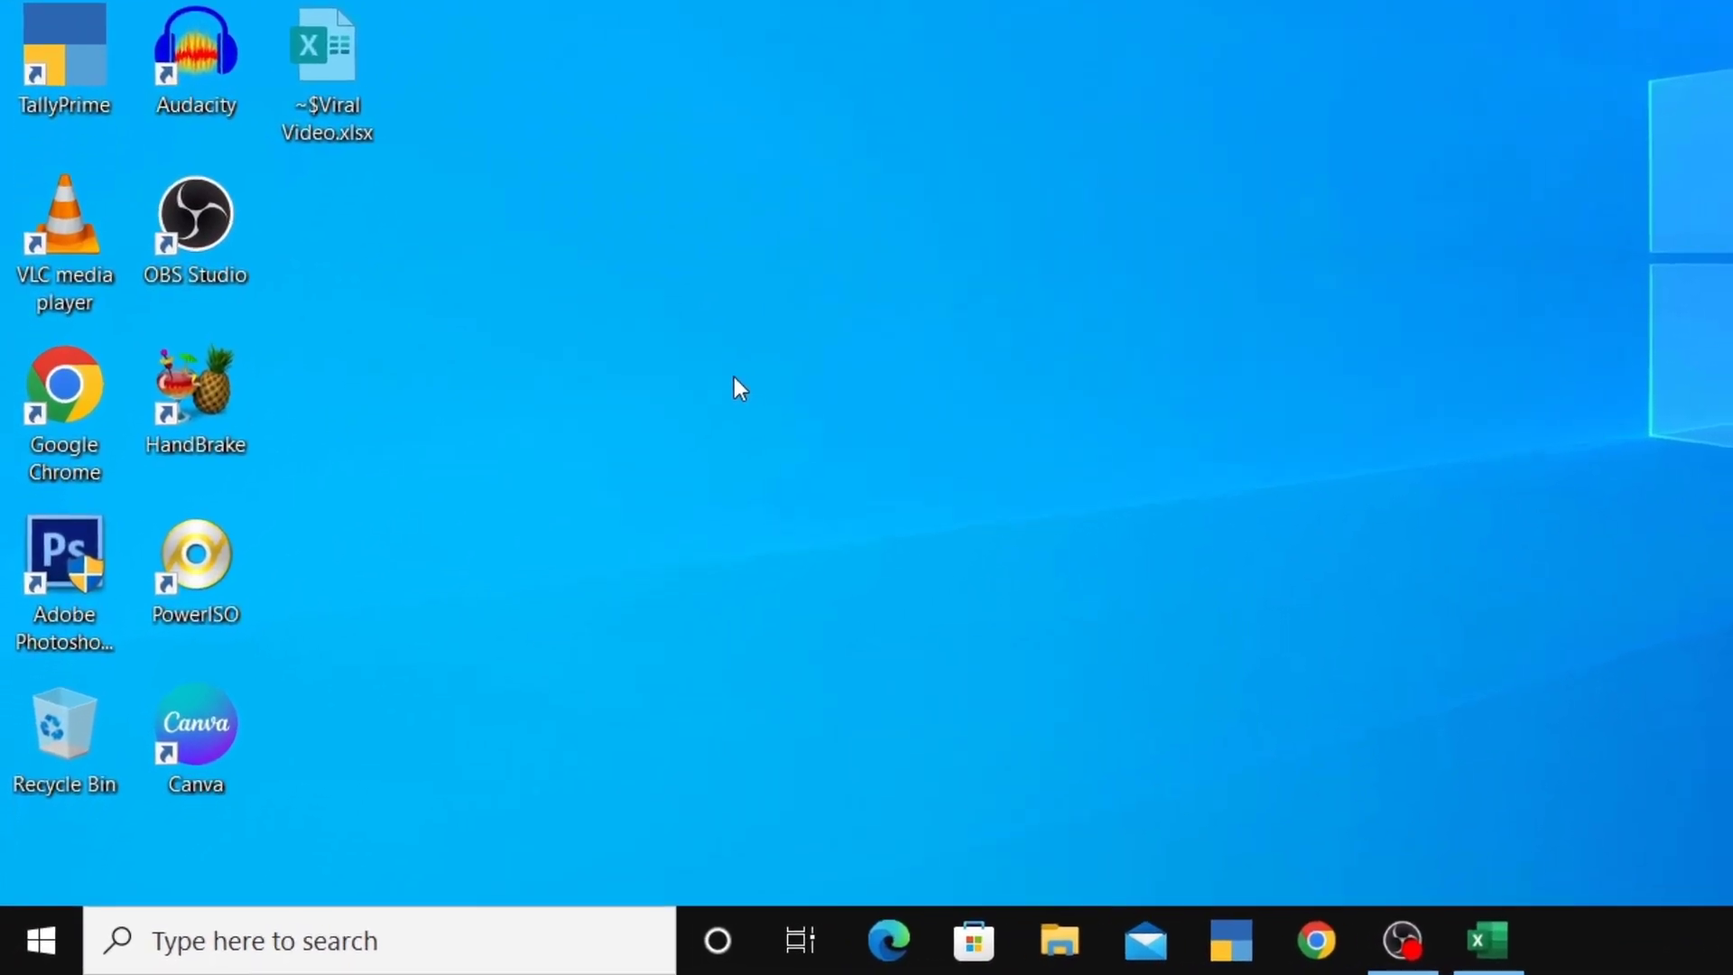
Step: Launch Excel by searching for 'excel' from the Windows Start menu
{"action": "key", "text": "super+r"}
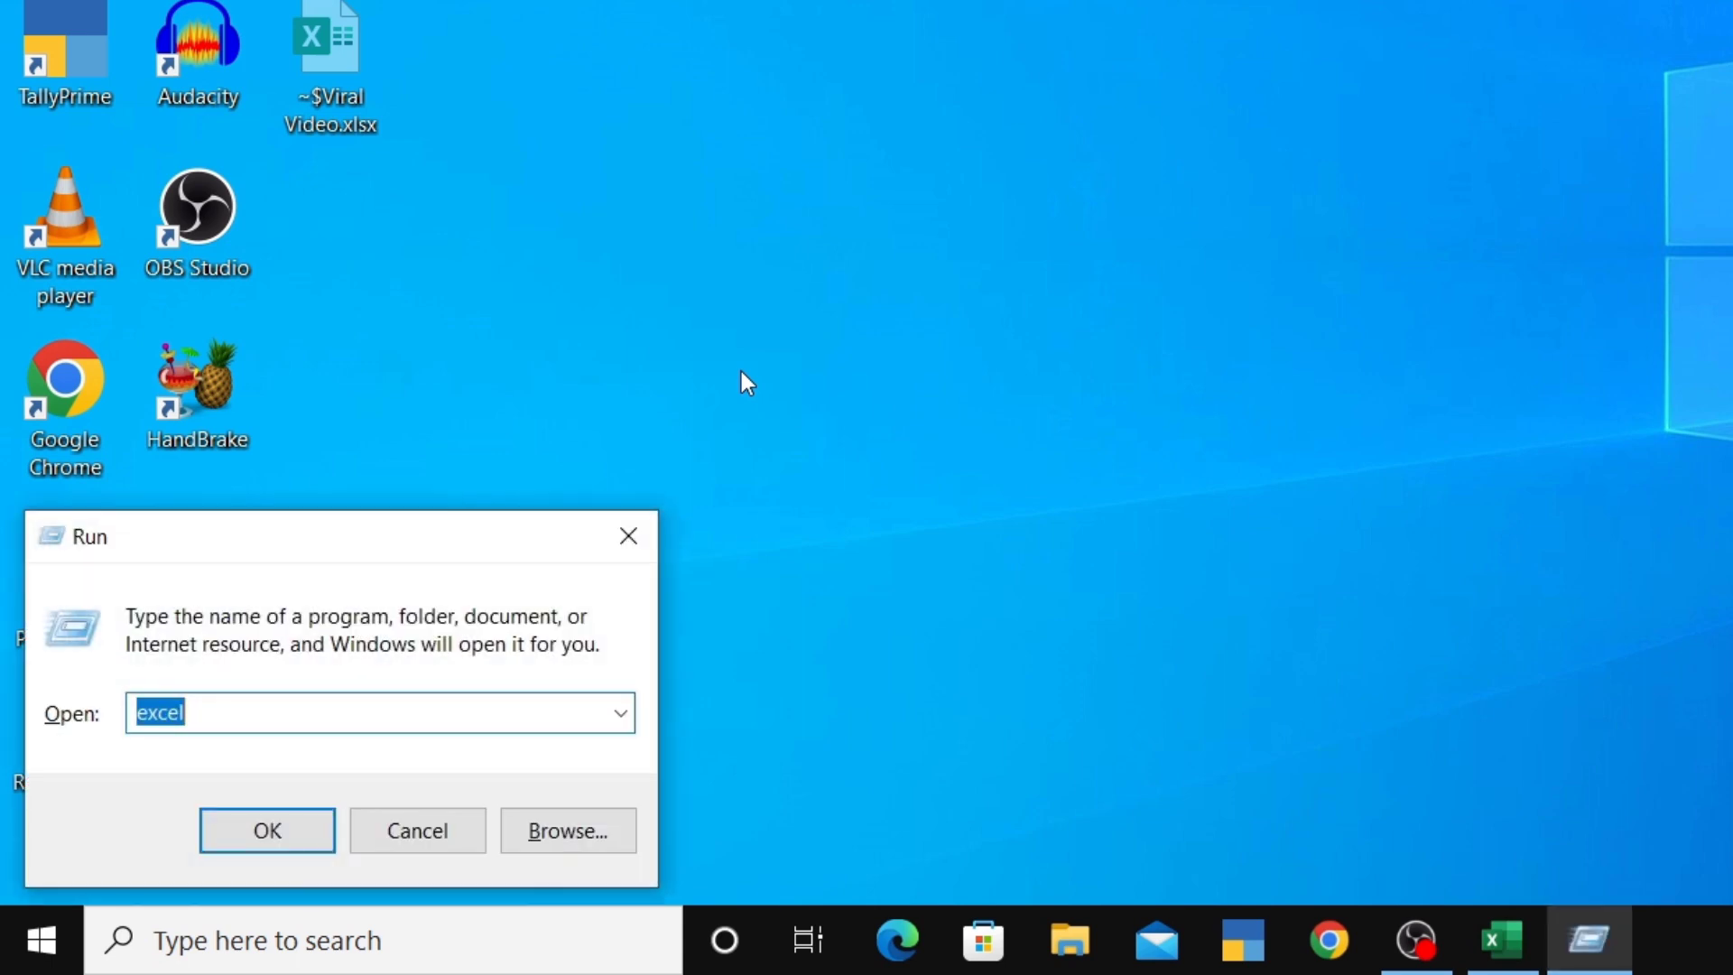
{"action": "left_click", "coordinate": [642, 535]}
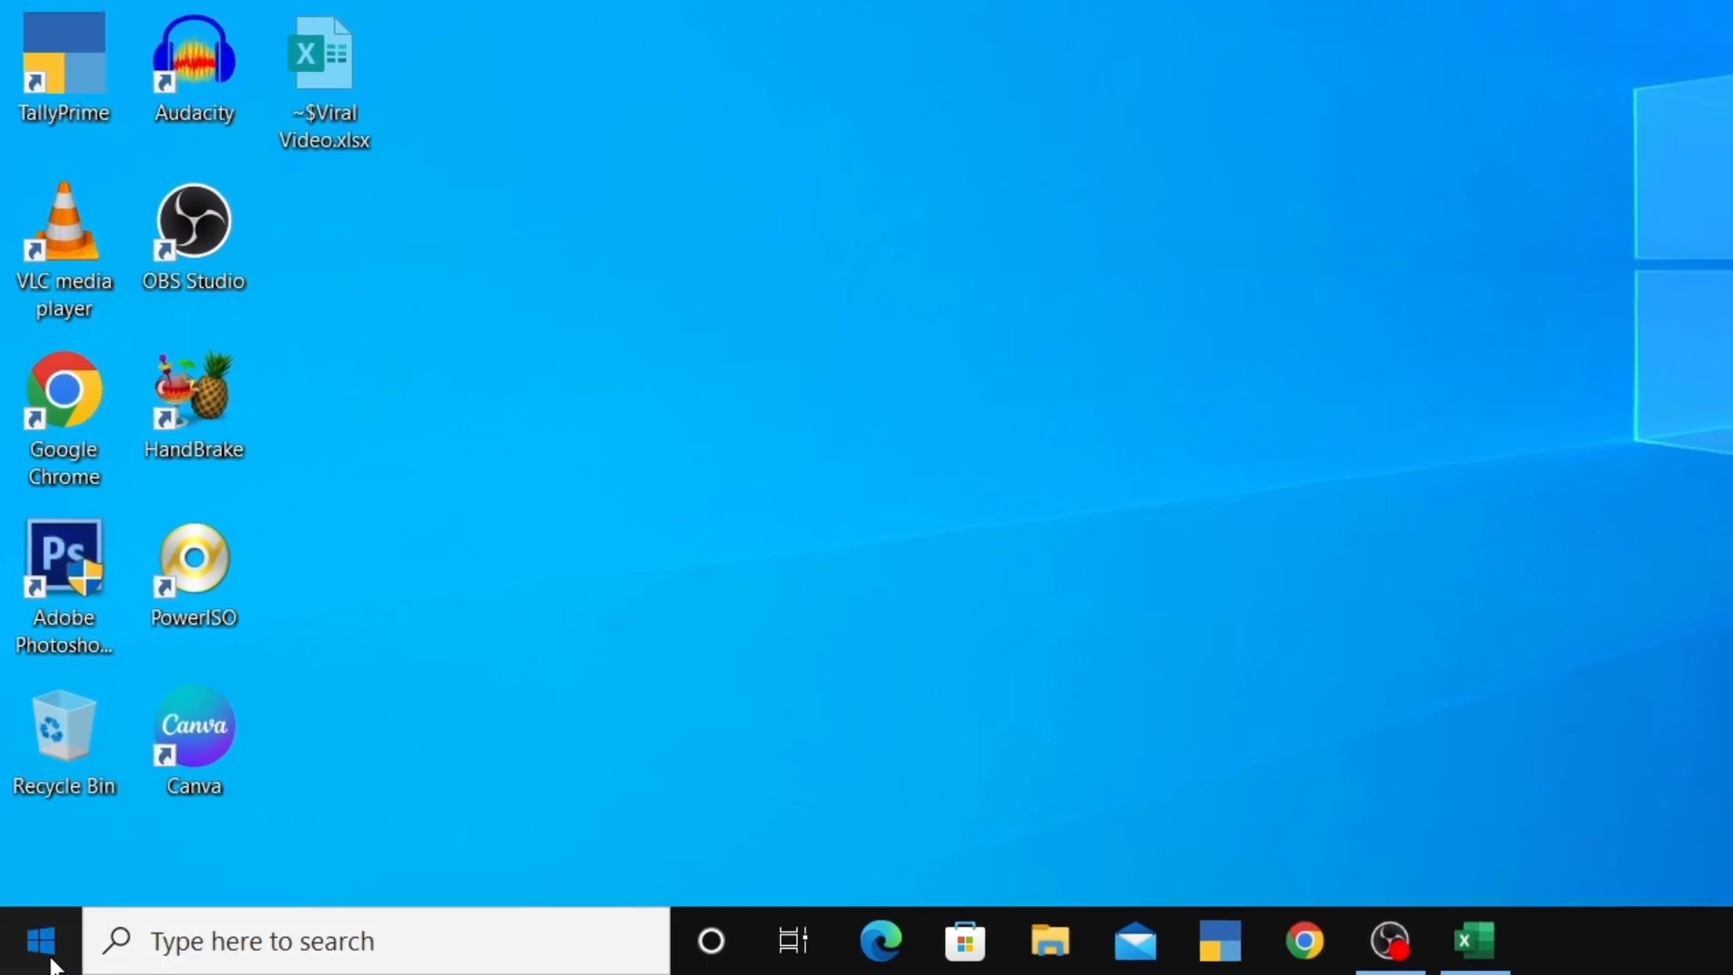
{"action": "left_click", "coordinate": [41, 940]}
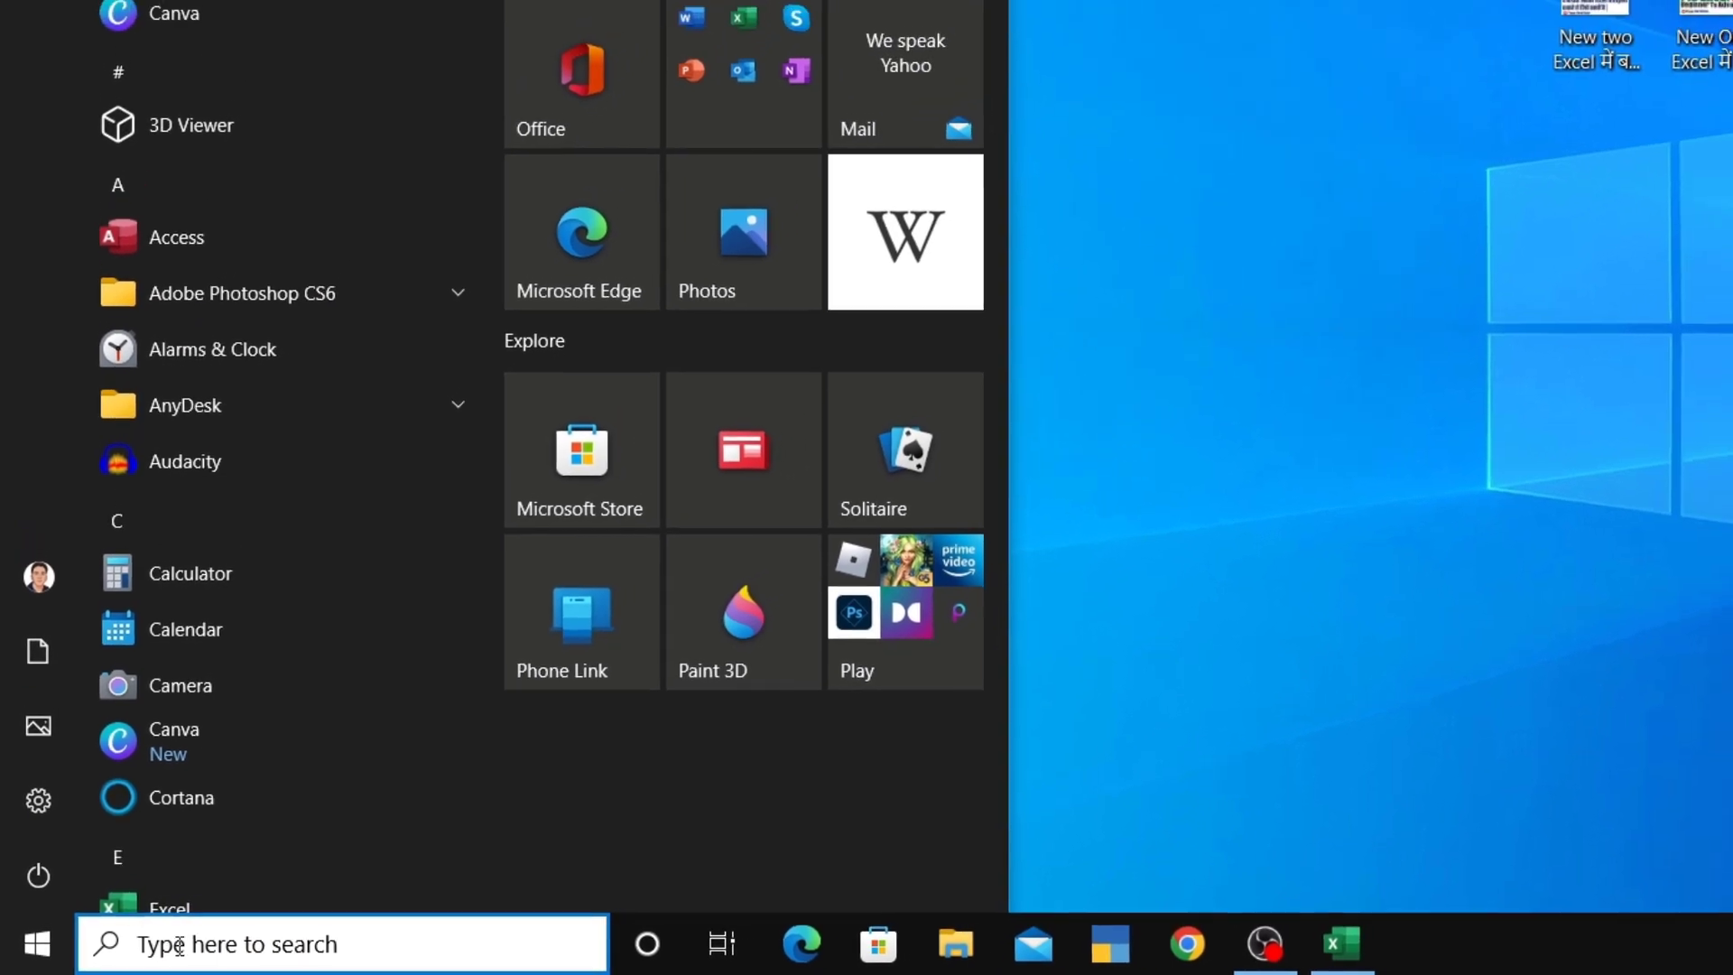
{"action": "left_click", "coordinate": [186, 948]}
{"action": "type", "text": "e"}
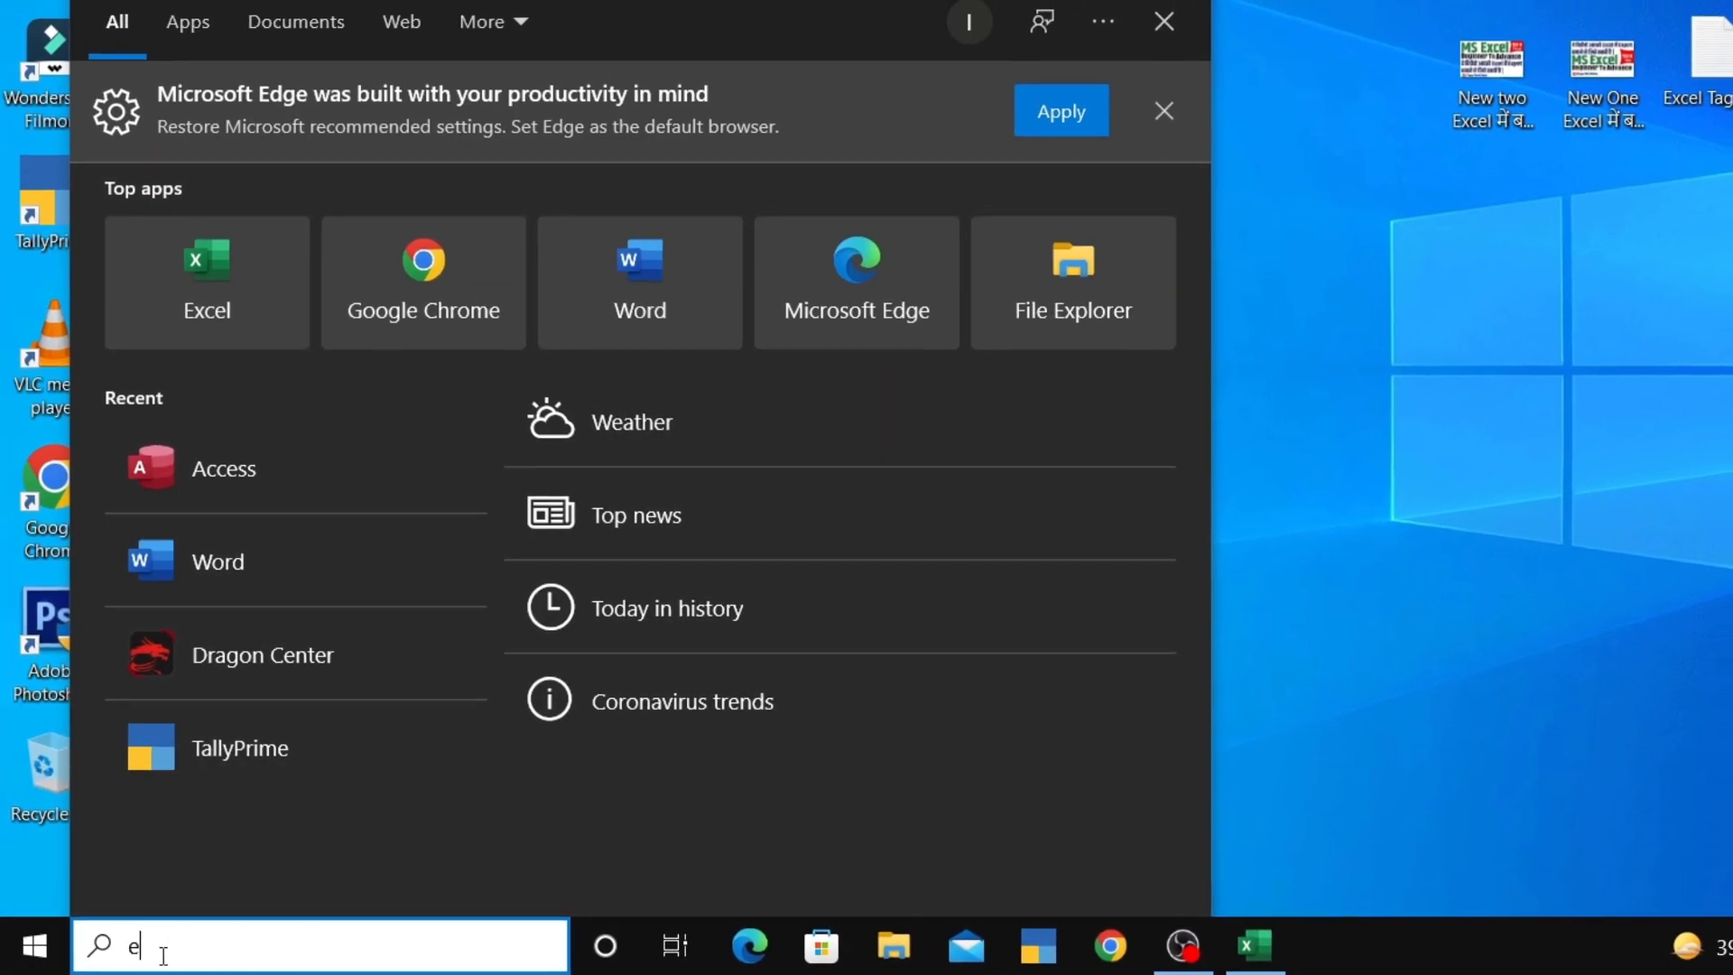
{"action": "type", "text": "xcel"}
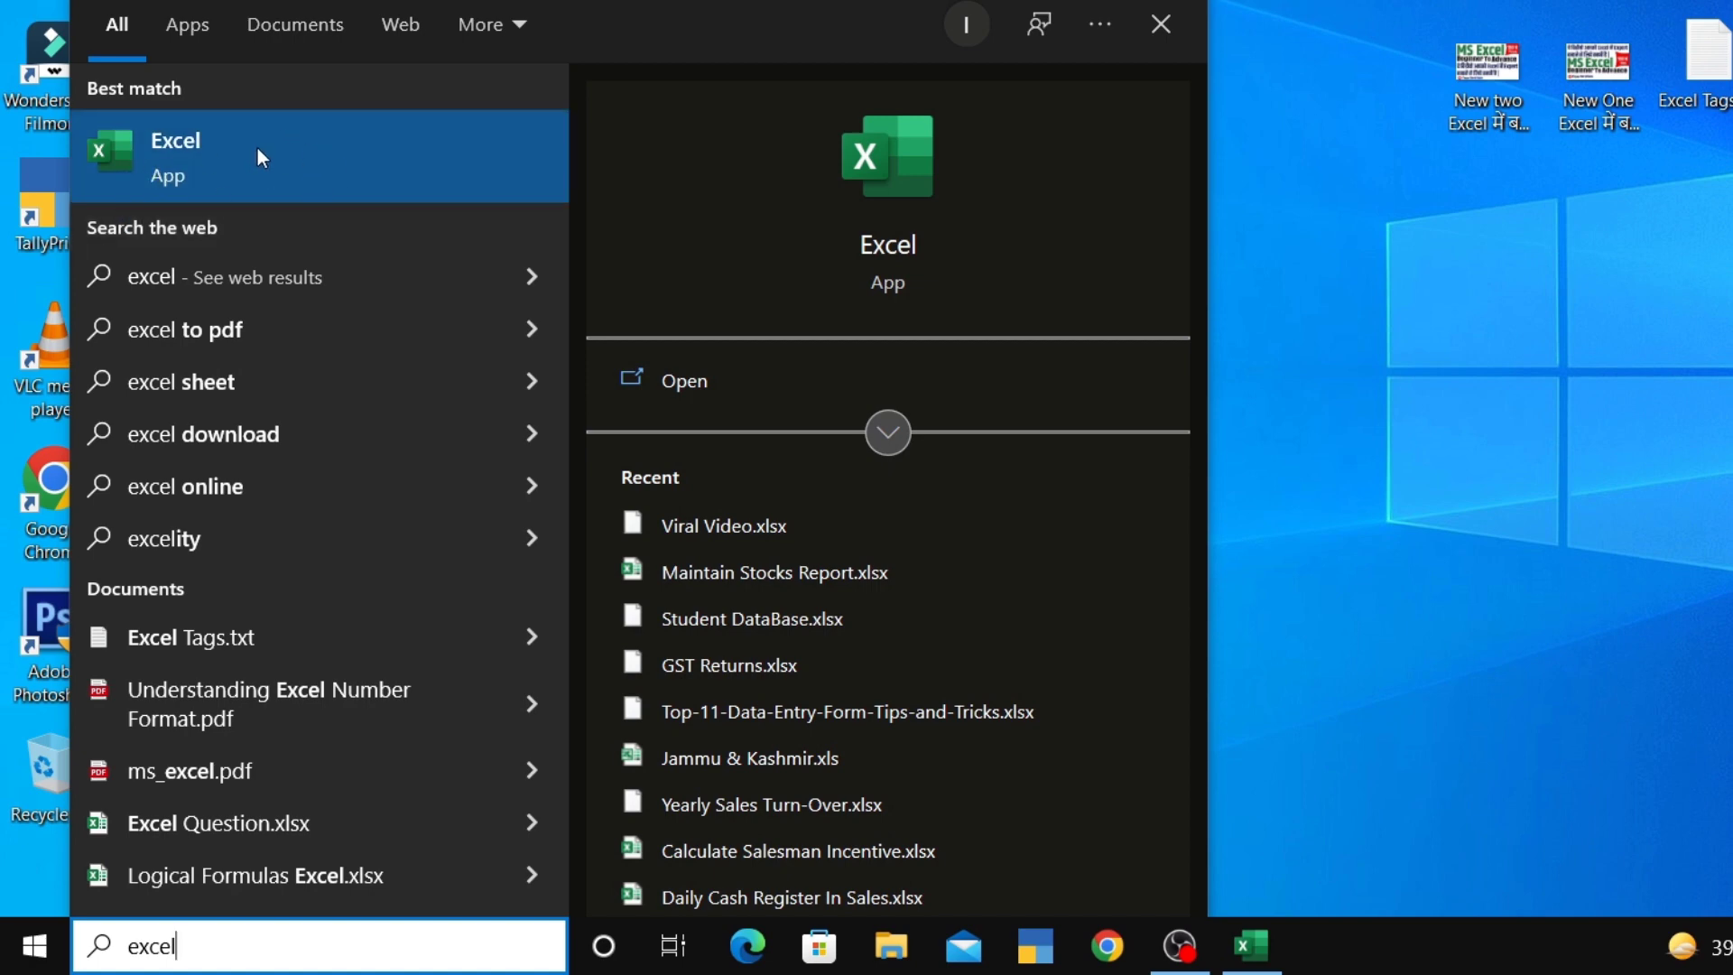
{"action": "left_click", "coordinate": [190, 163]}
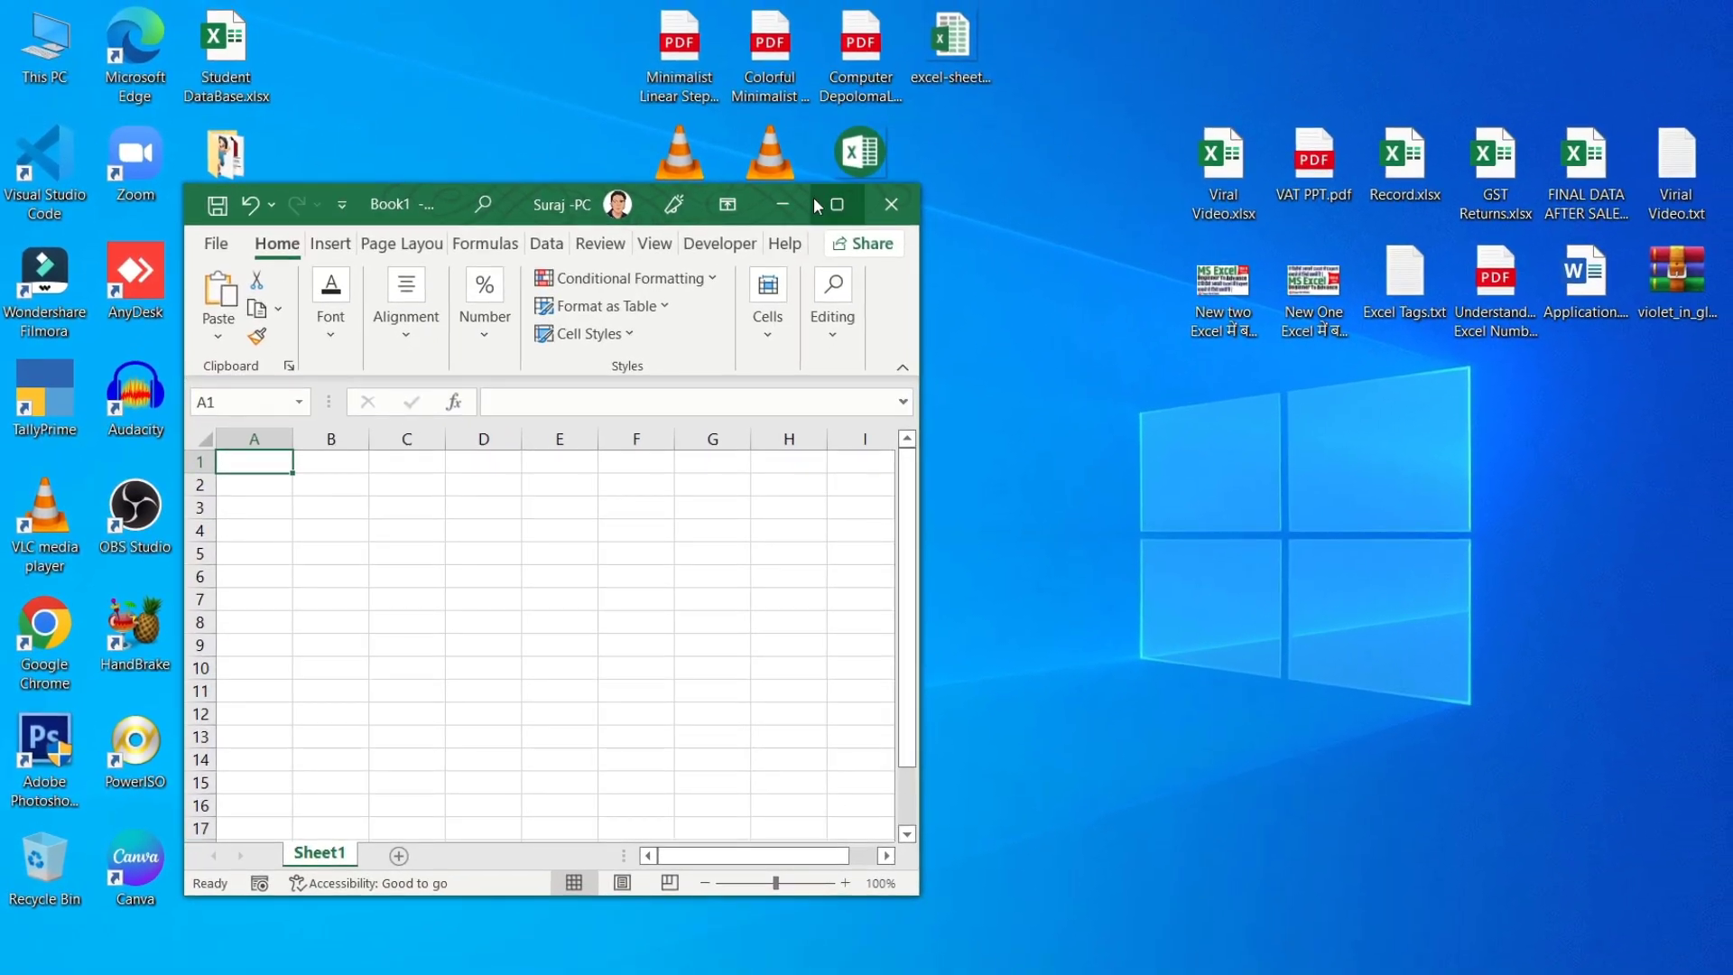
Step: Maximize the Book3 window and select cells in columns U to W
{"action": "left_click", "coordinate": [836, 205]}
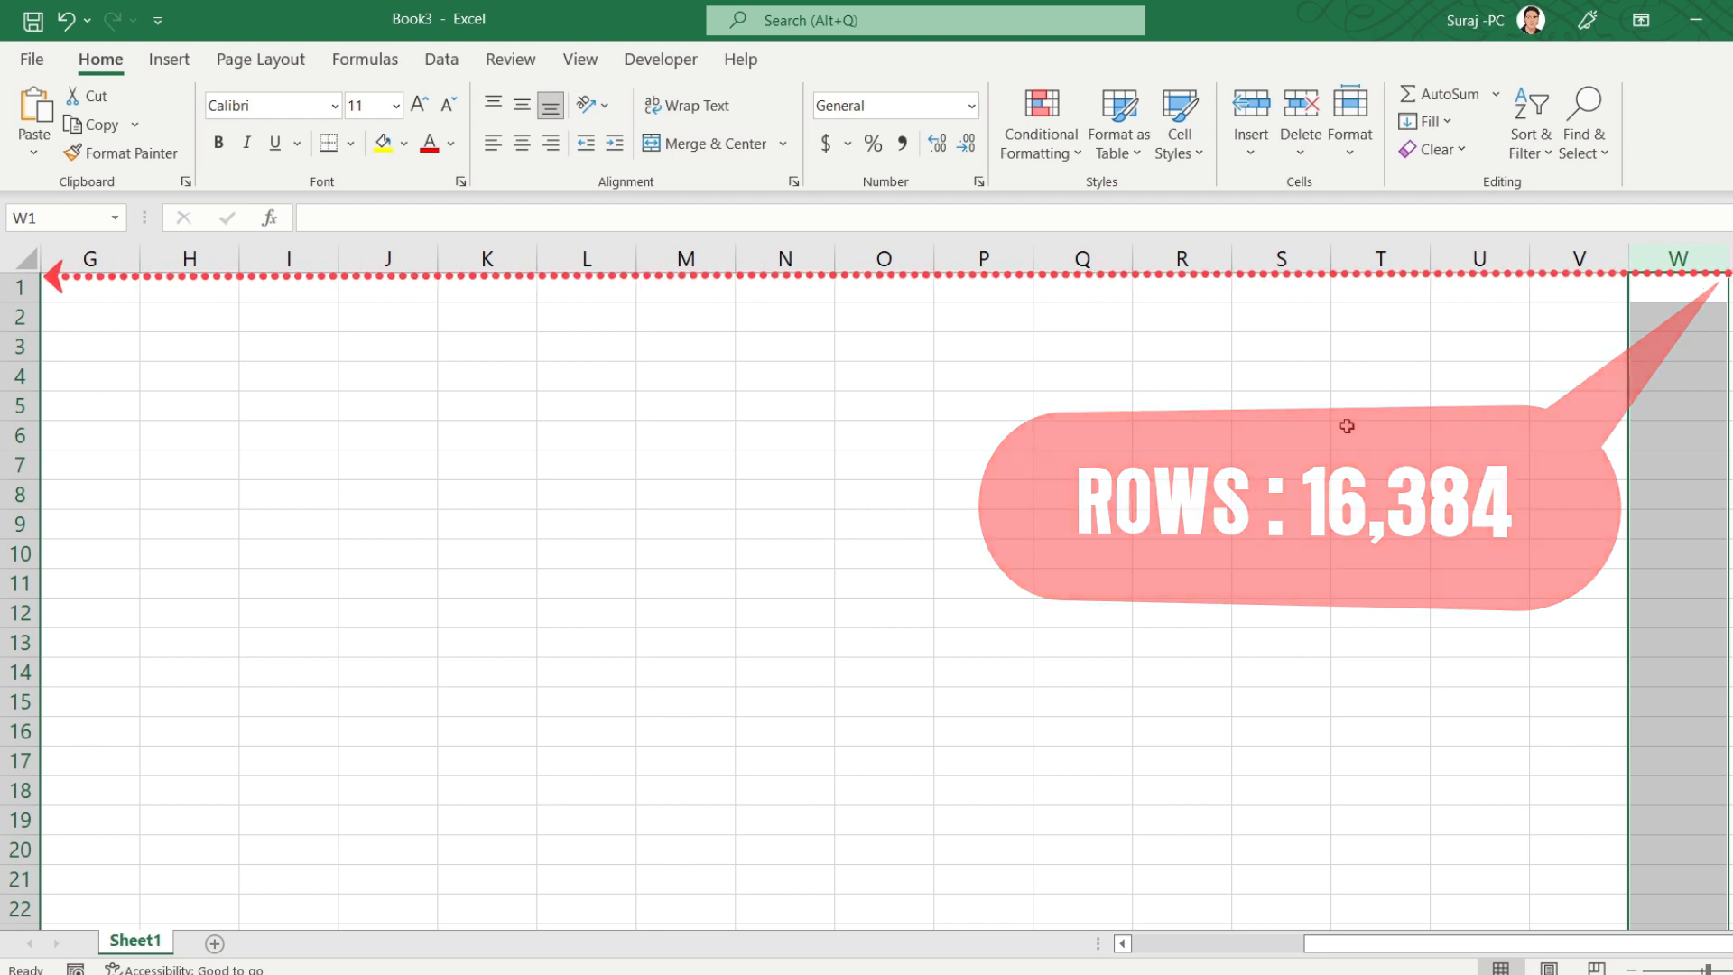
{"action": "left_click", "coordinate": [1471, 343]}
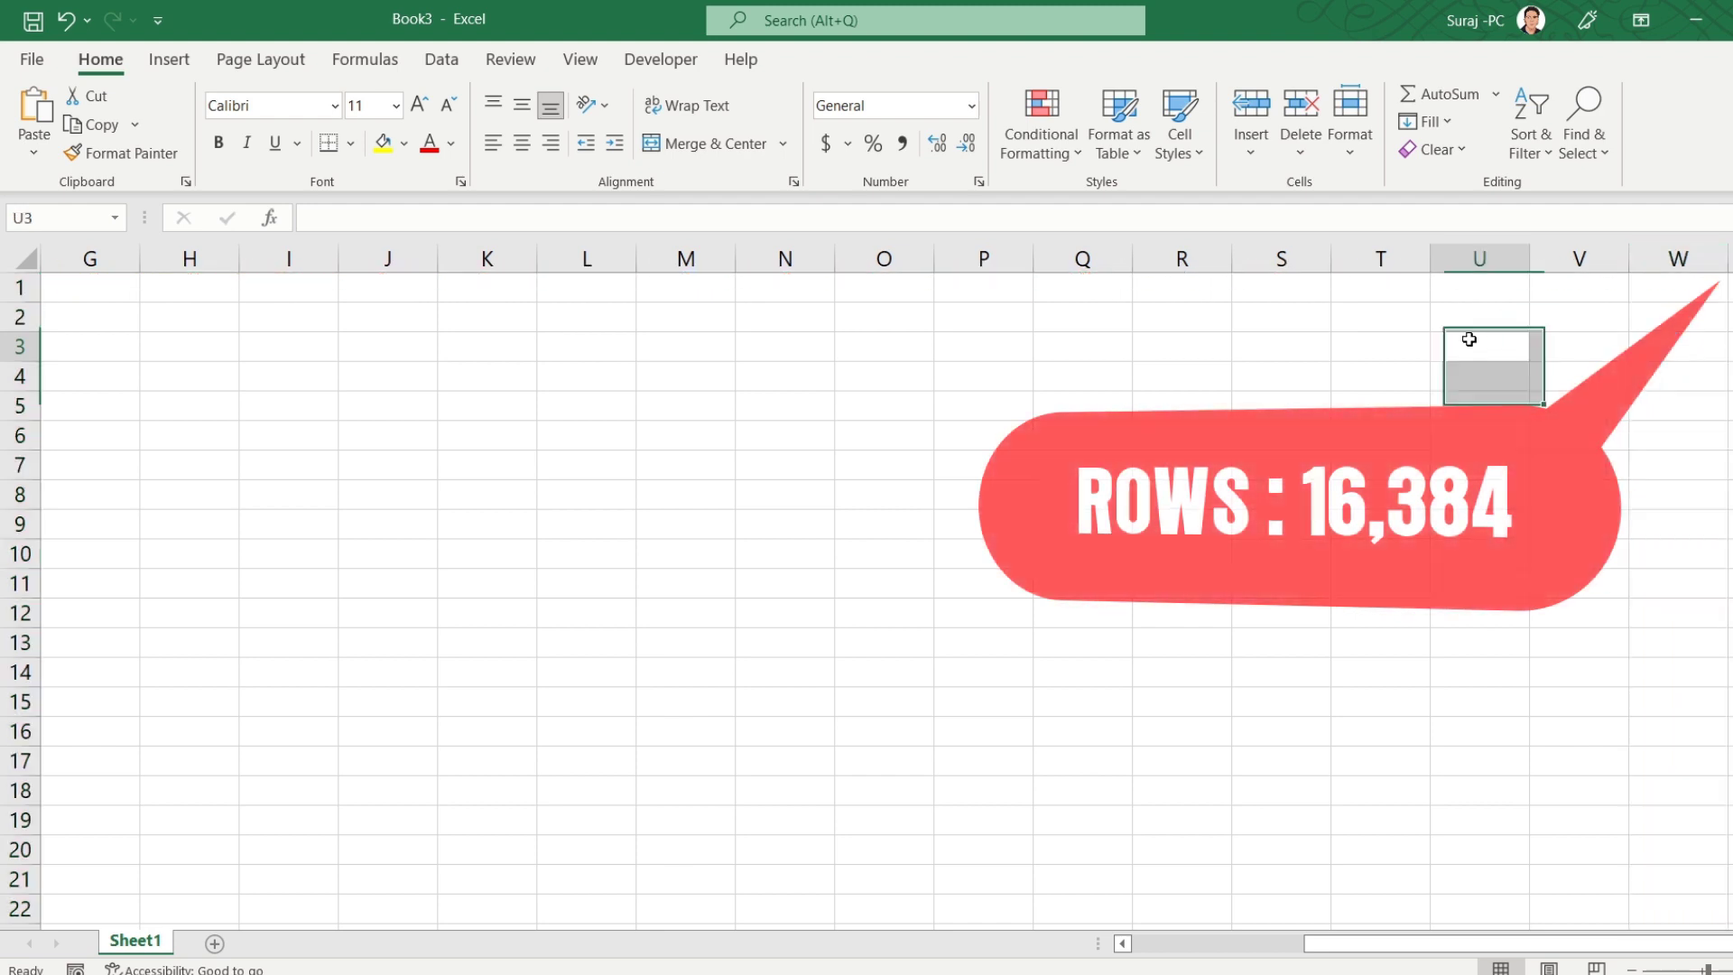
{"action": "left_click", "coordinate": [1711, 261]}
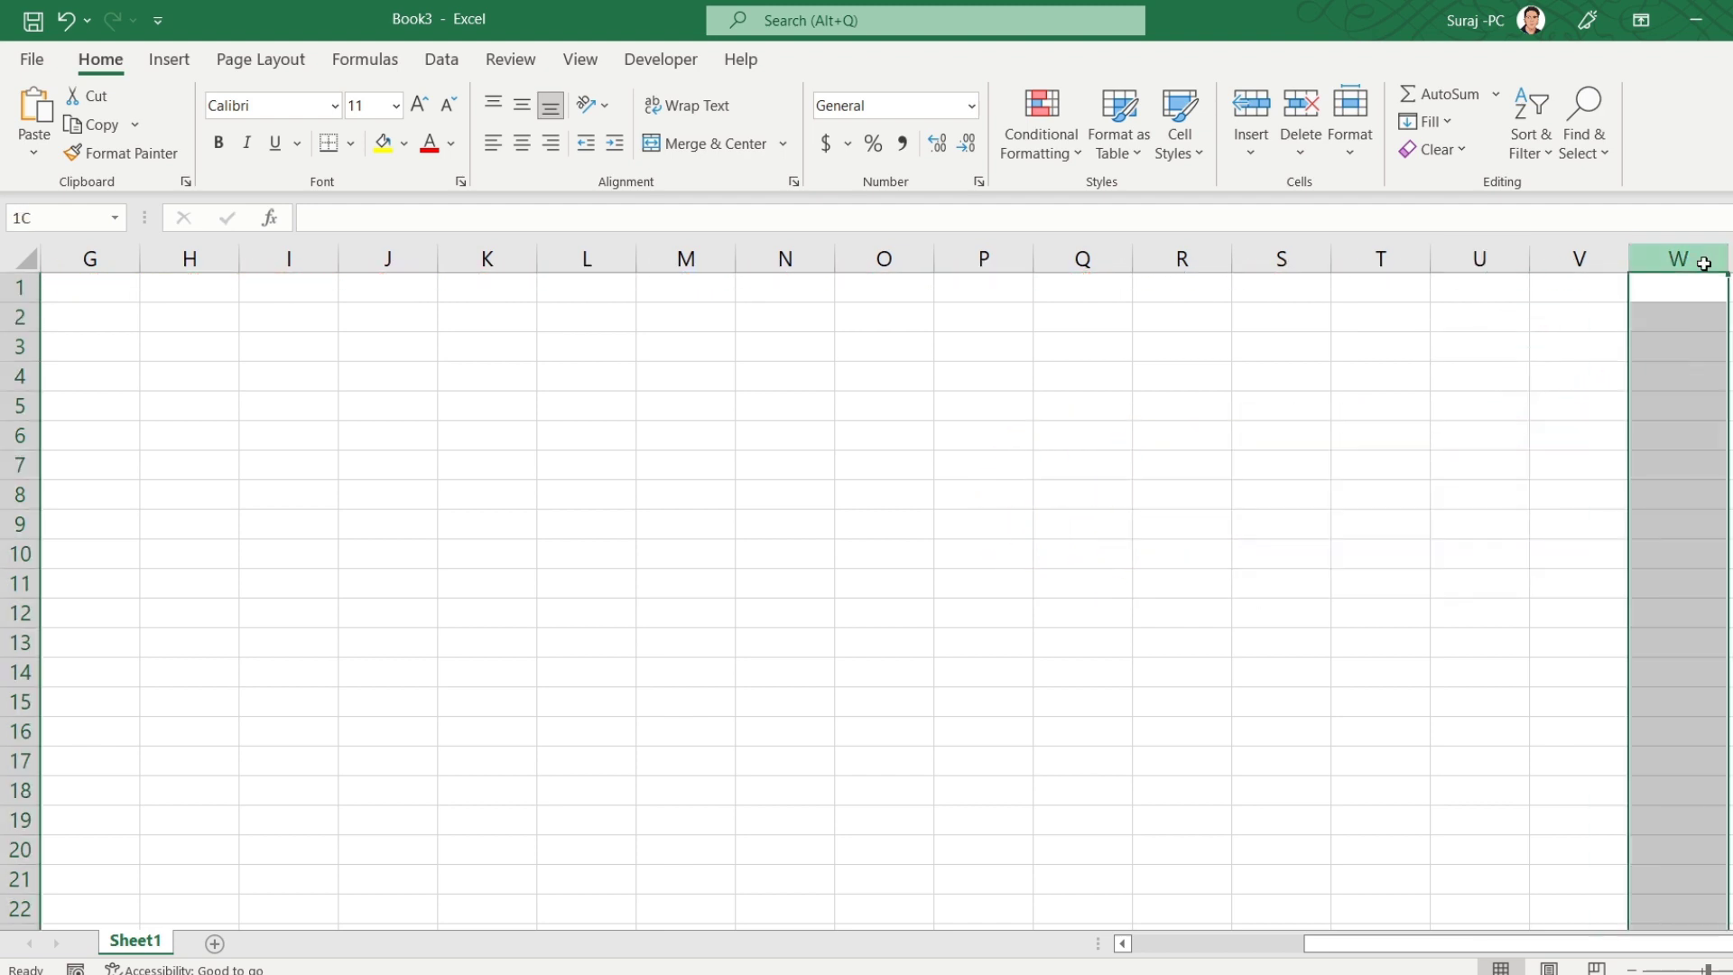
{"action": "left_click", "coordinate": [1659, 797]}
{"action": "key", "text": "Right"}
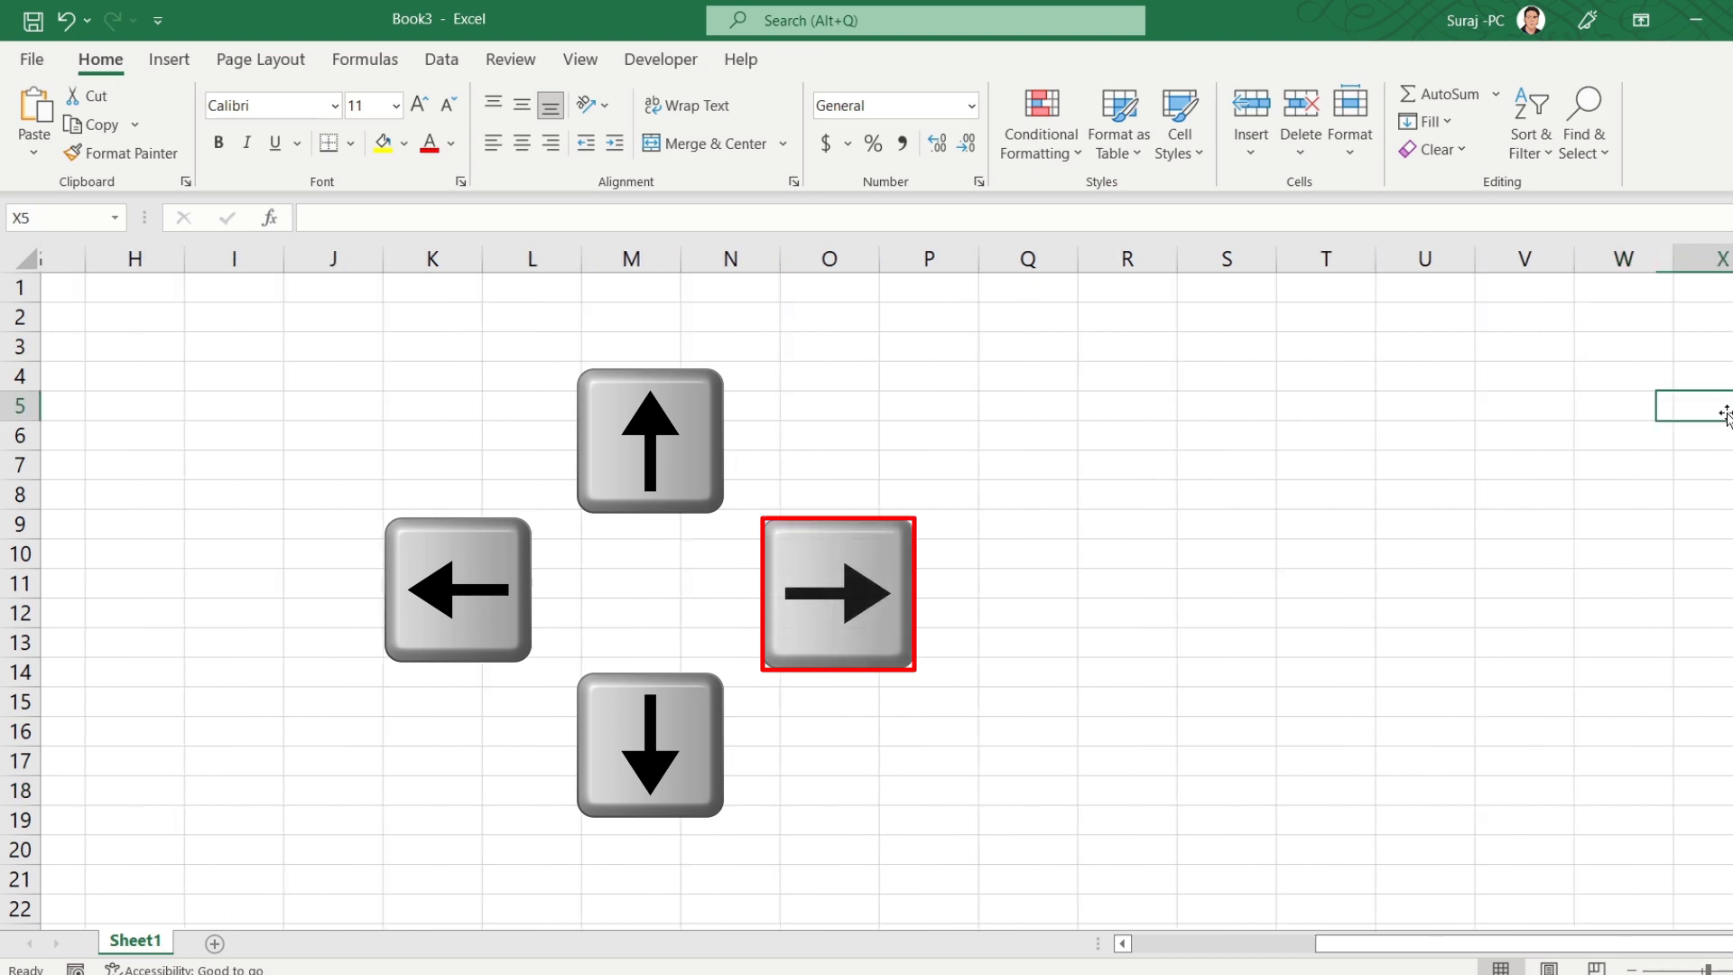
{"action": "key", "text": "Right"}
{"action": "key", "text": "Right"}
{"action": "key", "text": "Right"}
{"action": "key", "text": "Right"}
{"action": "key", "text": "Right"}
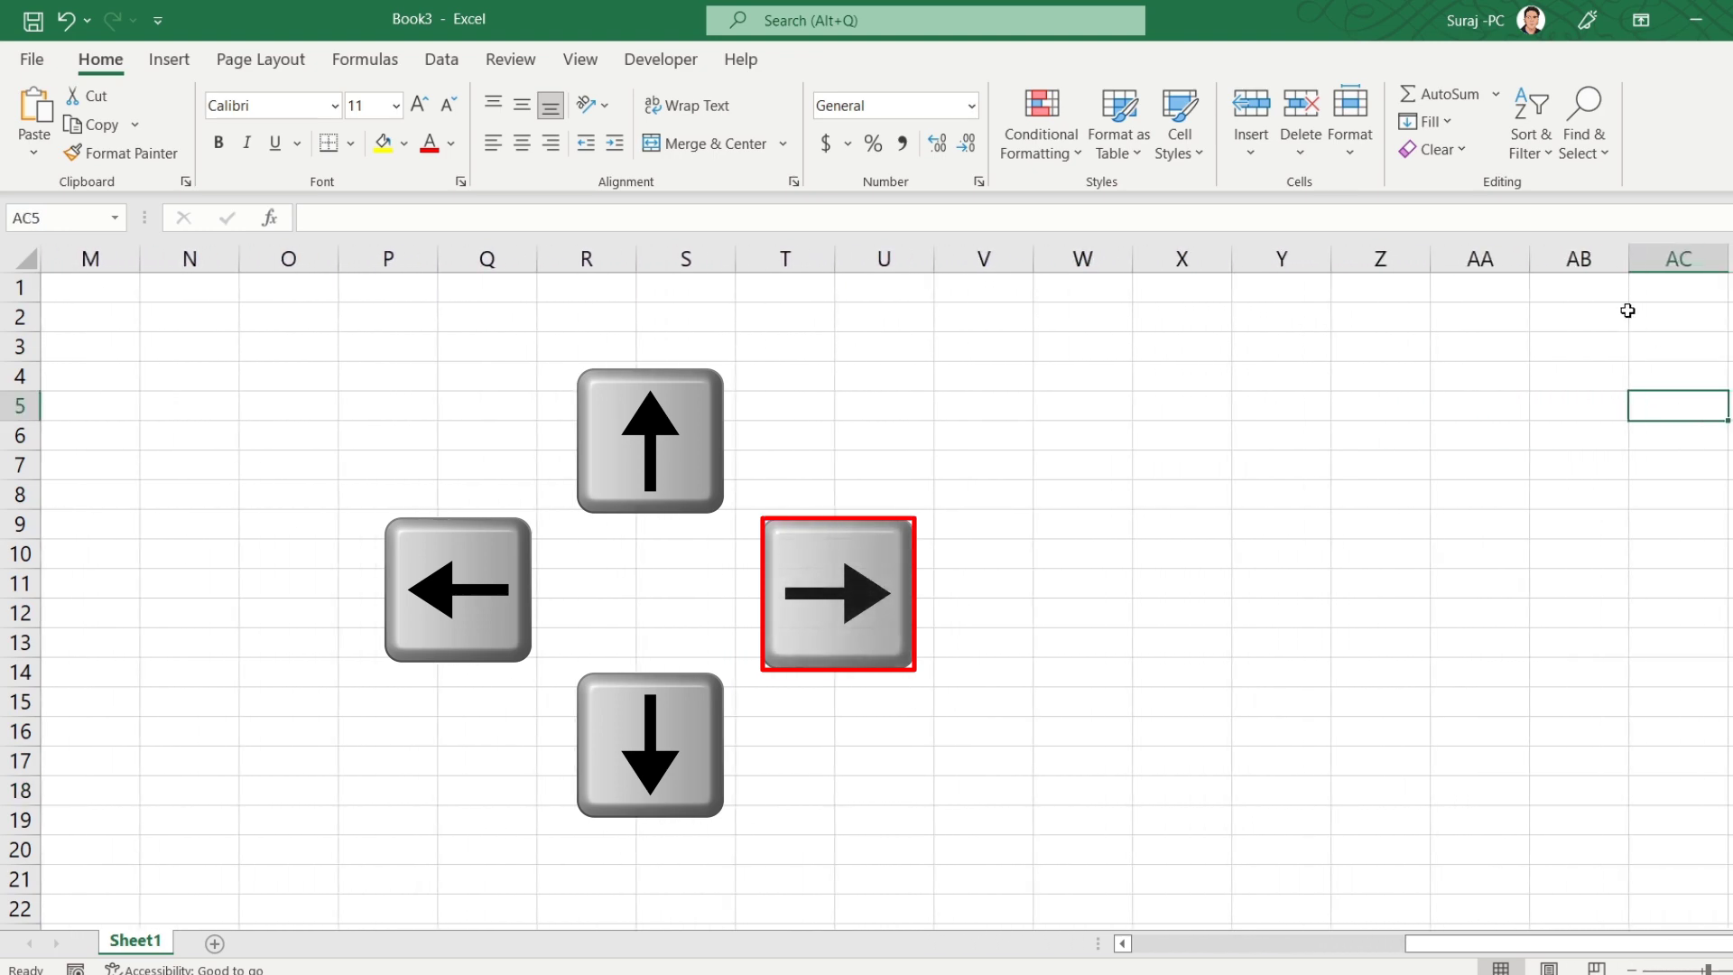
Step: Select columns AA and AC and move the active cell further right
{"action": "left_click", "coordinate": [1485, 259]}
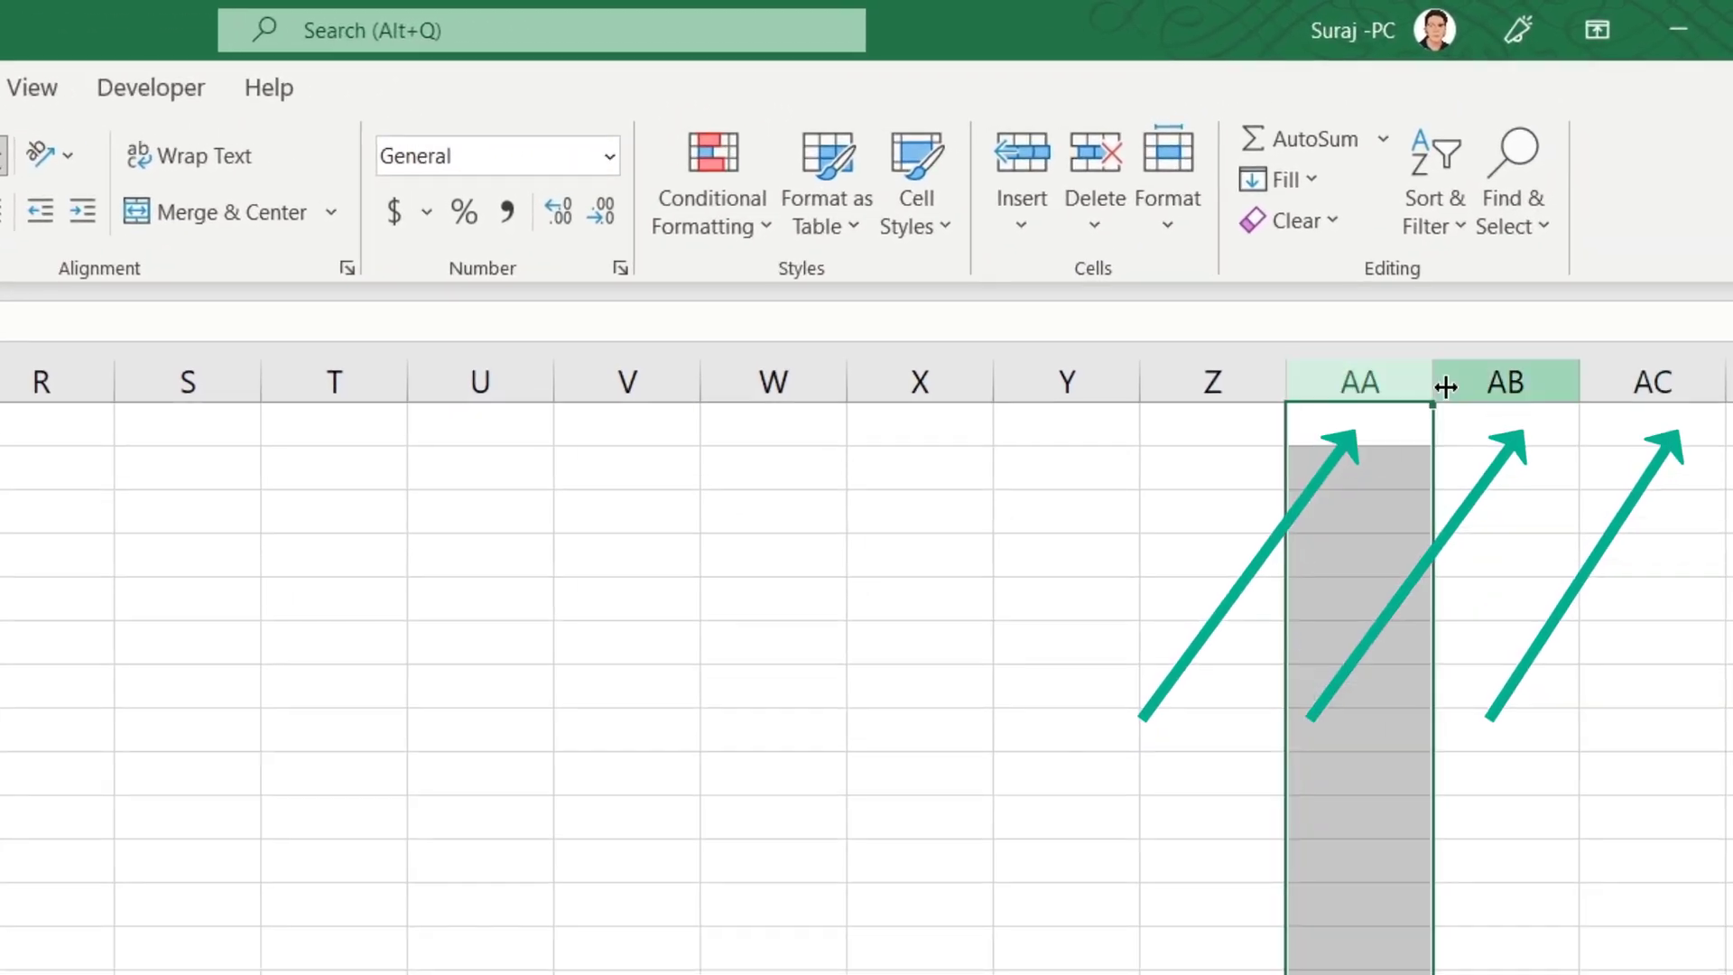
{"action": "left_click", "coordinate": [1686, 390]}
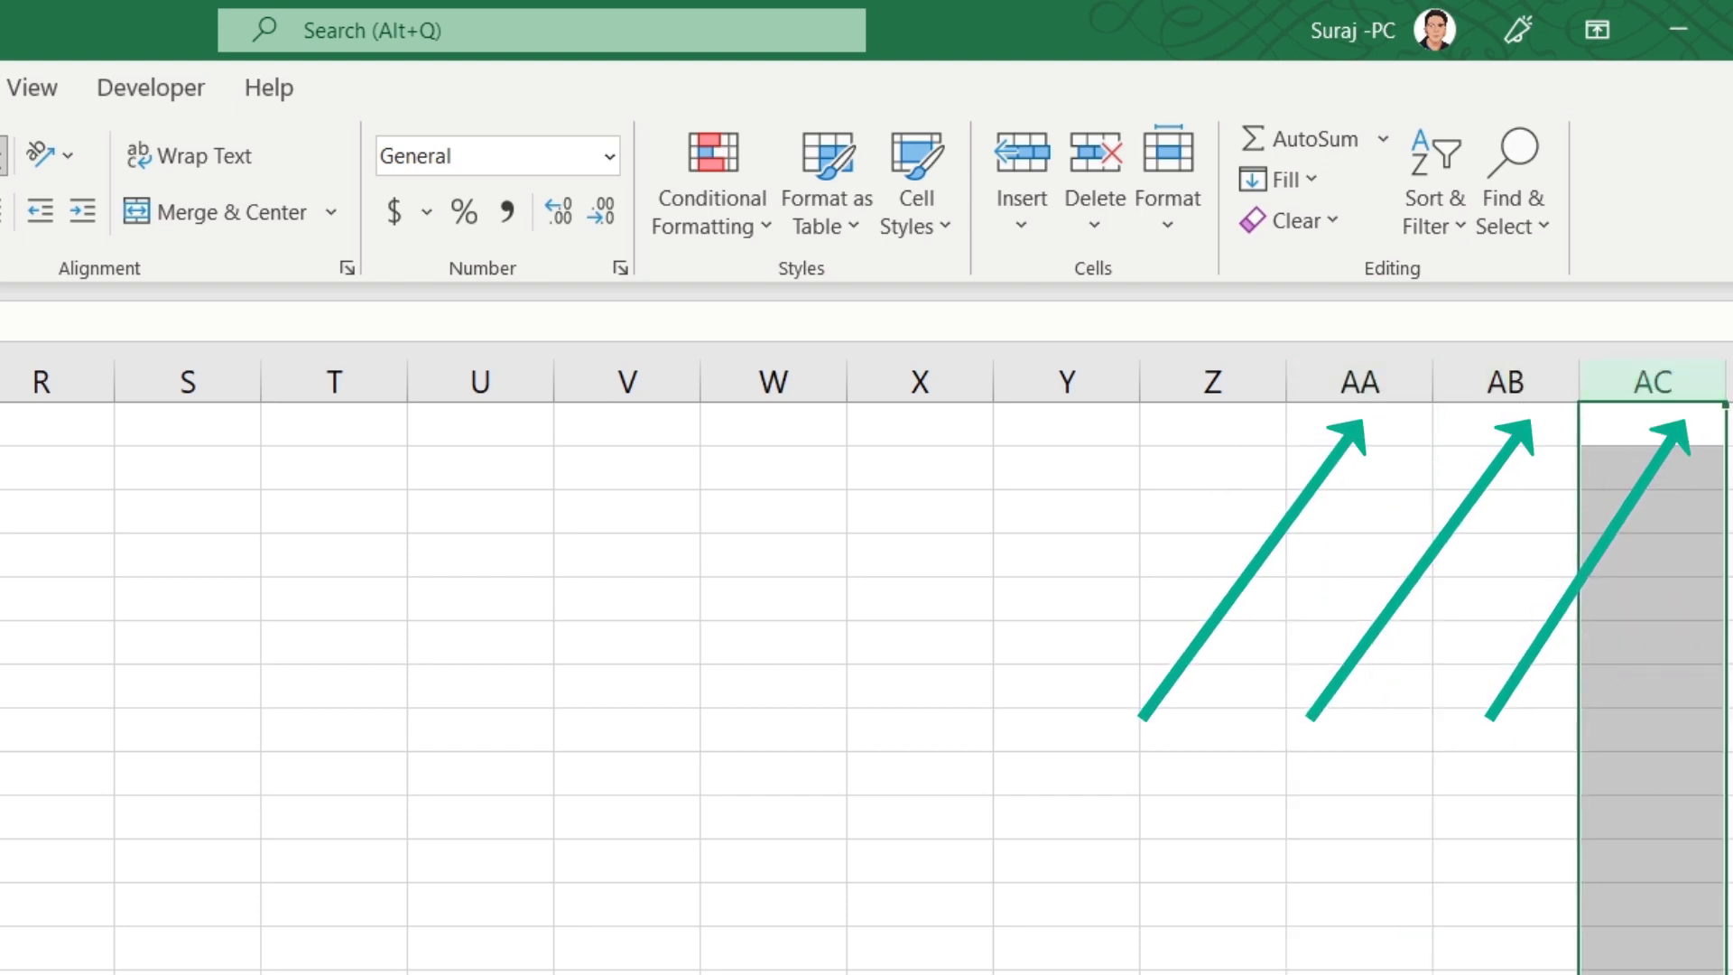
{"action": "key", "text": "Right"}
{"action": "key", "text": "Right"}
{"action": "key", "text": "Right"}
{"action": "key", "text": "Right"}
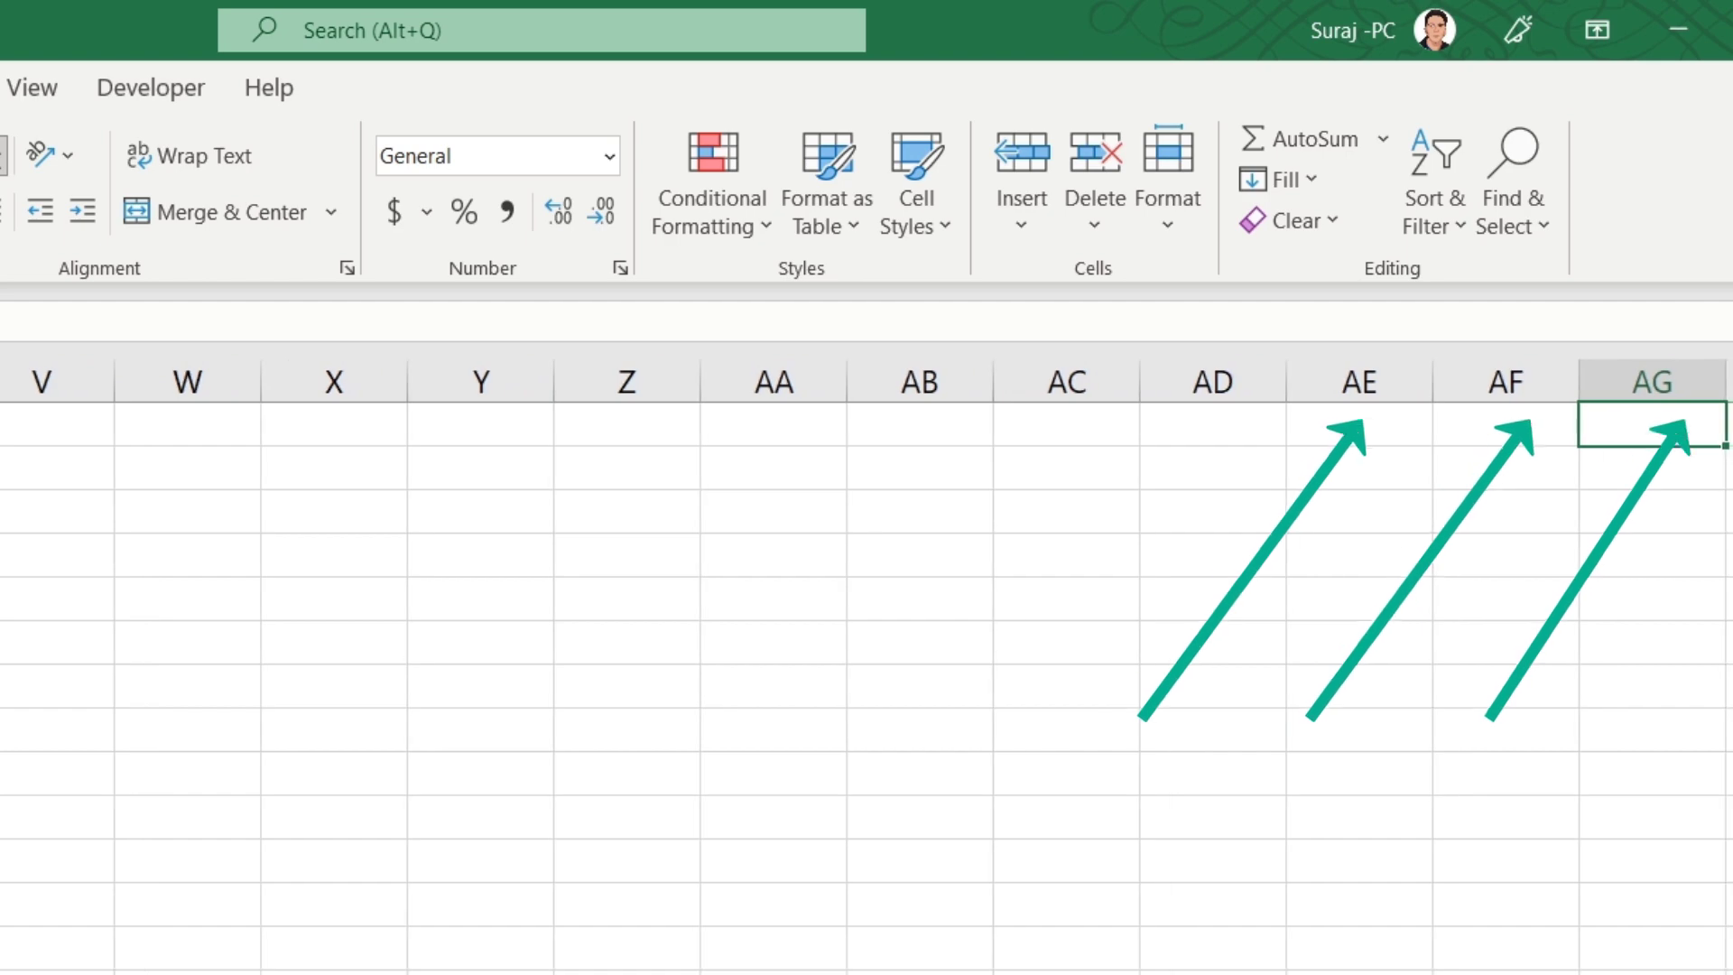
{"action": "key", "text": "Right"}
{"action": "key", "text": "Right"}
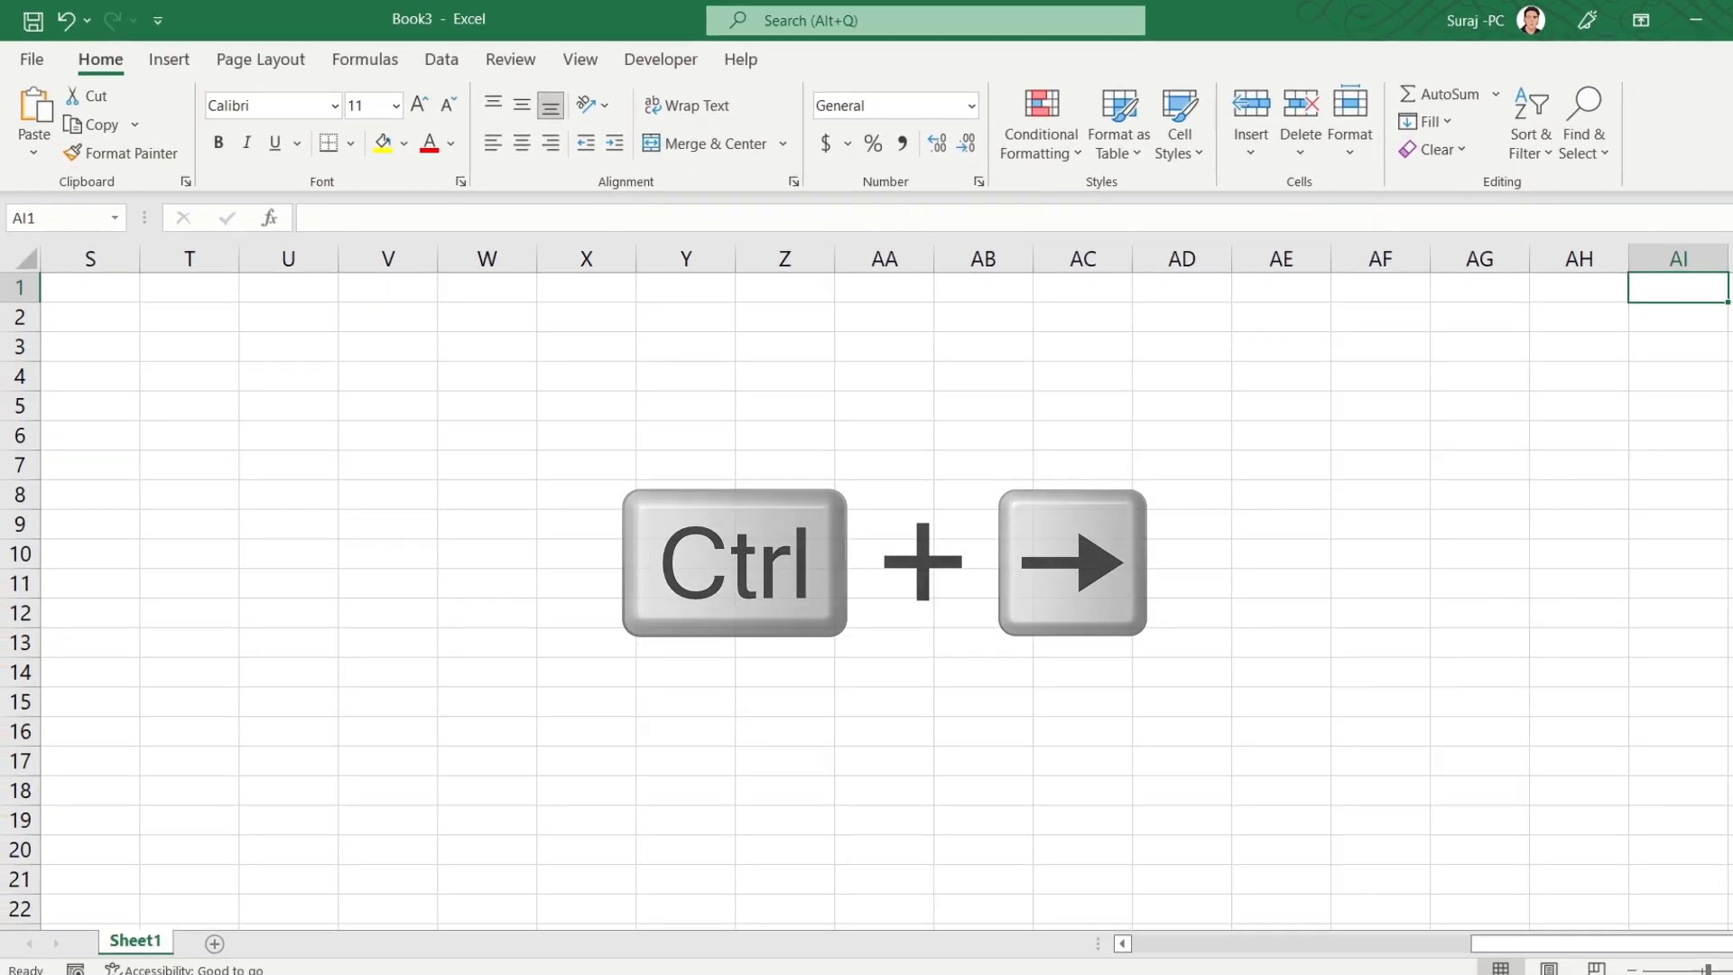
Step: Jump to the last column XFD, enter 16384 in XFD1, then clear it
{"action": "key", "text": "ctrl+Right"}
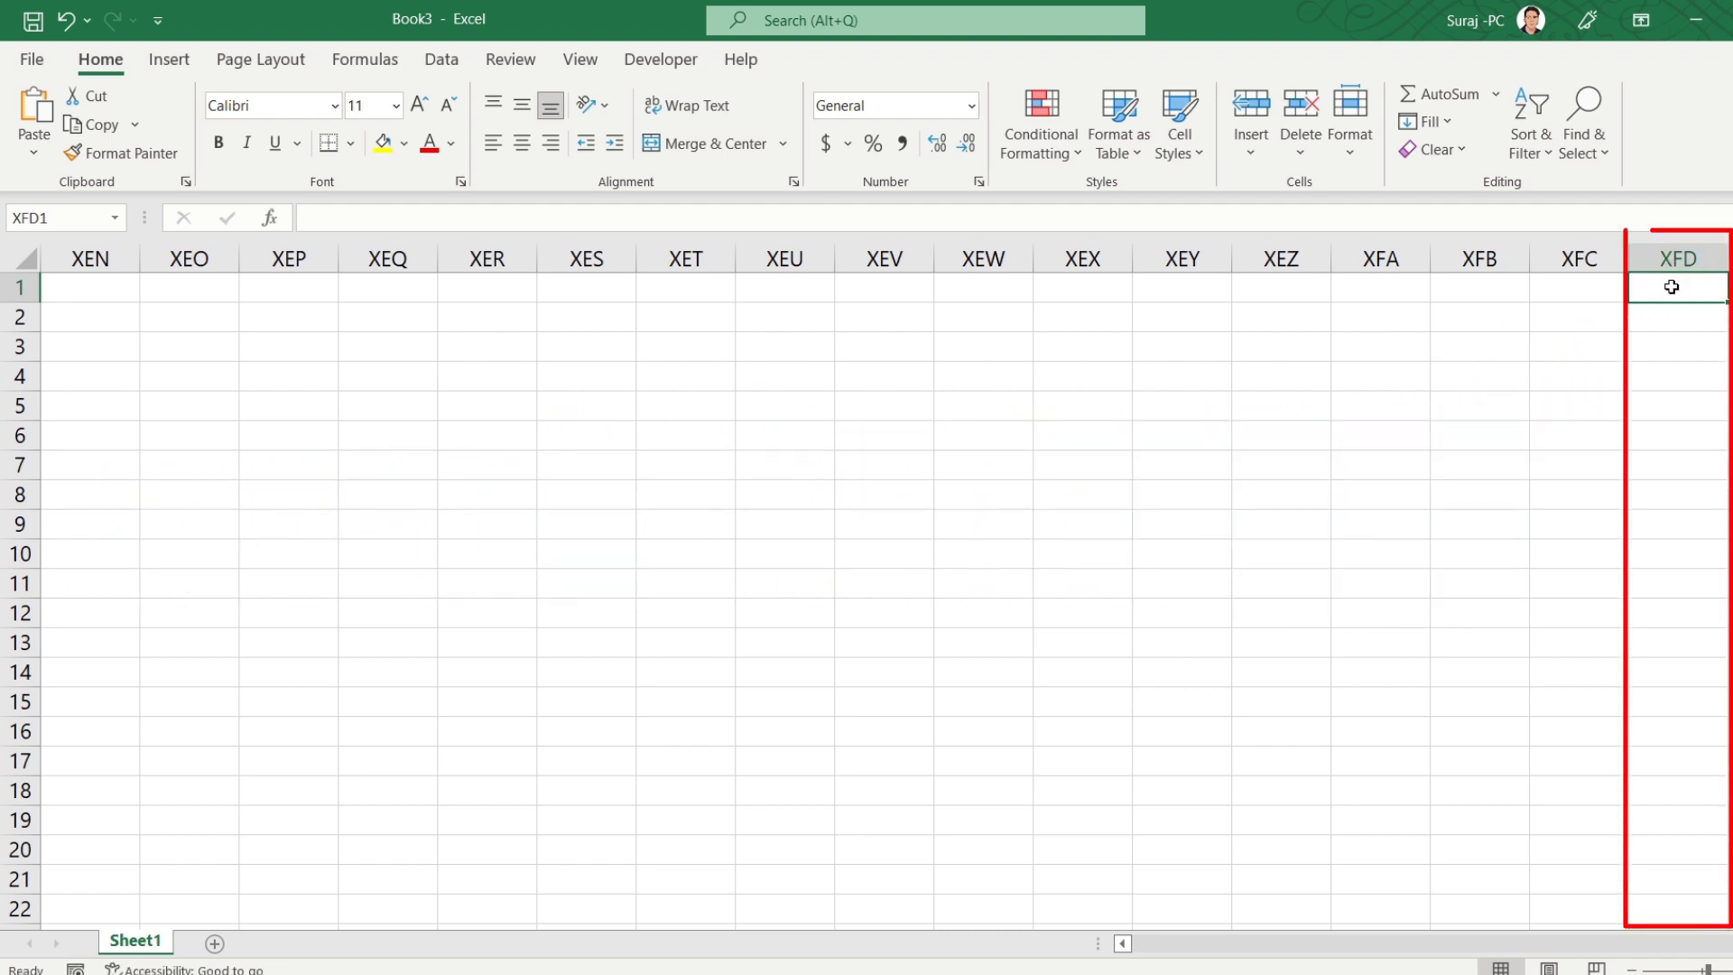
{"action": "type", "text": "16384"}
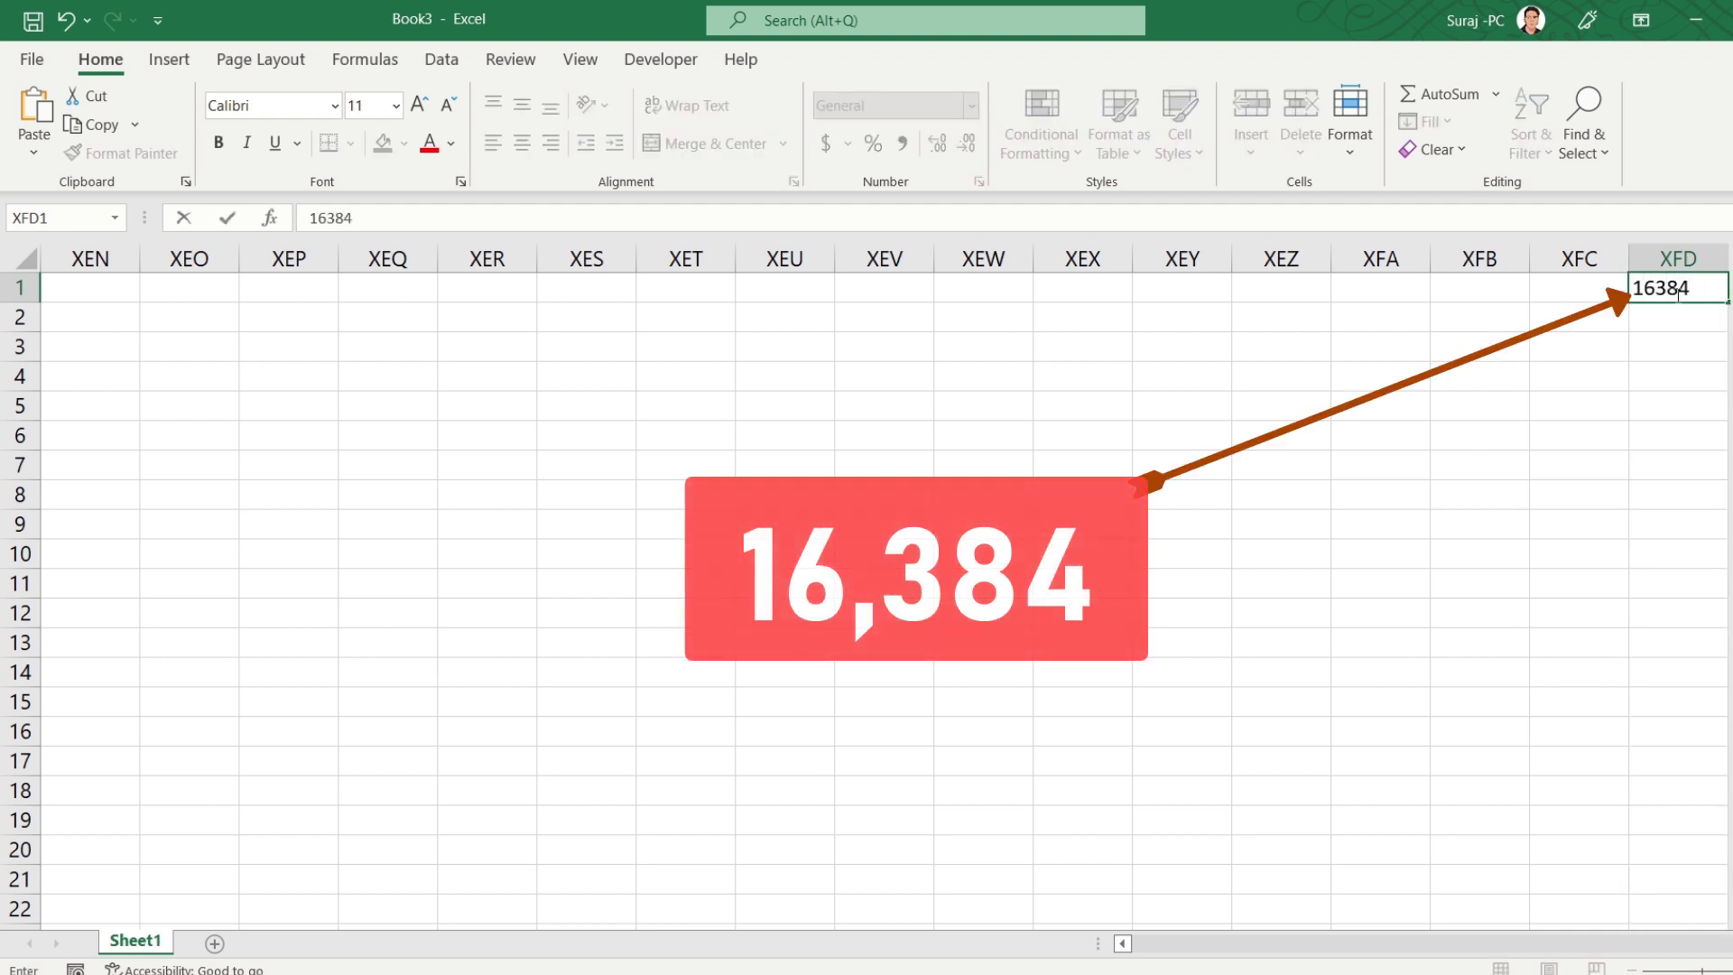
{"action": "key", "text": "Return"}
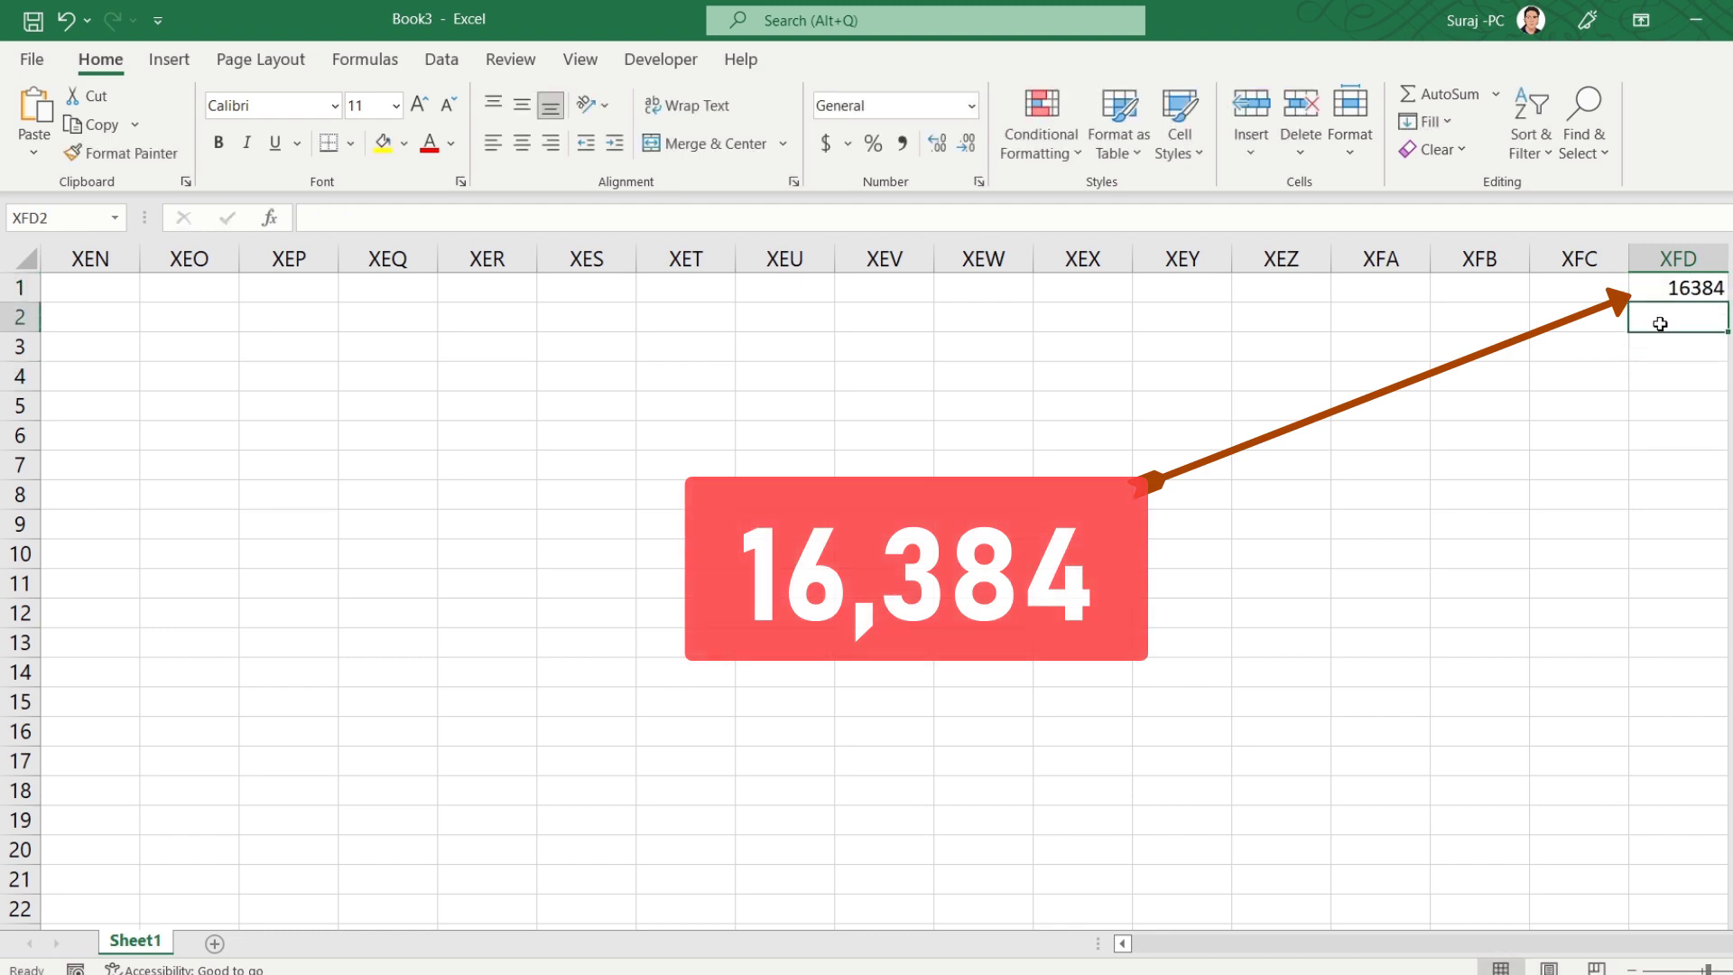
{"action": "left_click", "coordinate": [749, 365]}
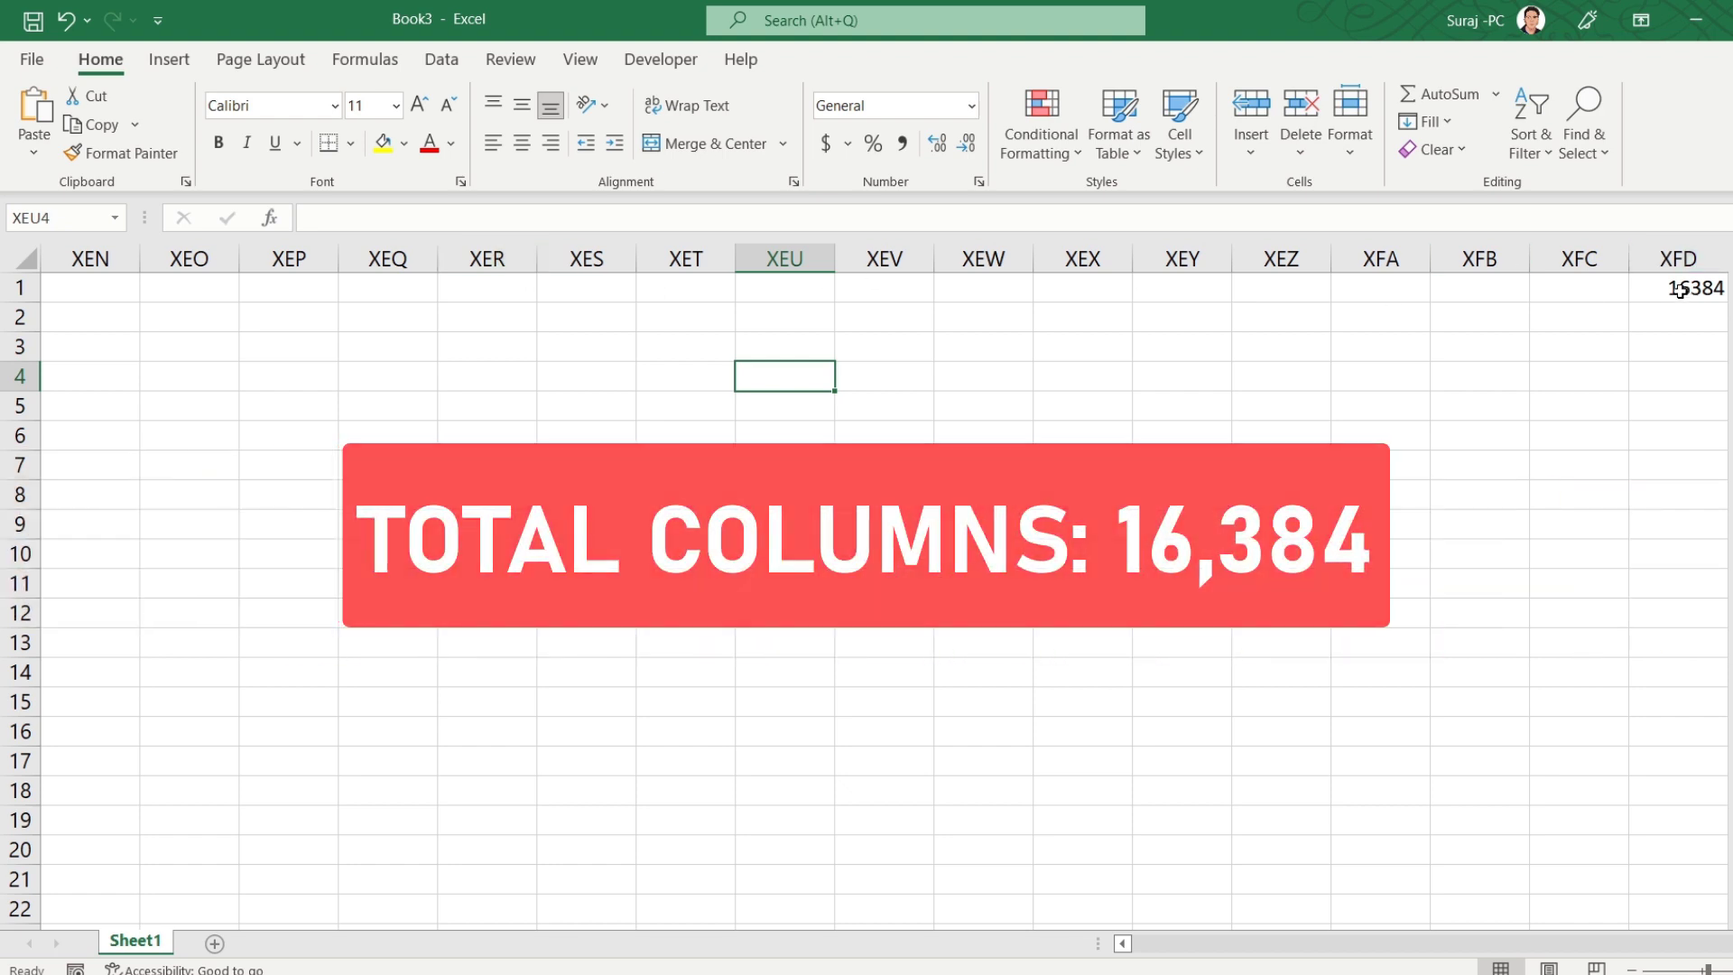
{"action": "left_click", "coordinate": [1669, 285]}
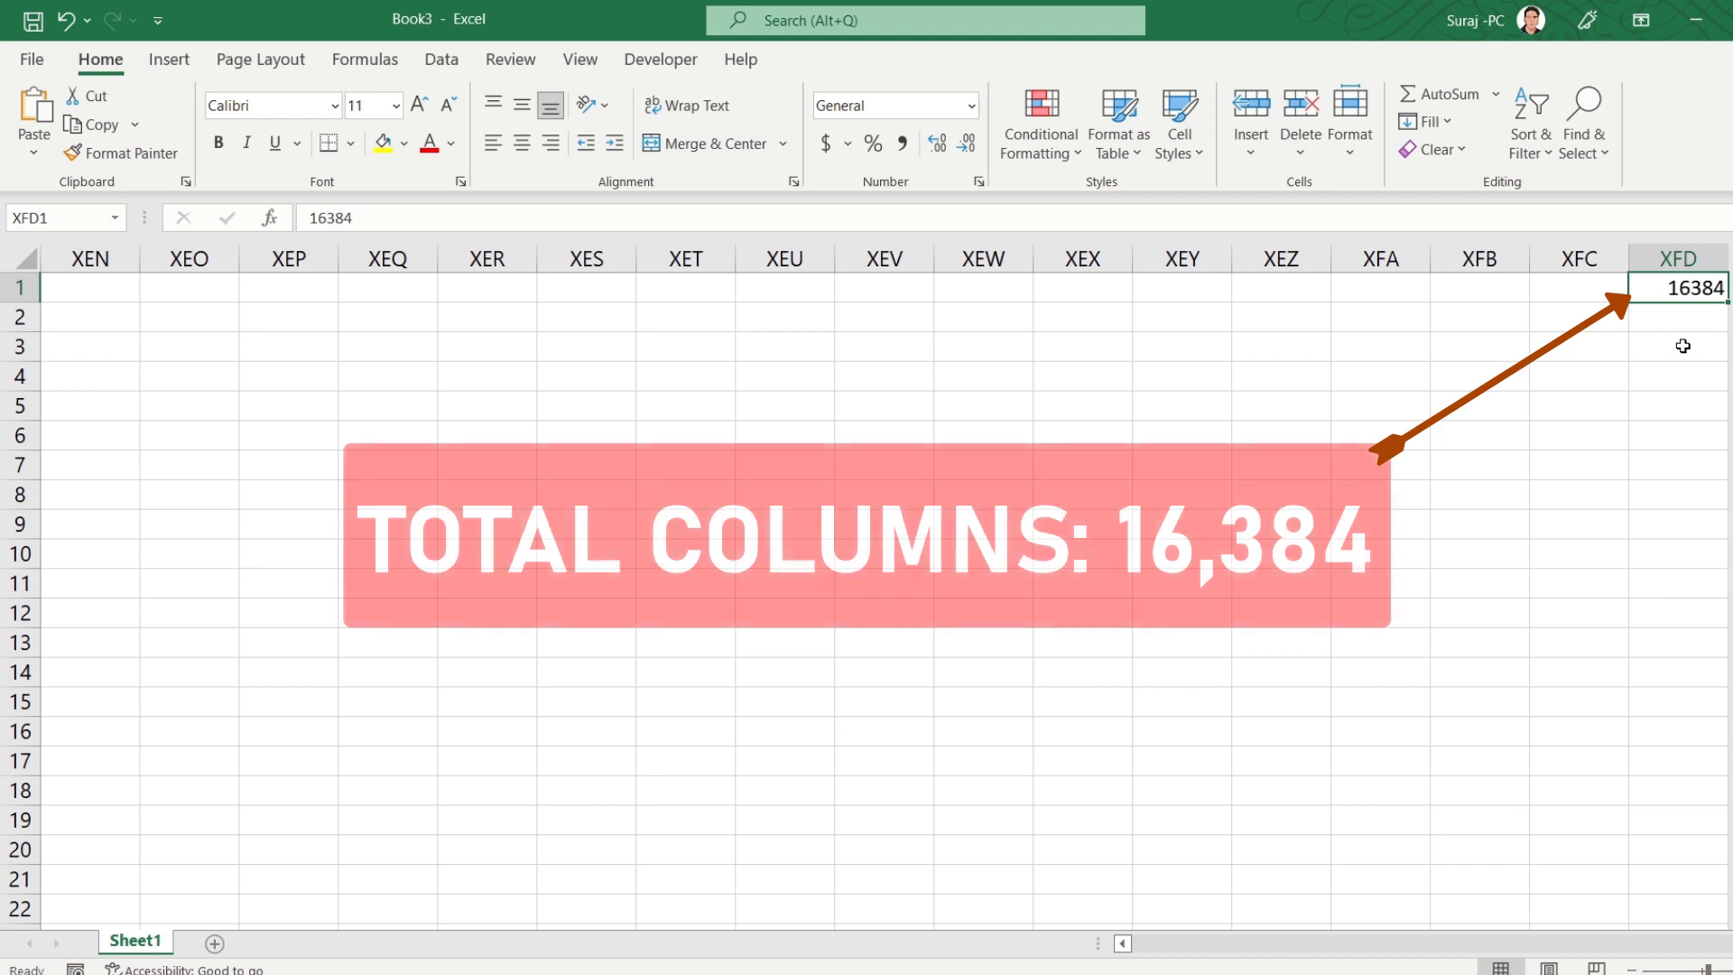
{"action": "key", "text": "Delete"}
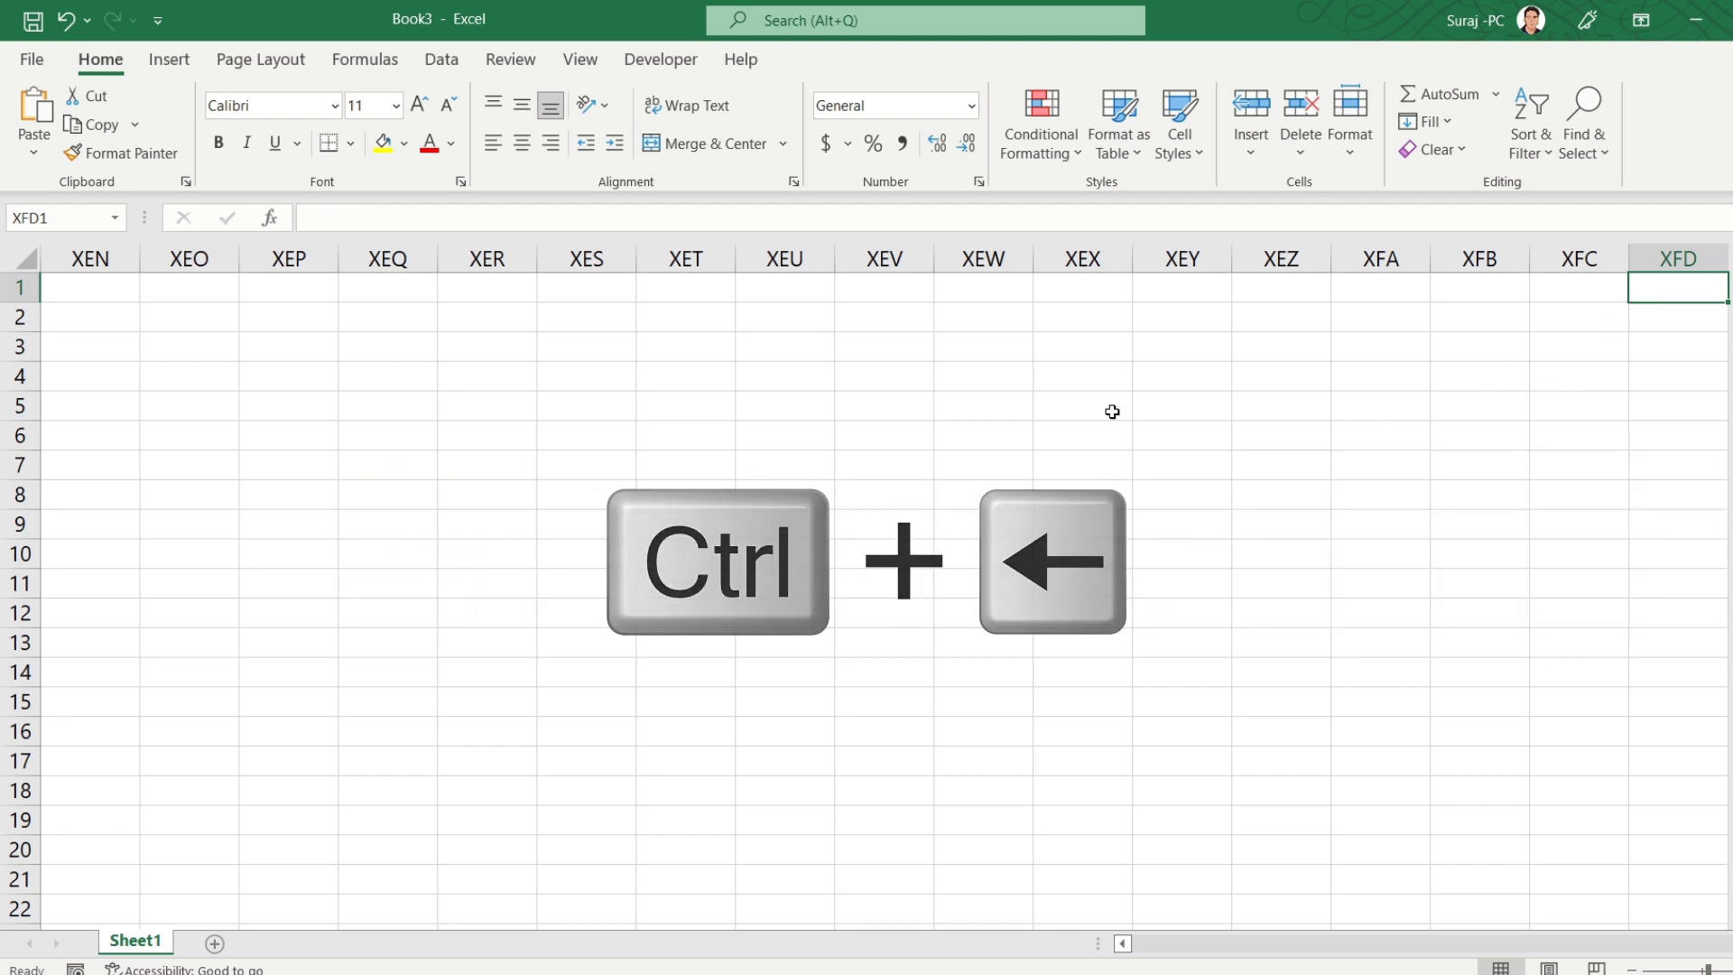
Step: Return to A1 and select rows 1, 2, 3, 7 and rows 1–9 by their headers
{"action": "key", "text": "ctrl+Left"}
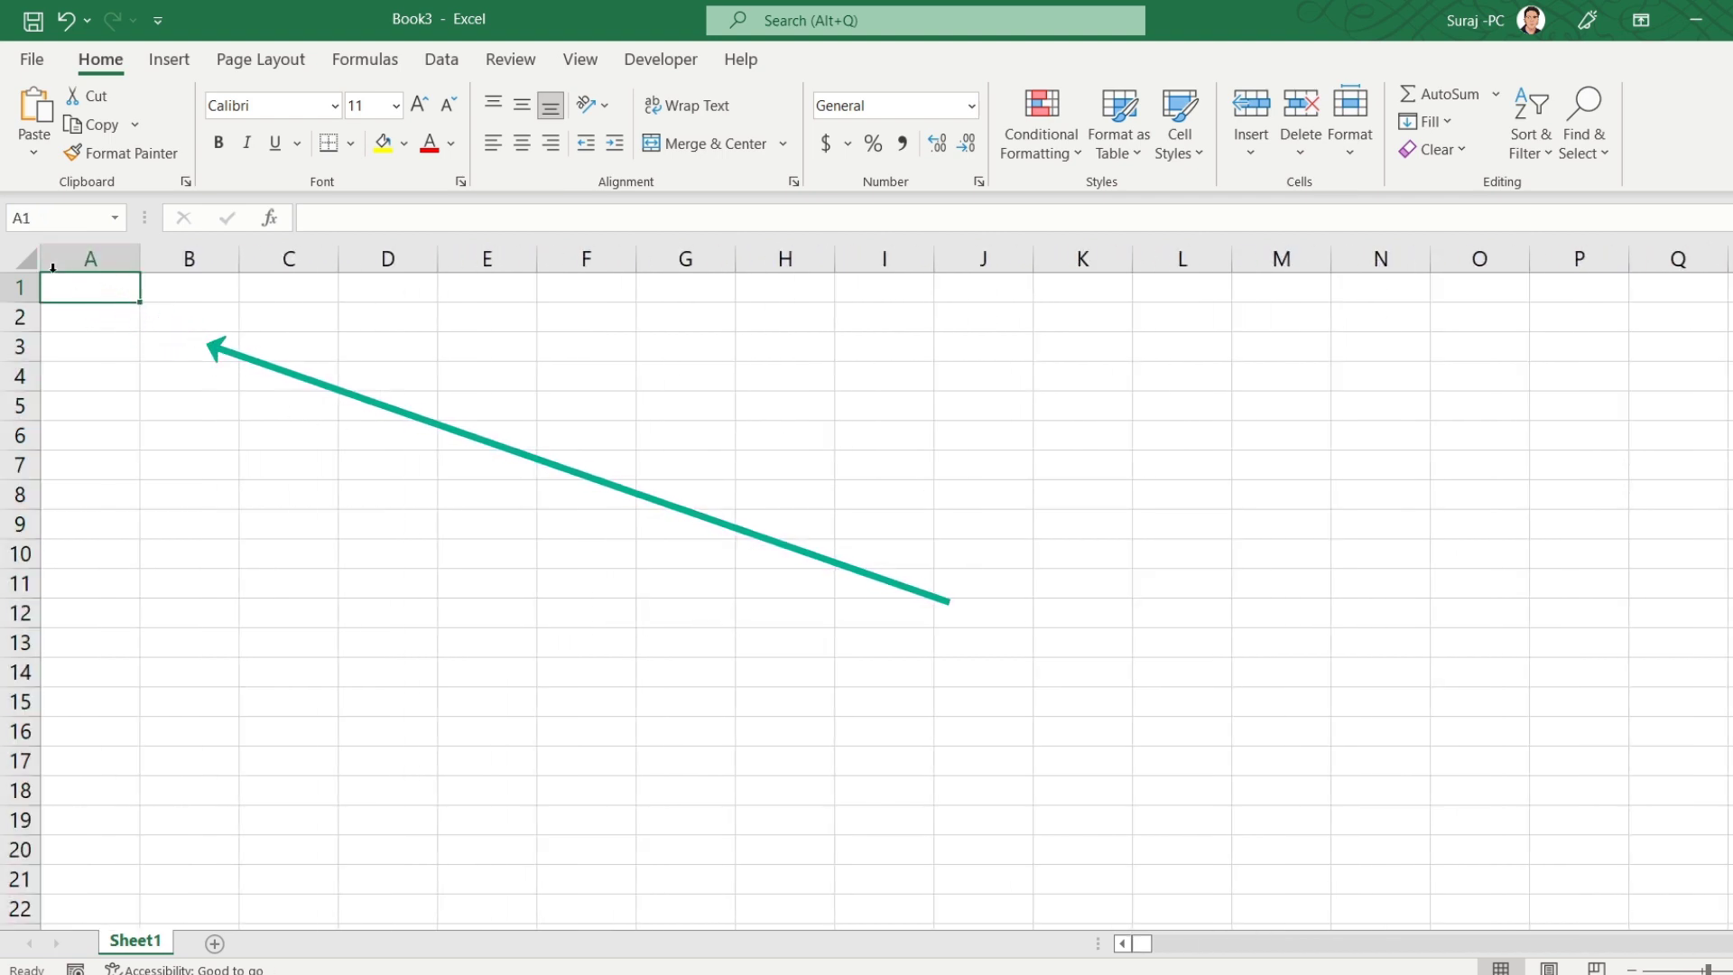
{"action": "left_click", "coordinate": [17, 290]}
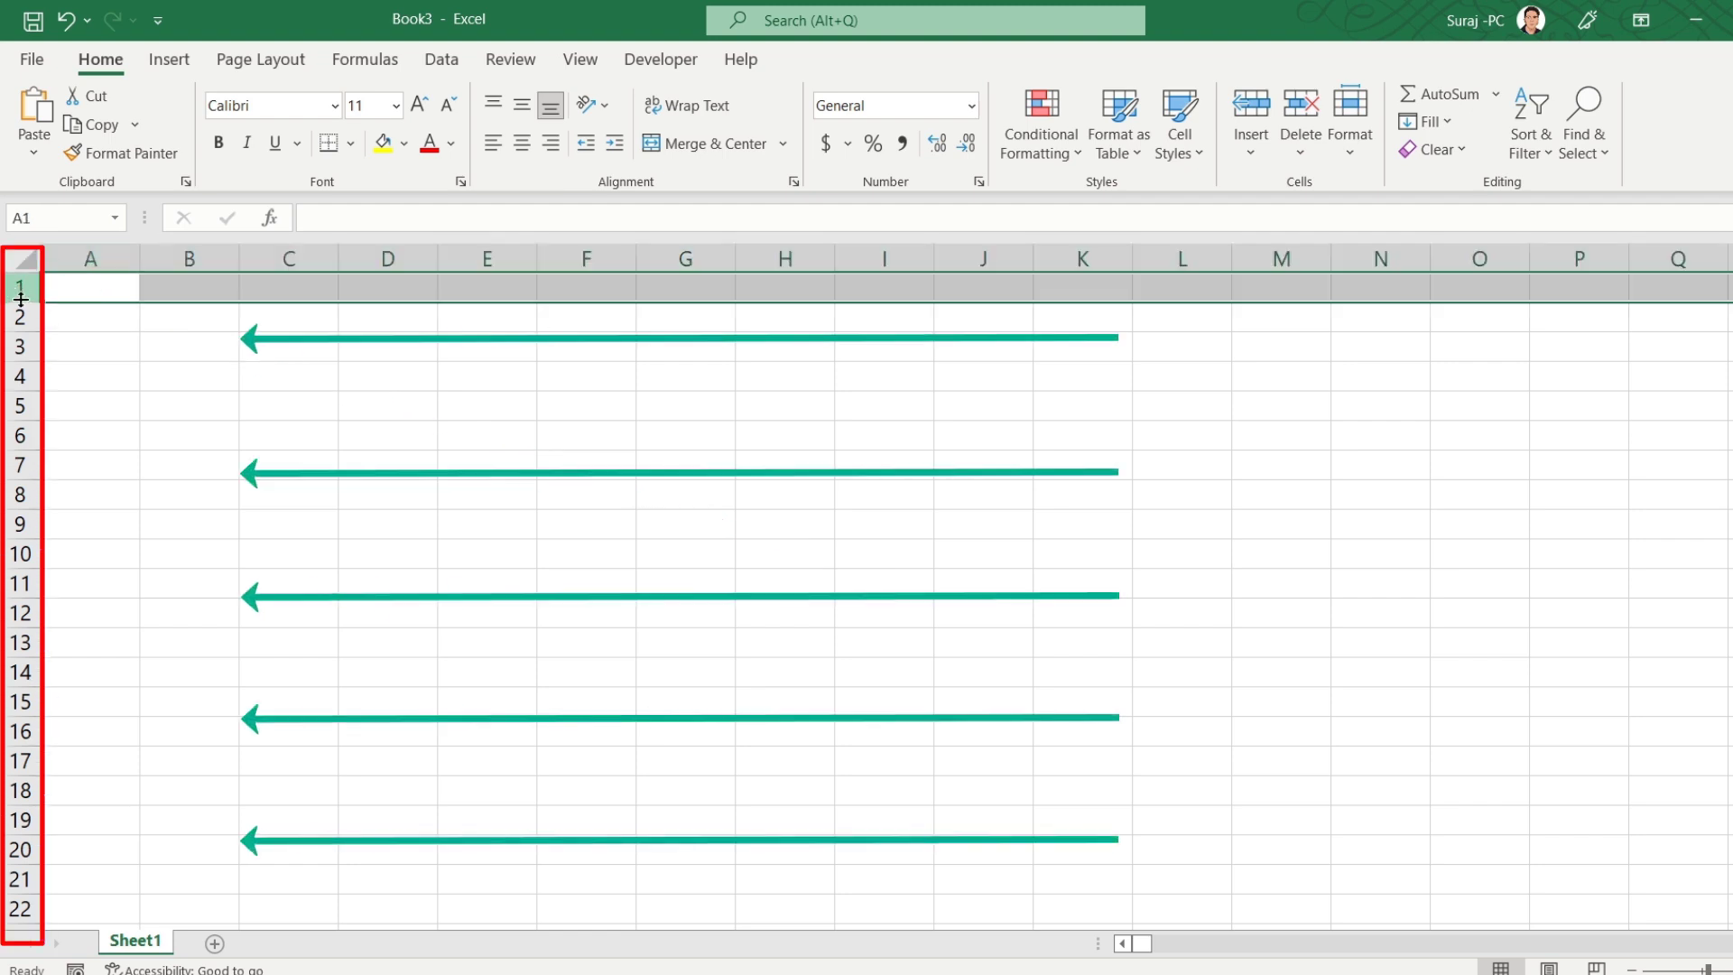
{"action": "left_click", "coordinate": [20, 316]}
{"action": "left_click", "coordinate": [20, 353]}
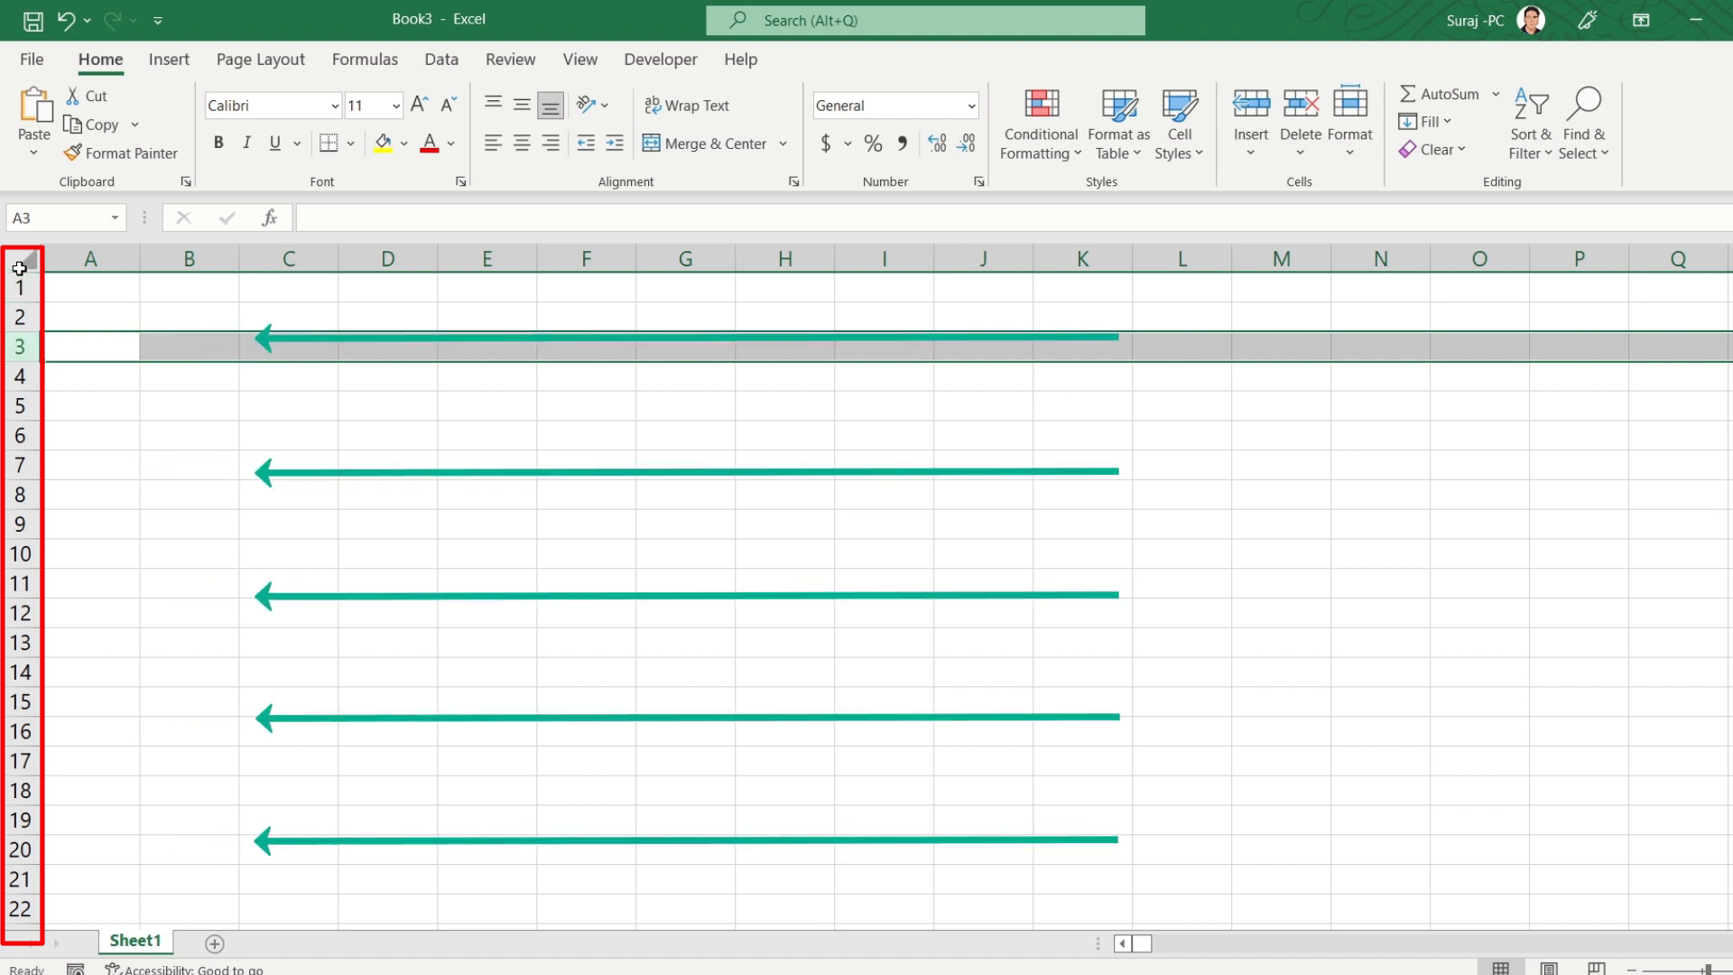
{"action": "left_click", "coordinate": [20, 285]}
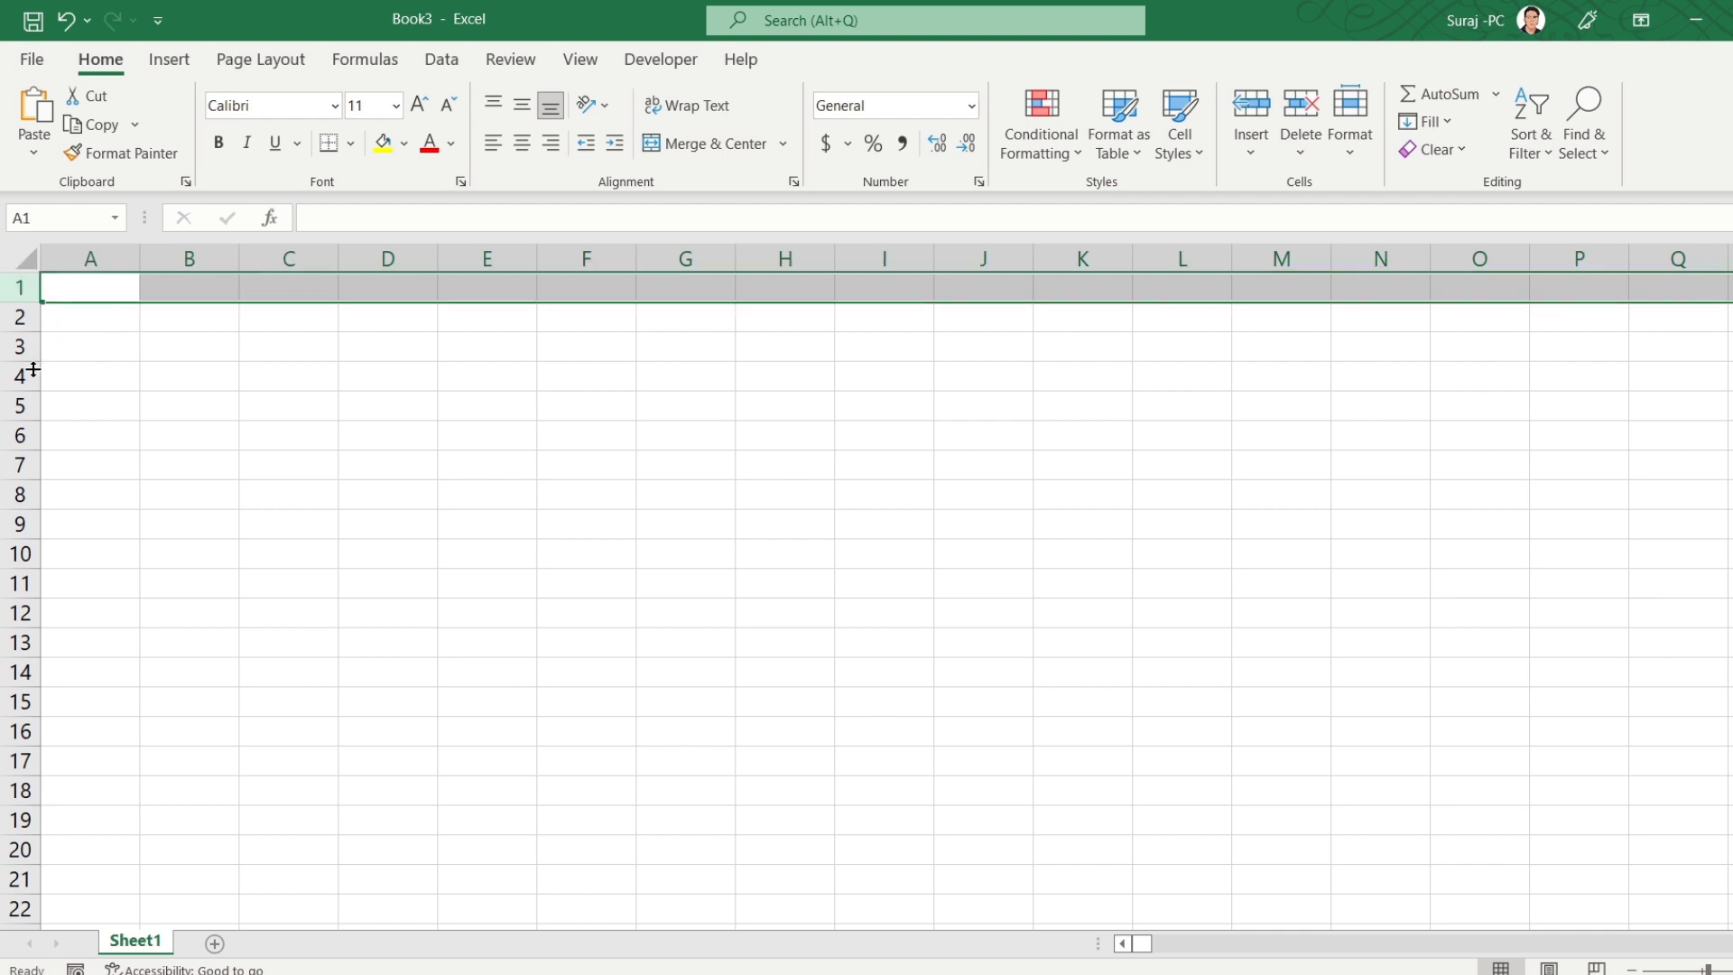
{"action": "left_click", "coordinate": [18, 463]}
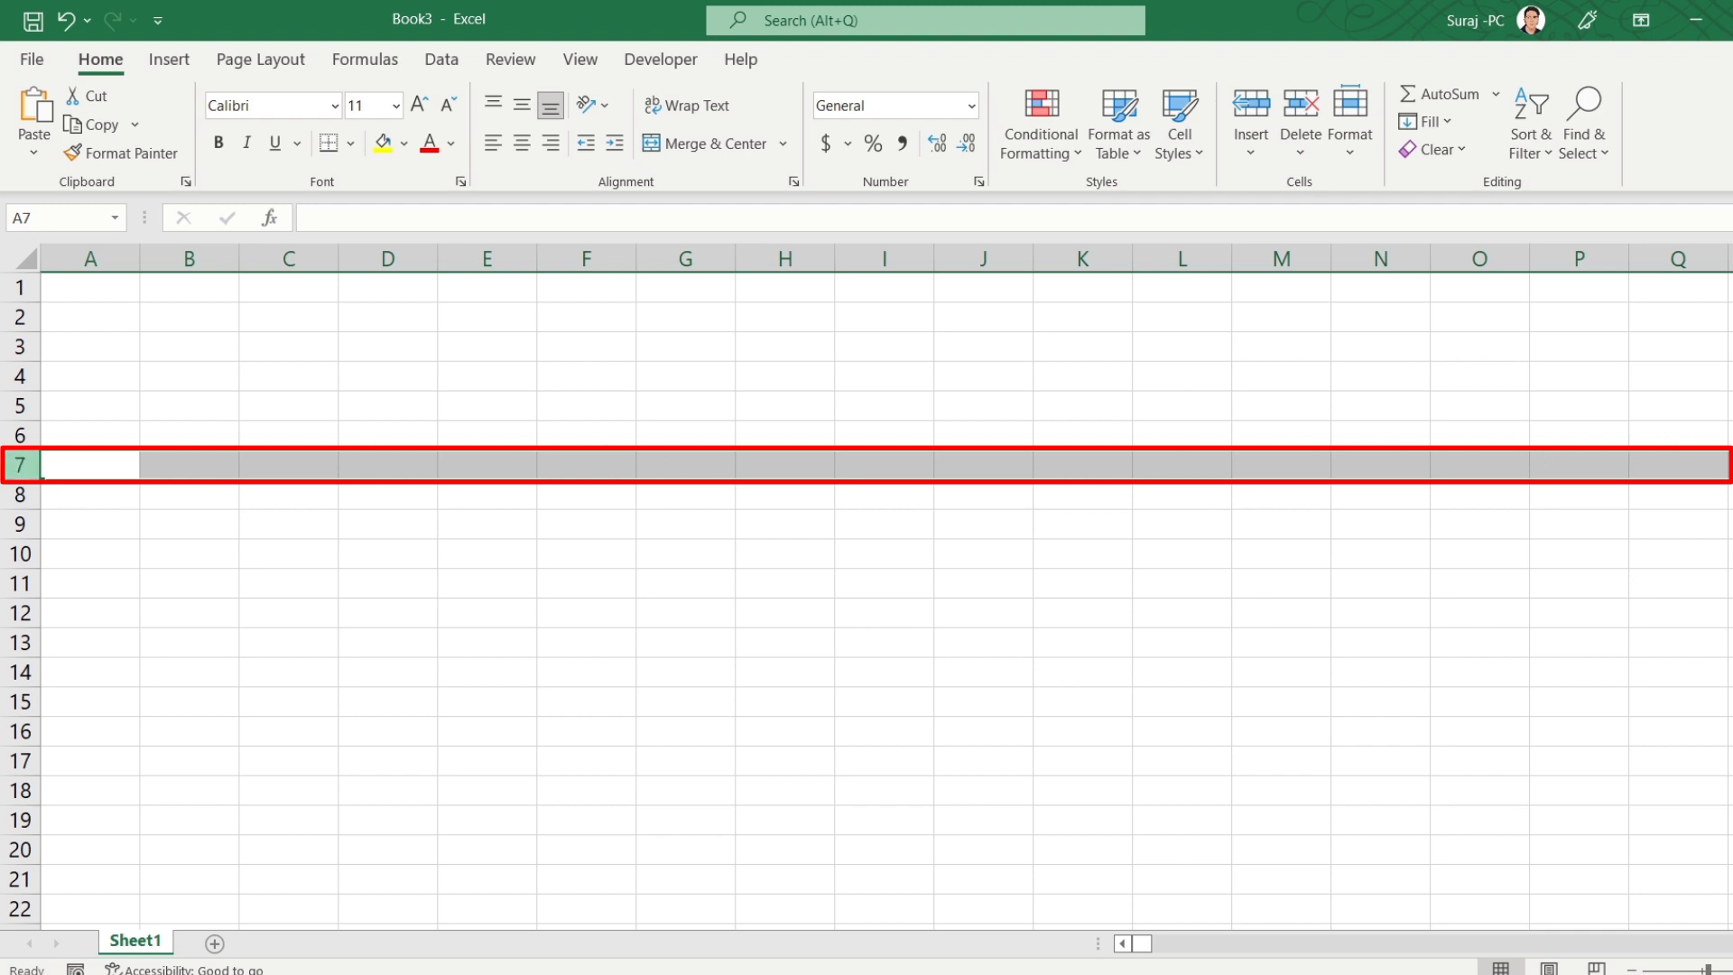
{"action": "left_click", "coordinate": [368, 537]}
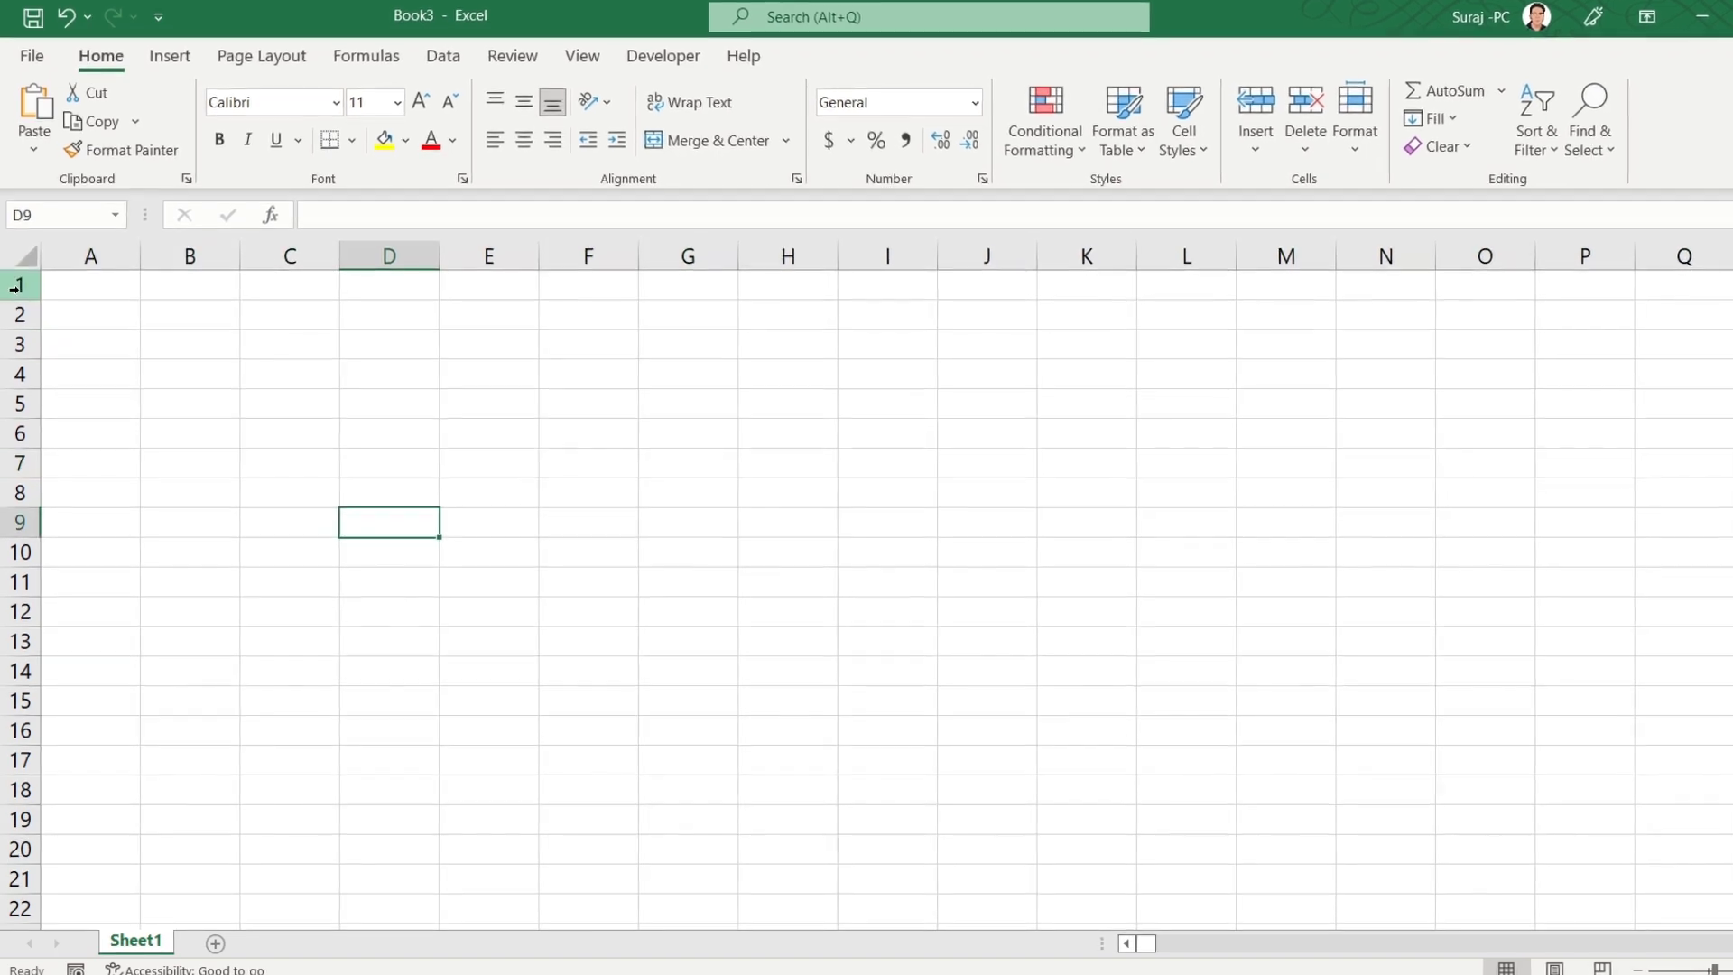
{"action": "left_click_drag", "start_coordinate": [15, 279], "coordinate": [9, 702]}
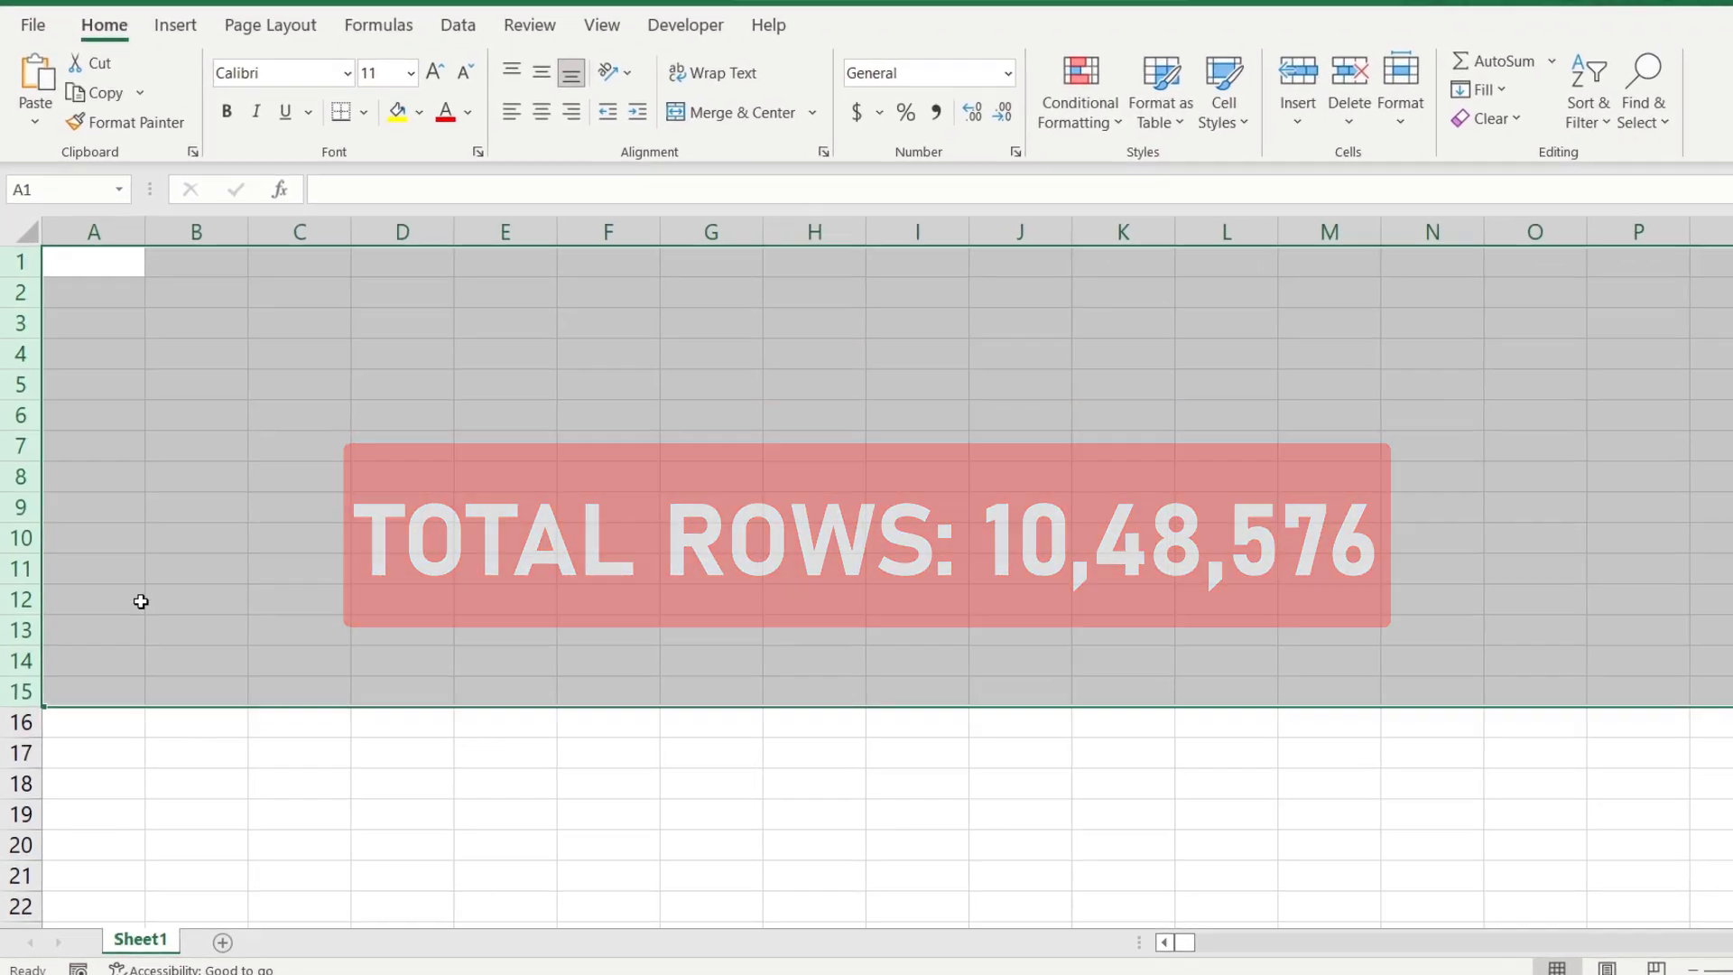
{"action": "left_click", "coordinate": [135, 603]}
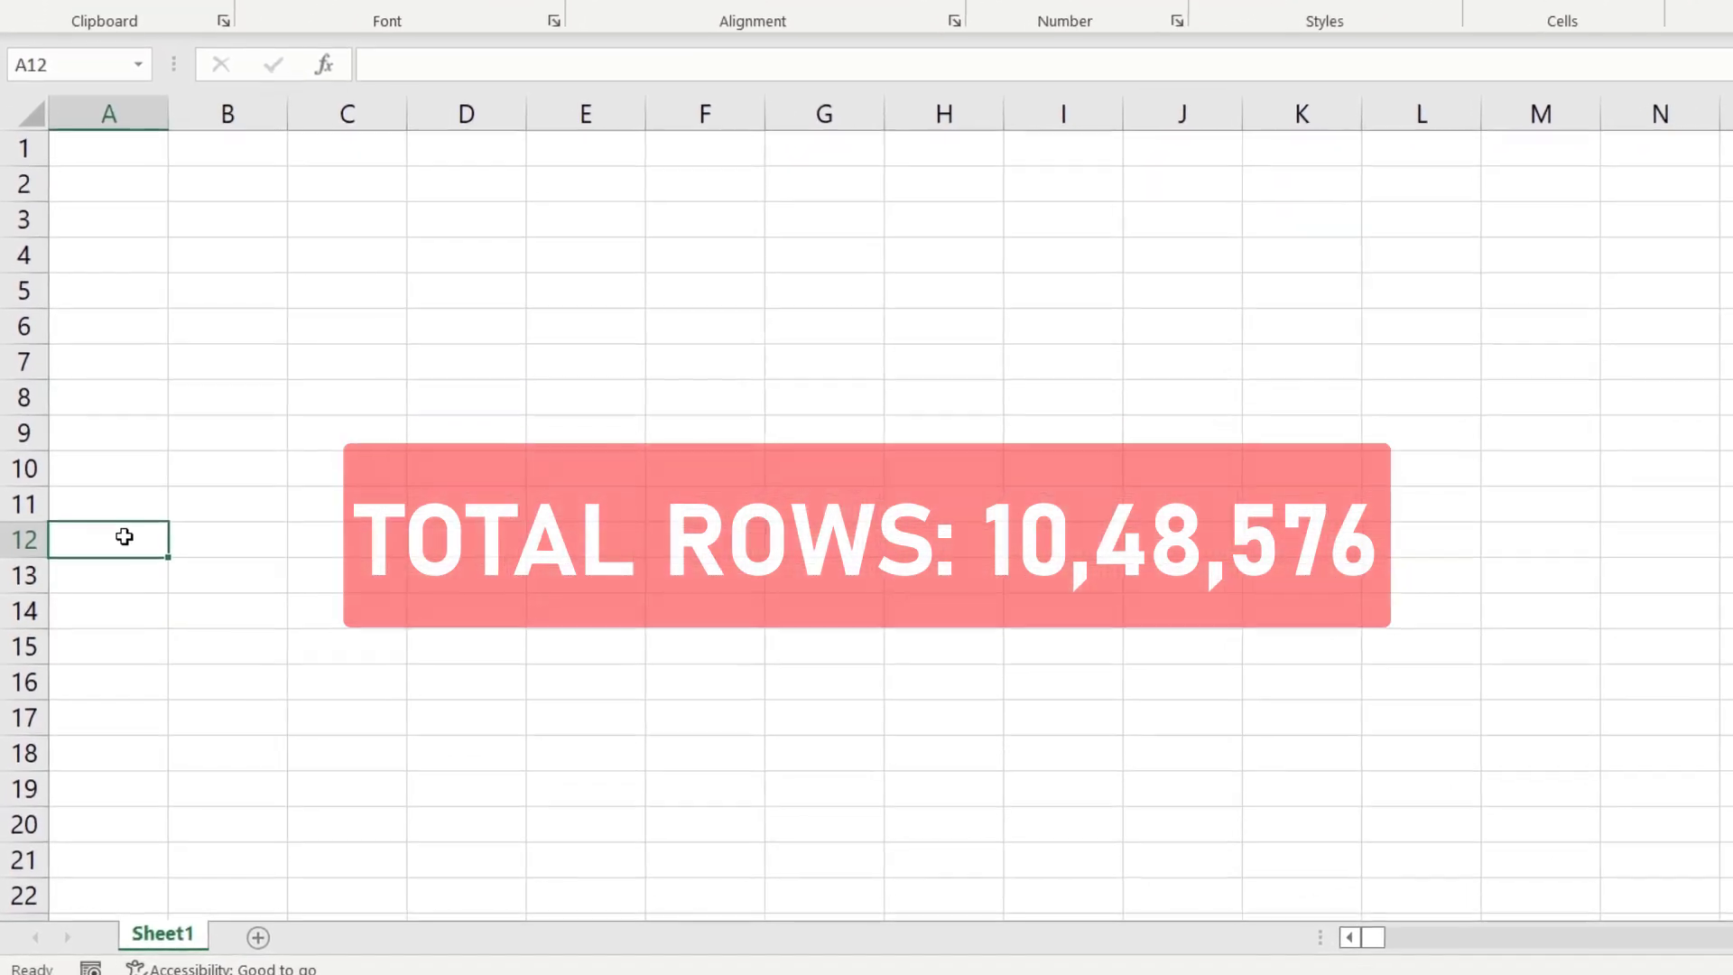
{"action": "left_click", "coordinate": [117, 559]}
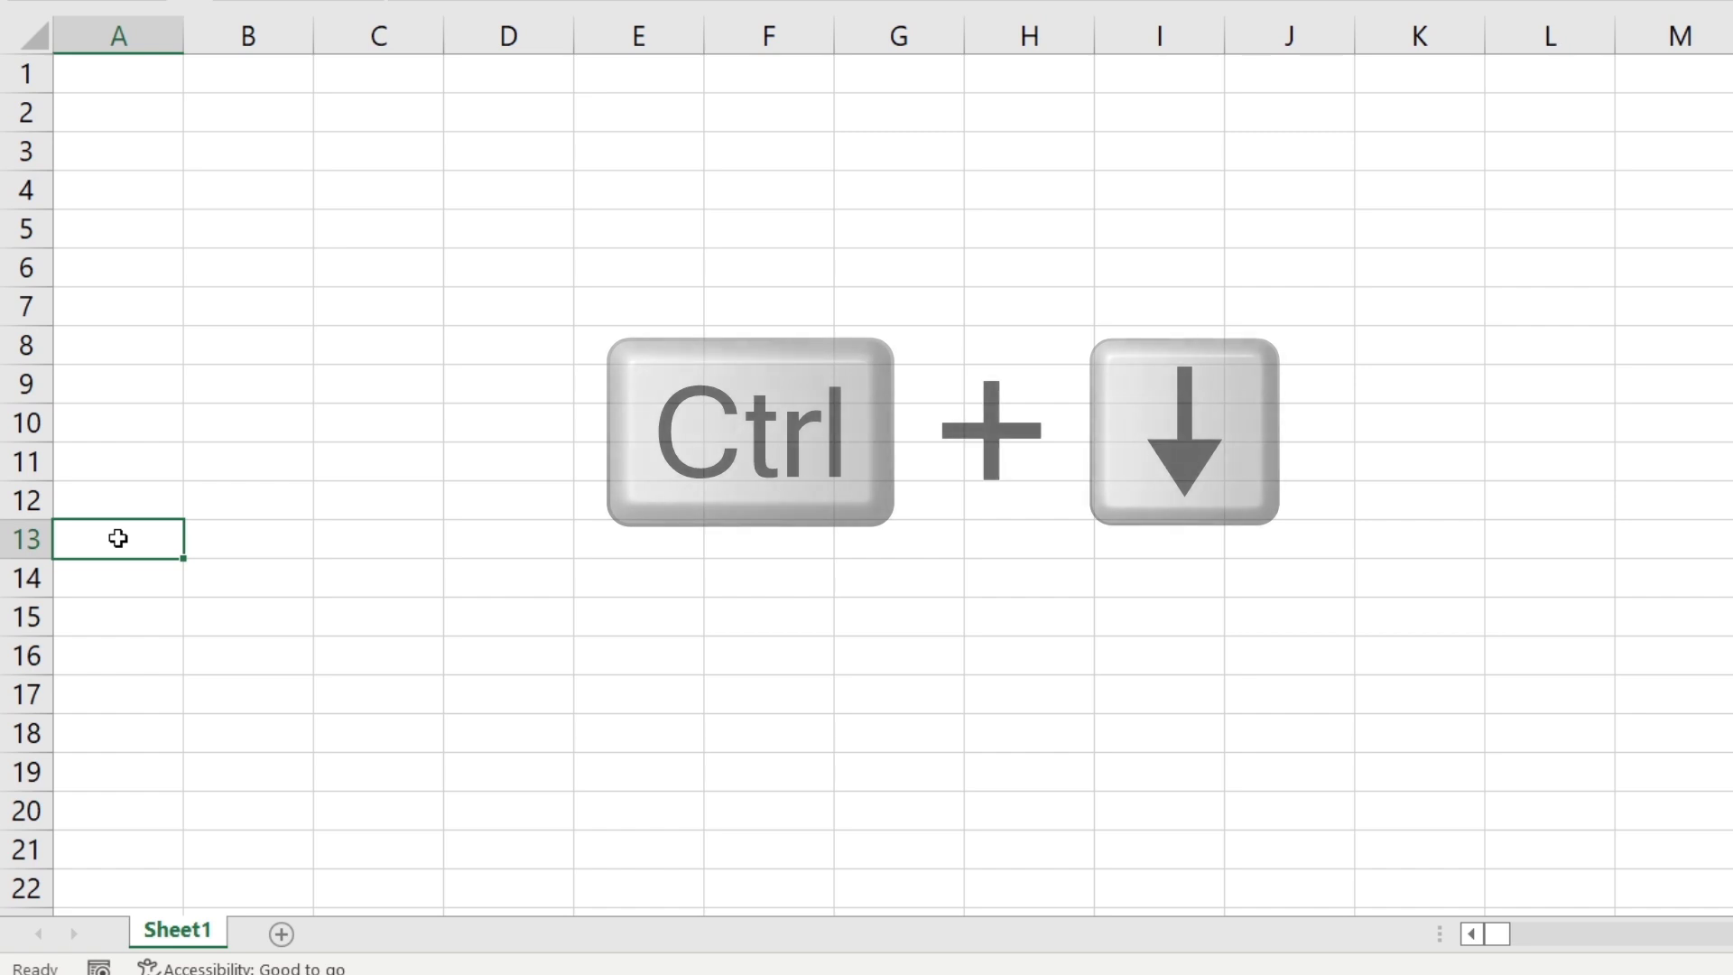
{"action": "key", "text": "ctrl+Down"}
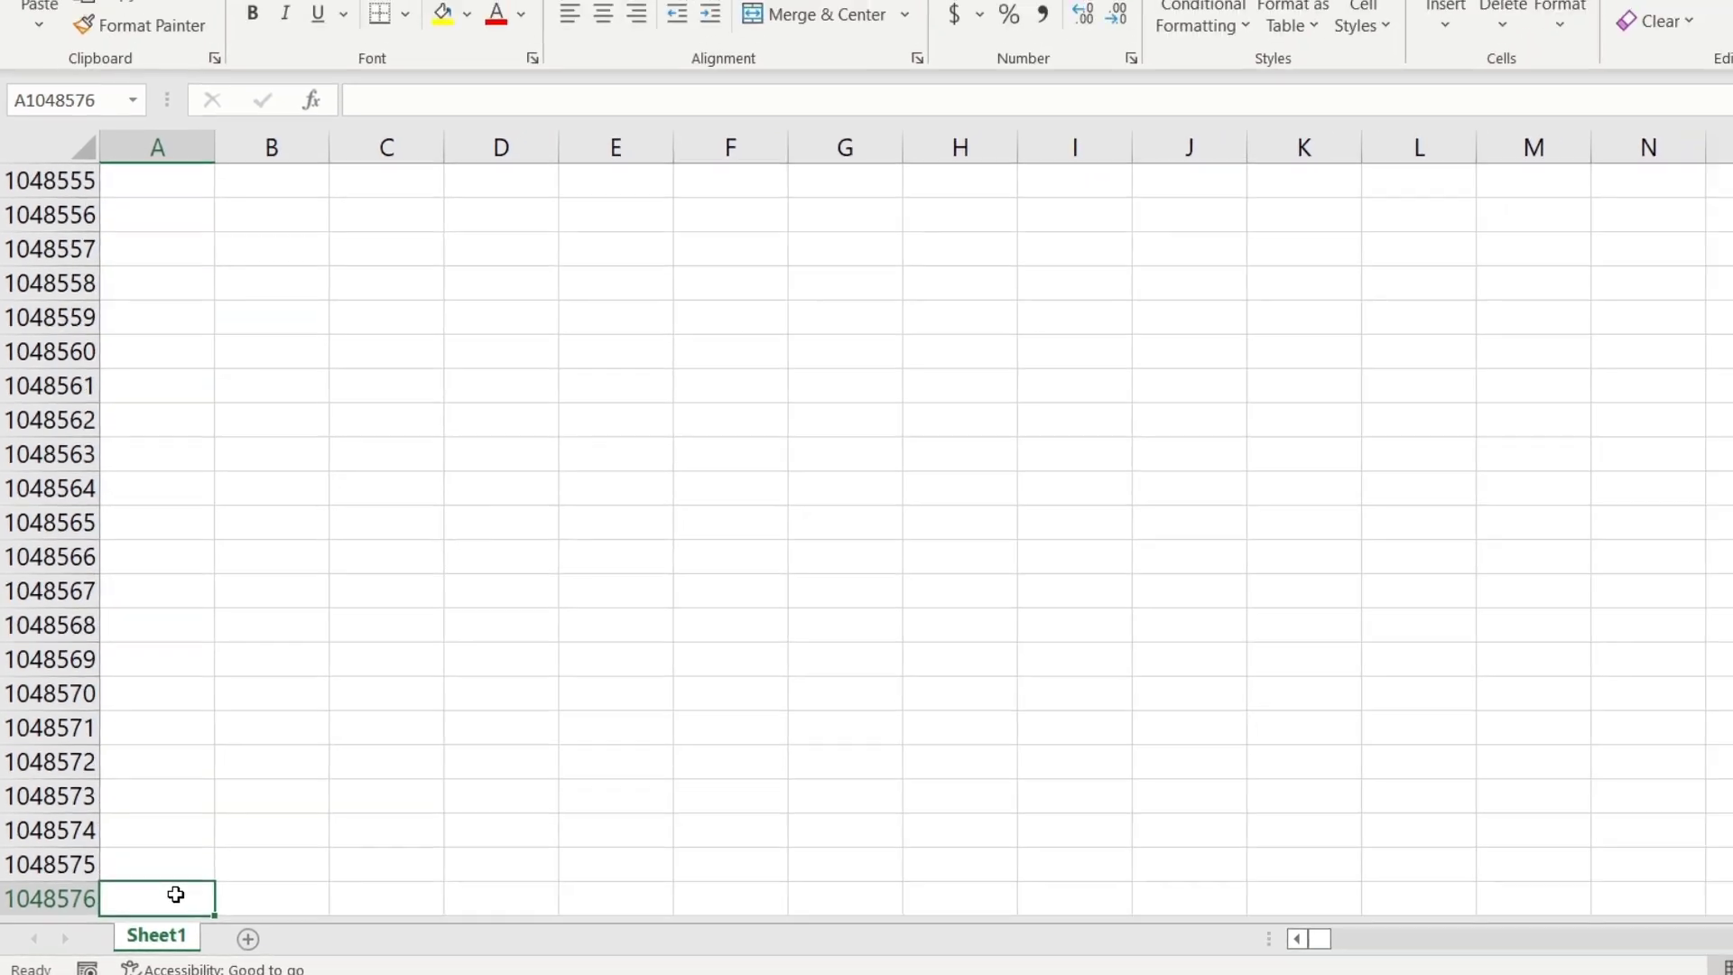
{"action": "key", "text": "ctrl+Up"}
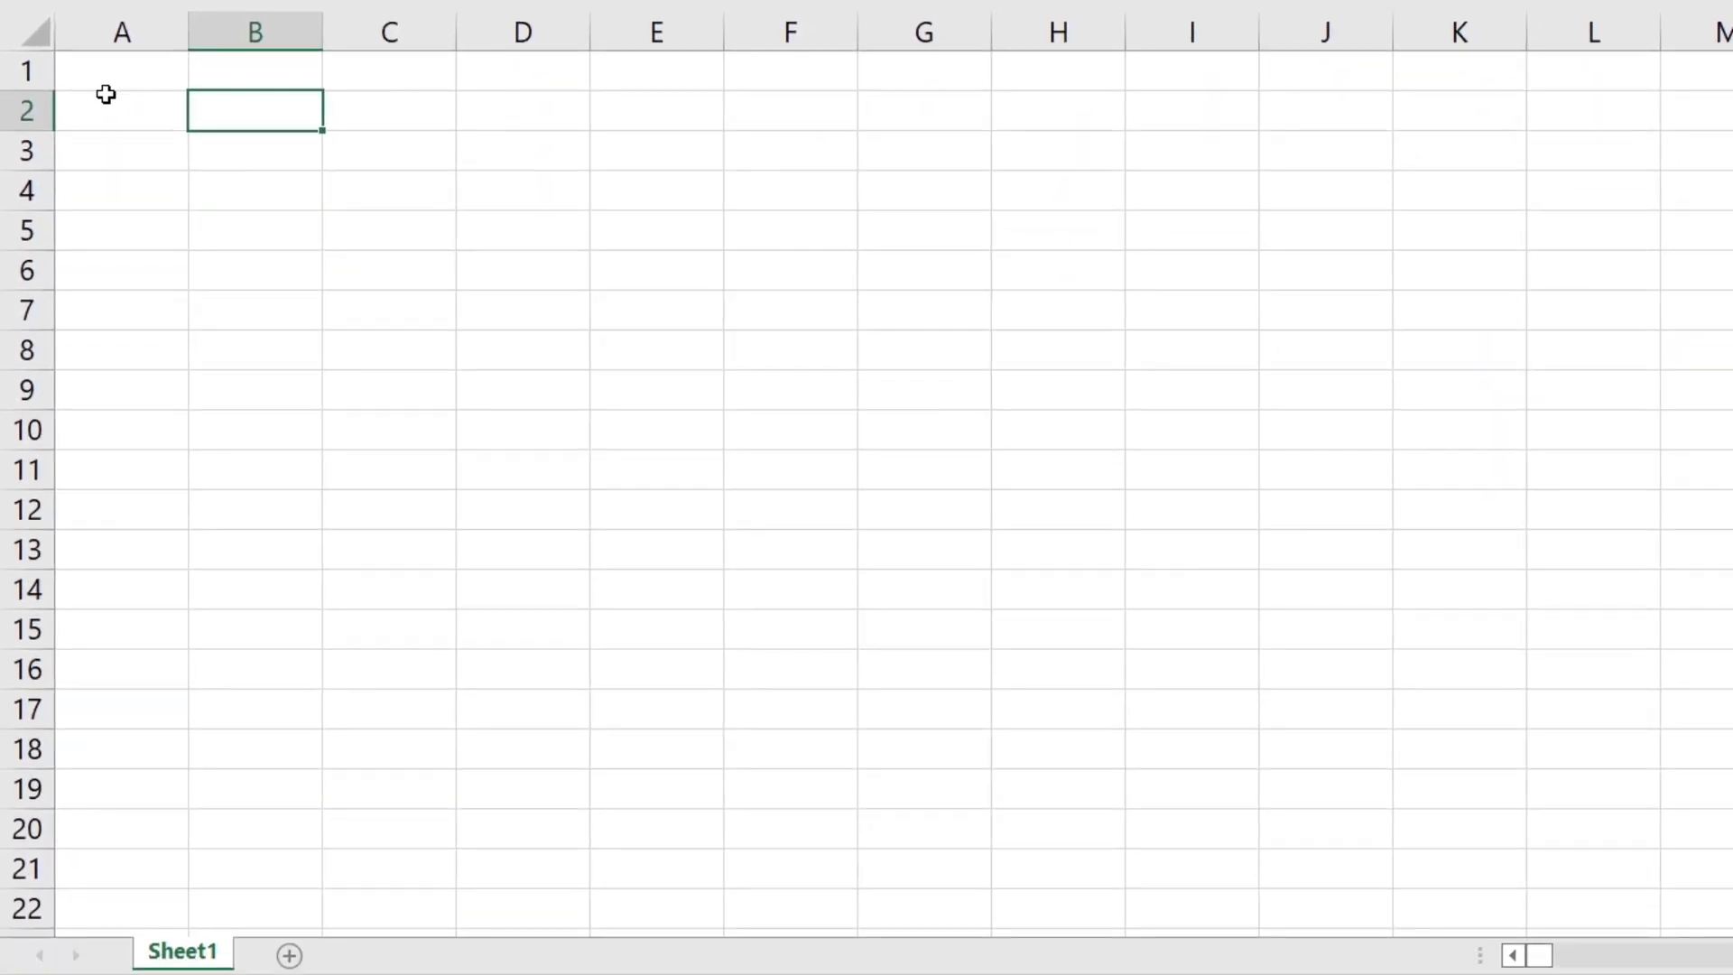
{"action": "left_click", "coordinate": [142, 179]}
{"action": "left_click", "coordinate": [649, 252]}
{"action": "left_click", "coordinate": [1042, 281]}
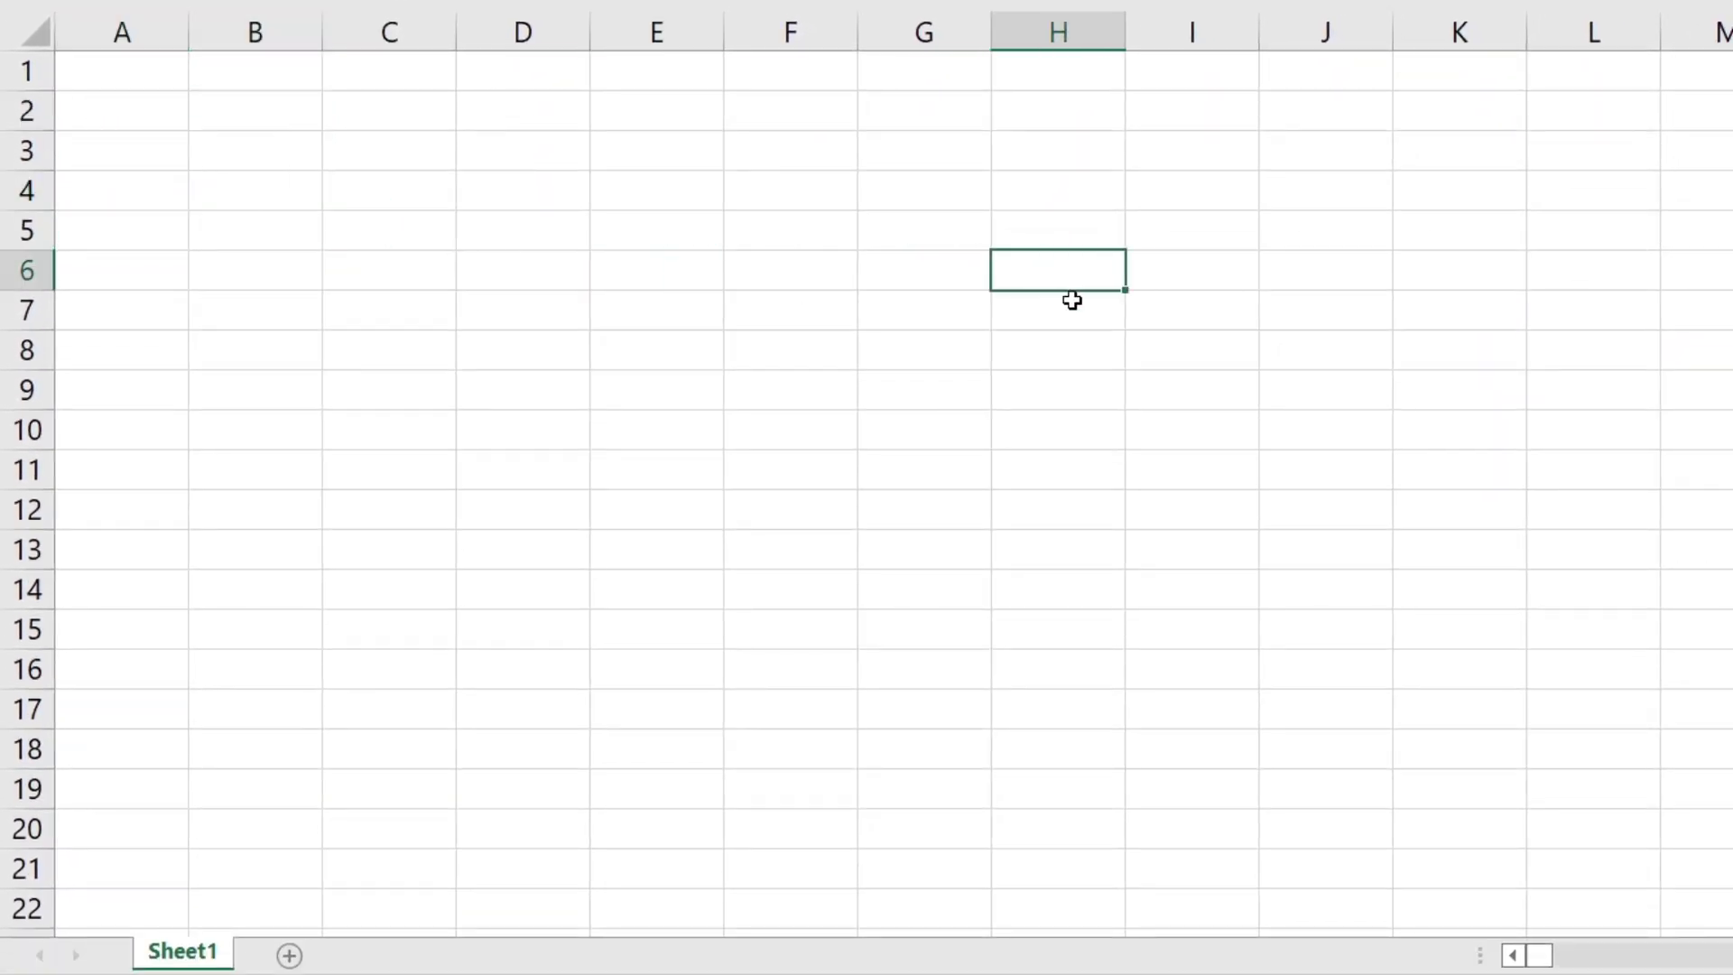
{"action": "left_click", "coordinate": [416, 279]}
{"action": "left_click", "coordinate": [718, 288]}
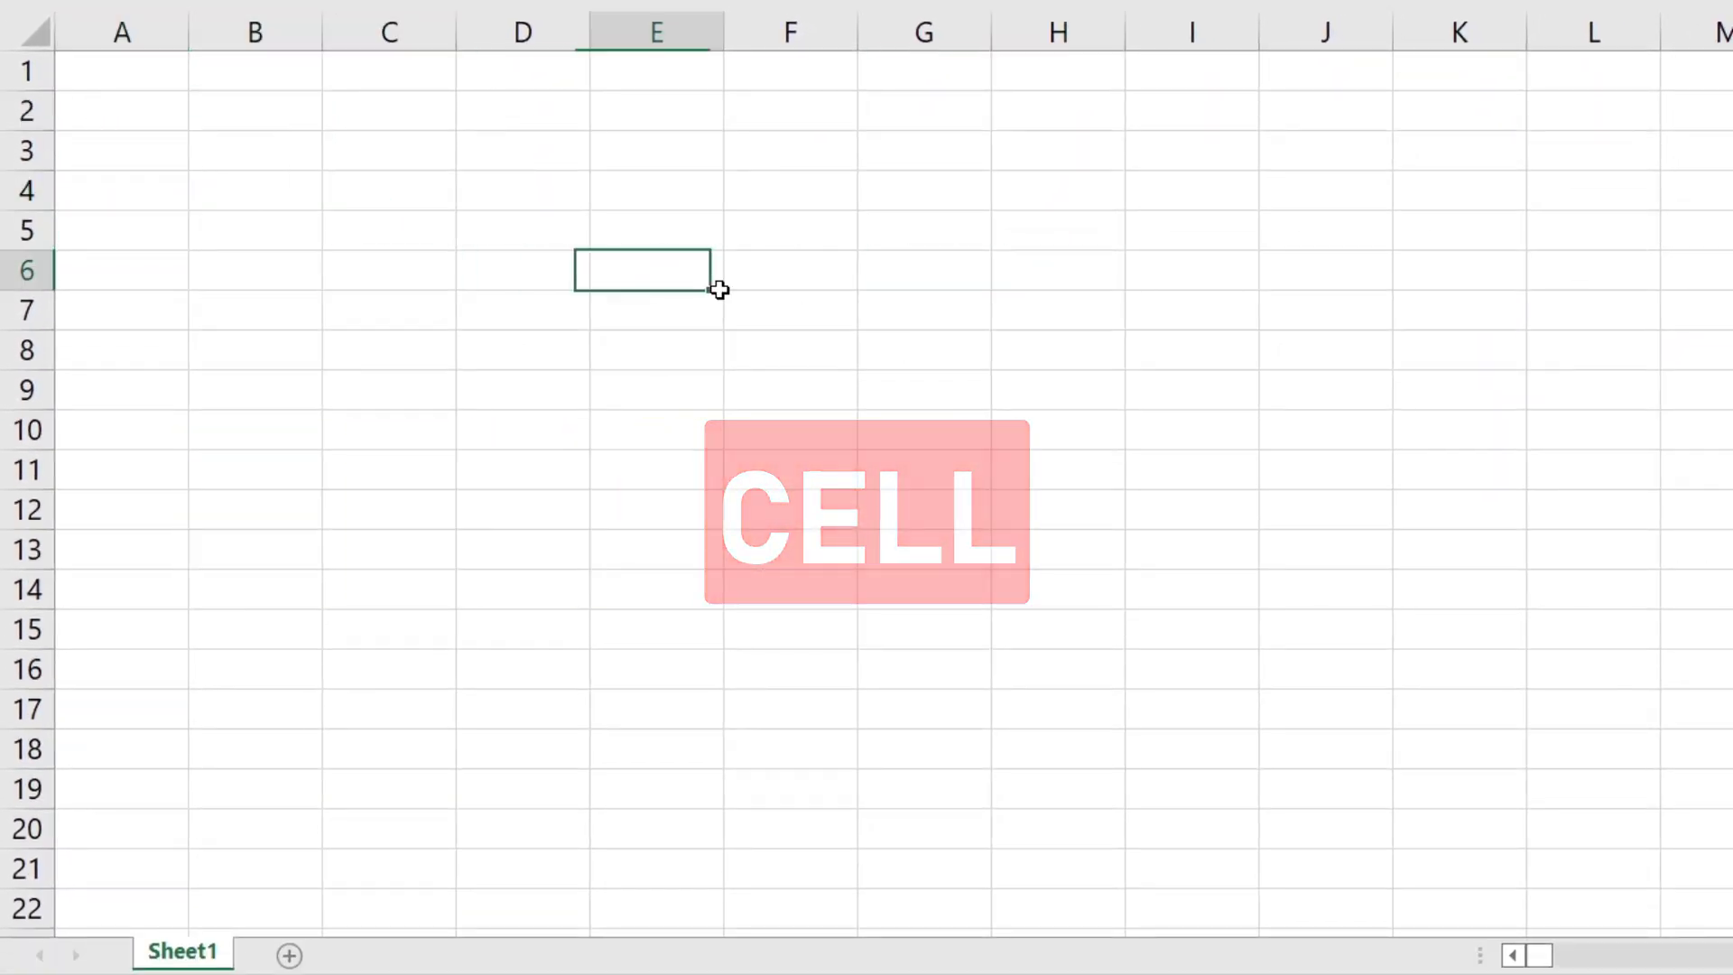
{"action": "left_click", "coordinate": [880, 279]}
{"action": "left_click", "coordinate": [1134, 288]}
{"action": "left_click", "coordinate": [626, 352]}
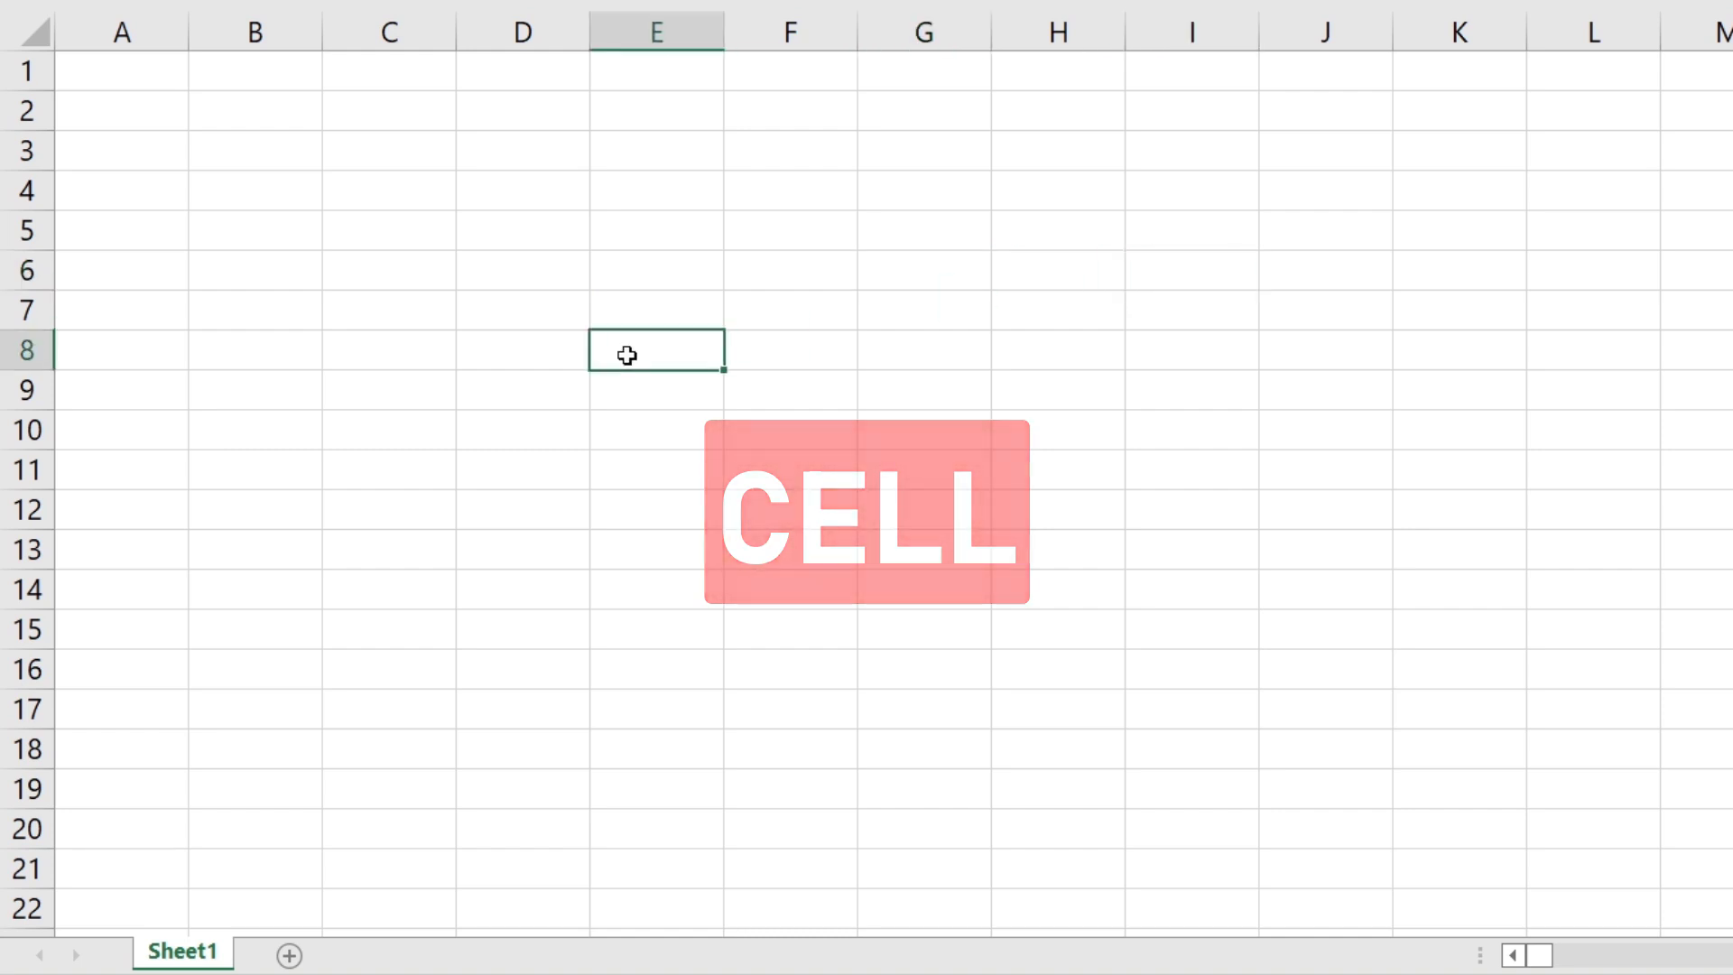
{"action": "left_click", "coordinate": [340, 253]}
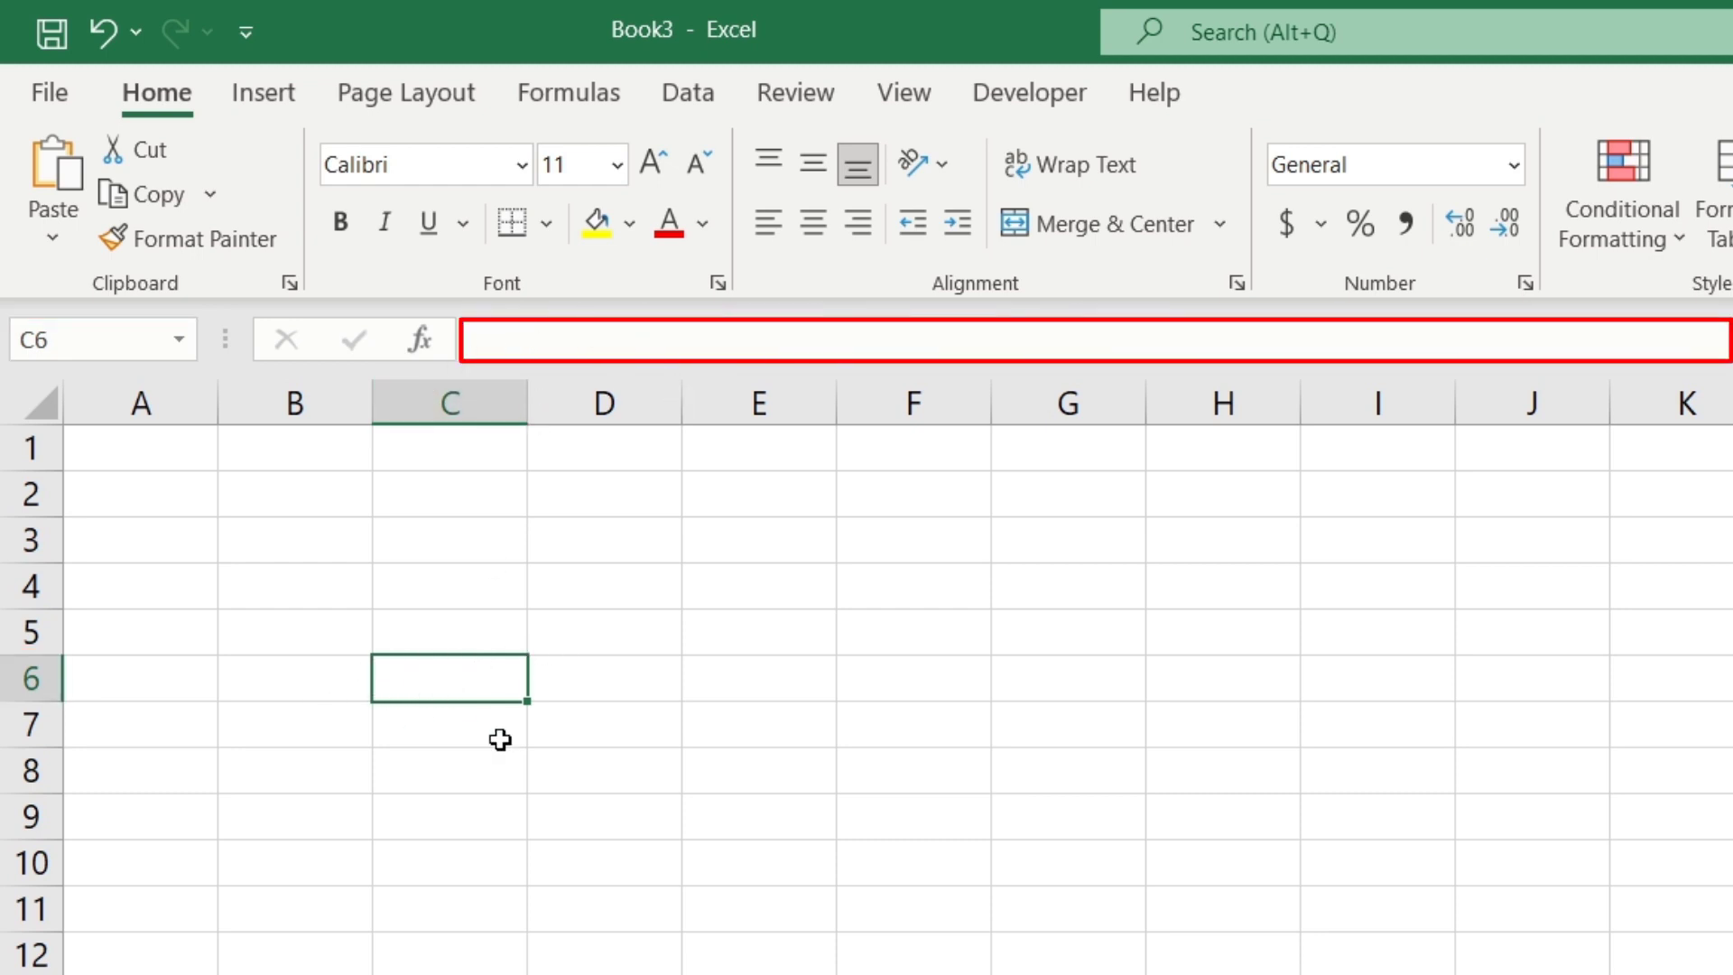
Step: Enter 34 in cell C6 and 87 in cell D6
{"action": "type", "text": "34"}
{"action": "left_click", "coordinate": [568, 812]}
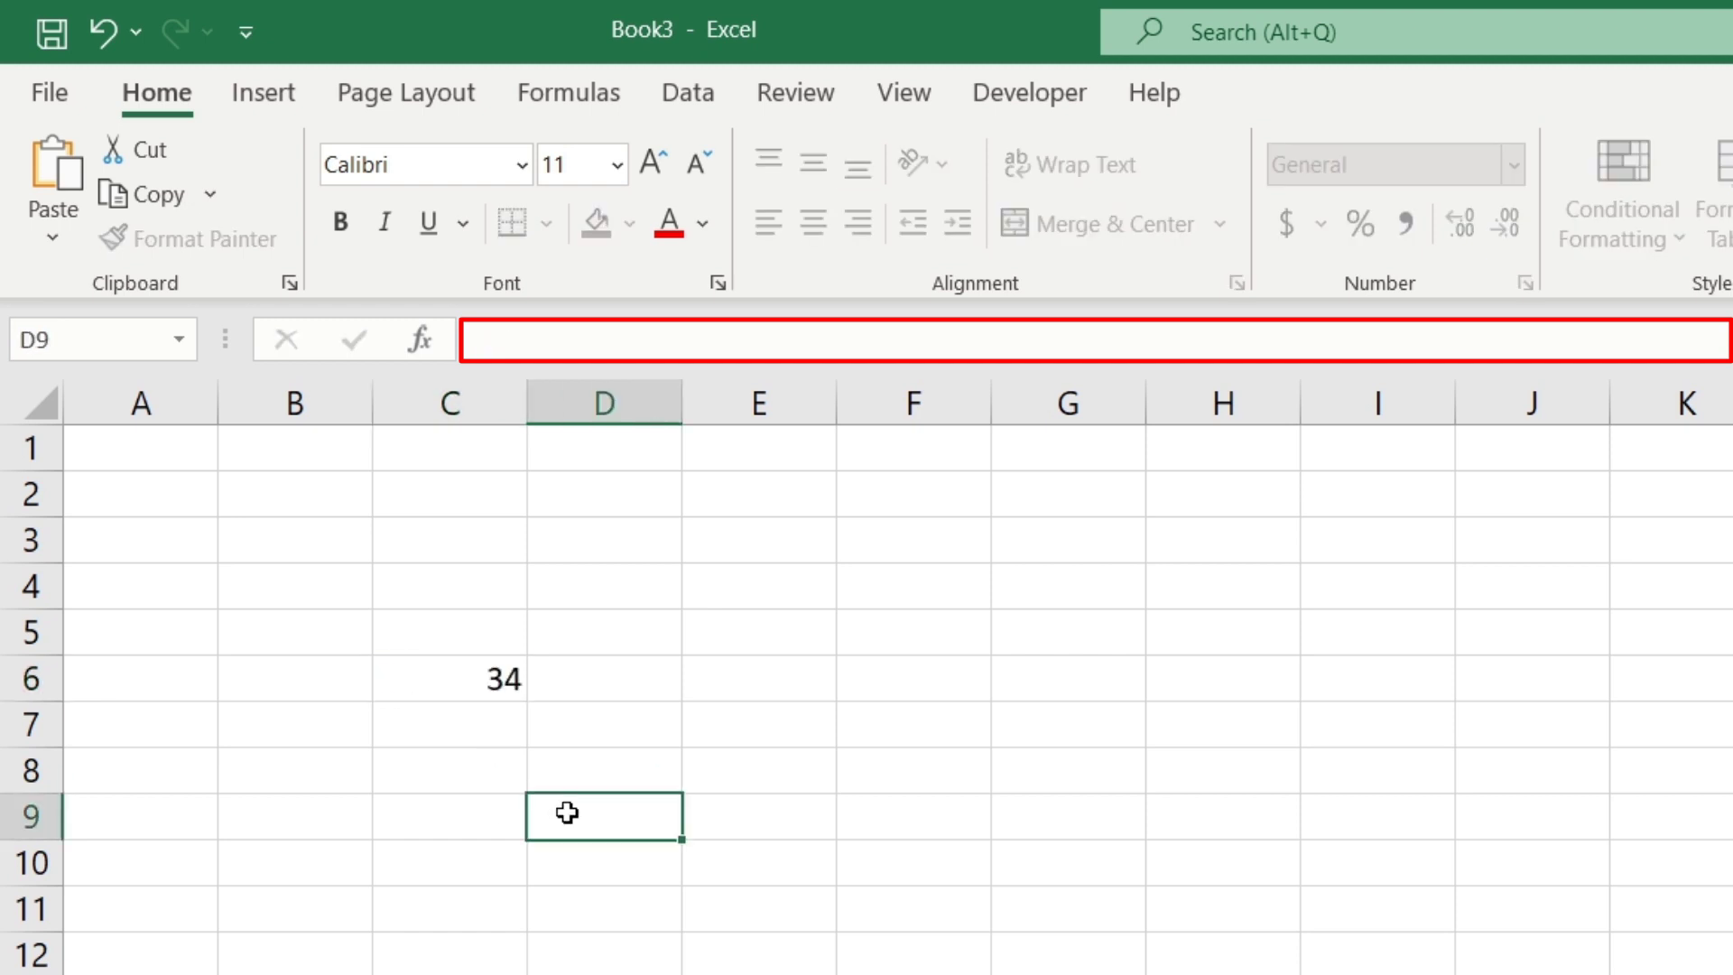
{"action": "left_click", "coordinate": [471, 675]}
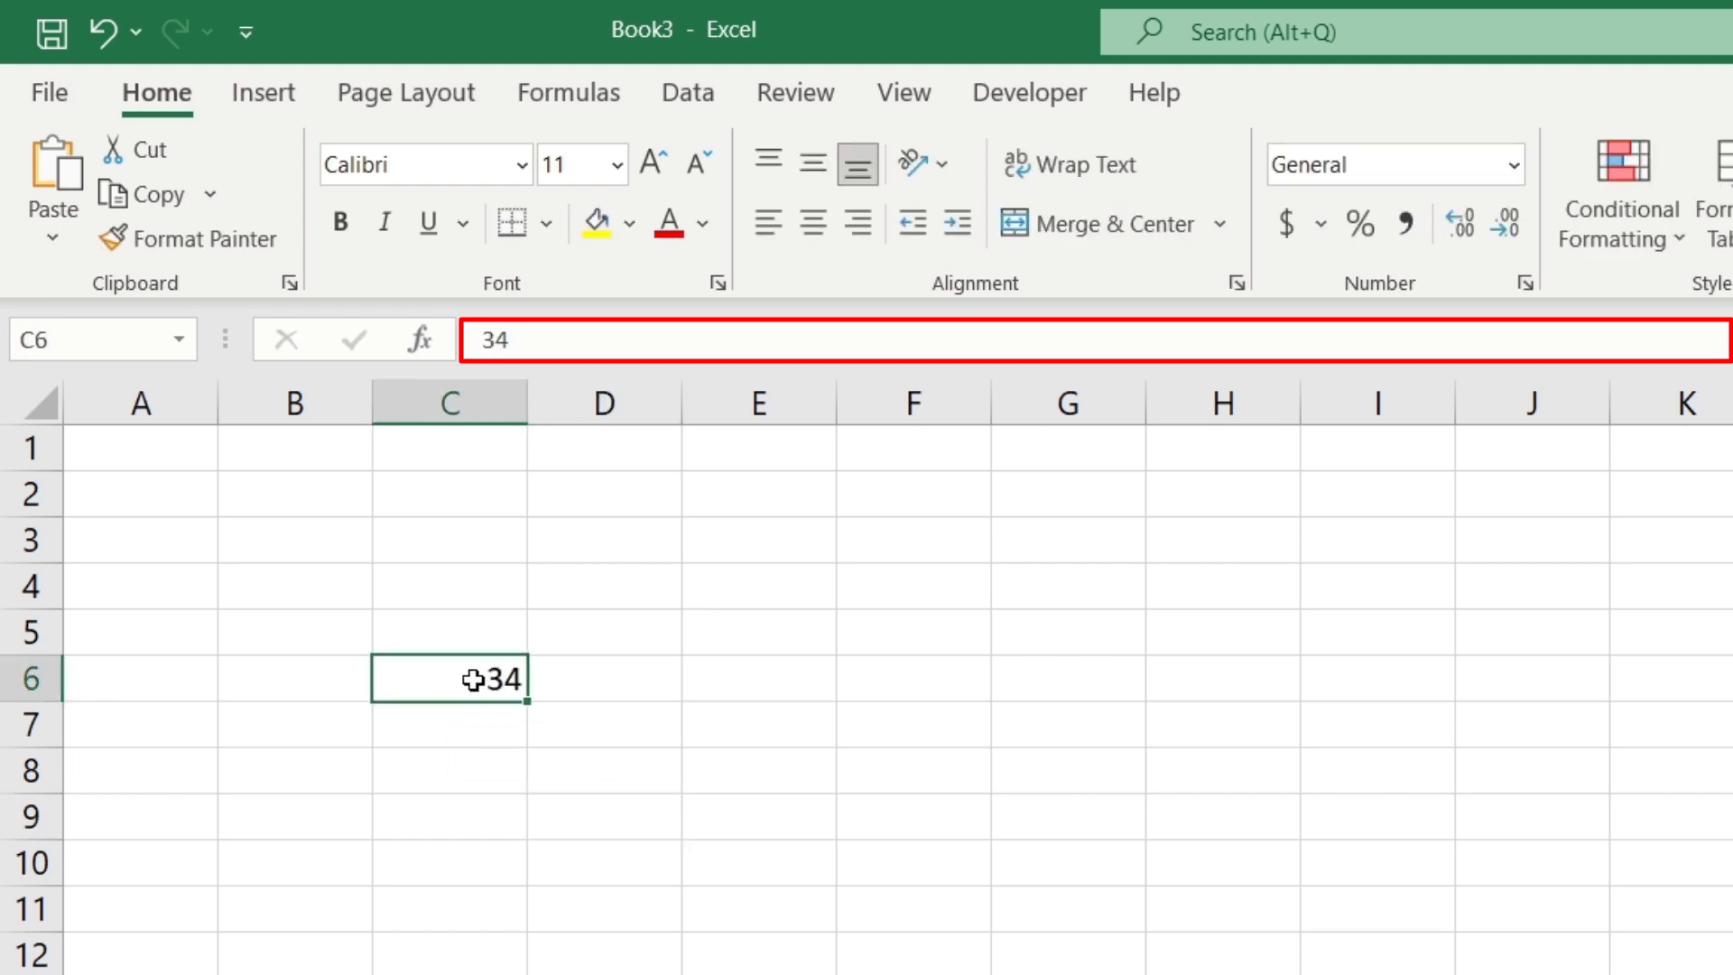
{"action": "left_click", "coordinate": [776, 676]}
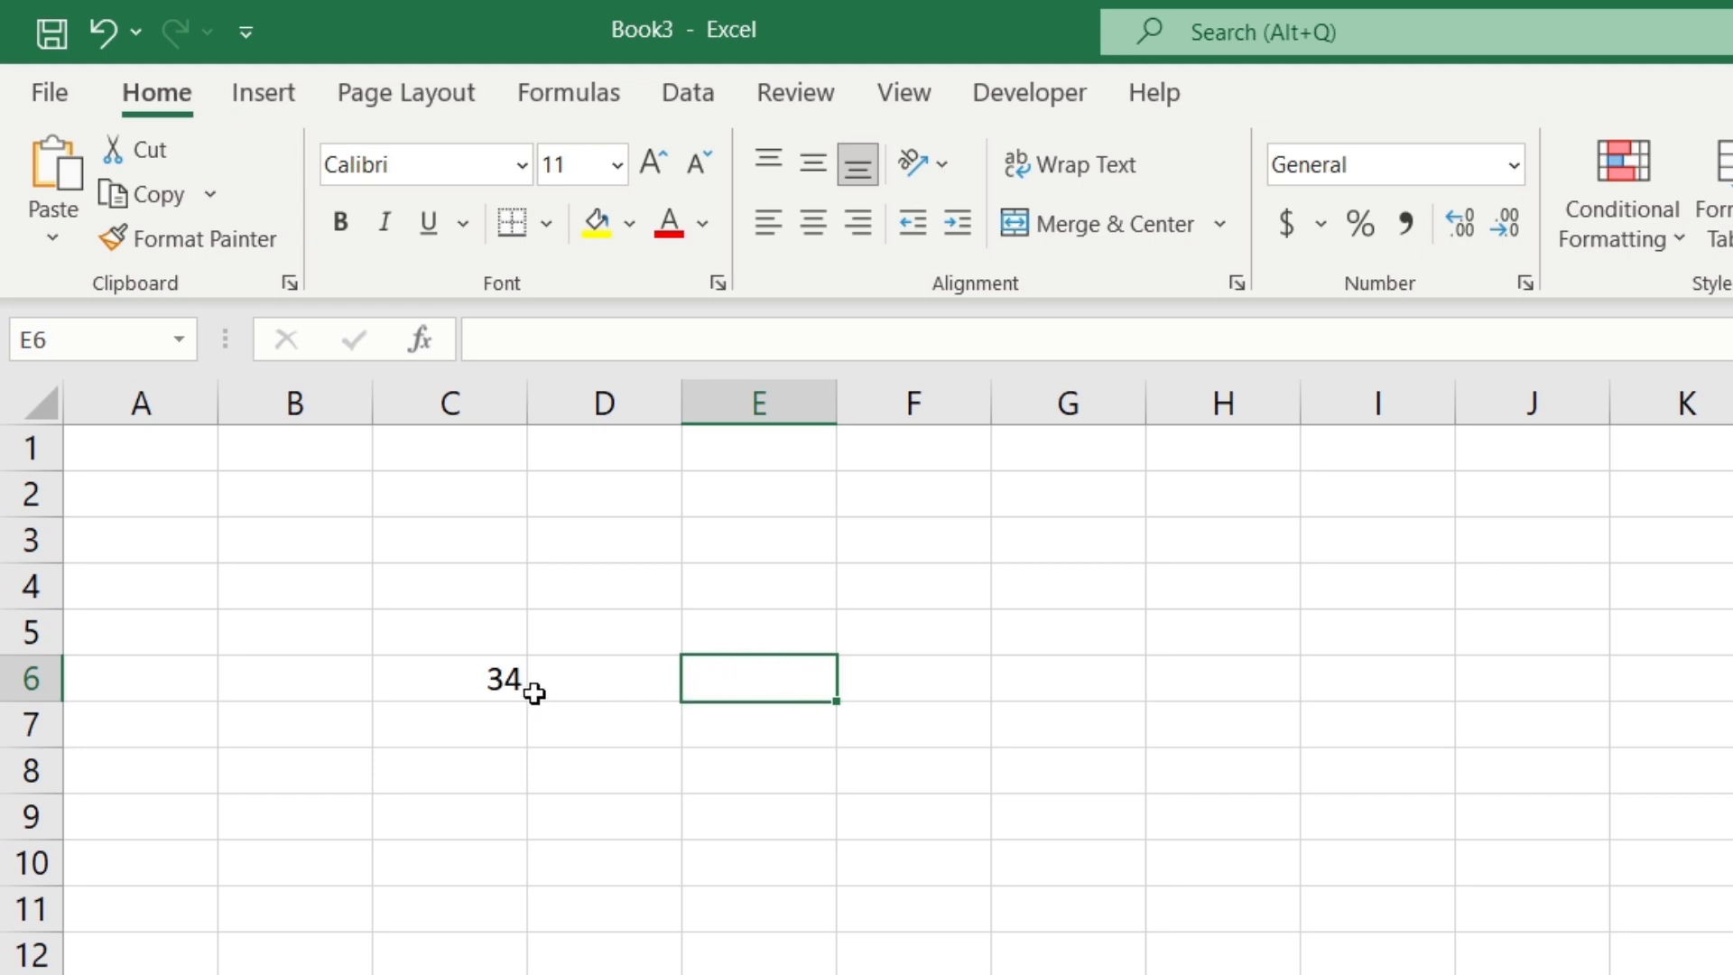
{"action": "left_click", "coordinate": [640, 680]}
{"action": "type", "text": "87"}
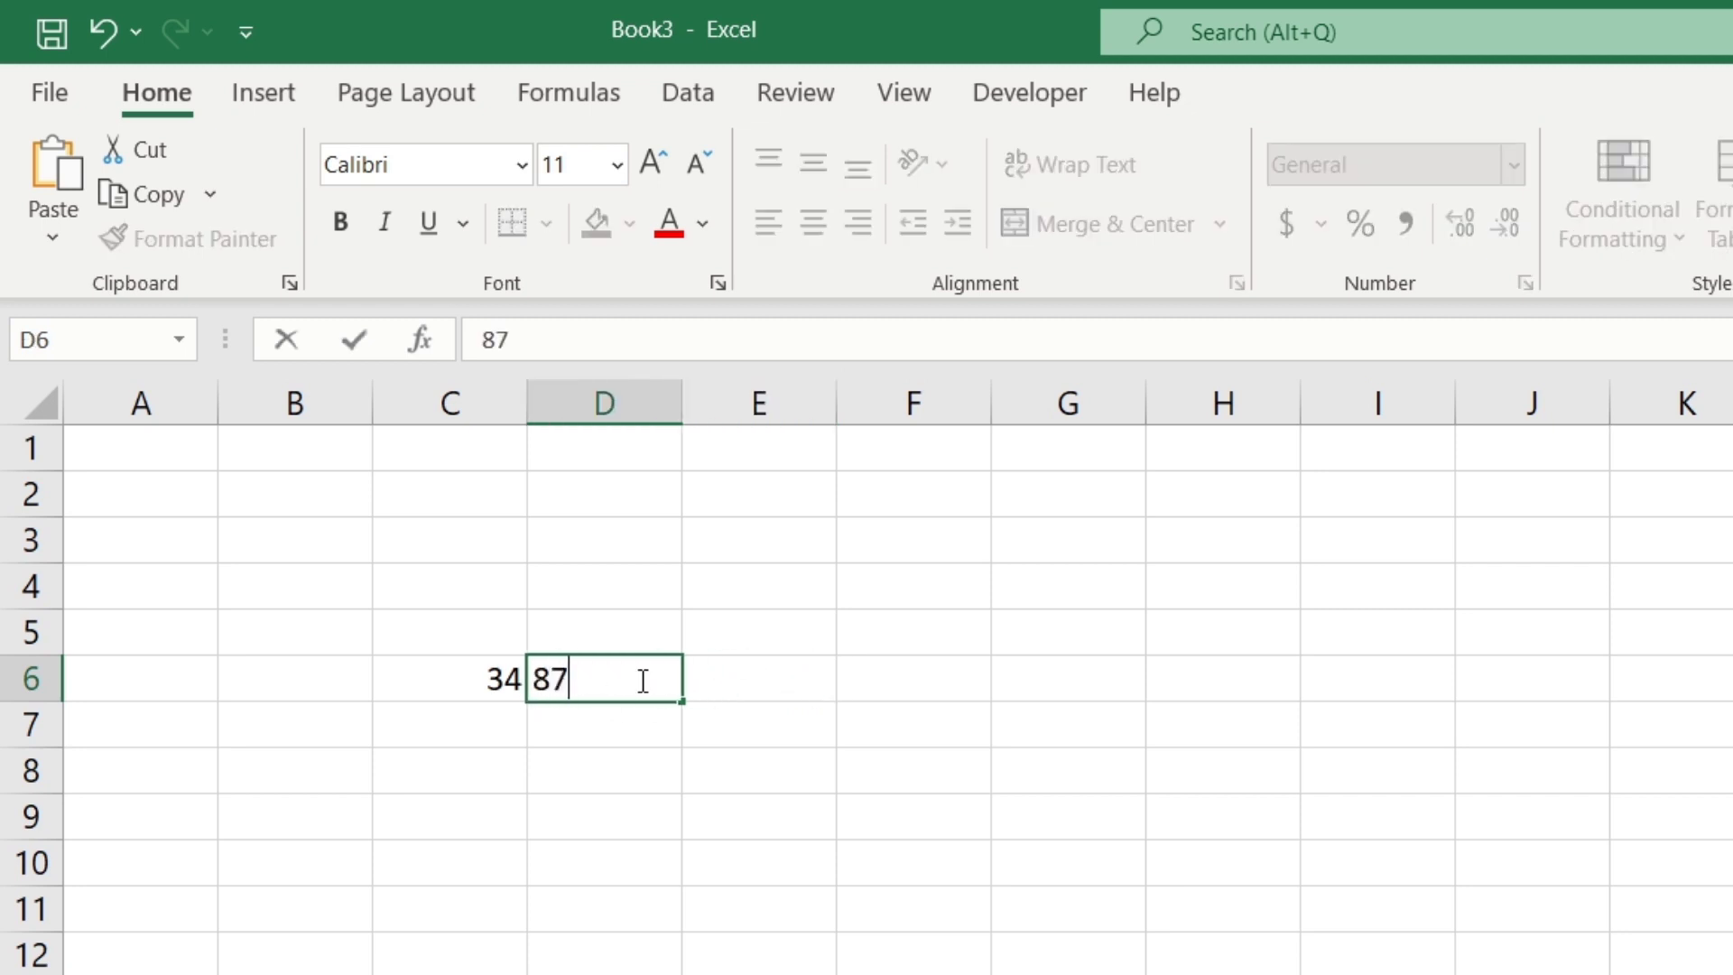
{"action": "left_click", "coordinate": [826, 699]}
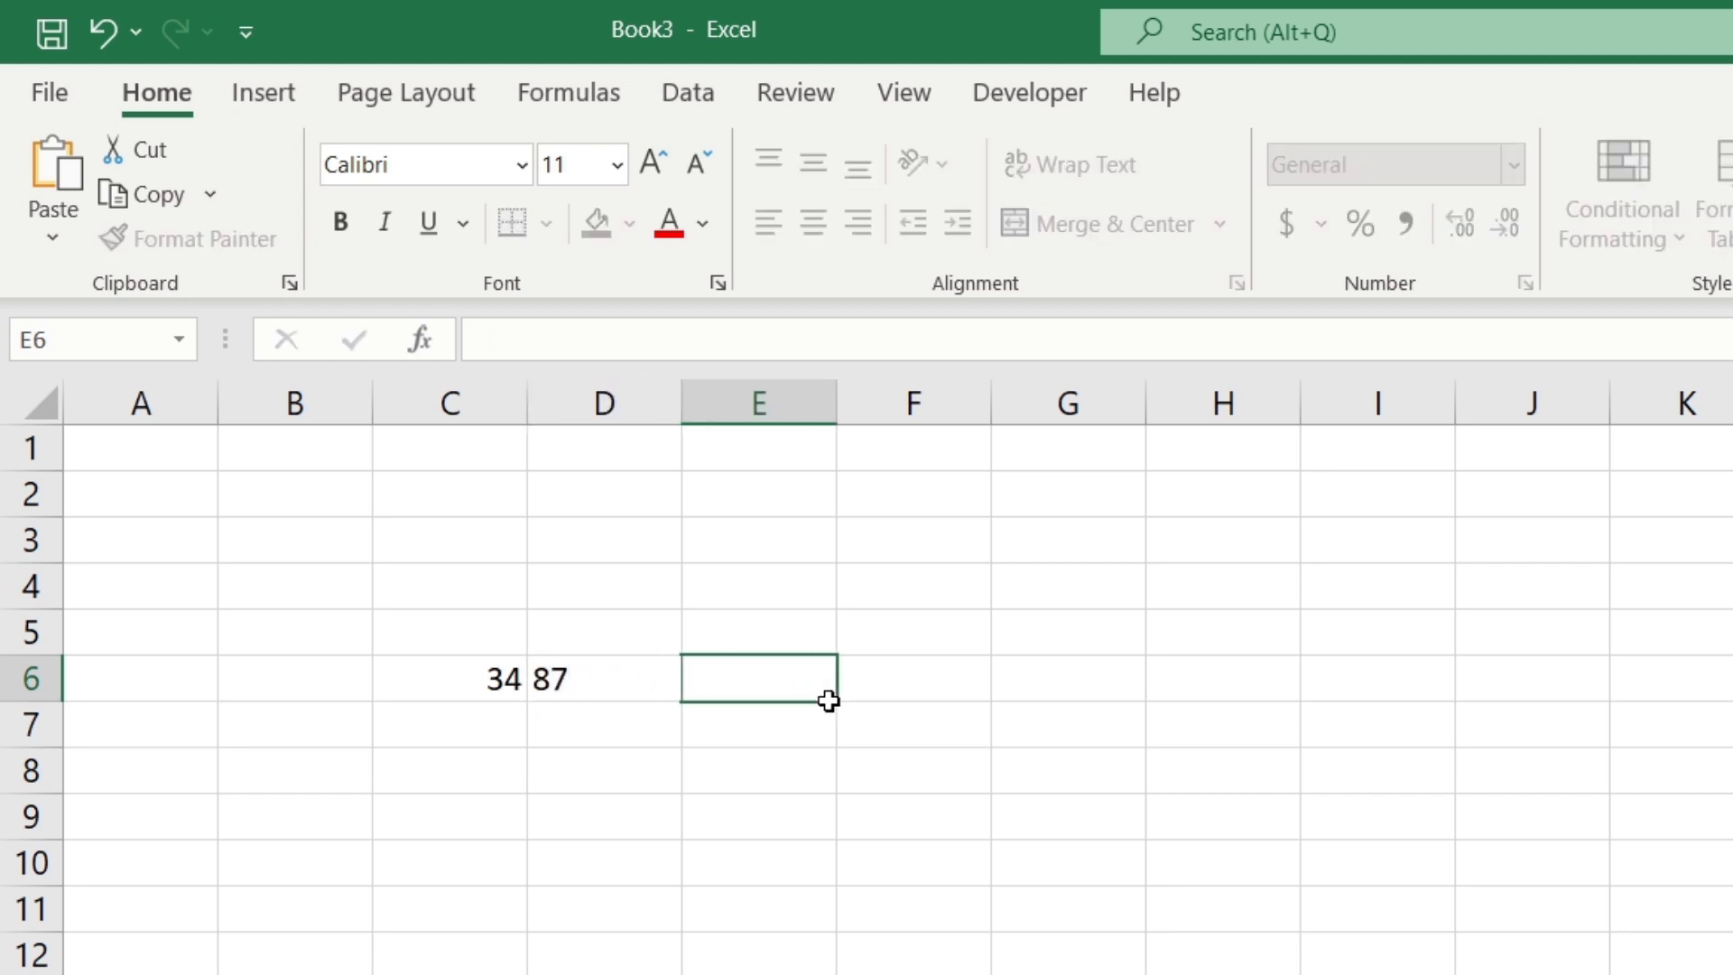
{"action": "left_click", "coordinate": [513, 713]}
{"action": "left_click_drag", "start_coordinate": [454, 672], "coordinate": [821, 692]}
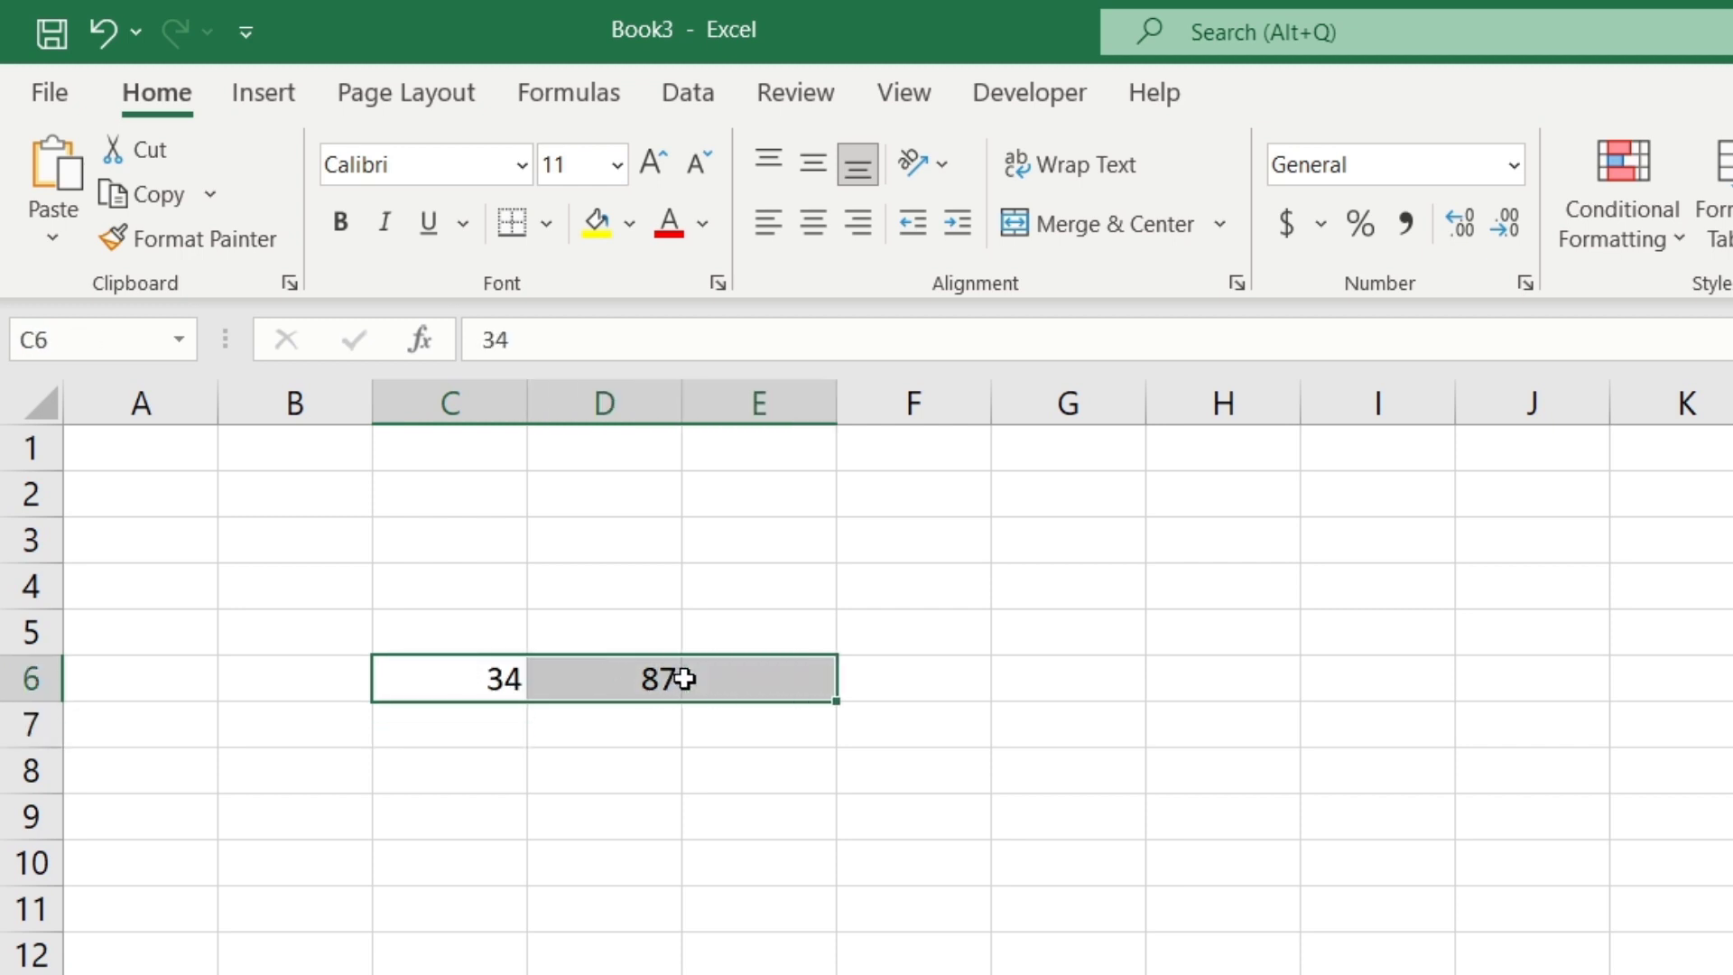
{"action": "left_click", "coordinate": [916, 686]}
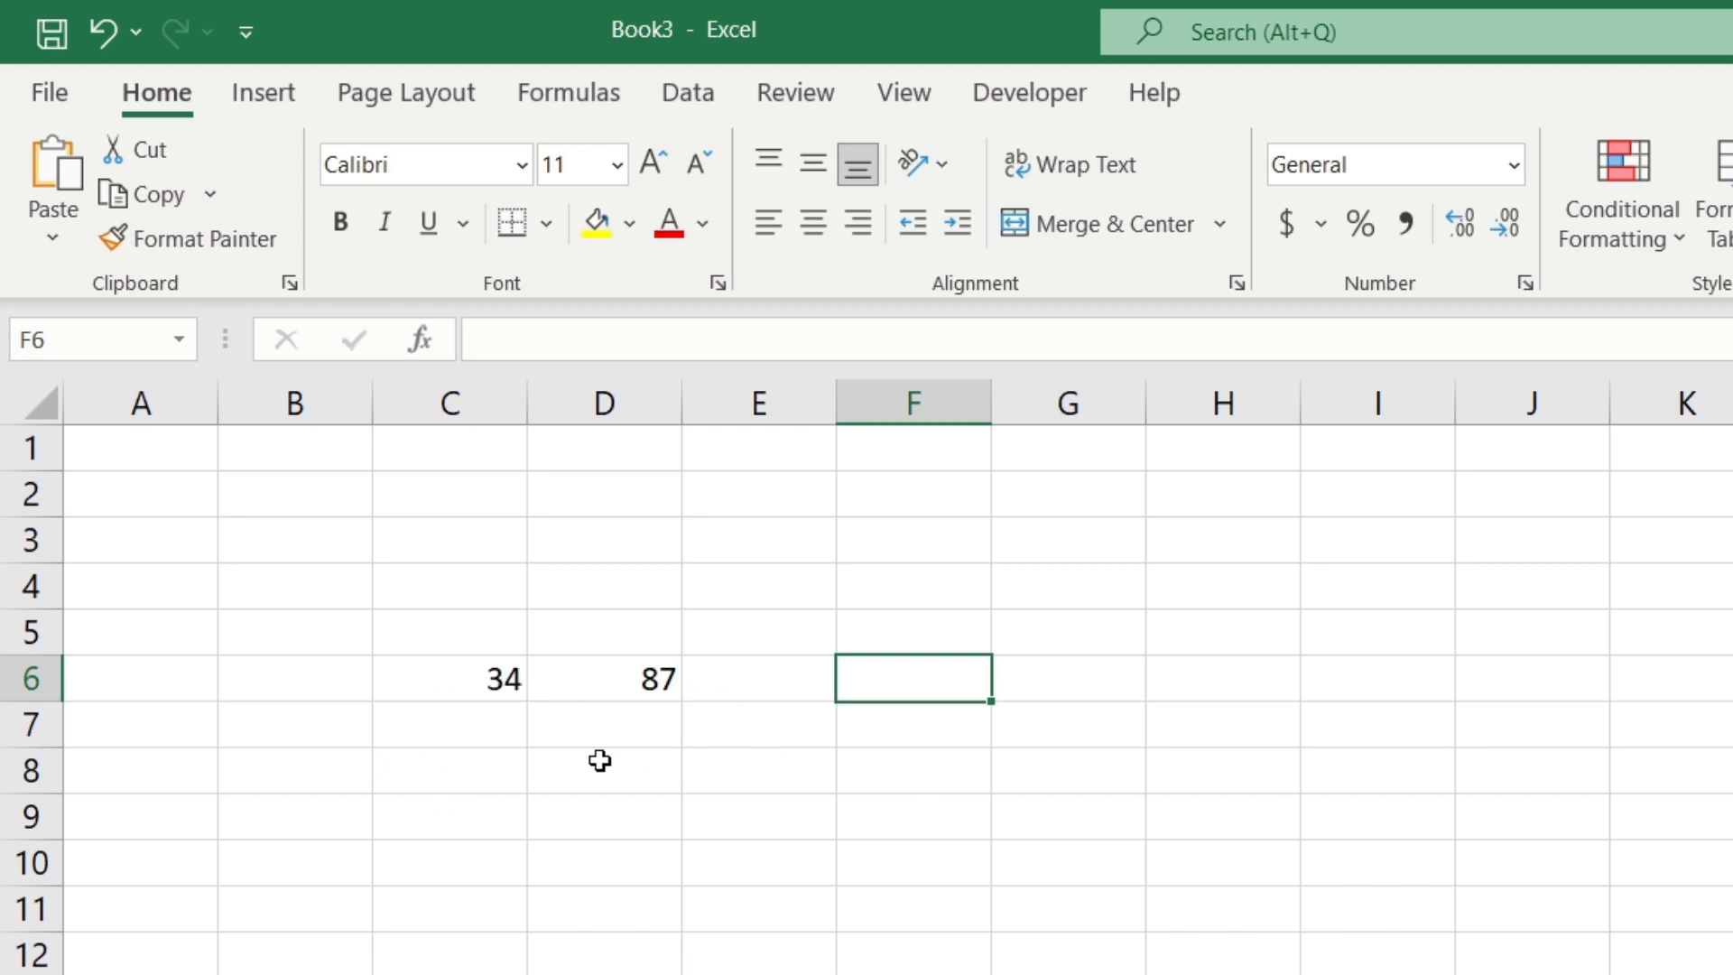
Step: Enter the formula =C6+D6 in F6 to show the sum 121
{"action": "type", "text": "="}
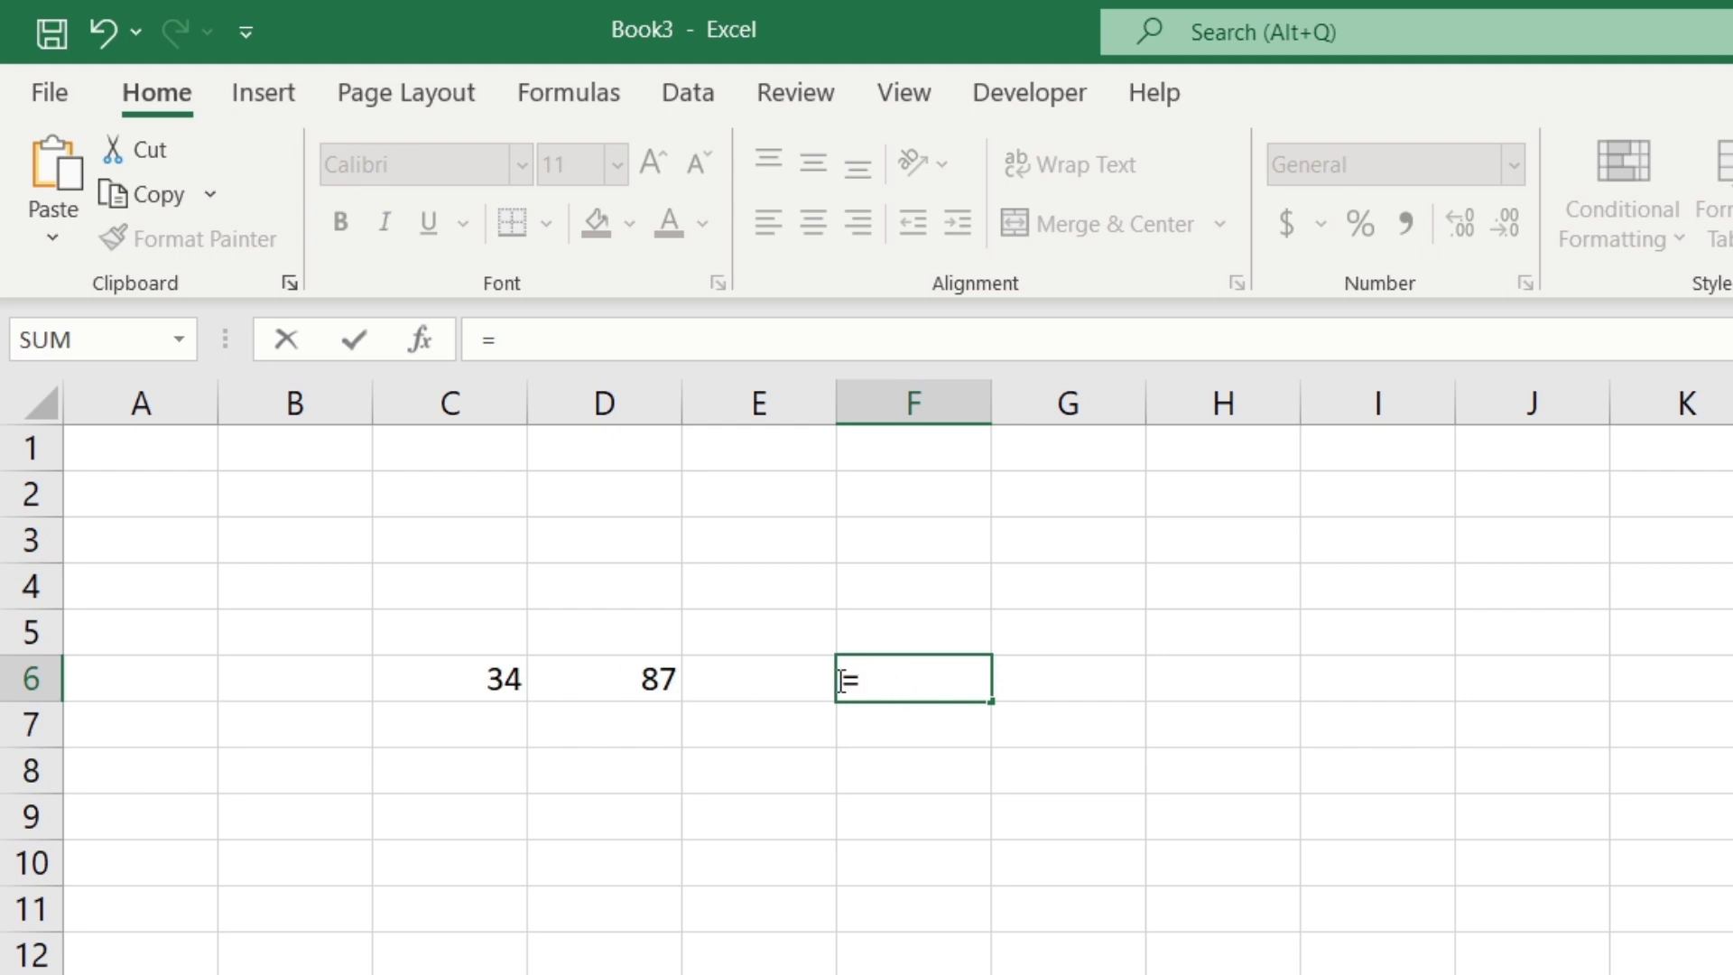
{"action": "left_click", "coordinate": [458, 678]}
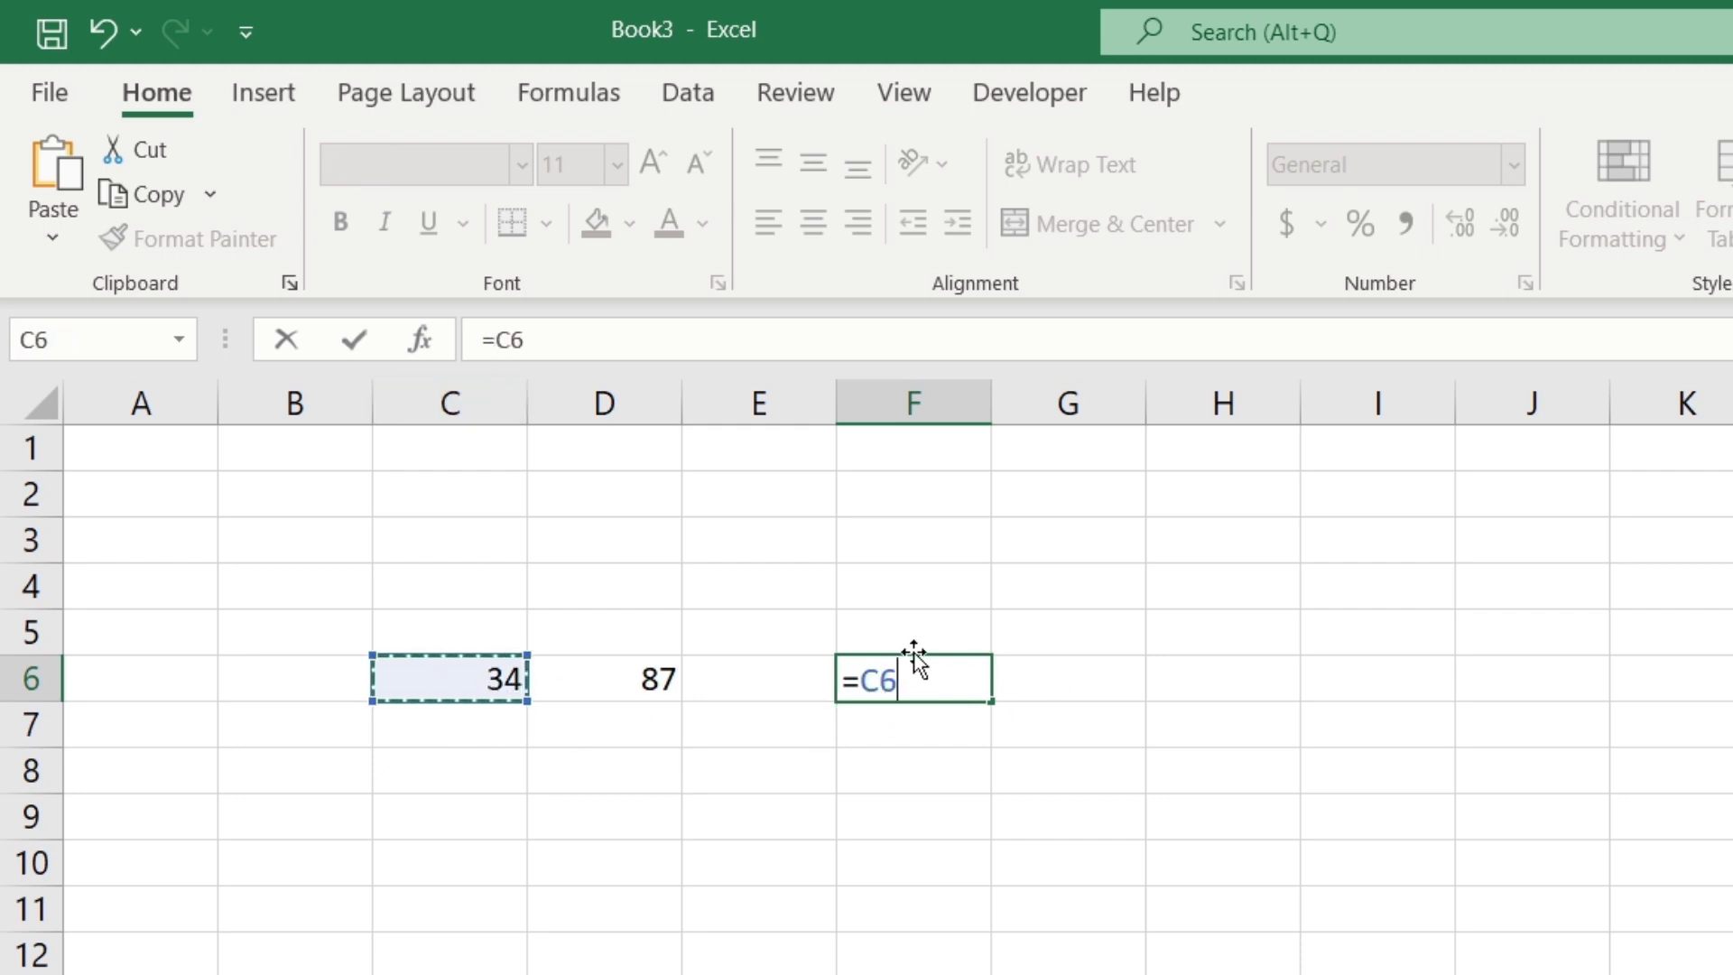
{"action": "type", "text": "+"}
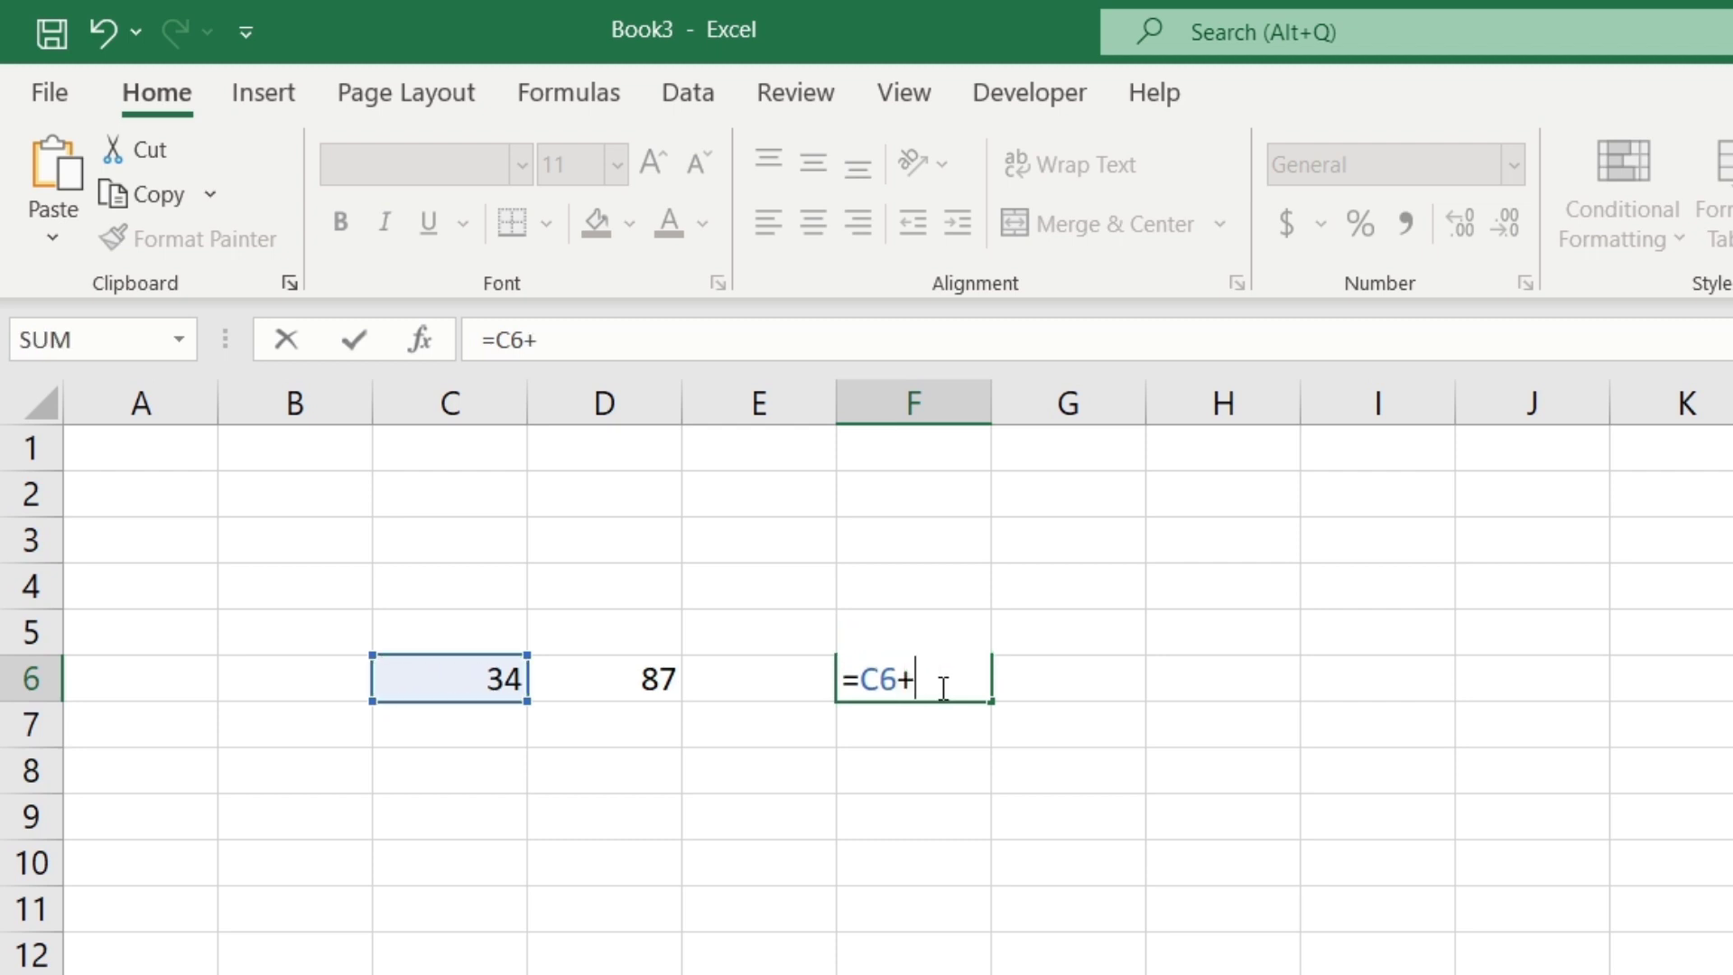
{"action": "left_click", "coordinate": [646, 679]}
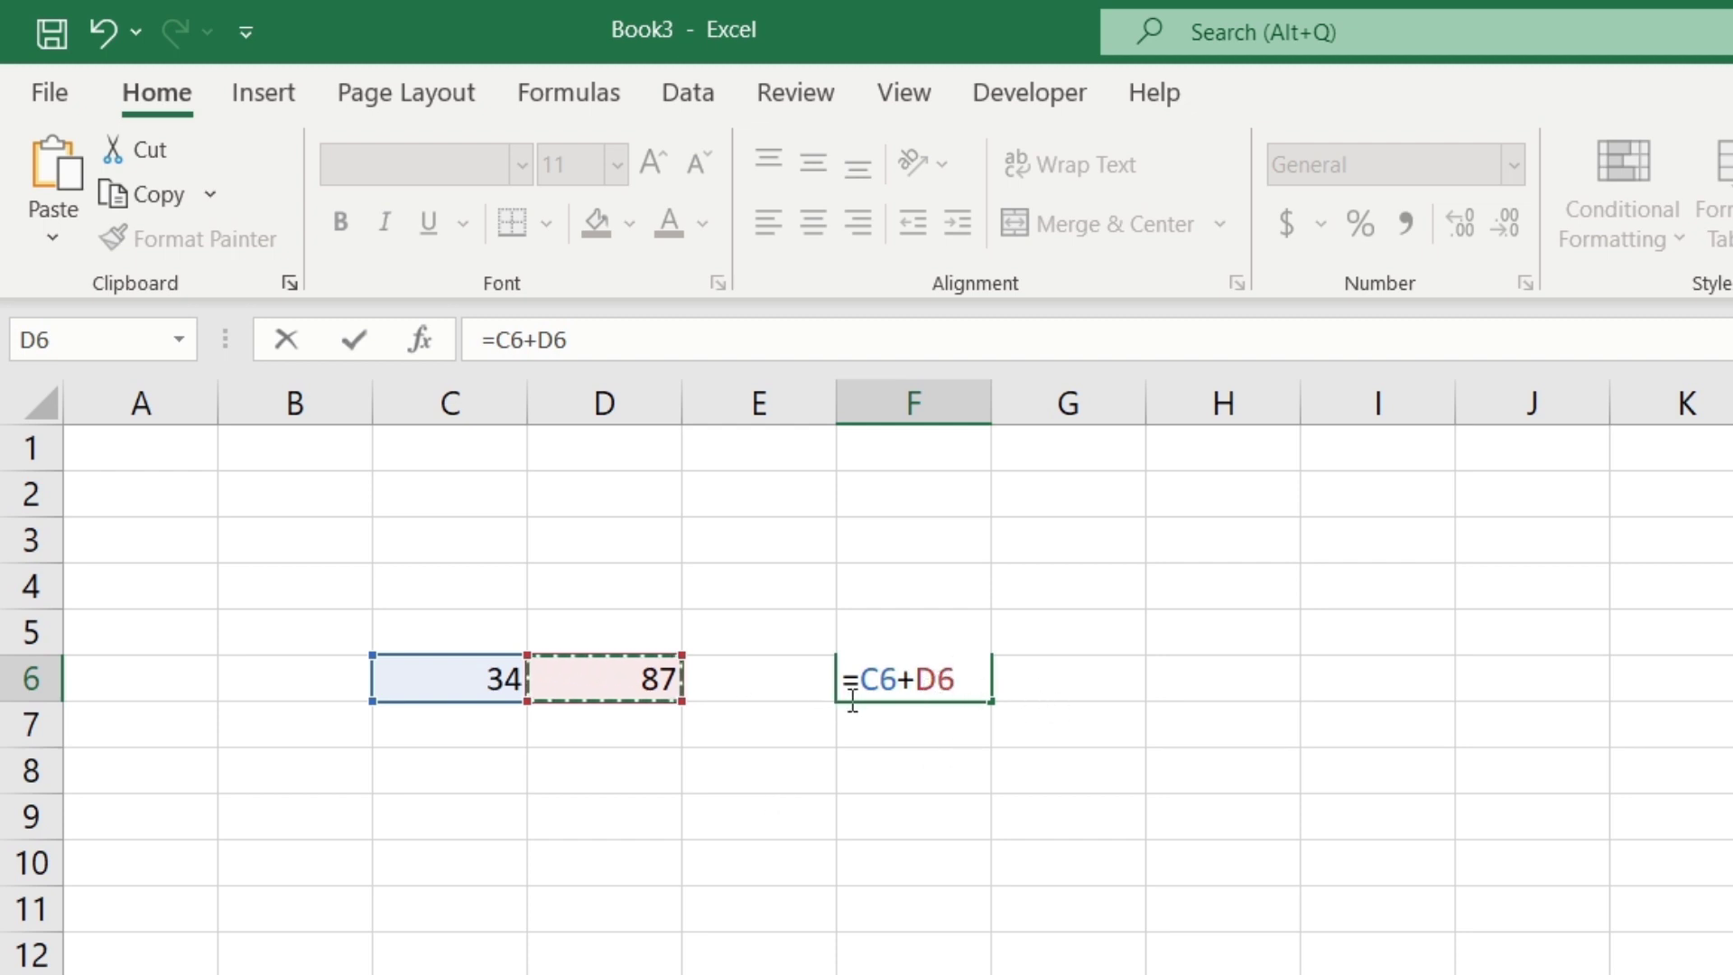
{"action": "key", "text": "Return"}
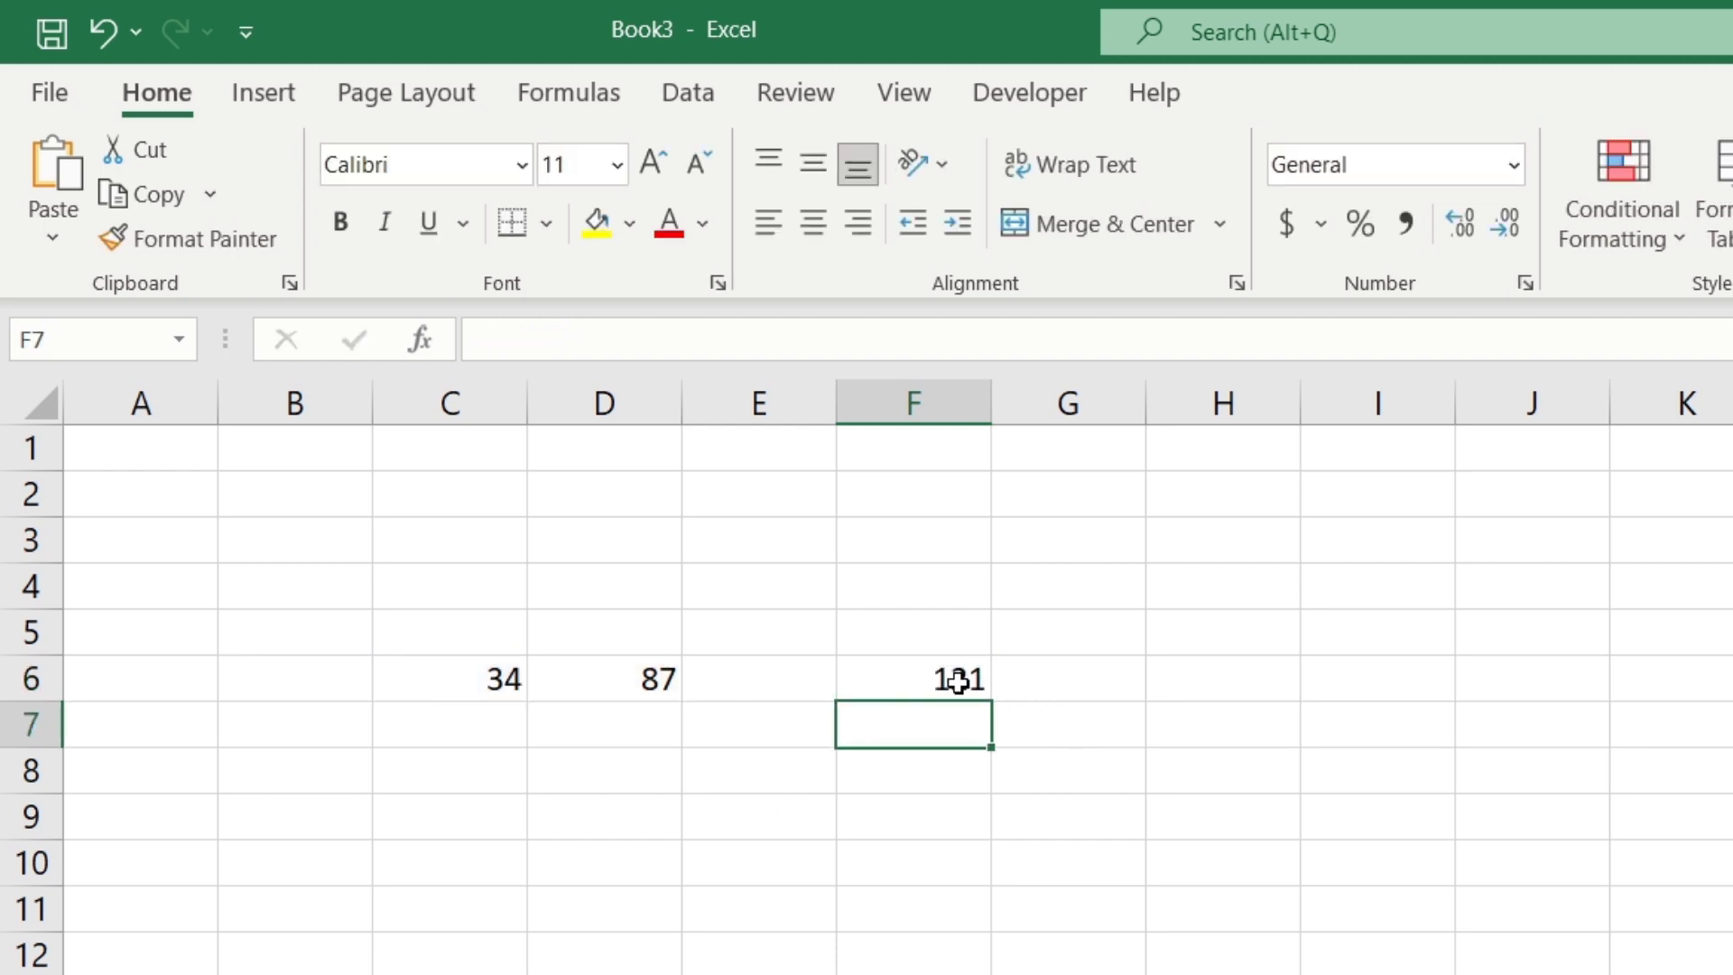
{"action": "key", "text": "Up"}
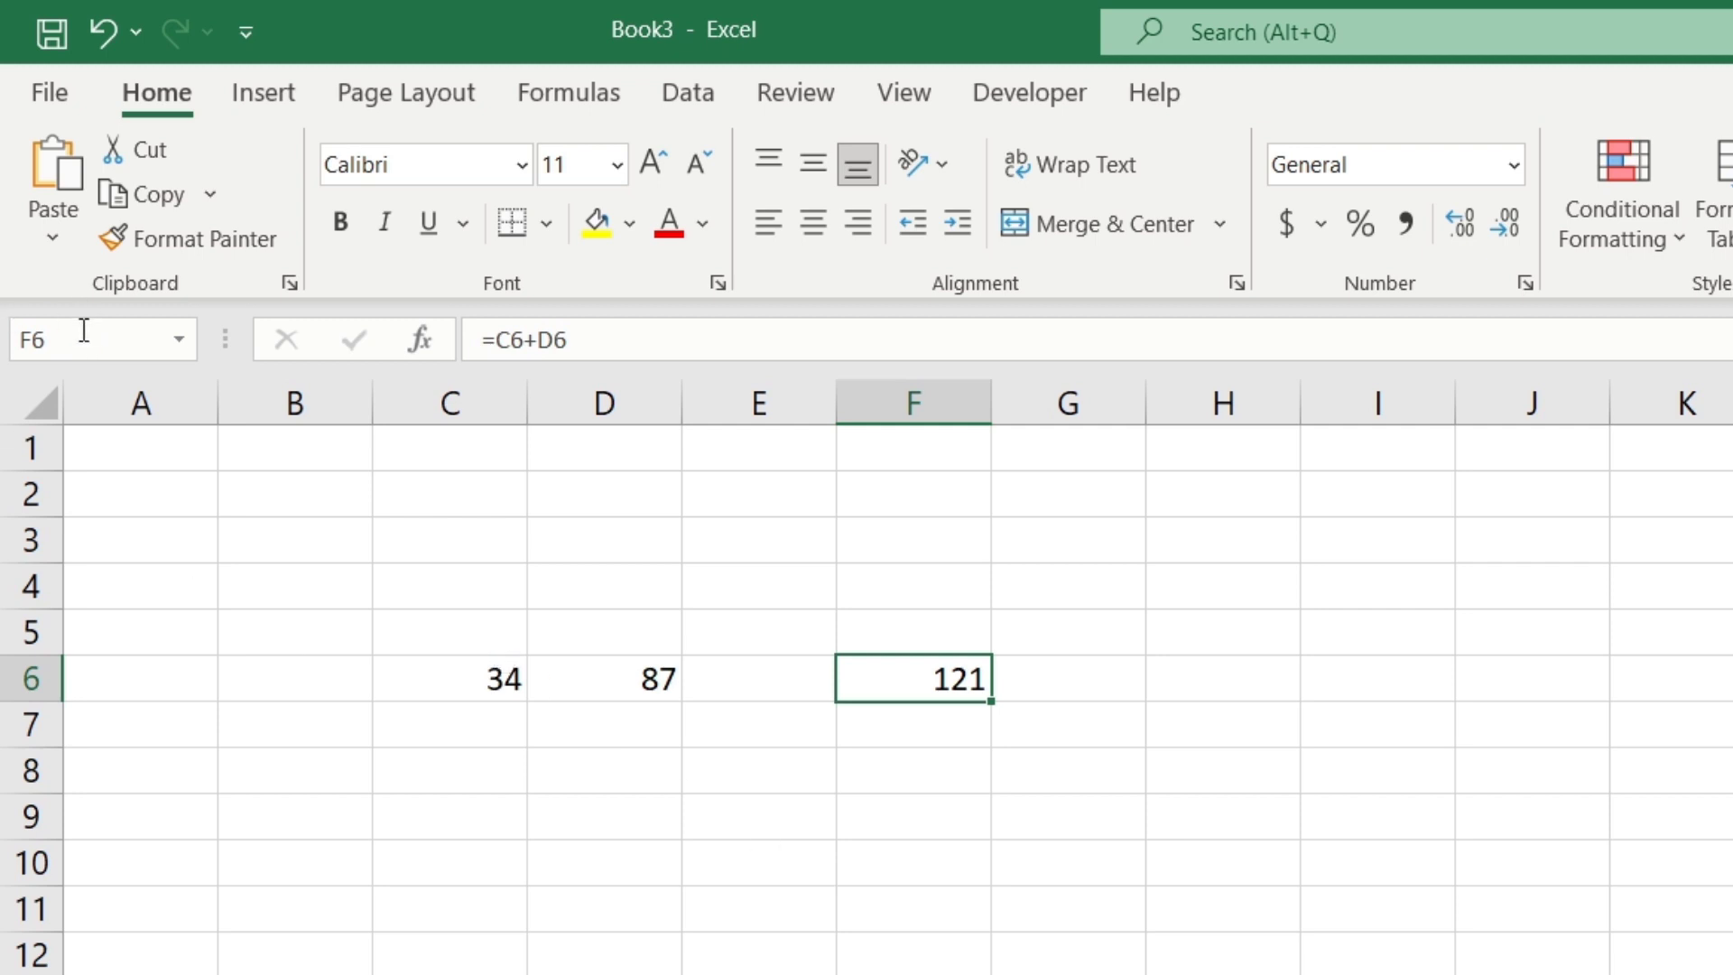
Step: Select cell D5 beside the sample values
{"action": "left_click", "coordinate": [627, 648]}
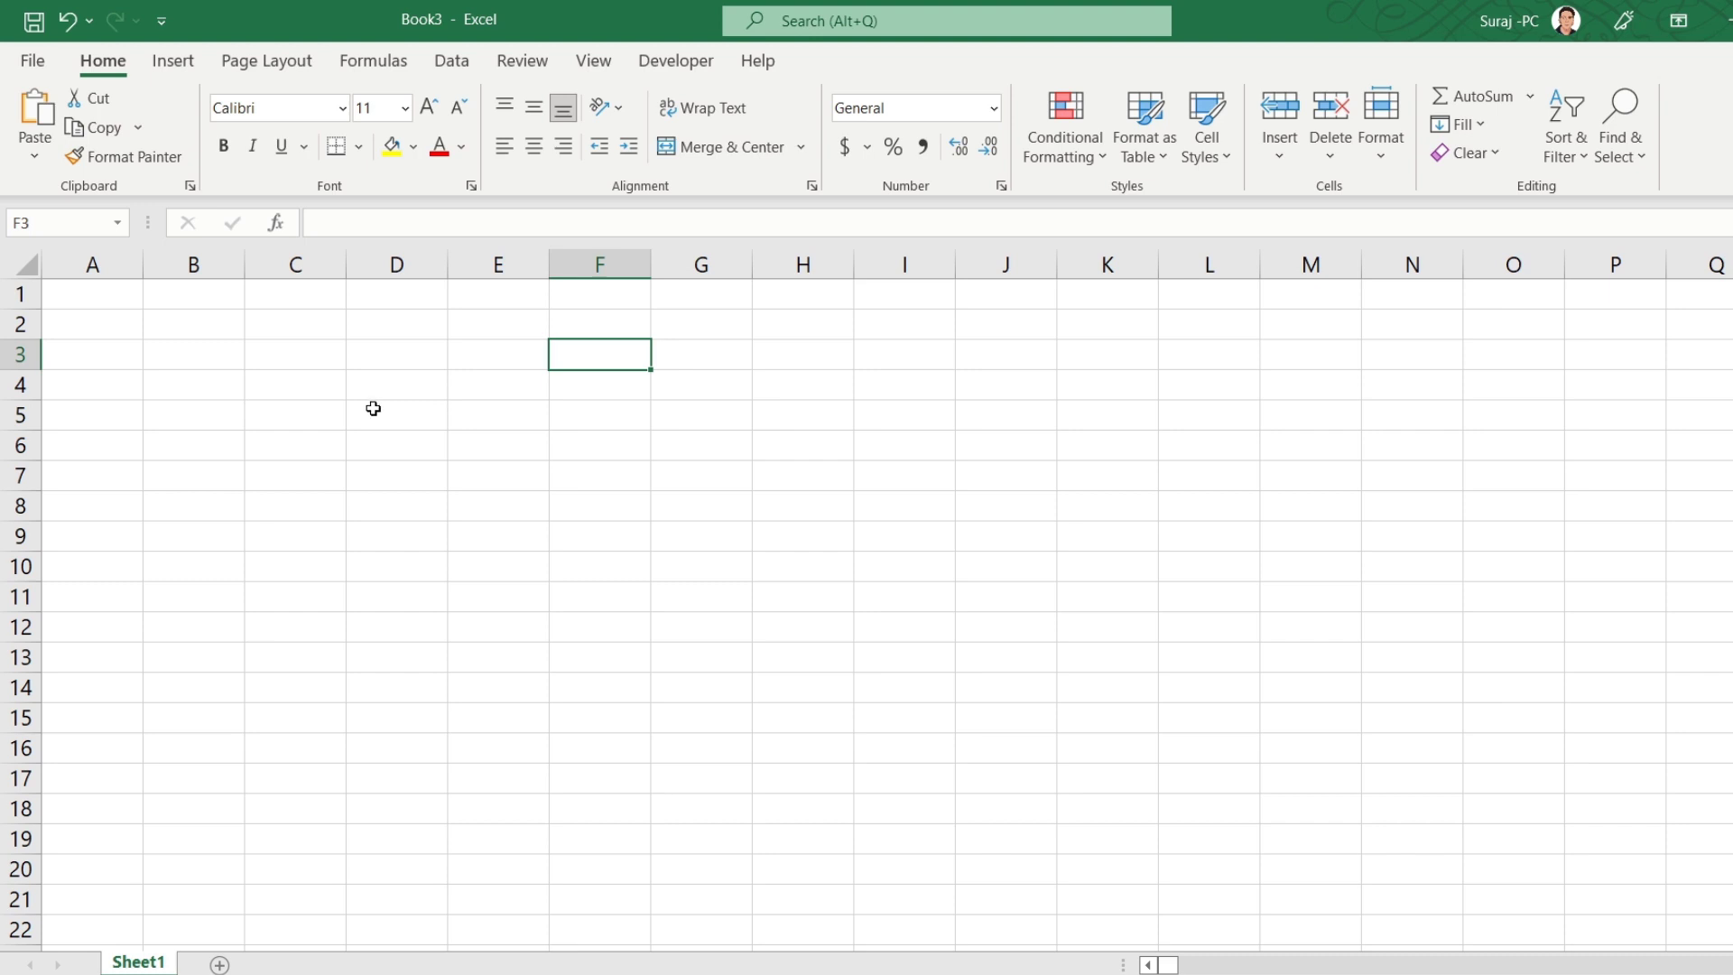
Step: Type the title 'Class :10th' into cell C2
{"action": "left_click", "coordinate": [188, 322]}
{"action": "left_click", "coordinate": [369, 317]}
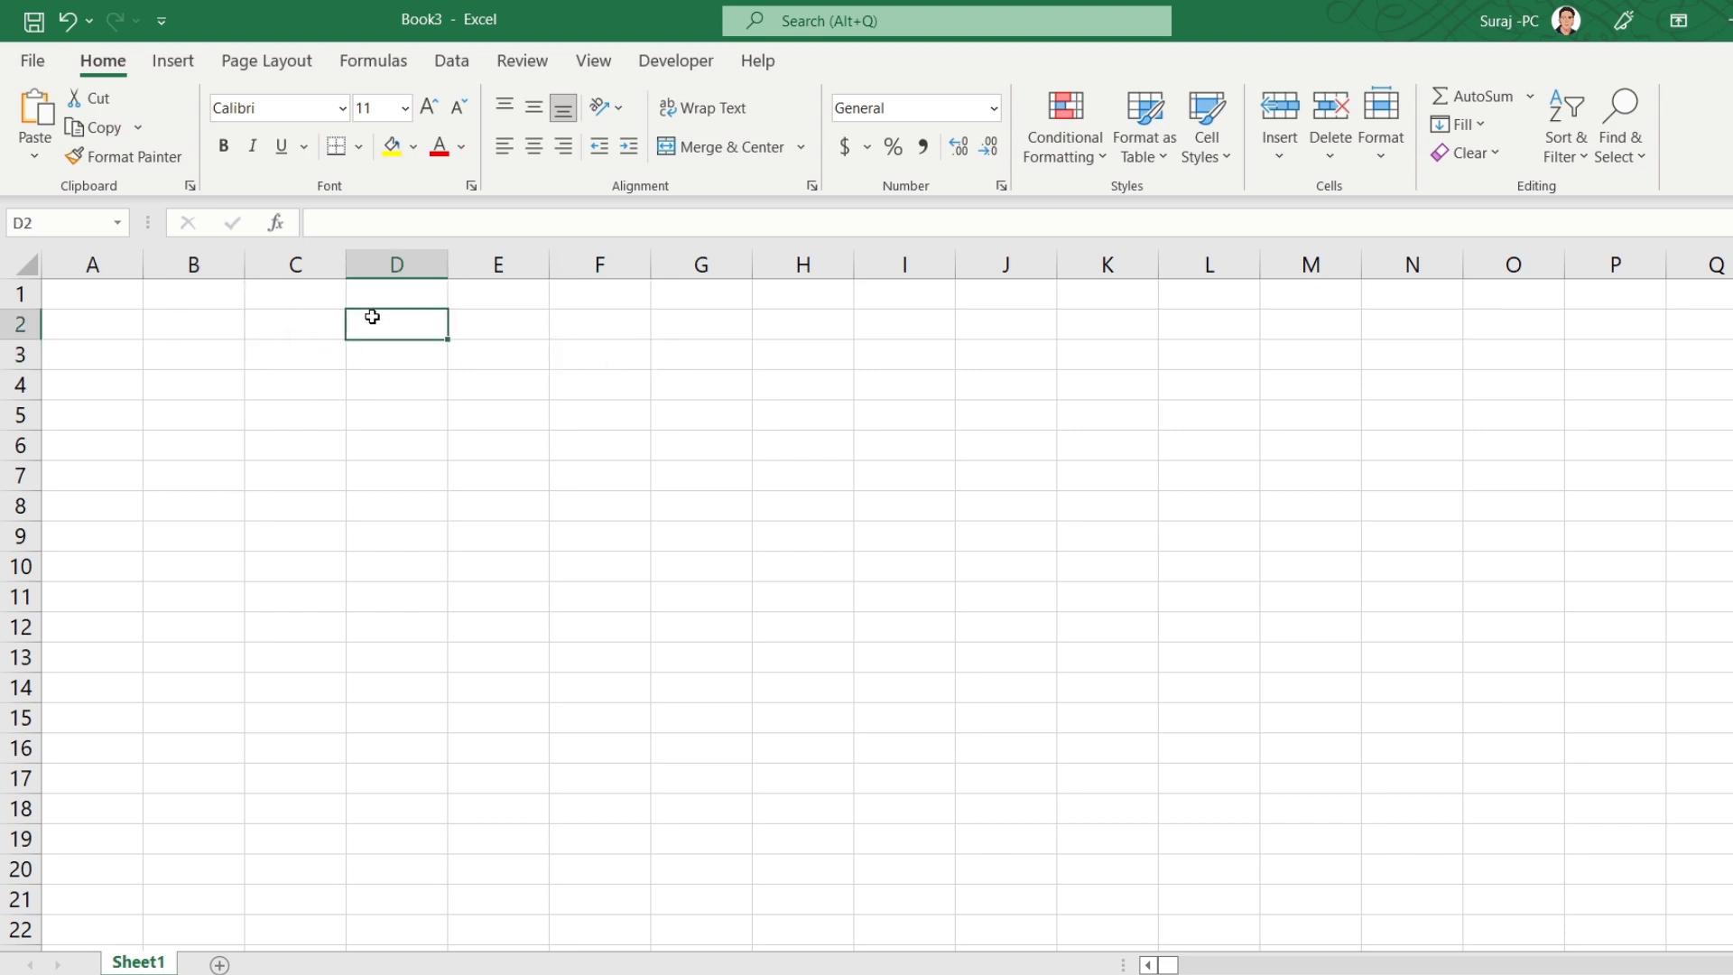
{"action": "left_click", "coordinate": [472, 294]}
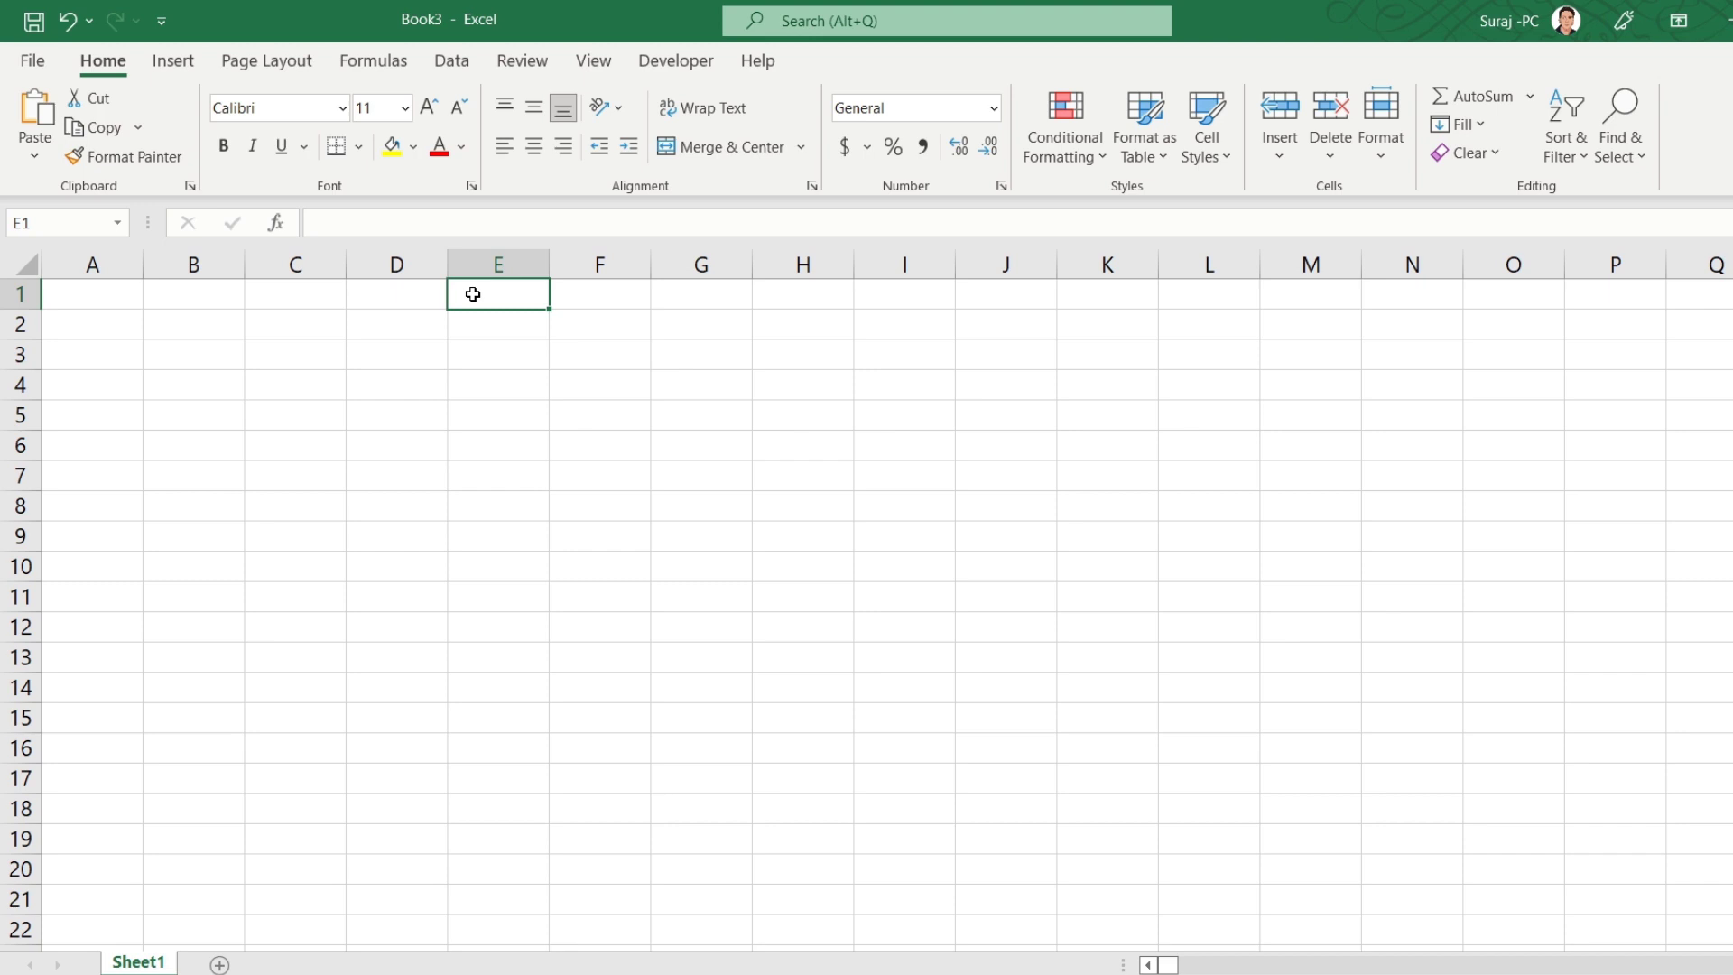
{"action": "left_click", "coordinate": [344, 314]}
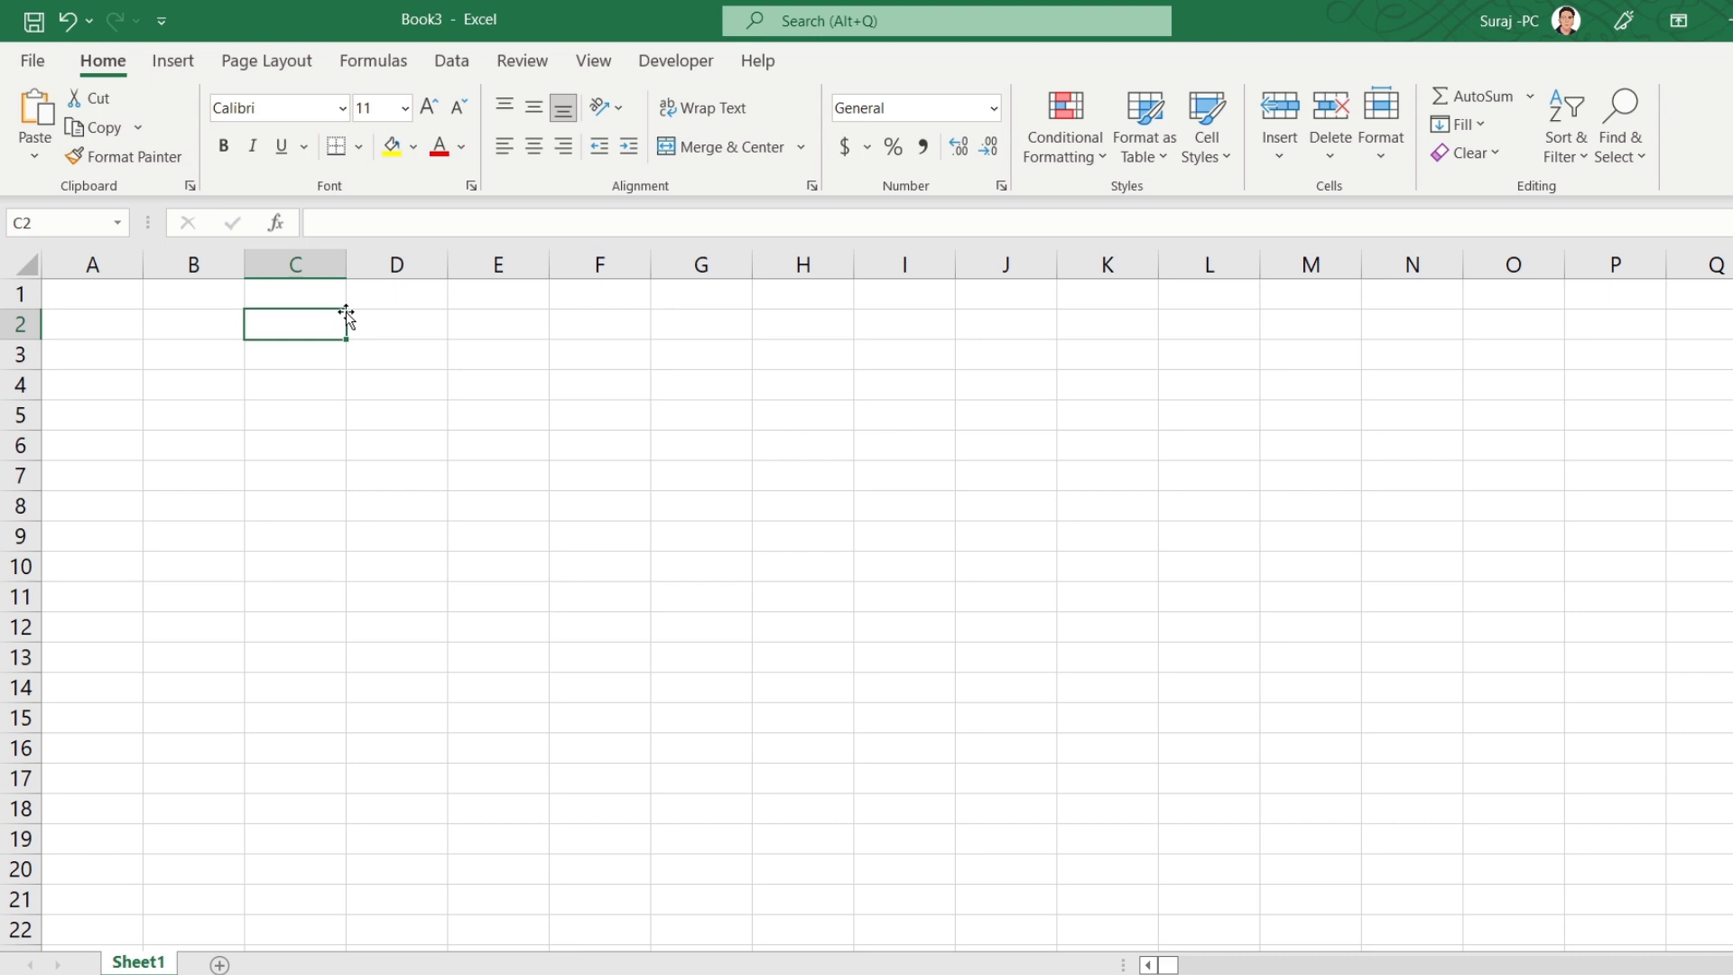
{"action": "left_click", "coordinate": [419, 328]}
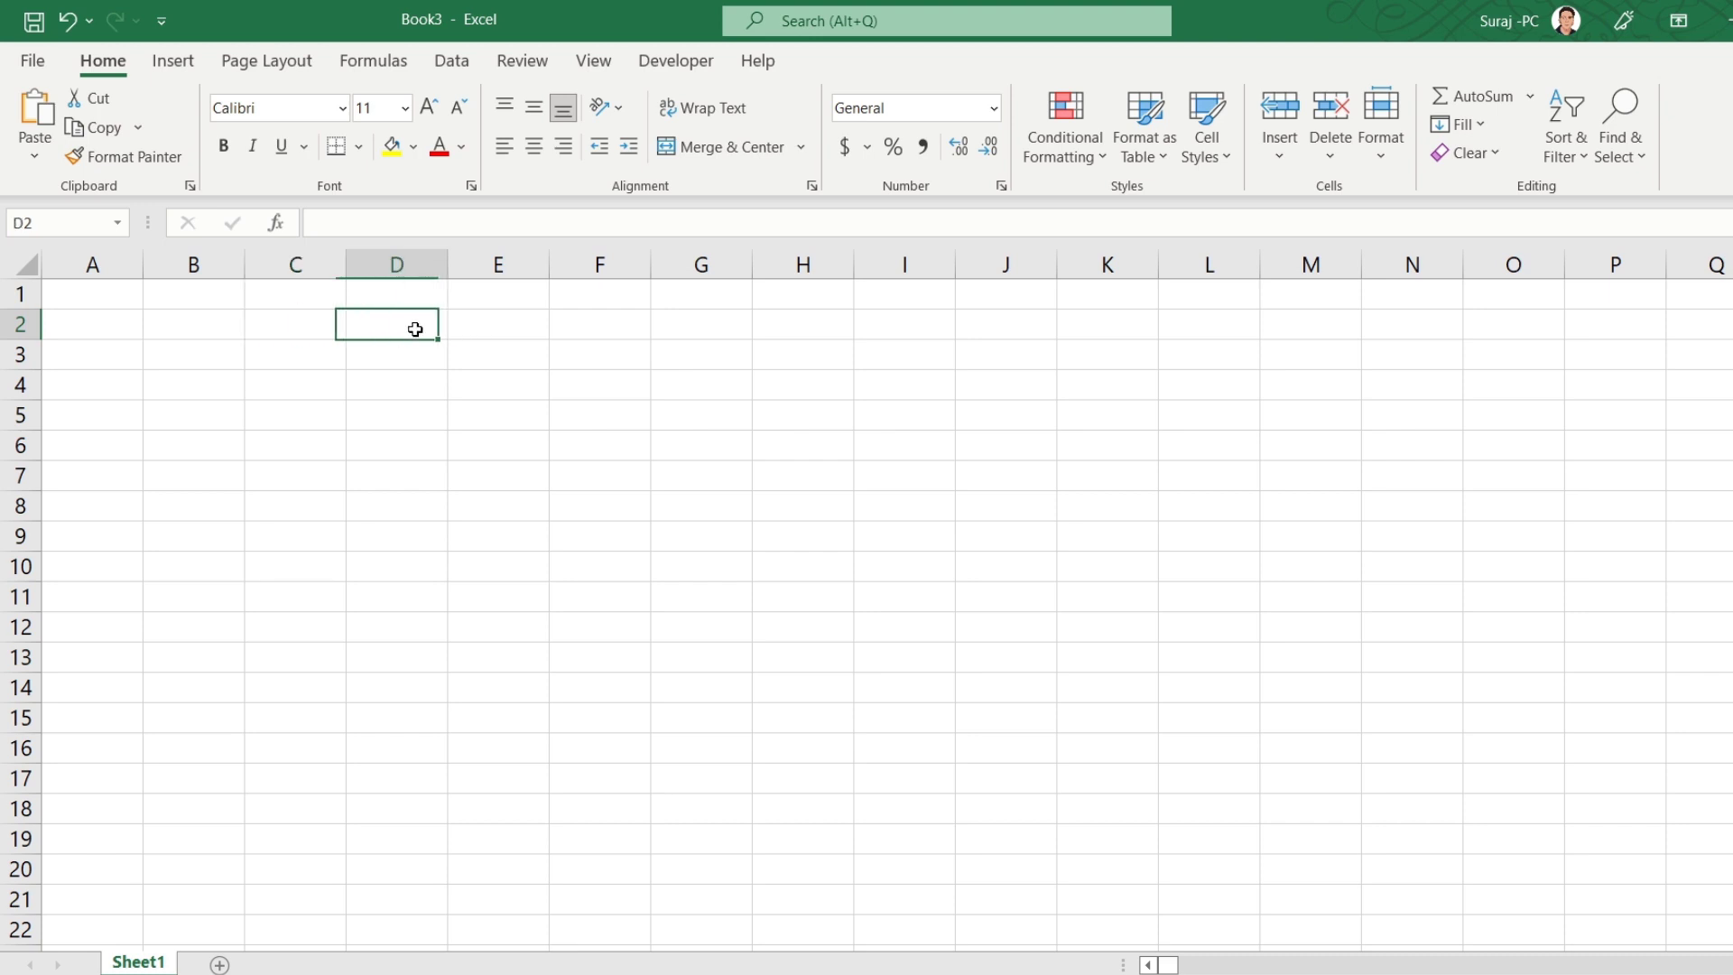
{"action": "left_click", "coordinate": [320, 327]}
{"action": "type", "text": "Class"}
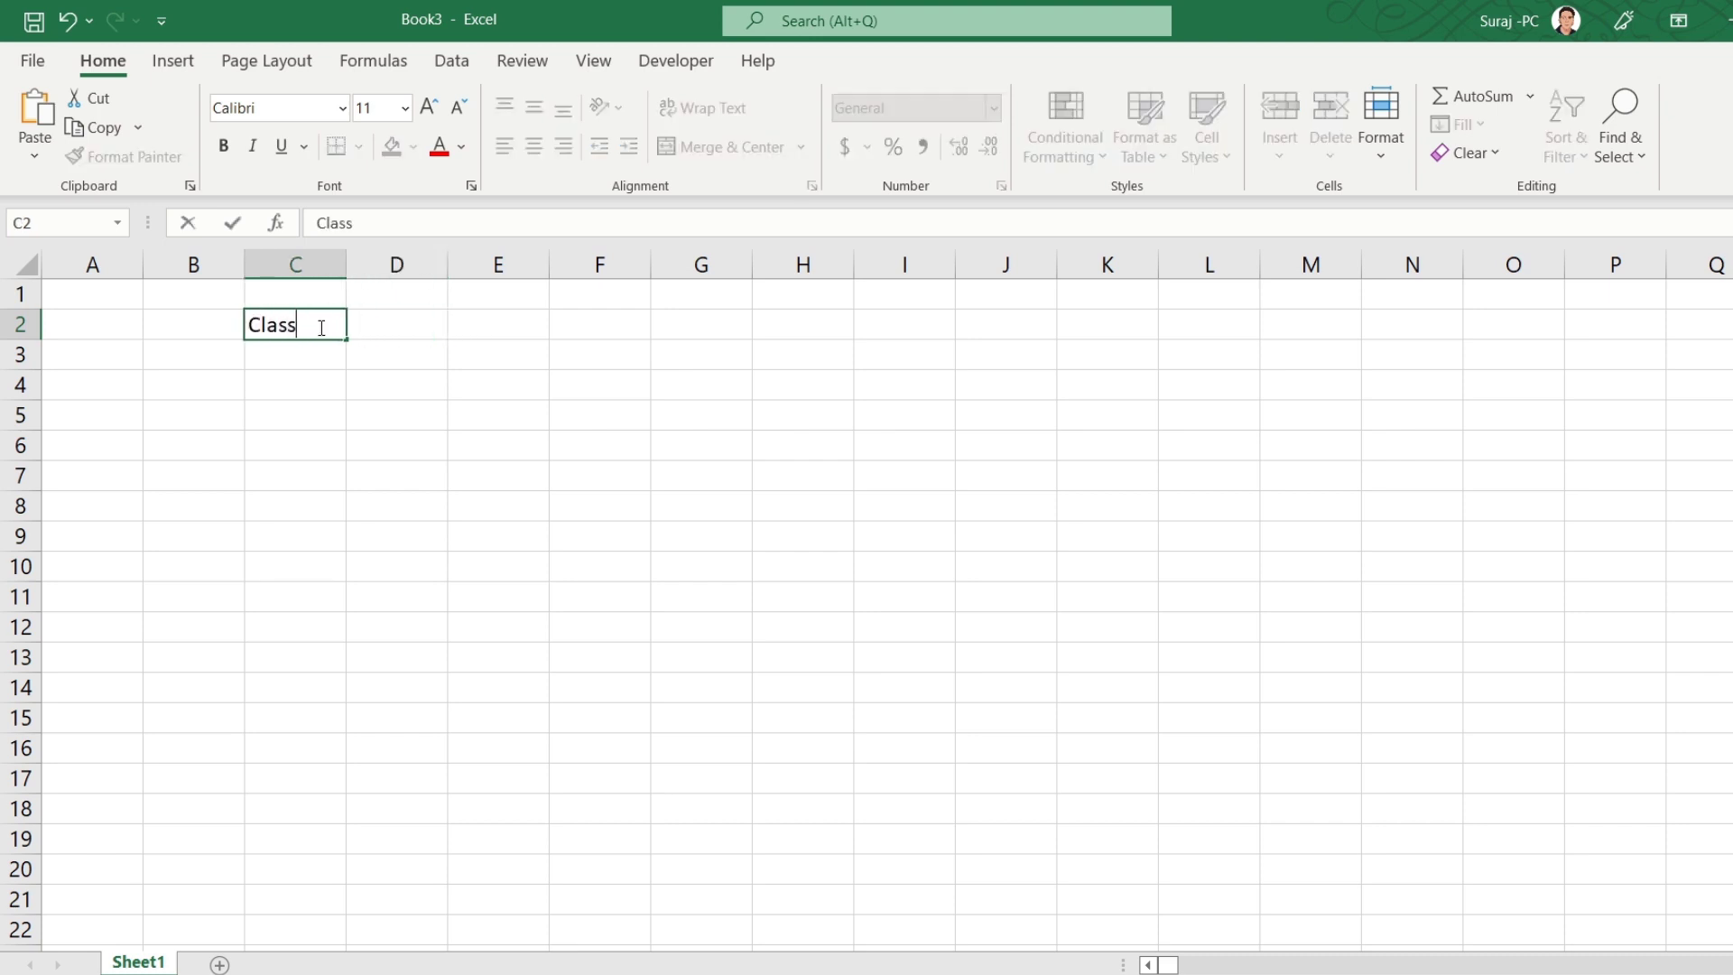
{"action": "type", "text": " :"}
{"action": "type", "text": "1"}
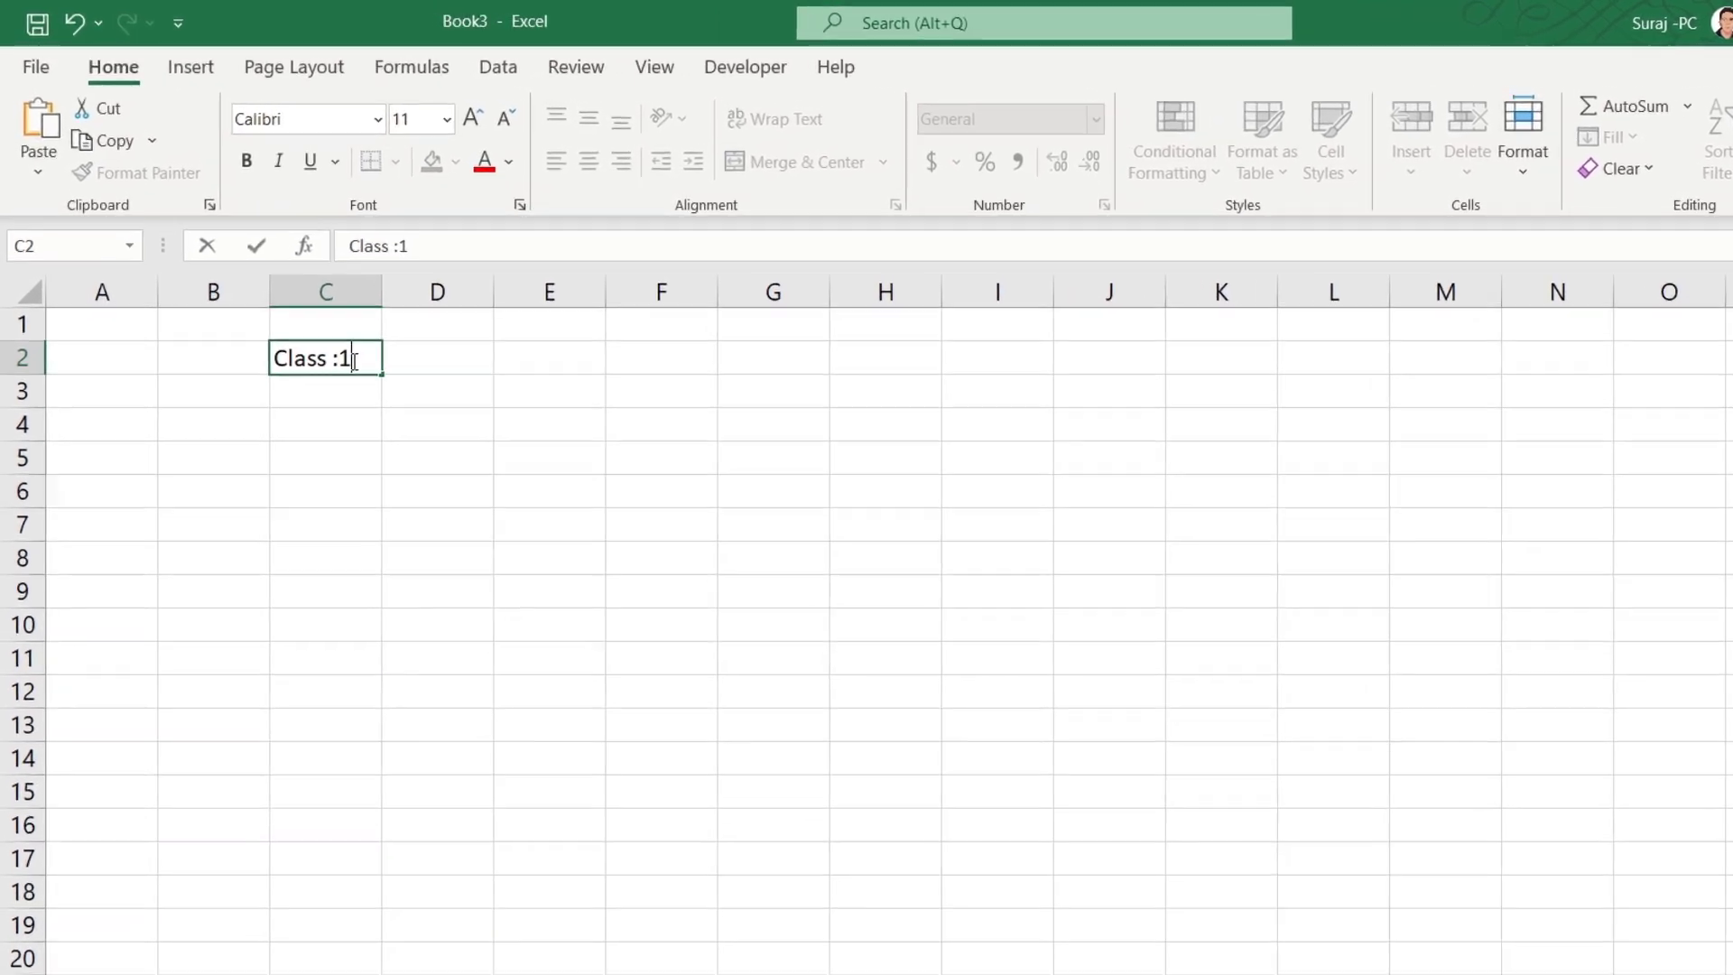
{"action": "type", "text": "0th"}
{"action": "key", "text": "Return"}
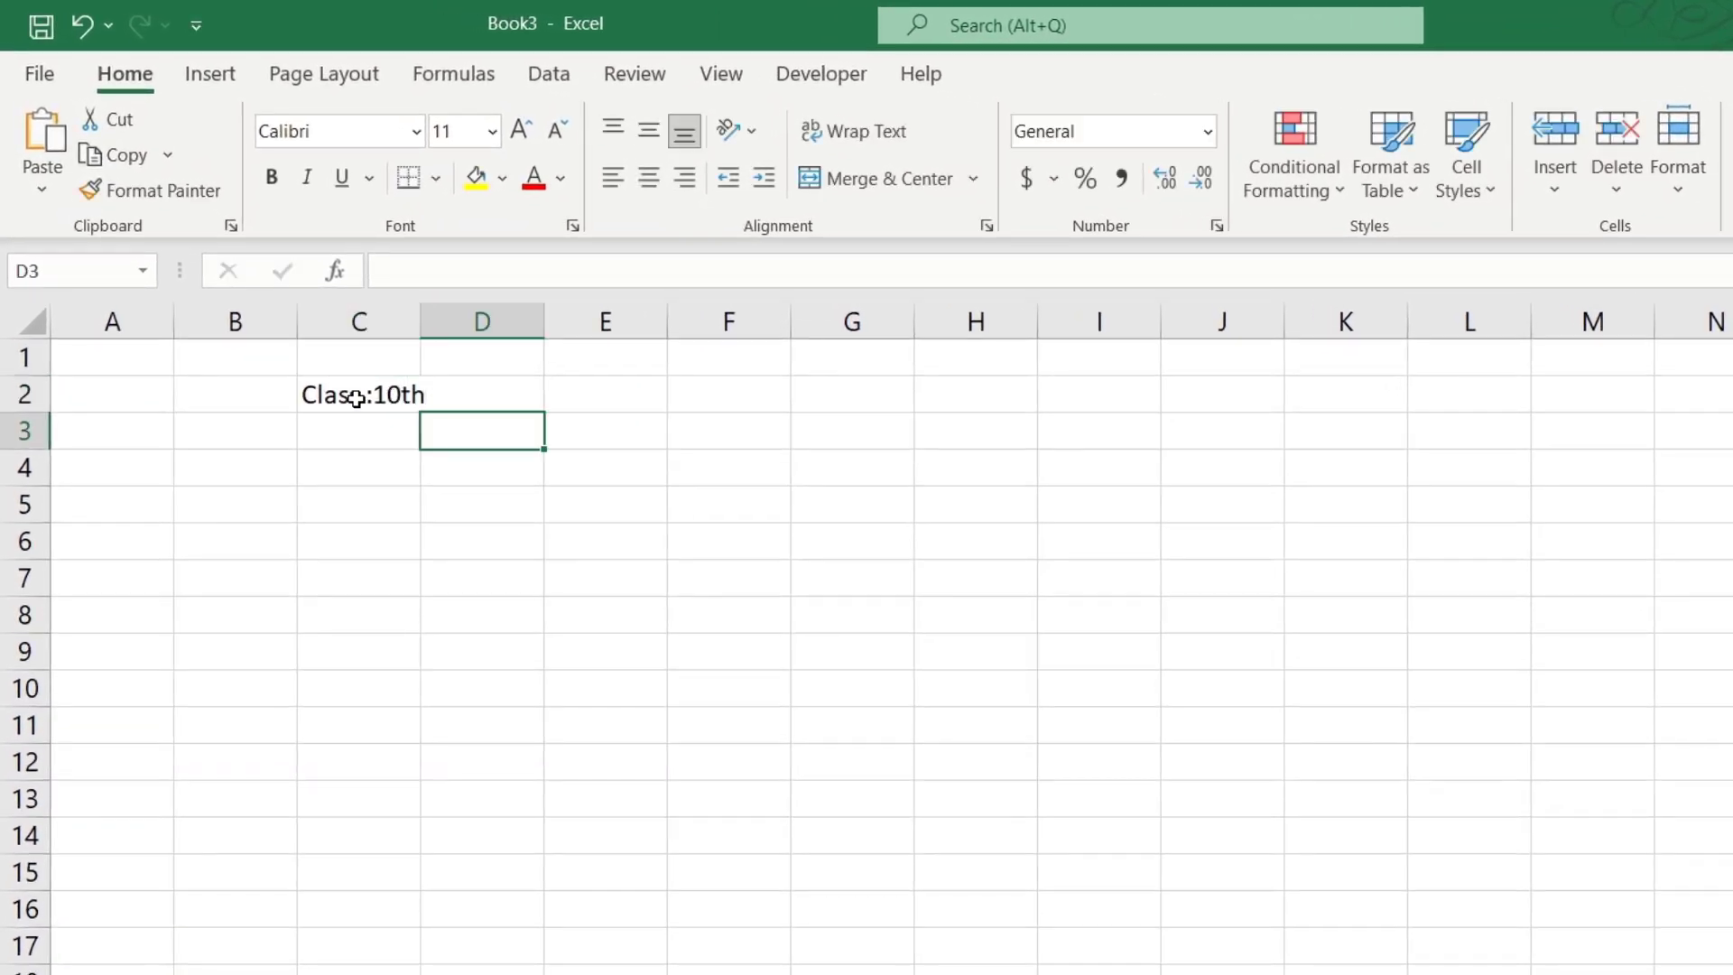
Step: Append '(Delhi Public School)' to the C2 title
{"action": "double_click", "coordinate": [360, 398]}
{"action": "key", "text": "Escape"}
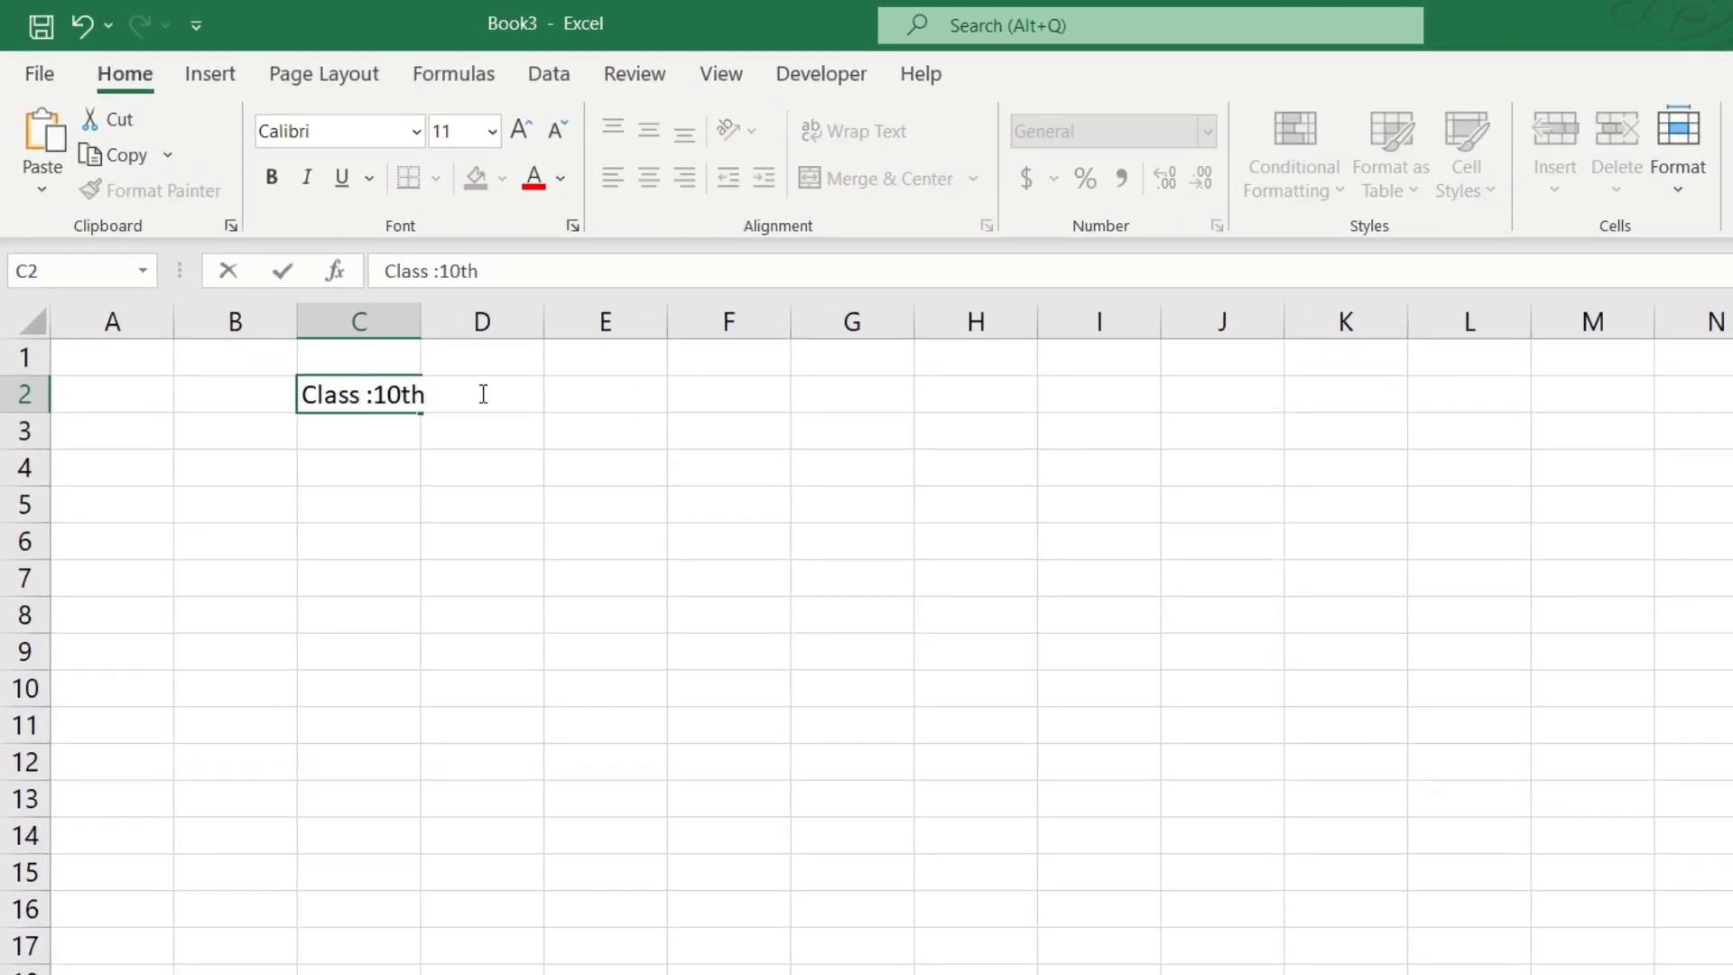
{"action": "type", "text": "(Delhi Public School)"}
{"action": "left_click", "coordinate": [235, 466]}
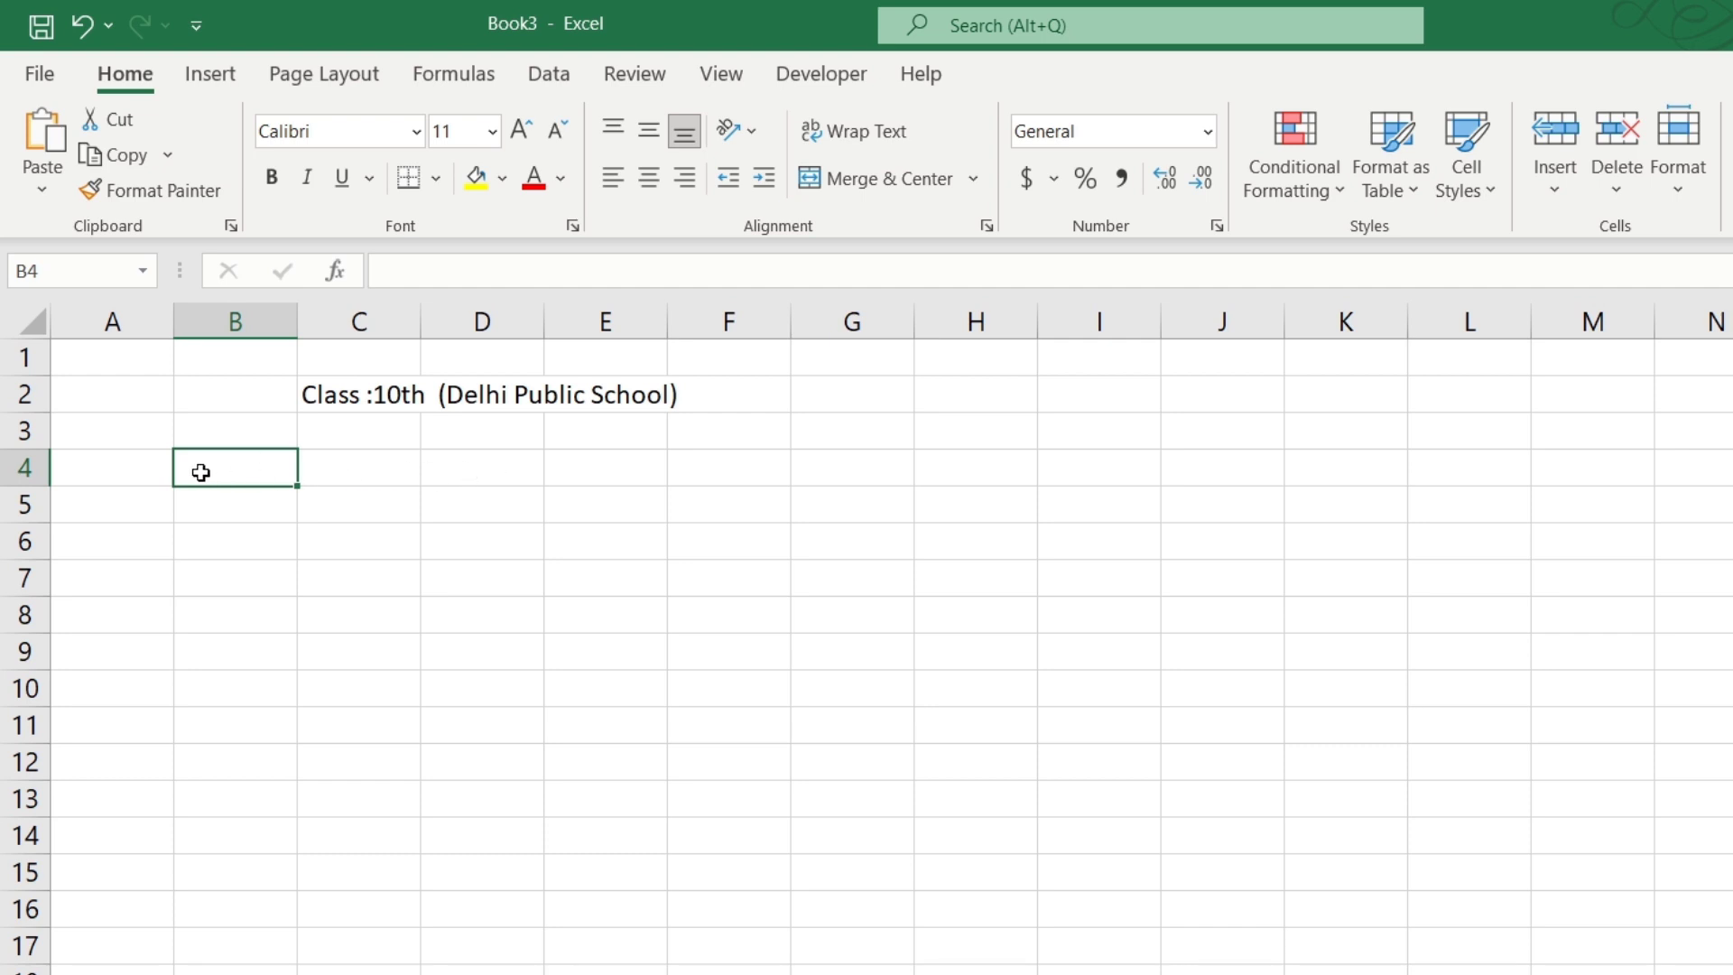
Step: Enter the headers Sno. in B4 and Name in C4, then review row 4
{"action": "type", "text": "SNo"}
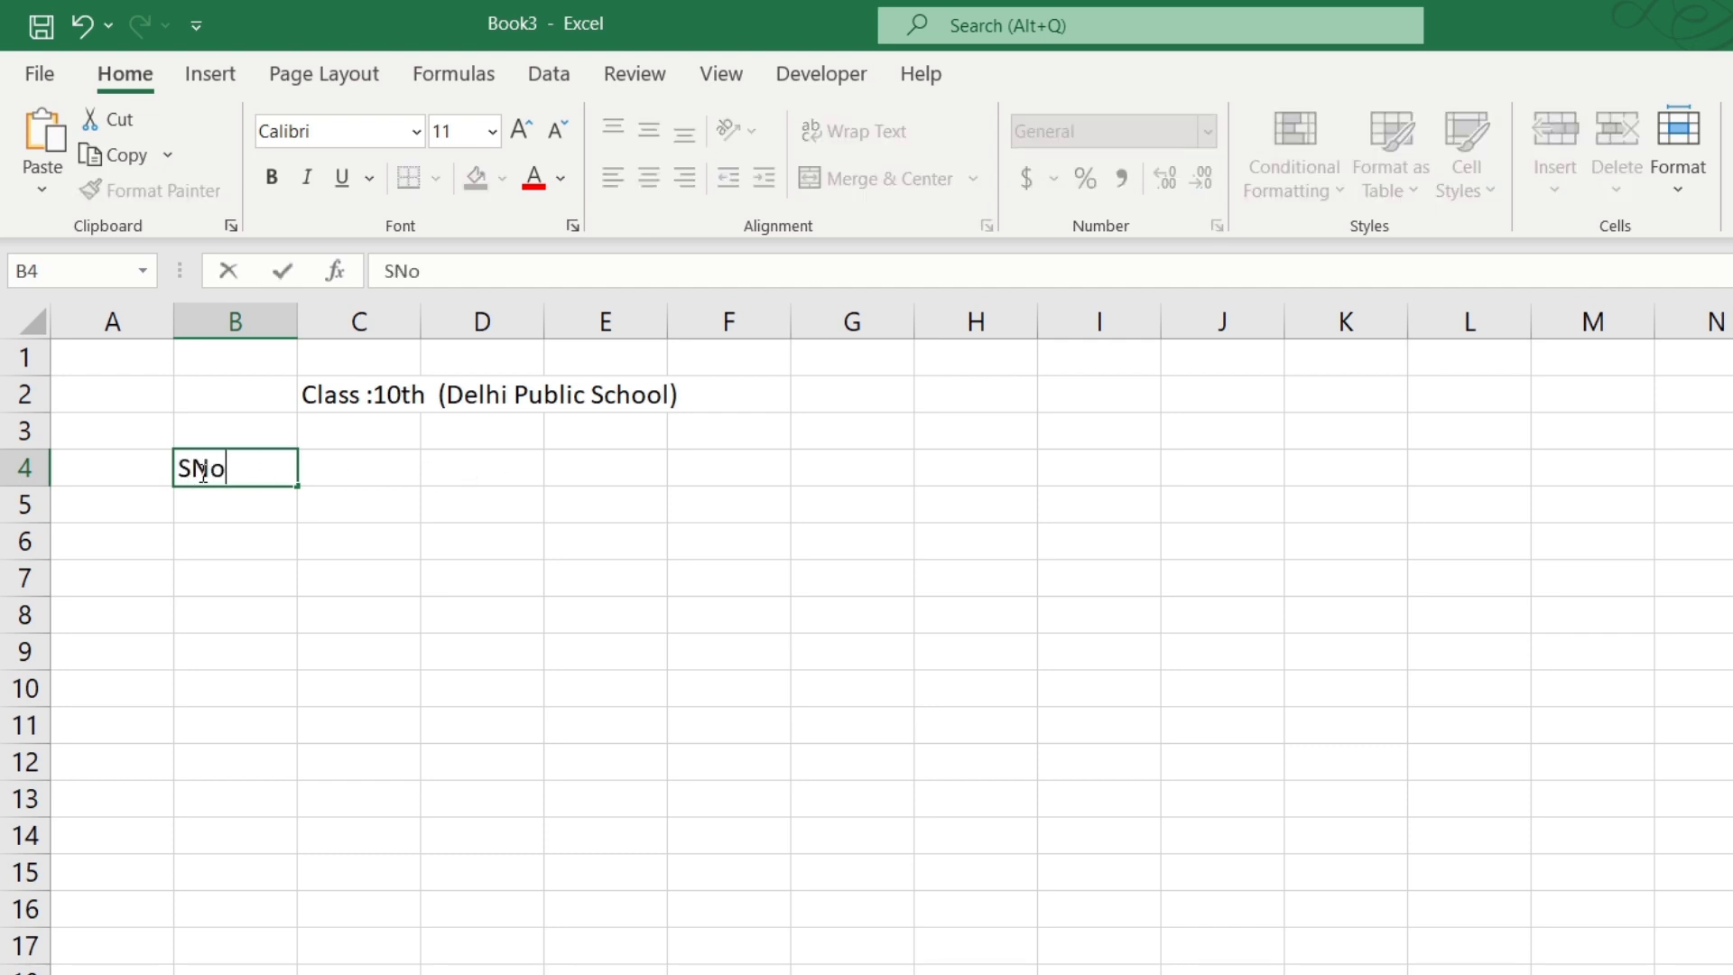
{"action": "key", "text": "BackSpace"}
{"action": "key", "text": "BackSpace"}
{"action": "type", "text": "no."}
{"action": "left_click", "coordinate": [394, 464]}
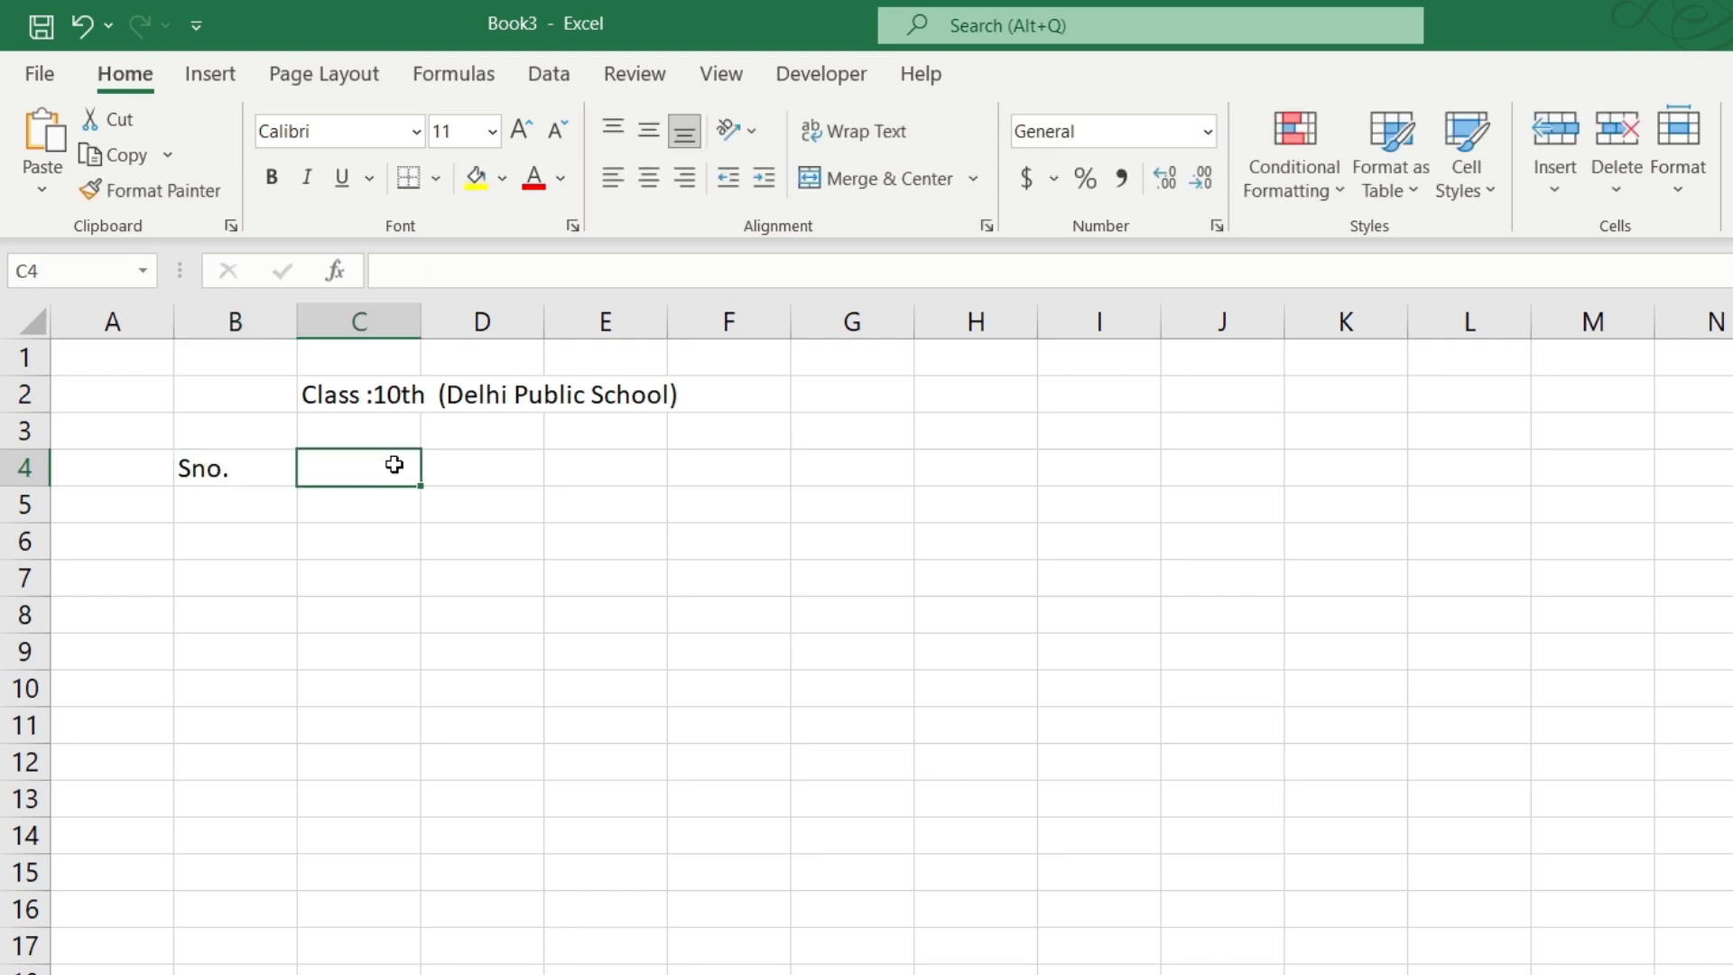
{"action": "type", "text": "Name"}
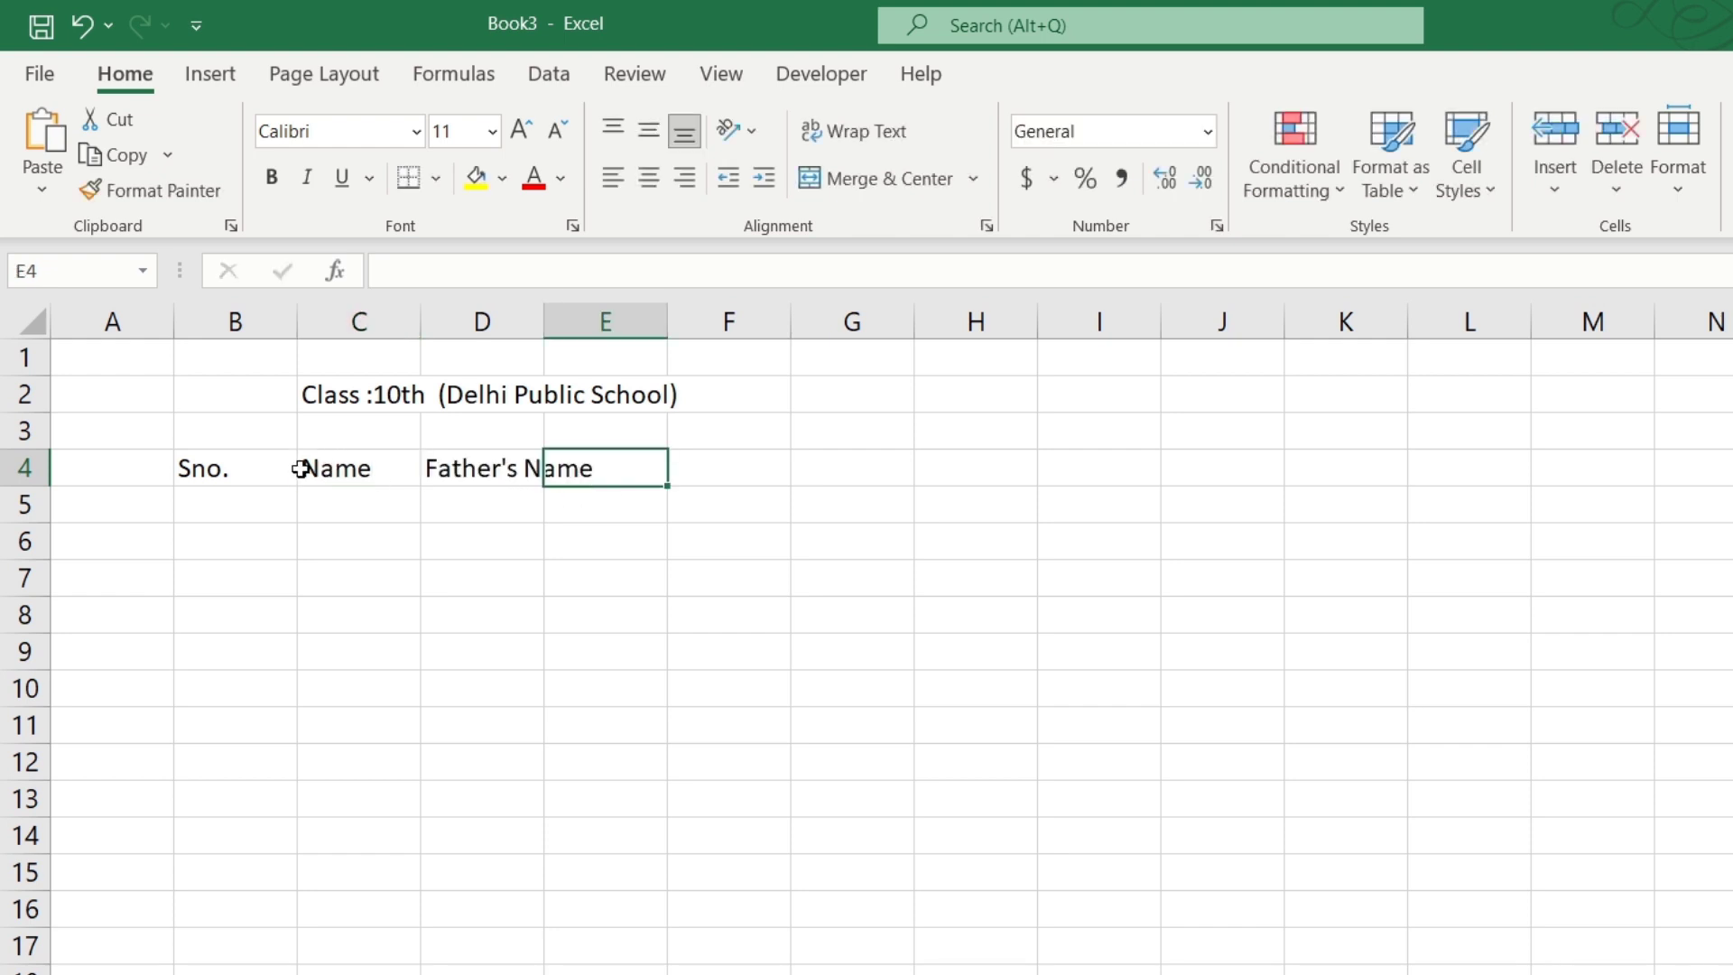
{"action": "left_click", "coordinate": [301, 468]}
{"action": "left_click", "coordinate": [250, 466]}
{"action": "left_click", "coordinate": [417, 467]}
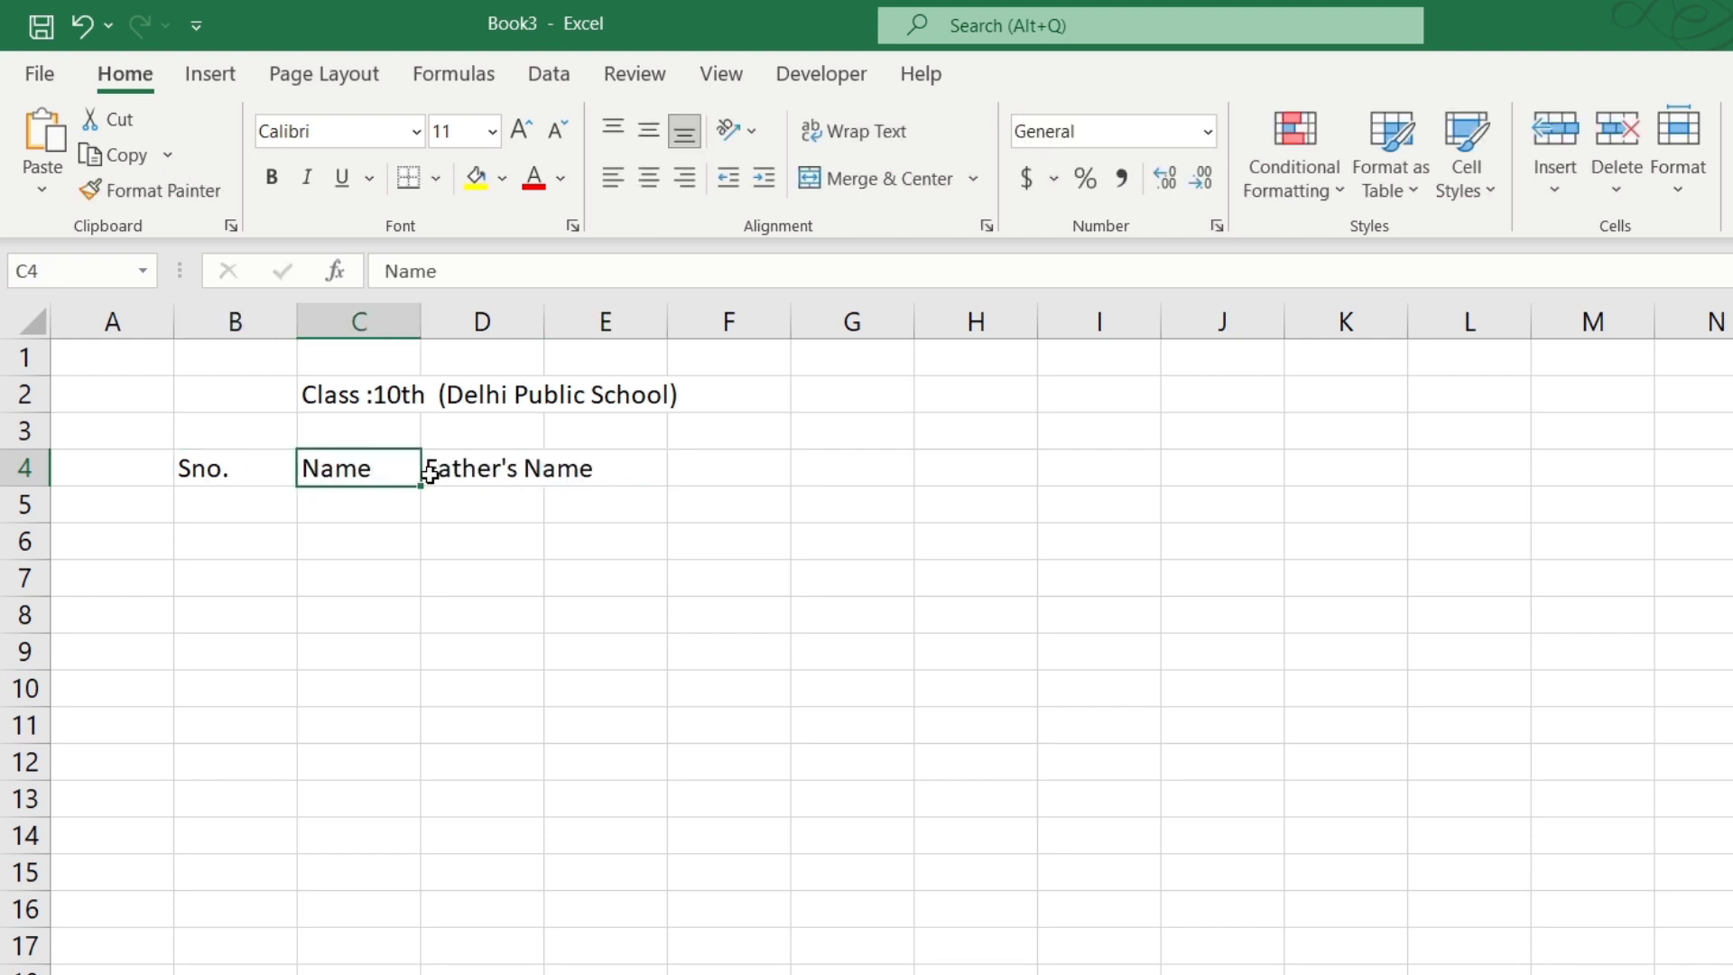
{"action": "left_click", "coordinate": [490, 468]}
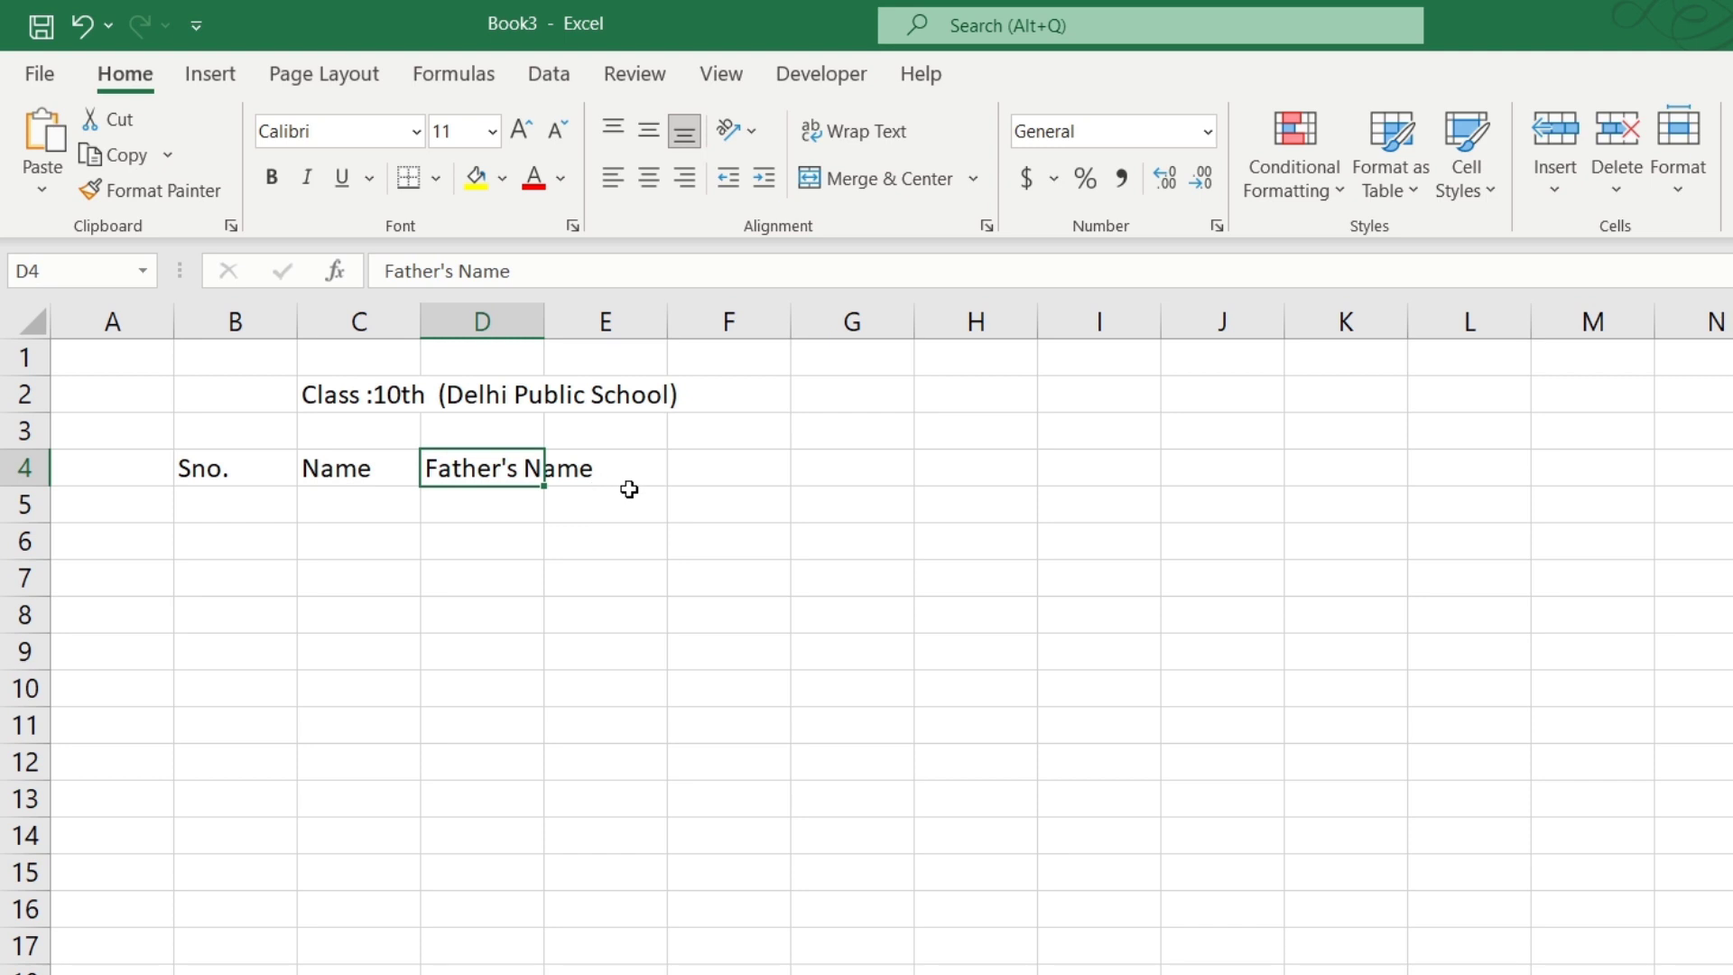
Step: Add the Address, Mobile and Email headers in E4:G4 and select B4:G4
{"action": "key", "text": "Right"}
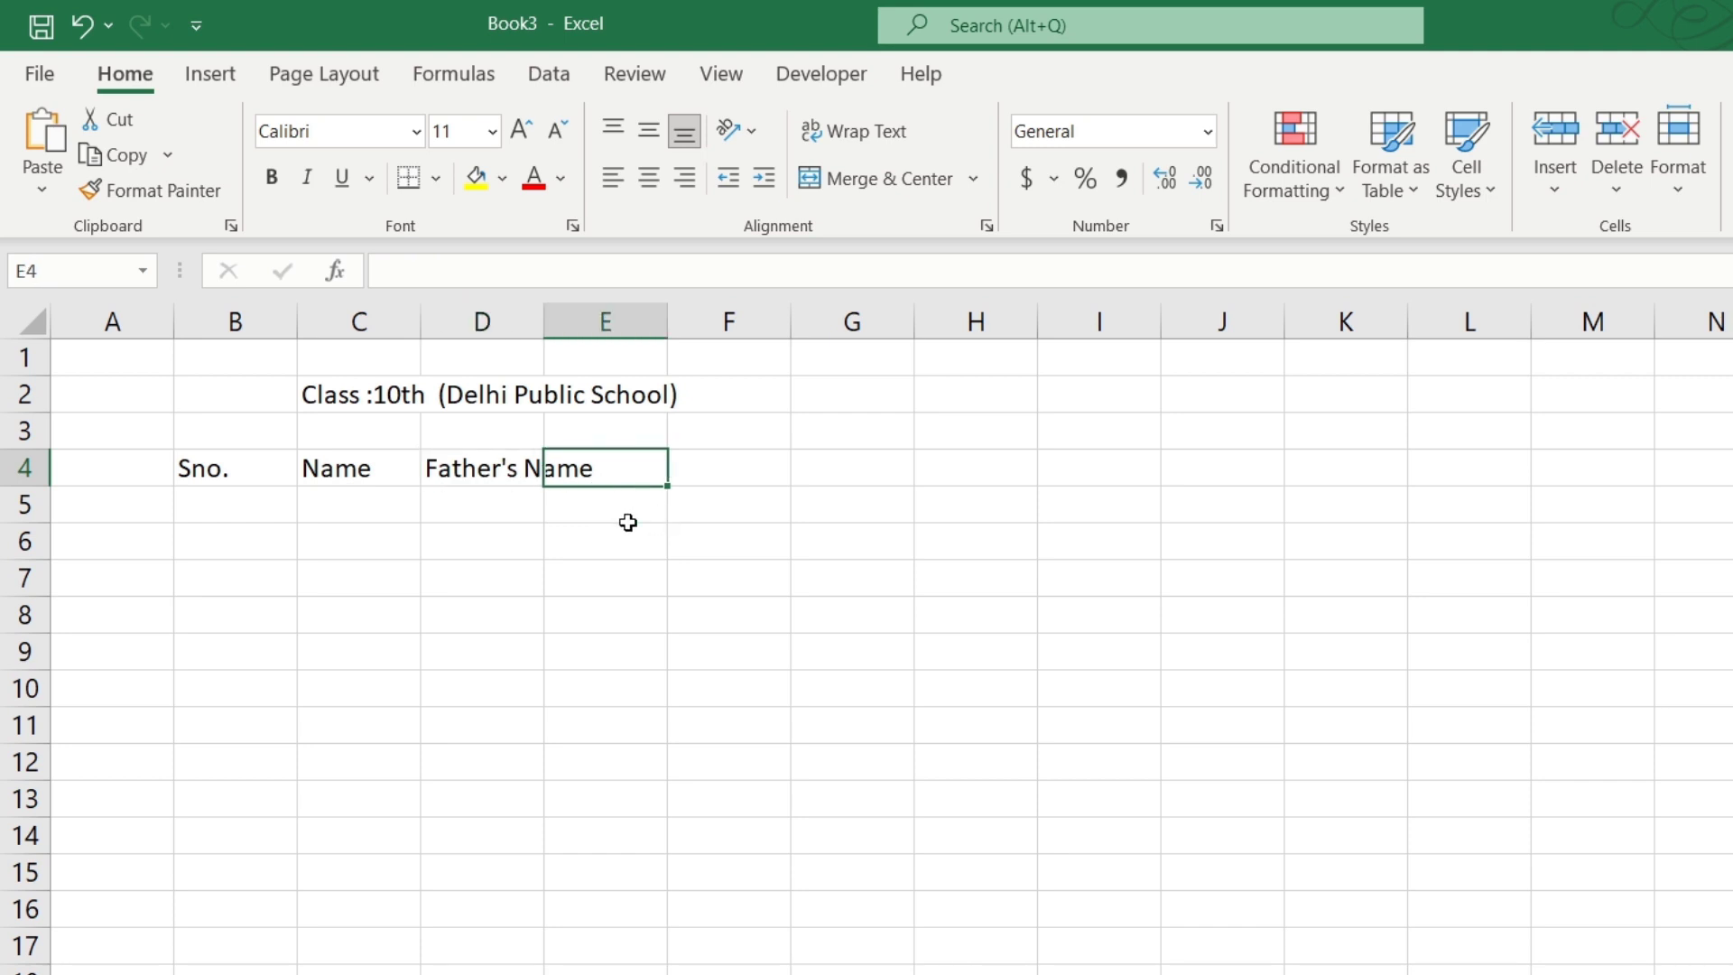
{"action": "key", "text": "Right"}
{"action": "key", "text": "Right"}
{"action": "key", "text": "Right"}
{"action": "key", "text": "Right"}
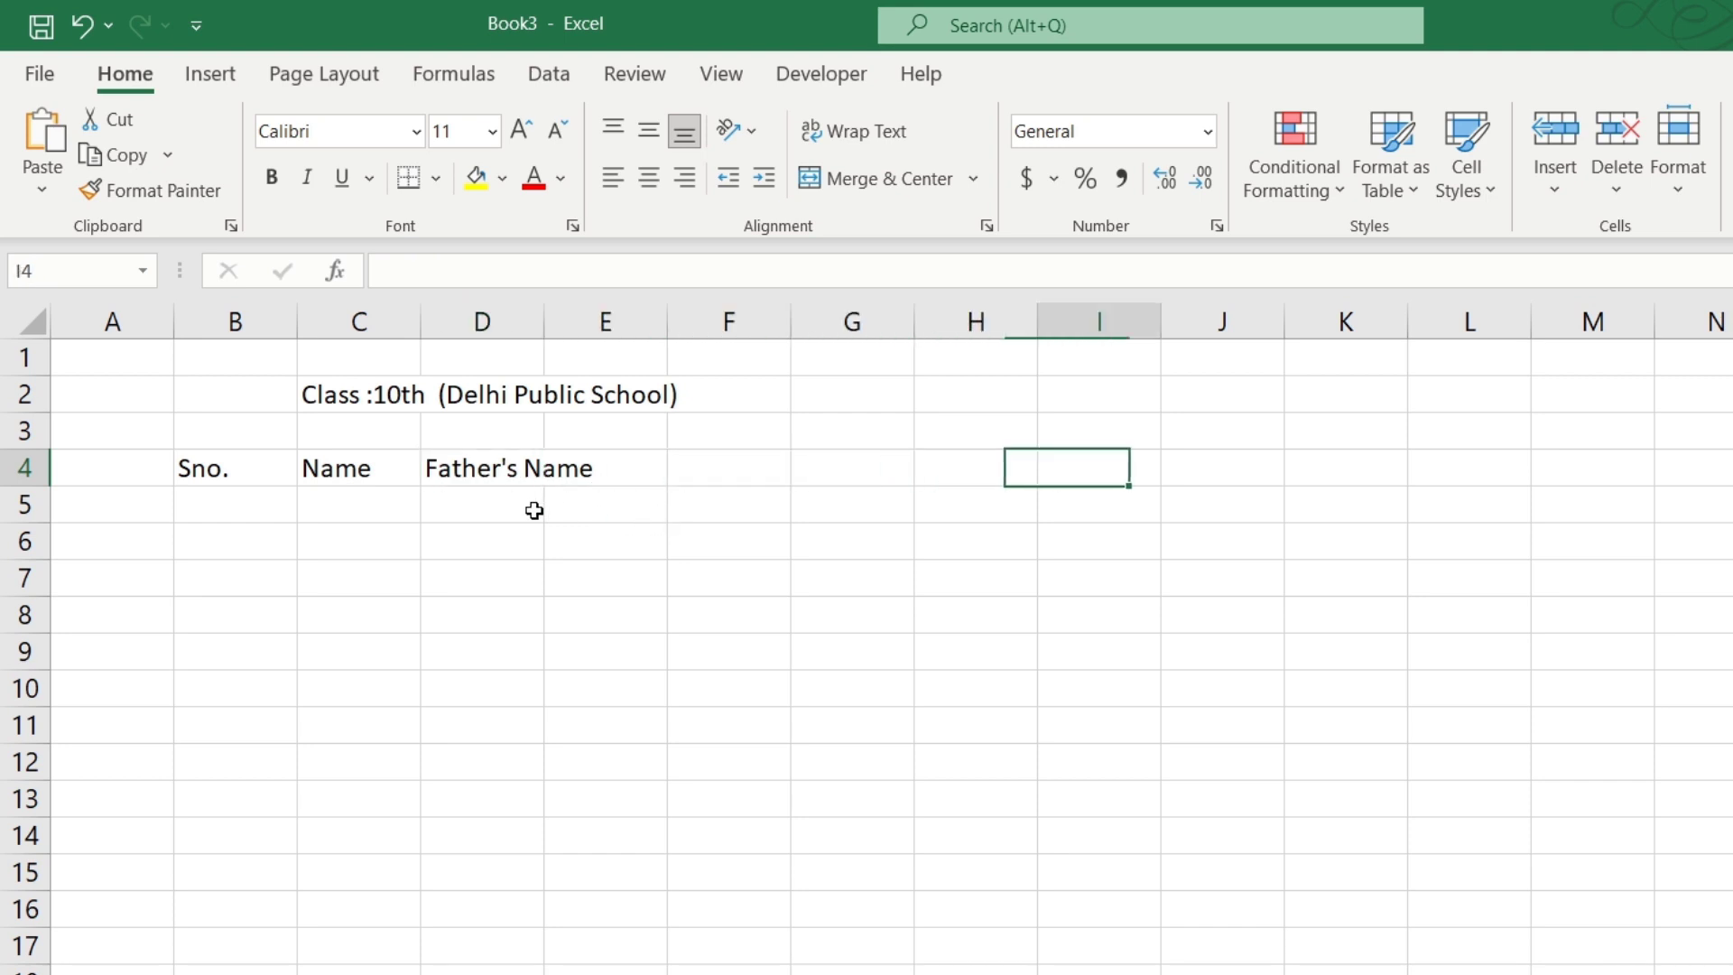
{"action": "key", "text": "Right"}
{"action": "key", "text": "Right"}
{"action": "key", "text": "Right"}
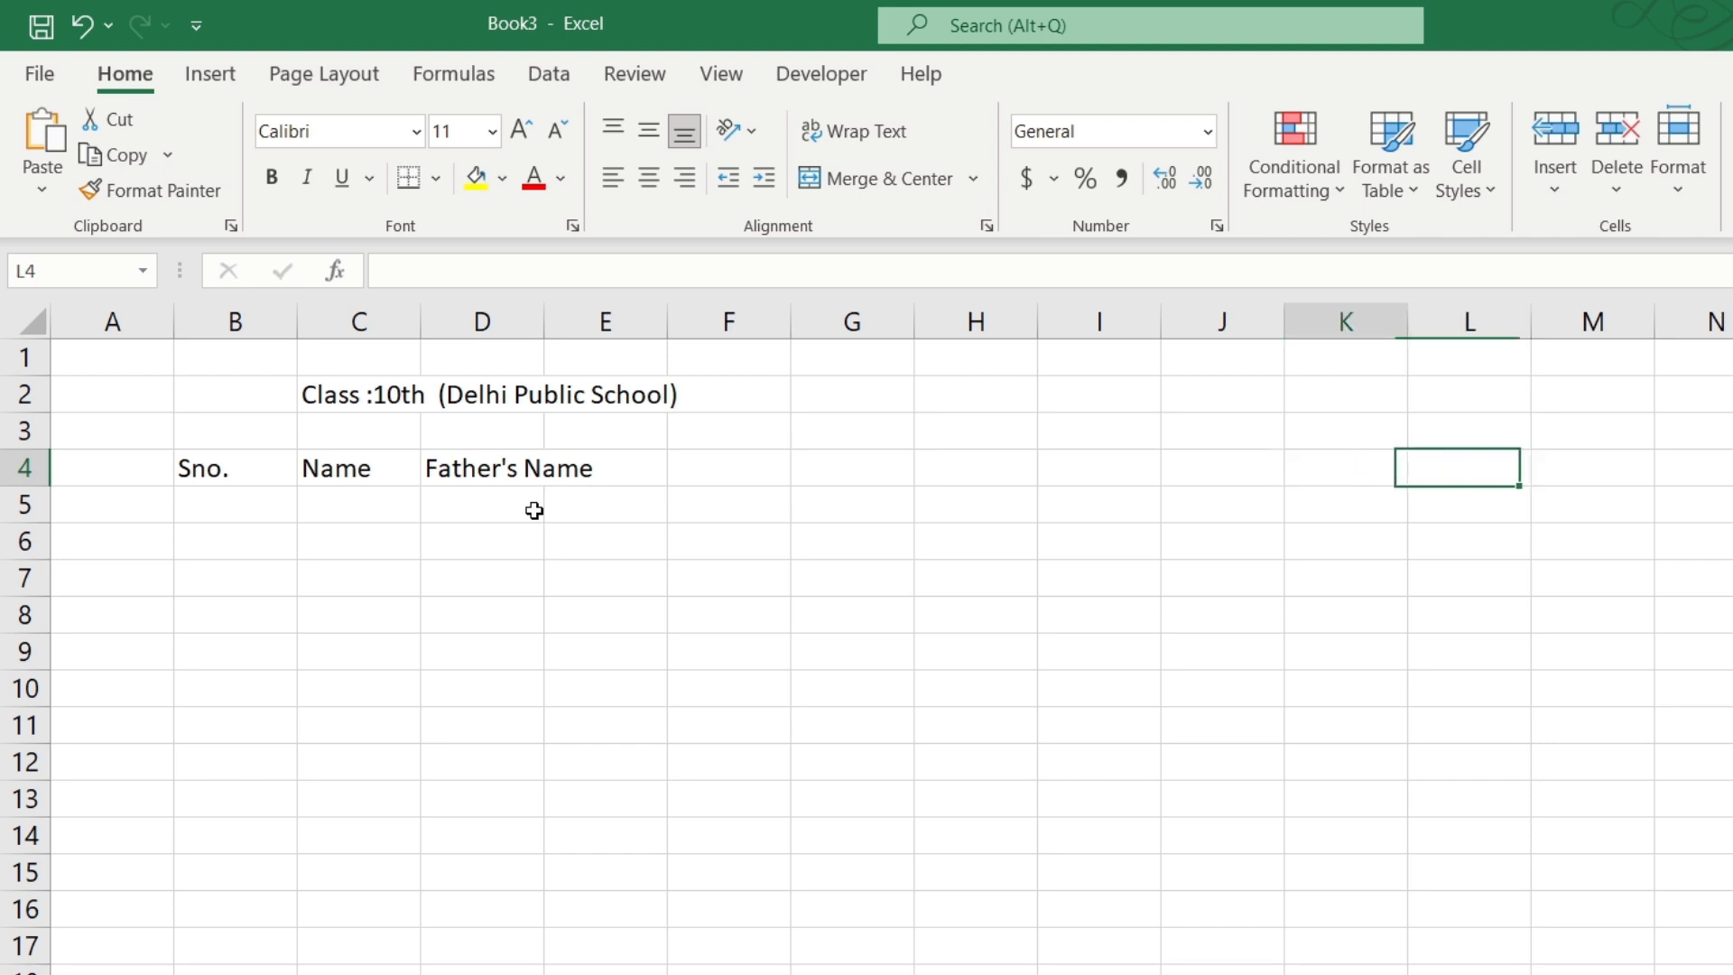
{"action": "key", "text": "Left"}
{"action": "key", "text": "Left"}
{"action": "key", "text": "Left"}
{"action": "key", "text": "Left"}
{"action": "key", "text": "Left"}
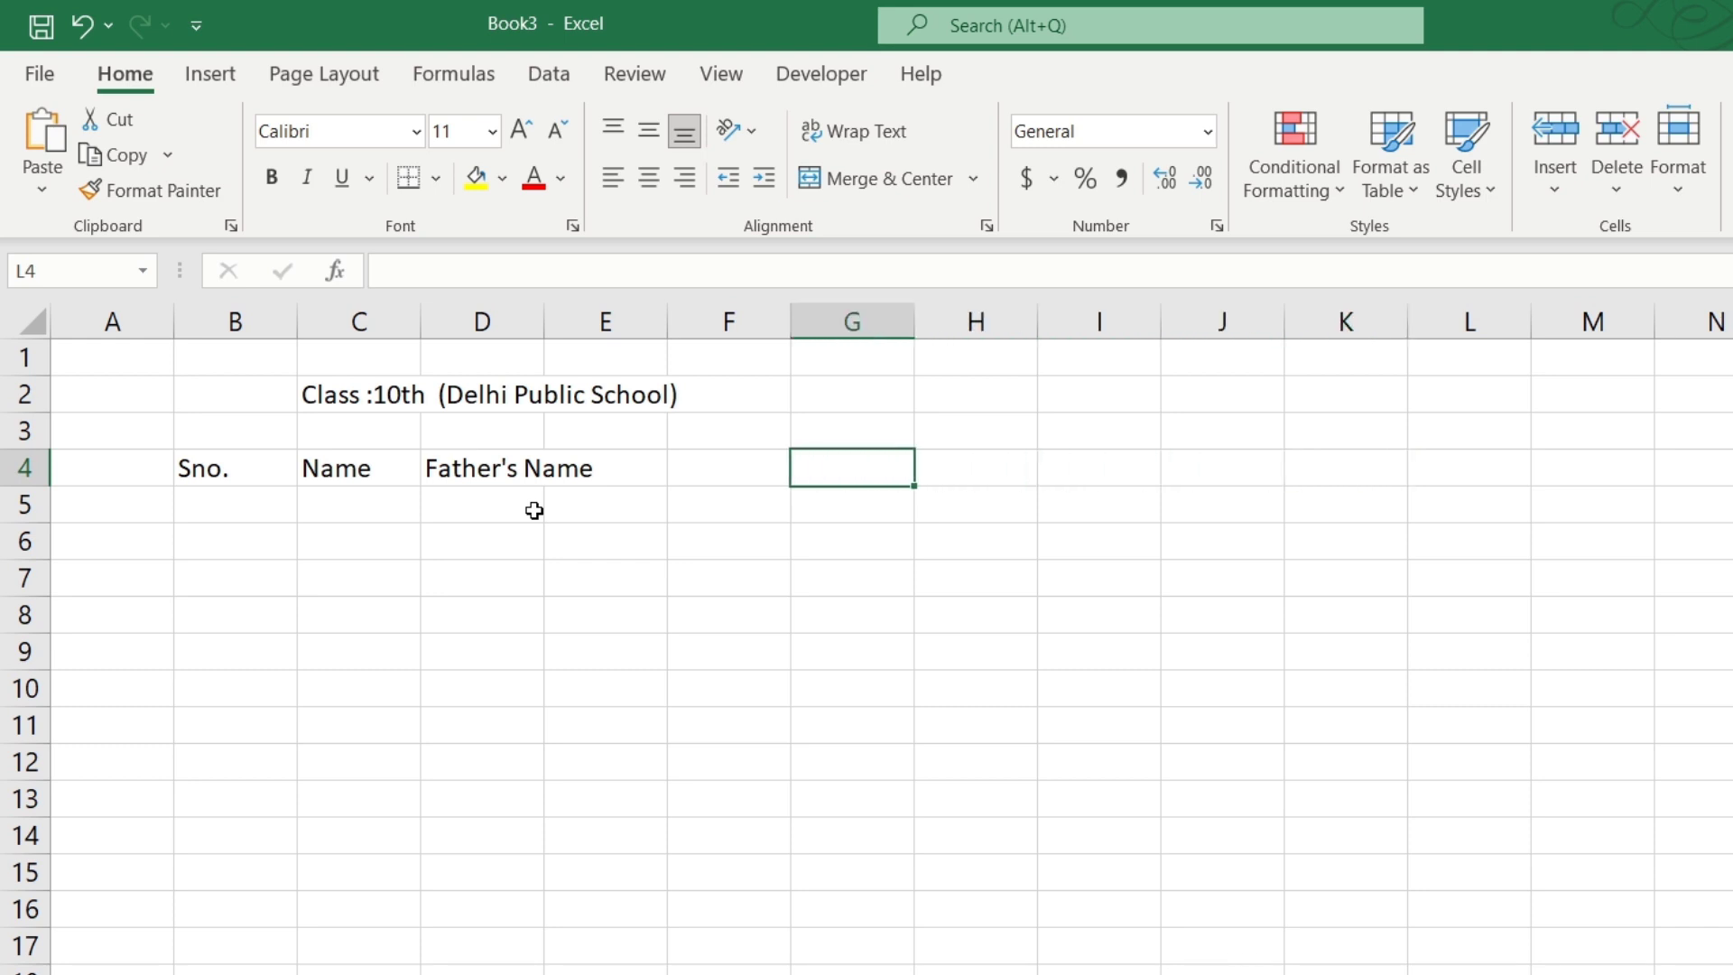
{"action": "key", "text": "Left"}
{"action": "key", "text": "Left"}
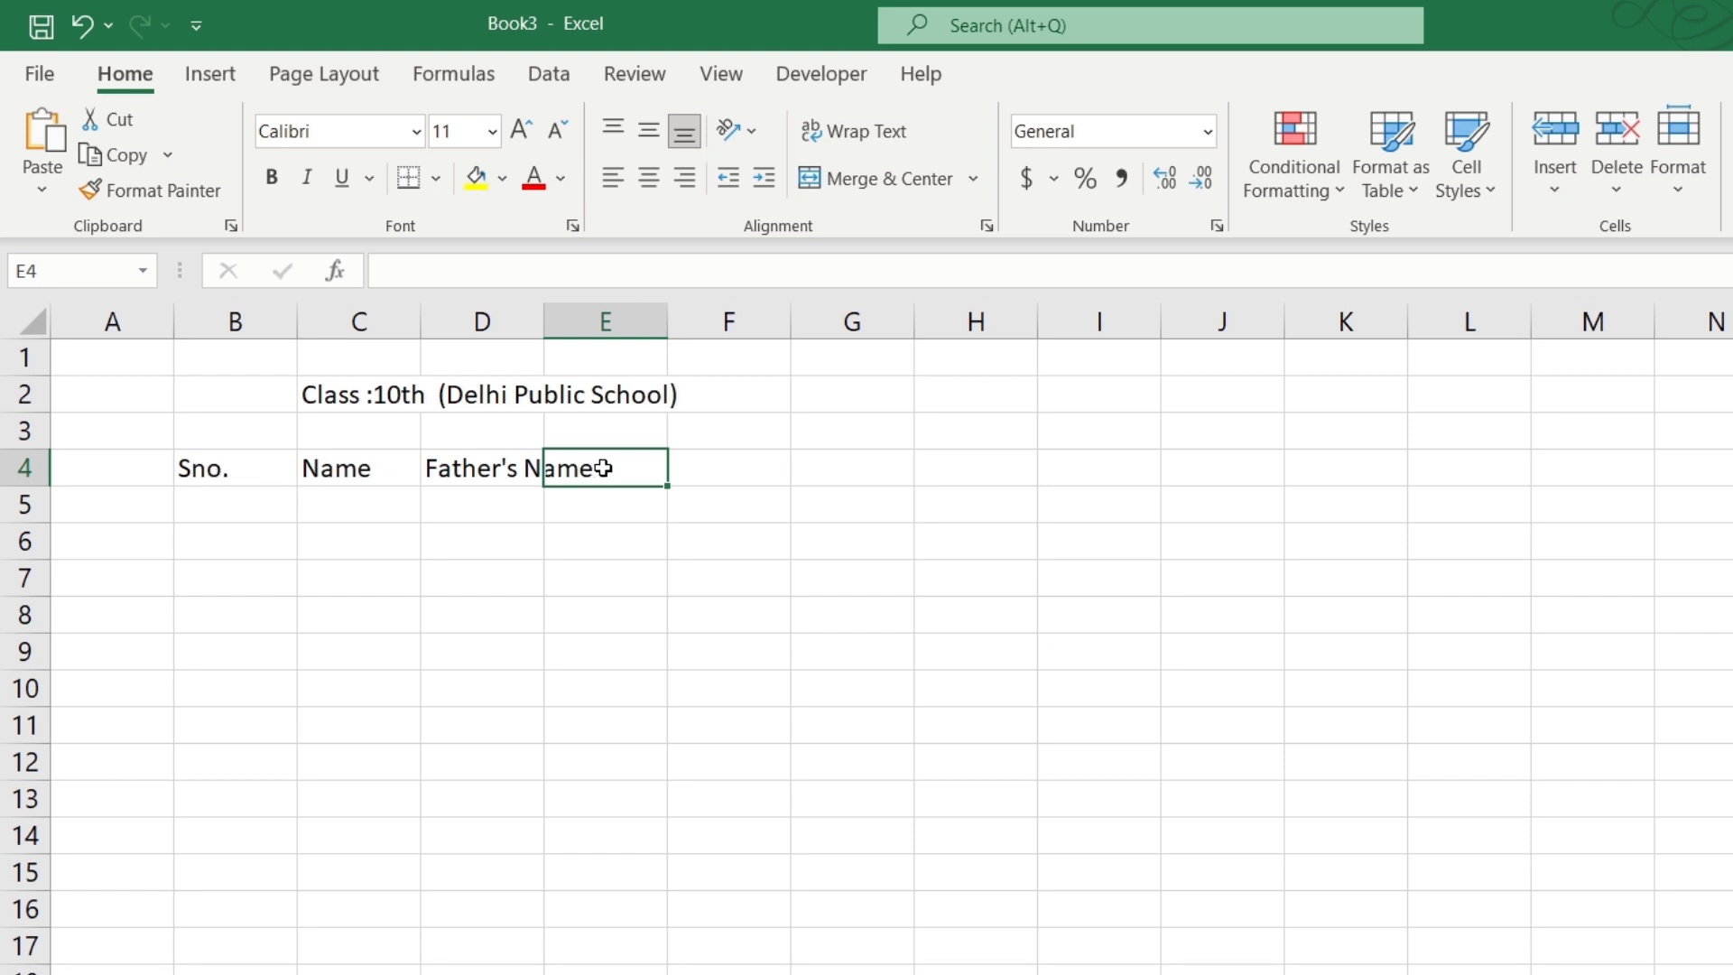
{"action": "type", "text": "Address"}
{"action": "key", "text": "Tab"}
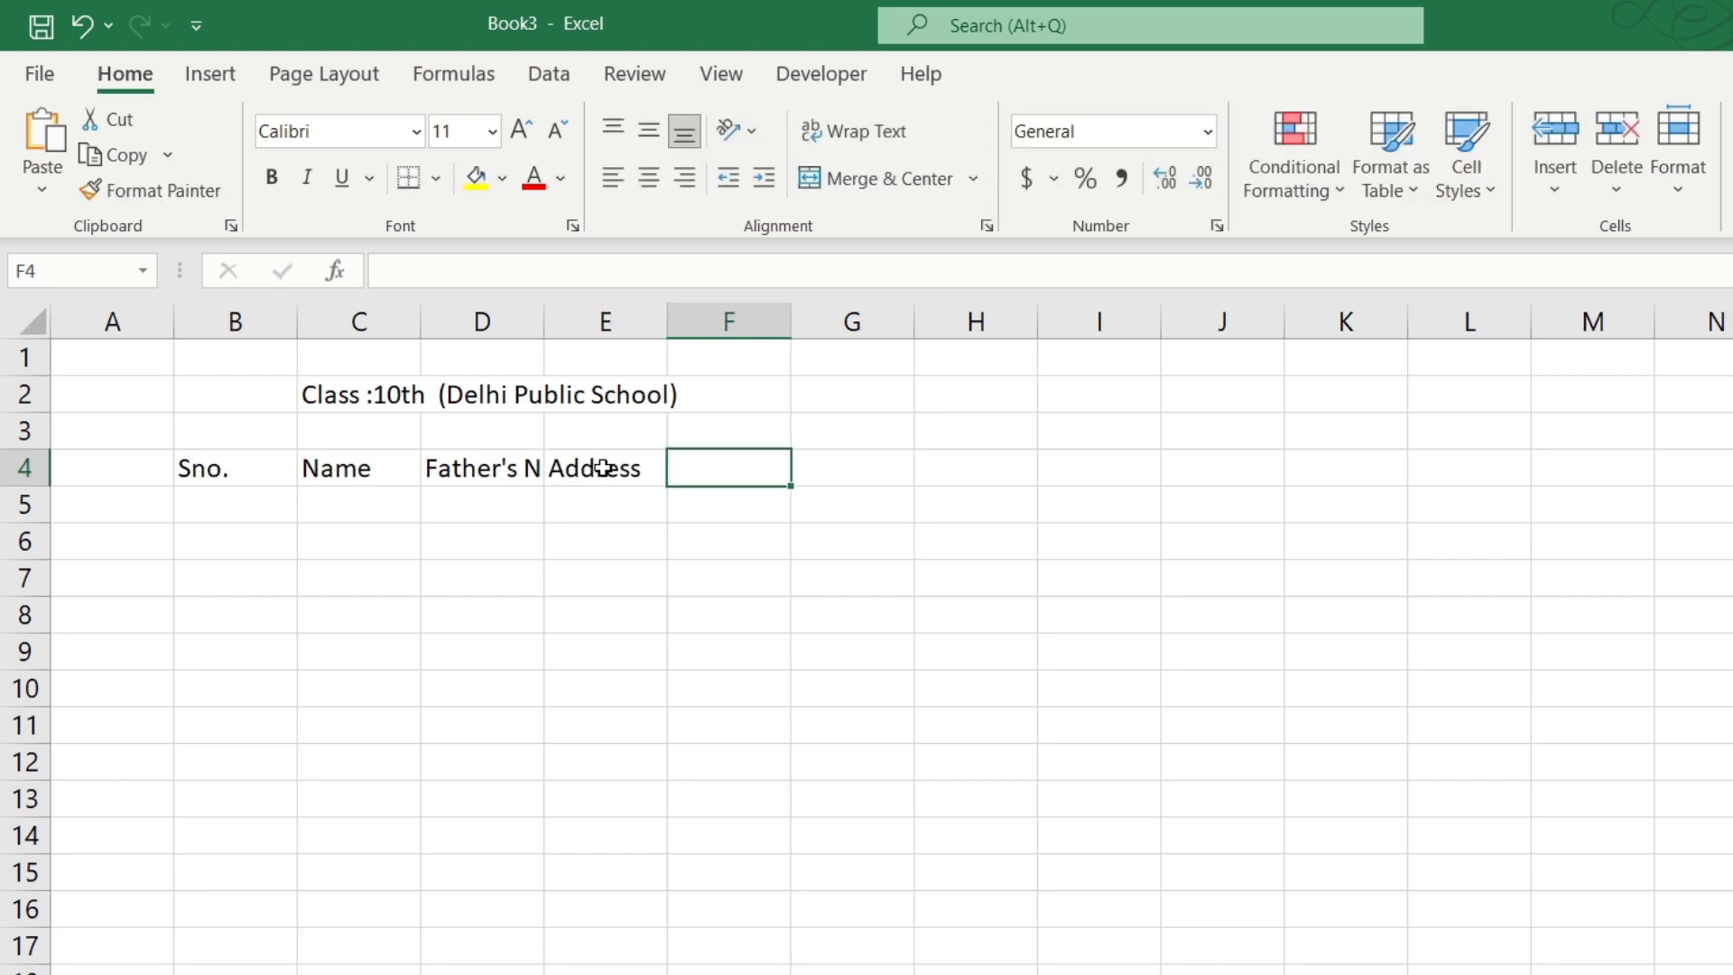
{"action": "type", "text": "Mob"}
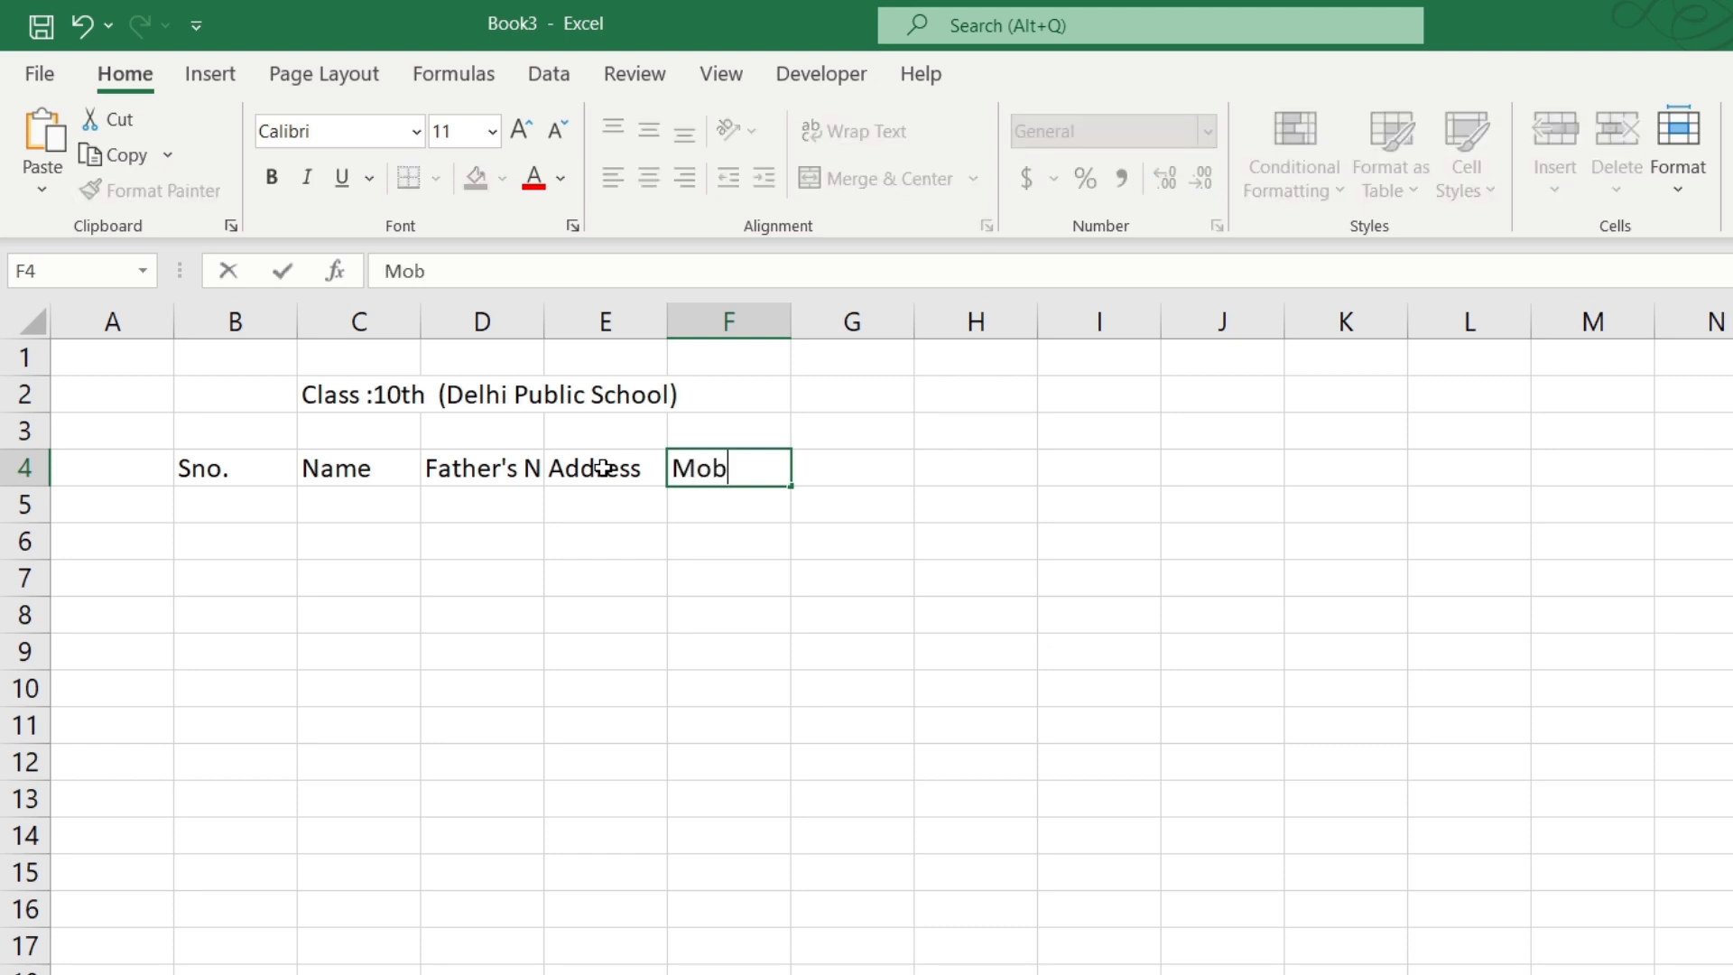
{"action": "type", "text": "ile"}
{"action": "key", "text": "Tab"}
{"action": "type", "text": "E"}
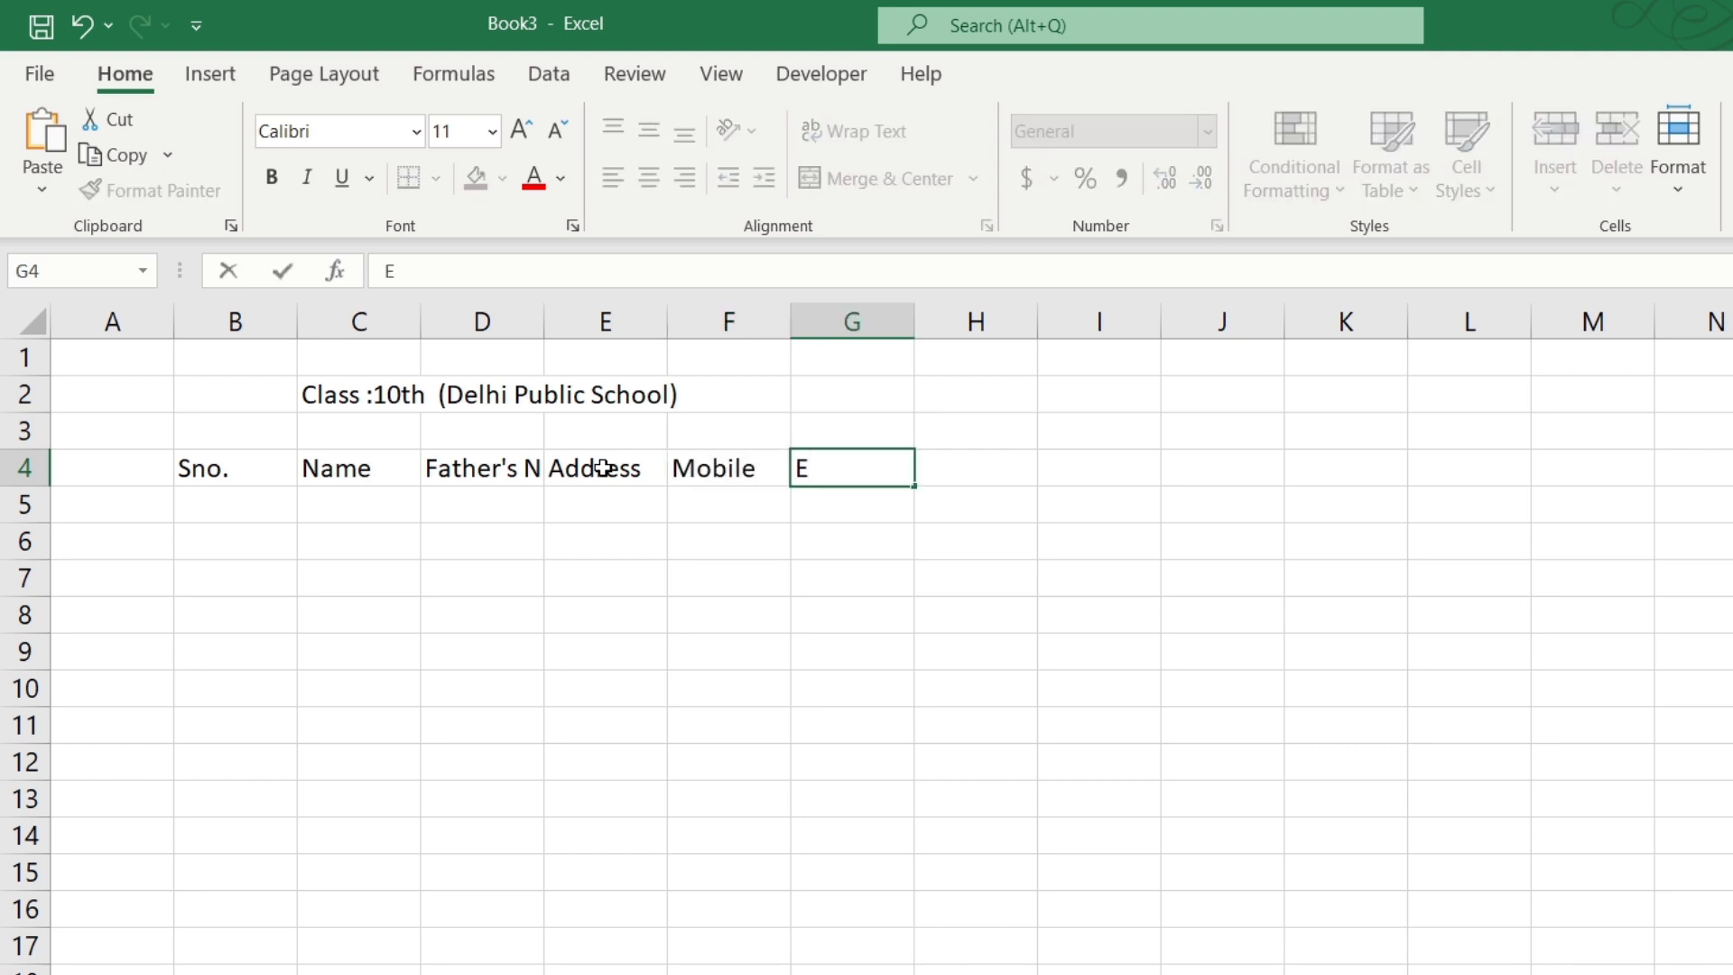
{"action": "type", "text": "mail"}
{"action": "key", "text": "Return"}
{"action": "mouse_move", "coordinate": [234, 456]}
{"action": "left_mouse_down"}
{"action": "mouse_move", "coordinate": [839, 445]}
{"action": "mouse_move", "coordinate": [859, 469]}
{"action": "left_mouse_up"}
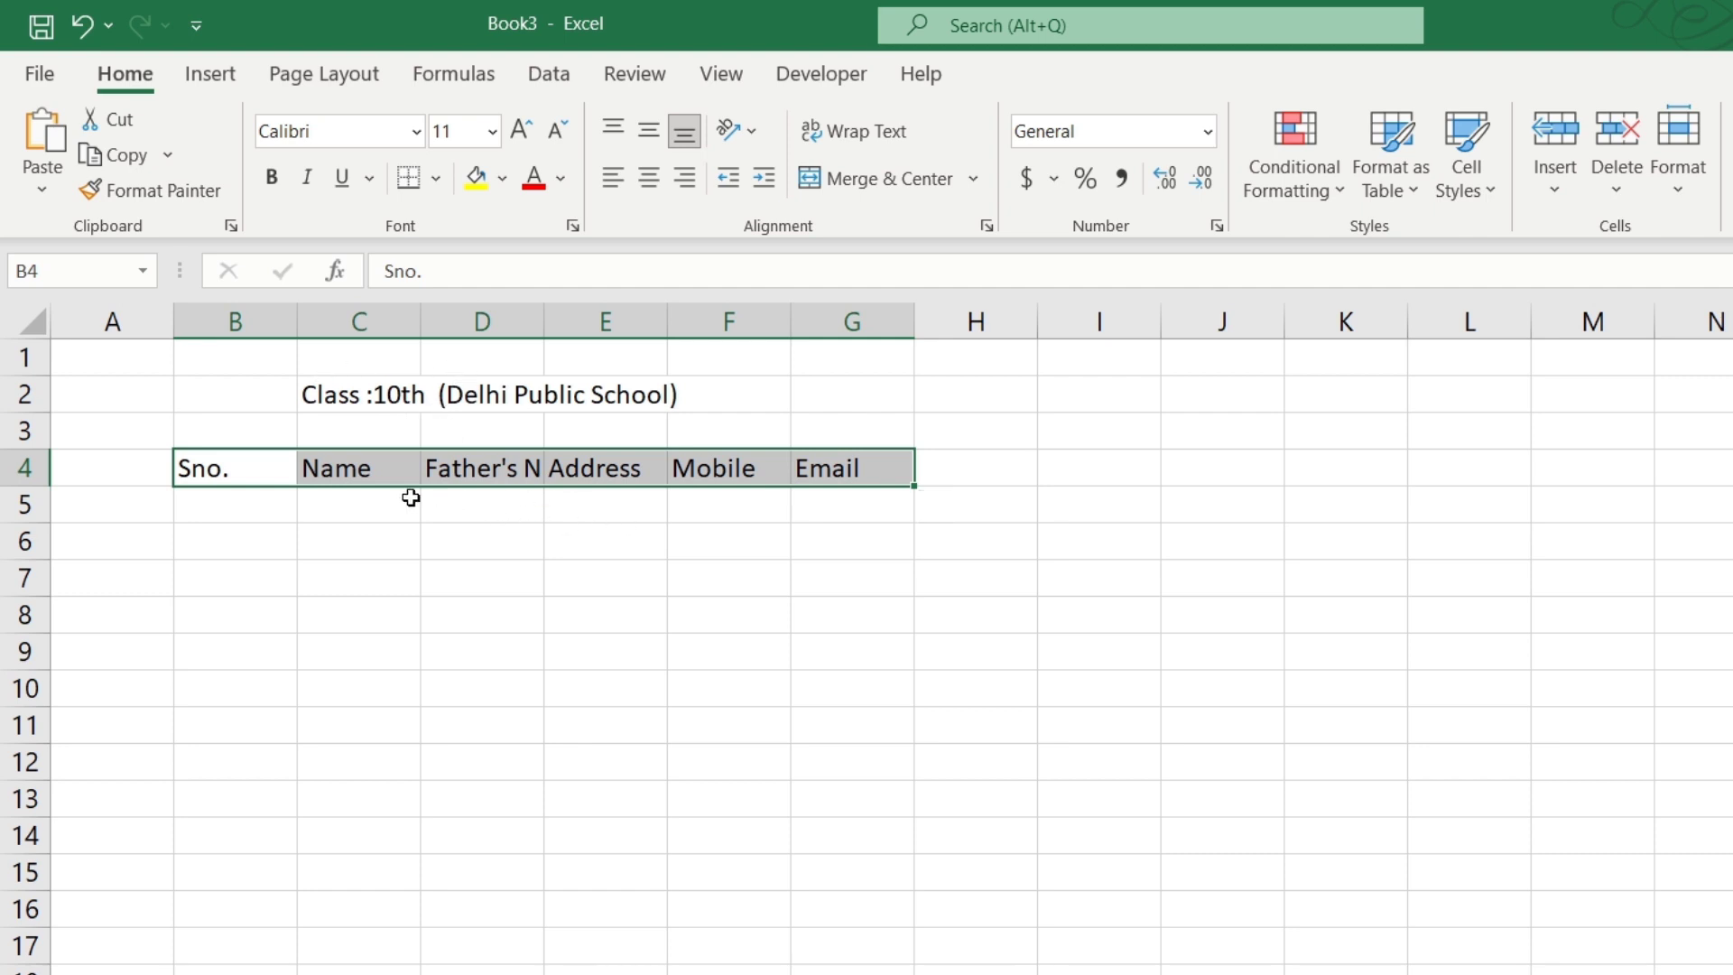
{"action": "mouse_move", "coordinate": [267, 514]}
{"action": "left_mouse_down"}
{"action": "mouse_move", "coordinate": [860, 614]}
{"action": "mouse_move", "coordinate": [920, 905]}
{"action": "left_mouse_up"}
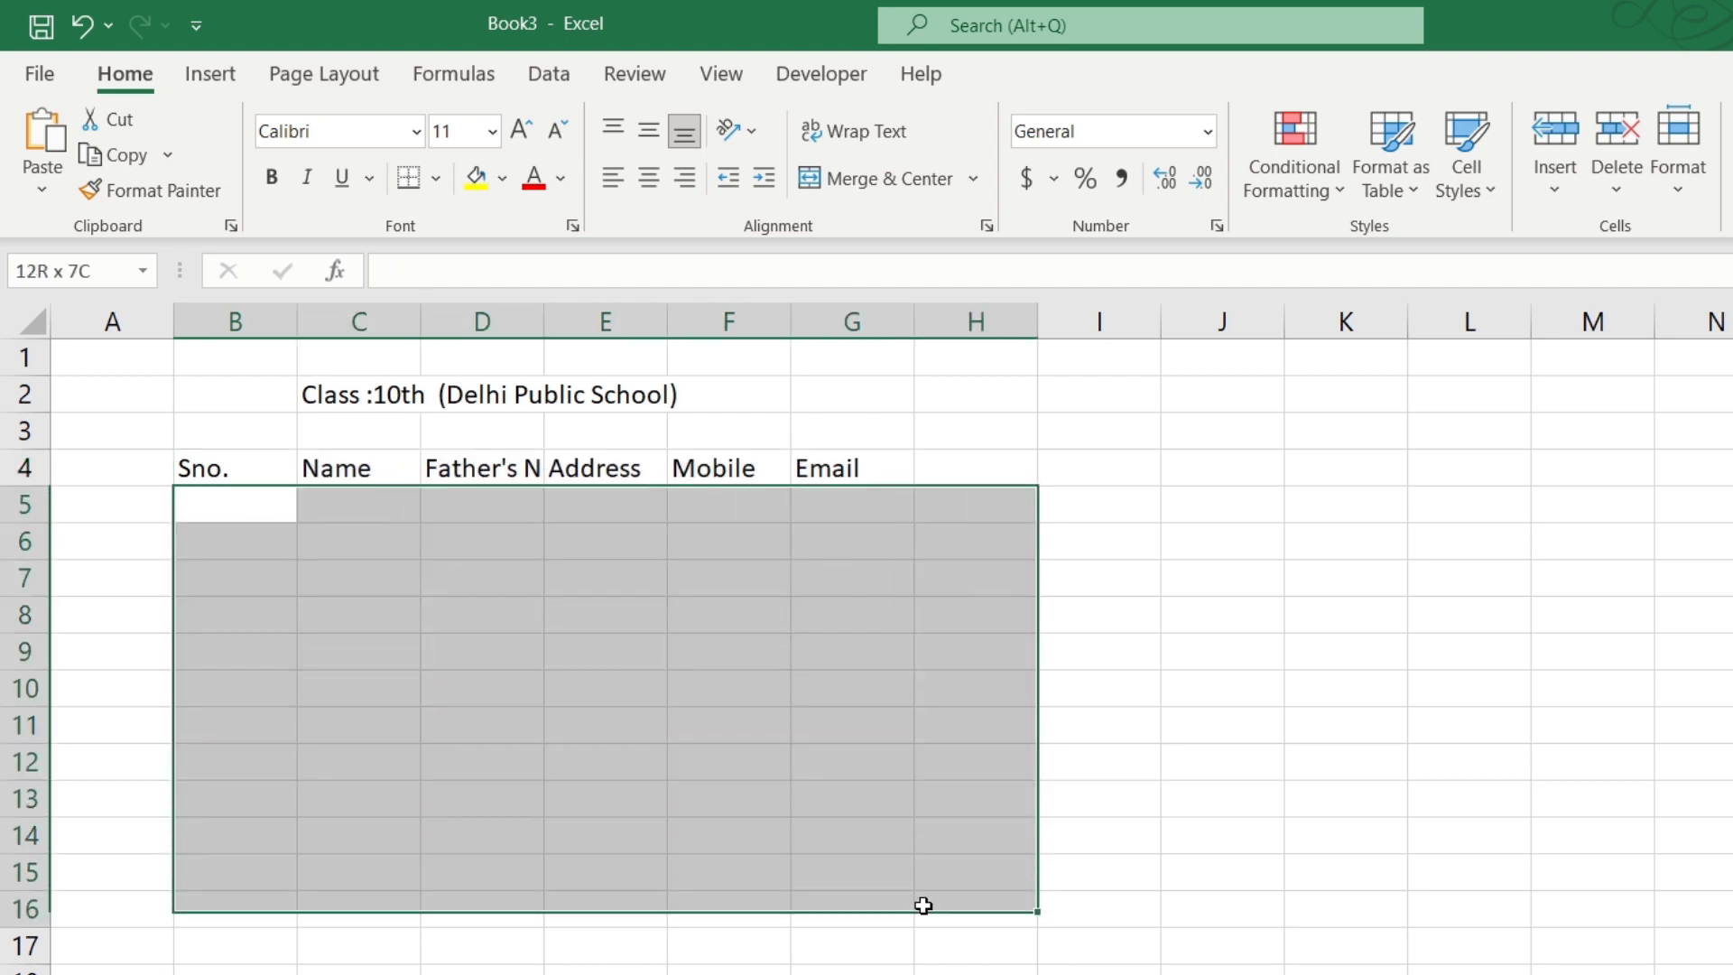
{"action": "left_click", "coordinate": [642, 658]}
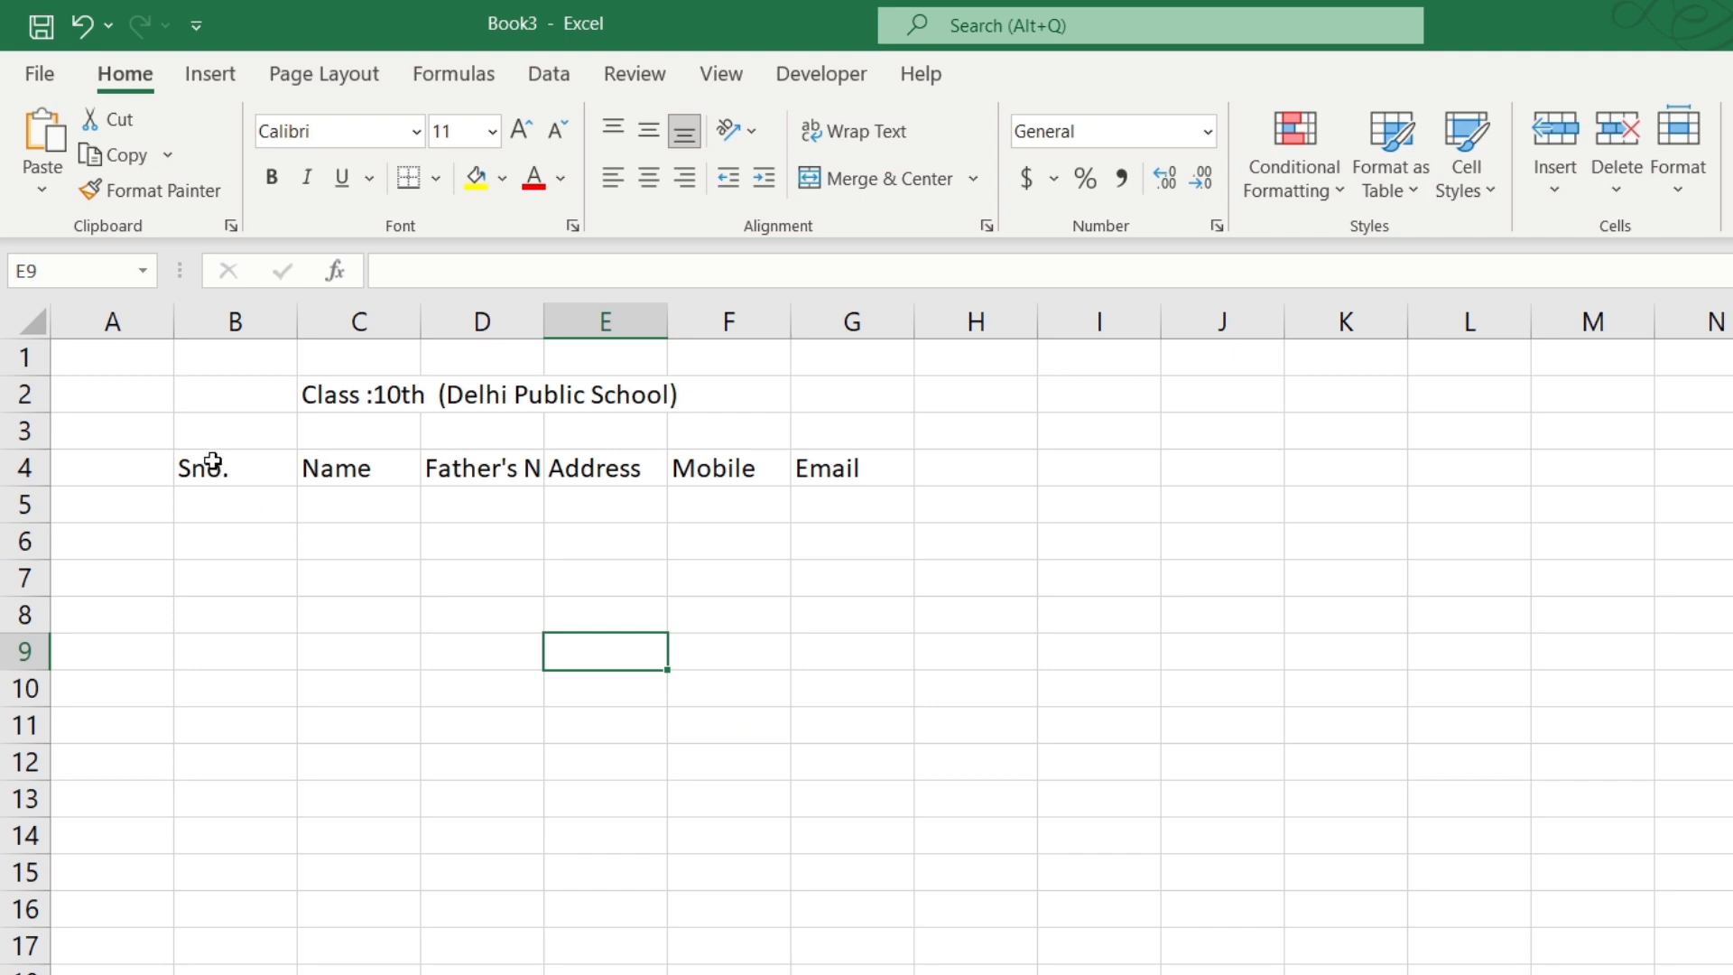
{"action": "left_click_drag", "start_coordinate": [212, 462], "coordinate": [858, 467]}
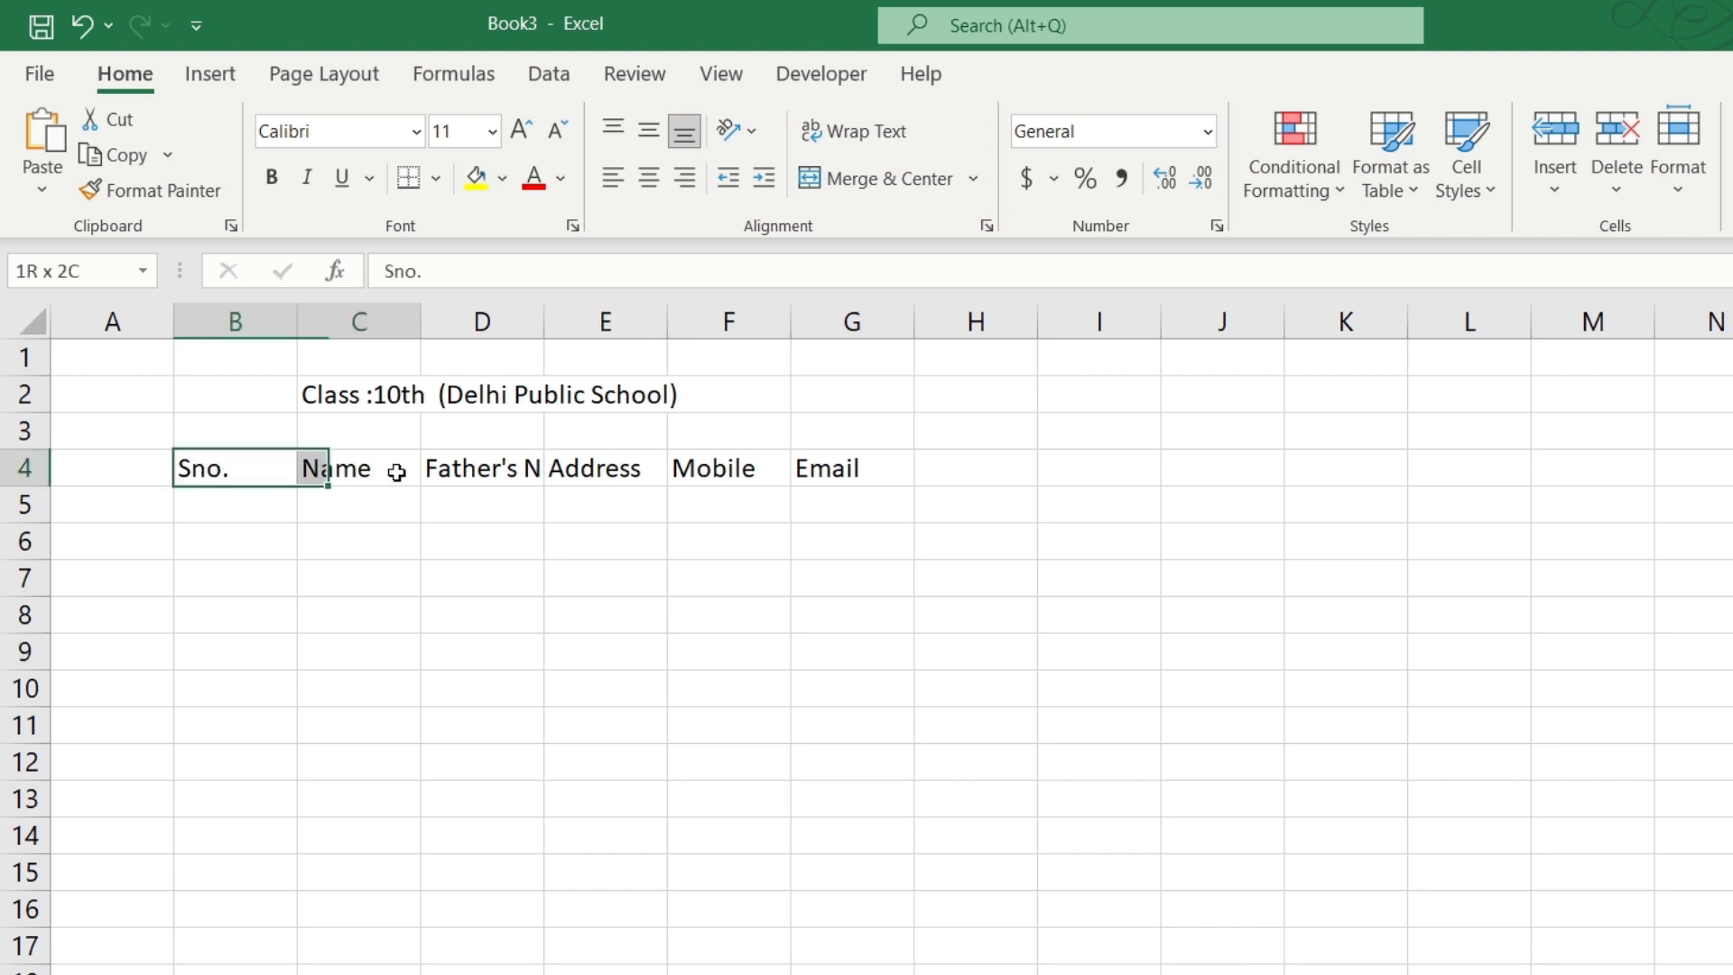
{"action": "left_click", "coordinate": [486, 473]}
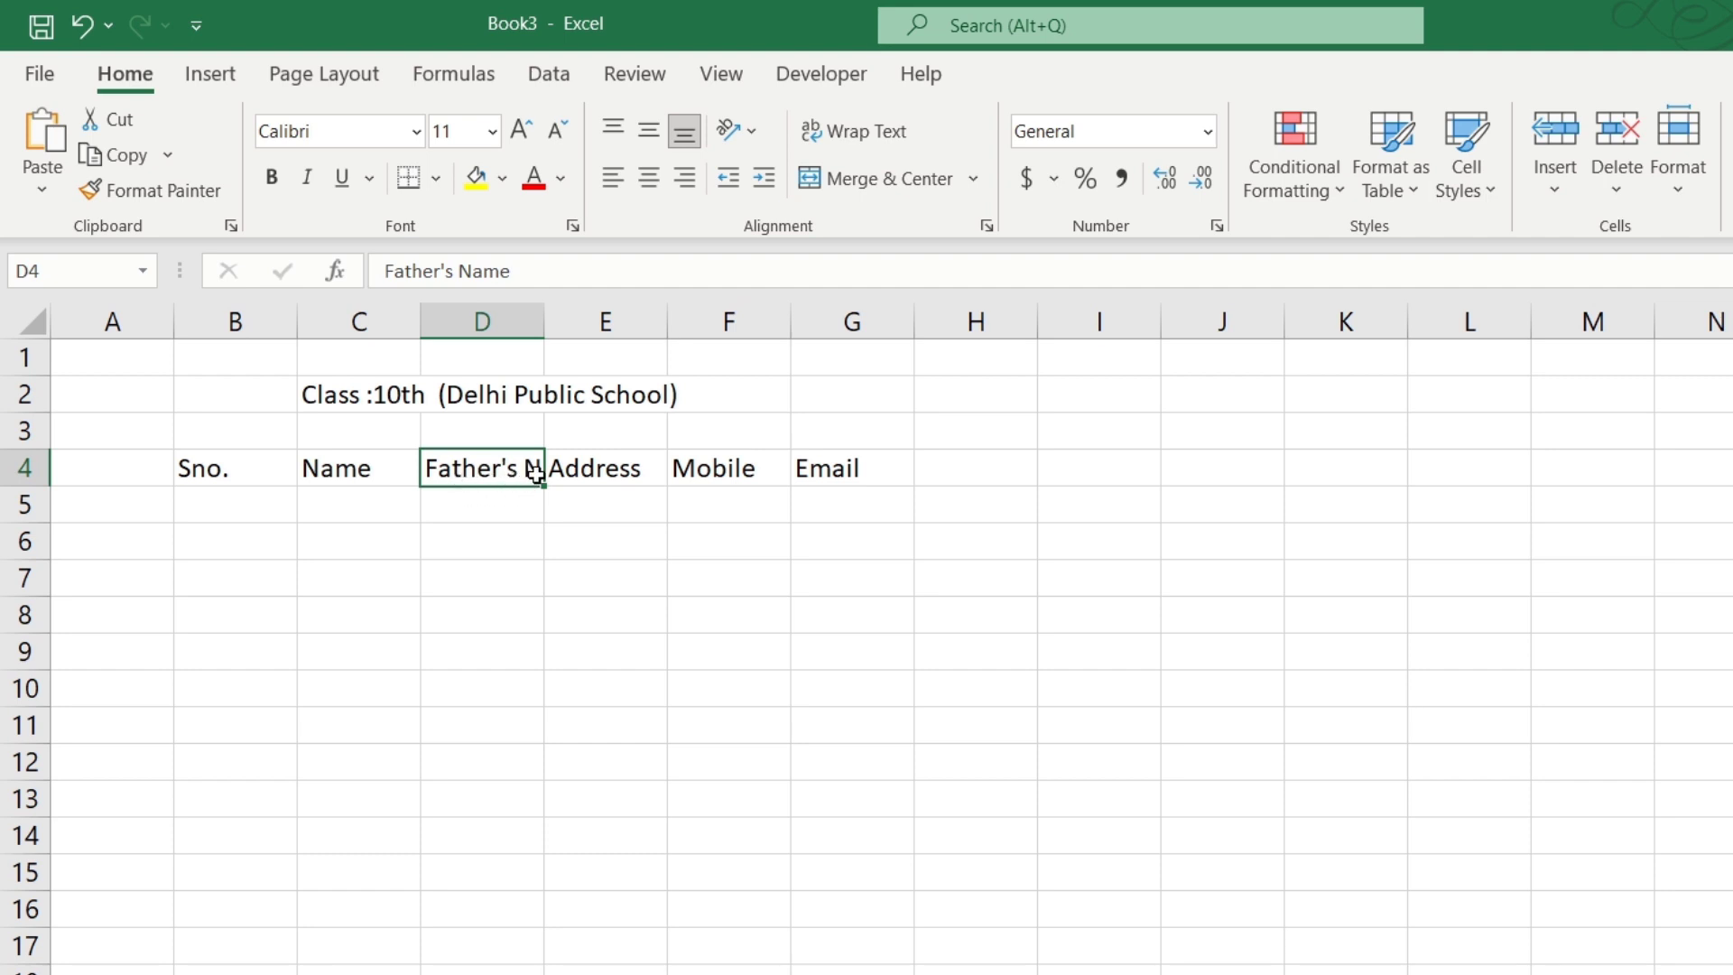
{"action": "left_click", "coordinate": [531, 512]}
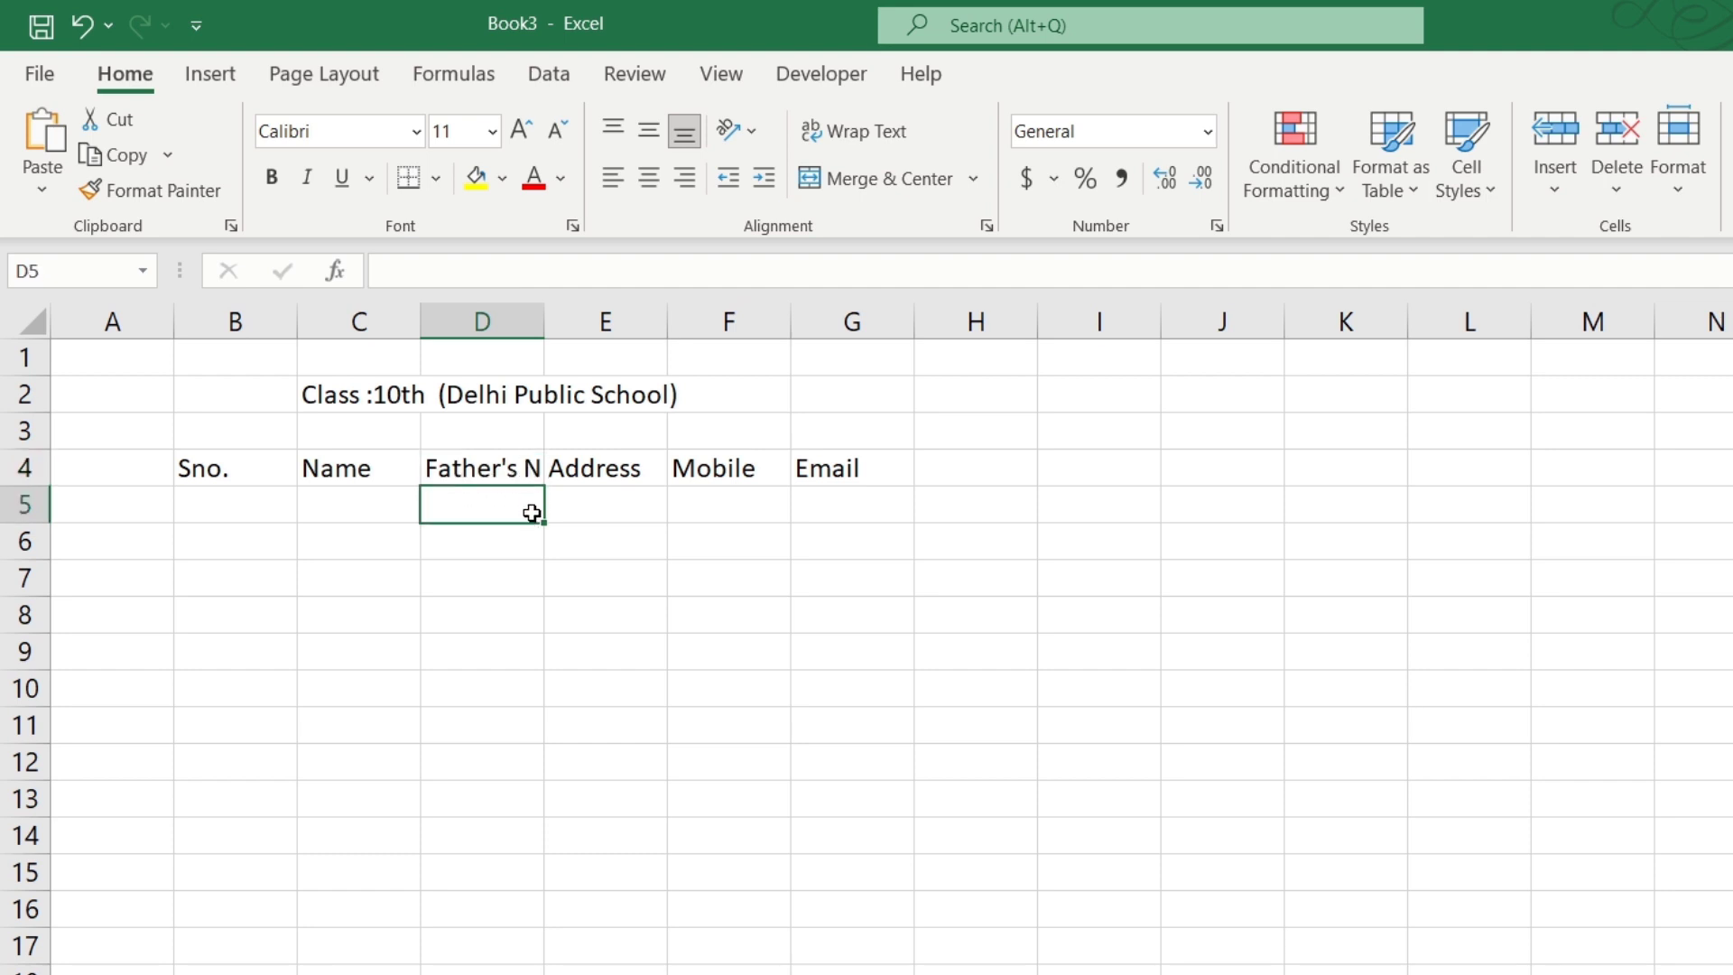
{"action": "left_click", "coordinate": [519, 465]}
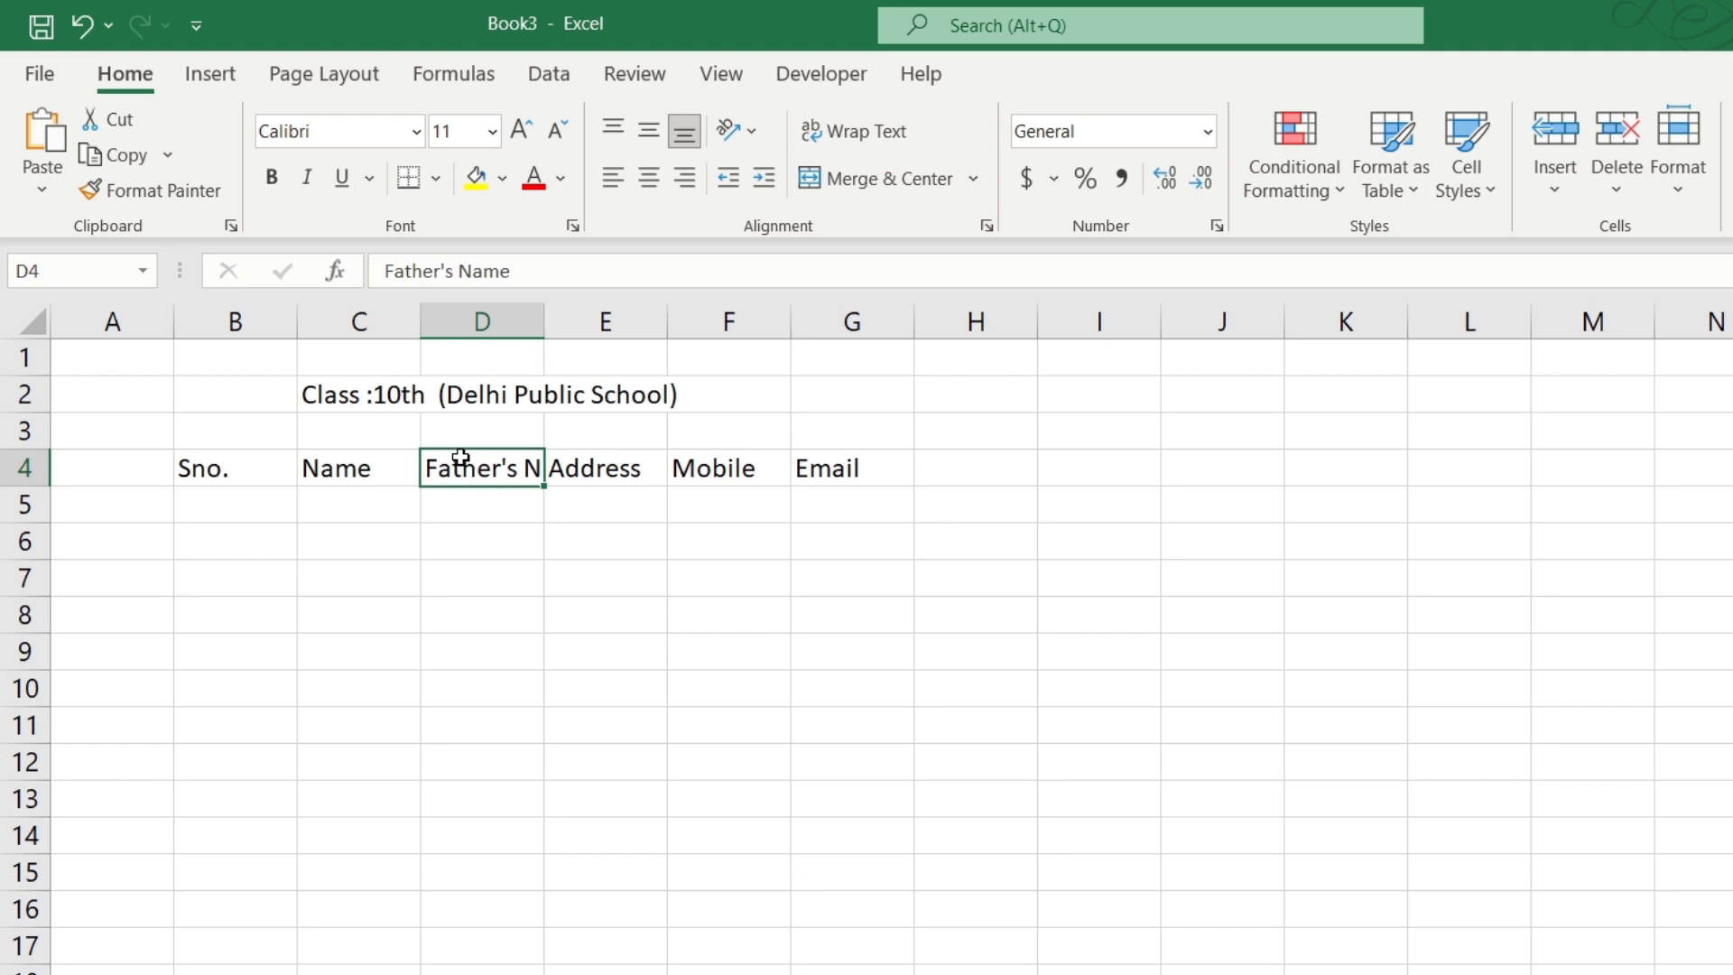
Step: Autofit column D and change the G4 header to 'Email Address'
{"action": "double_click", "coordinate": [544, 316]}
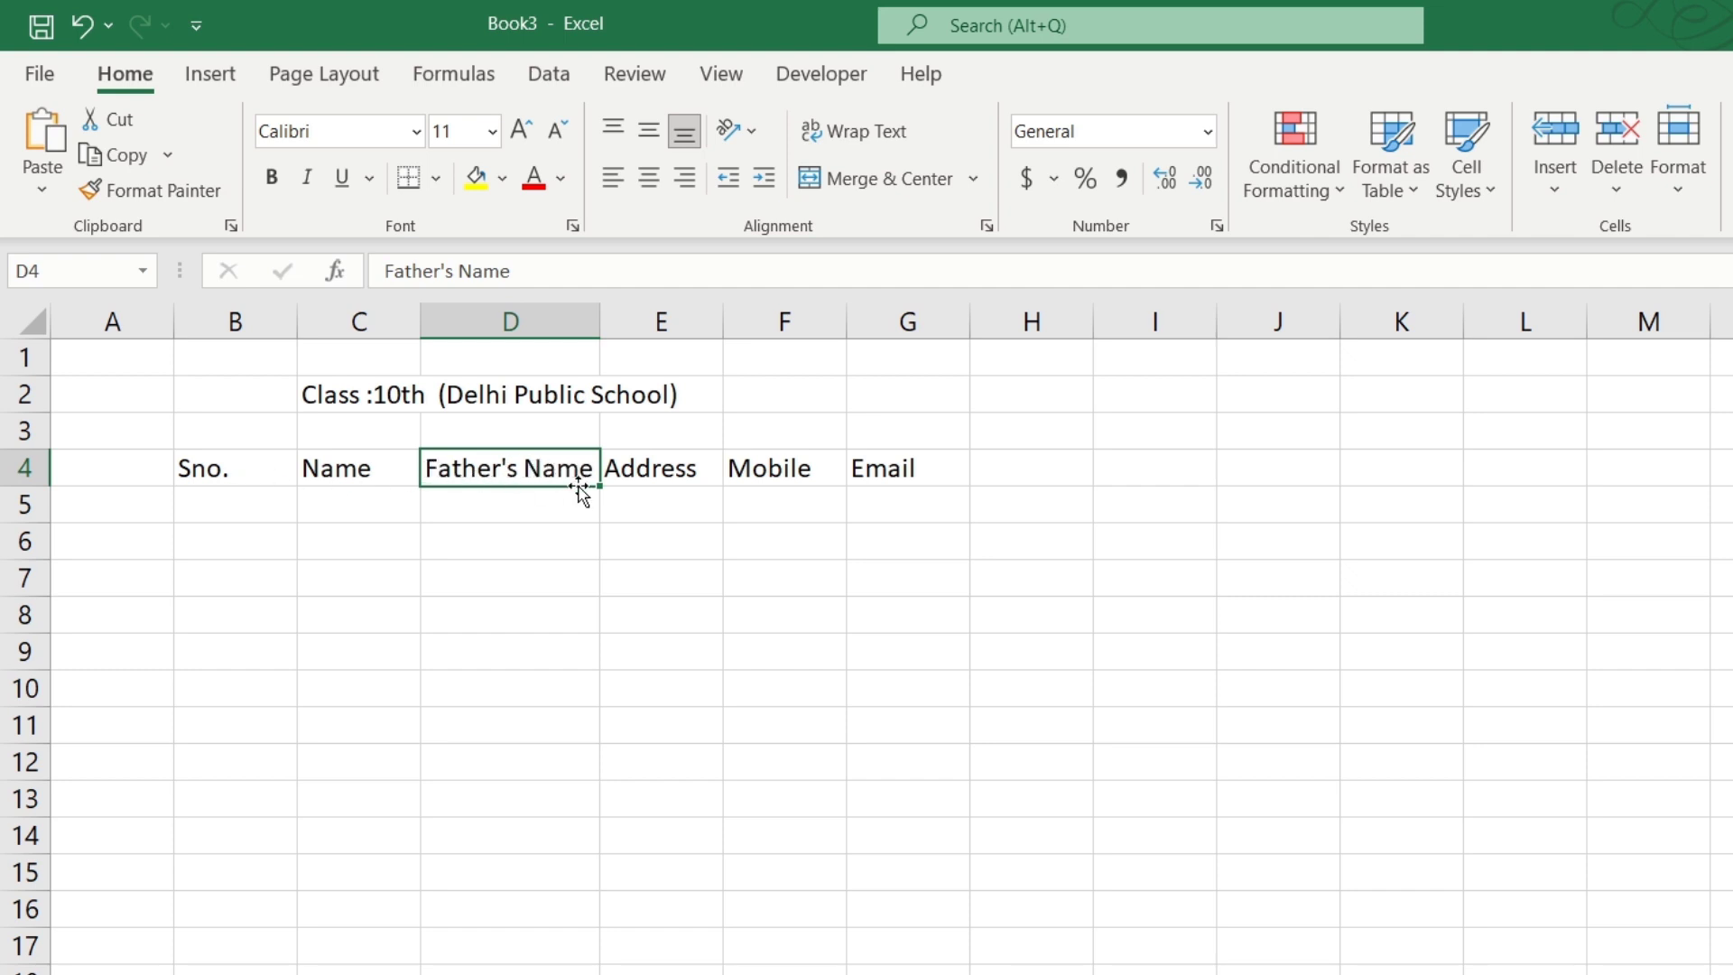
{"action": "left_click", "coordinate": [865, 465]}
{"action": "double_click", "coordinate": [922, 465]}
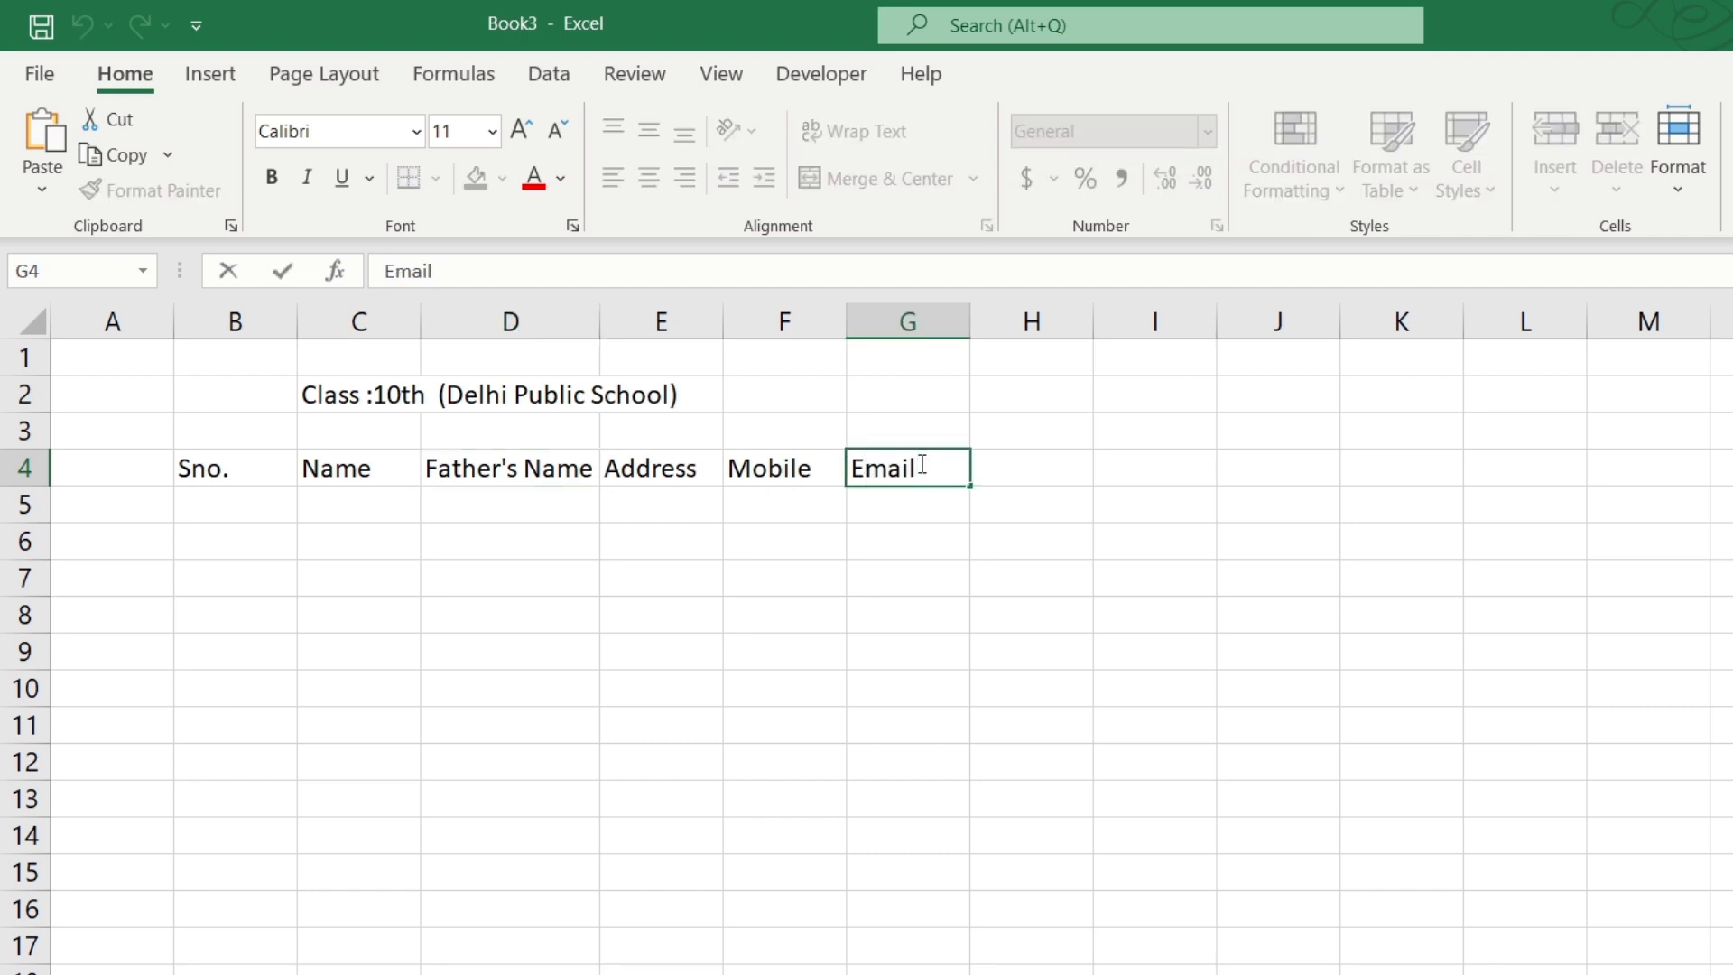
{"action": "type", "text": "Addre"}
{"action": "type", "text": "ss"}
{"action": "left_click", "coordinate": [1028, 577]}
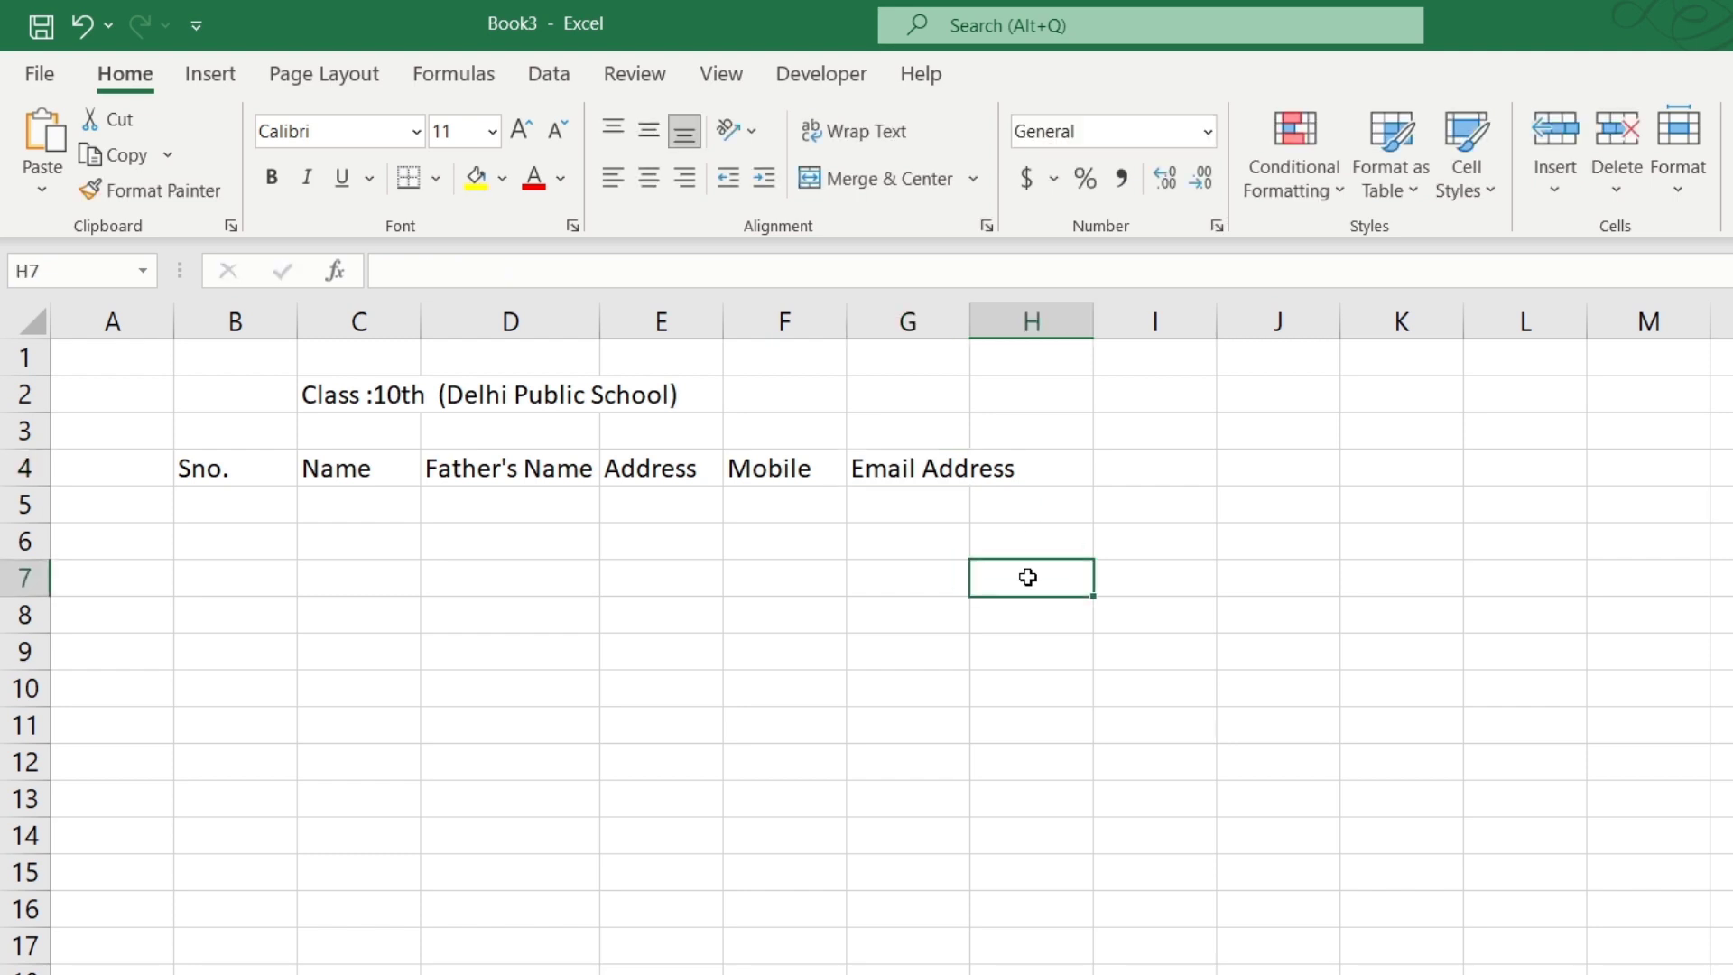
Step: Widen column G to 14.22 to fit 'Email Address'
{"action": "left_click", "coordinate": [938, 469]}
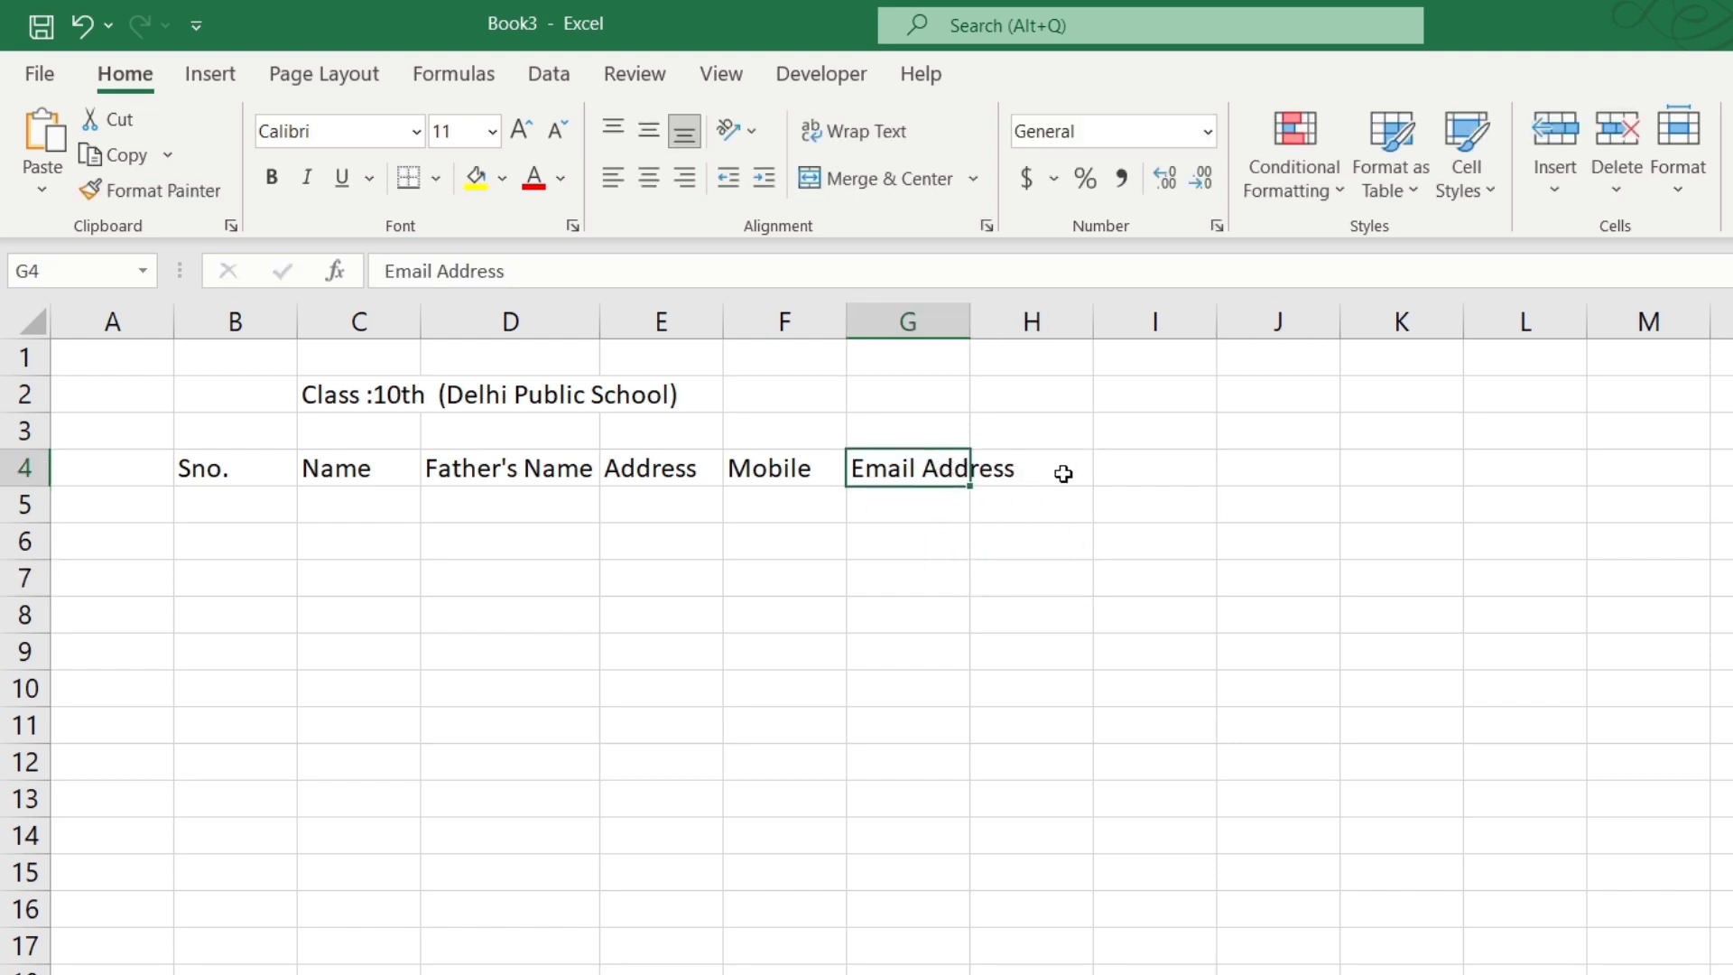
{"action": "left_click", "coordinate": [907, 523]}
{"action": "left_click", "coordinate": [885, 470]}
{"action": "left_click_drag", "start_coordinate": [968, 314], "coordinate": [1054, 334]}
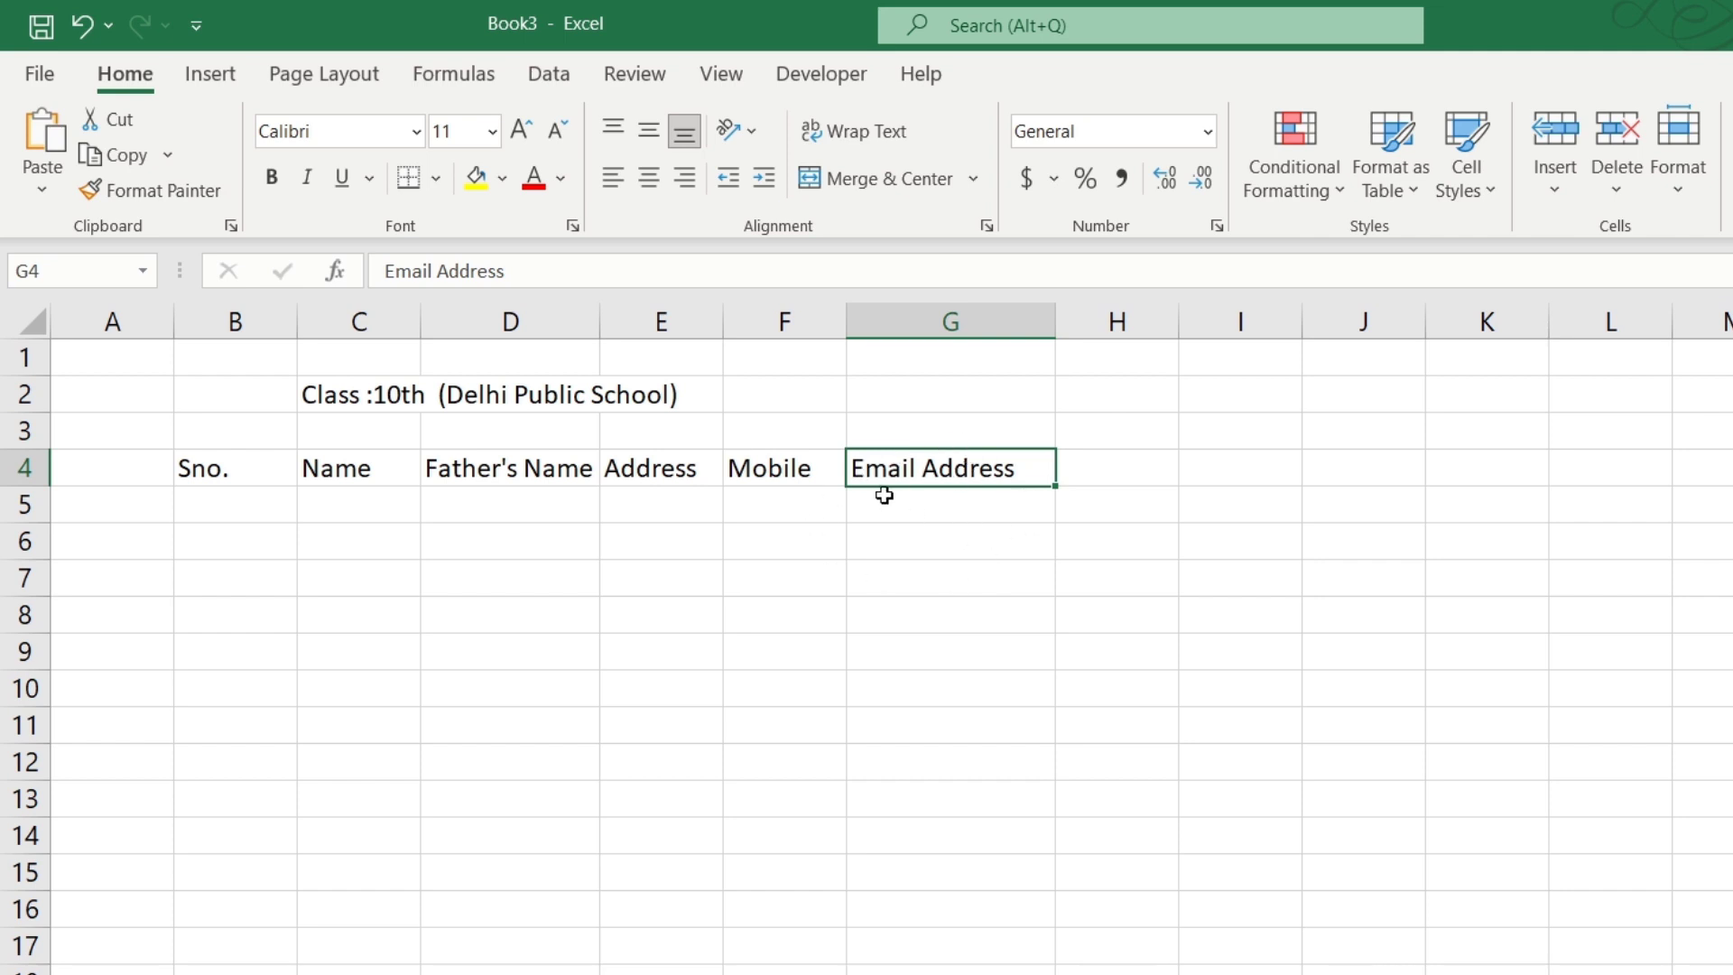
Step: Narrow column G, then turn Wrap Text on and back off for the Email Address header in G4
{"action": "left_click_drag", "start_coordinate": [1051, 325], "coordinate": [959, 328]}
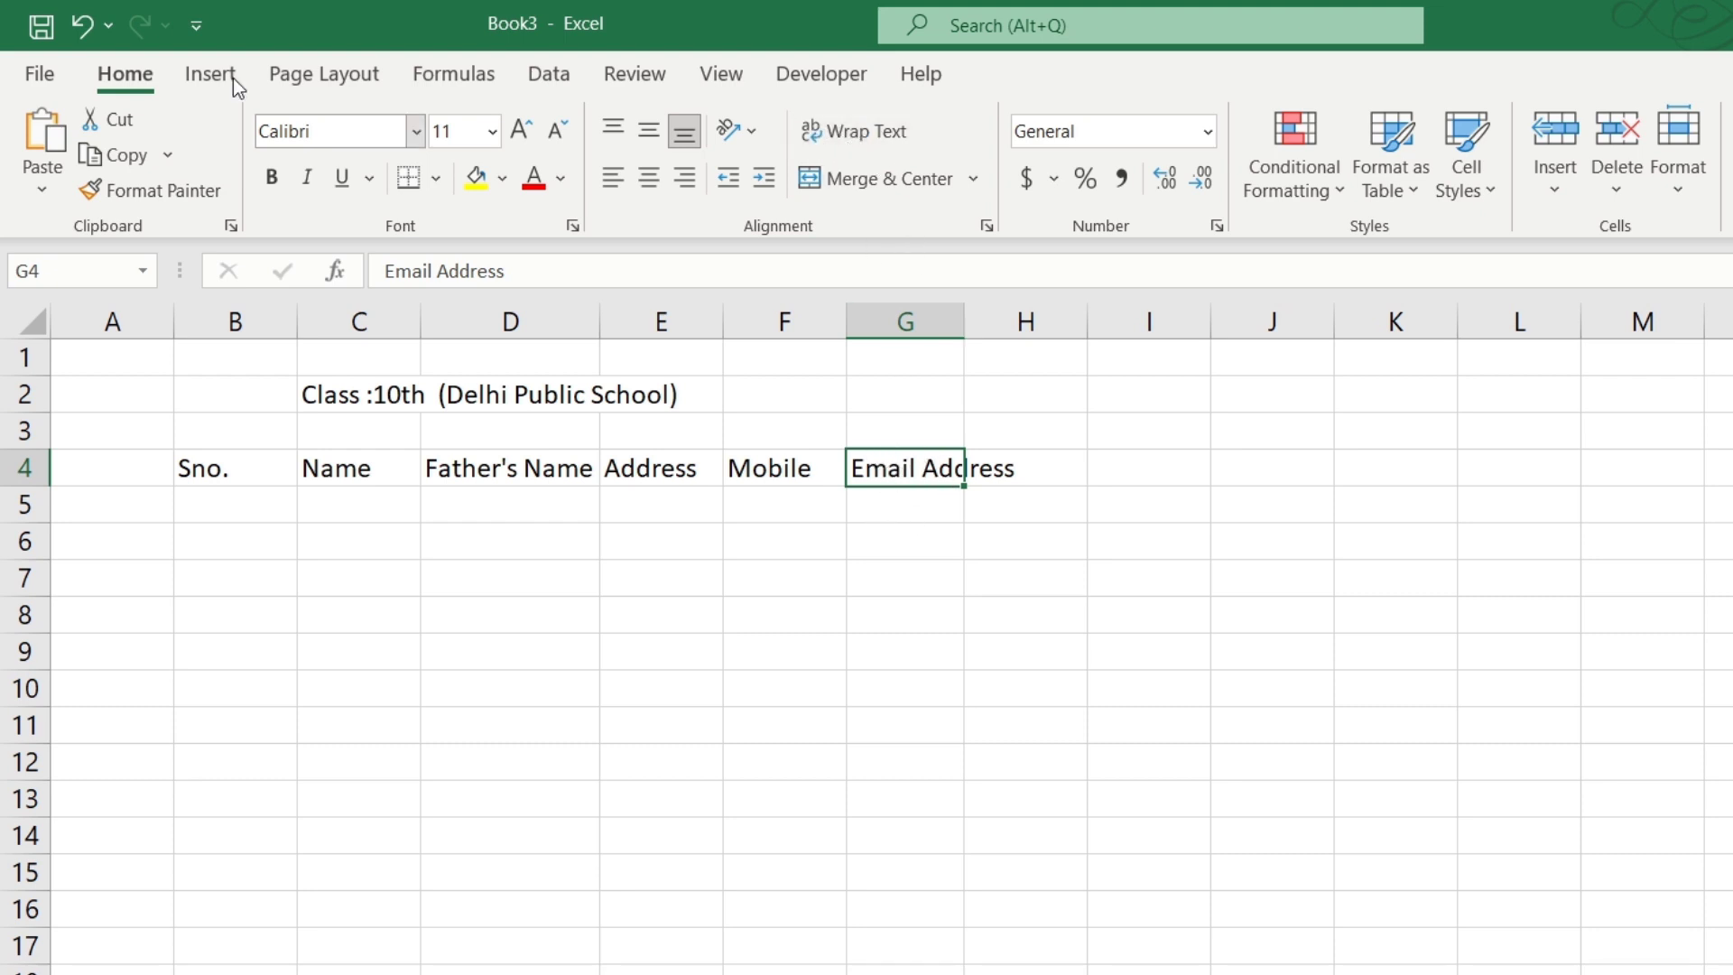
{"action": "left_click", "coordinate": [926, 630]}
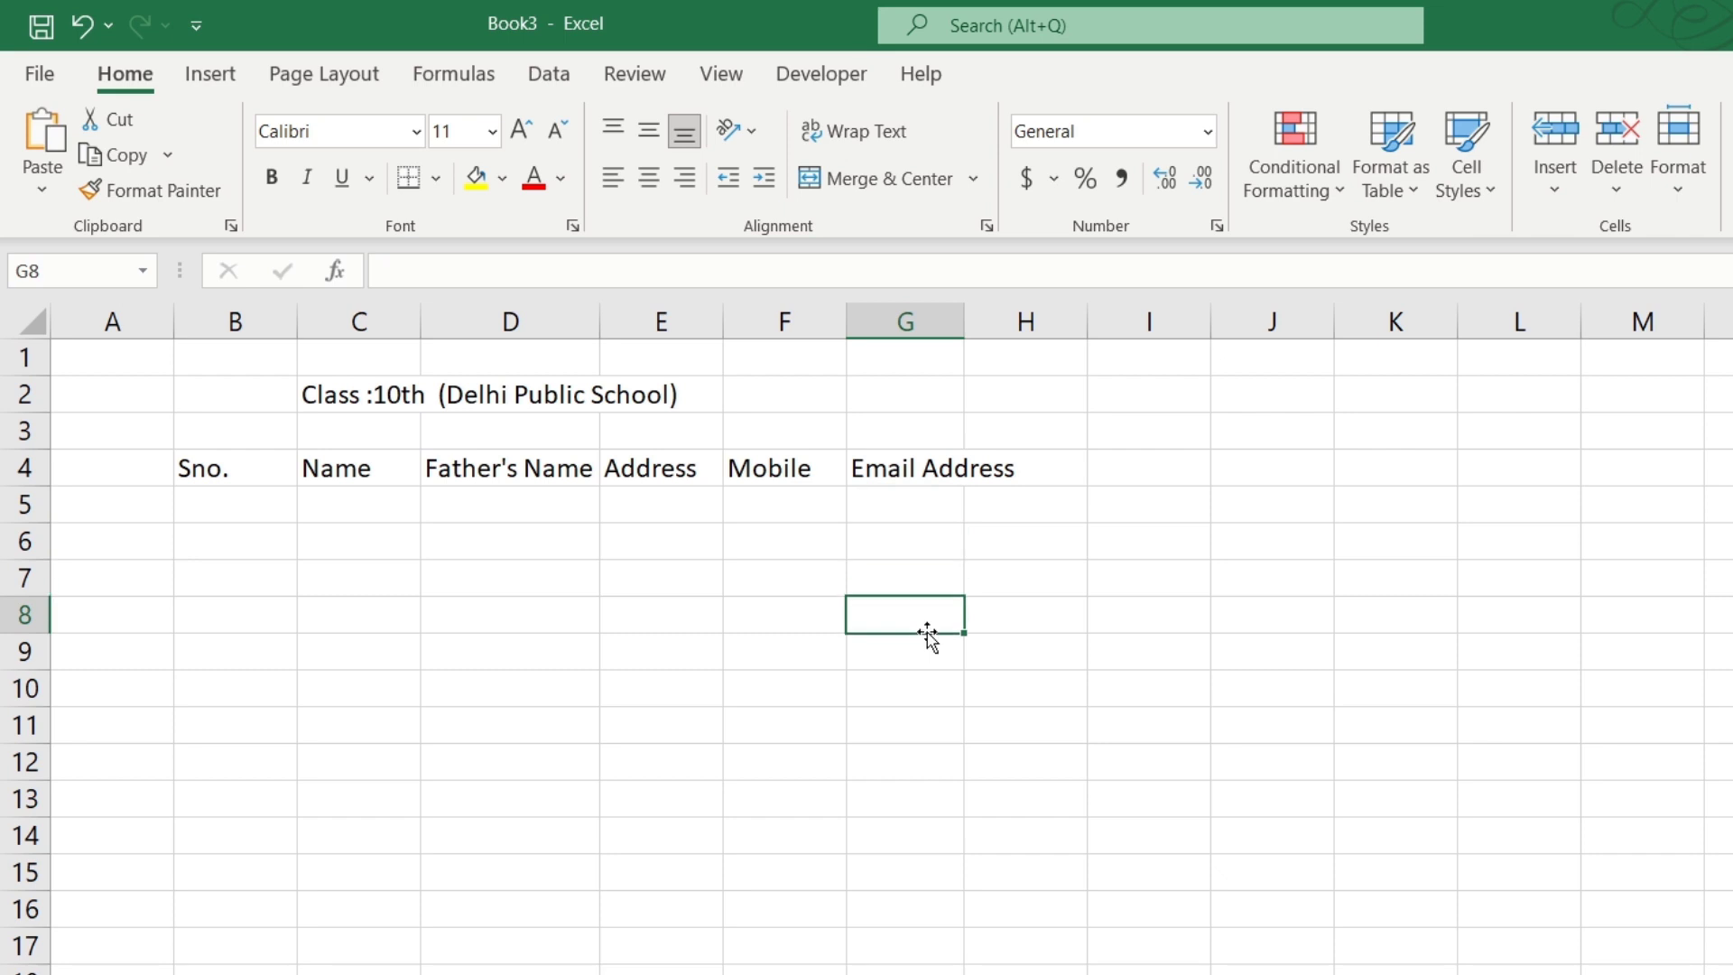
{"action": "left_click", "coordinate": [927, 462]}
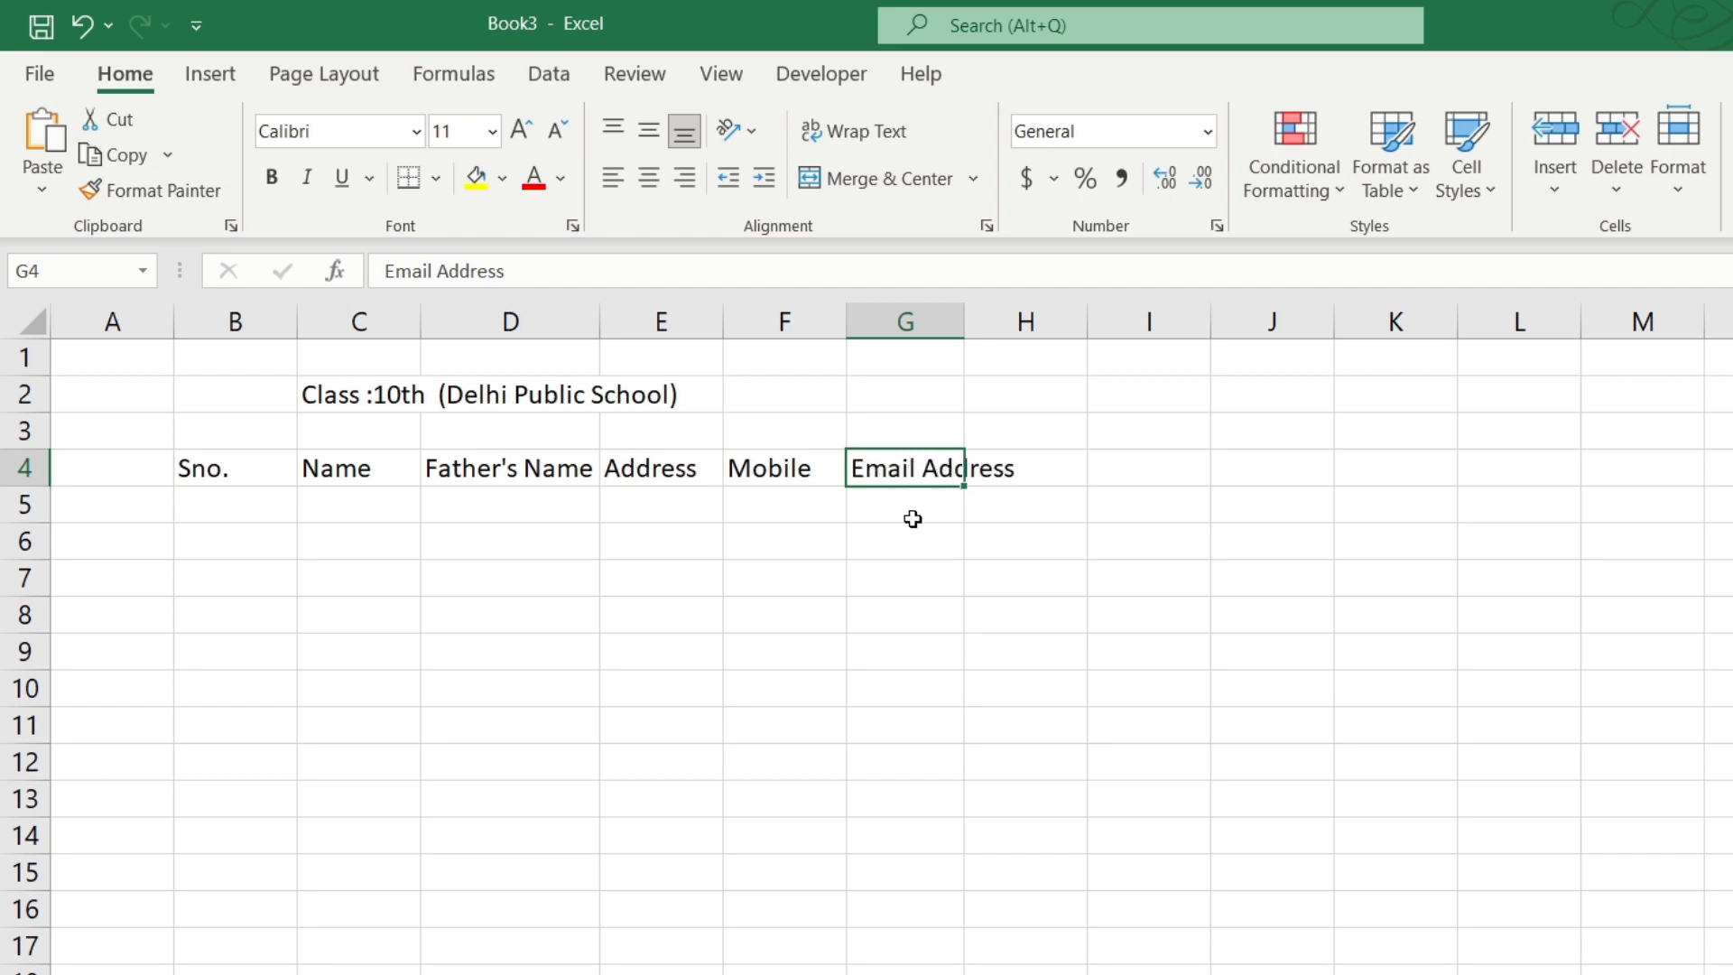
{"action": "left_click", "coordinate": [869, 138]}
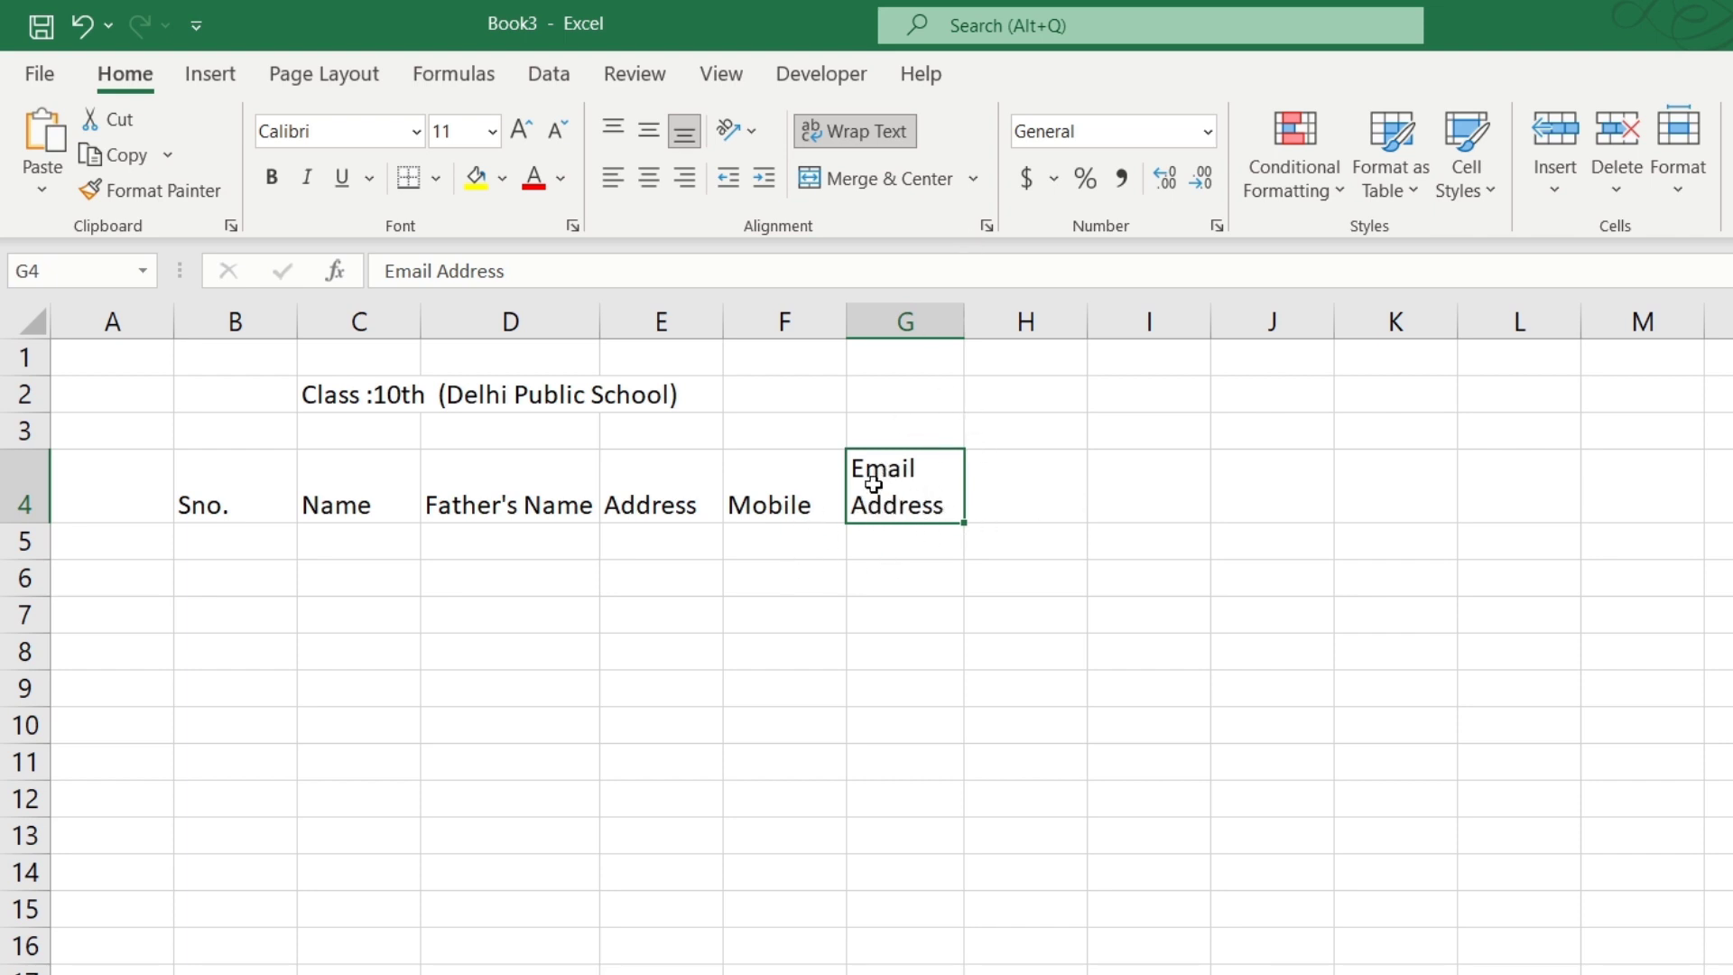
{"action": "left_click", "coordinate": [883, 137]}
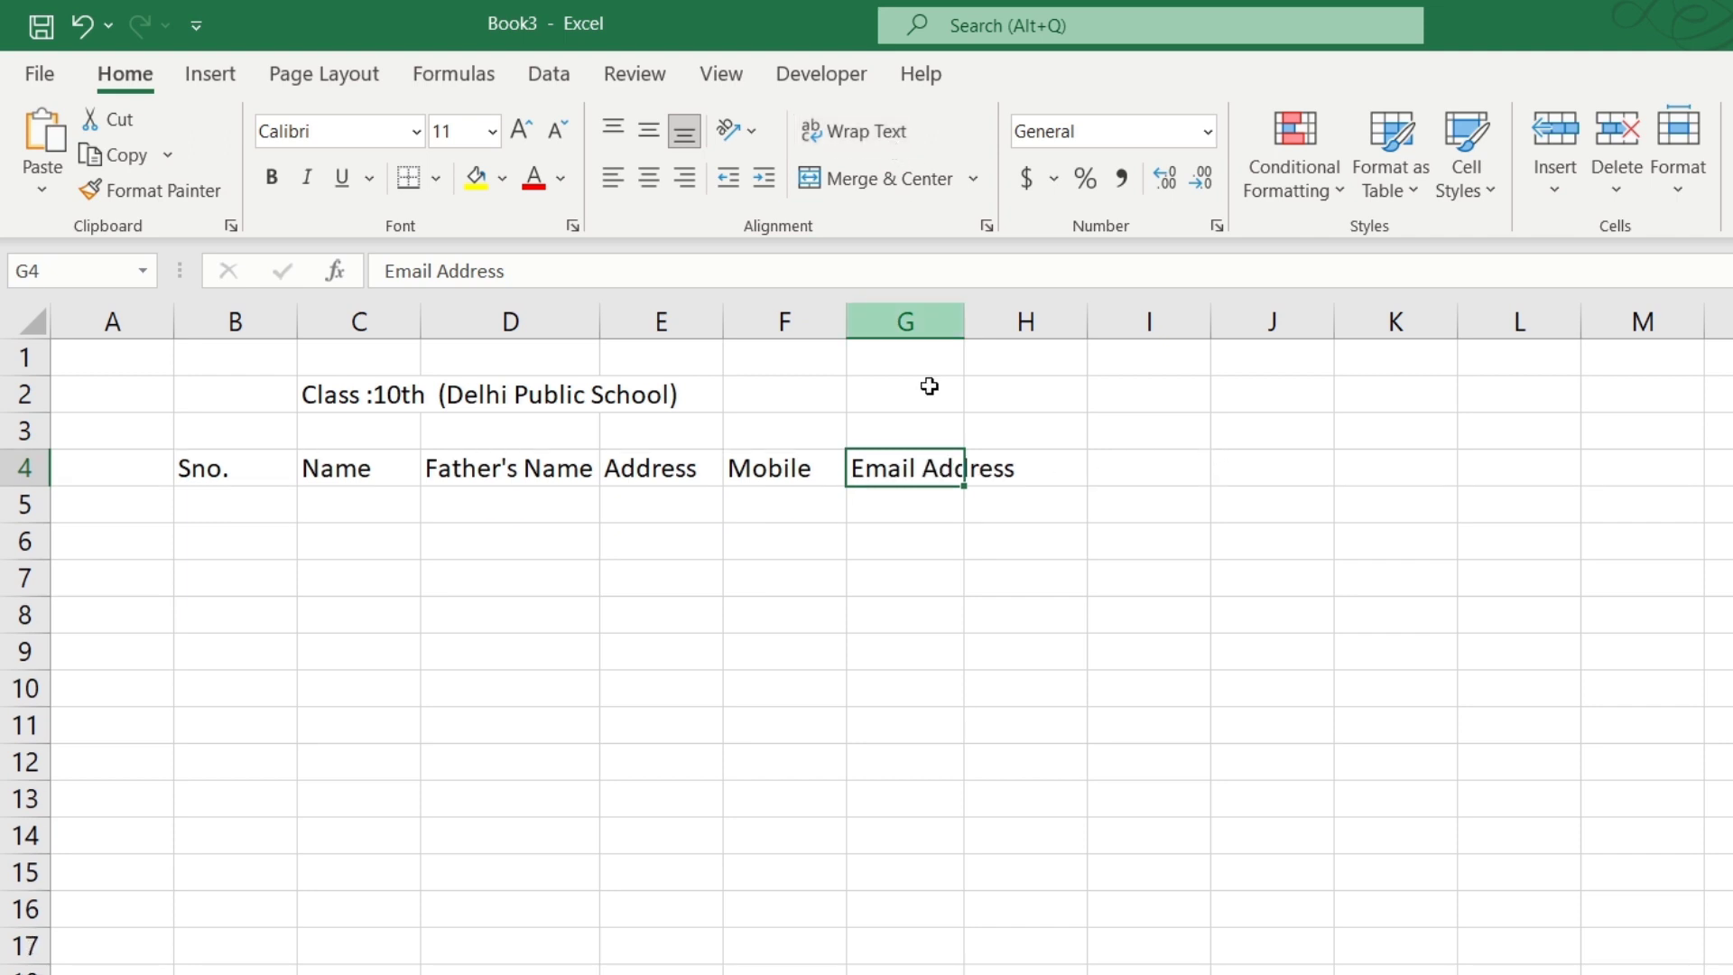
Step: Widen columns G, E, D, C and F to fit Email Address, Address, Father's Name, Name and Mobile
{"action": "left_click_drag", "start_coordinate": [960, 313], "coordinate": [1072, 326]}
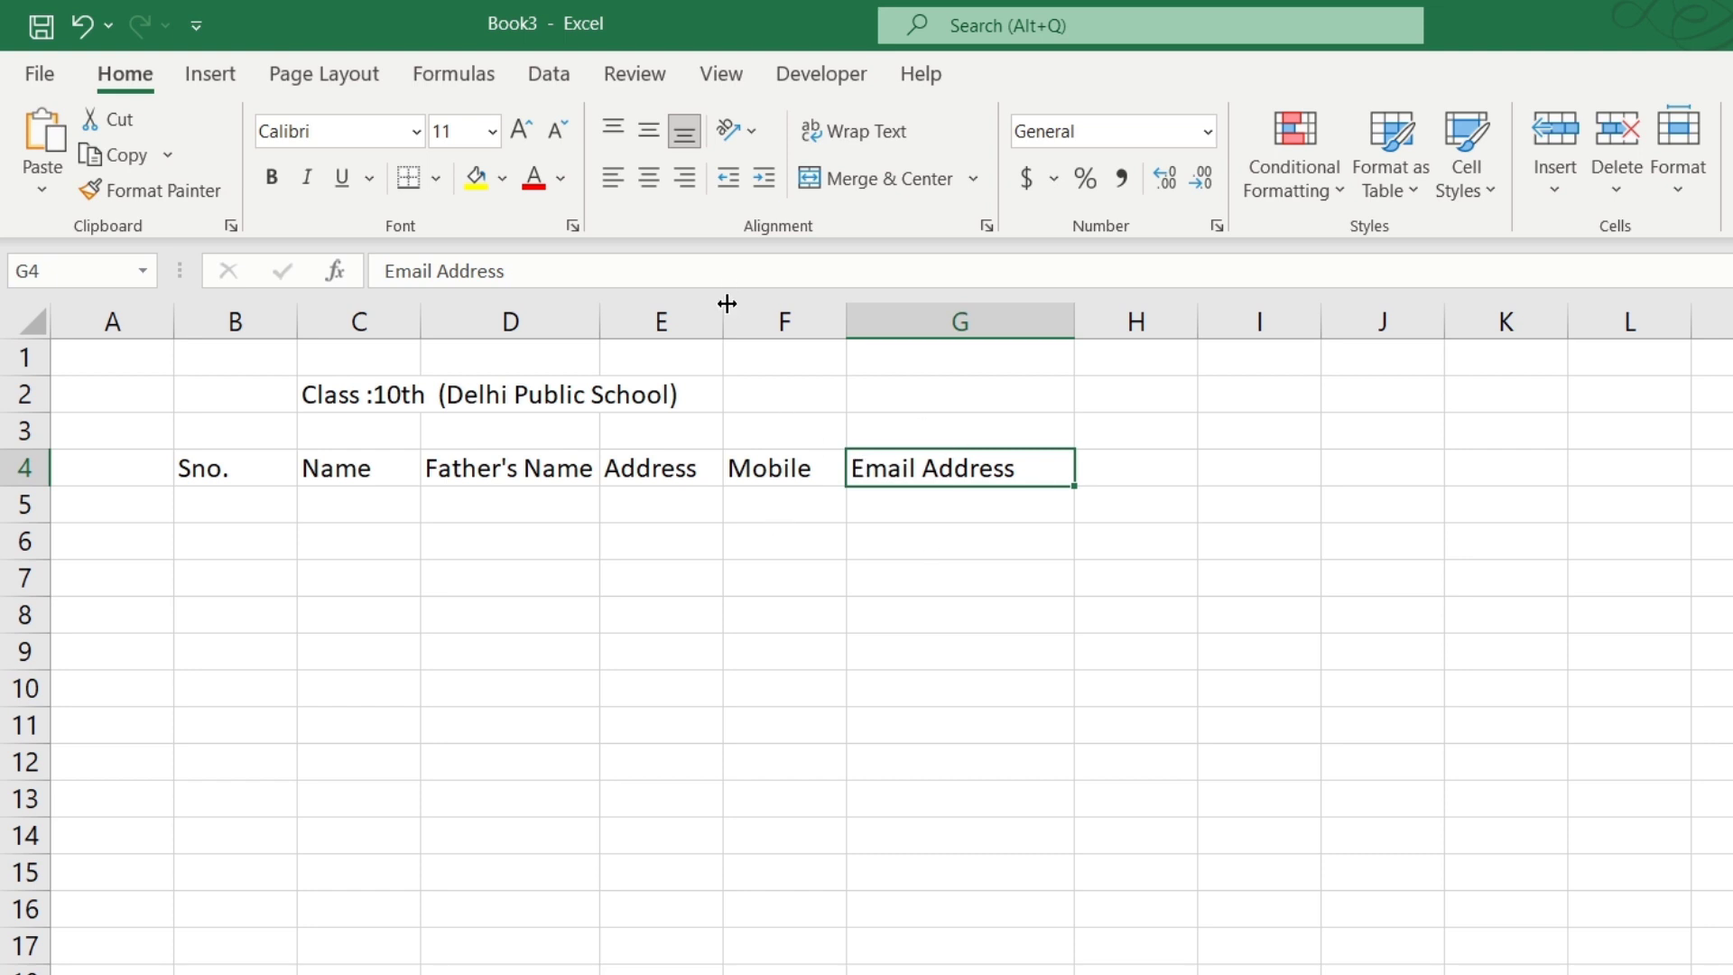
{"action": "left_click_drag", "start_coordinate": [721, 314], "coordinate": [785, 314]}
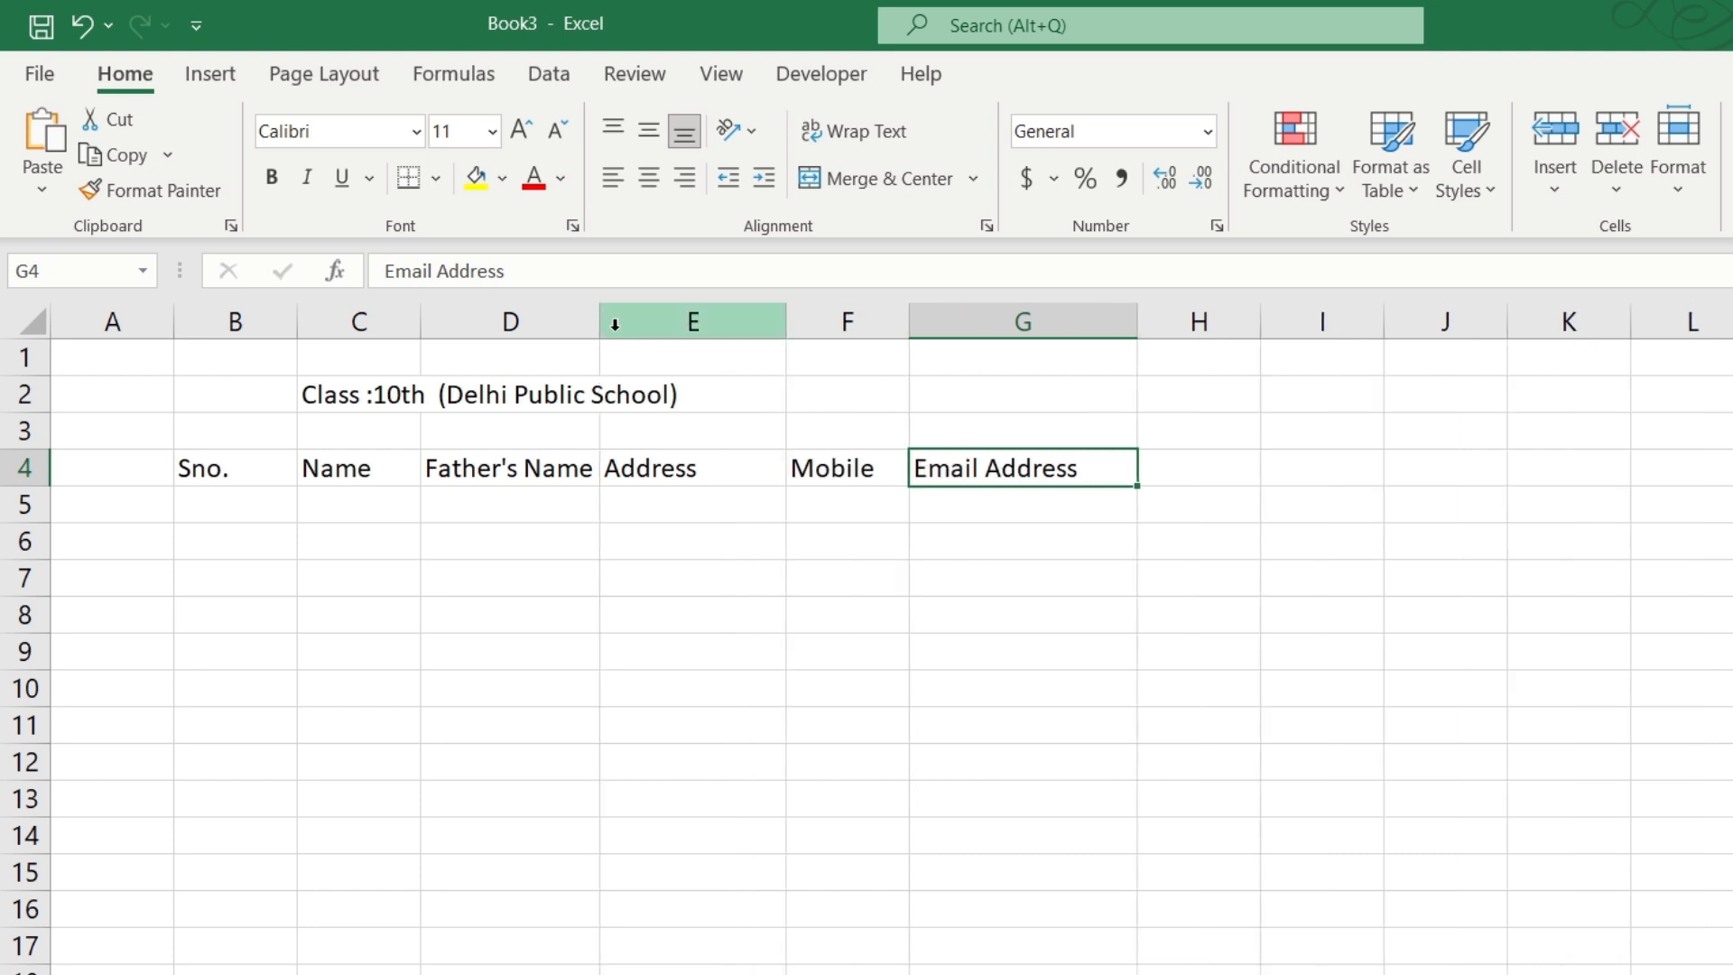
{"action": "left_click_drag", "start_coordinate": [598, 315], "coordinate": [664, 312]}
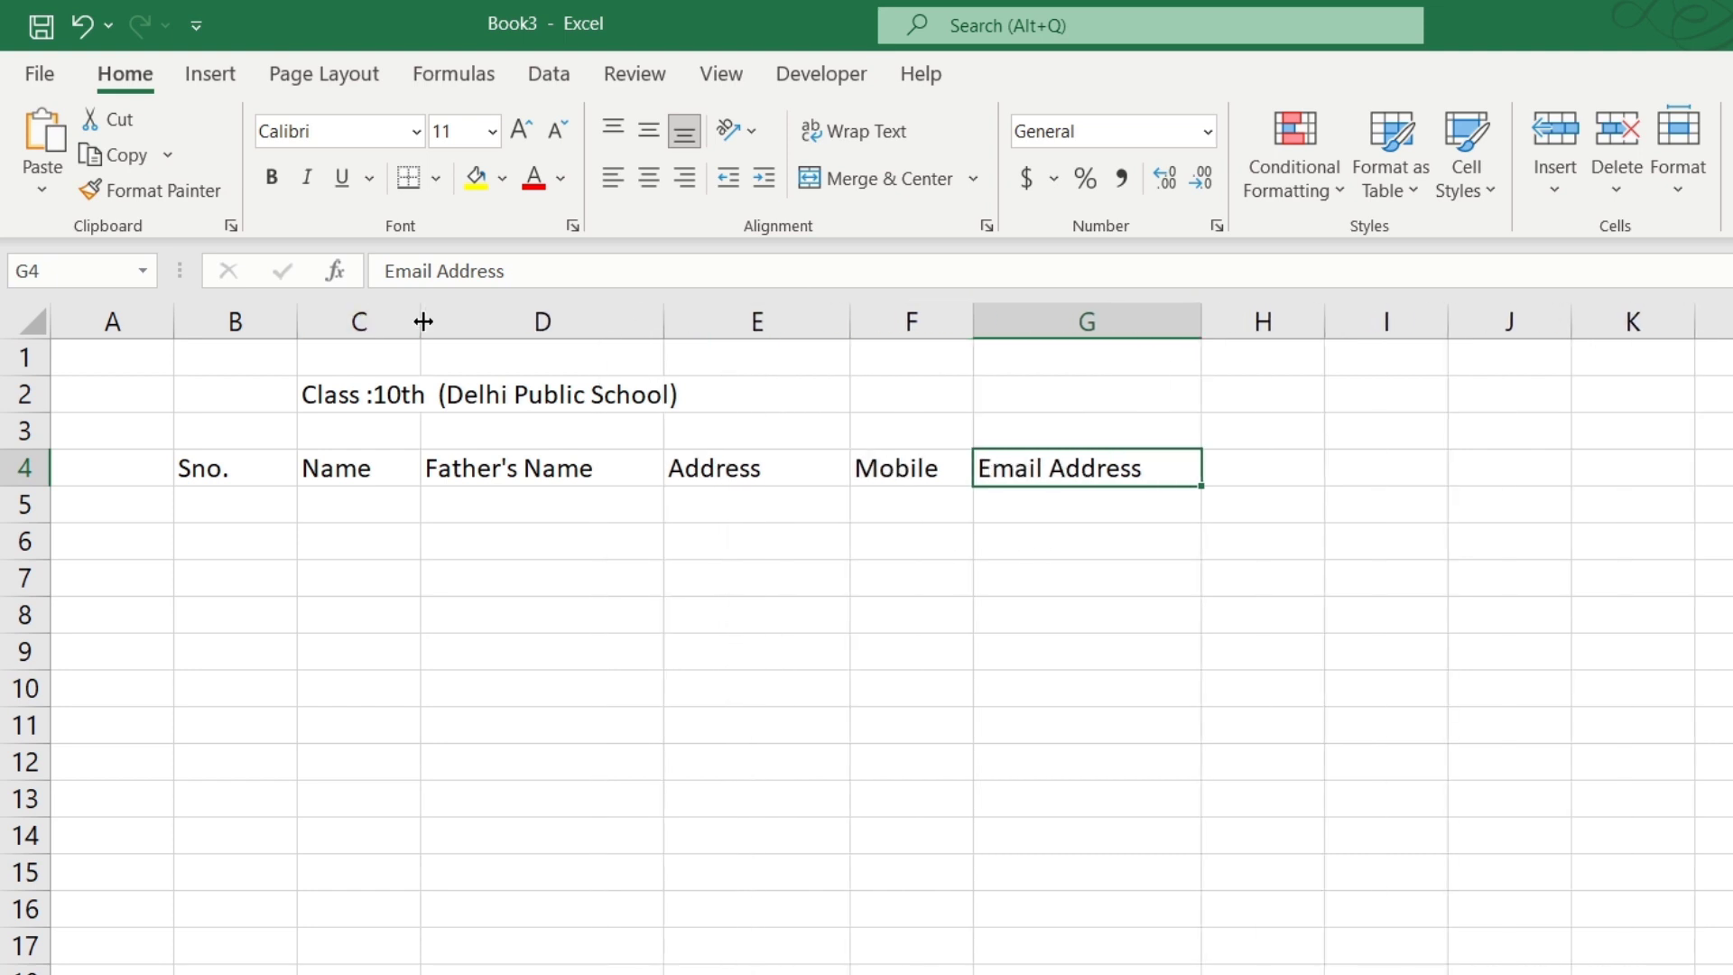
{"action": "left_click_drag", "start_coordinate": [426, 321], "coordinate": [461, 322]}
{"action": "left_click", "coordinate": [839, 567]}
{"action": "left_click_drag", "start_coordinate": [1005, 322], "coordinate": [1092, 320]}
Step: Select the header row and the empty data area to check the widened layout
{"action": "left_click_drag", "start_coordinate": [261, 472], "coordinate": [1285, 484]}
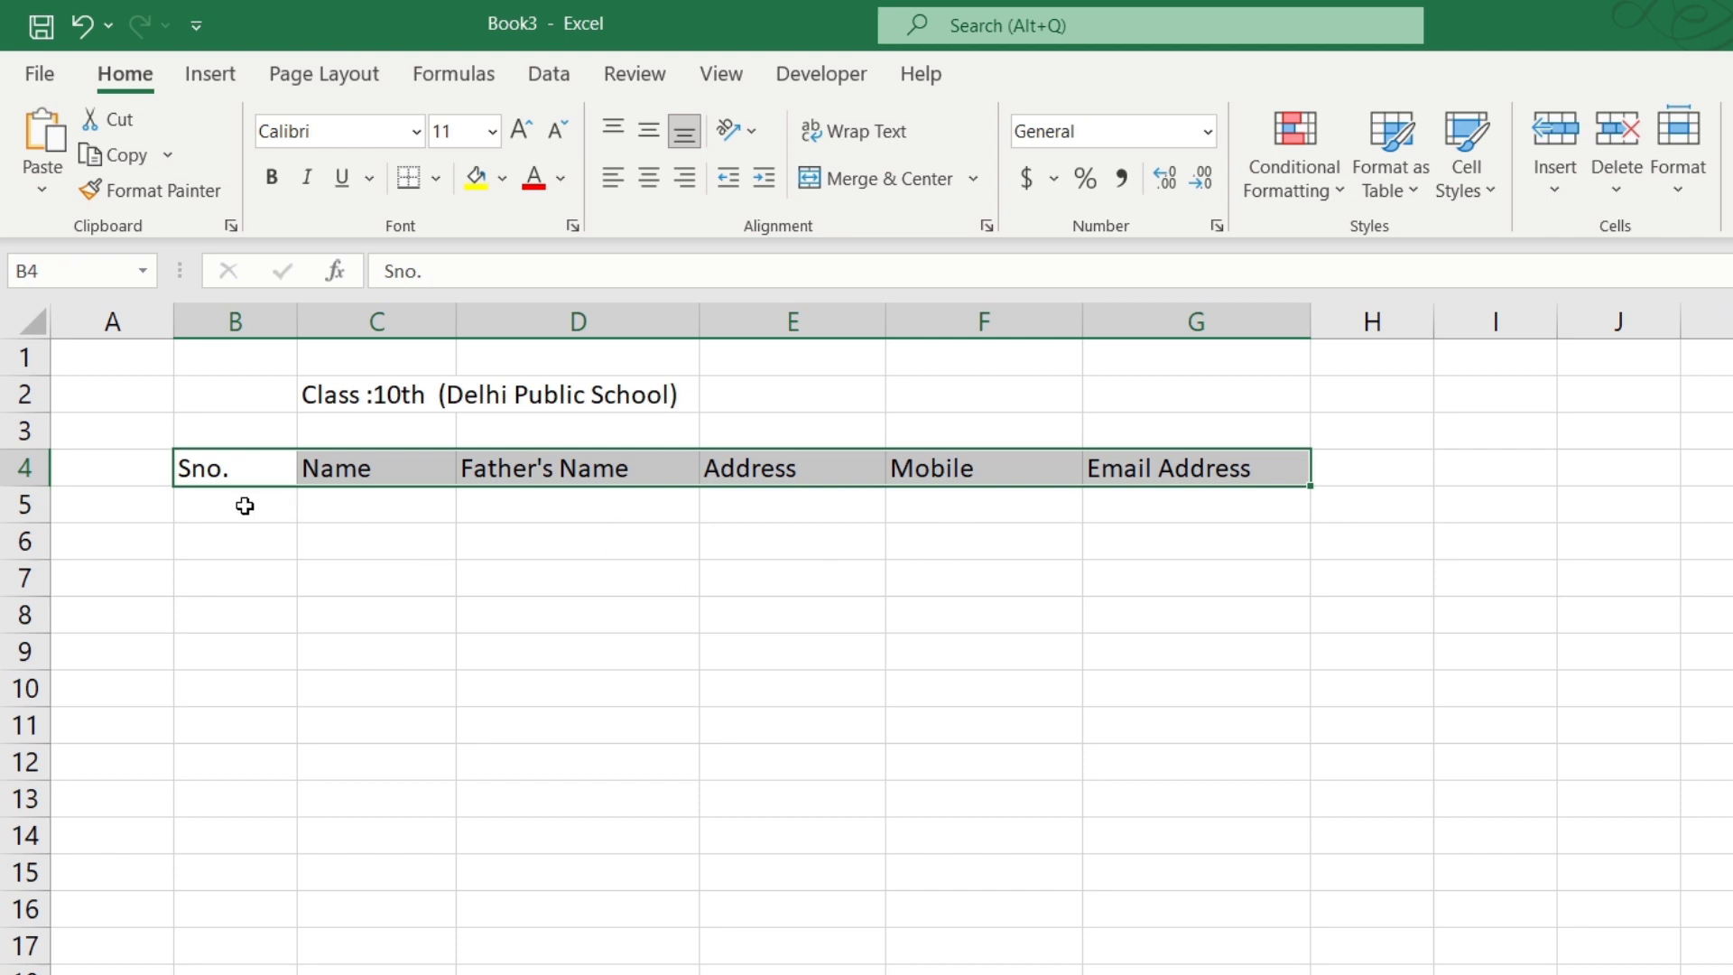
{"action": "left_click", "coordinate": [638, 545]}
{"action": "left_click_drag", "start_coordinate": [367, 515], "coordinate": [1165, 798]}
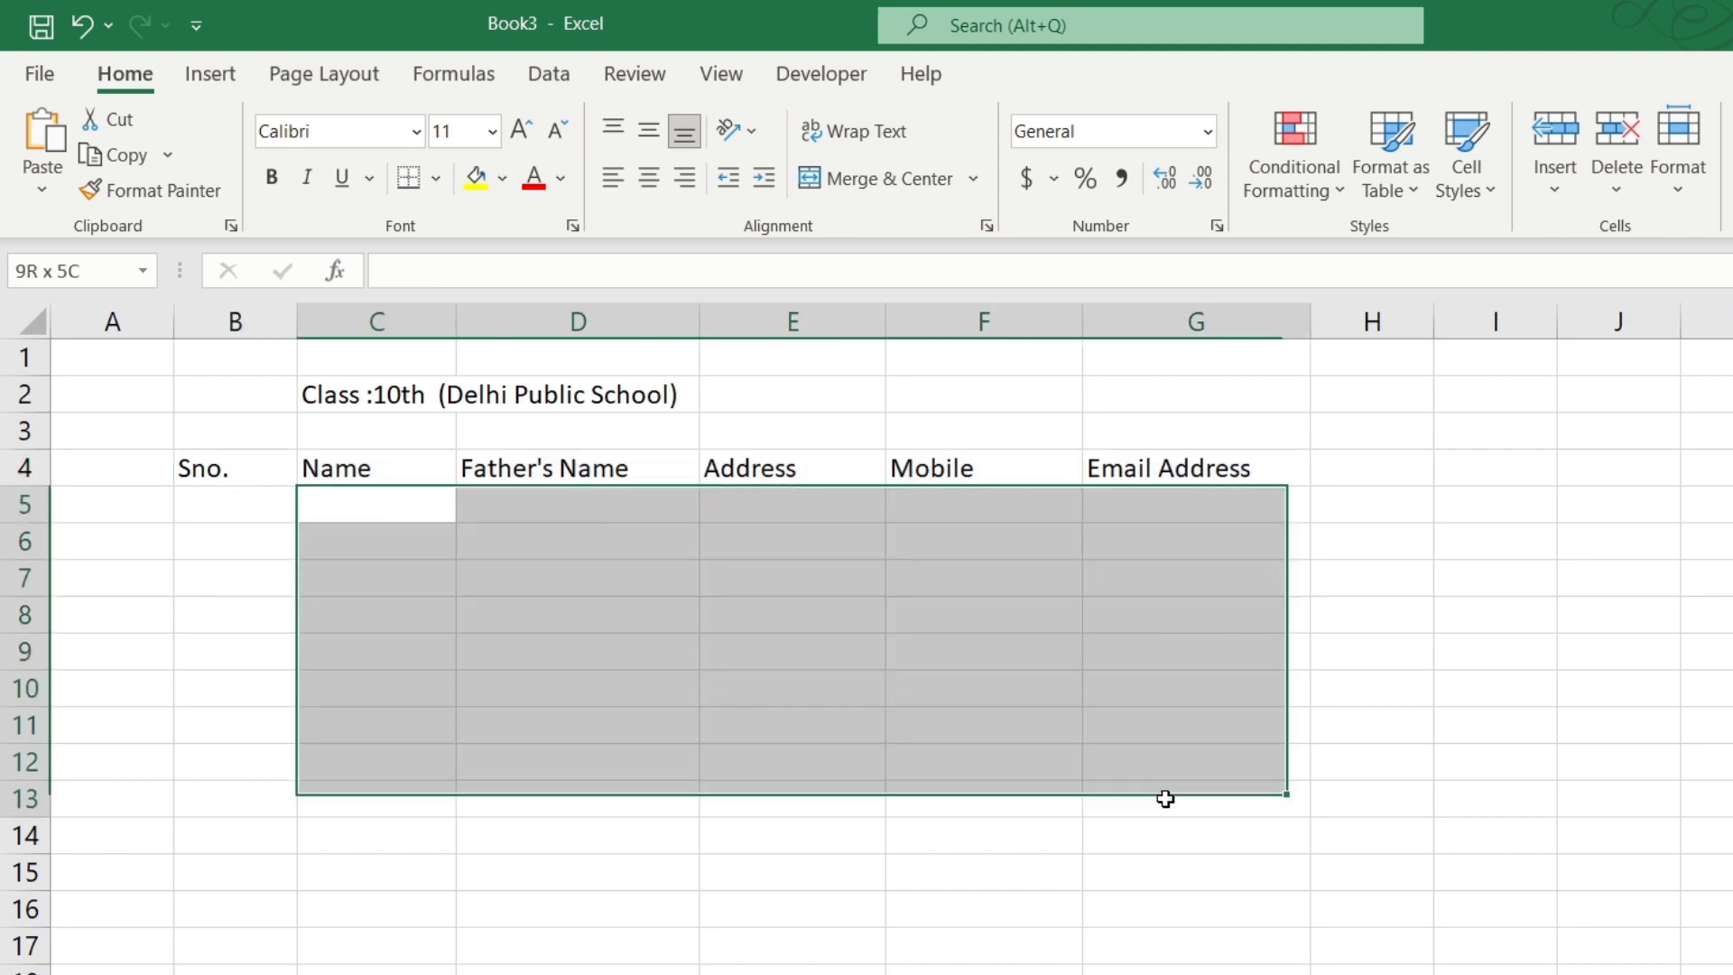
{"action": "left_click", "coordinate": [545, 539]}
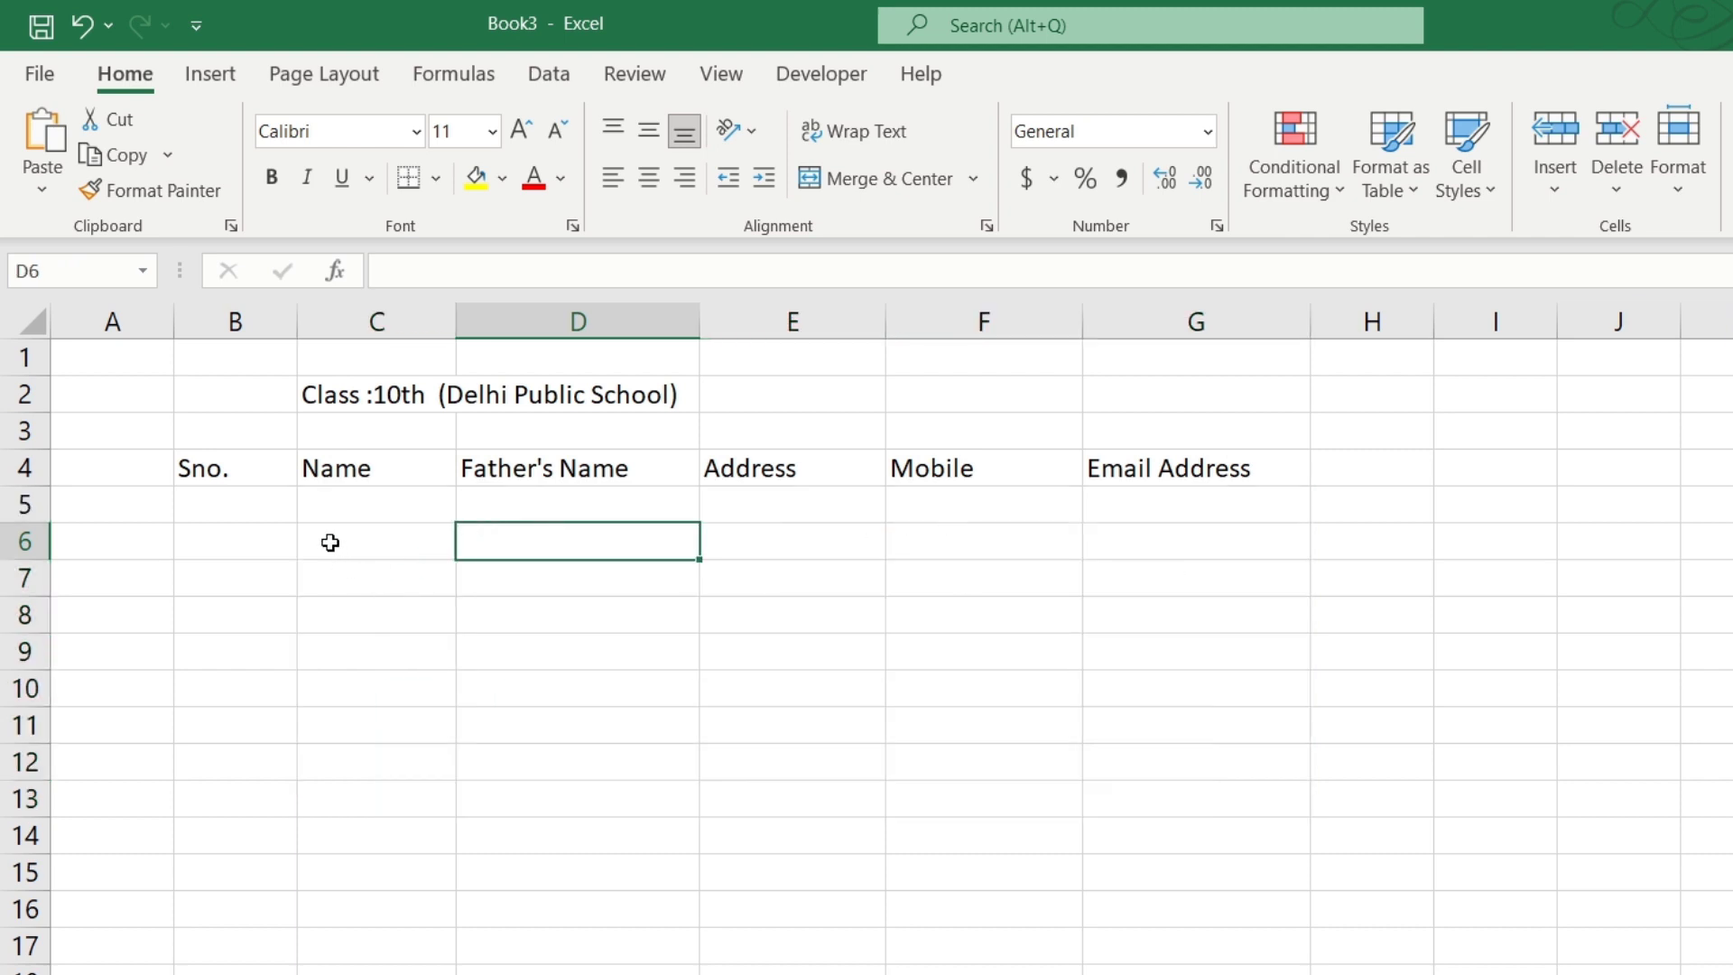
{"action": "left_click", "coordinate": [225, 511]}
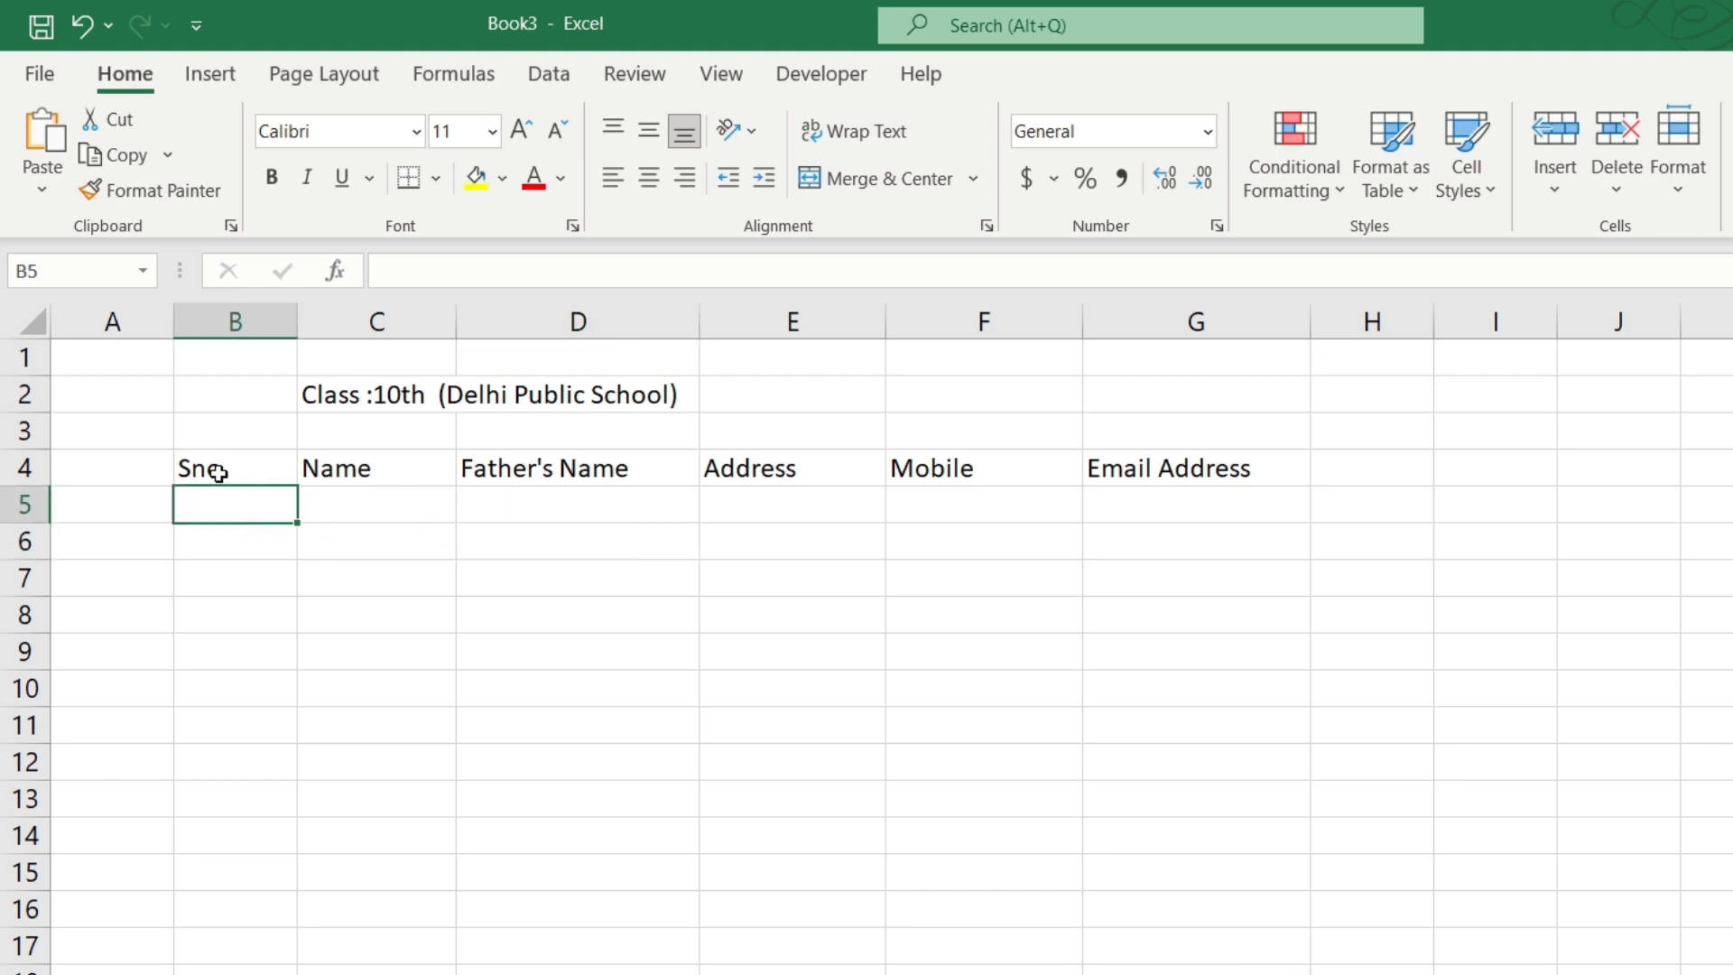
Step: Enter serial numbers 1 and 2 in cells B5 and B6
{"action": "left_click_drag", "start_coordinate": [216, 469], "coordinate": [235, 939]}
{"action": "left_click", "coordinate": [233, 577]}
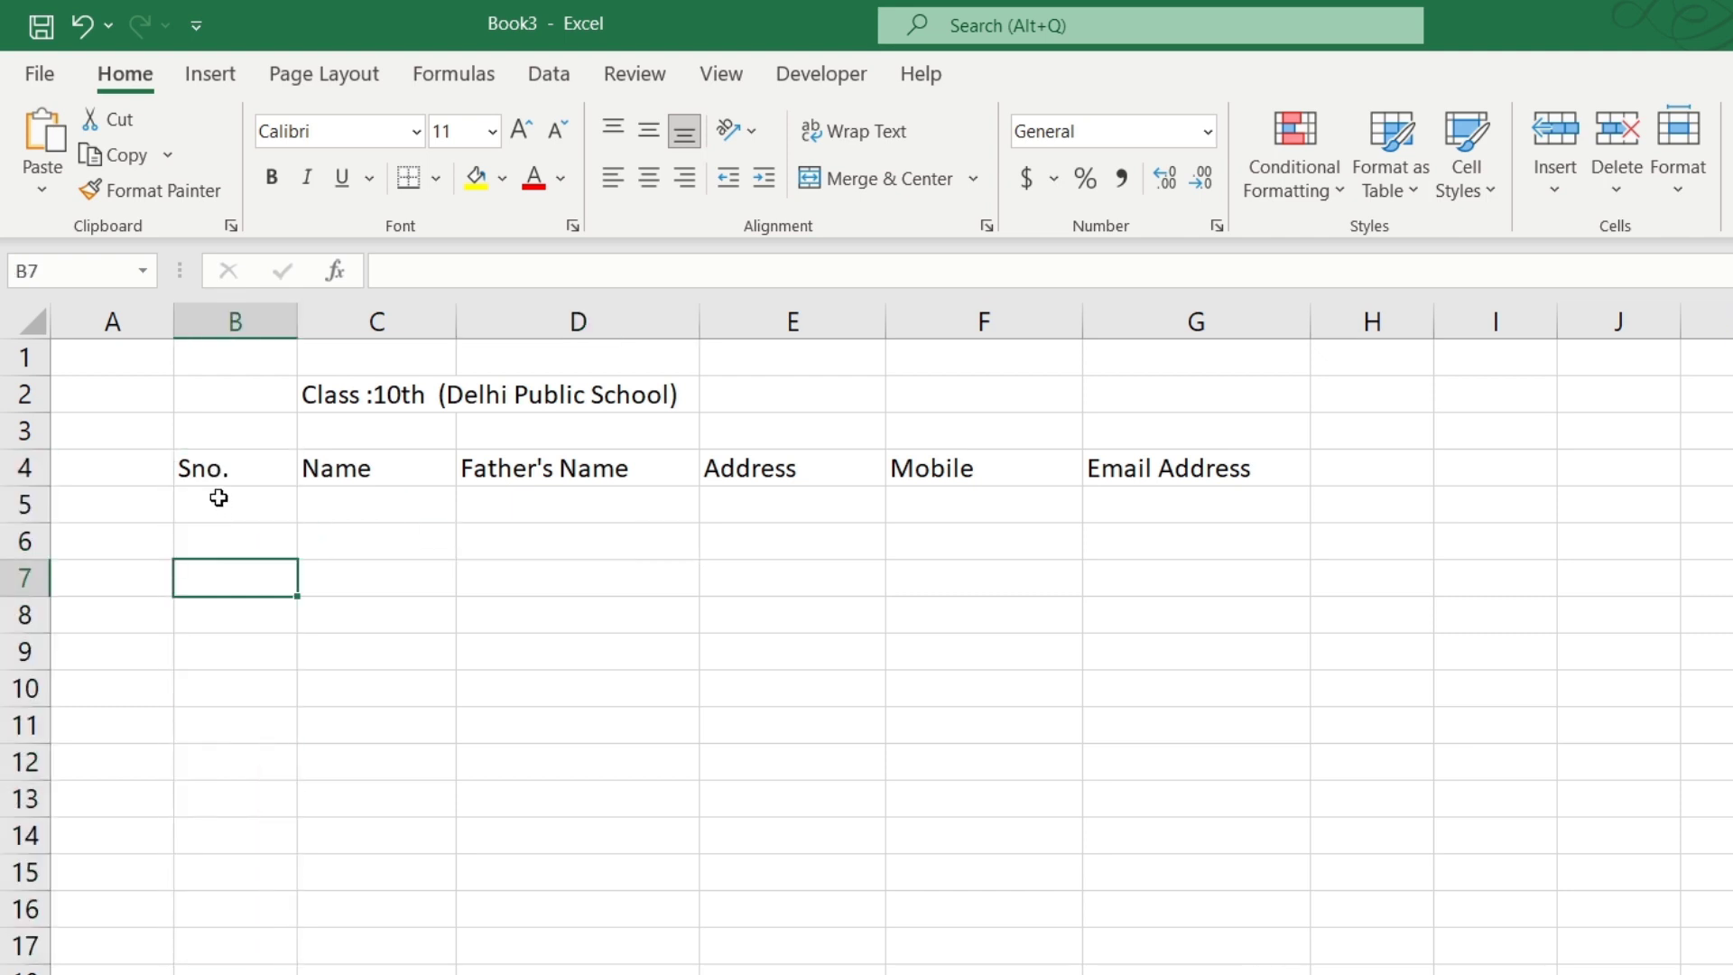
{"action": "left_click", "coordinate": [218, 497]}
{"action": "type", "text": "1"}
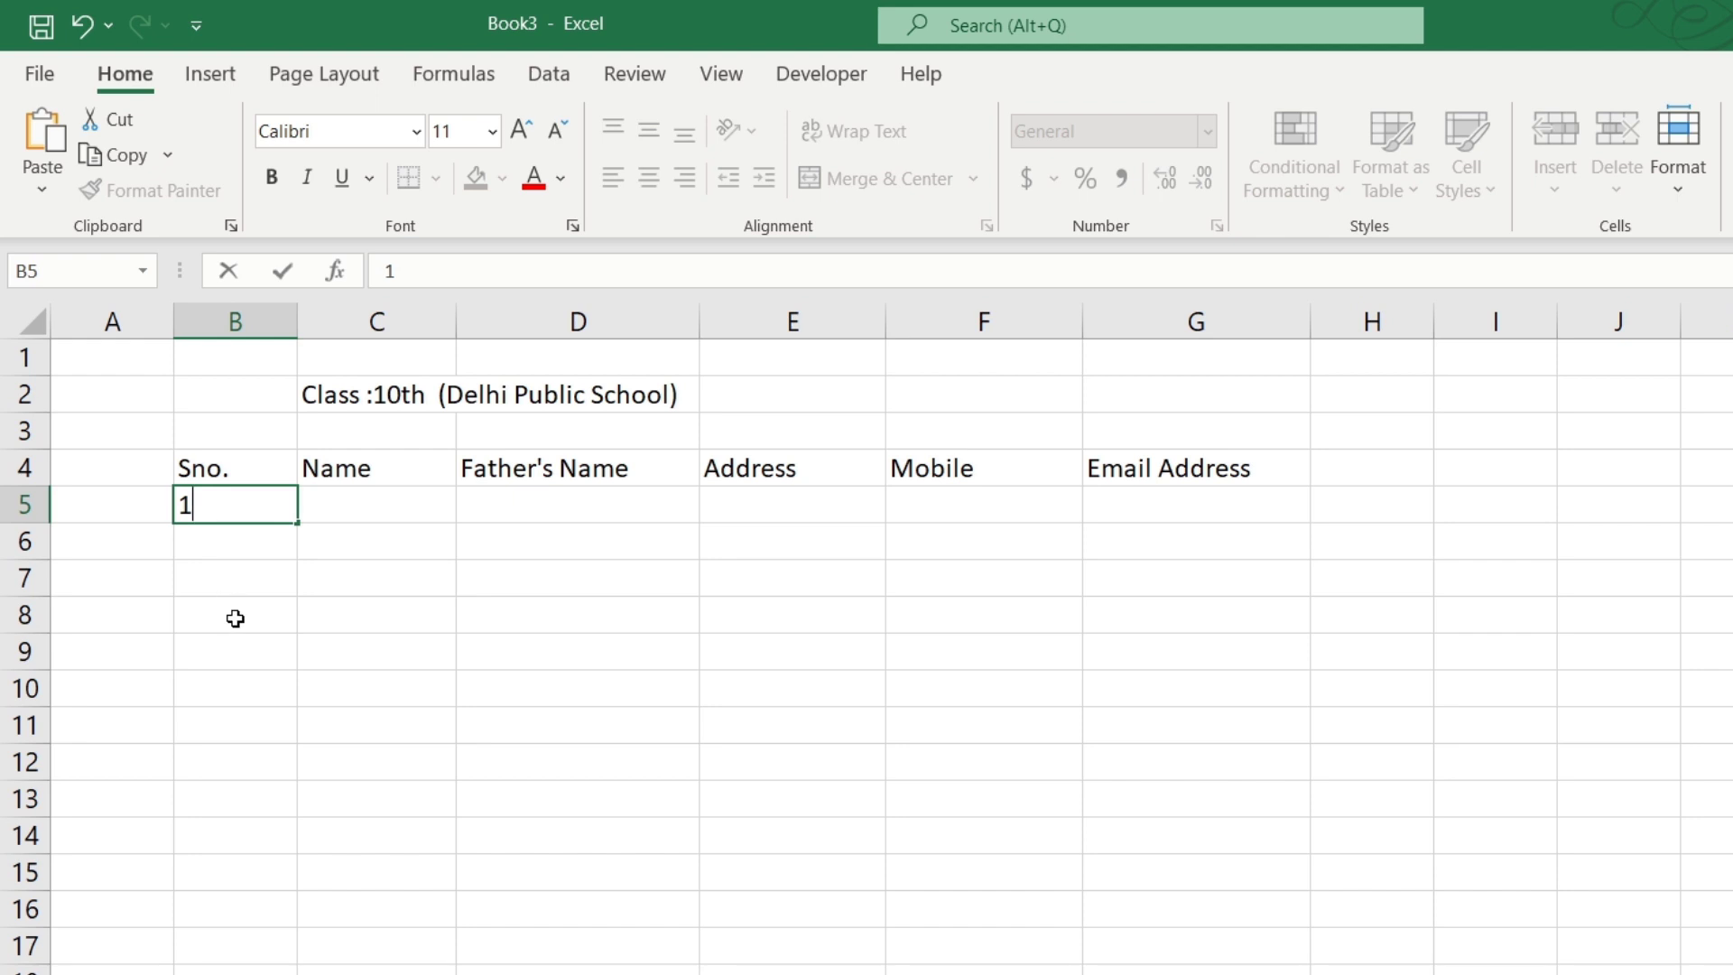
{"action": "key", "text": "Return"}
{"action": "type", "text": "2"}
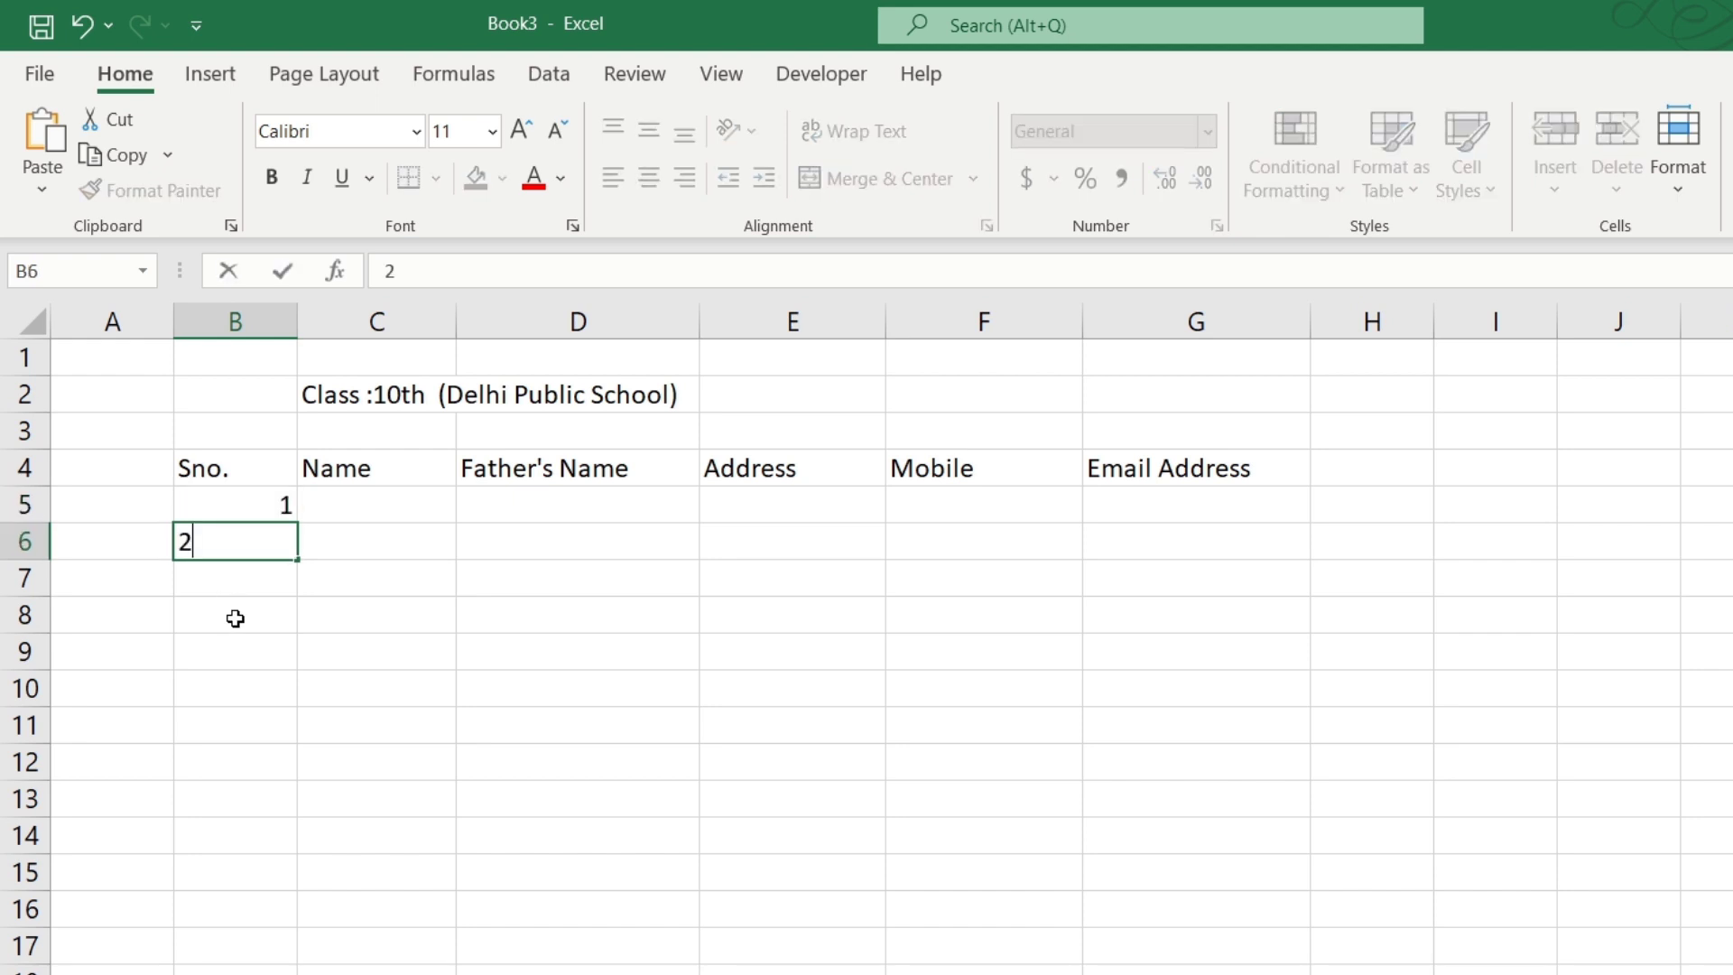
{"action": "left_click", "coordinate": [263, 675]}
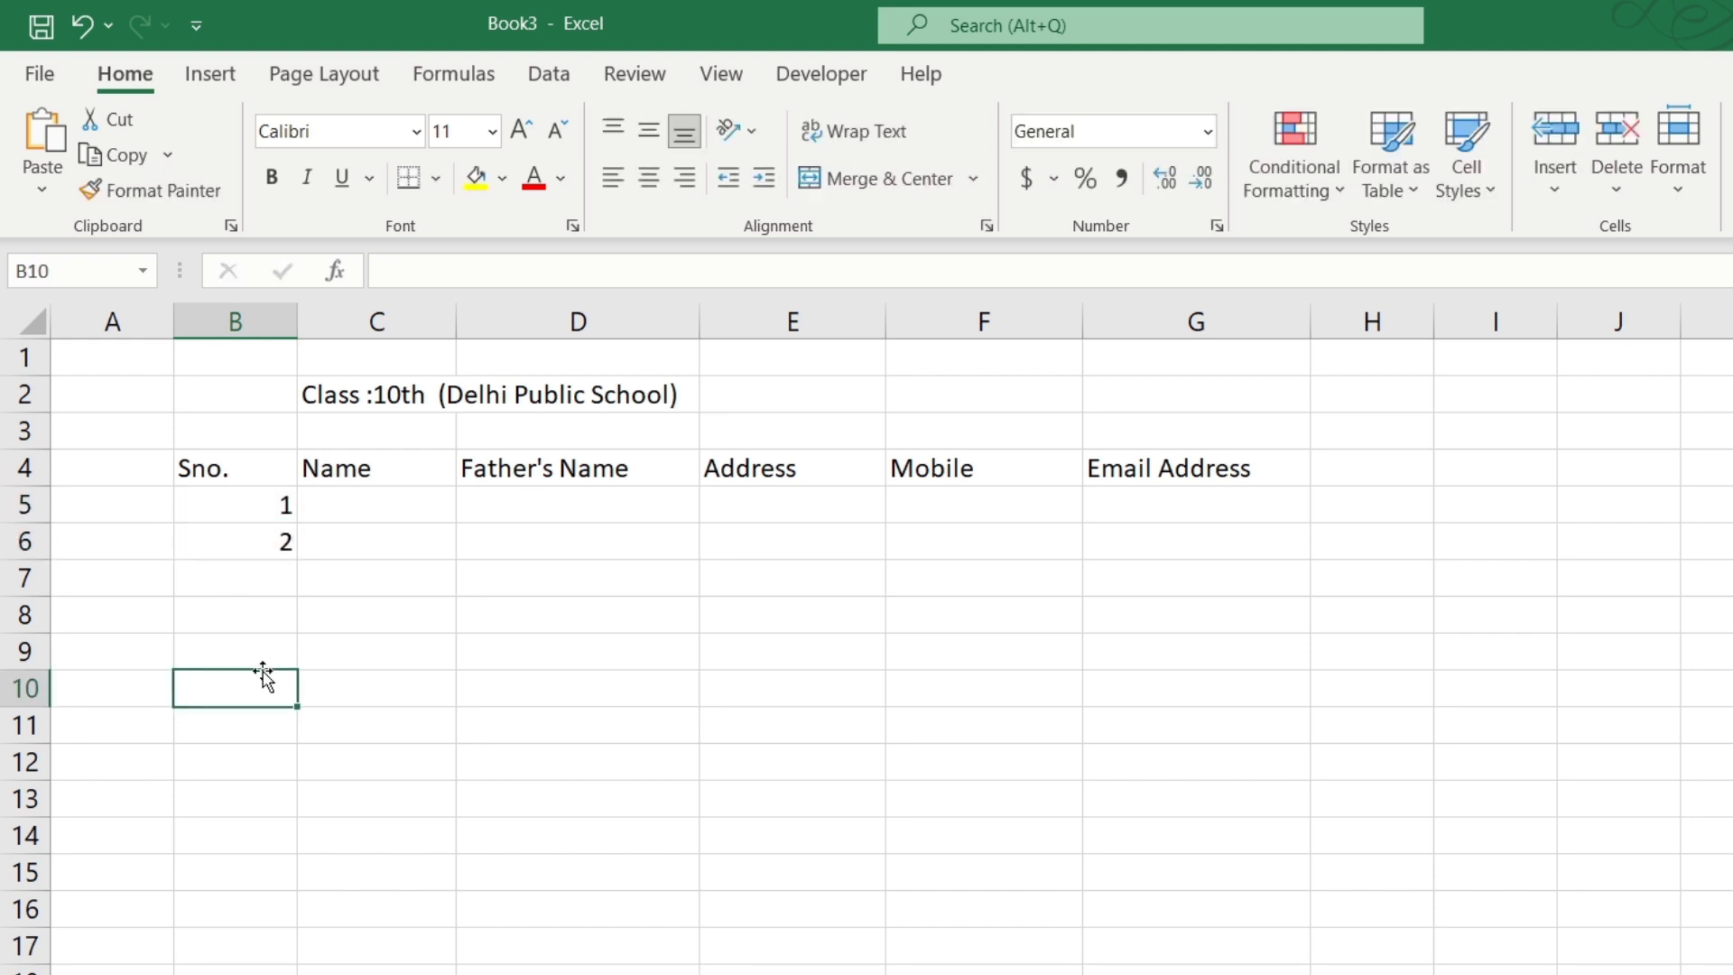
Step: Select B5:B6 and fill the counting series down column B past row 17
{"action": "left_click_drag", "start_coordinate": [249, 507], "coordinate": [248, 526]}
{"action": "left_click", "coordinate": [244, 509]}
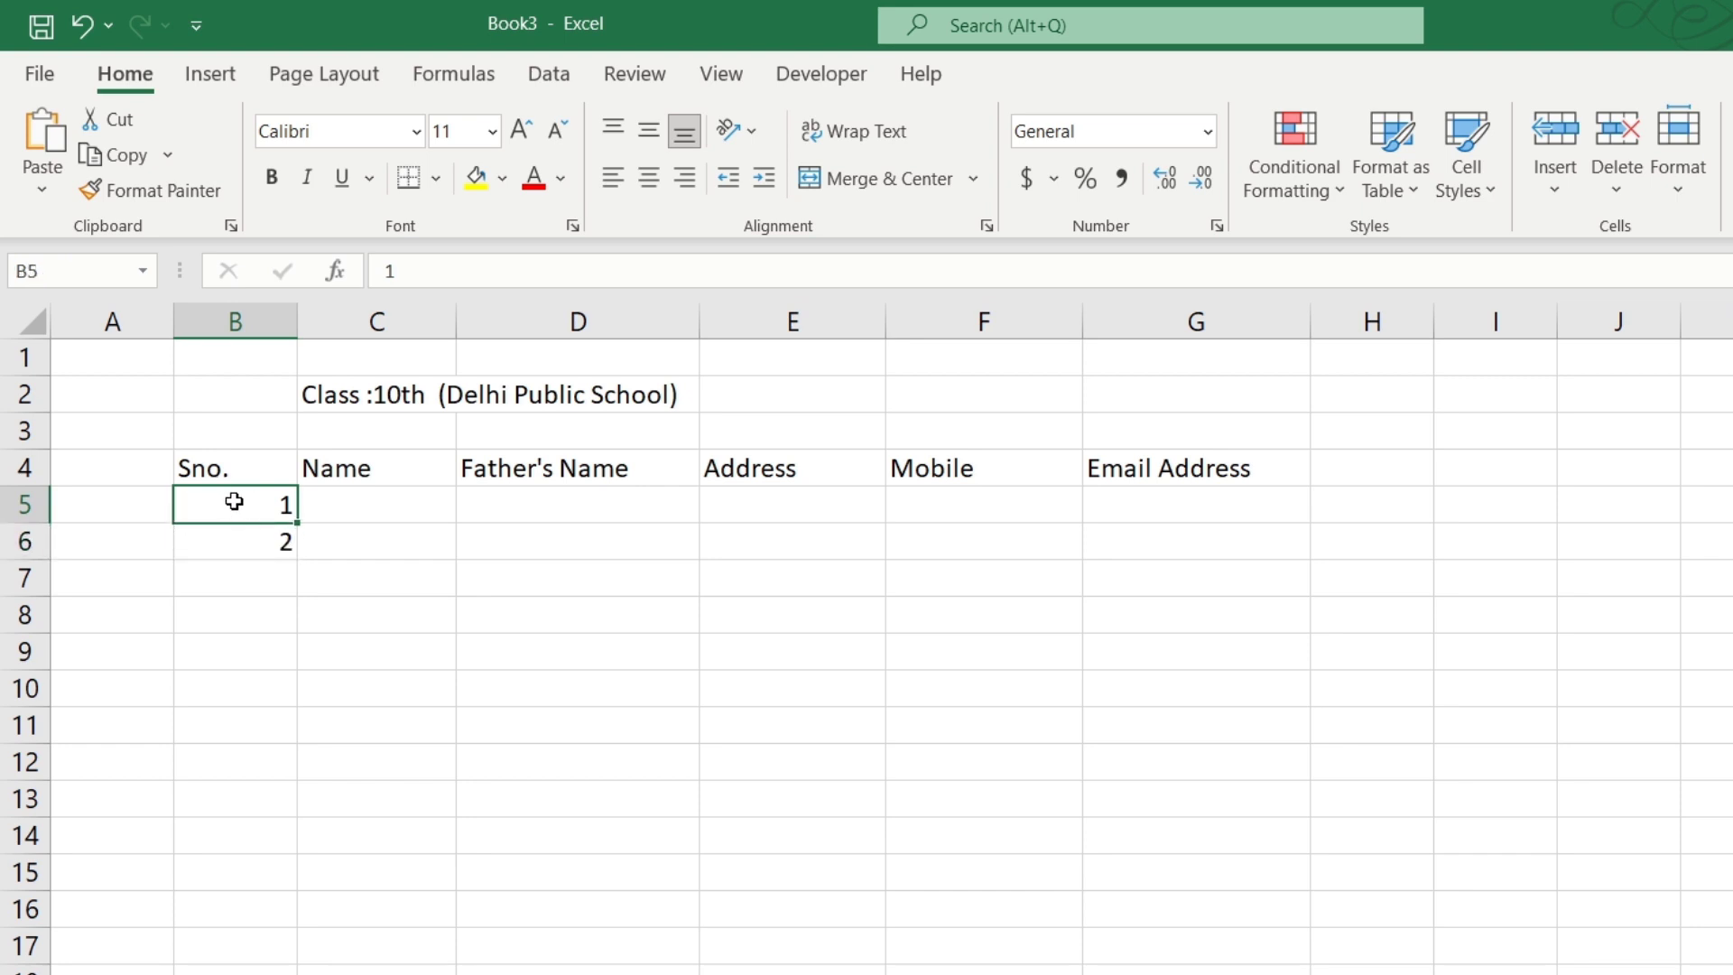
{"action": "left_click_drag", "start_coordinate": [222, 502], "coordinate": [222, 541]}
{"action": "left_click_drag", "start_coordinate": [222, 541], "coordinate": [222, 542]}
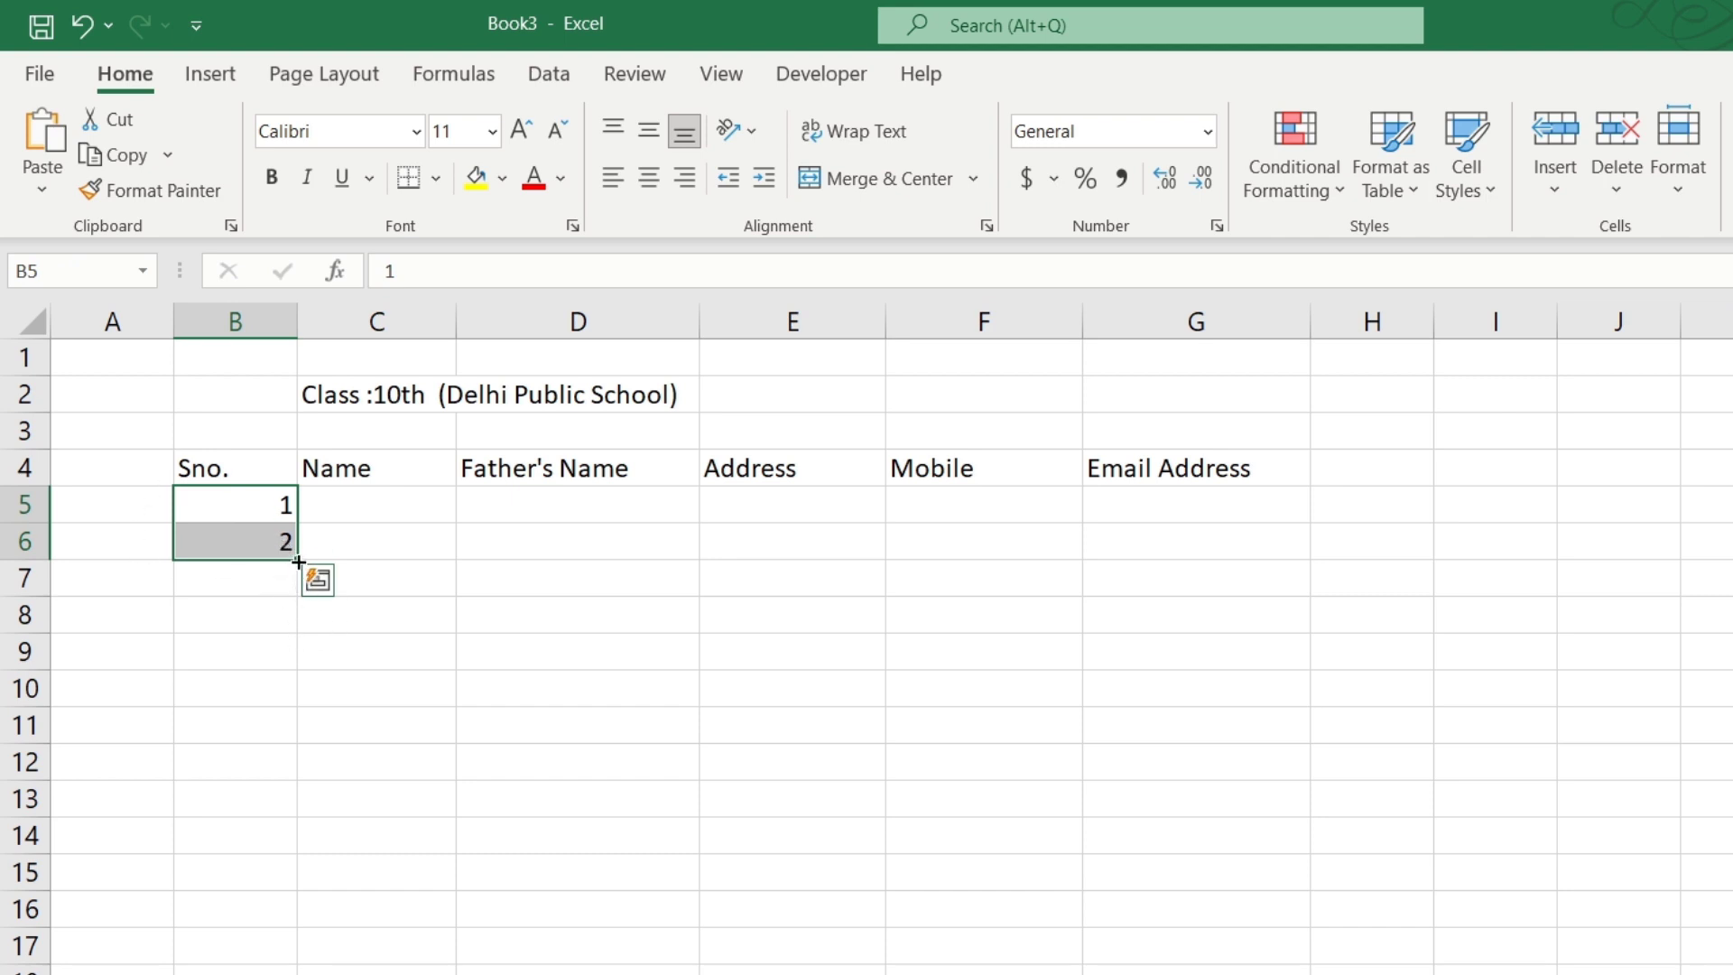
{"action": "left_click_drag", "start_coordinate": [298, 562], "coordinate": [298, 970]}
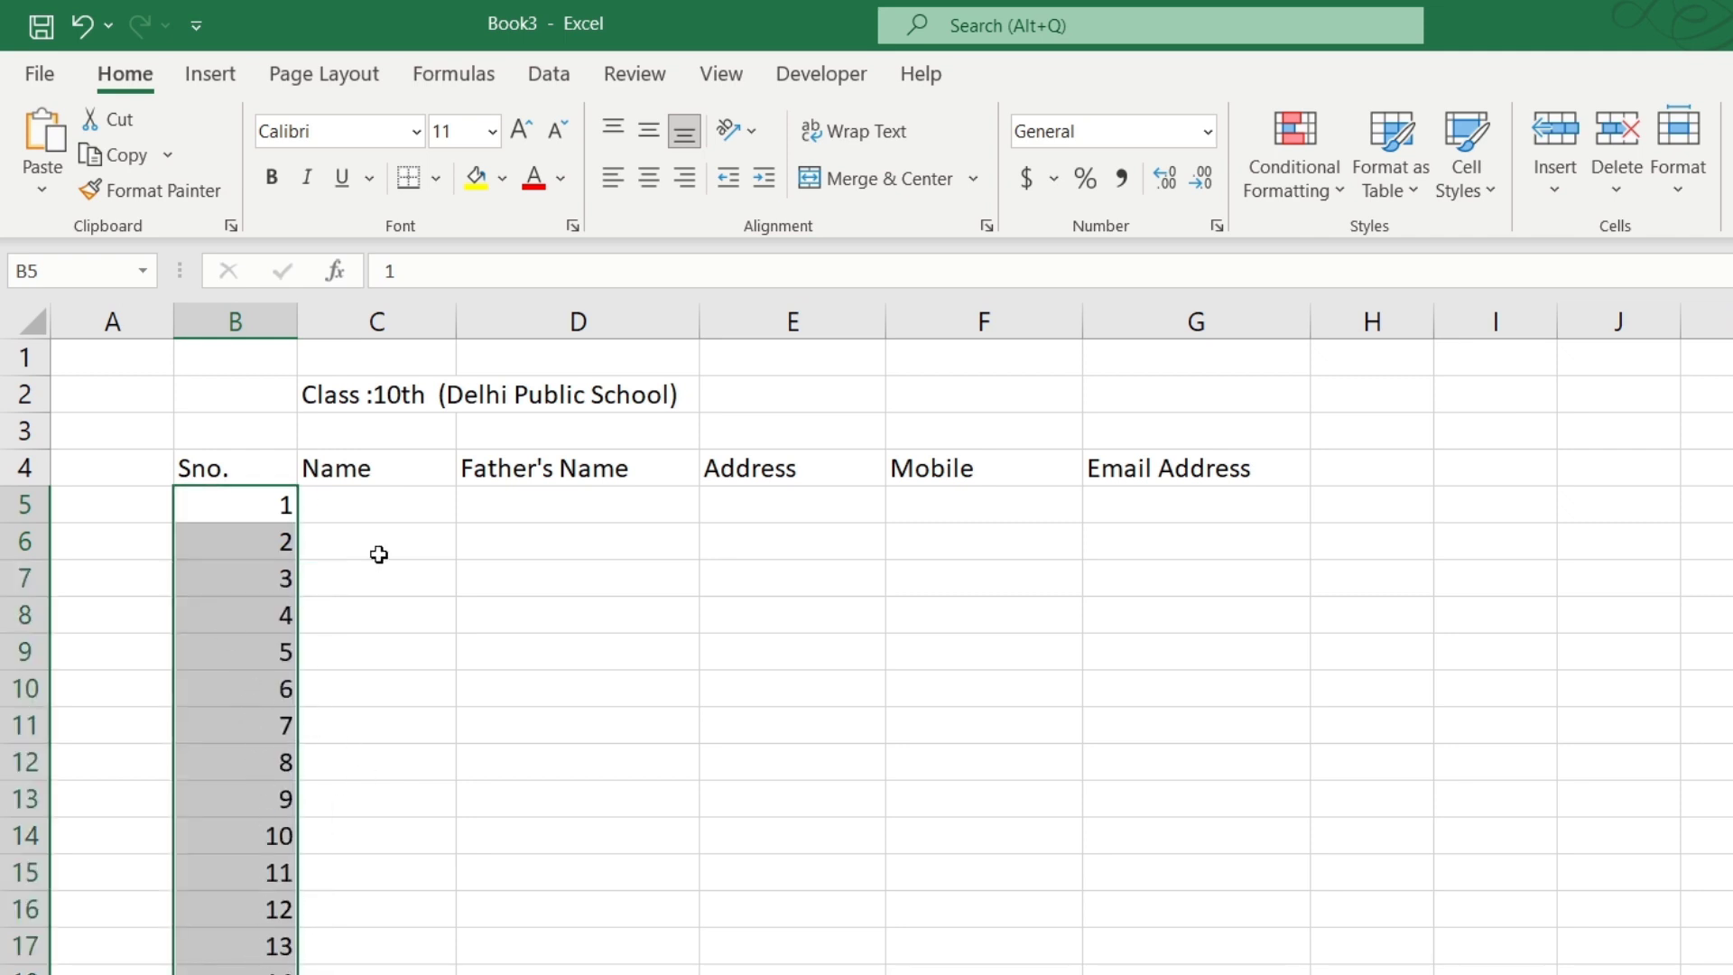
{"action": "left_click", "coordinate": [374, 498]}
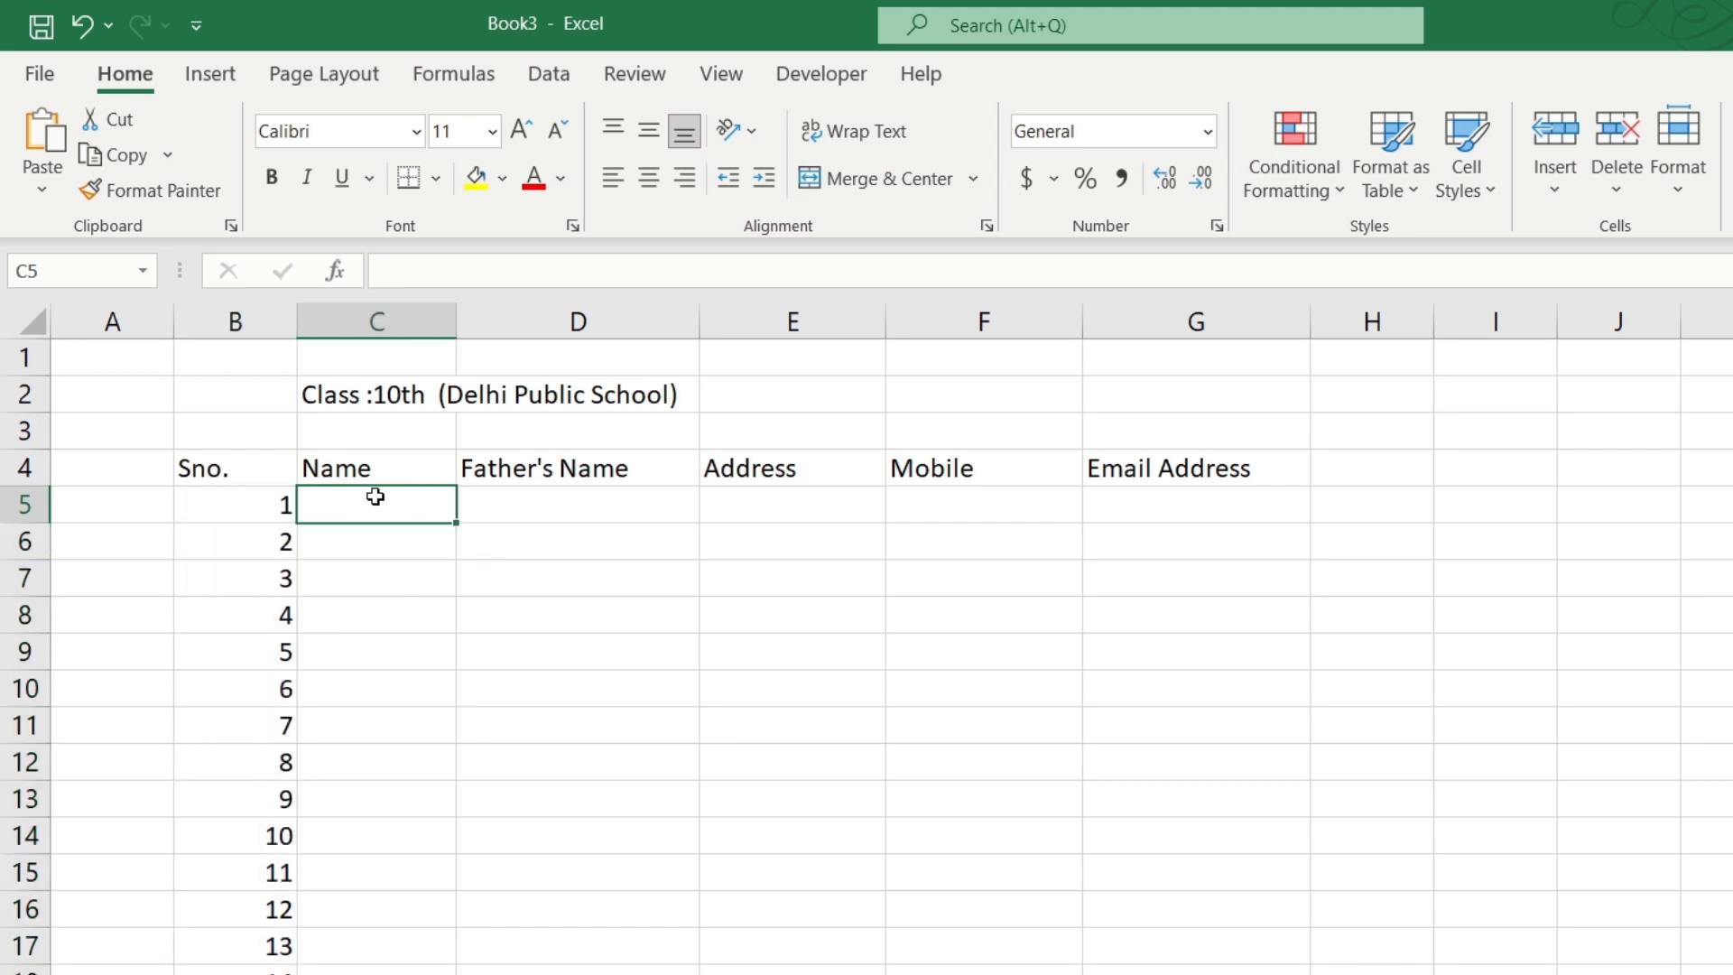
{"action": "left_click", "coordinate": [562, 497]}
{"action": "left_click", "coordinate": [786, 522]}
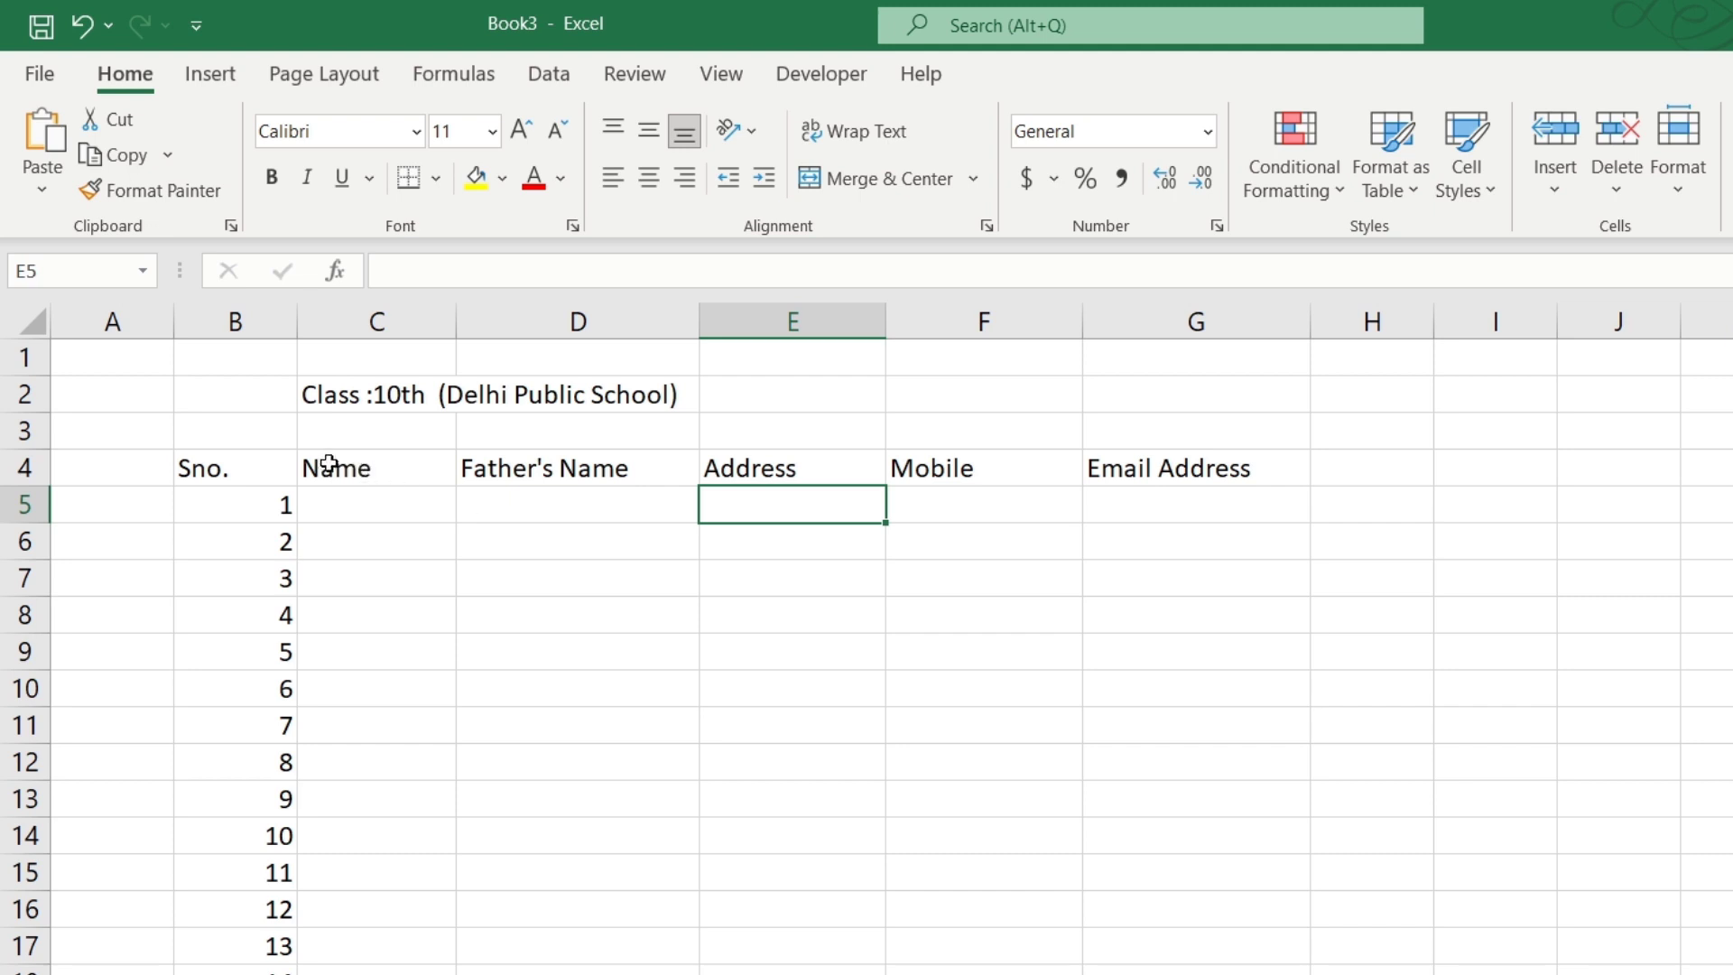
Step: Enter the first student's name, father's name, address, mobile number and e-mail in C5:G5
{"action": "left_click", "coordinate": [379, 501]}
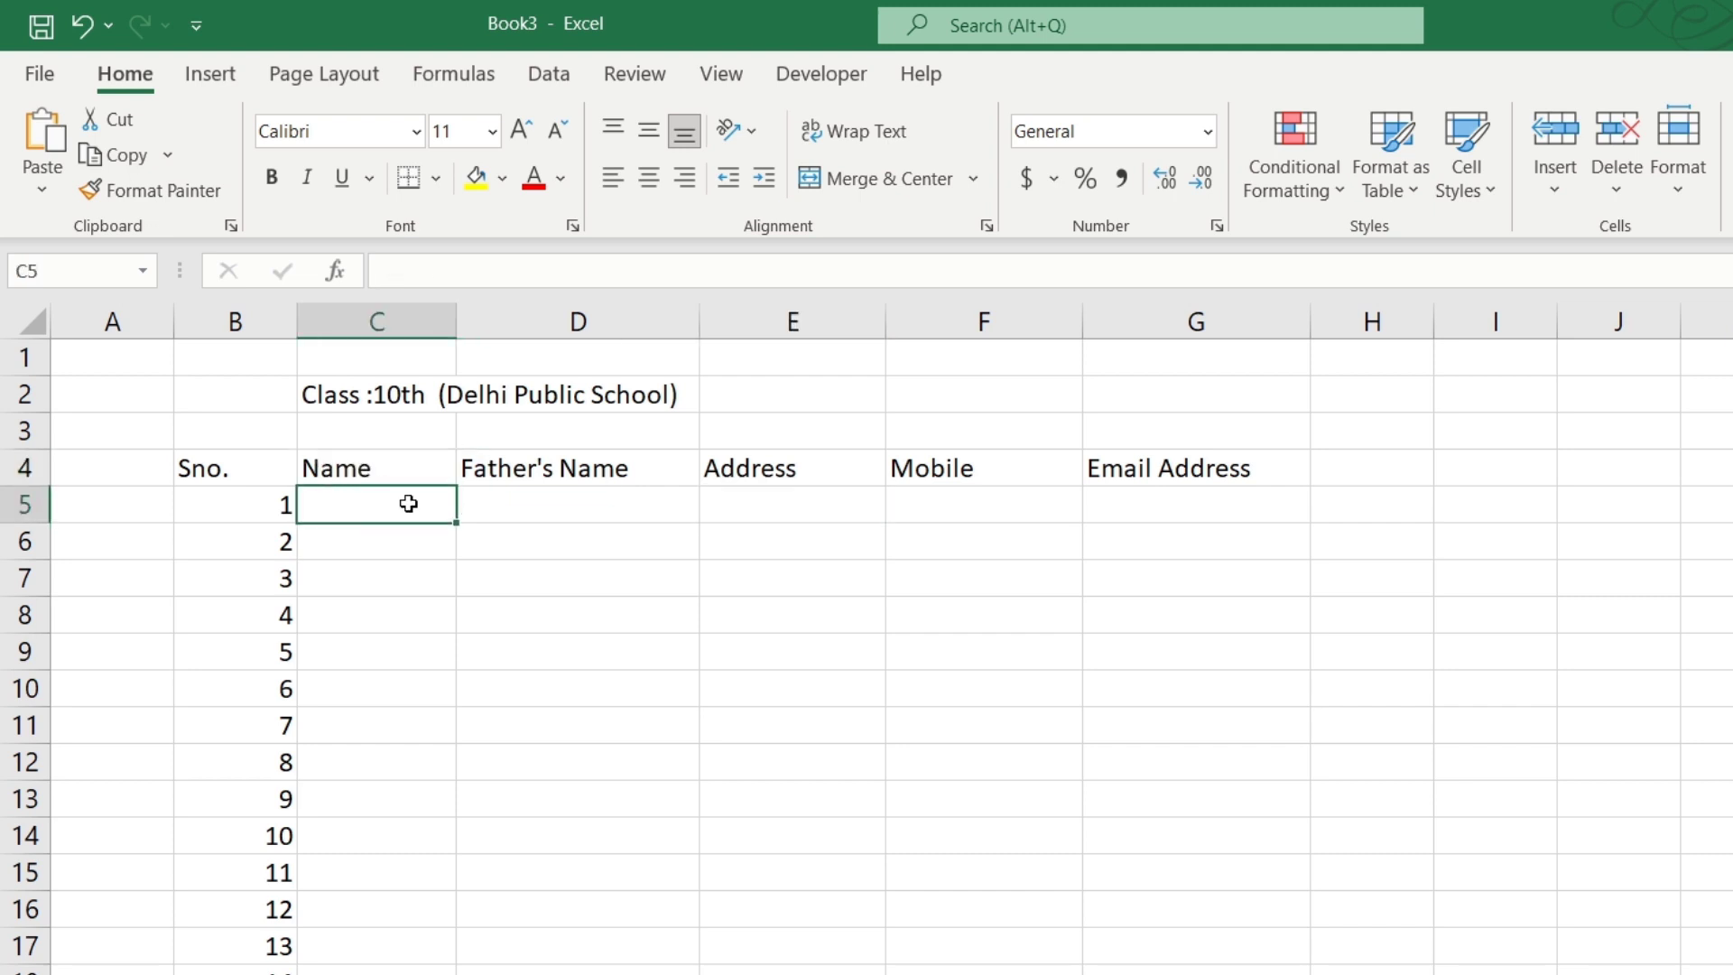
{"action": "type", "text": "Rajes"}
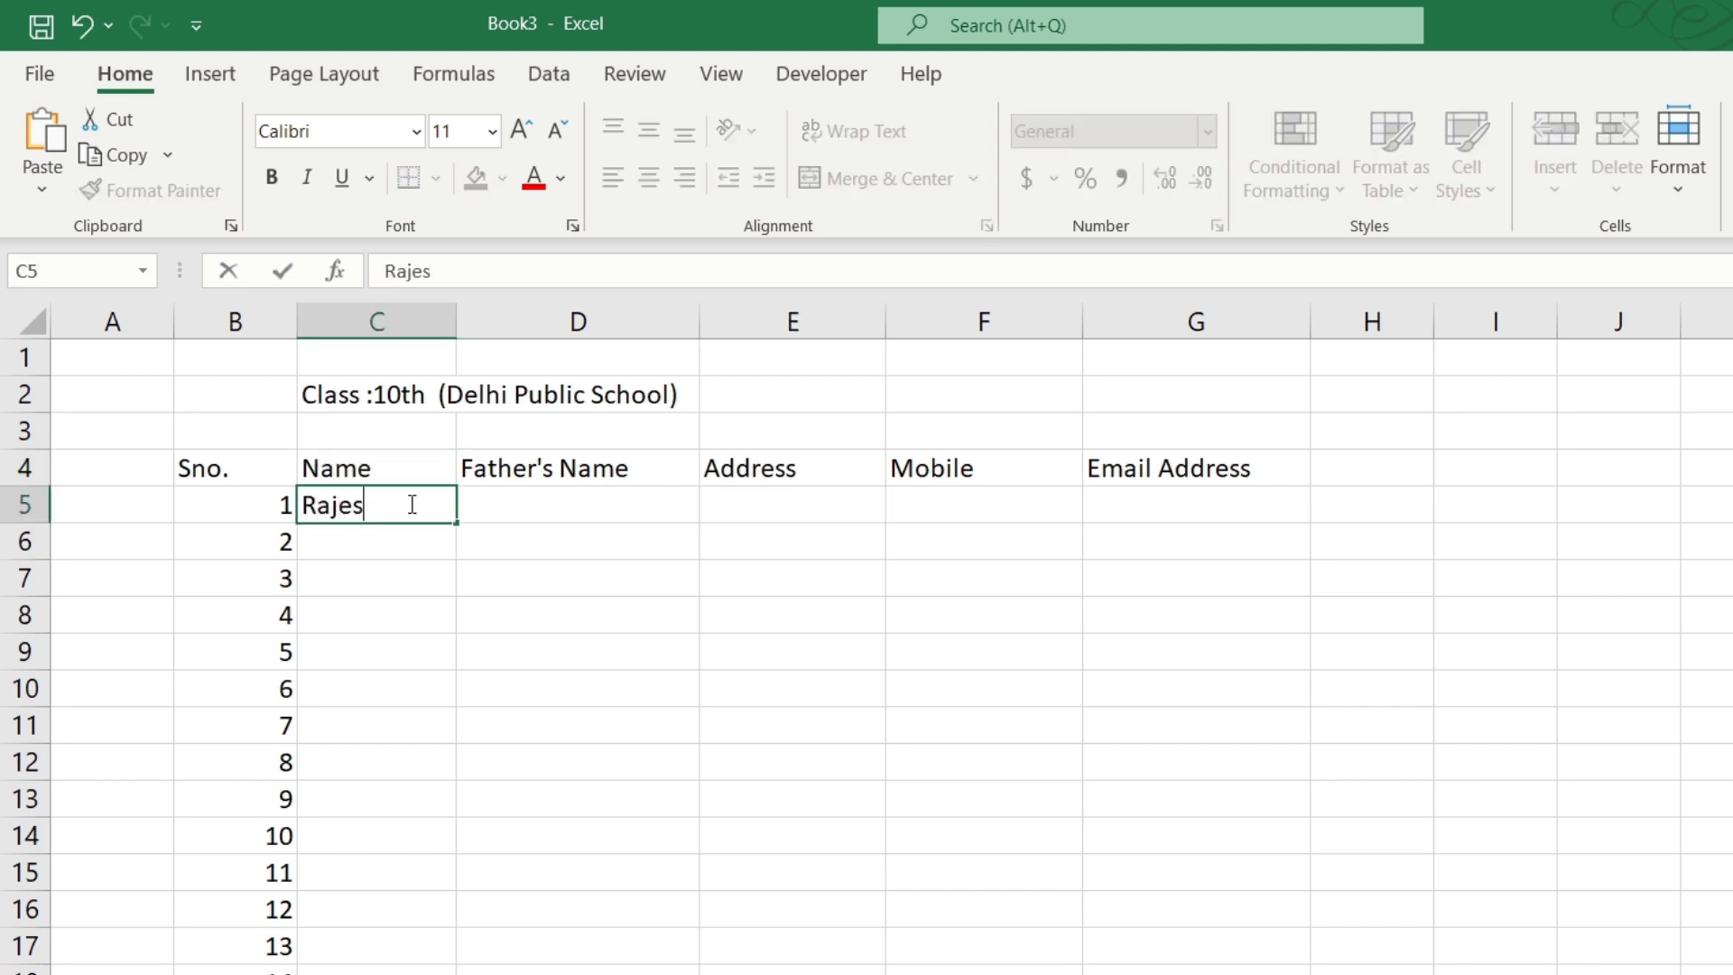
{"action": "type", "text": "h"}
{"action": "key", "text": "Tab"}
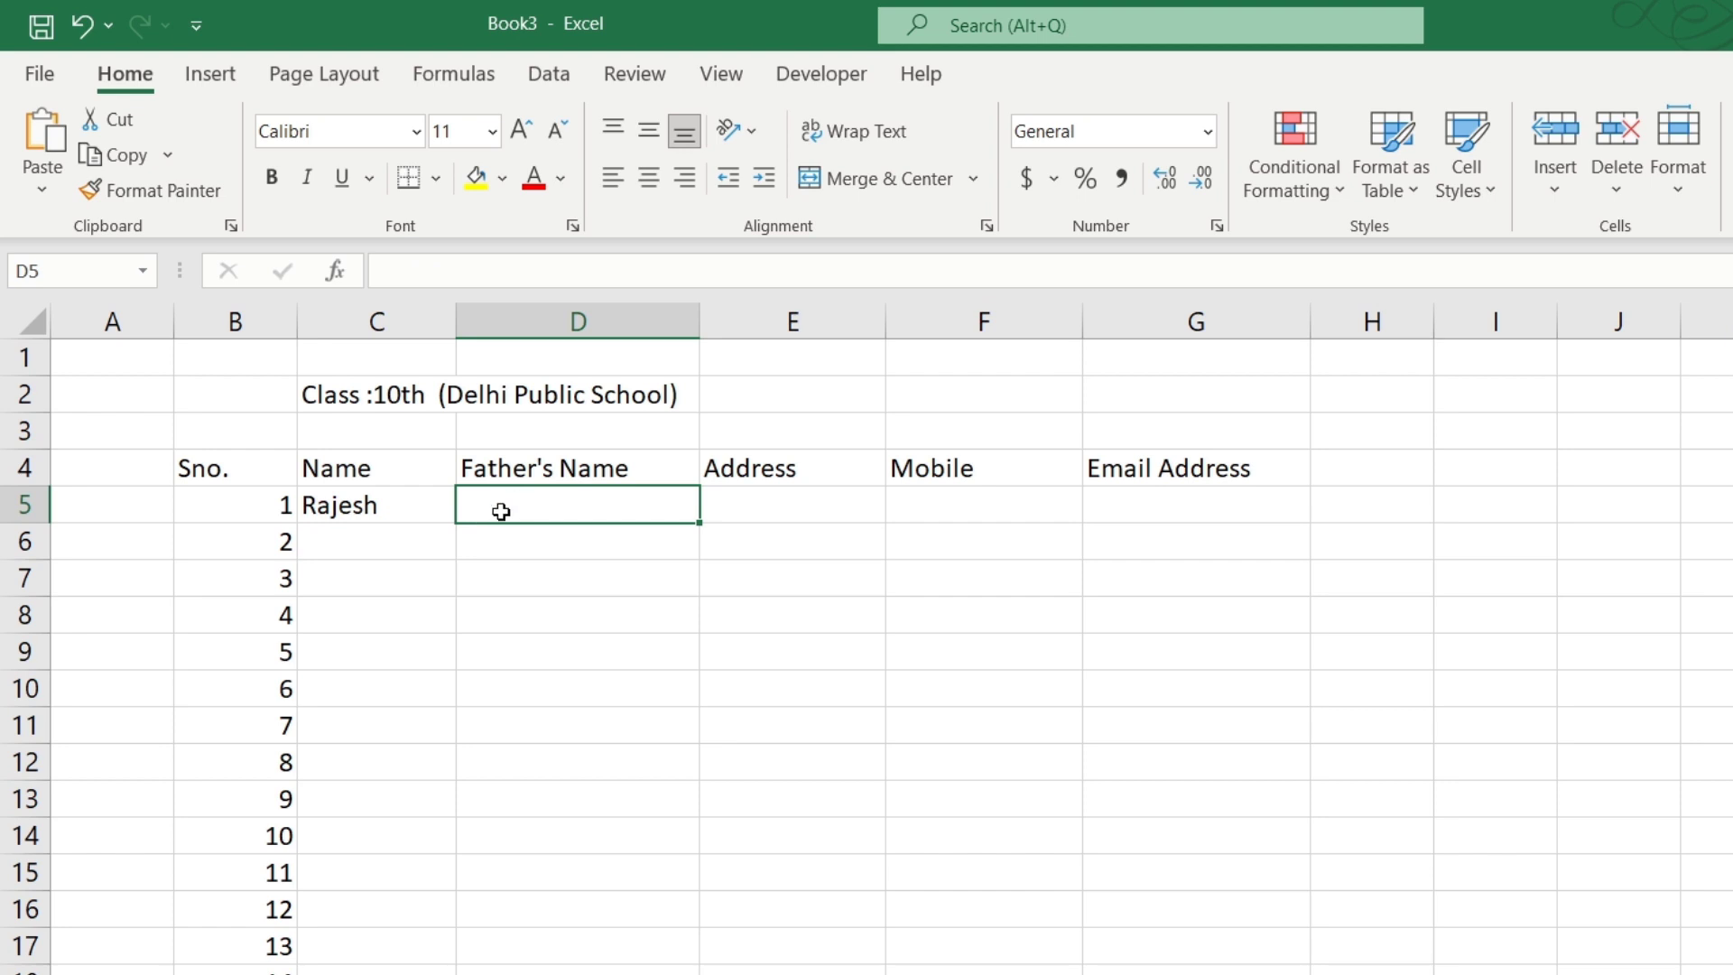
{"action": "key", "text": "Tab"}
{"action": "type", "text": "Ne"}
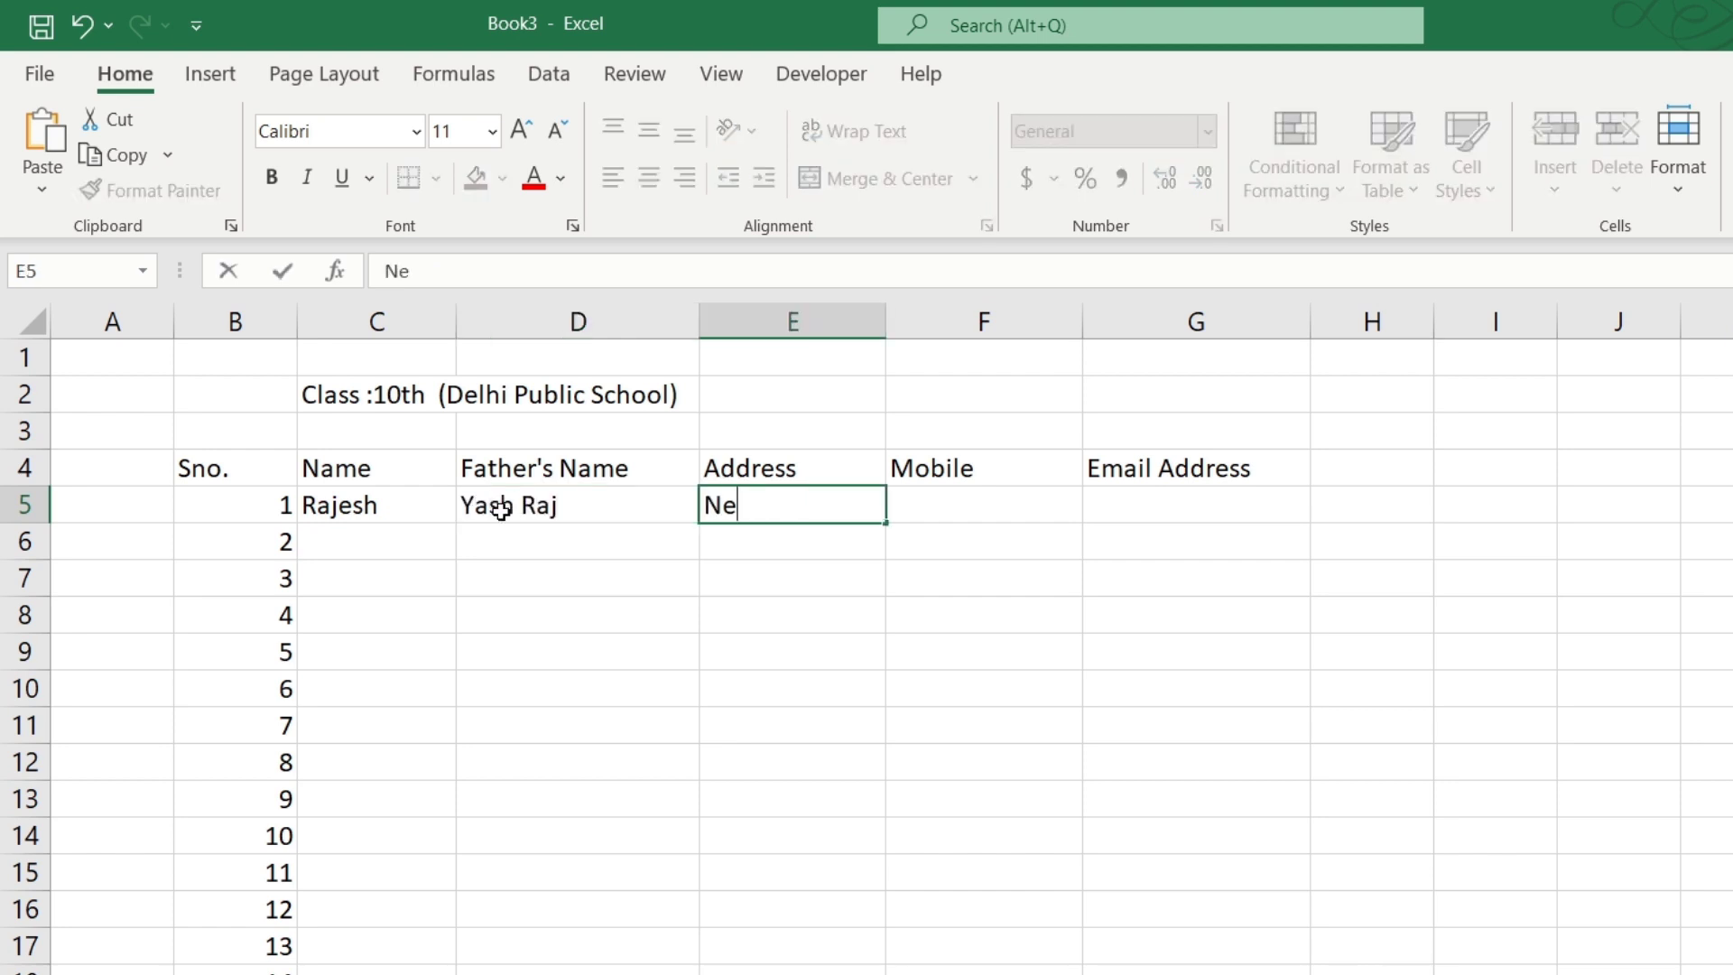
{"action": "type", "text": "w Delhi"}
{"action": "key", "text": "Tab"}
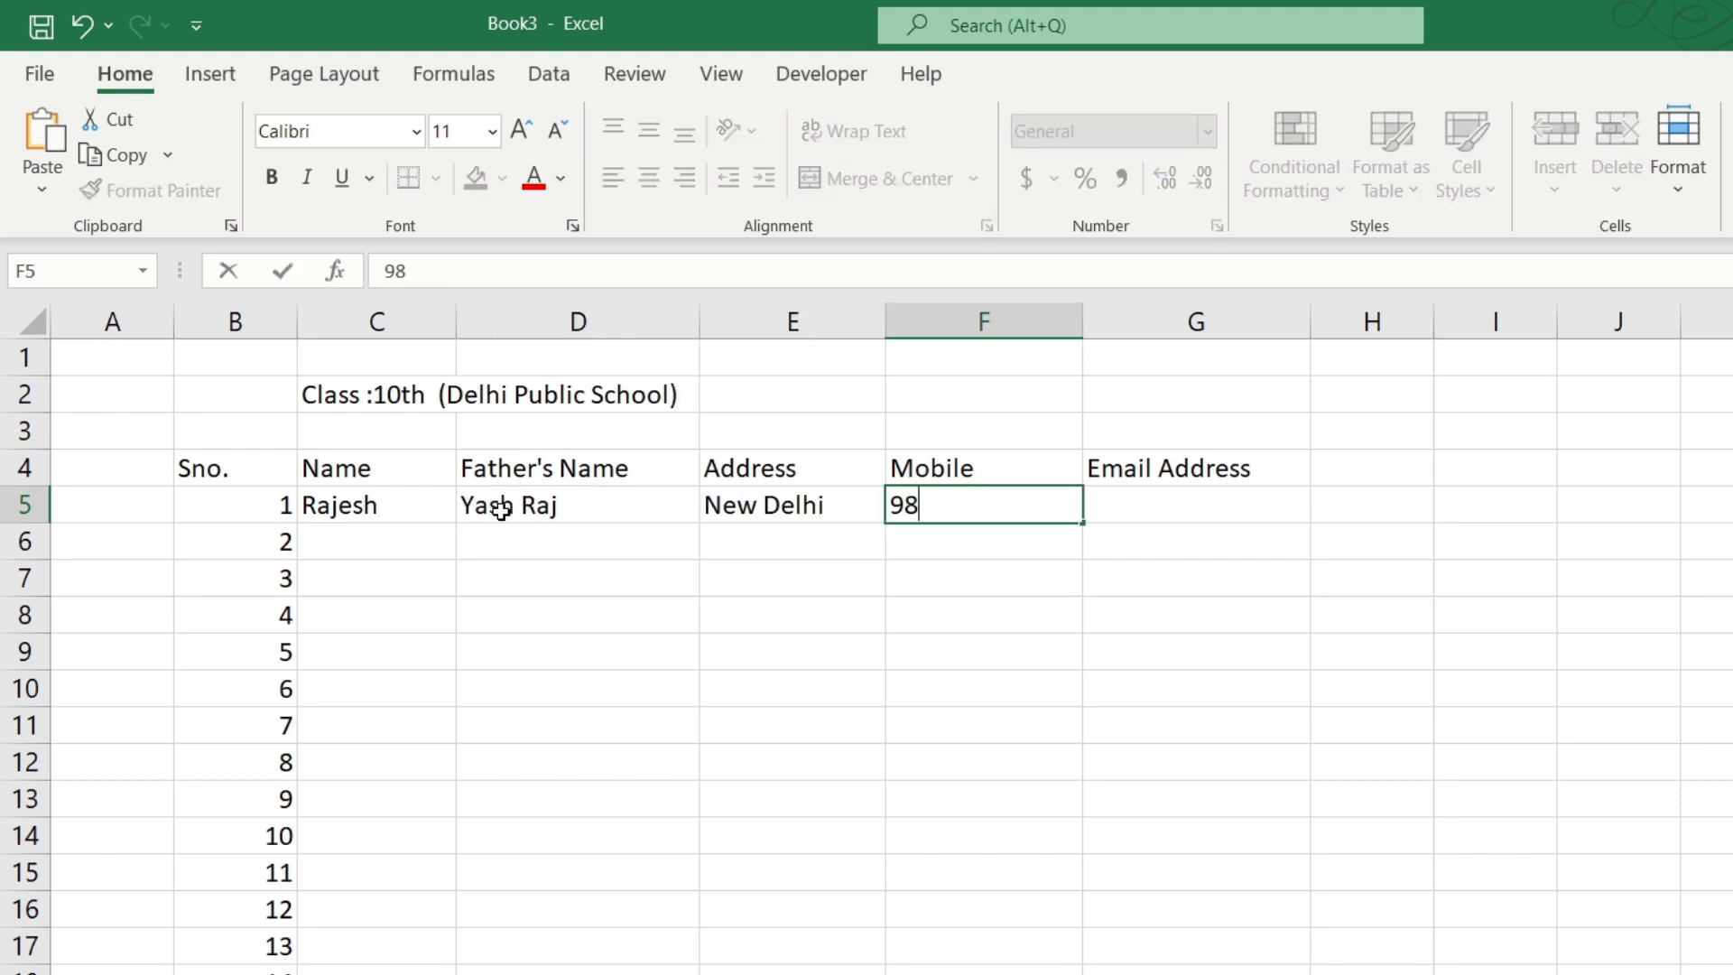
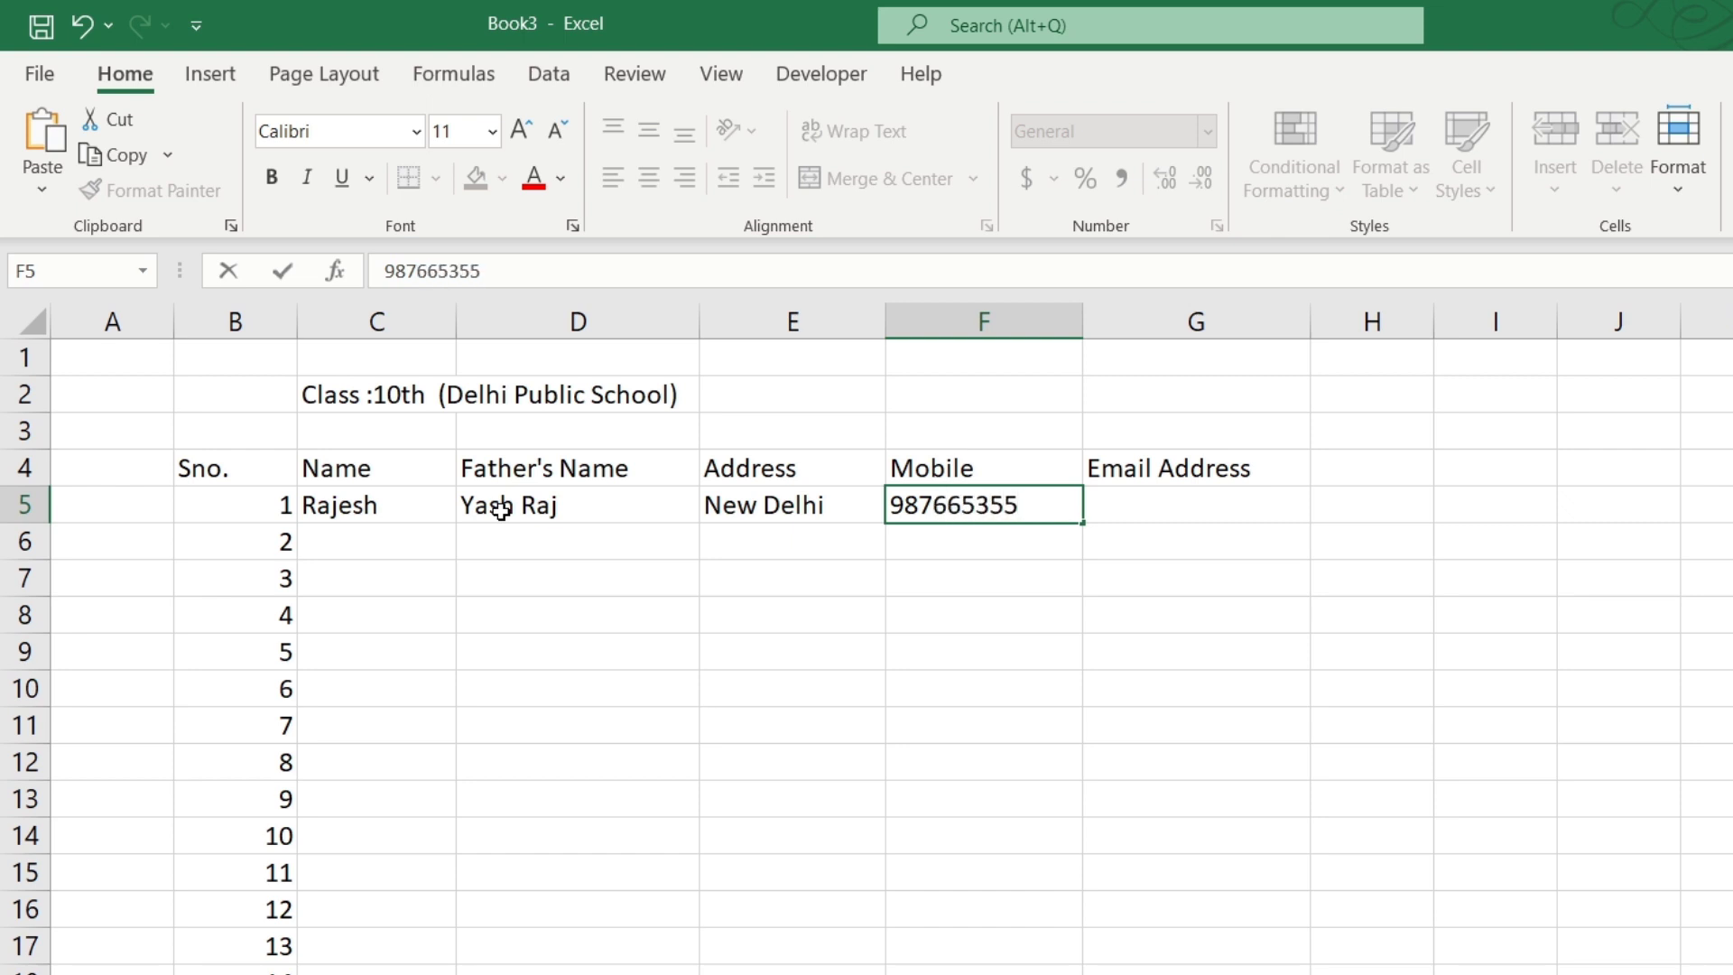
{"action": "key", "text": "Tab"}
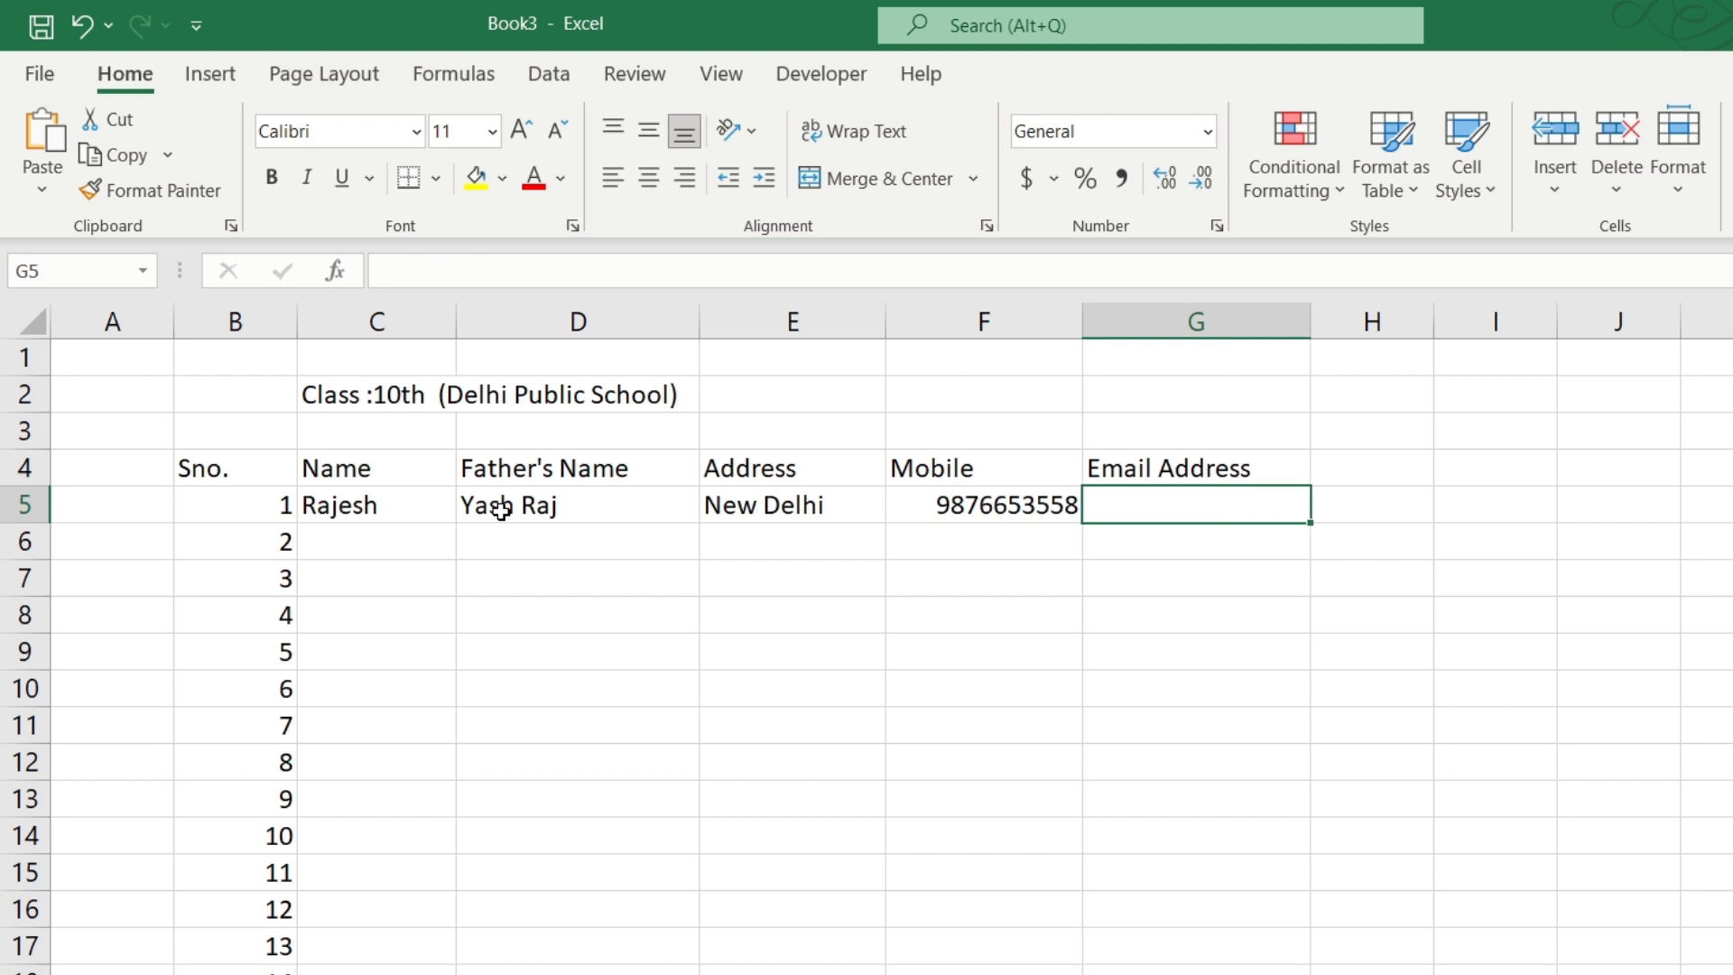
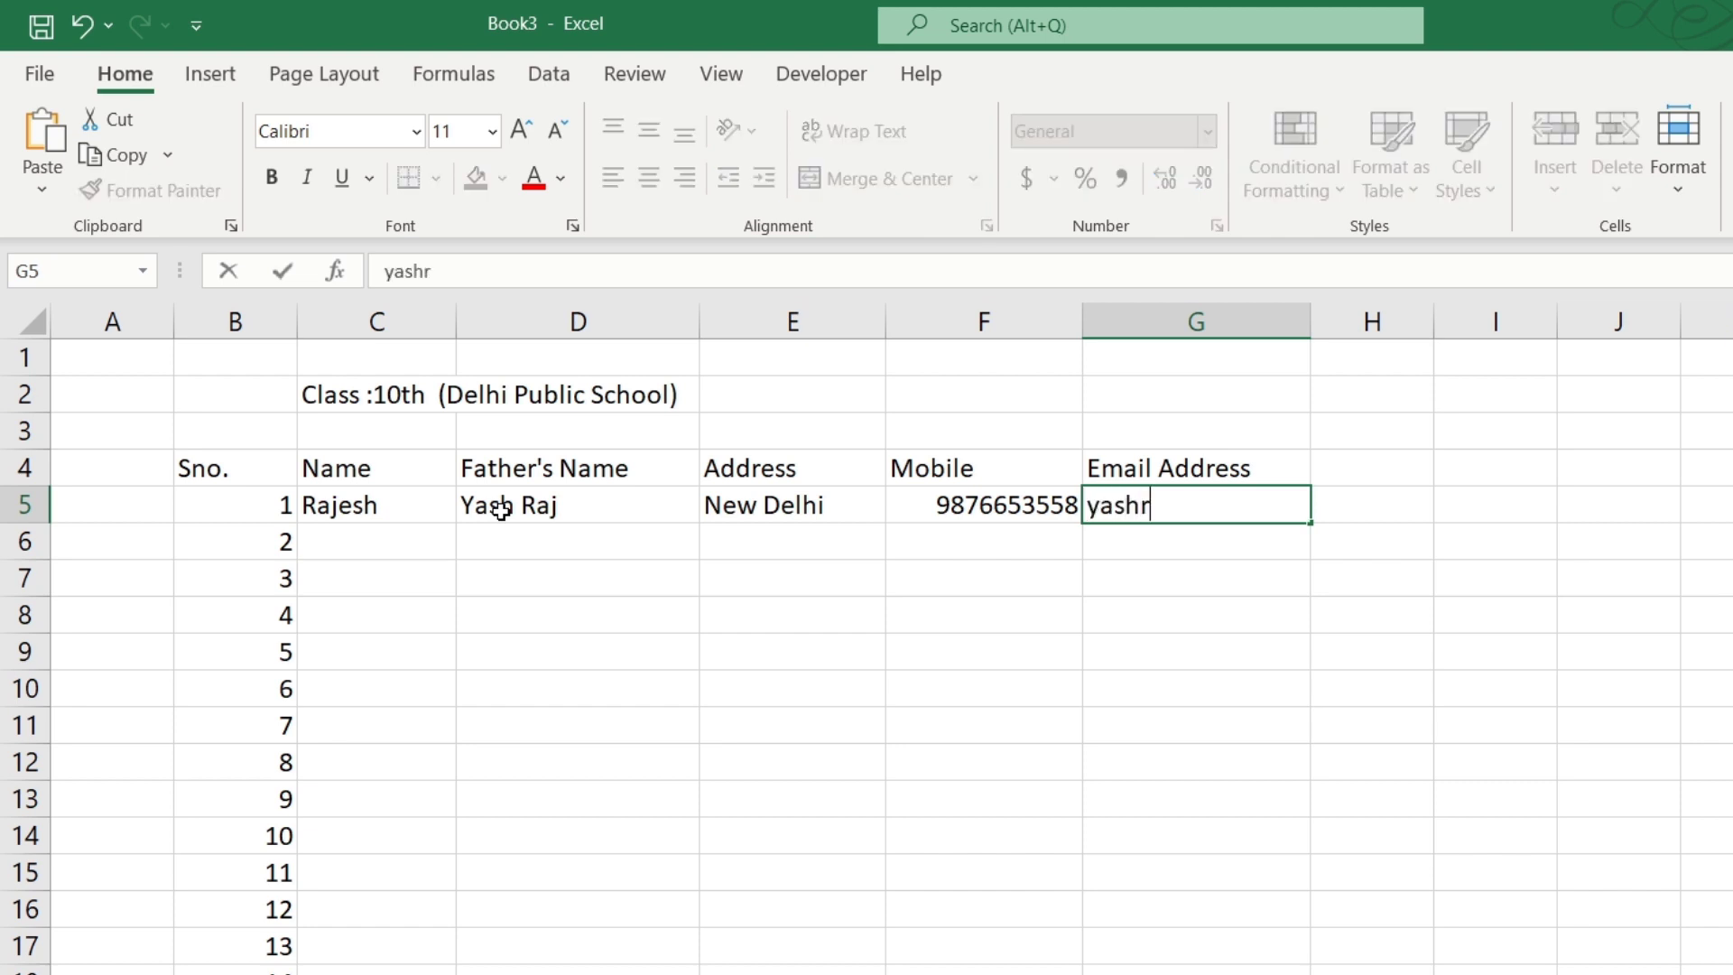
{"action": "left_click", "coordinate": [1173, 613]}
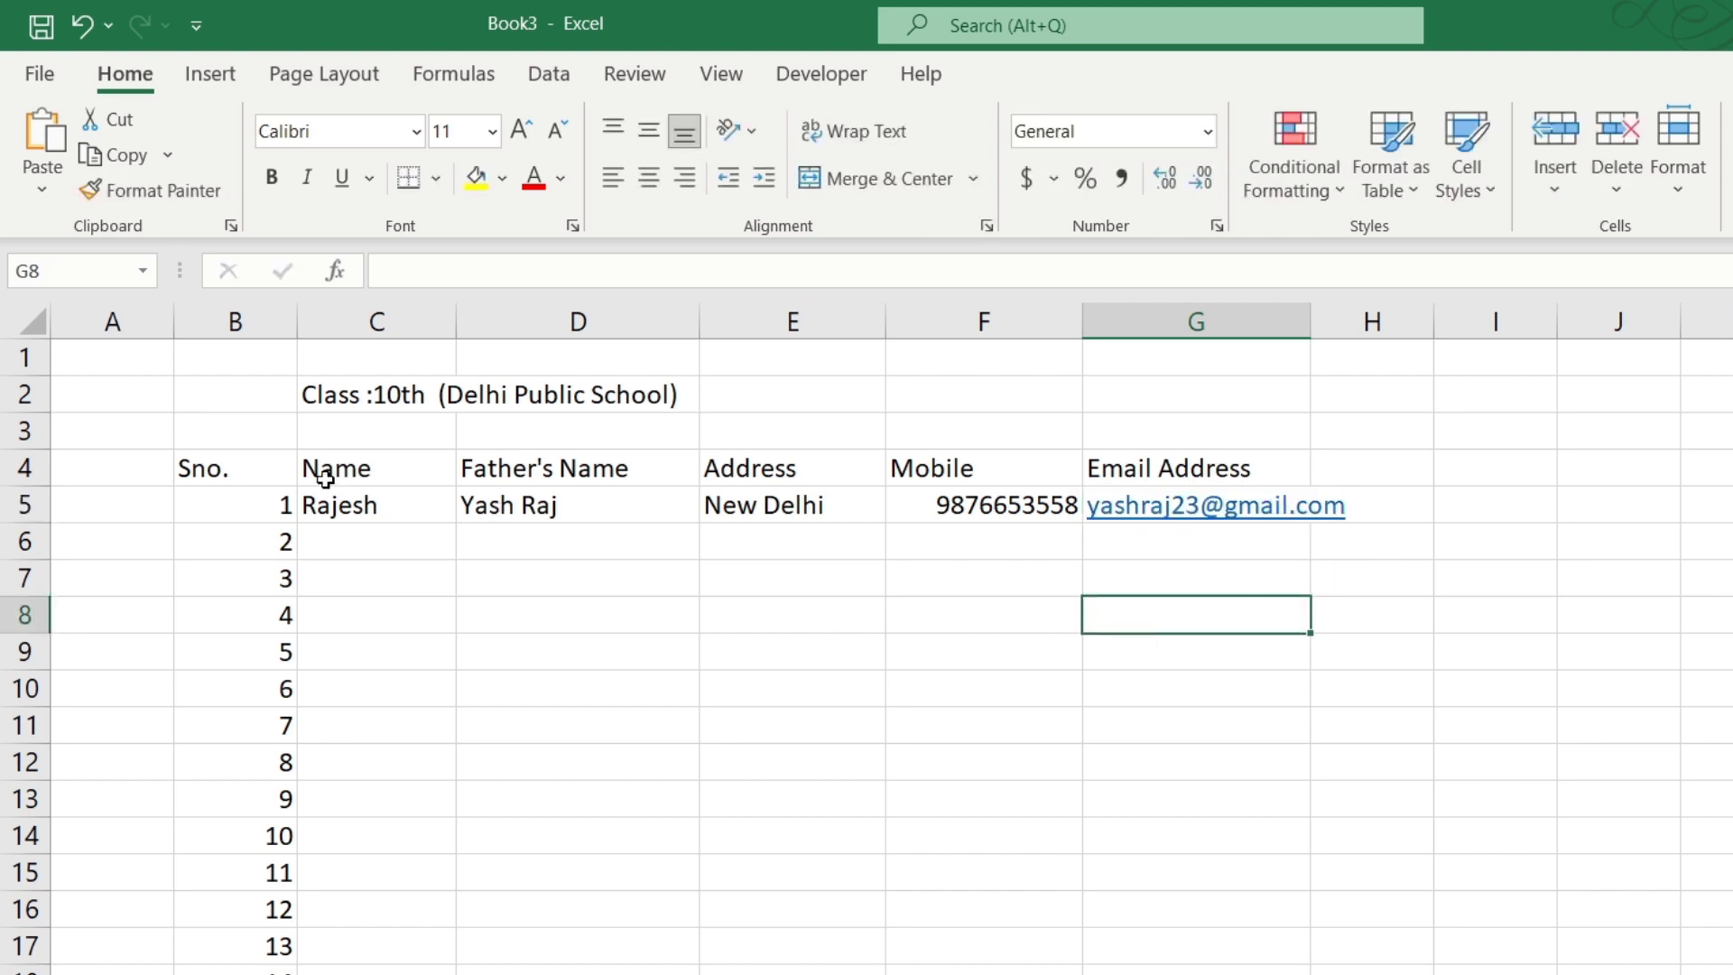
Step: Select the first record and the rows below to review them, ending on C6
{"action": "left_click_drag", "start_coordinate": [326, 473], "coordinate": [984, 503]}
{"action": "left_click", "coordinate": [449, 536]}
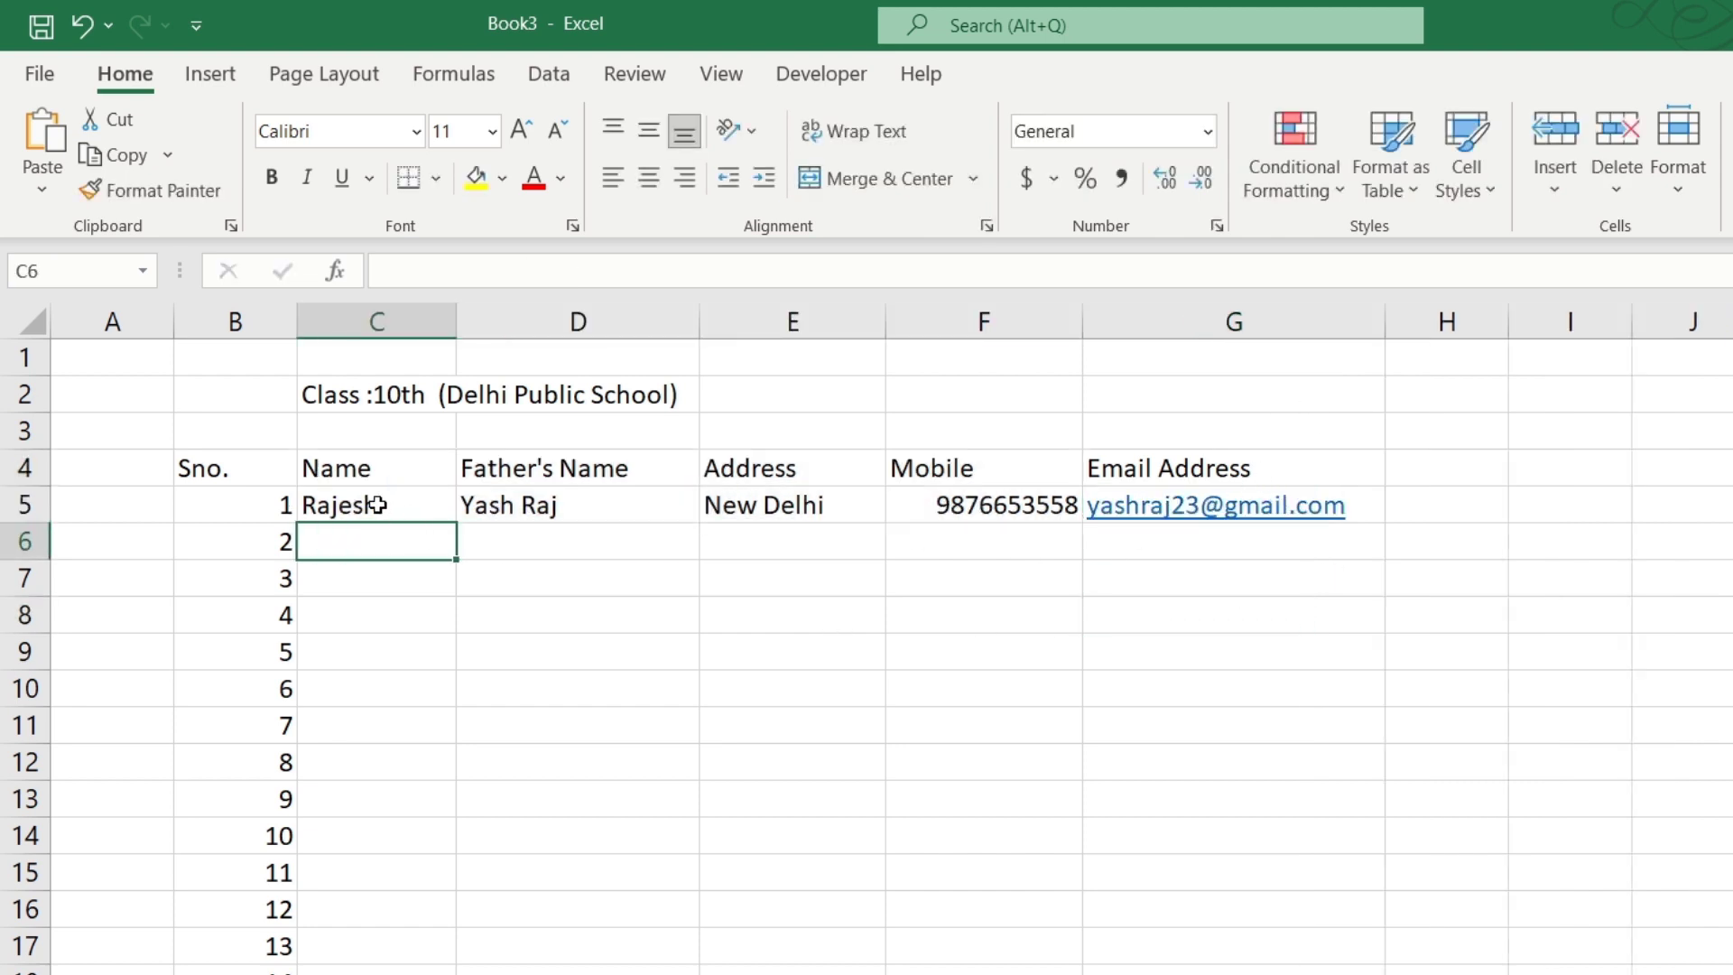
{"action": "left_click_drag", "start_coordinate": [325, 504], "coordinate": [1151, 503]}
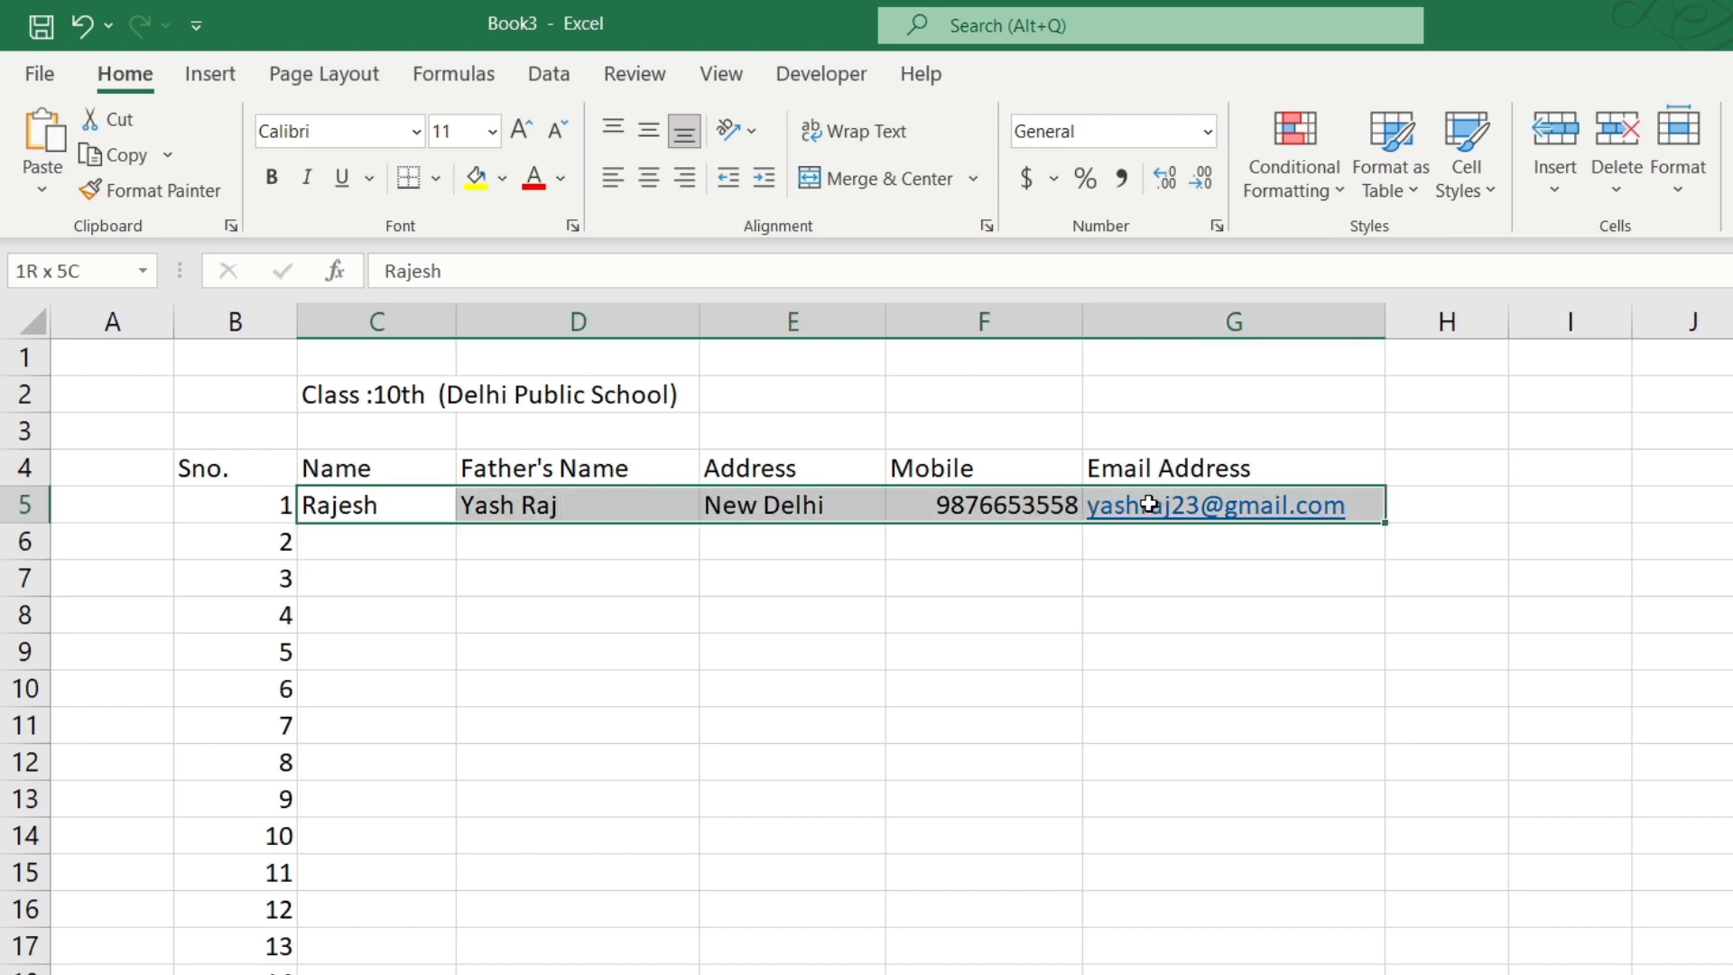
{"action": "left_click", "coordinate": [388, 532]}
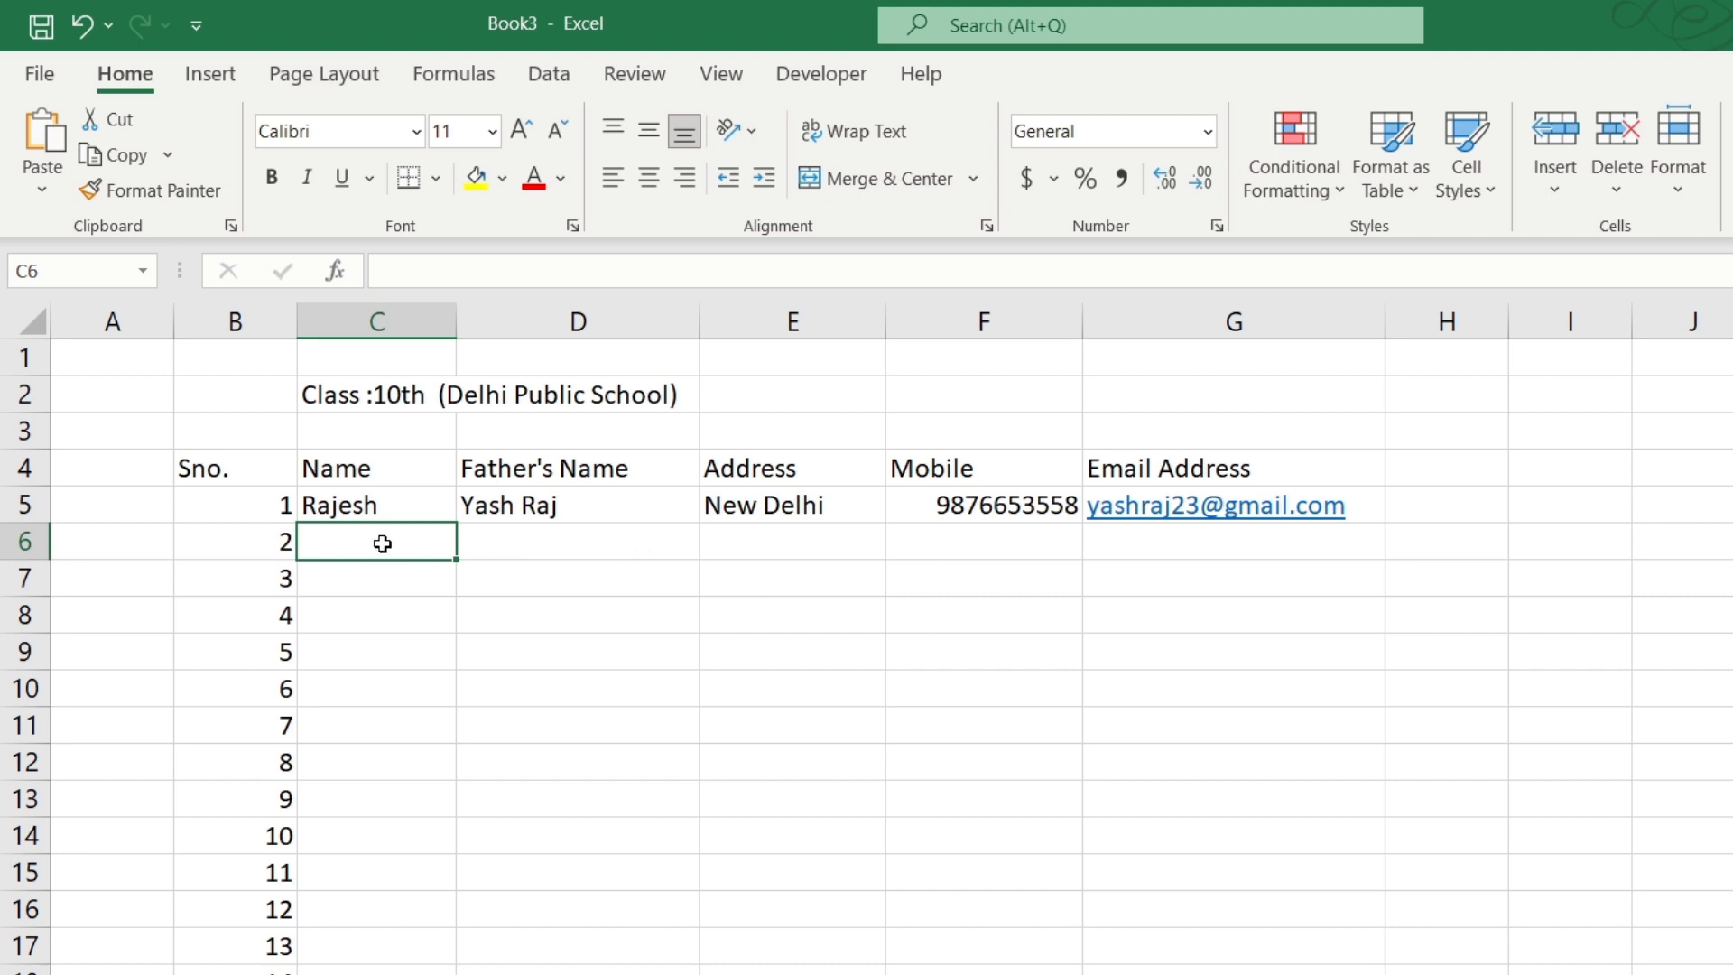
{"action": "mouse_move", "coordinate": [361, 510]}
{"action": "left_mouse_down"}
{"action": "mouse_move", "coordinate": [978, 541]}
{"action": "mouse_move", "coordinate": [1214, 525]}
{"action": "left_mouse_up"}
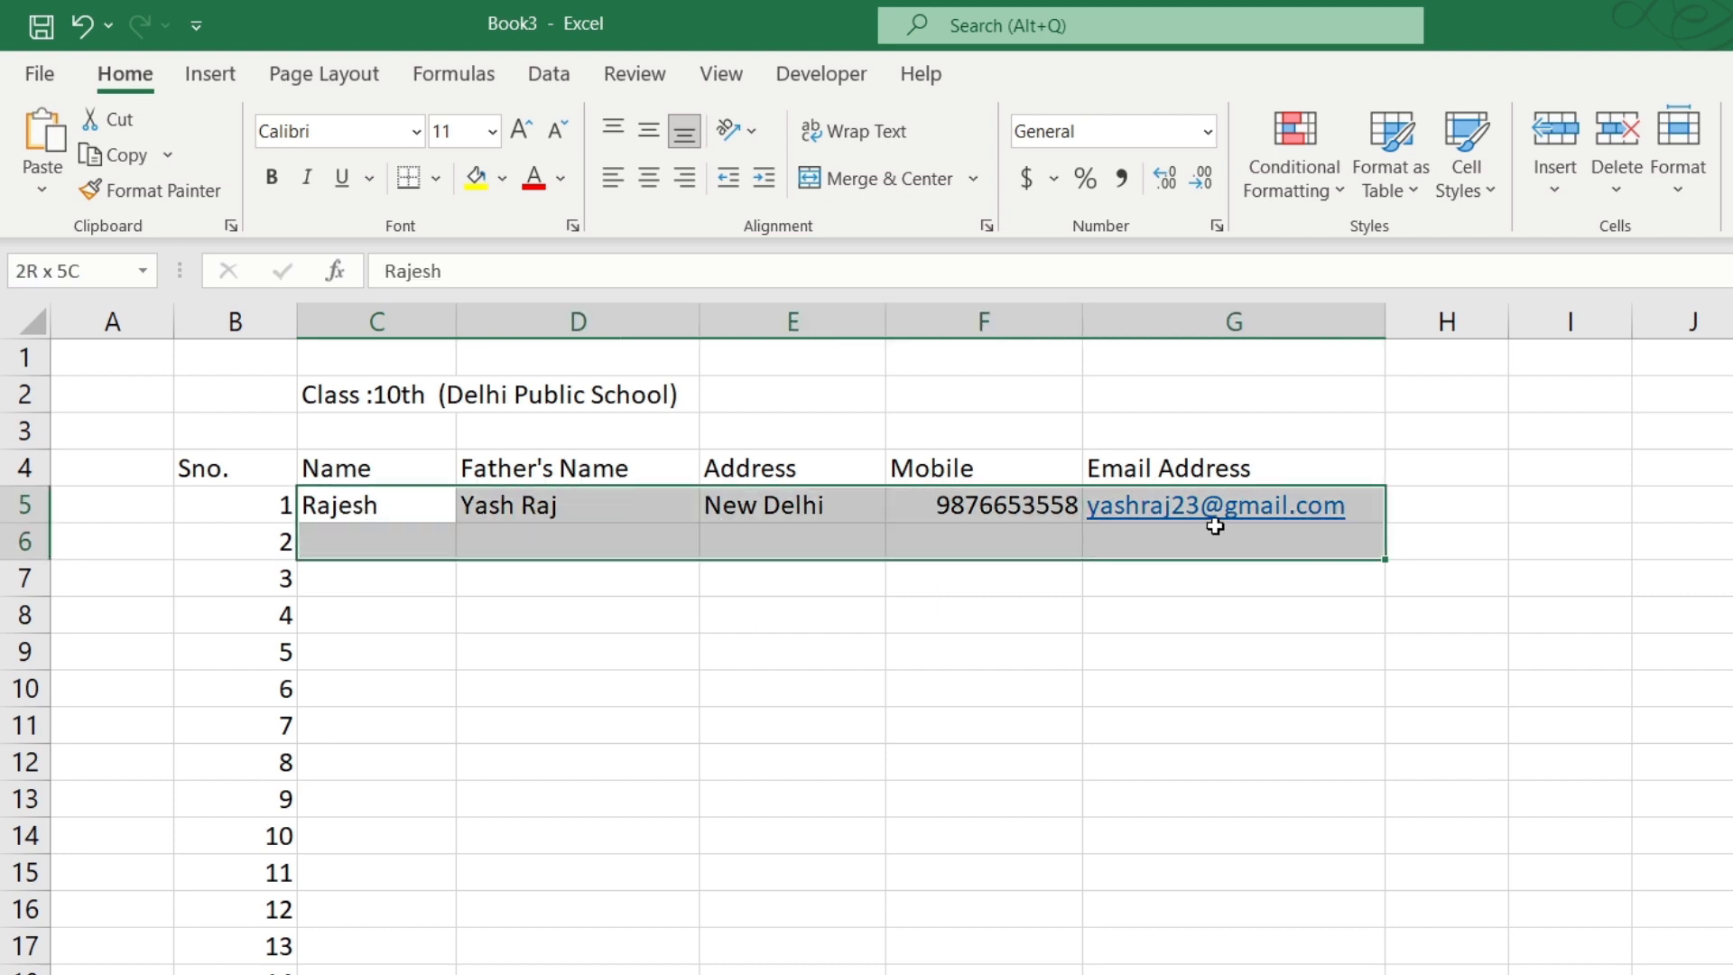
{"action": "left_click", "coordinate": [592, 650]}
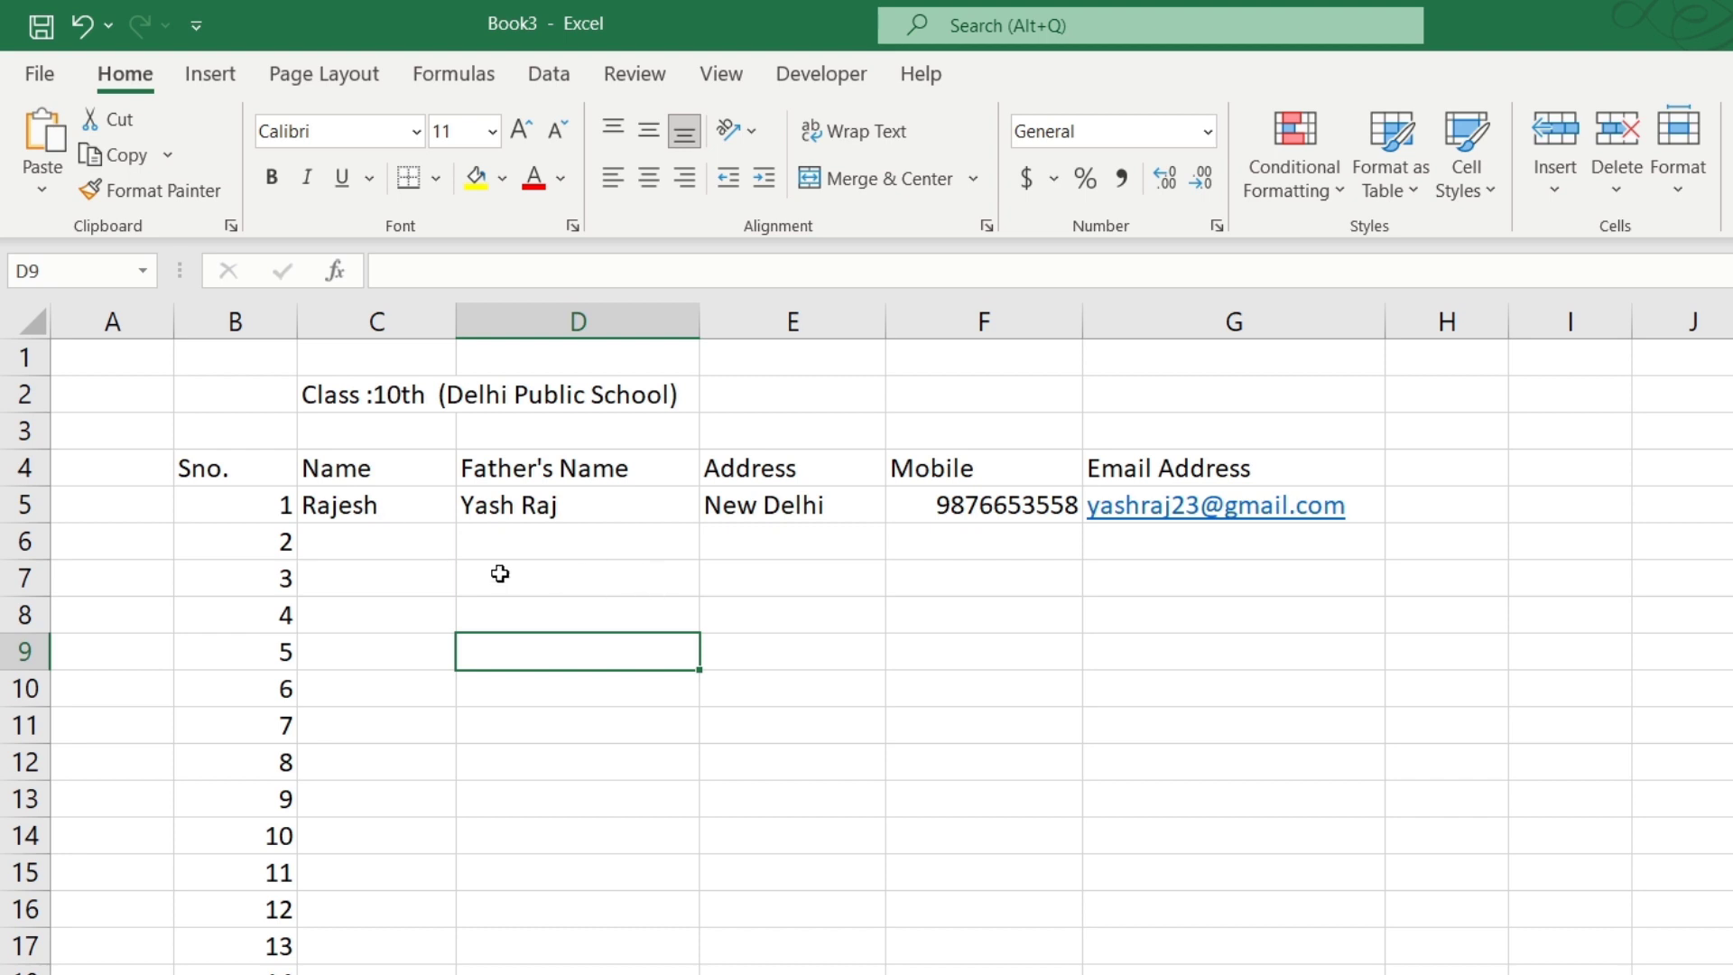
{"action": "mouse_move", "coordinate": [358, 532]}
{"action": "left_mouse_down"}
{"action": "mouse_move", "coordinate": [1241, 619]}
{"action": "mouse_move", "coordinate": [1303, 610]}
{"action": "left_mouse_up"}
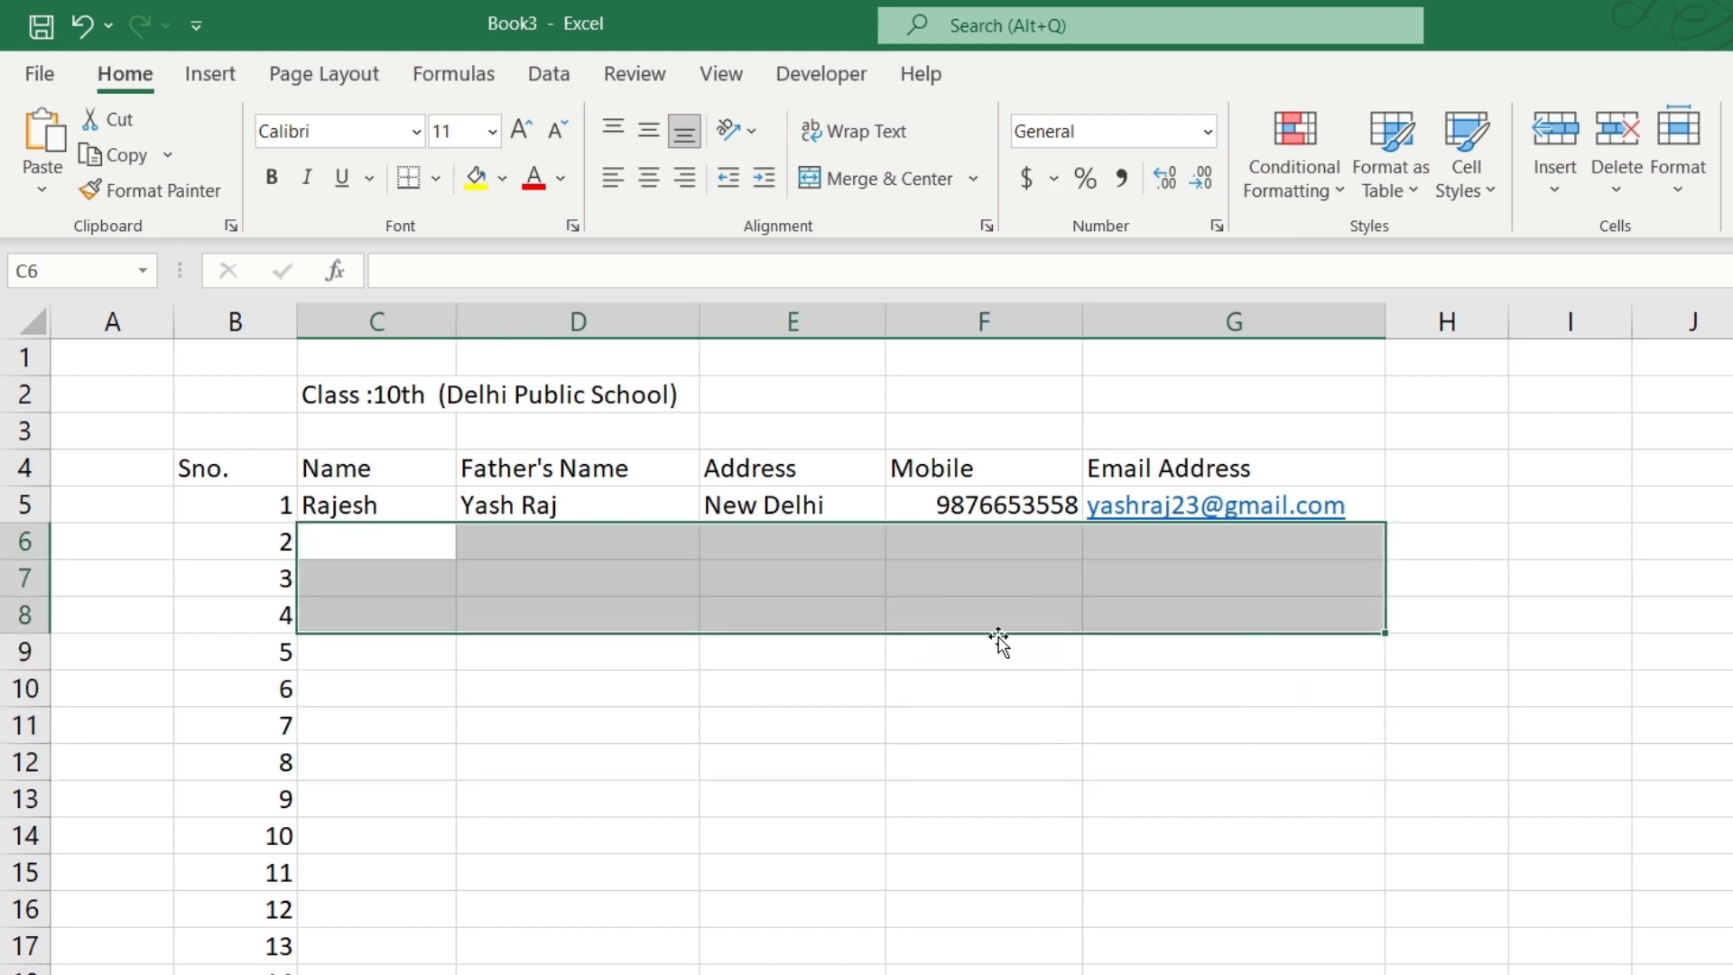
{"action": "left_click", "coordinate": [462, 503]}
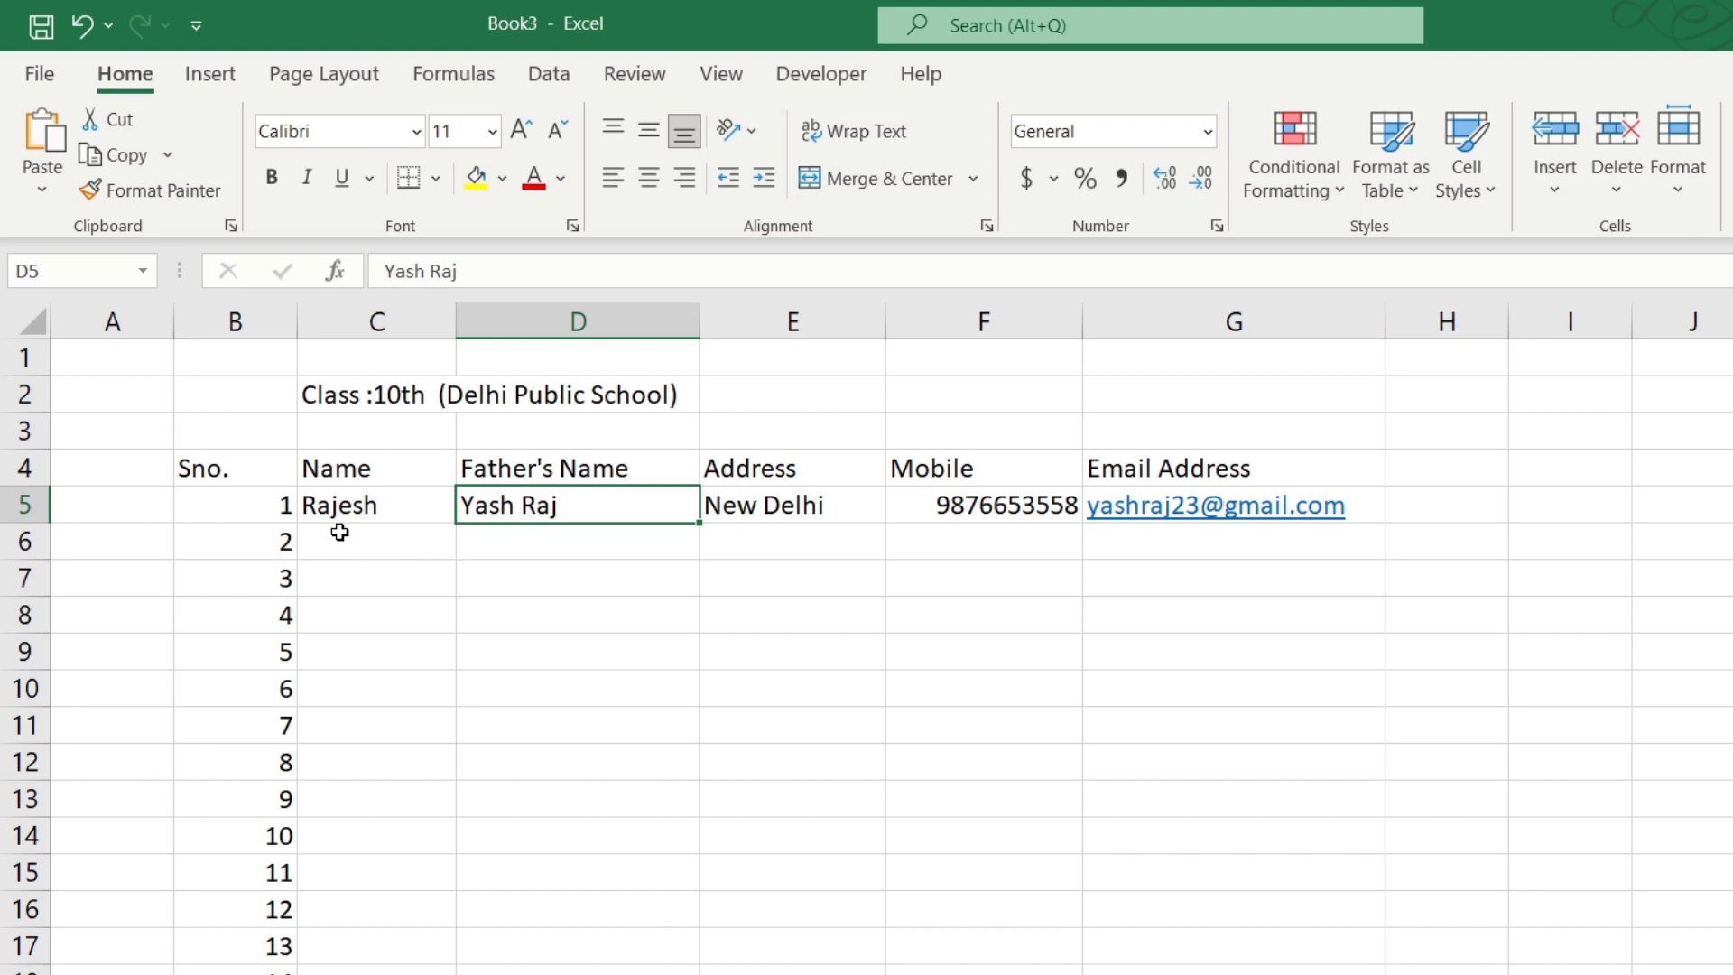
{"action": "left_click", "coordinate": [383, 548]}
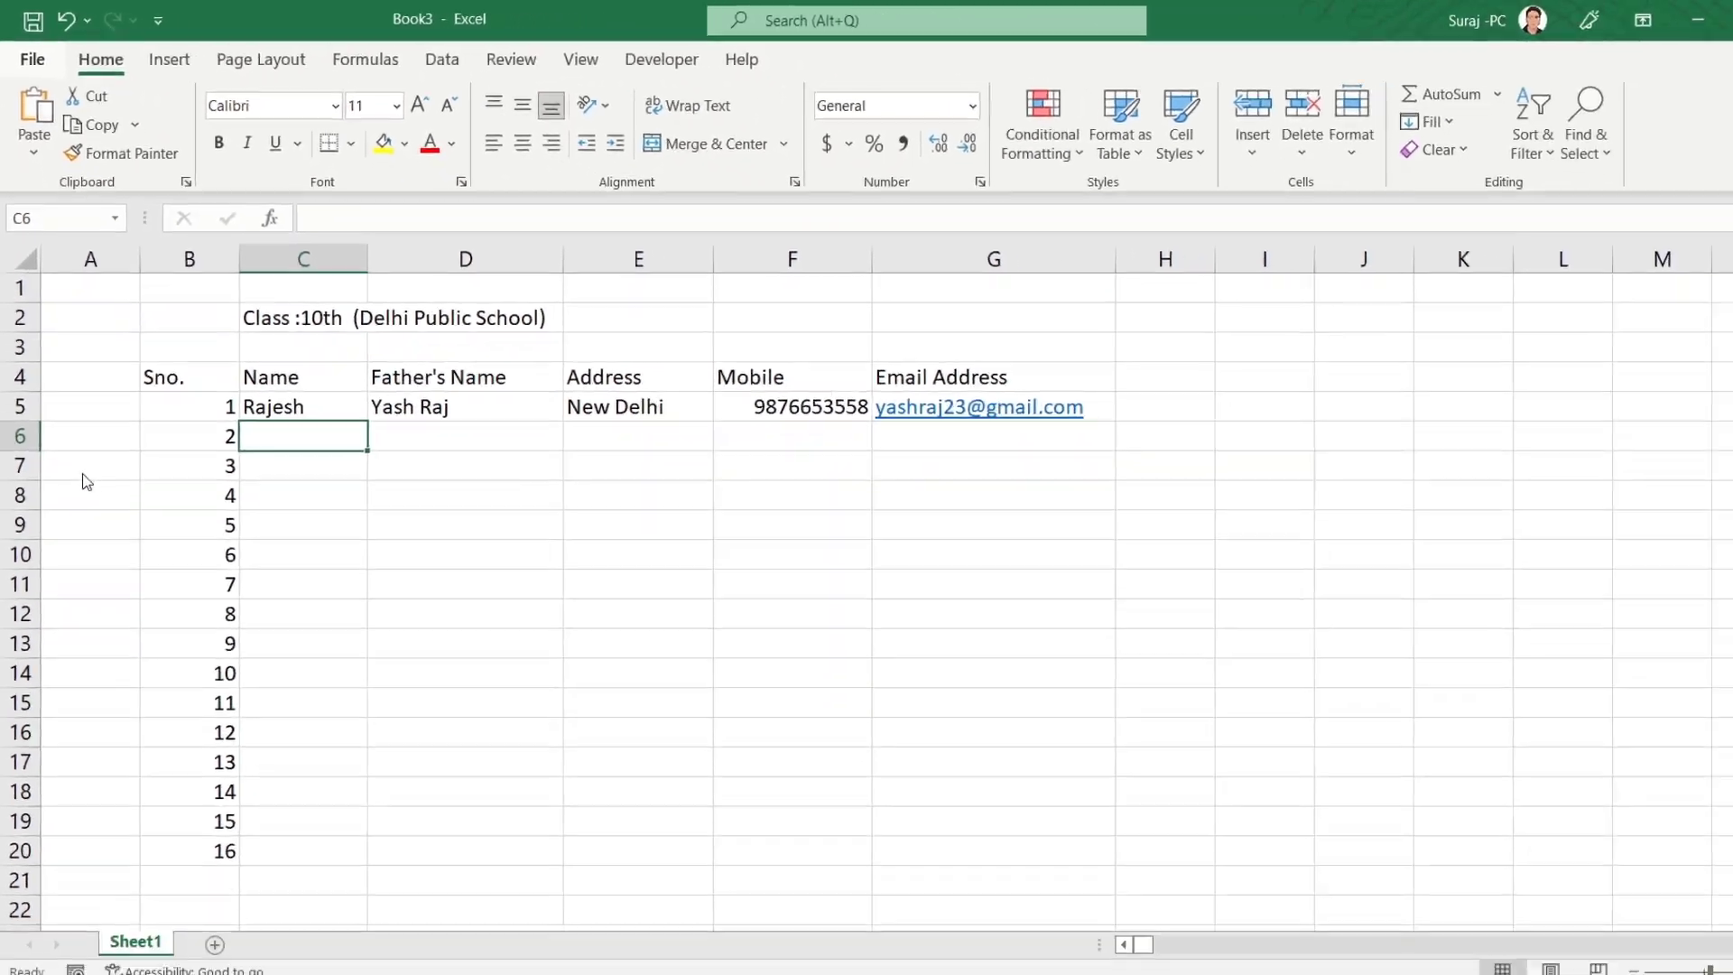
Step: Open Excel Options at Customize Ribbon, list All Commands, and select the Form… command
{"action": "key", "text": "alt+f"}
{"action": "left_click", "coordinate": [87, 938]}
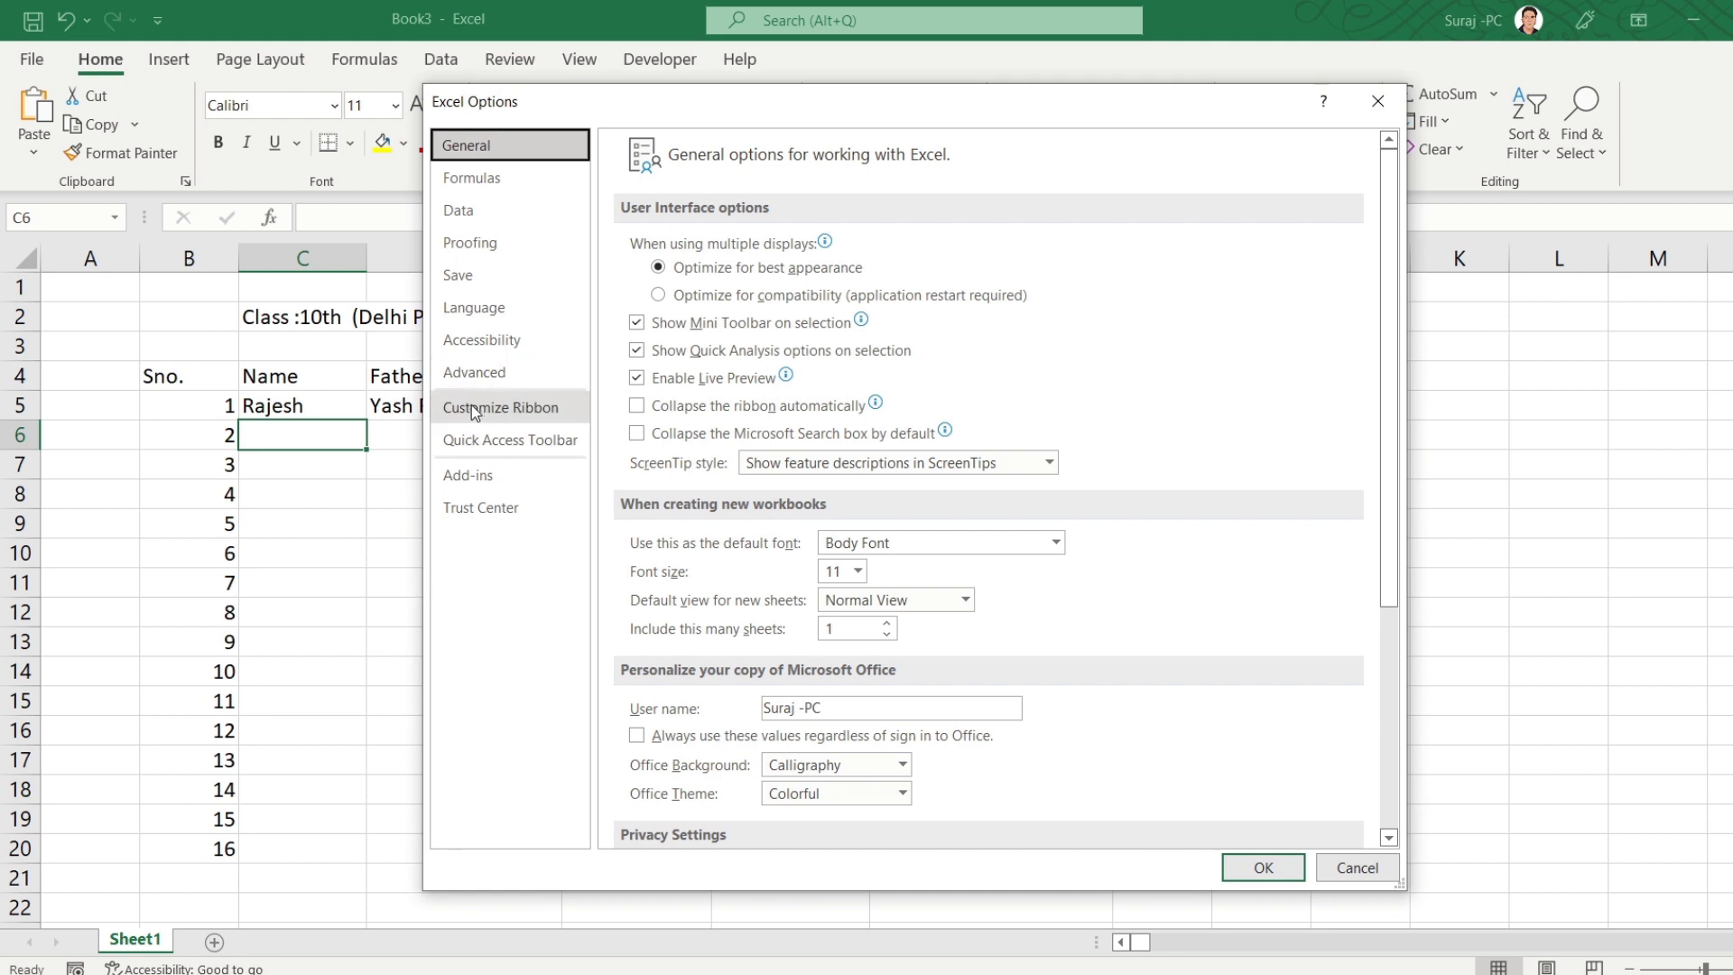
{"action": "left_click", "coordinate": [474, 409]}
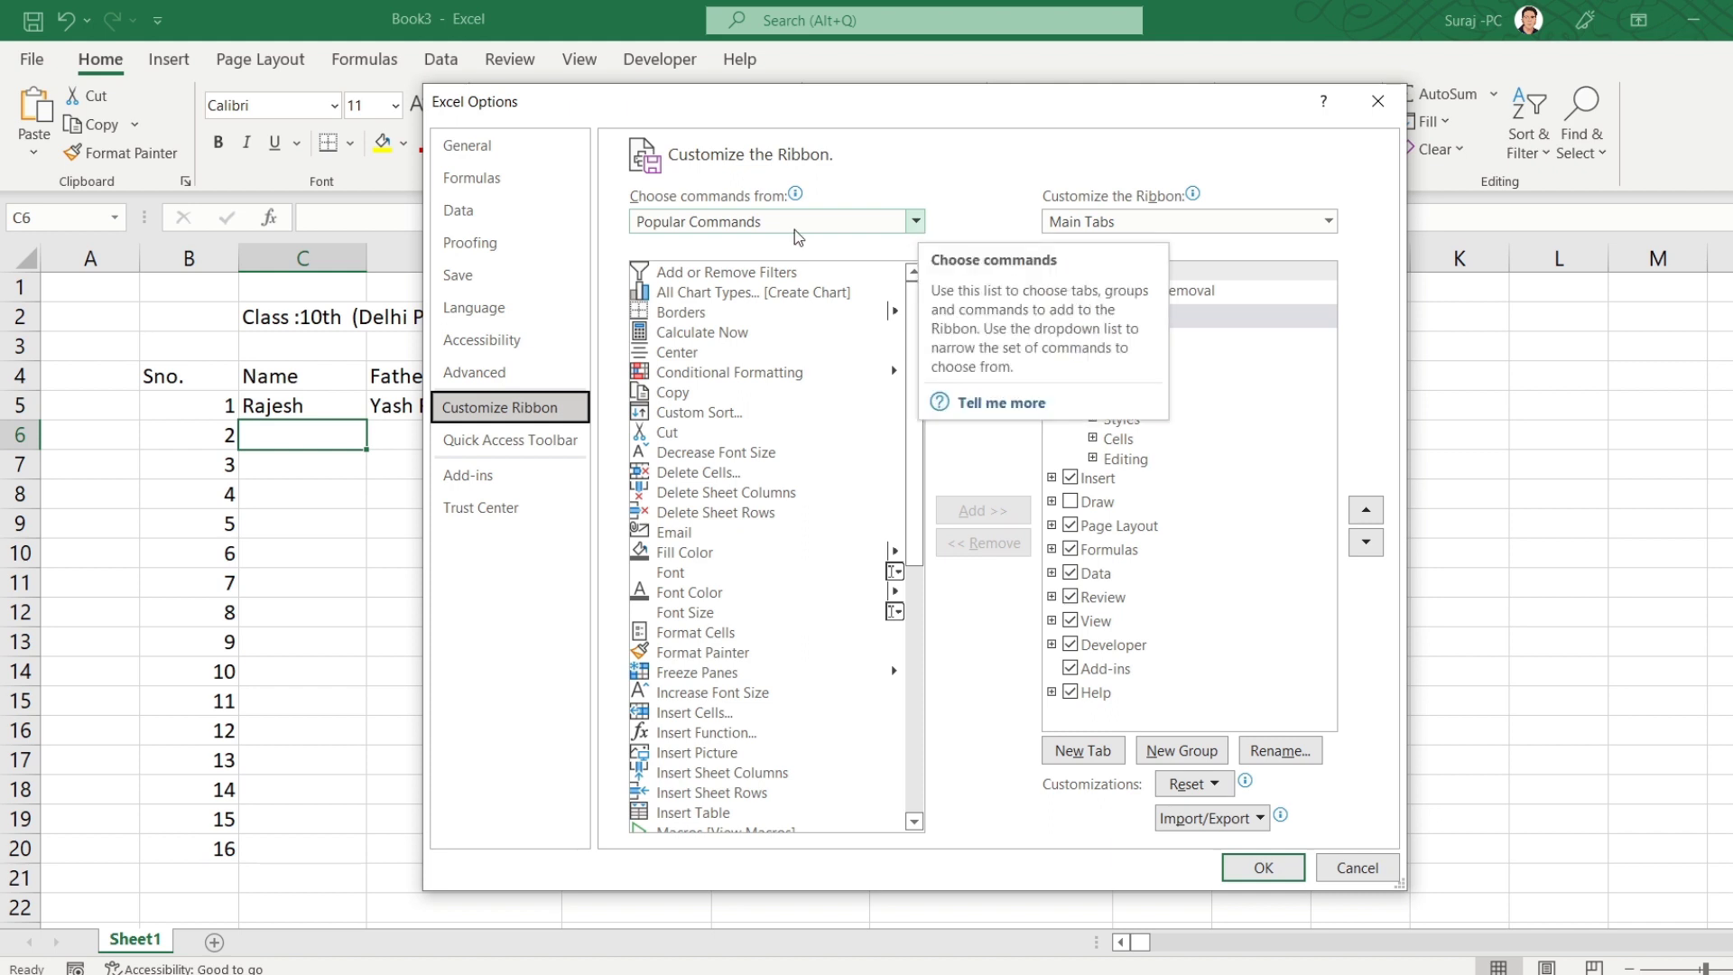
{"action": "left_click", "coordinate": [915, 223]}
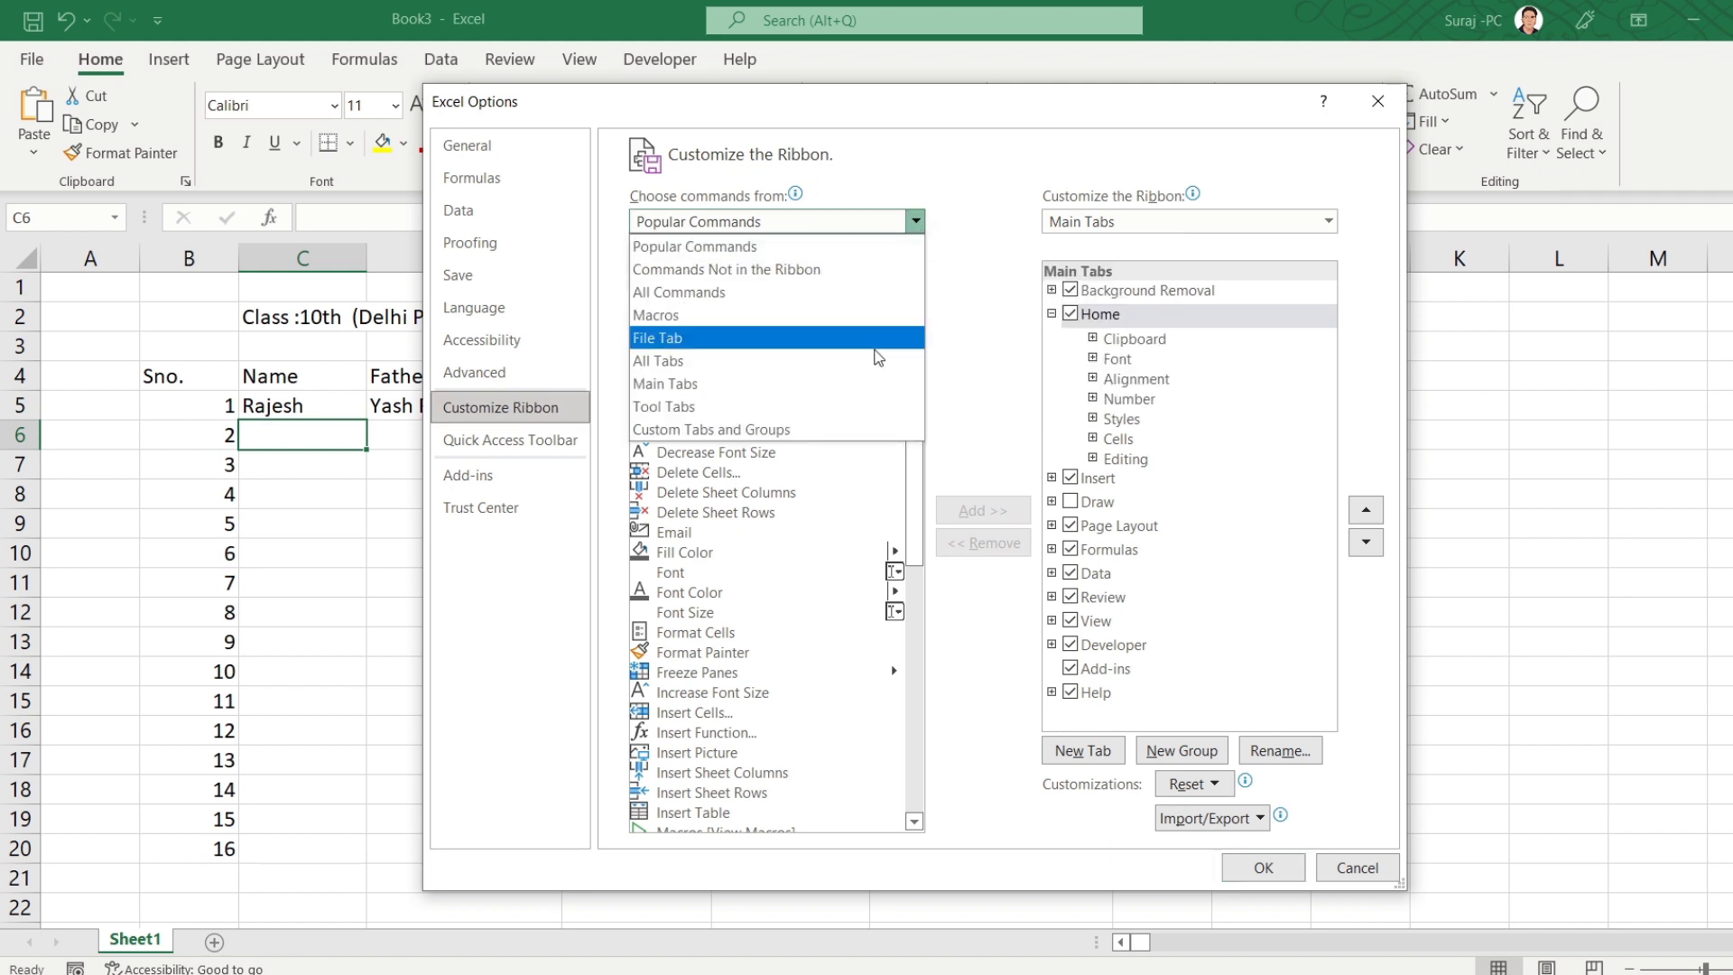
{"action": "left_click", "coordinate": [666, 291]}
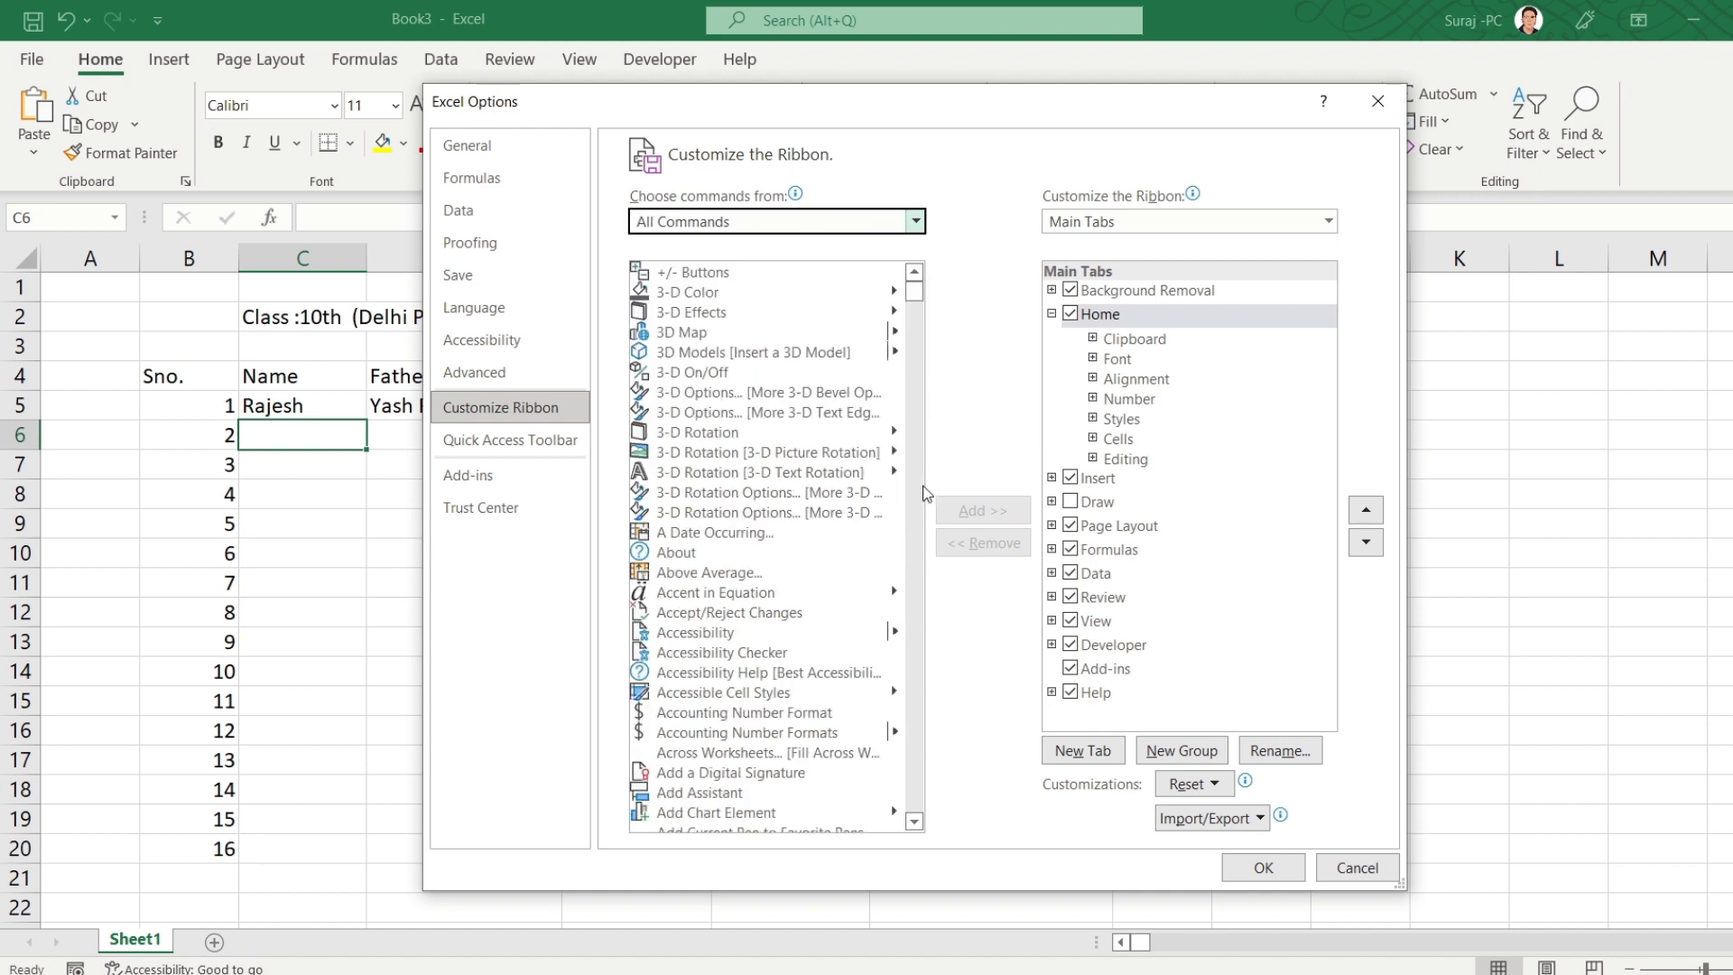
{"action": "left_click_drag", "start_coordinate": [925, 284], "coordinate": [921, 462]}
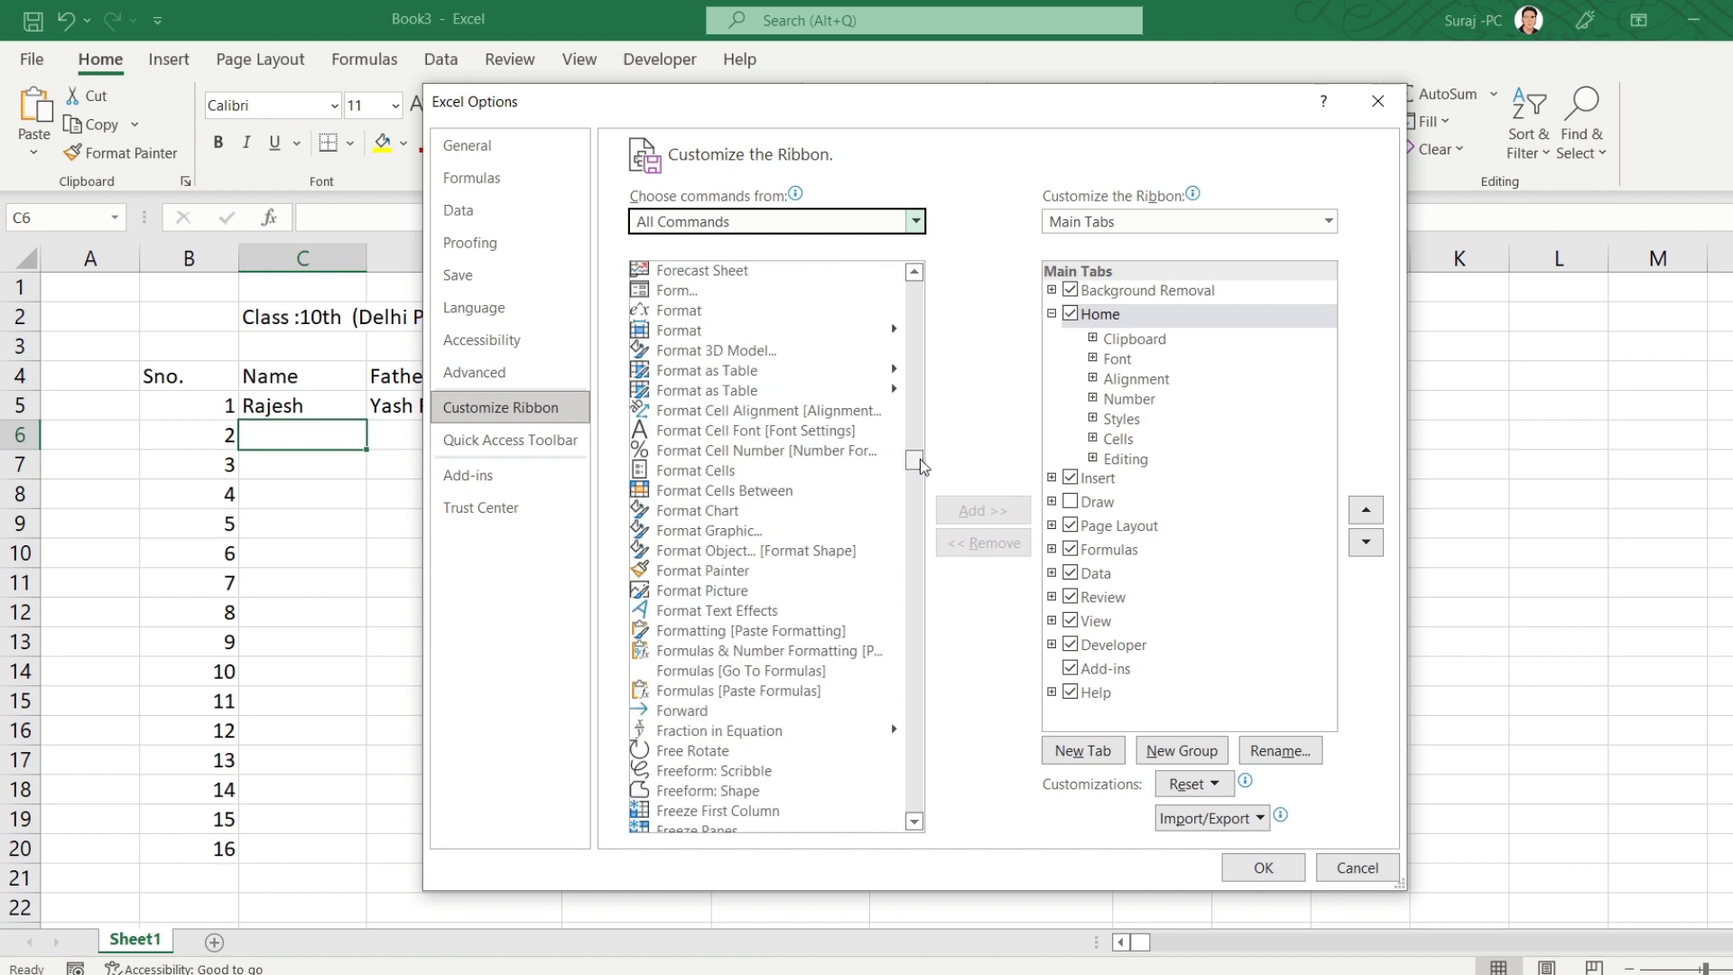
{"action": "left_click", "coordinate": [685, 293]}
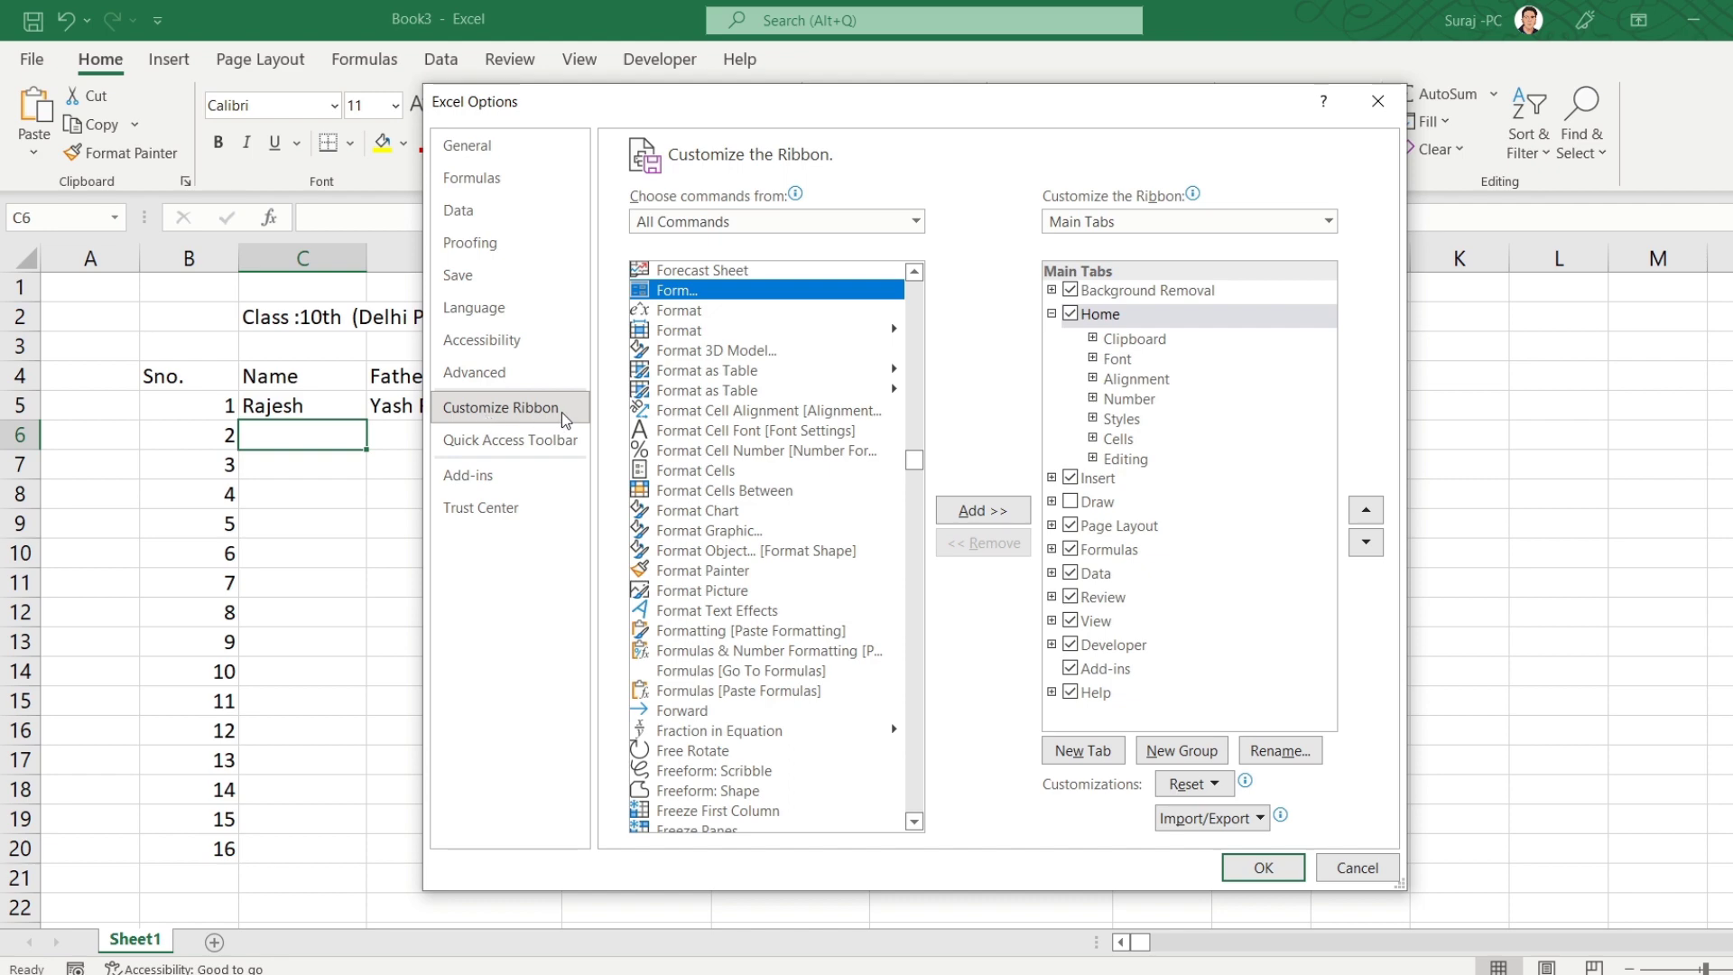
Step: Select Form… from All Commands and choose Home's Editing group as the insertion point
{"action": "left_click", "coordinate": [917, 220]}
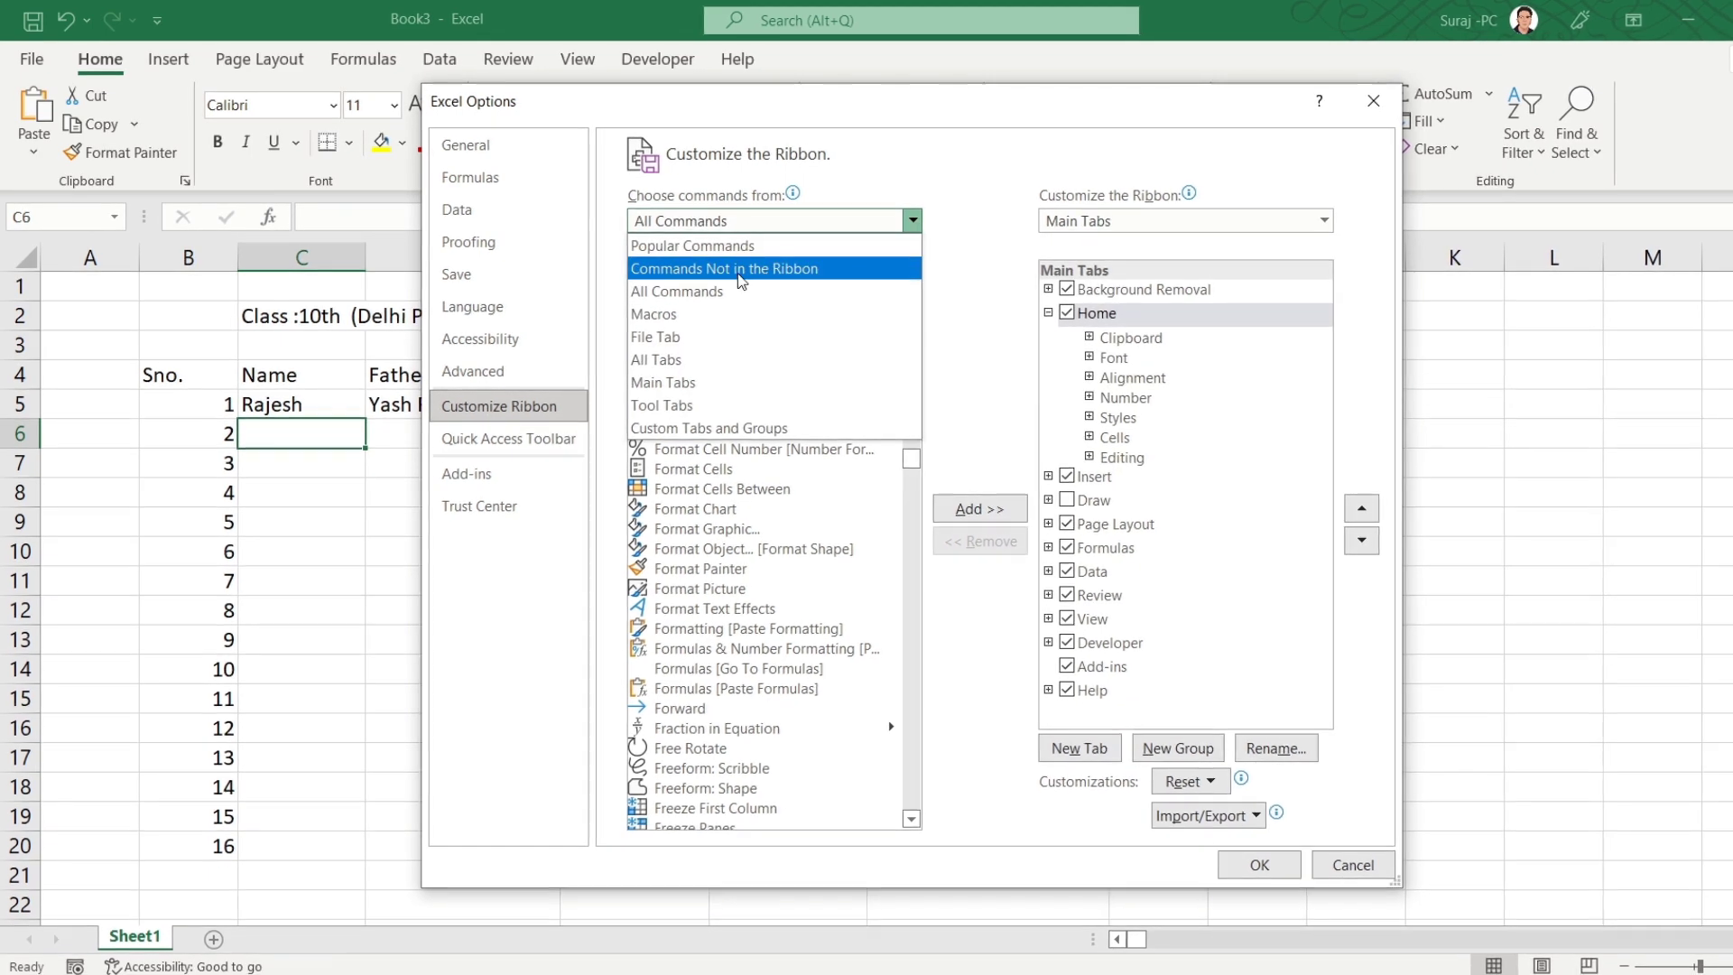
{"action": "left_click", "coordinate": [661, 292]}
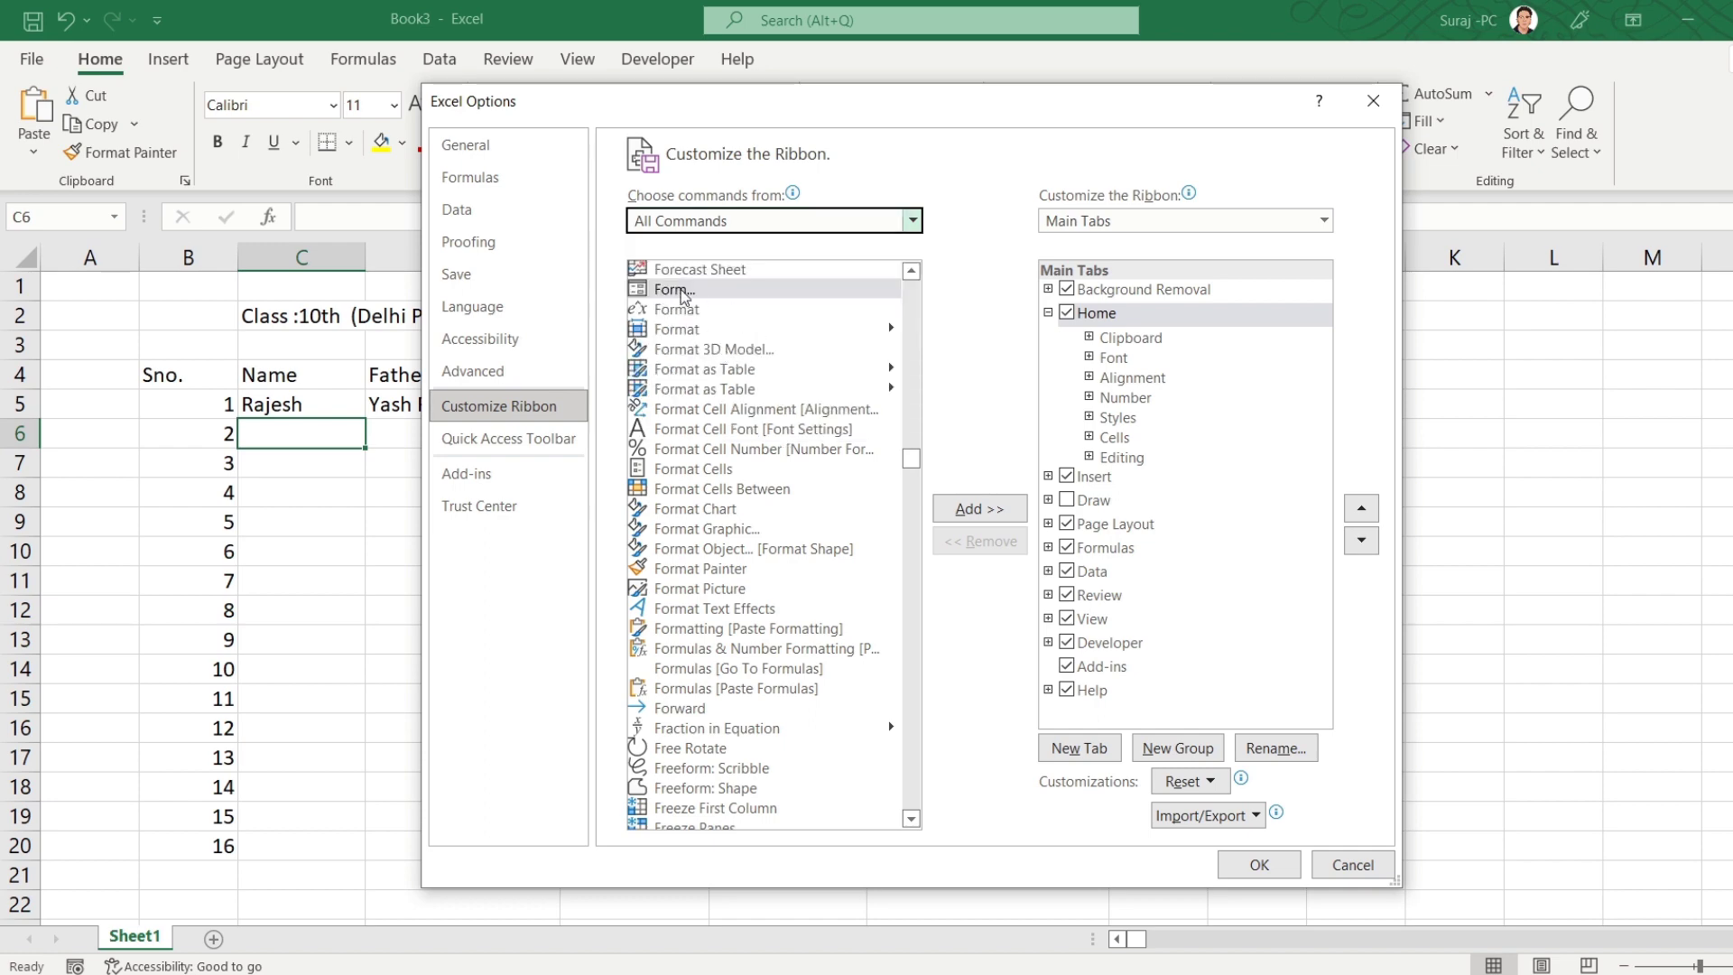
{"action": "mouse_move", "coordinate": [911, 458]}
{"action": "left_mouse_down"}
{"action": "mouse_move", "coordinate": [914, 347]}
{"action": "mouse_move", "coordinate": [918, 453]}
{"action": "left_mouse_up"}
{"action": "left_click", "coordinate": [1121, 457]}
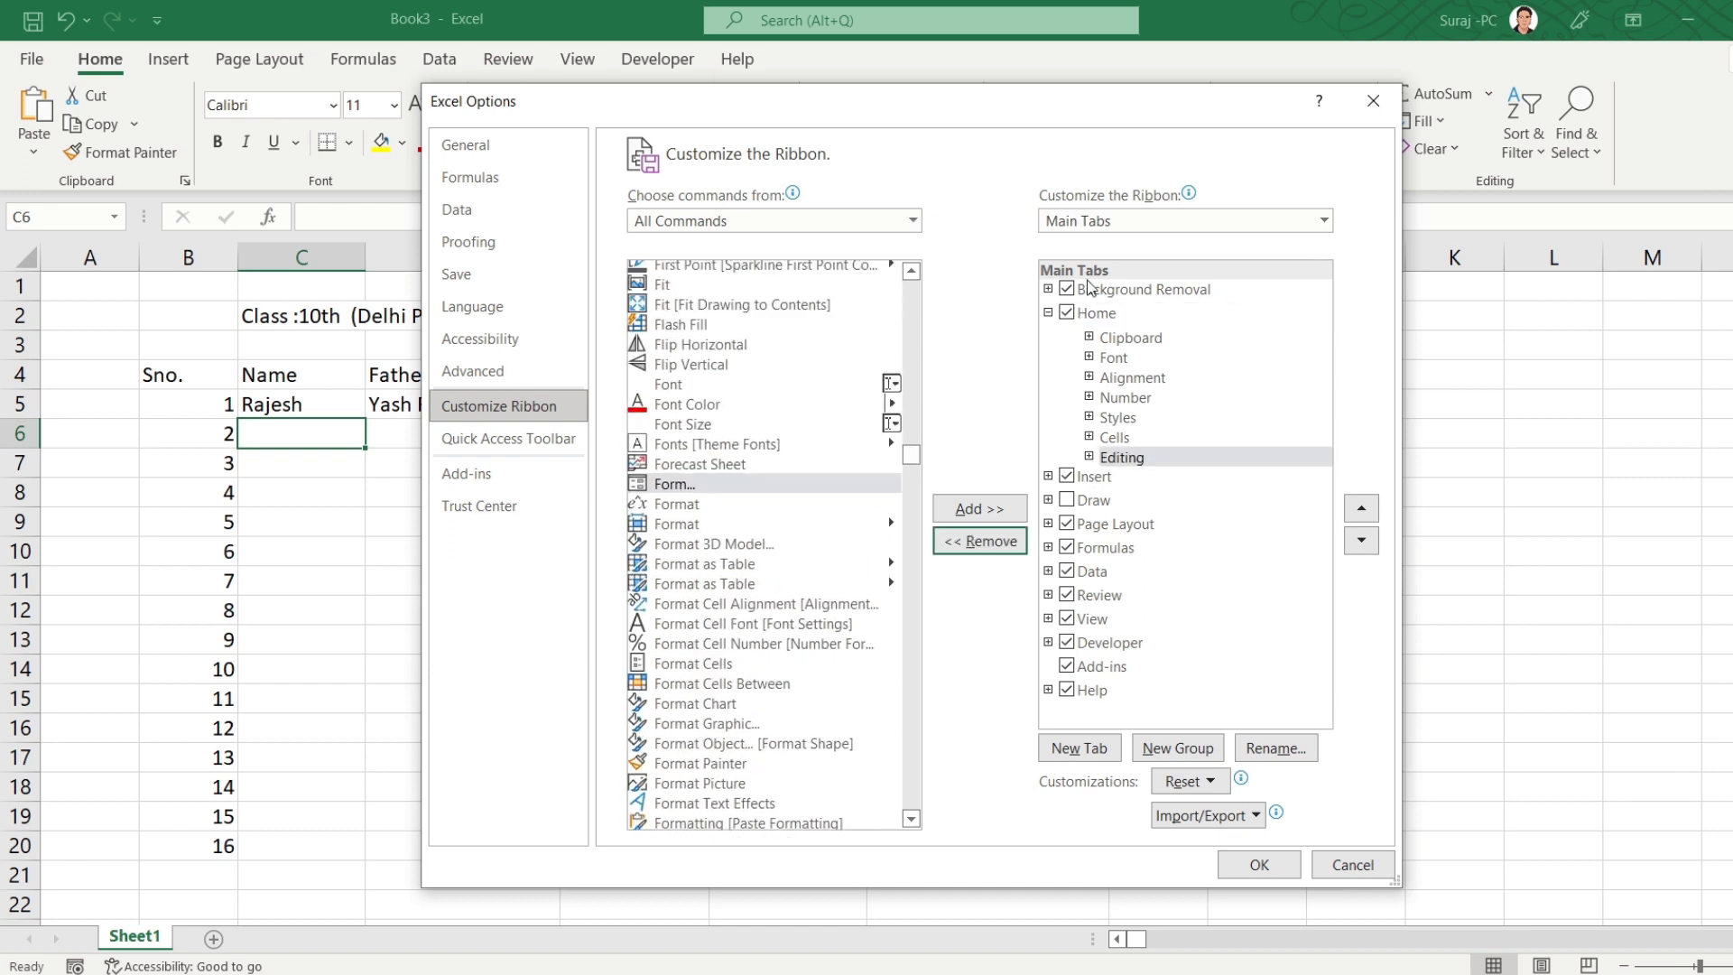
{"action": "left_click", "coordinate": [695, 488]}
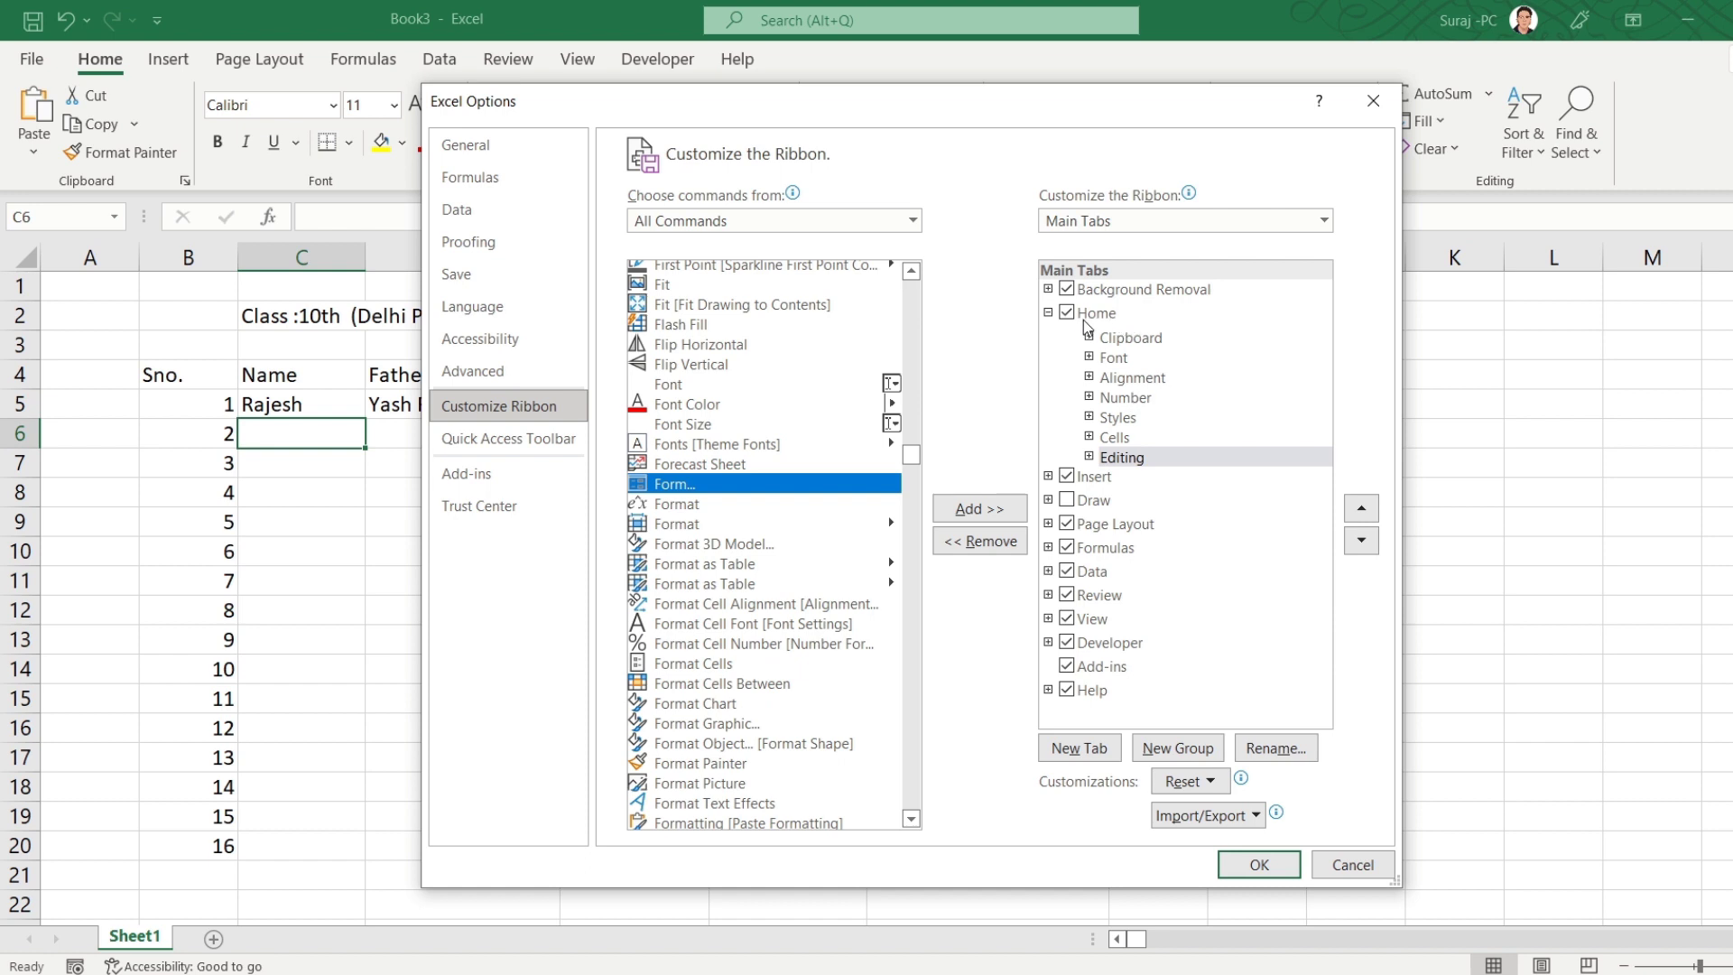
{"action": "left_click", "coordinate": [1048, 313]}
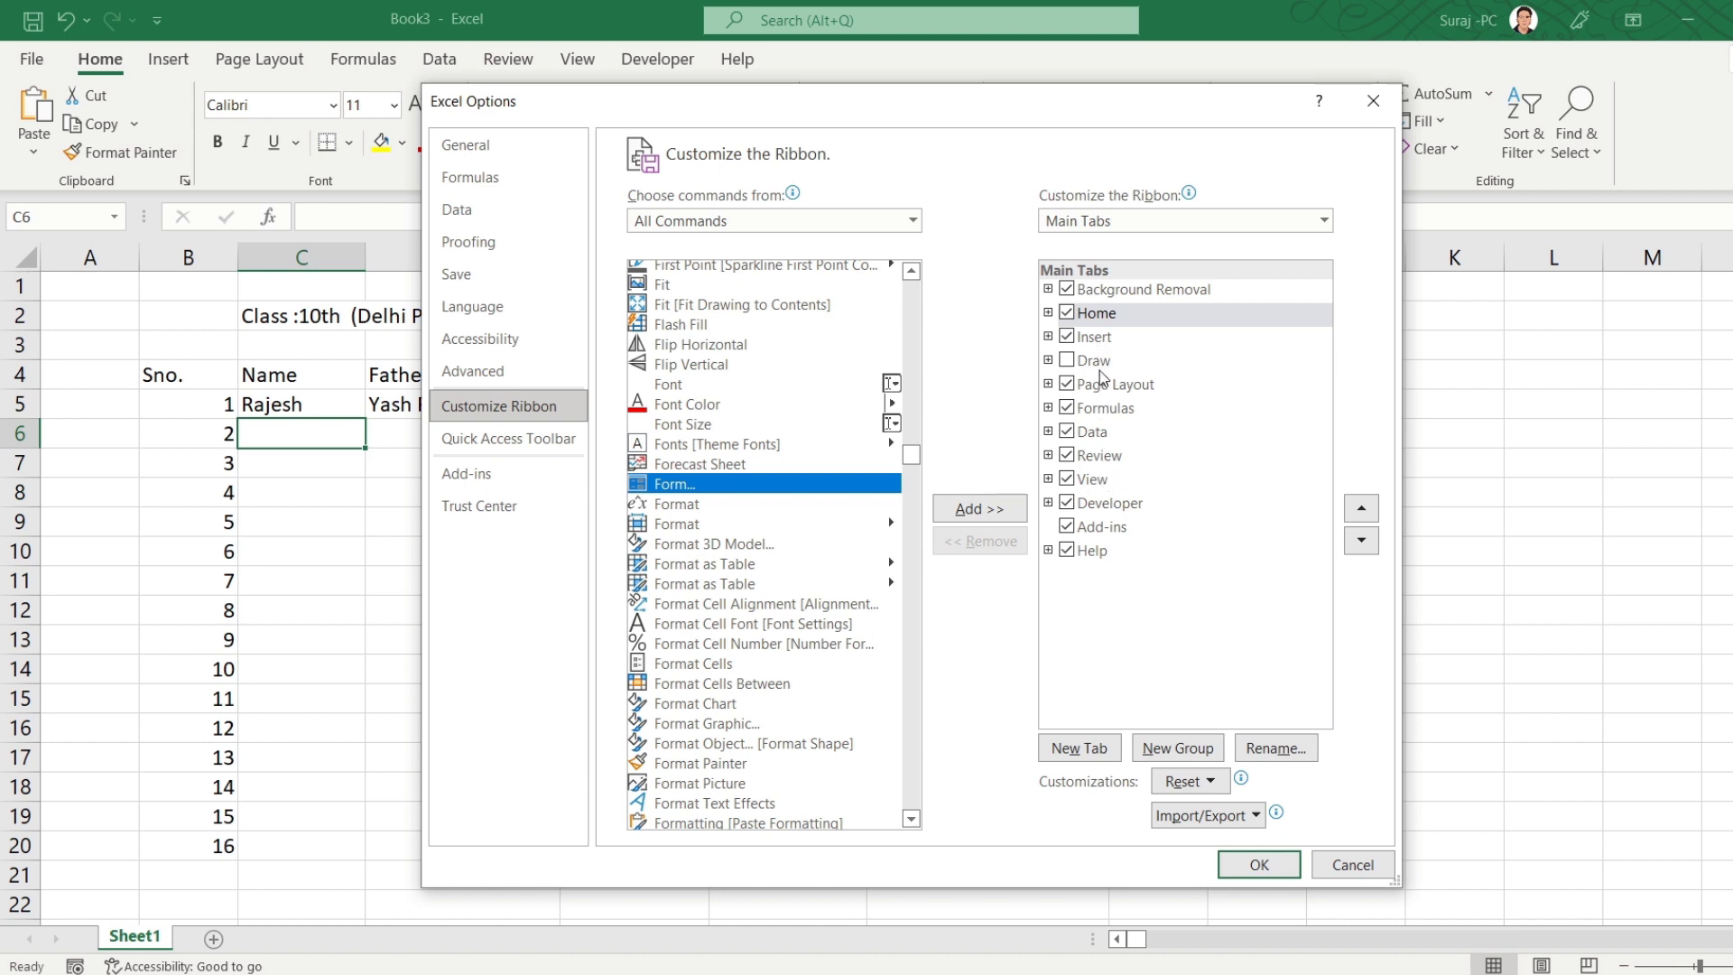
{"action": "left_click", "coordinate": [1048, 313]}
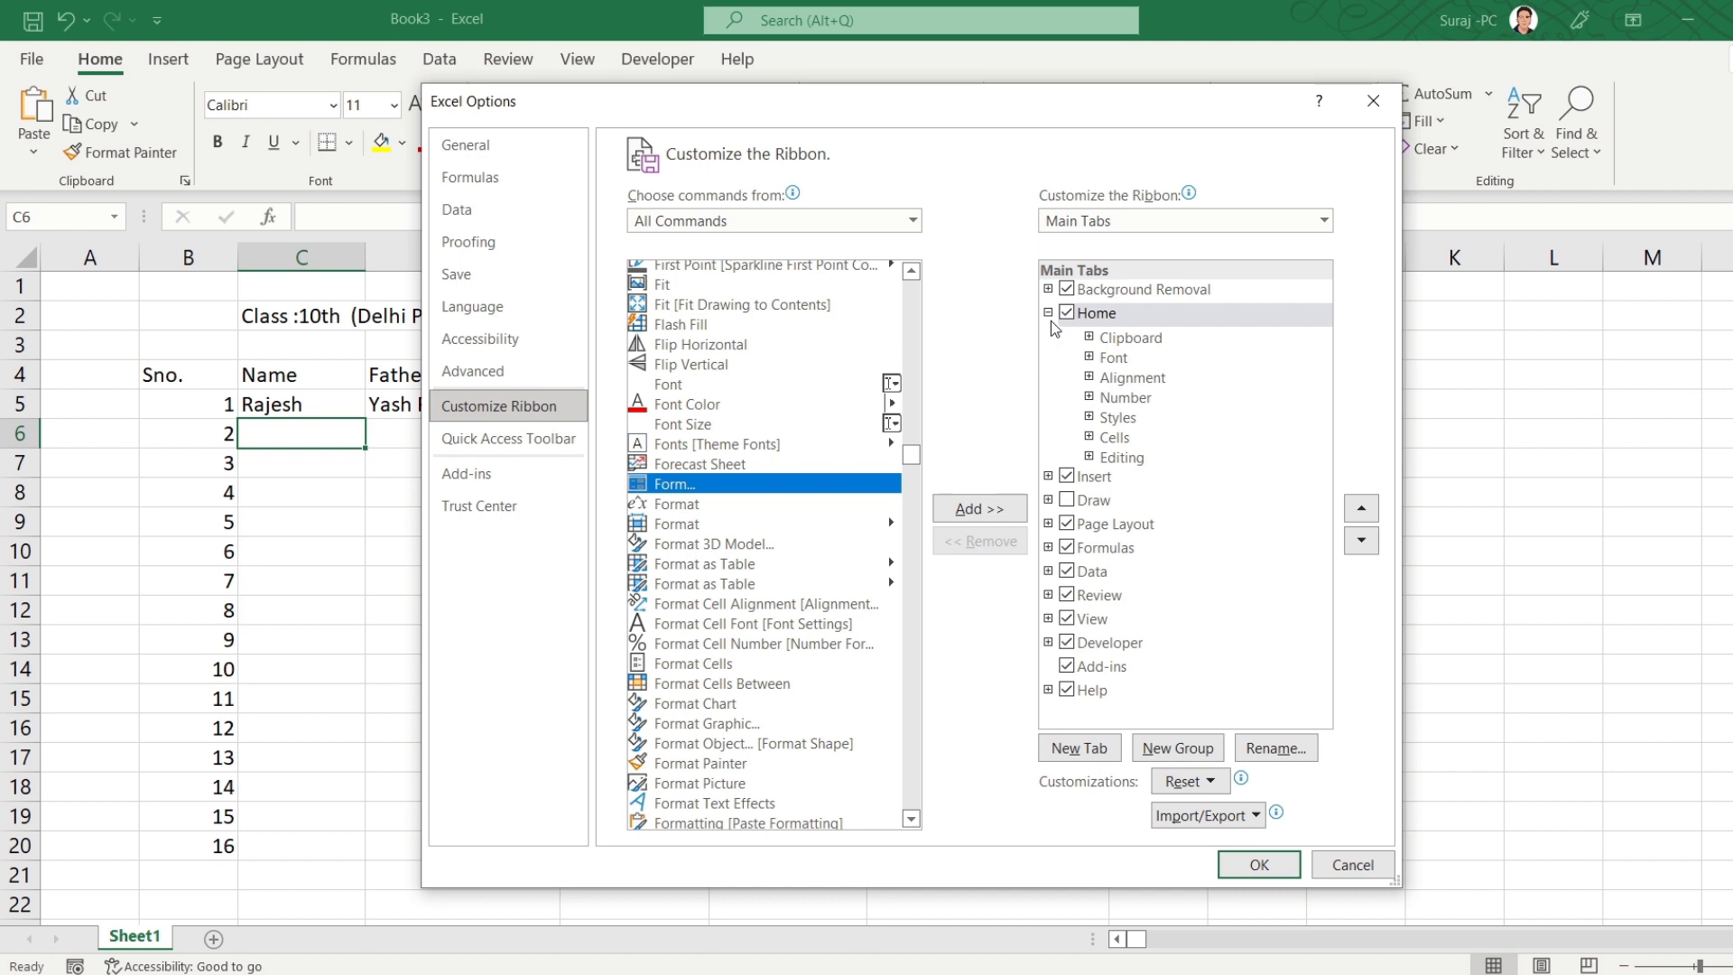
{"action": "left_click", "coordinate": [1132, 460]}
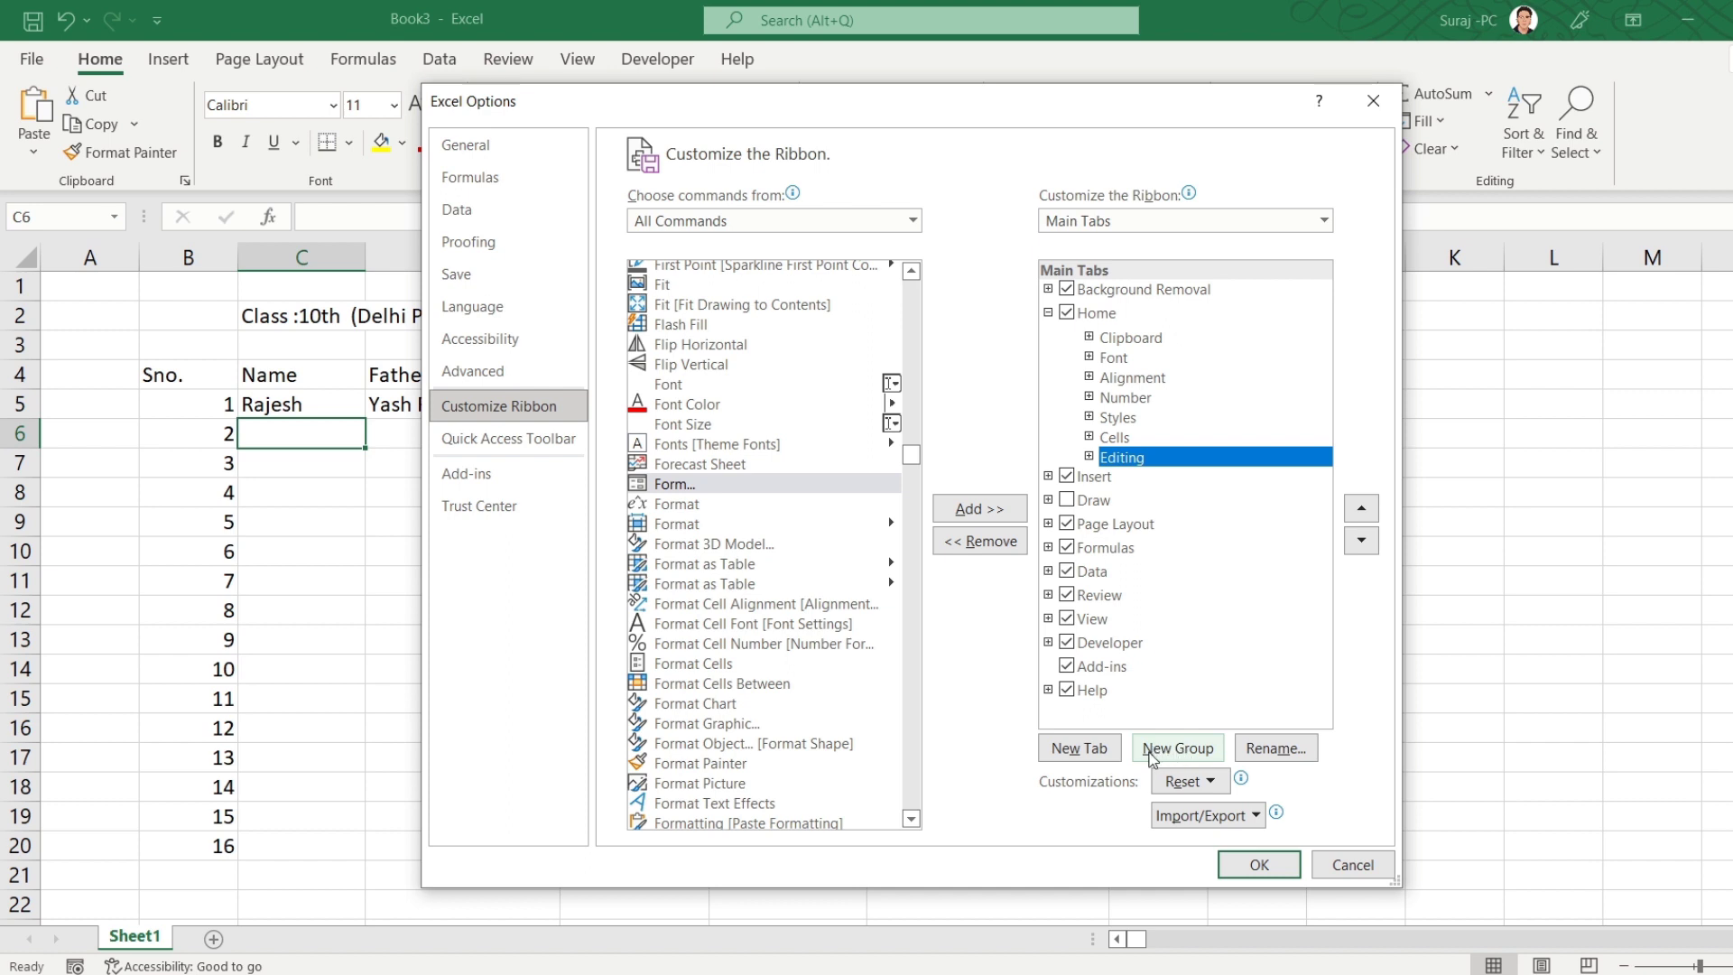
Step: Add a new custom group to the Home tab and rename it Form
{"action": "left_click", "coordinate": [1170, 749]}
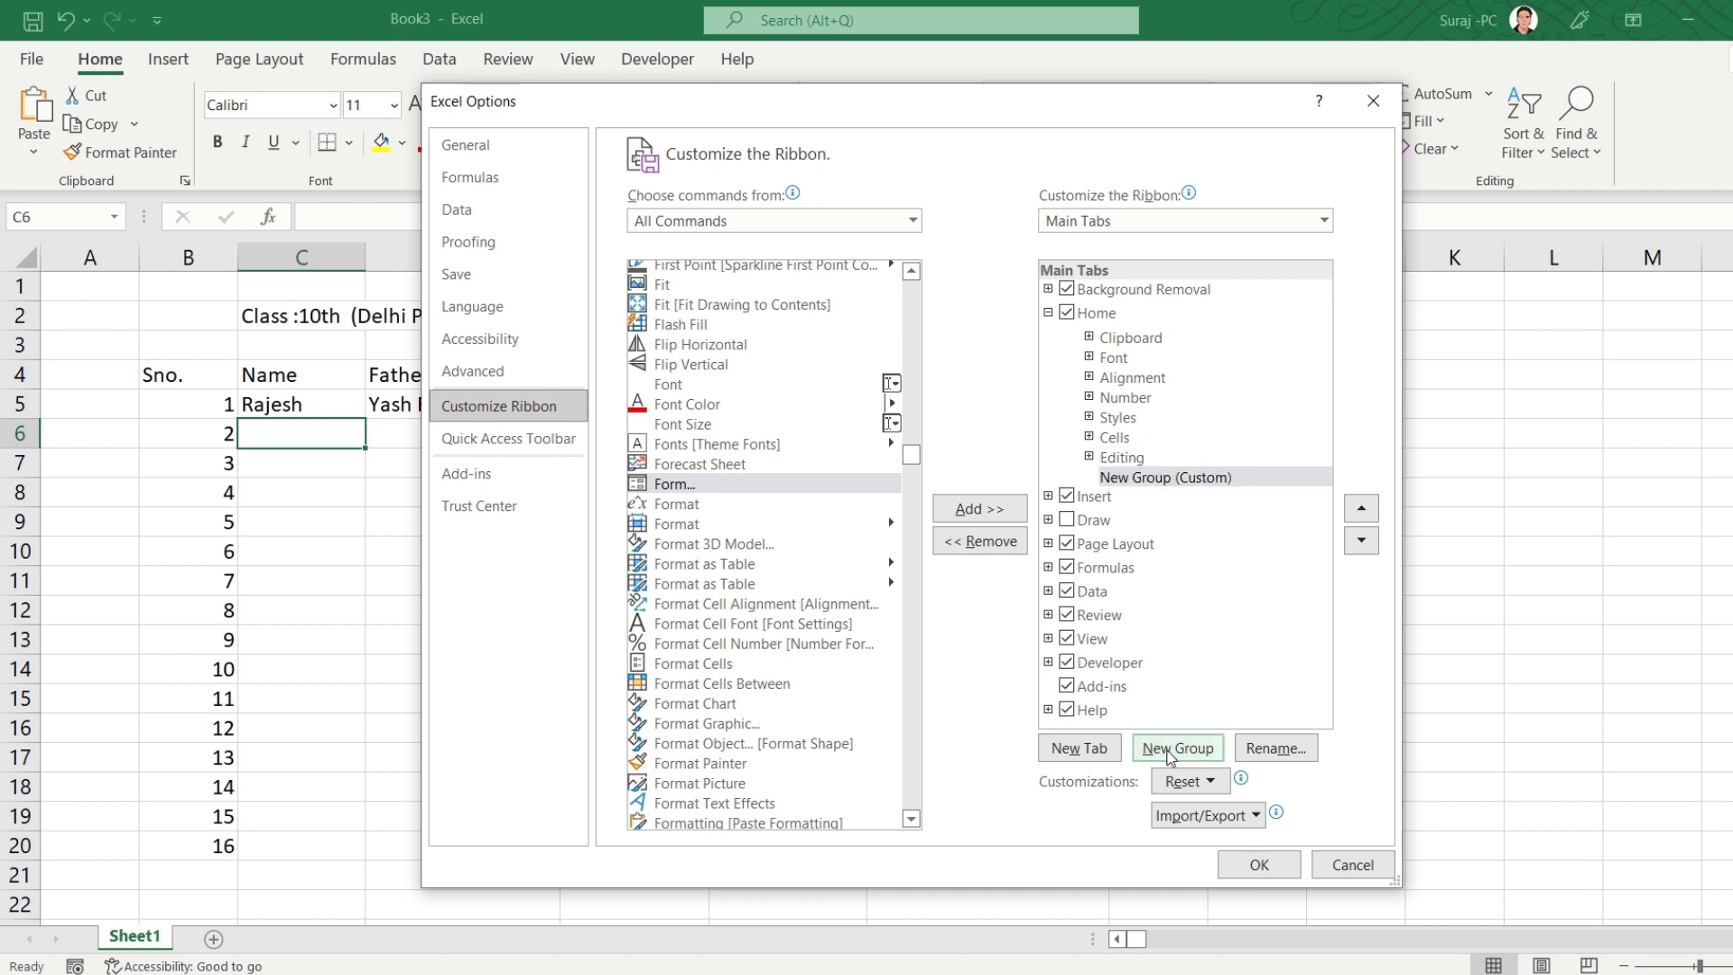
{"action": "left_click", "coordinate": [1135, 482]}
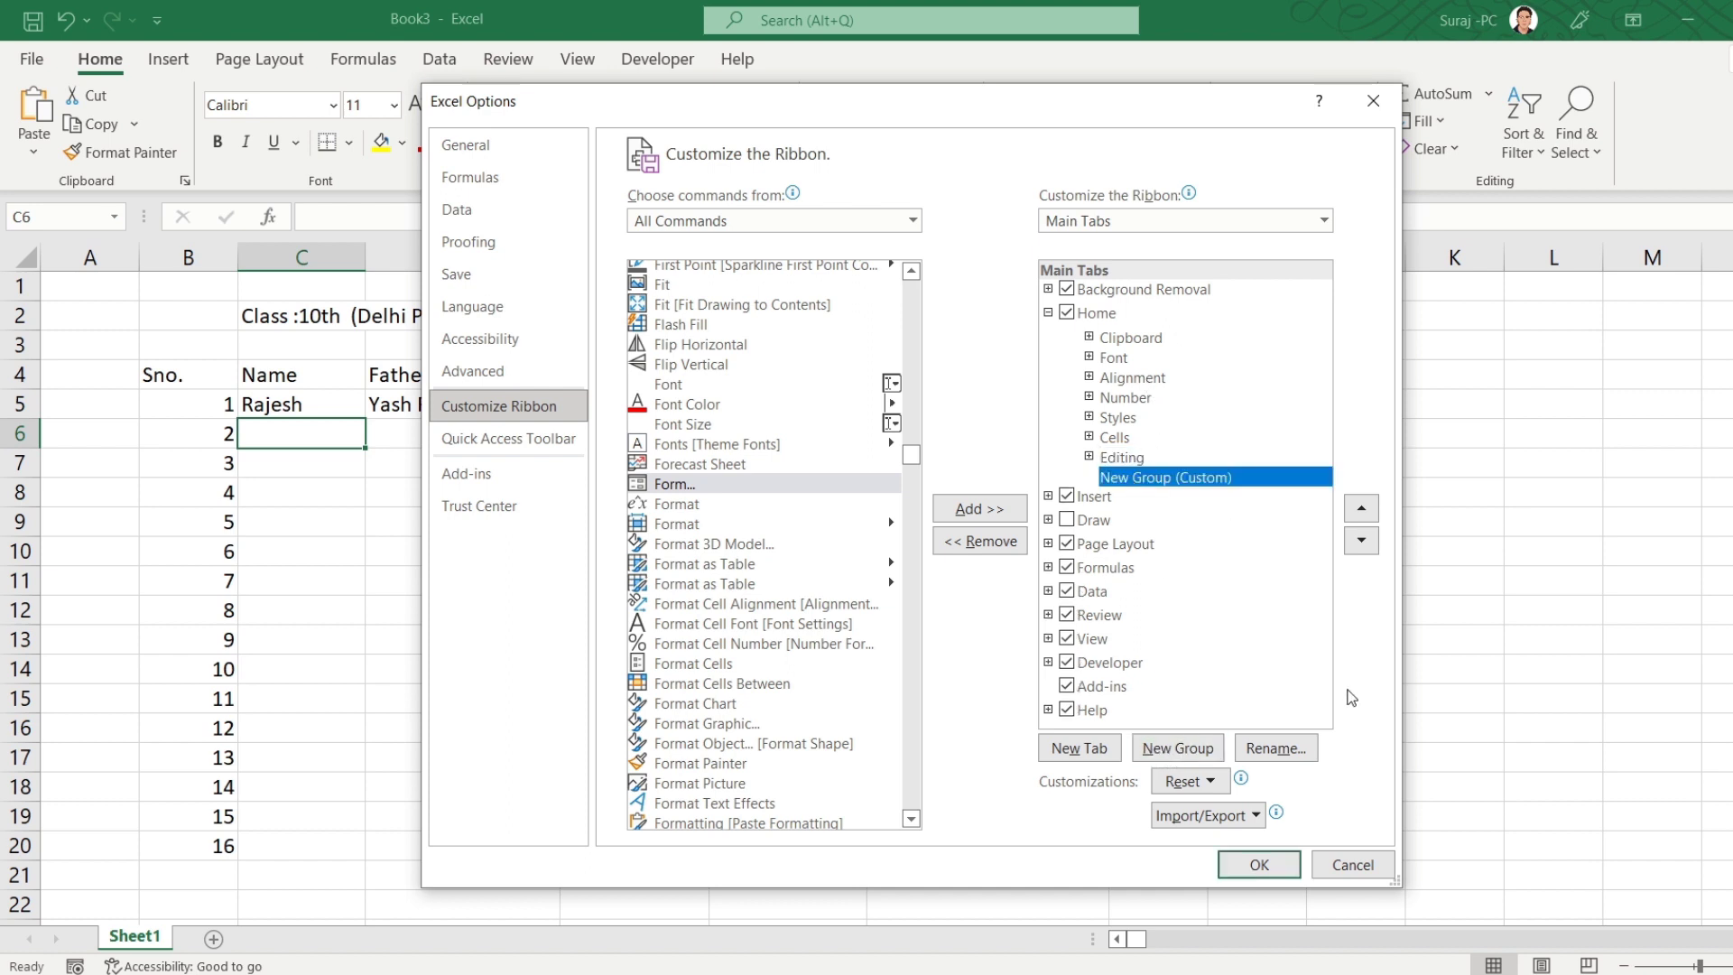
{"action": "left_click", "coordinate": [1264, 751]}
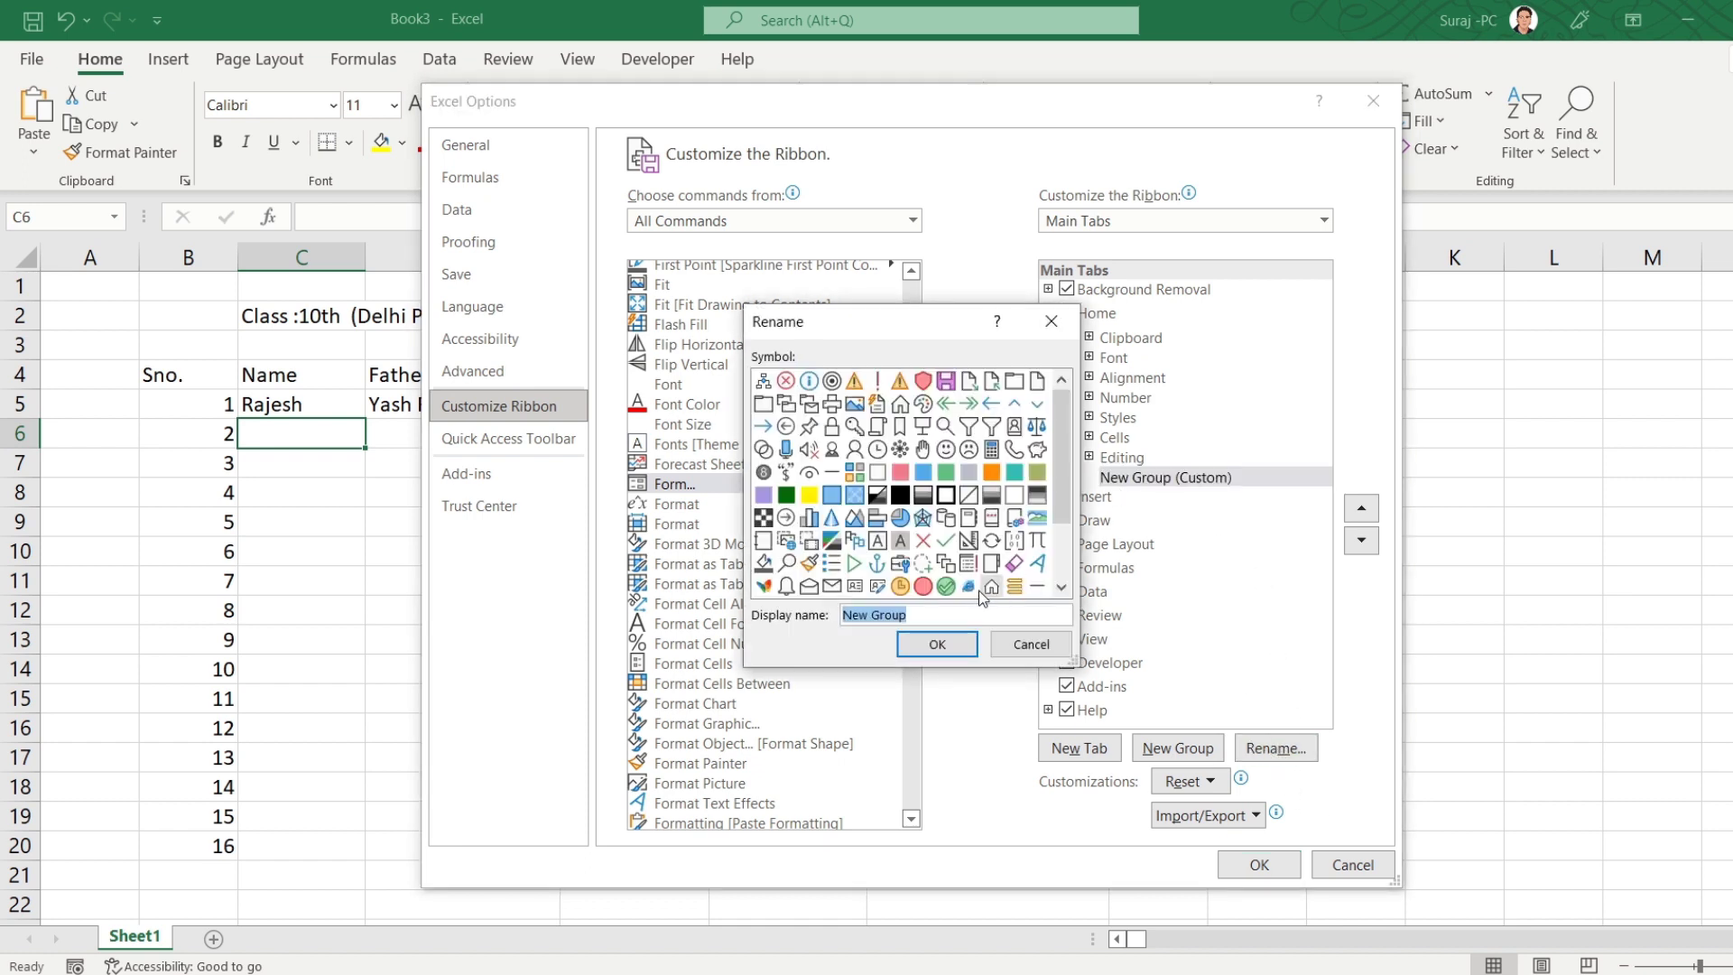
{"action": "type", "text": "Form"}
{"action": "left_click", "coordinate": [936, 643]}
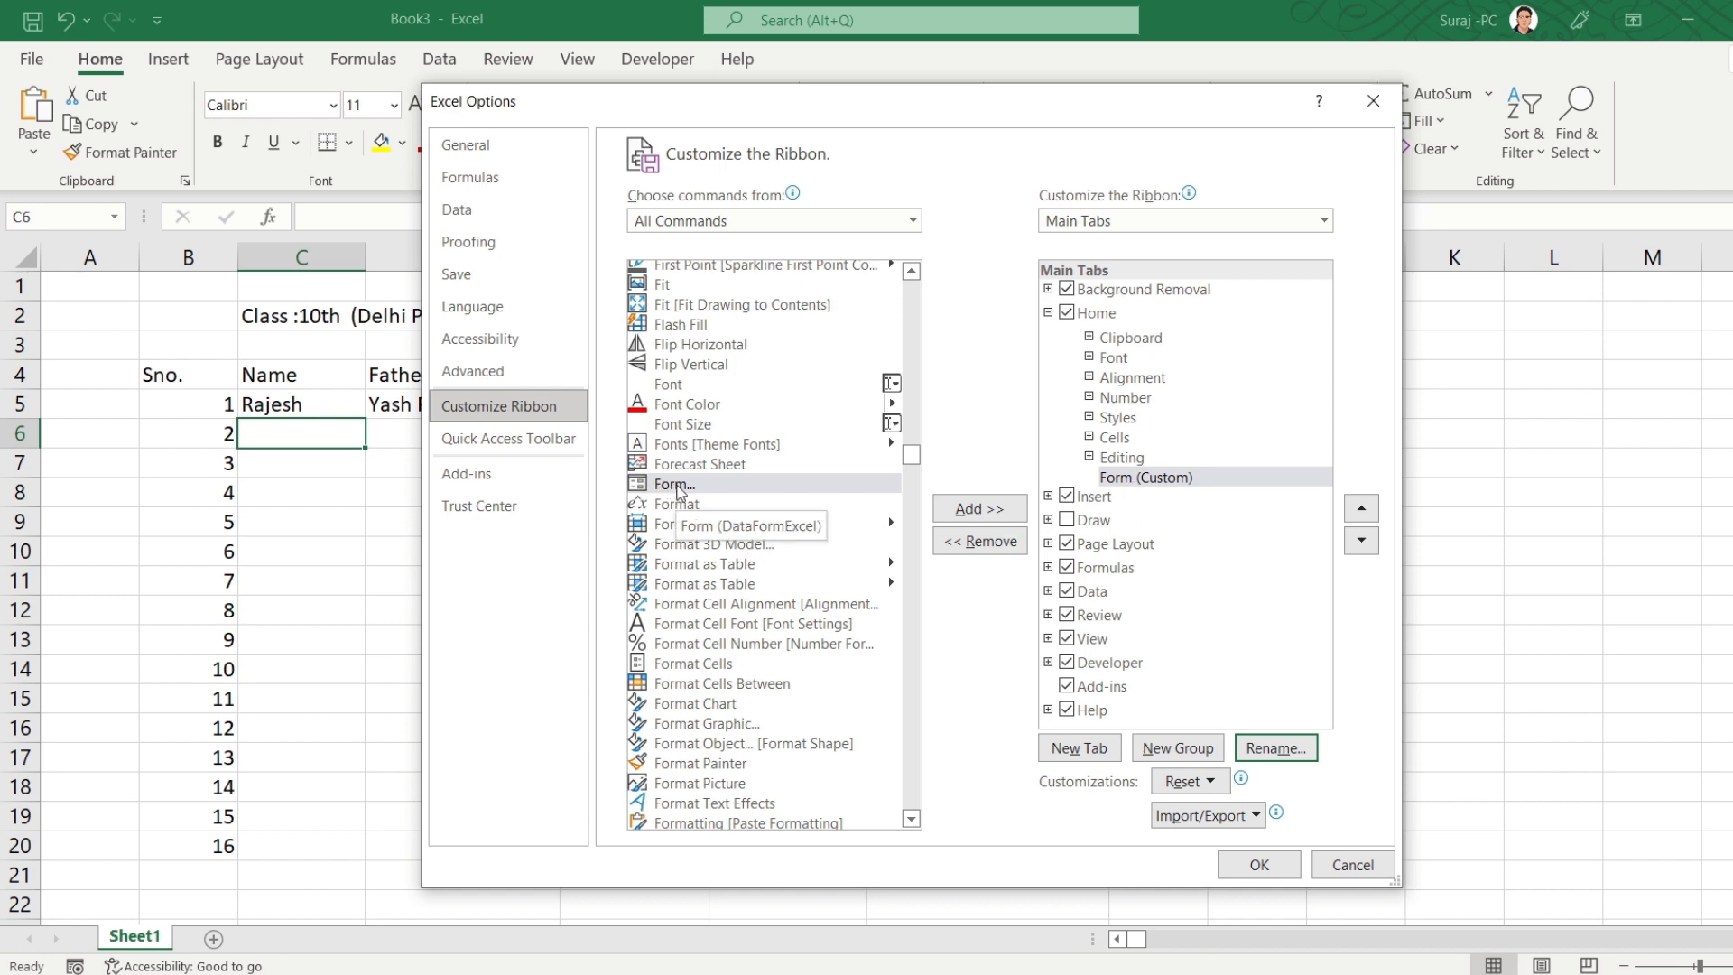
Step: Add the Form command into the Form group and apply the changes with OK
{"action": "left_click", "coordinate": [678, 487]}
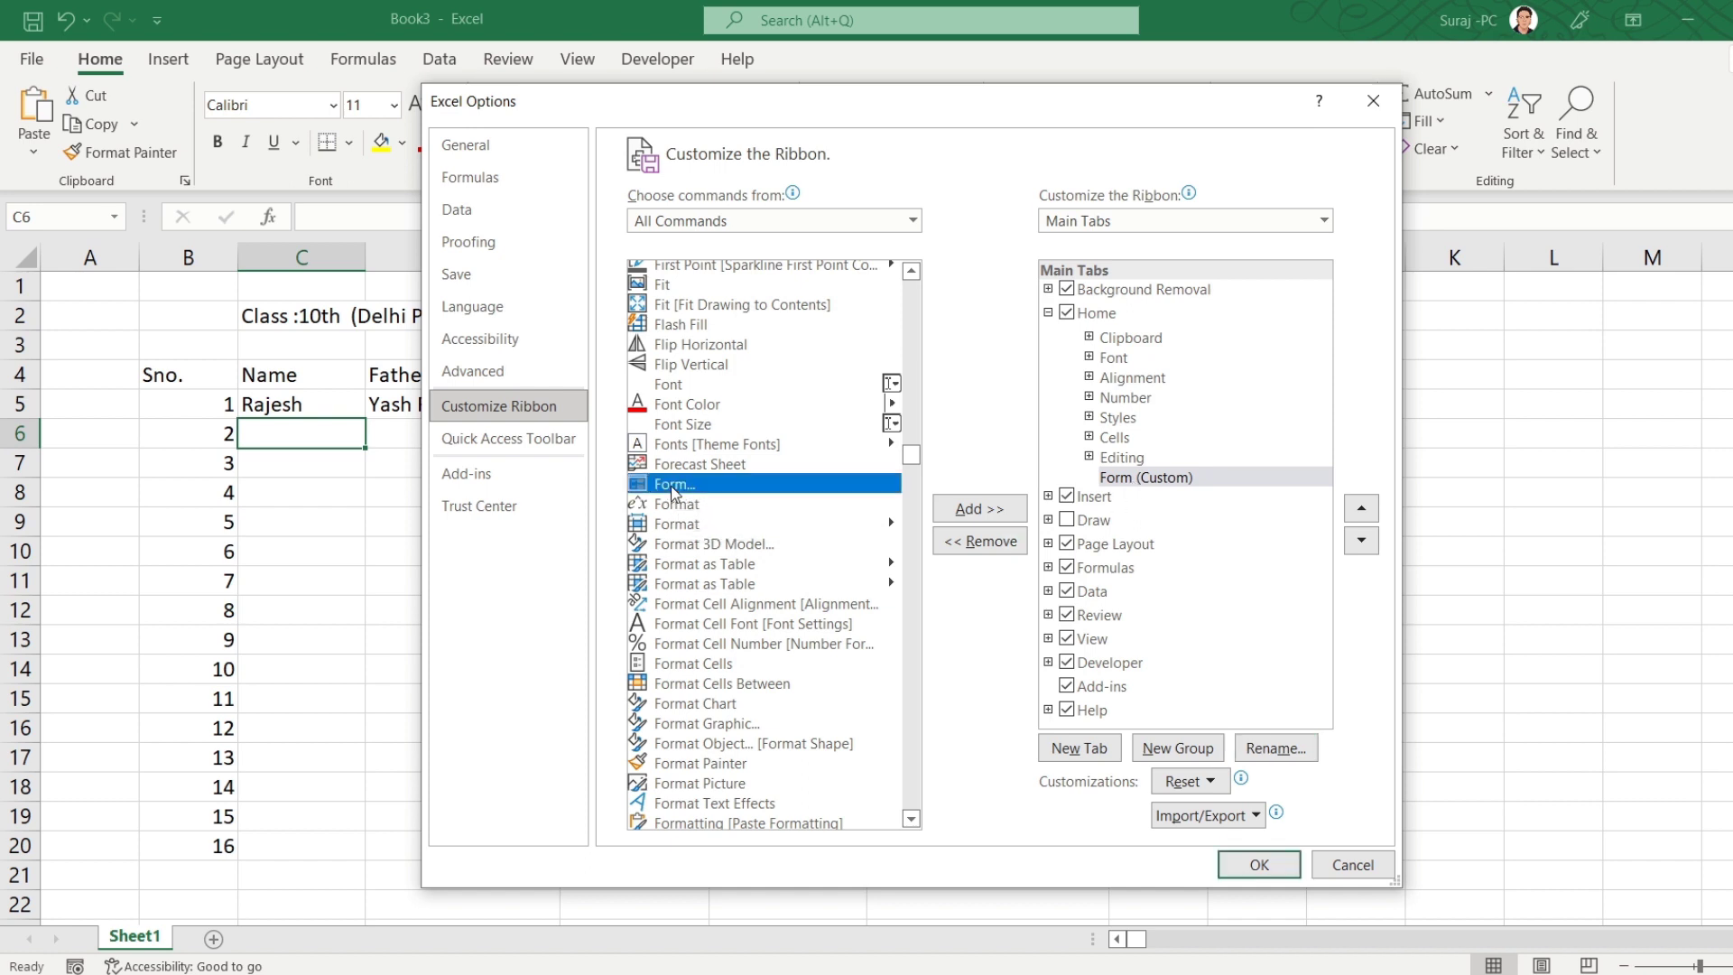
{"action": "left_click", "coordinate": [984, 511]}
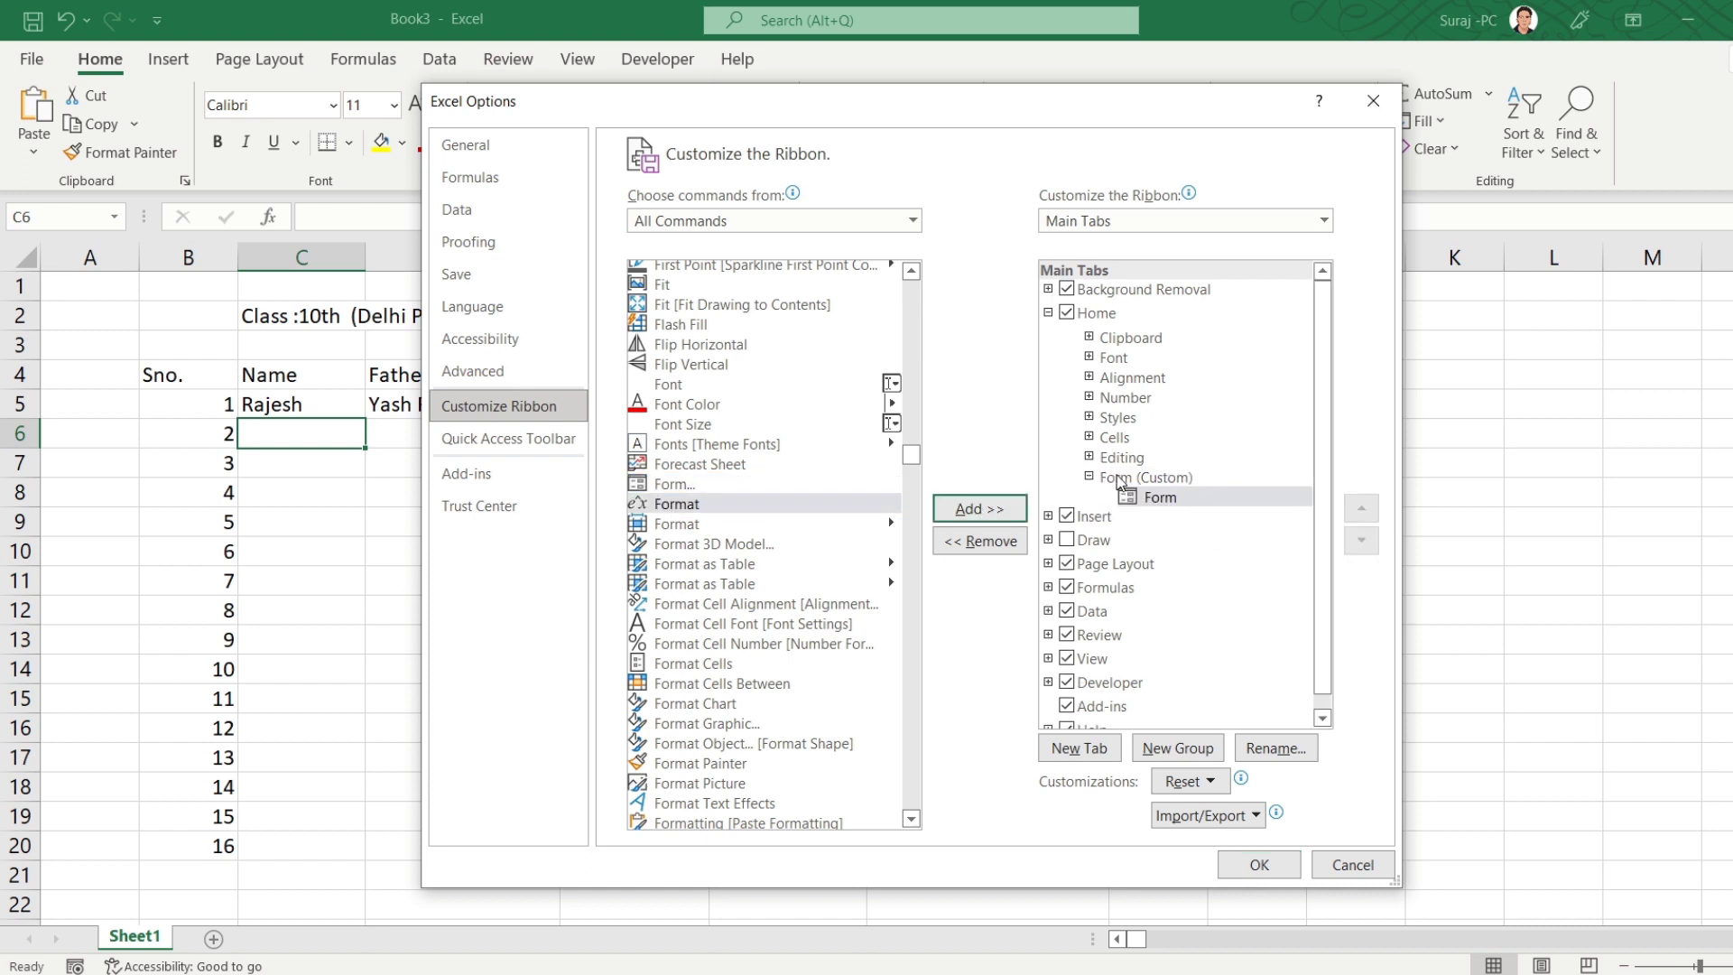
{"action": "left_click", "coordinate": [1192, 505]}
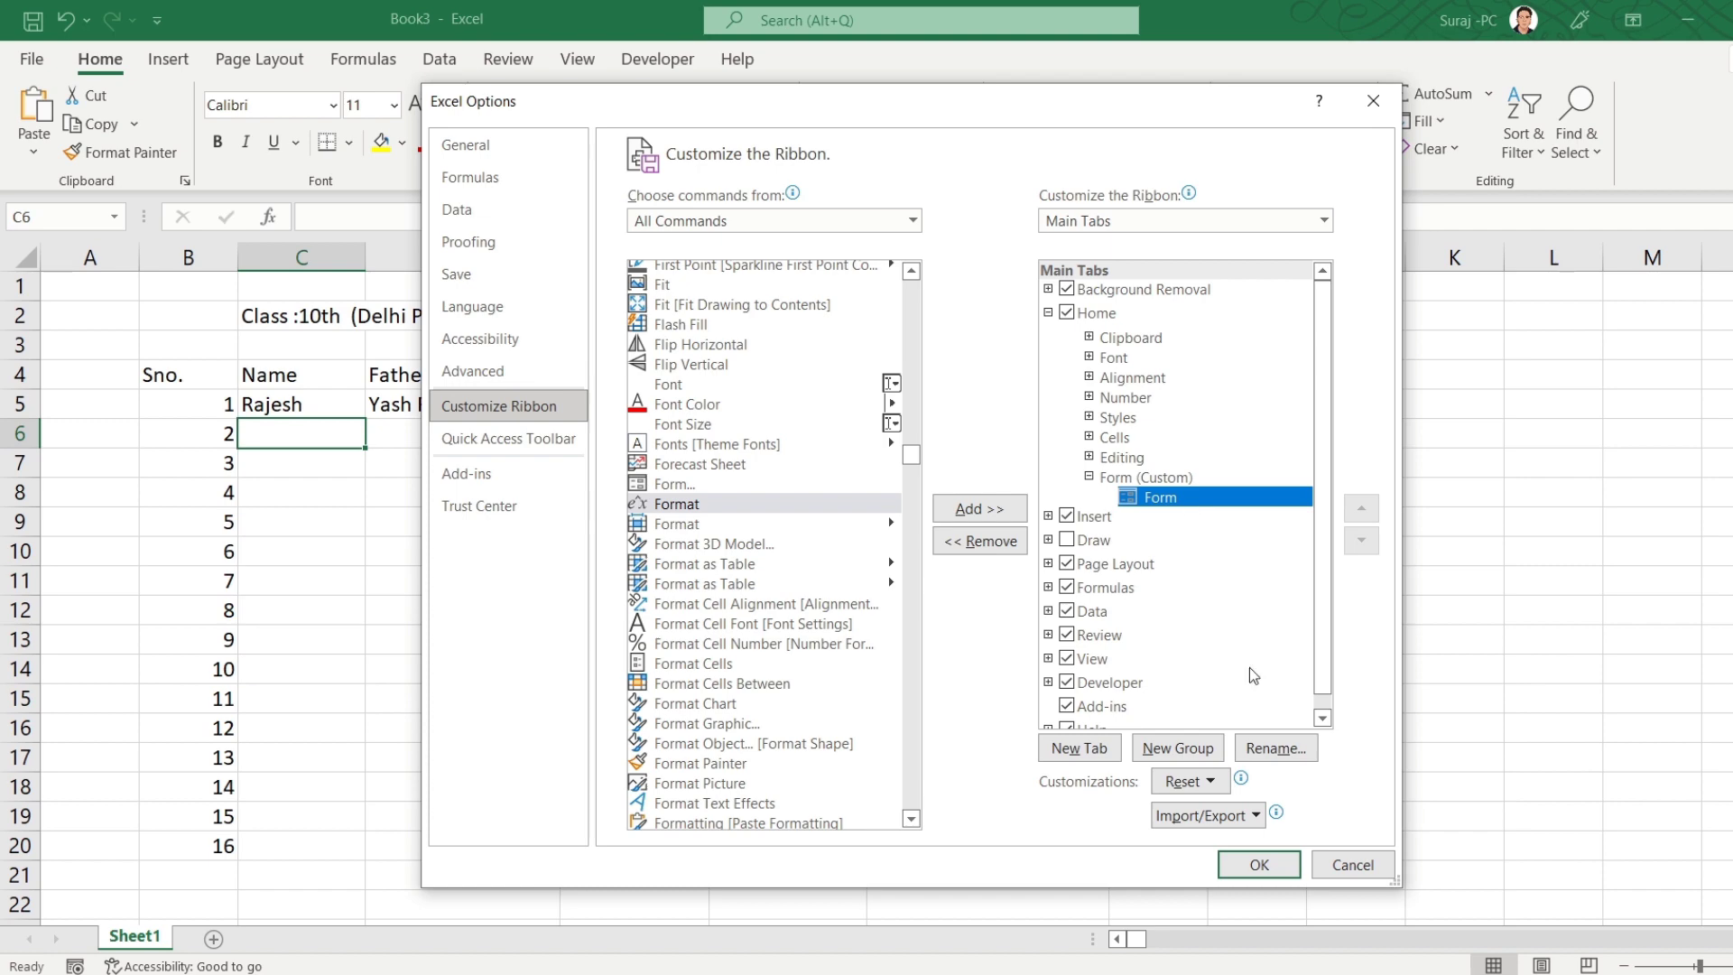
{"action": "left_click", "coordinate": [1256, 864]}
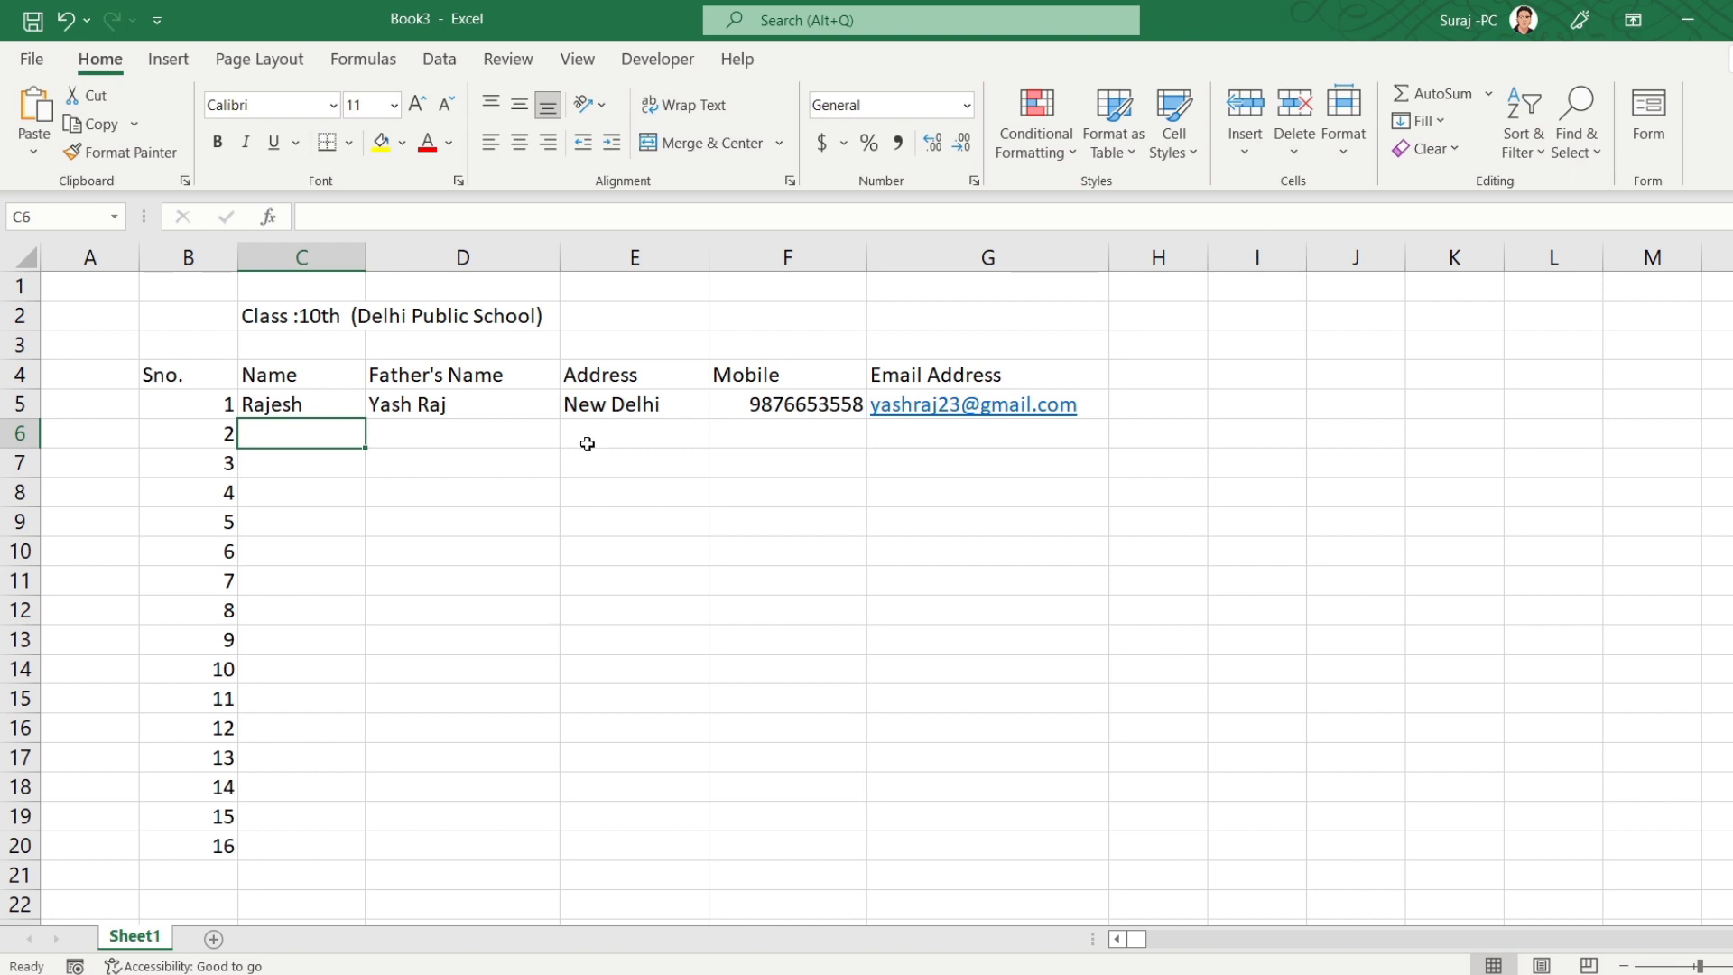
Step: Select headers C4:G4 and launch the data form from the new Form button
{"action": "left_click", "coordinate": [269, 371]}
{"action": "left_click_drag", "start_coordinate": [269, 371], "coordinate": [964, 368]}
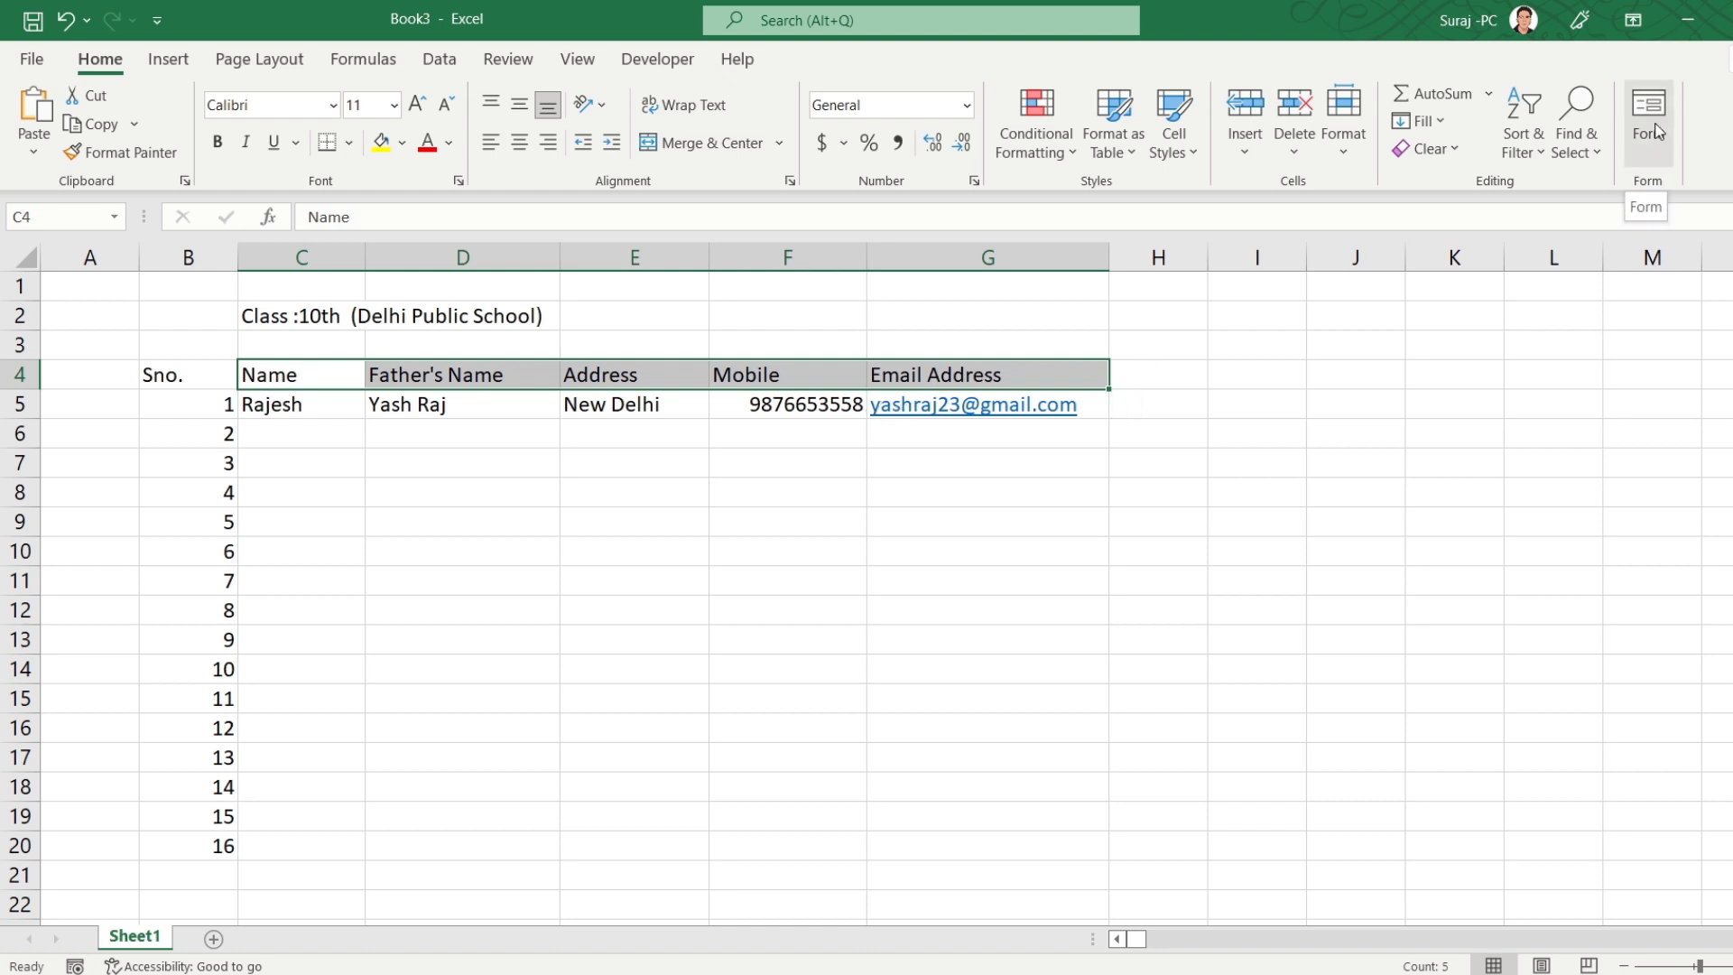
{"action": "left_click", "coordinate": [1651, 126]}
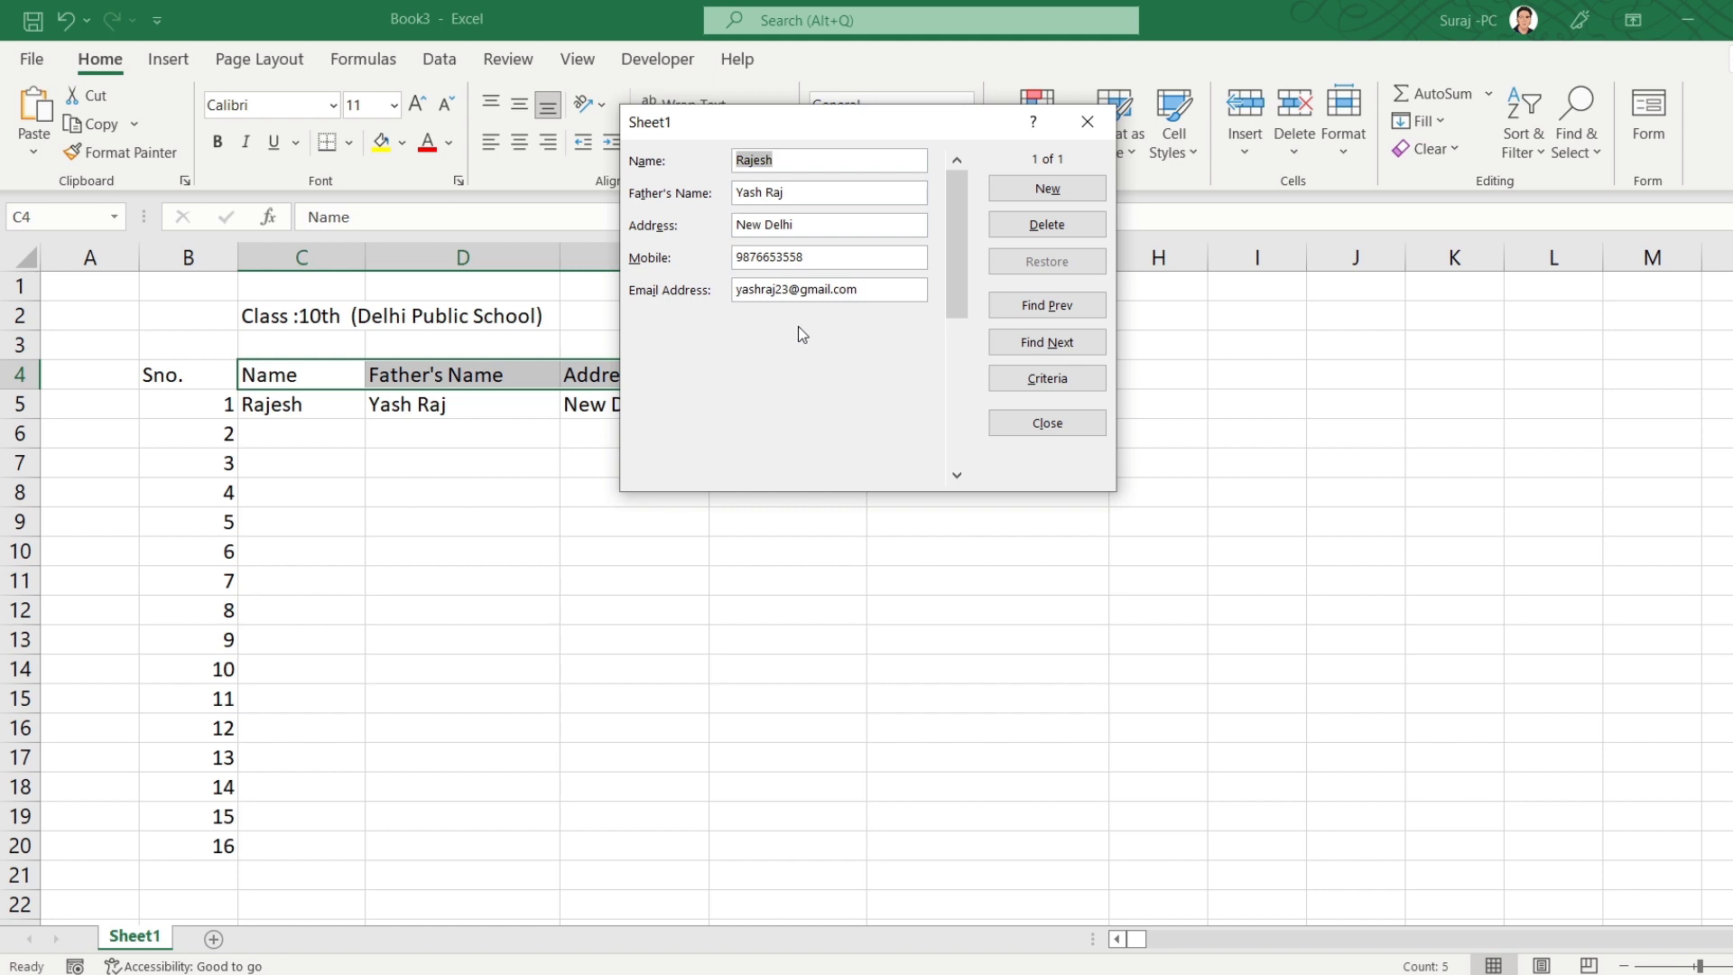
Step: Add two new student records into rows 6 and 7 via the data form, then close it
{"action": "left_click", "coordinate": [1074, 194]}
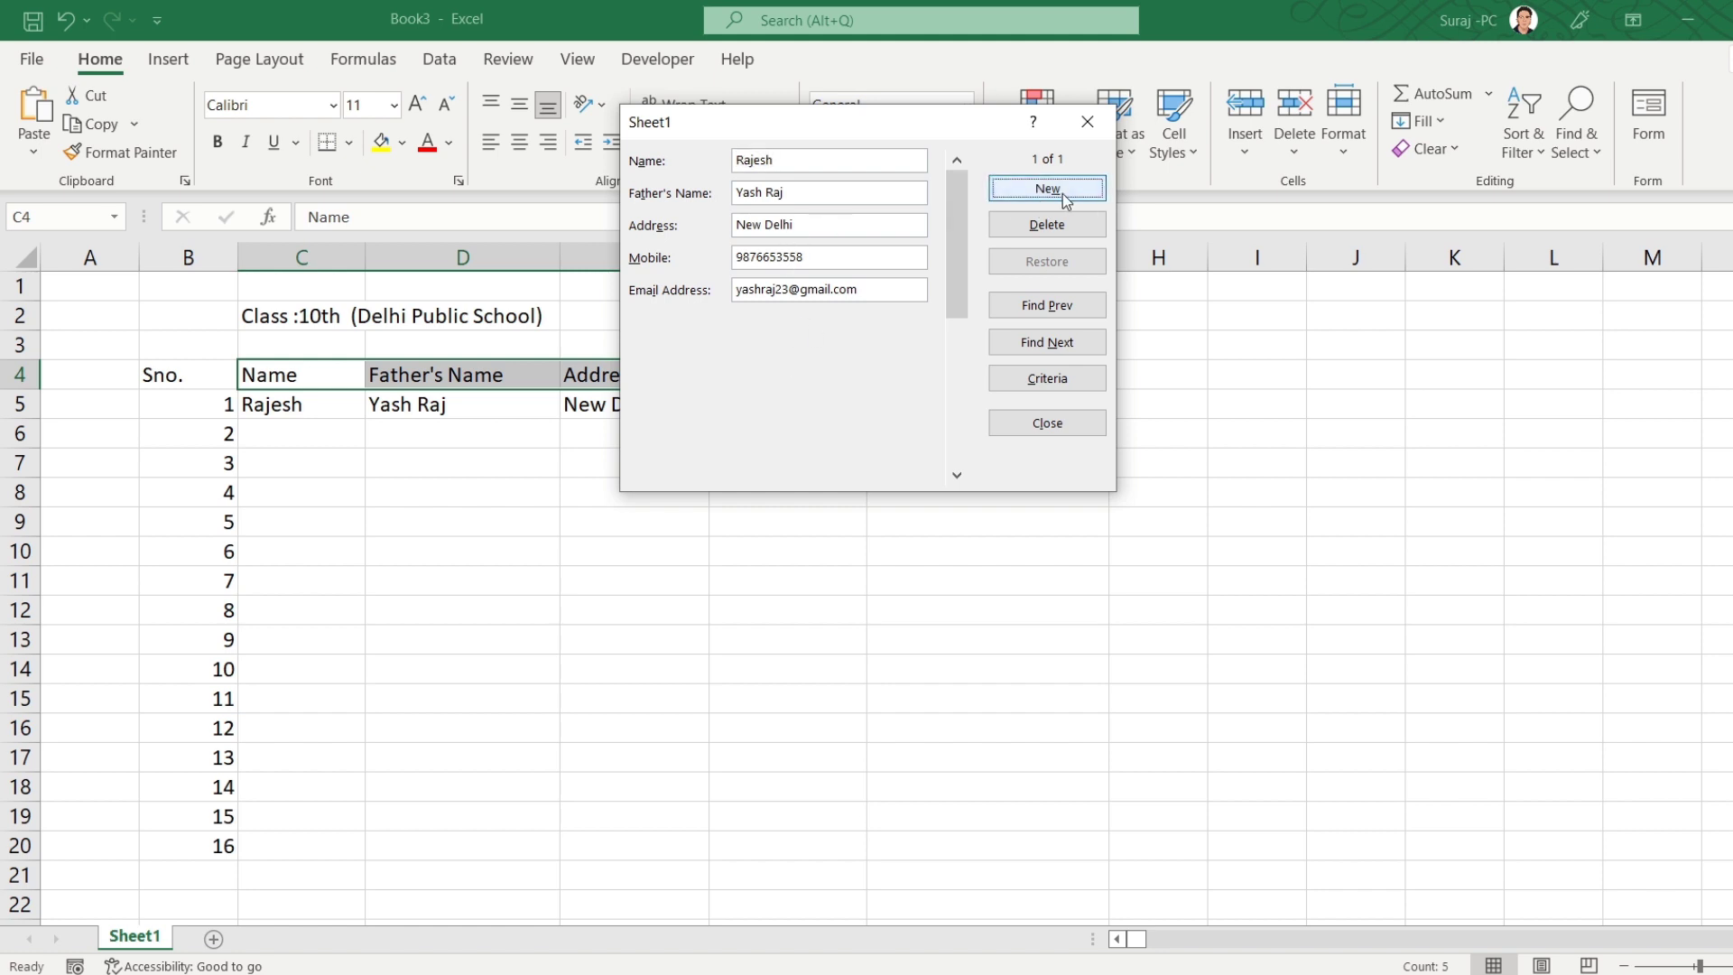
{"action": "left_click_drag", "start_coordinate": [803, 138], "coordinate": [725, 465]}
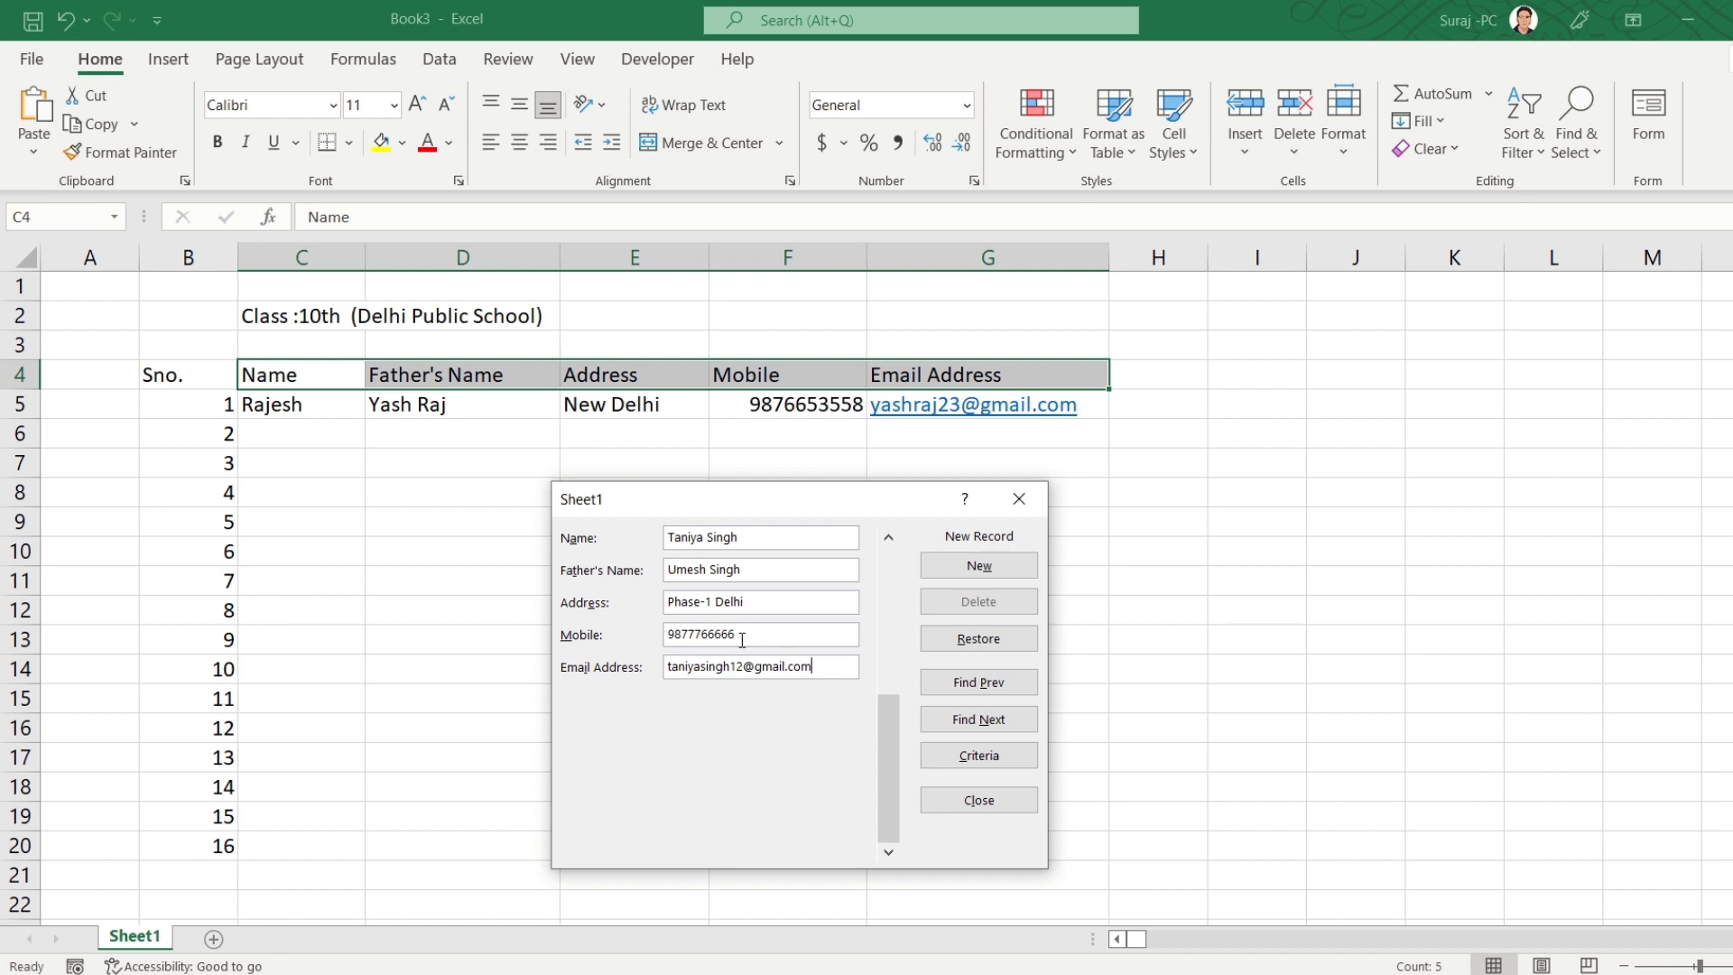
{"action": "key", "text": "Return"}
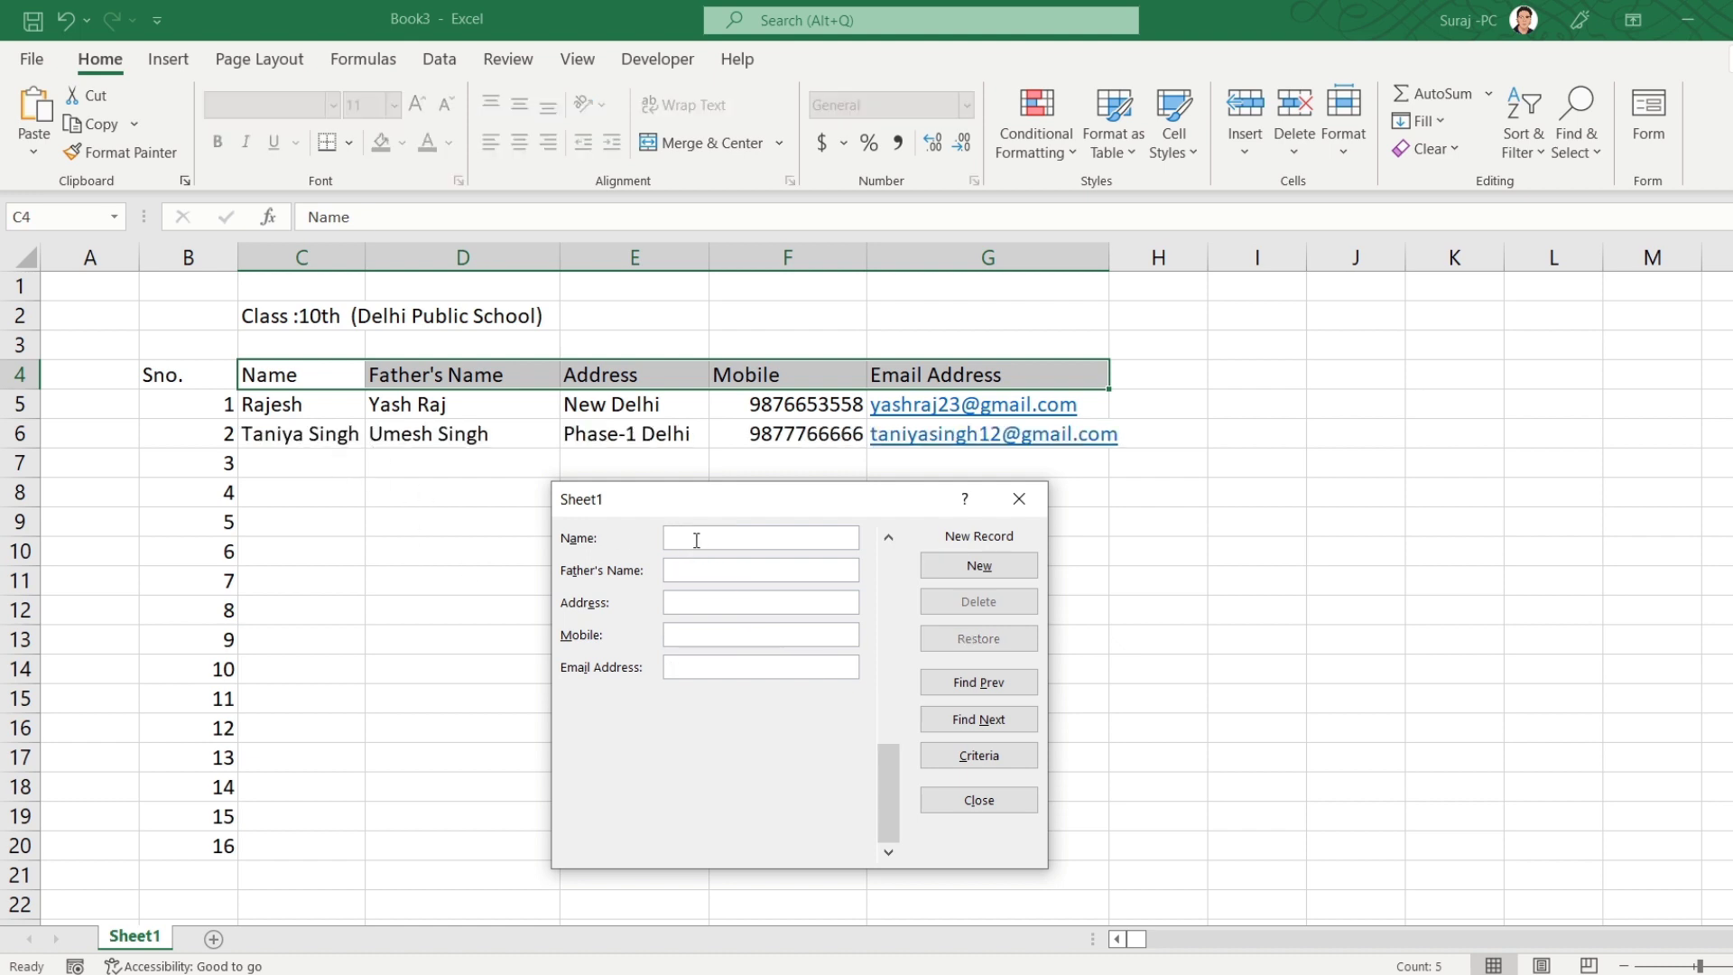
{"action": "type", "text": "U"}
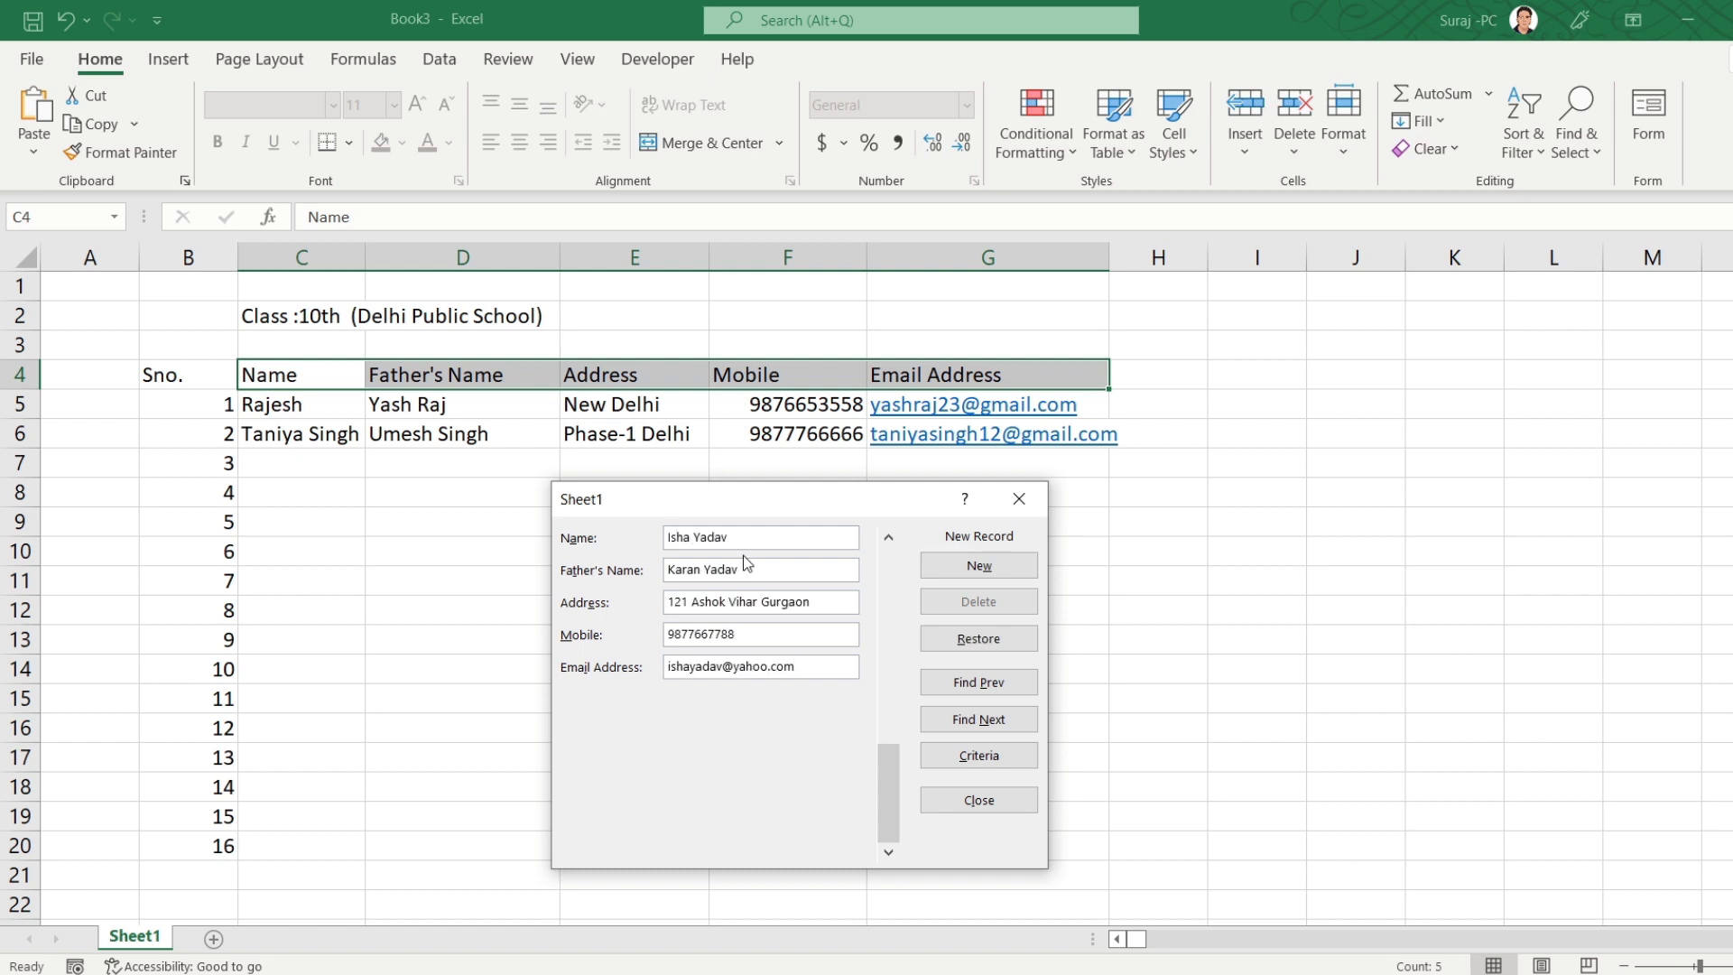
{"action": "key", "text": "Return"}
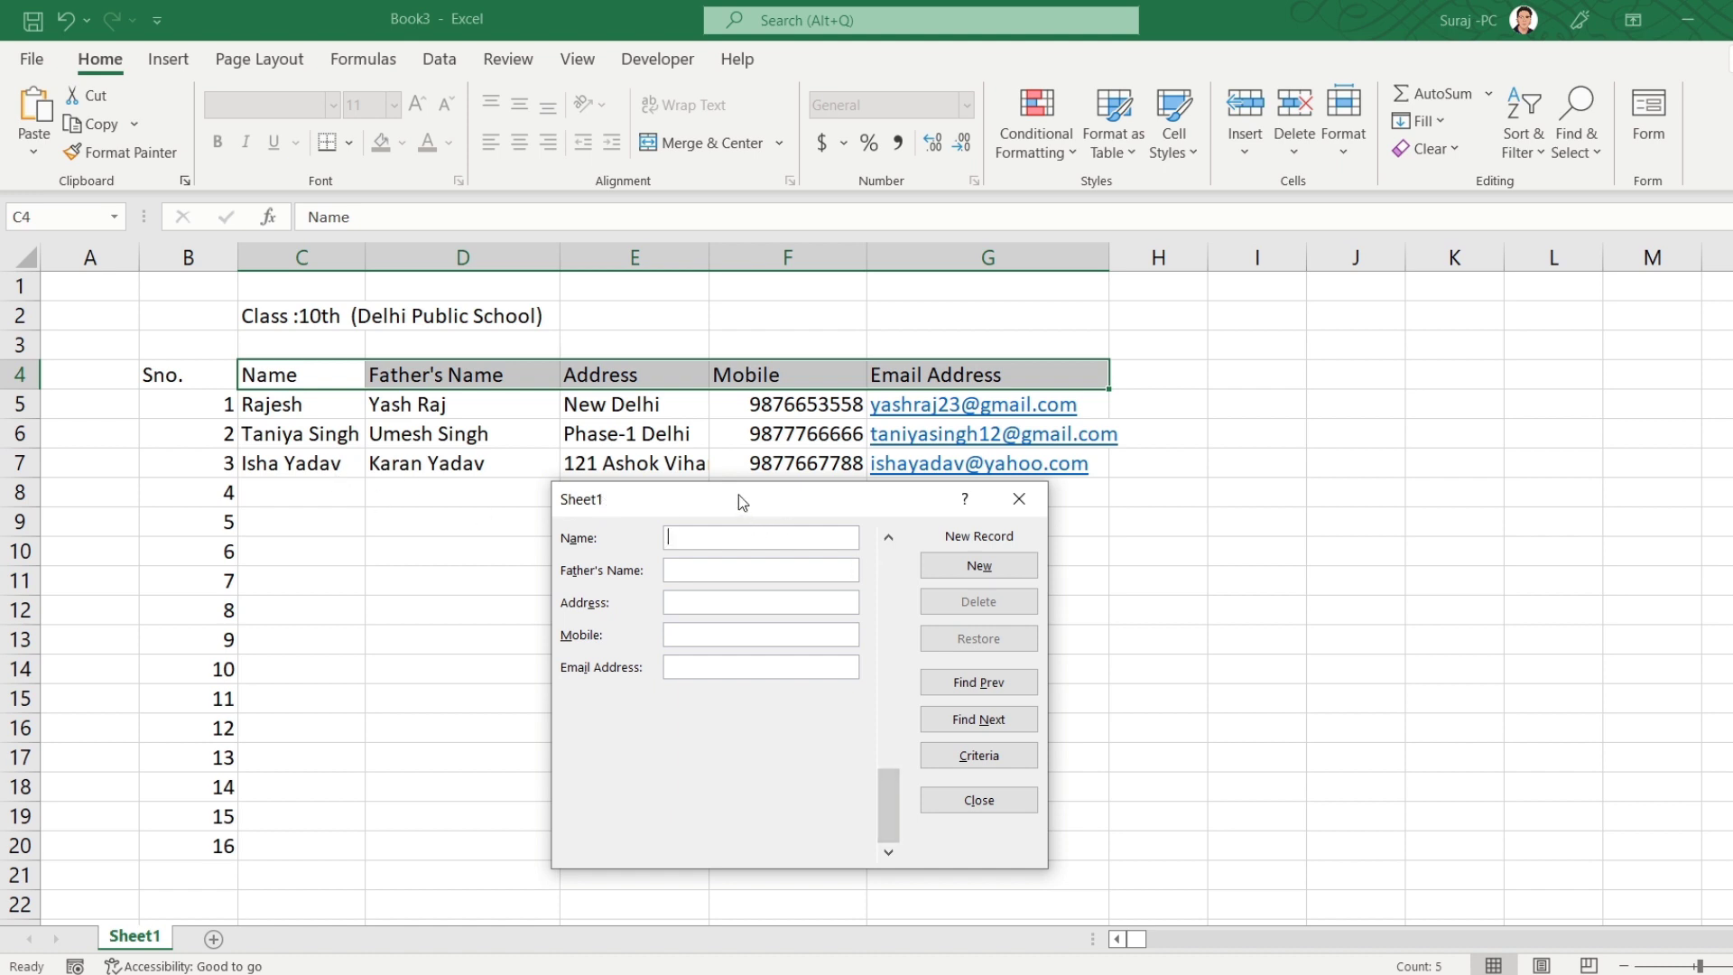
{"action": "left_click_drag", "start_coordinate": [740, 502], "coordinate": [716, 509]}
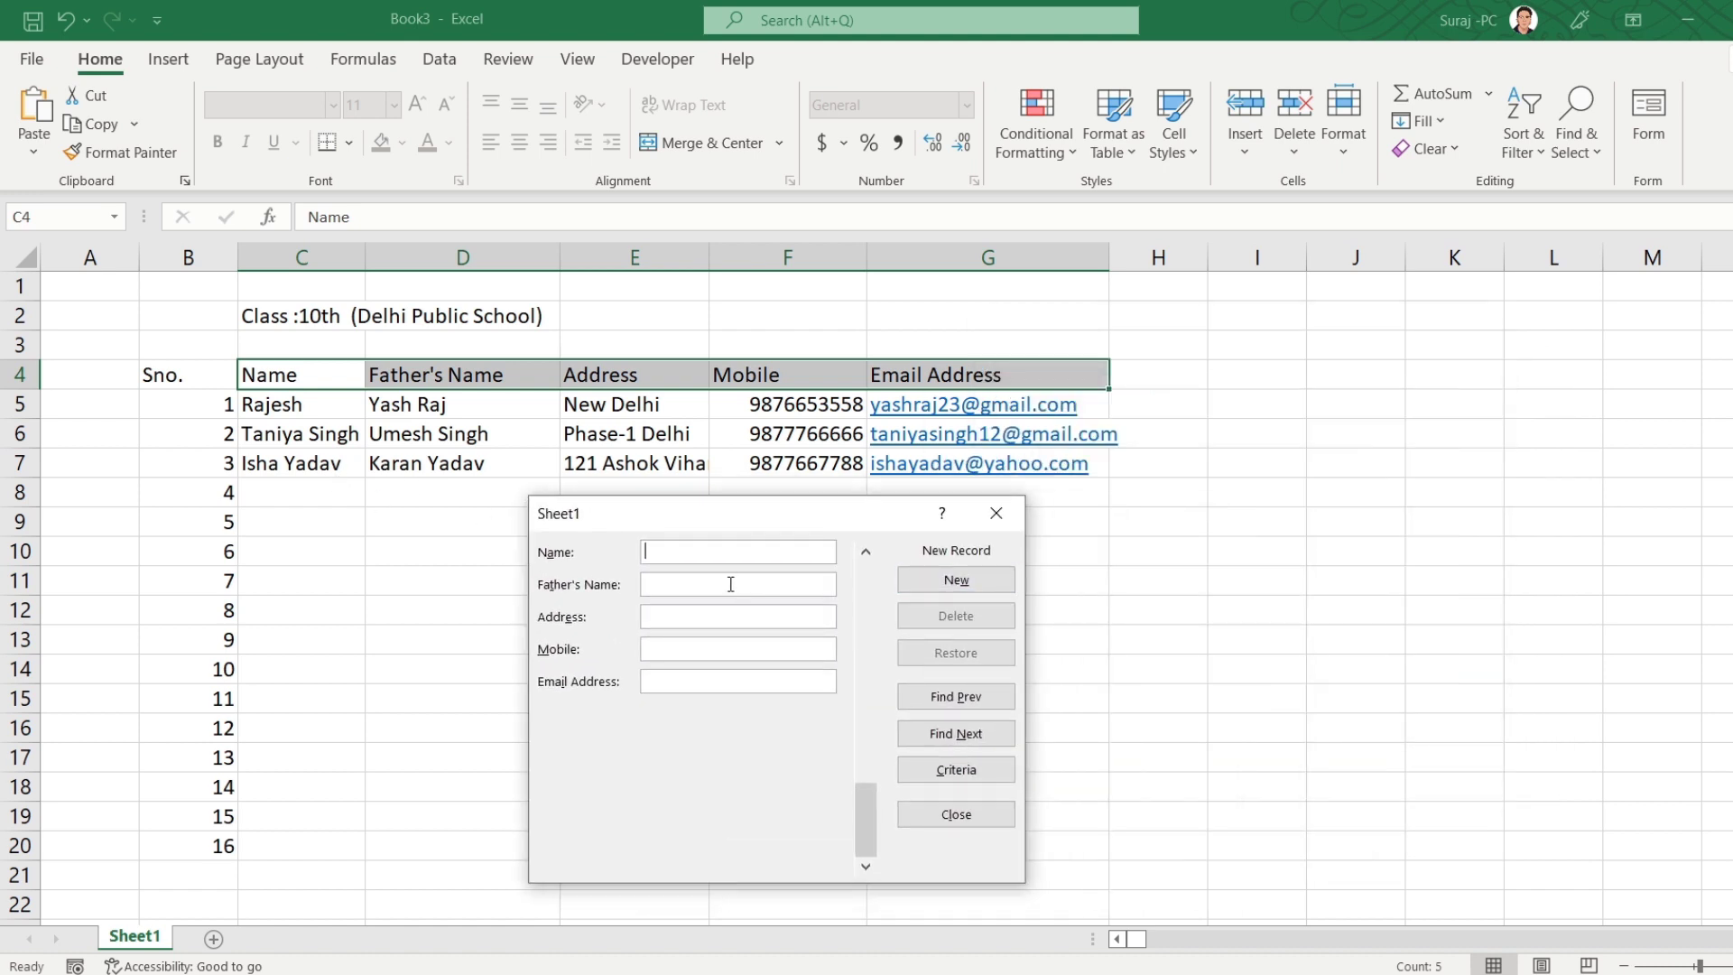
{"action": "left_click", "coordinate": [1013, 518]}
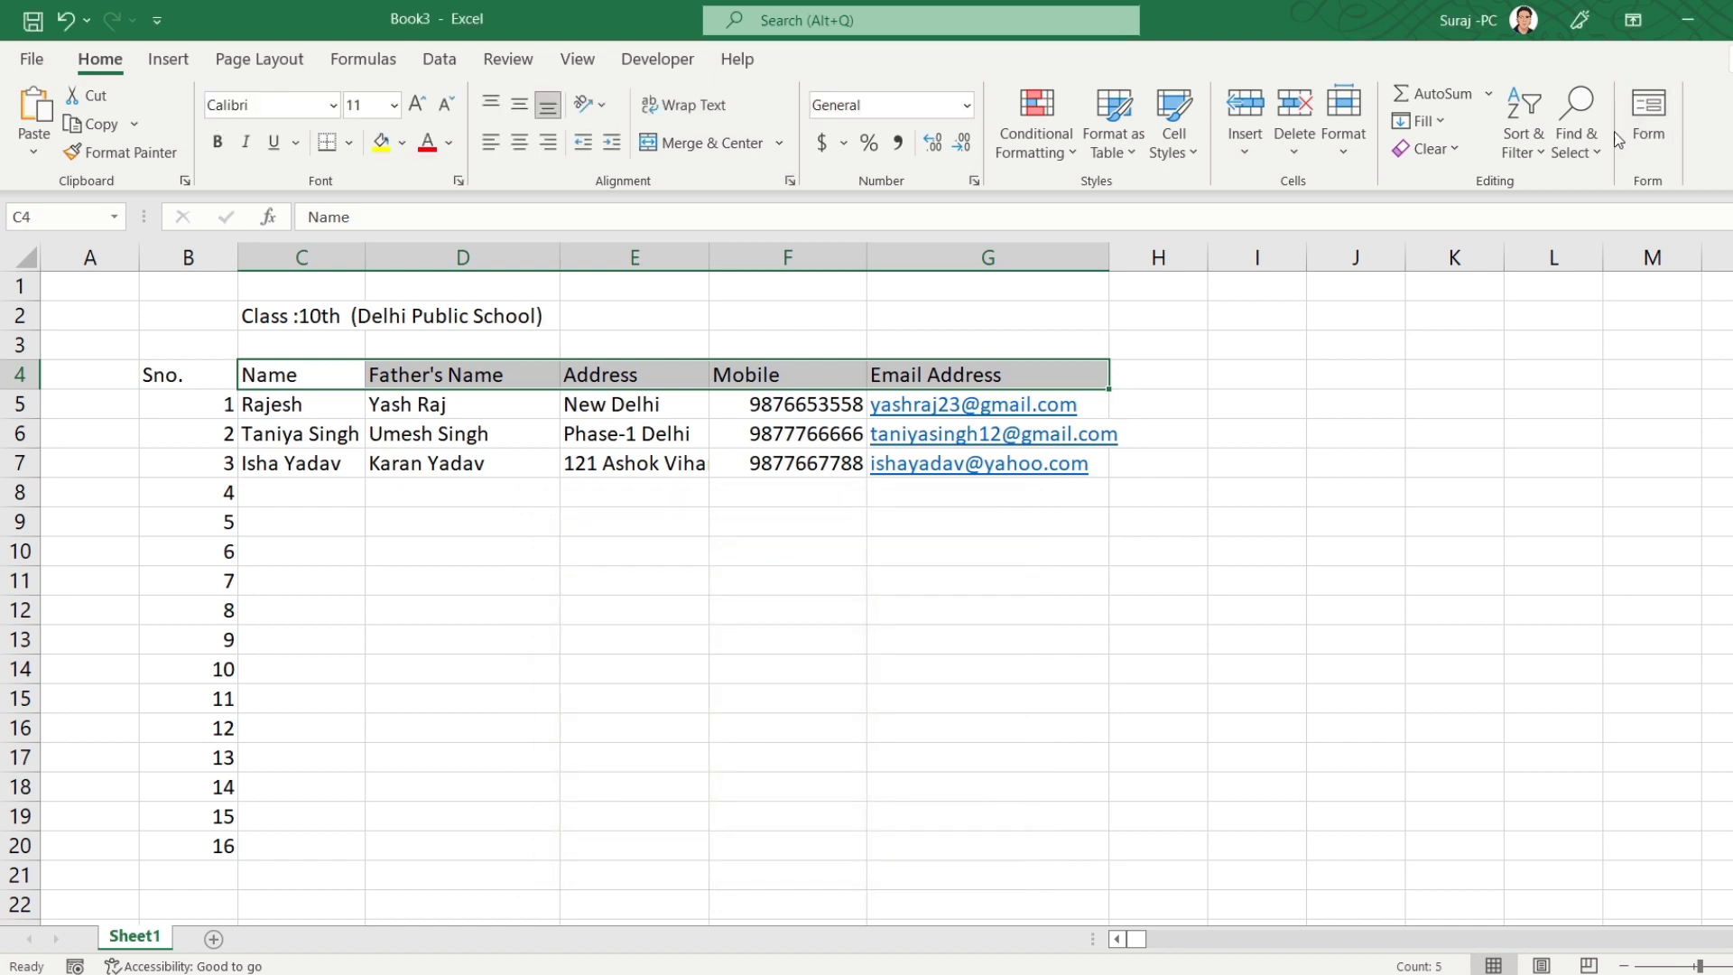
Step: Review the three records' cells, then select serial numbers 4 to 16 in B8:B20
{"action": "left_click", "coordinate": [635, 638]}
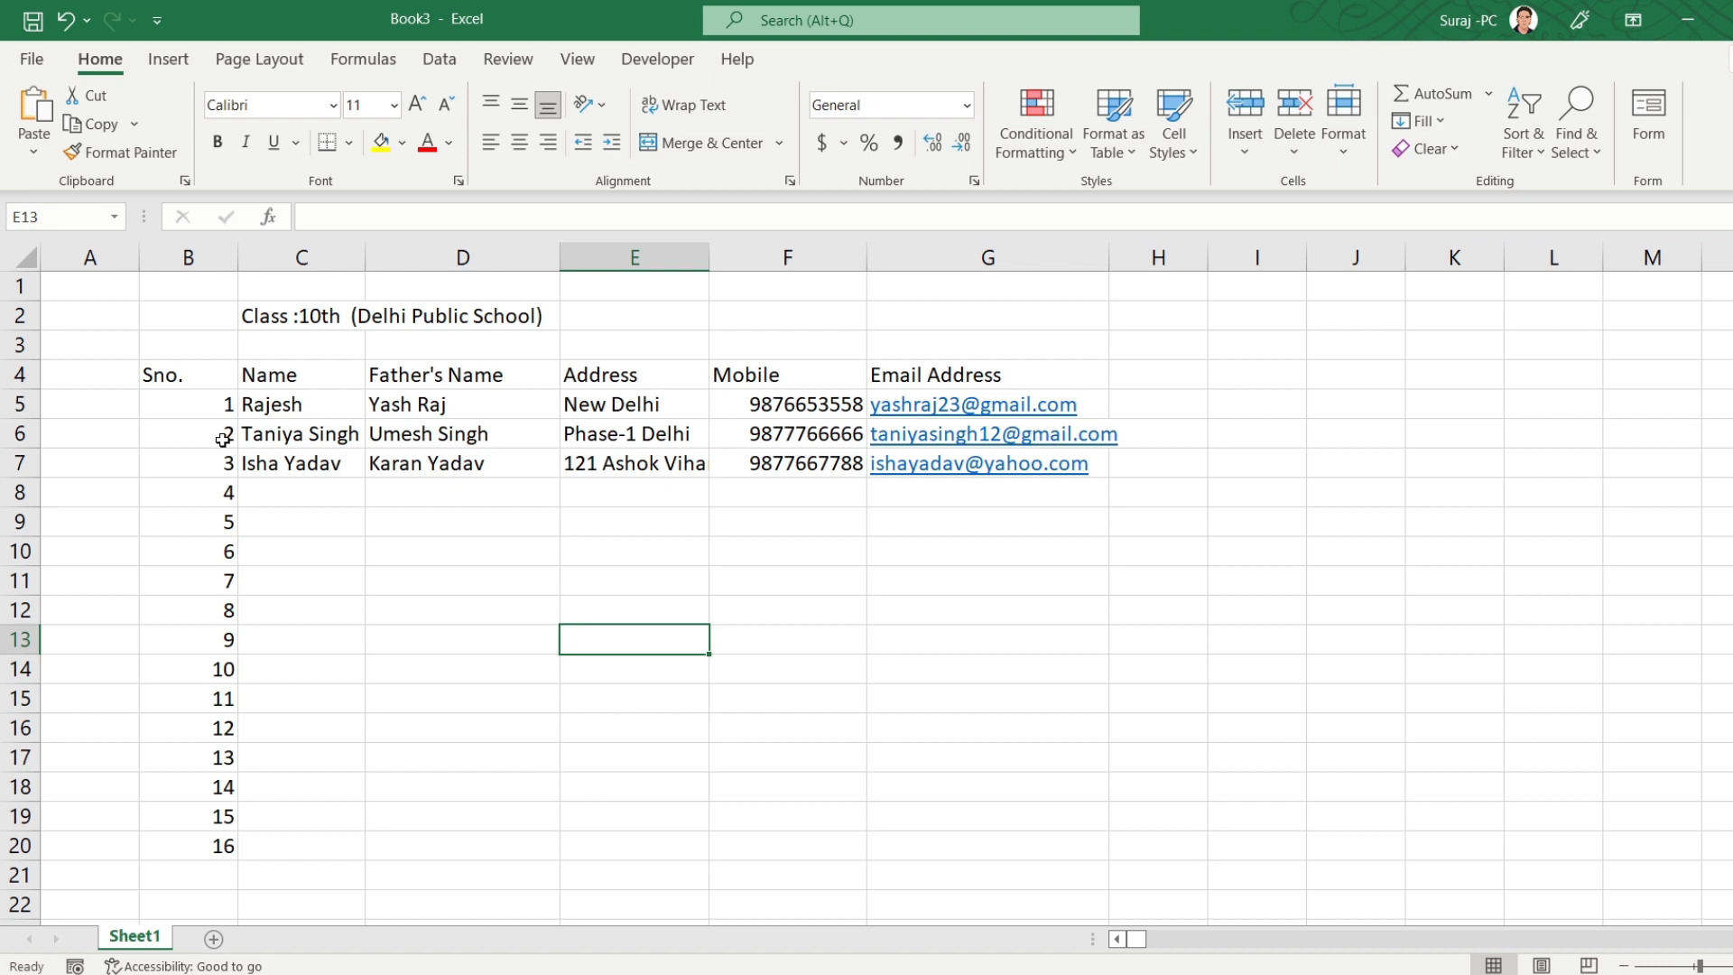
{"action": "left_click", "coordinate": [304, 501]}
{"action": "left_click", "coordinate": [468, 522]}
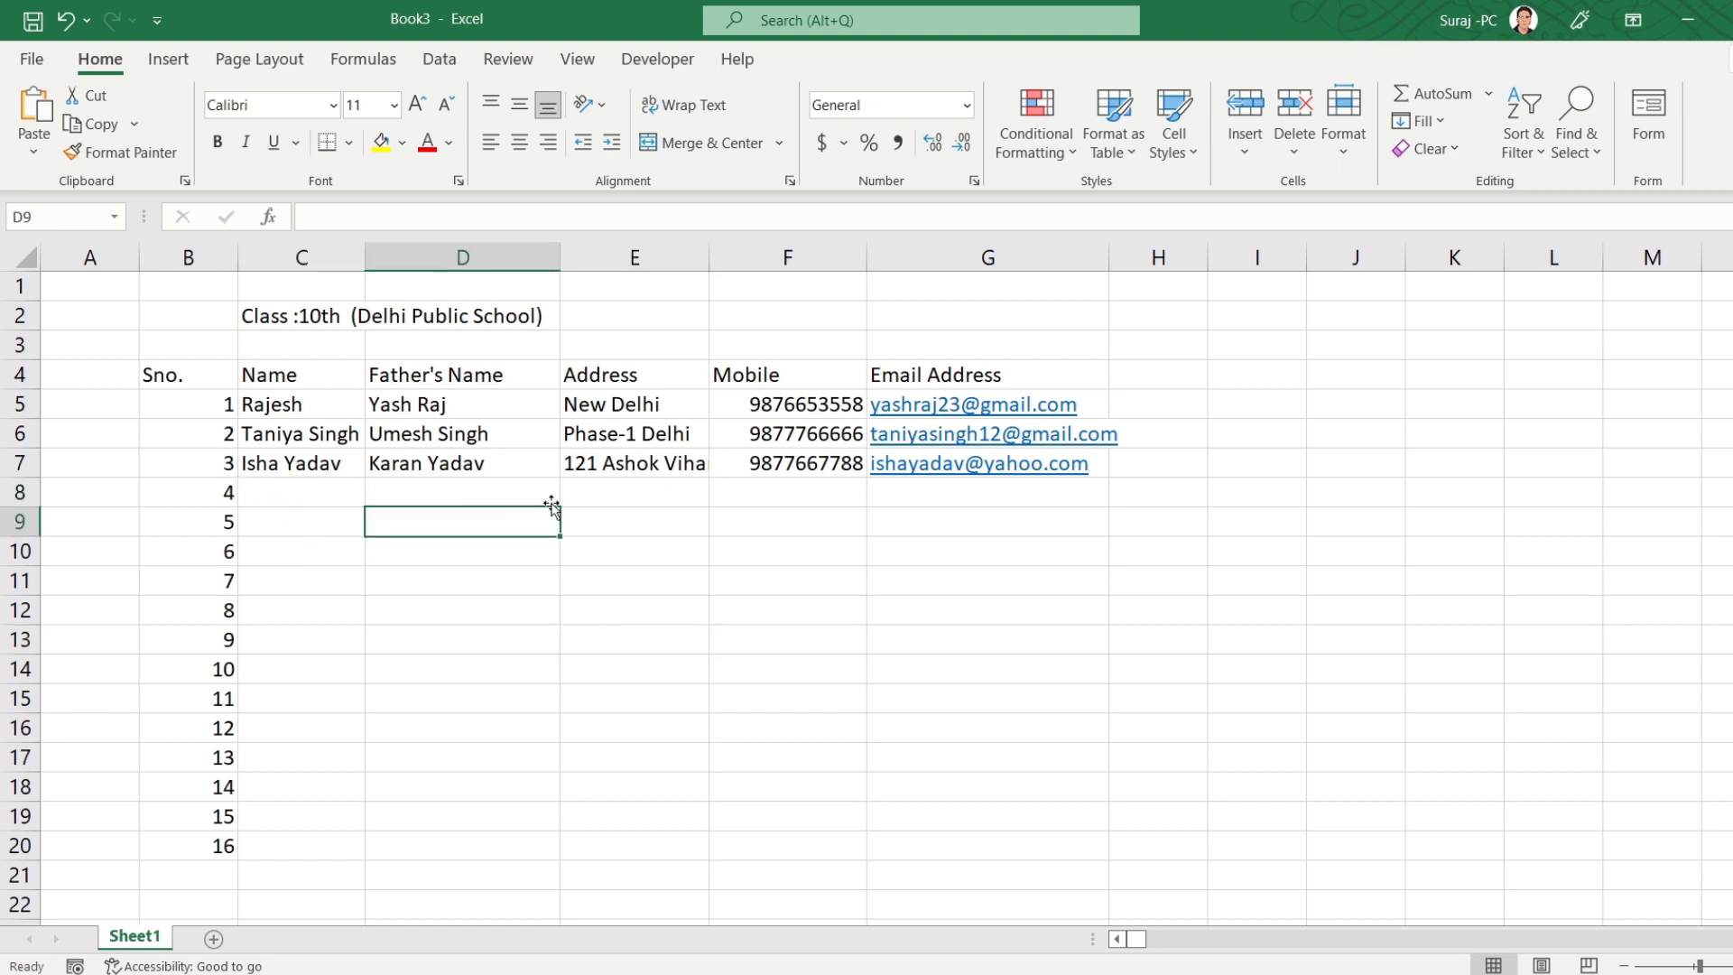
{"action": "left_click", "coordinate": [582, 518]}
{"action": "left_click", "coordinate": [720, 518]}
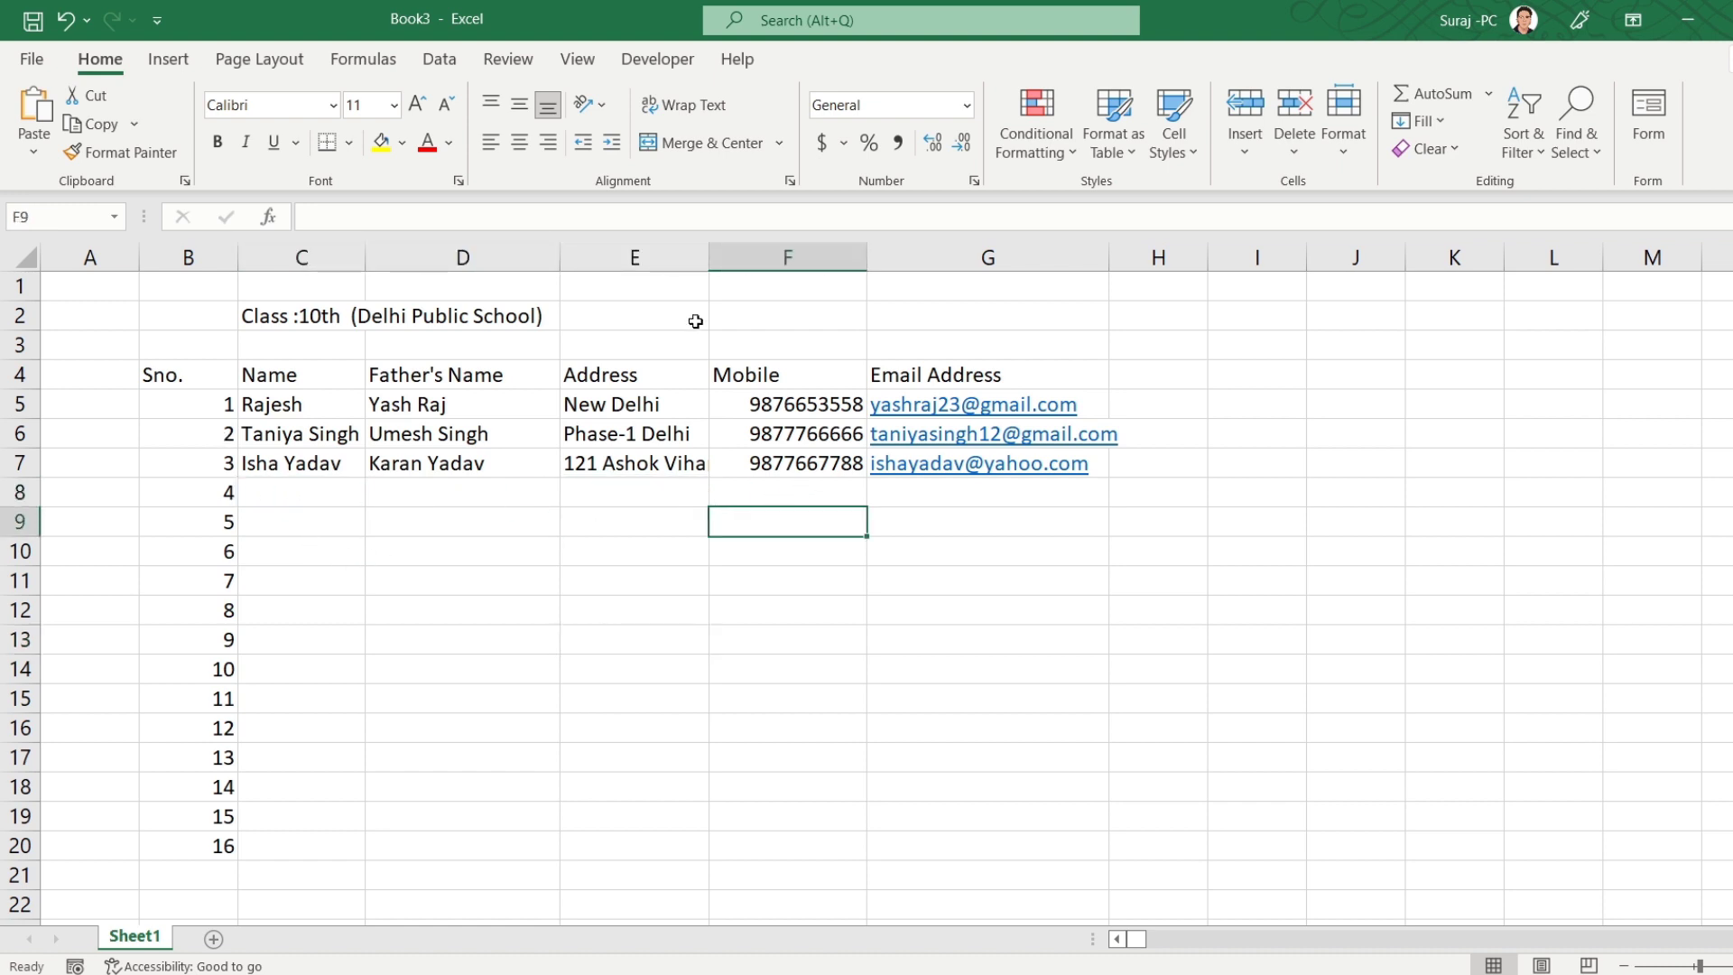
{"action": "left_click", "coordinate": [682, 516]}
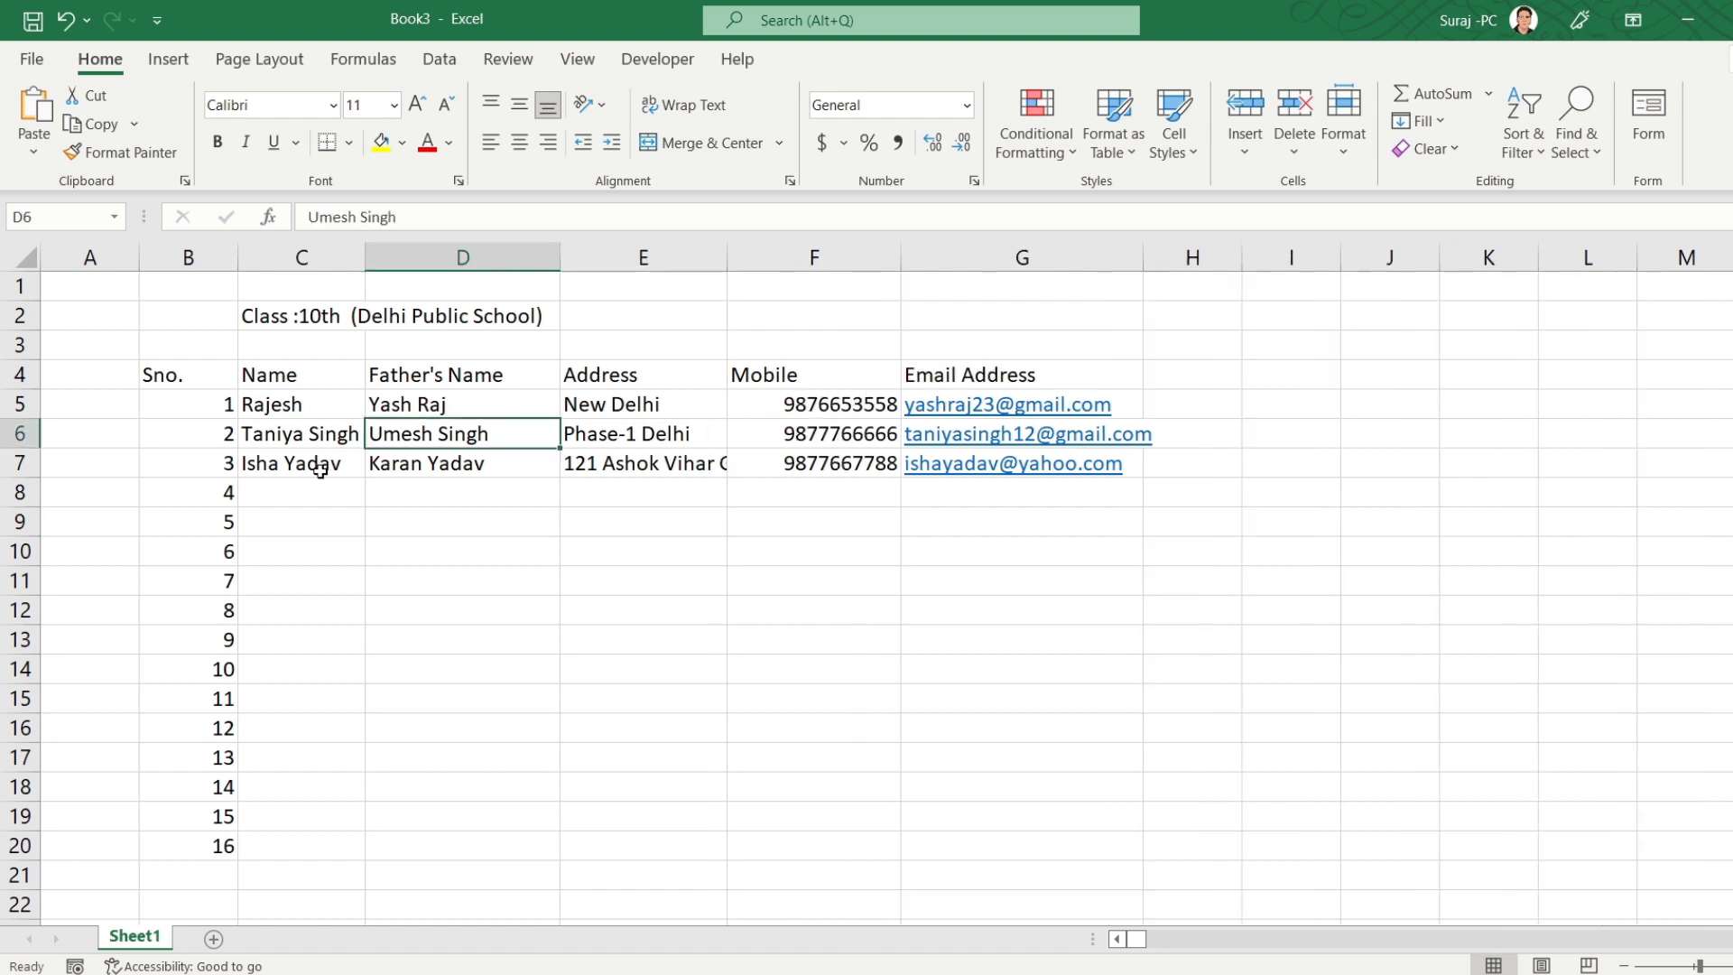
{"action": "left_click", "coordinate": [381, 523]}
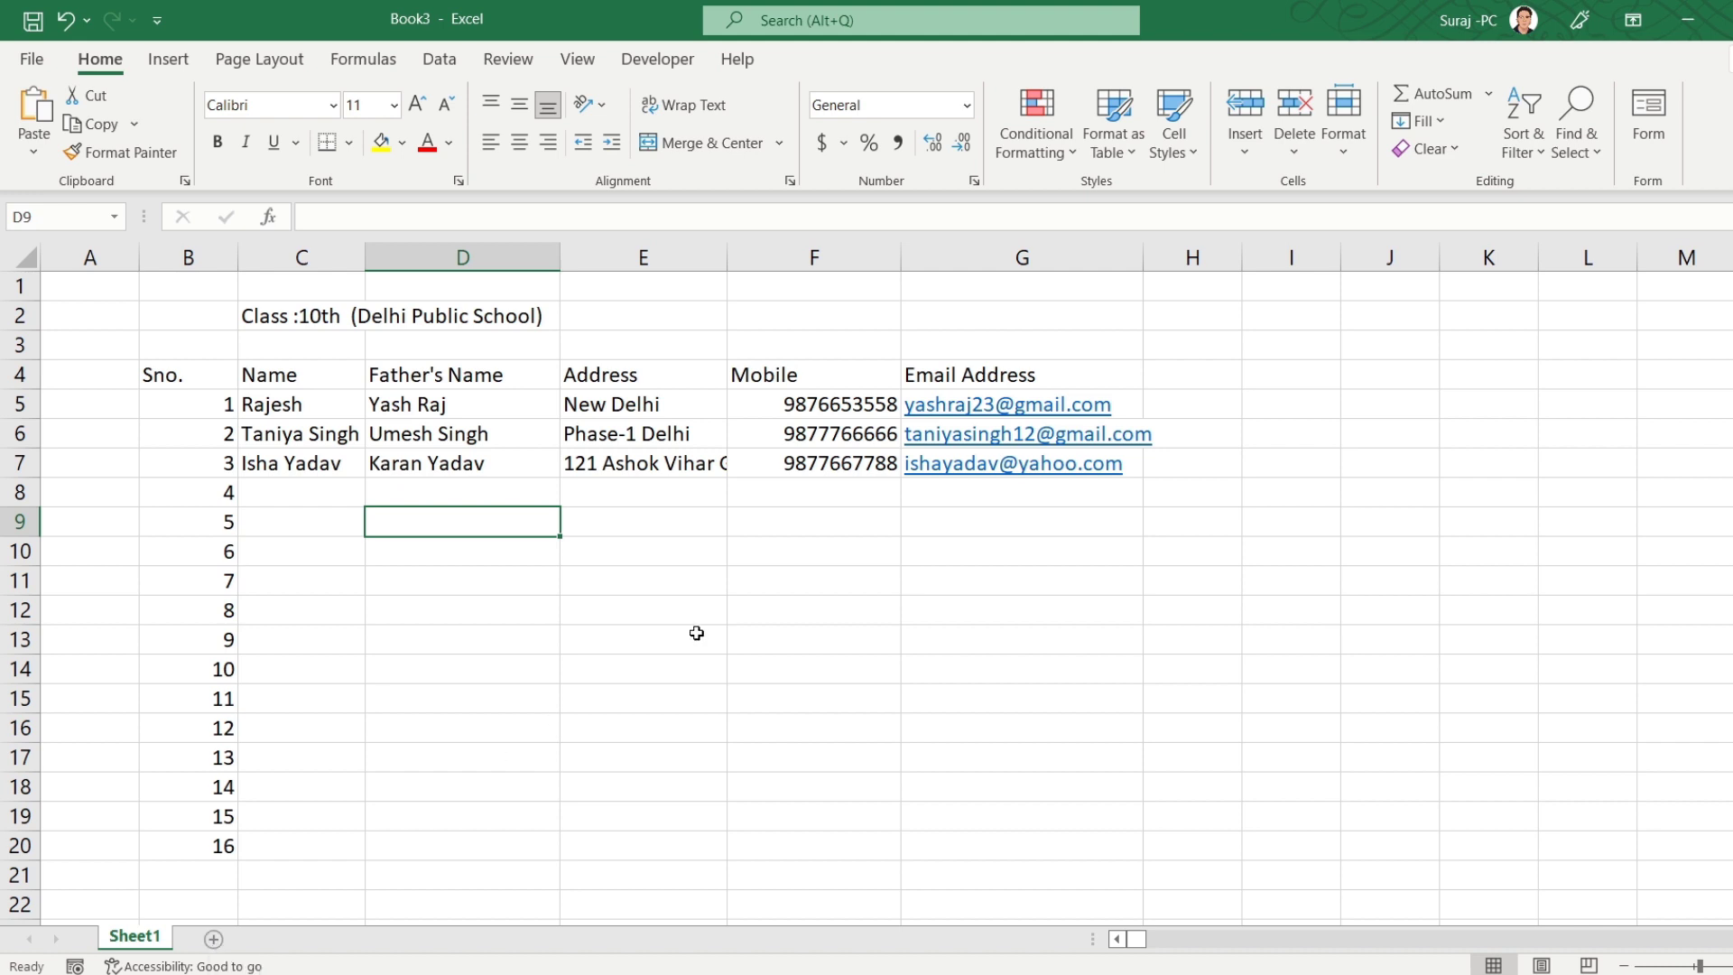
{"action": "left_click", "coordinate": [615, 677]}
{"action": "left_click_drag", "start_coordinate": [188, 492], "coordinate": [186, 854]}
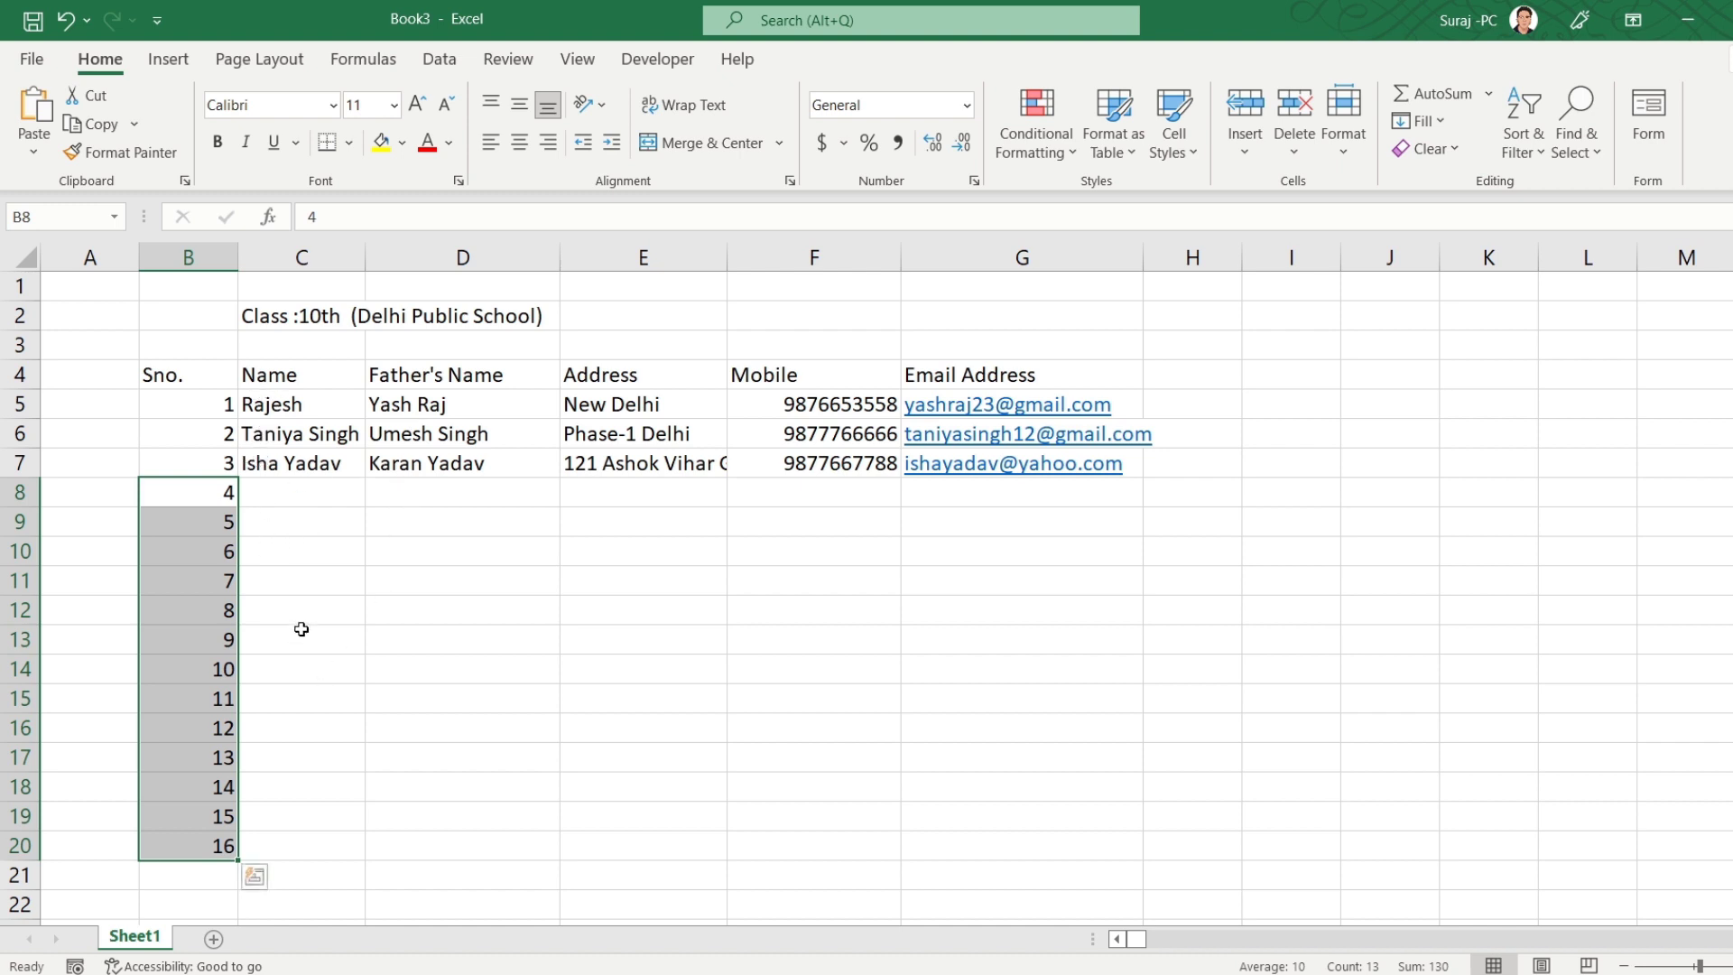
Step: Delete serial numbers 4 to 16 from column B below the existing records
{"action": "key", "text": "Delete"}
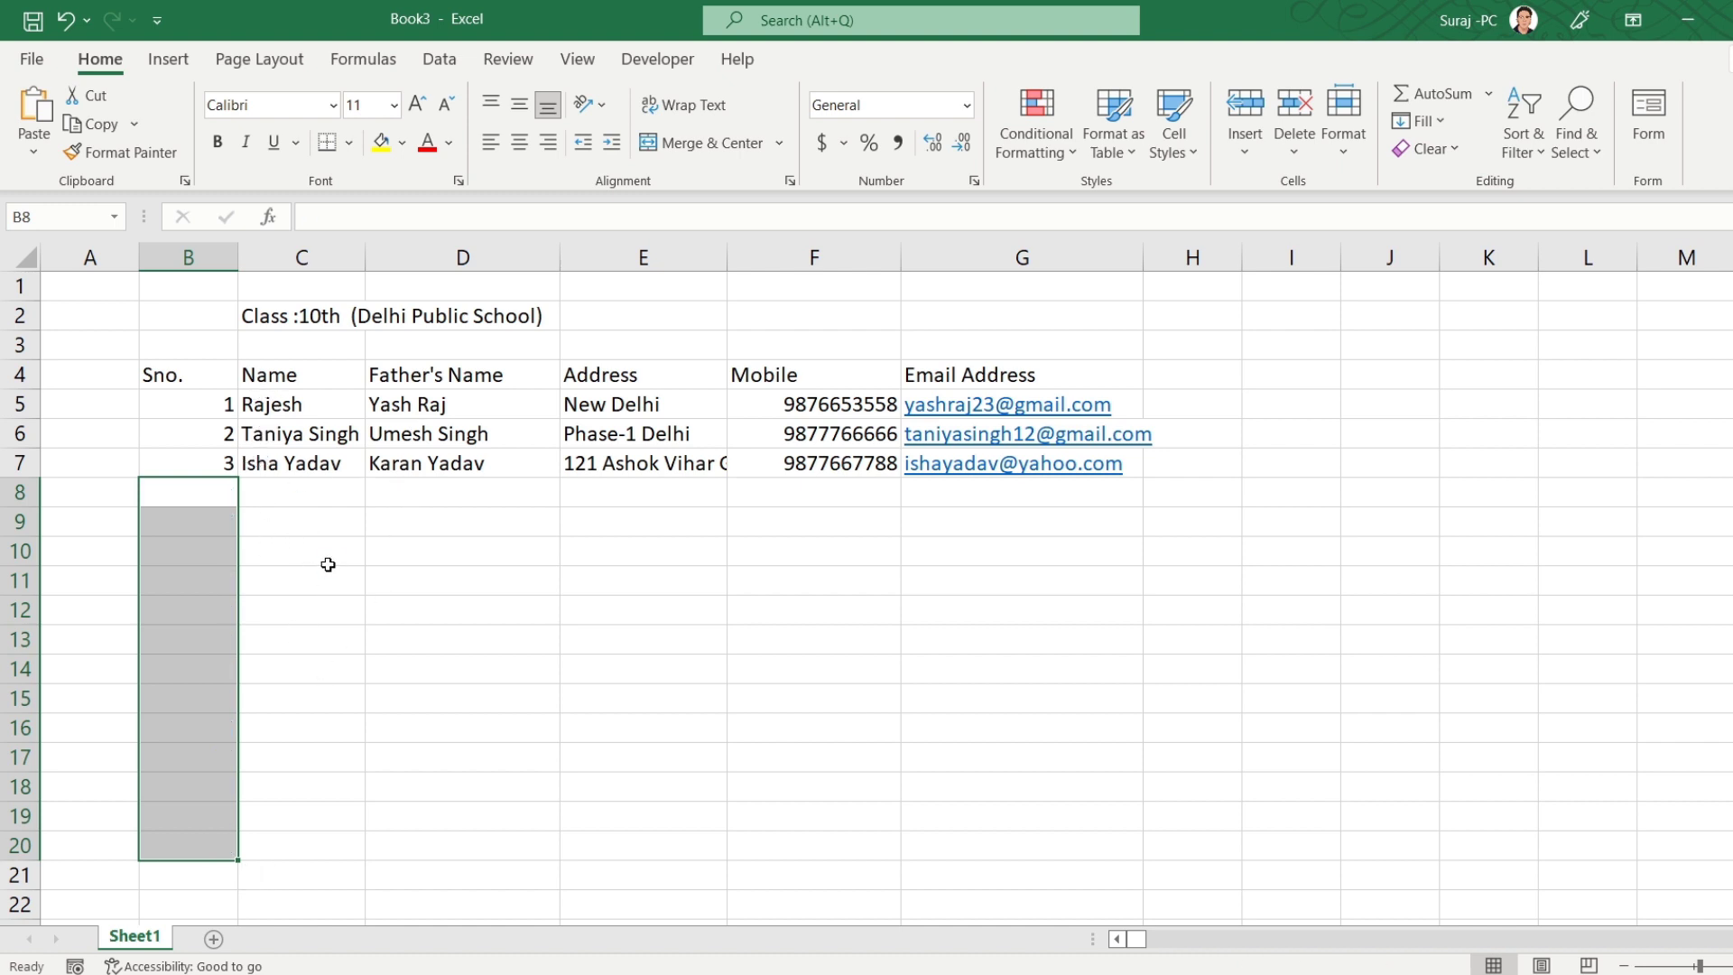
{"action": "left_click", "coordinate": [456, 522]}
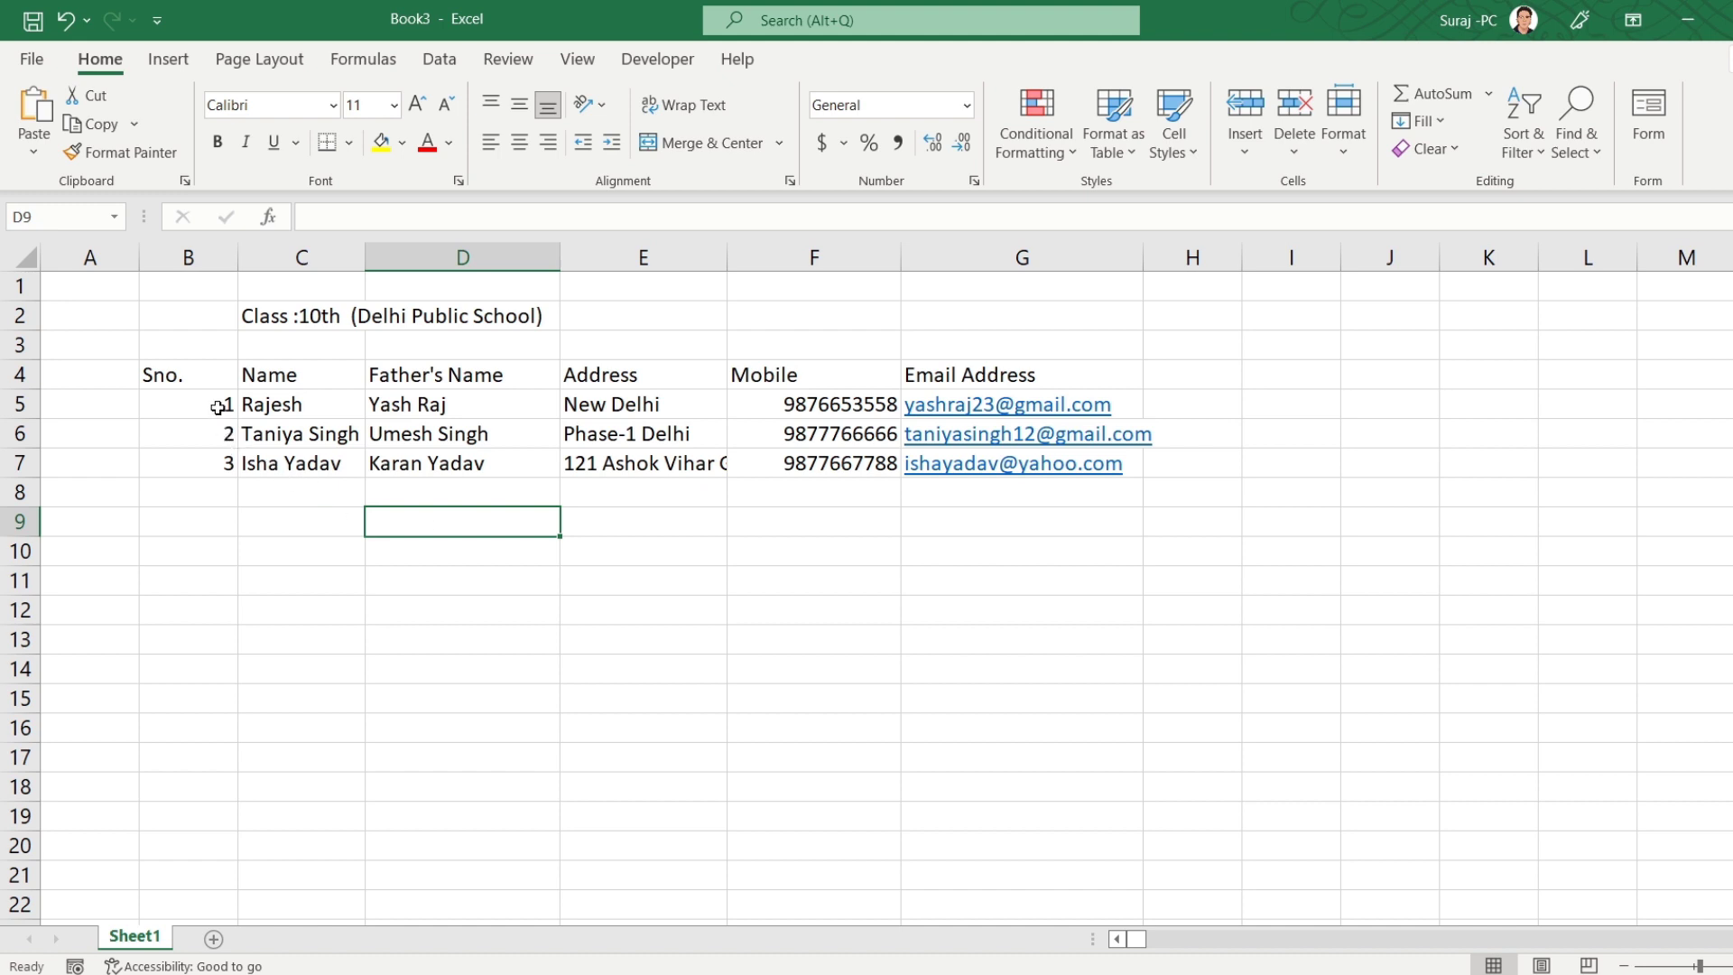
{"action": "left_click_drag", "start_coordinate": [221, 401], "coordinate": [220, 433]}
{"action": "left_click_drag", "start_coordinate": [307, 399], "coordinate": [344, 494]}
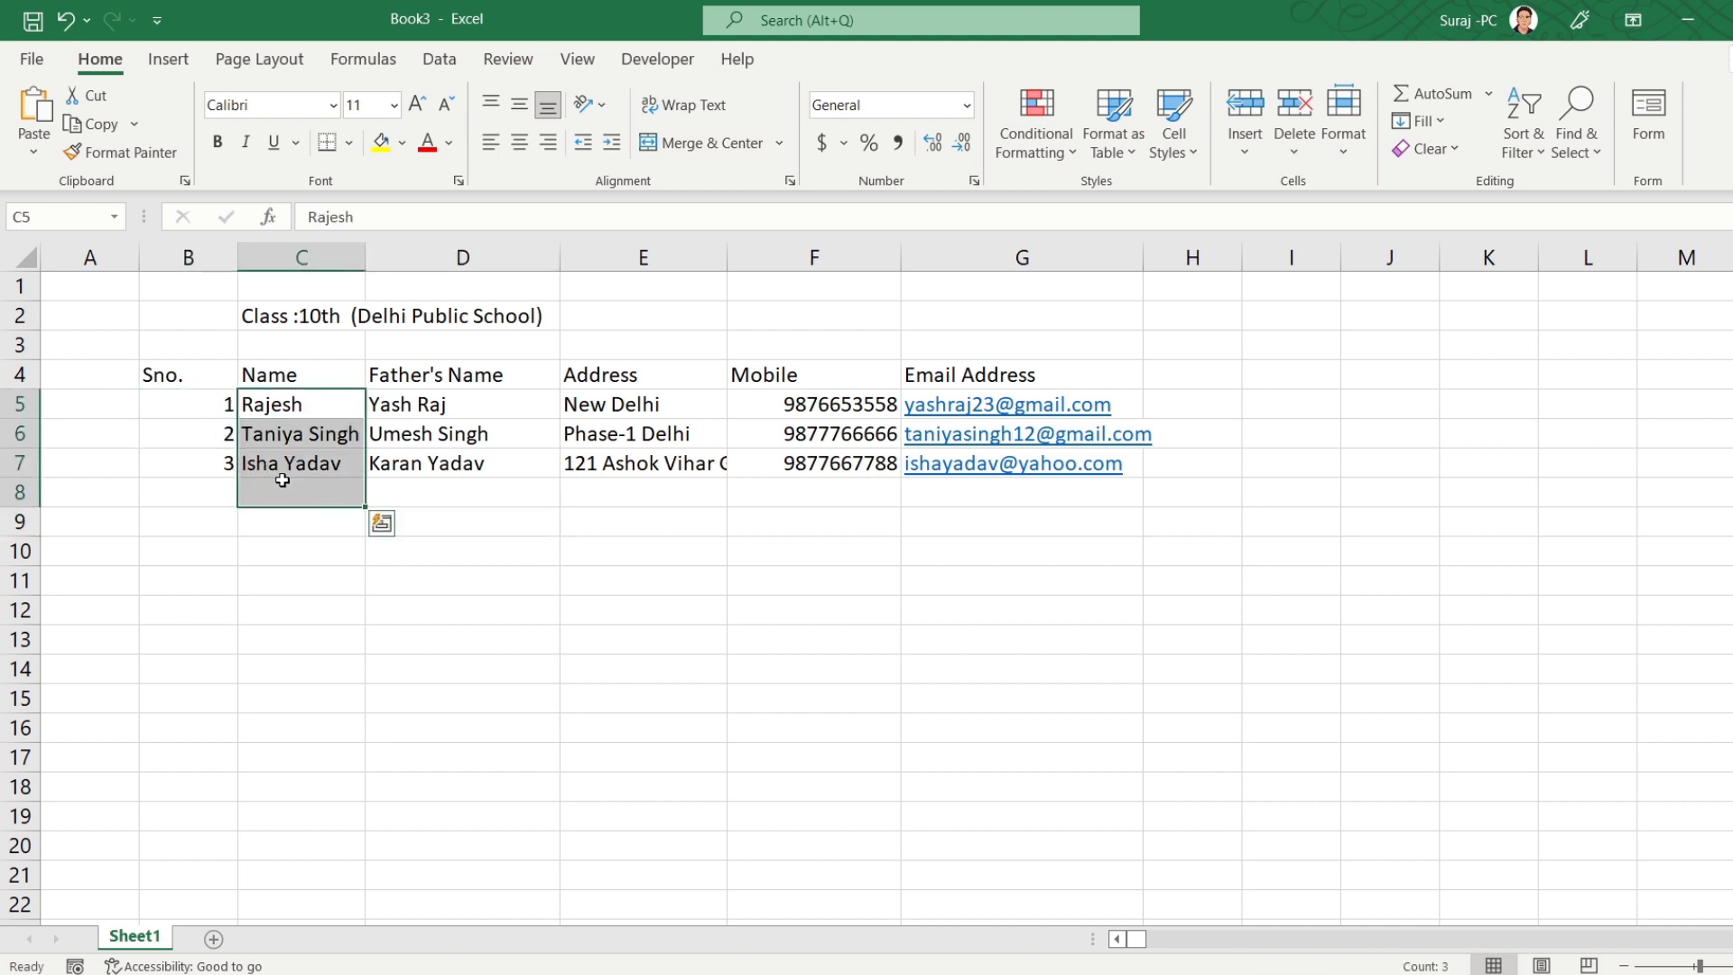
{"action": "left_click_drag", "start_coordinate": [204, 466], "coordinate": [188, 646]}
{"action": "left_click", "coordinate": [188, 646]}
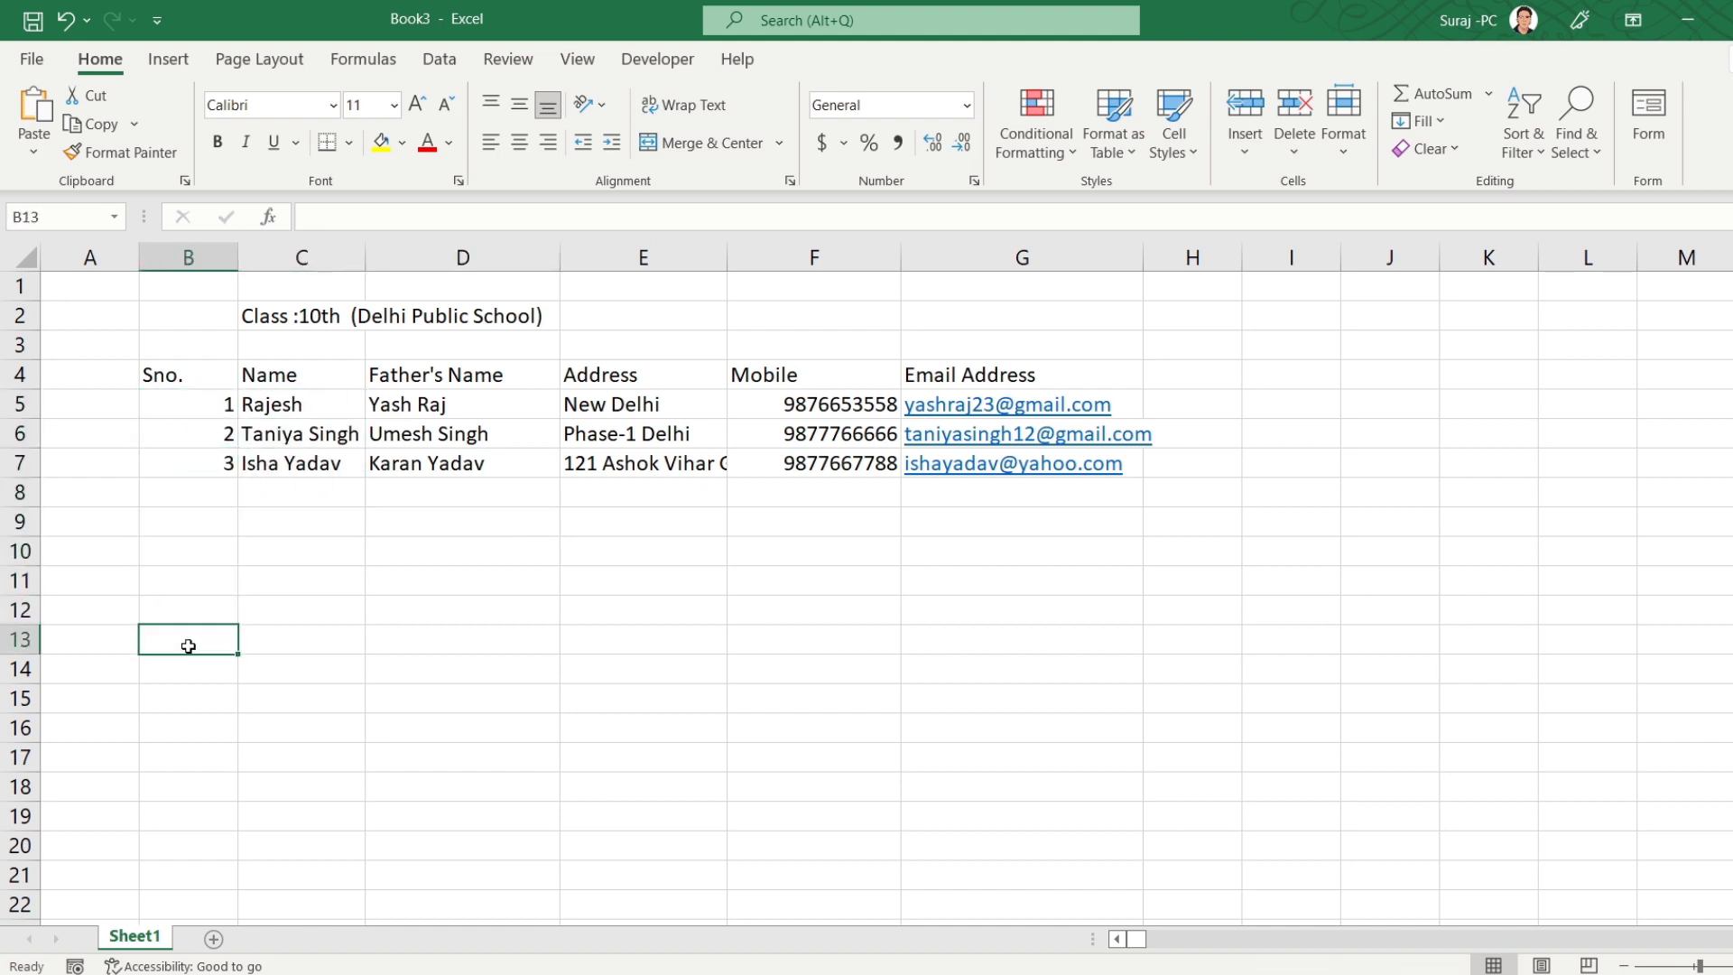
{"action": "left_click", "coordinate": [208, 516]}
Step: Clear the hand-typed serial numbers 1 to 3 from B5:B7 and select B5
{"action": "left_click_drag", "start_coordinate": [210, 403], "coordinate": [209, 462]}
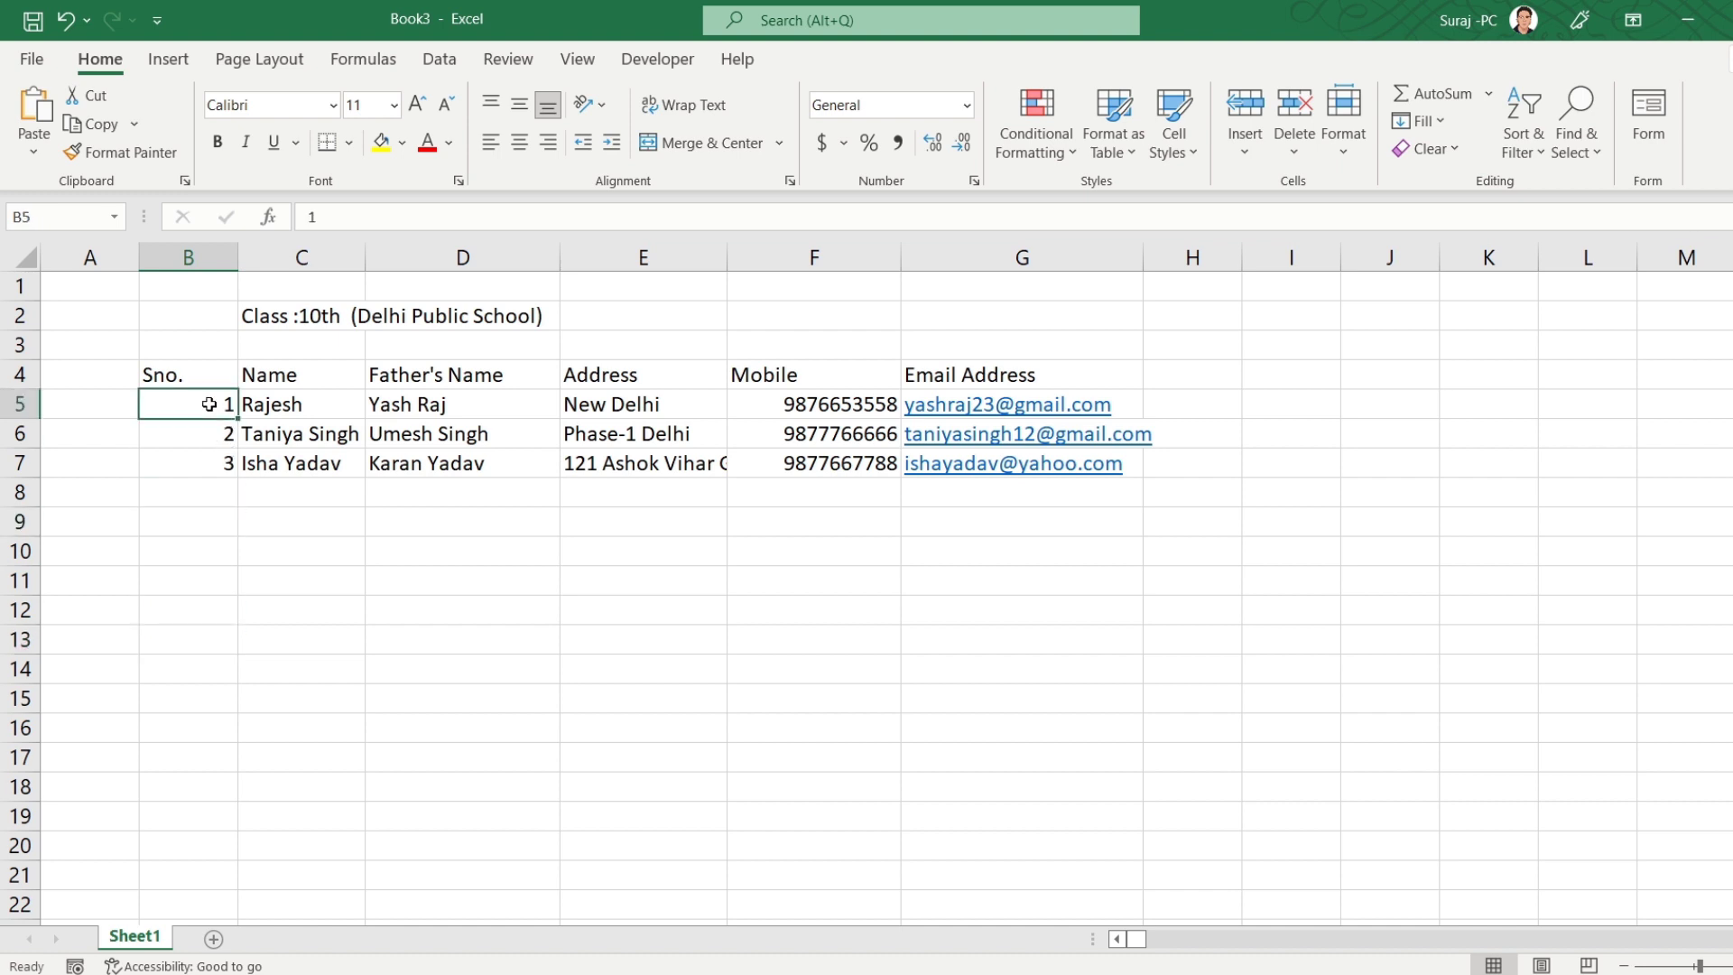
{"action": "left_click", "coordinate": [190, 498]}
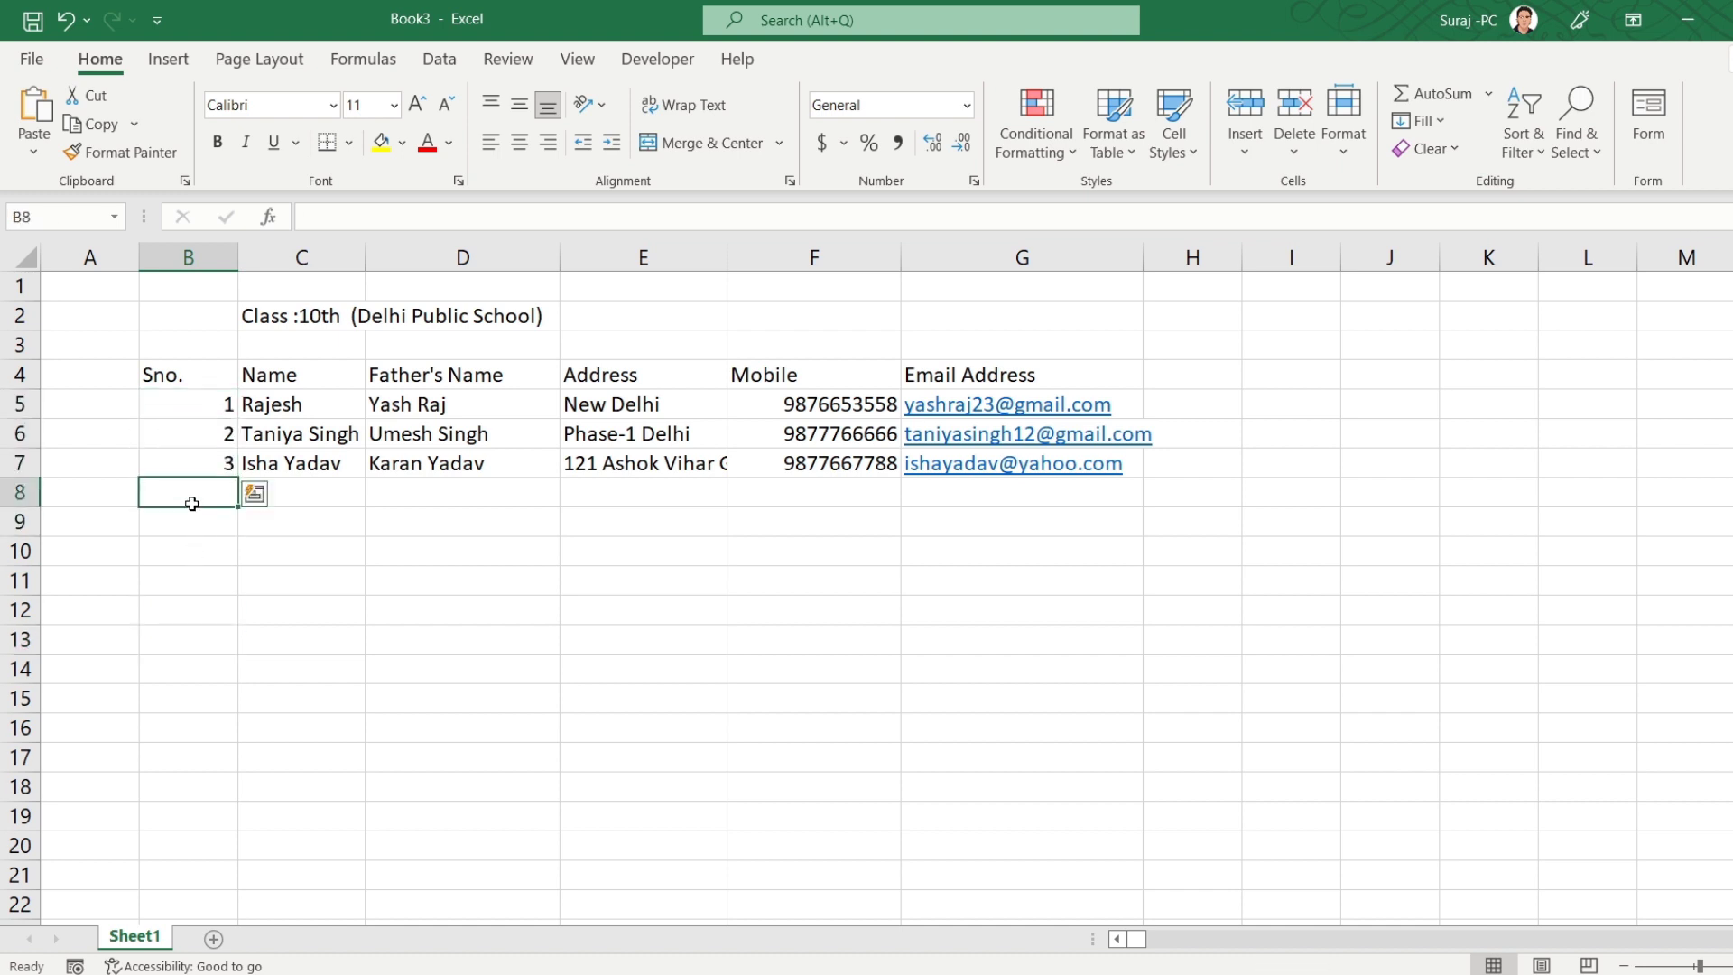
{"action": "mouse_move", "coordinate": [325, 493]}
{"action": "left_mouse_down"}
{"action": "mouse_move", "coordinate": [813, 471]}
{"action": "mouse_move", "coordinate": [868, 492]}
{"action": "left_mouse_up"}
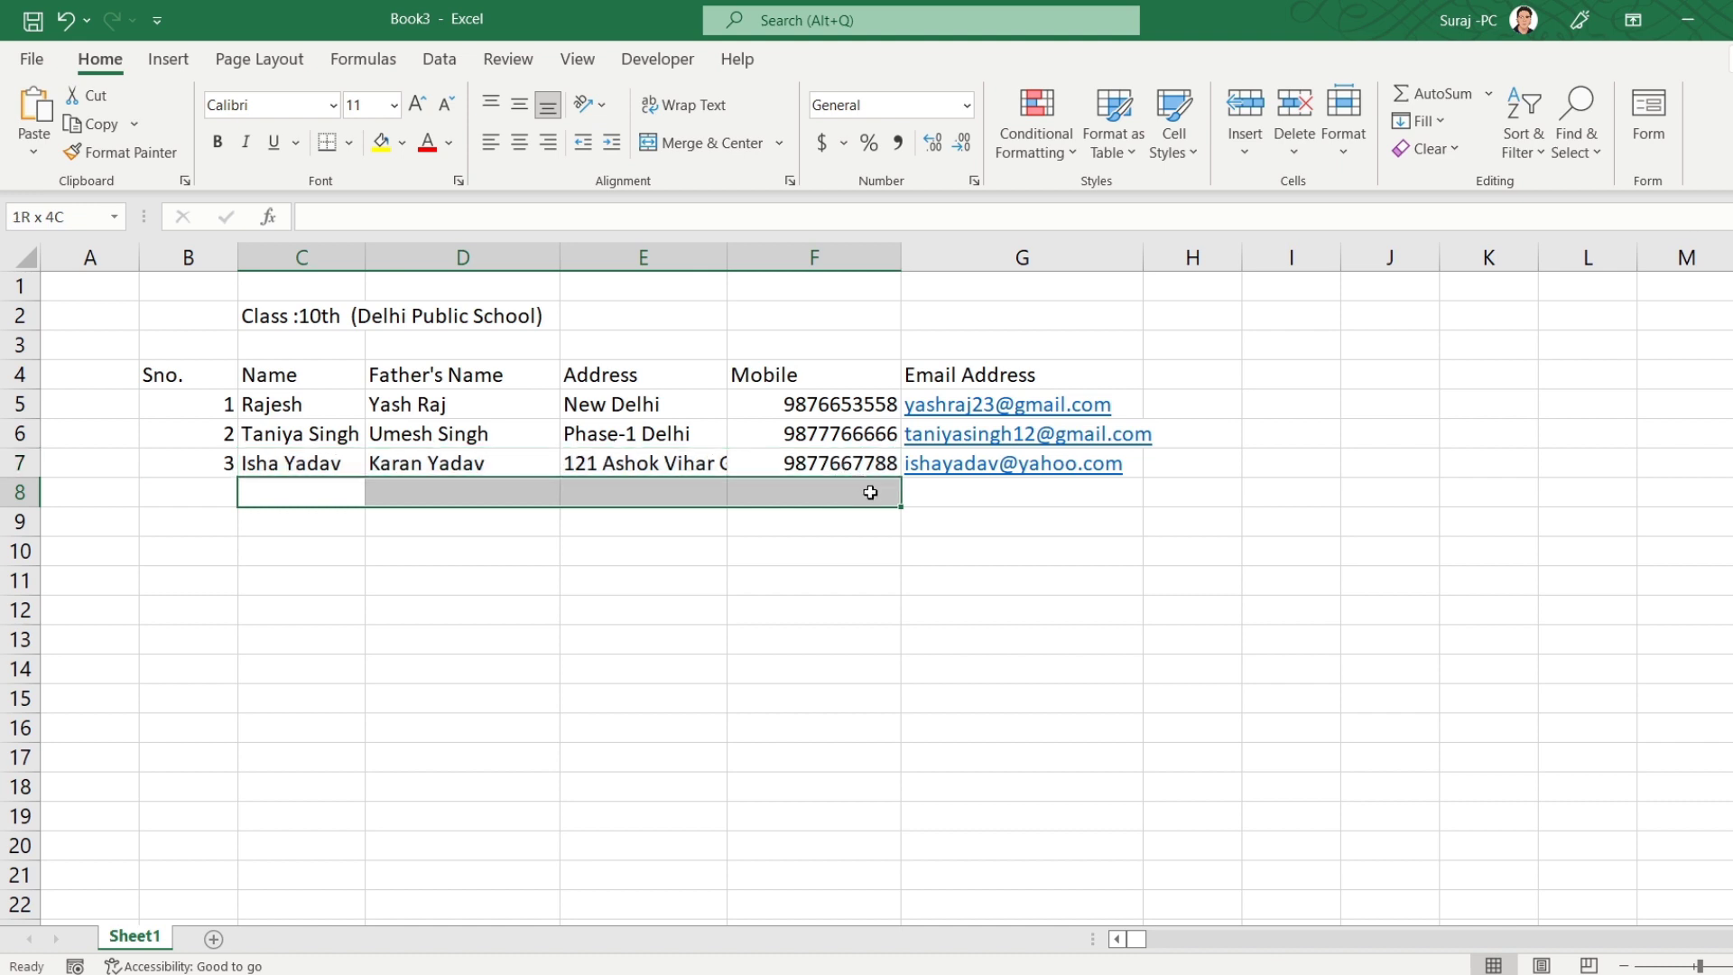
{"action": "left_click", "coordinate": [180, 497]}
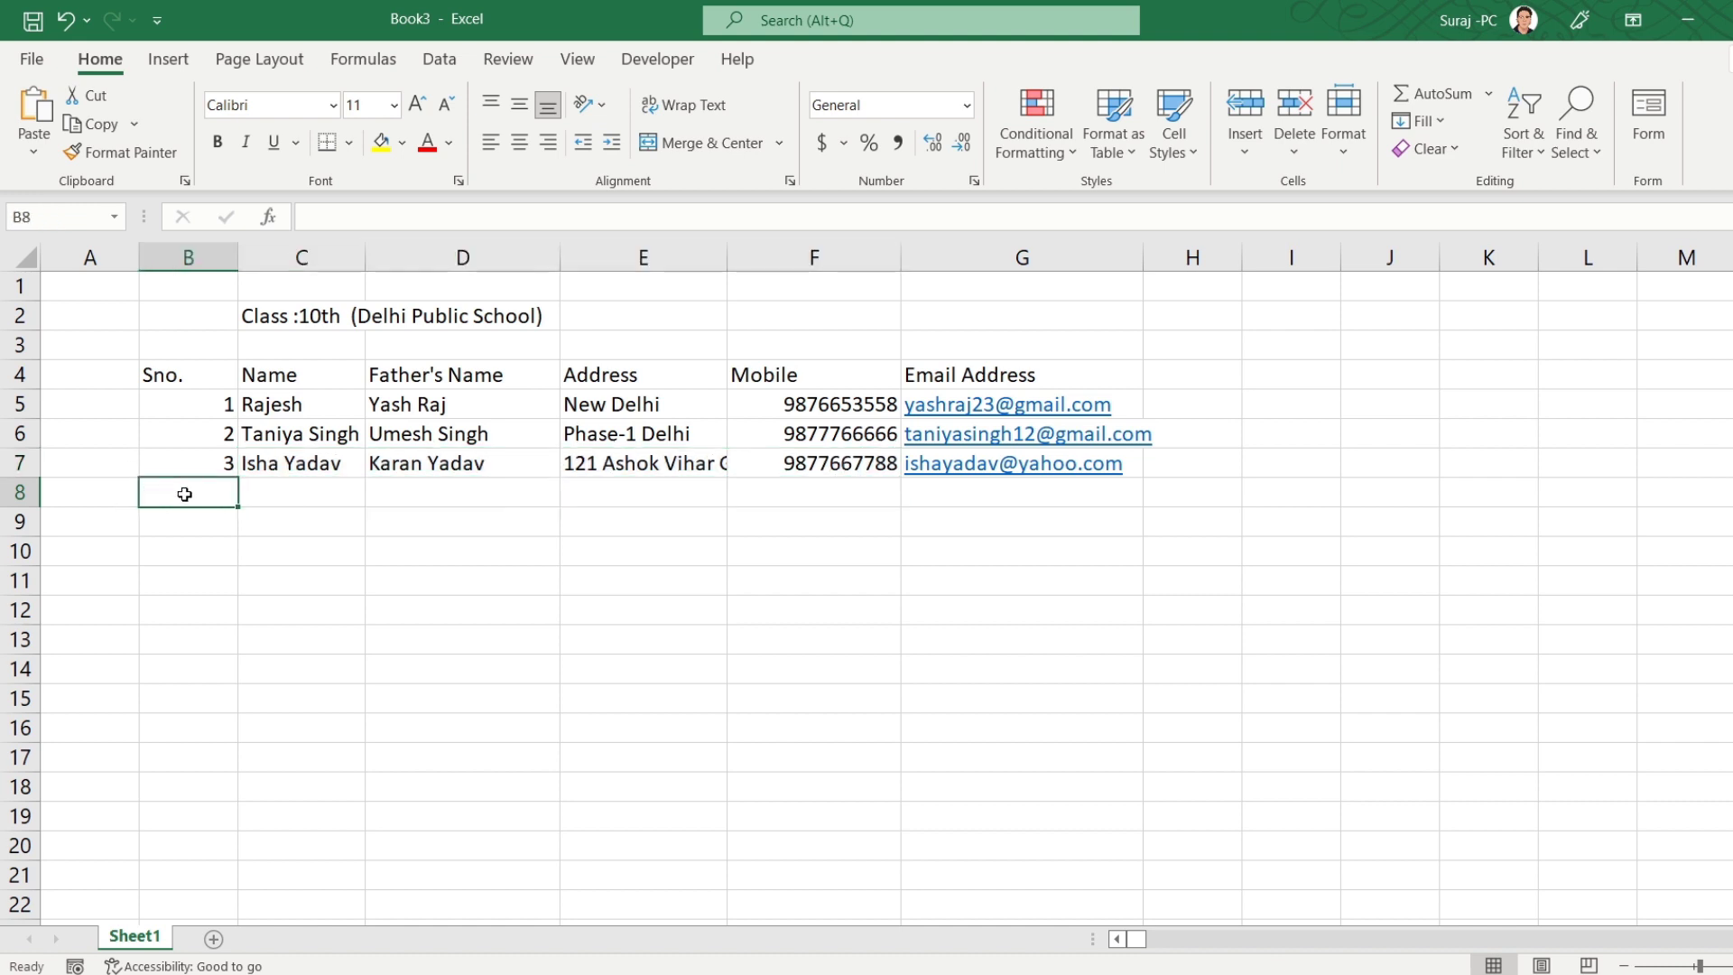
{"action": "left_click", "coordinate": [220, 400]}
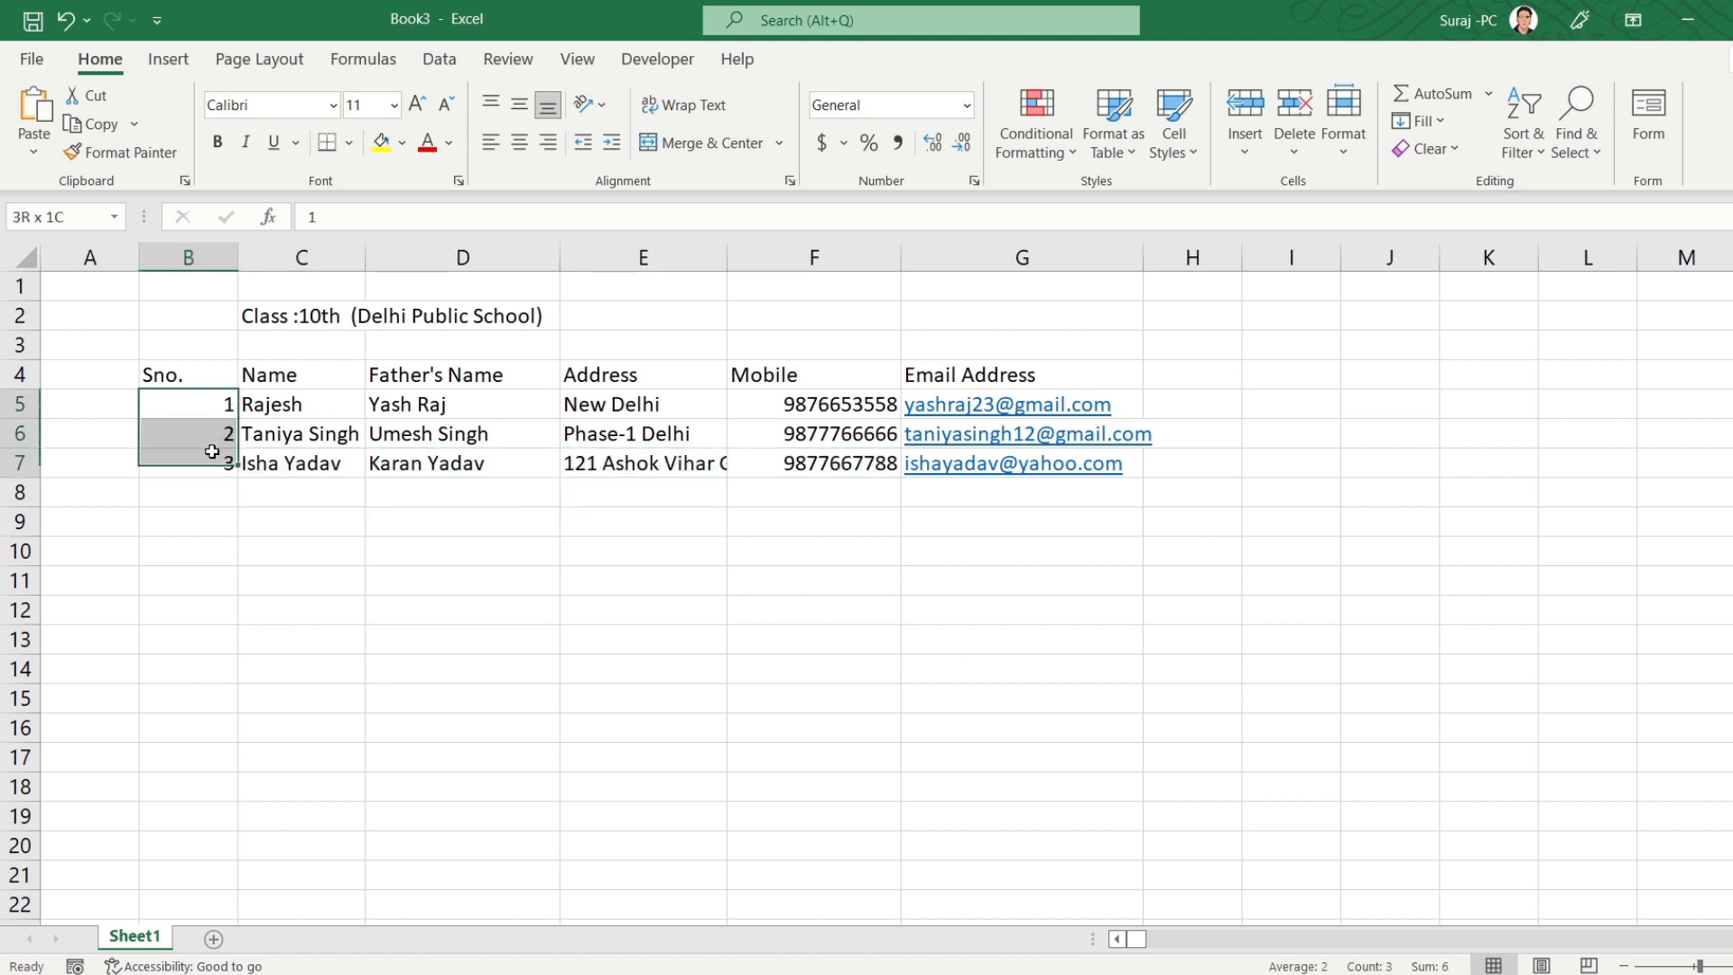
{"action": "left_click_drag", "start_coordinate": [220, 400], "coordinate": [211, 455]}
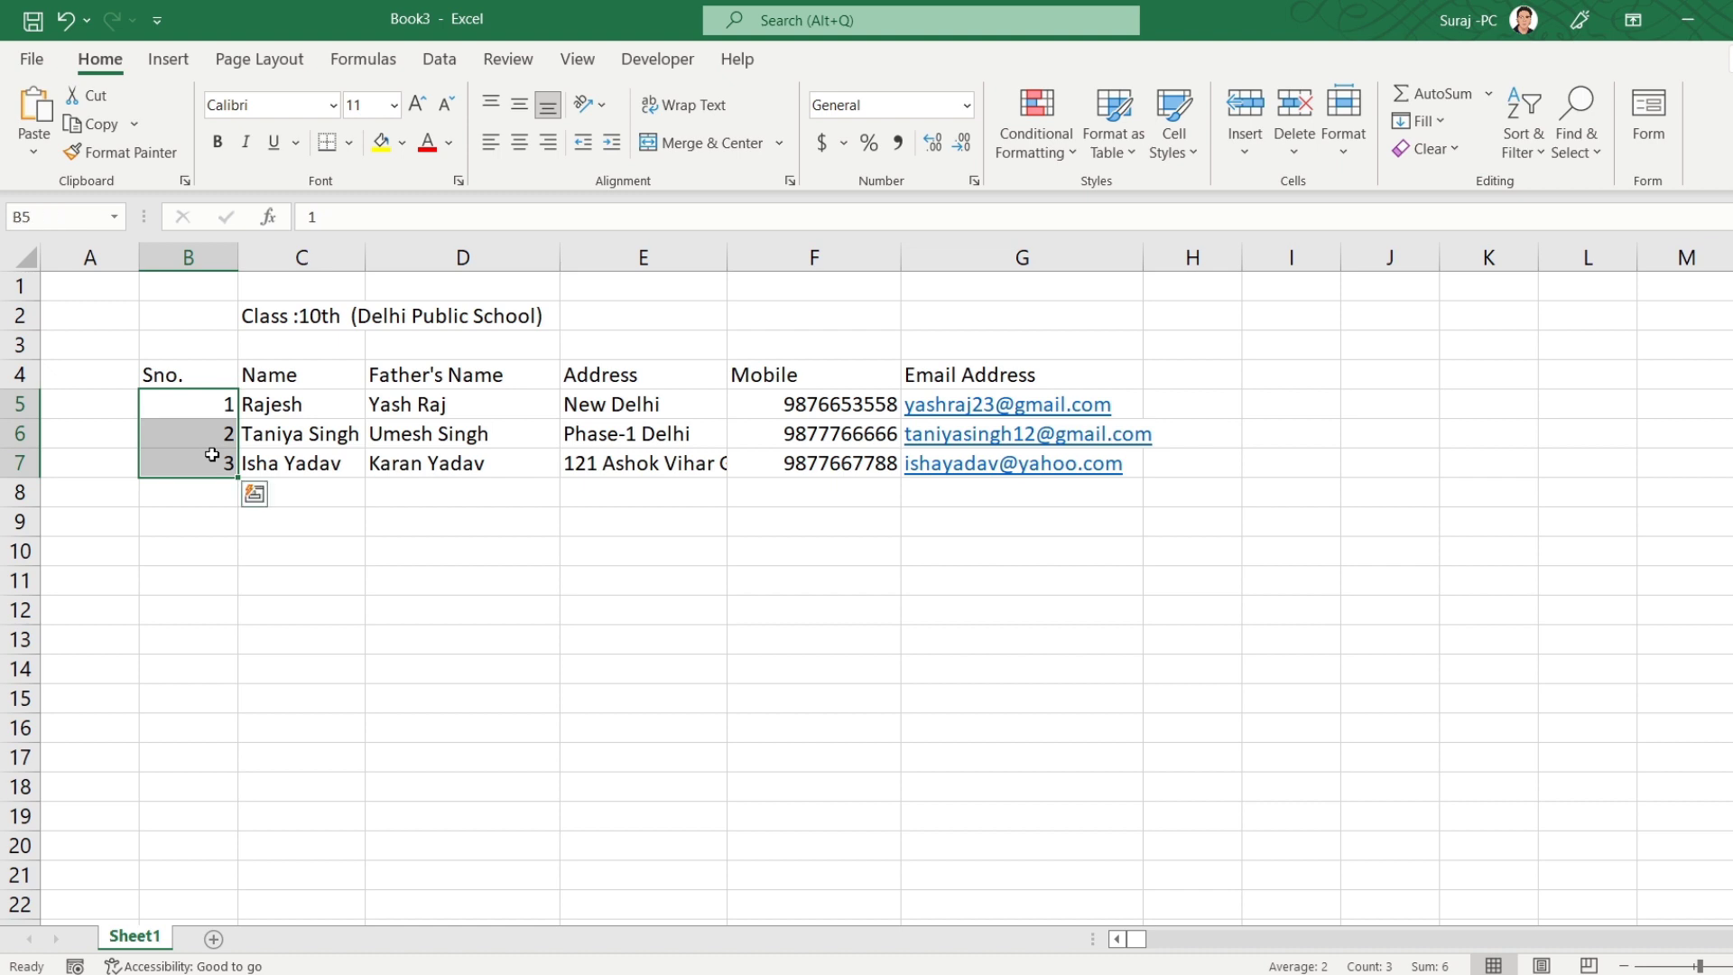
{"action": "key", "text": "Delete"}
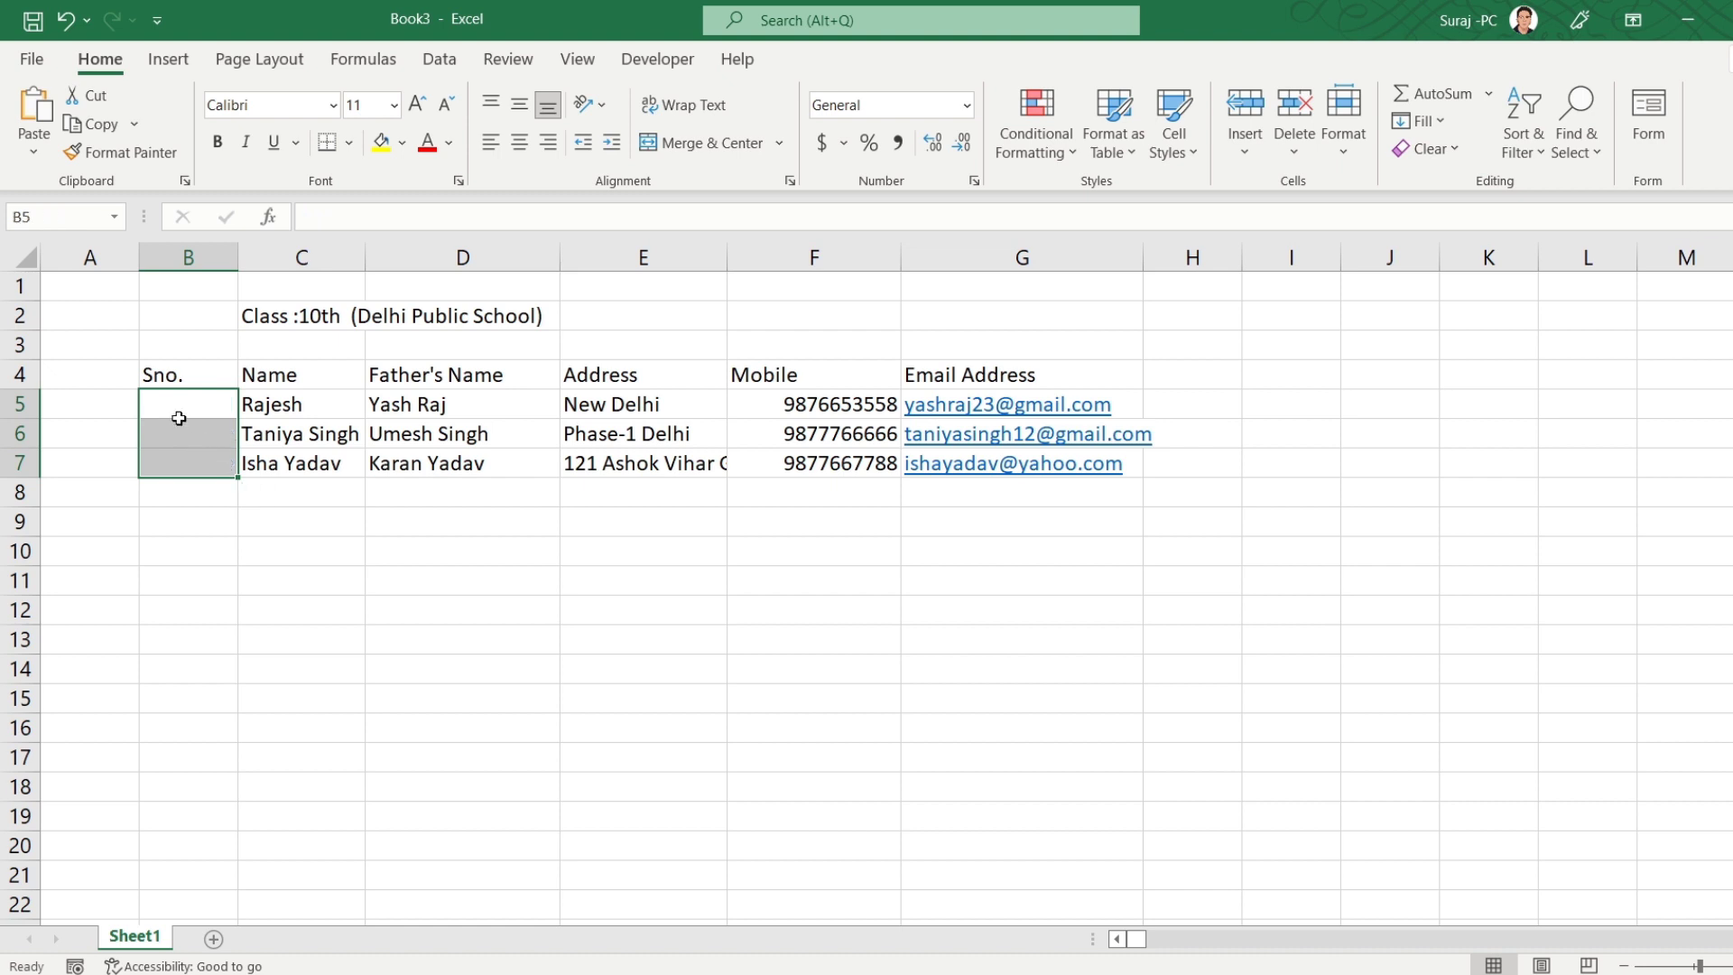
{"action": "left_click", "coordinate": [180, 418]}
Step: Enter =IF(C5="","",ROW(A1)) in B5 so a serial number appears only beside a name
{"action": "type", "text": "=if"}
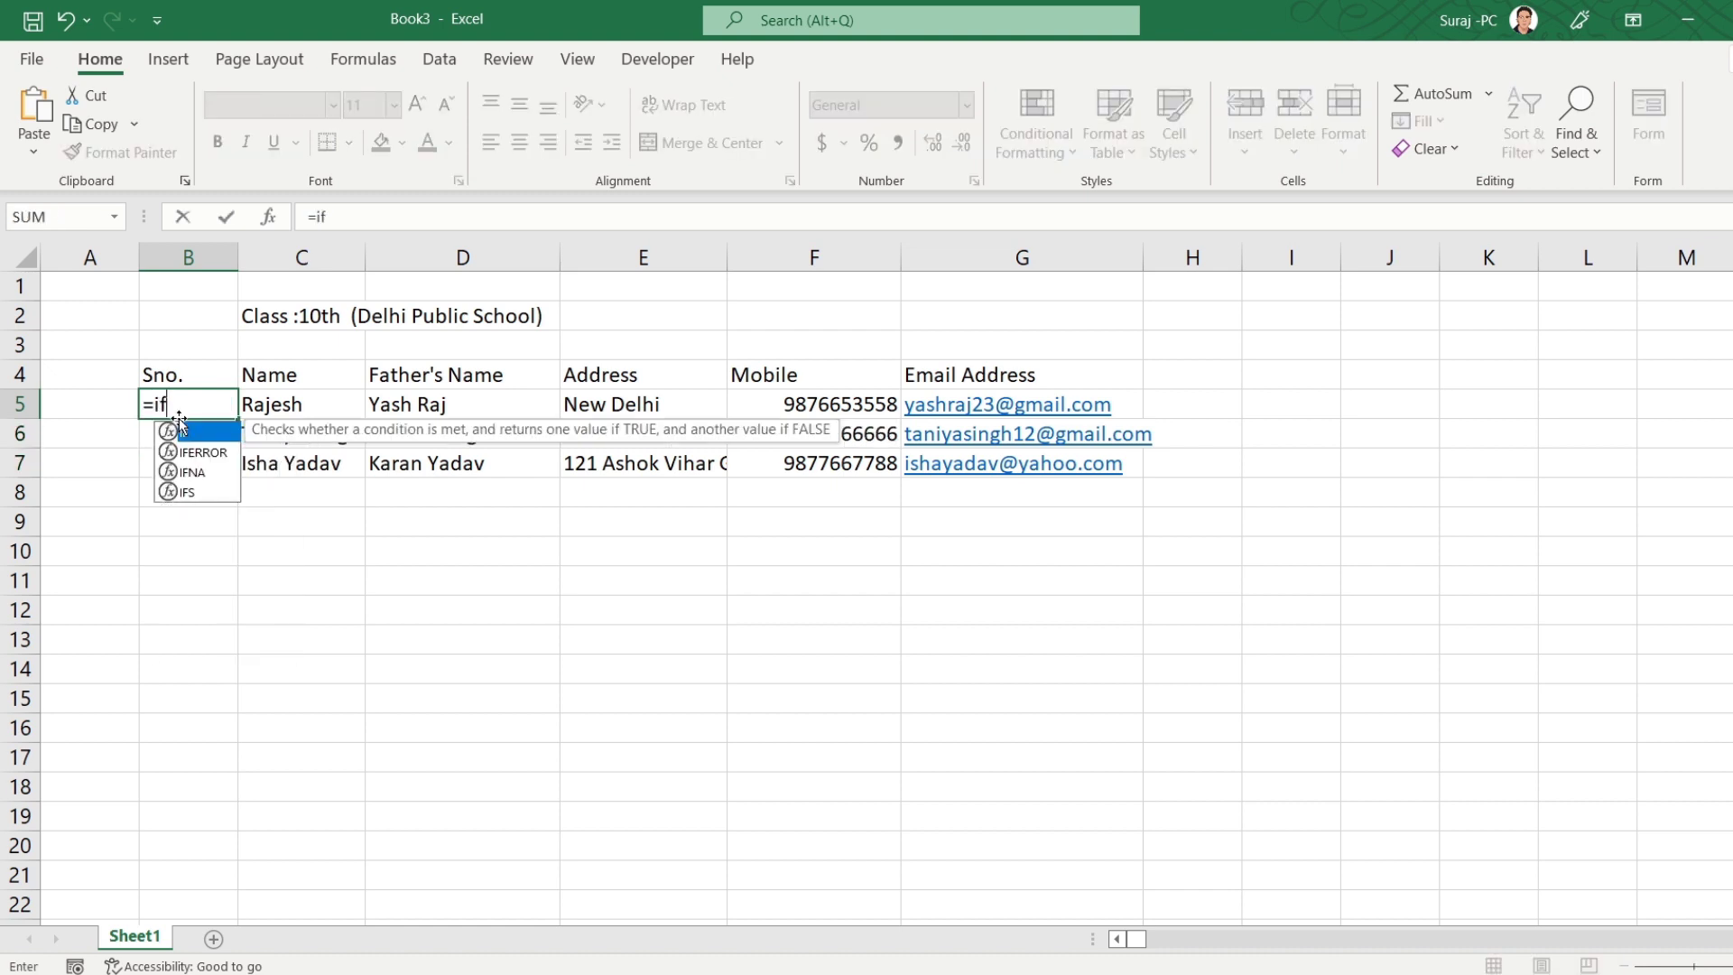
{"action": "type", "text": "("}
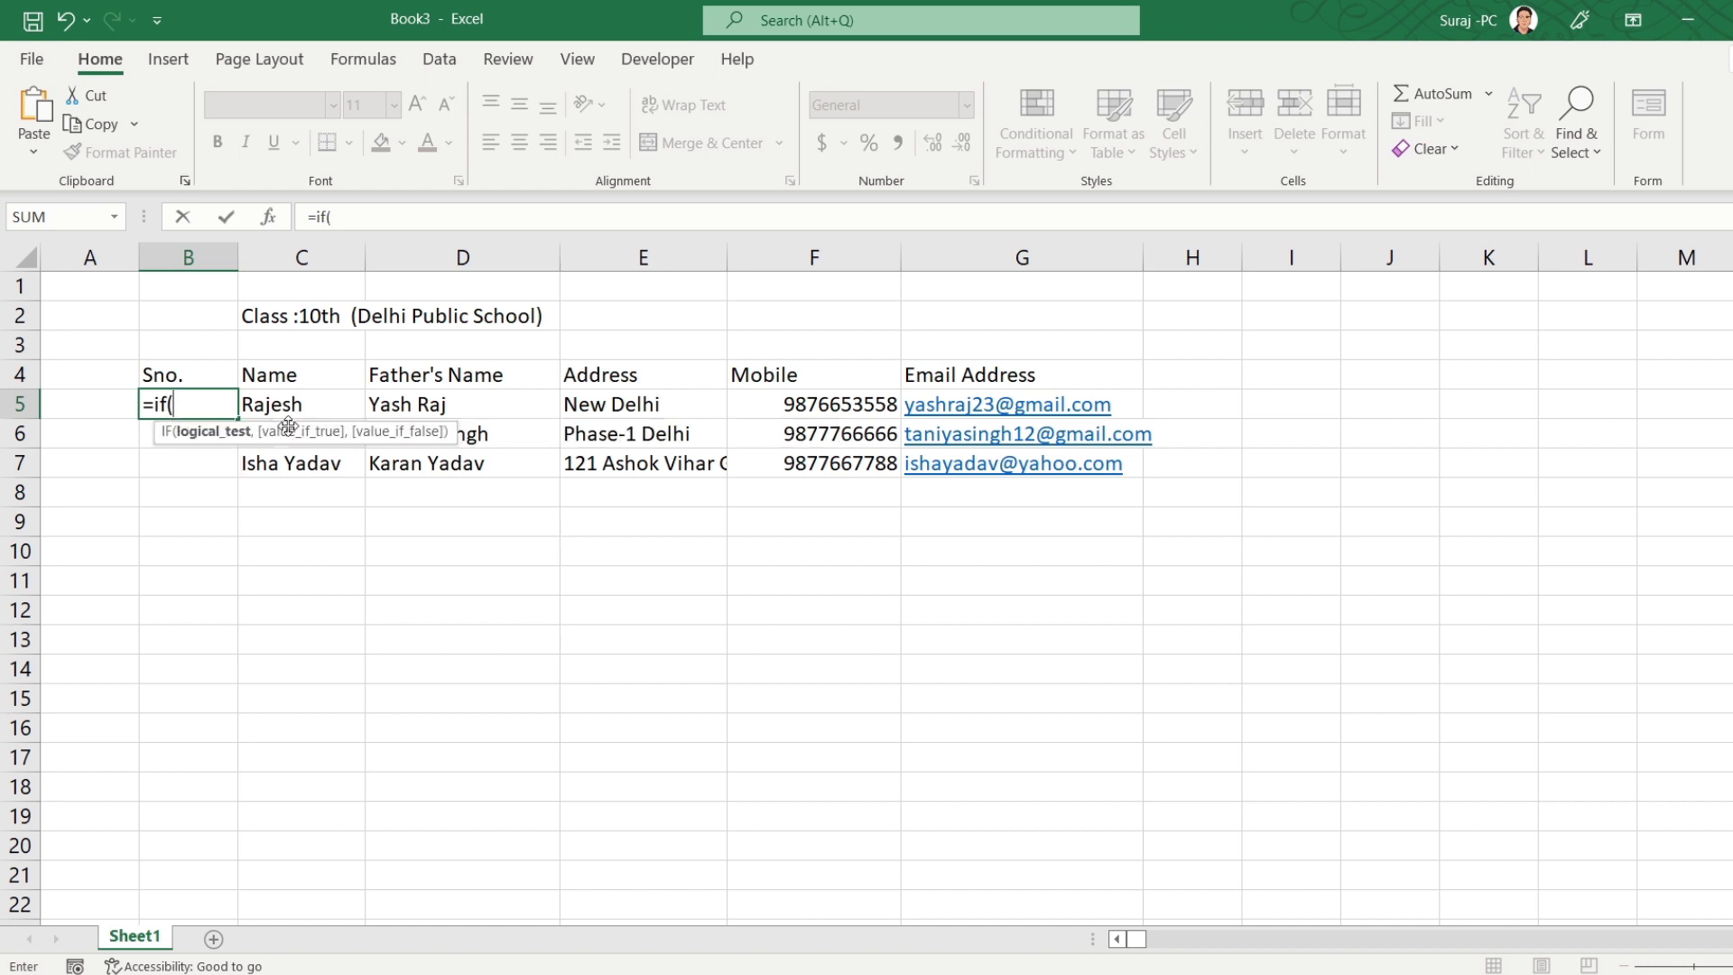
{"action": "left_click", "coordinate": [294, 406]}
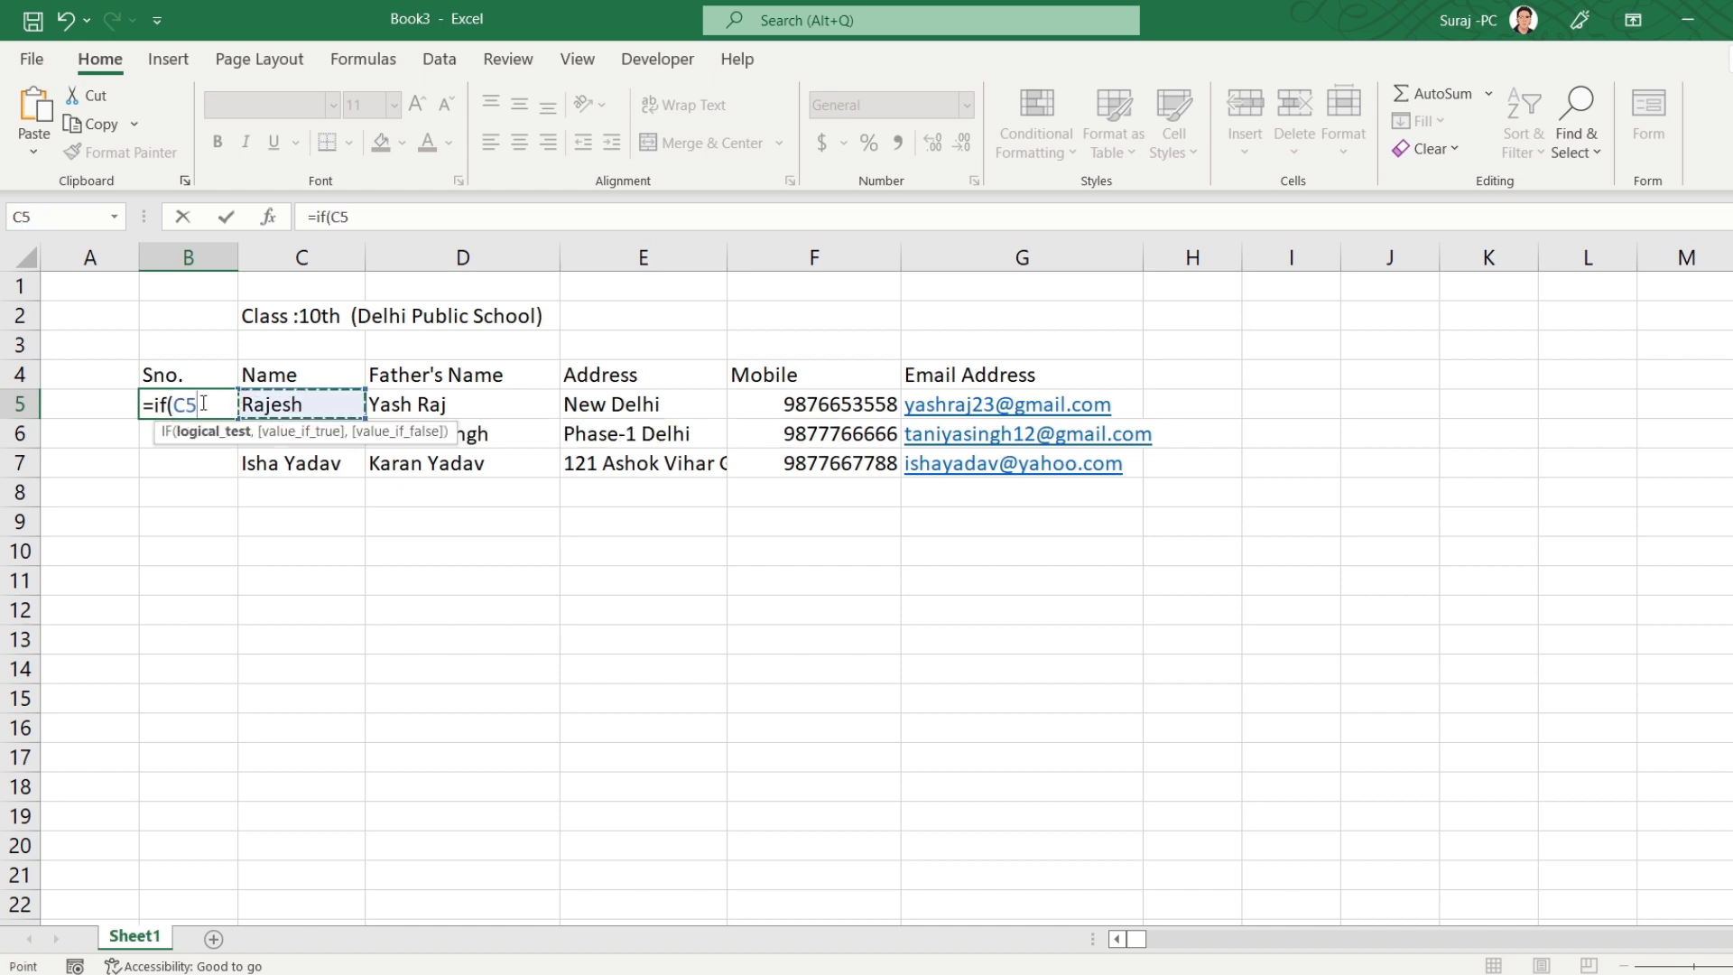
{"action": "type", "text": "="}
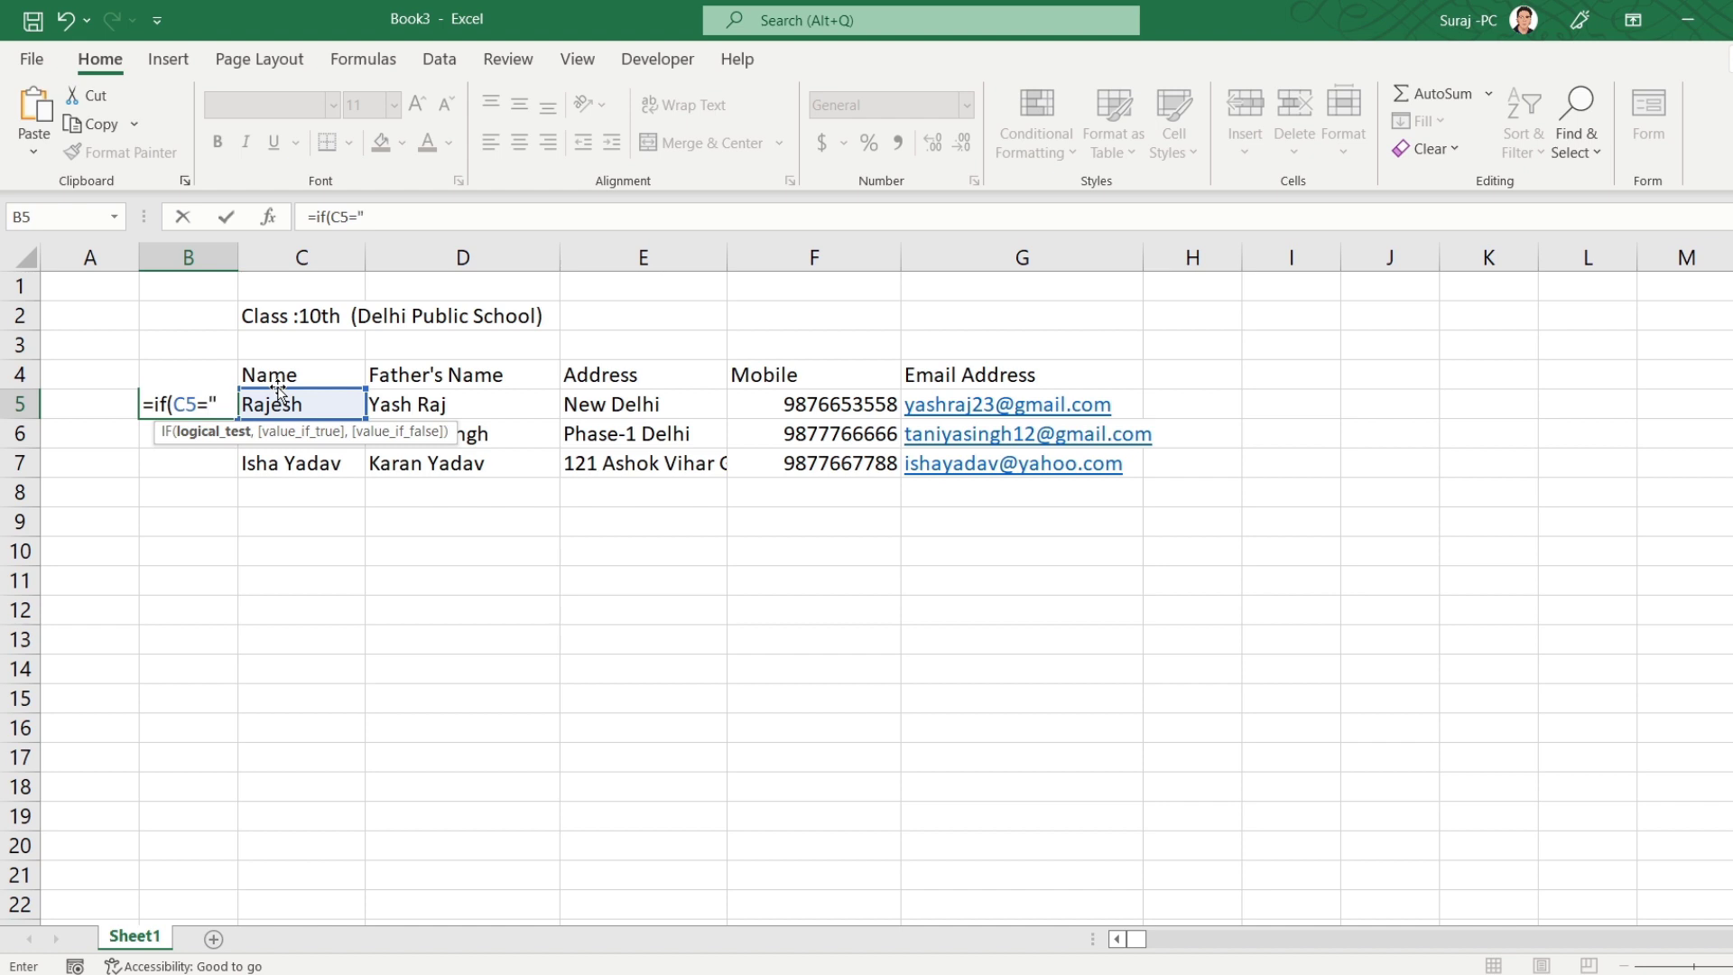
{"action": "type", "text": ","}
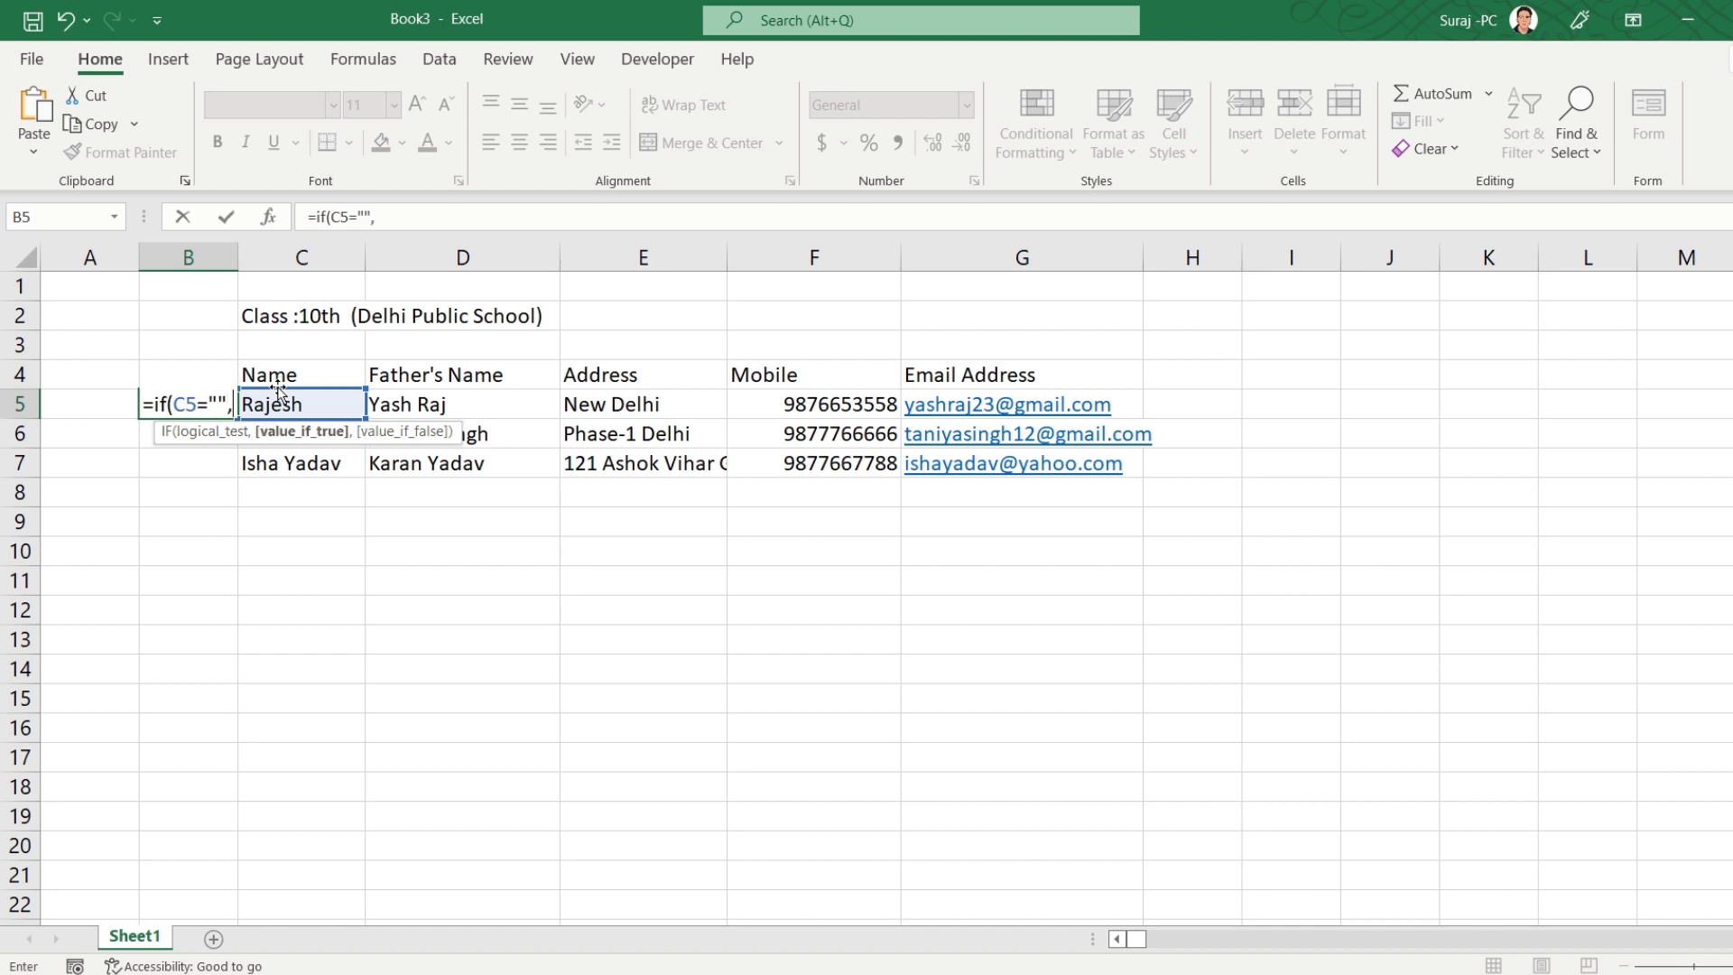
{"action": "type", "text": "\"\""}
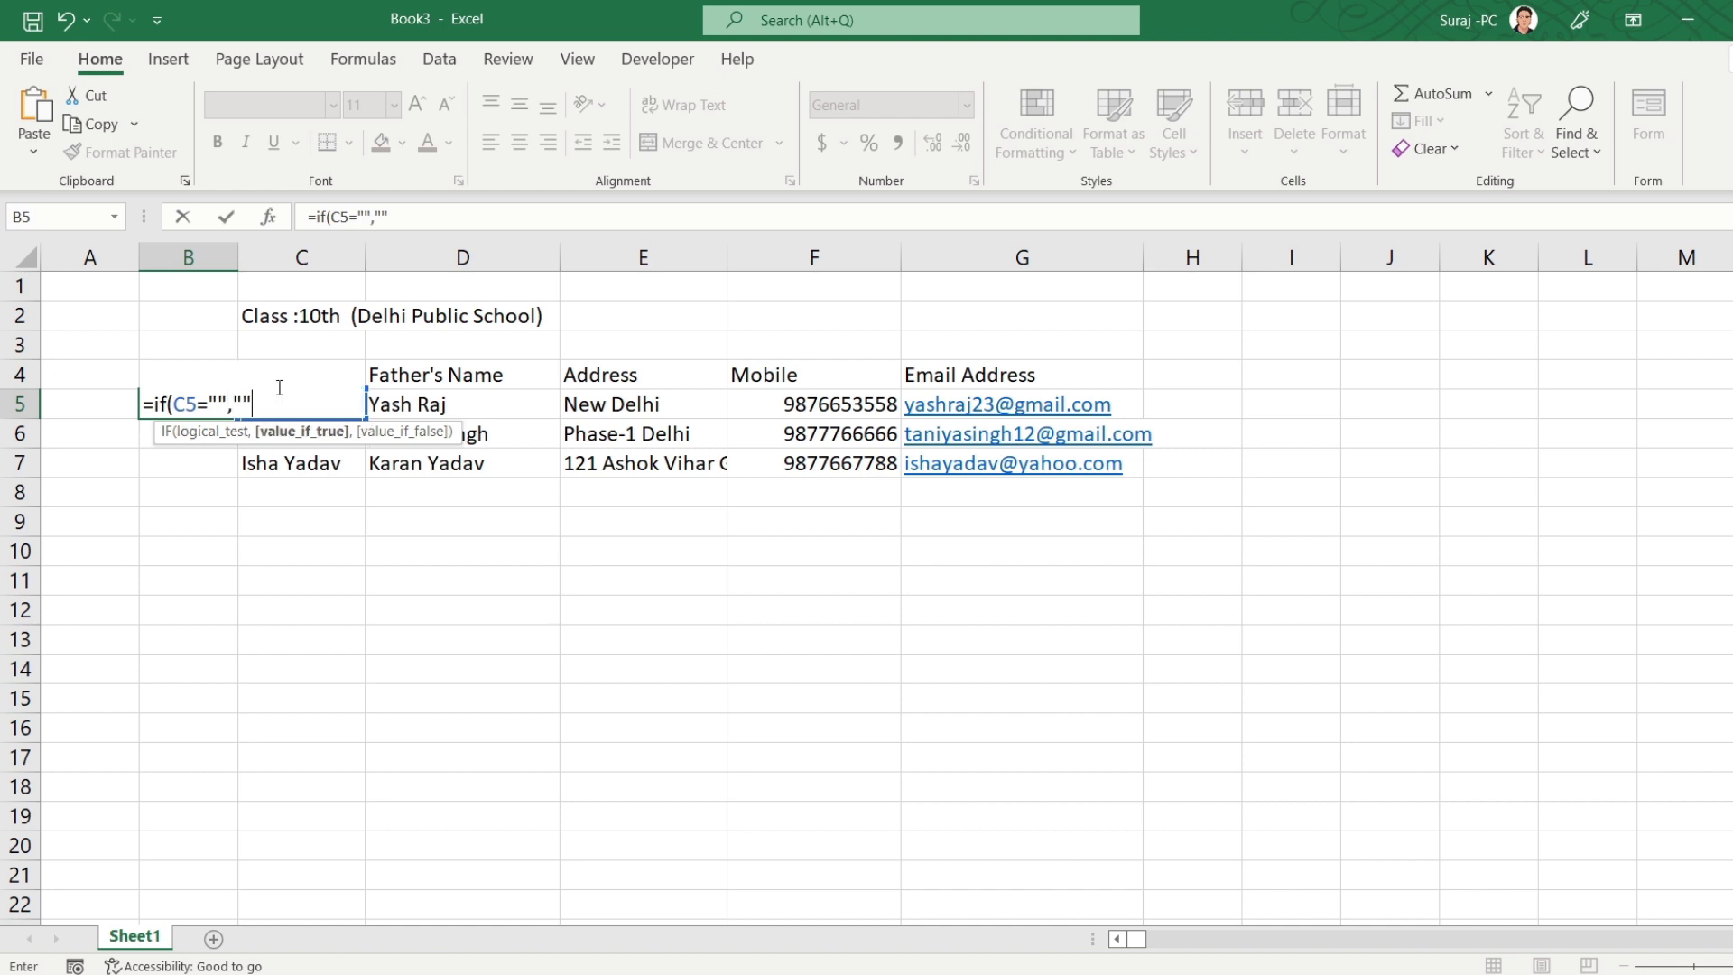
{"action": "type", "text": ","}
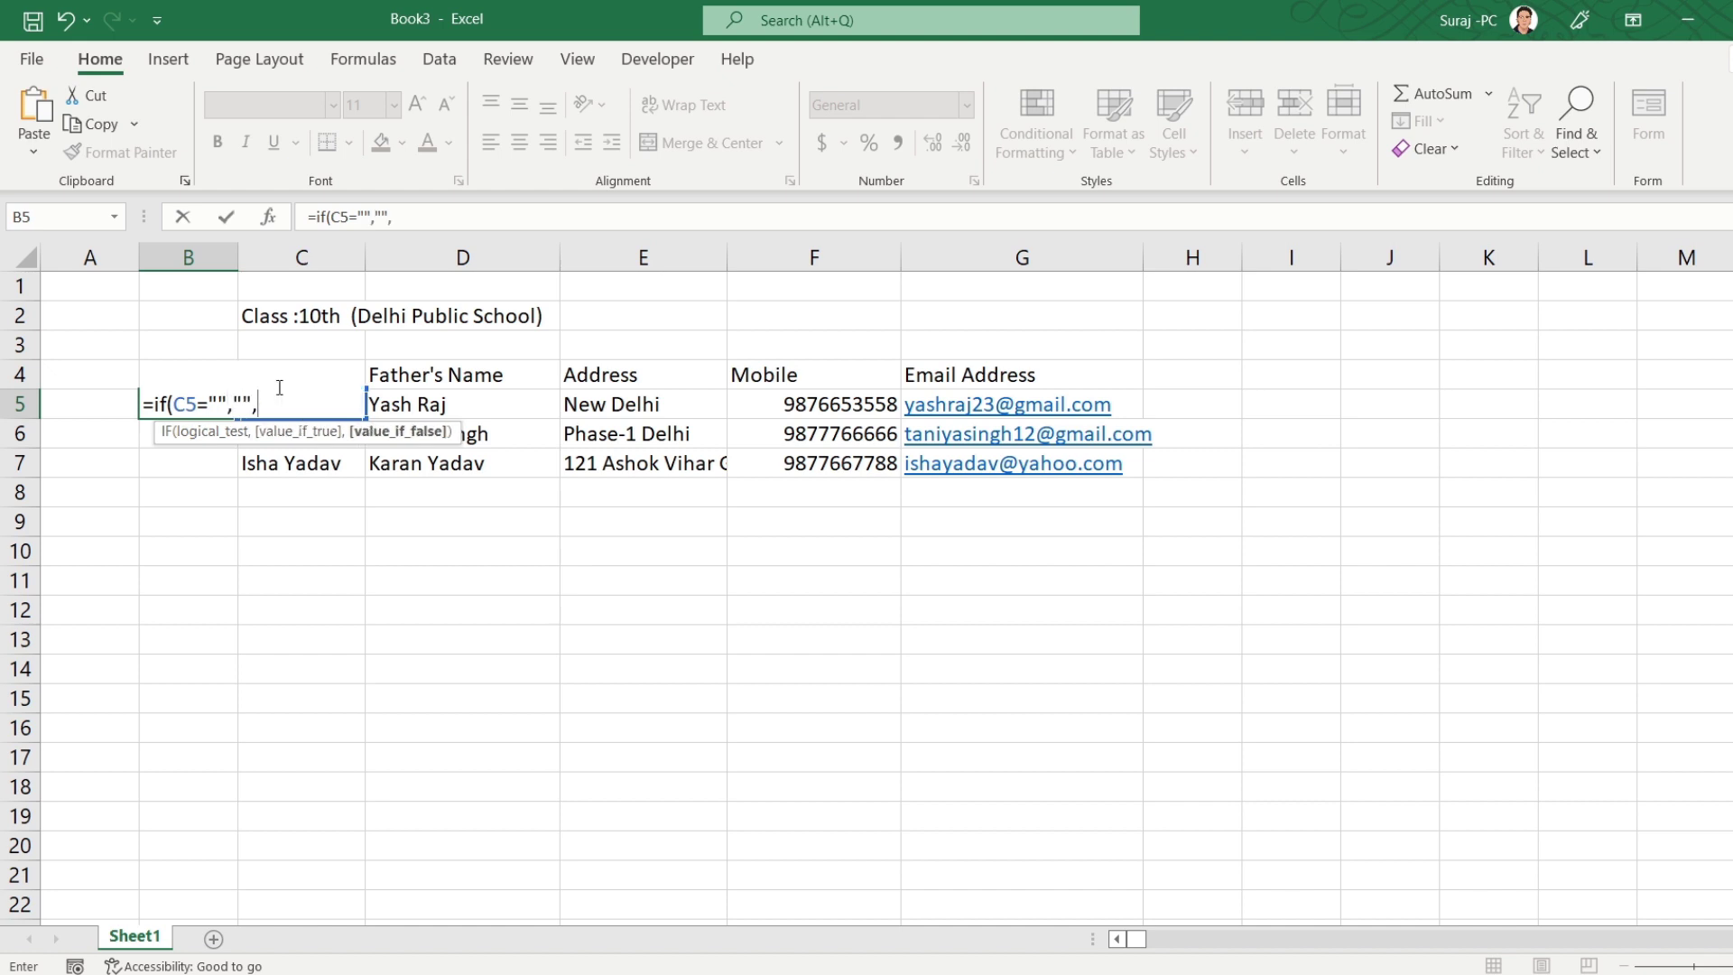
{"action": "type", "text": "row"}
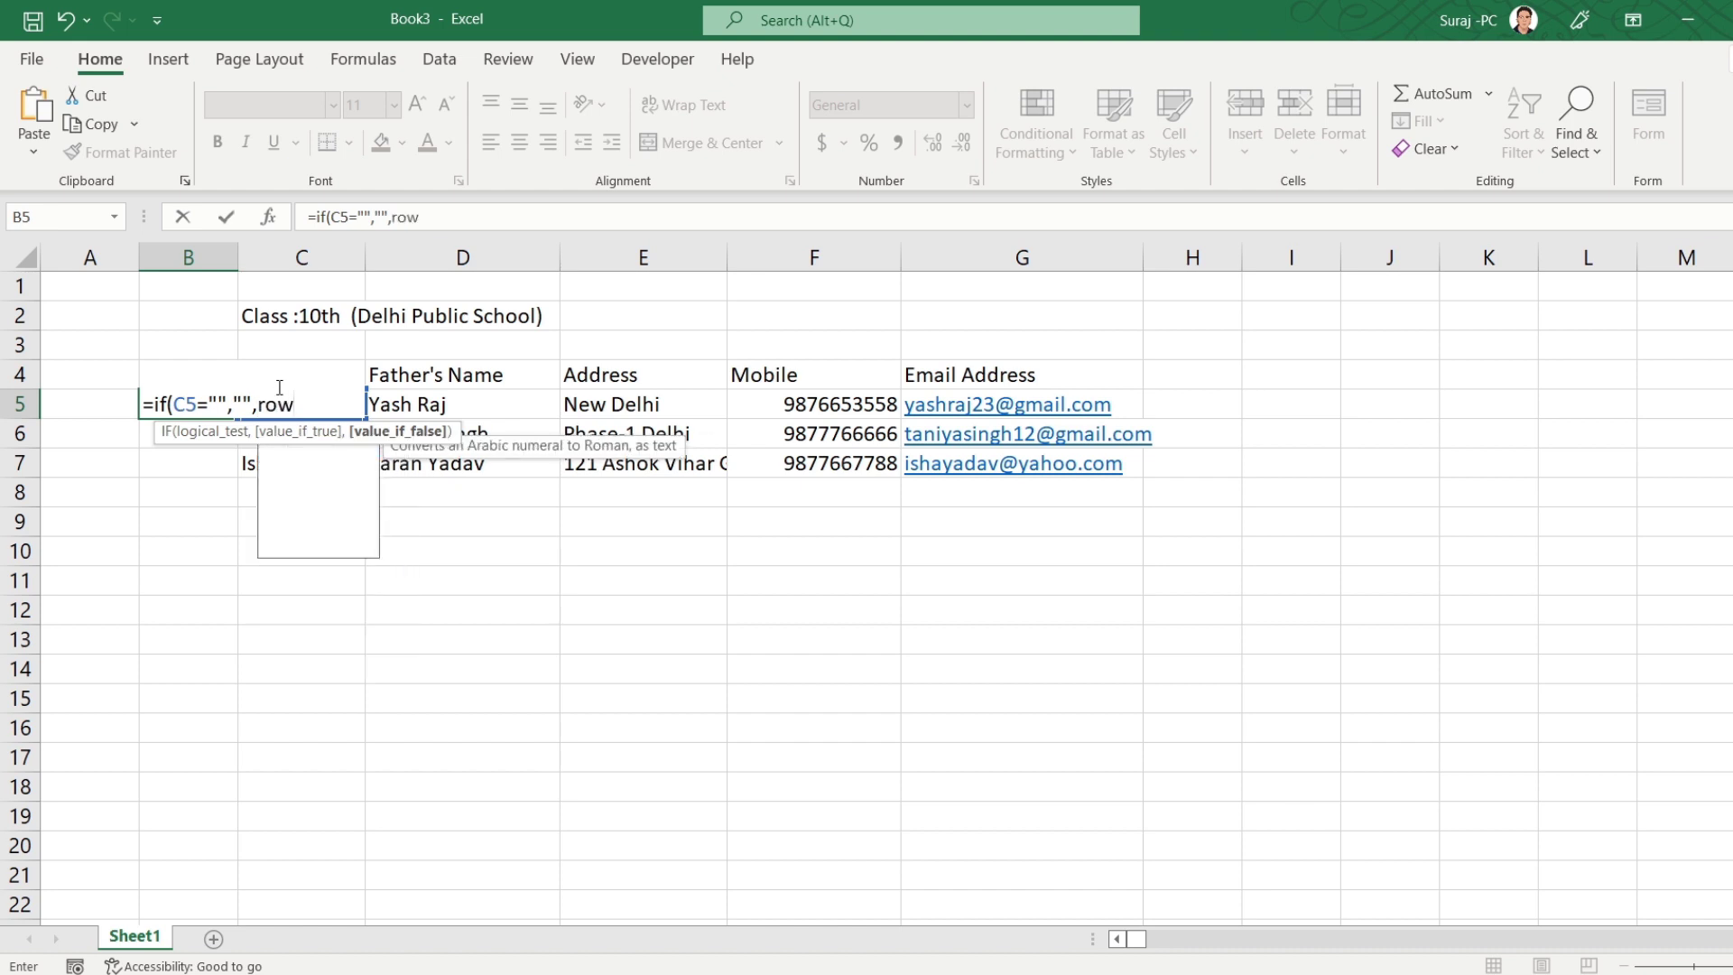
{"action": "type", "text": "(a"}
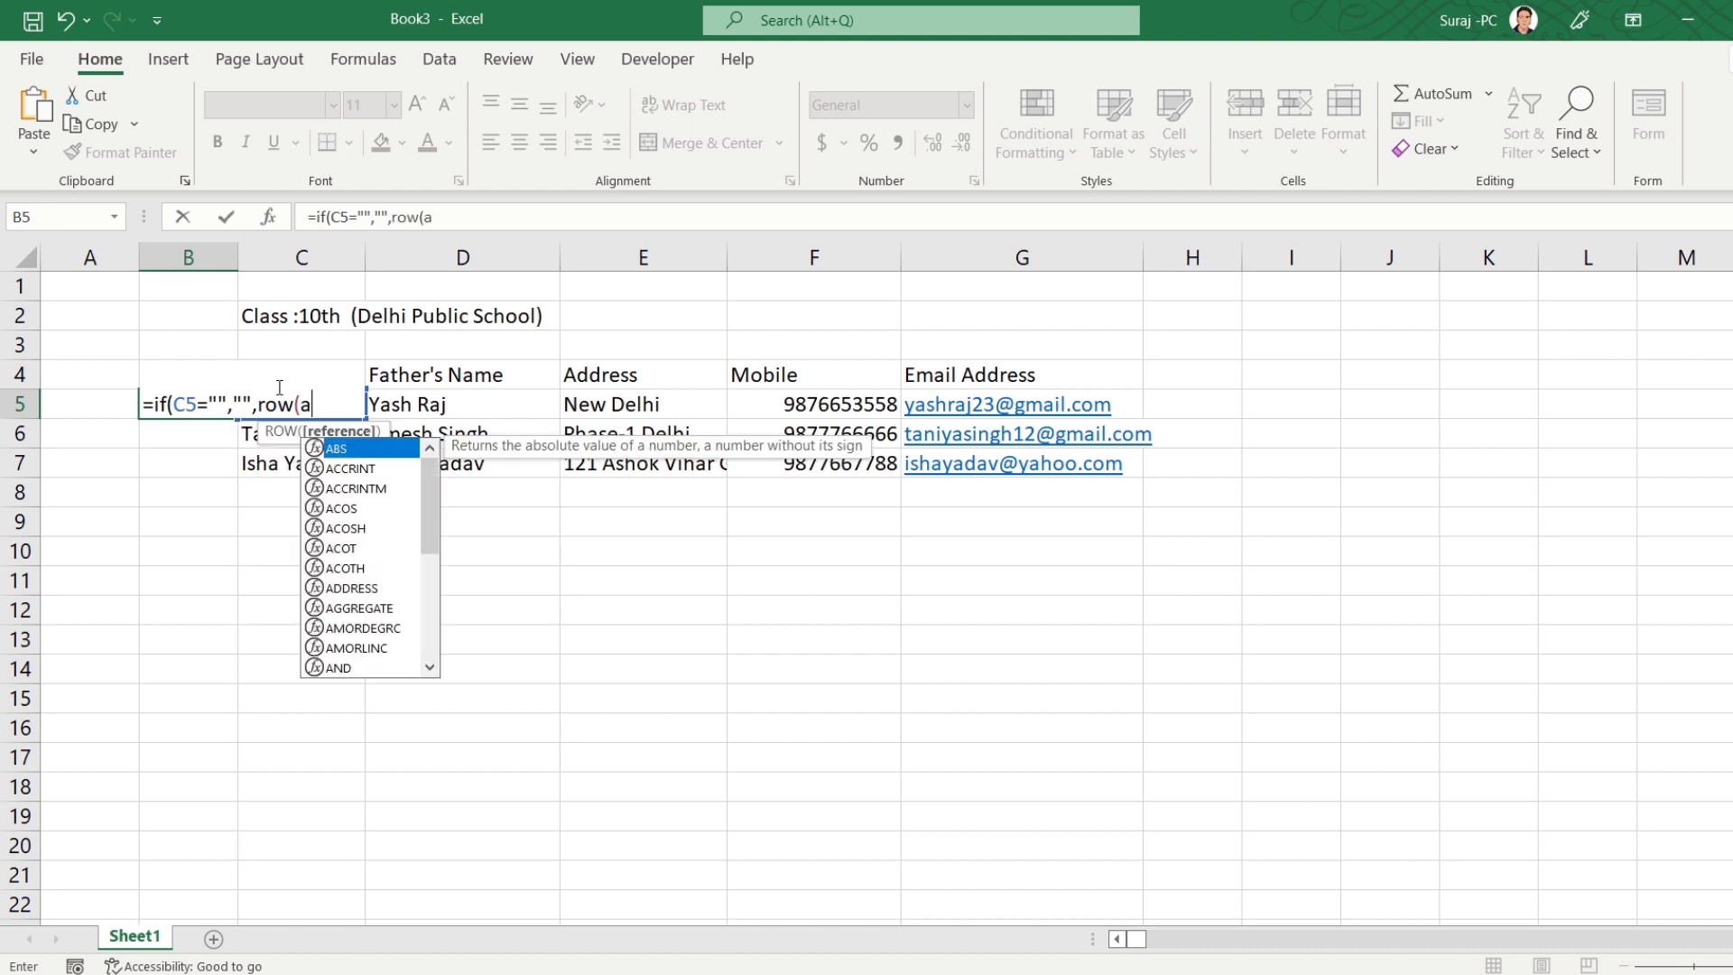
{"action": "type", "text": "1"}
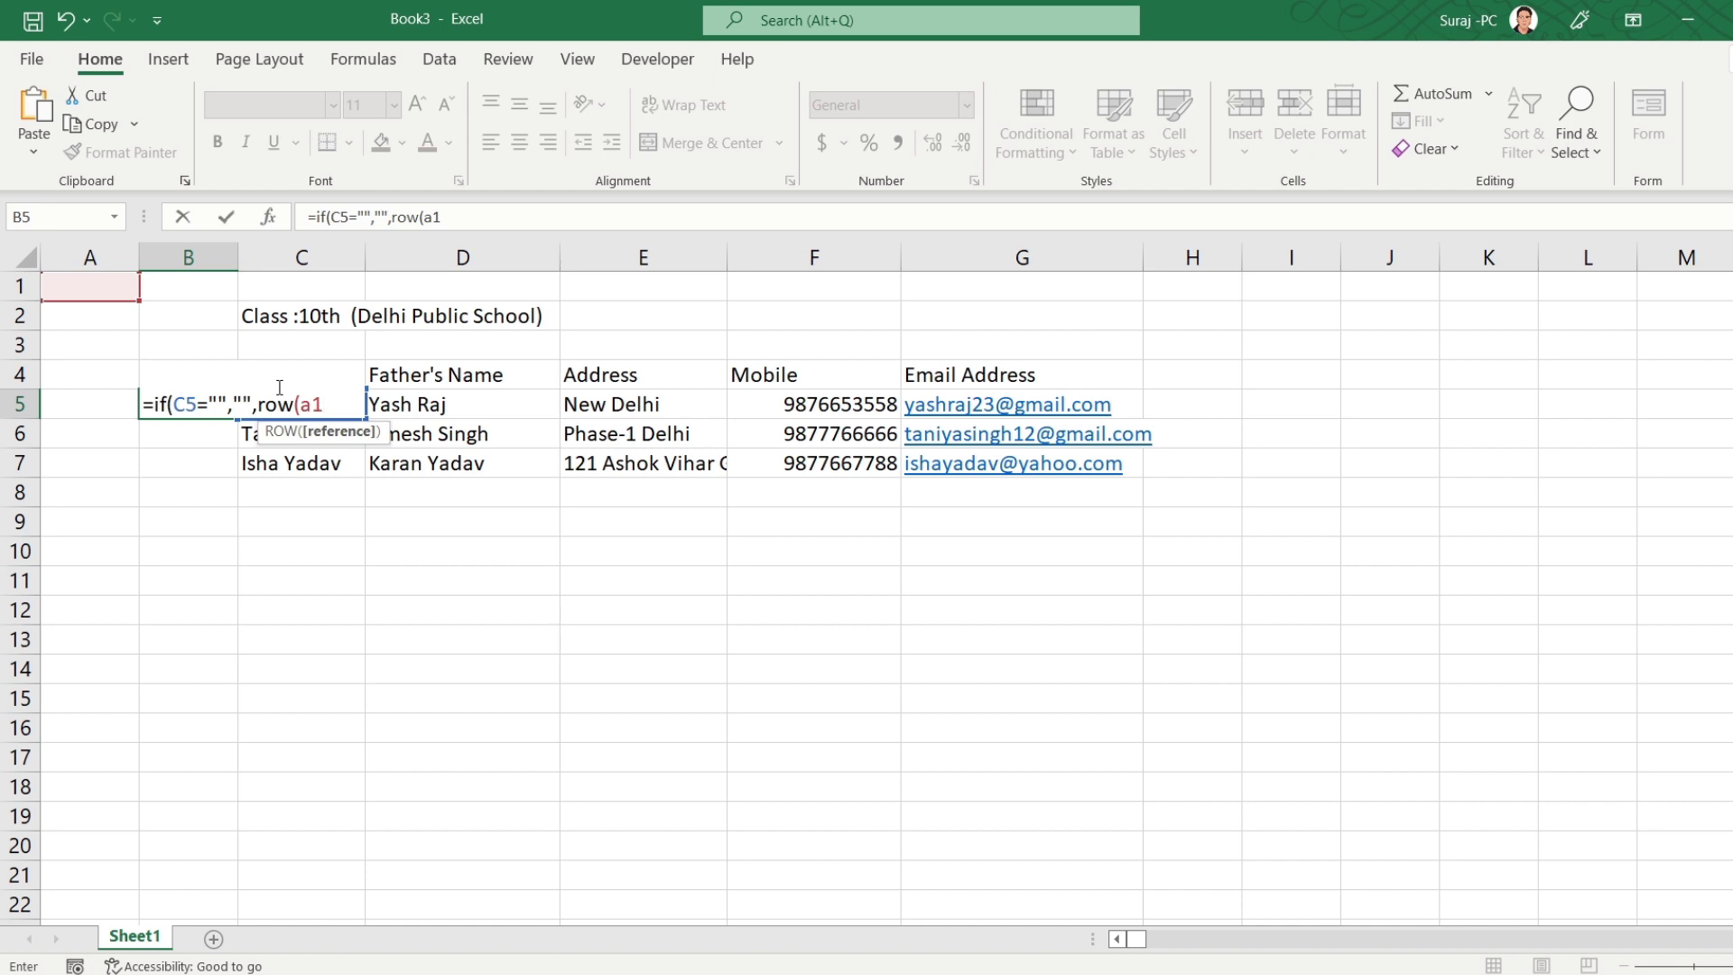
{"action": "type", "text": "))"}
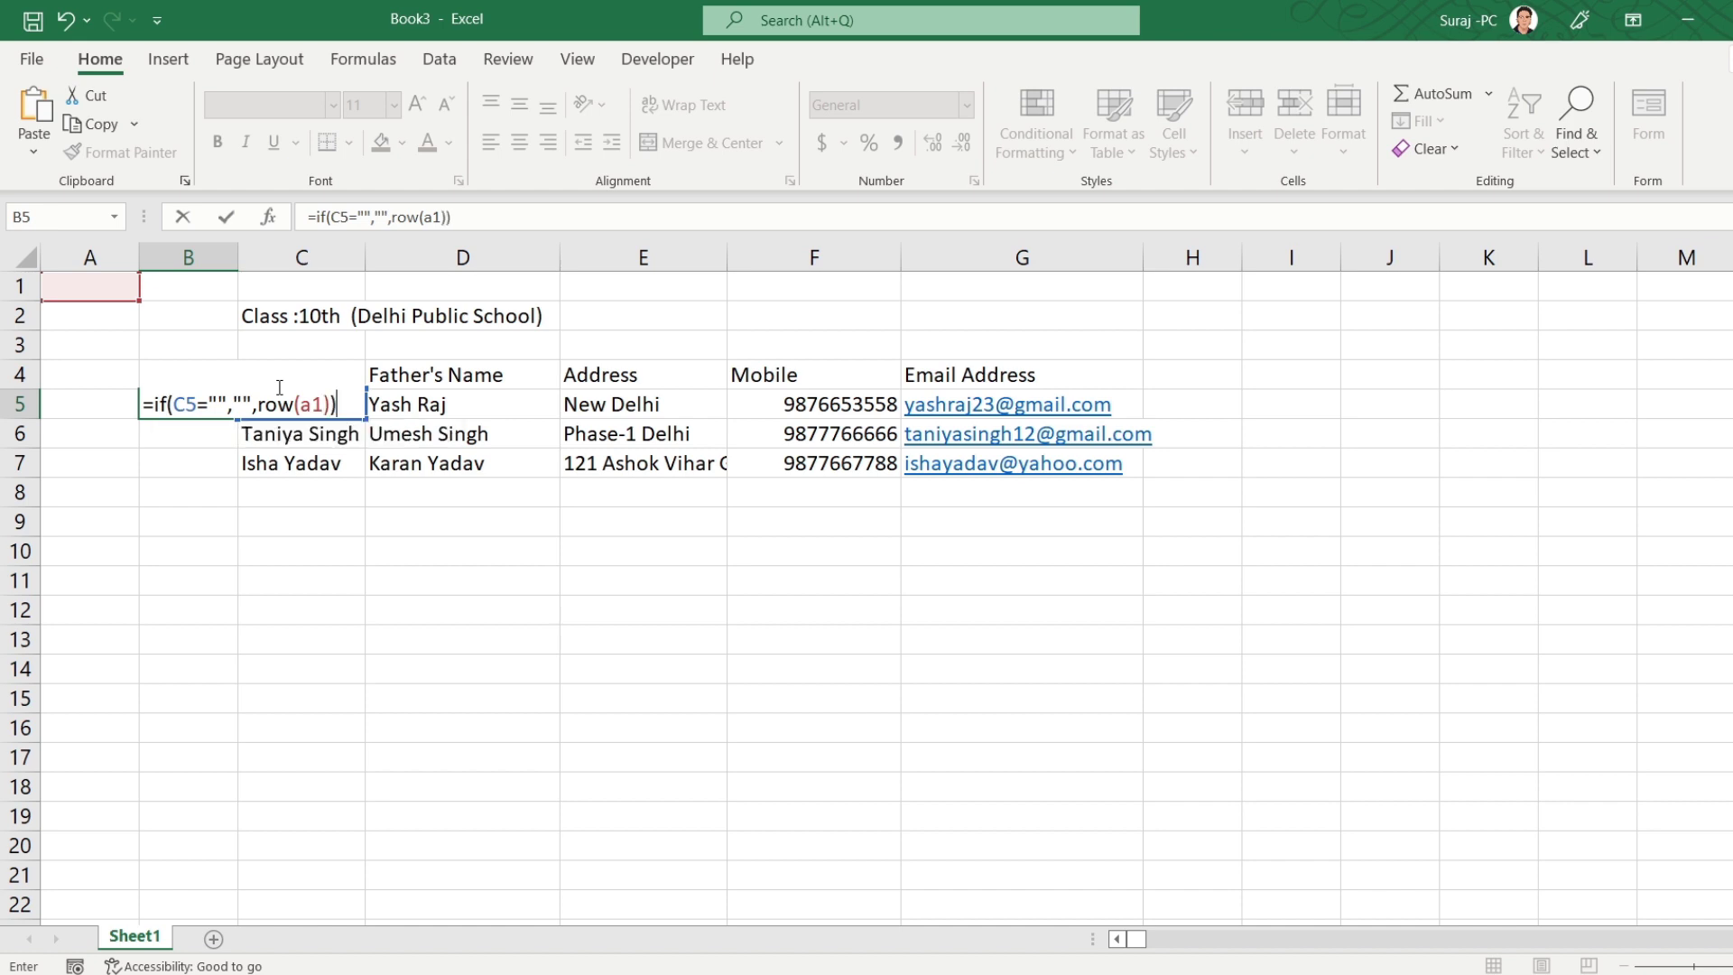
Step: Enter the serial formula in B5 and fill it down column B to B24
{"action": "key", "text": "Return"}
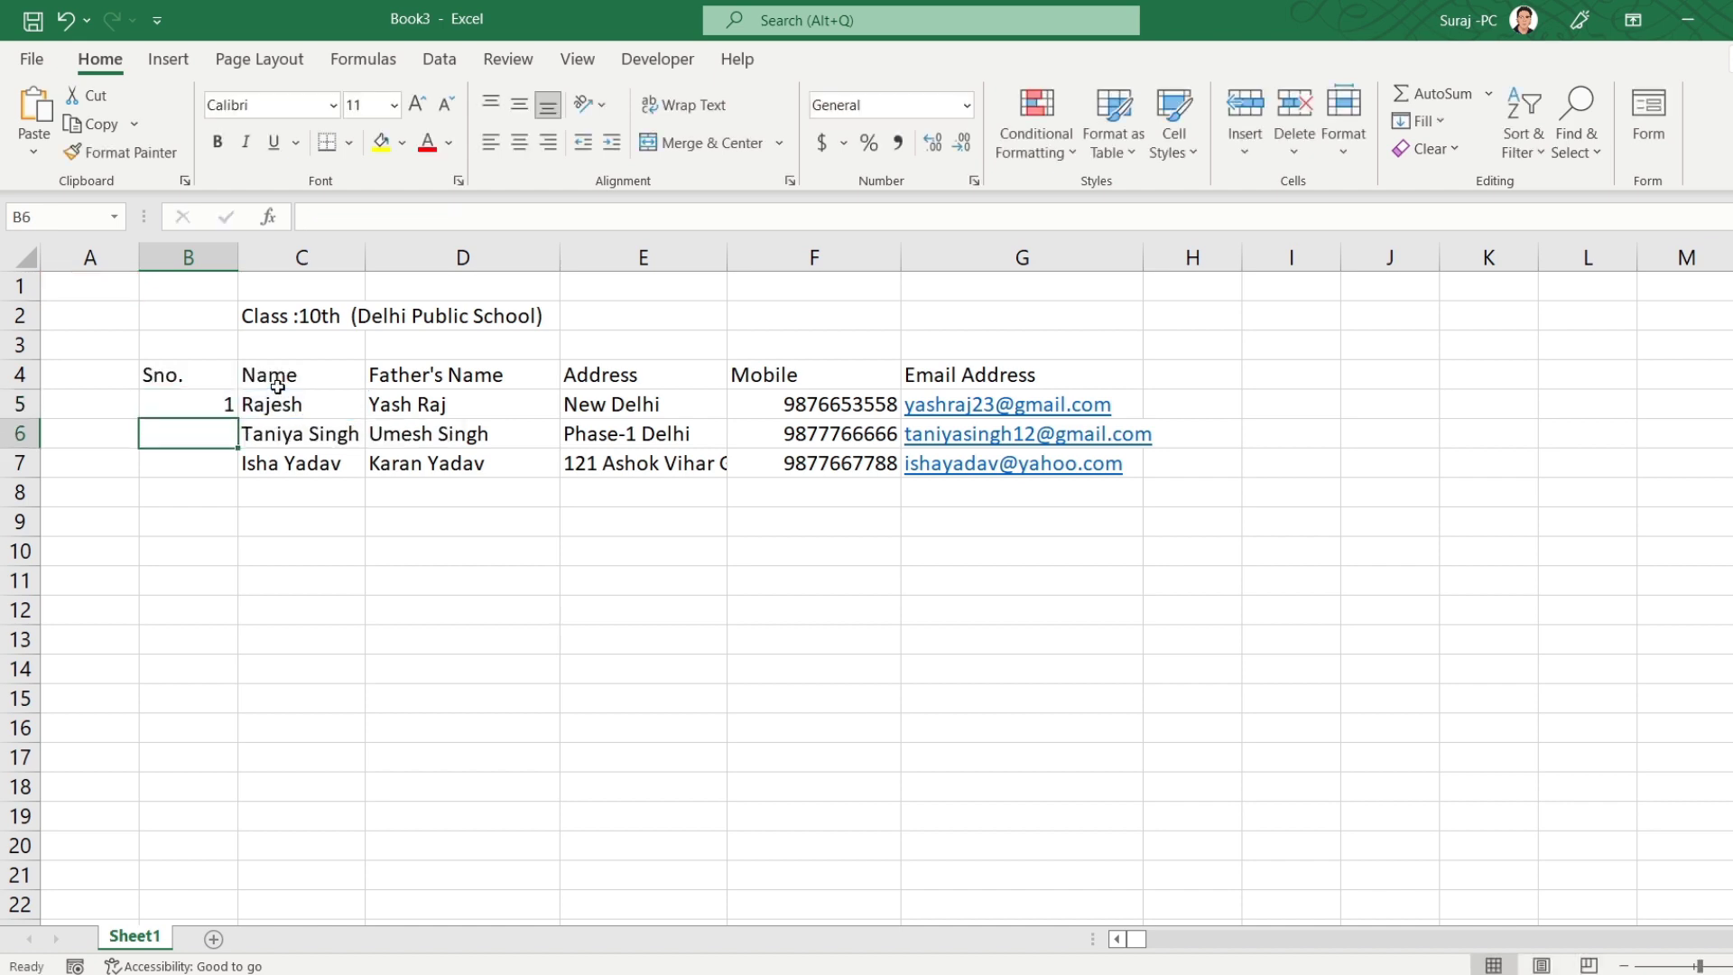
{"action": "left_click", "coordinate": [180, 406]}
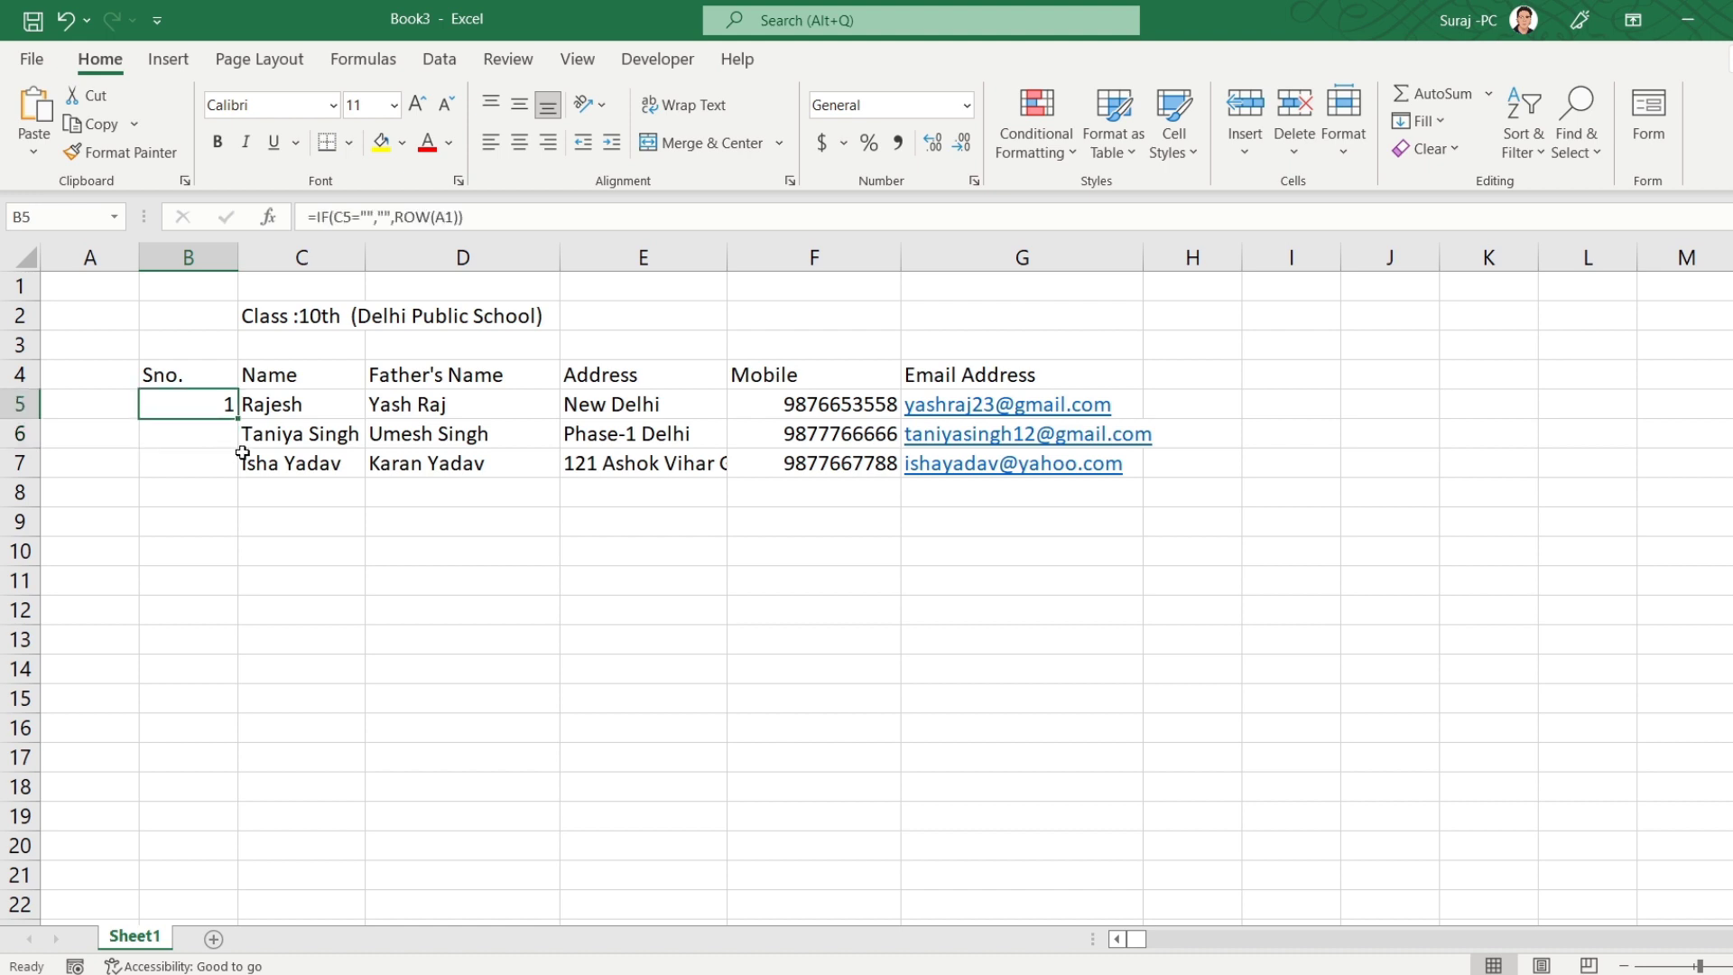
{"action": "left_click_drag", "start_coordinate": [237, 418], "coordinate": [221, 880]}
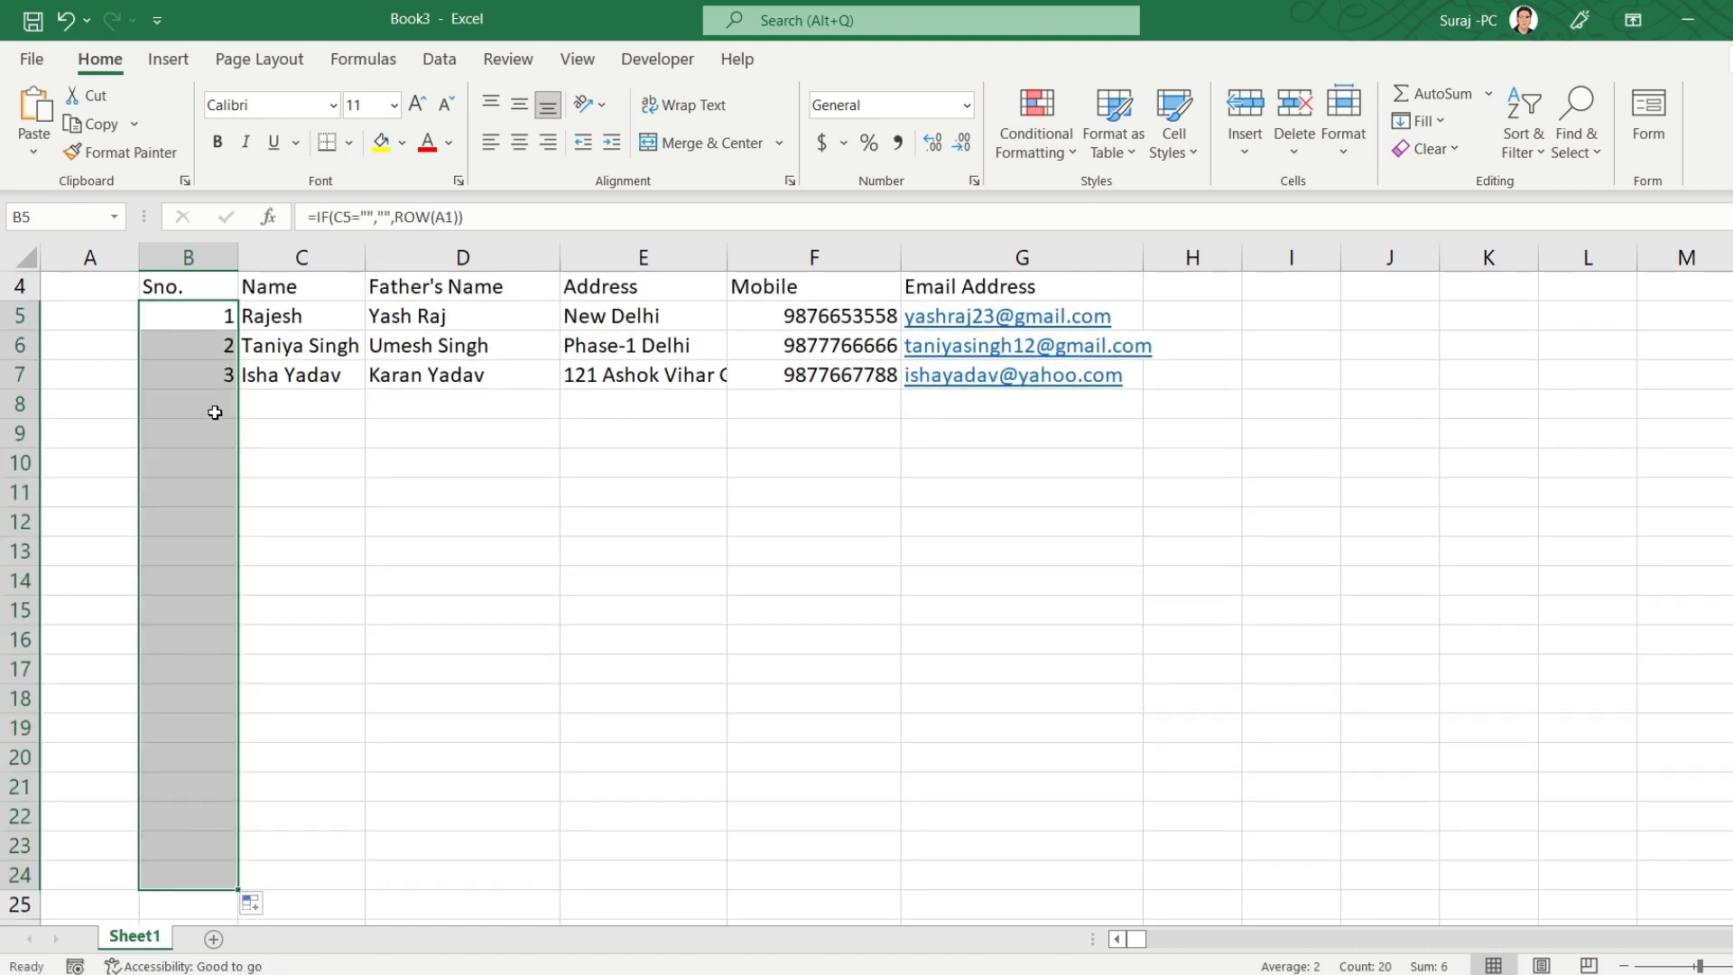
{"action": "scroll", "coordinate": [213, 411], "scroll_direction": "up", "scroll_amount": 1}
{"action": "left_click_drag", "start_coordinate": [180, 488], "coordinate": [205, 812]}
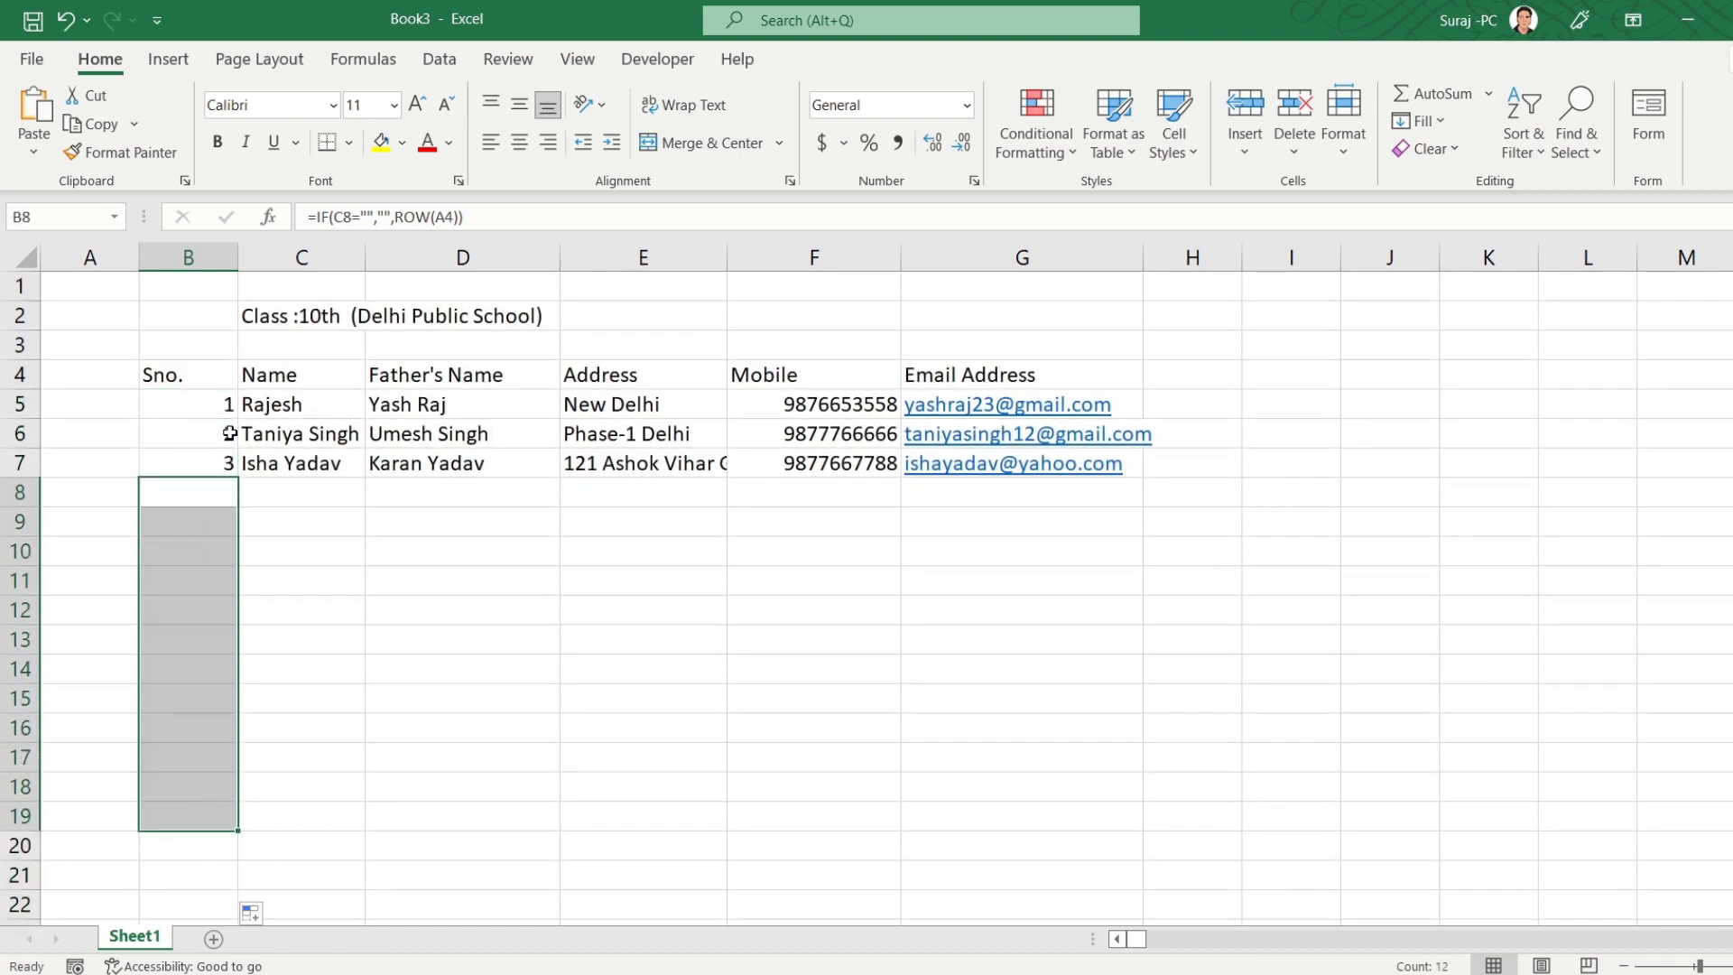
{"action": "left_click", "coordinate": [189, 426]}
Step: Type the fourth student's name into the name cell of row 8
{"action": "left_click", "coordinate": [313, 492]}
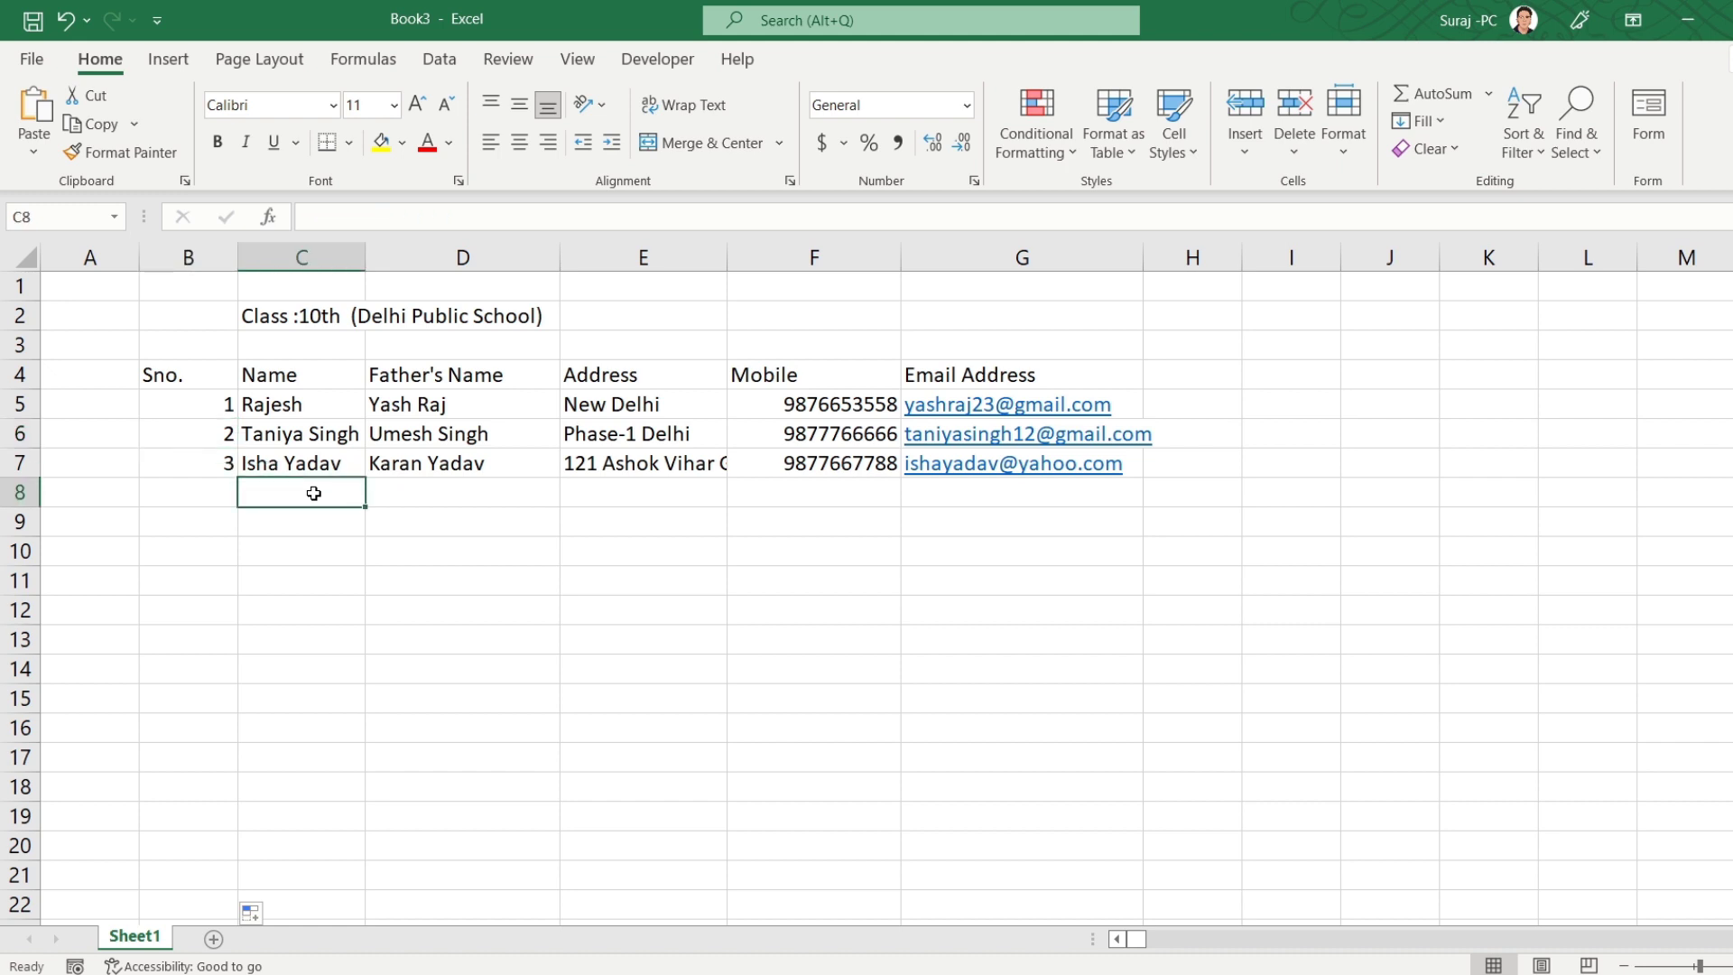
{"action": "type", "text": "U"}
{"action": "key", "text": "BackSpace"}
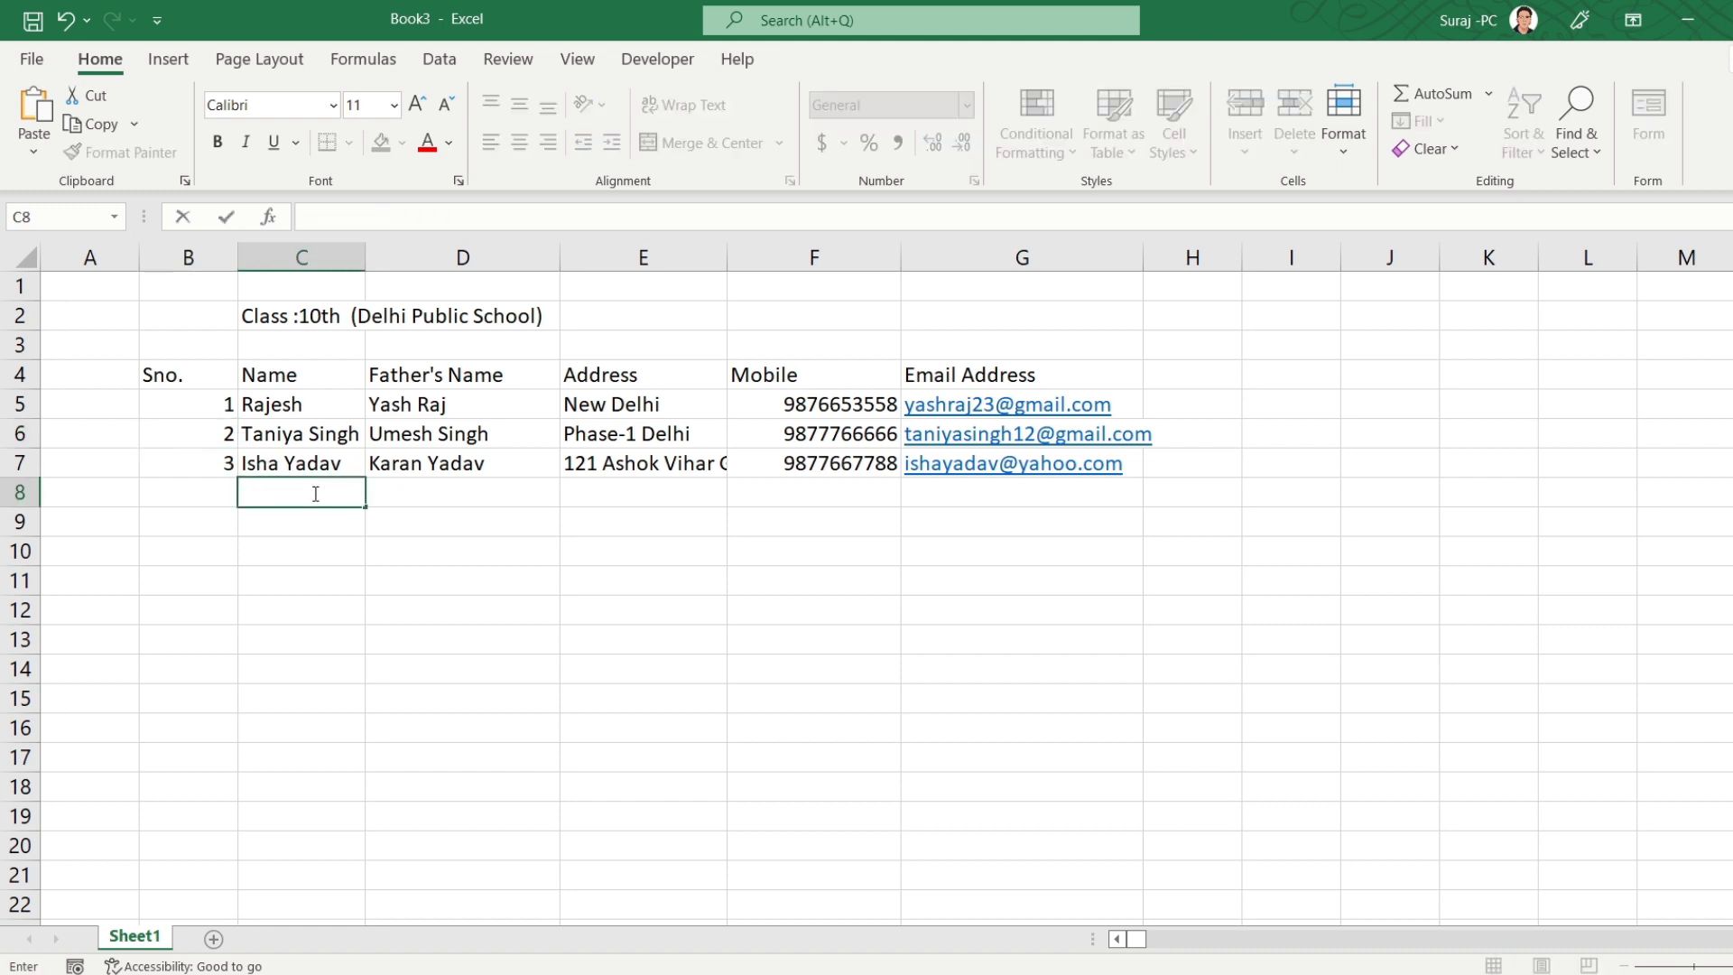
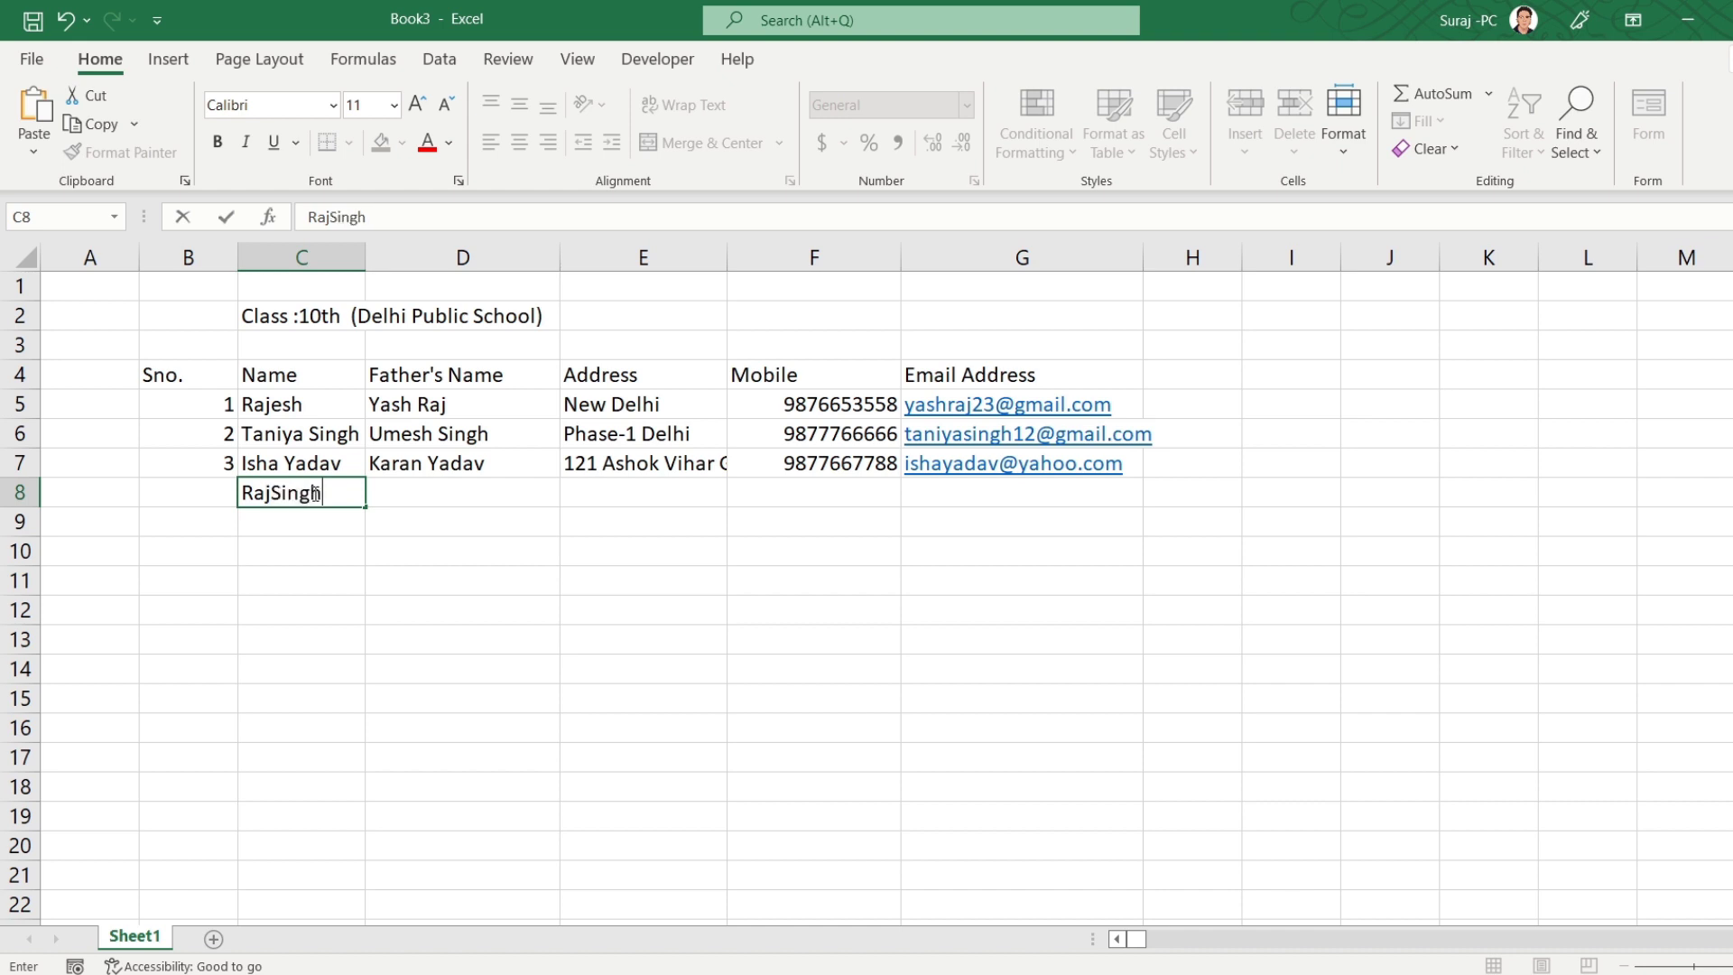
{"action": "key", "text": "Tab"}
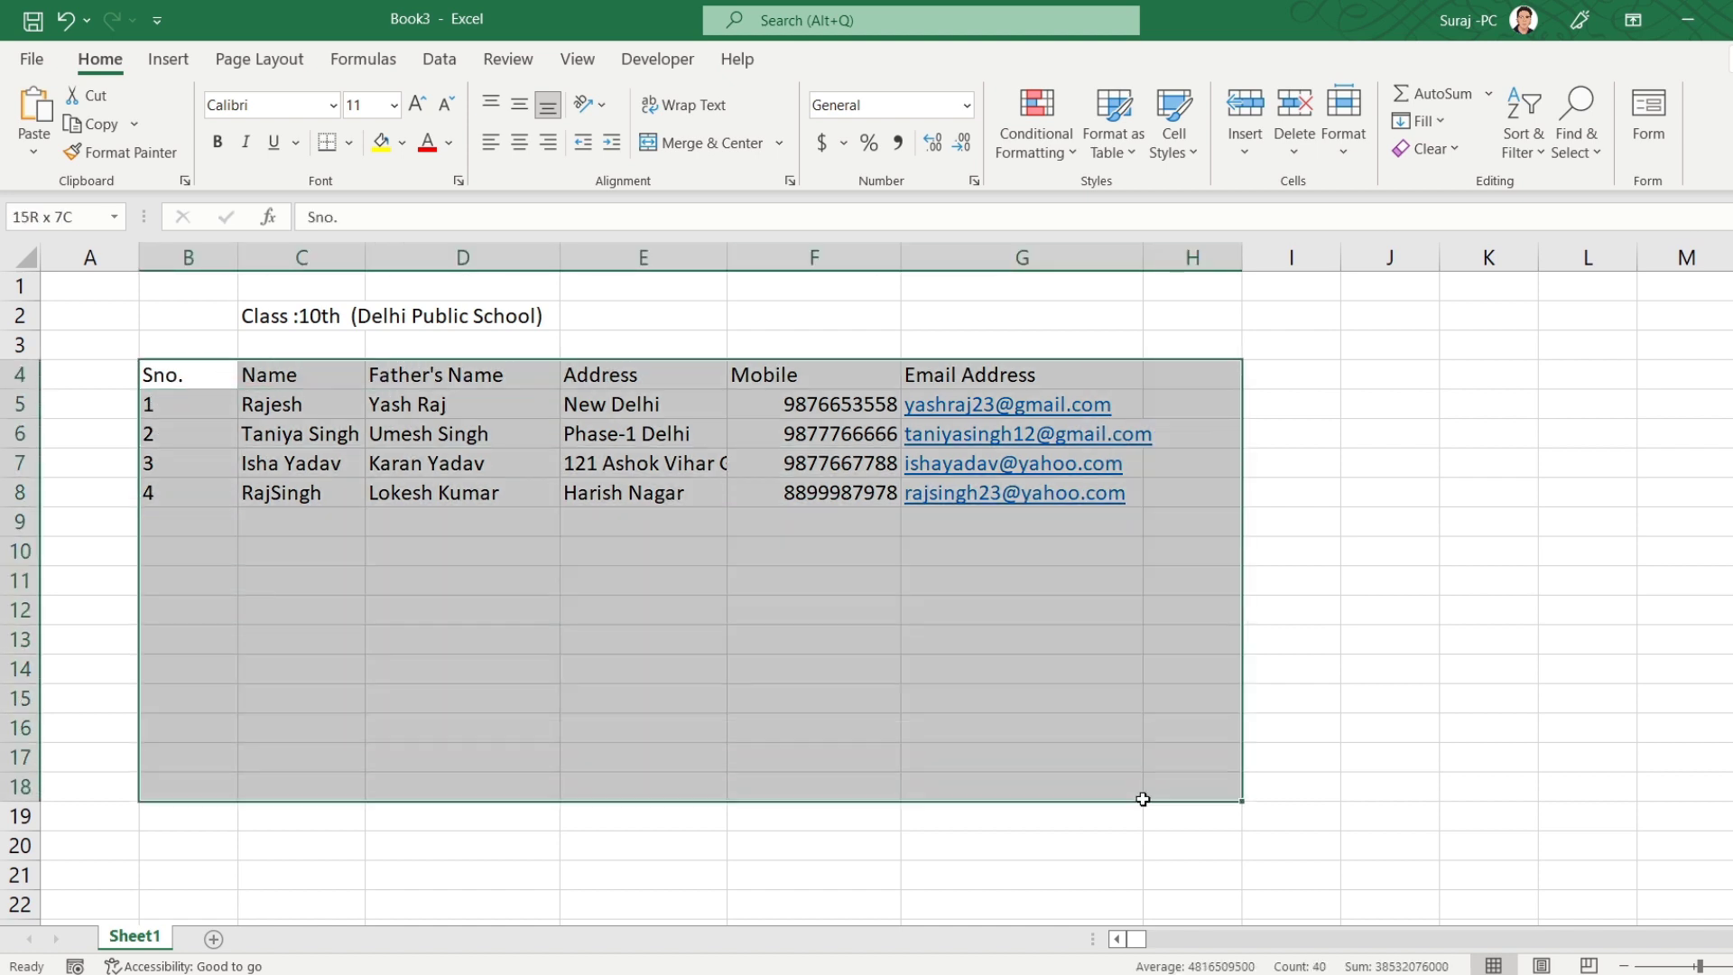
Step: Apply All Borders to the register range from Sno. down to row 22
{"action": "left_click_drag", "start_coordinate": [1006, 516], "coordinate": [1136, 905]}
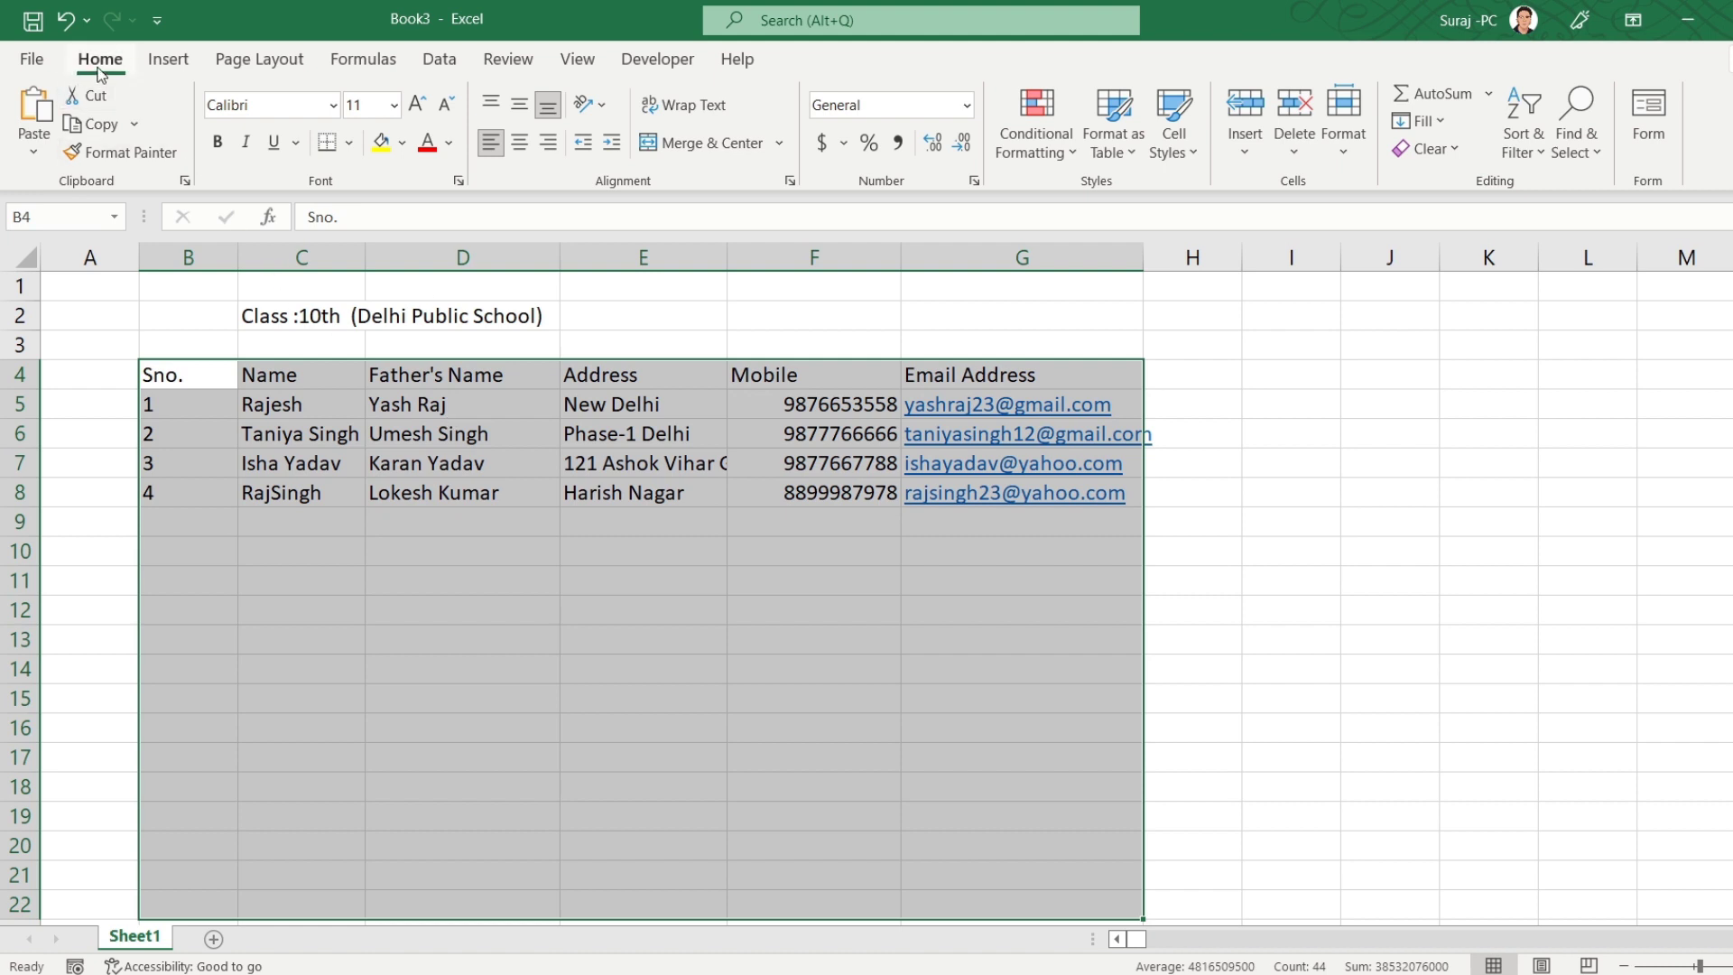
{"action": "left_click", "coordinate": [348, 142]}
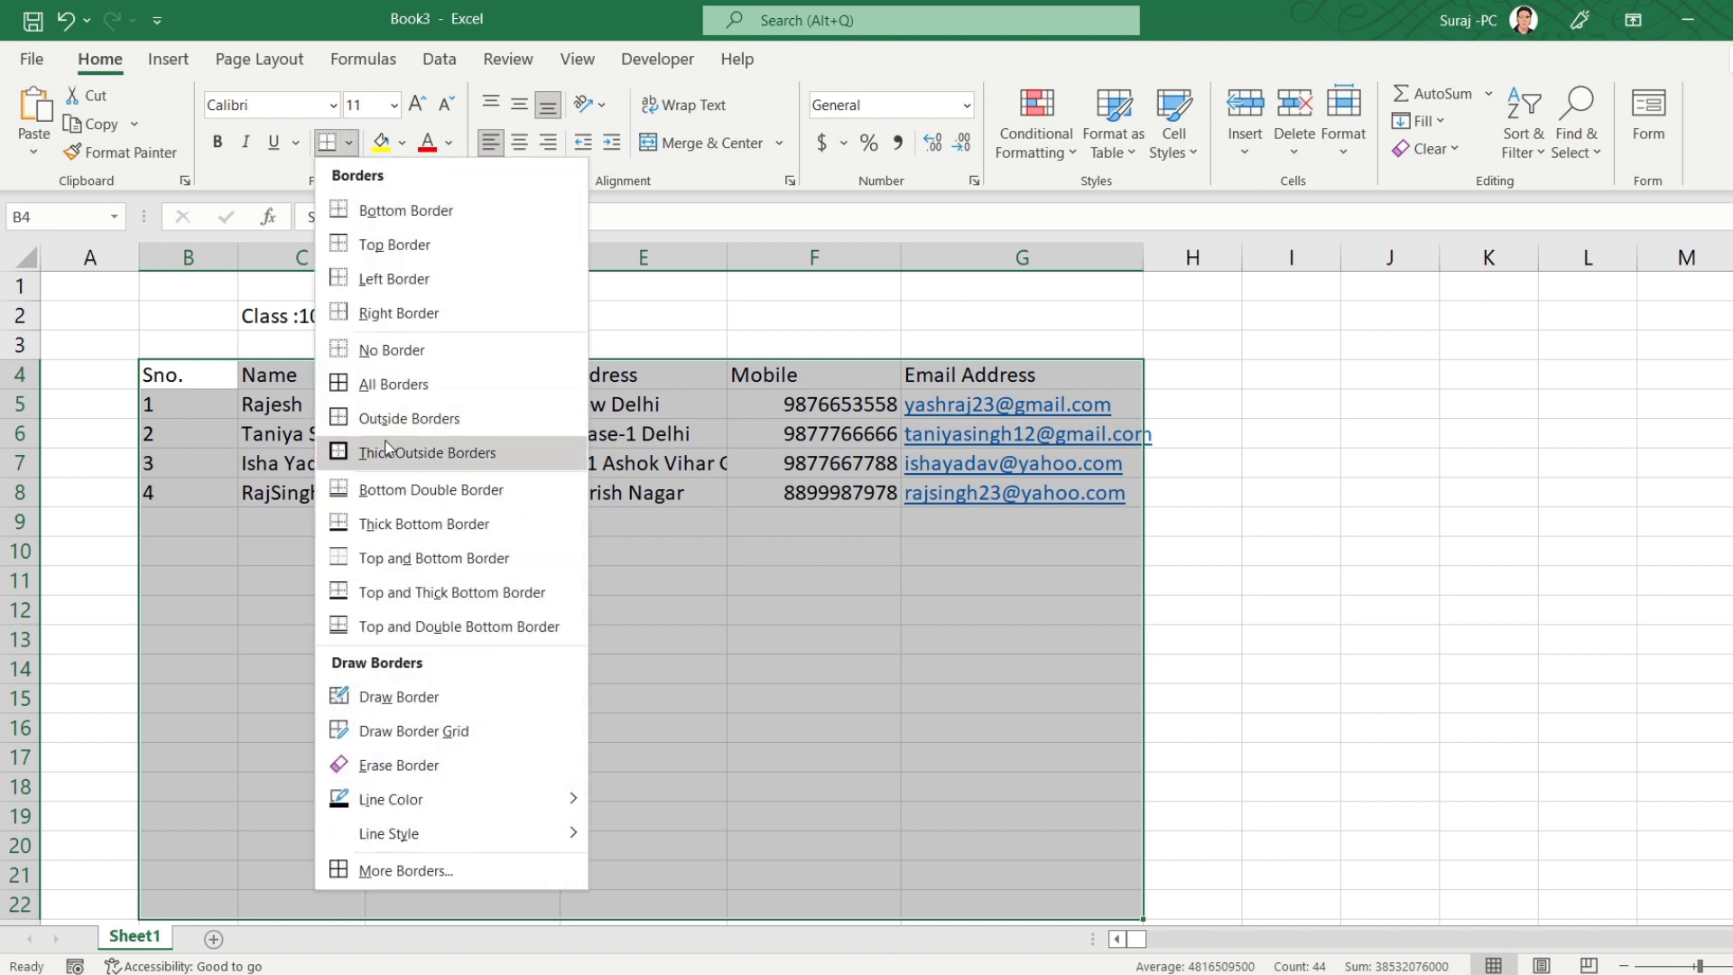
{"action": "left_click", "coordinate": [418, 386]}
{"action": "left_click", "coordinate": [301, 551]}
Step: Select the header cells B4:G4 from Sno. to Email Address
{"action": "left_click", "coordinate": [172, 373]}
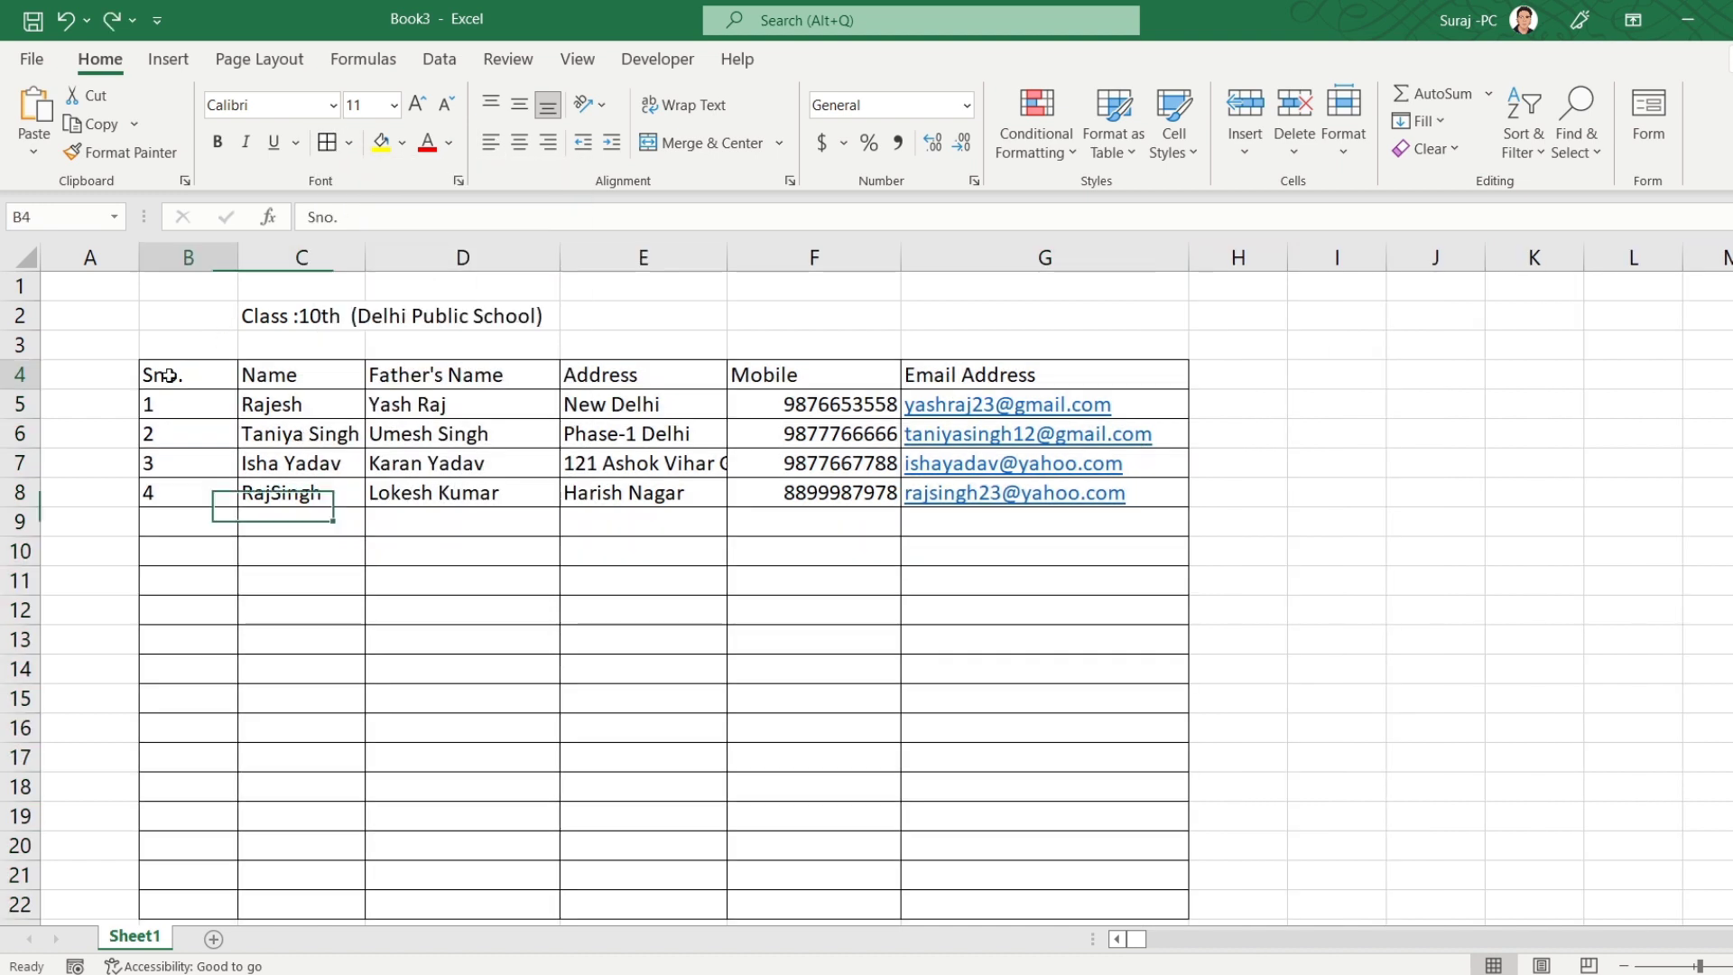
{"action": "left_click_drag", "start_coordinate": [195, 373], "coordinate": [1141, 373]}
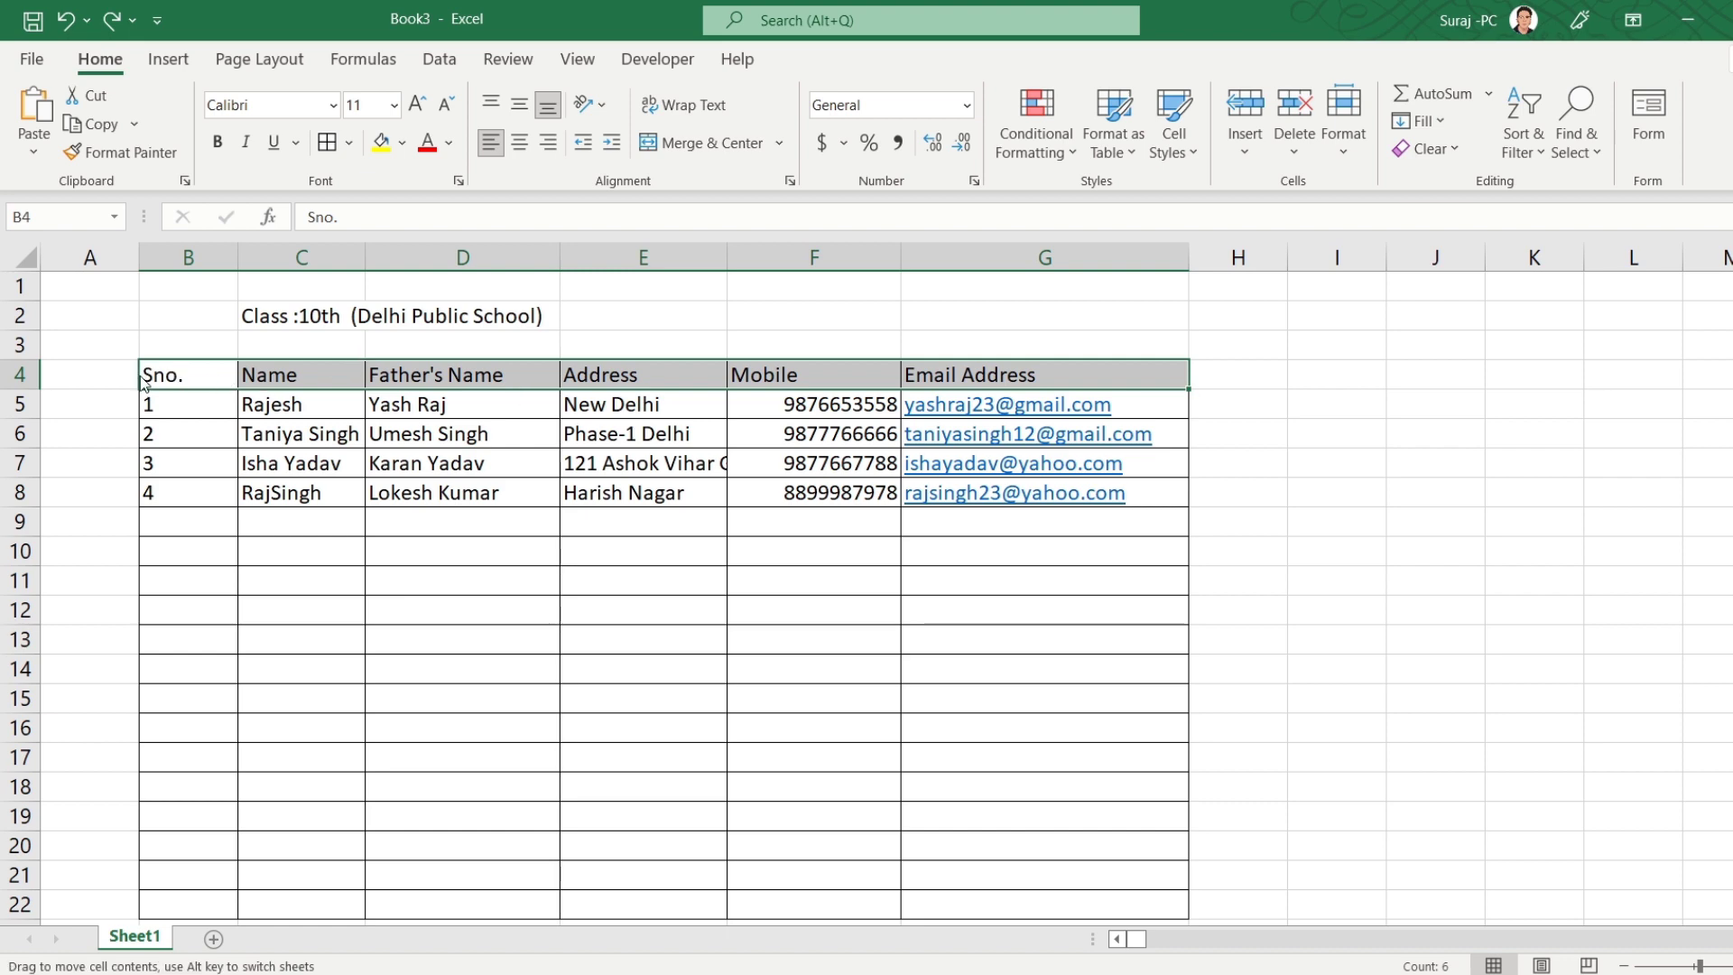
{"action": "mouse_move", "coordinate": [154, 375]}
{"action": "left_mouse_down"}
{"action": "mouse_move", "coordinate": [1518, 311]}
{"action": "mouse_move", "coordinate": [1146, 379]}
{"action": "left_mouse_up"}
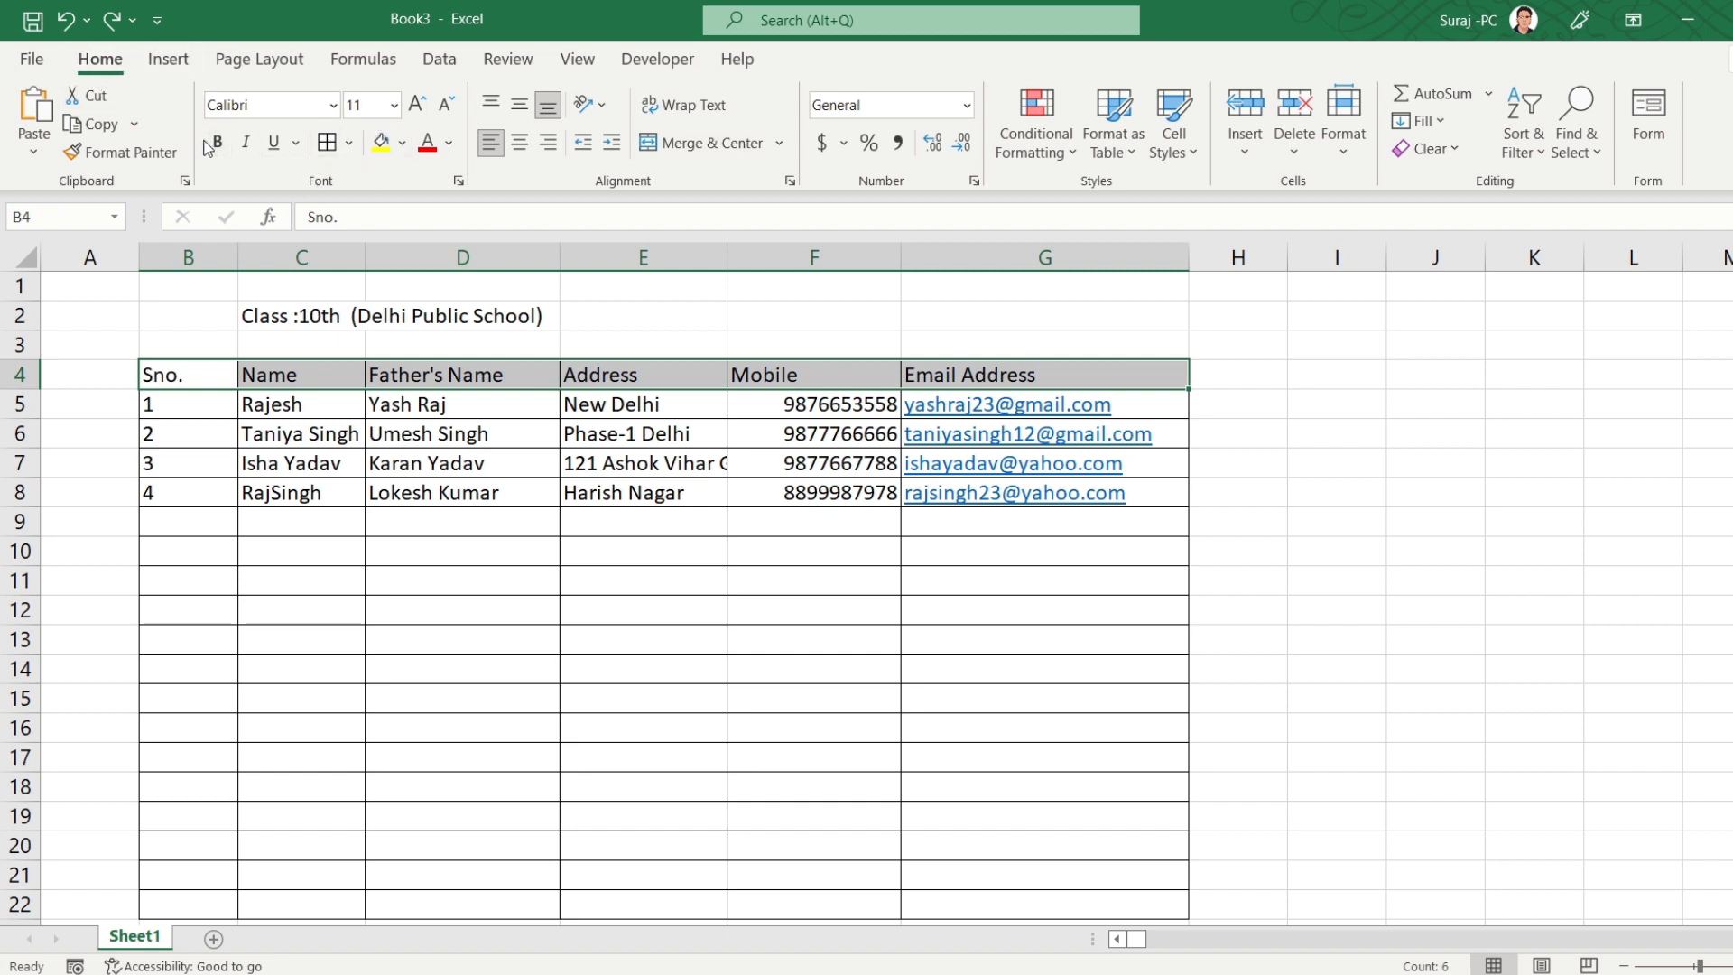
Step: Fill the header row B4:G4 yellow and make it bold
{"action": "left_click", "coordinate": [403, 144]}
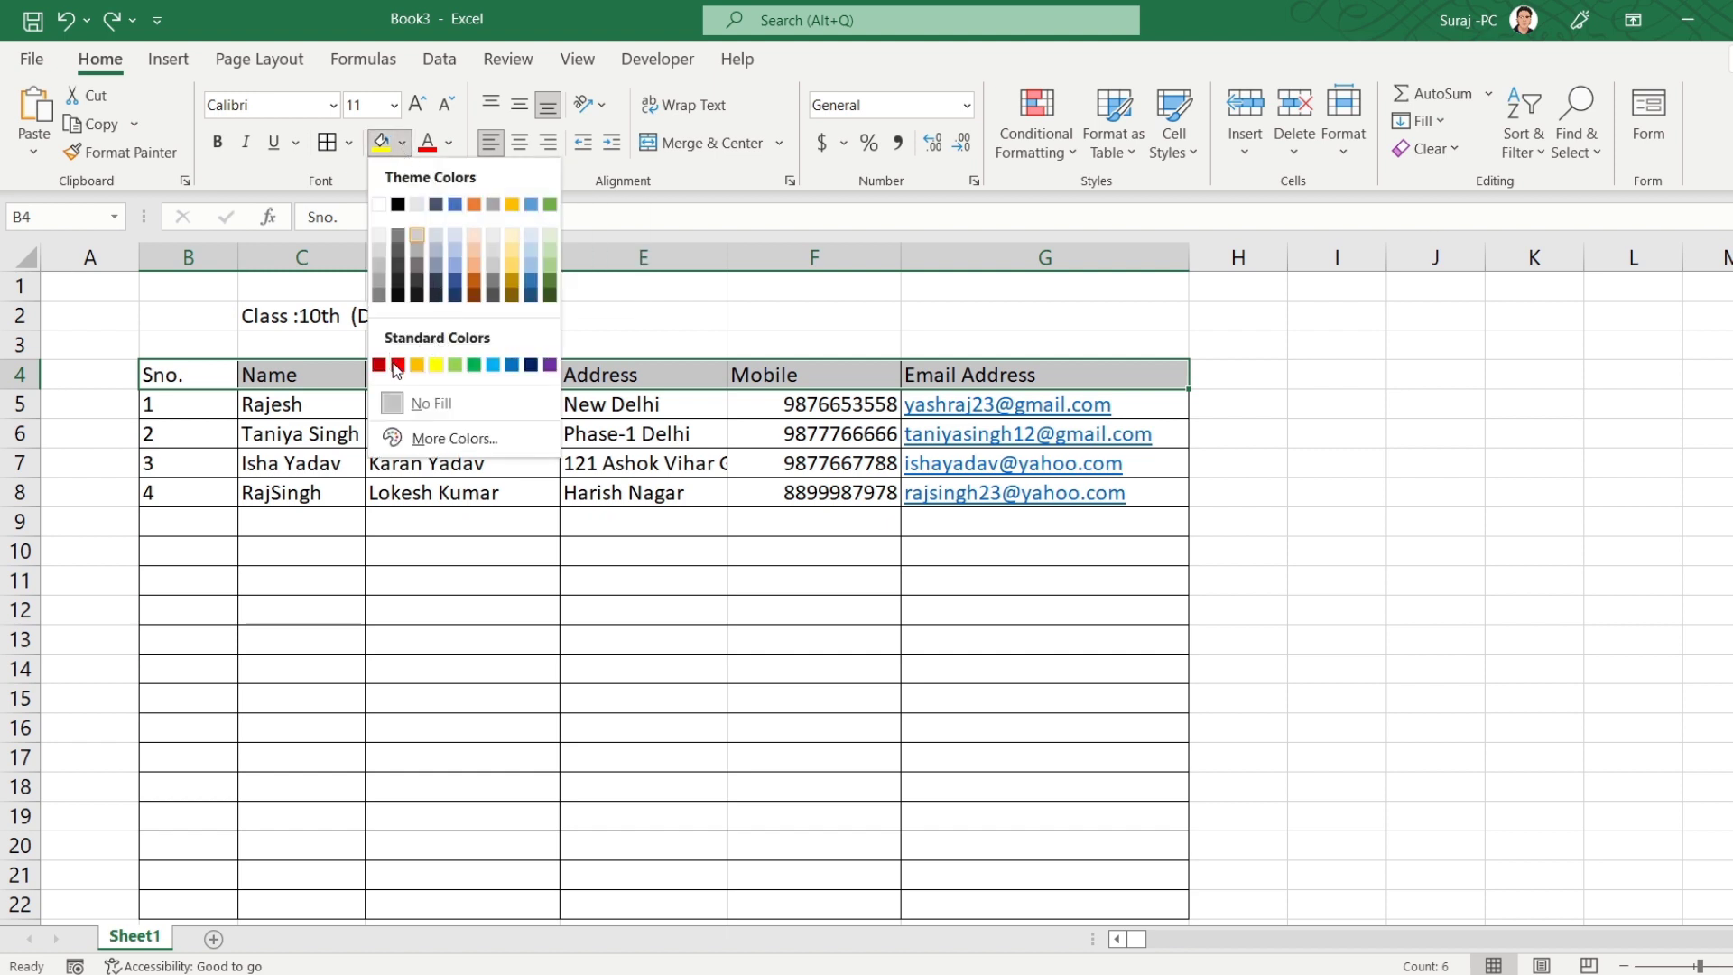
{"action": "left_click", "coordinate": [398, 365]}
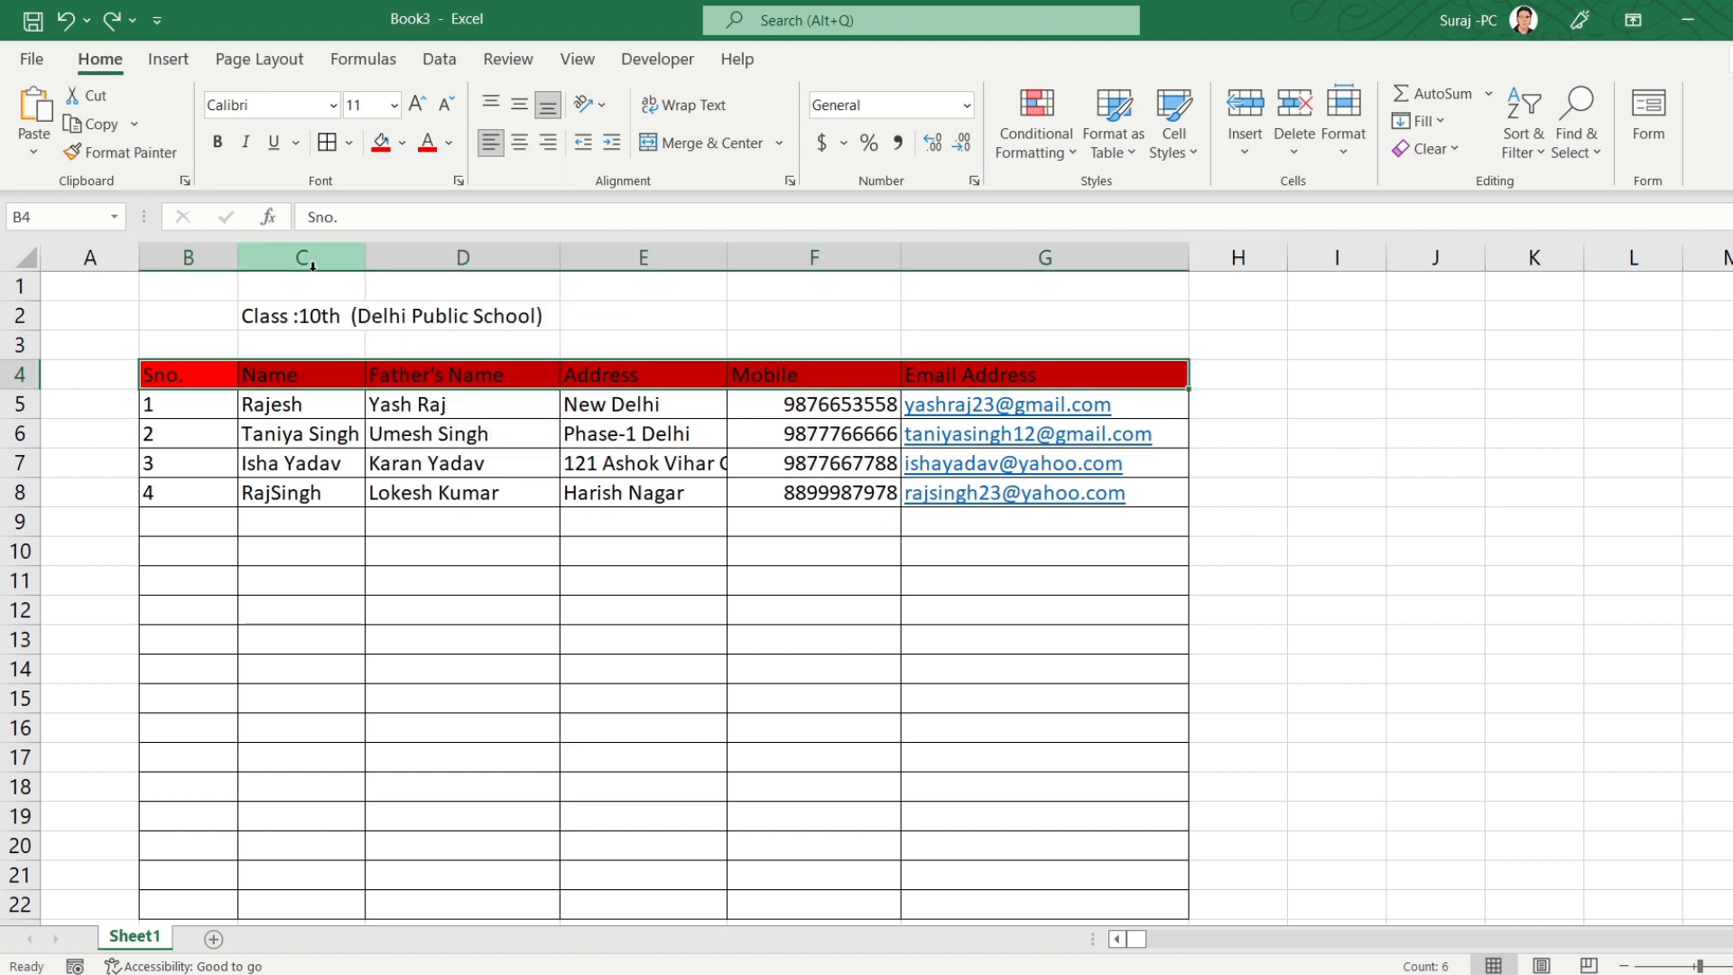
{"action": "left_click", "coordinate": [403, 144]}
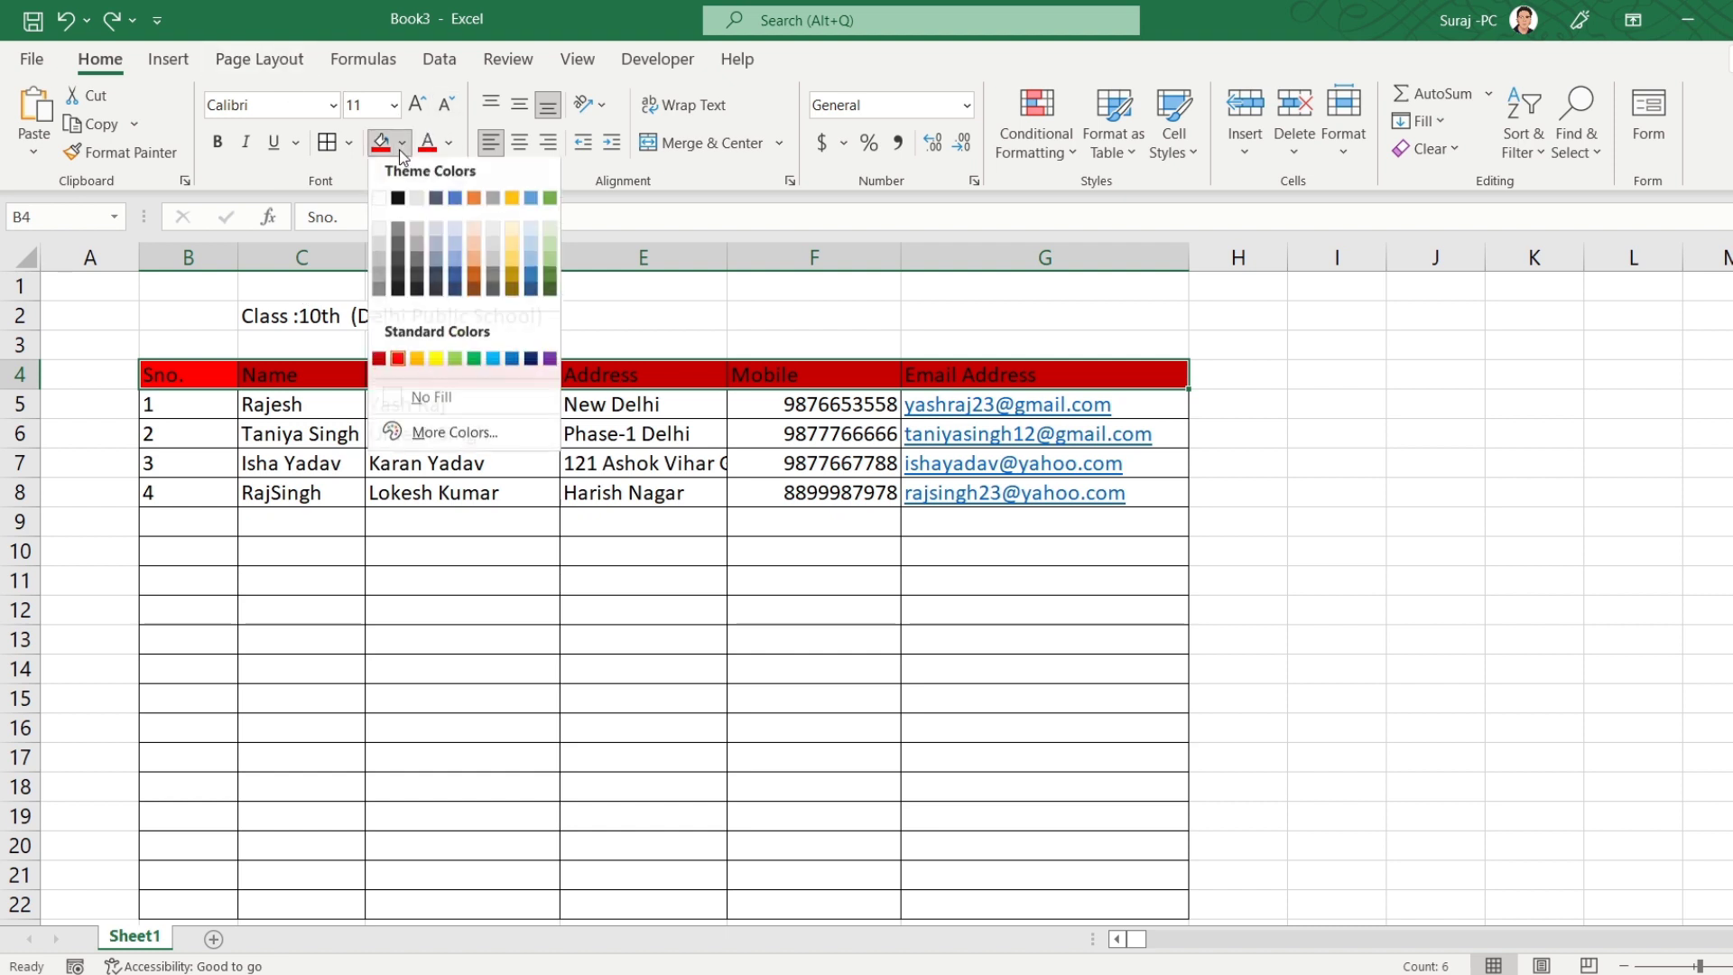
{"action": "left_click", "coordinate": [439, 366]}
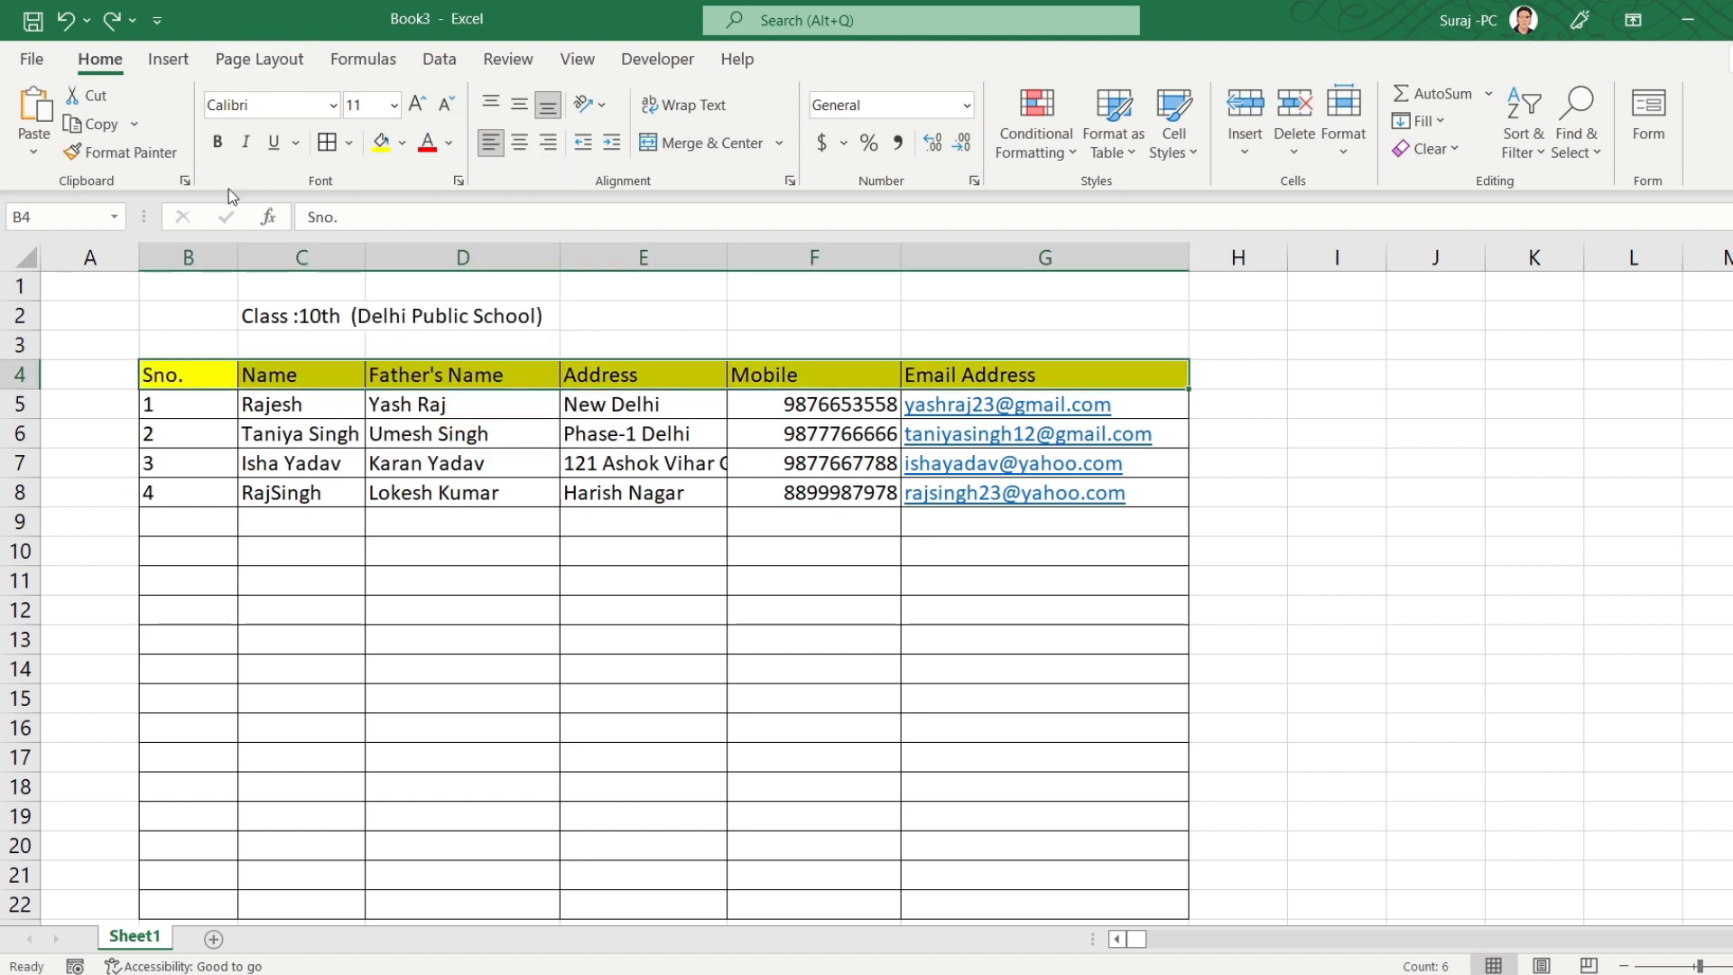
{"action": "left_click", "coordinate": [217, 141]}
{"action": "left_click", "coordinate": [476, 607]}
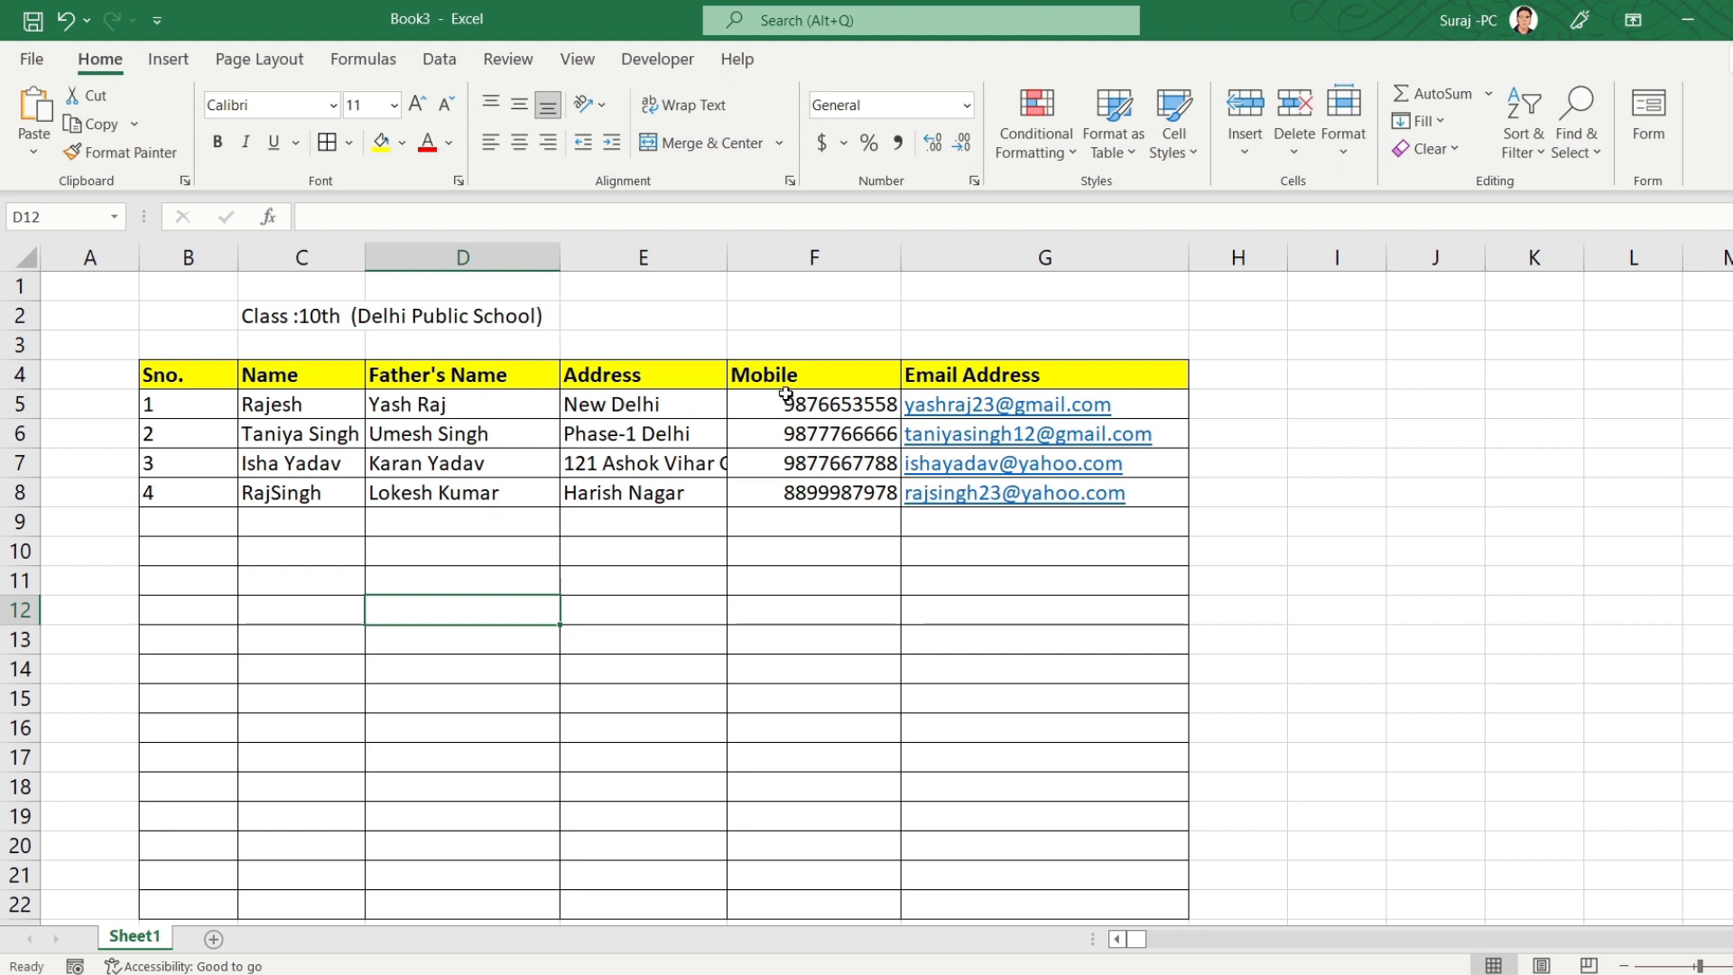
{"action": "left_click", "coordinate": [803, 607]}
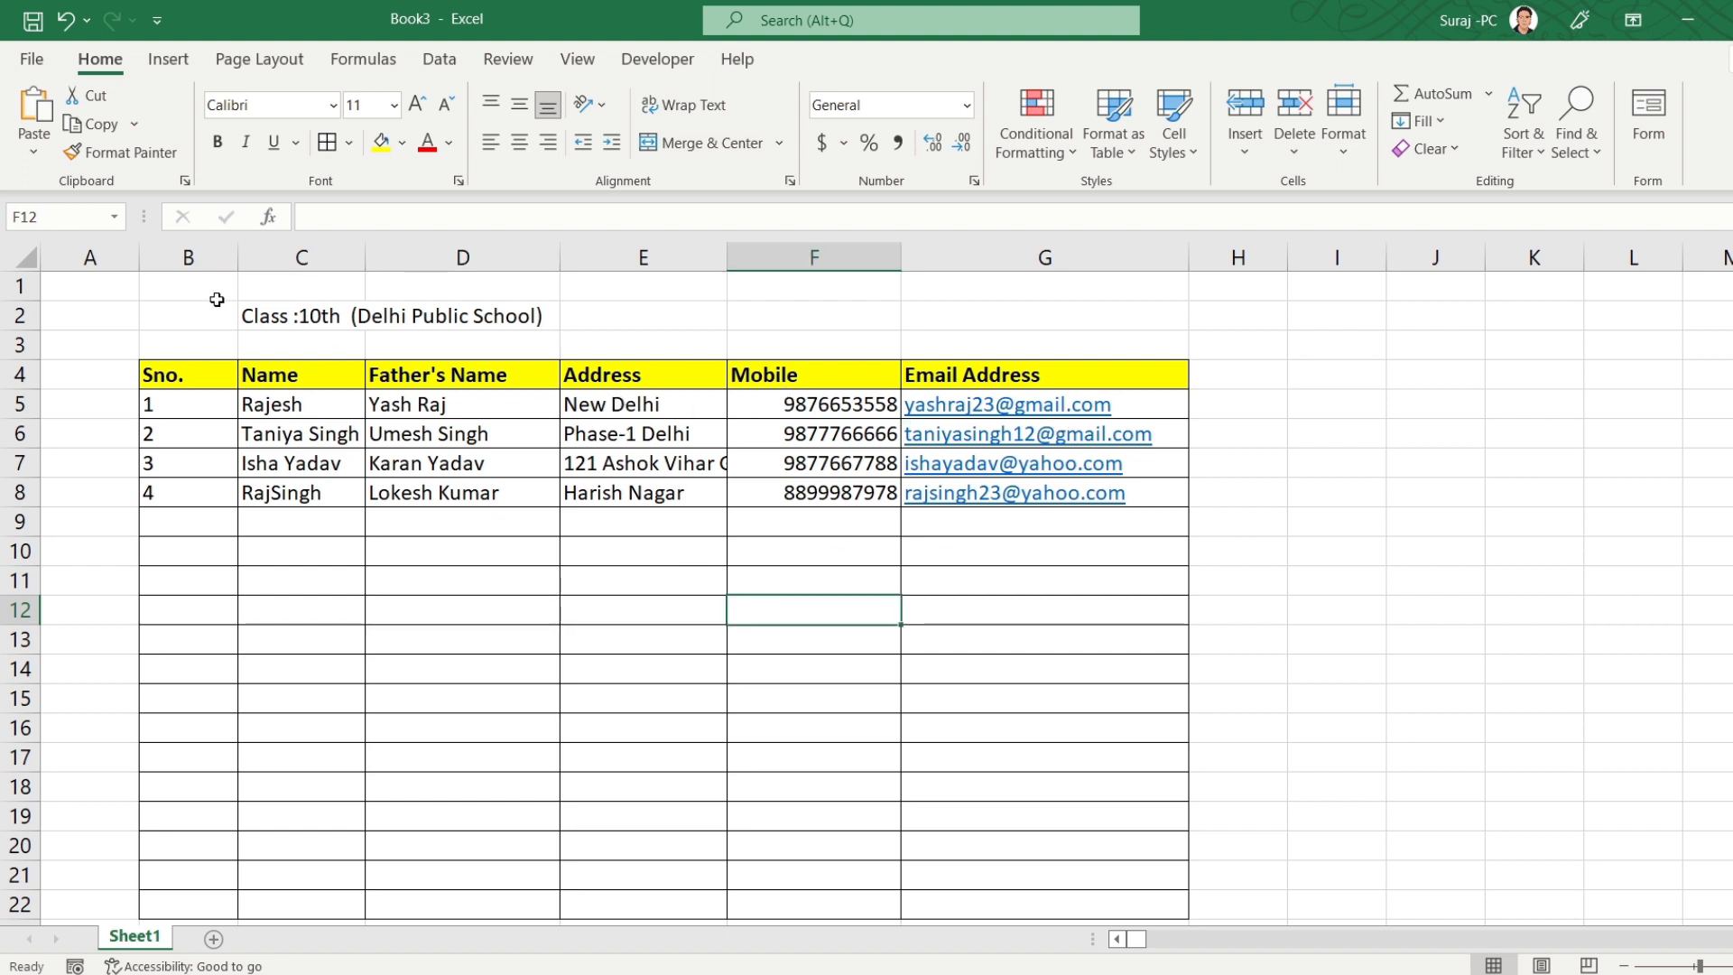
Step: Merge and center the title across B1:G2, set it to 16 pt, middle-aligned and bold
{"action": "mouse_move", "coordinate": [186, 311]}
{"action": "left_mouse_down"}
{"action": "mouse_move", "coordinate": [992, 320]}
{"action": "mouse_move", "coordinate": [972, 291]}
{"action": "mouse_move", "coordinate": [833, 272]}
{"action": "left_mouse_up"}
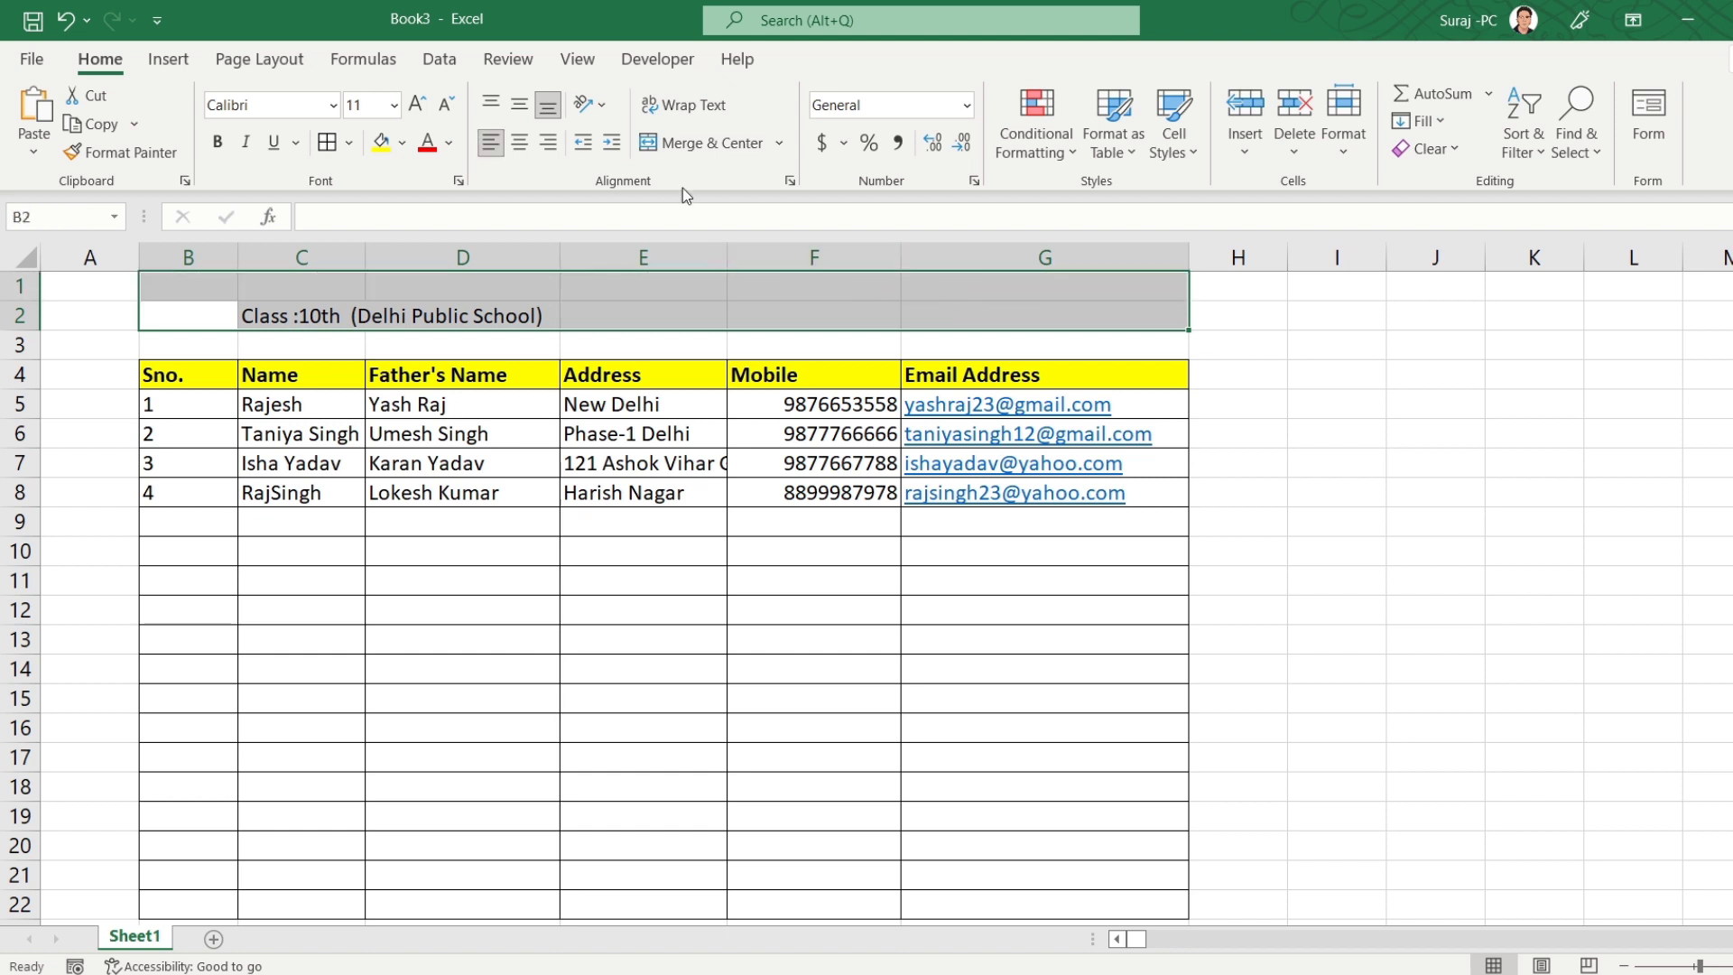
{"action": "left_click", "coordinate": [717, 140]}
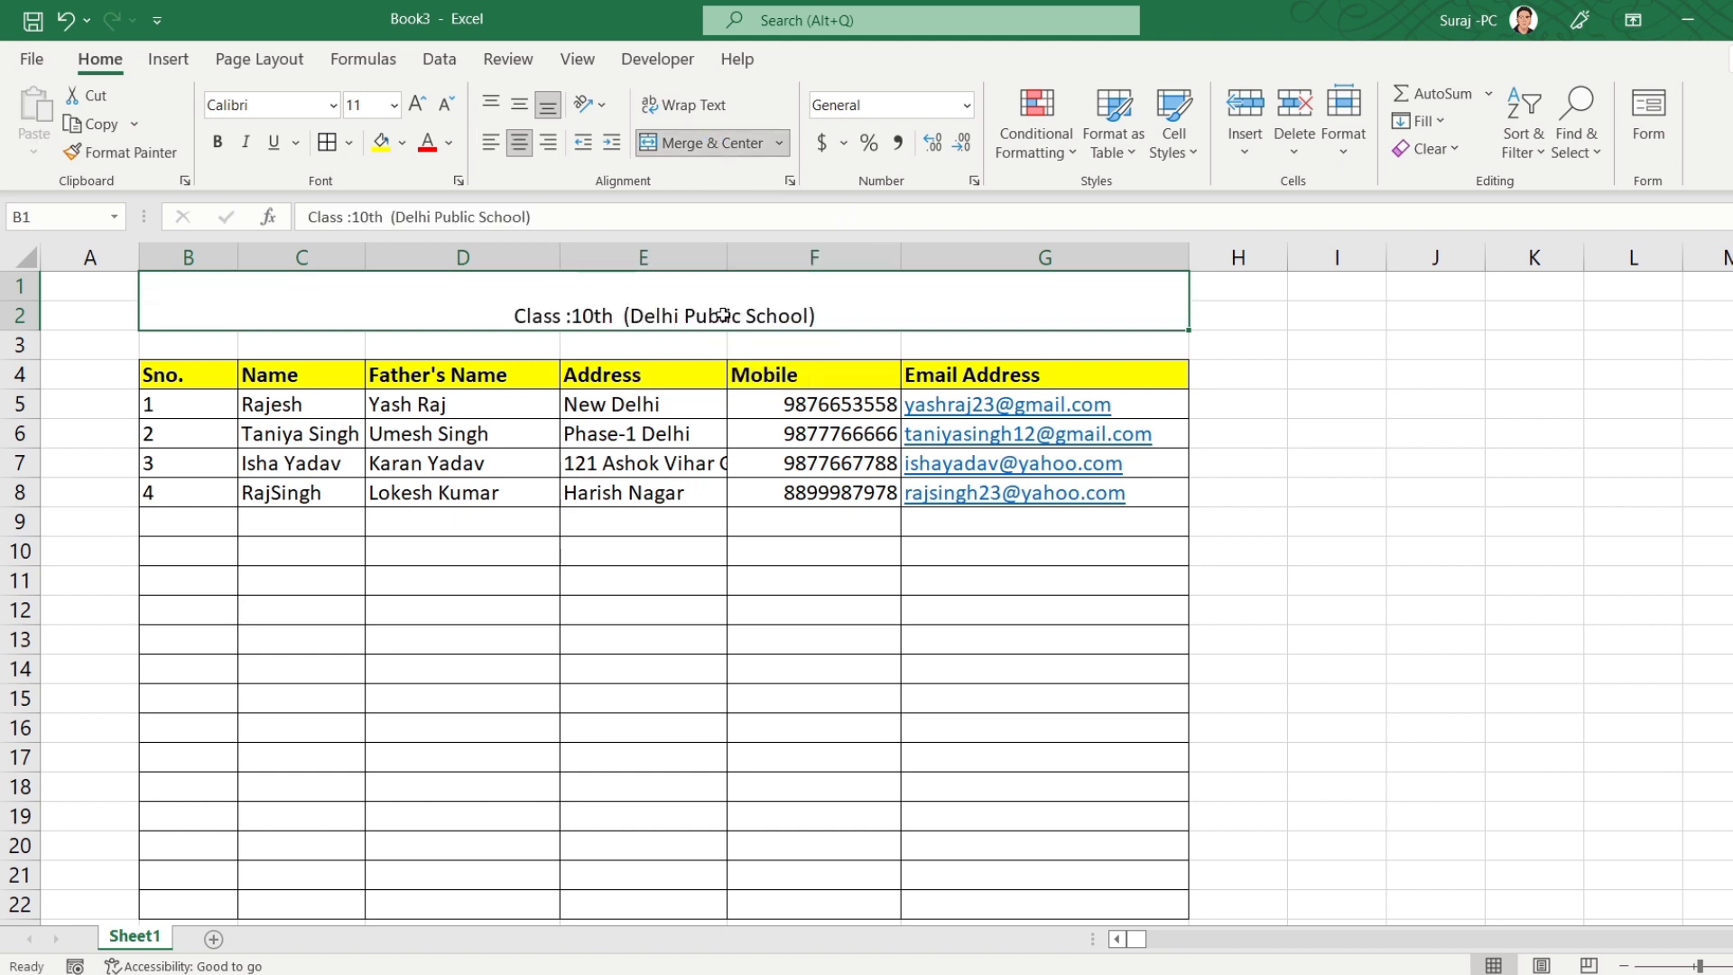
{"action": "left_click", "coordinate": [417, 105]}
{"action": "left_click", "coordinate": [418, 105]}
{"action": "left_click", "coordinate": [420, 107]}
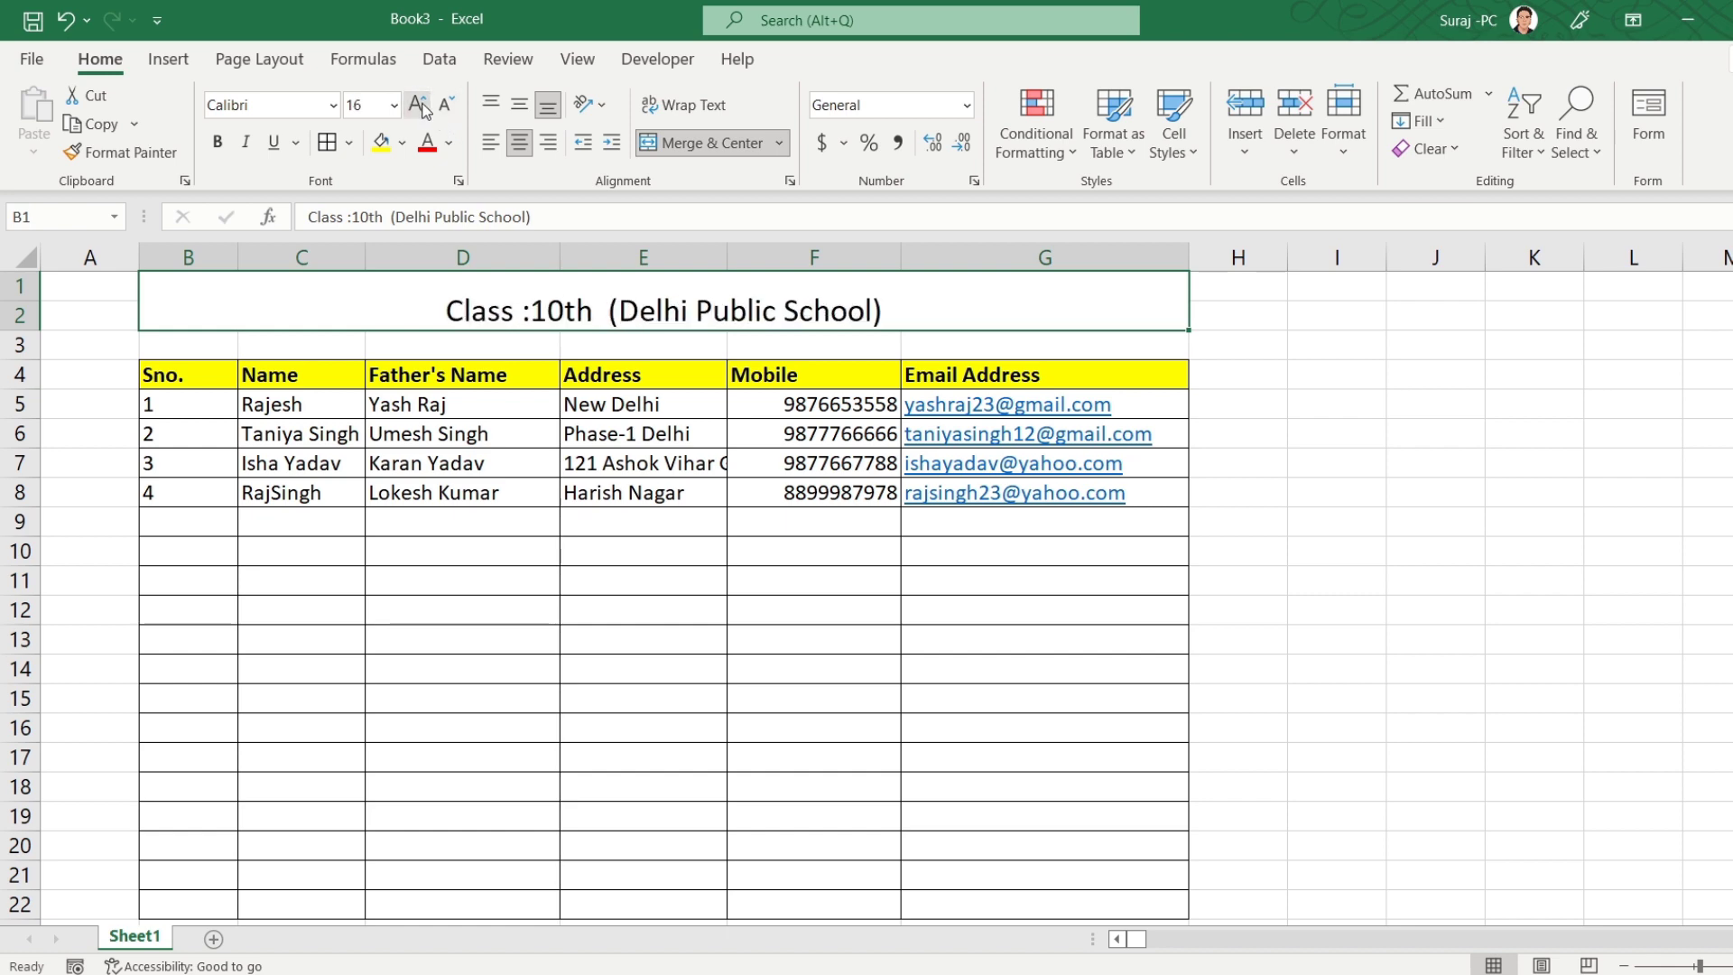
{"action": "left_click", "coordinate": [518, 105]}
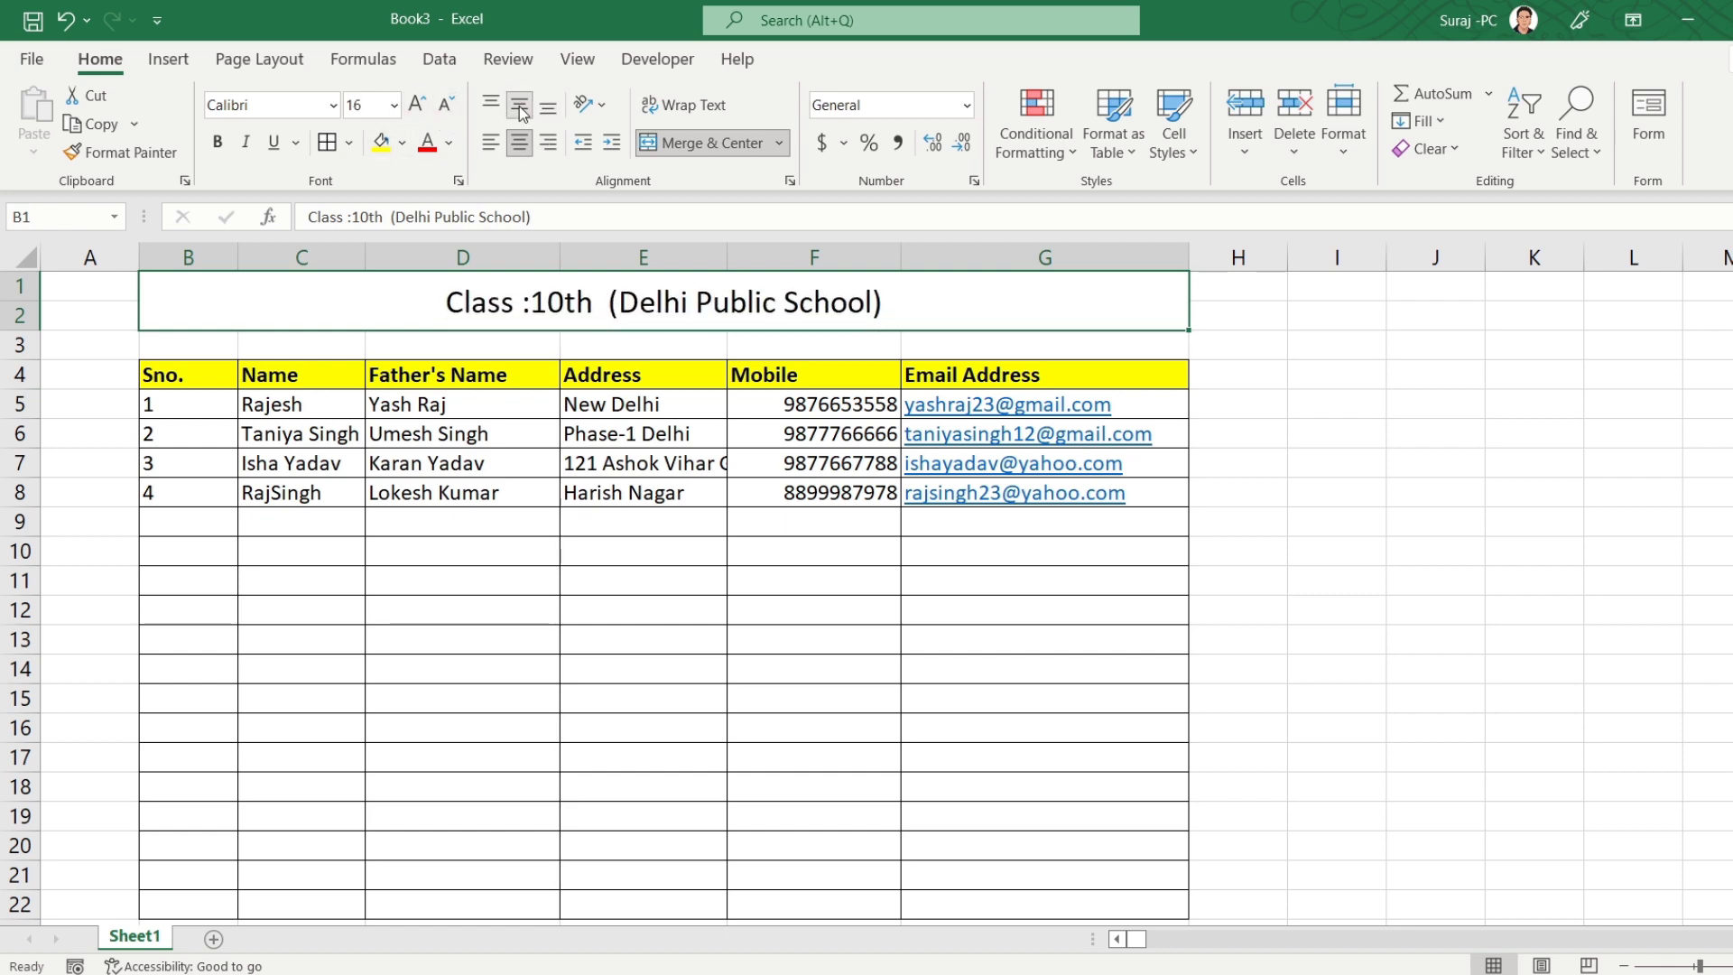
{"action": "left_click", "coordinate": [226, 141]}
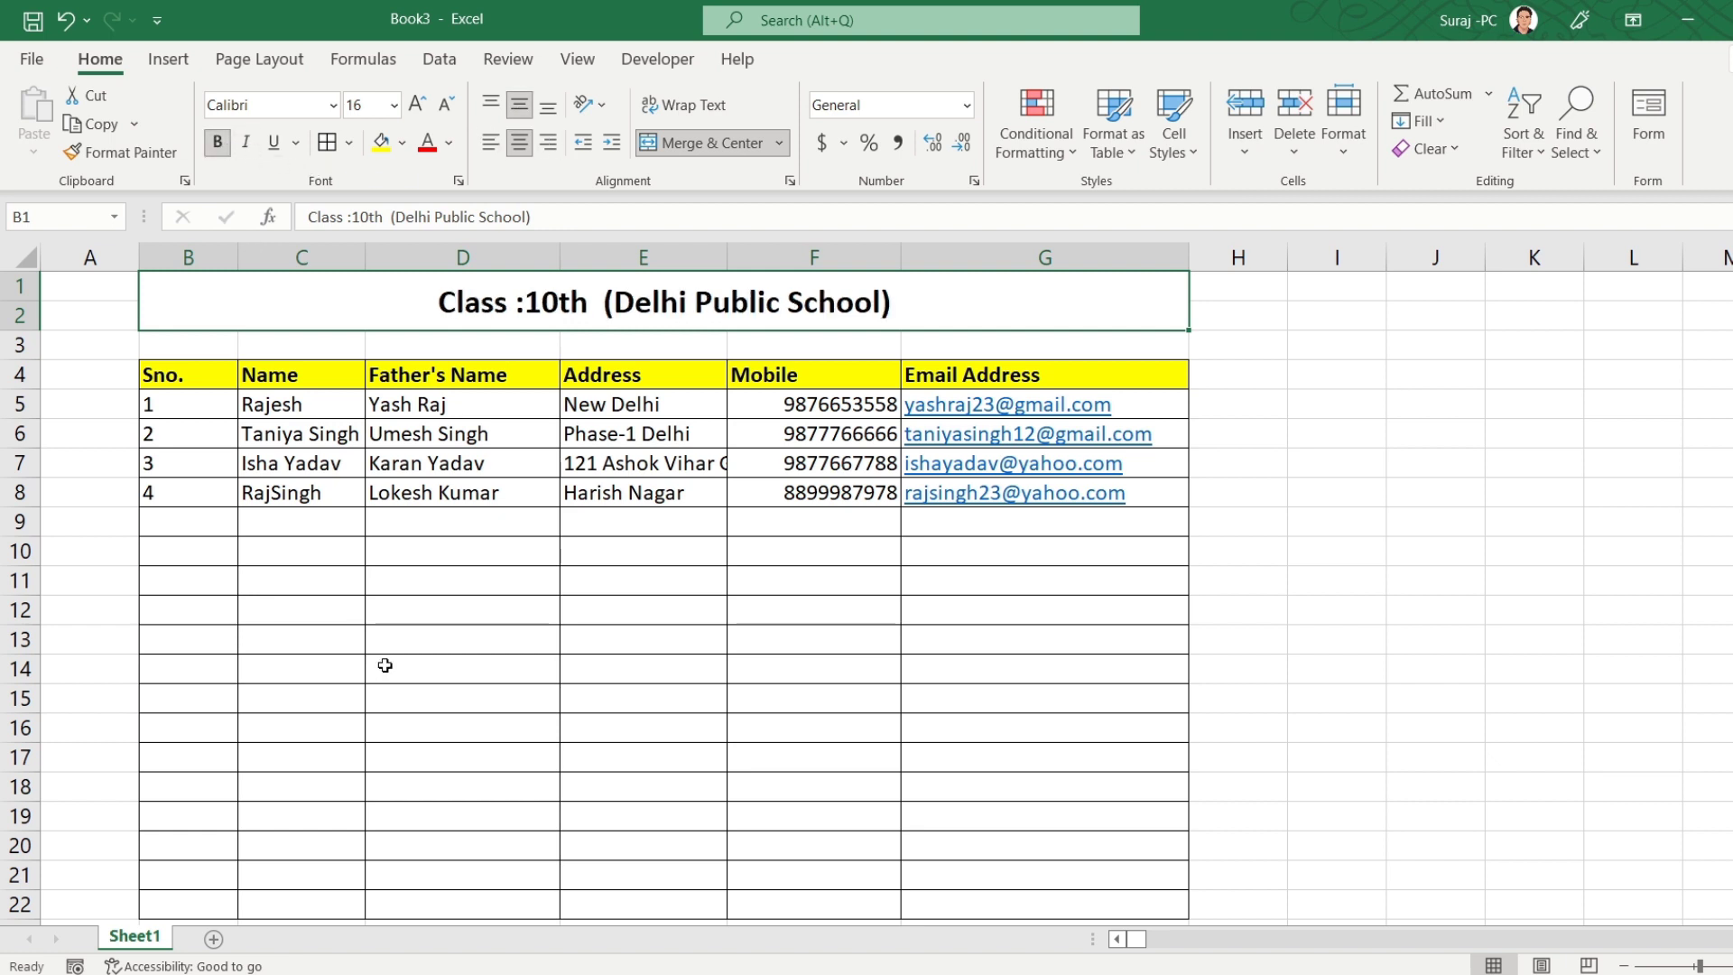
{"action": "left_click", "coordinate": [468, 670]}
{"action": "left_click", "coordinate": [570, 553]}
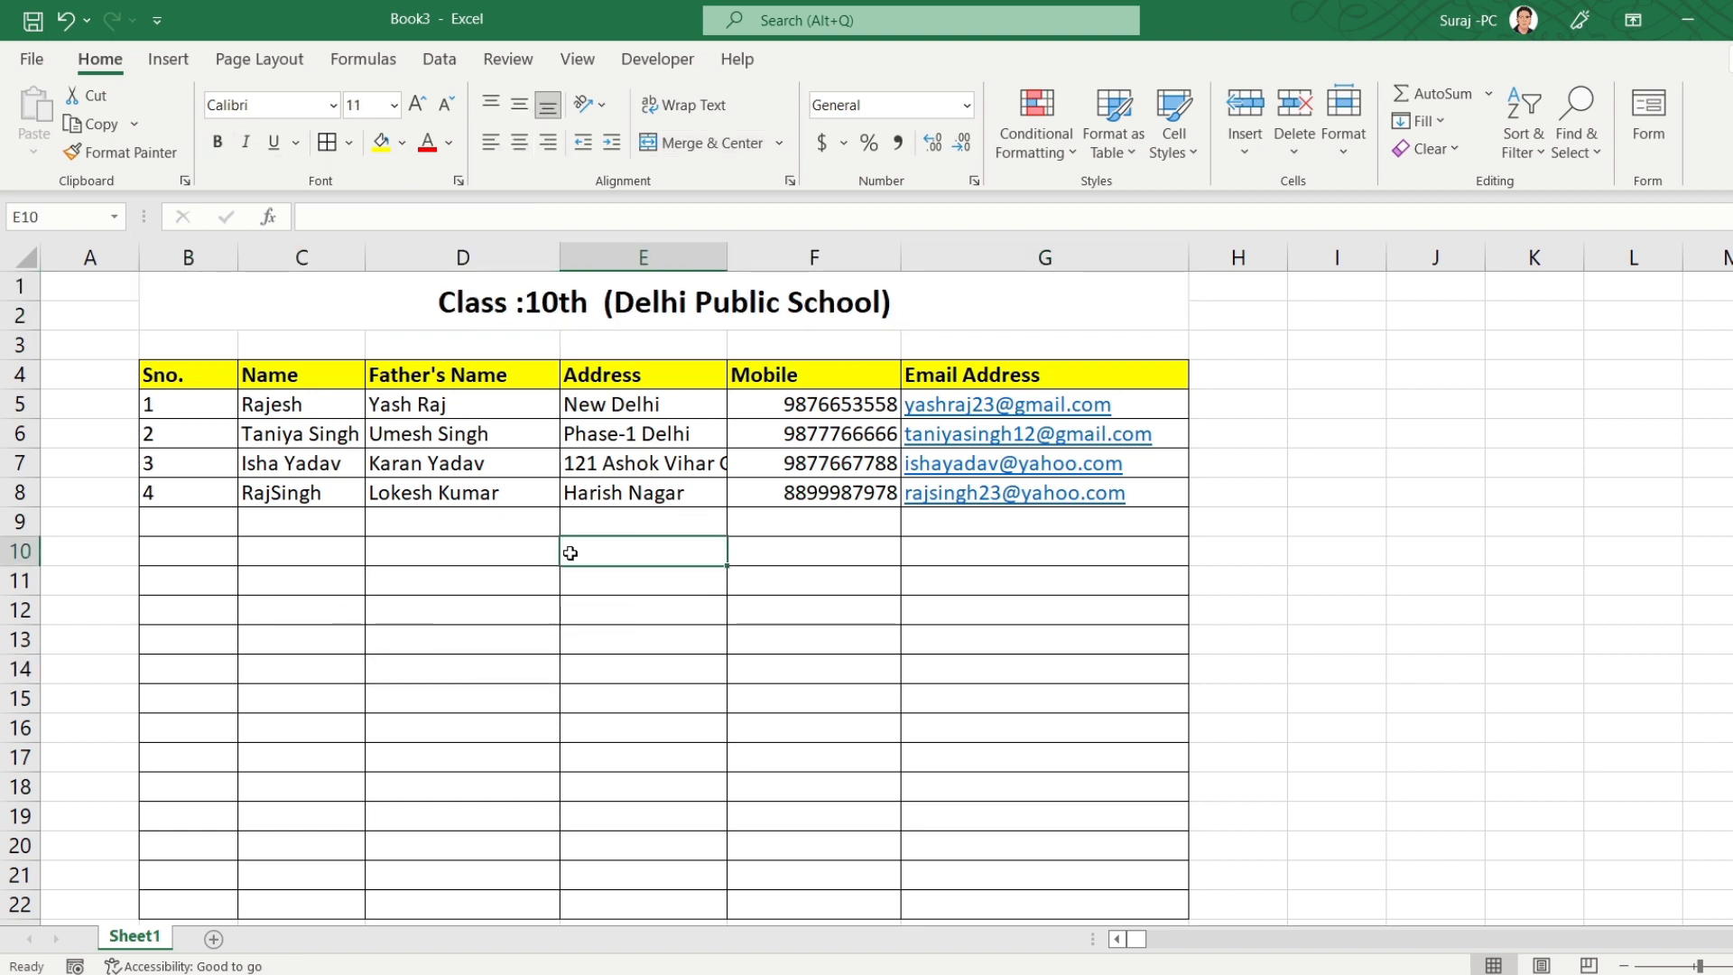
{"action": "left_click", "coordinate": [284, 305]}
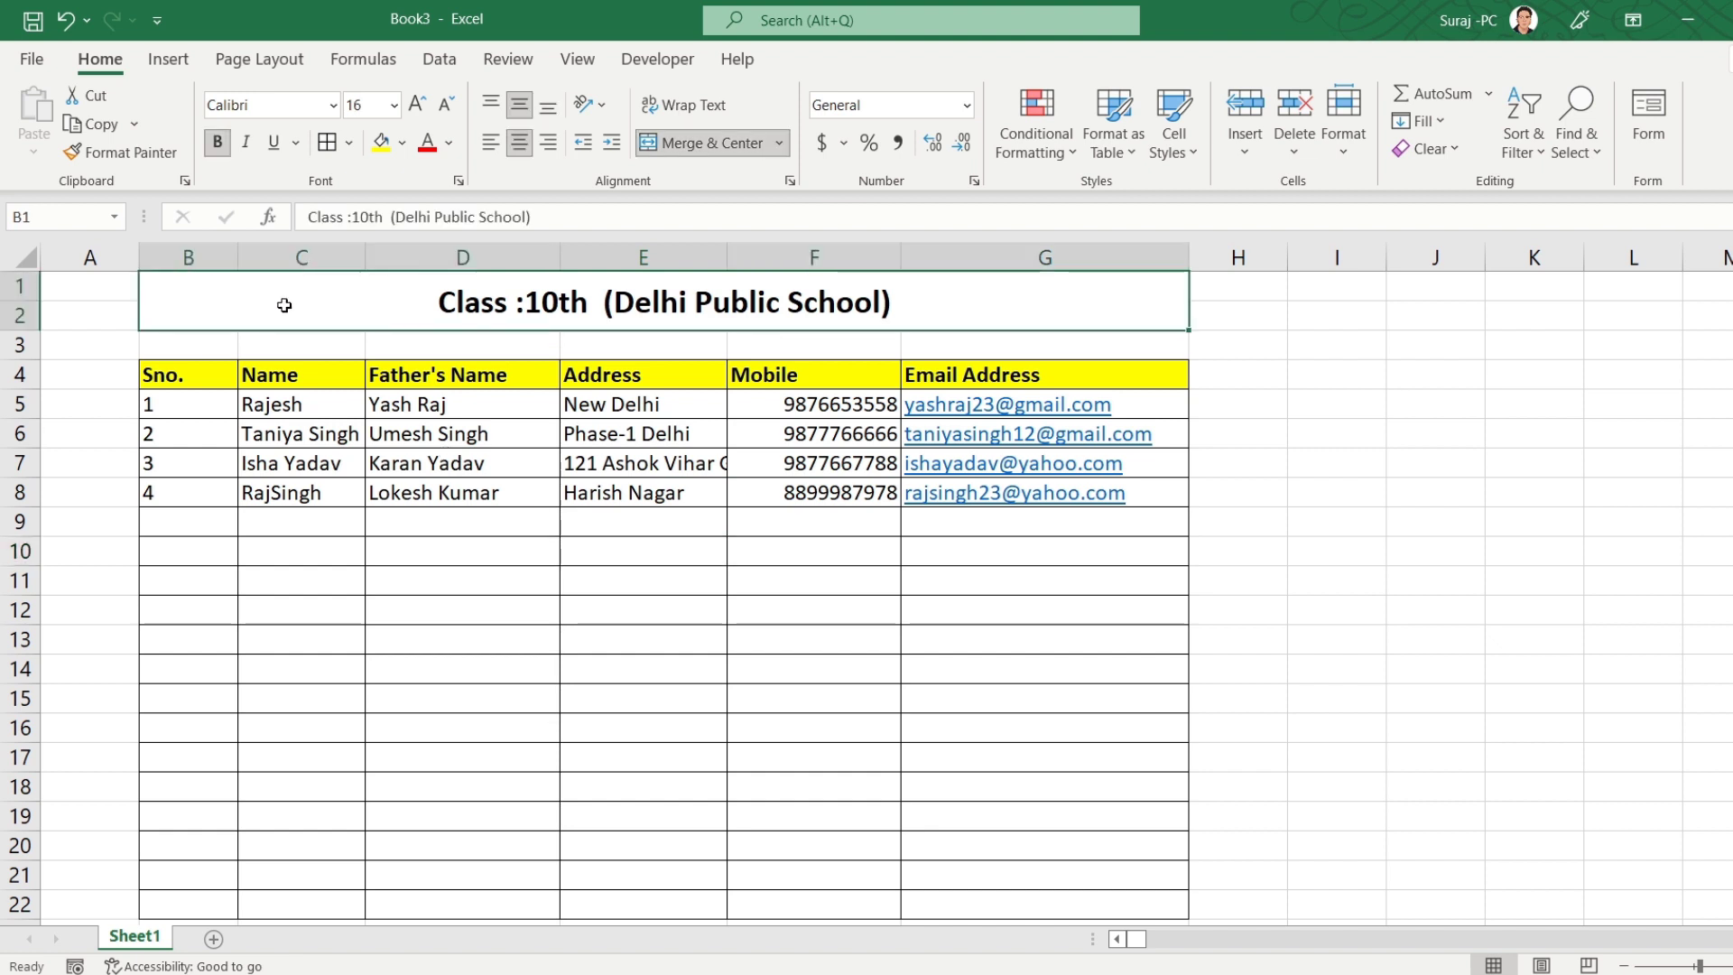
{"action": "left_click", "coordinate": [290, 511]}
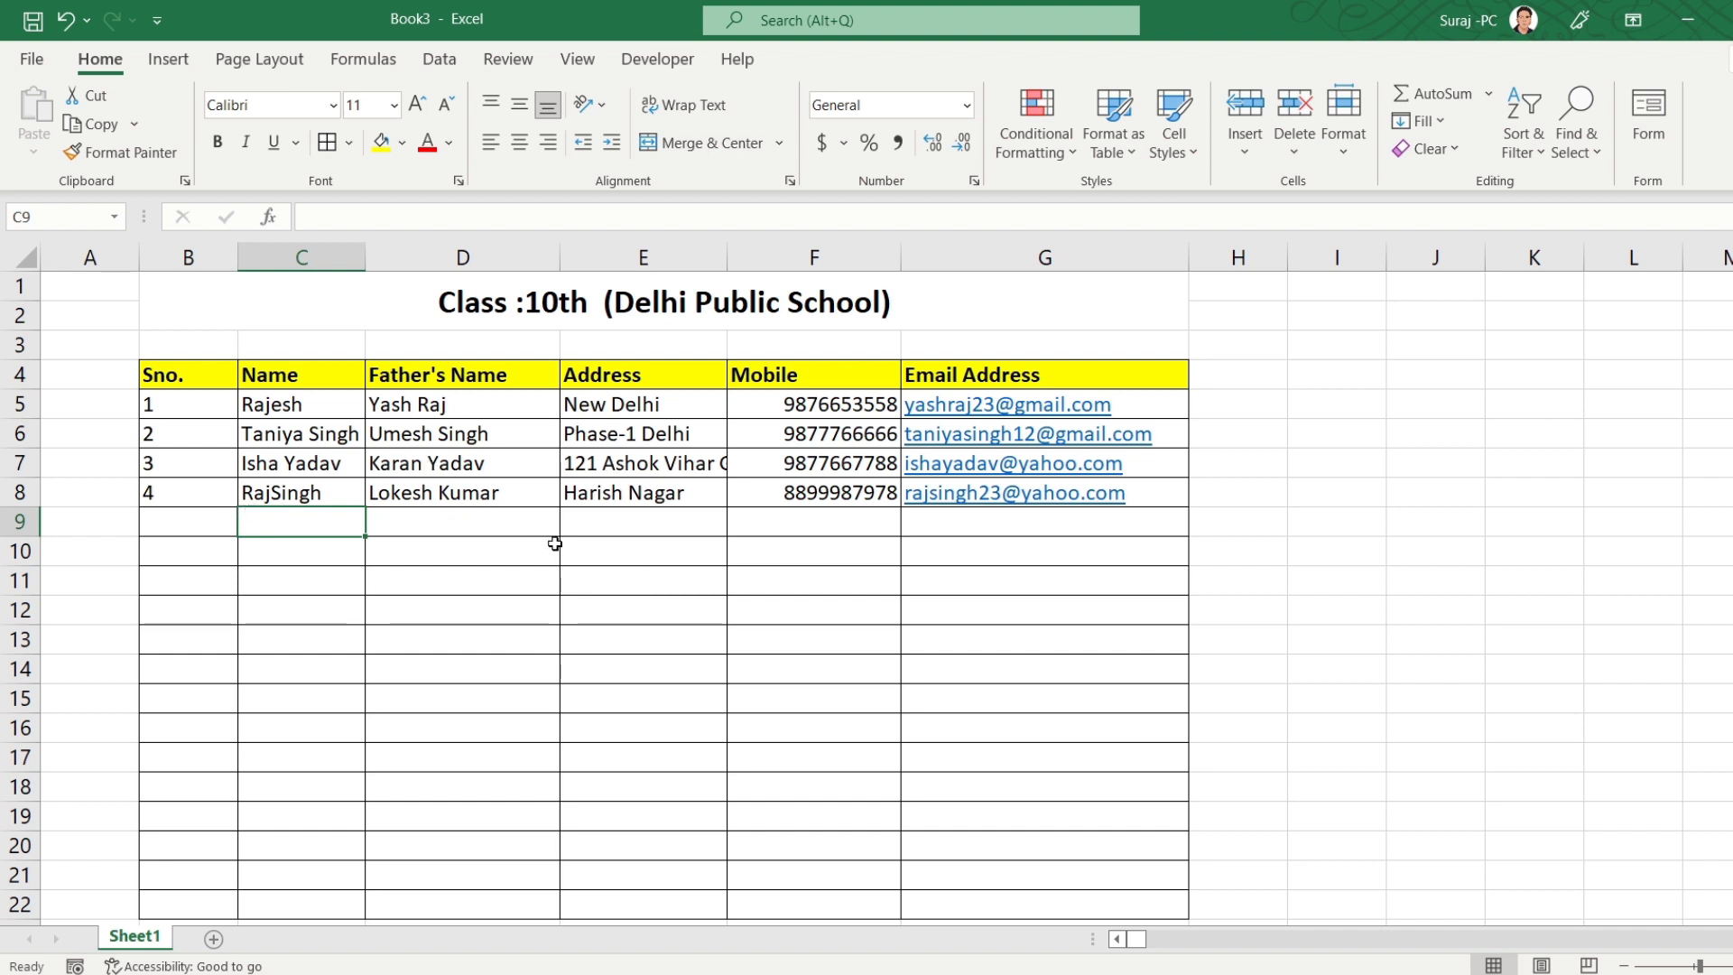
{"action": "key", "text": "Down"}
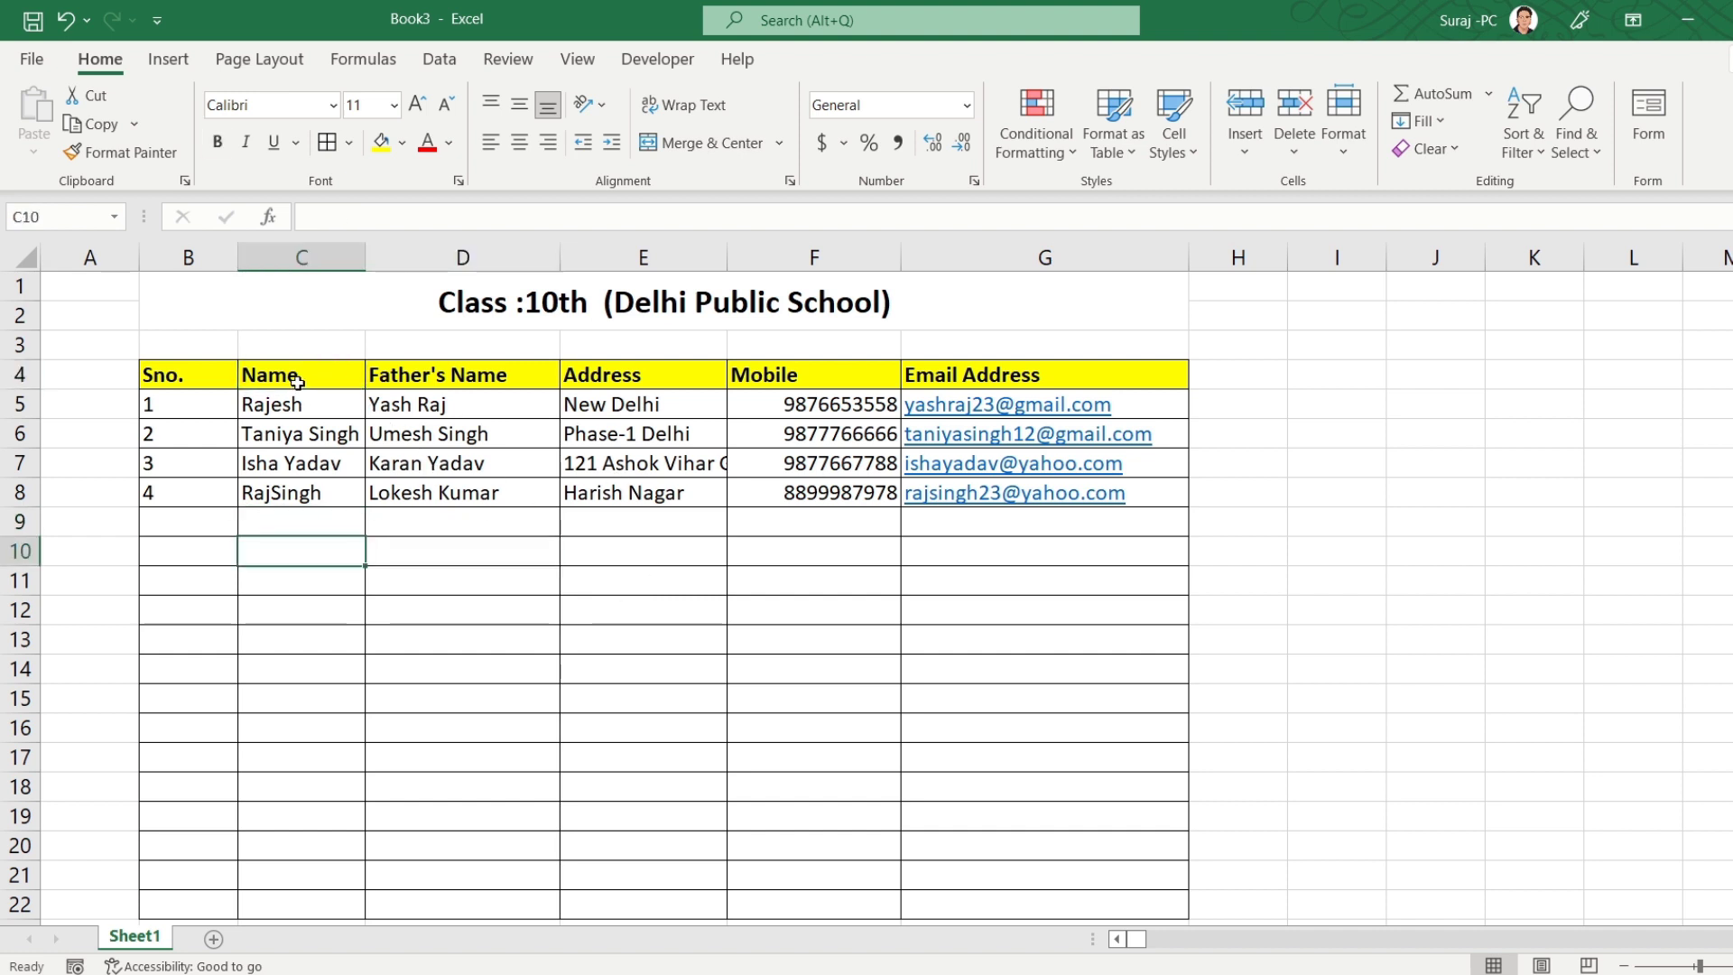
{"action": "left_click_drag", "start_coordinate": [297, 382], "coordinate": [1087, 374]}
{"action": "left_click", "coordinate": [474, 609]}
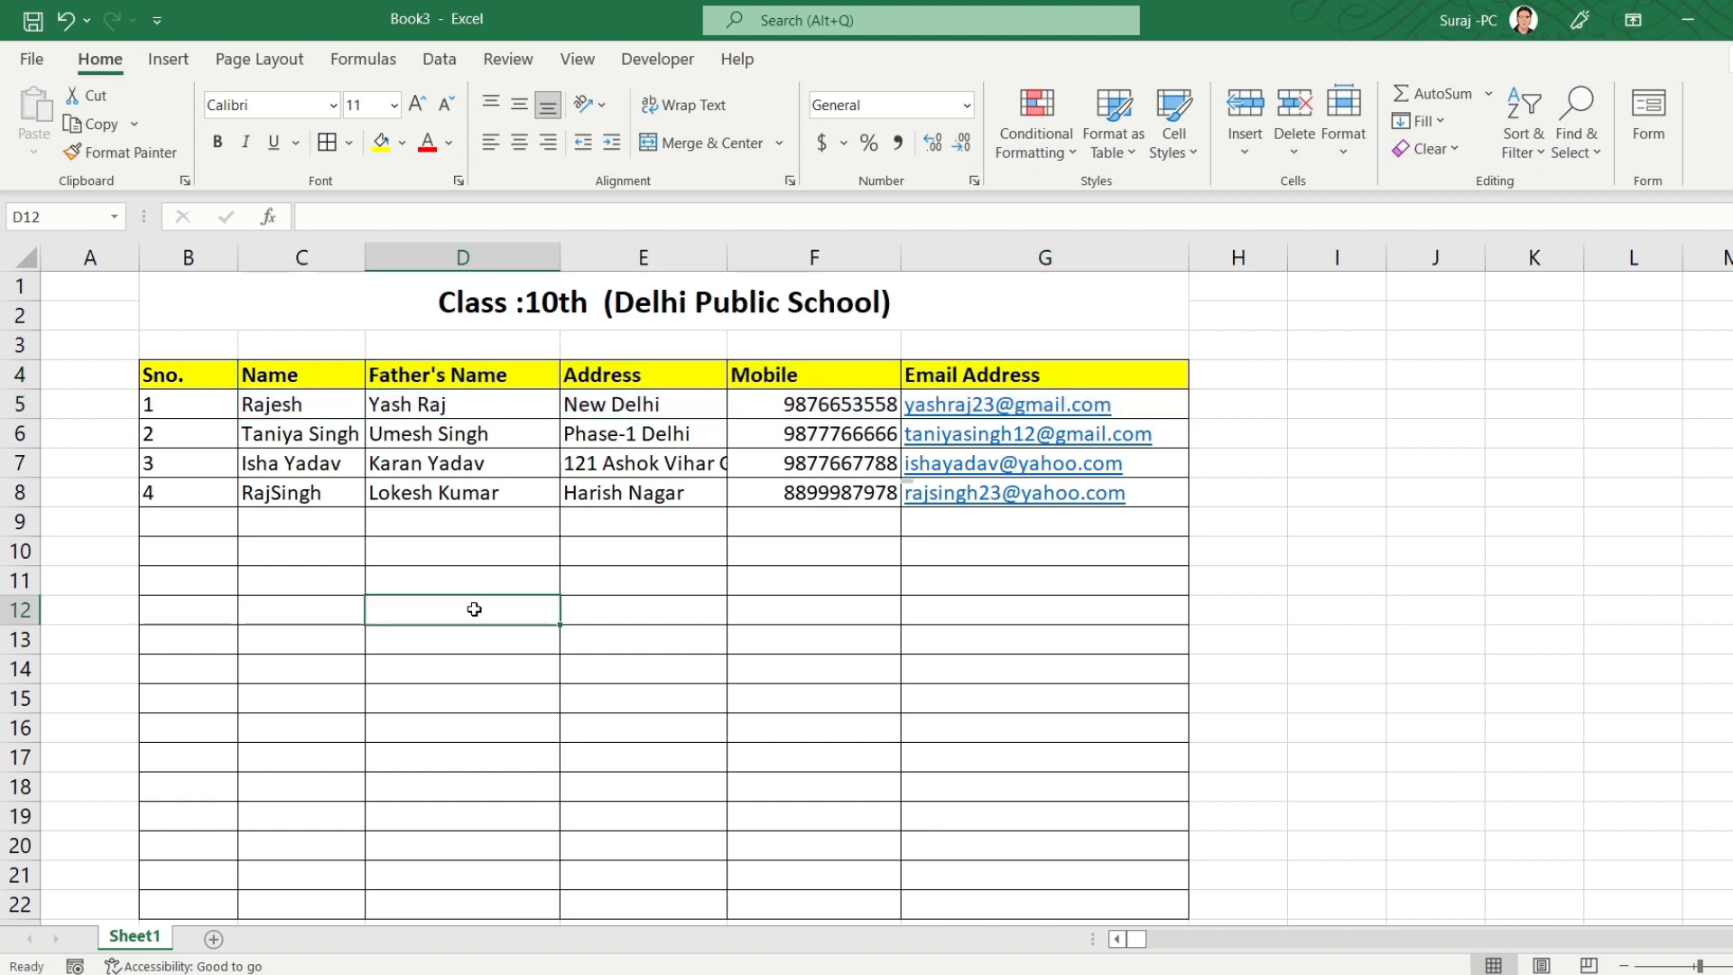
{"action": "left_click", "coordinate": [689, 628]}
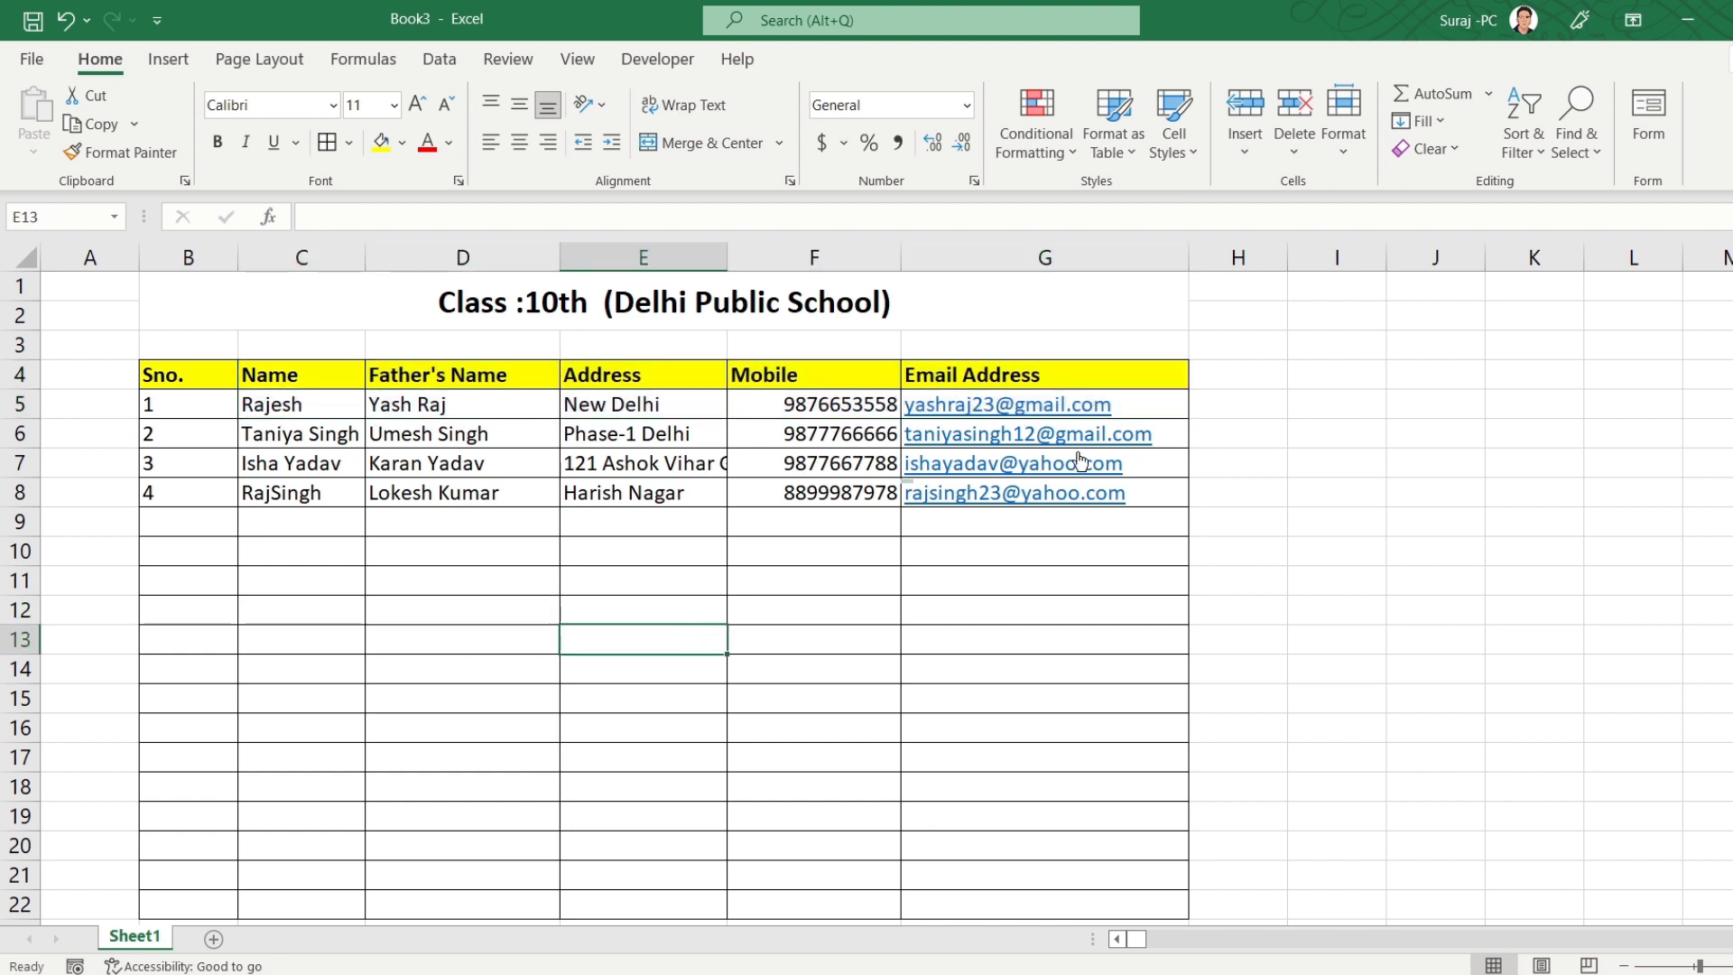
{"action": "left_click", "coordinate": [1260, 418]}
{"action": "left_click", "coordinate": [1254, 433]}
{"action": "left_click", "coordinate": [1248, 455]}
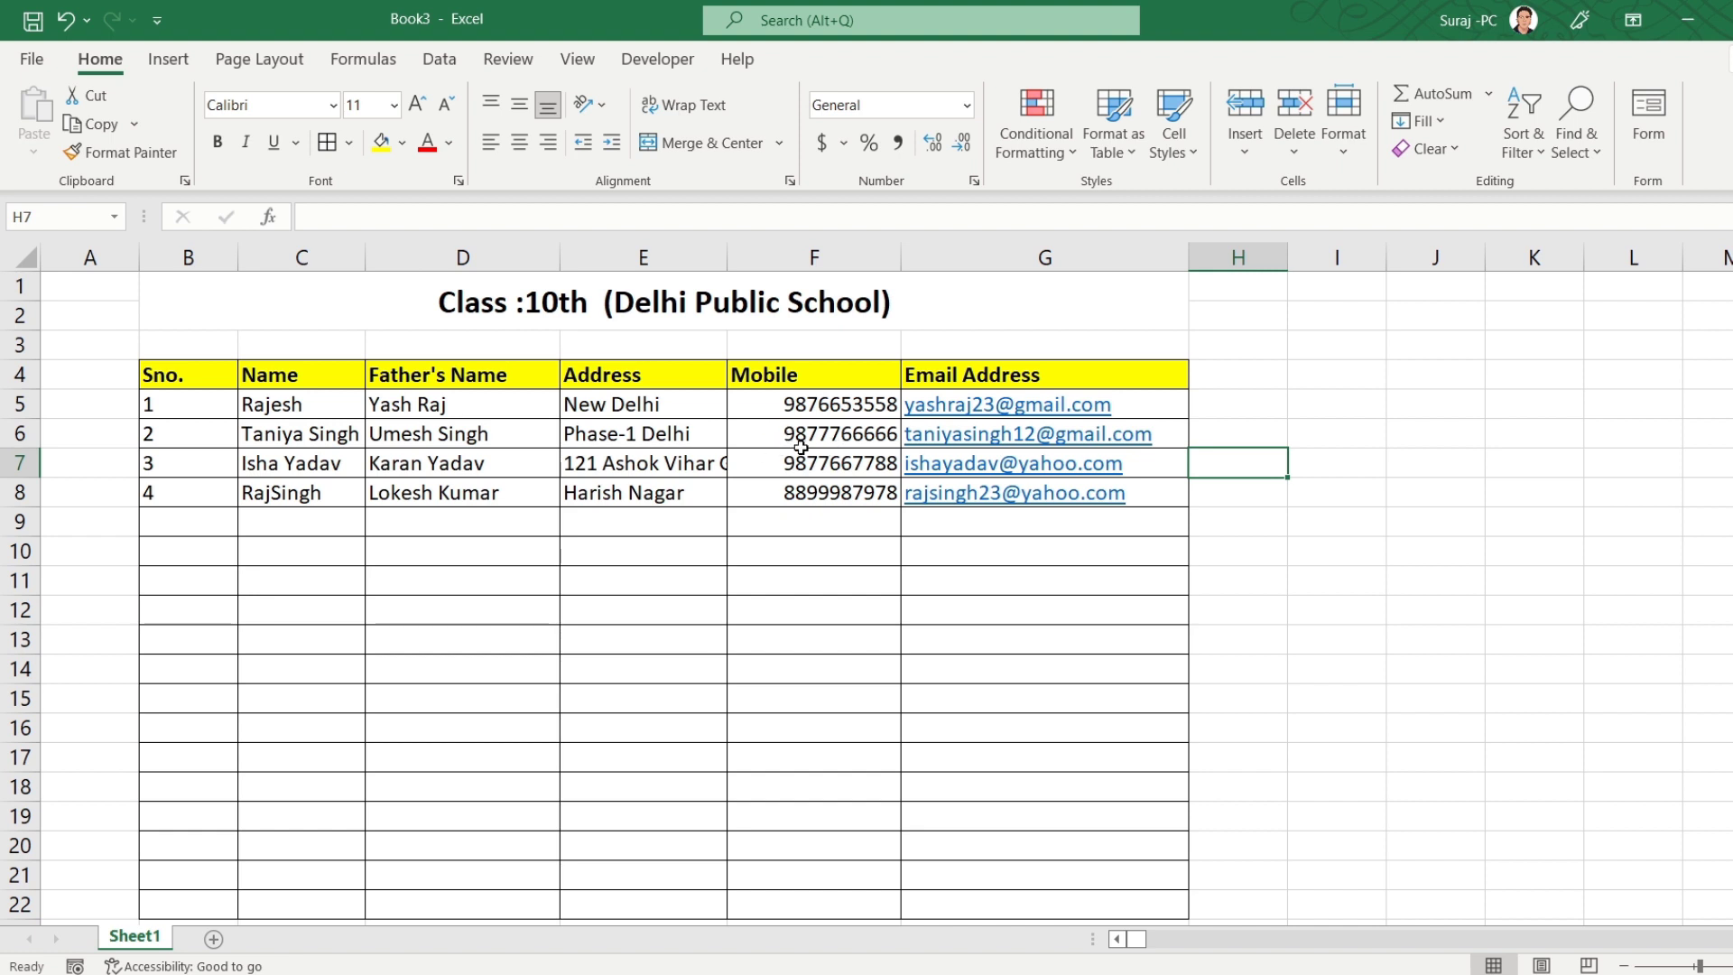
{"action": "left_click", "coordinate": [679, 546]}
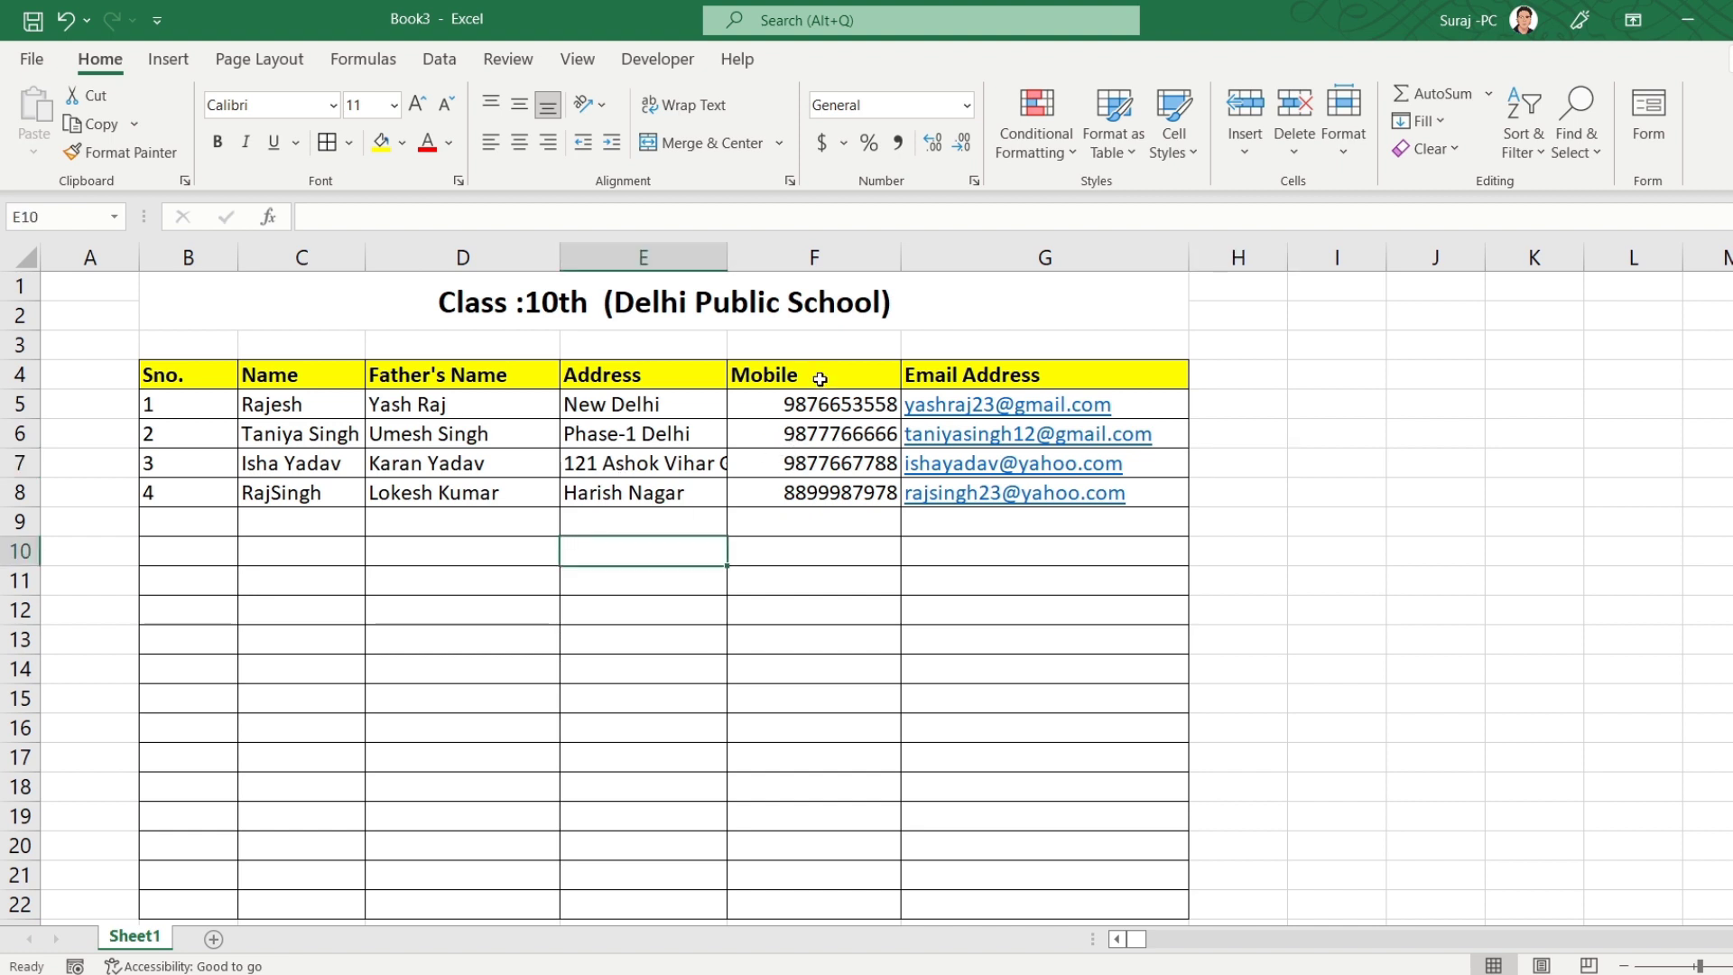
{"action": "left_click", "coordinate": [800, 405]}
{"action": "left_click_drag", "start_coordinate": [800, 406], "coordinate": [793, 695]}
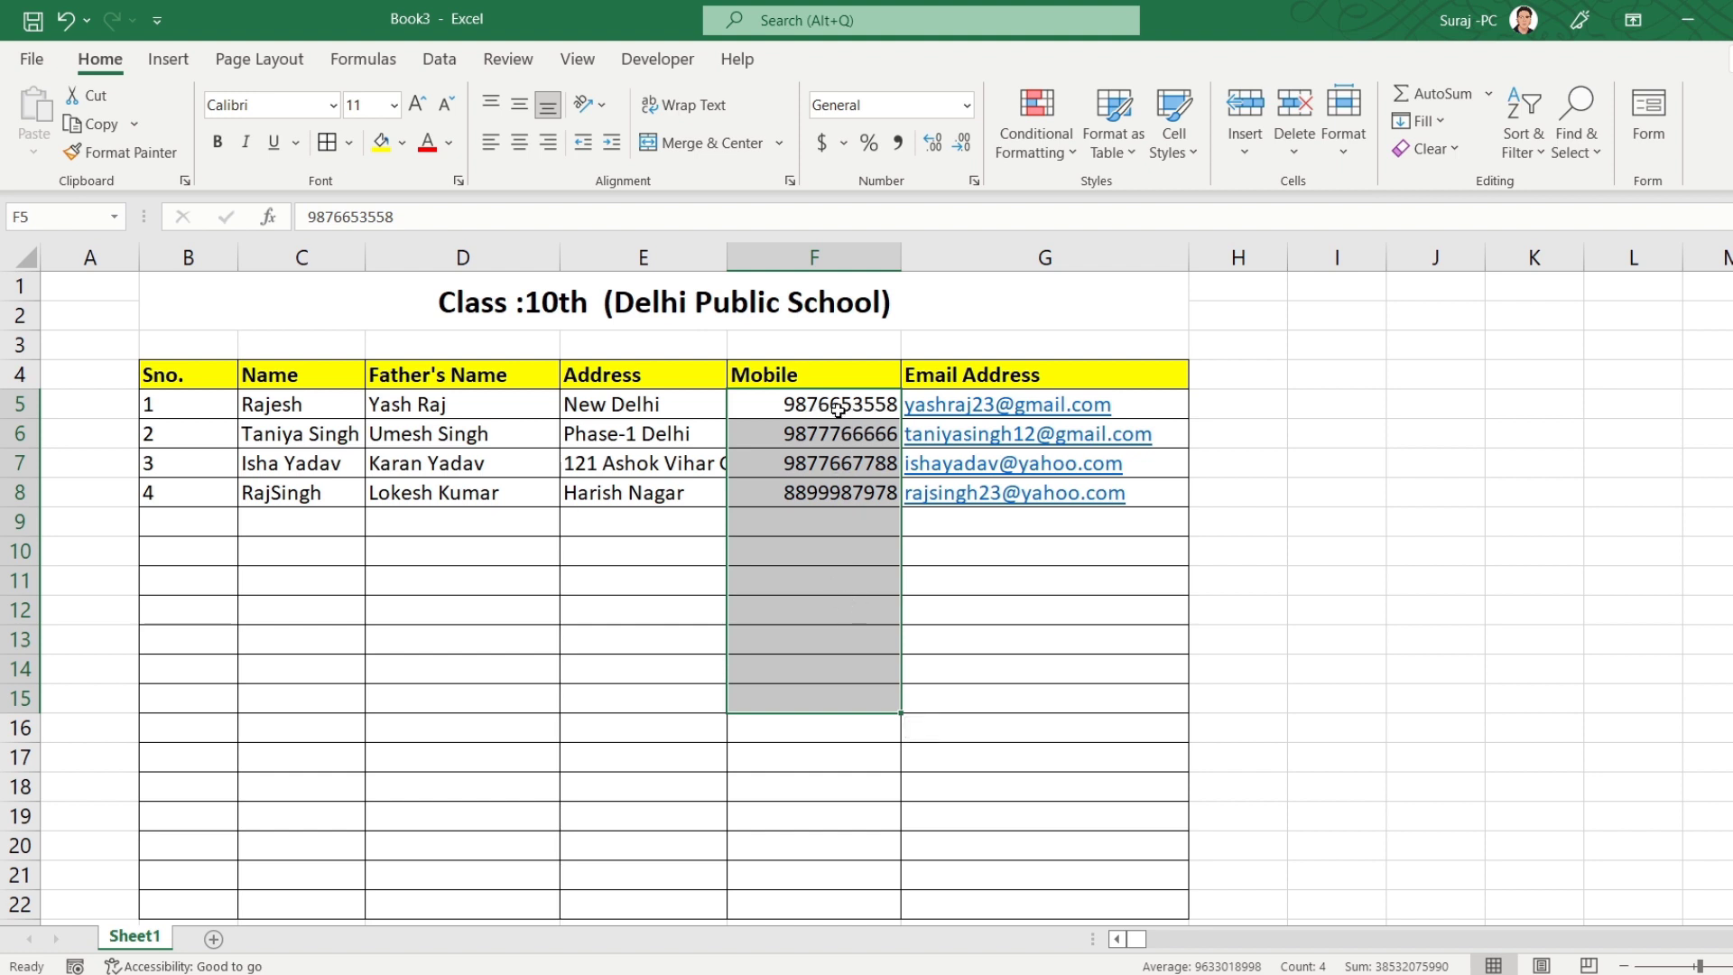
{"action": "left_click", "coordinate": [800, 532]}
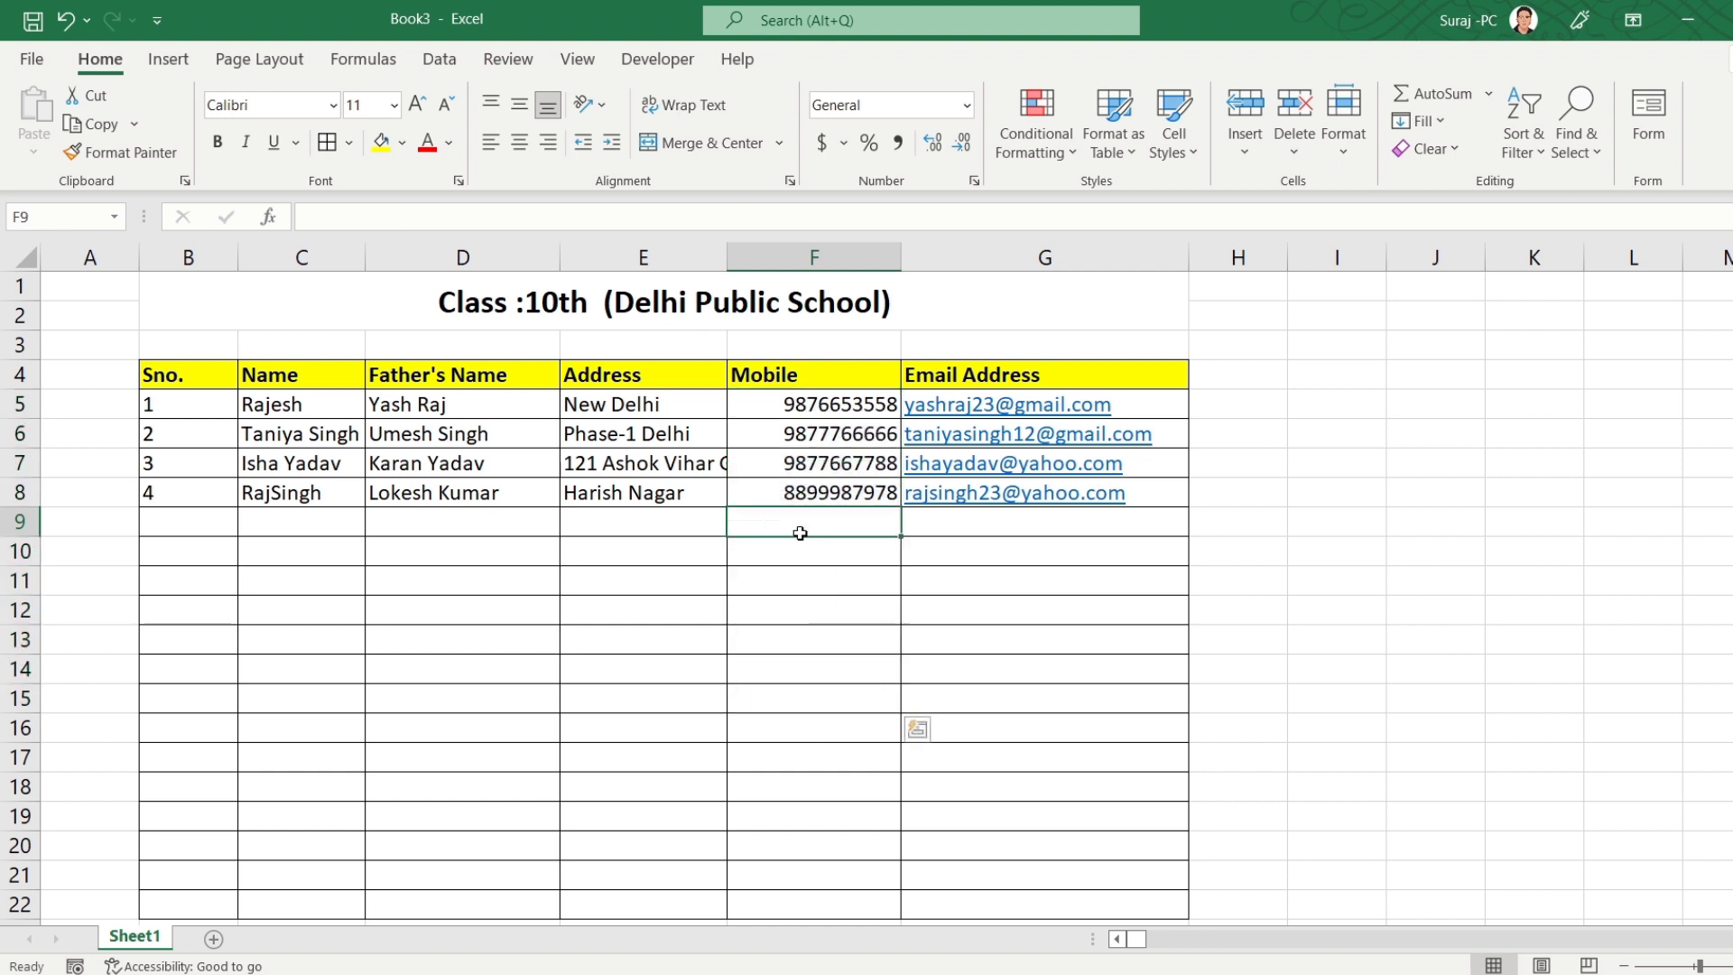
{"action": "type", "text": "8787"}
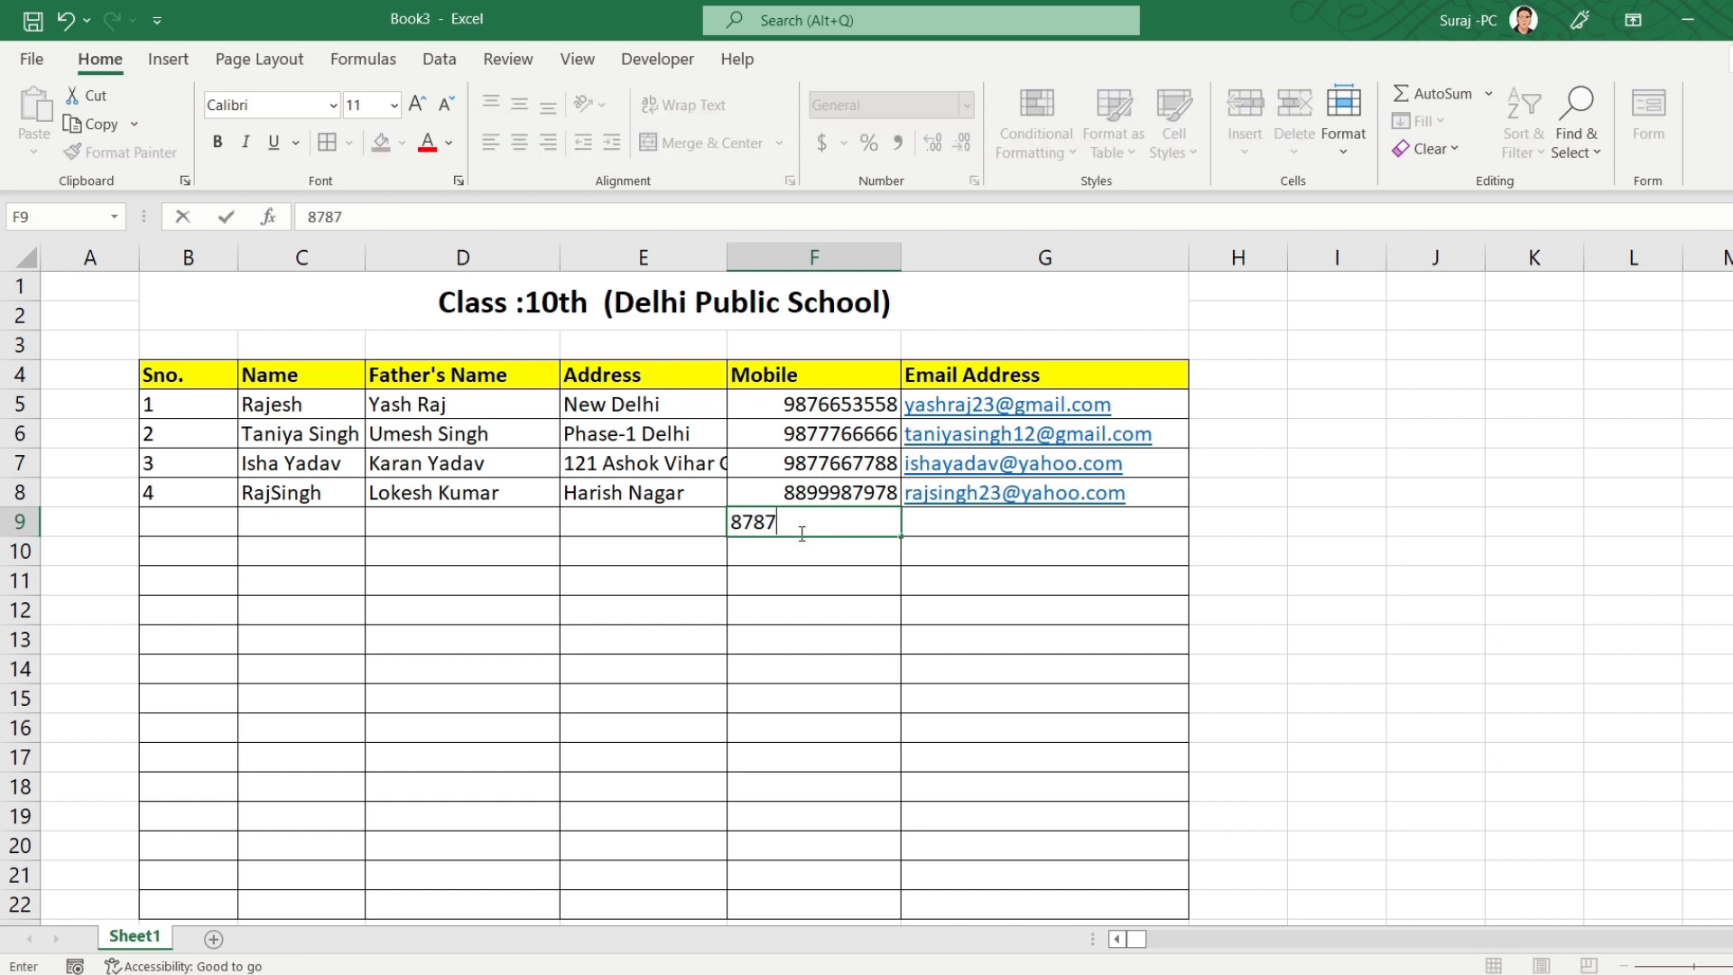
{"action": "type", "text": "8787"}
{"action": "key", "text": "Return"}
{"action": "left_click", "coordinate": [837, 520]}
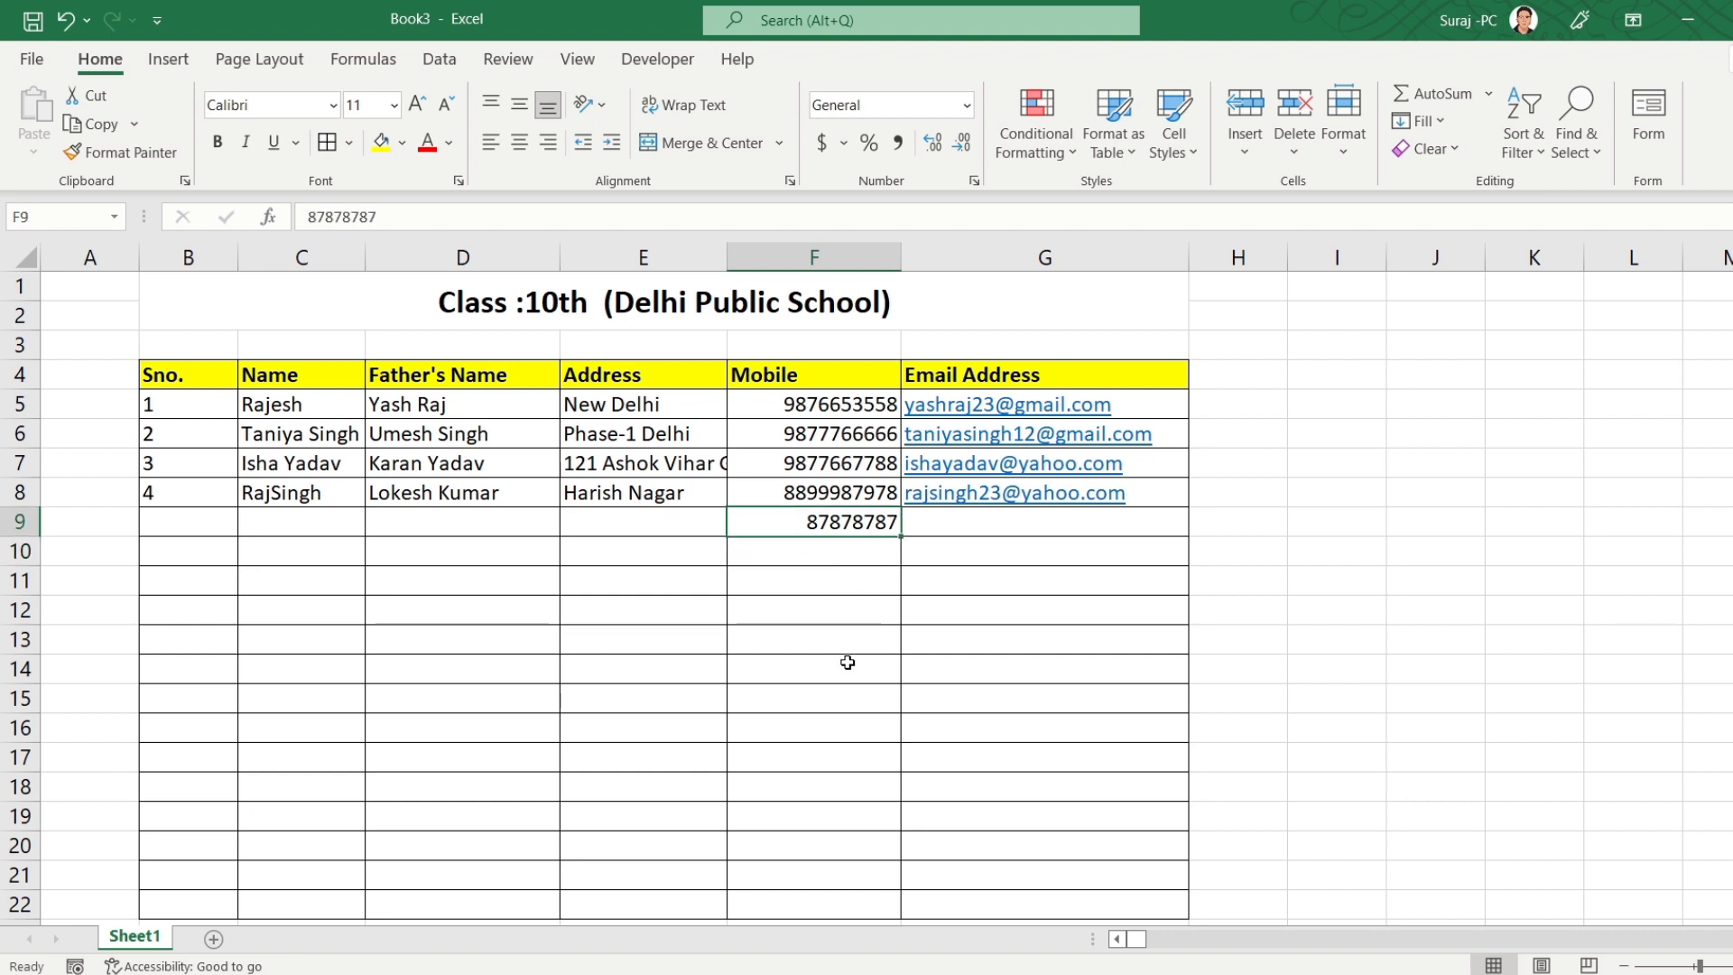
{"action": "key", "text": "Delete"}
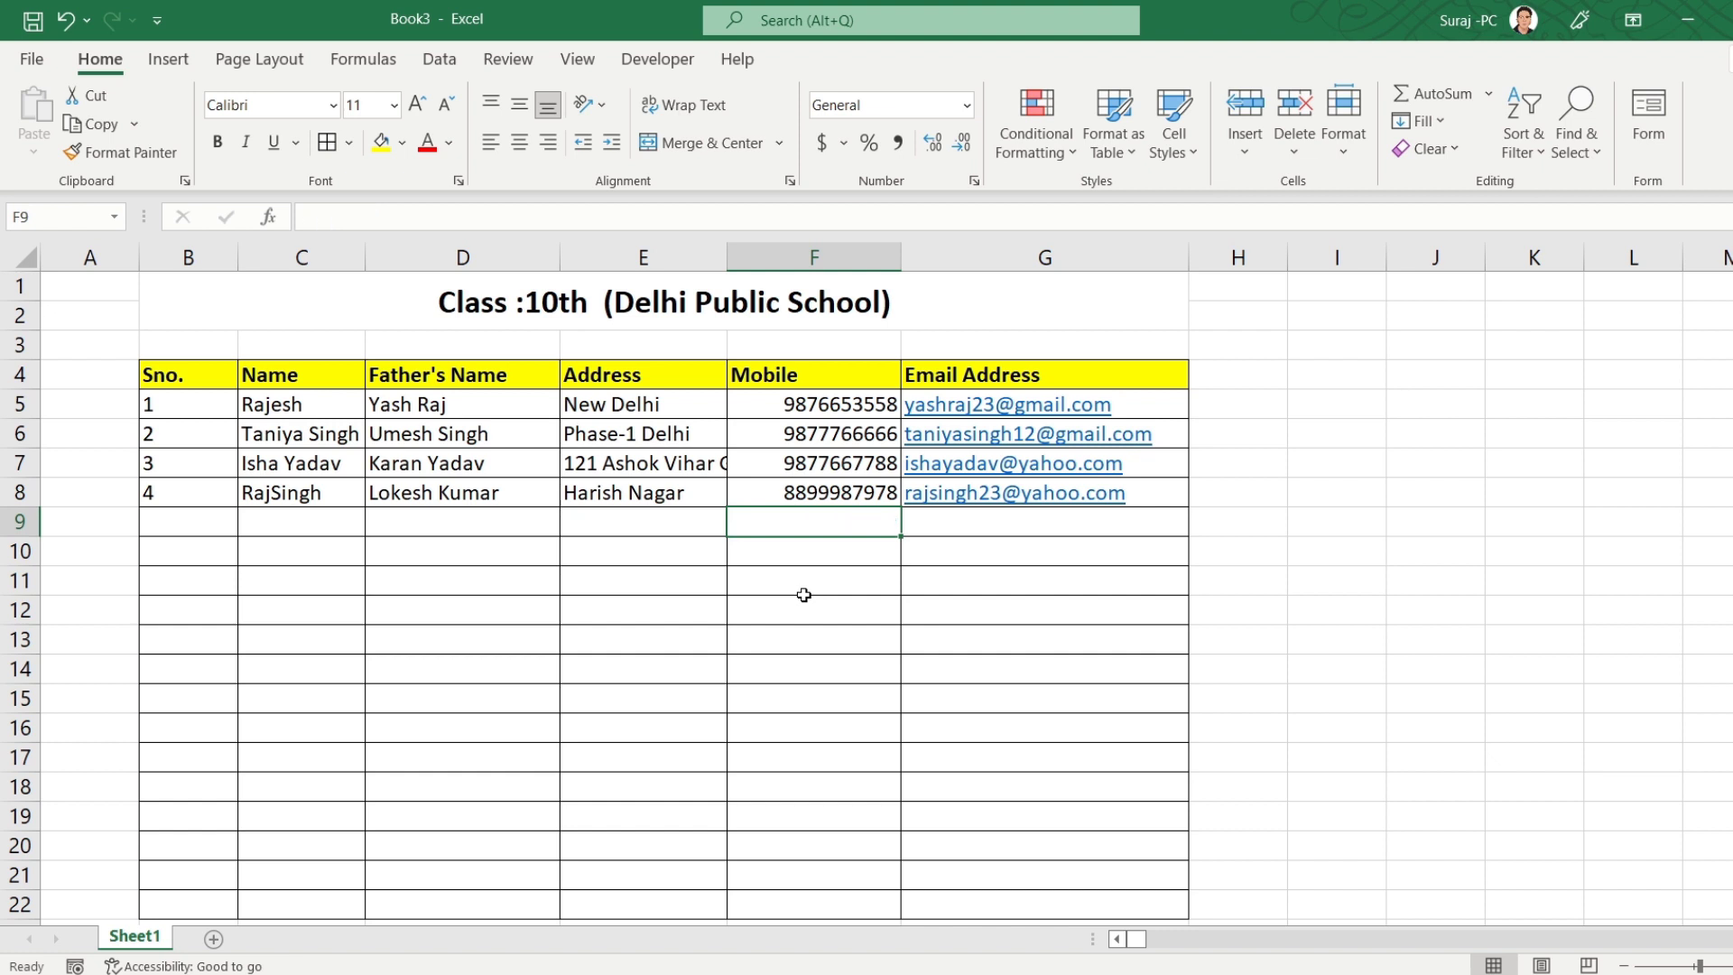
{"action": "left_click", "coordinate": [811, 543]}
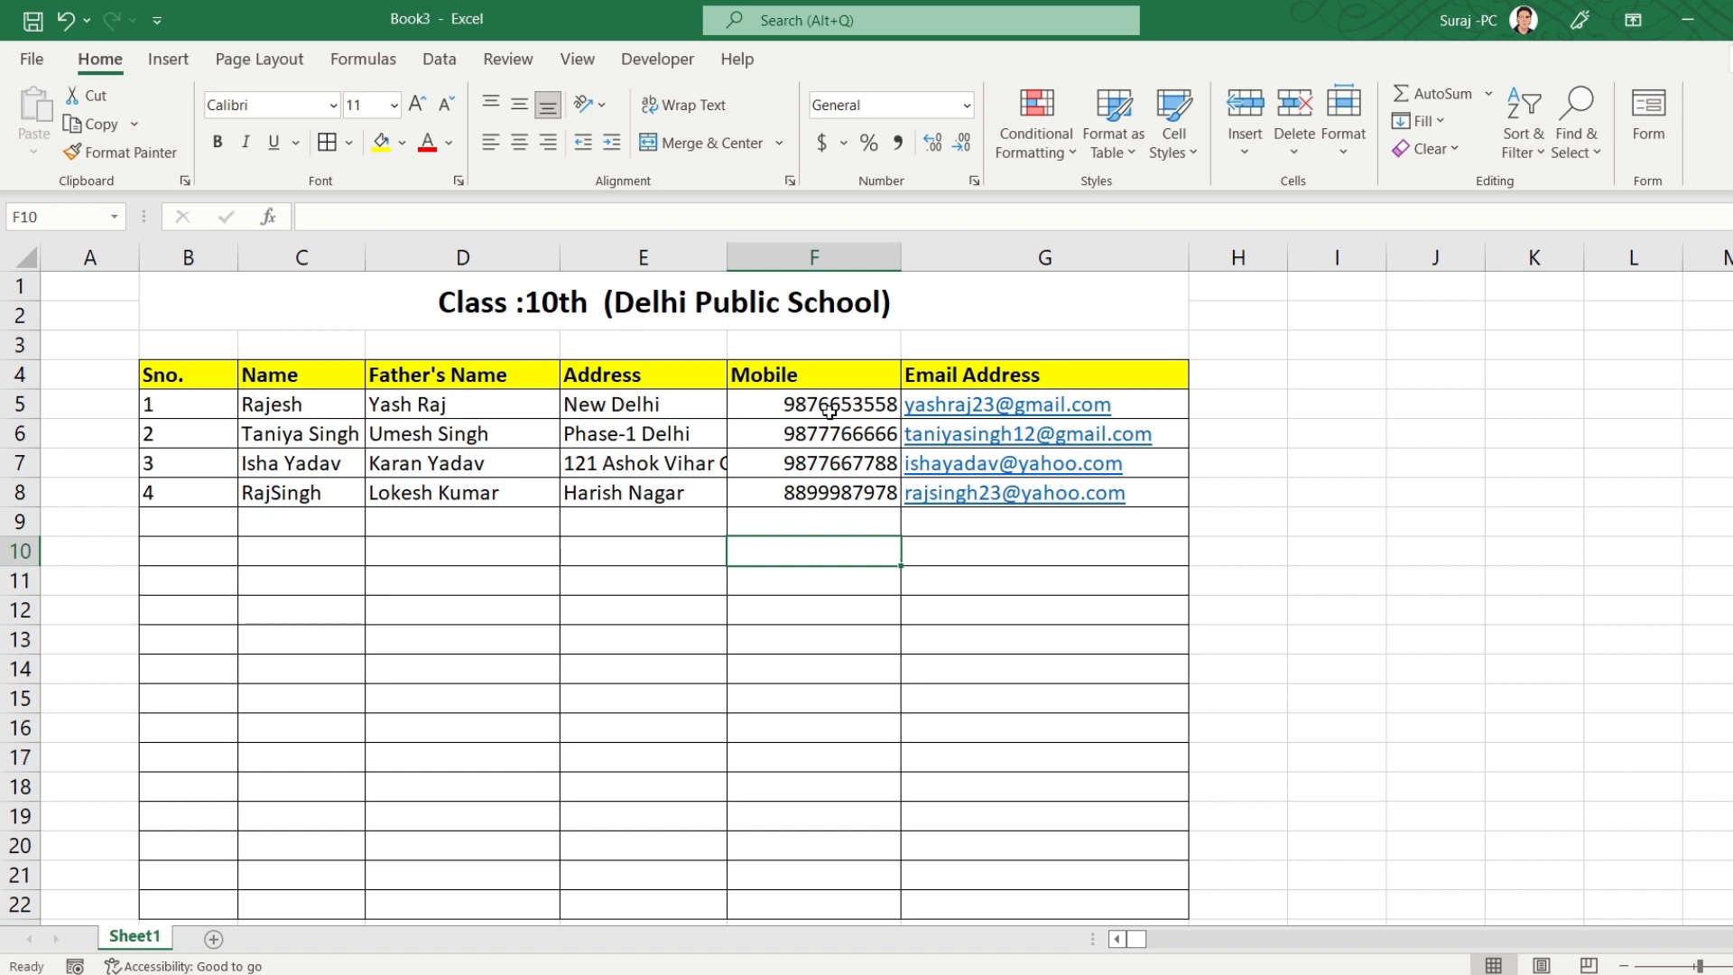
{"action": "left_click", "coordinate": [801, 584]}
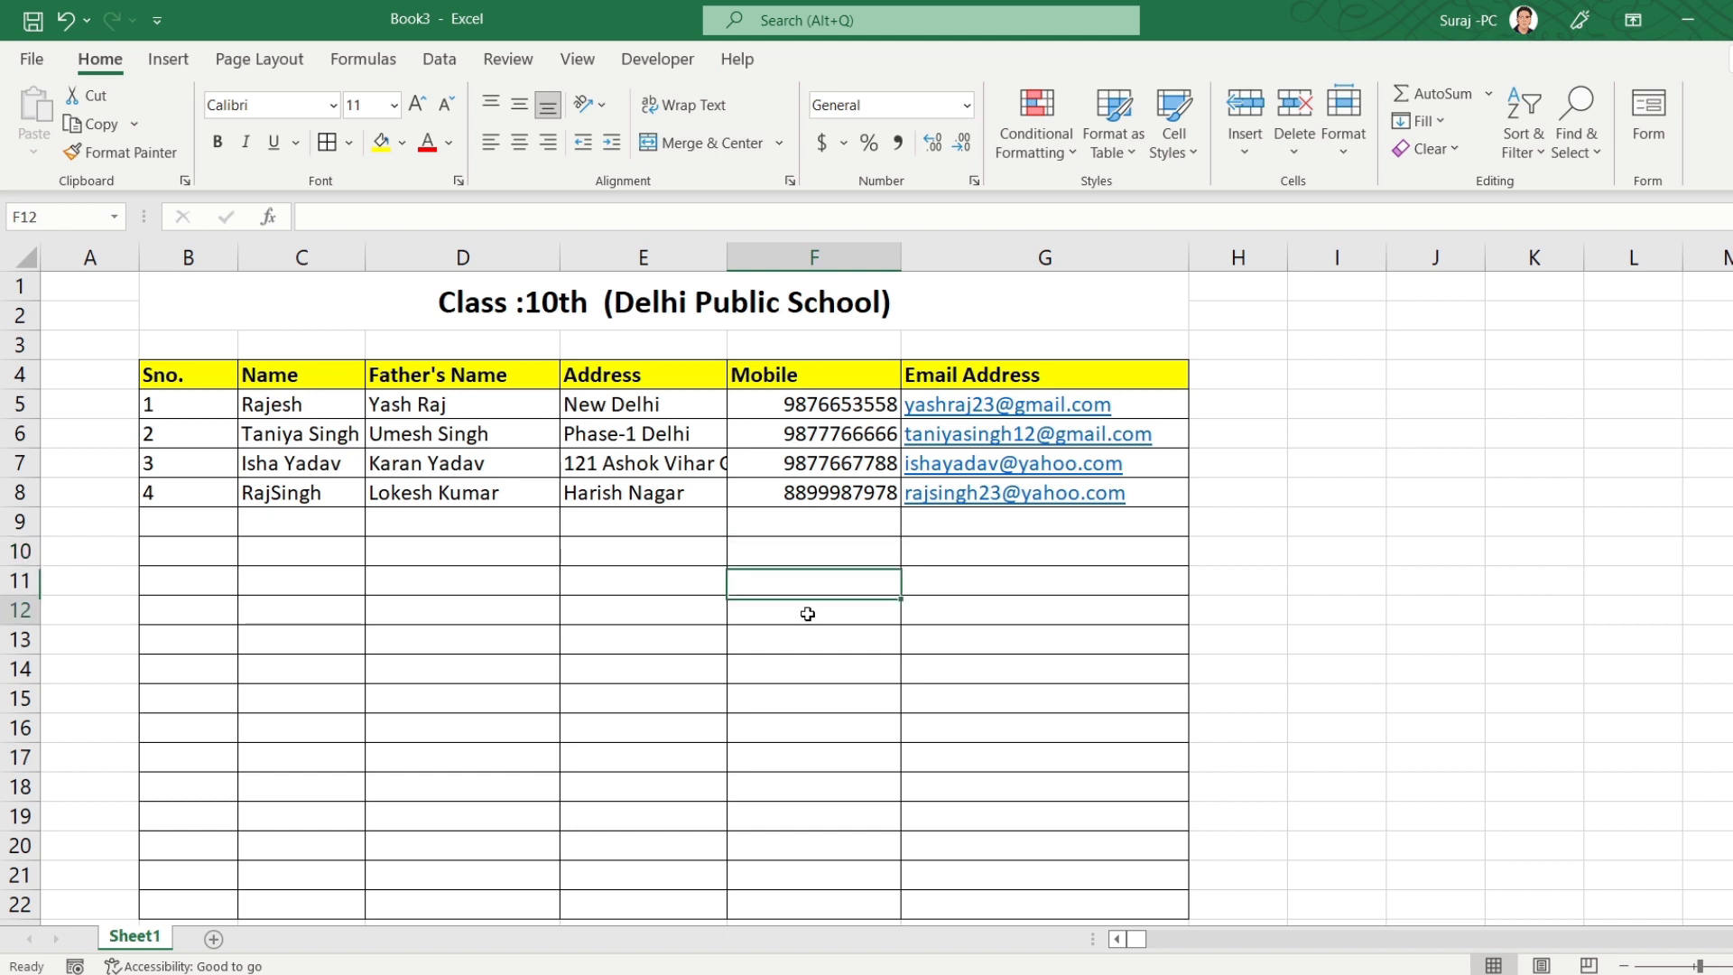
{"action": "left_click", "coordinate": [807, 611]}
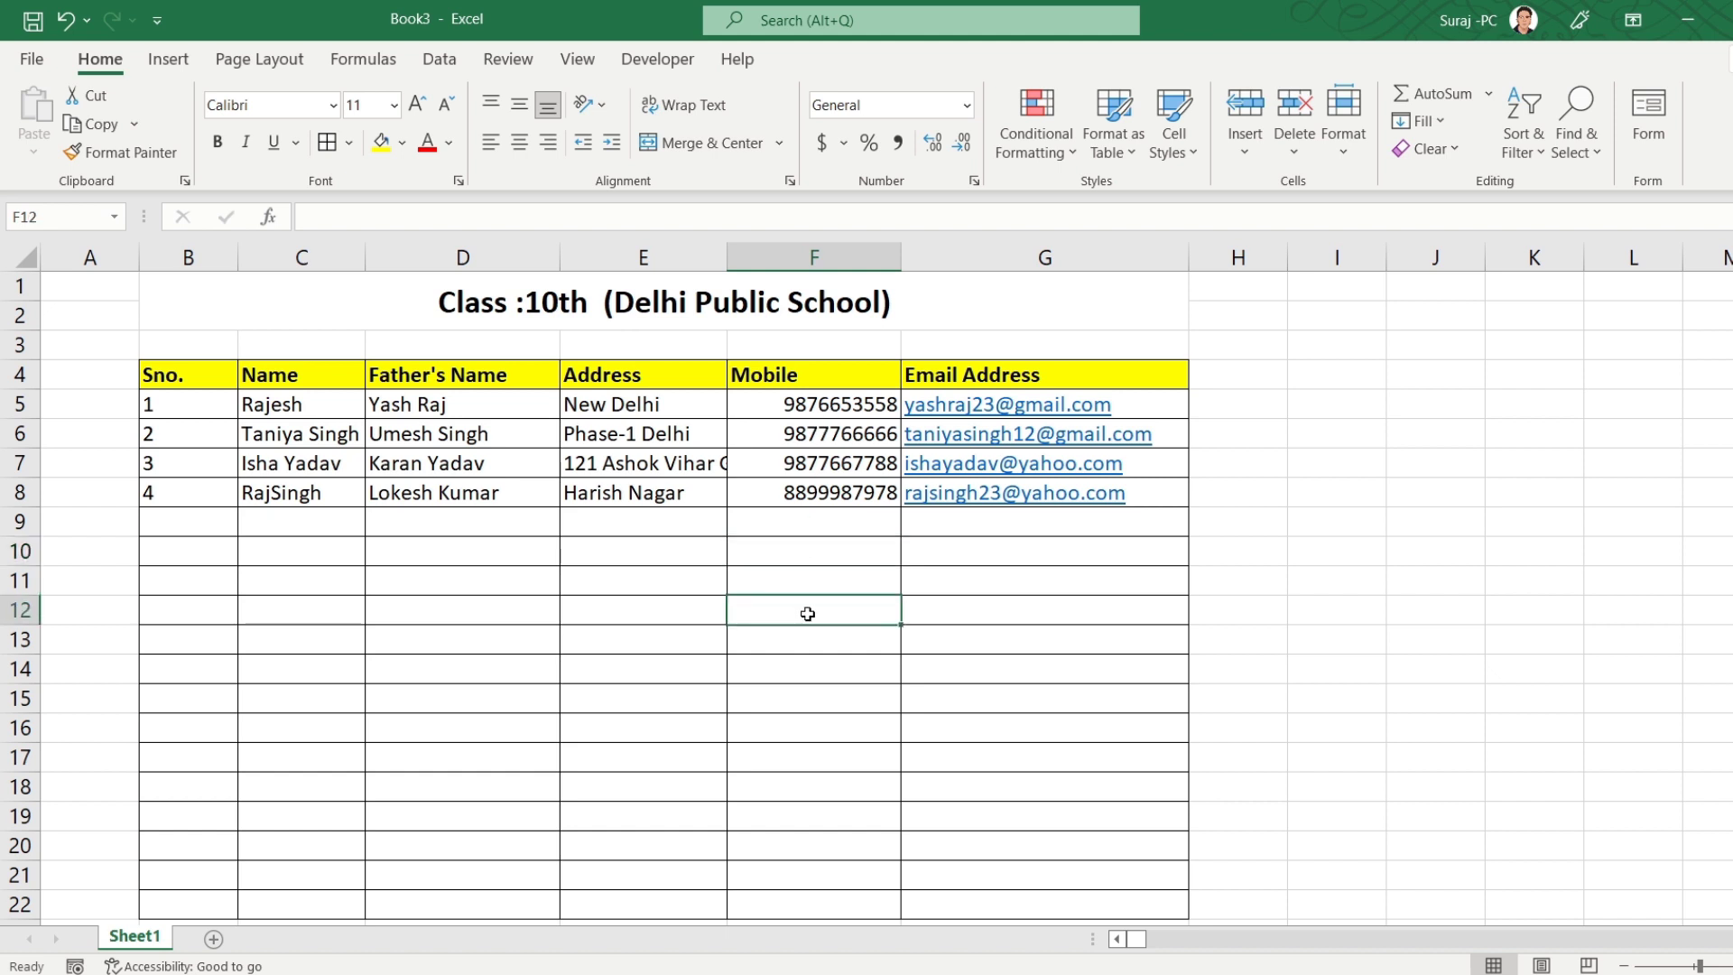
{"action": "left_click", "coordinate": [827, 675]}
{"action": "left_click", "coordinate": [832, 588]}
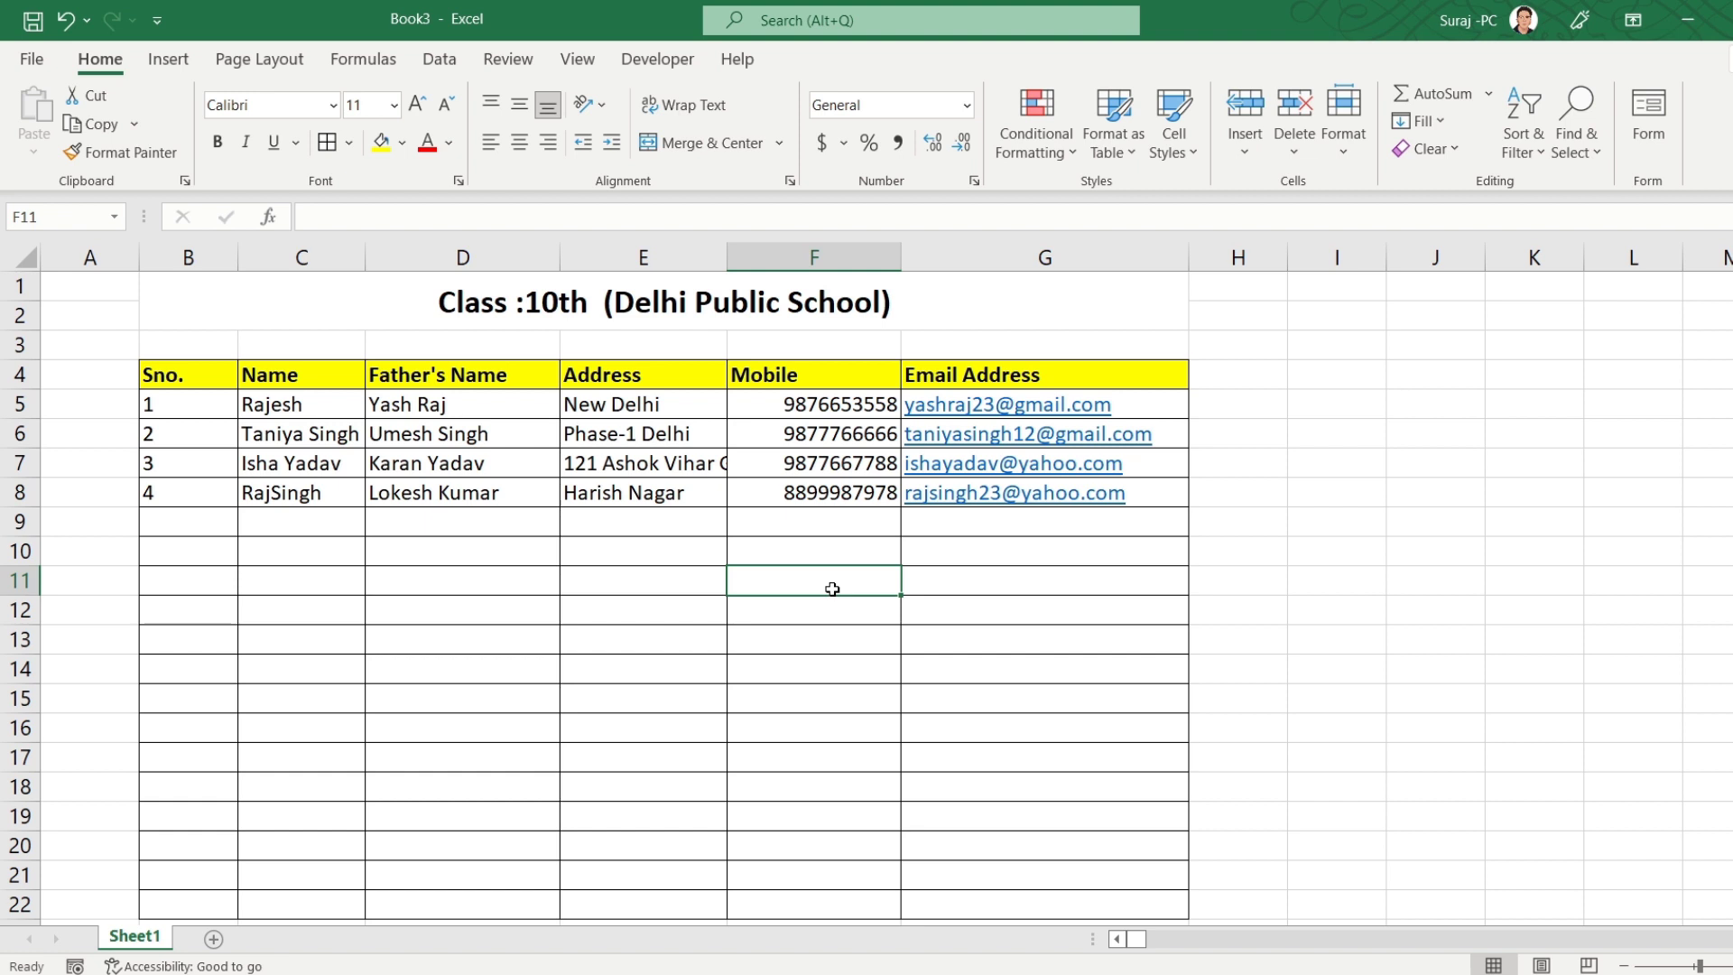
{"action": "left_click", "coordinate": [818, 641]}
{"action": "left_click", "coordinate": [842, 402]}
{"action": "left_click_drag", "start_coordinate": [842, 403], "coordinate": [800, 893]}
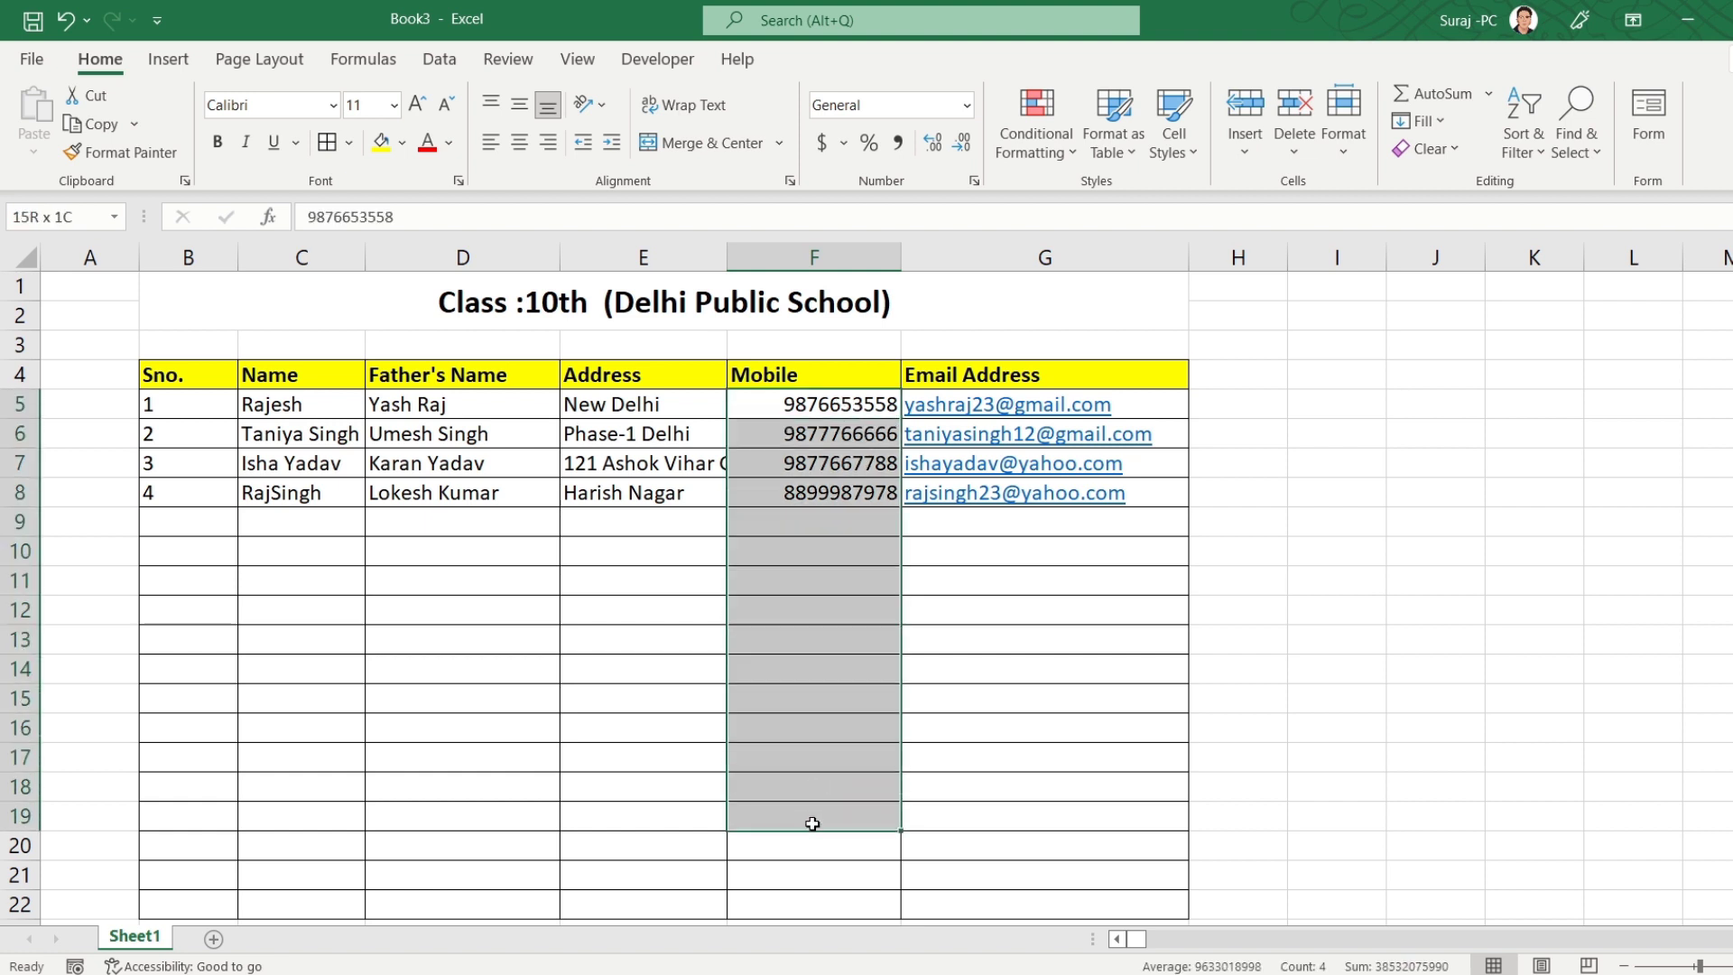
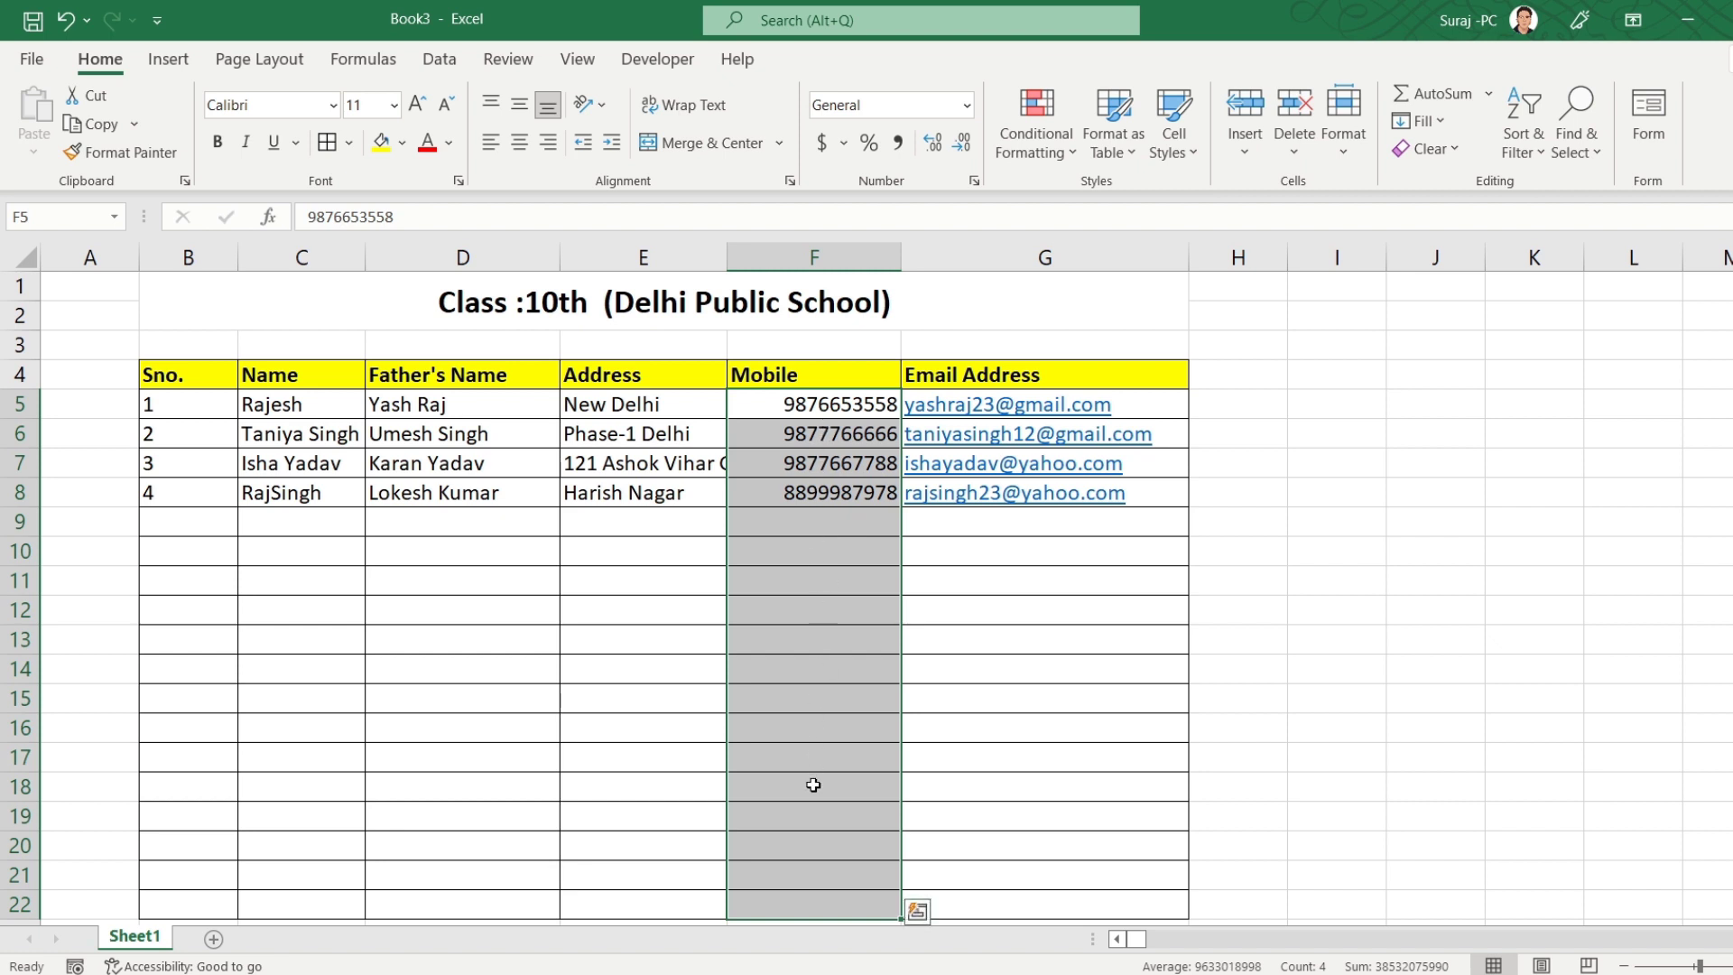
Step: Add a validation rule to column F (Mobile) requiring a text length equal to 10
{"action": "left_click", "coordinate": [439, 63]}
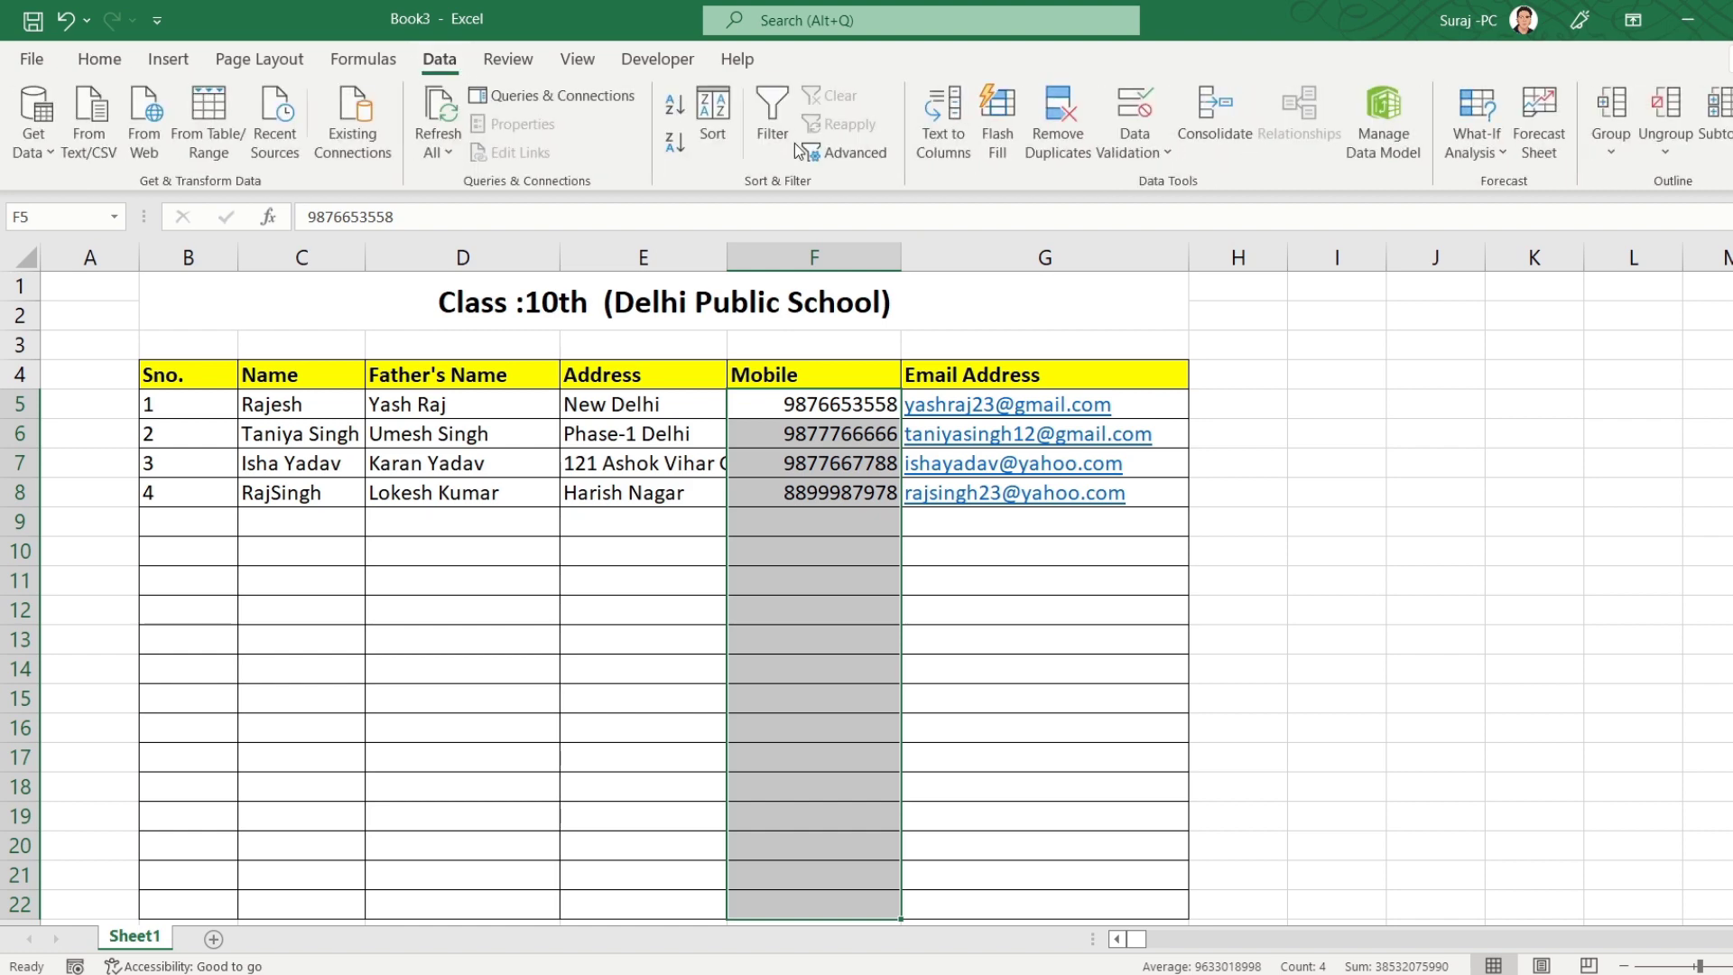
{"action": "left_click", "coordinate": [1146, 111]}
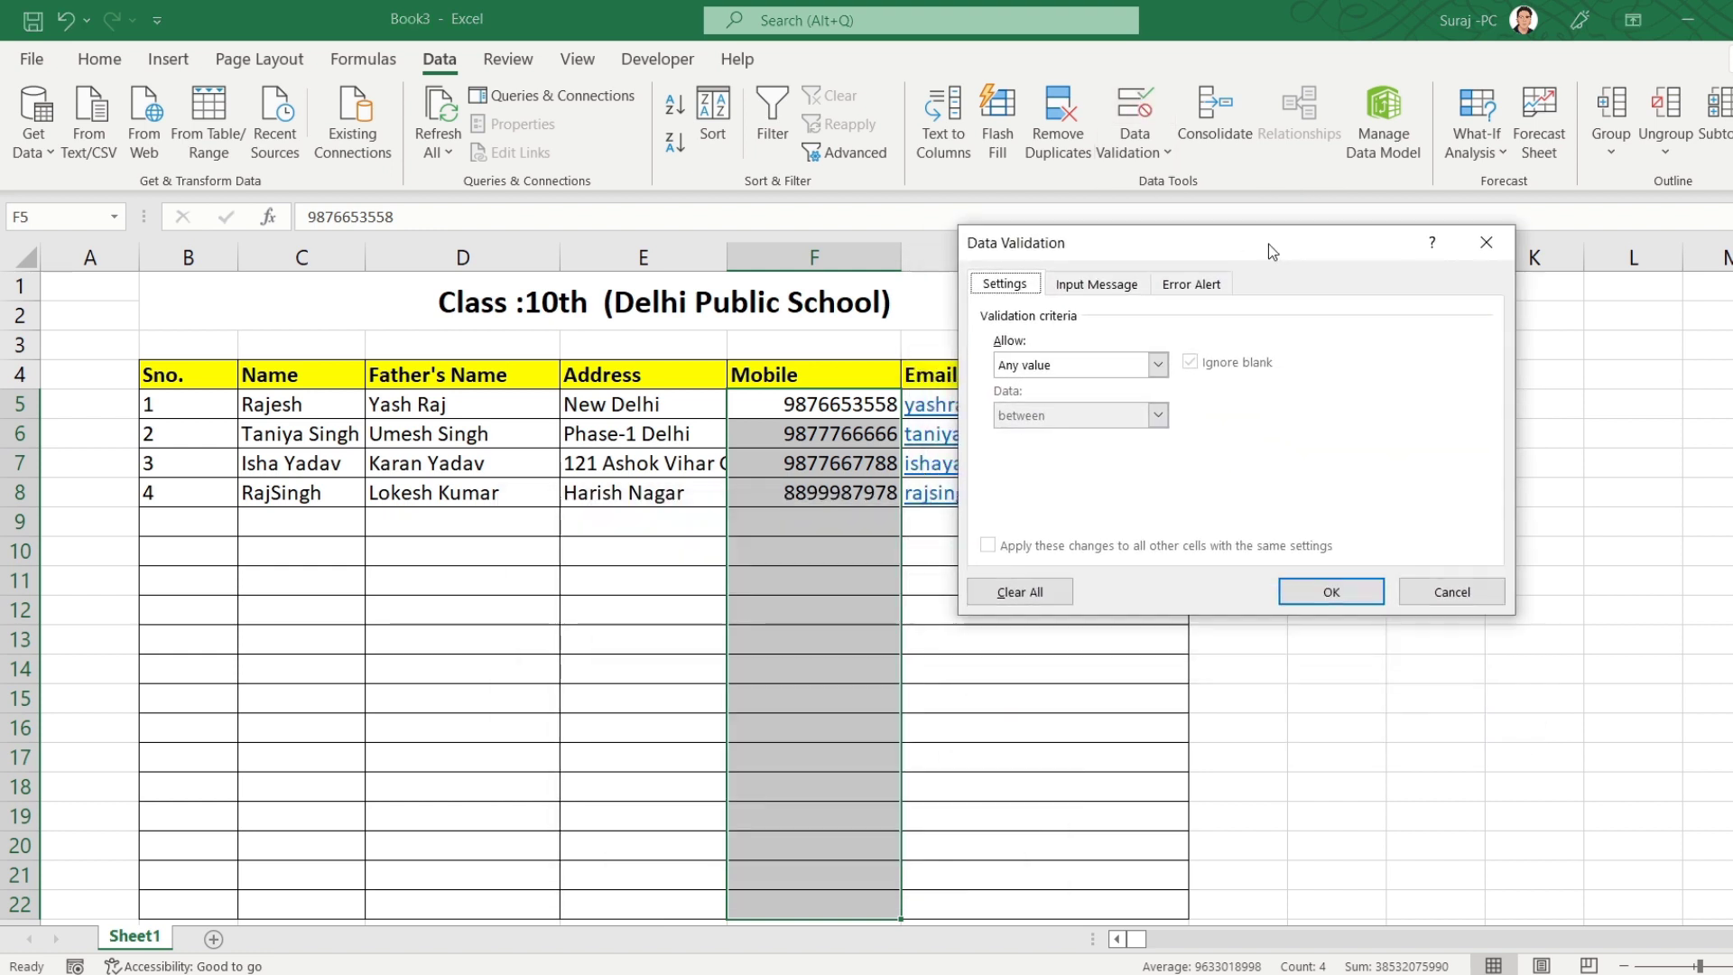
{"action": "left_click_drag", "start_coordinate": [808, 515], "coordinate": [1268, 285]}
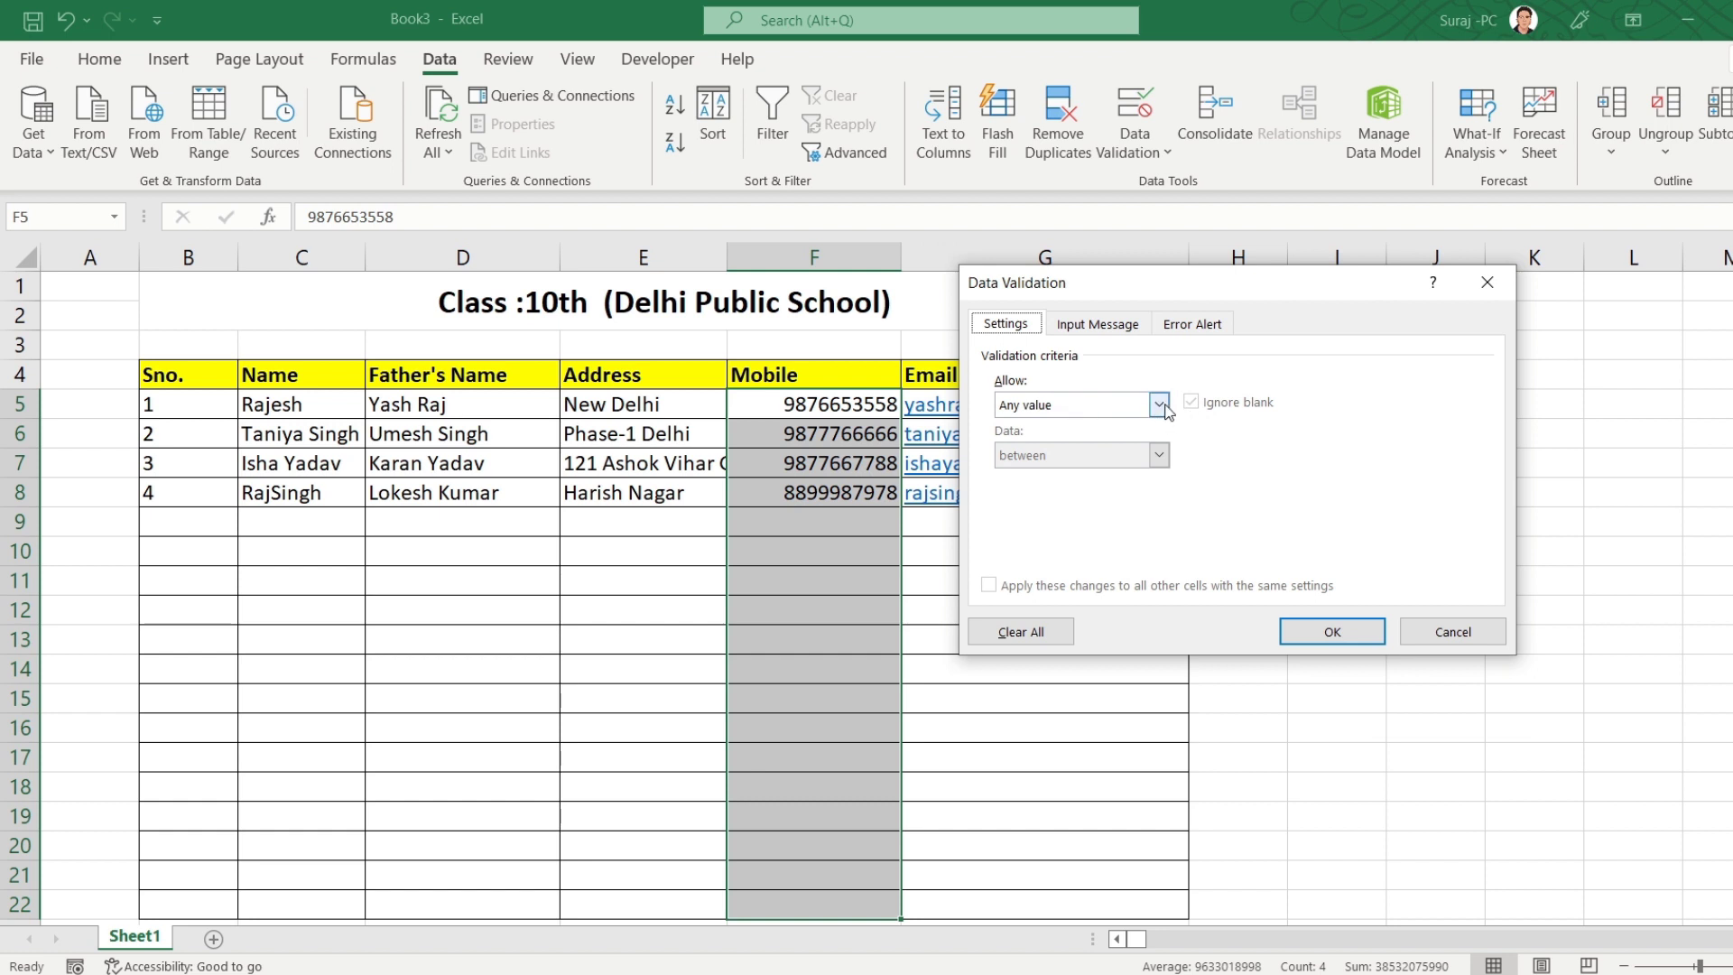
{"action": "left_click", "coordinate": [1165, 407]}
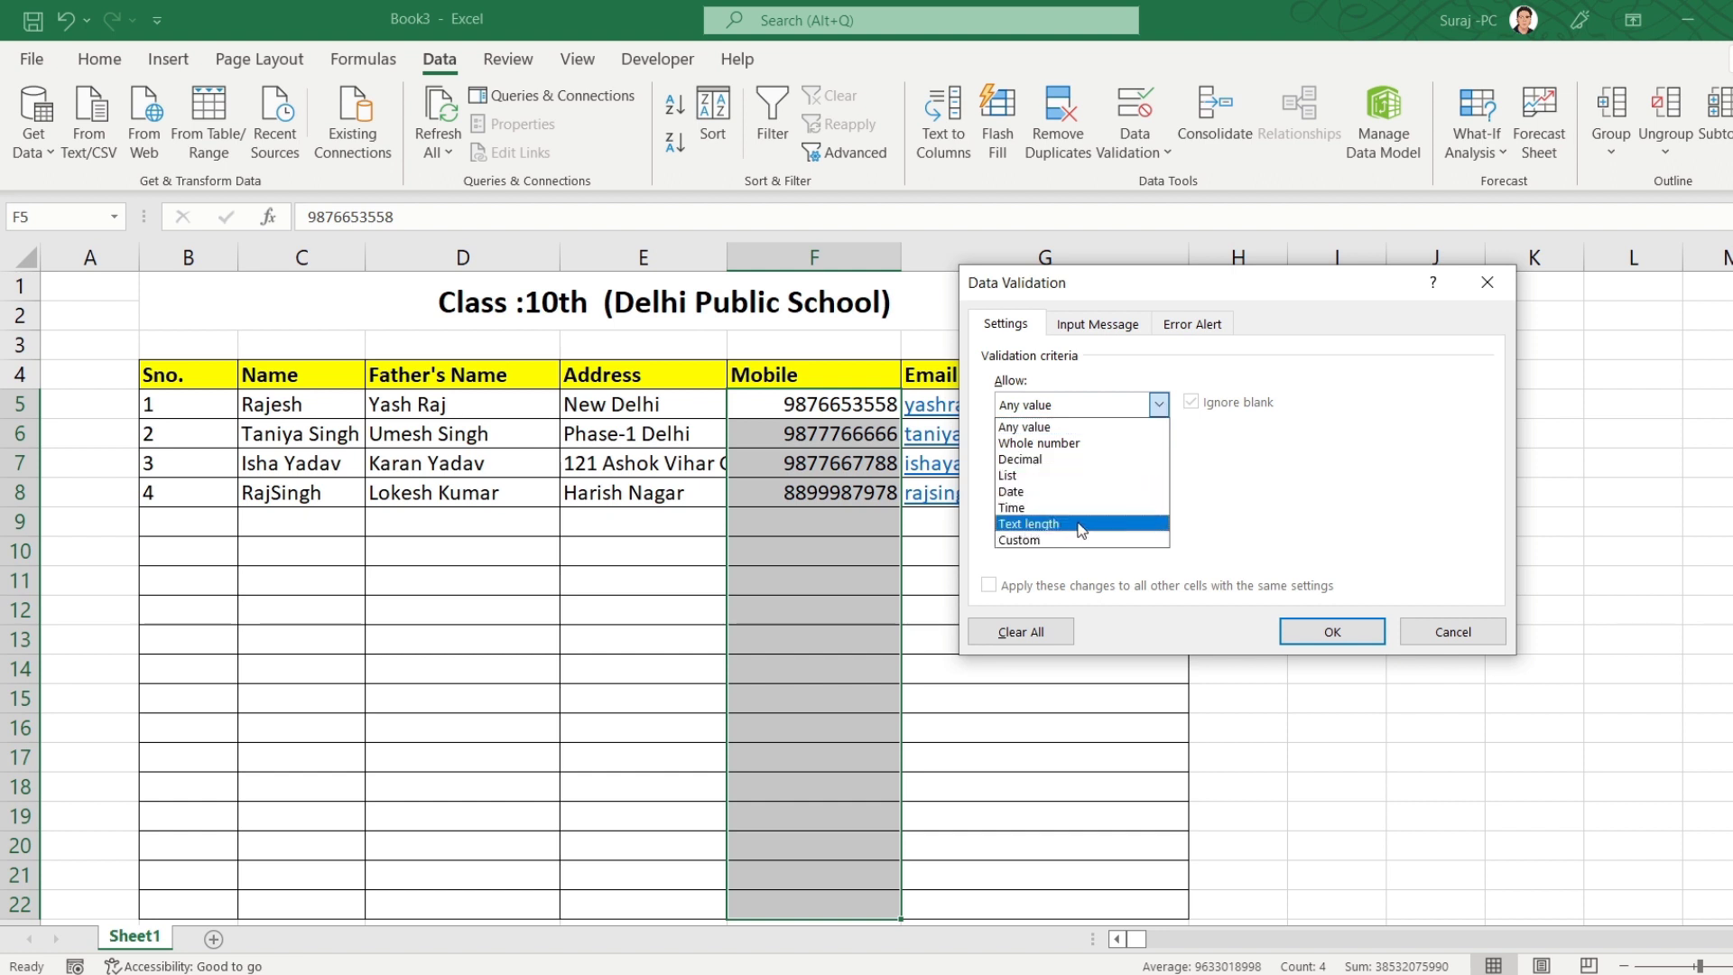
{"action": "left_click", "coordinate": [1046, 526]}
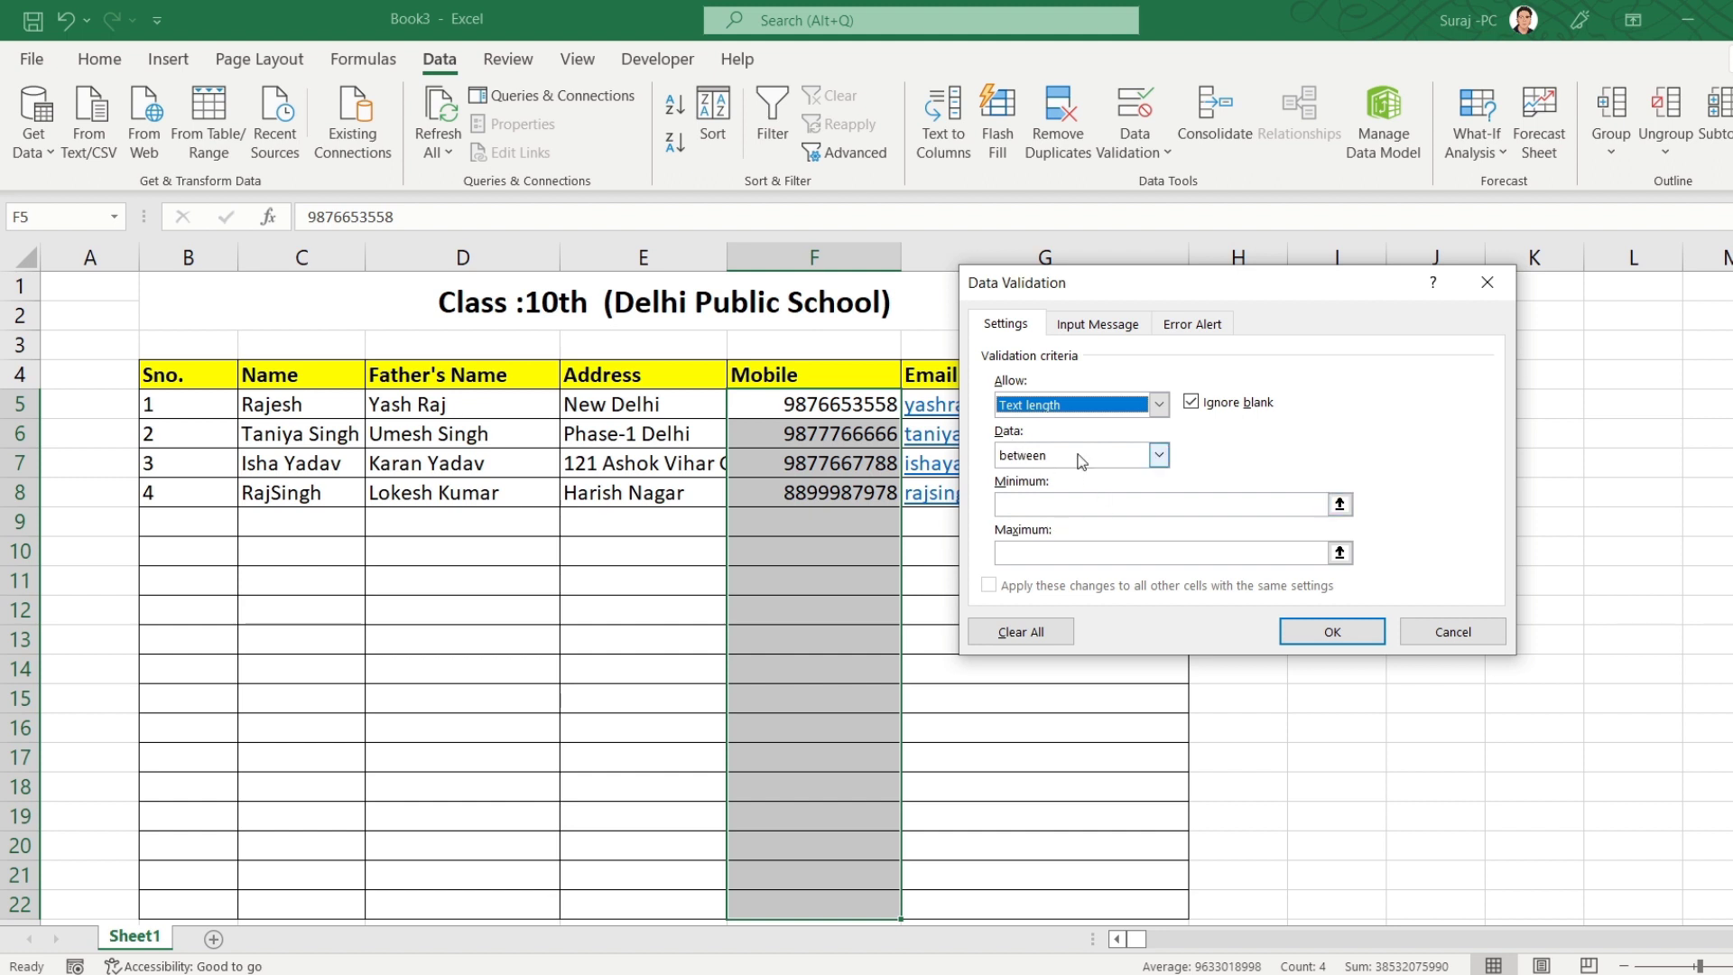
{"action": "left_click", "coordinate": [1158, 456]}
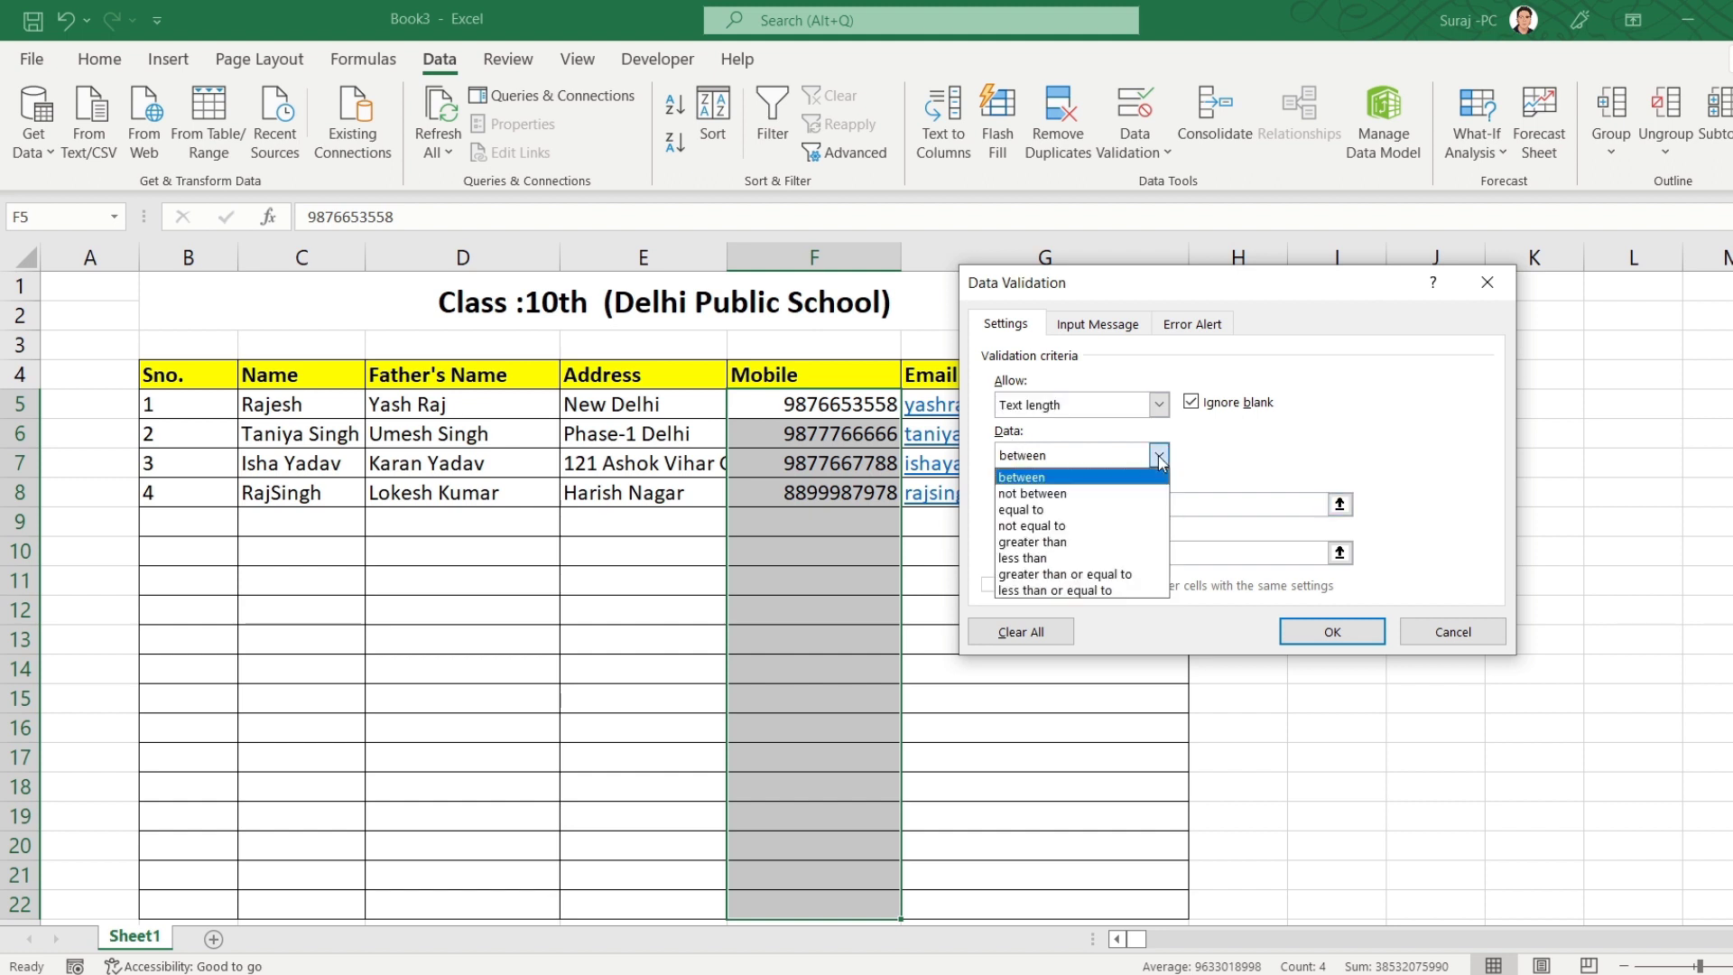
{"action": "left_click", "coordinate": [1025, 511]}
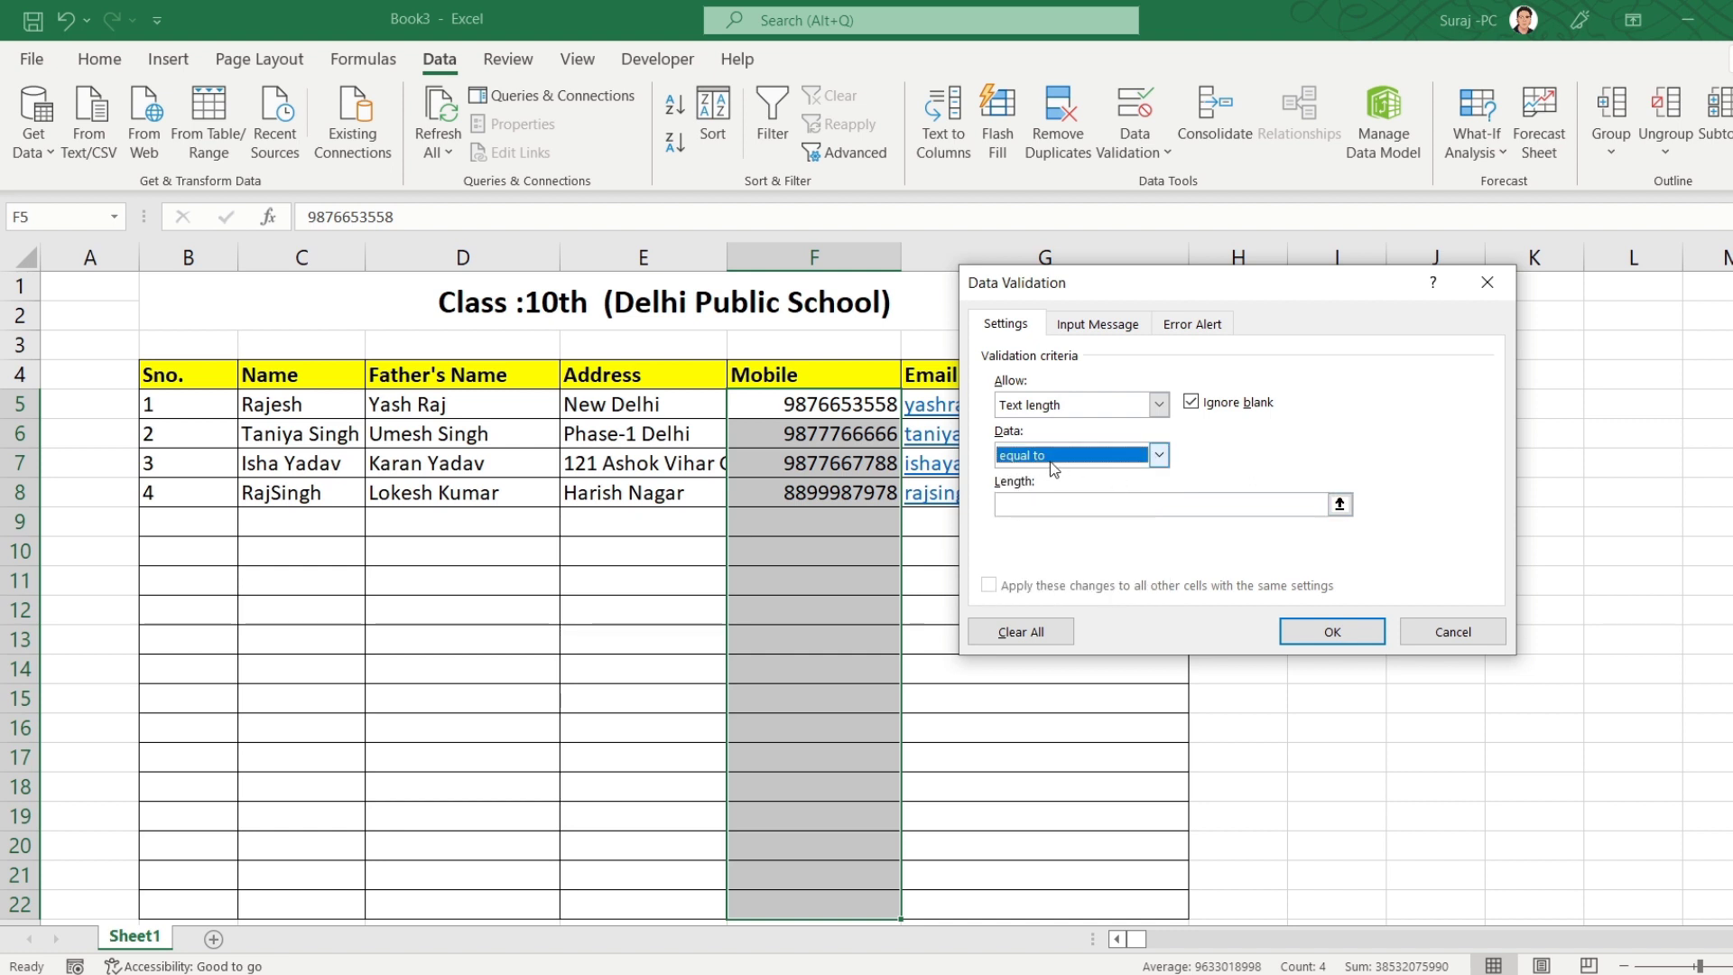
{"action": "left_click", "coordinate": [1013, 511]}
{"action": "type", "text": "1"}
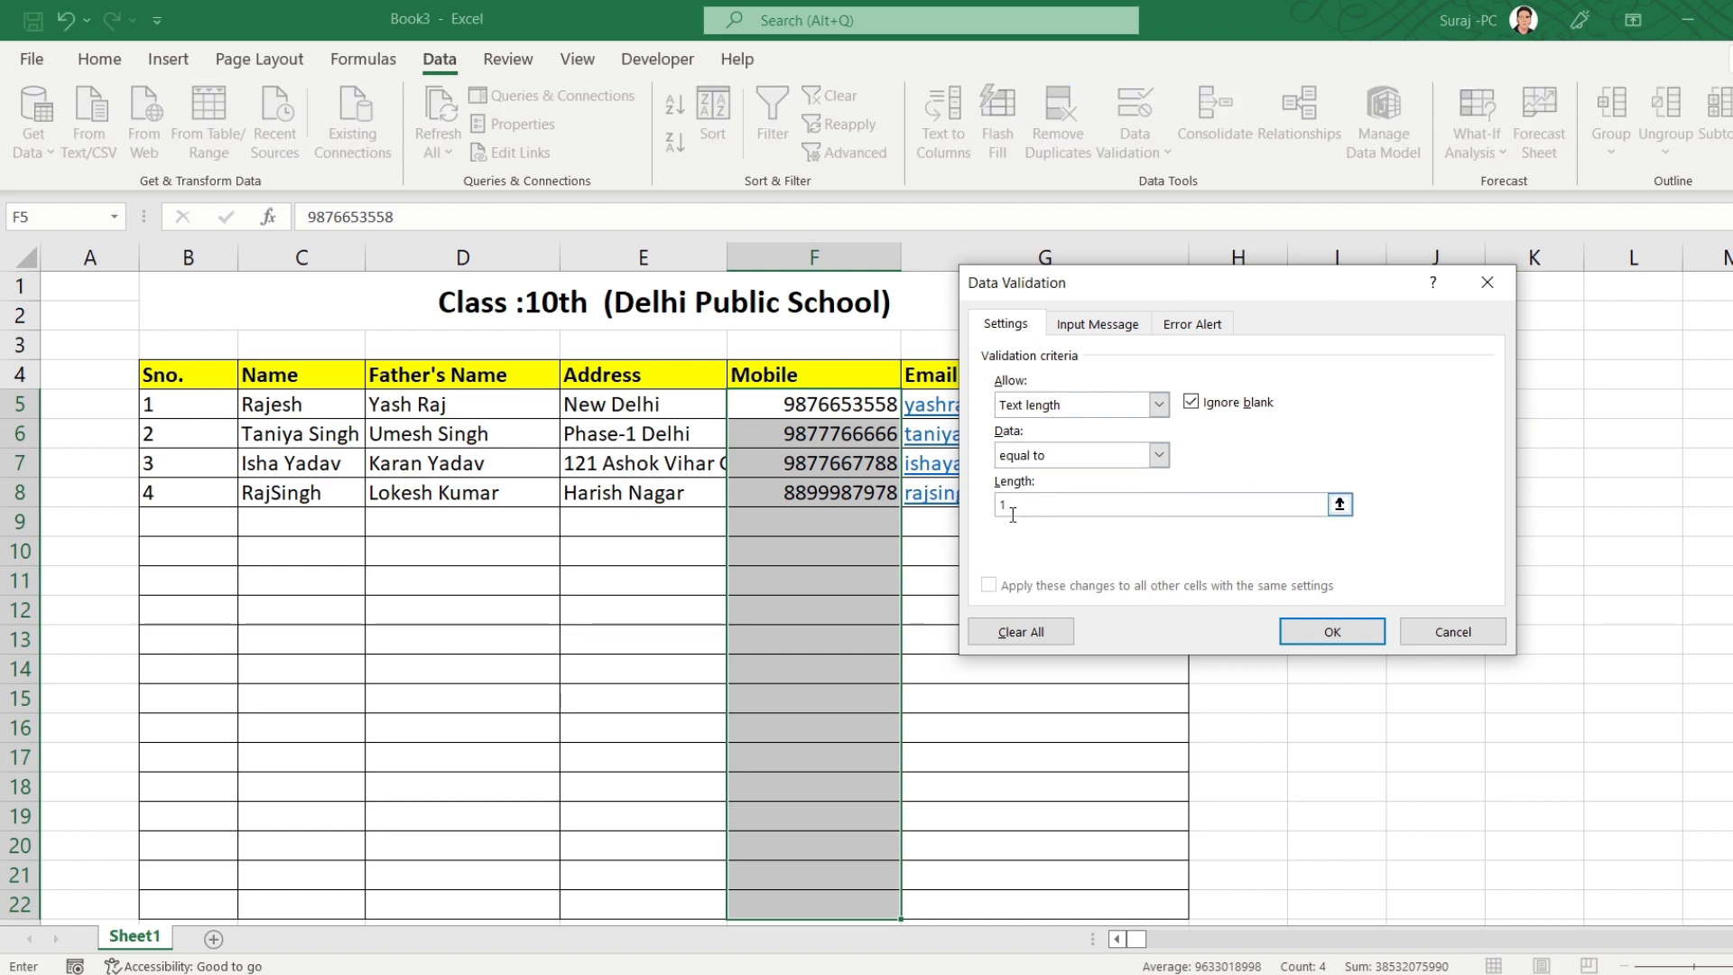
{"action": "type", "text": "0"}
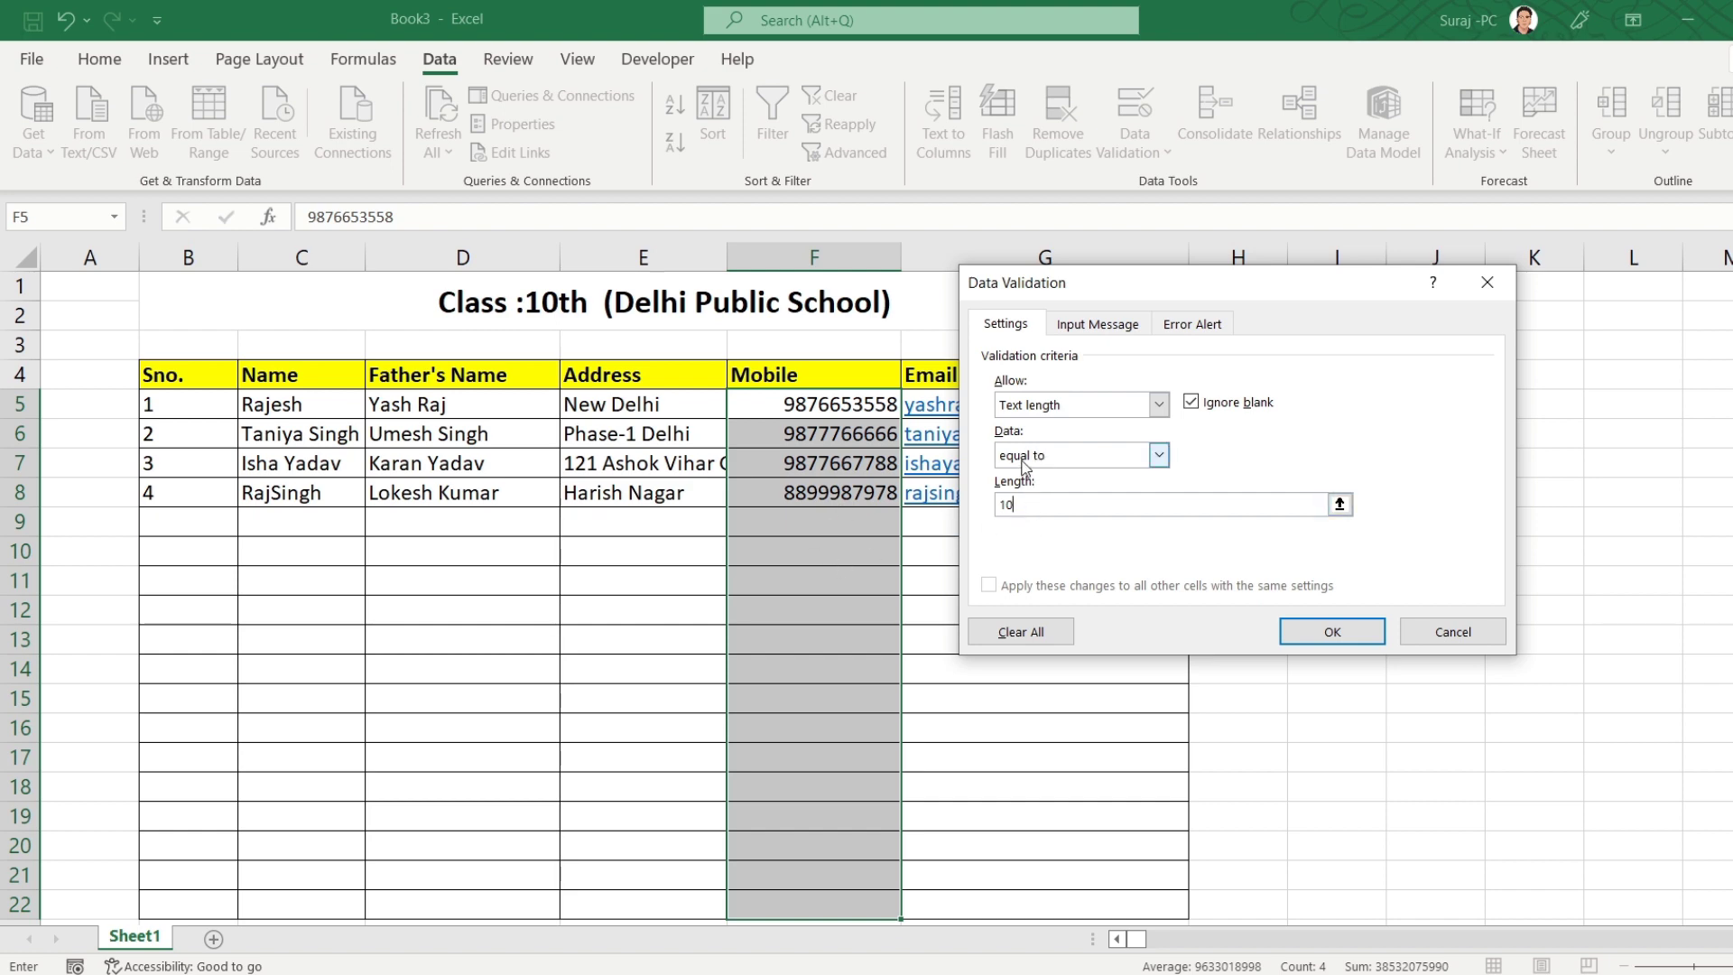
{"action": "left_click", "coordinate": [1328, 642]}
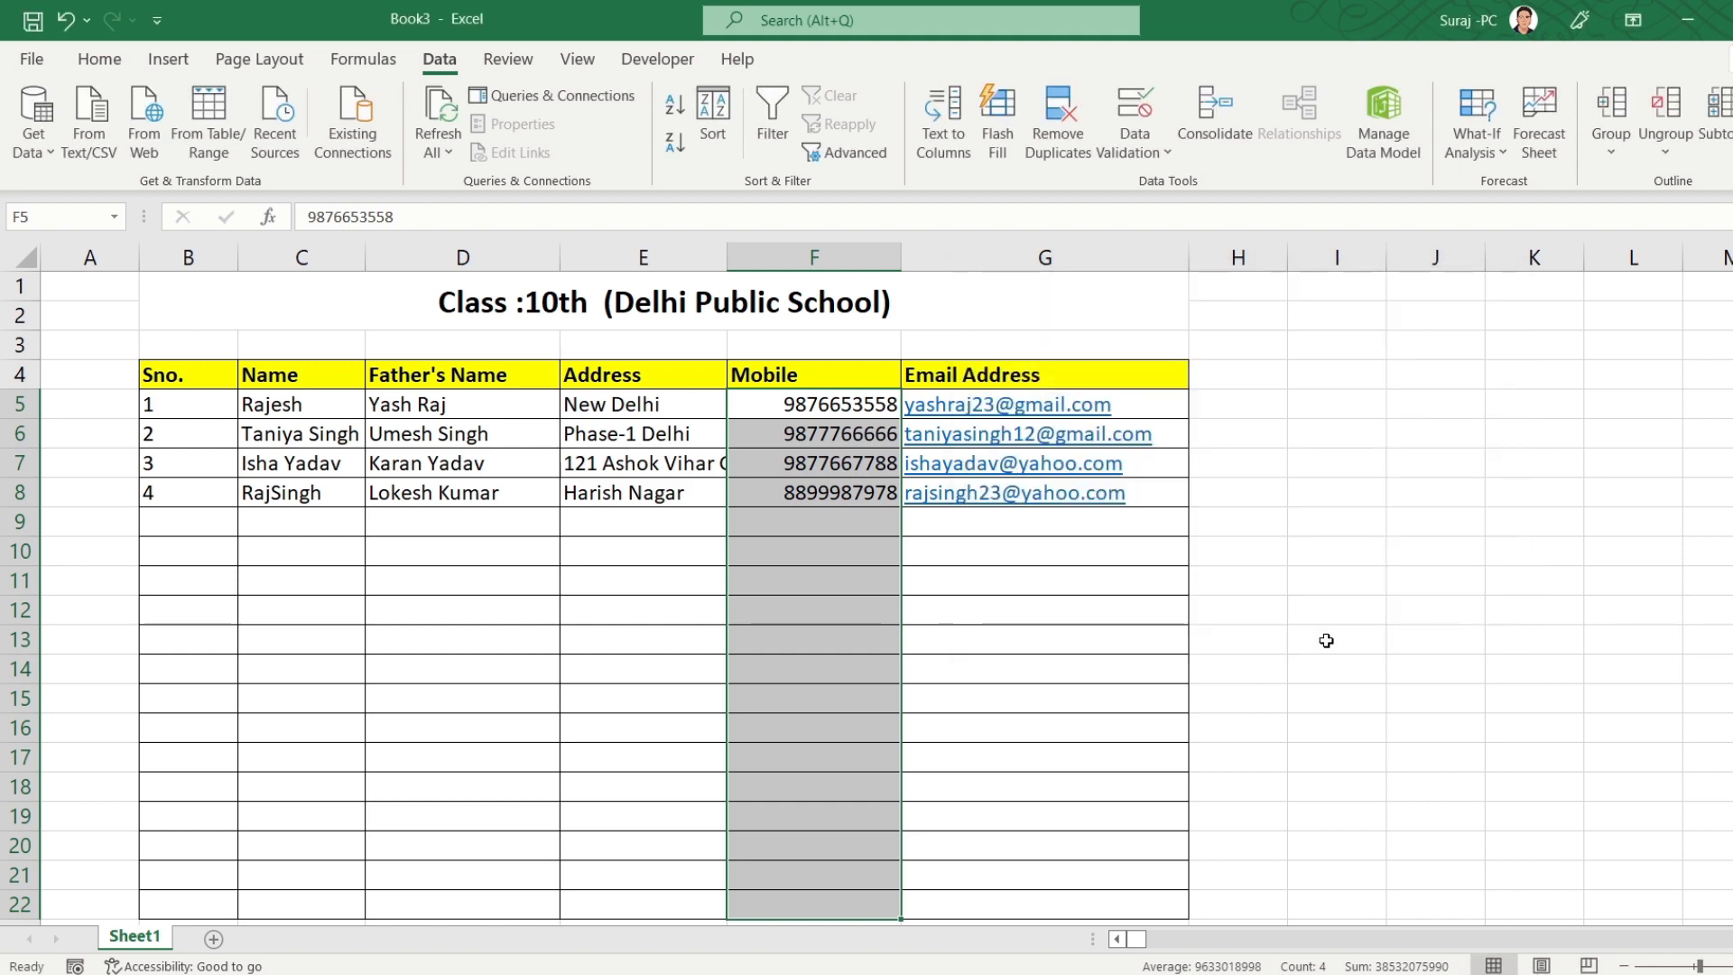
{"action": "left_click", "coordinate": [809, 532]}
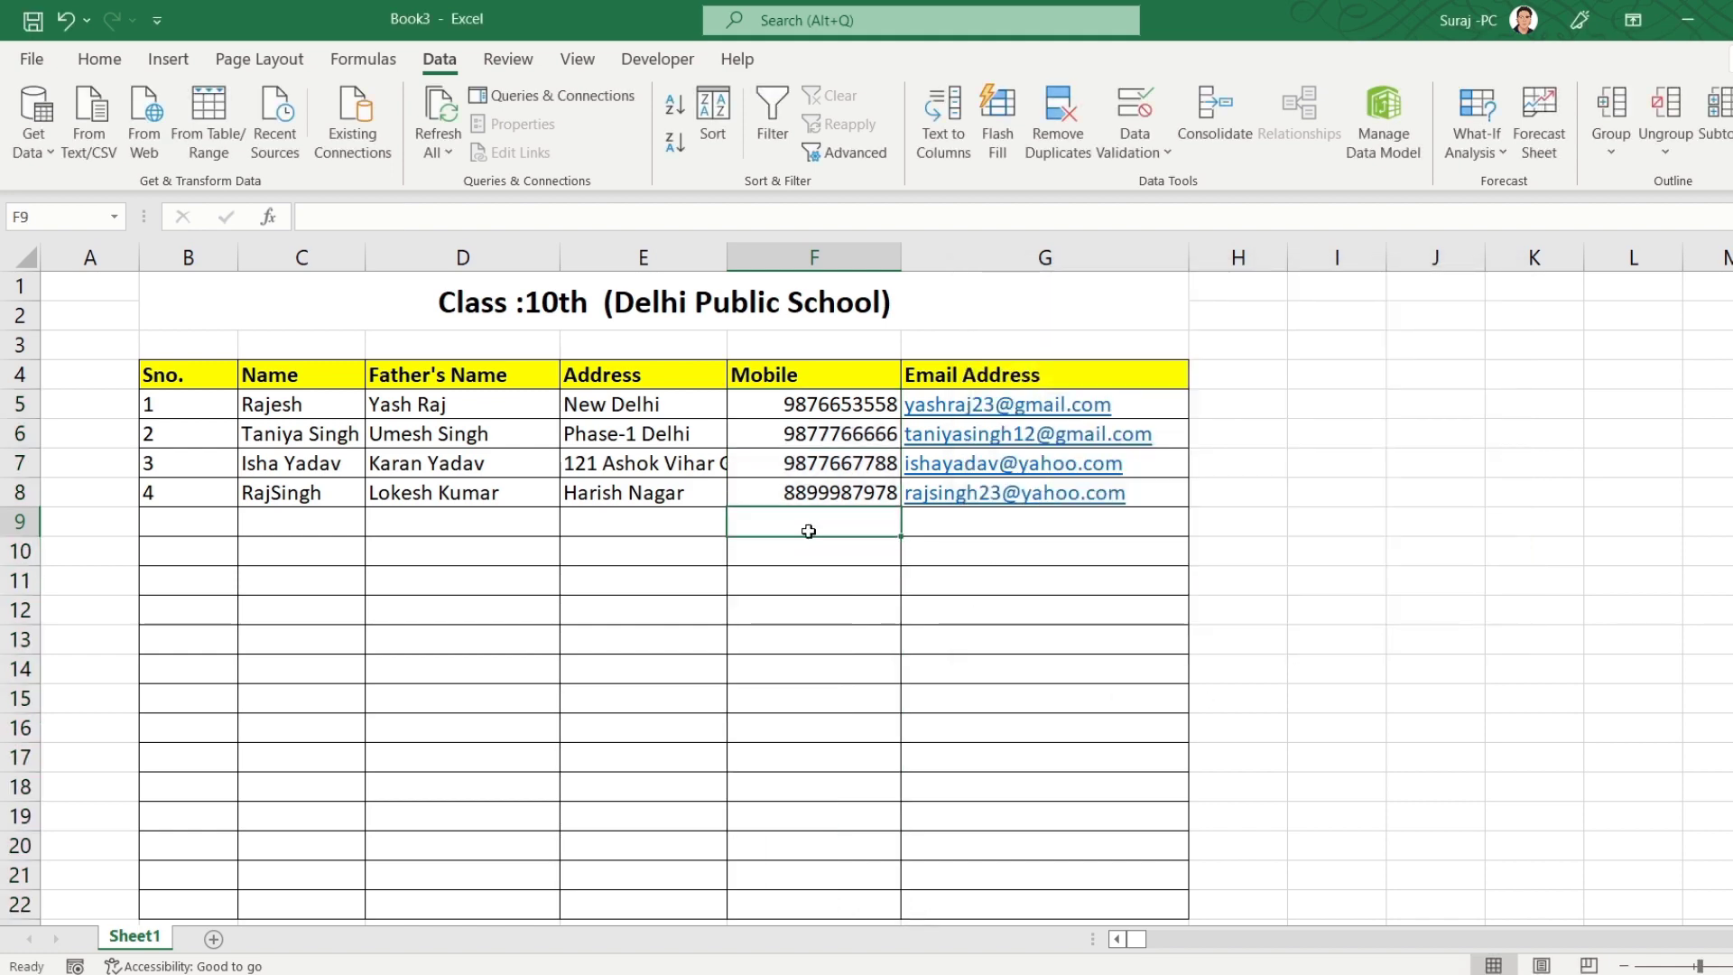
{"action": "type", "text": "98"}
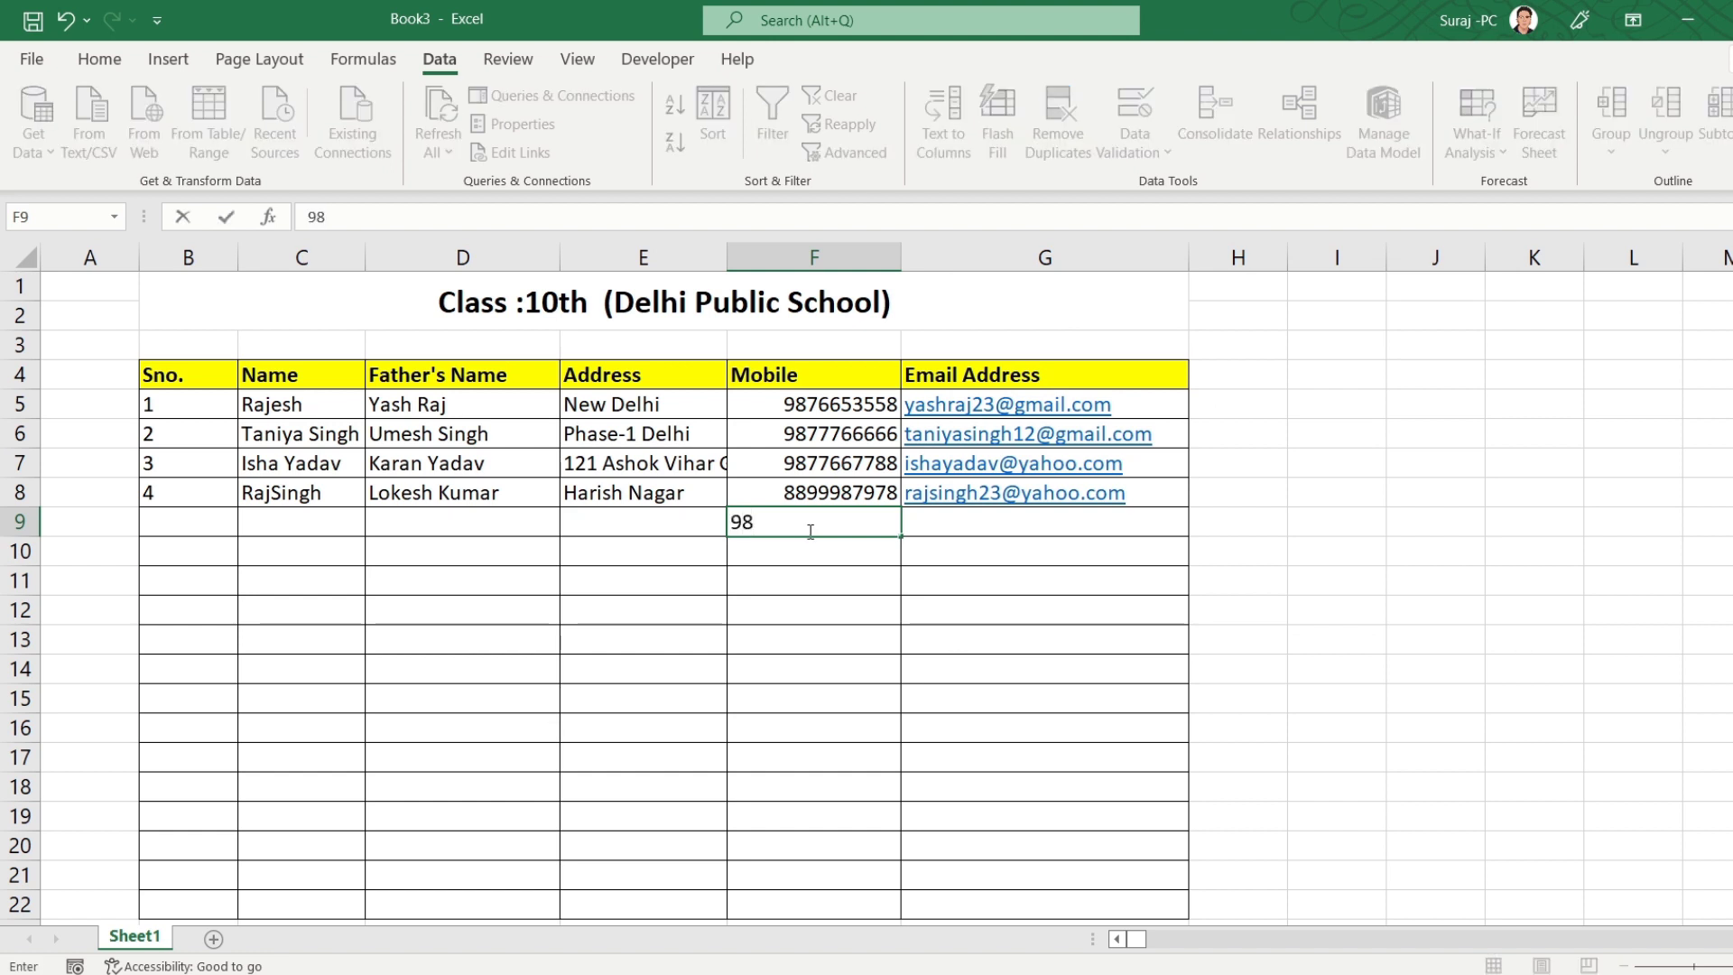
{"action": "type", "text": "877878"}
{"action": "key", "text": "Return"}
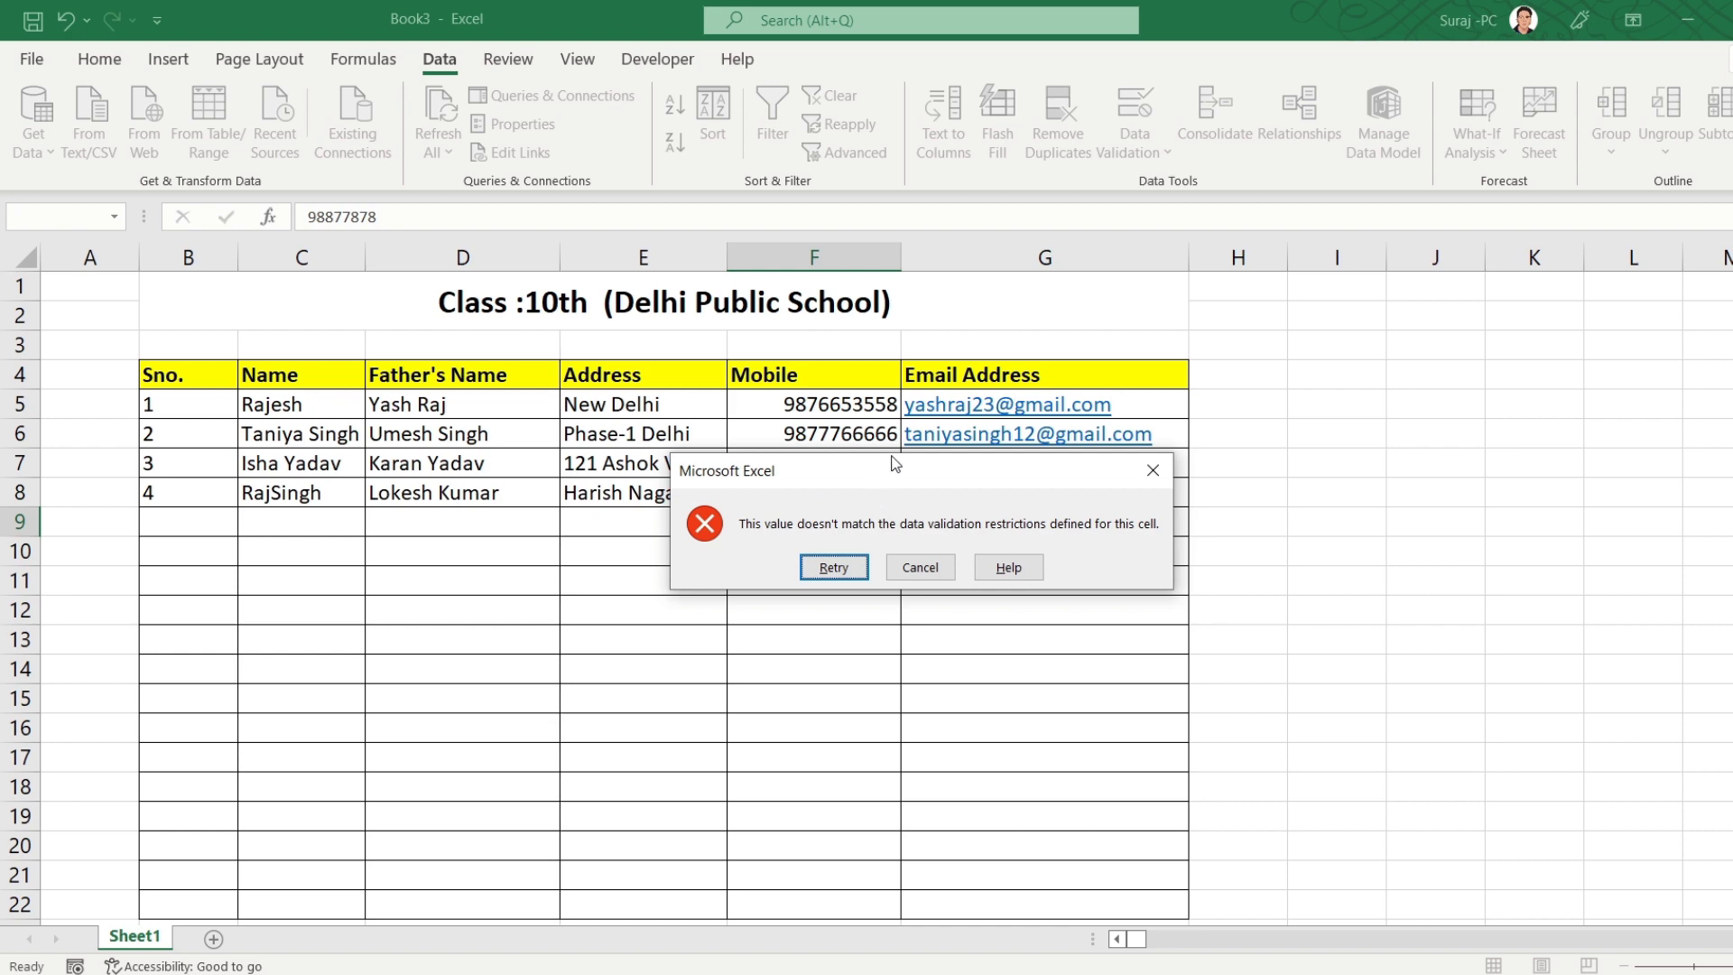
{"action": "left_click_drag", "start_coordinate": [887, 479], "coordinate": [882, 341]}
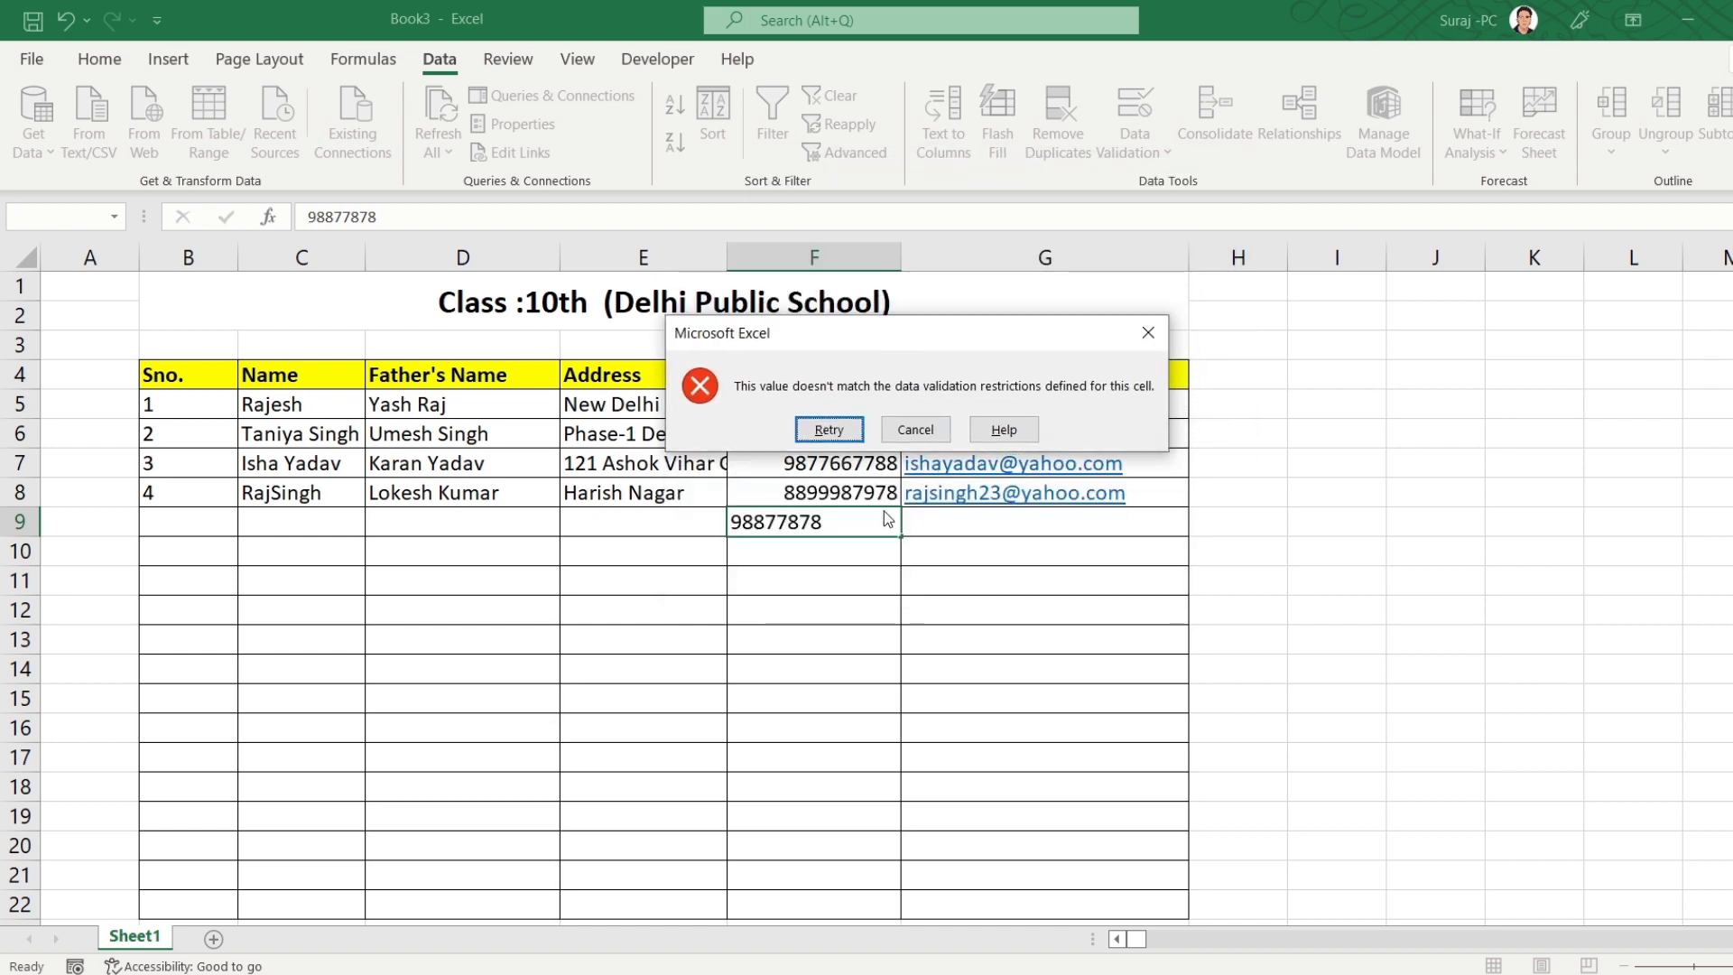
{"action": "left_click", "coordinate": [915, 429]}
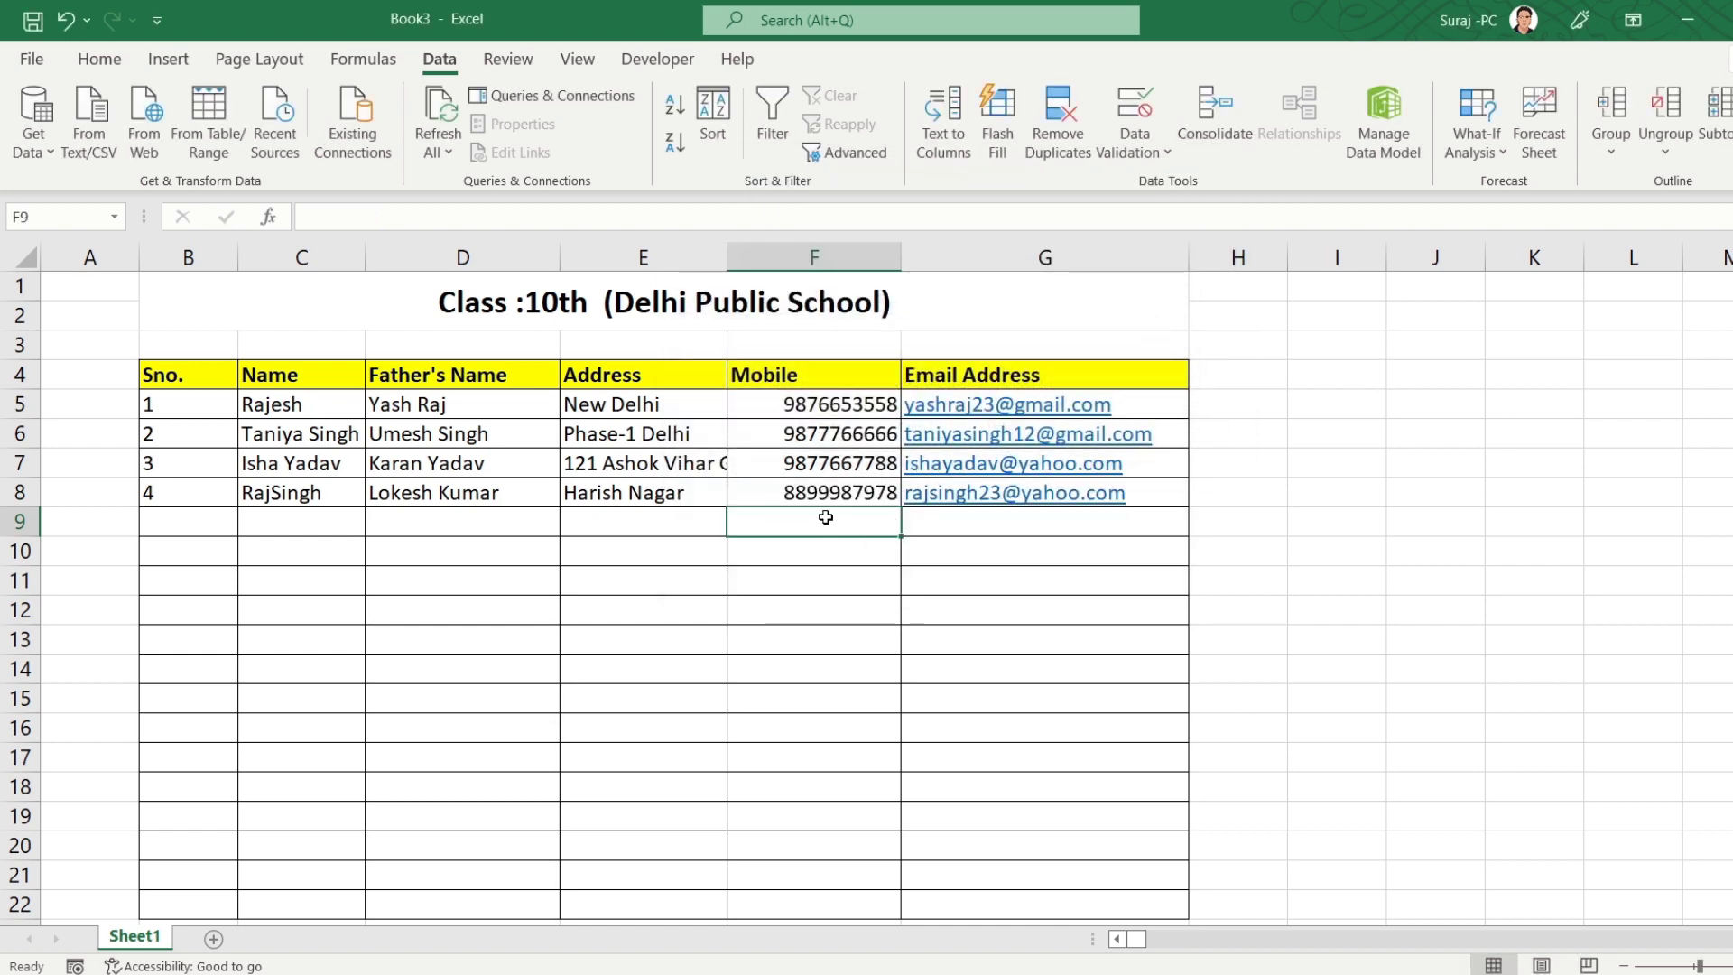
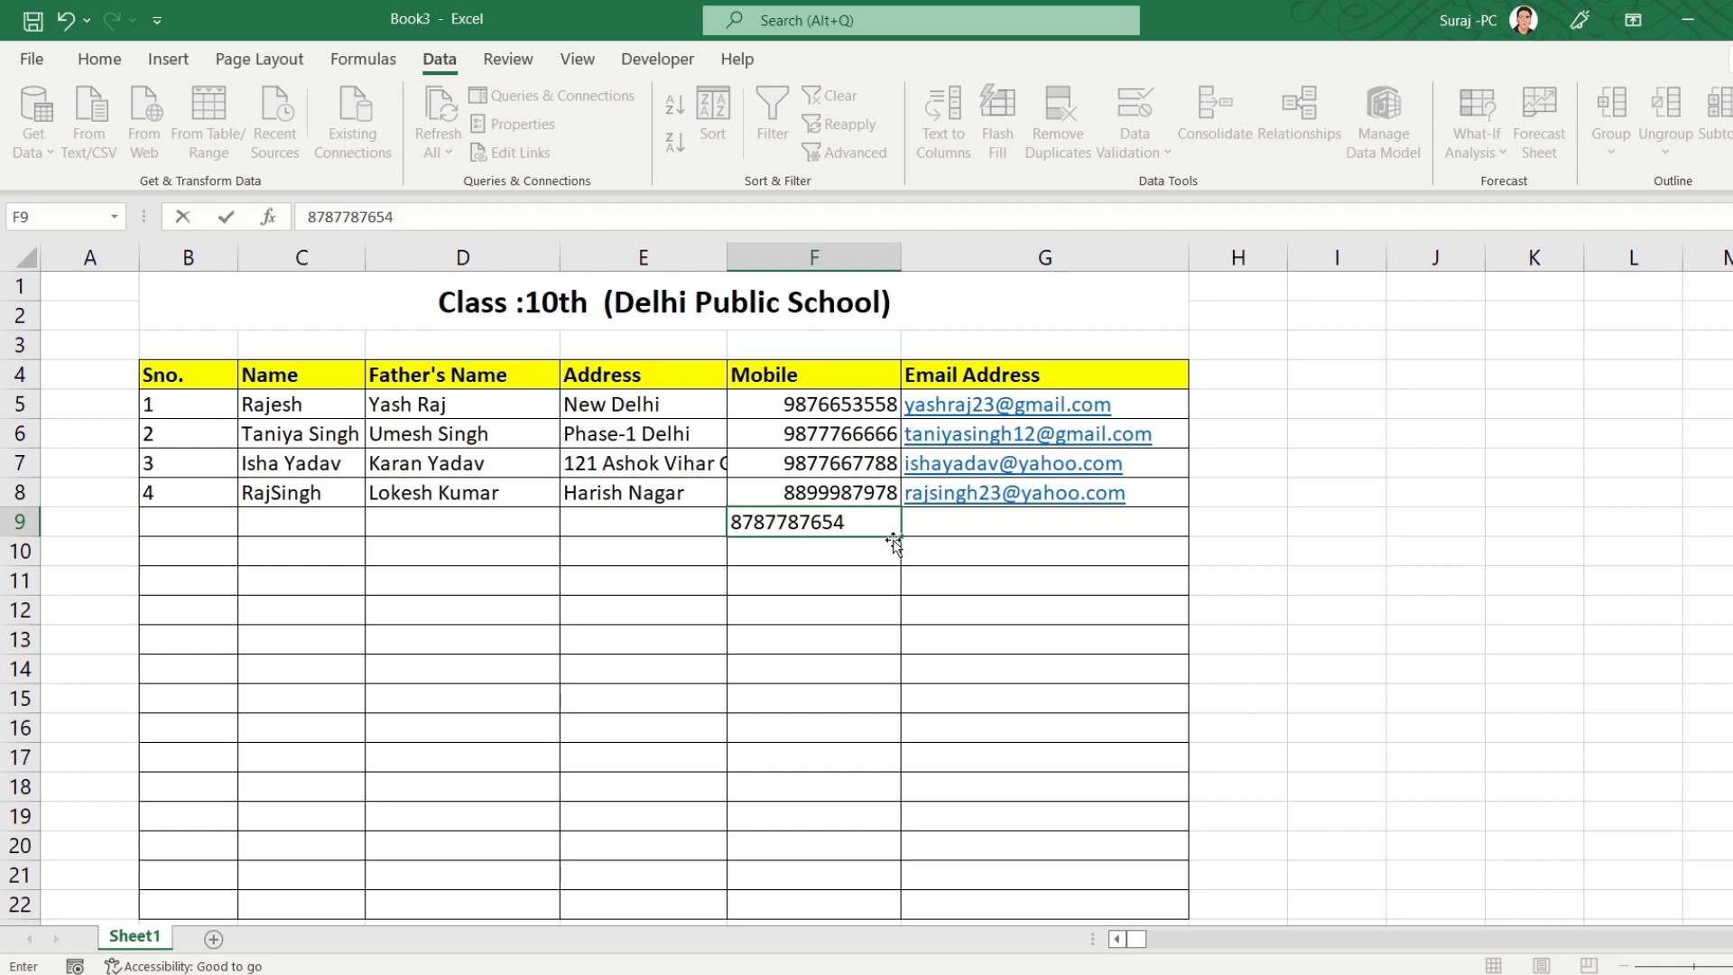
{"action": "key", "text": "Return"}
{"action": "left_click", "coordinate": [800, 518]}
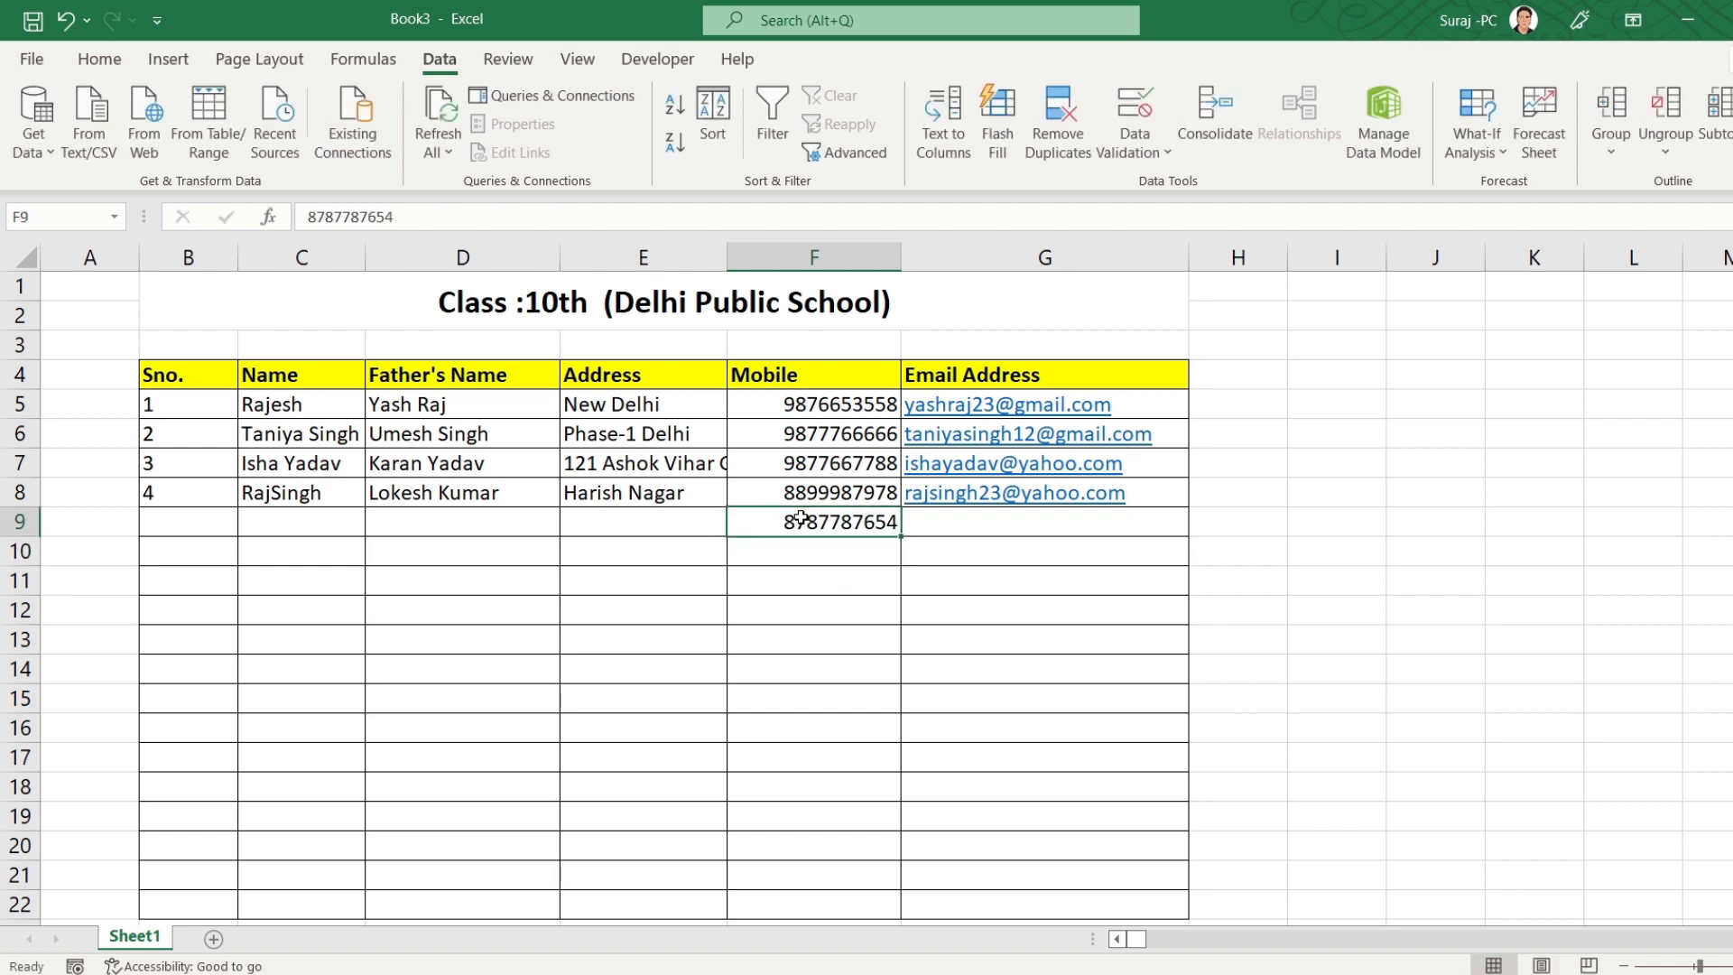
{"action": "key", "text": "Delete"}
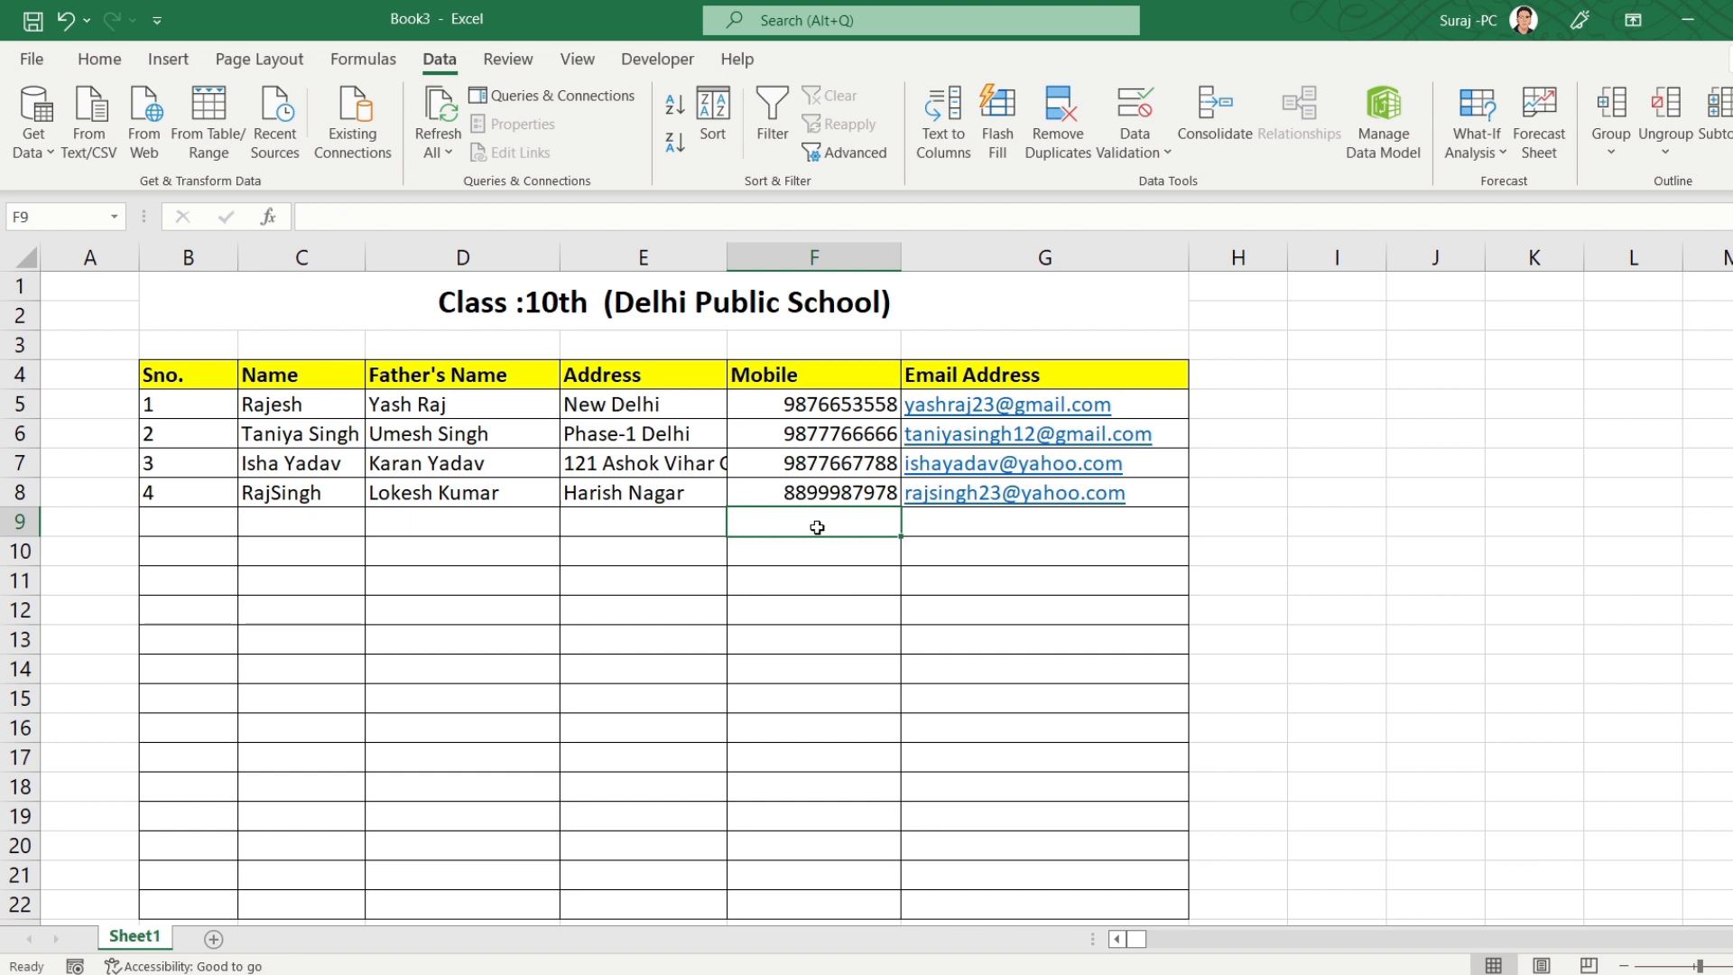
{"action": "left_click", "coordinate": [837, 590]}
{"action": "left_click", "coordinate": [820, 519]}
{"action": "type", "text": "8787878787878"}
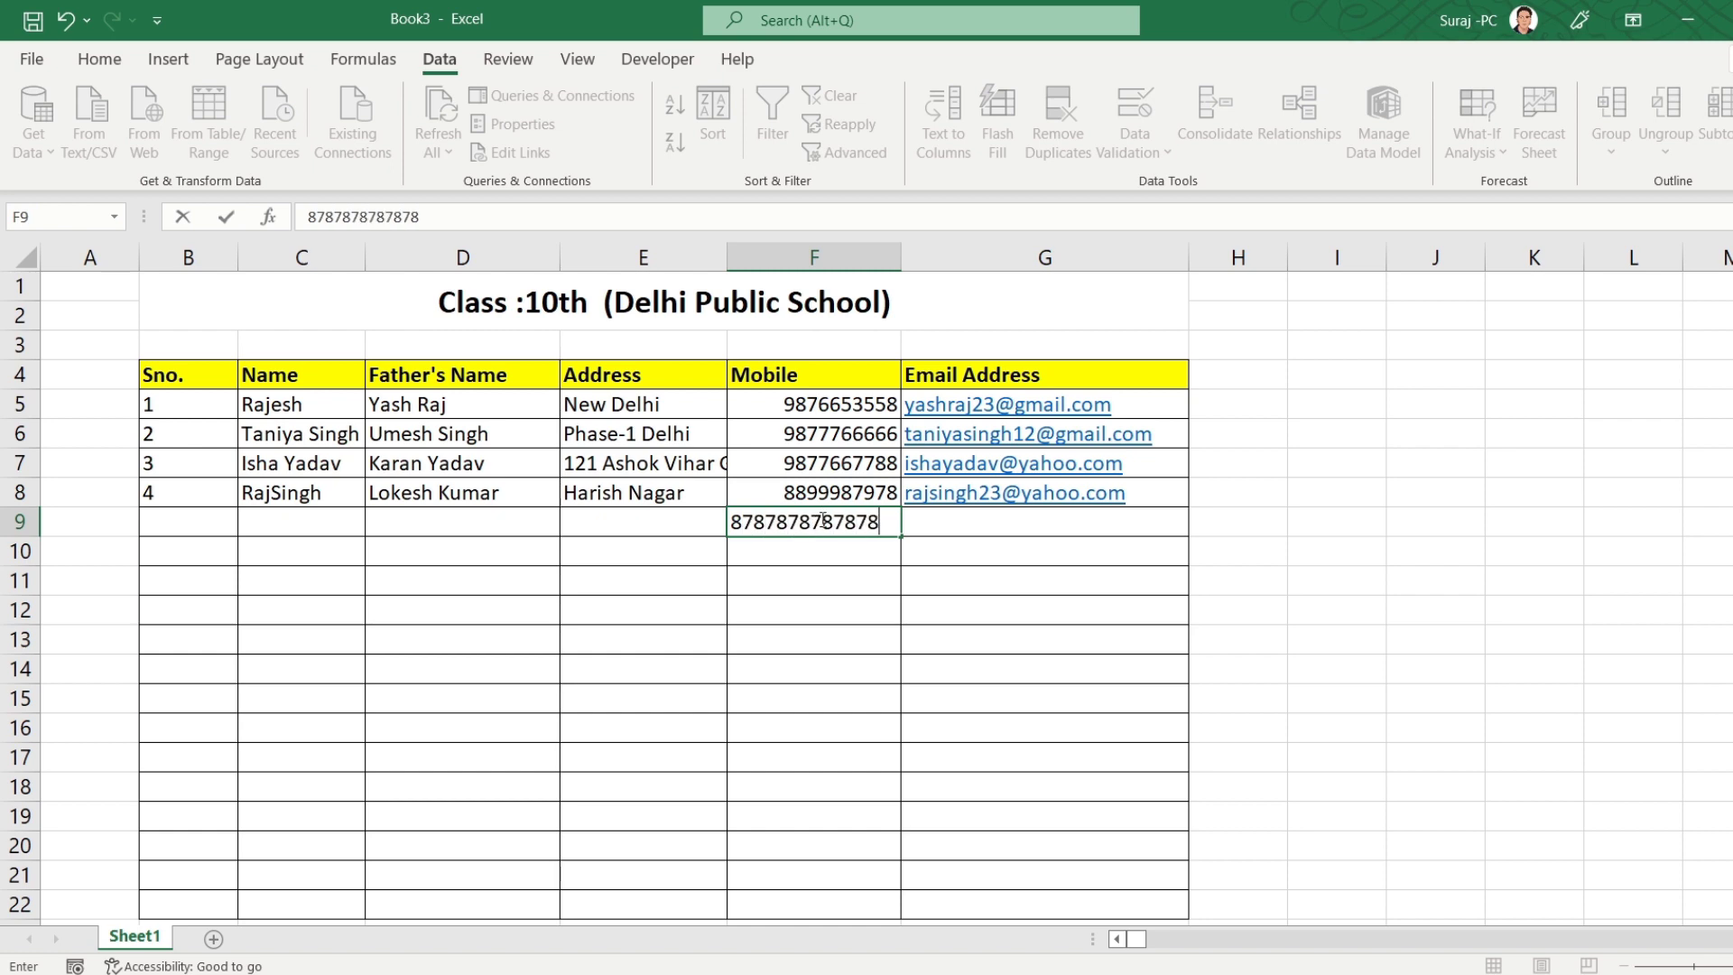
{"action": "key", "text": "Return"}
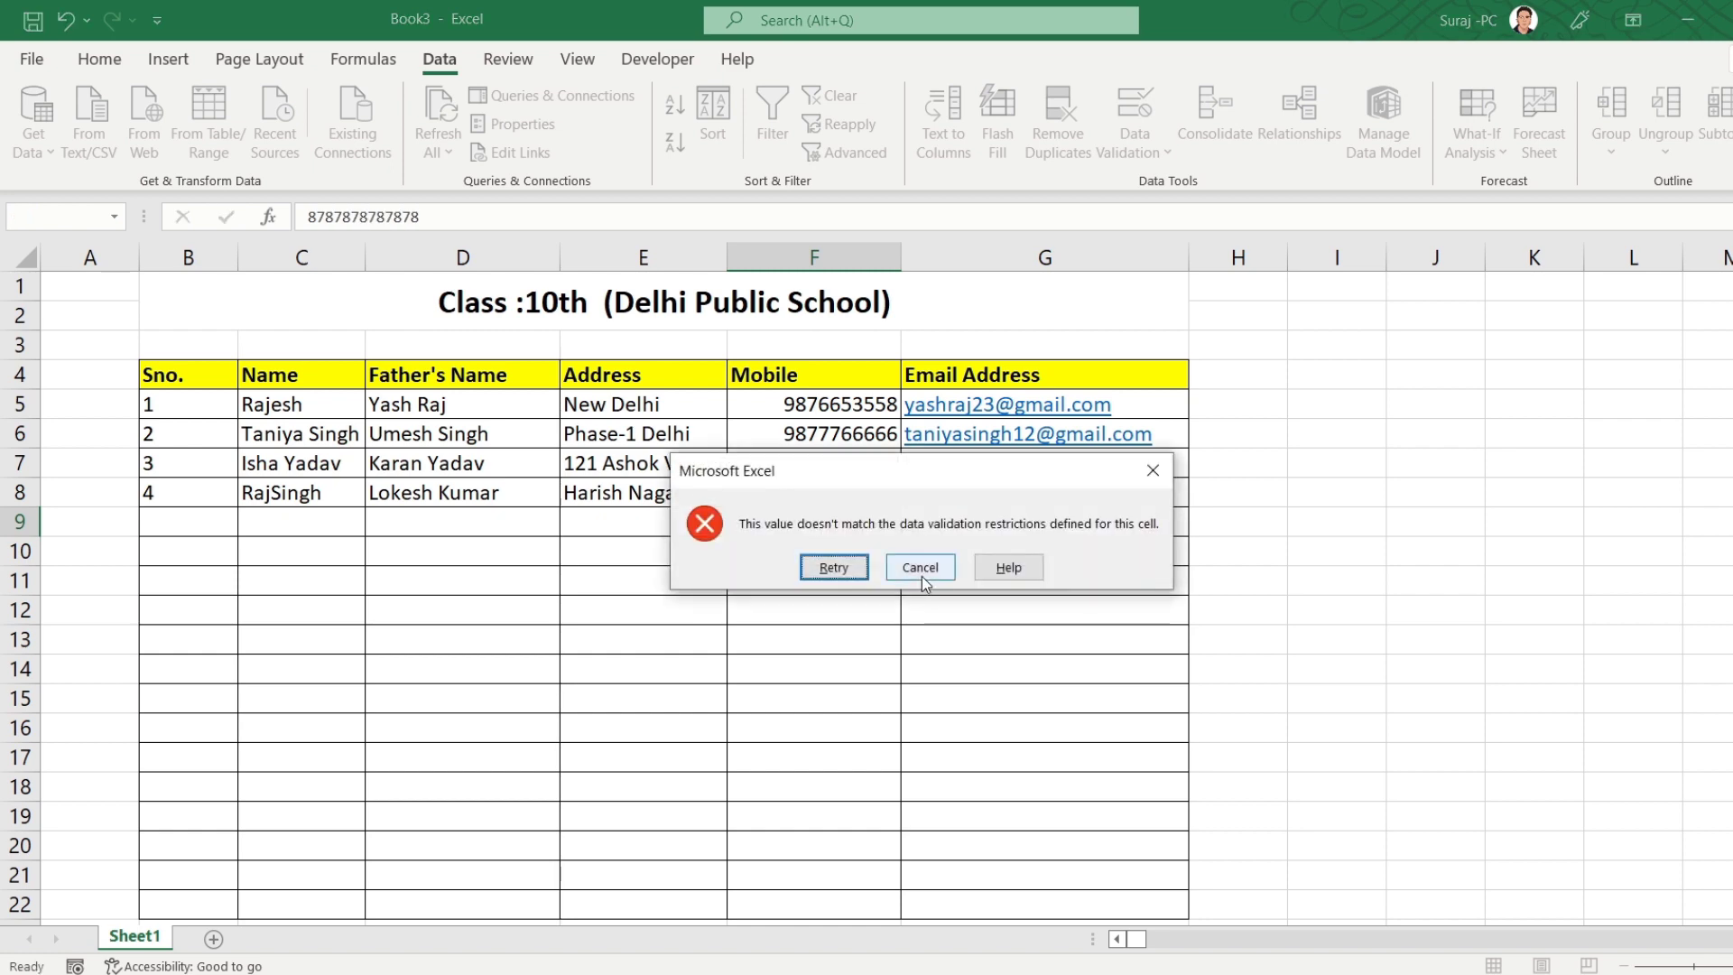
{"action": "left_click", "coordinate": [921, 573]}
{"action": "left_click", "coordinate": [827, 578]}
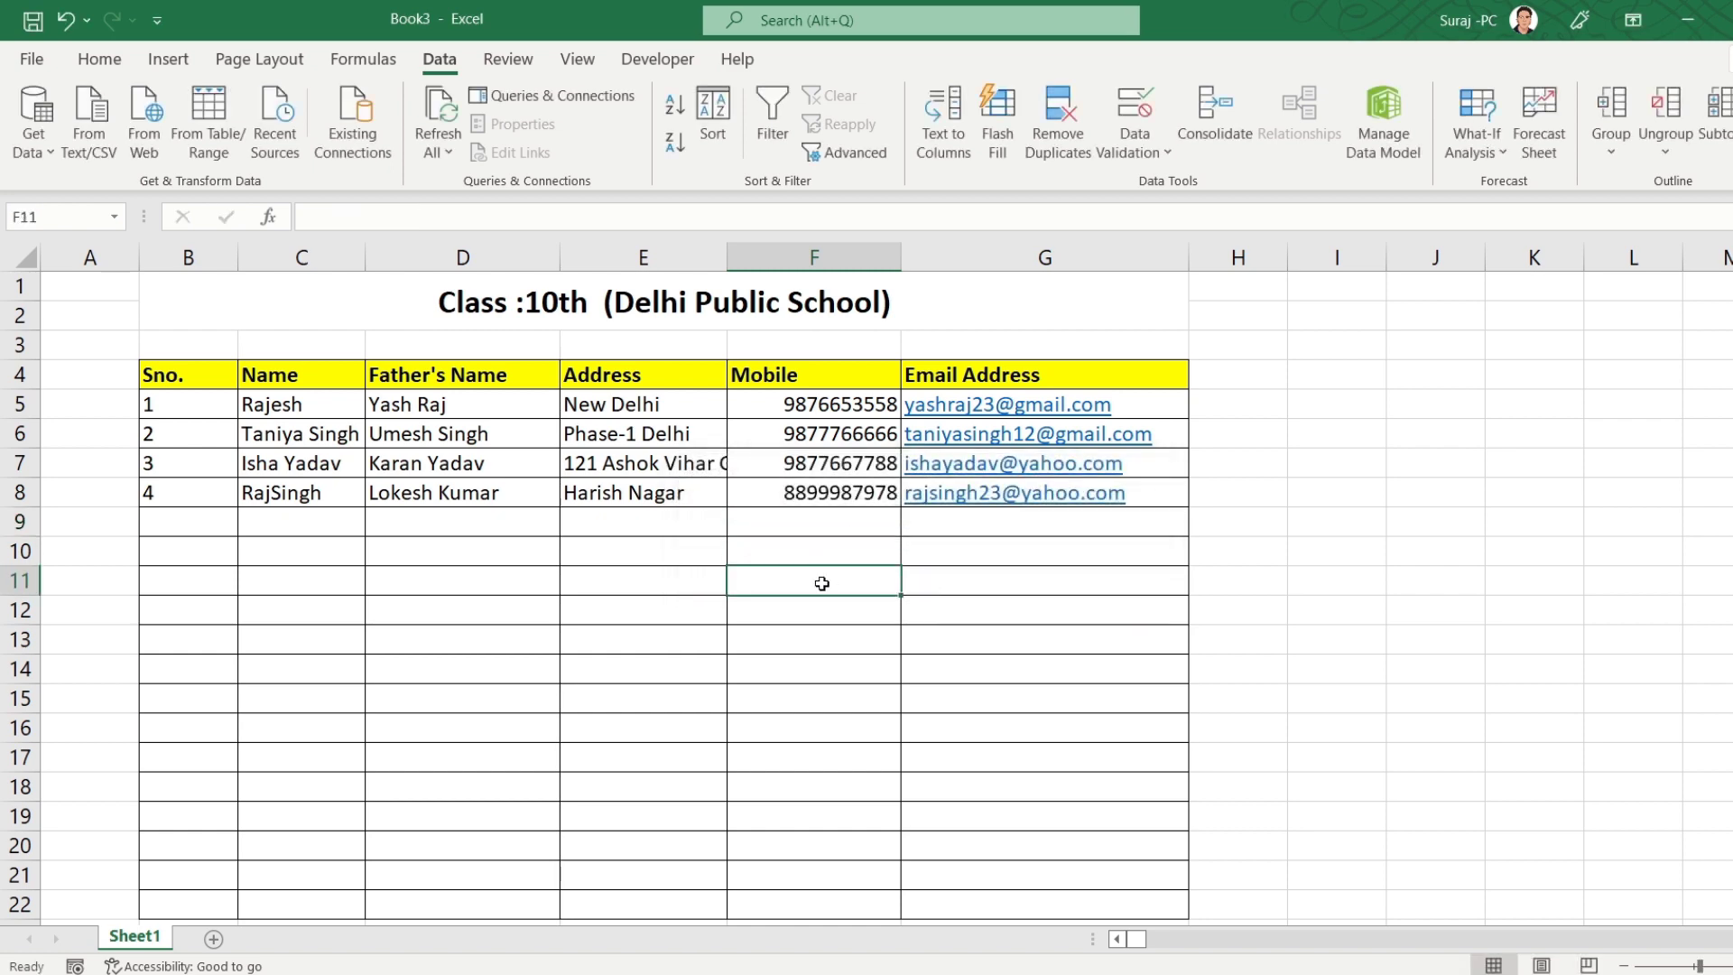
{"action": "left_click", "coordinate": [835, 417]}
{"action": "left_click_drag", "start_coordinate": [835, 417], "coordinate": [836, 774]}
{"action": "left_click", "coordinate": [837, 776]}
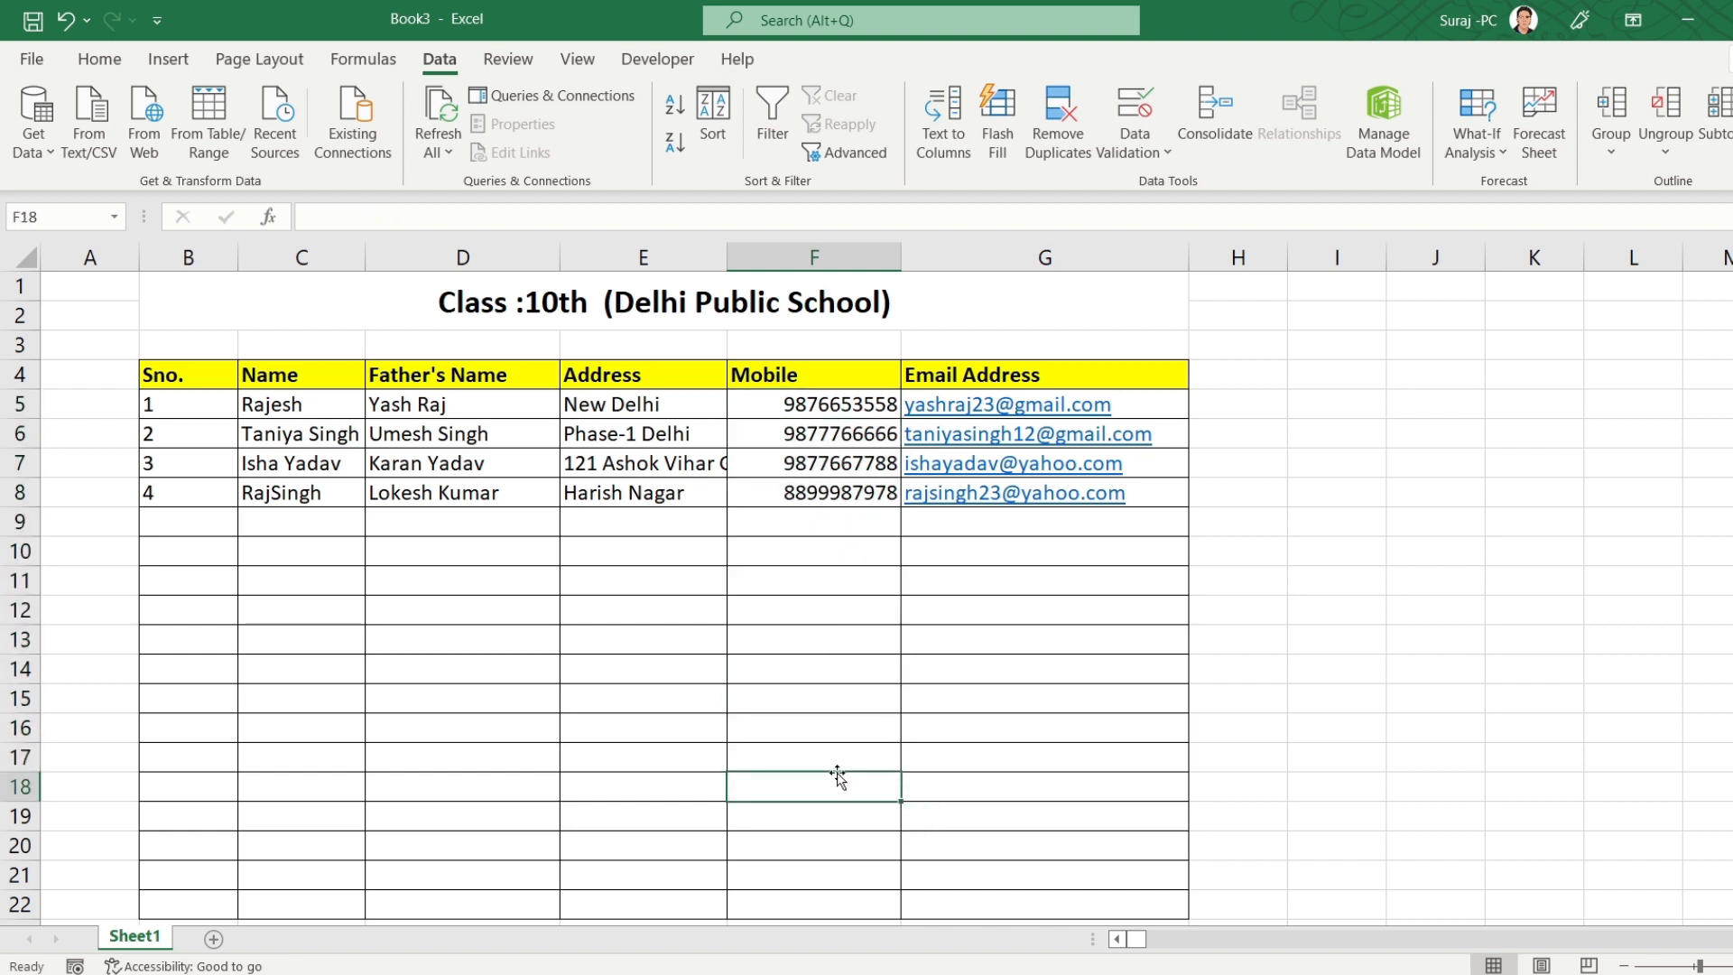
{"action": "left_click", "coordinate": [736, 603]}
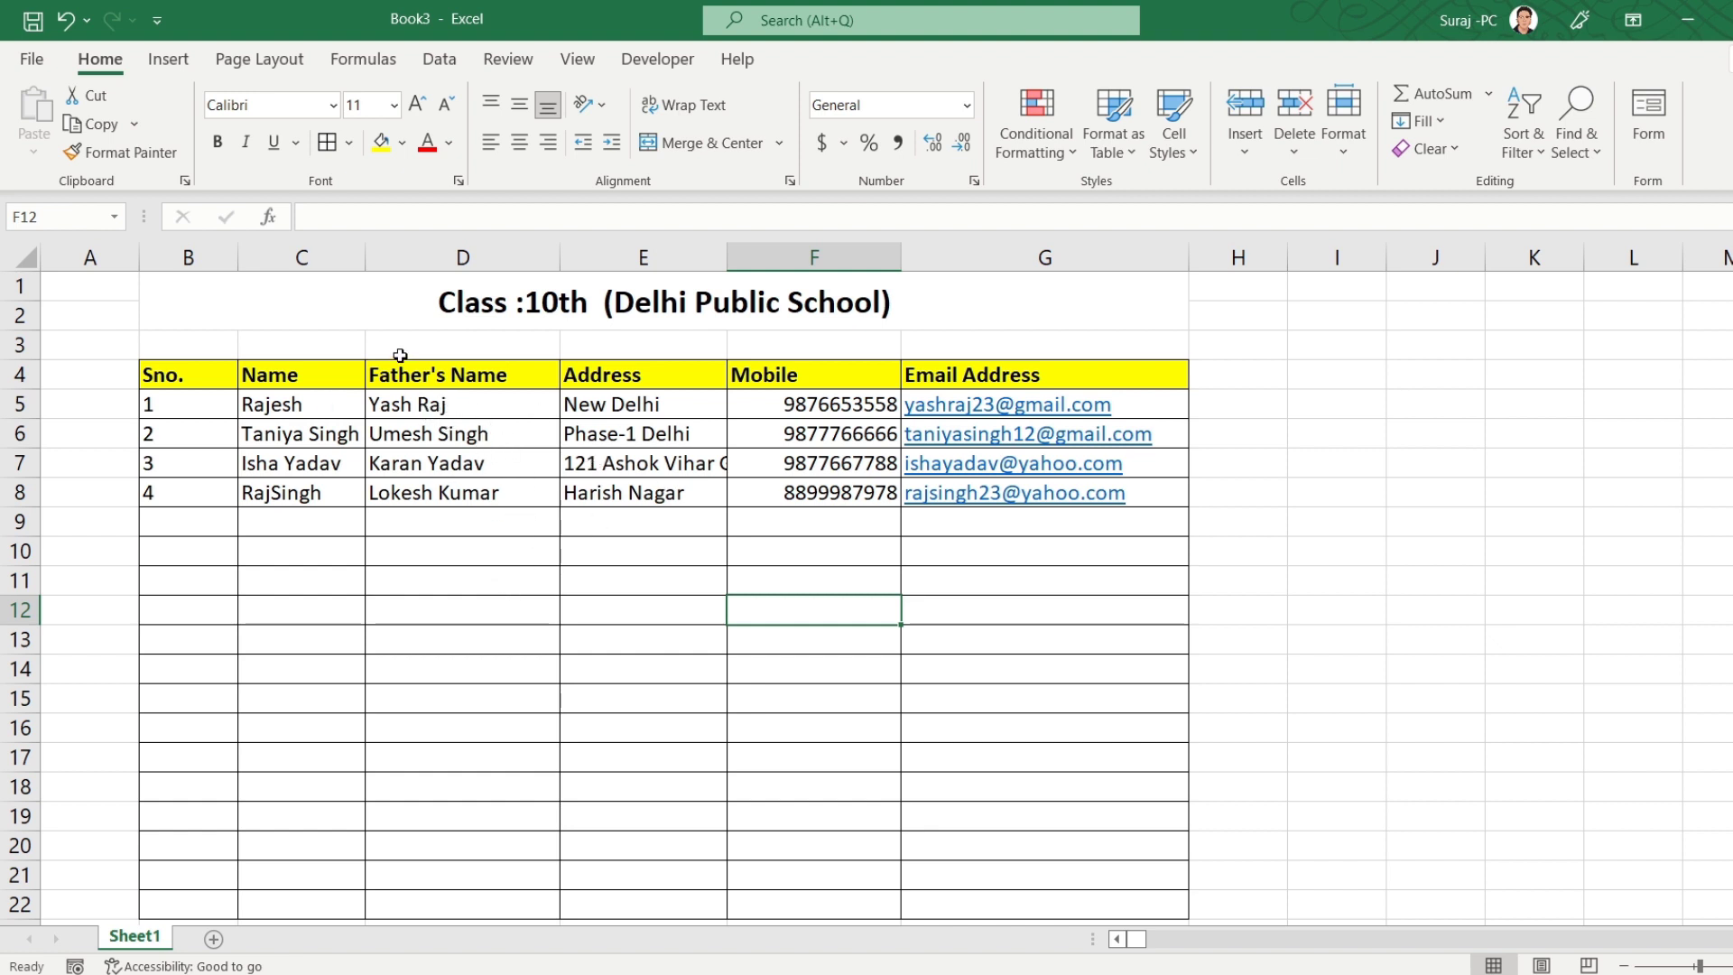
Step: Insert an entire blank column at D, before the Father's Name column
{"action": "left_click_drag", "start_coordinate": [395, 374], "coordinate": [418, 546]}
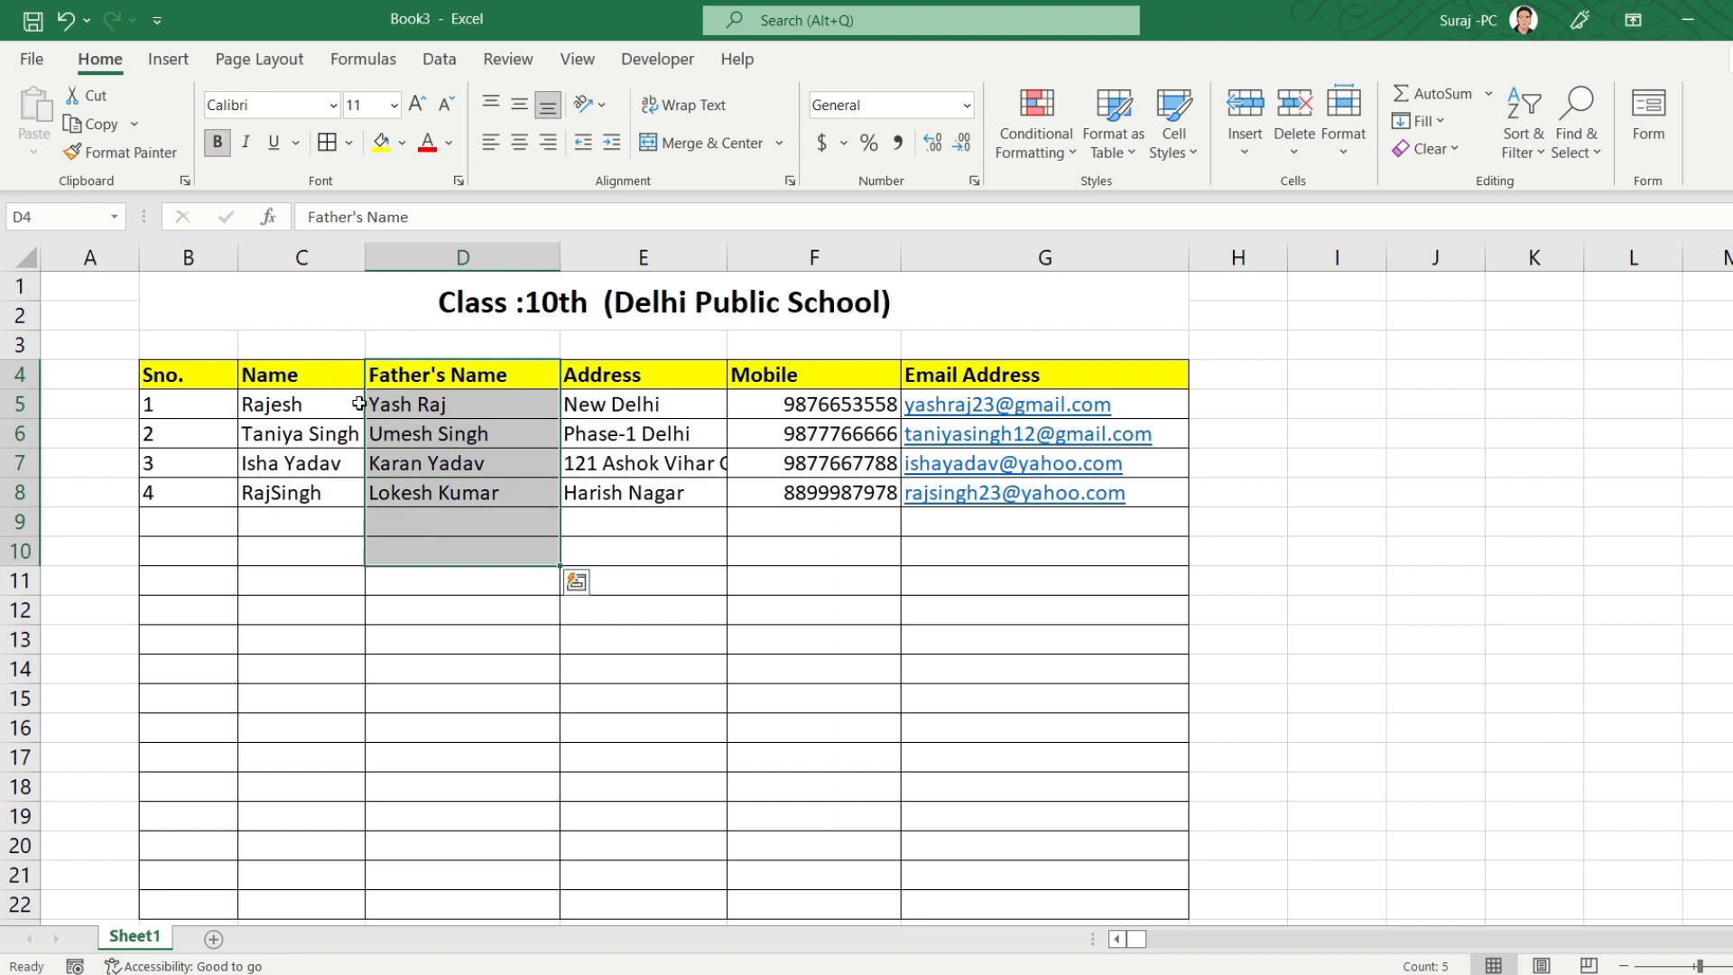
{"action": "left_click", "coordinate": [431, 411]}
{"action": "left_click_drag", "start_coordinate": [463, 492], "coordinate": [457, 379]}
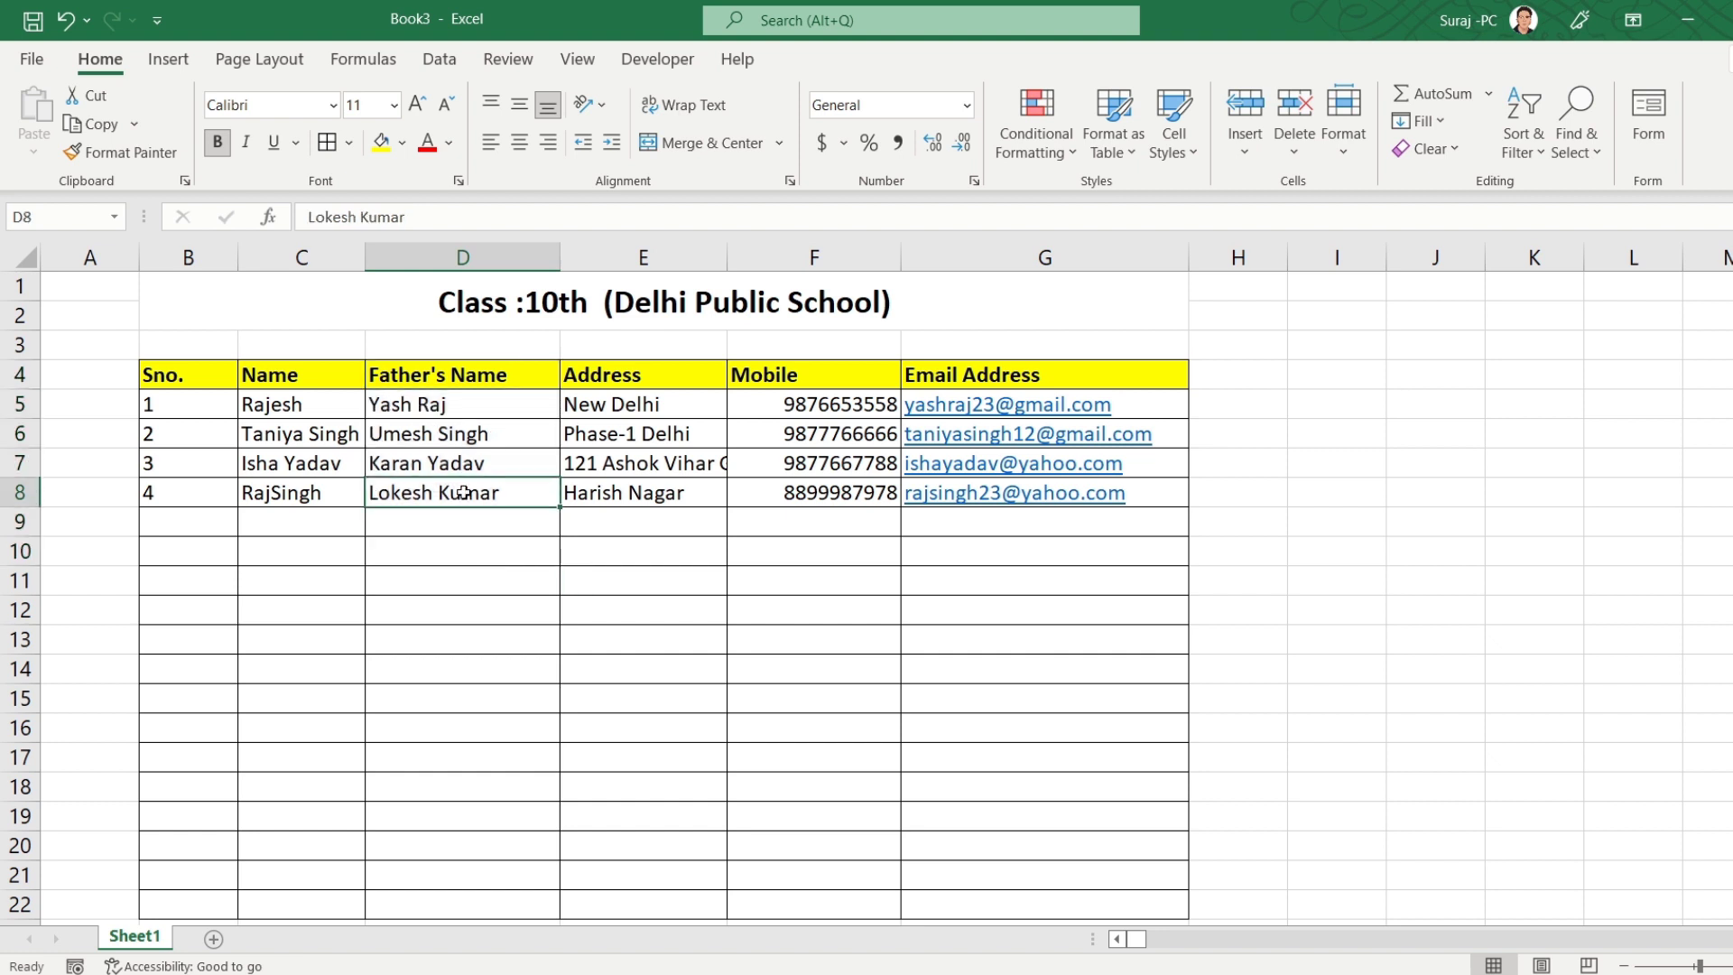
{"action": "left_click", "coordinate": [457, 379]}
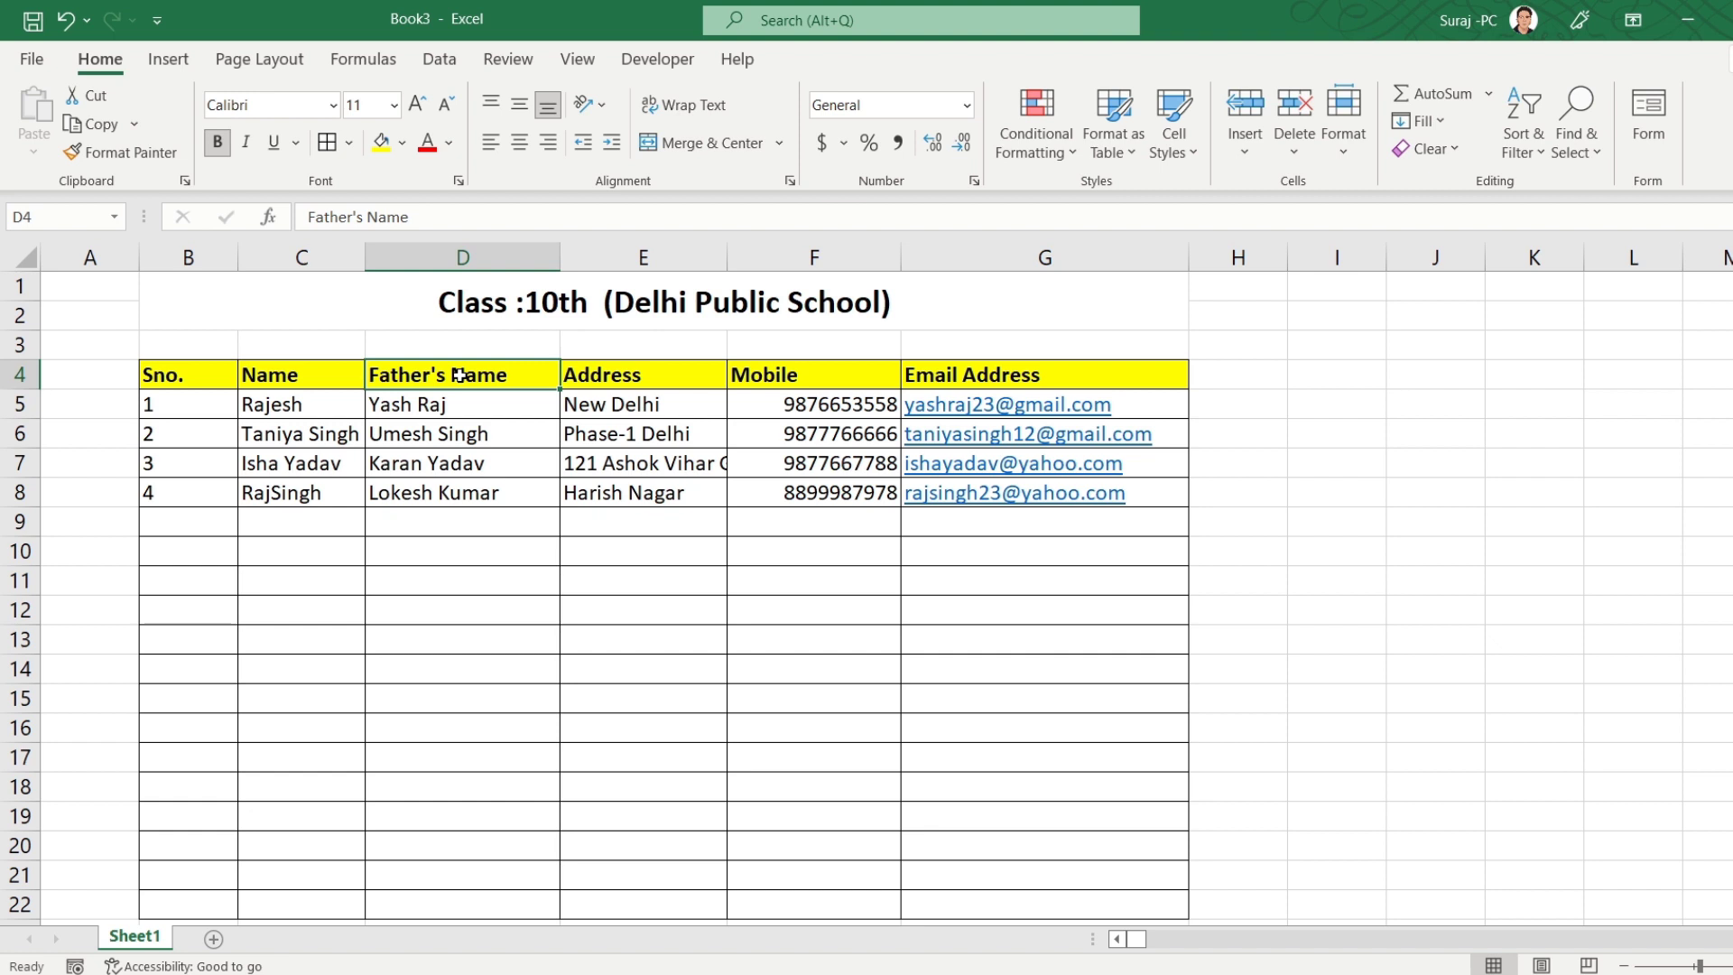
{"action": "key", "text": "super+space"}
{"action": "key", "text": "ctrl+shift+plus"}
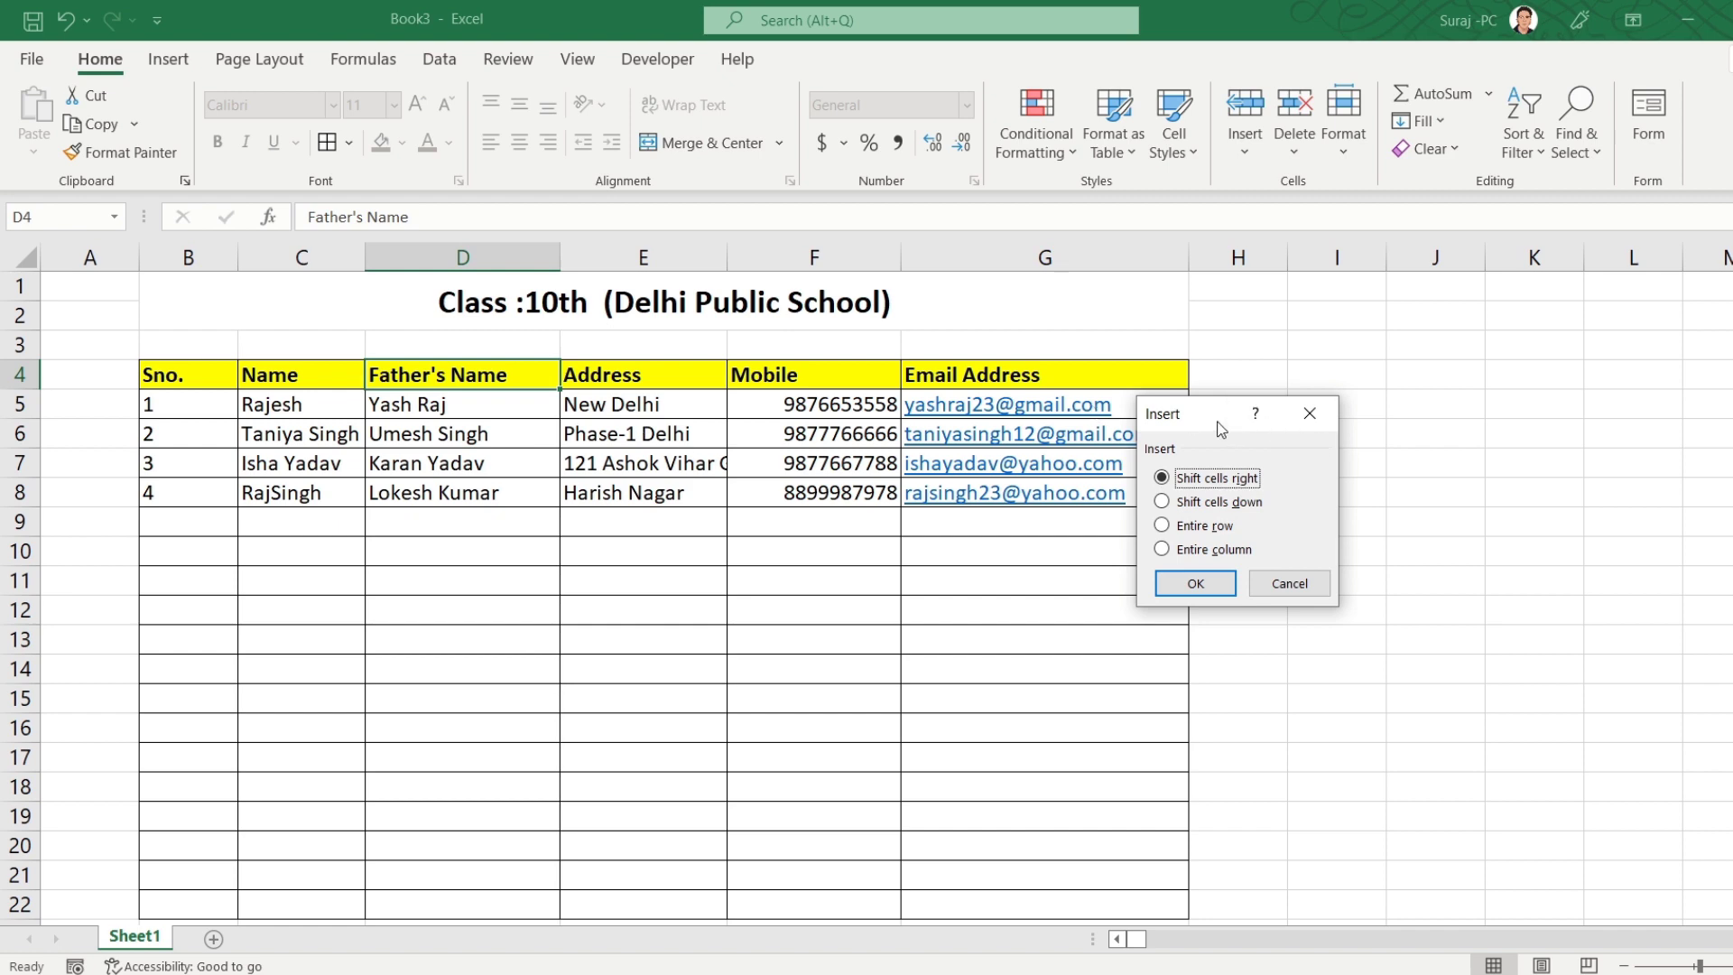
{"action": "left_click_drag", "start_coordinate": [1221, 428], "coordinate": [619, 272]}
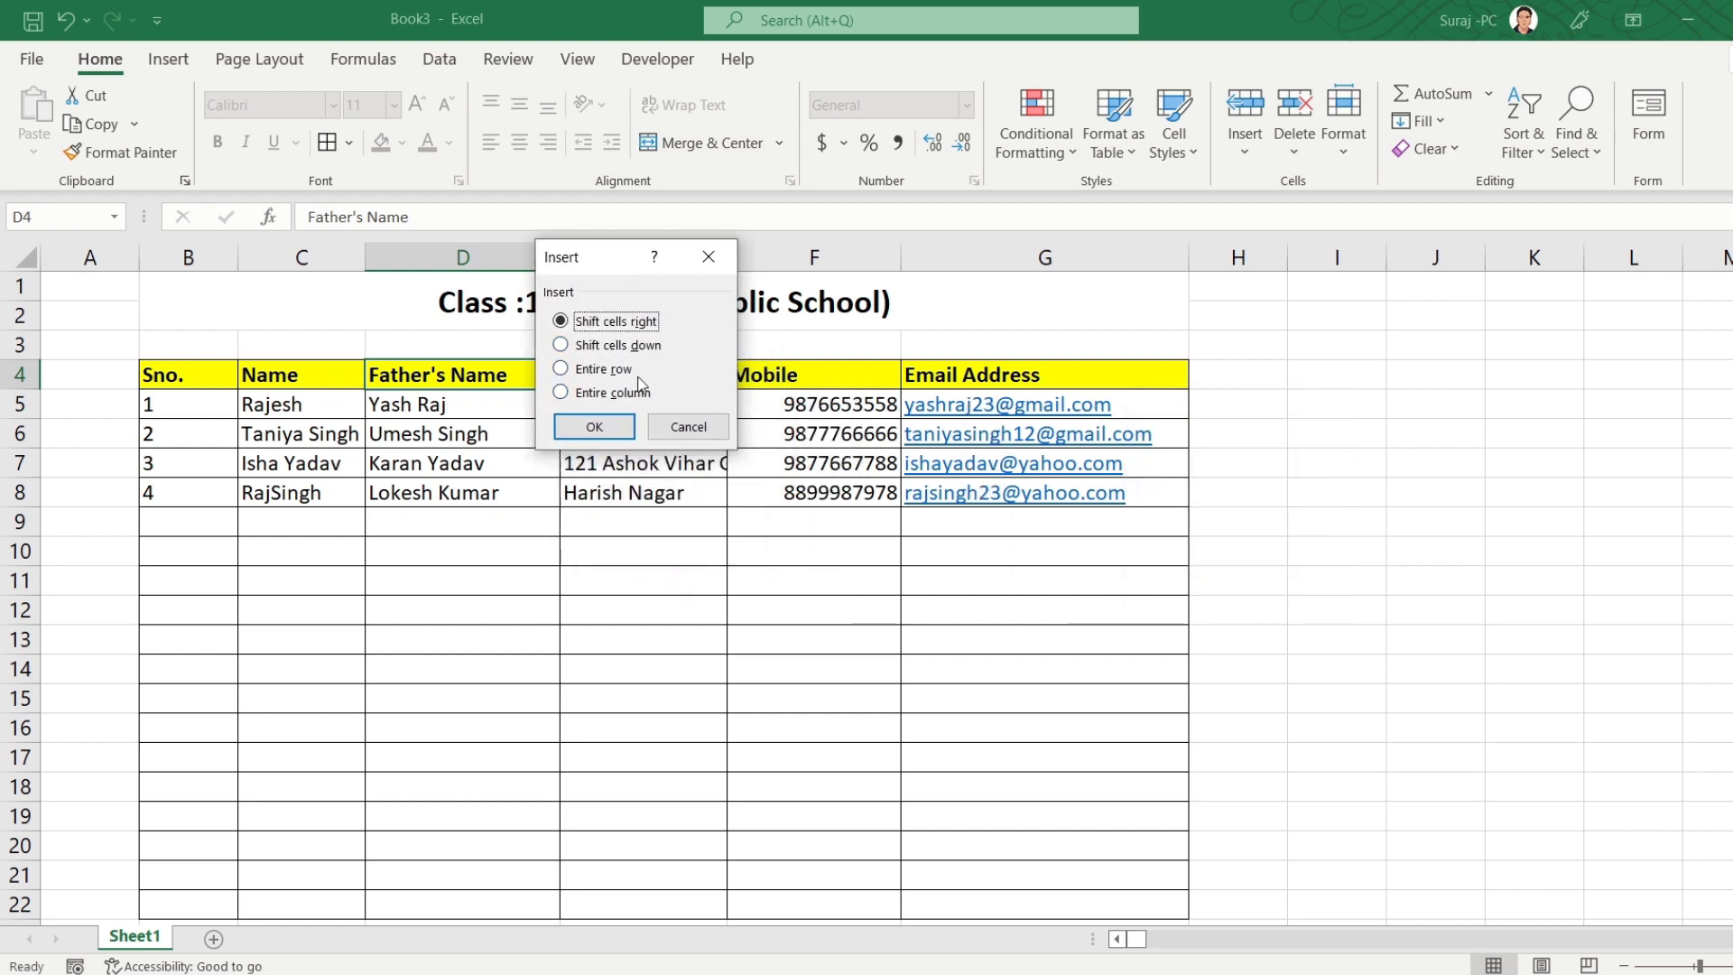
{"action": "left_click", "coordinate": [593, 393]}
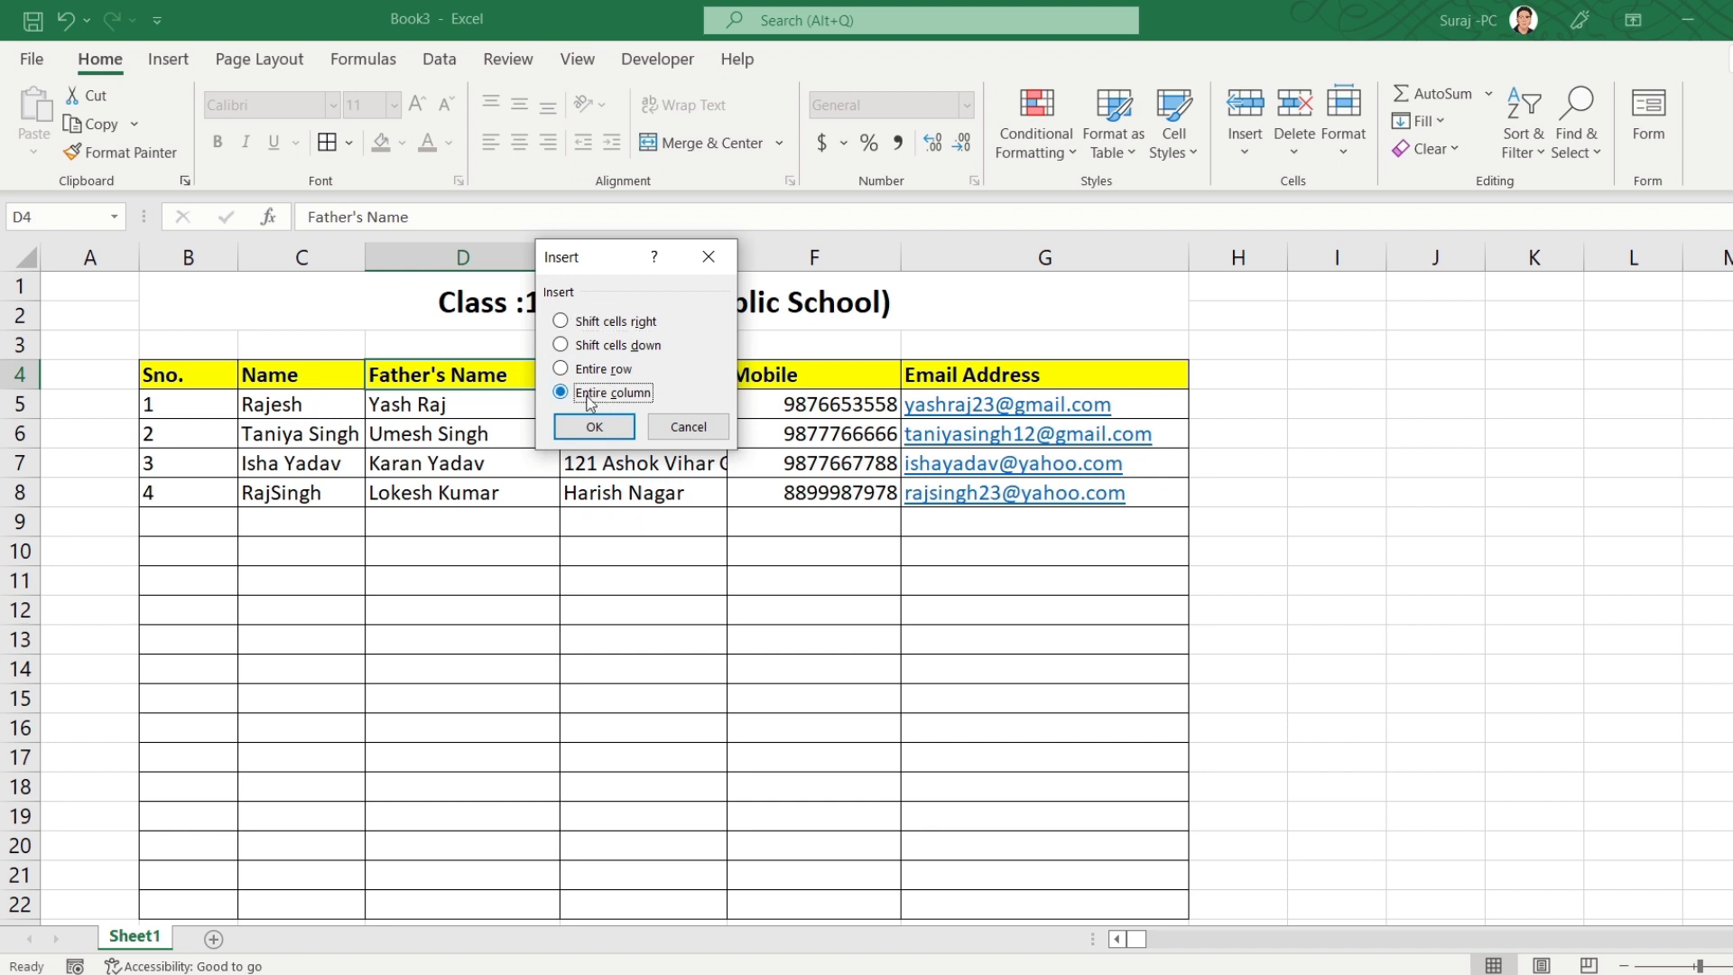
{"action": "left_click", "coordinate": [594, 428]}
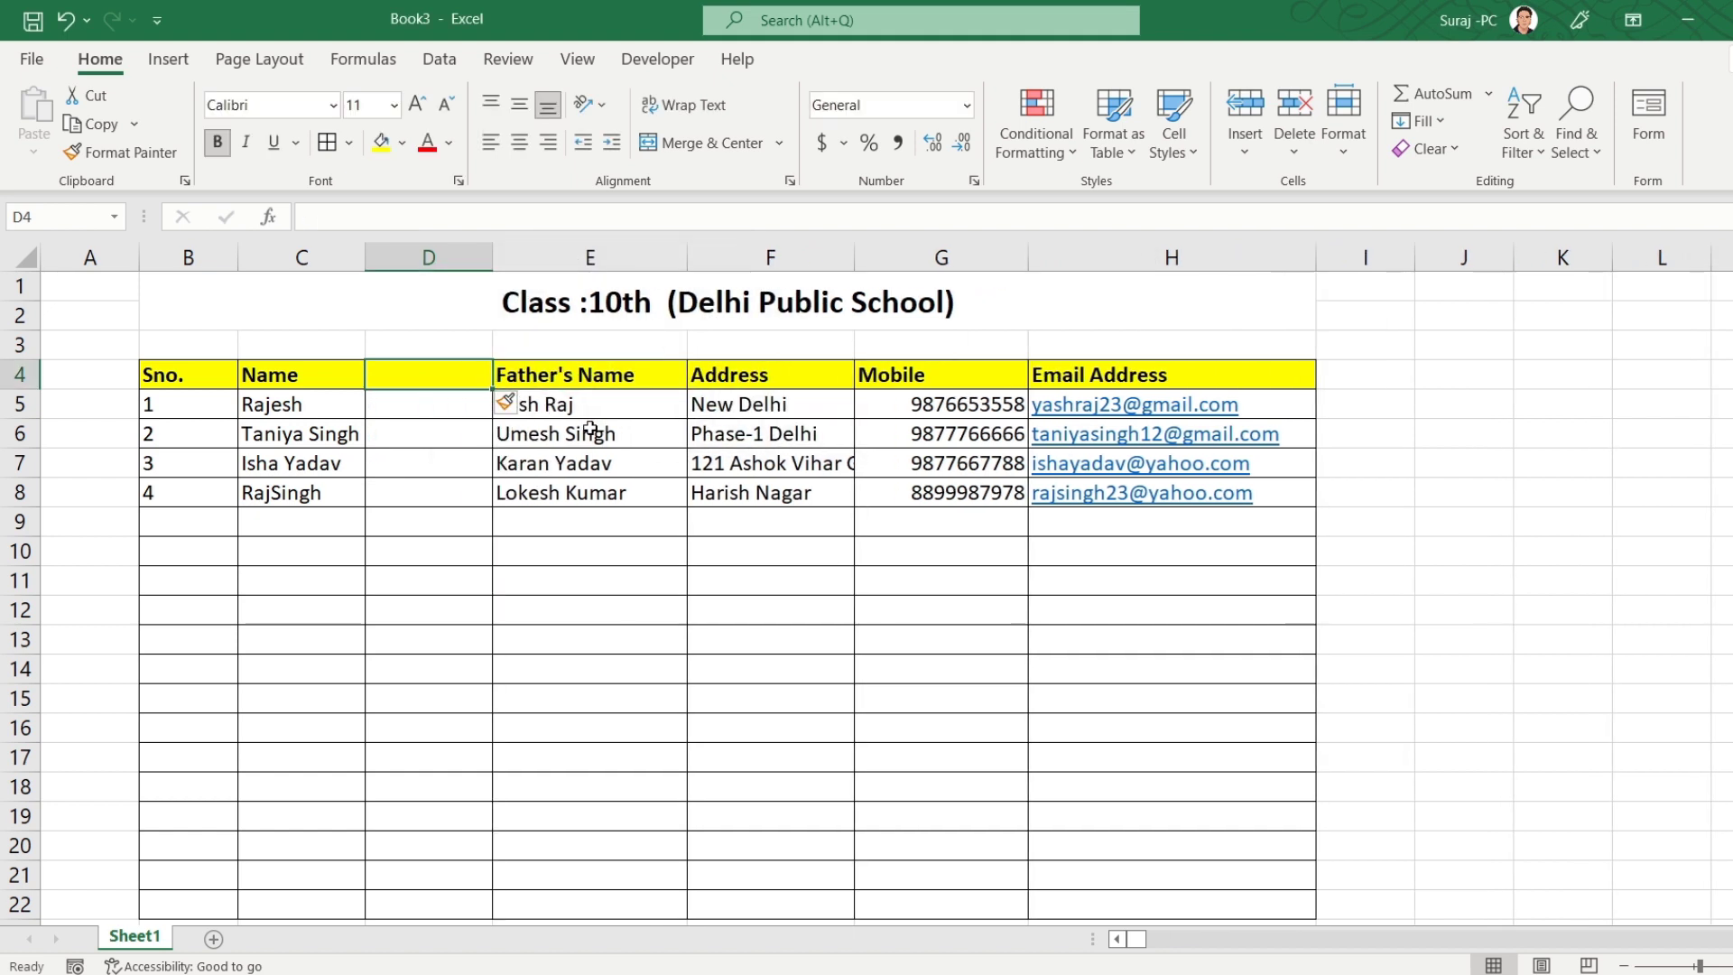
Step: Enter the header Roll in cell D4
{"action": "left_click_drag", "start_coordinate": [414, 376], "coordinate": [447, 613]}
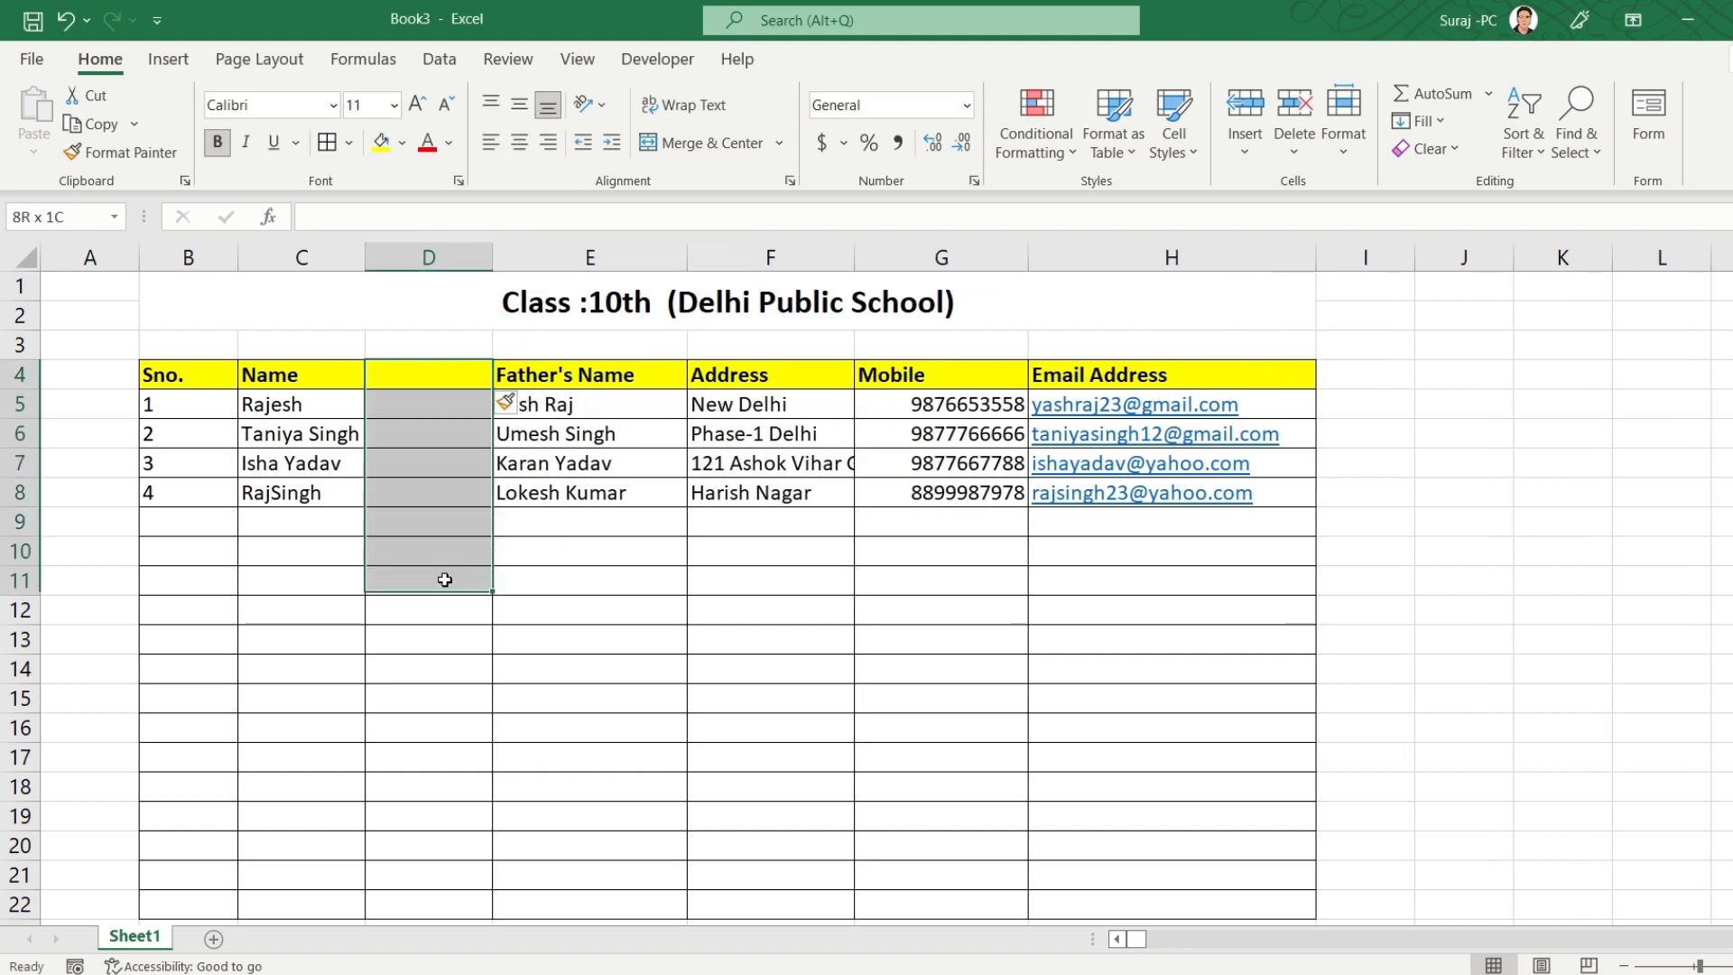
{"action": "left_click", "coordinate": [414, 375]}
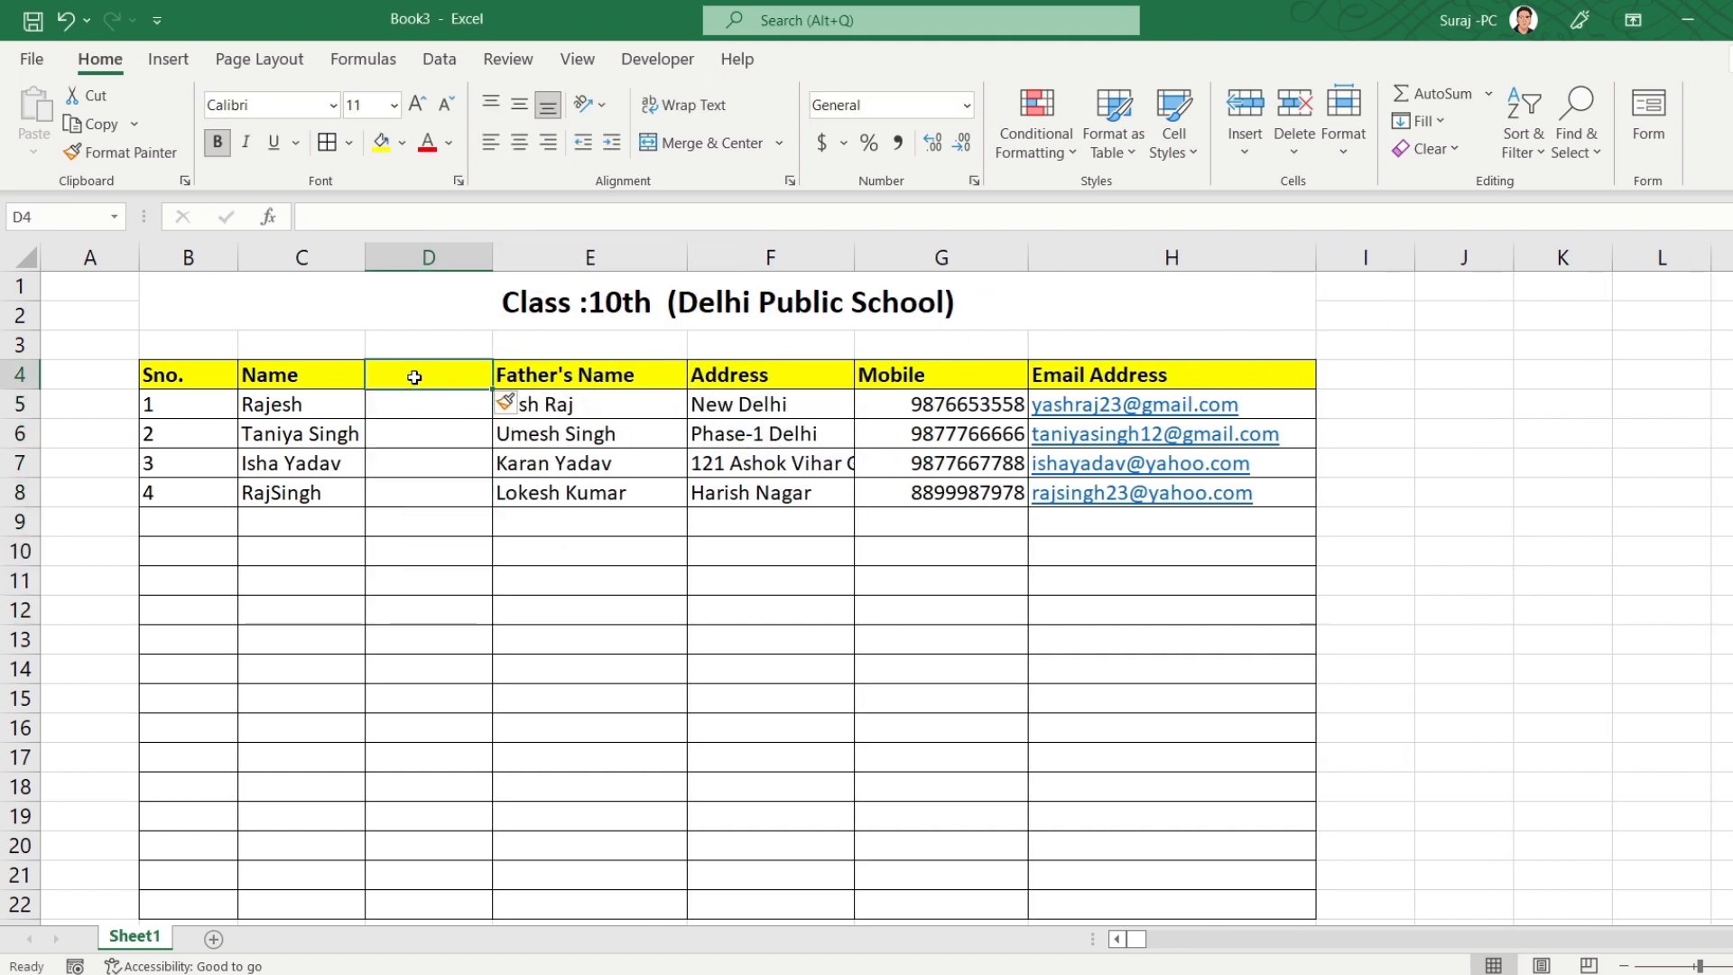
{"action": "type", "text": "Roll"}
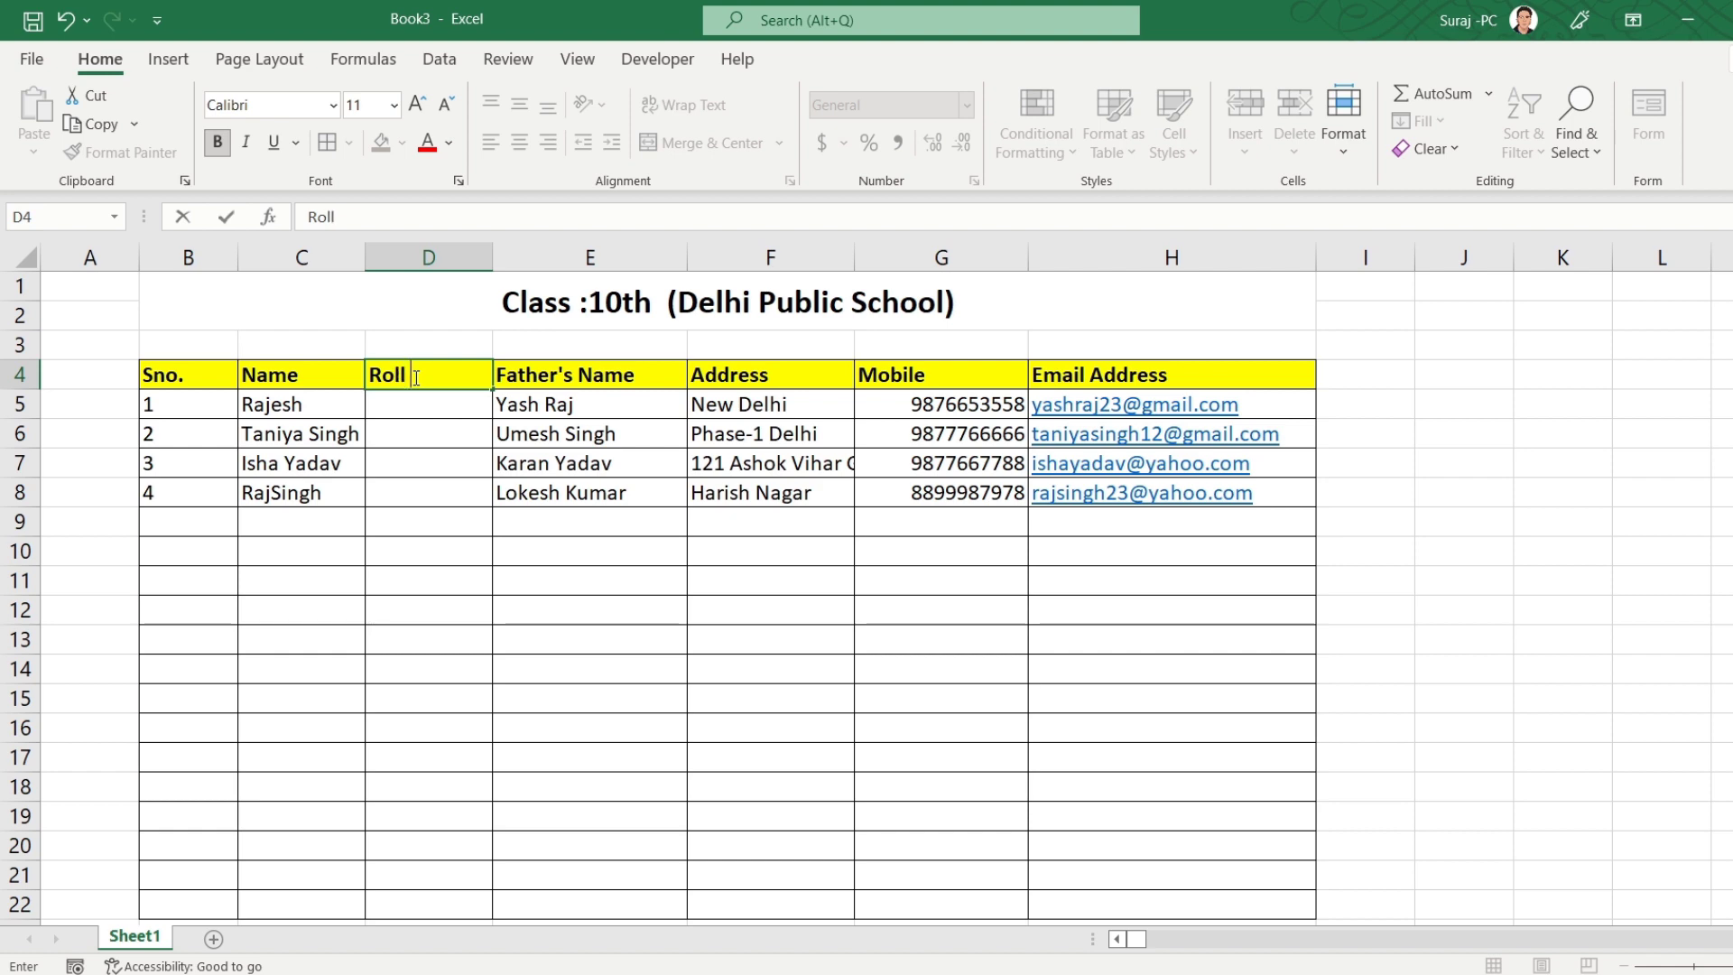
{"action": "key", "text": "Return"}
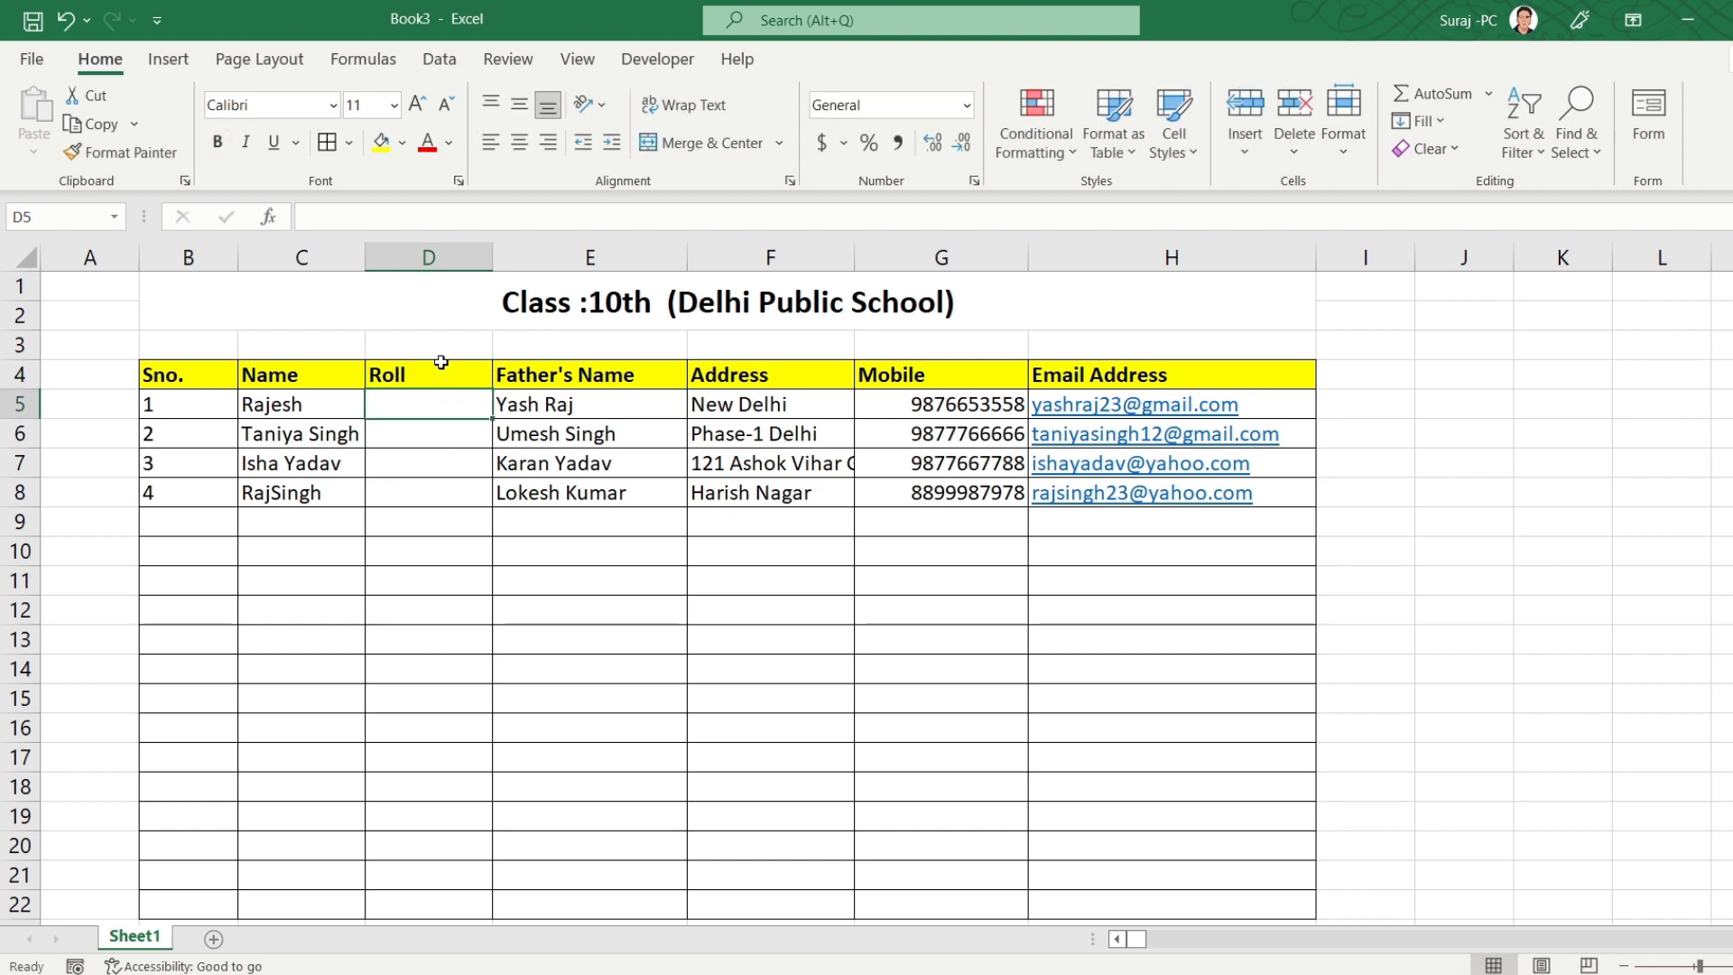
Step: Fill D5:D8 with roll numbers 100, 101, 102 and 103
{"action": "left_click_drag", "start_coordinate": [441, 362], "coordinate": [464, 642]}
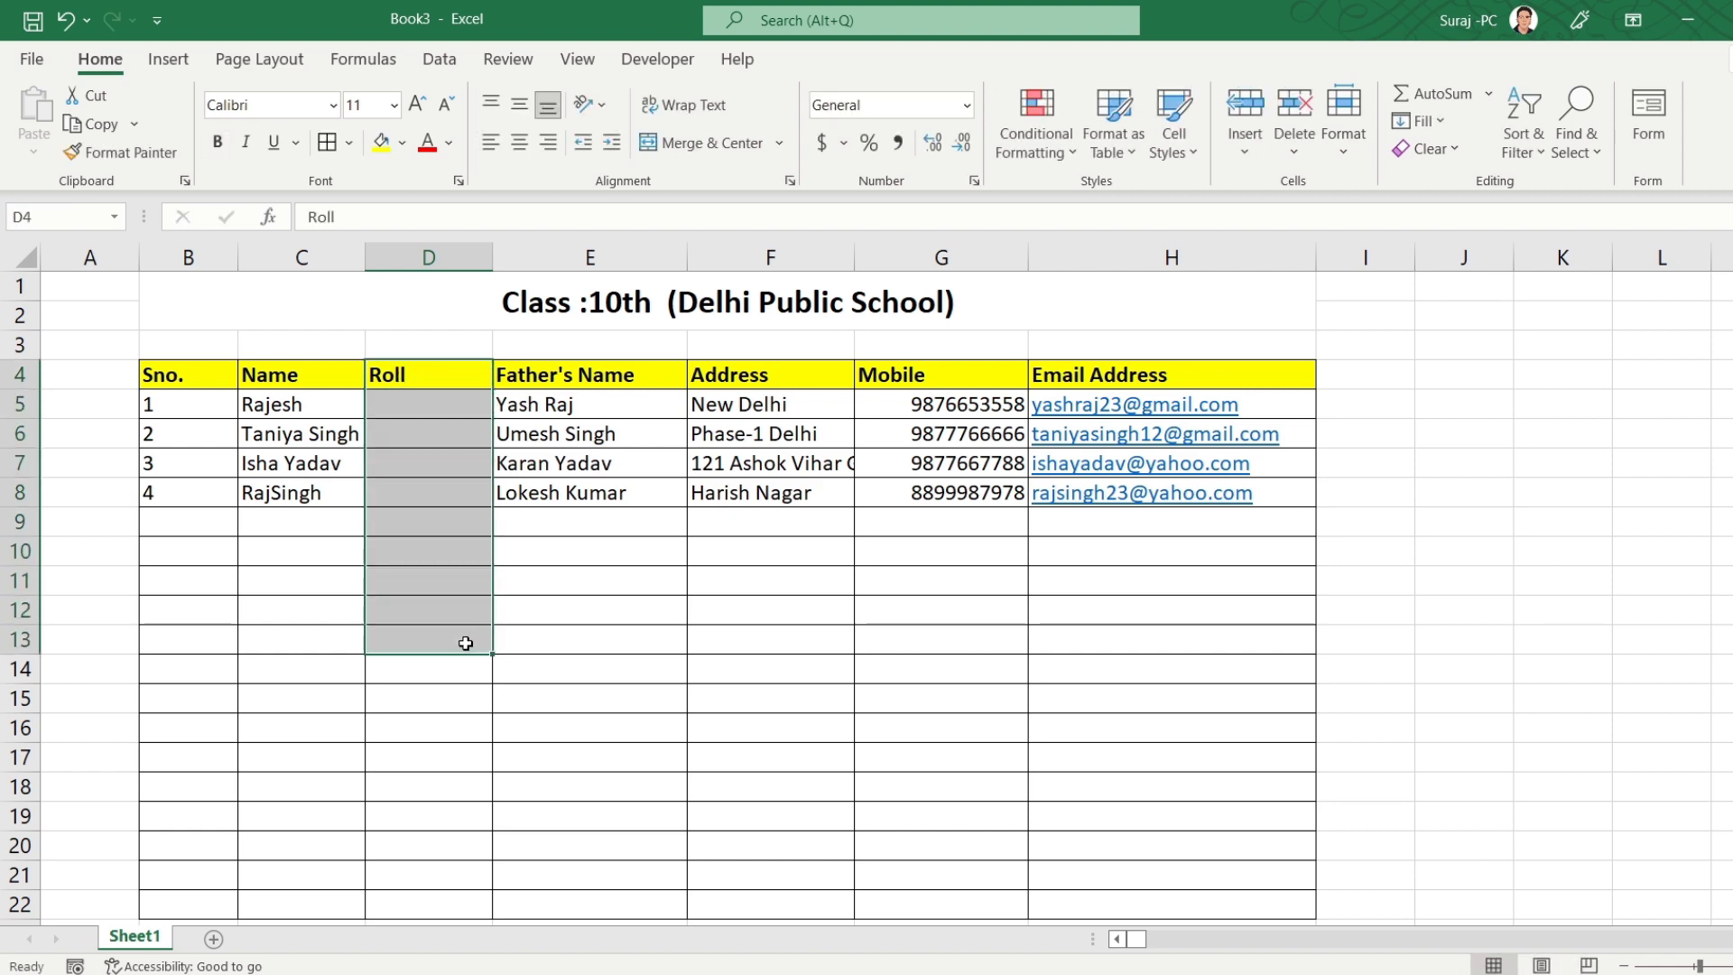
{"action": "left_click", "coordinate": [435, 397]}
{"action": "type", "text": "65"}
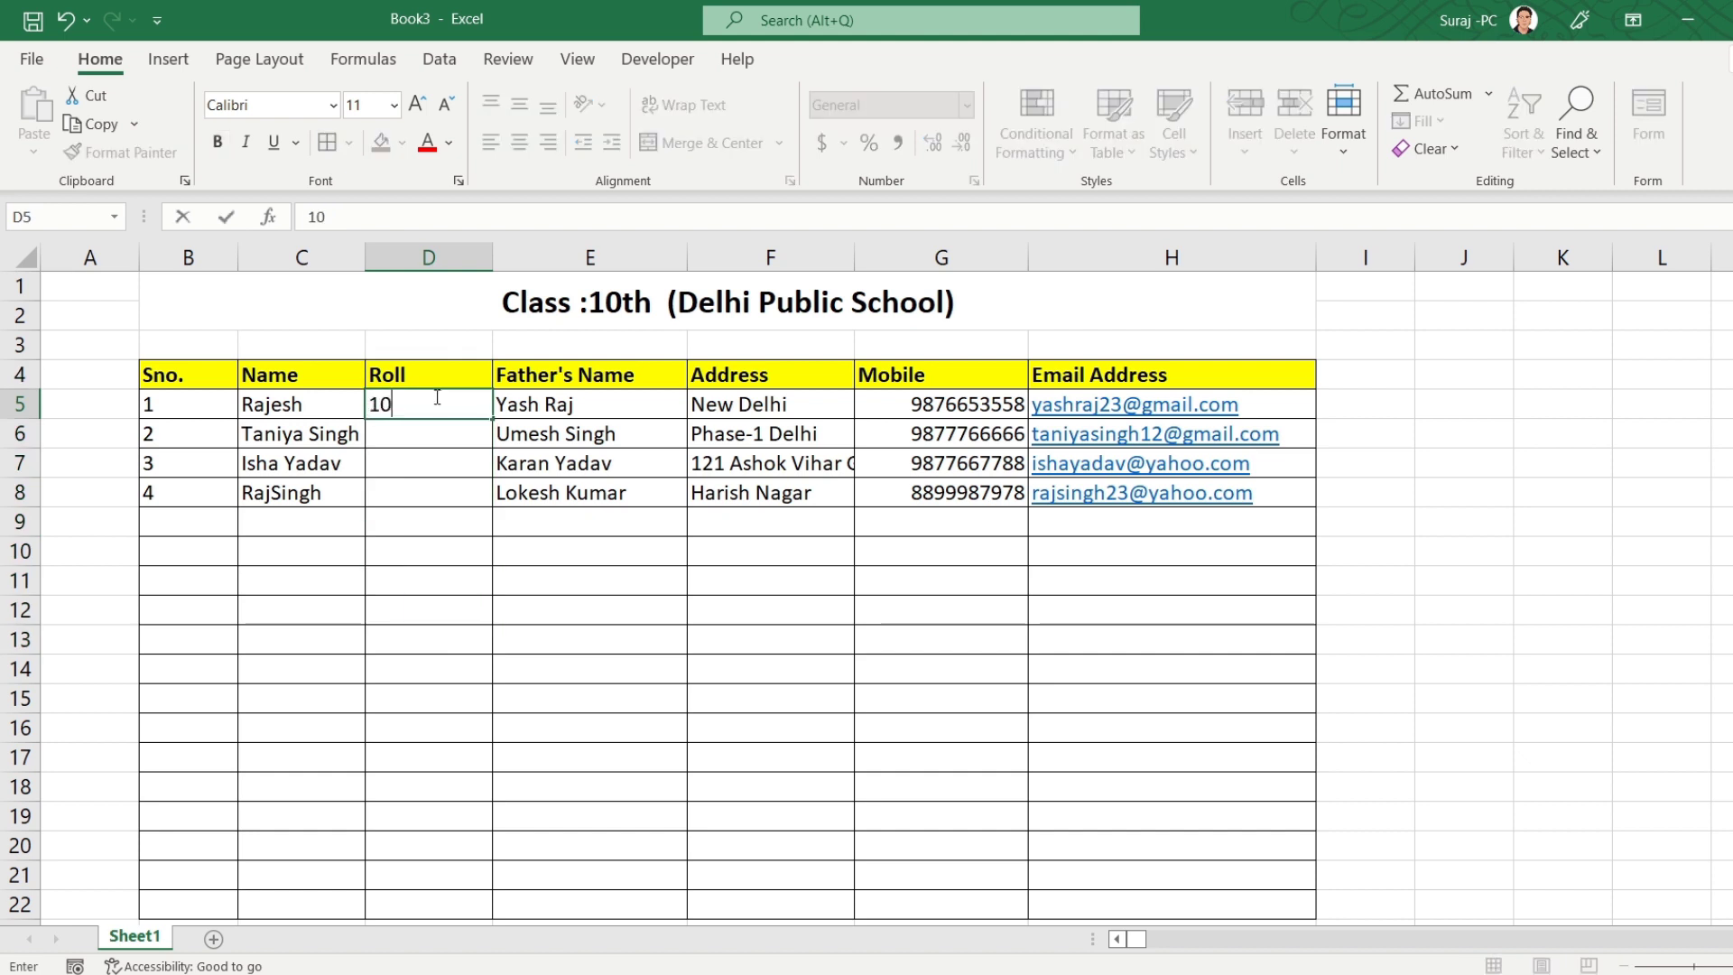
{"action": "type", "text": "0"}
{"action": "key", "text": "Return"}
{"action": "type", "text": "100"}
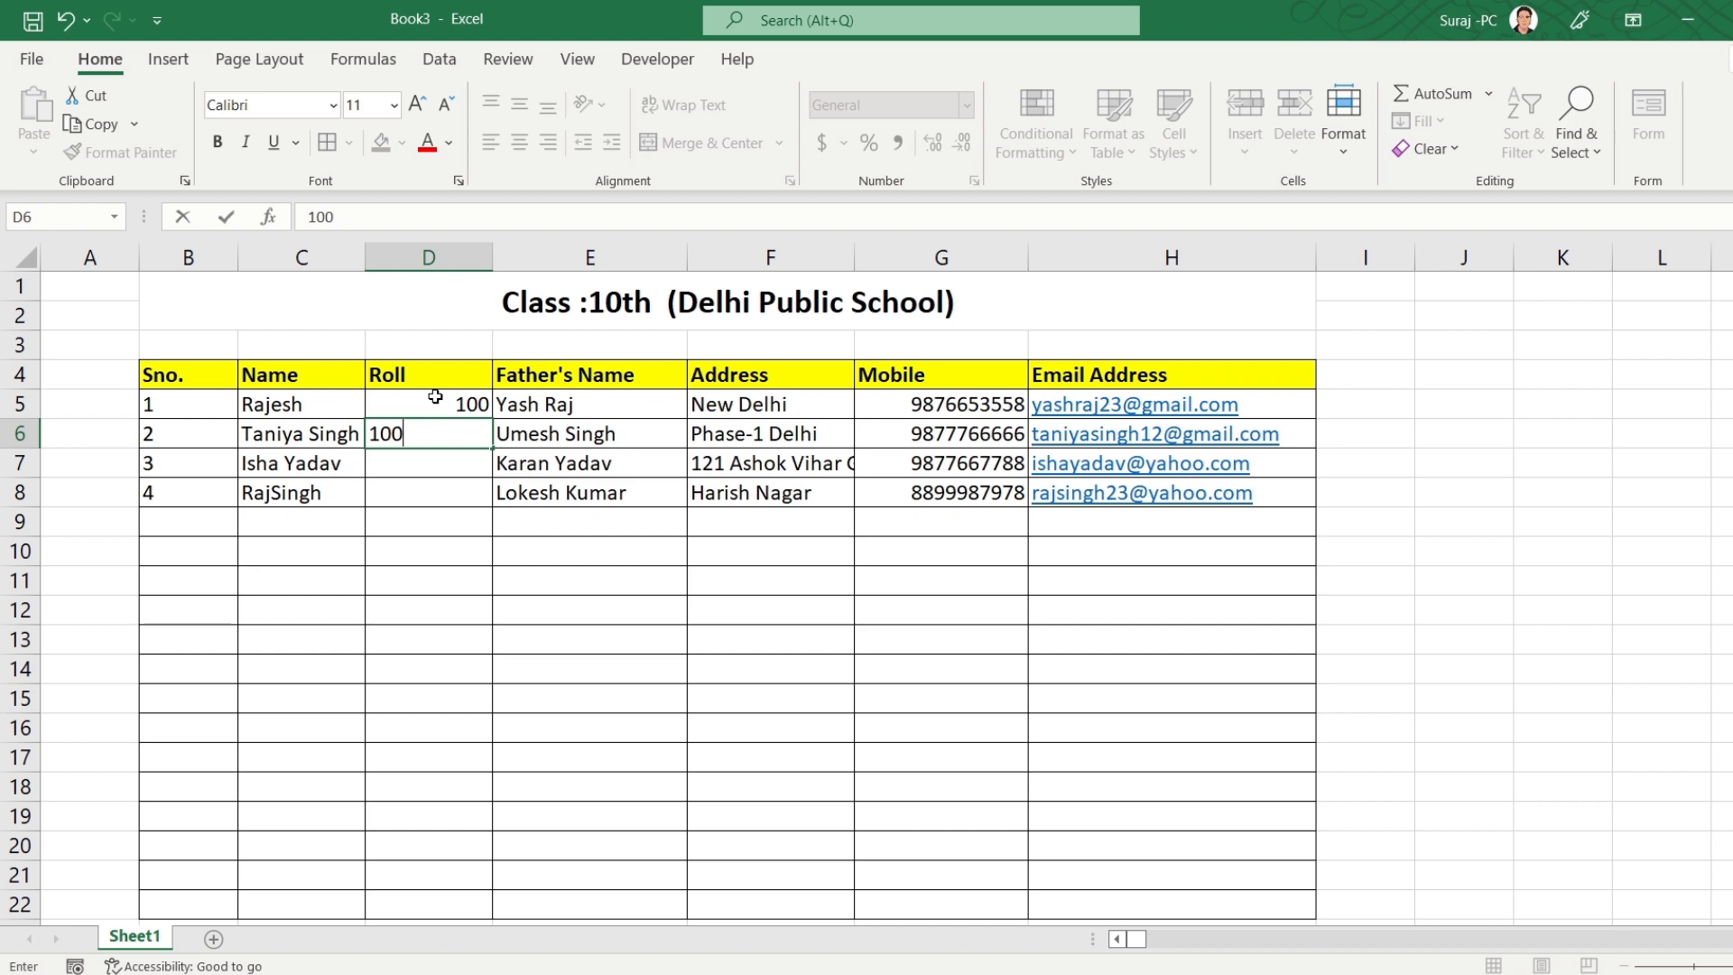
{"action": "key", "text": "BackSpace"}
{"action": "type", "text": "1"}
{"action": "key", "text": "Return"}
{"action": "type", "text": "100"}
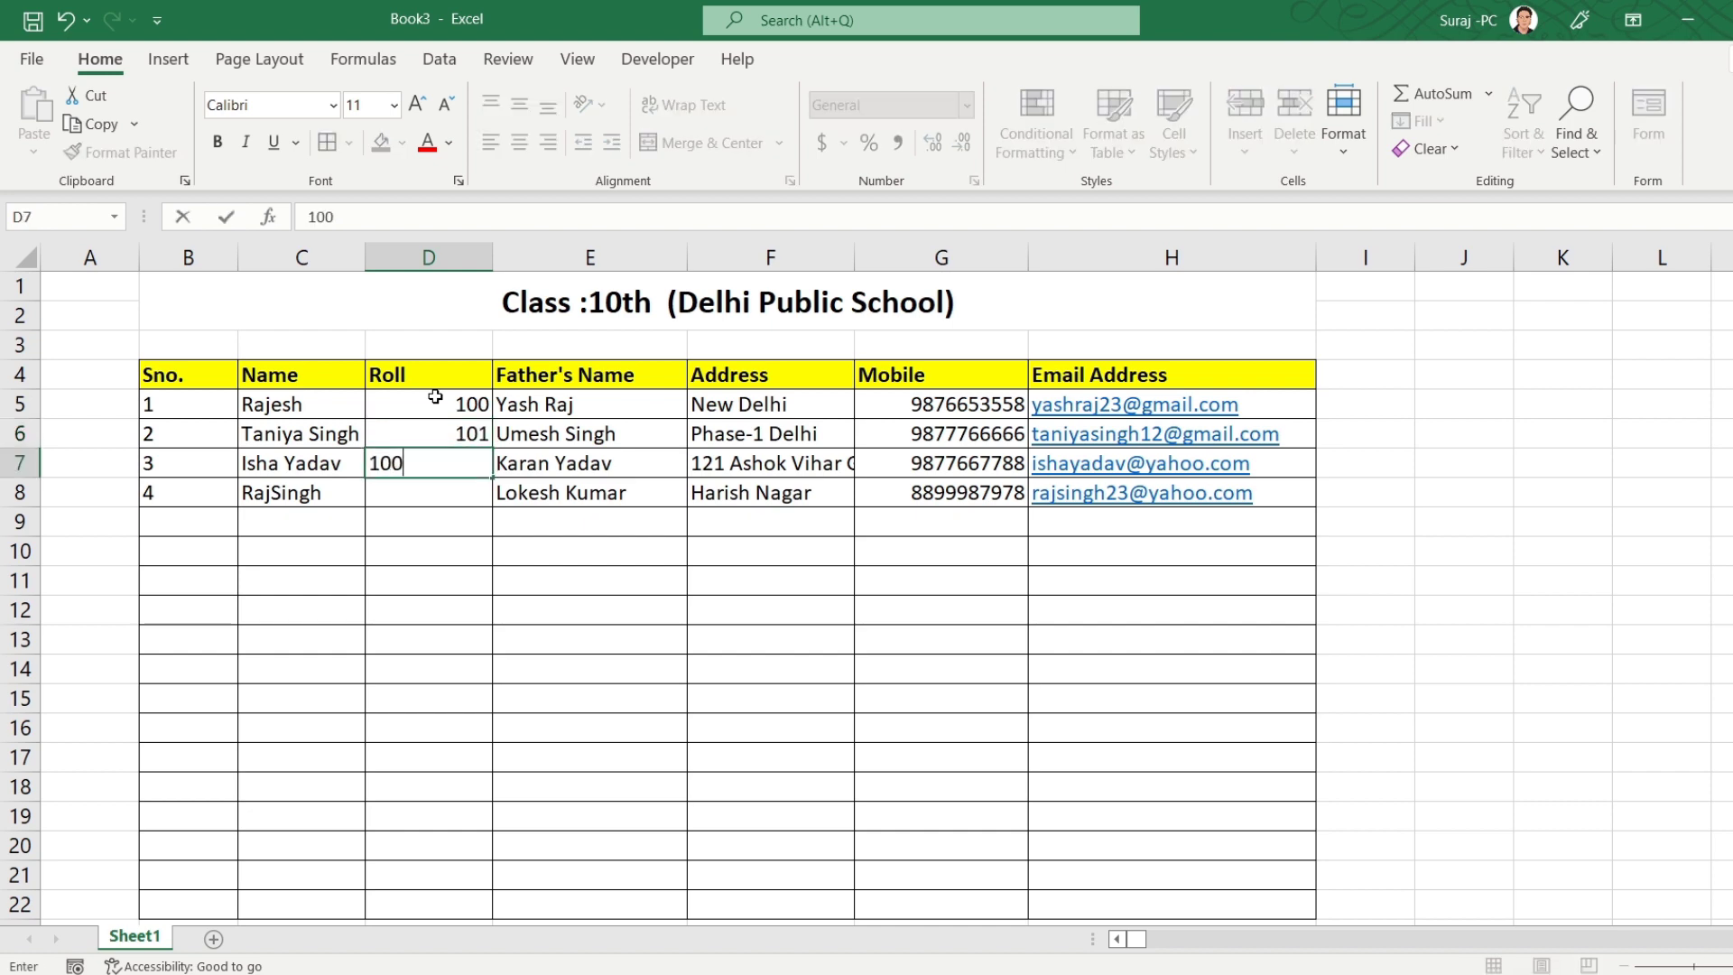
{"action": "type", "text": "2"}
{"action": "type", "text": "2"}
{"action": "key", "text": "Return"}
{"action": "type", "text": "100"}
{"action": "key", "text": "BackSpace"}
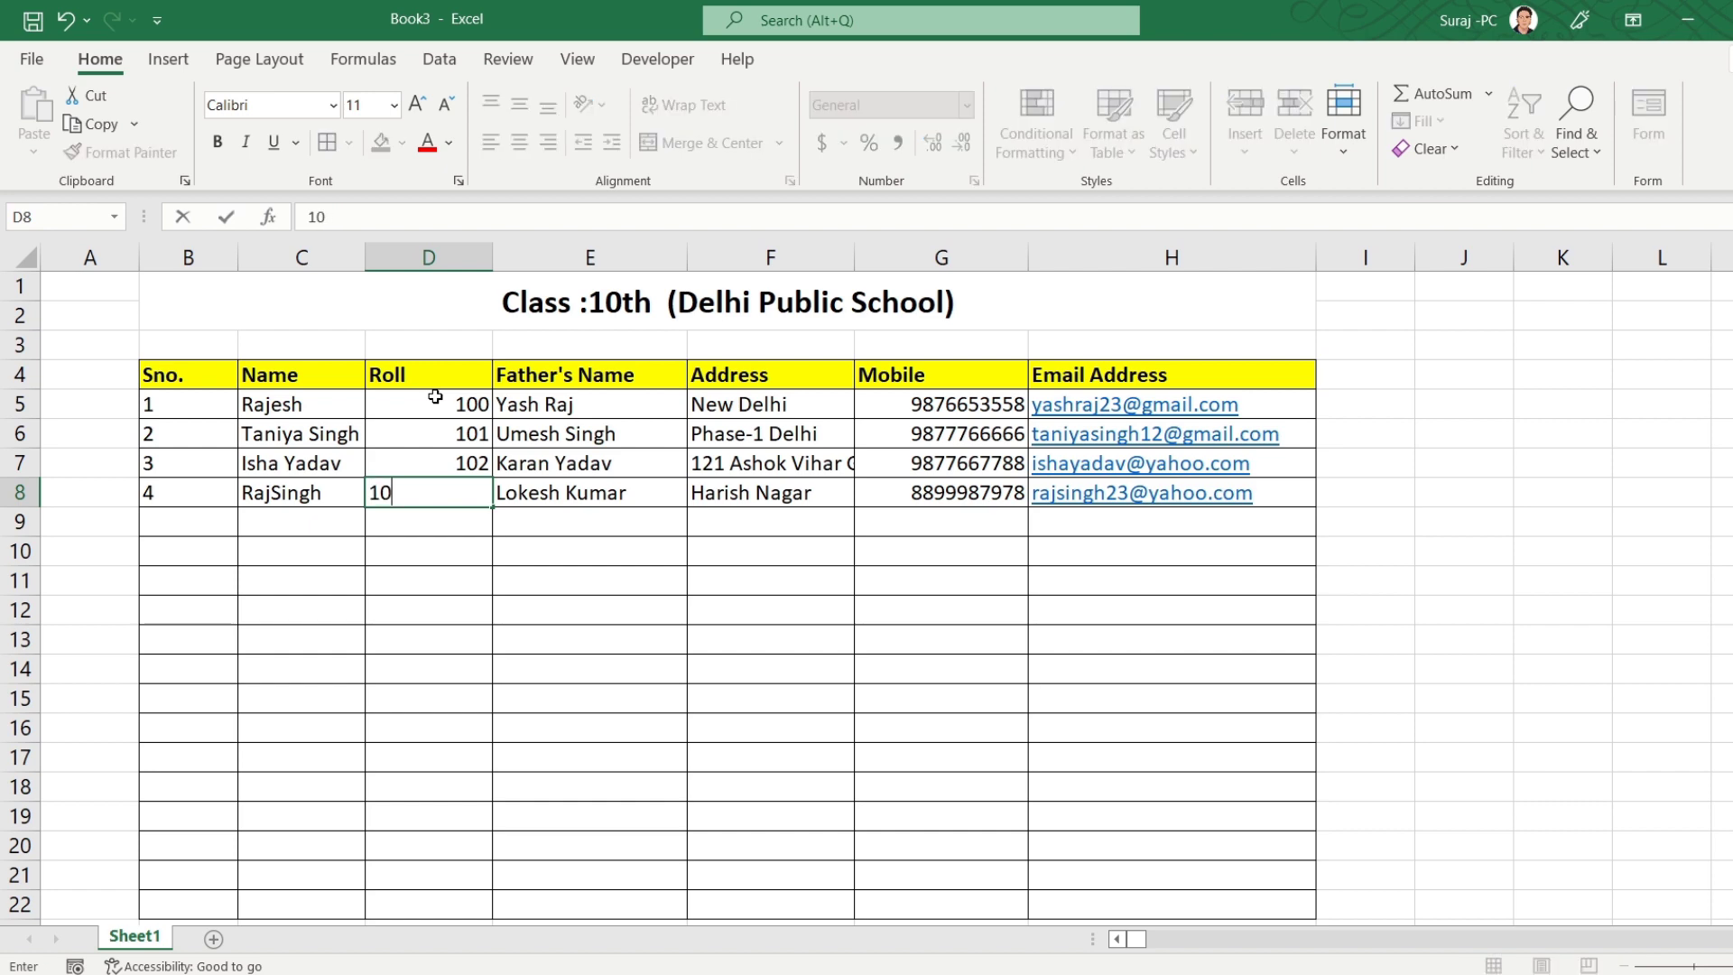
{"action": "type", "text": "3"}
{"action": "key", "text": "Return"}
{"action": "left_click", "coordinate": [461, 437]}
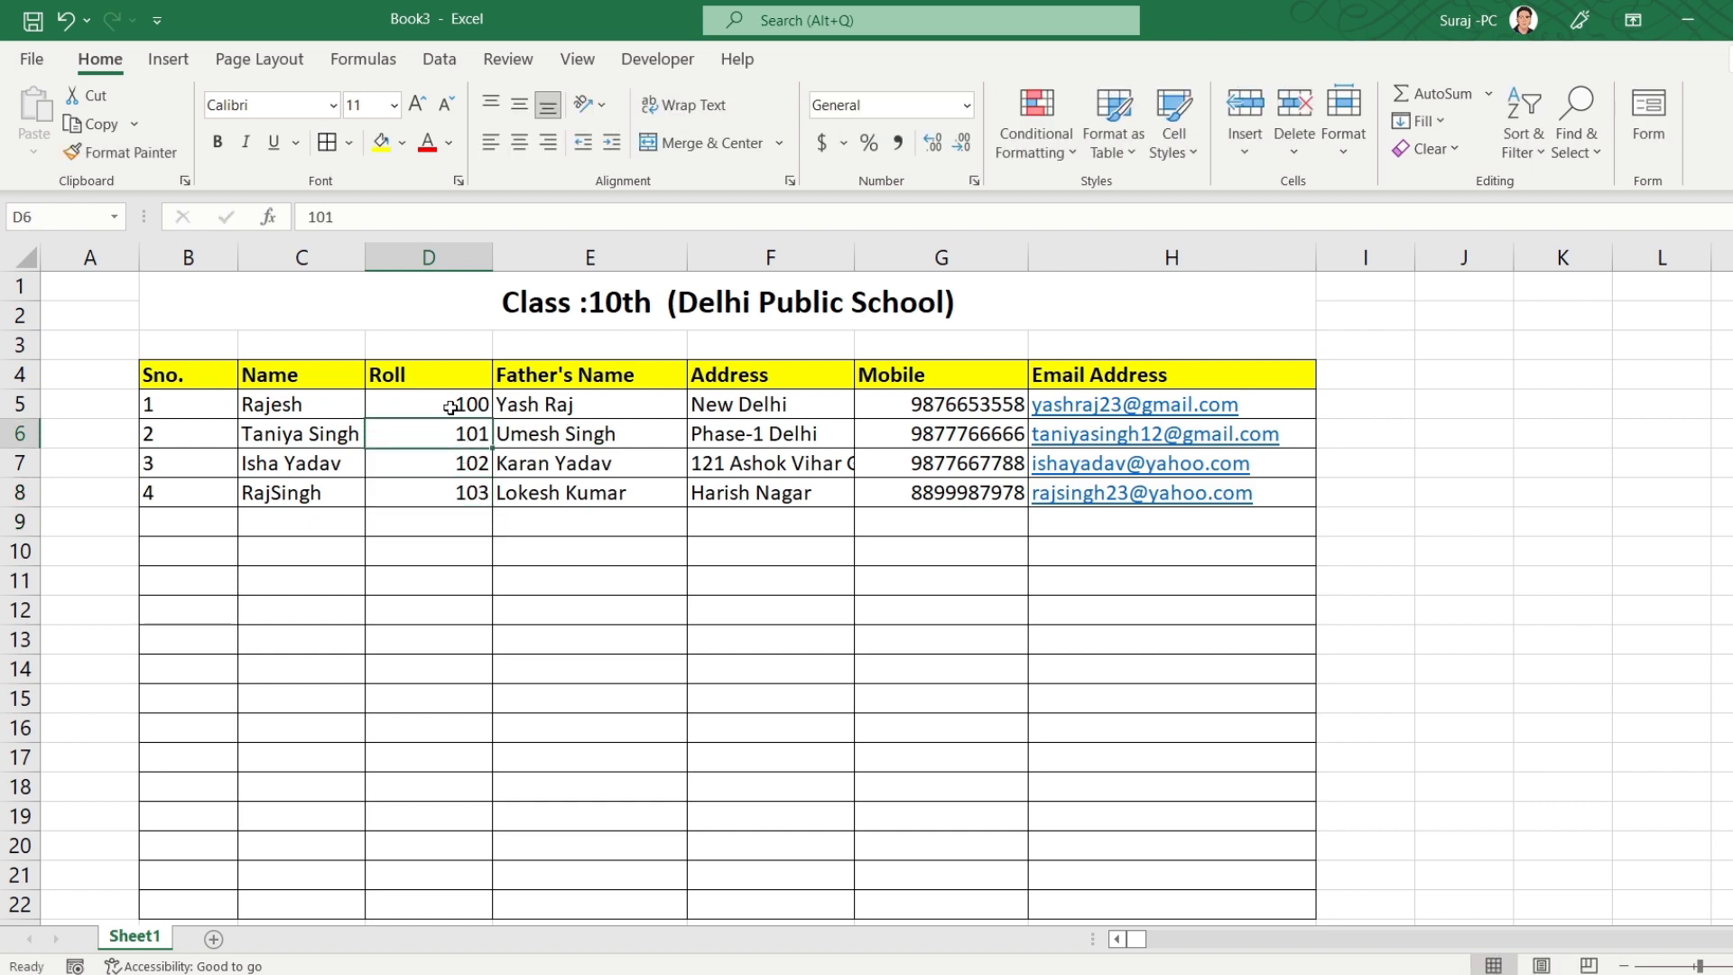
{"action": "left_click_drag", "start_coordinate": [448, 393], "coordinate": [448, 549]}
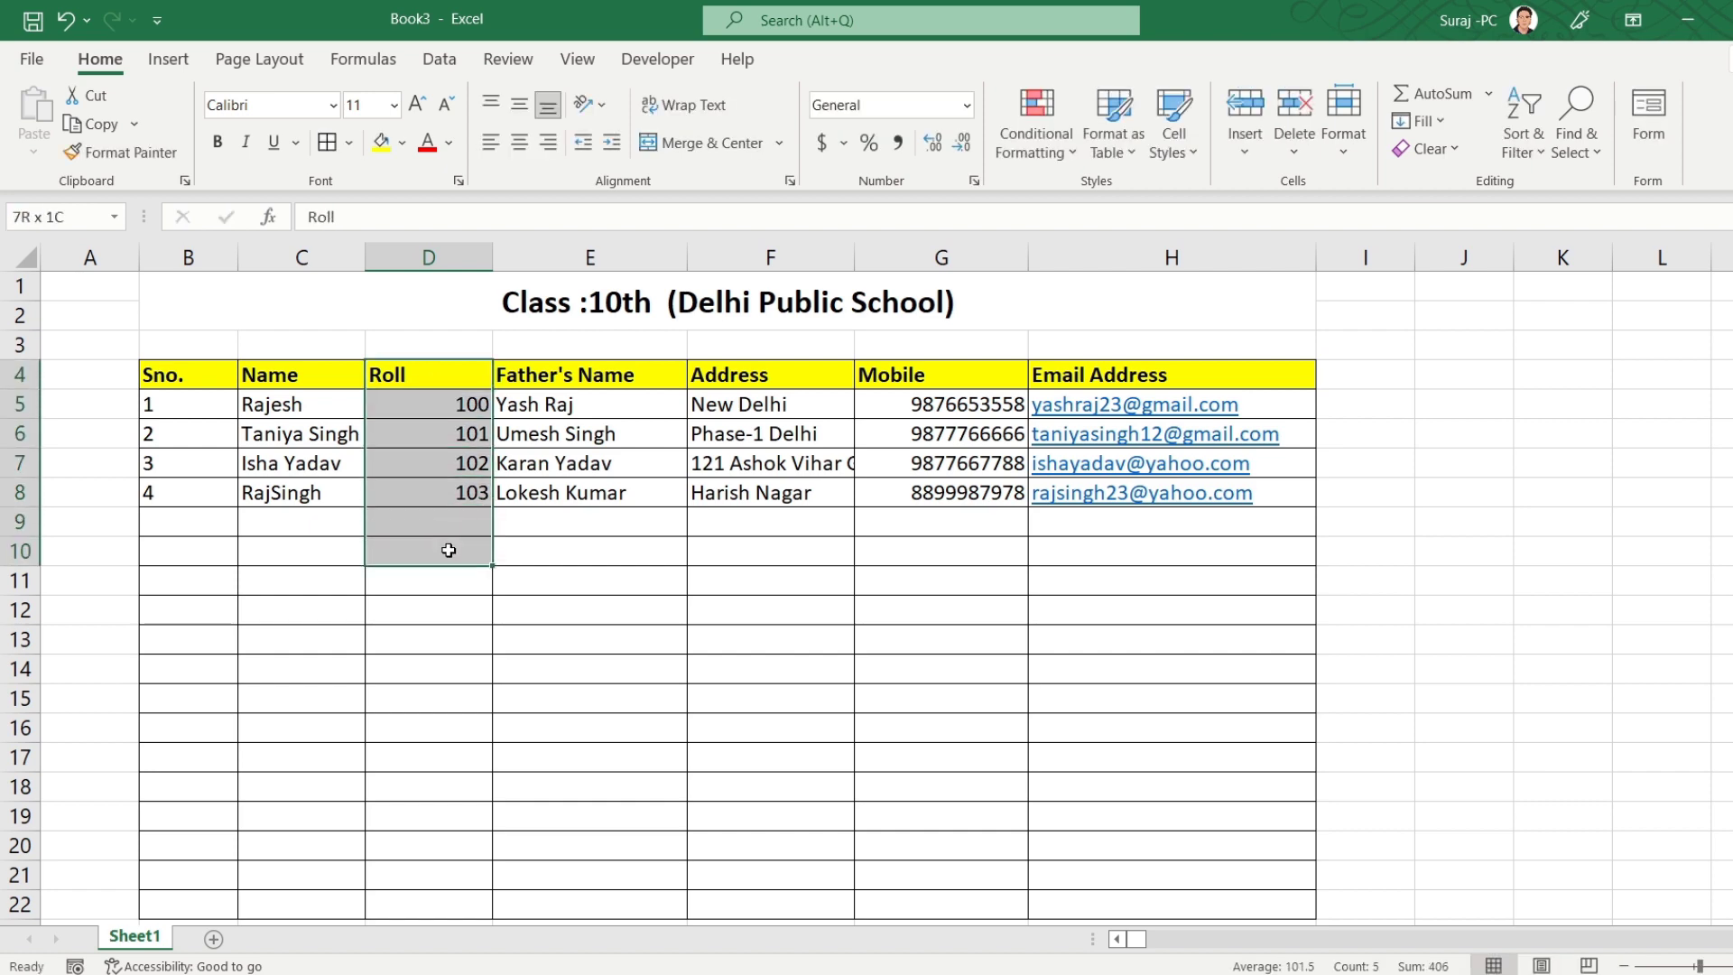
Step: Delete the entire Roll column so Father's Name returns to column D
{"action": "left_click", "coordinate": [448, 475]}
{"action": "left_click", "coordinate": [437, 437]}
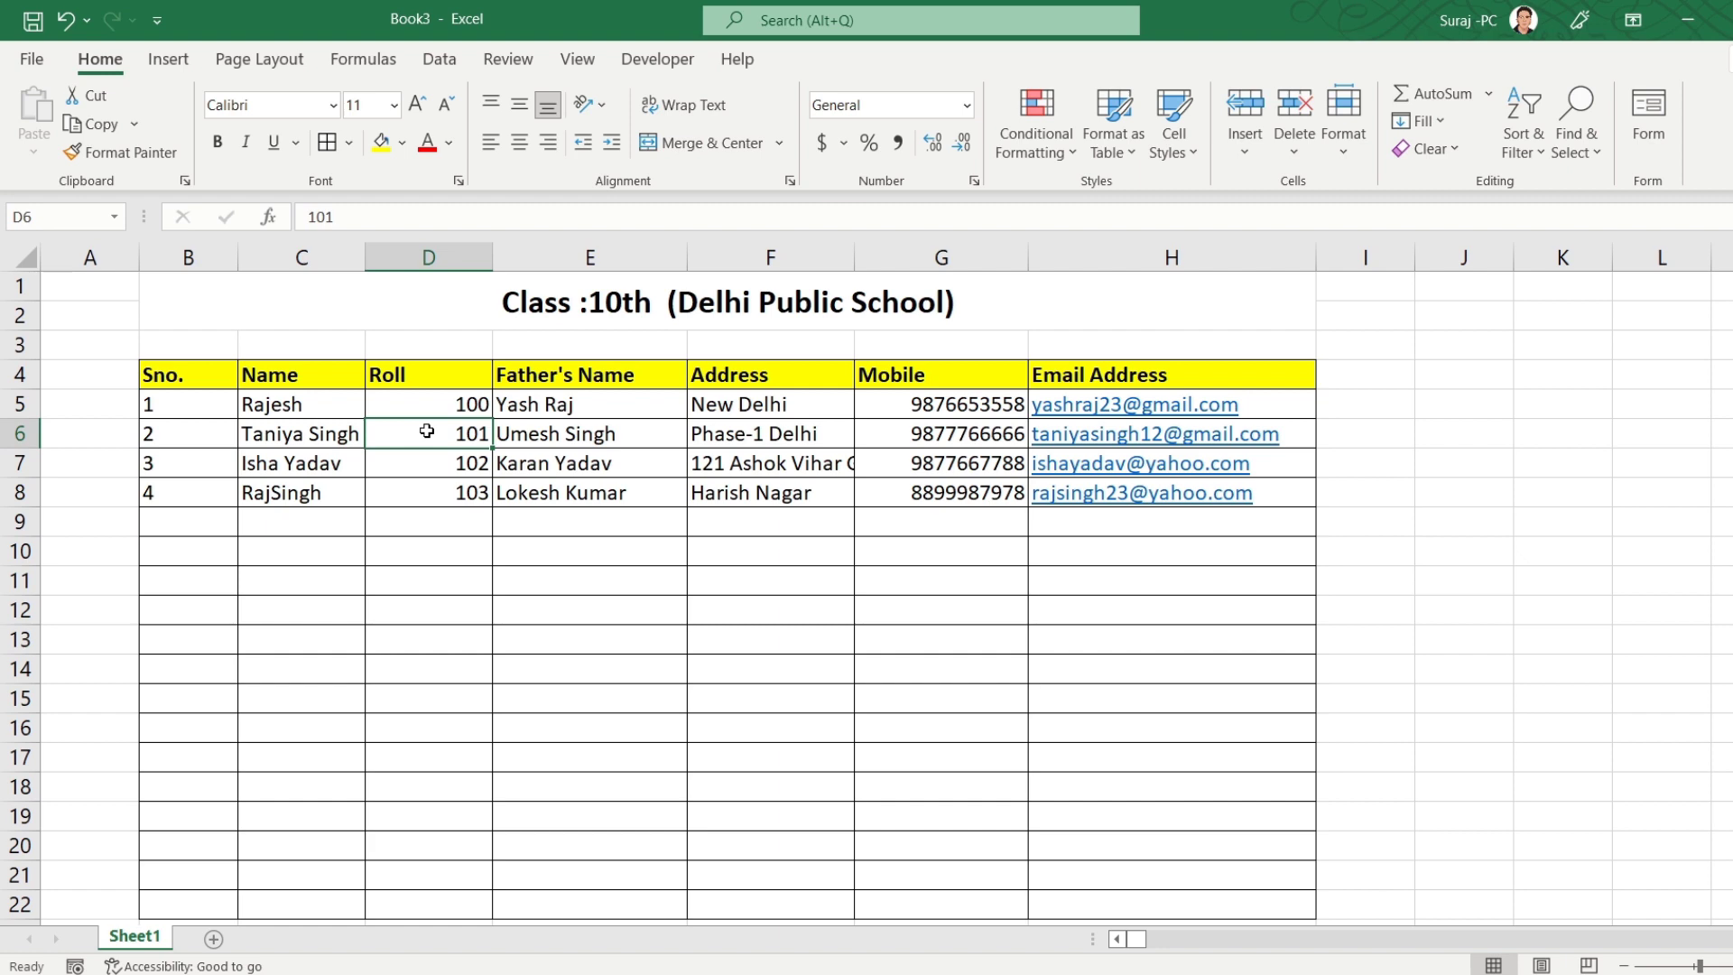
{"action": "key", "text": "ctrl+minus"}
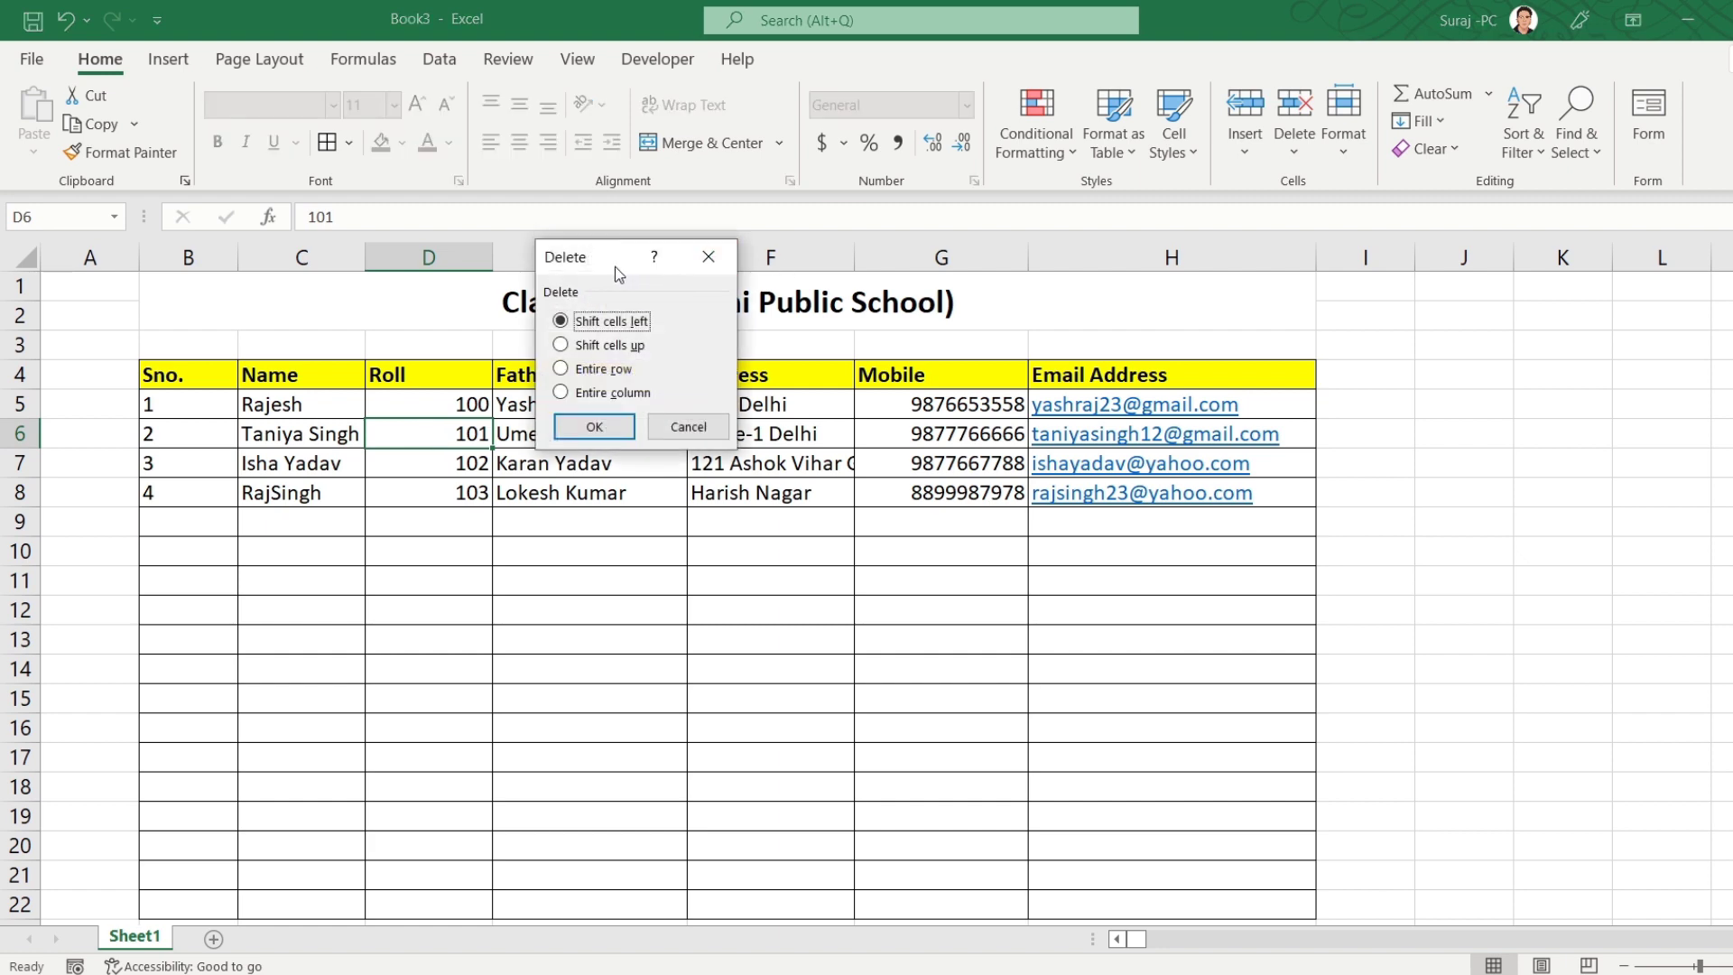
{"action": "left_click_drag", "start_coordinate": [615, 267], "coordinate": [537, 178]}
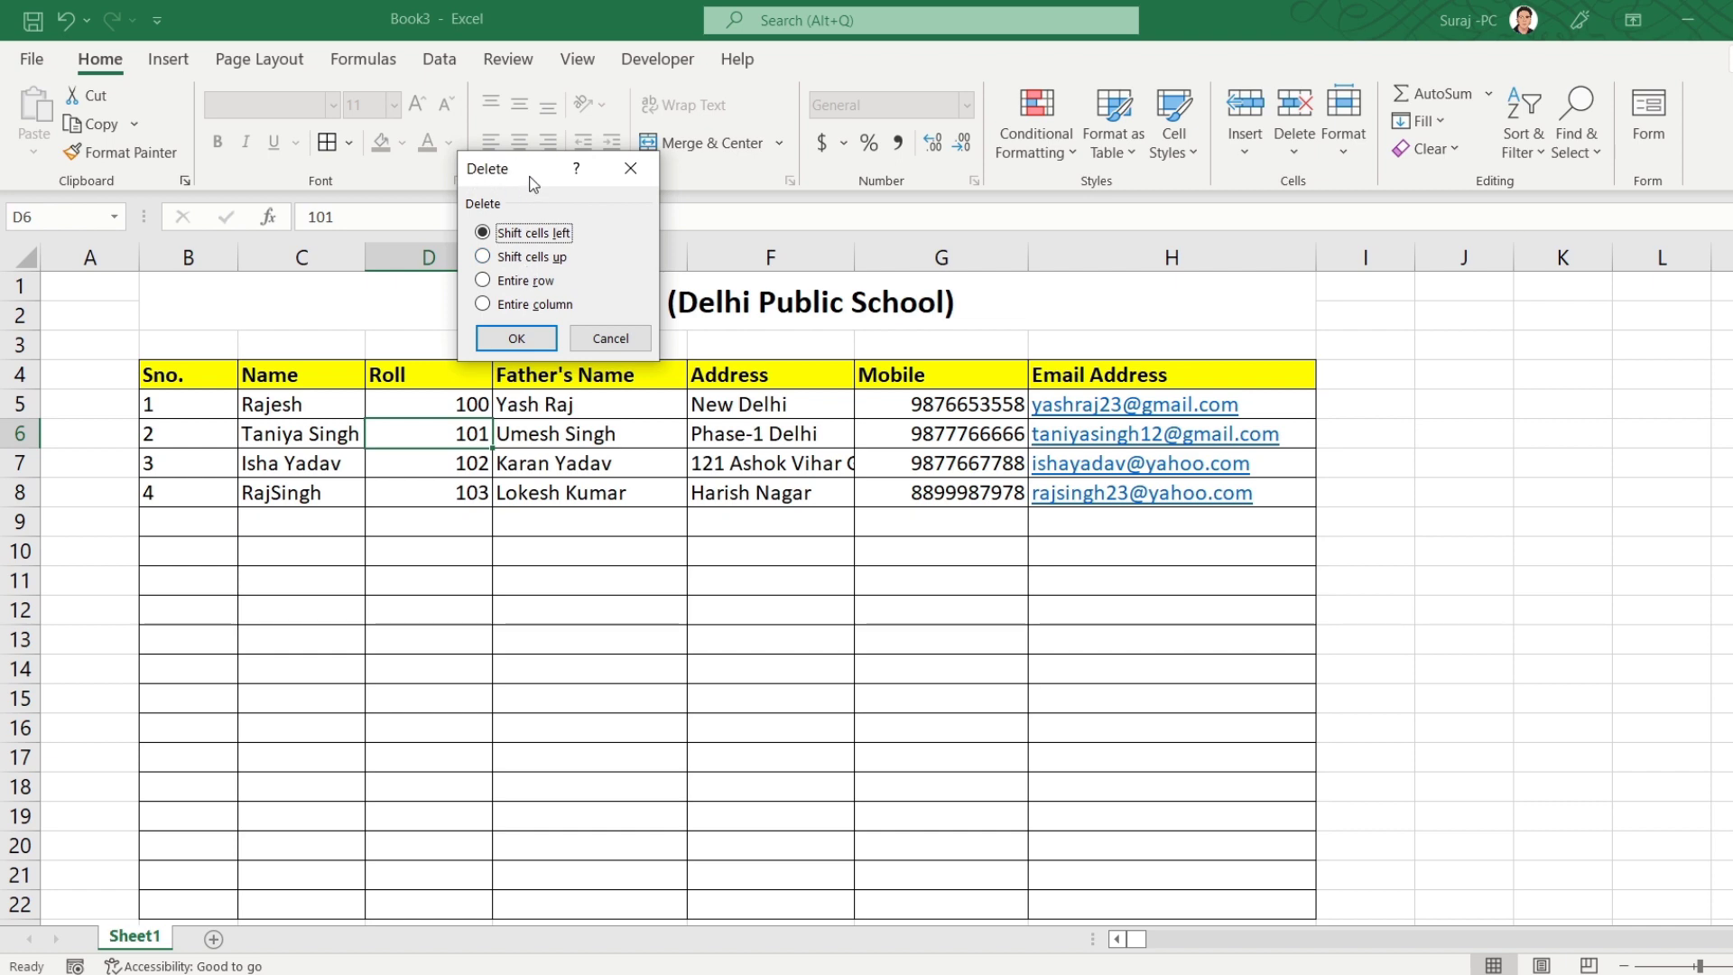
{"action": "left_click_drag", "start_coordinate": [533, 183], "coordinate": [683, 174]}
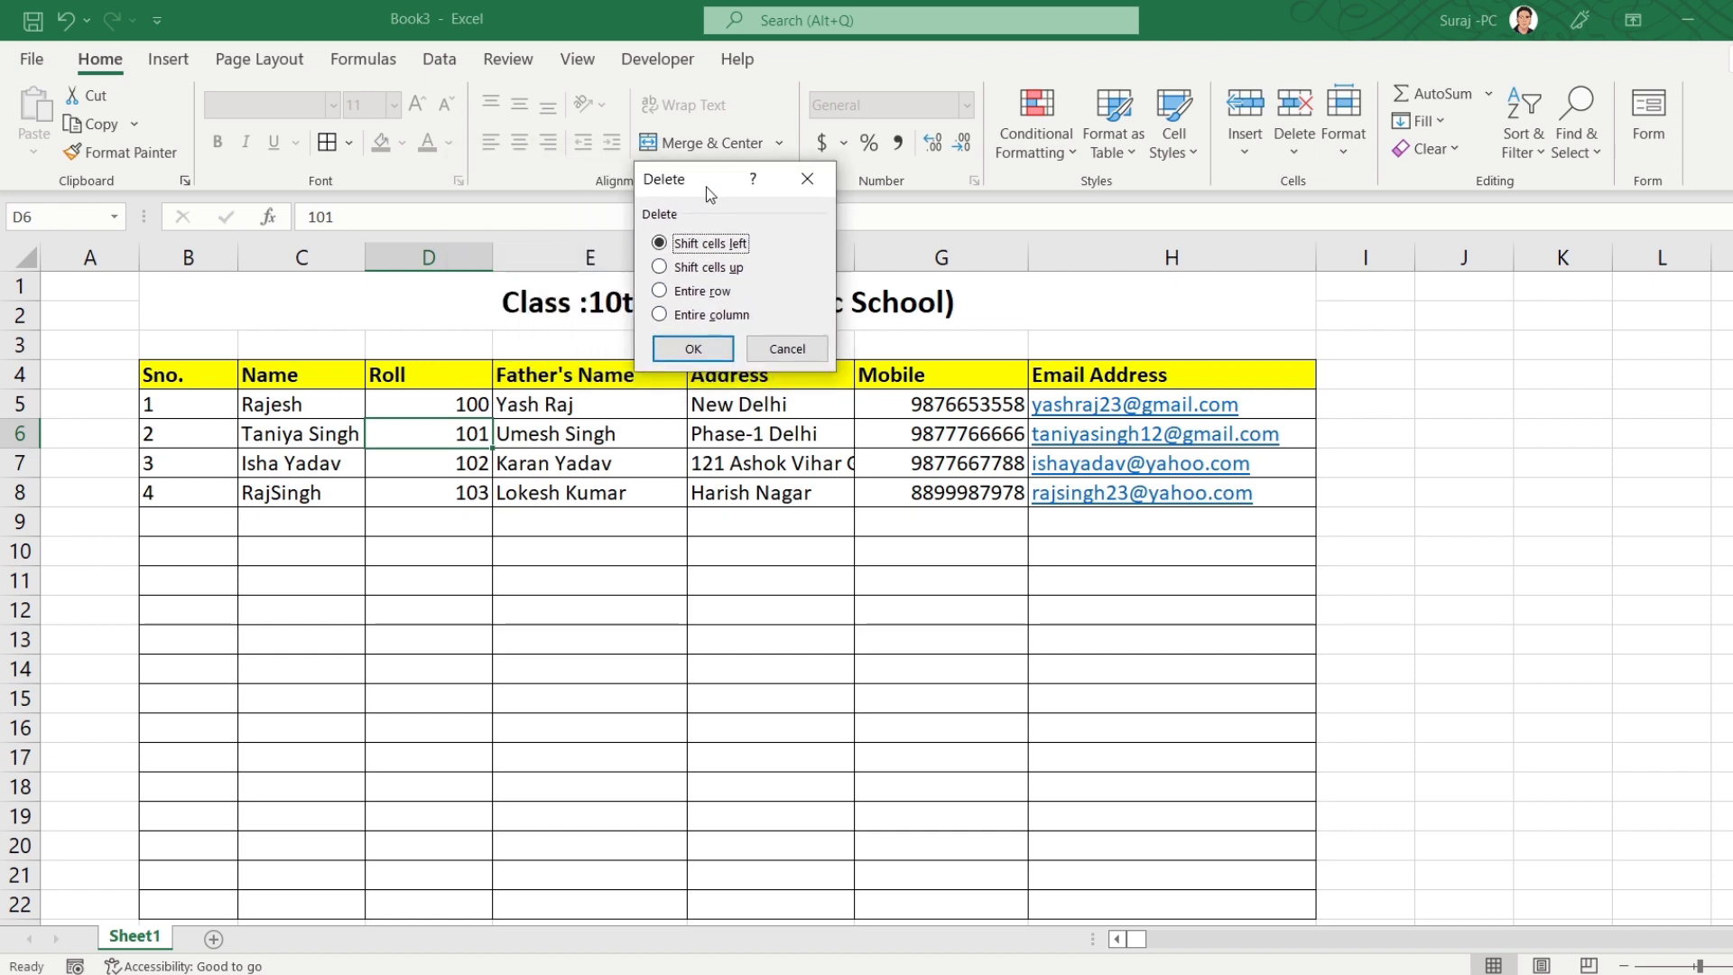
{"action": "left_click", "coordinate": [656, 303]}
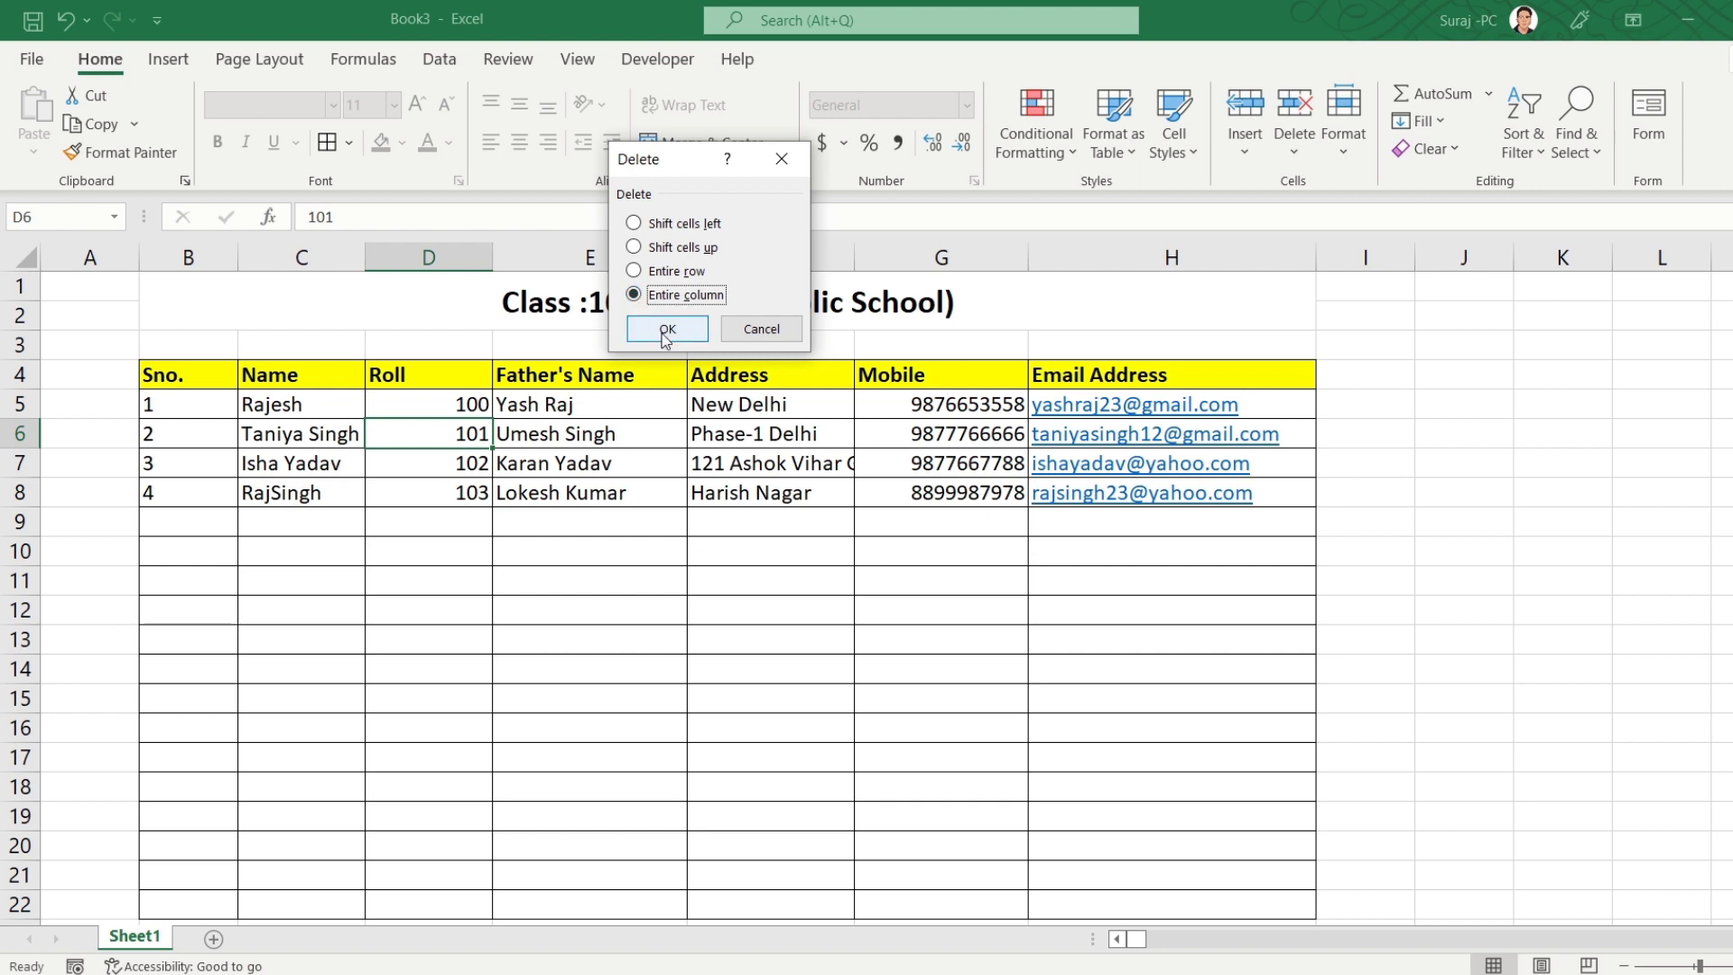
{"action": "left_click", "coordinate": [666, 330]}
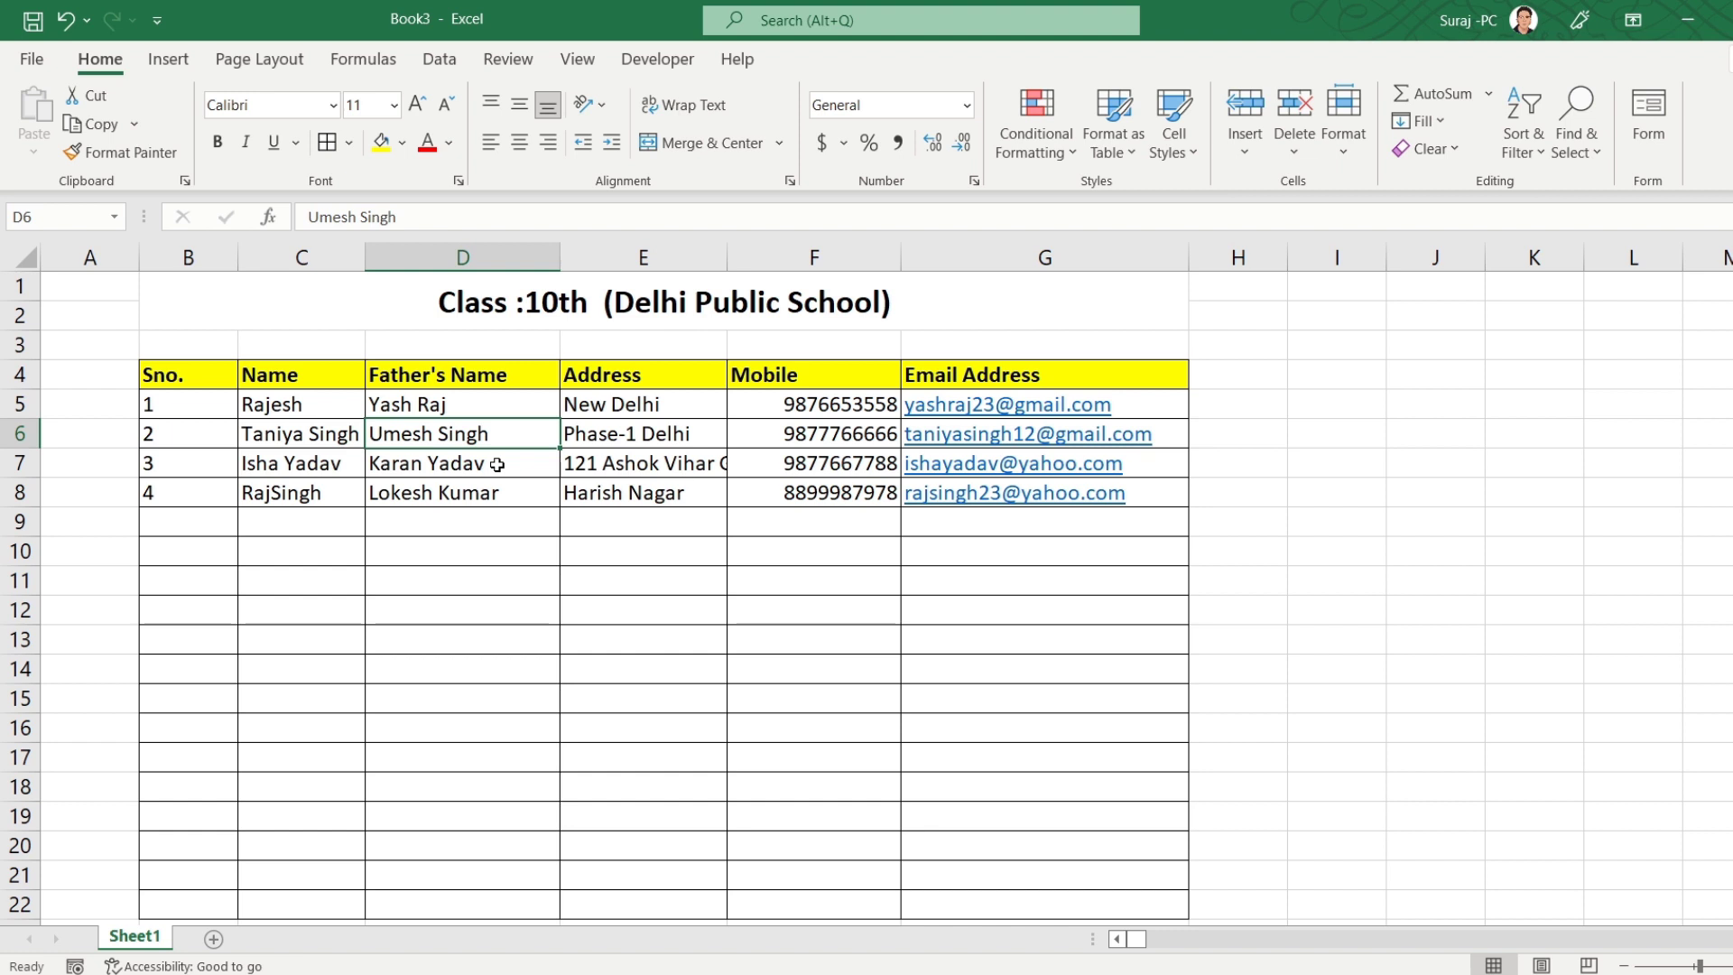
{"action": "left_click", "coordinate": [497, 406]}
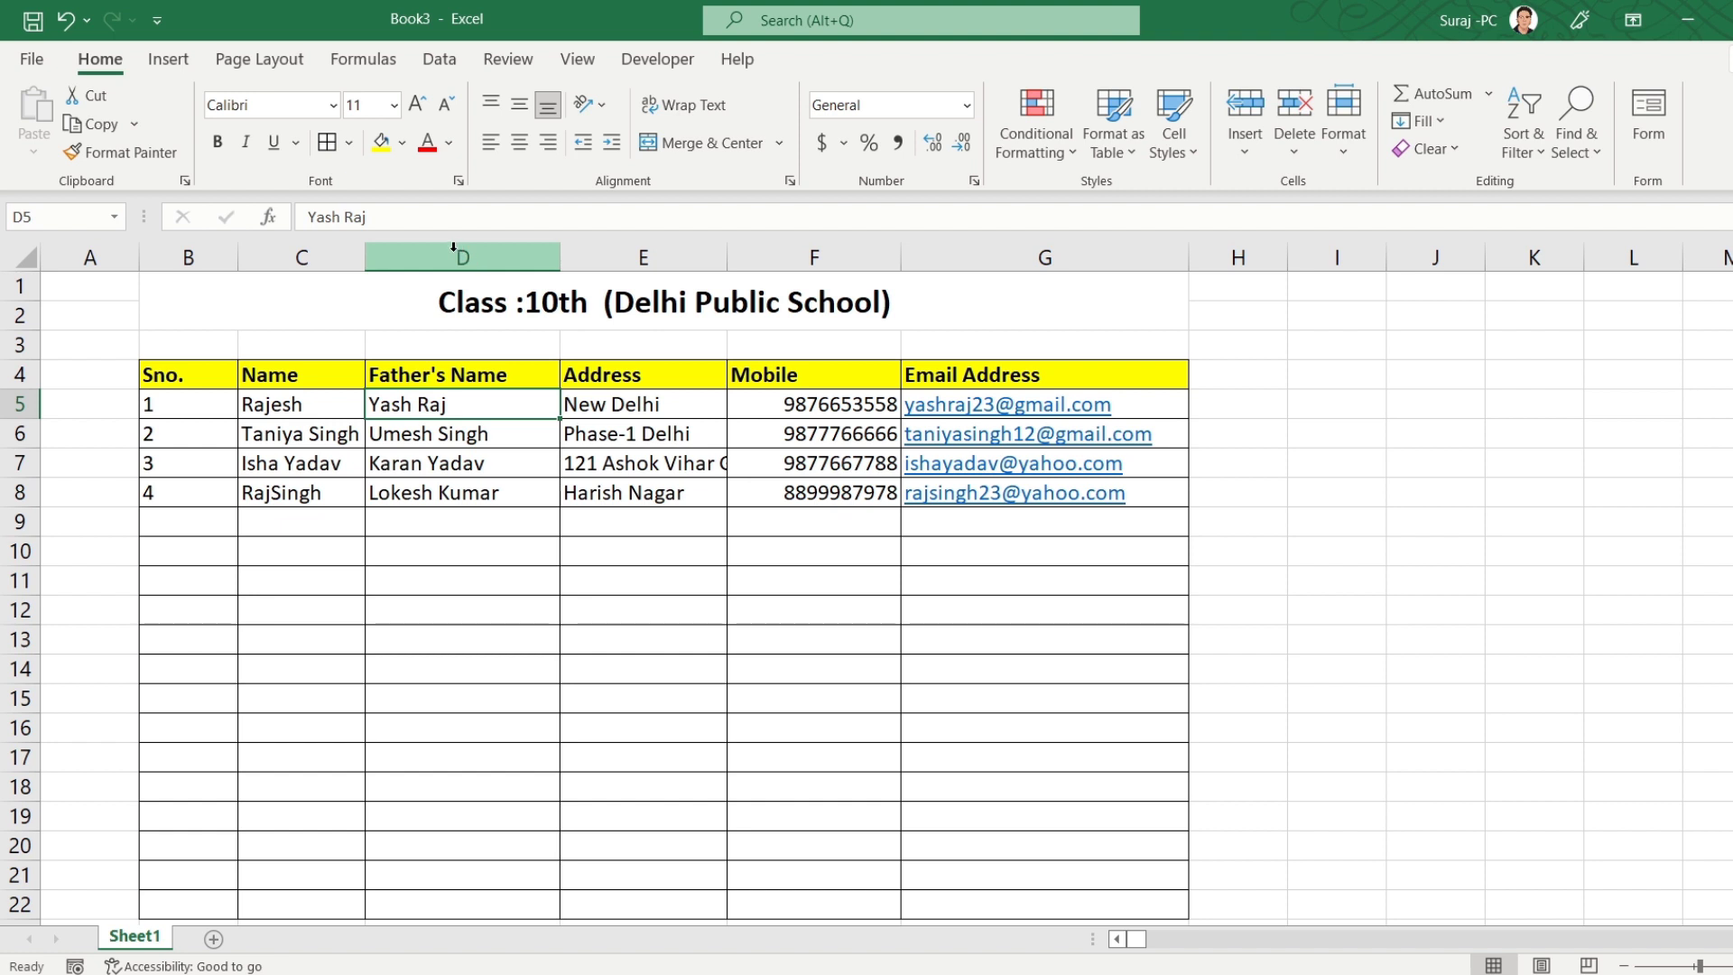
{"action": "left_click", "coordinate": [454, 250]}
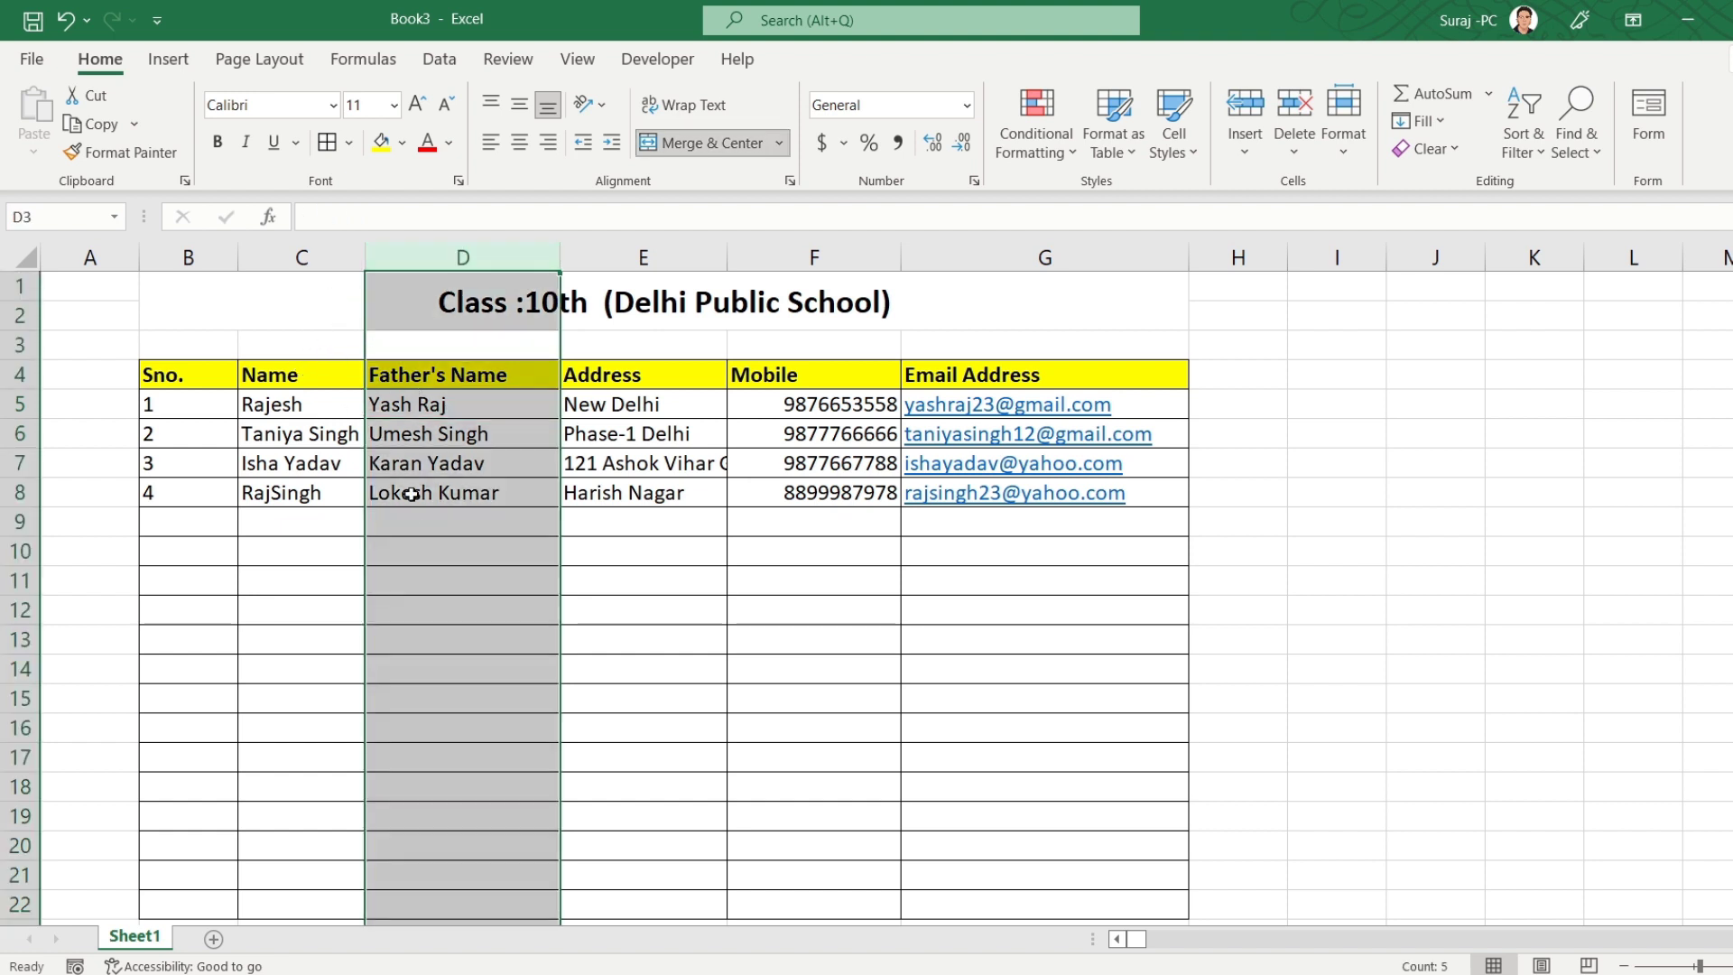
{"action": "left_click", "coordinate": [416, 526]}
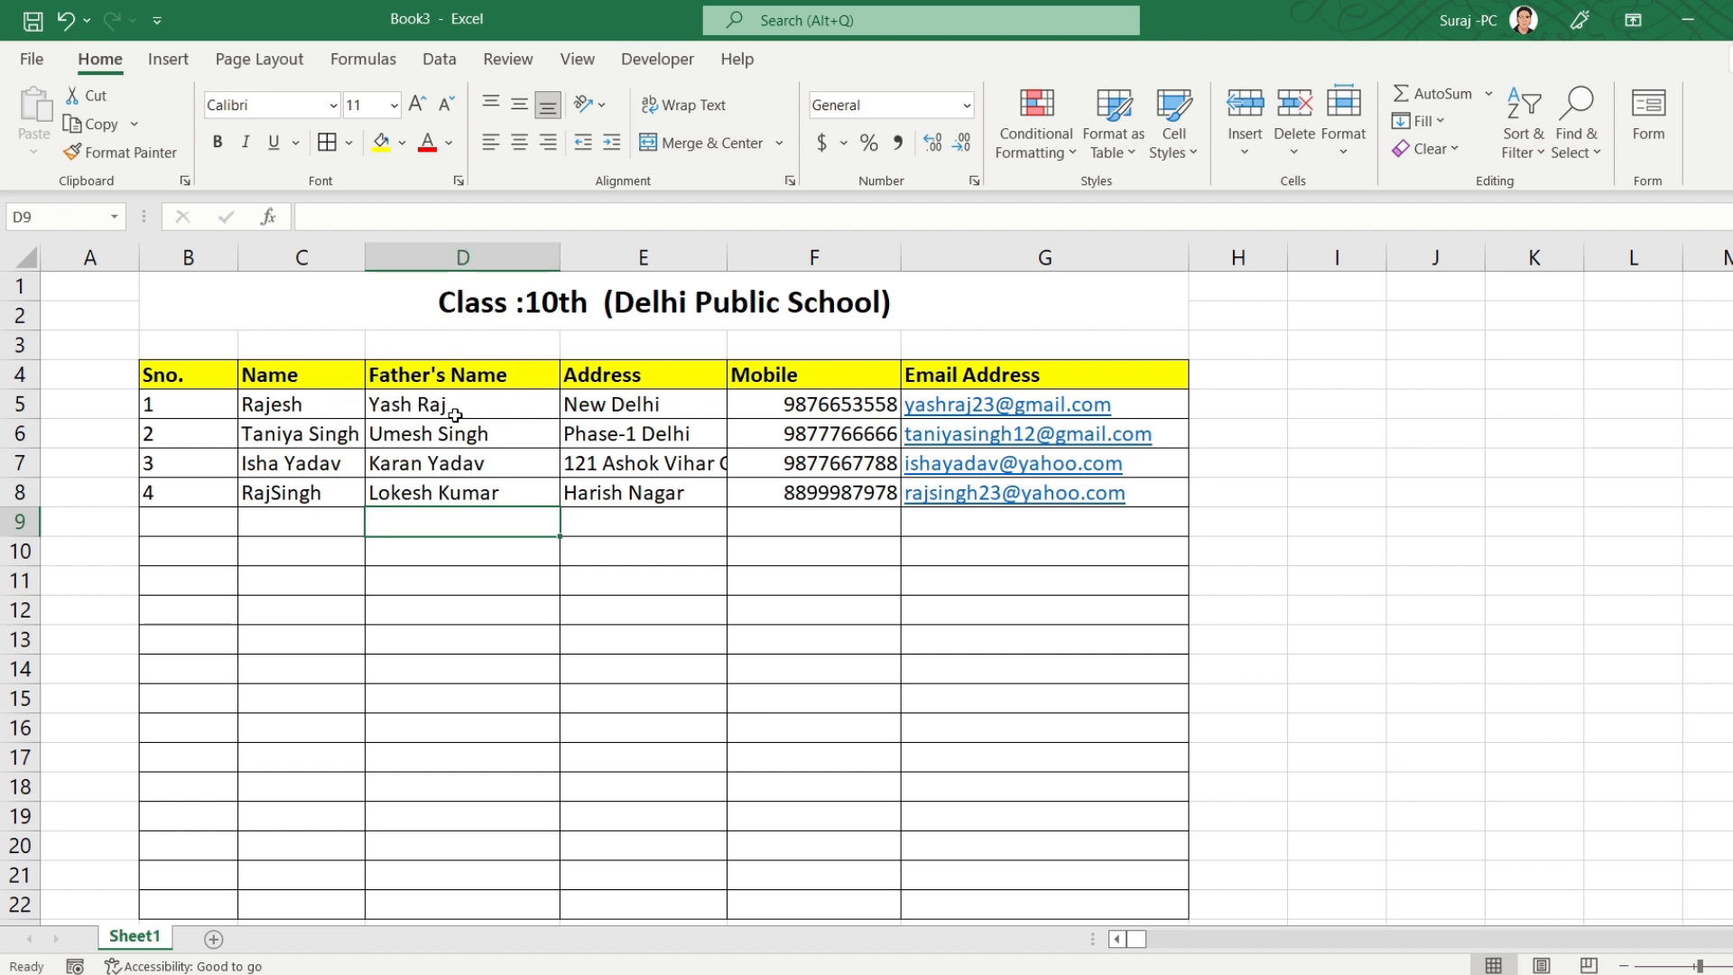
{"action": "left_click", "coordinate": [458, 260]}
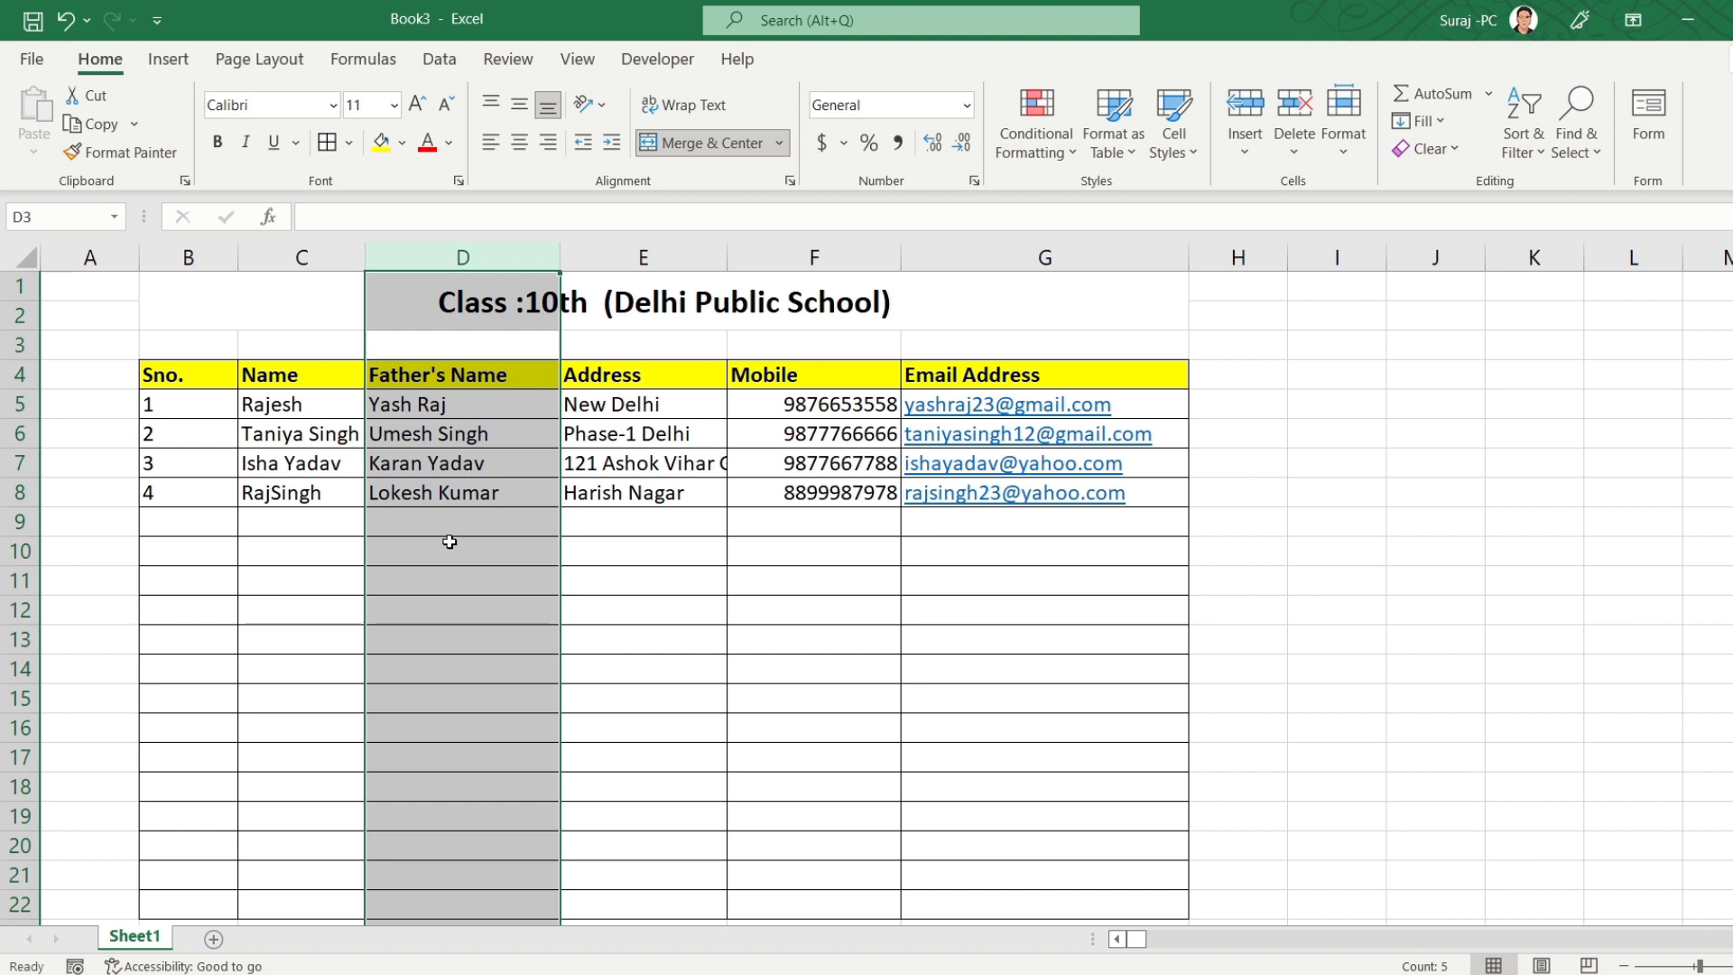
{"action": "key", "text": "ctrl+shift+plus"}
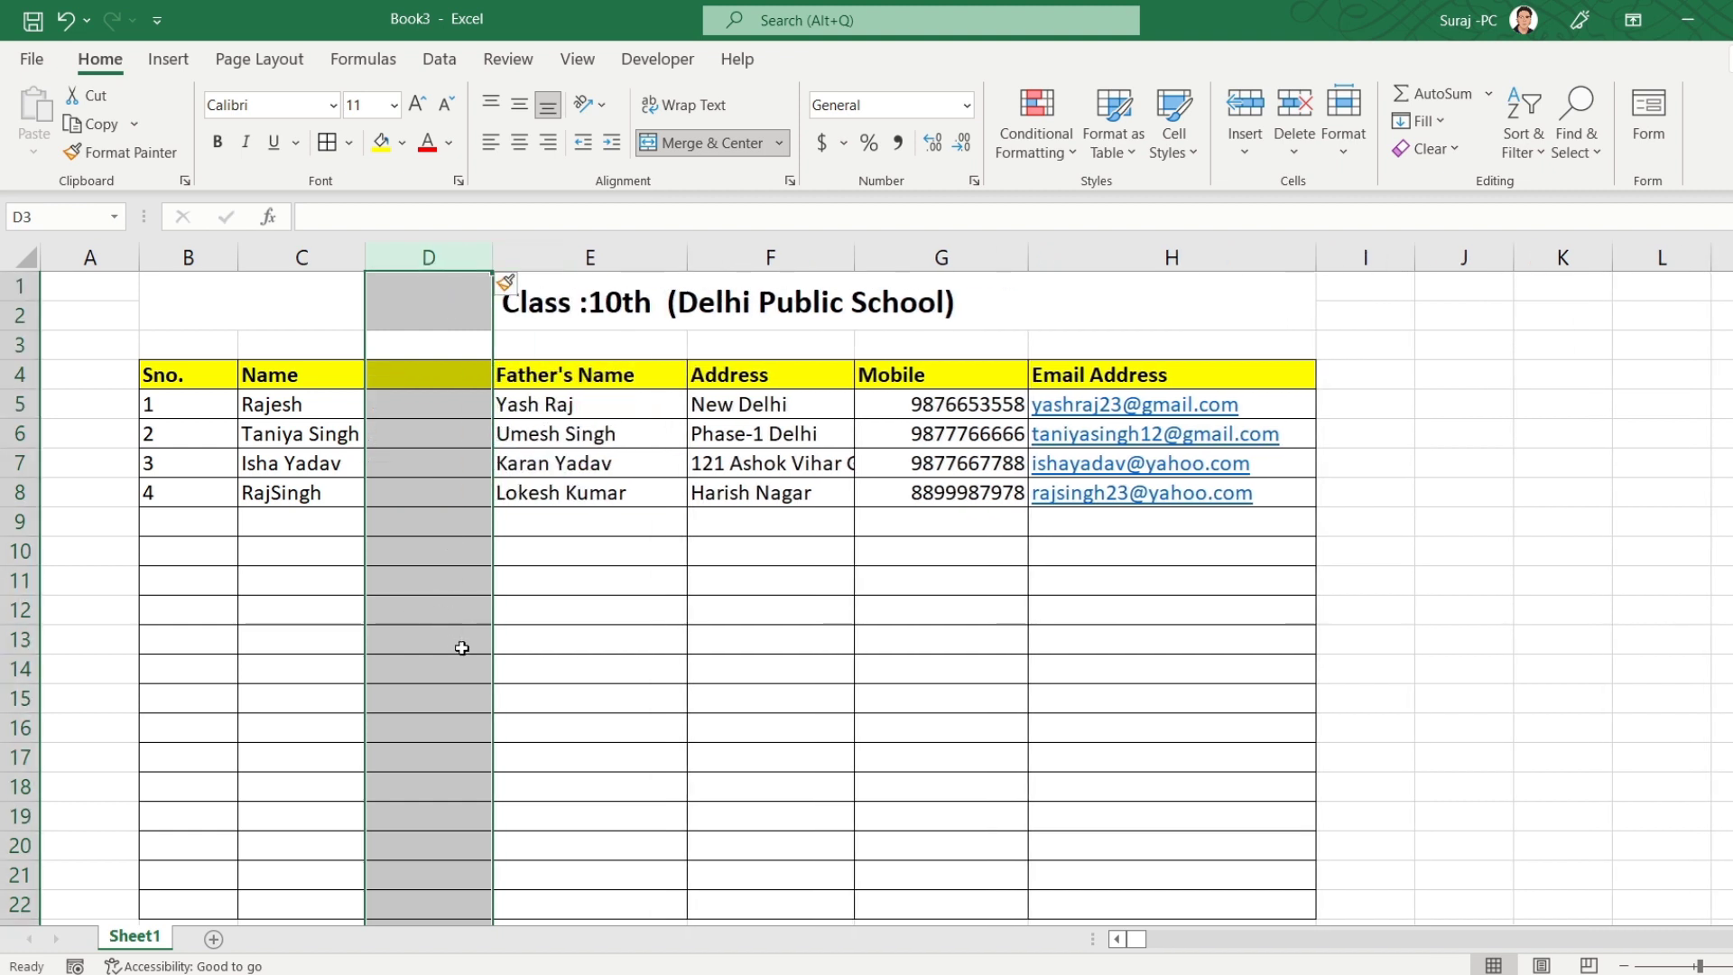
{"action": "left_click", "coordinate": [459, 406]}
{"action": "left_click", "coordinate": [439, 366]}
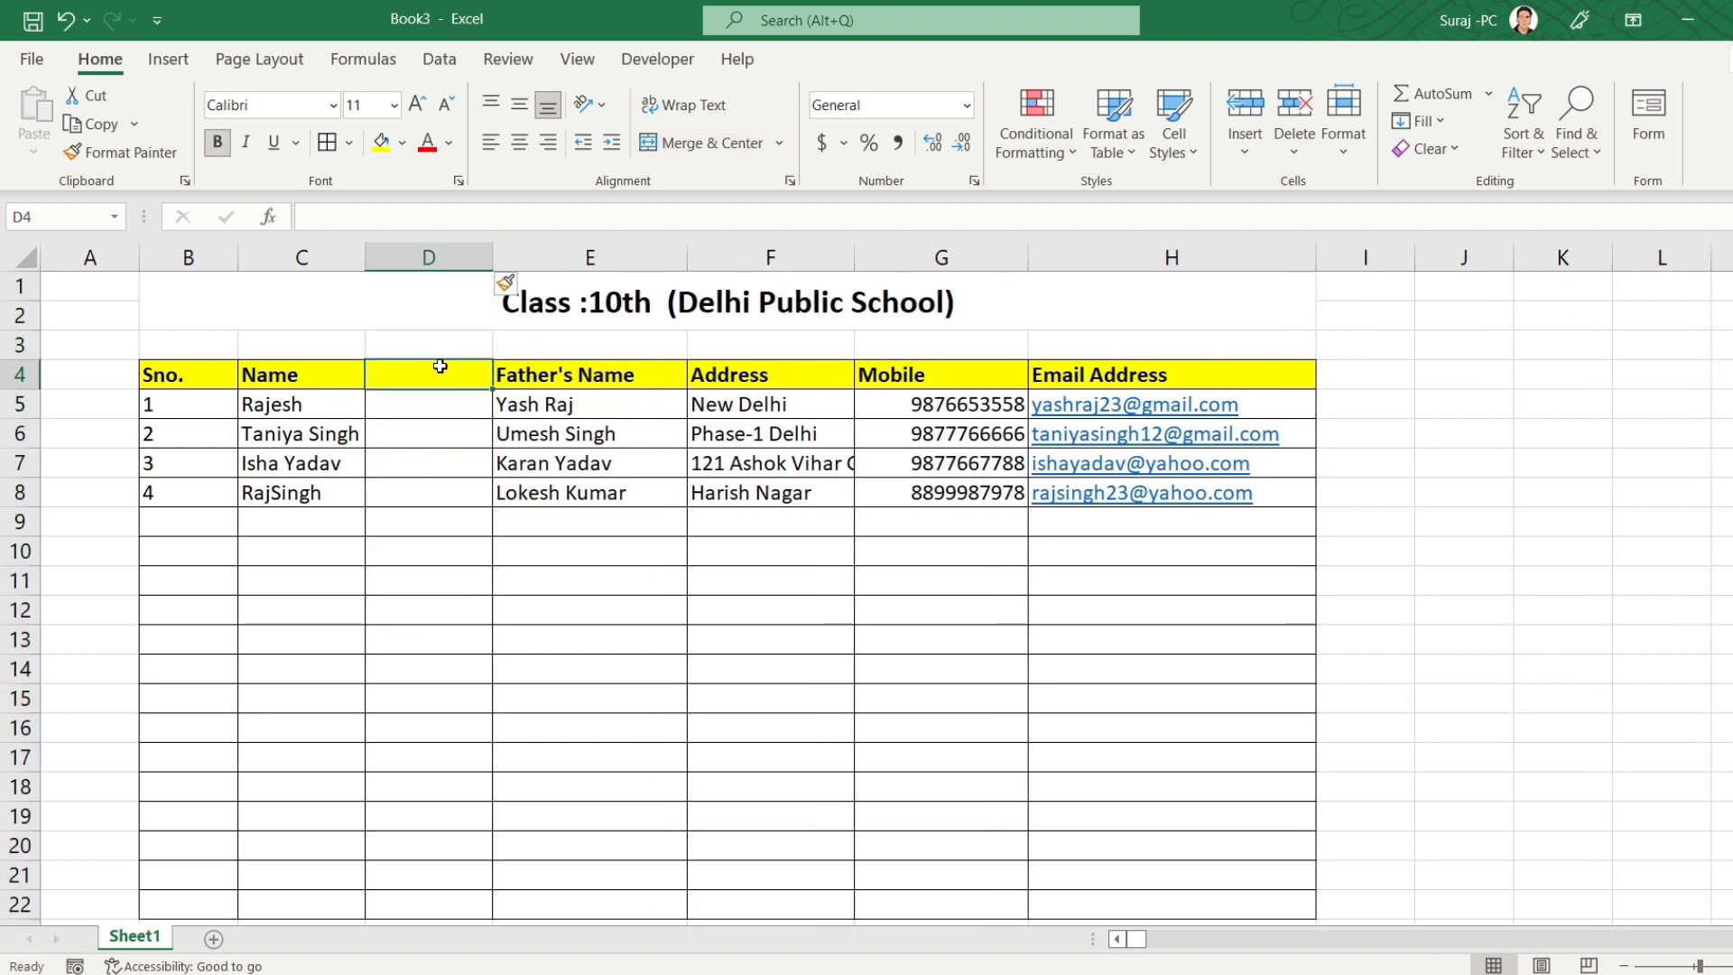
{"action": "left_click", "coordinate": [450, 487]}
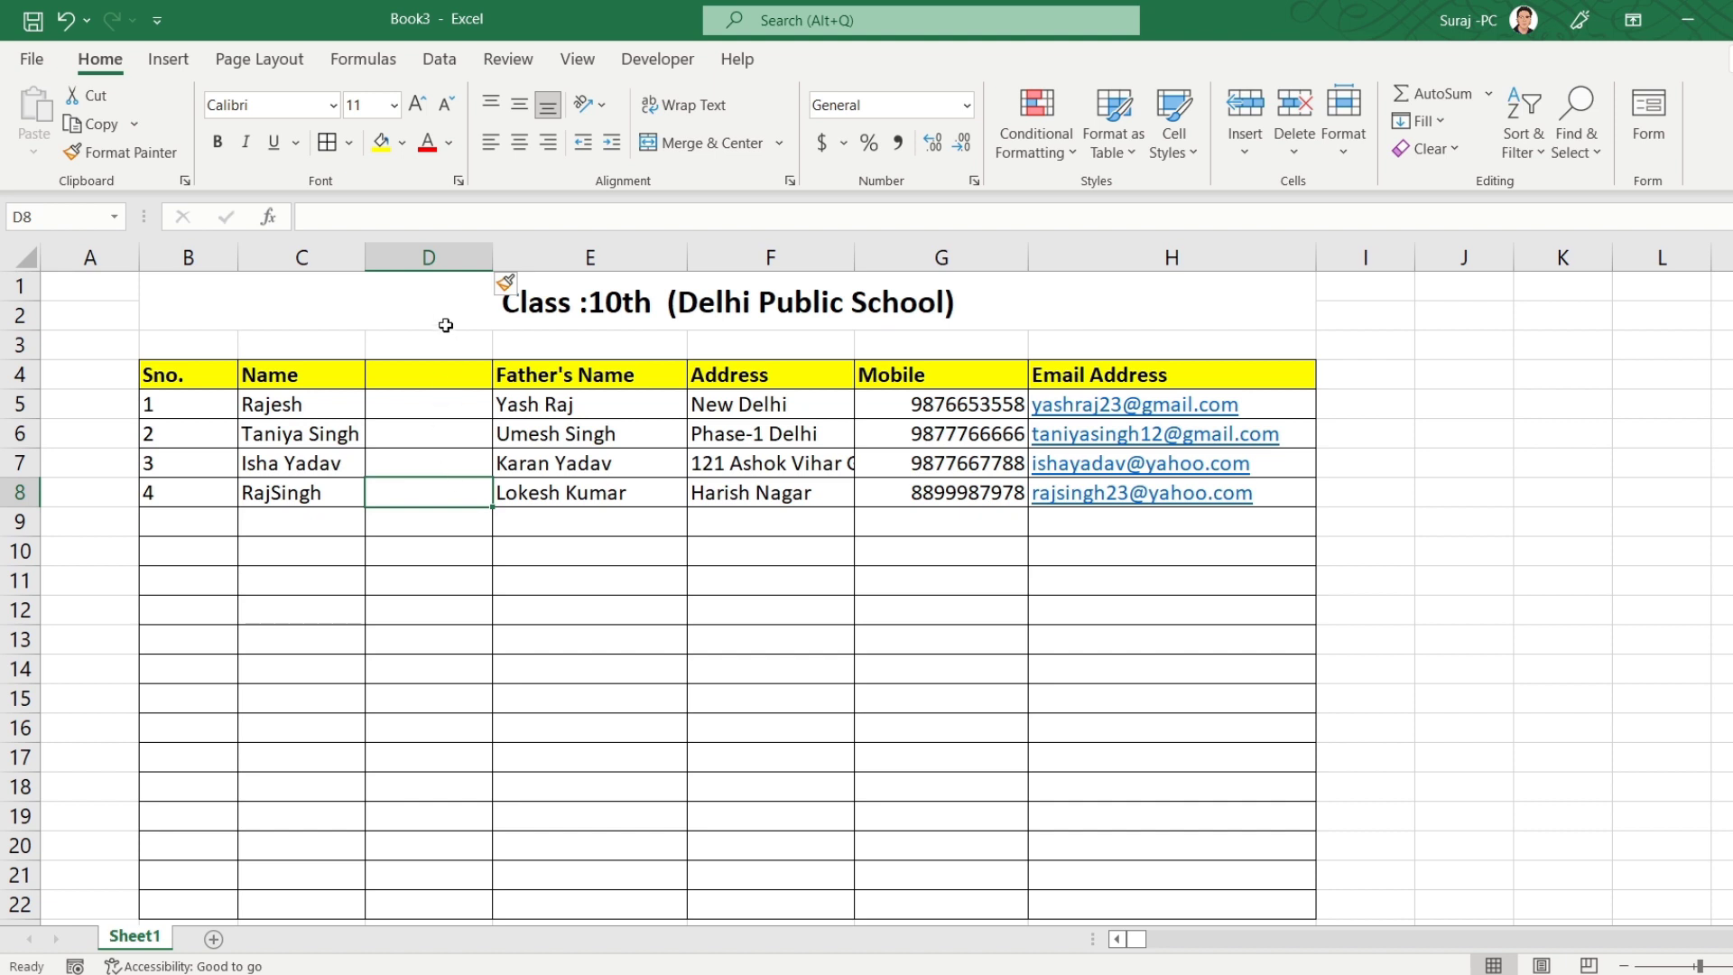
{"action": "left_click", "coordinate": [434, 250]}
{"action": "left_click", "coordinate": [444, 552]}
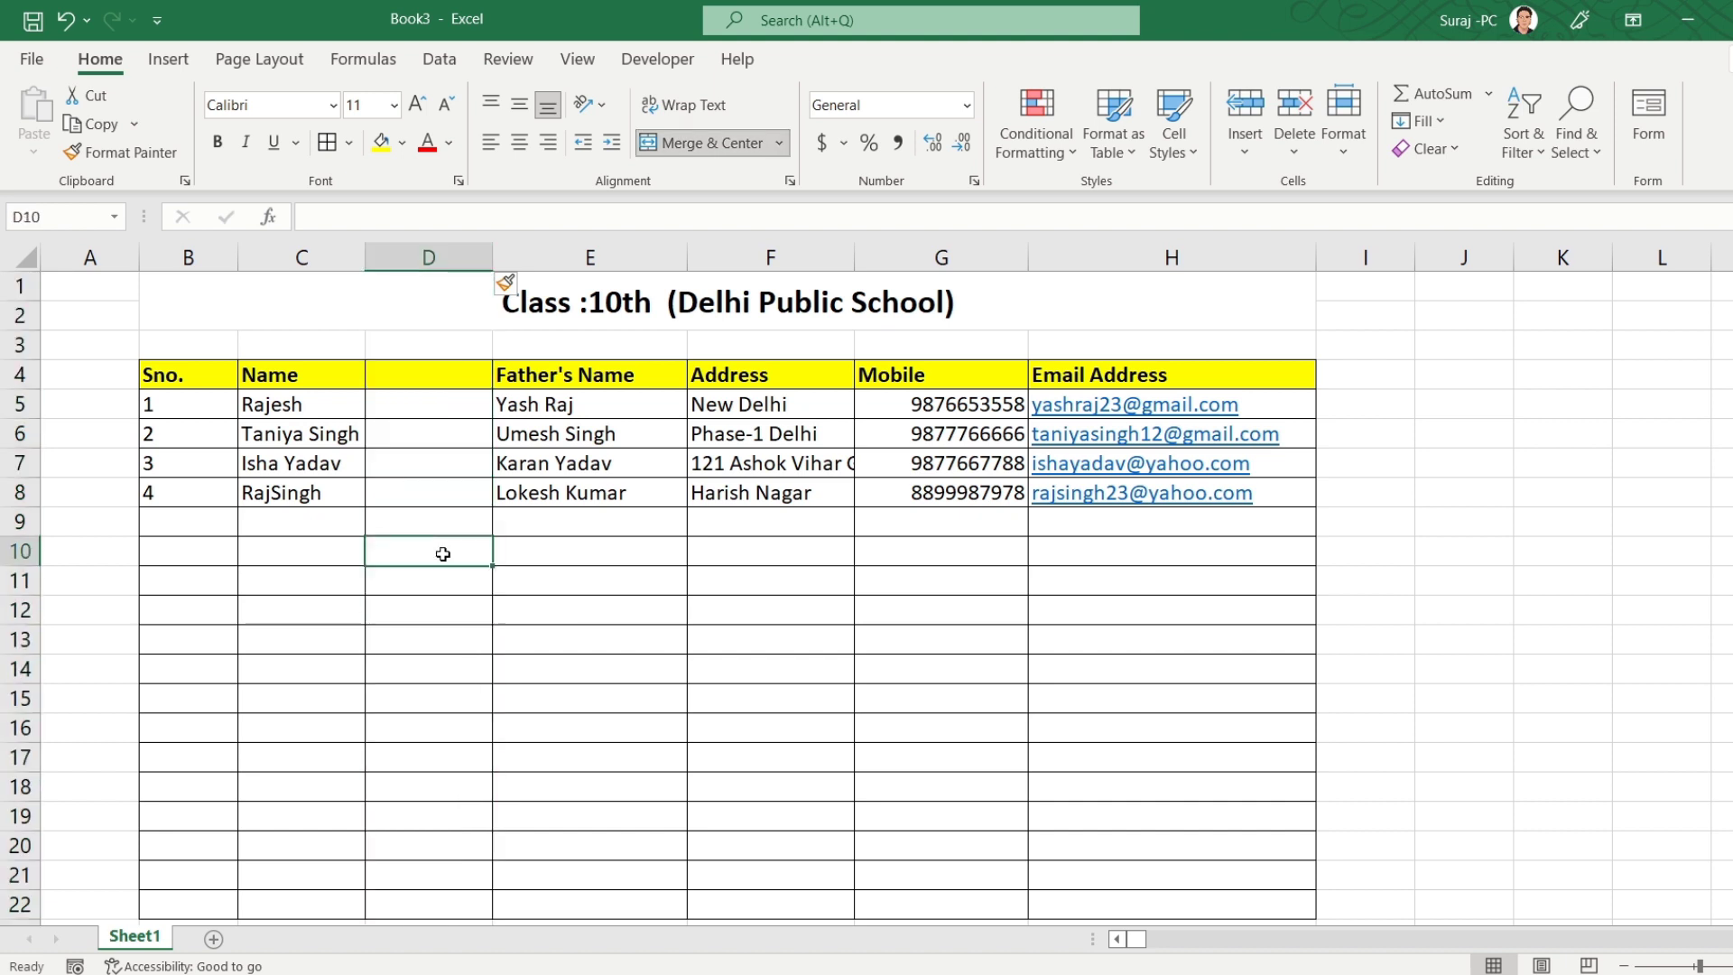
{"action": "left_click", "coordinate": [429, 257]}
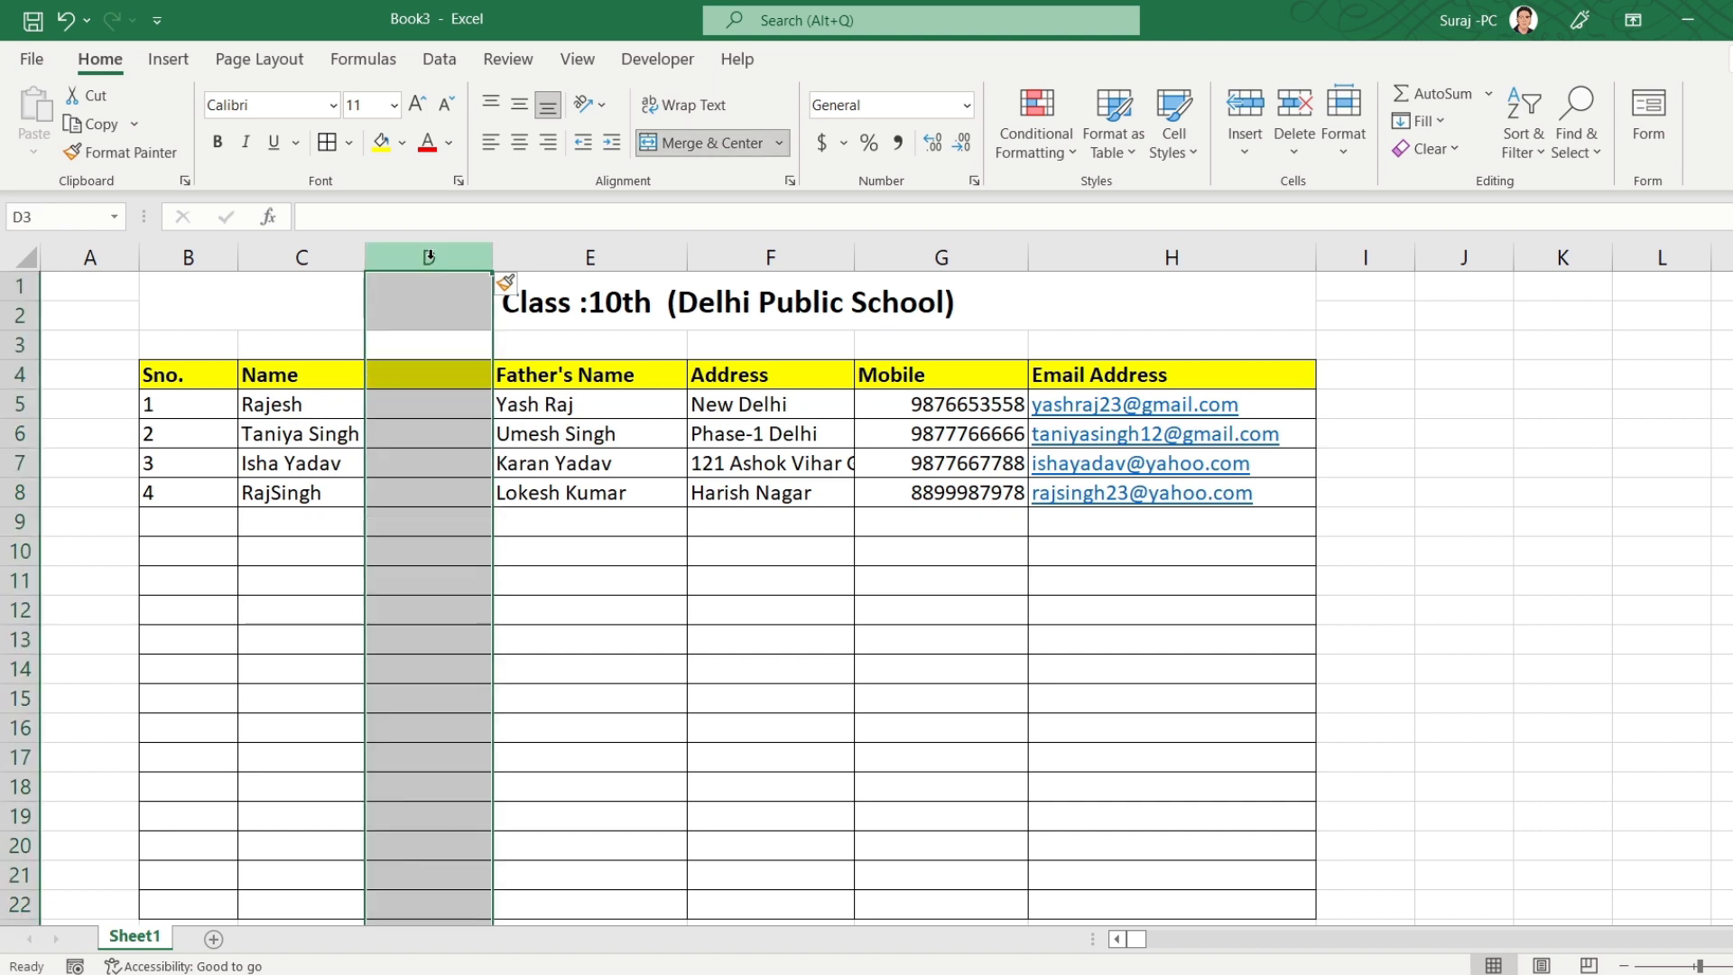
{"action": "left_click", "coordinate": [436, 495]}
{"action": "left_click", "coordinate": [446, 443]}
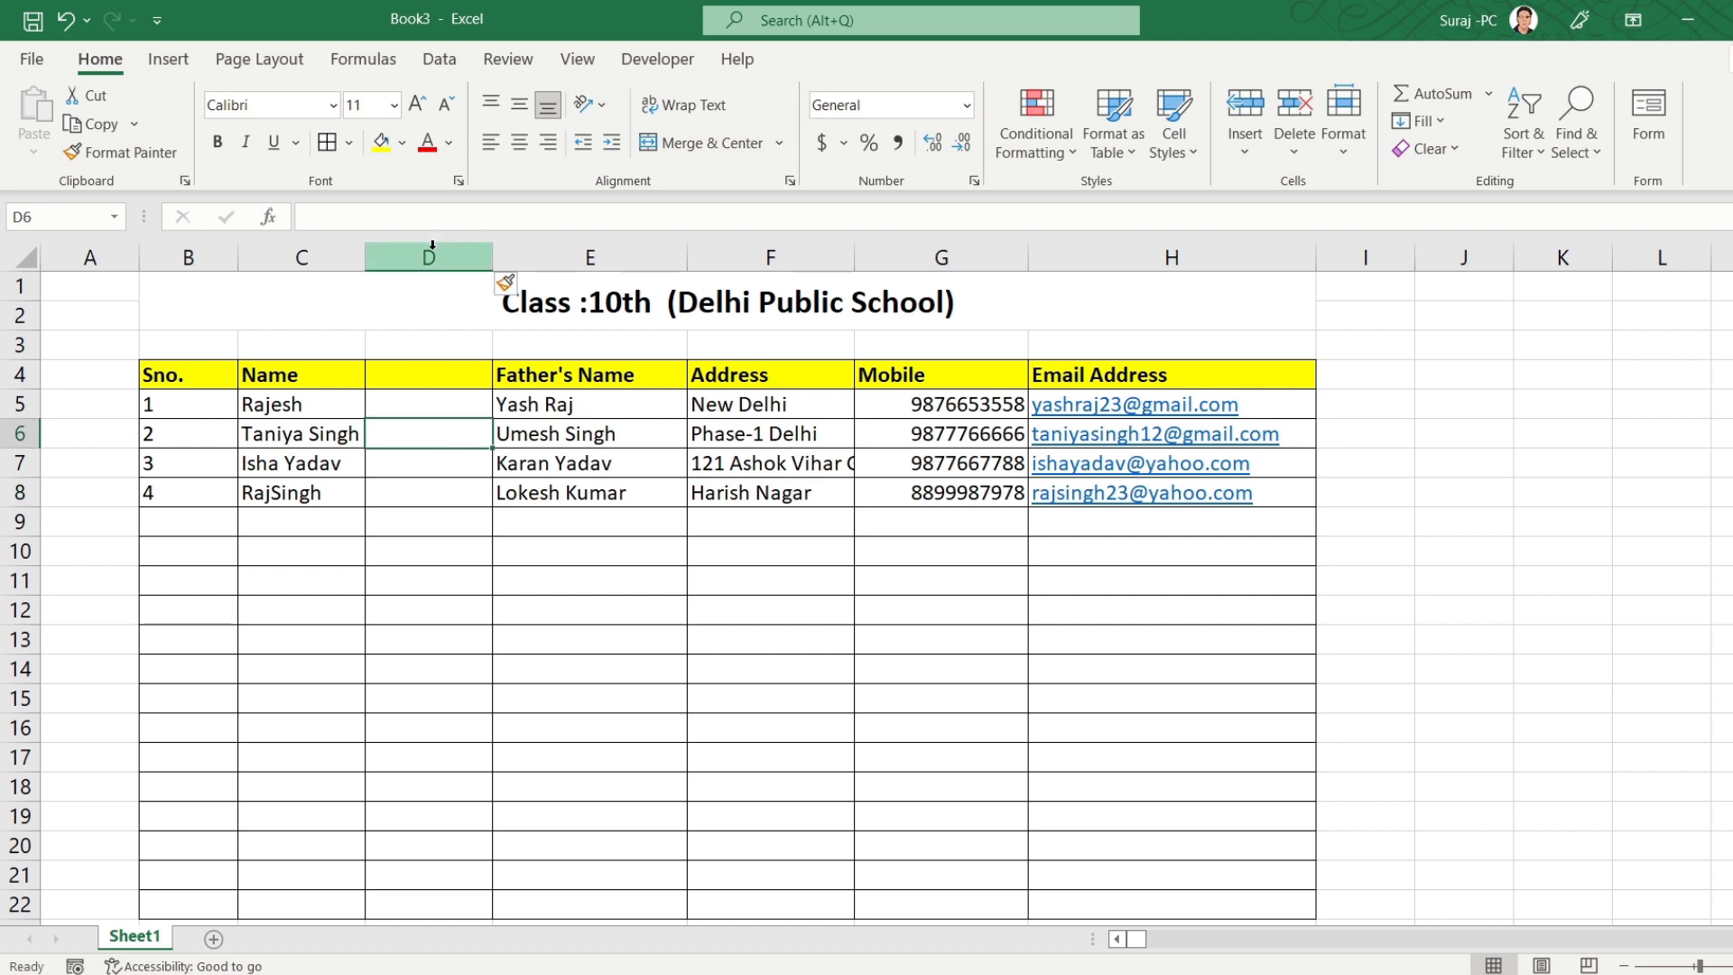
{"action": "left_click", "coordinate": [406, 488]}
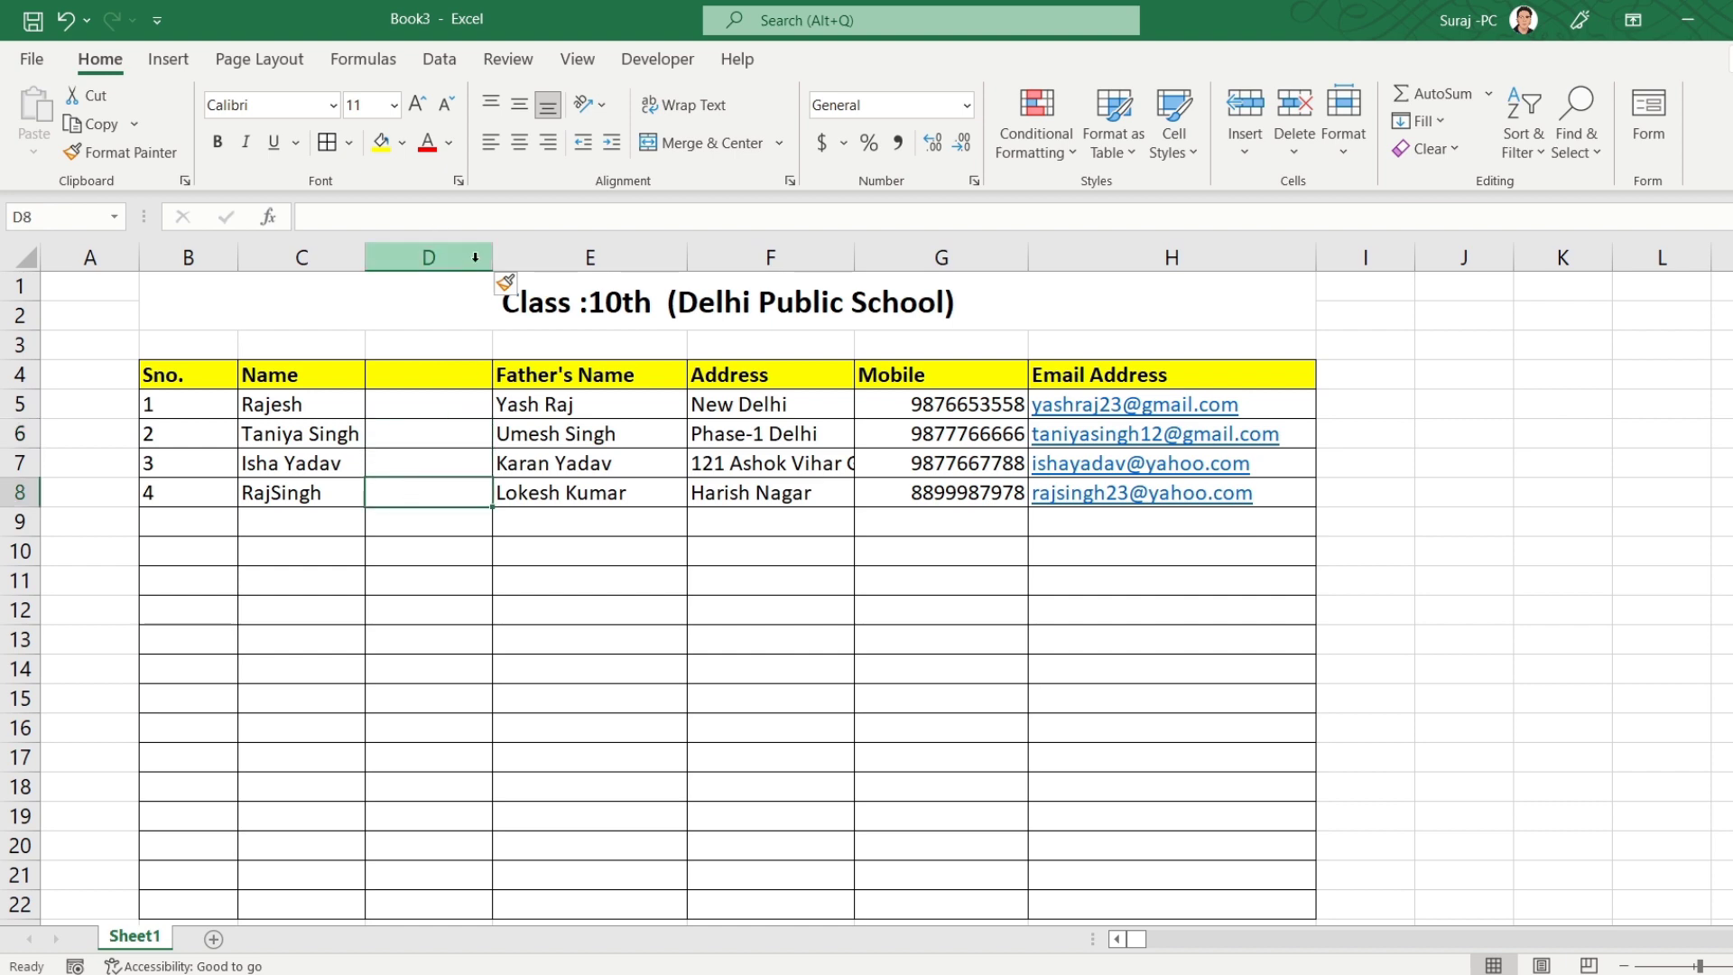
{"action": "left_click", "coordinate": [429, 255]}
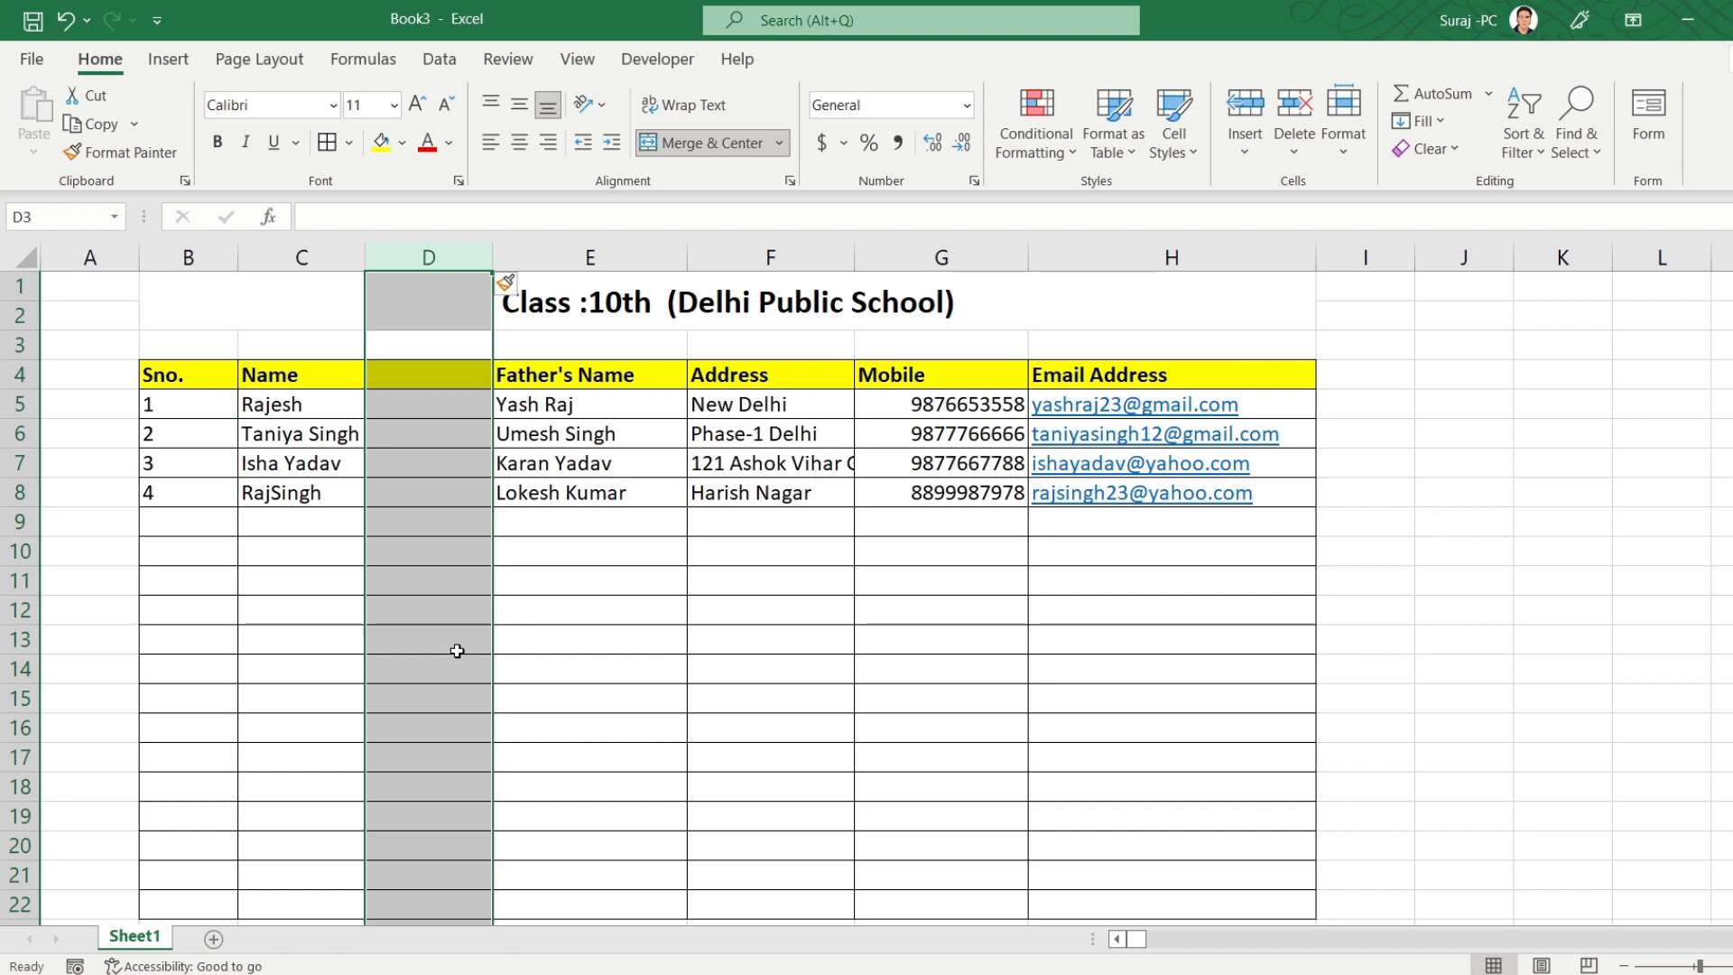
{"action": "key", "text": "ctrl+minus"}
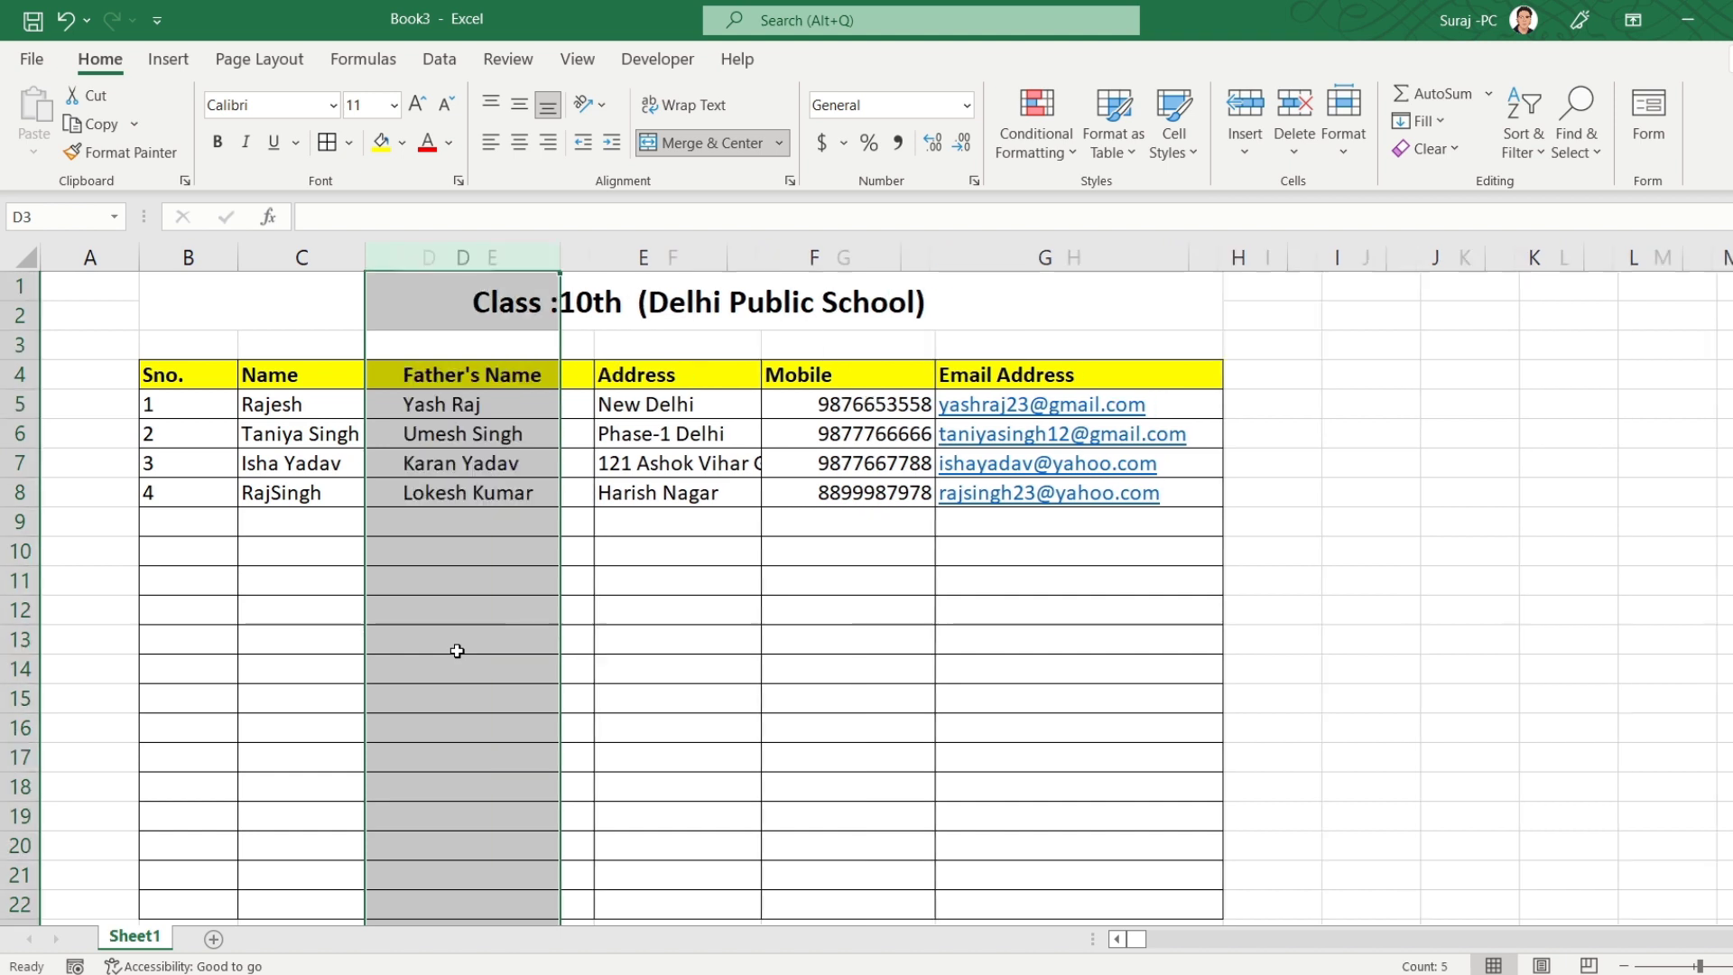
{"action": "left_click", "coordinate": [457, 651]}
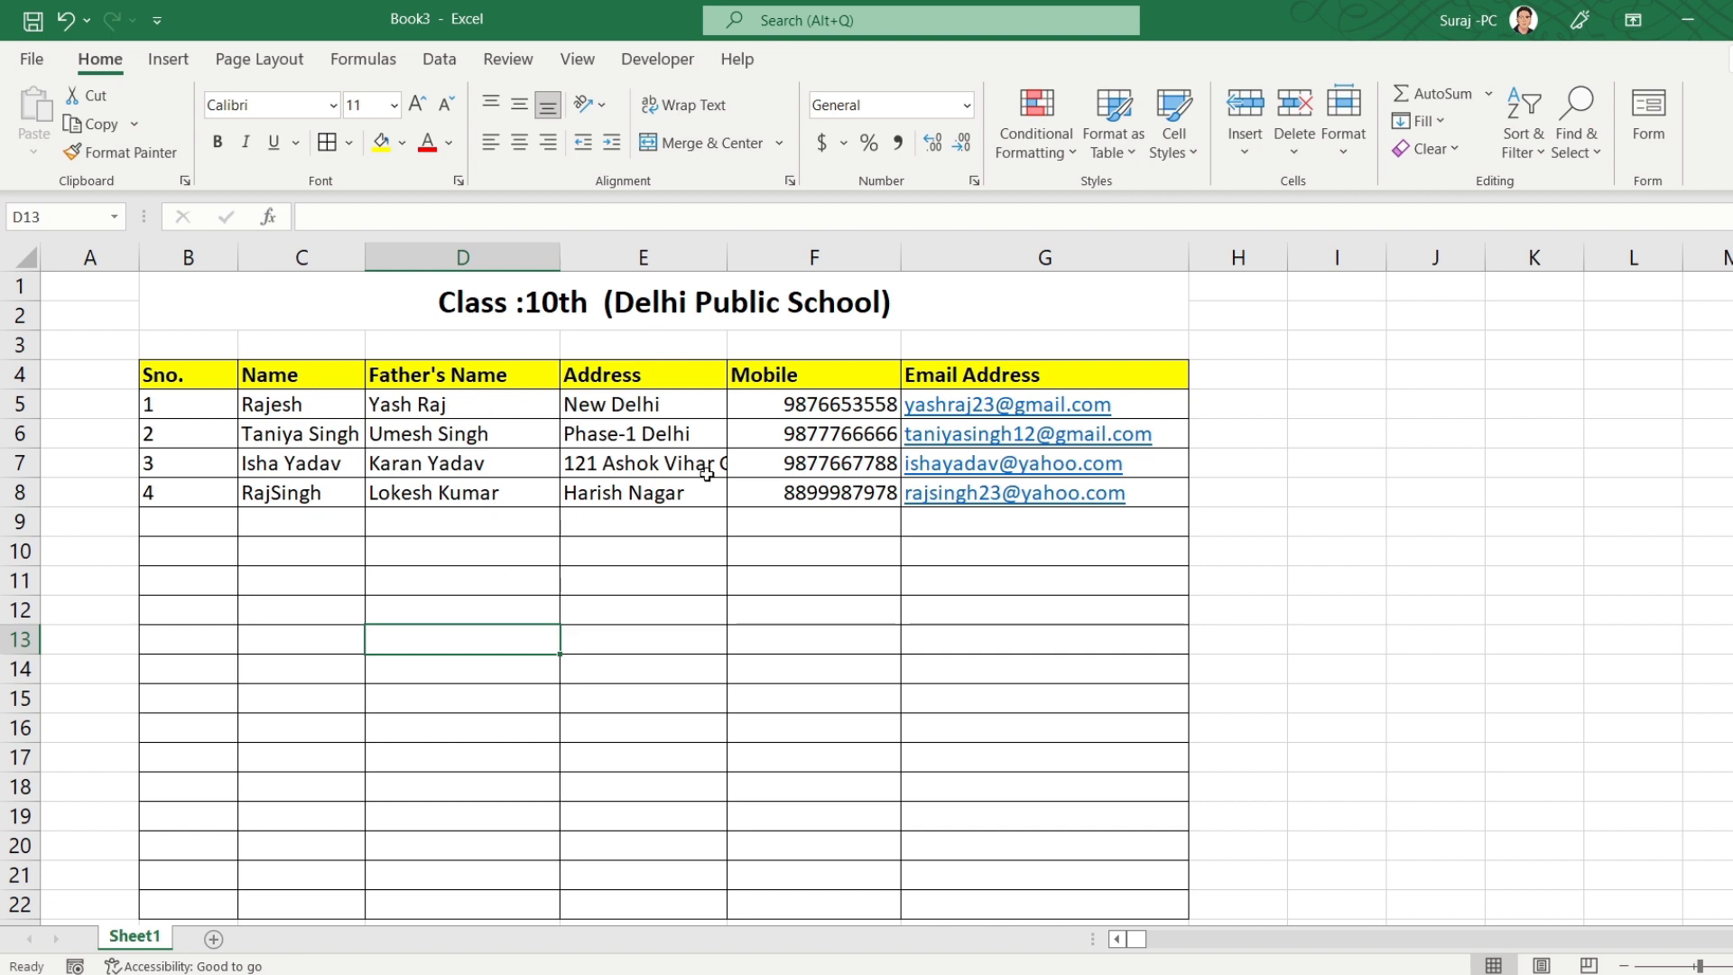
{"action": "left_click", "coordinate": [750, 546]}
{"action": "left_click", "coordinate": [1245, 547]}
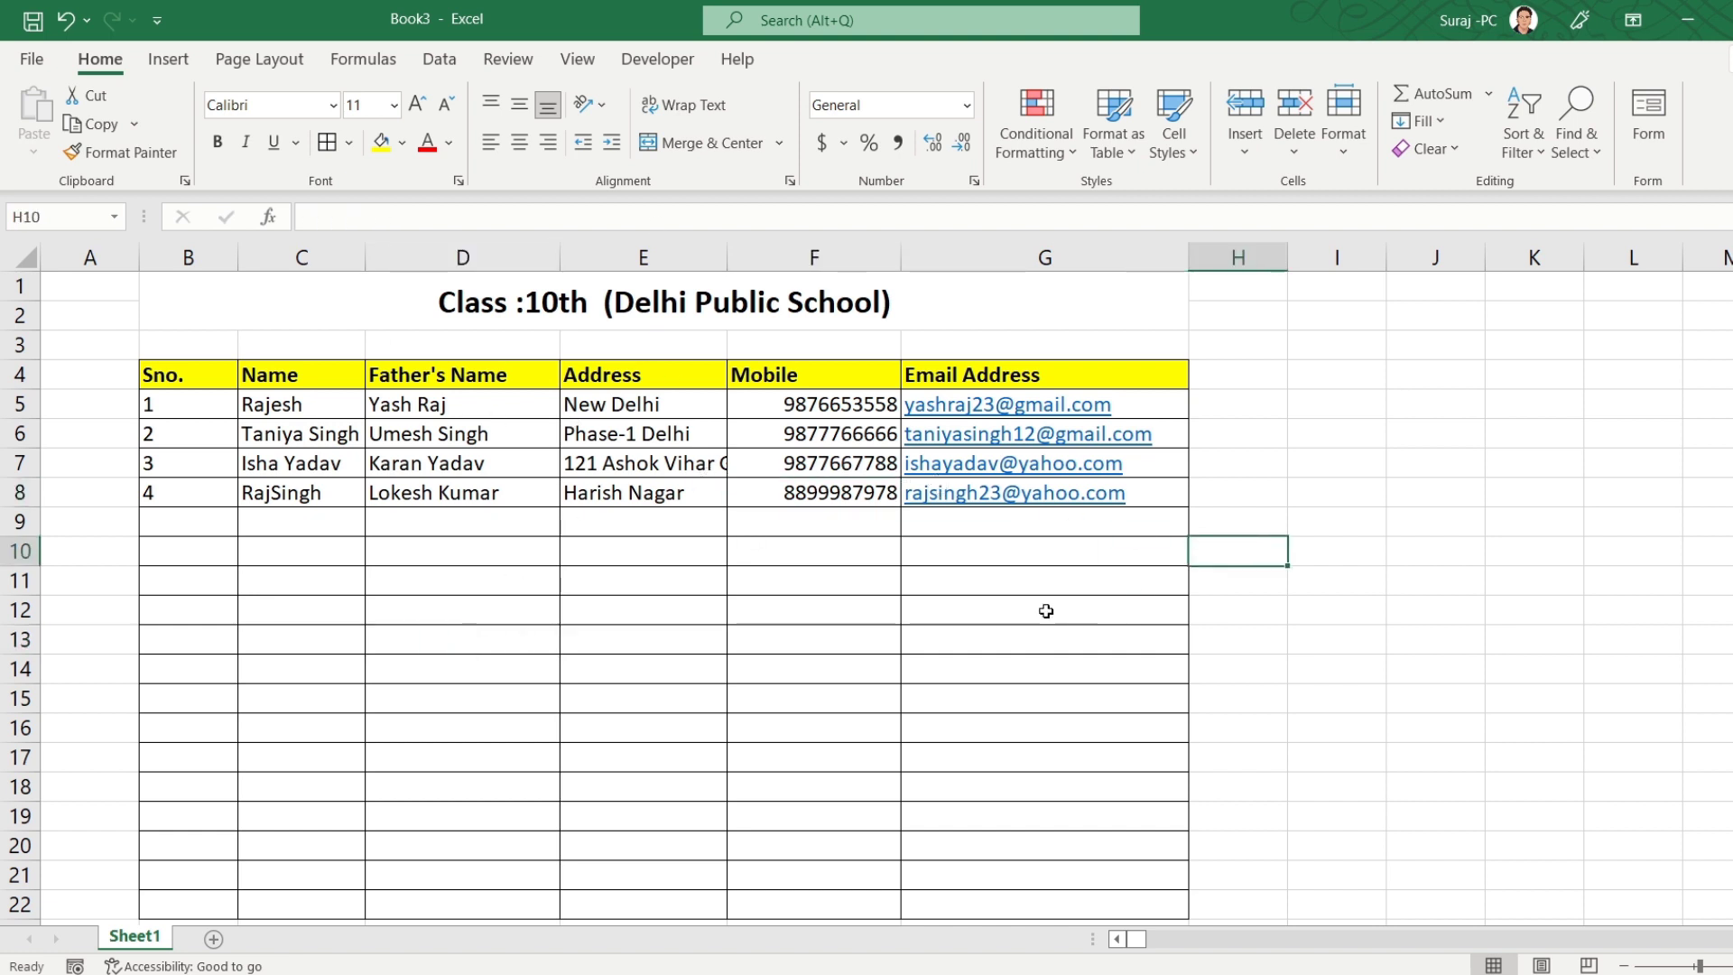
{"action": "left_click", "coordinate": [810, 671]}
{"action": "left_click", "coordinate": [649, 692]}
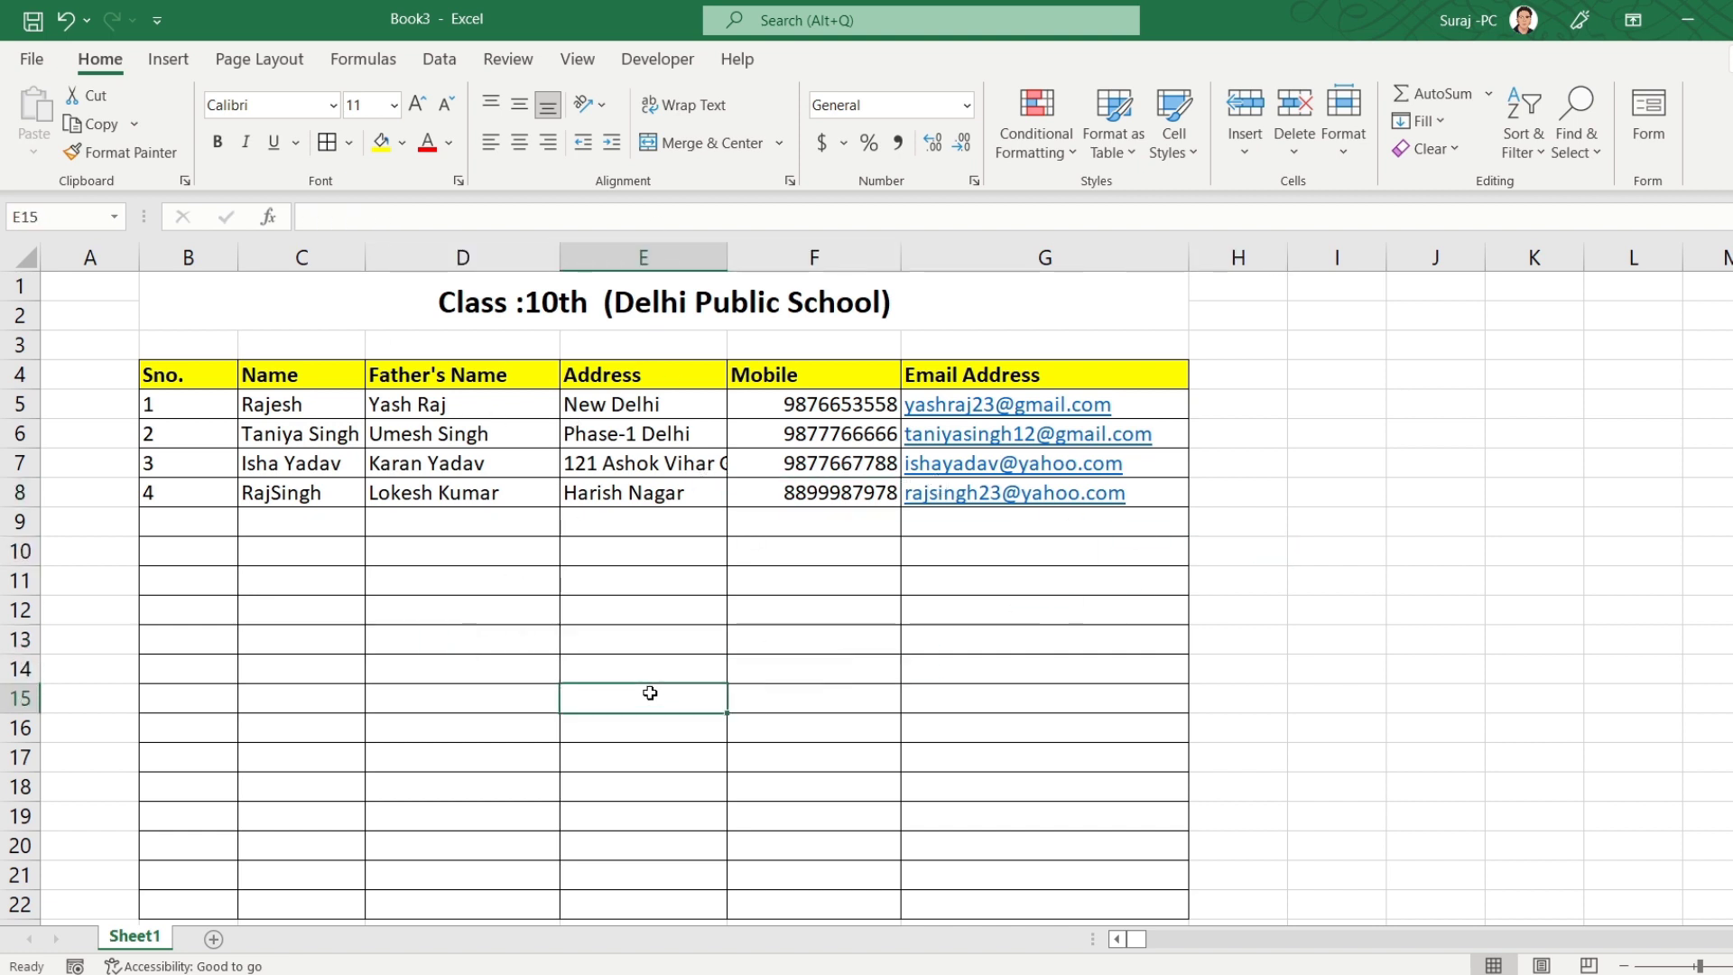
{"action": "left_click", "coordinate": [644, 671]}
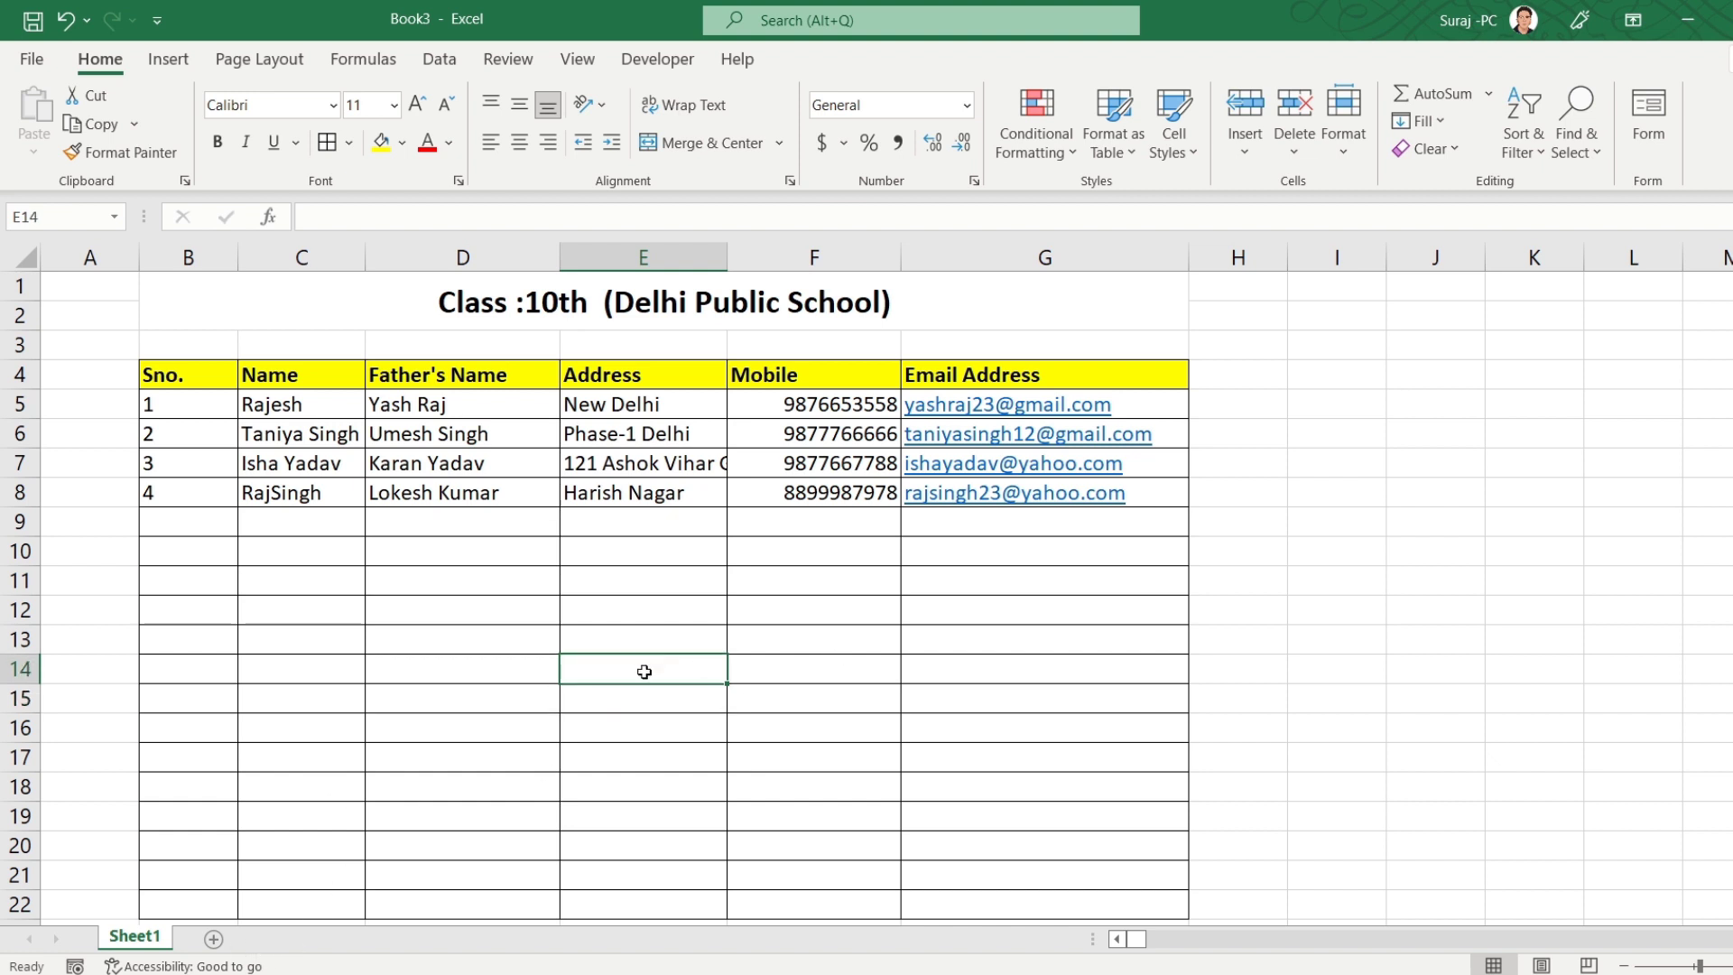
{"action": "left_click", "coordinate": [571, 298]}
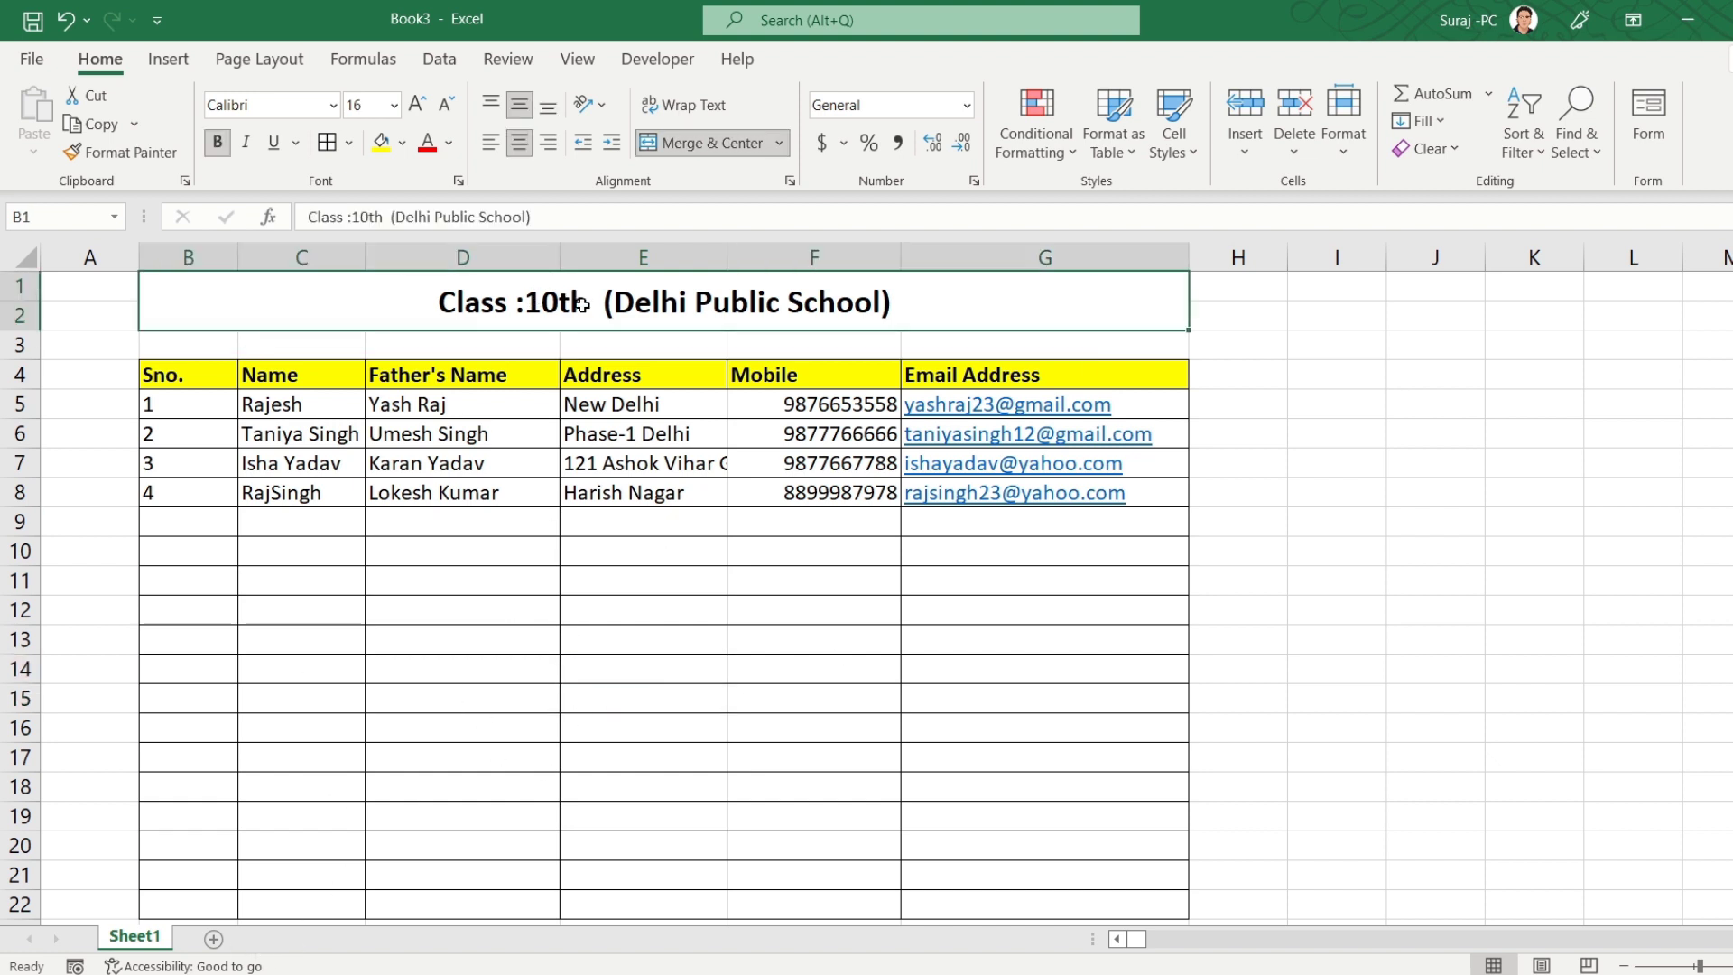
{"action": "left_click", "coordinate": [625, 580]}
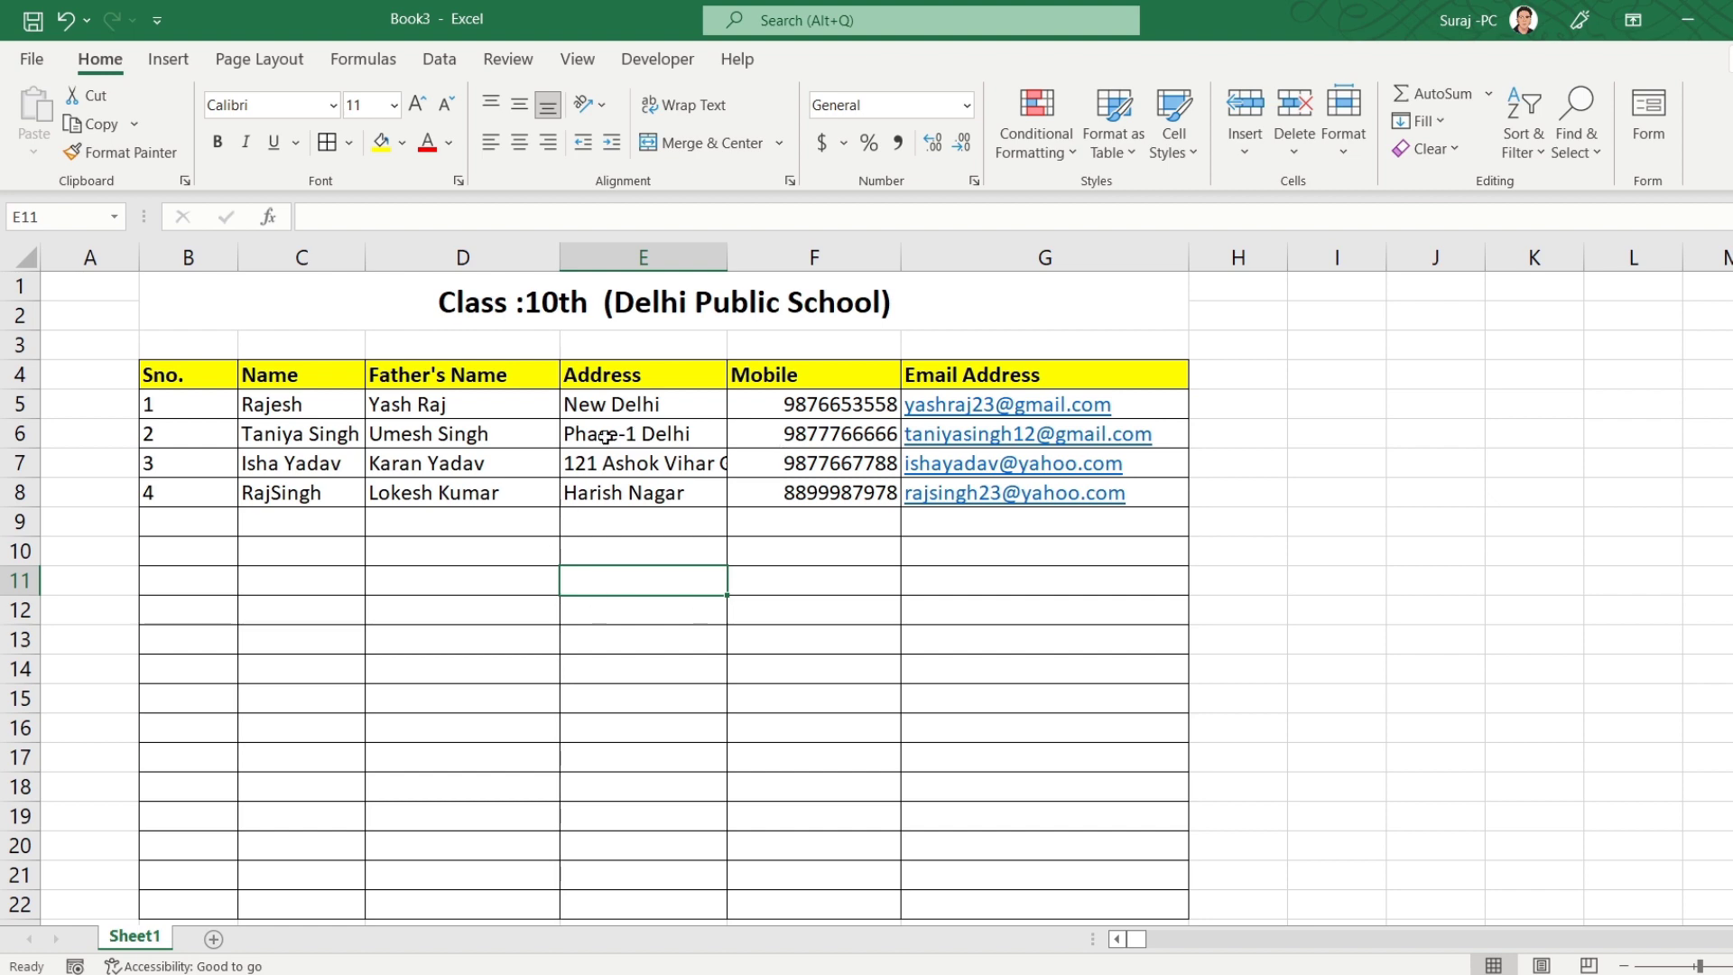
{"action": "scroll", "coordinate": [1481, 418], "scroll_direction": "right", "scroll_amount": 1}
{"action": "scroll", "coordinate": [1481, 417], "scroll_direction": "right", "scroll_amount": 1}
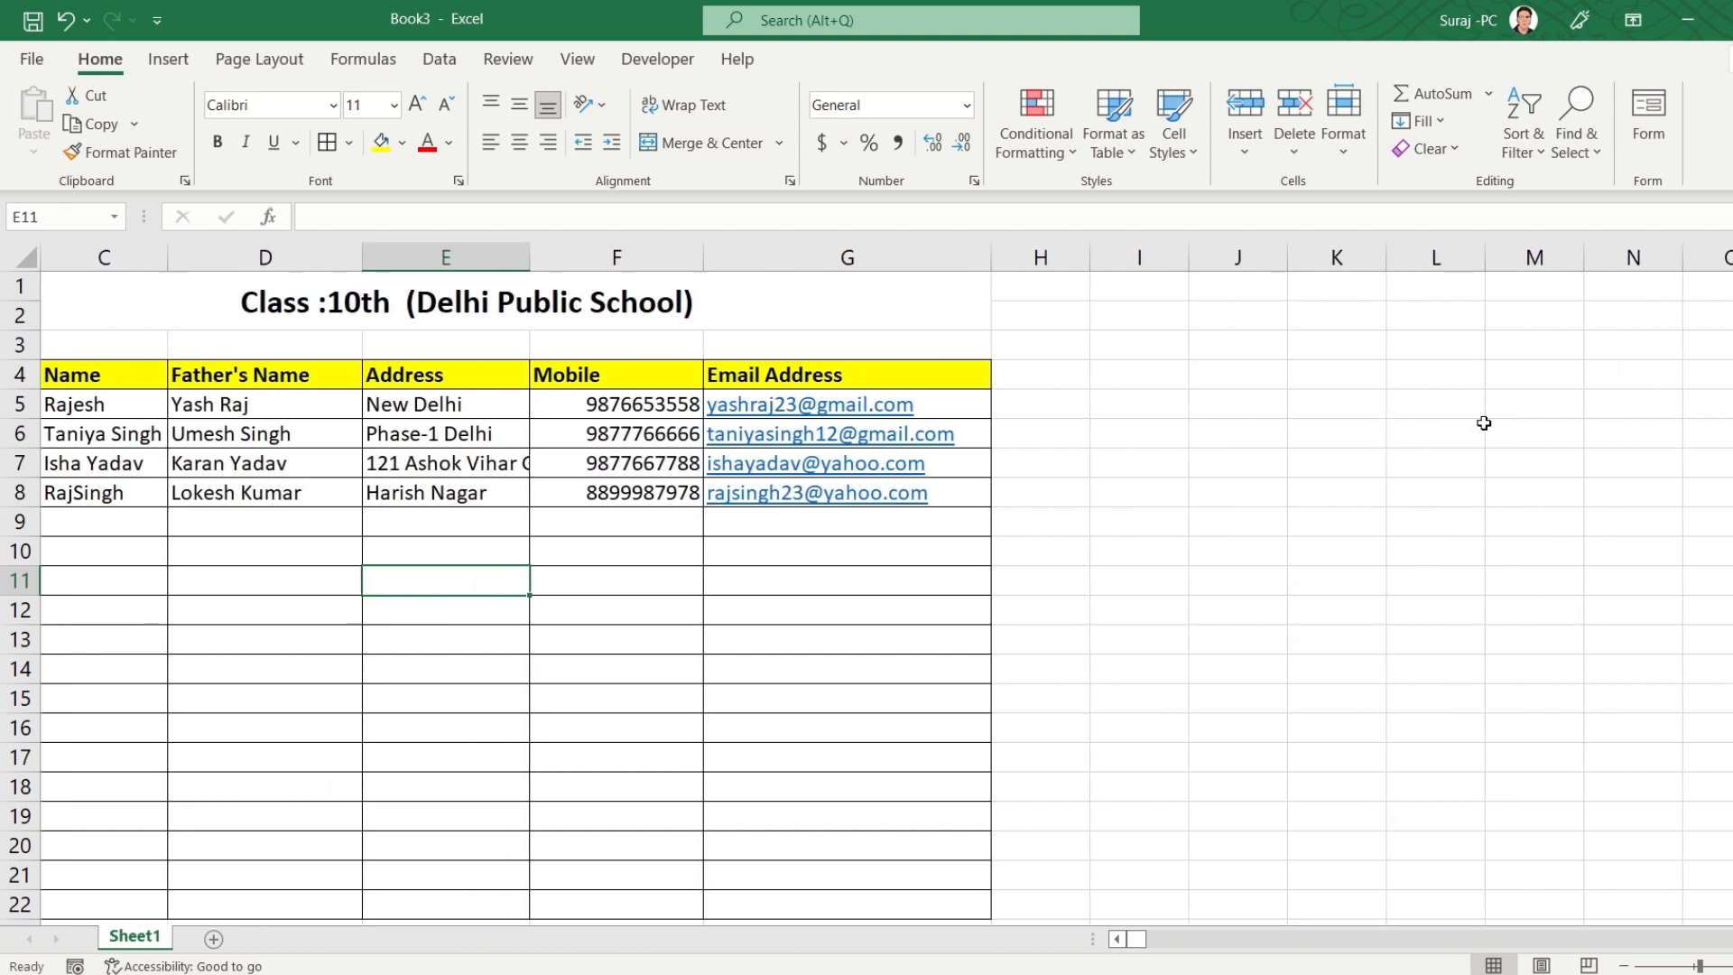
{"action": "scroll", "coordinate": [926, 452], "scroll_direction": "left", "scroll_amount": 2}
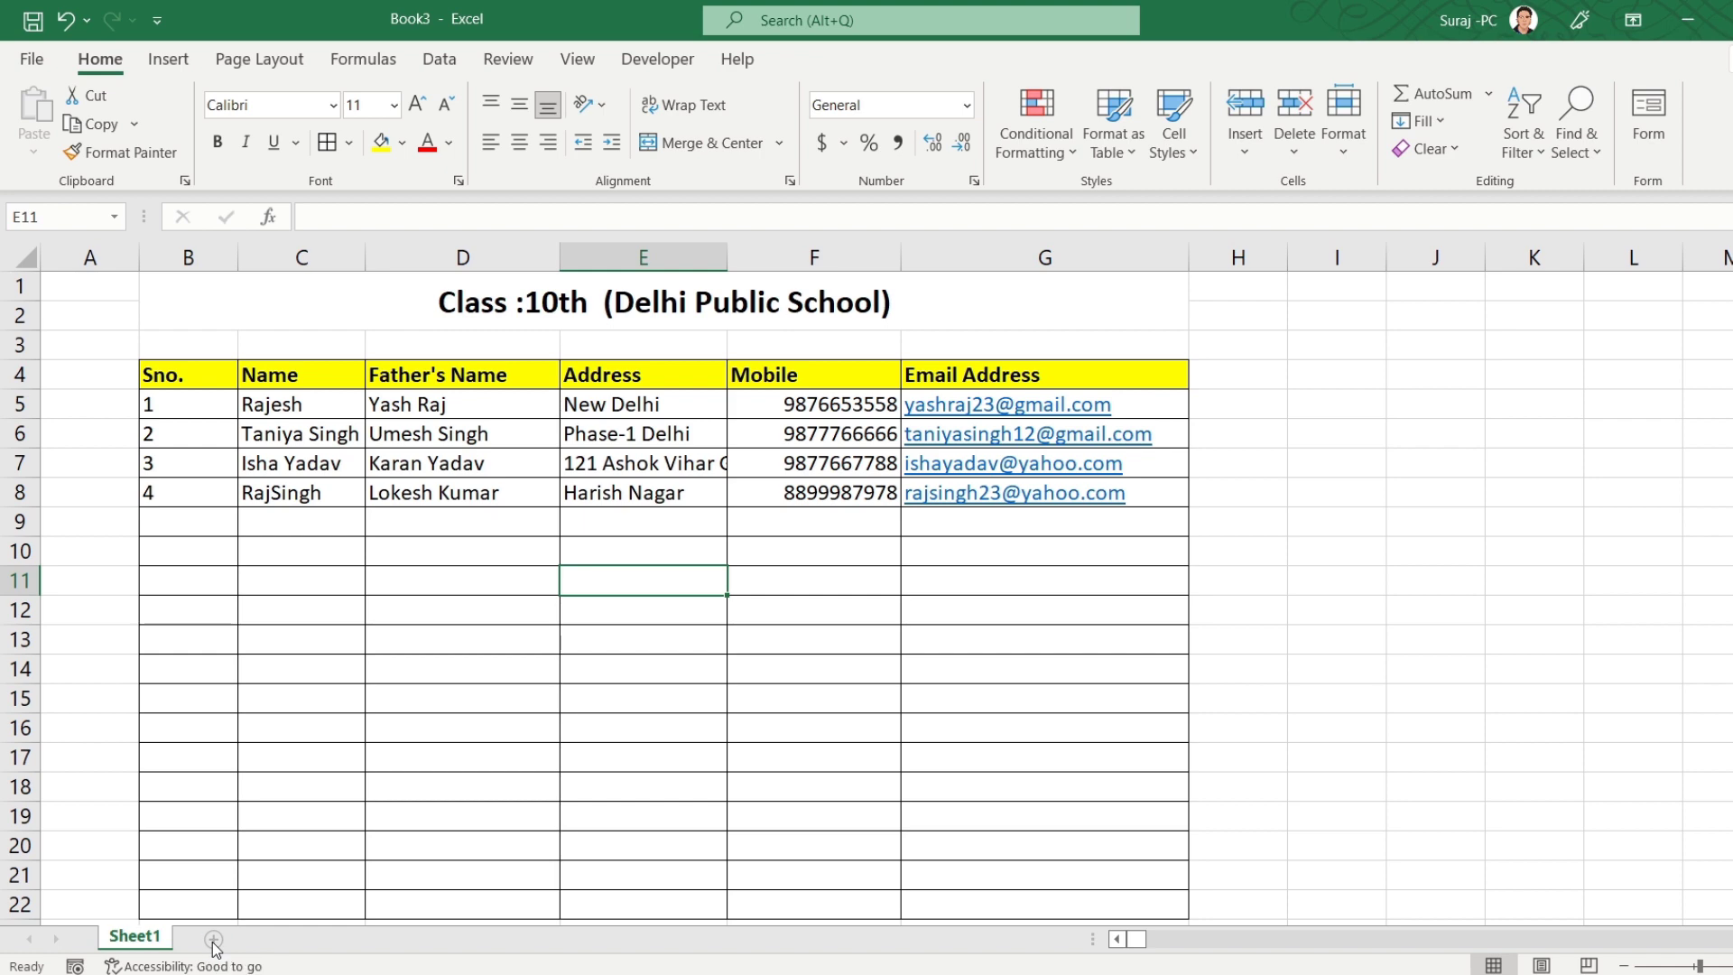
Step: Add a new blank worksheet Sheet2 and compare it with Sheet1's class table
{"action": "left_click", "coordinate": [214, 939]}
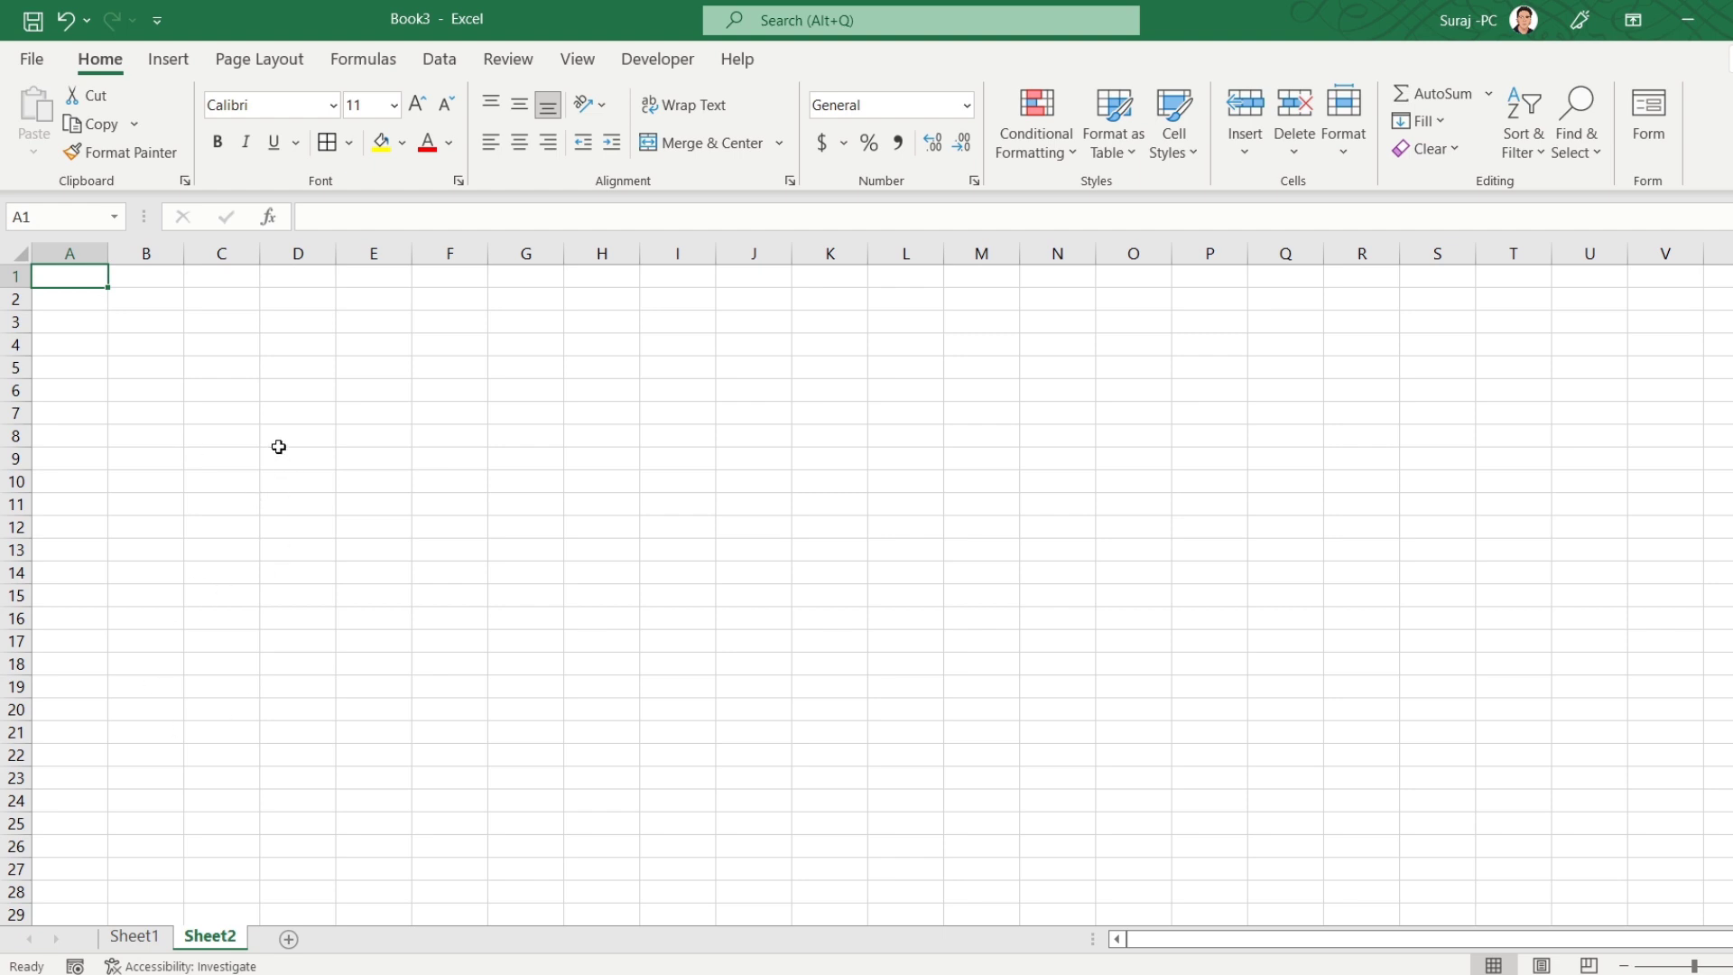
{"action": "left_click", "coordinate": [134, 937]}
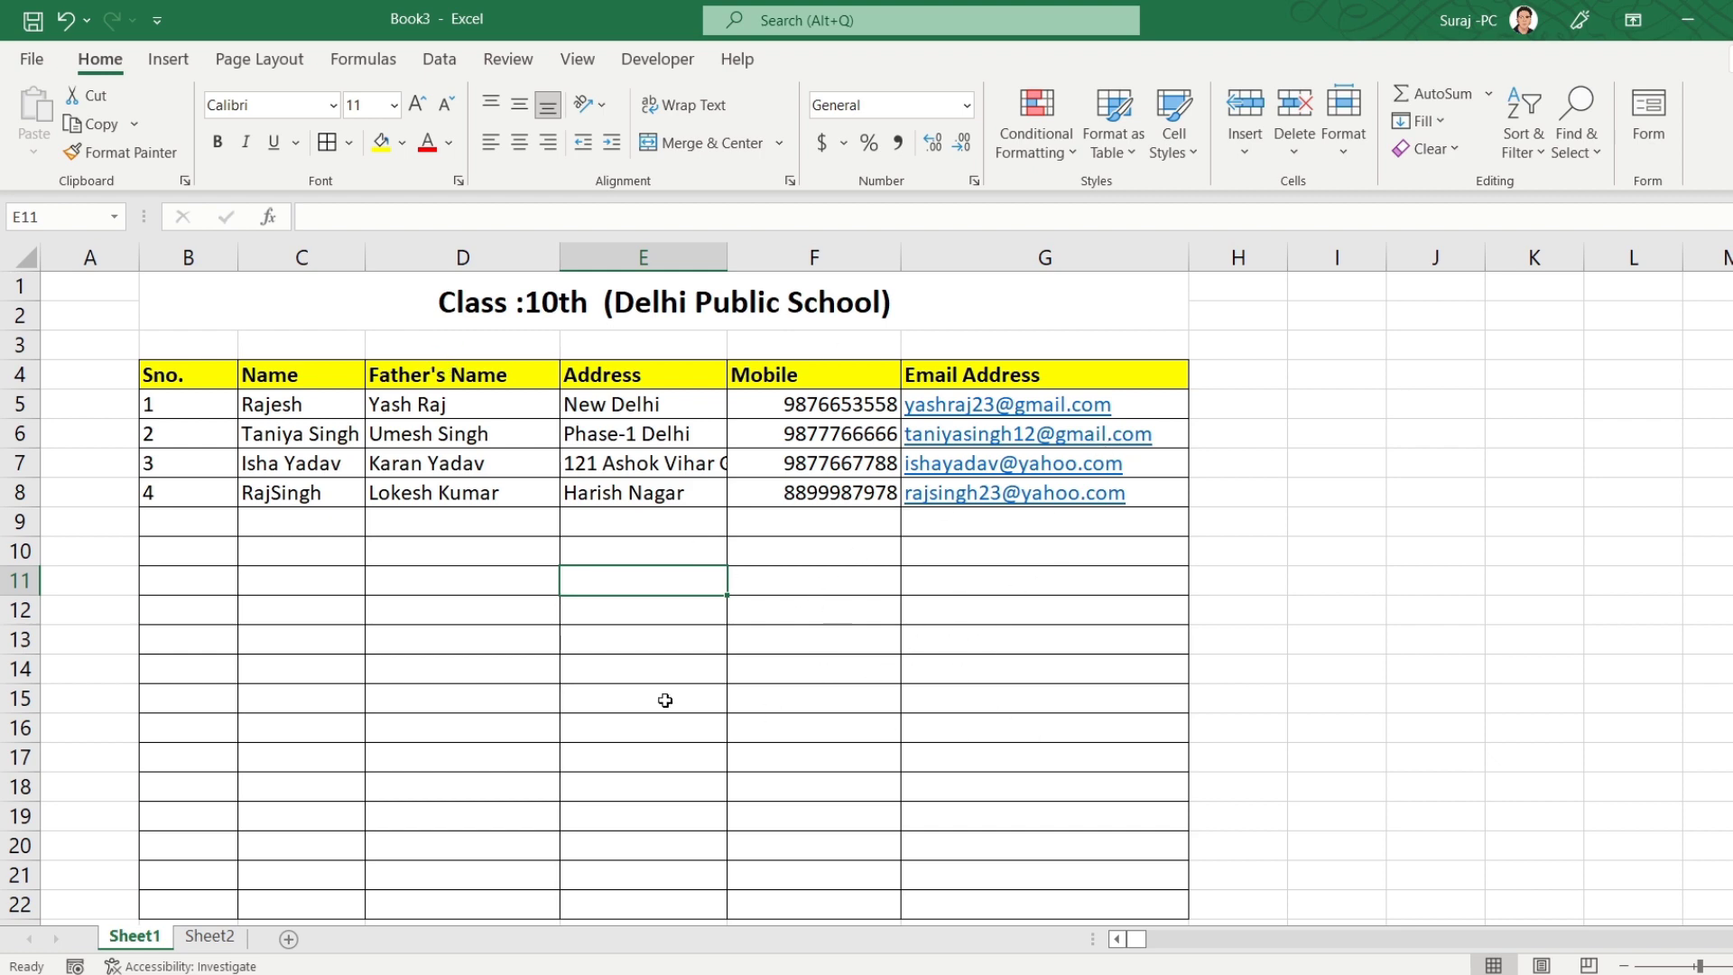
{"action": "left_click", "coordinate": [215, 938]}
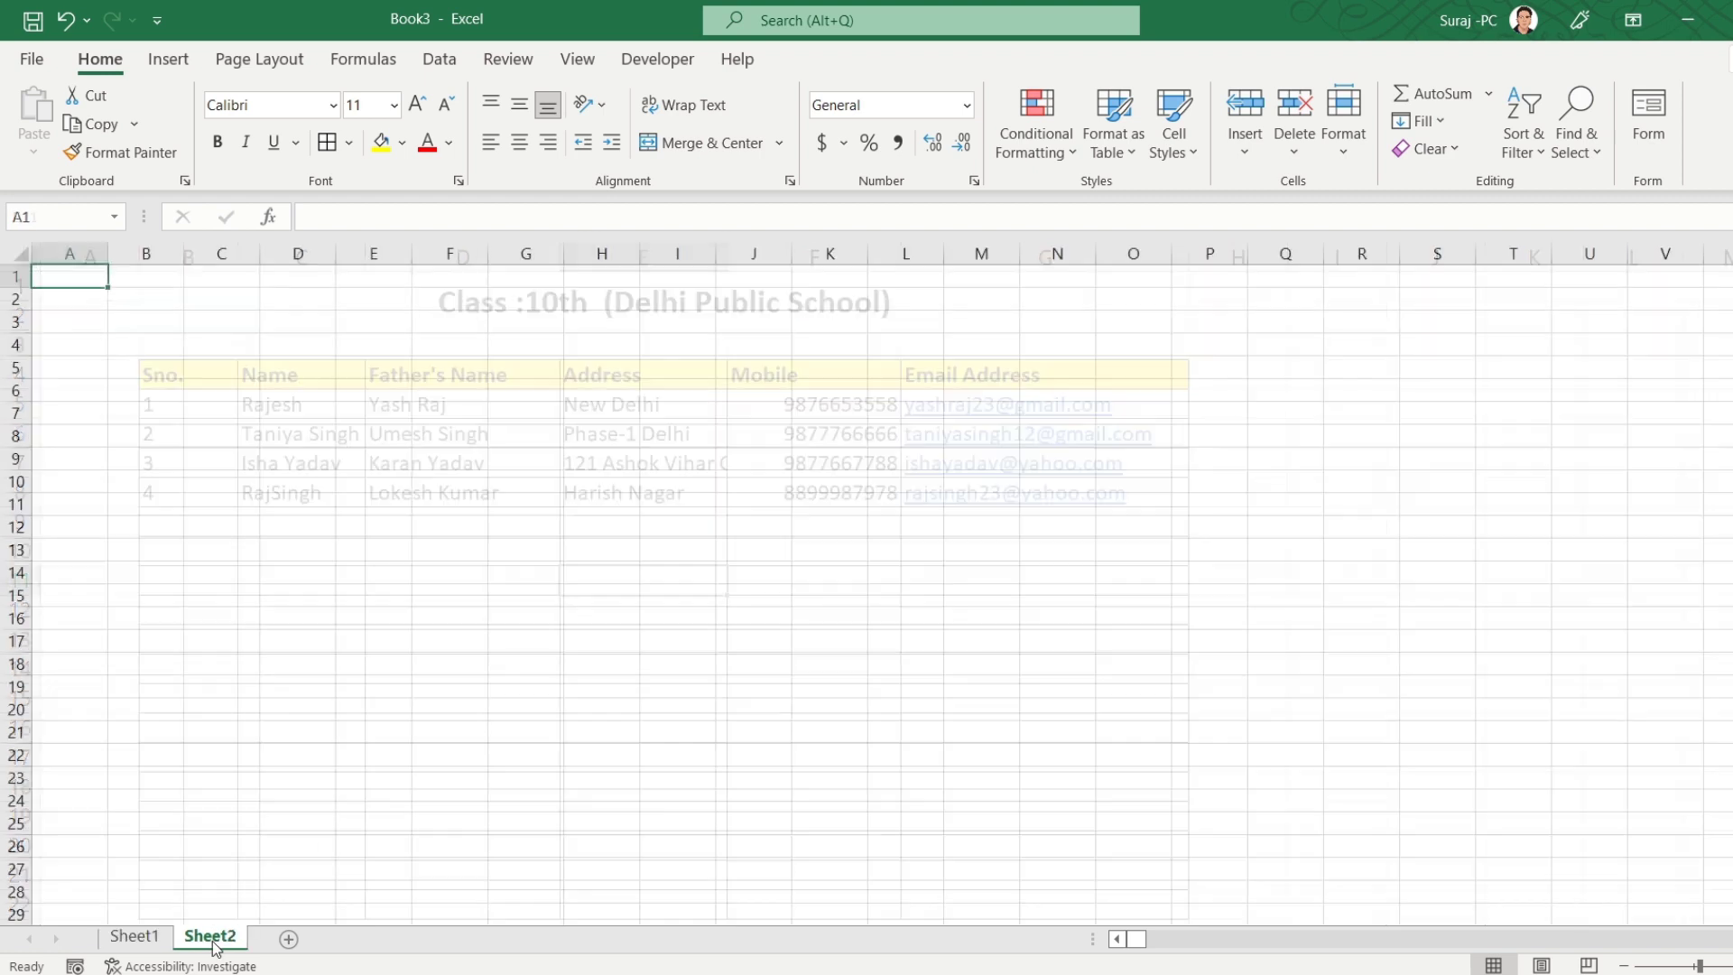
{"action": "left_click", "coordinate": [445, 299]}
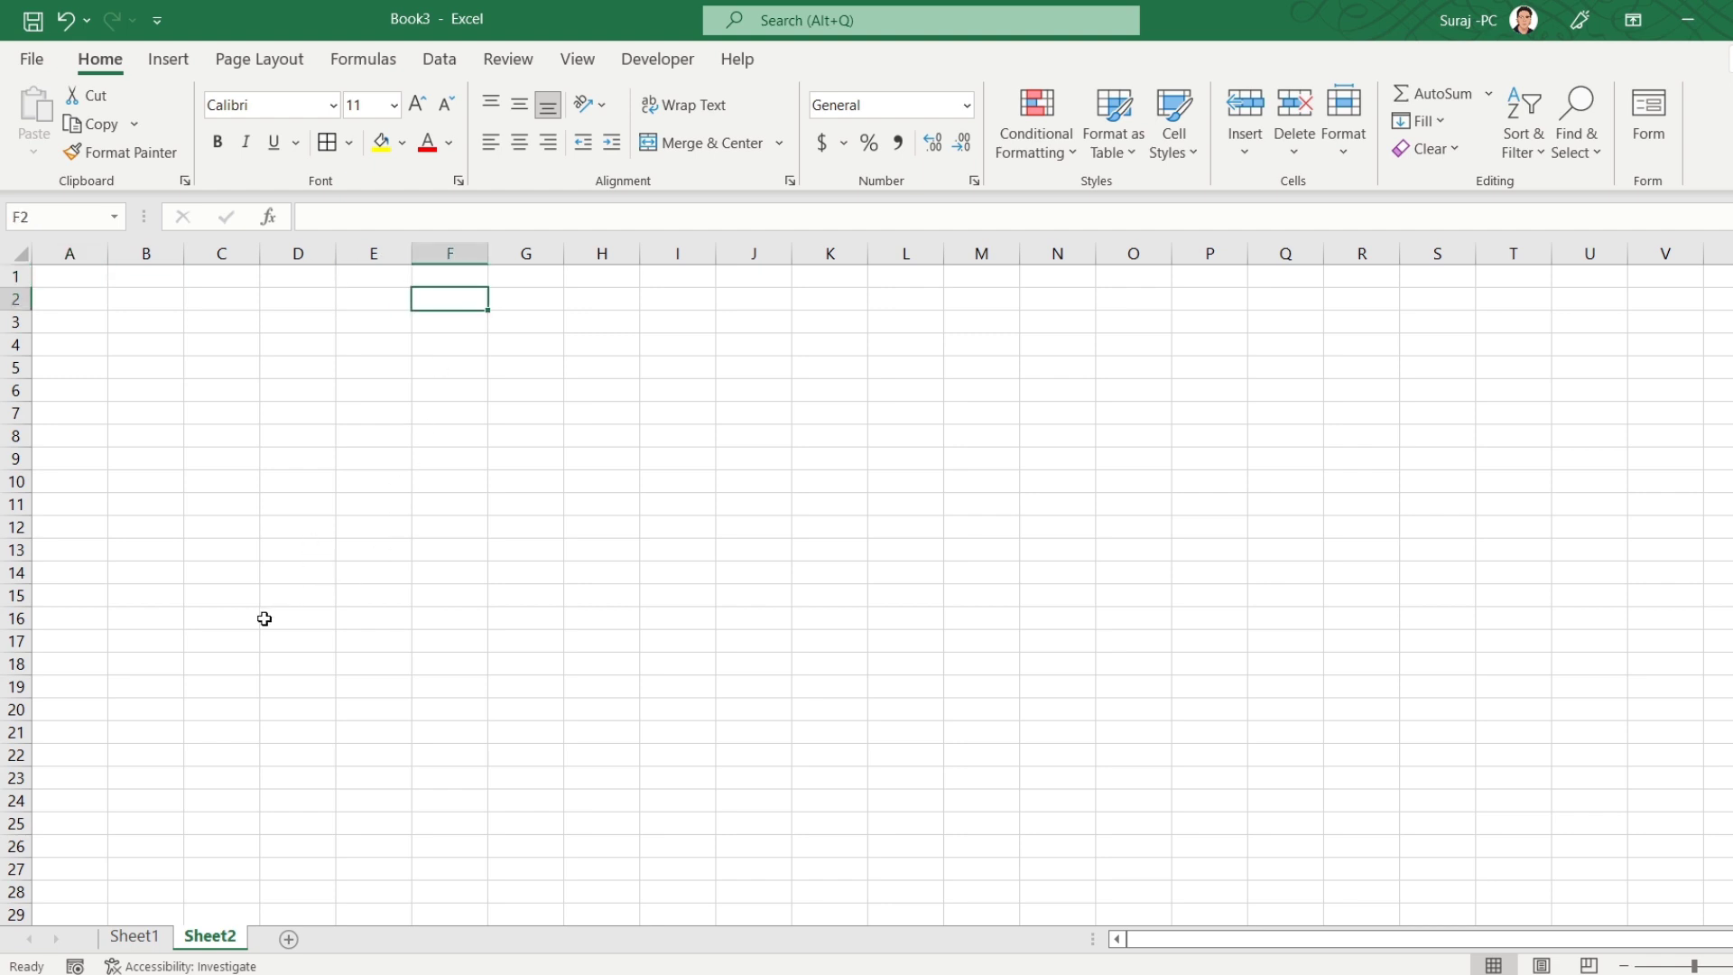
{"action": "left_click", "coordinate": [167, 935]}
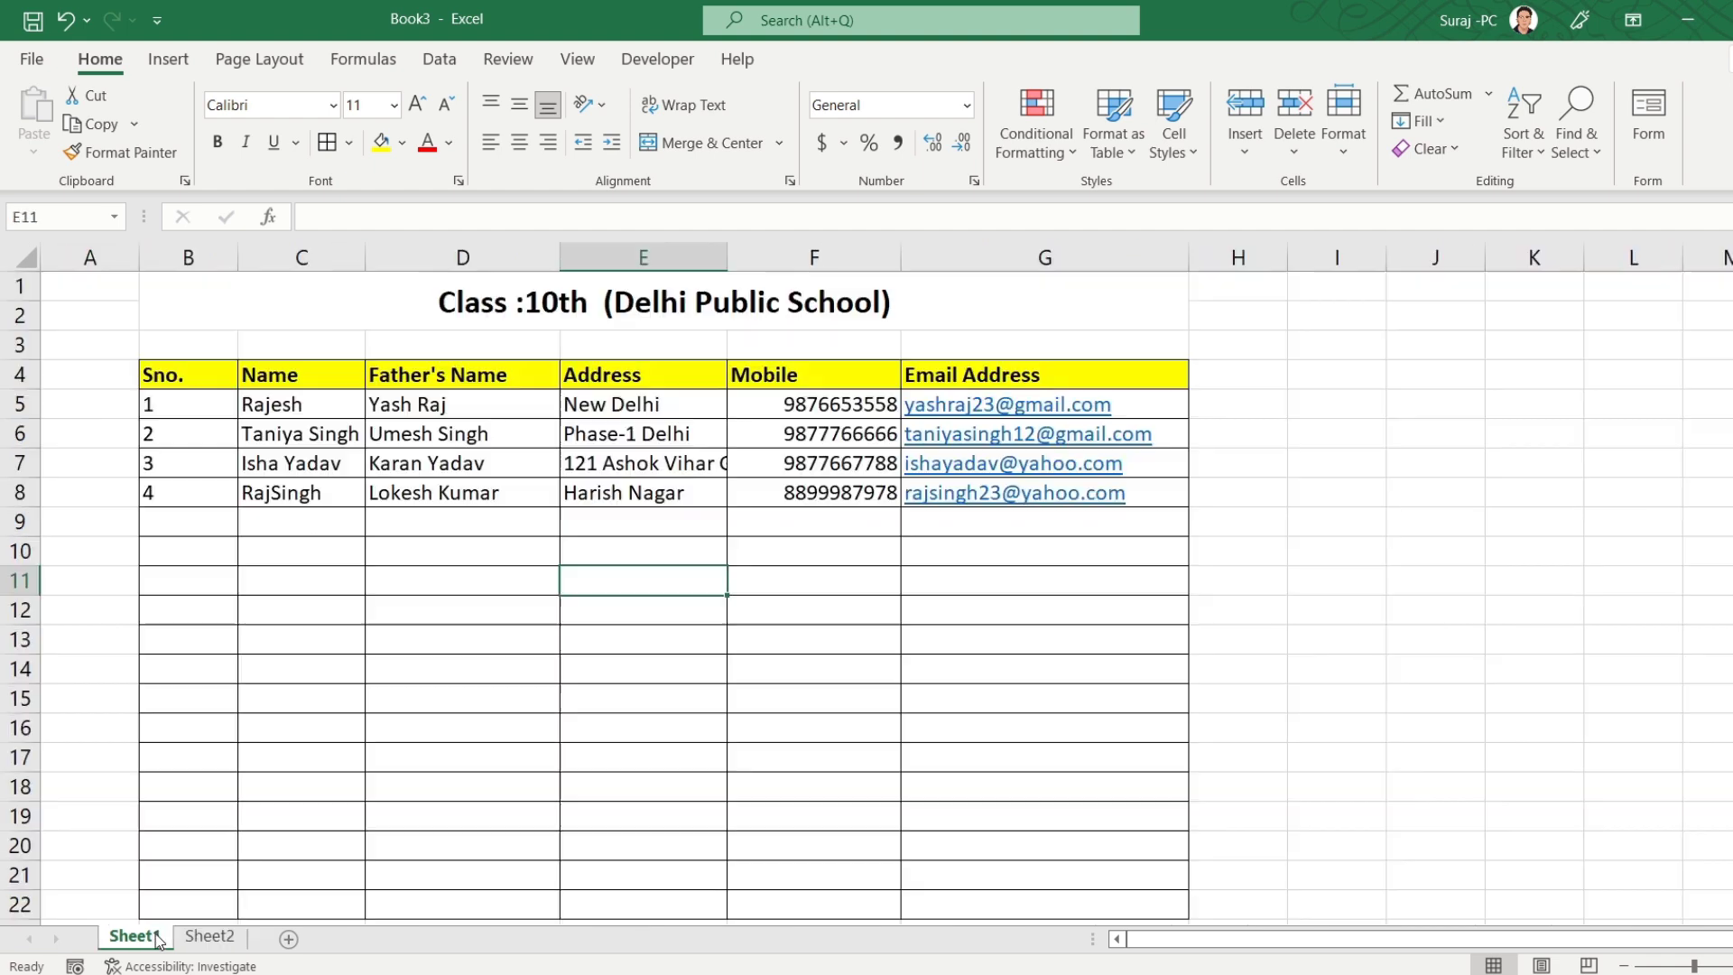
{"action": "left_click", "coordinate": [453, 515]}
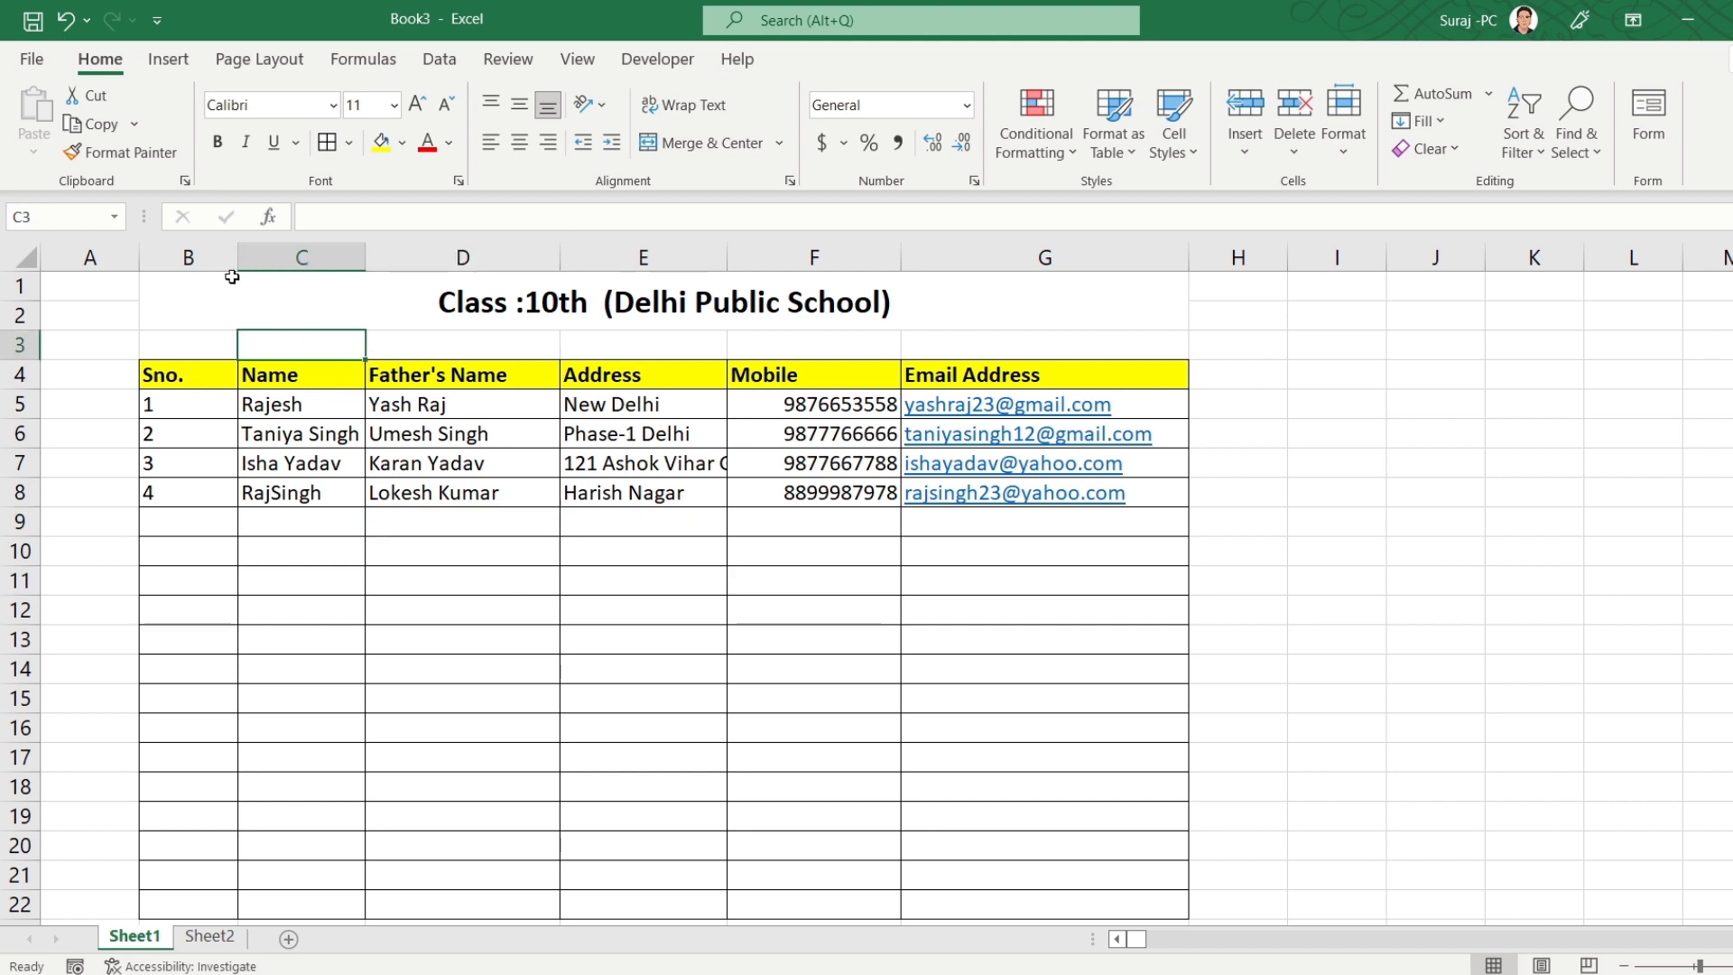
Step: Copy the whole Class :10th table on Sheet1
{"action": "left_click_drag", "start_coordinate": [233, 275], "coordinate": [665, 713]}
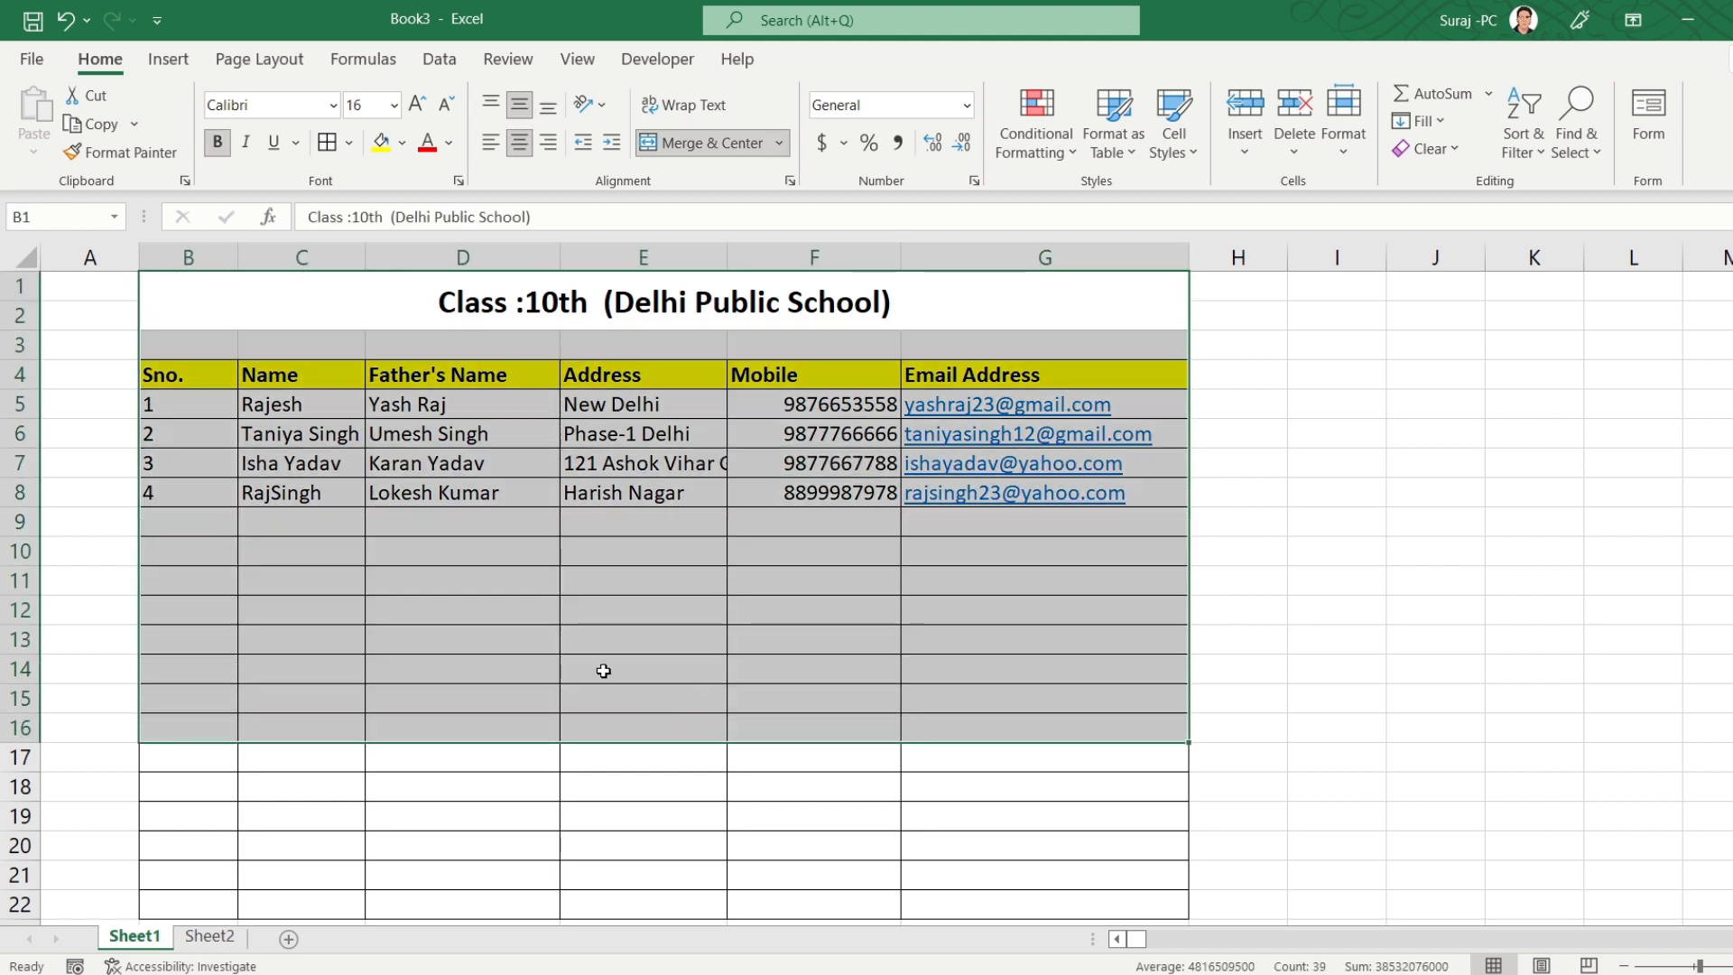
{"action": "left_click", "coordinate": [569, 544]}
{"action": "left_click", "coordinate": [209, 936]}
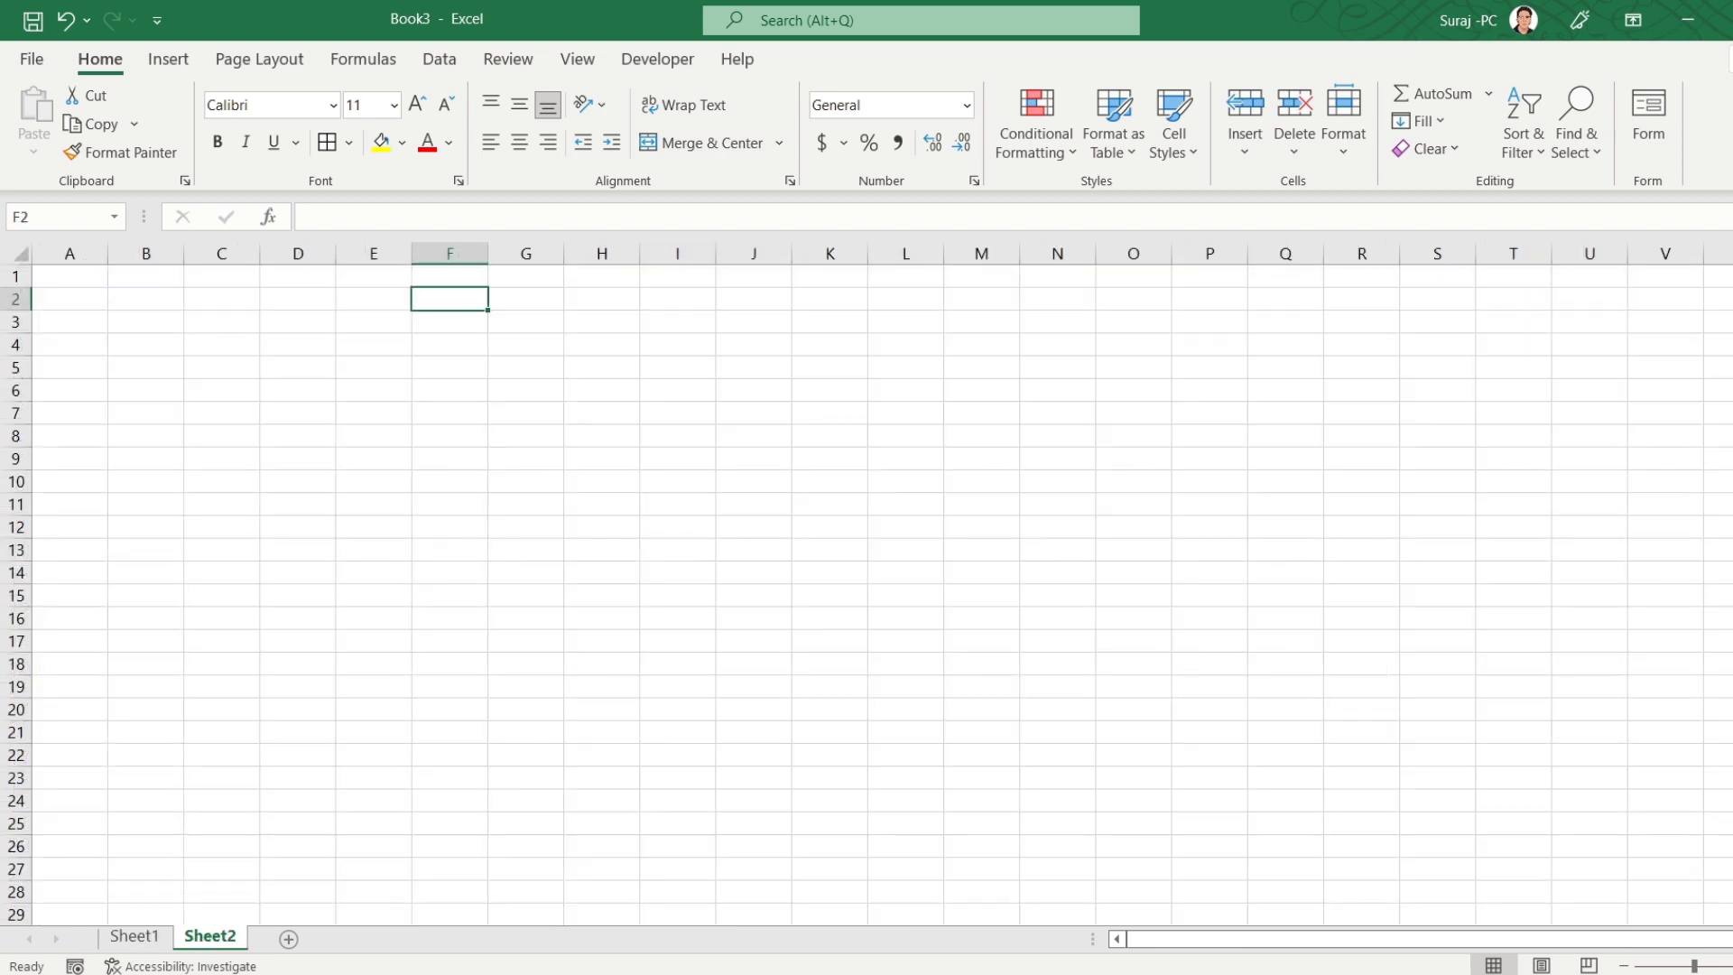
{"action": "left_click", "coordinate": [134, 936]}
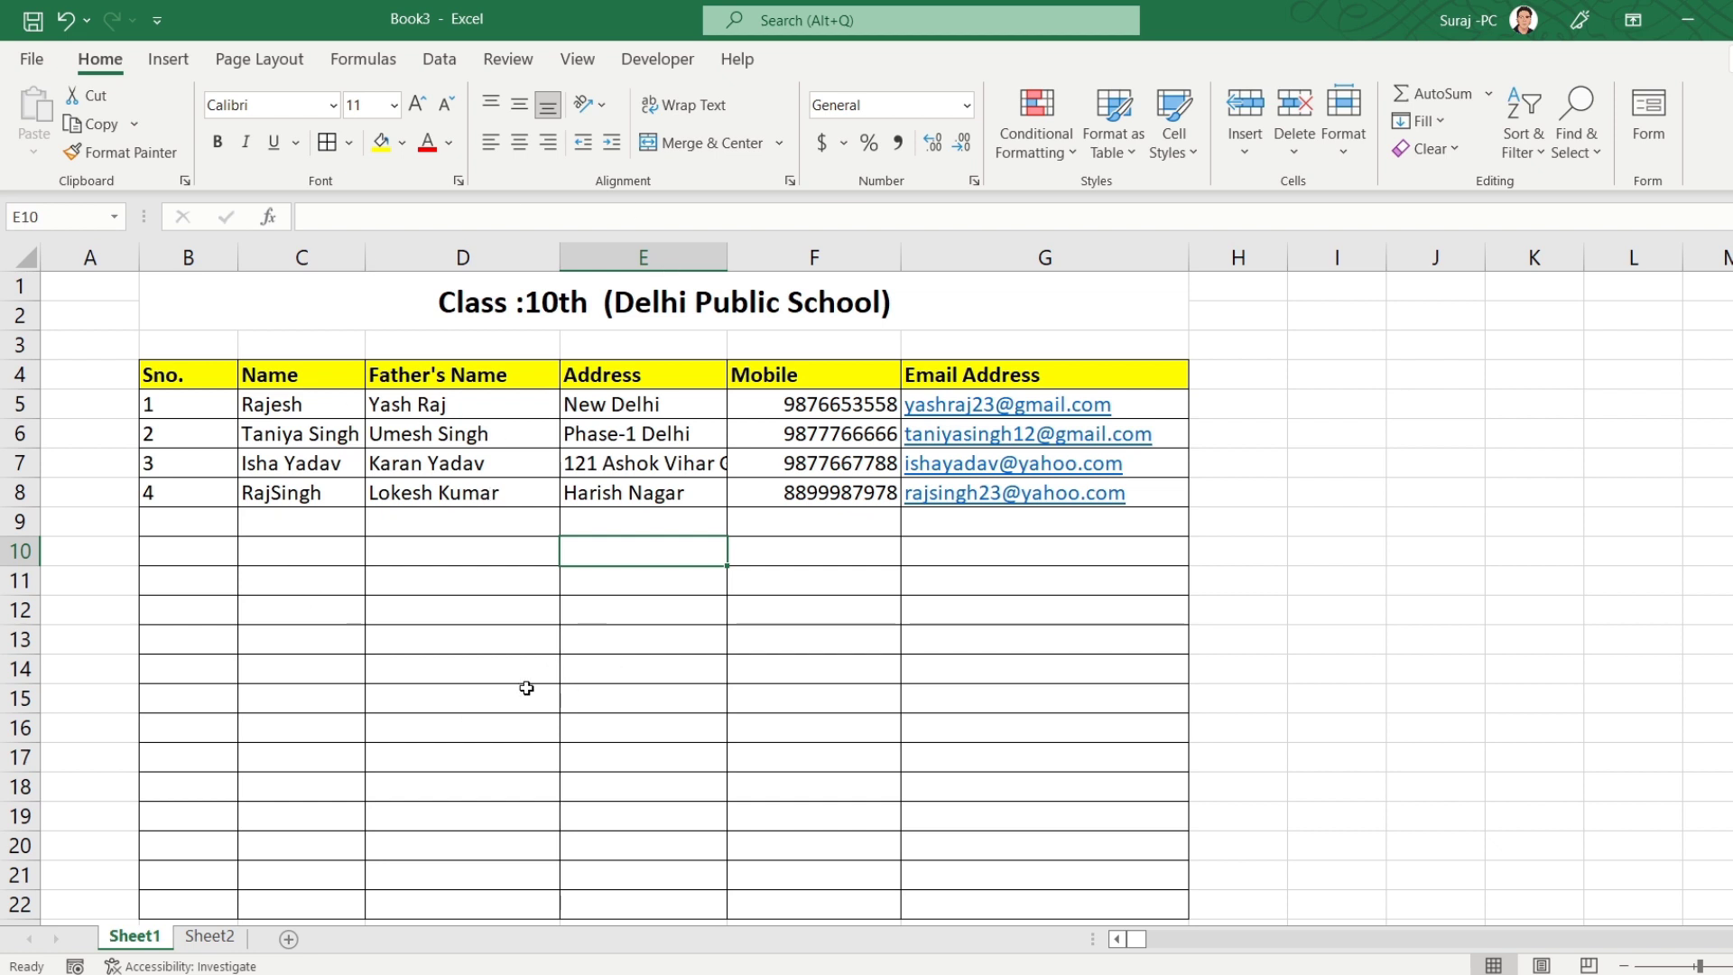
{"action": "left_click", "coordinate": [340, 305]}
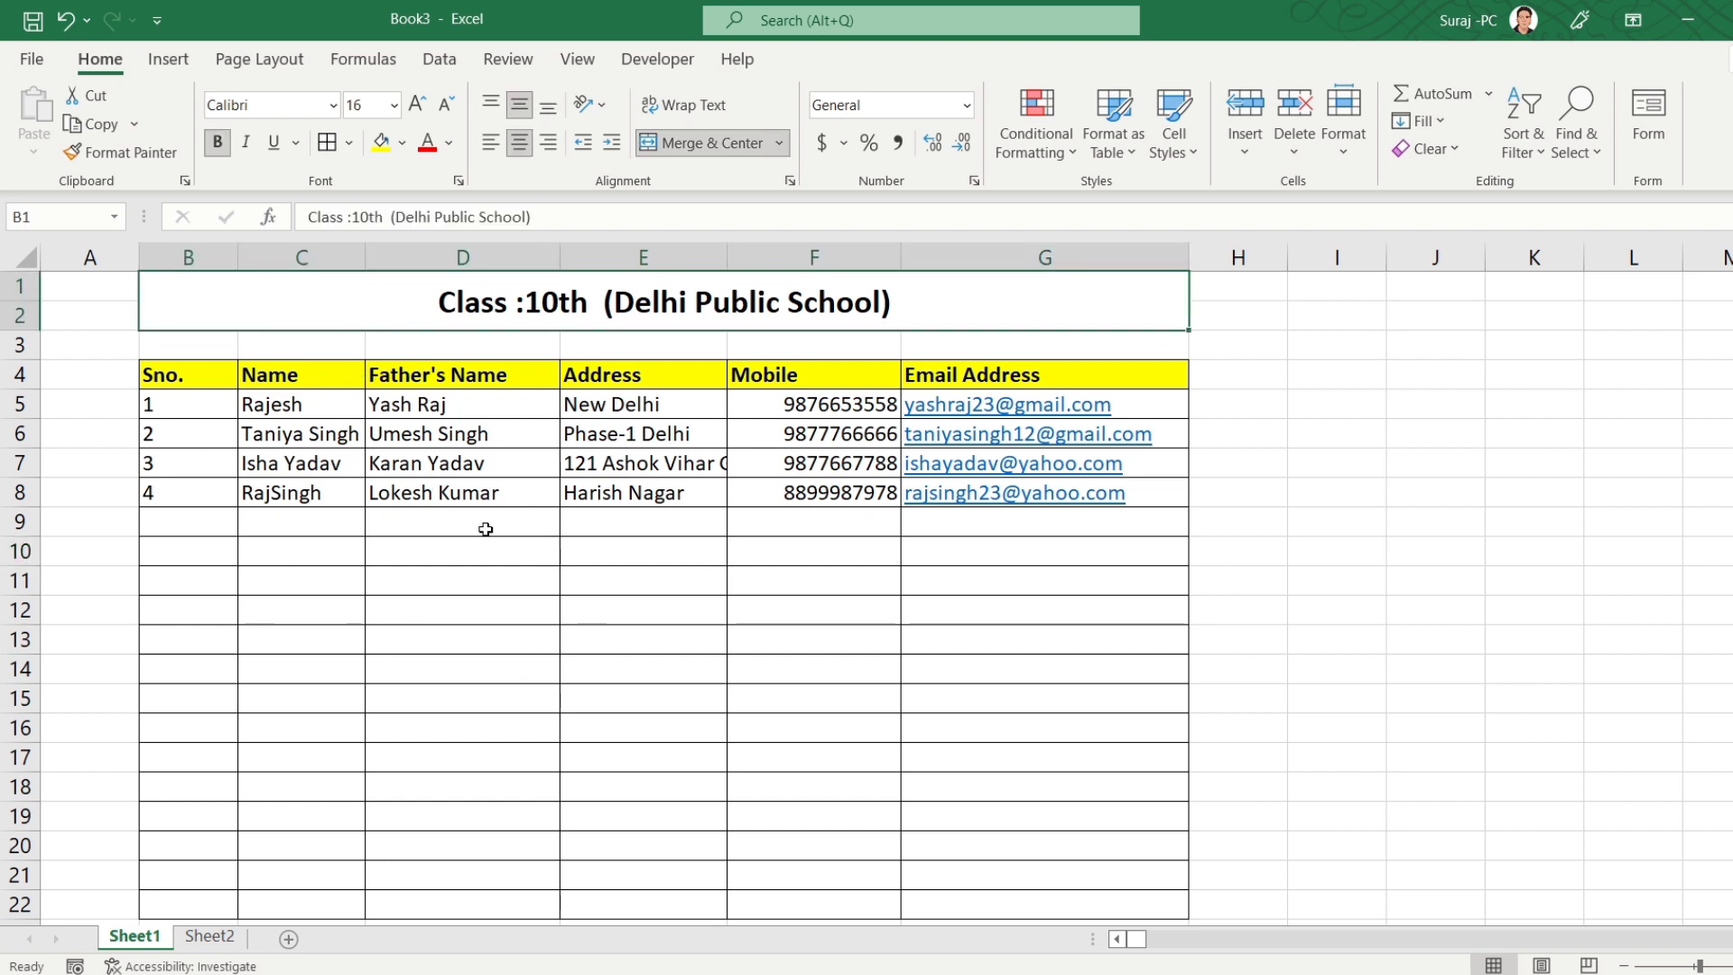
{"action": "key", "text": "ctrl+a"}
{"action": "key", "text": "ctrl+c"}
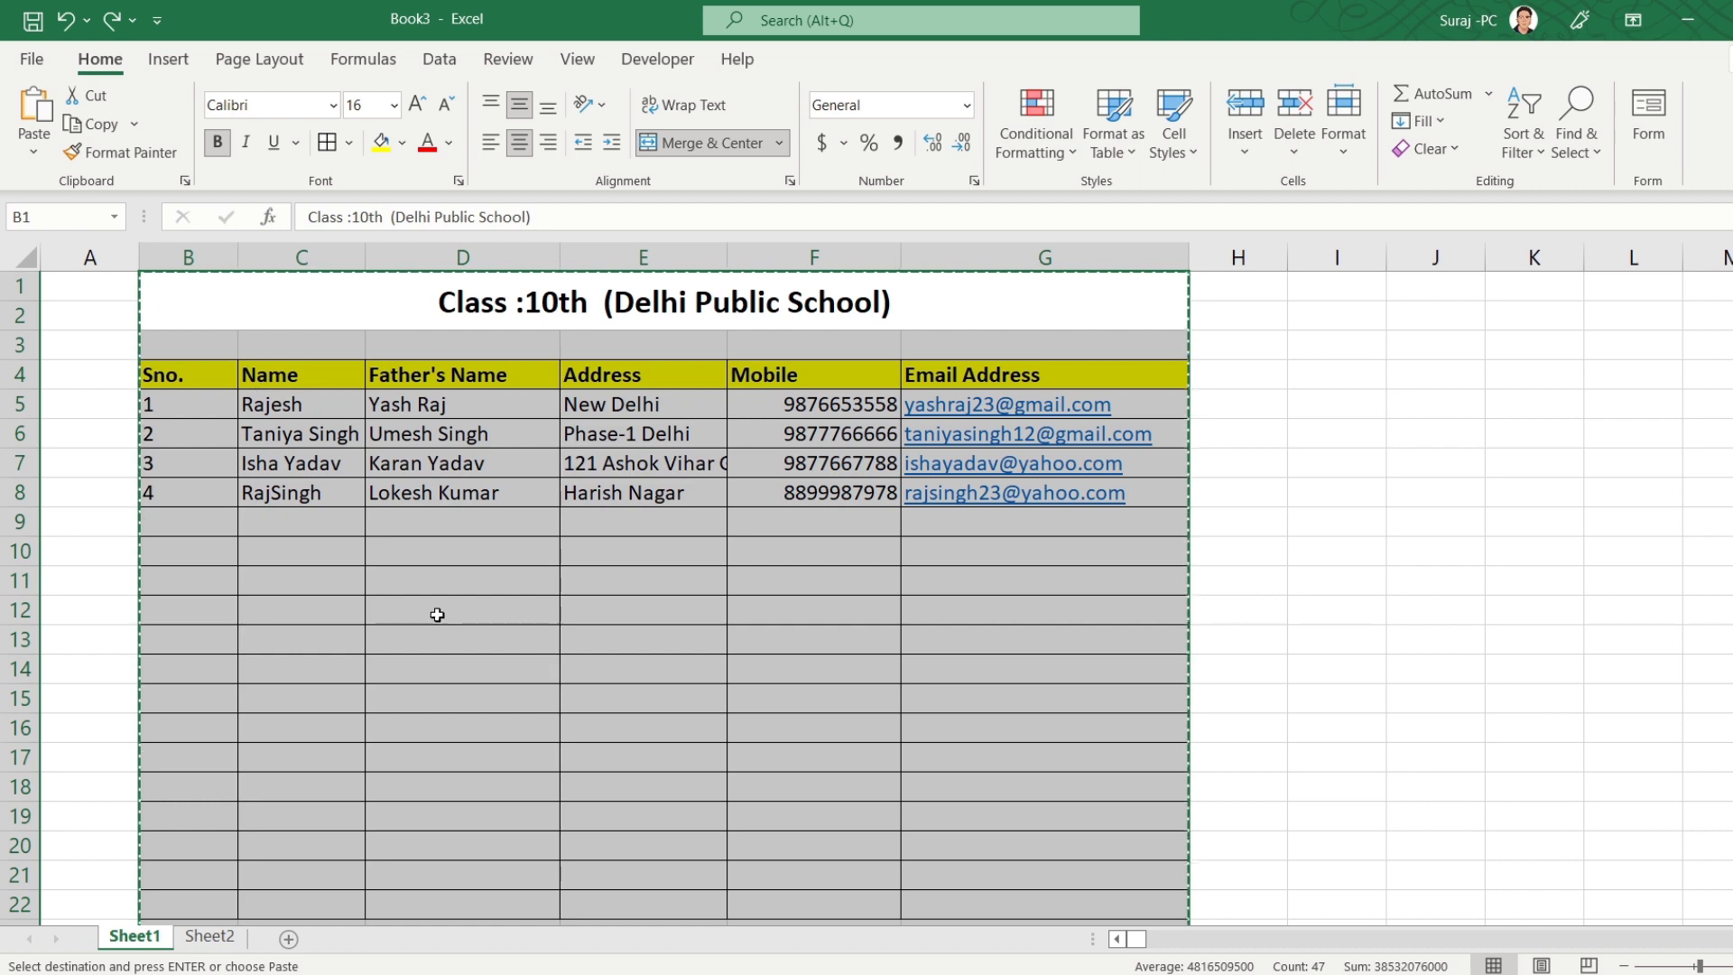
Step: Paste the copied table into Sheet2 starting at cell B1
{"action": "left_click", "coordinate": [200, 938]}
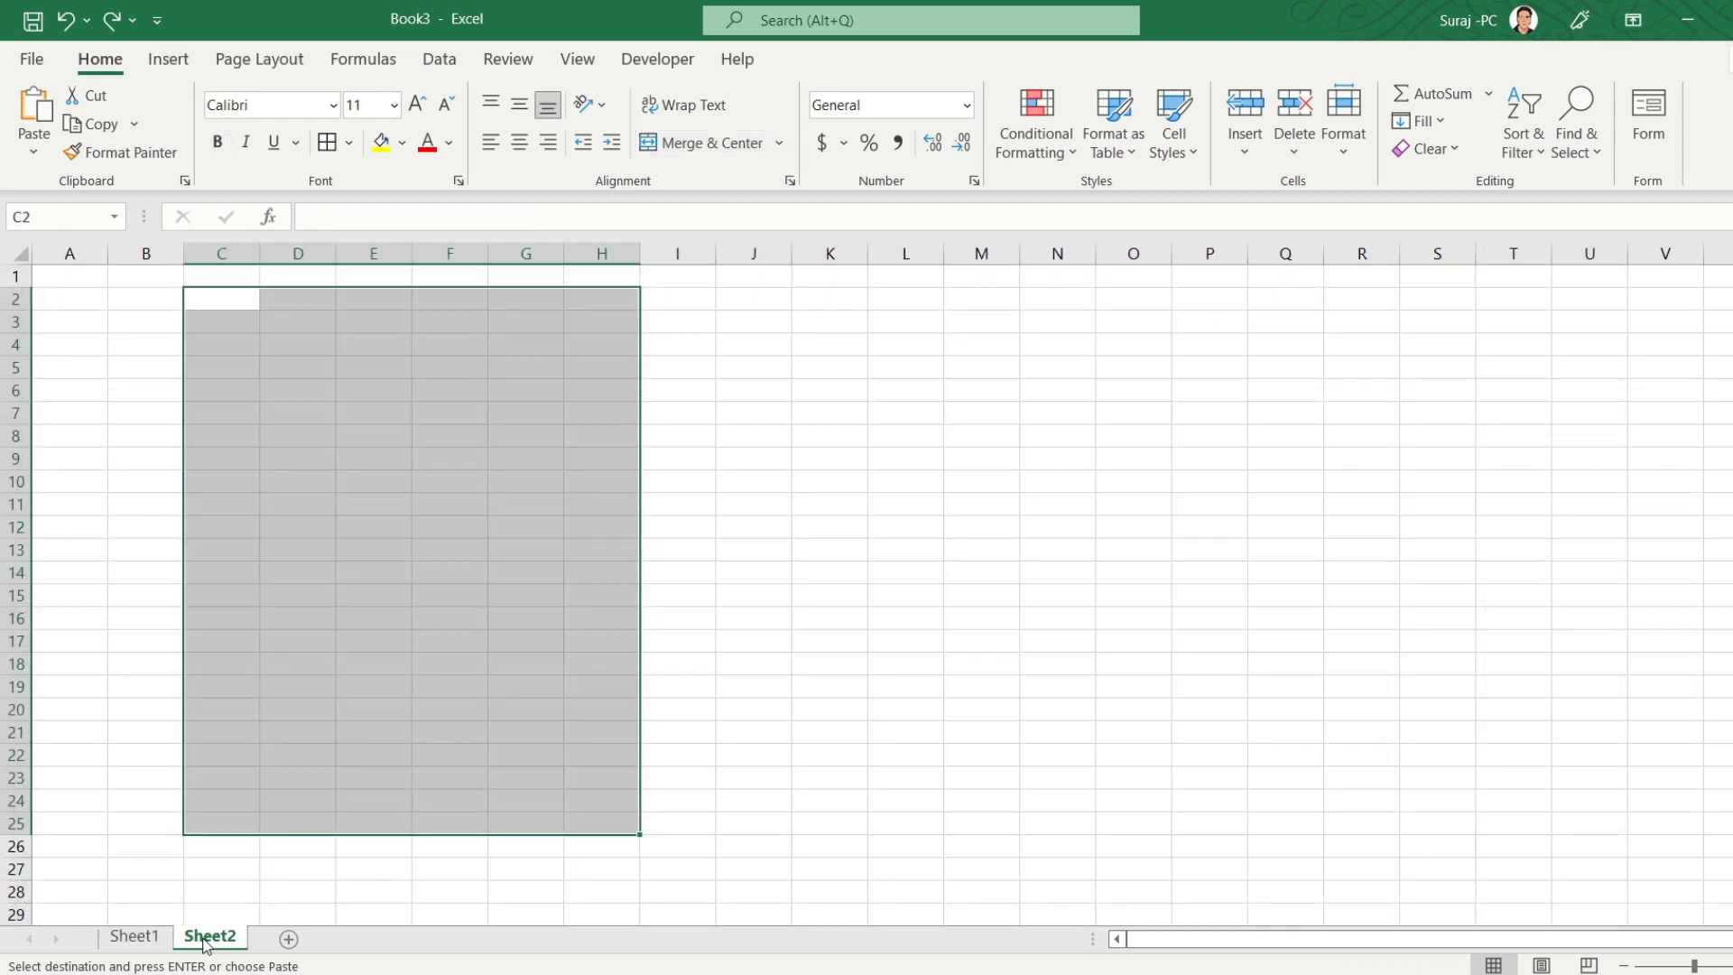
{"action": "left_click", "coordinate": [208, 270]}
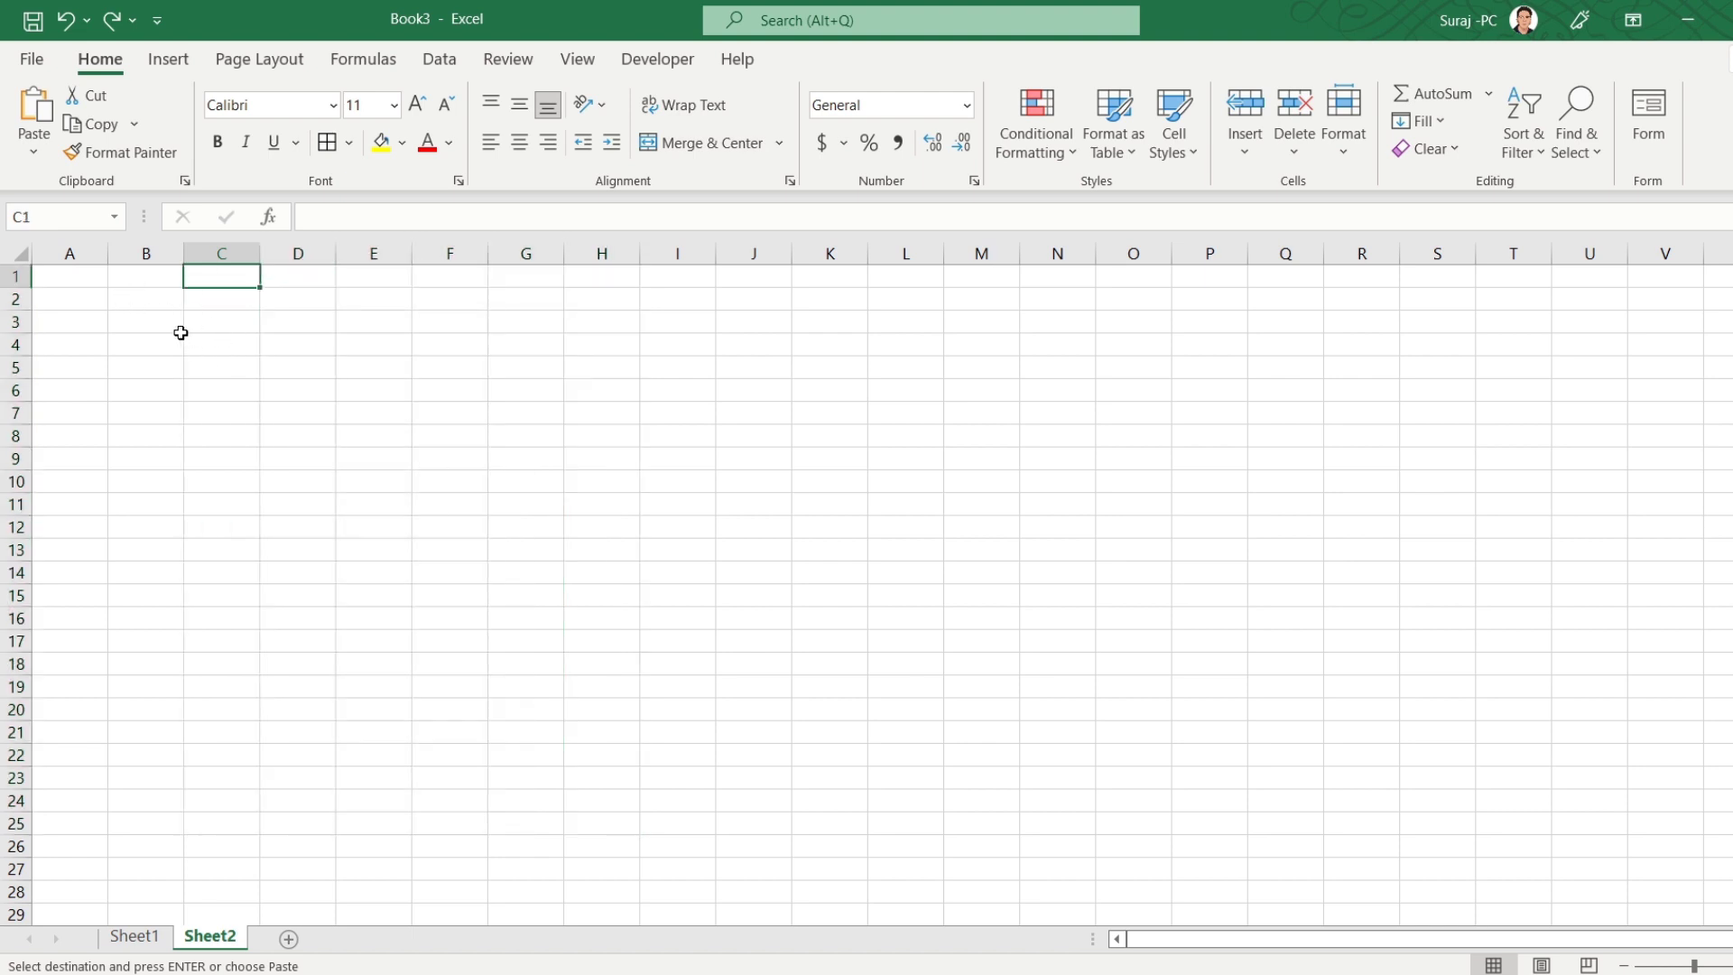
{"action": "left_click", "coordinate": [151, 275]}
{"action": "key", "text": "alt"}
{"action": "key", "text": "h"}
{"action": "key", "text": "v"}
{"action": "key", "text": "v"}
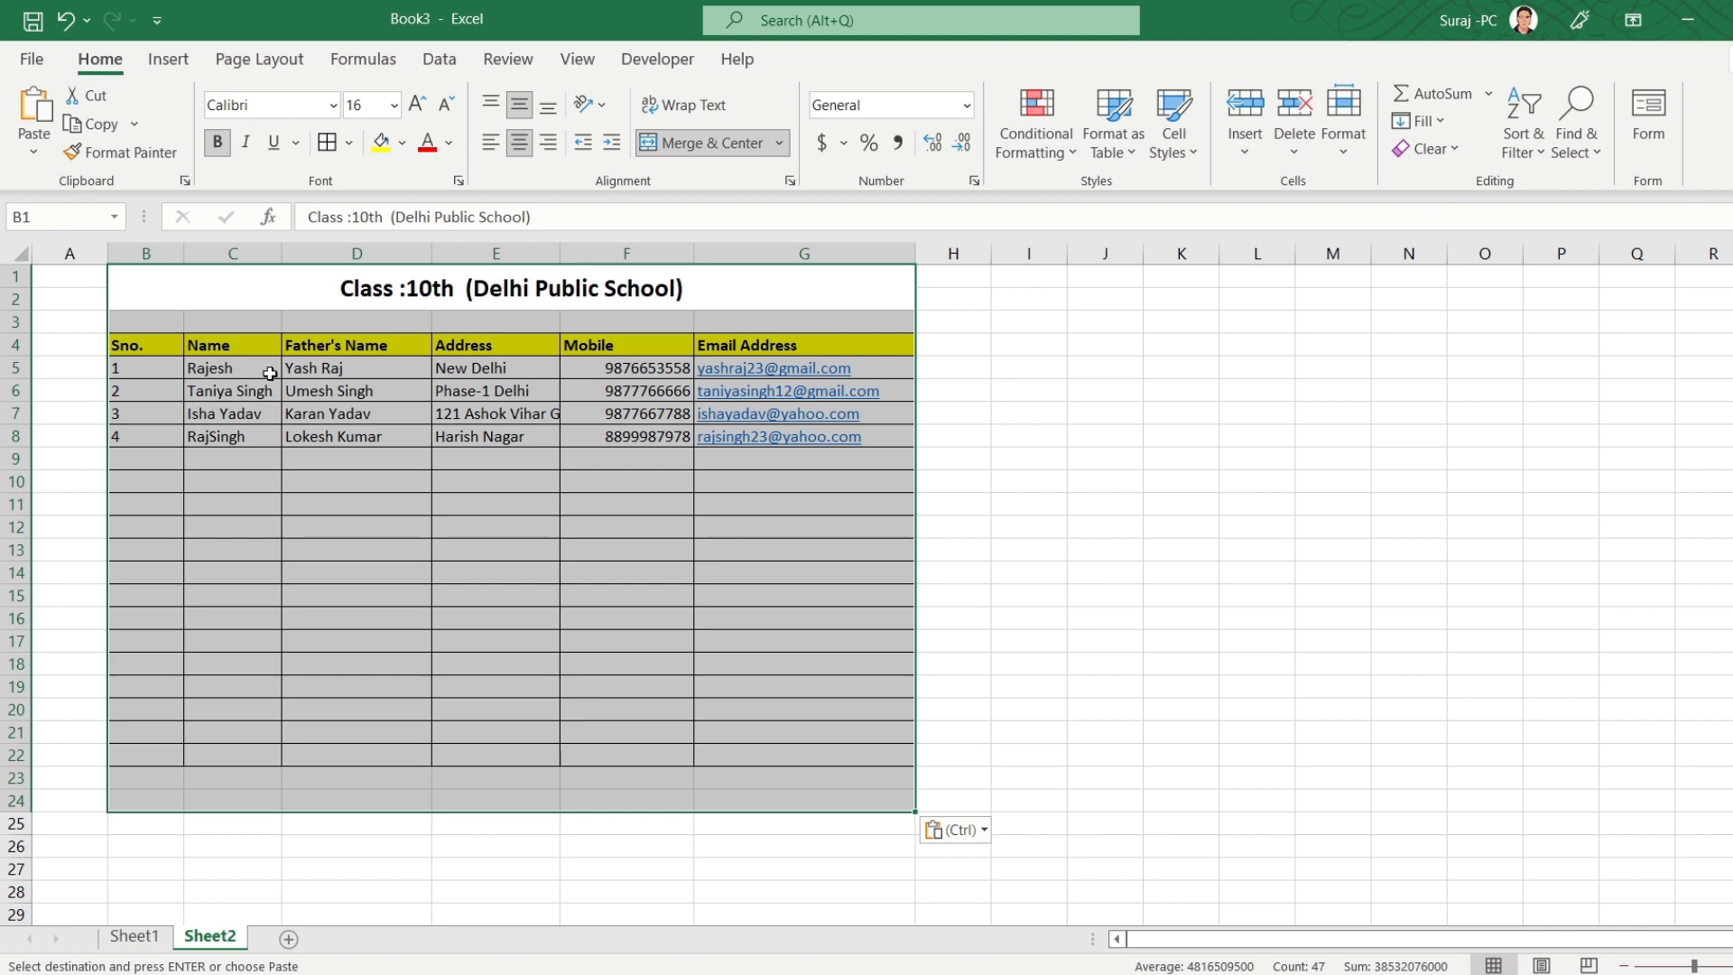
{"action": "scroll", "coordinate": [307, 395], "scroll_direction": "up", "scroll_amount": 5, "text": "ctrl"}
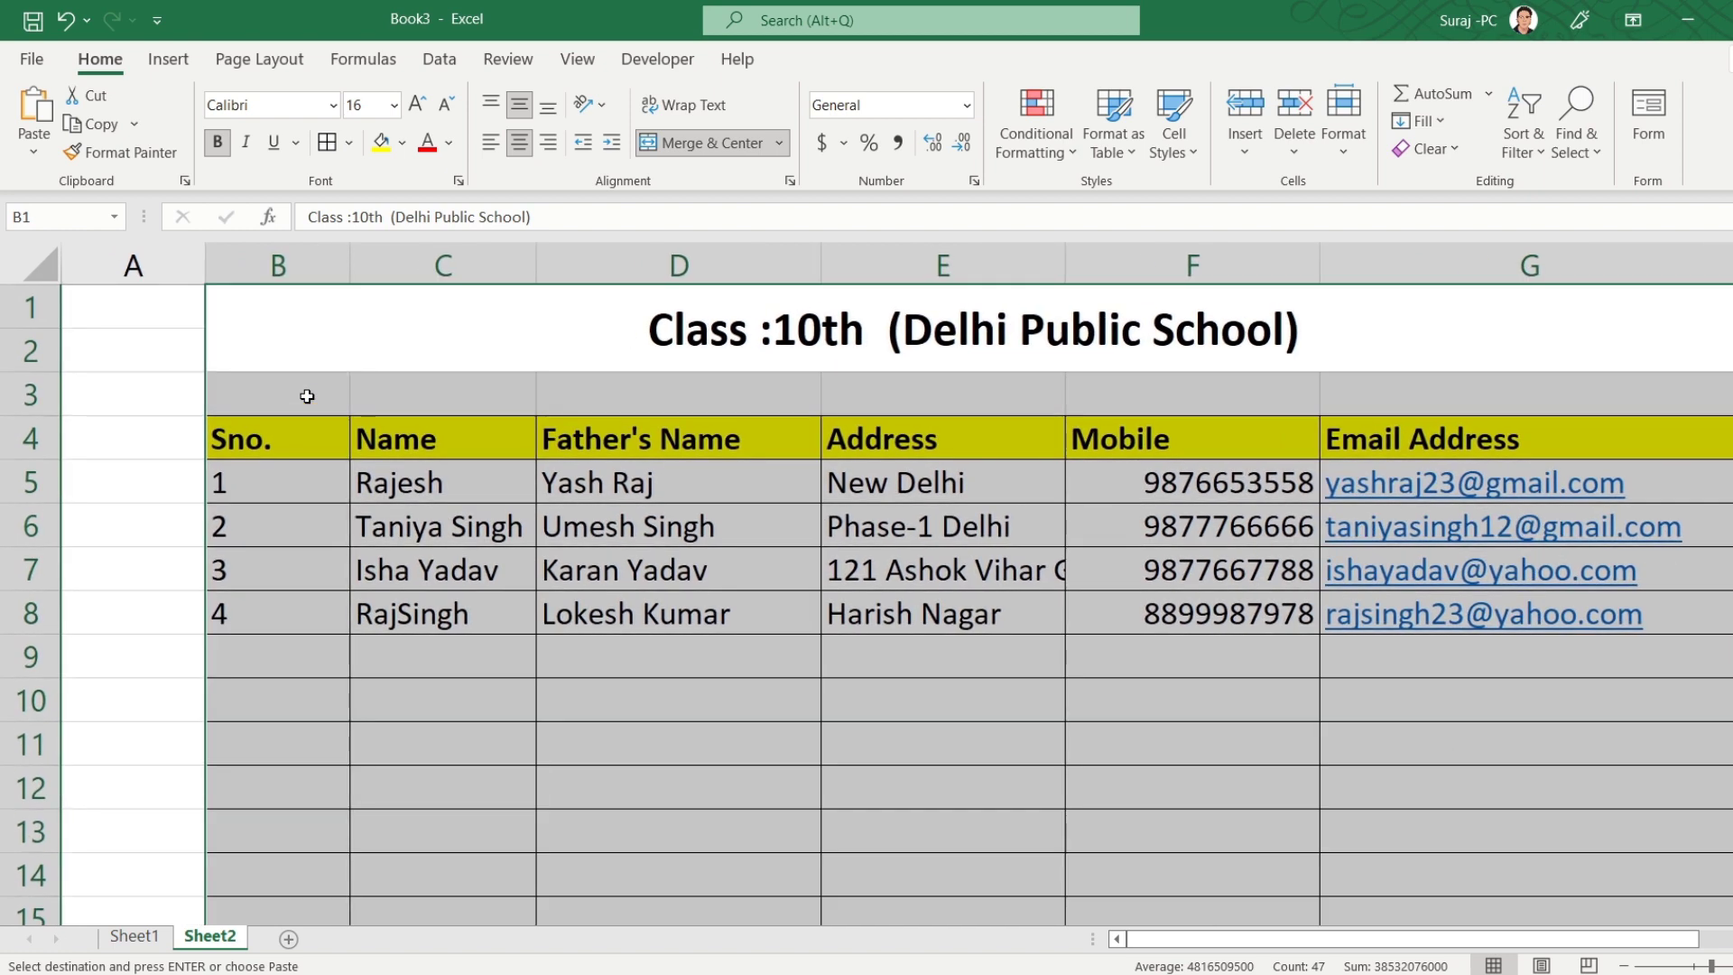
{"action": "scroll", "coordinate": [306, 395], "scroll_direction": "down", "scroll_amount": 1, "text": "ctrl"}
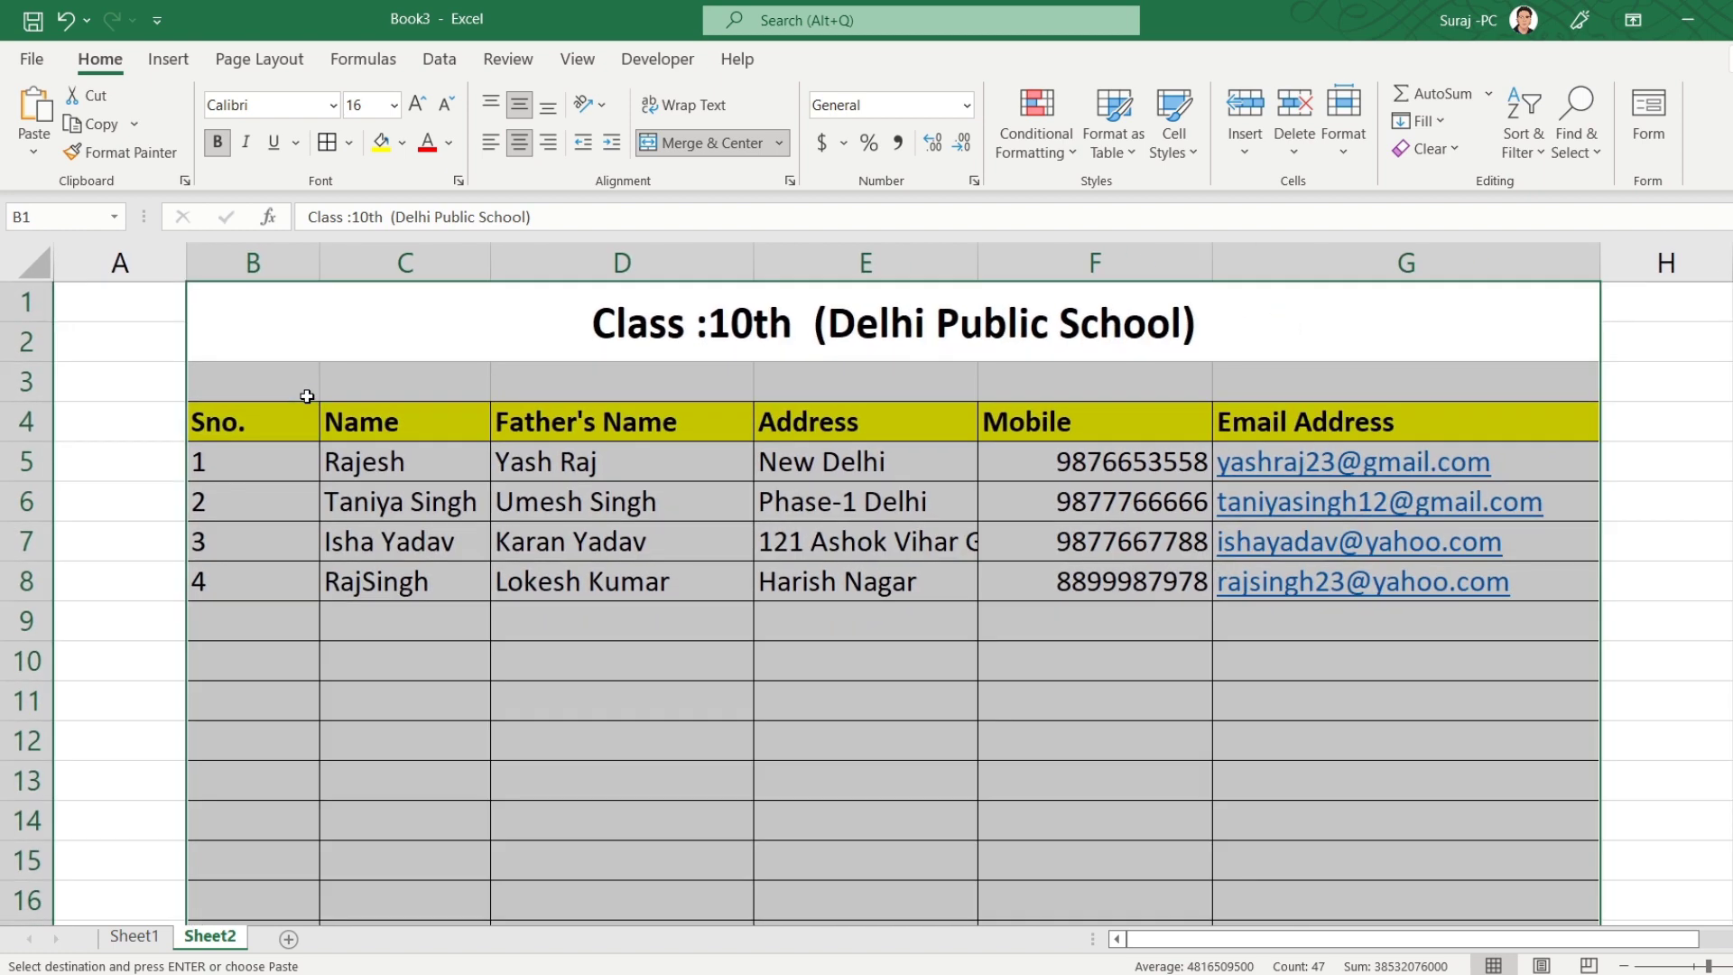
{"action": "left_click", "coordinate": [450, 613]}
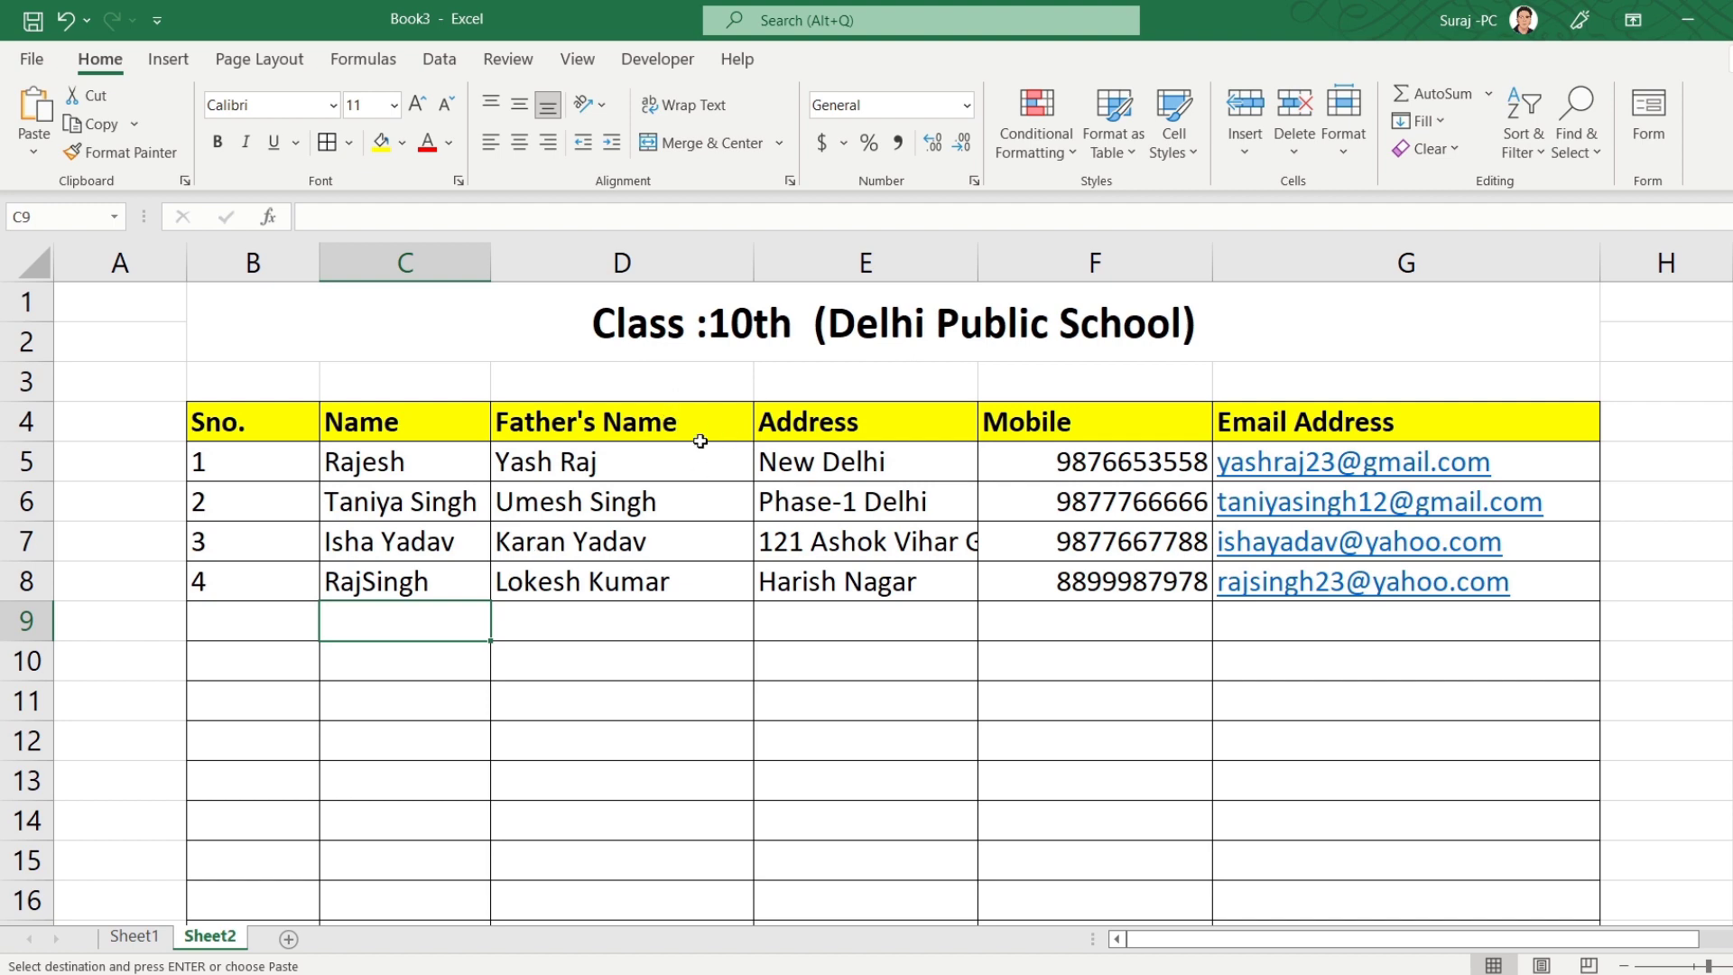
{"action": "double_click", "coordinate": [727, 323]}
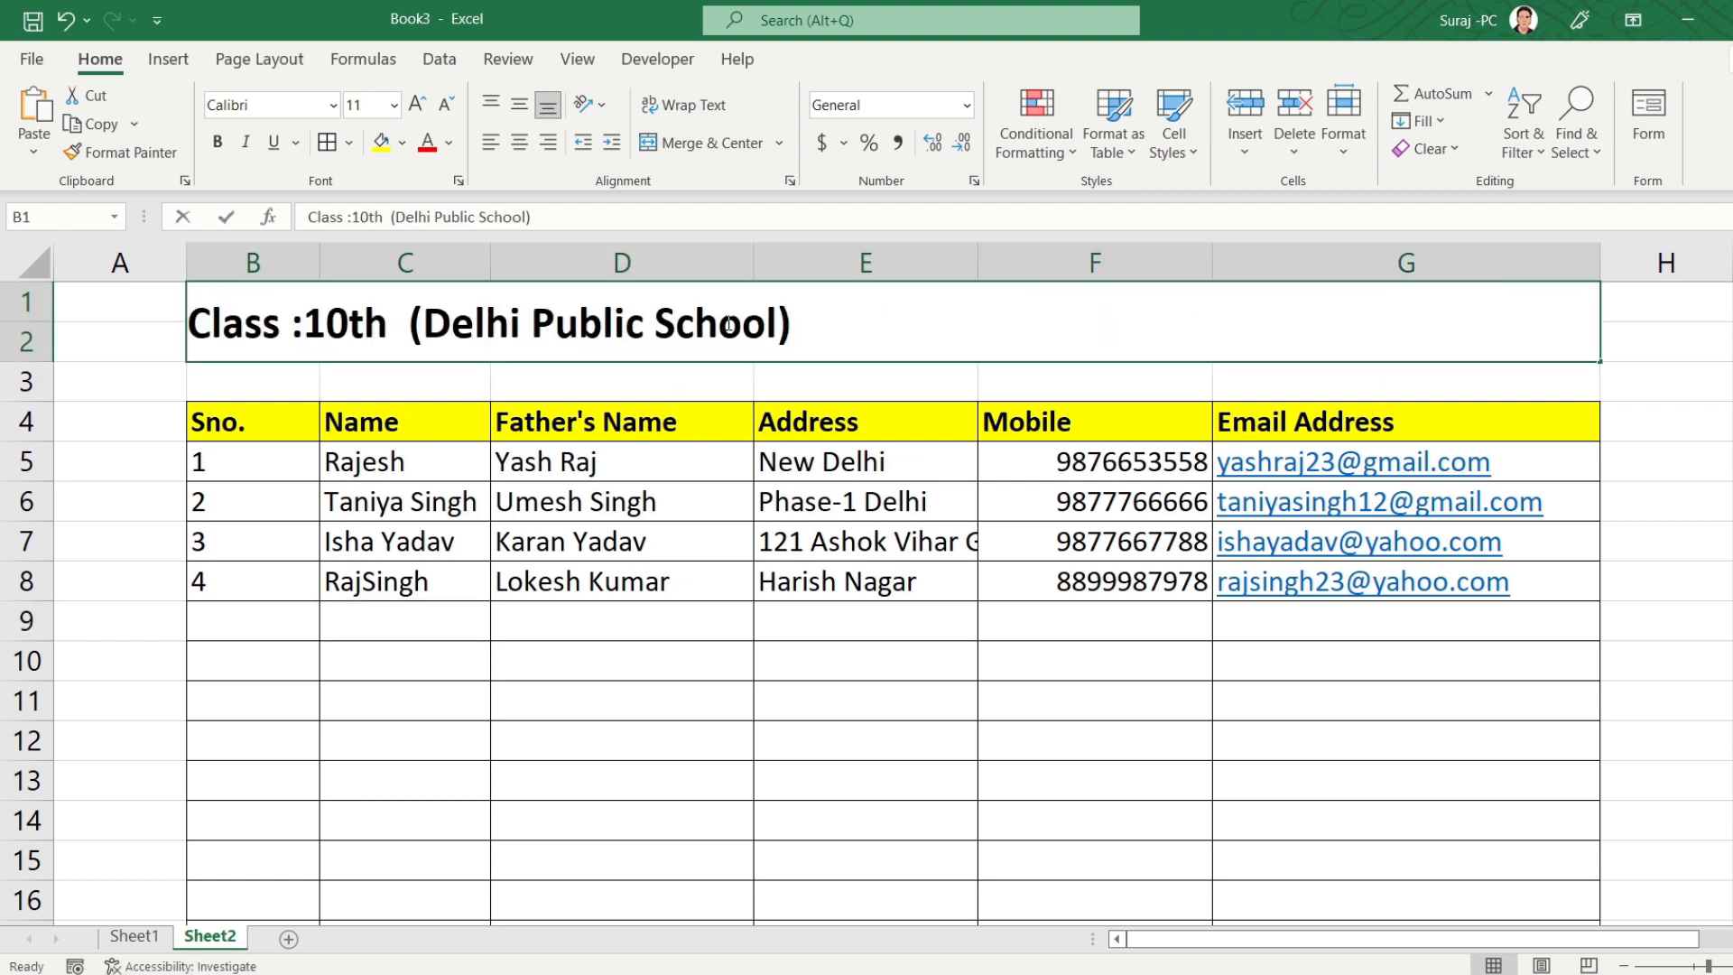
Step: Change the Sheet2 title from Class :10th to Class :11th
{"action": "left_click", "coordinate": [350, 325]}
{"action": "key", "text": "BackSpace"}
{"action": "type", "text": "1"}
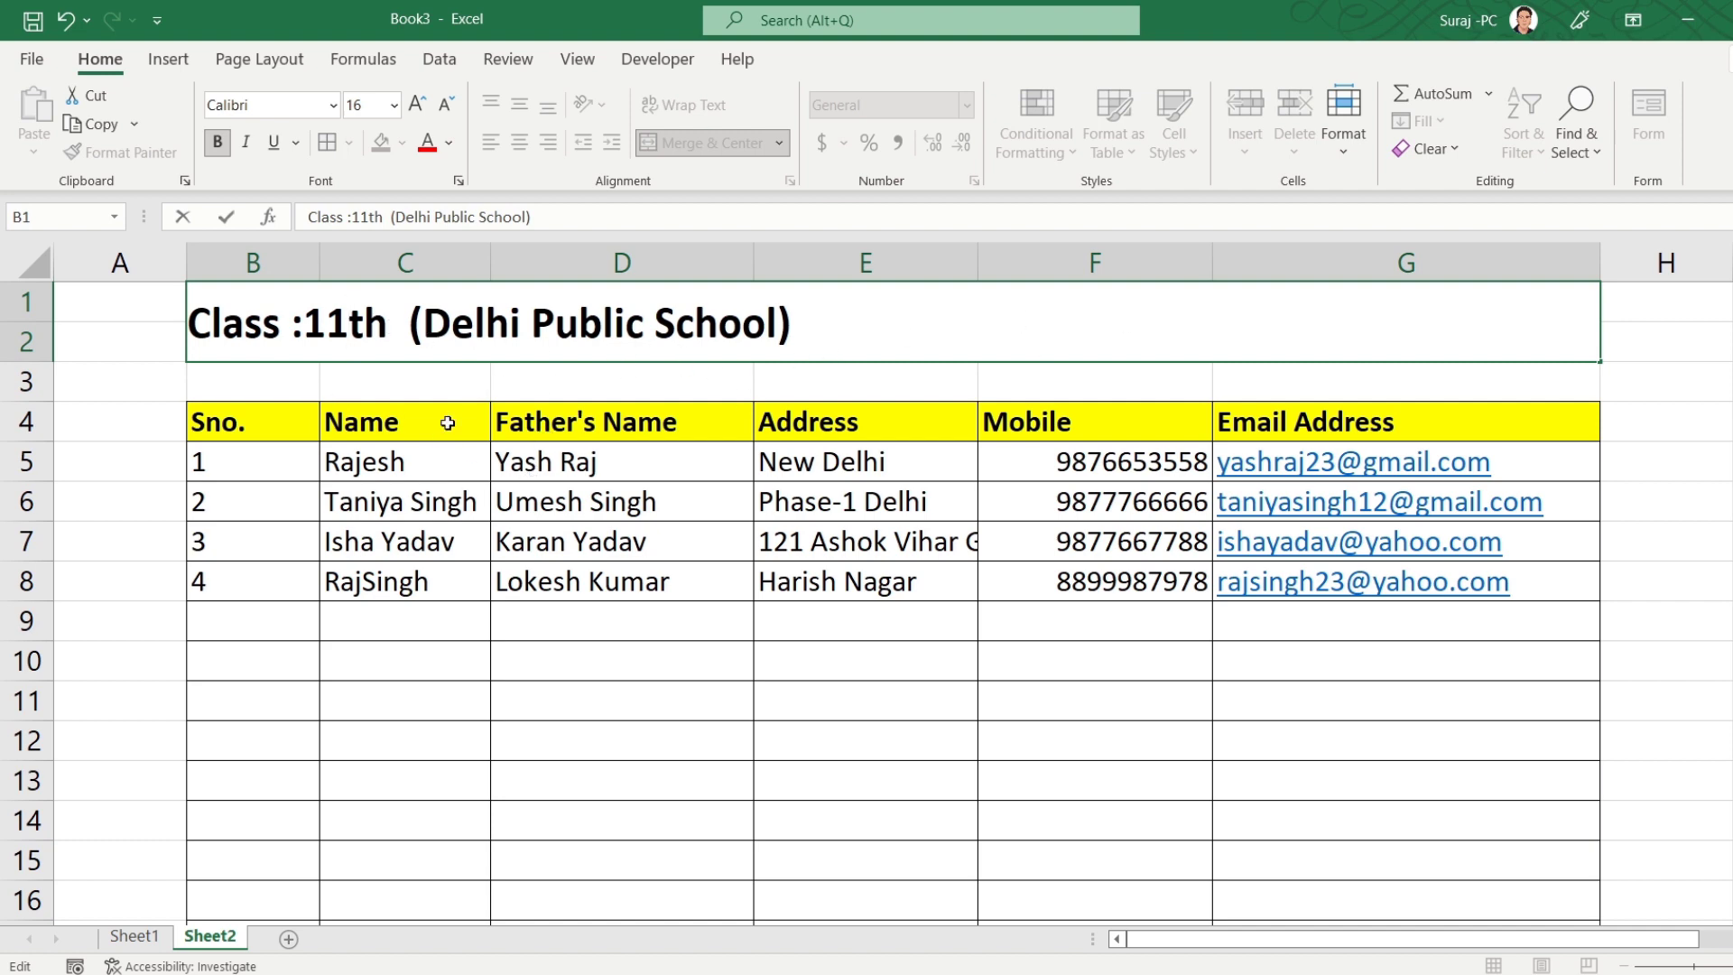
{"action": "left_click", "coordinate": [442, 496]}
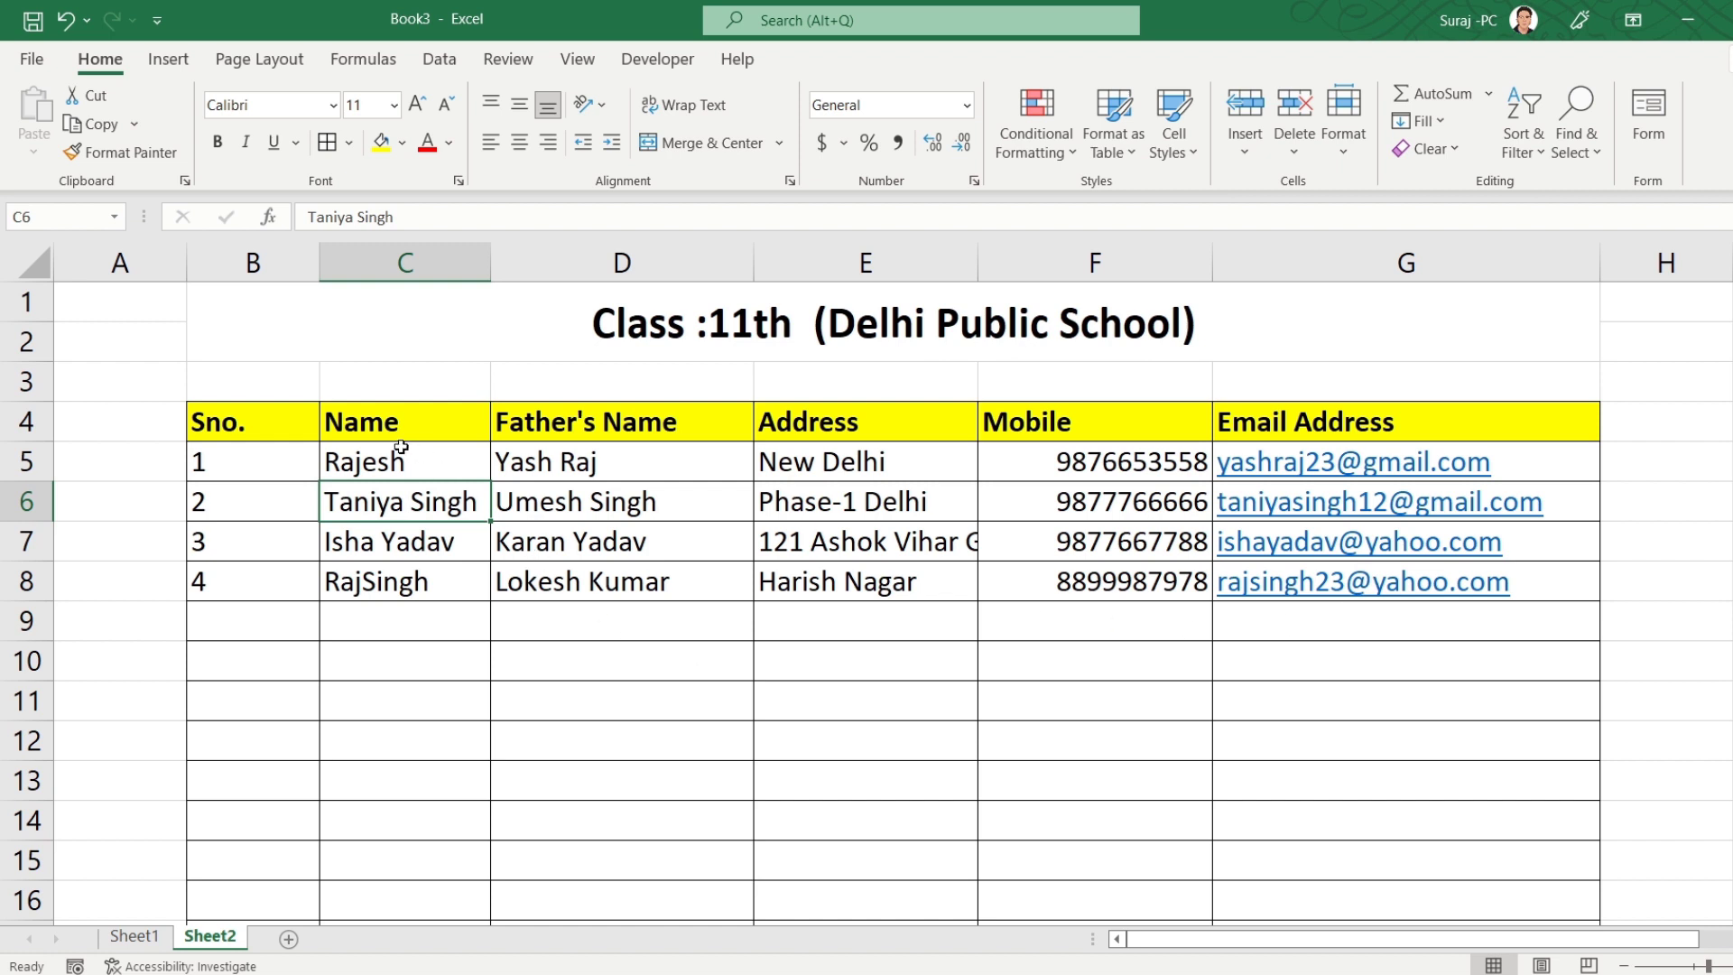
Step: Clear the copied student records from the rows below the headers
{"action": "mouse_move", "coordinate": [398, 451]}
{"action": "left_mouse_down"}
{"action": "mouse_move", "coordinate": [1590, 639]}
{"action": "mouse_move", "coordinate": [1534, 586]}
{"action": "left_mouse_up"}
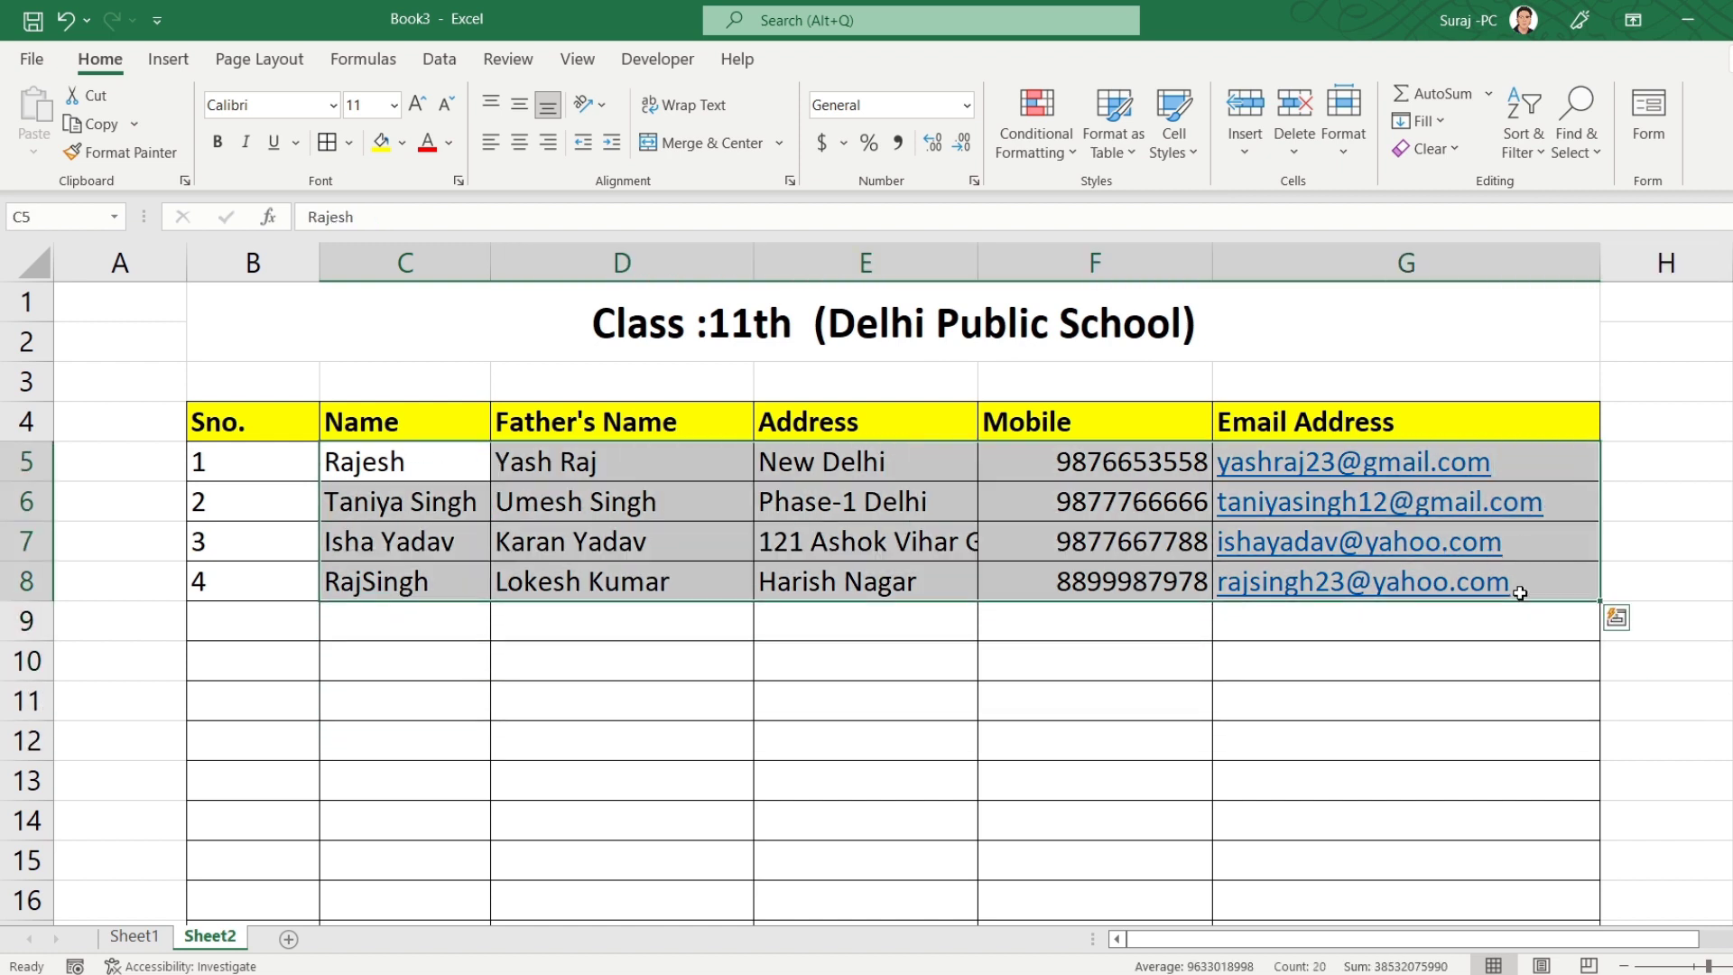
{"action": "key", "text": "Delete"}
{"action": "left_click", "coordinate": [740, 619]}
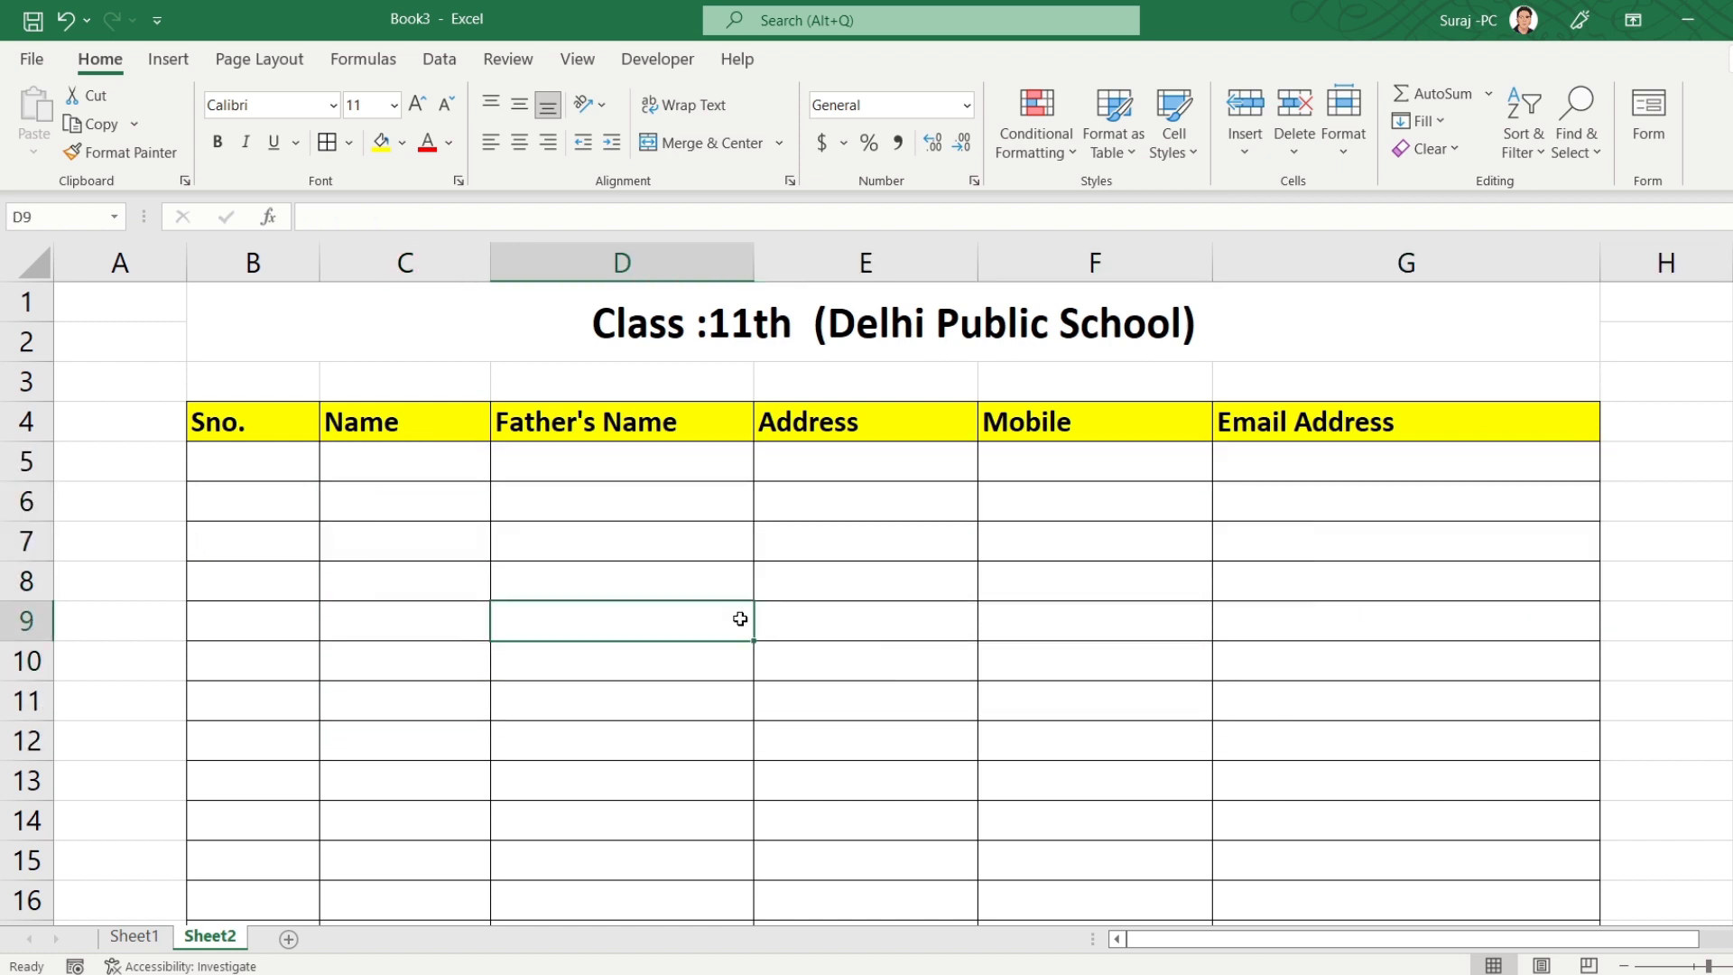
{"action": "left_click", "coordinate": [448, 478]}
{"action": "left_click", "coordinate": [672, 554]}
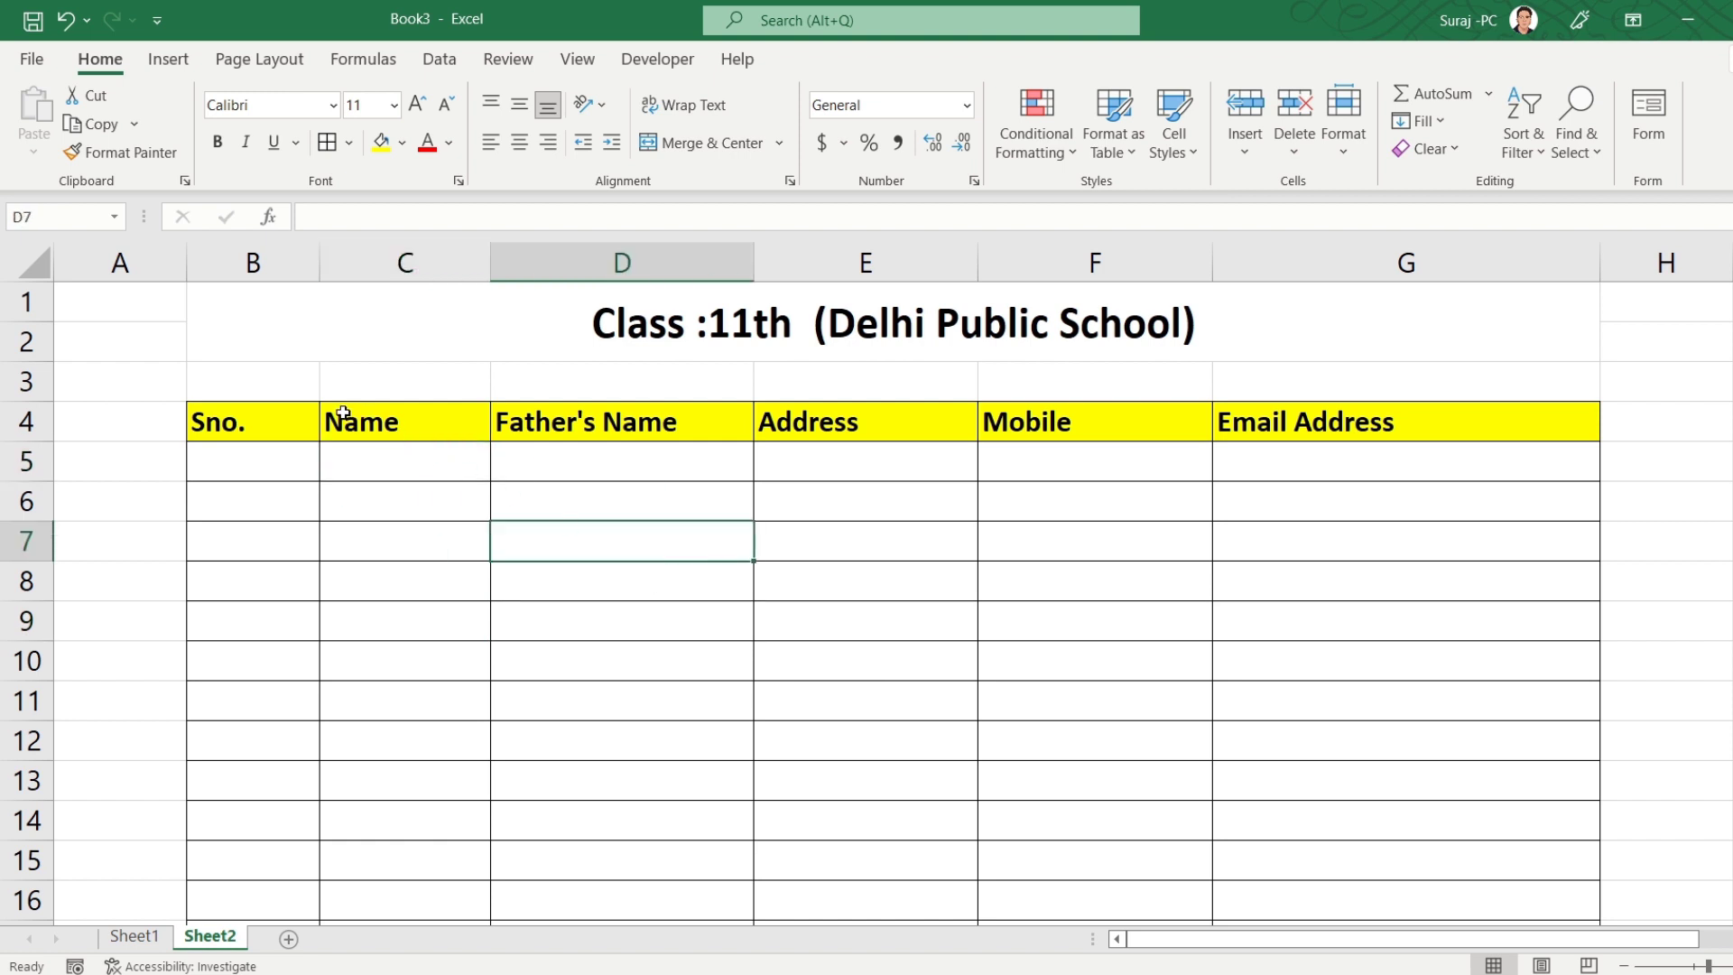
Step: Enter serial formula =IF(C5="","",ROW(A1)) in B5, then select headers Name through Email Address
{"action": "left_click_drag", "start_coordinate": [355, 424], "coordinate": [1422, 415]}
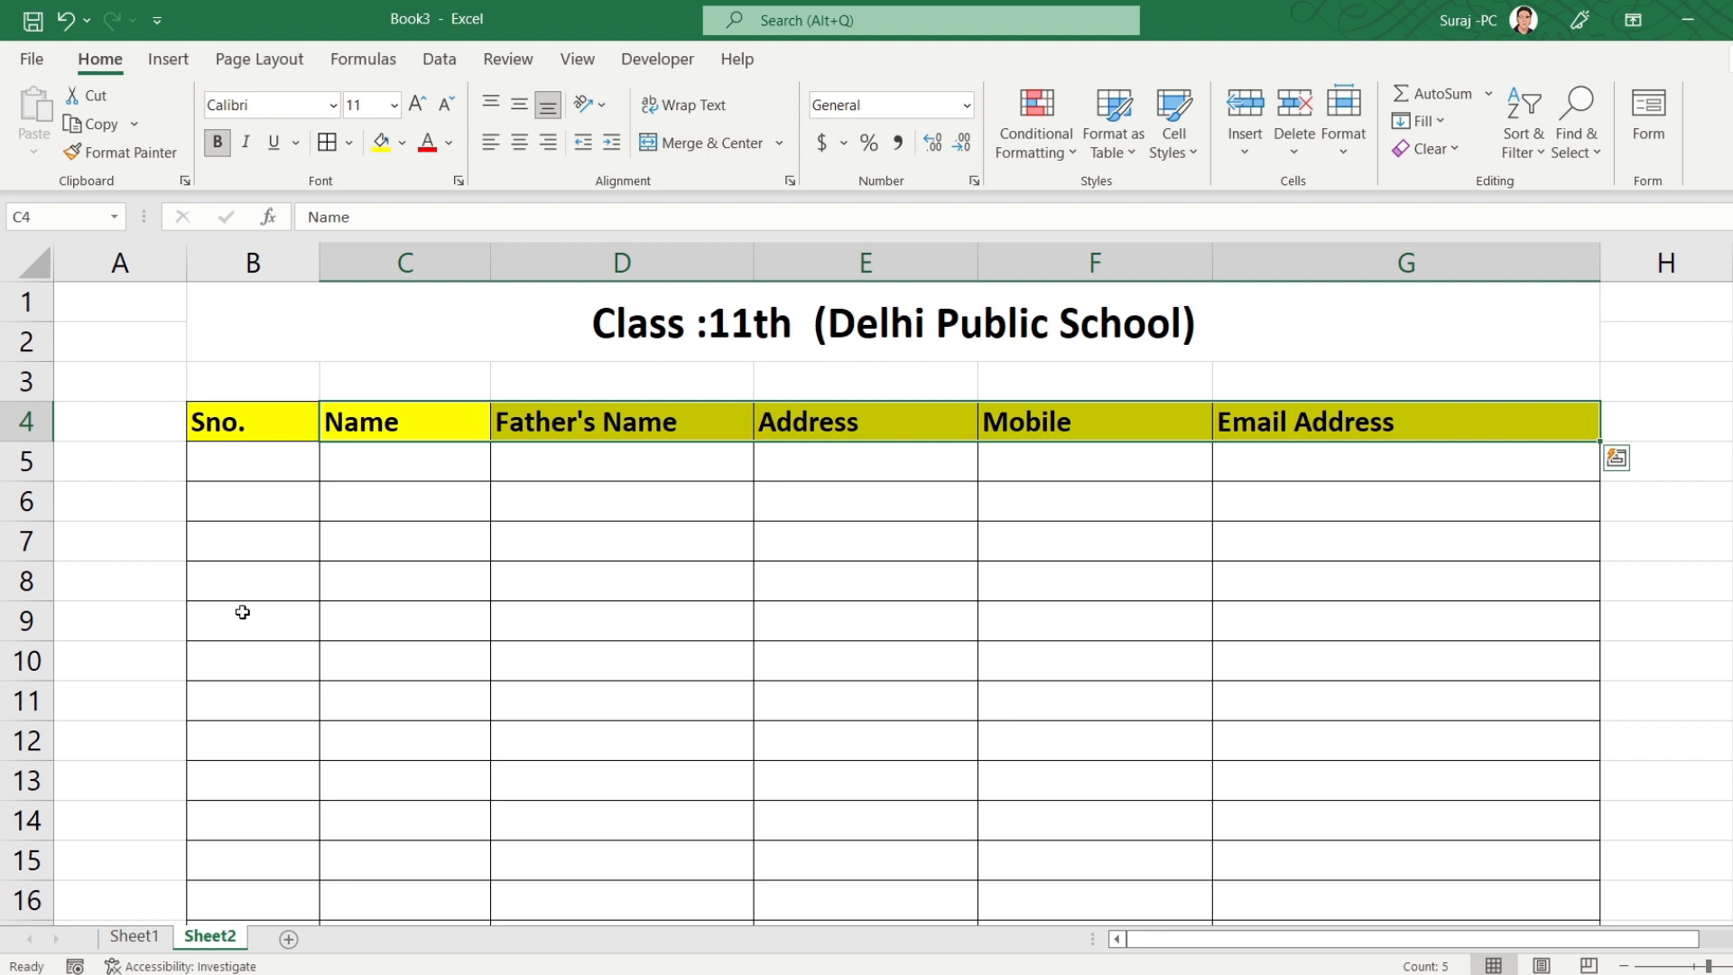
{"action": "left_click", "coordinate": [252, 460]}
{"action": "type", "text": "=IF(C5=\"\",\"\",ROW(A1))"}
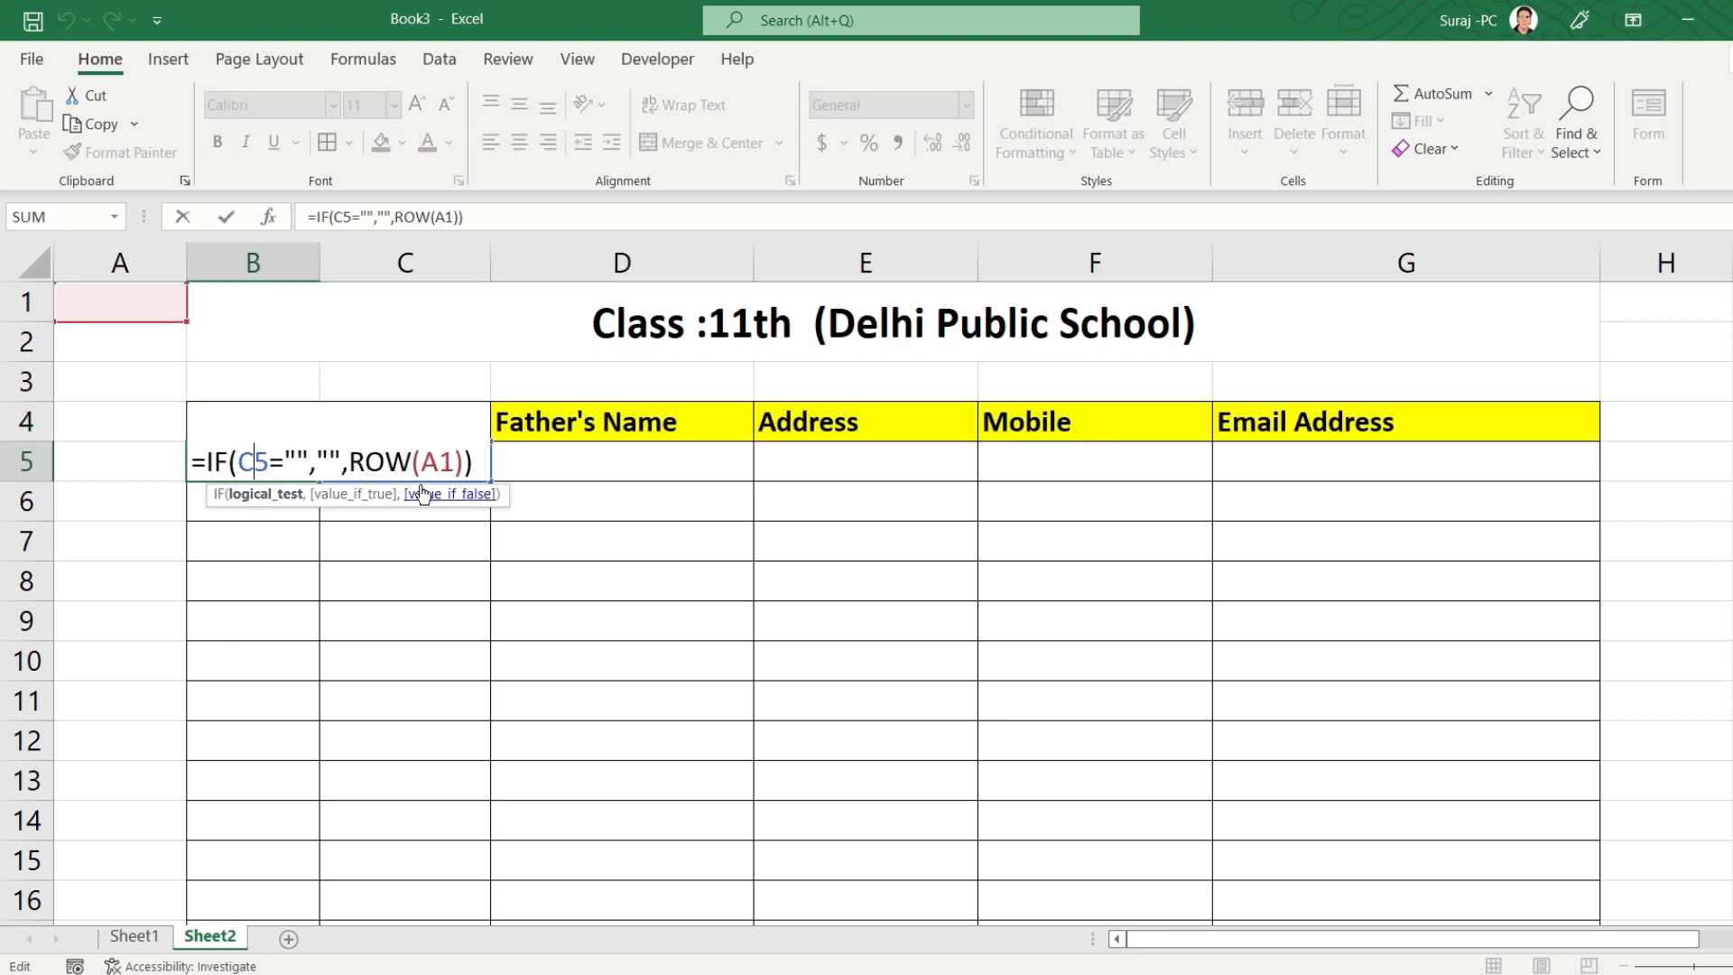
{"action": "left_click", "coordinate": [417, 488]}
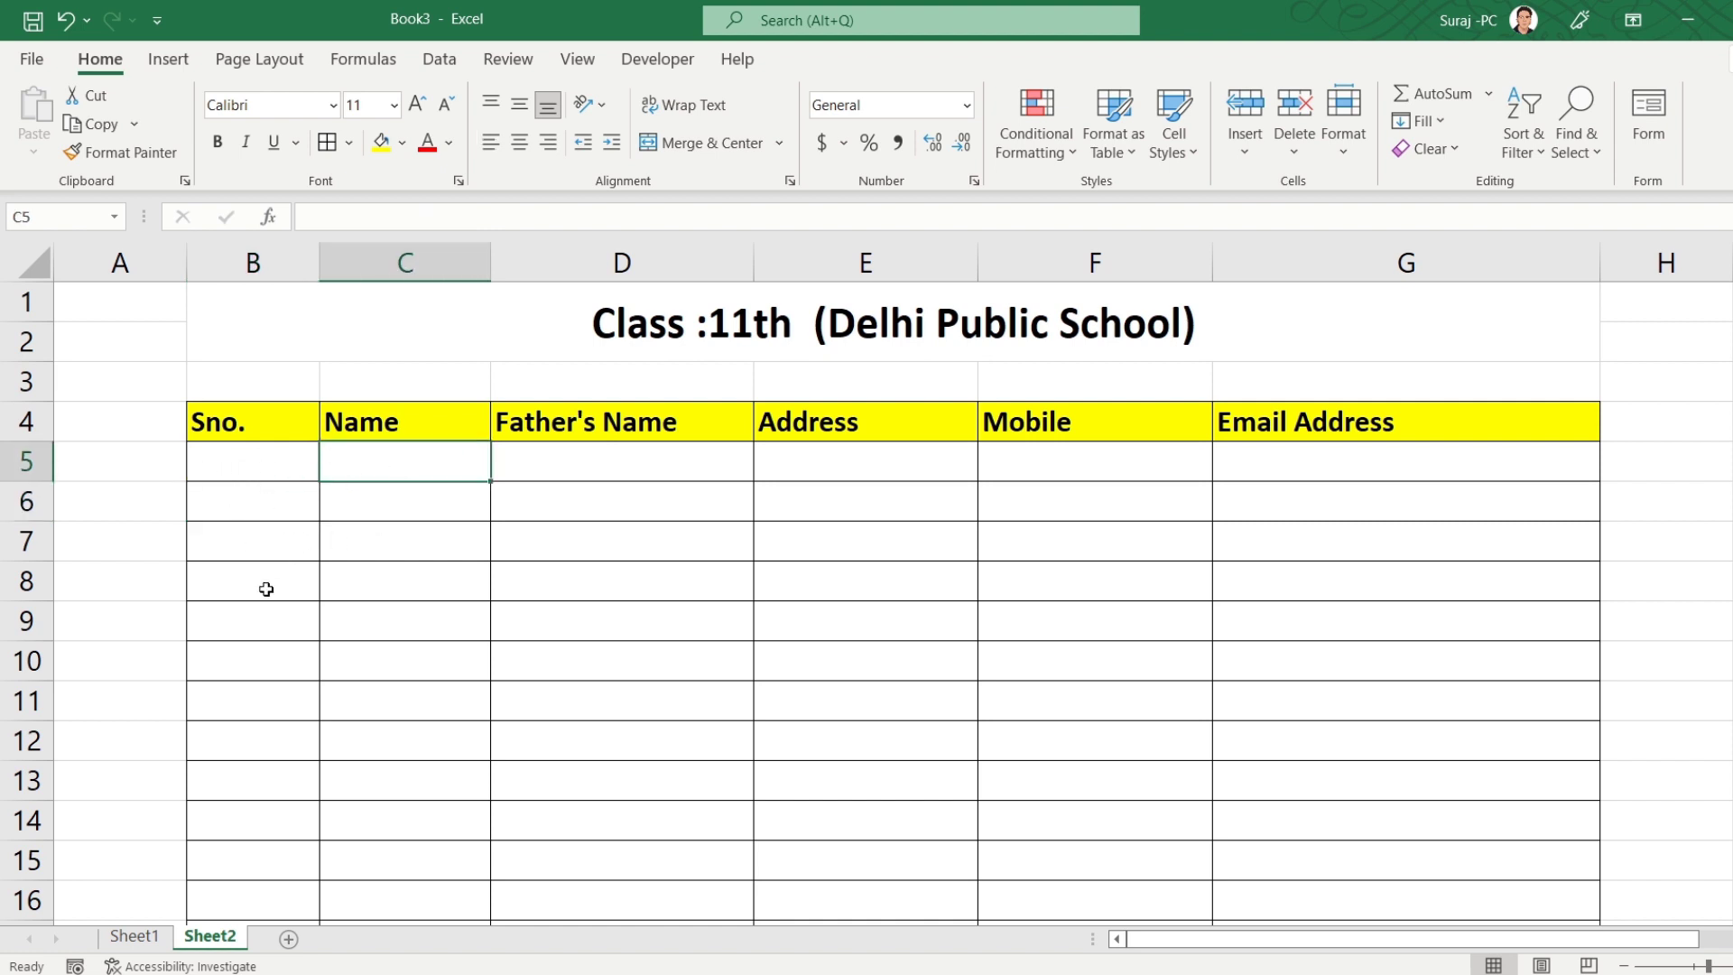
{"action": "left_click", "coordinate": [451, 424]}
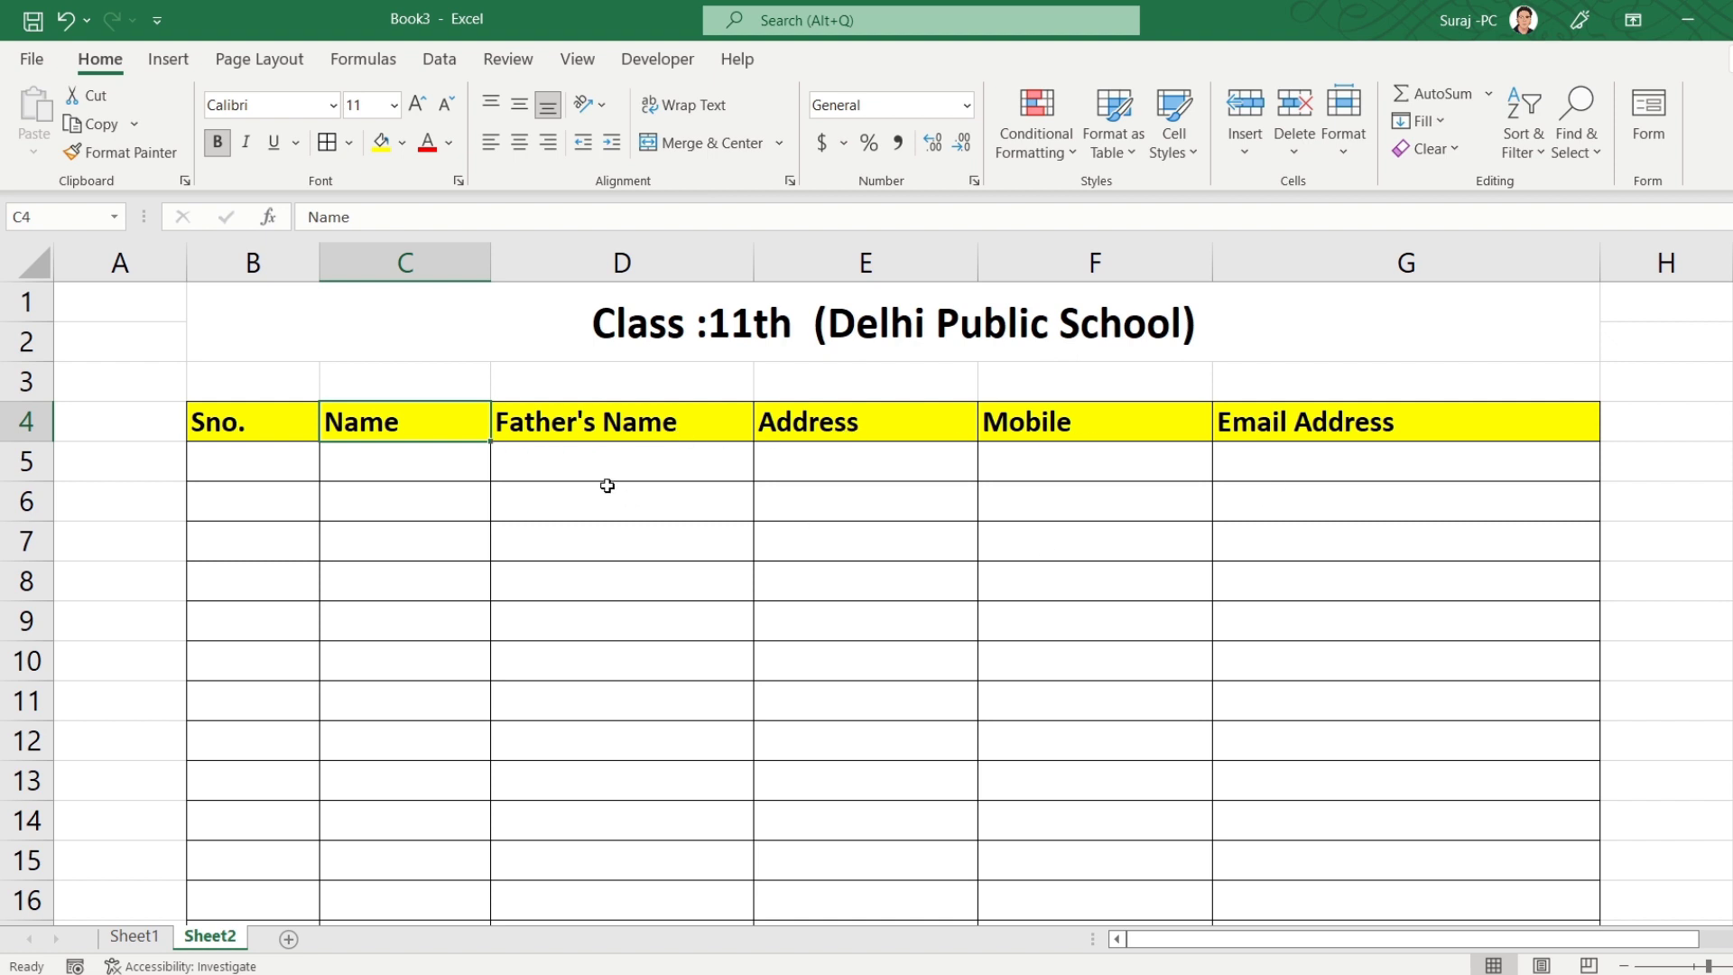
{"action": "left_click_drag", "start_coordinate": [397, 421], "coordinate": [1431, 403]}
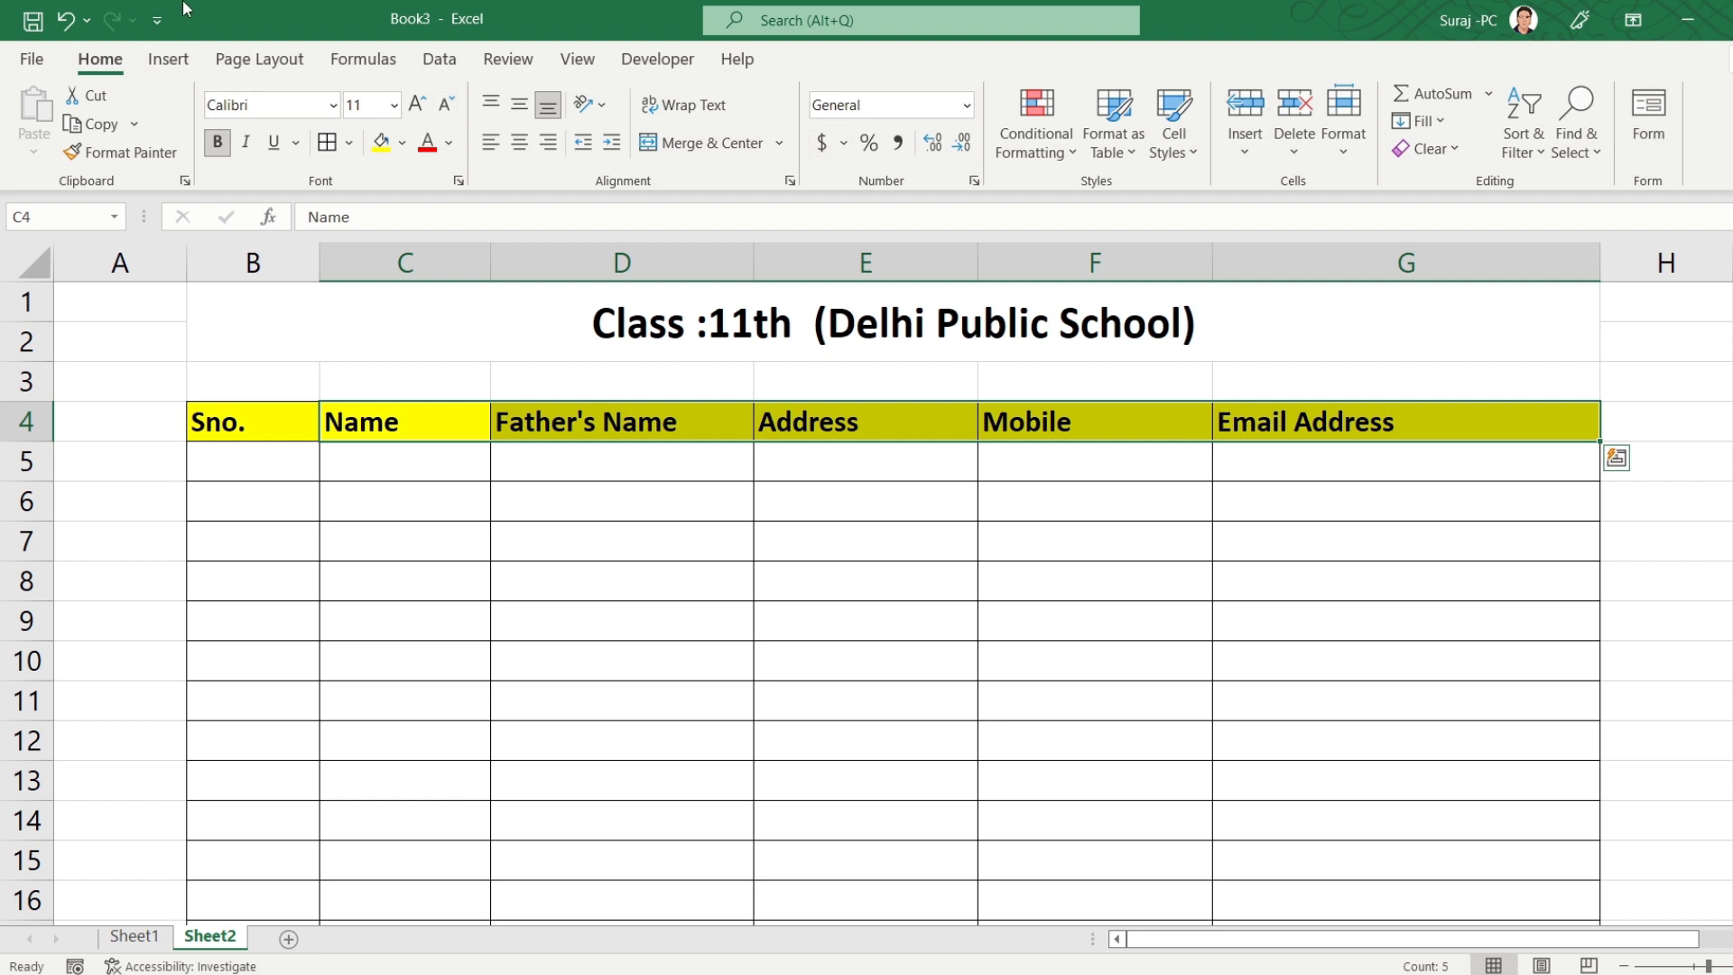
Step: Add the first student record to Sheet2 through the data-entry Form
{"action": "left_click", "coordinate": [1649, 115]}
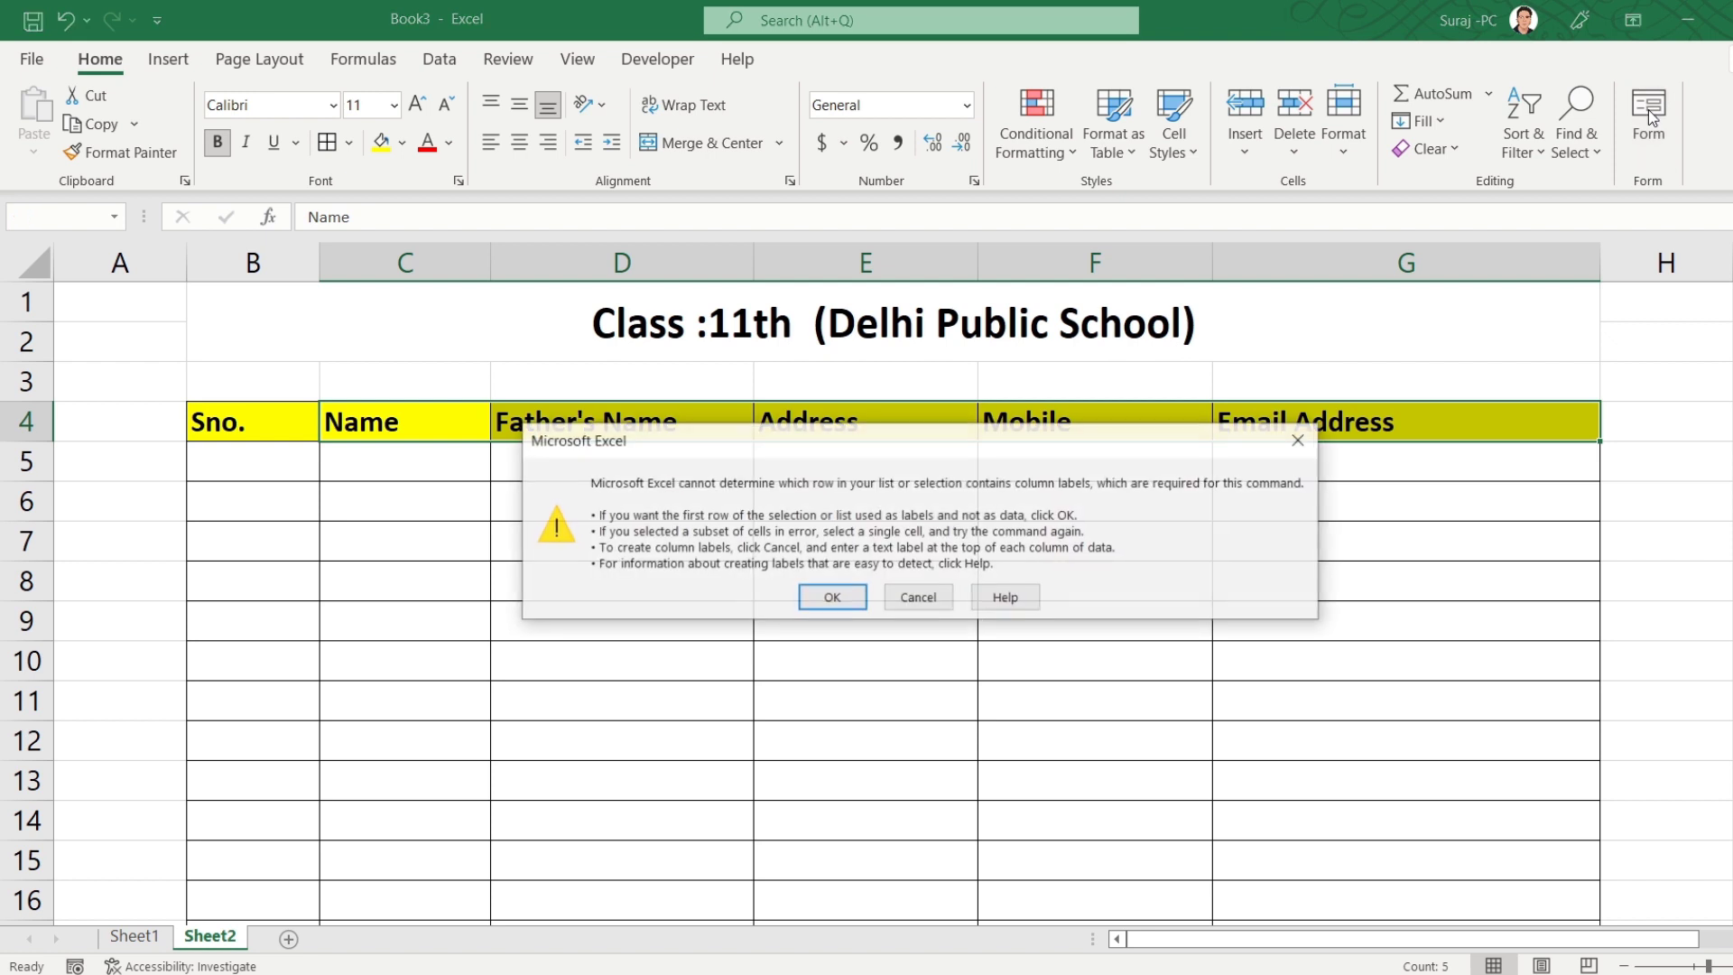
{"action": "left_click", "coordinate": [831, 599]}
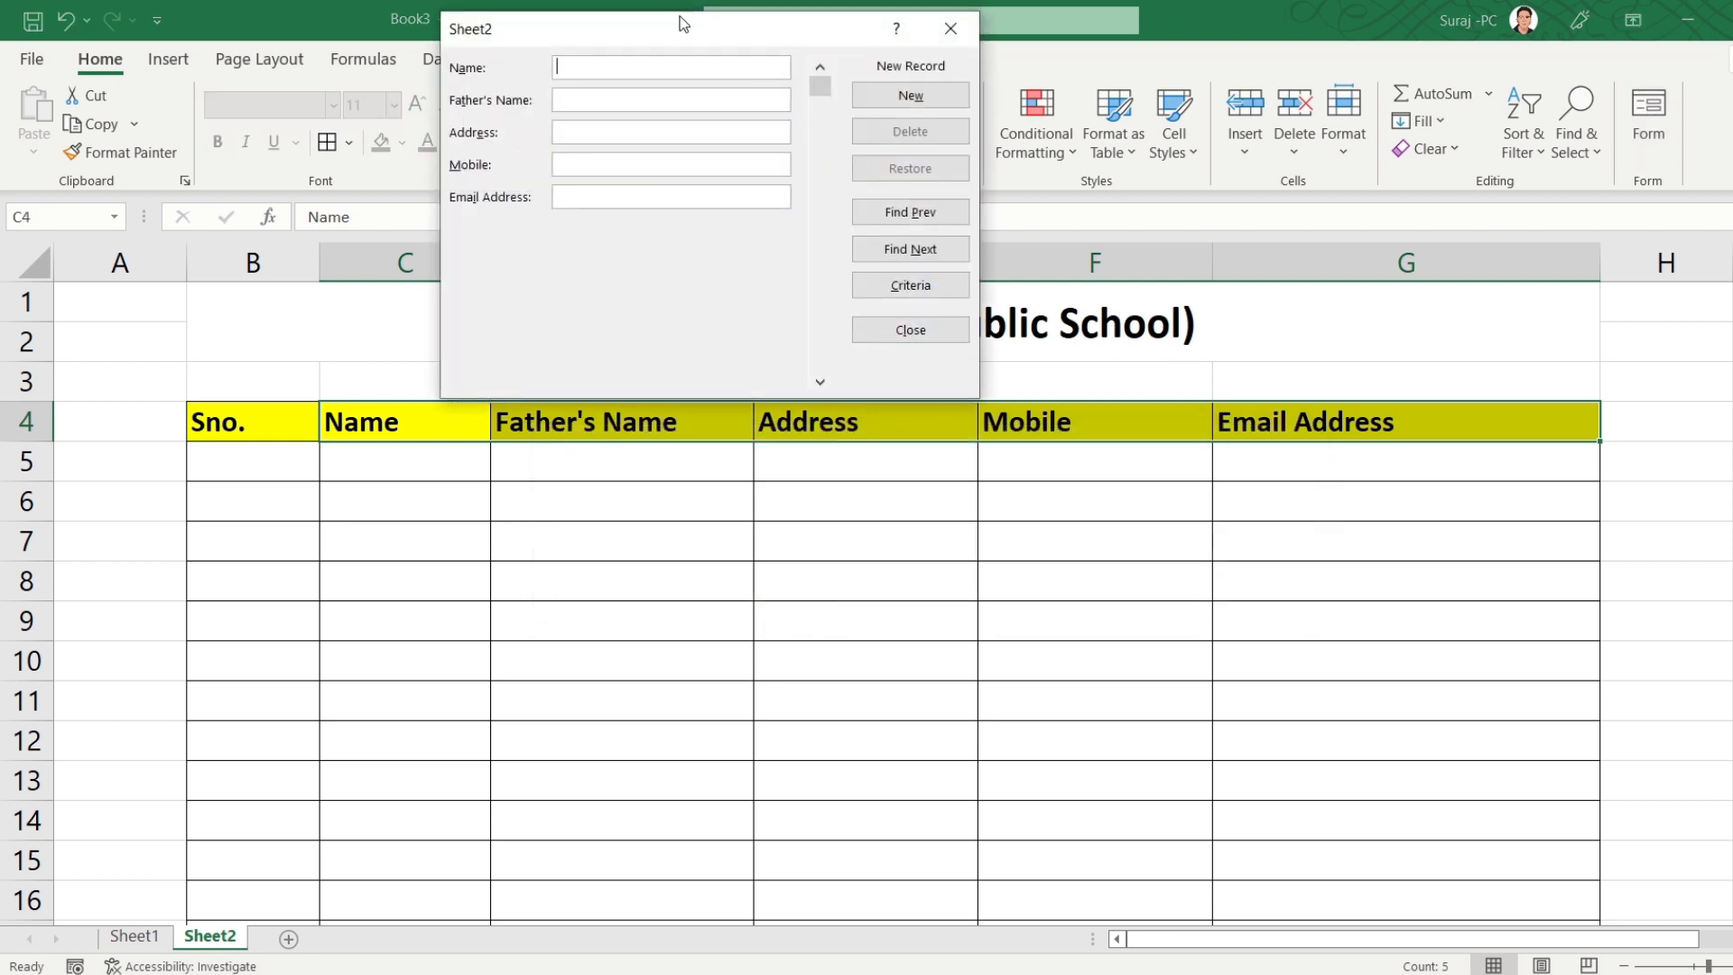
{"action": "mouse_move", "coordinate": [682, 20]}
{"action": "left_mouse_down"}
{"action": "mouse_move", "coordinate": [866, 555]}
{"action": "mouse_move", "coordinate": [827, 503]}
{"action": "left_mouse_up"}
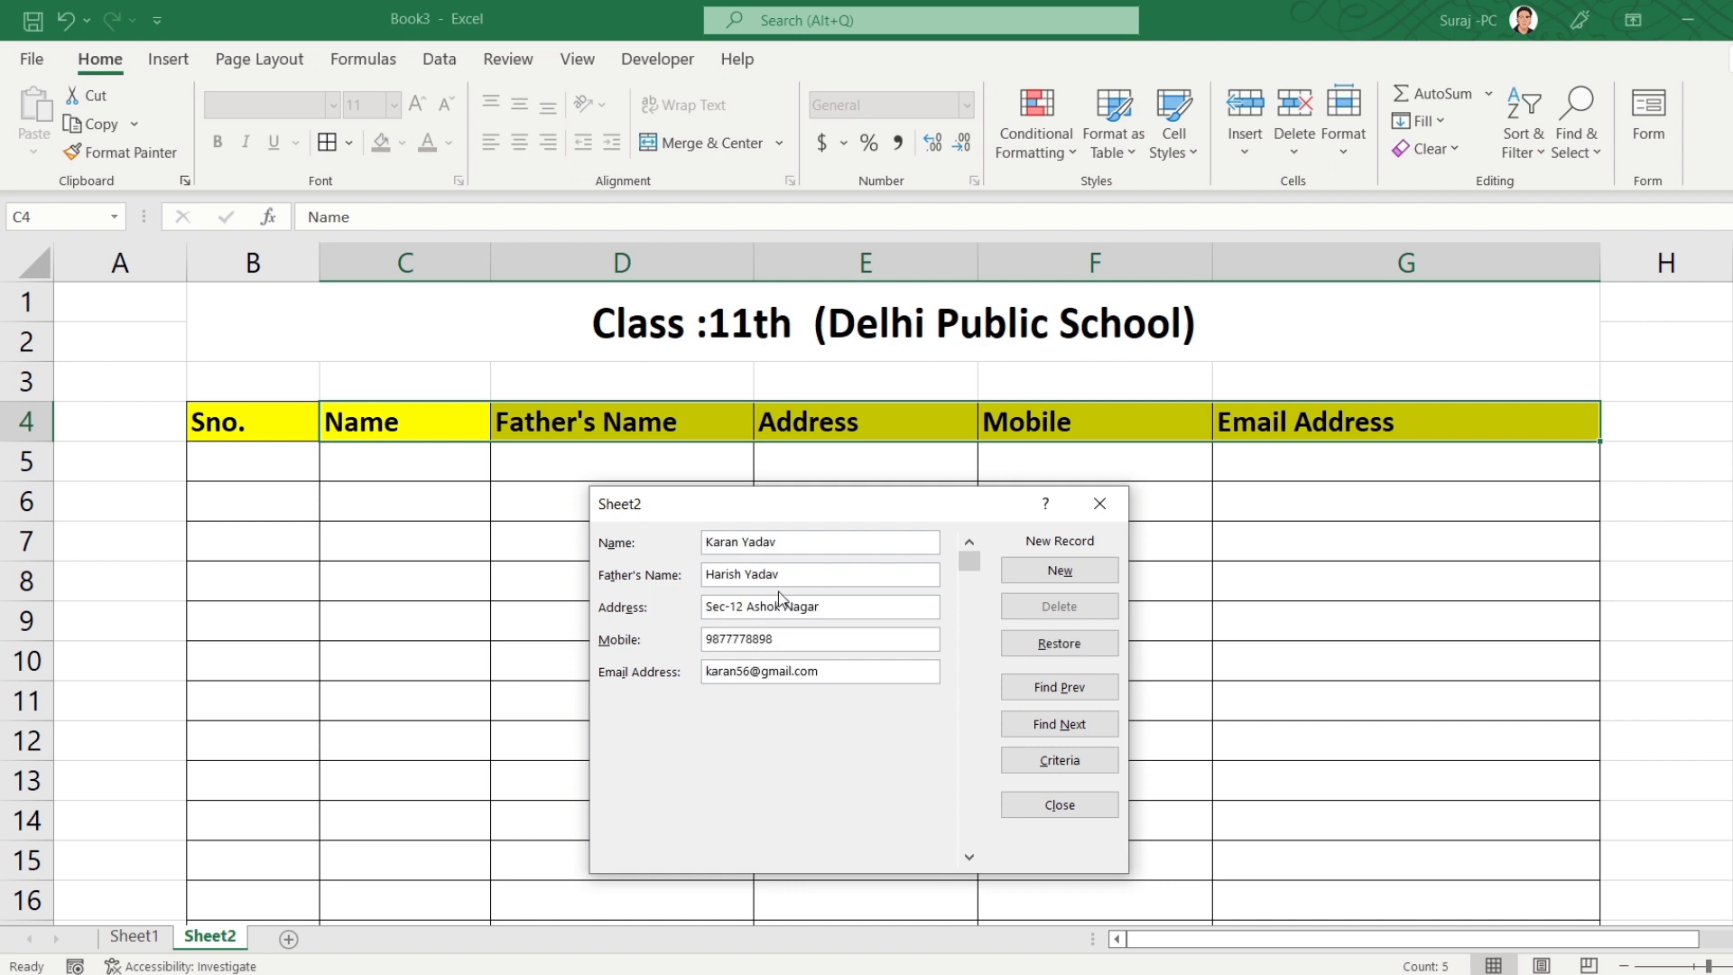
{"action": "key", "text": "Return"}
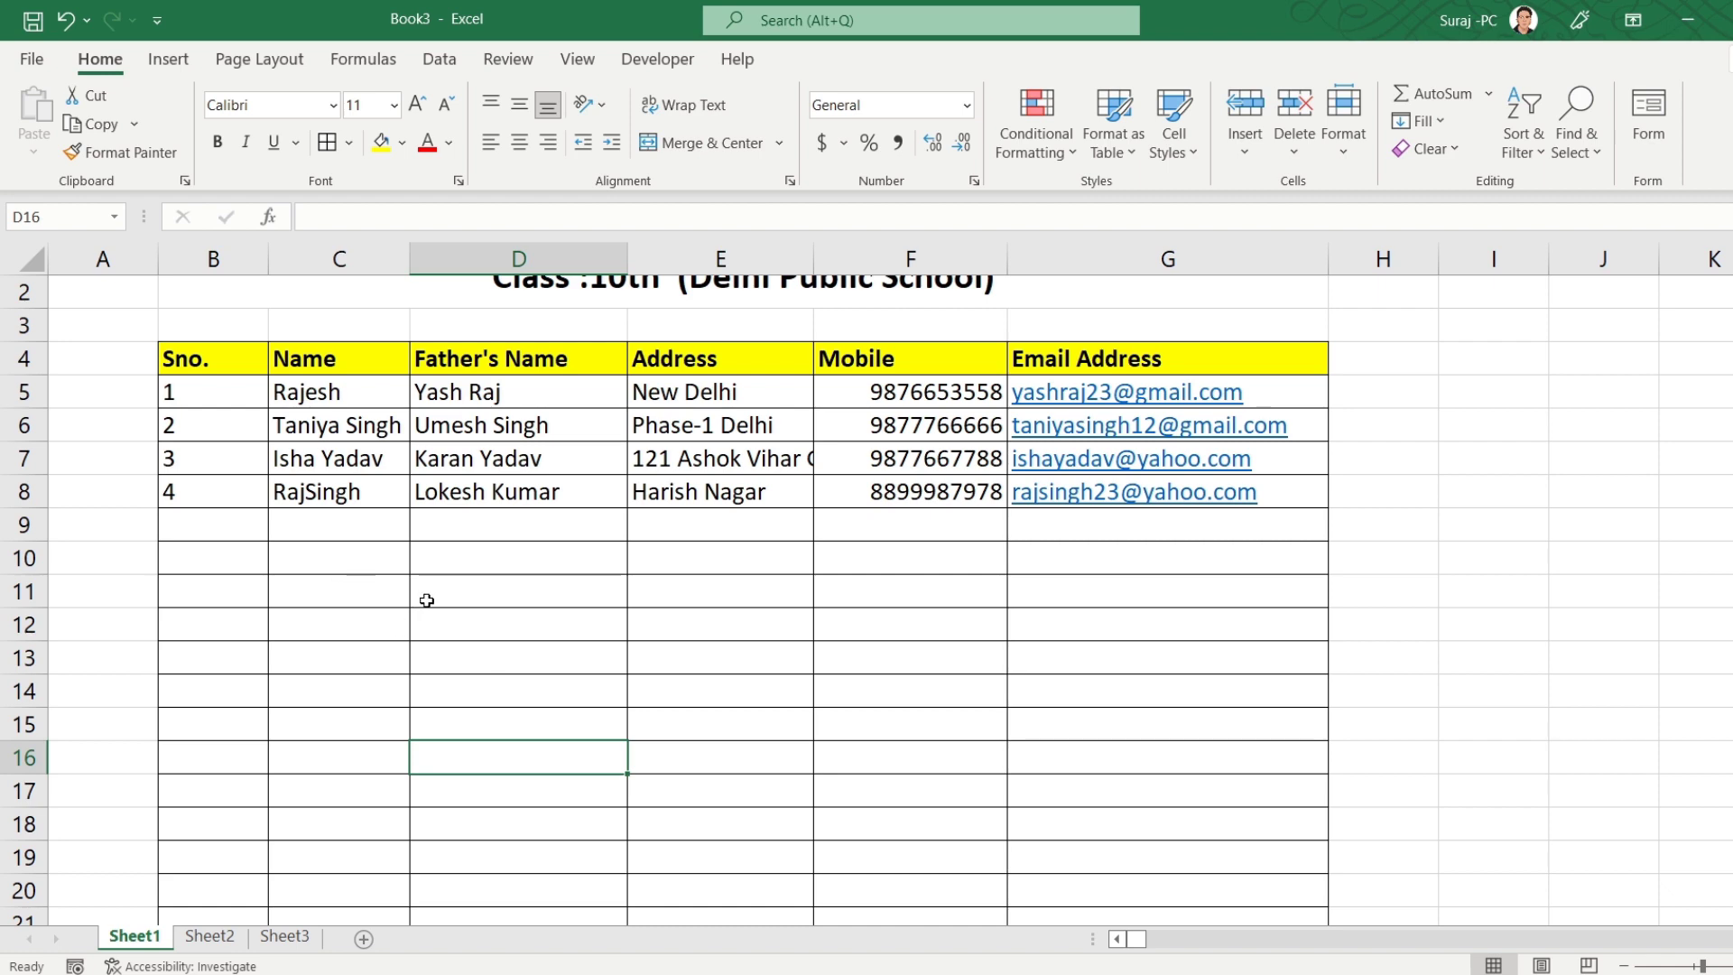
Step: Switch to the empty Sheet3 worksheet
{"action": "scroll", "coordinate": [445, 592], "scroll_direction": "up", "scroll_amount": 1}
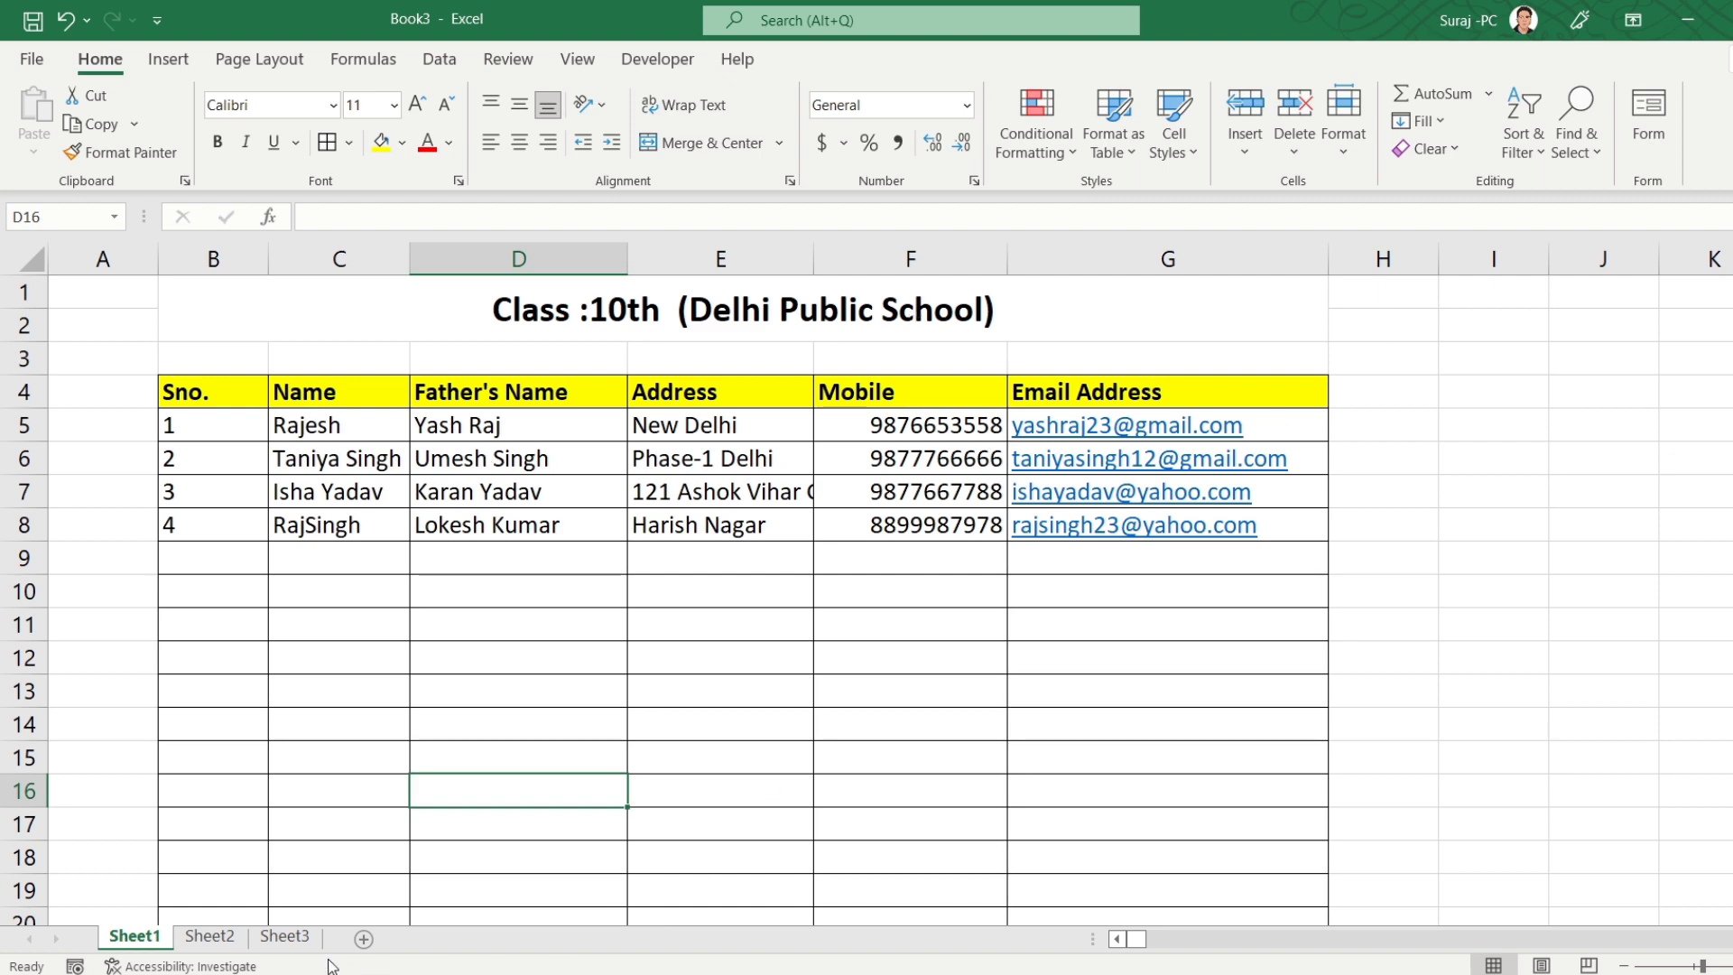
{"action": "left_click", "coordinate": [298, 939]}
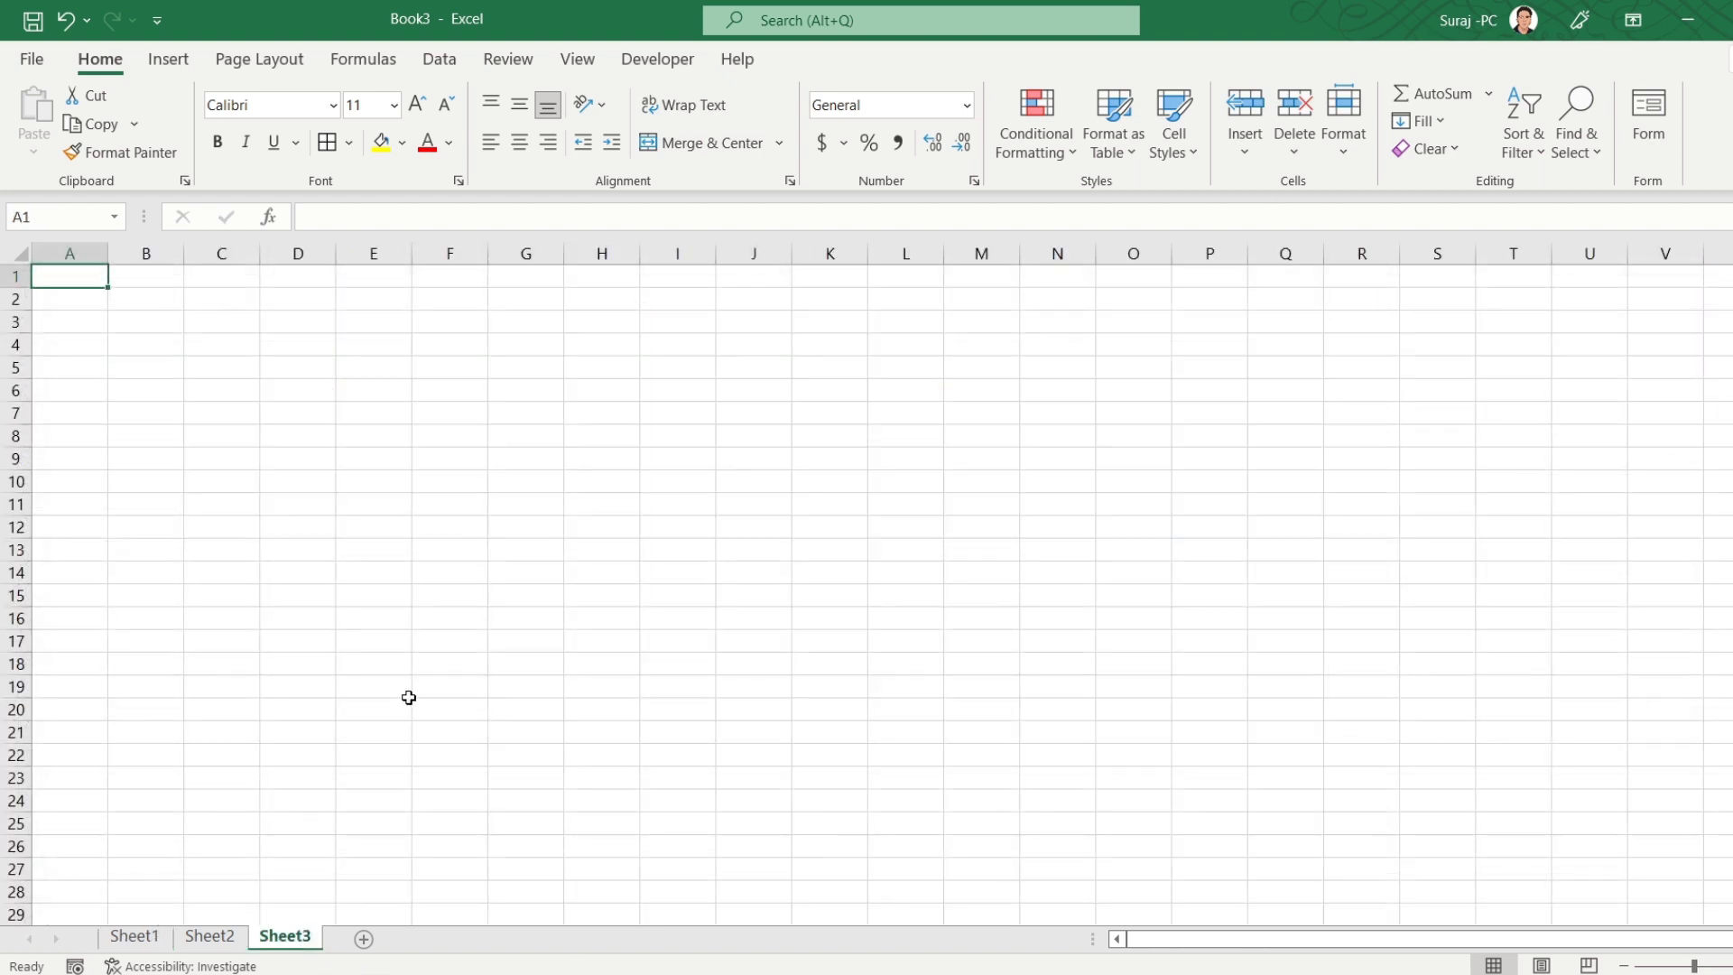
Step: Mark out the bordered header table in B2:F19 and select cell B3 for the first name
{"action": "scroll", "coordinate": [409, 697], "scroll_direction": "up", "scroll_amount": 1, "text": "ctrl"}
{"action": "scroll", "coordinate": [409, 697], "scroll_direction": "up", "scroll_amount": 1, "text": "ctrl"}
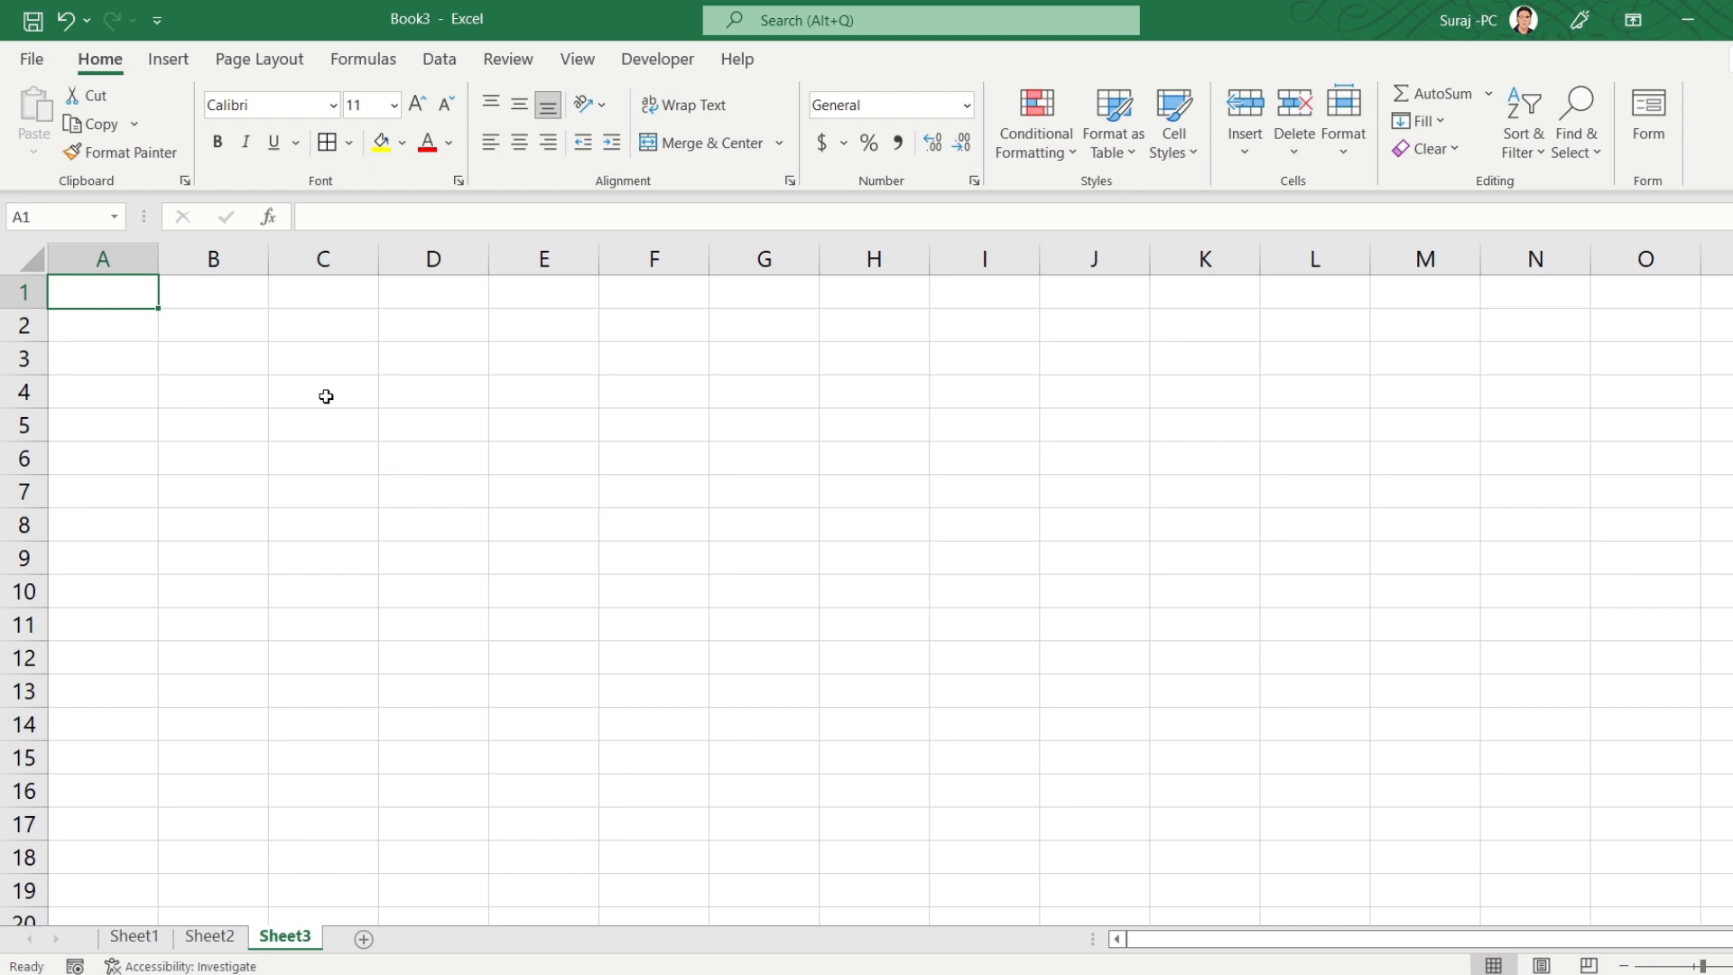
{"action": "left_click_drag", "start_coordinate": [251, 330], "coordinate": [889, 821]}
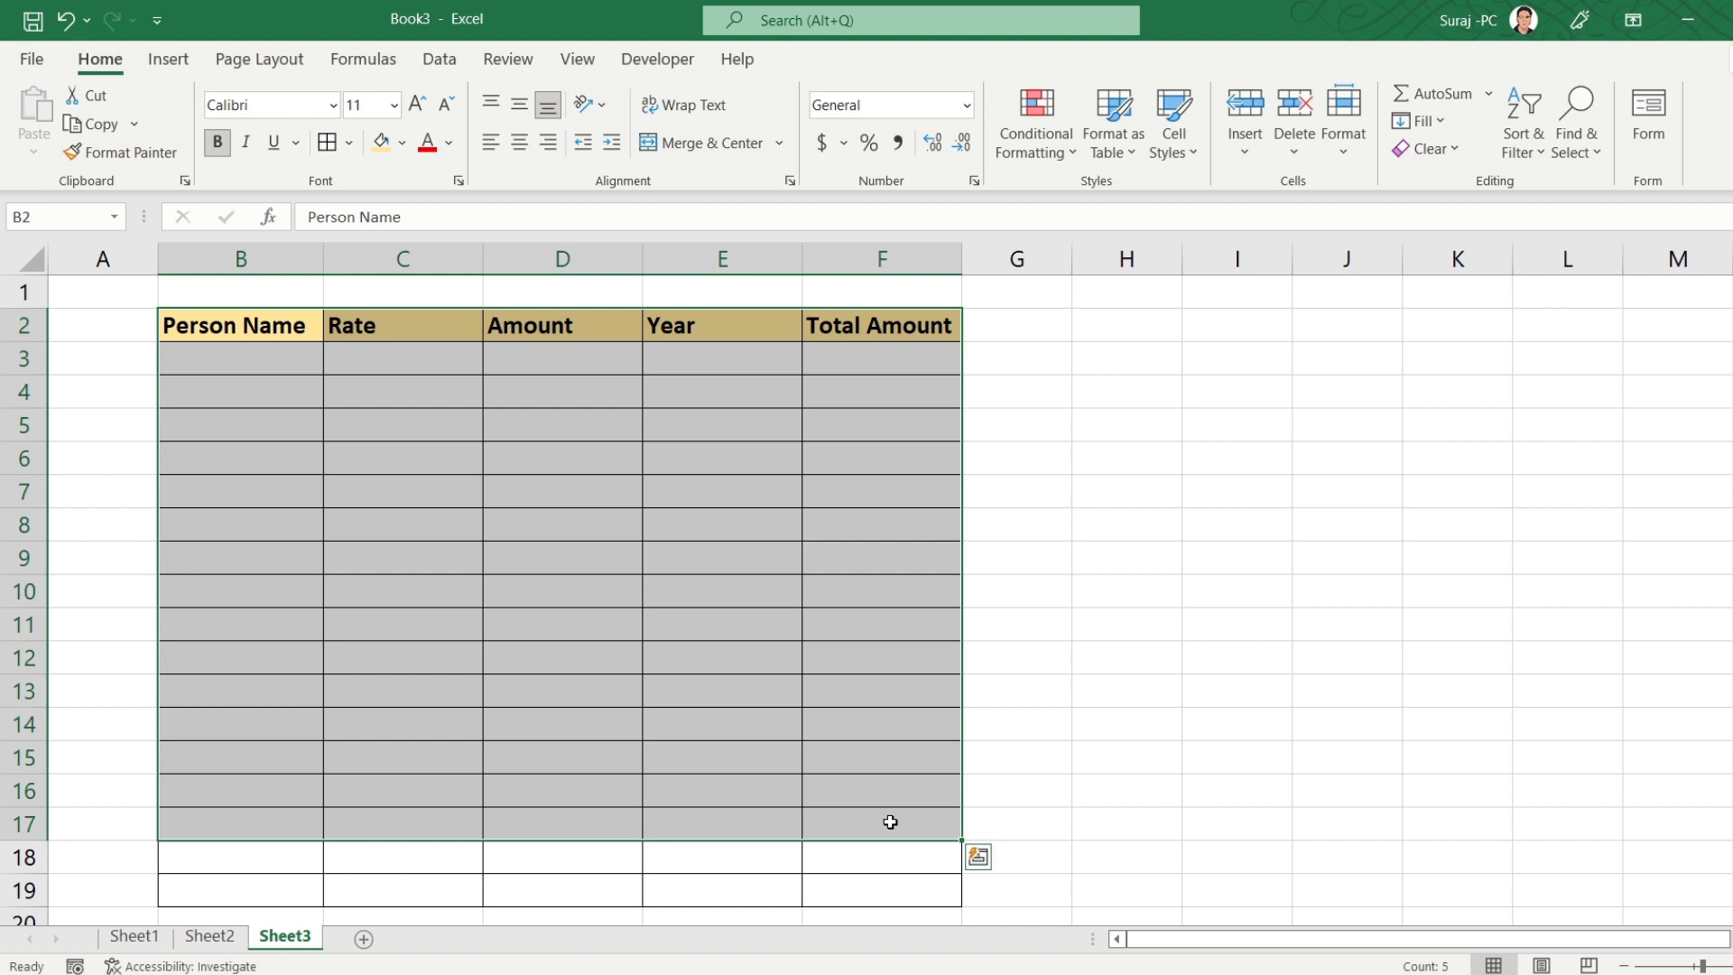
{"action": "left_click", "coordinate": [598, 646]}
{"action": "left_click", "coordinate": [486, 397]}
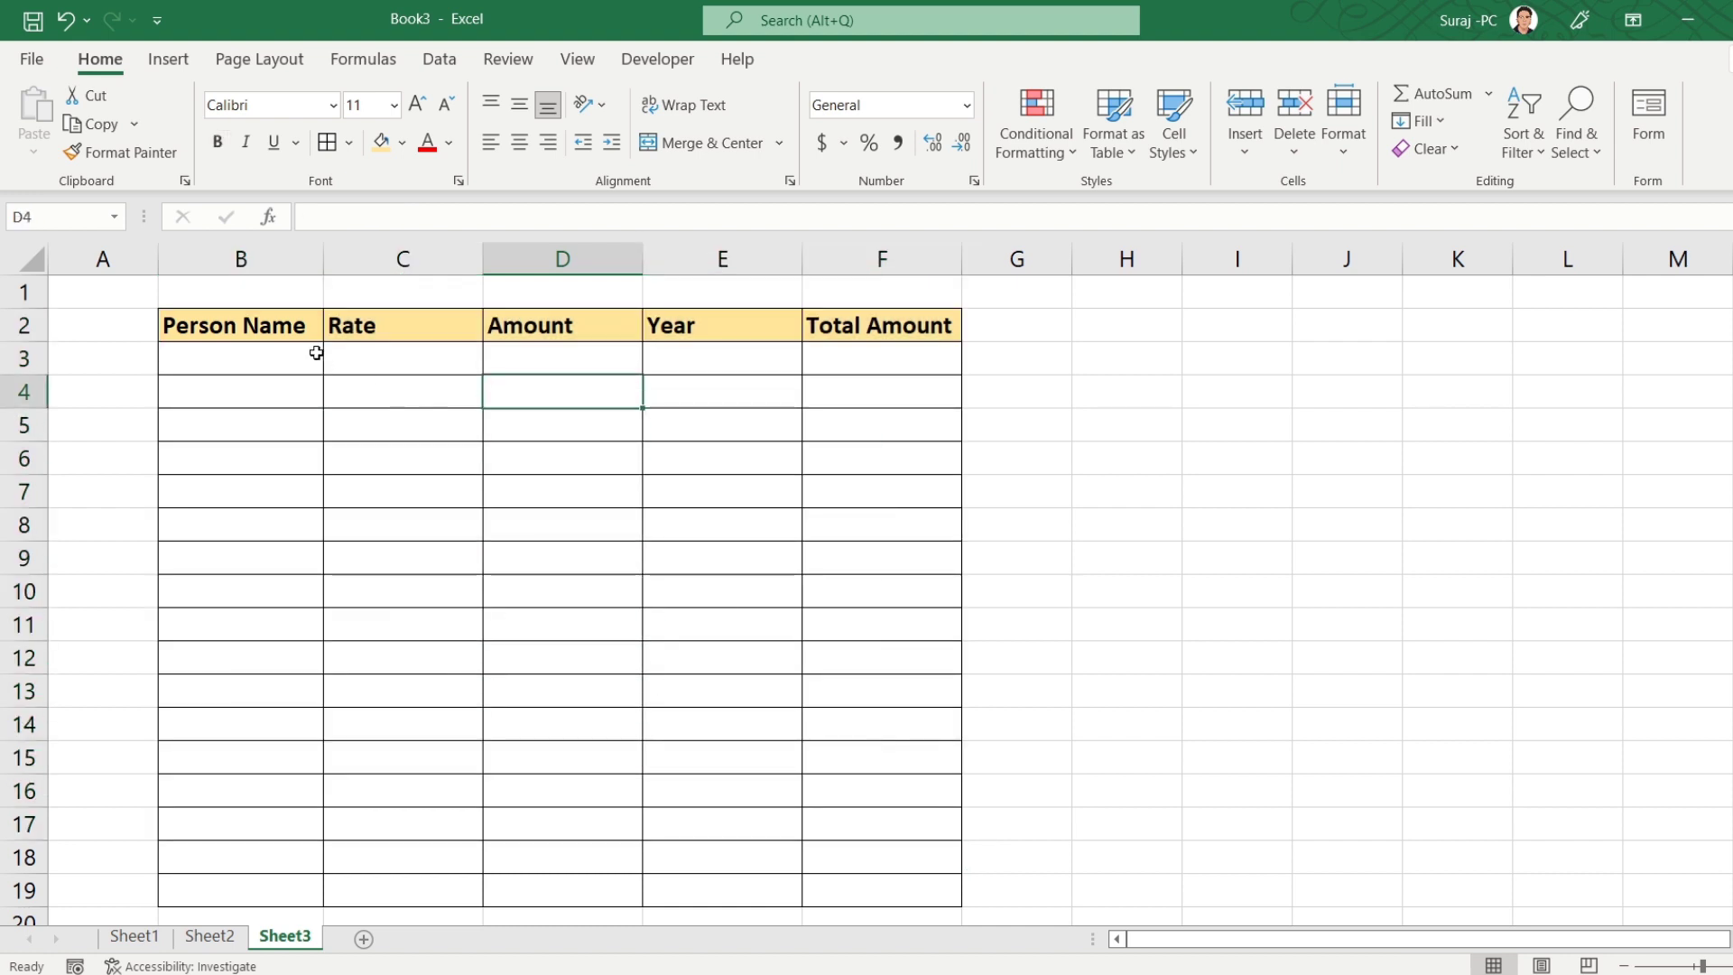
{"action": "left_click", "coordinate": [225, 354]}
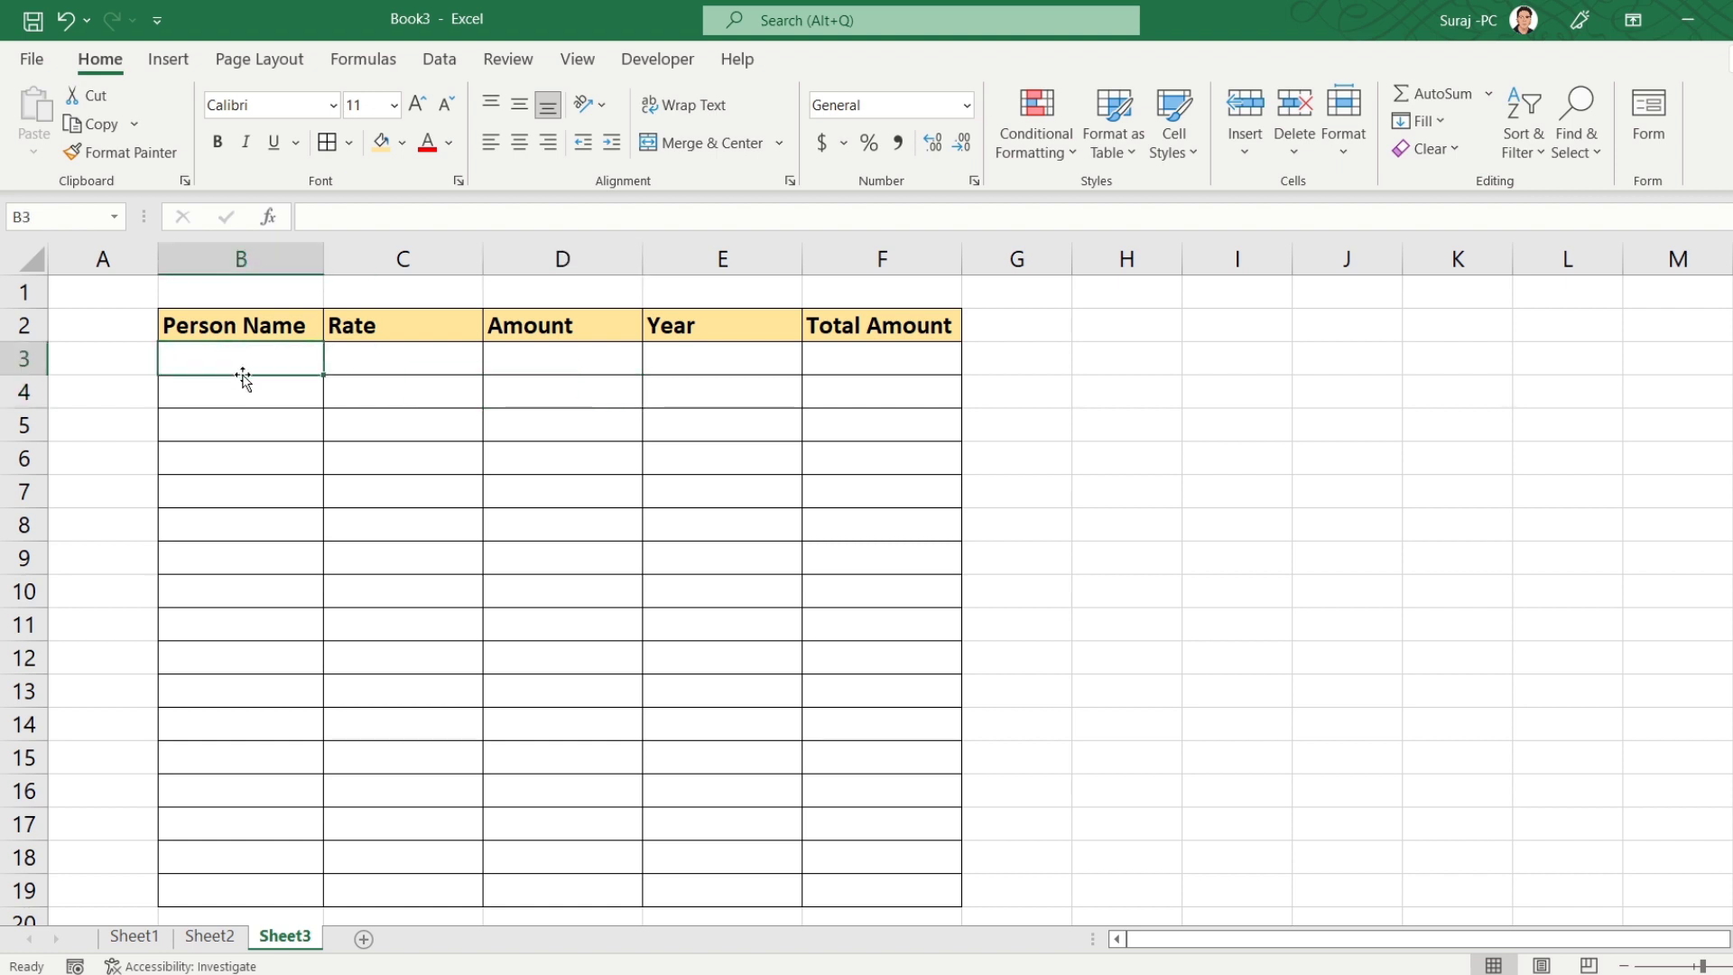
Step: Enter Ramesh as the person name and 14% as the rate in row 3
{"action": "type", "text": "Ranes"}
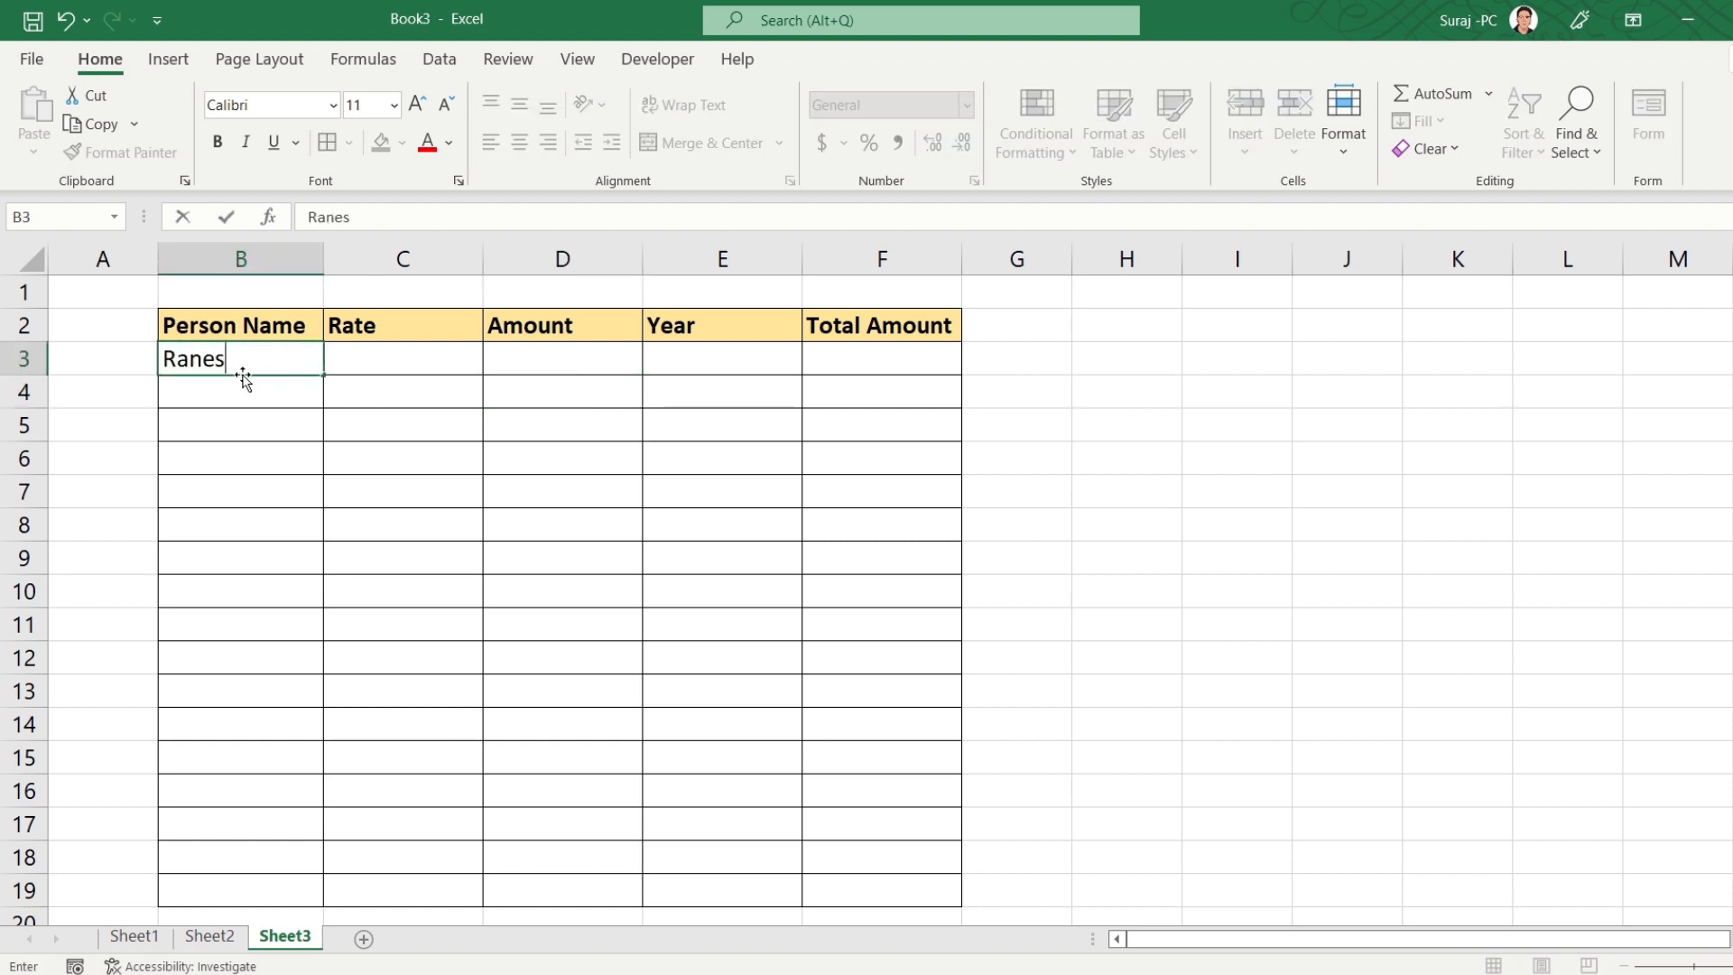
{"action": "key", "text": "BackSpace"}
{"action": "key", "text": "BackSpace"}
{"action": "key", "text": "BackSpace"}
{"action": "type", "text": "mesh"}
{"action": "key", "text": "Tab"}
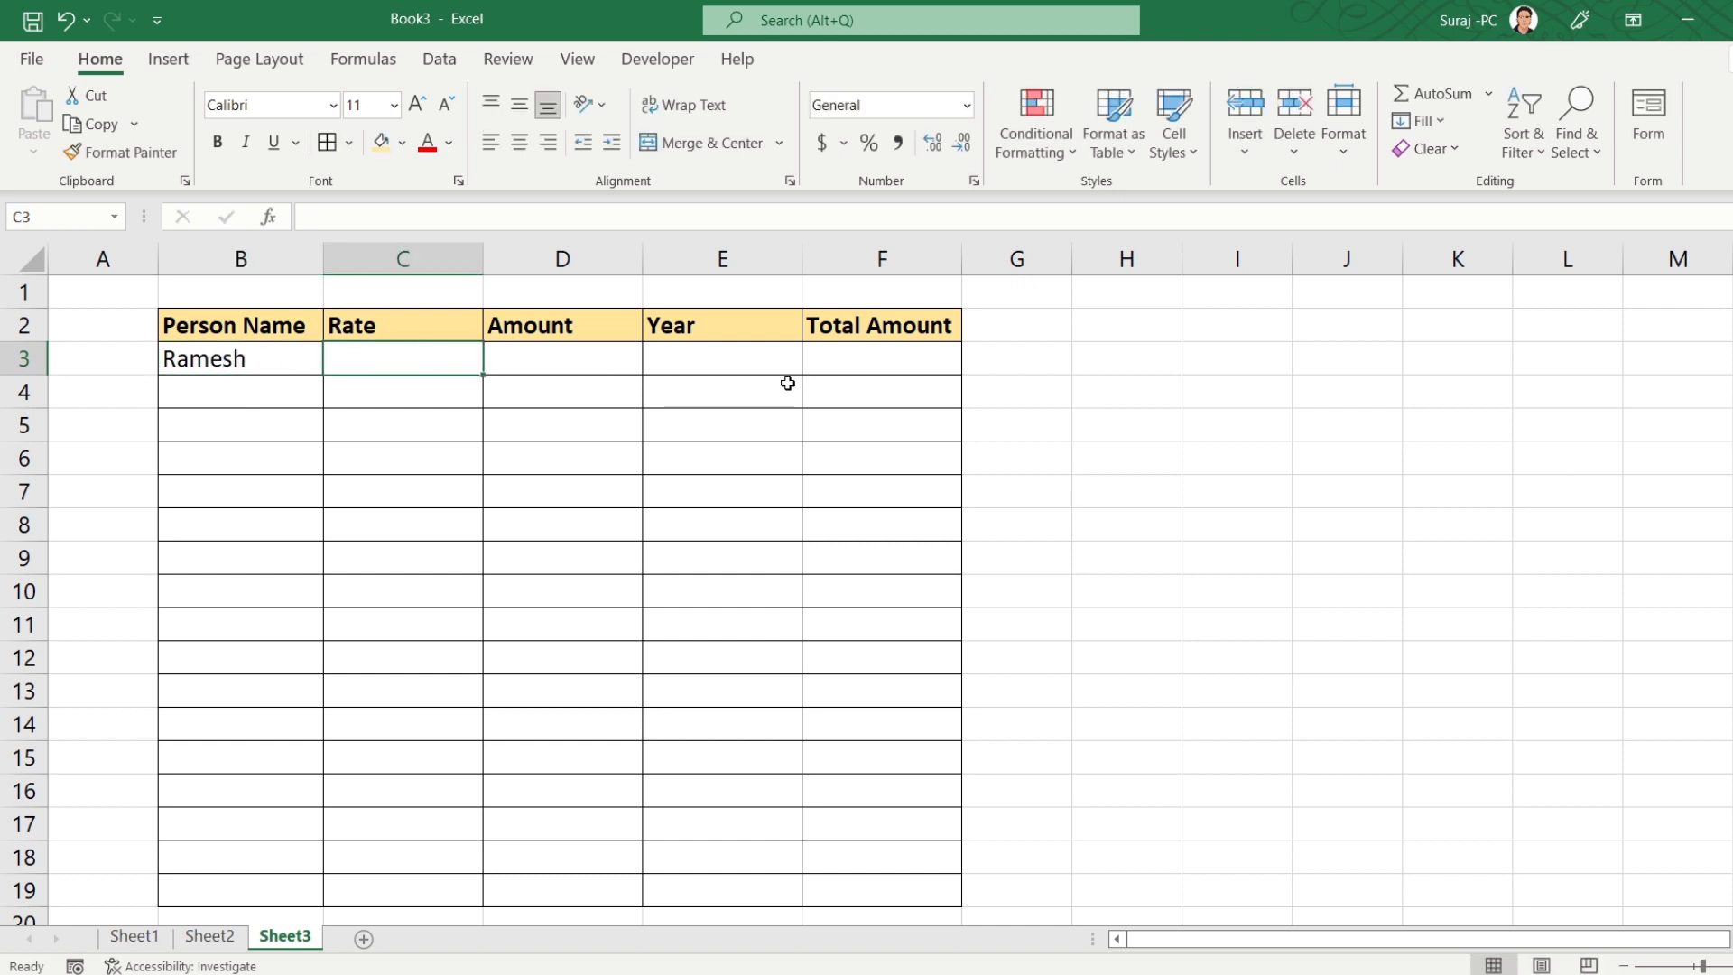
{"action": "type", "text": "14"}
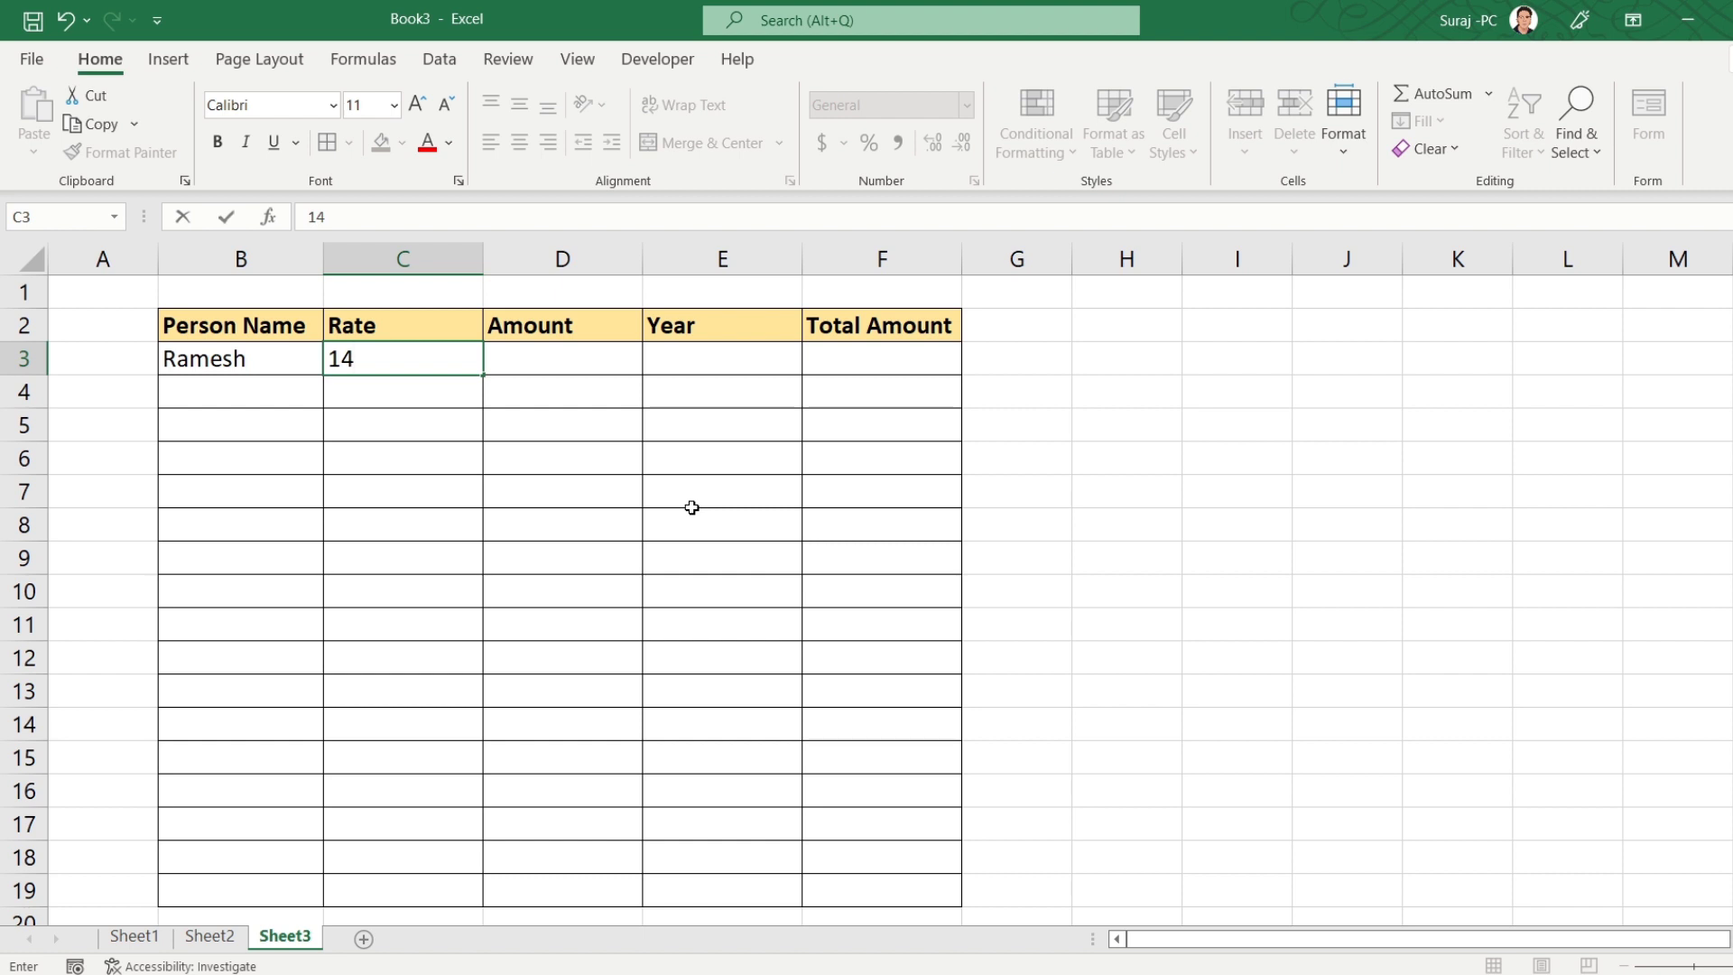
{"action": "type", "text": "%"}
{"action": "left_click", "coordinate": [537, 365]}
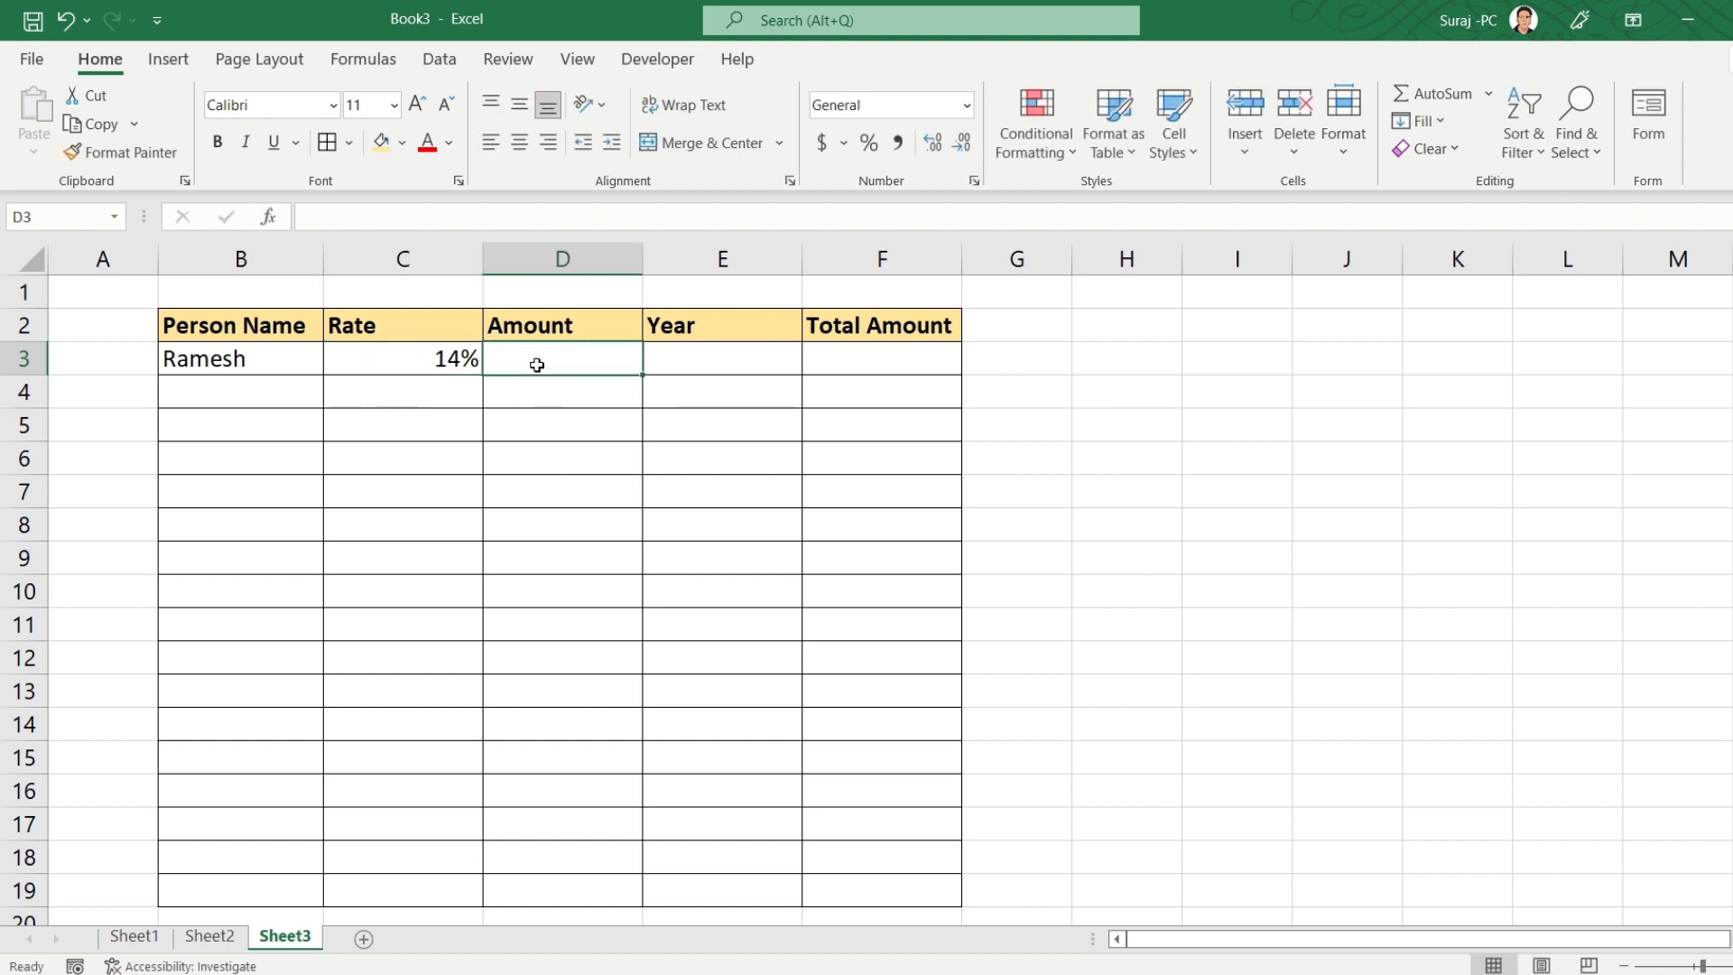
Step: Enter amount 32500 and year 2 in the first record's row
{"action": "type", "text": "32500"}
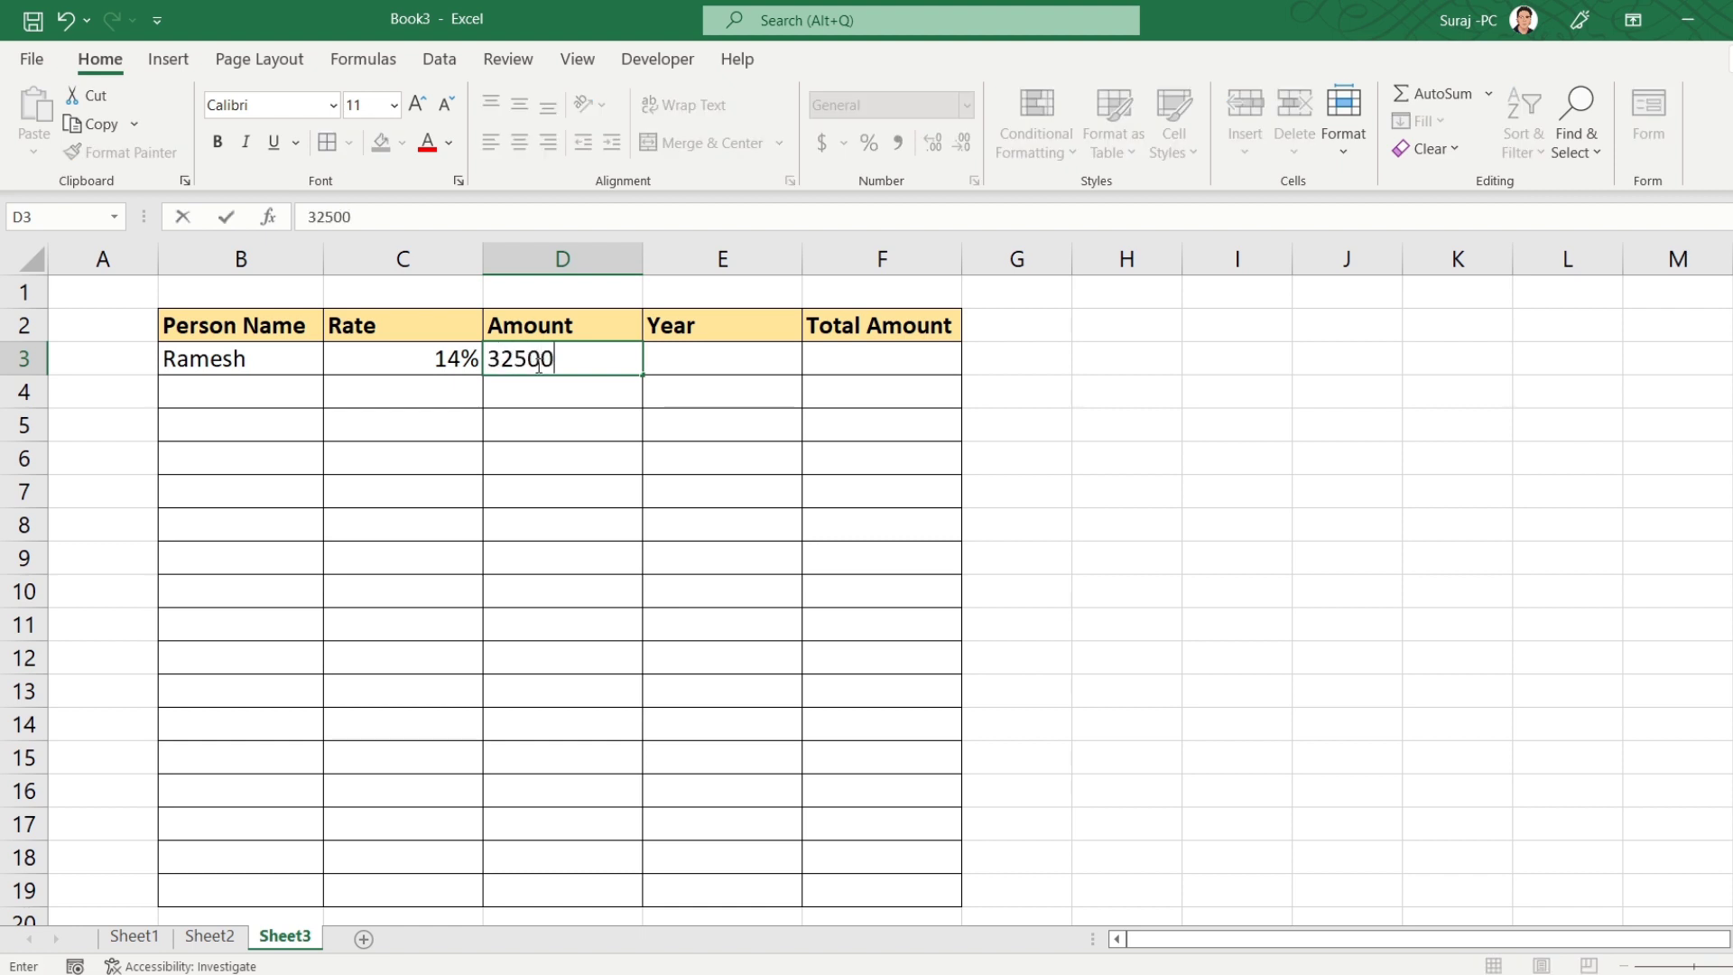
{"action": "left_click", "coordinate": [720, 375]}
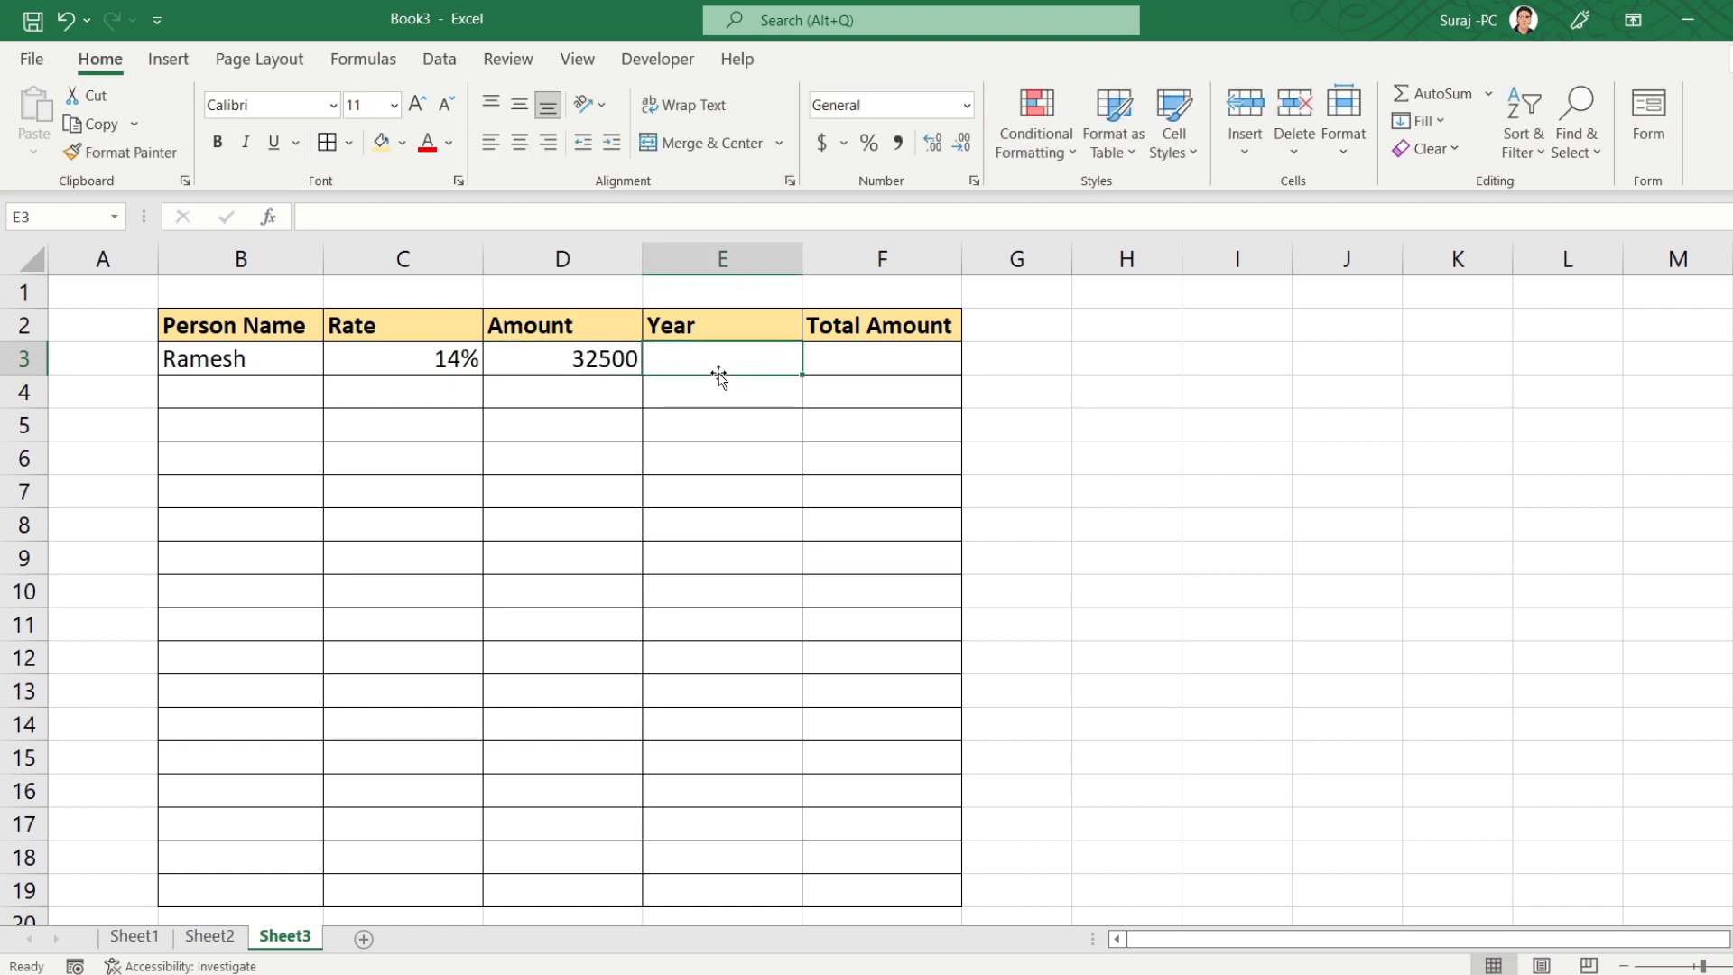
{"action": "type", "text": "2"}
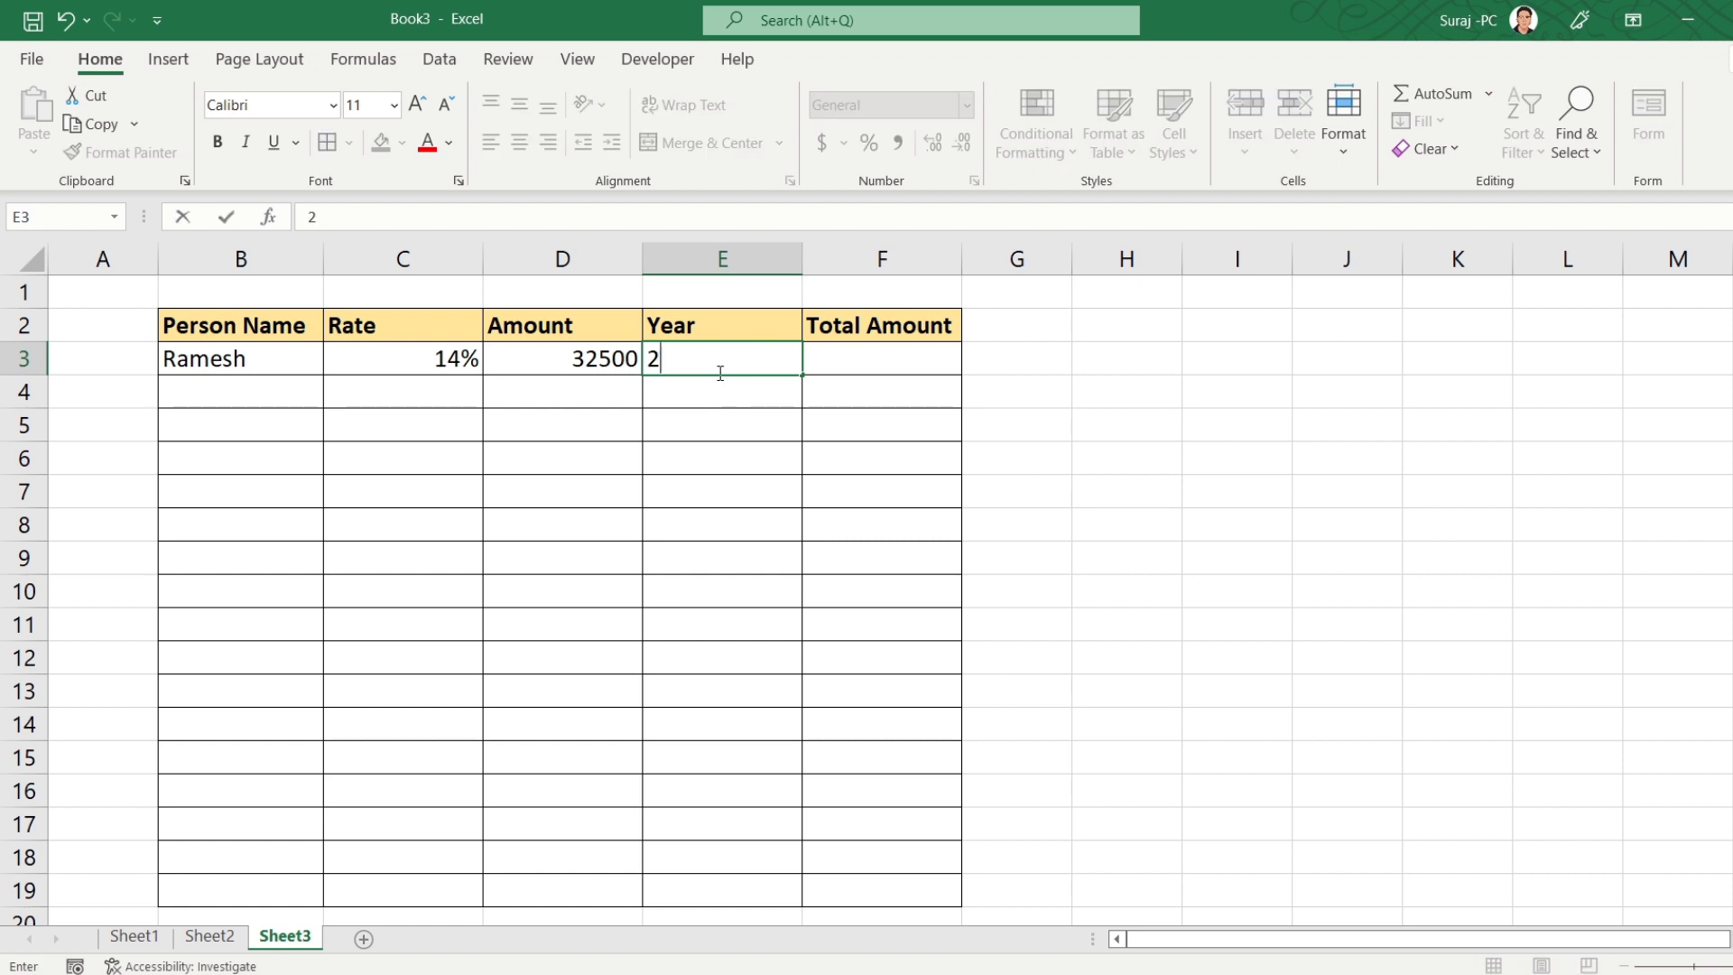
{"action": "left_click", "coordinate": [442, 366]}
{"action": "left_click", "coordinate": [410, 465]}
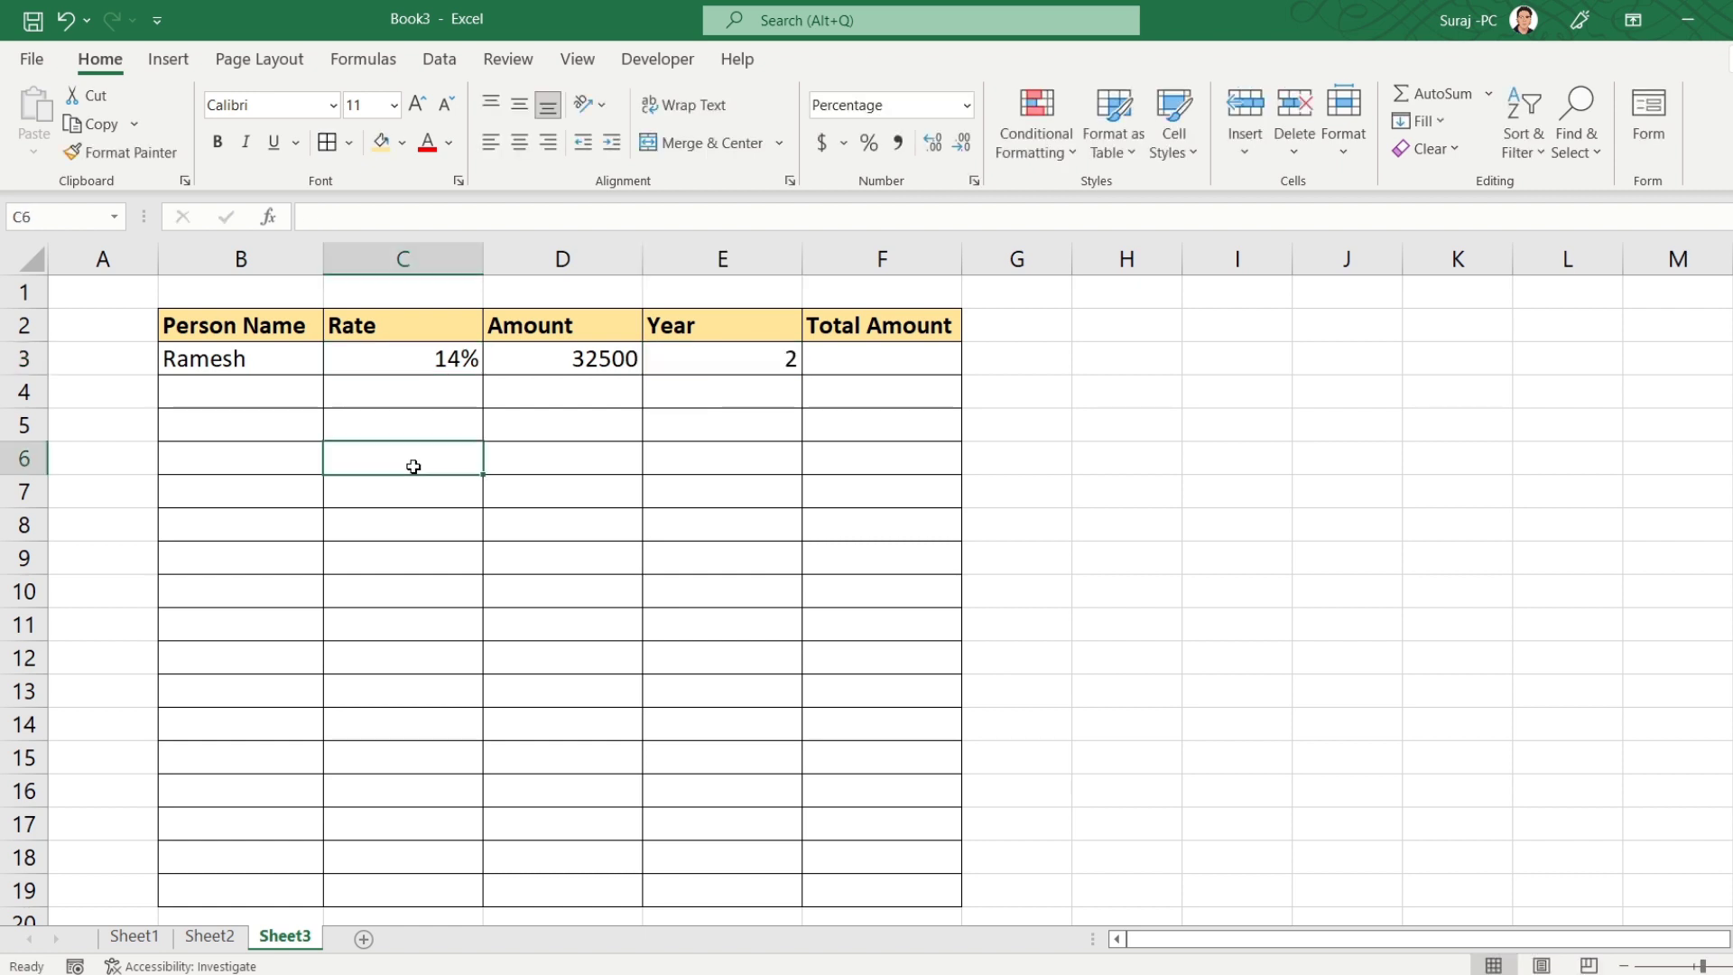
{"action": "left_click", "coordinate": [406, 380]}
Step: Clear a trial 10 from C4 and format the Rate cells C4:C19 as Percentage
{"action": "left_click_drag", "start_coordinate": [406, 380], "coordinate": [430, 874]}
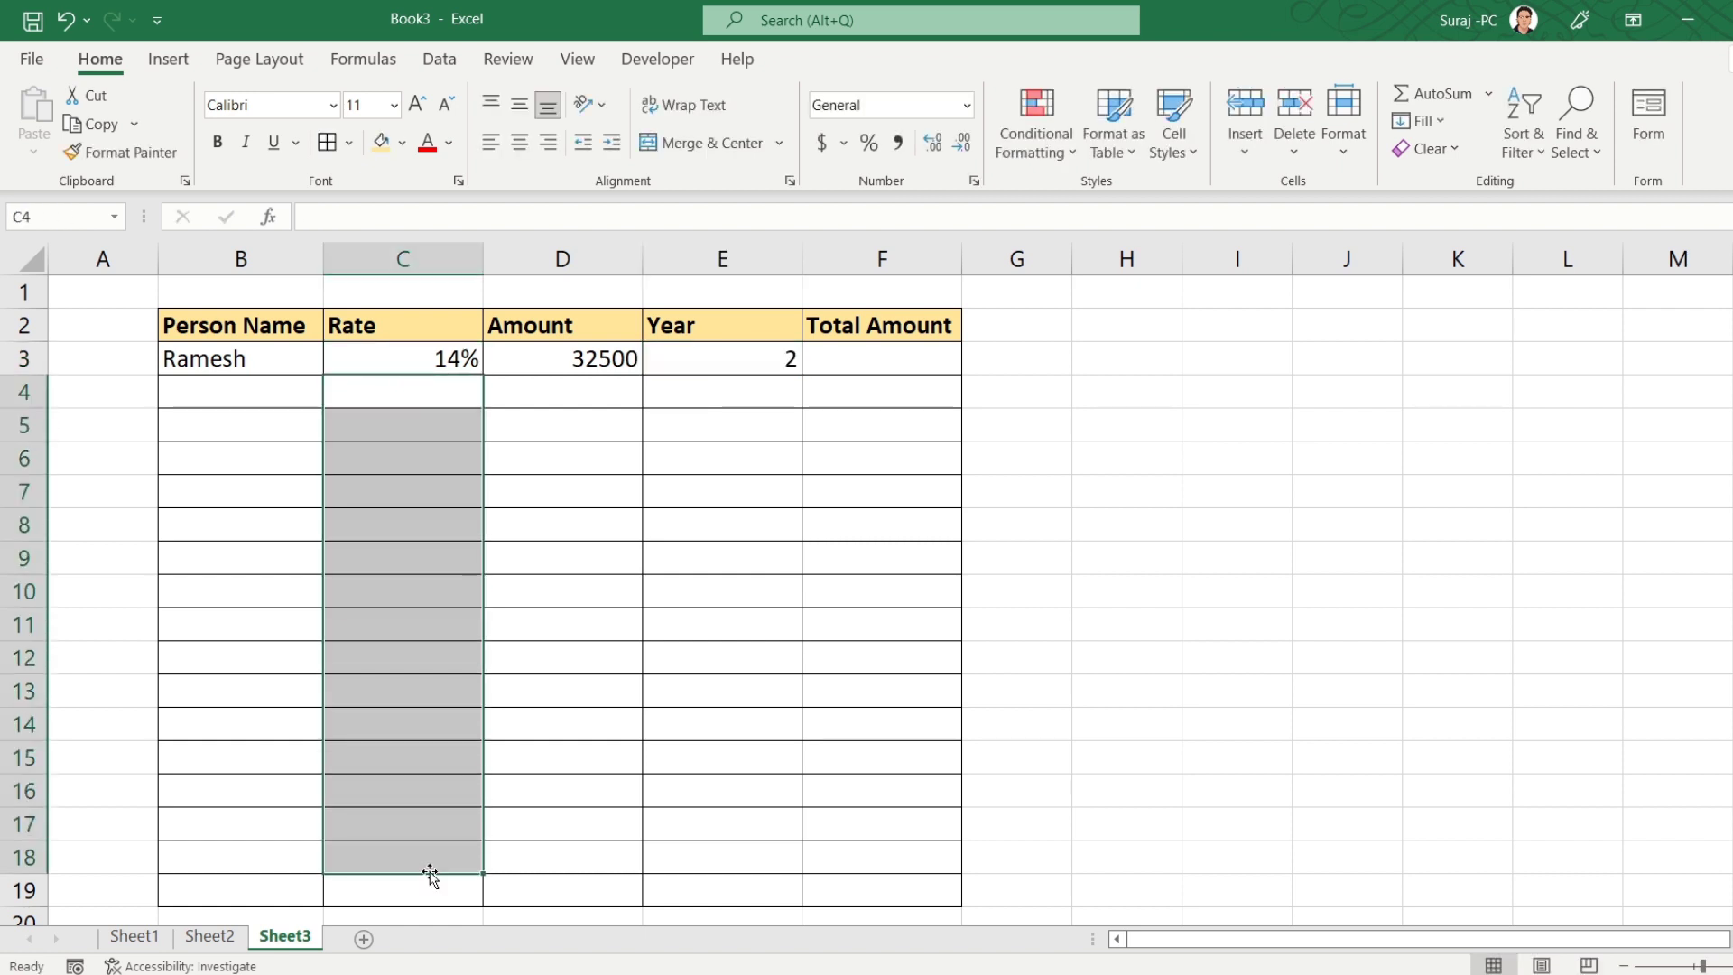
{"action": "left_click", "coordinate": [369, 397]}
{"action": "type", "text": "10"}
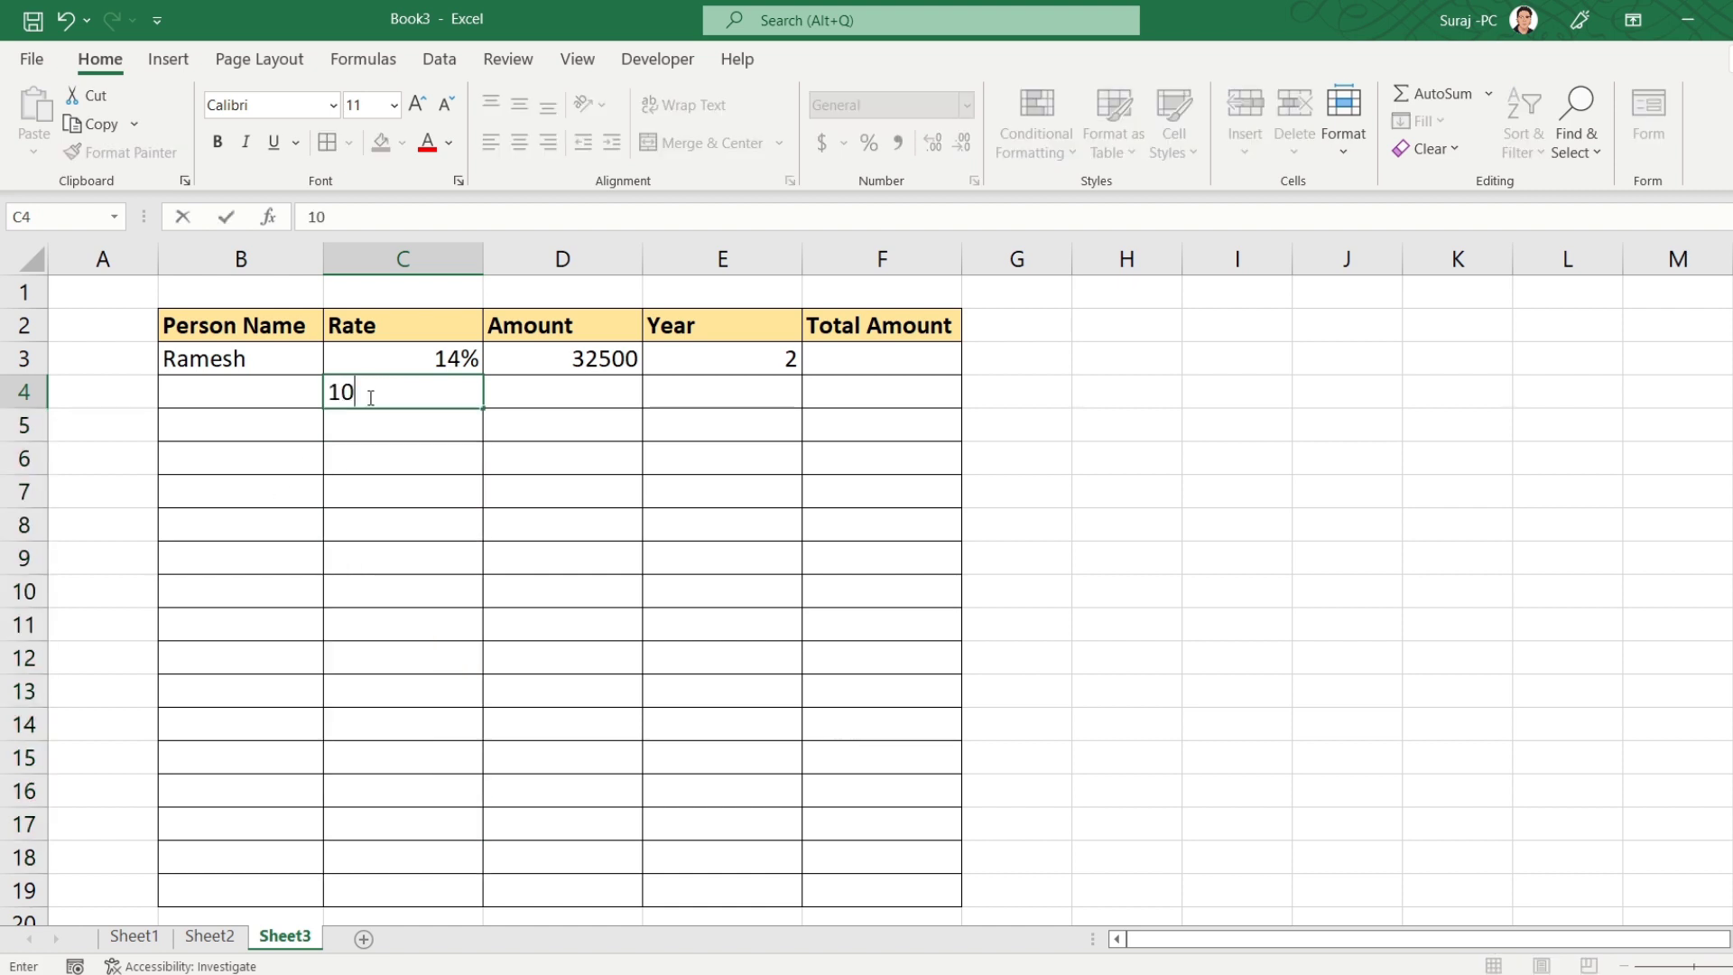
{"action": "key", "text": "Return"}
{"action": "left_click", "coordinate": [424, 389]}
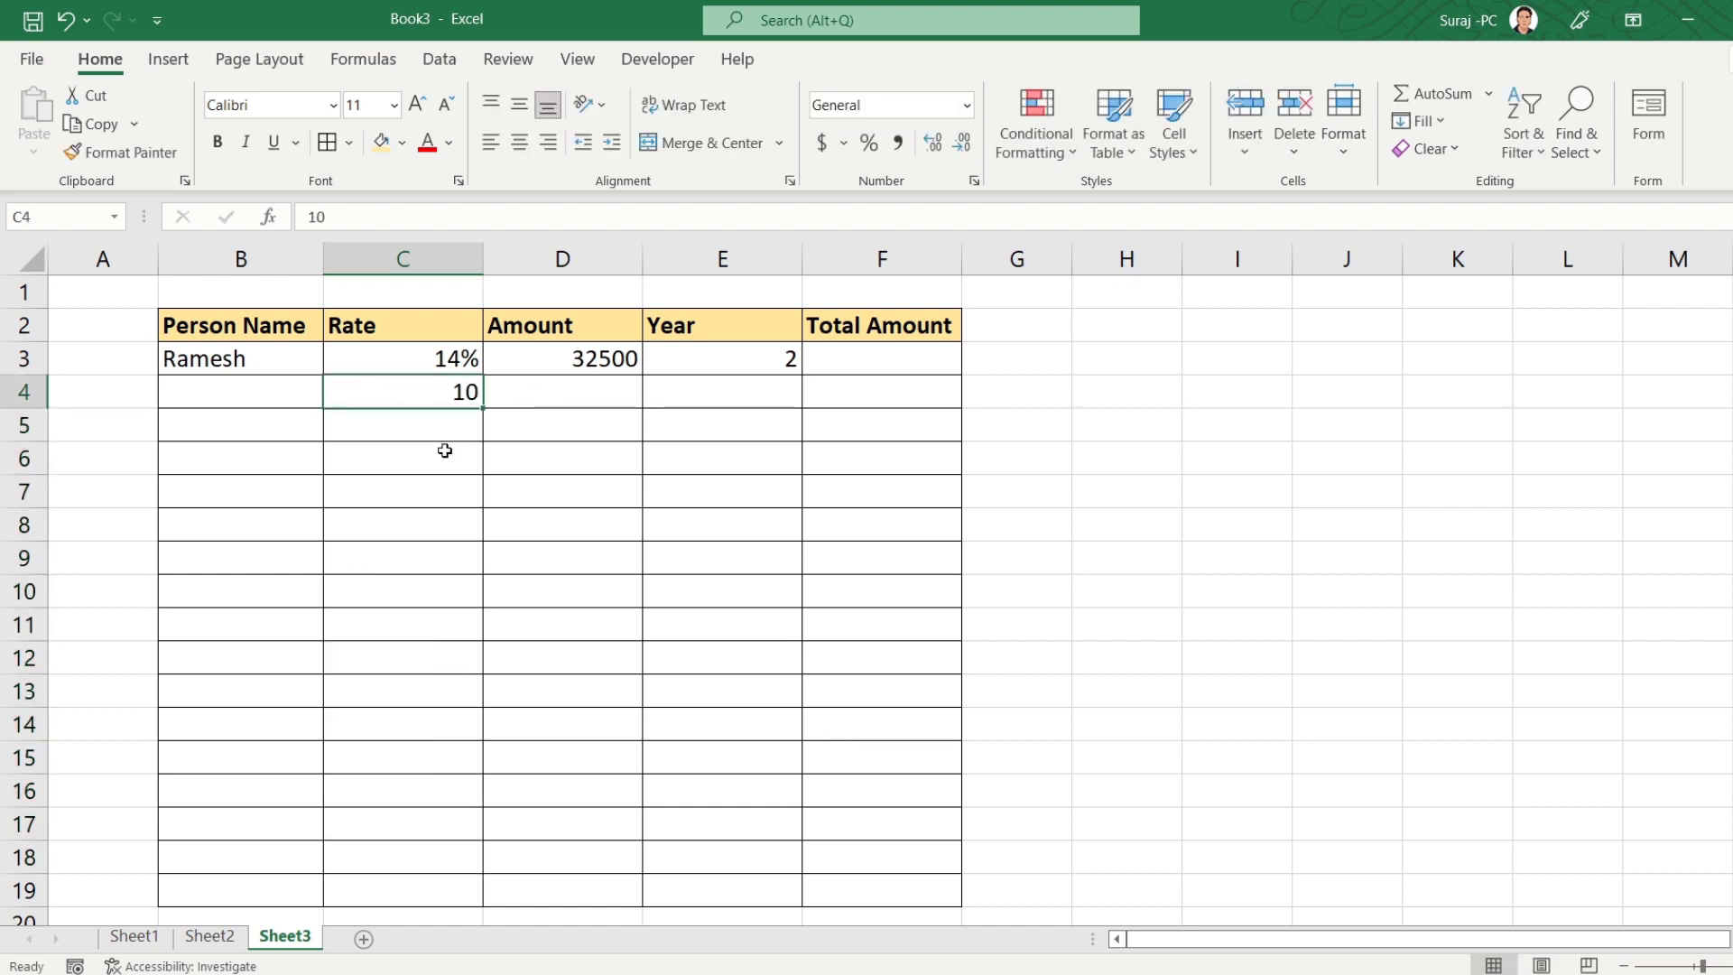
{"action": "key", "text": "Delete"}
{"action": "left_click_drag", "start_coordinate": [395, 386], "coordinate": [398, 889]}
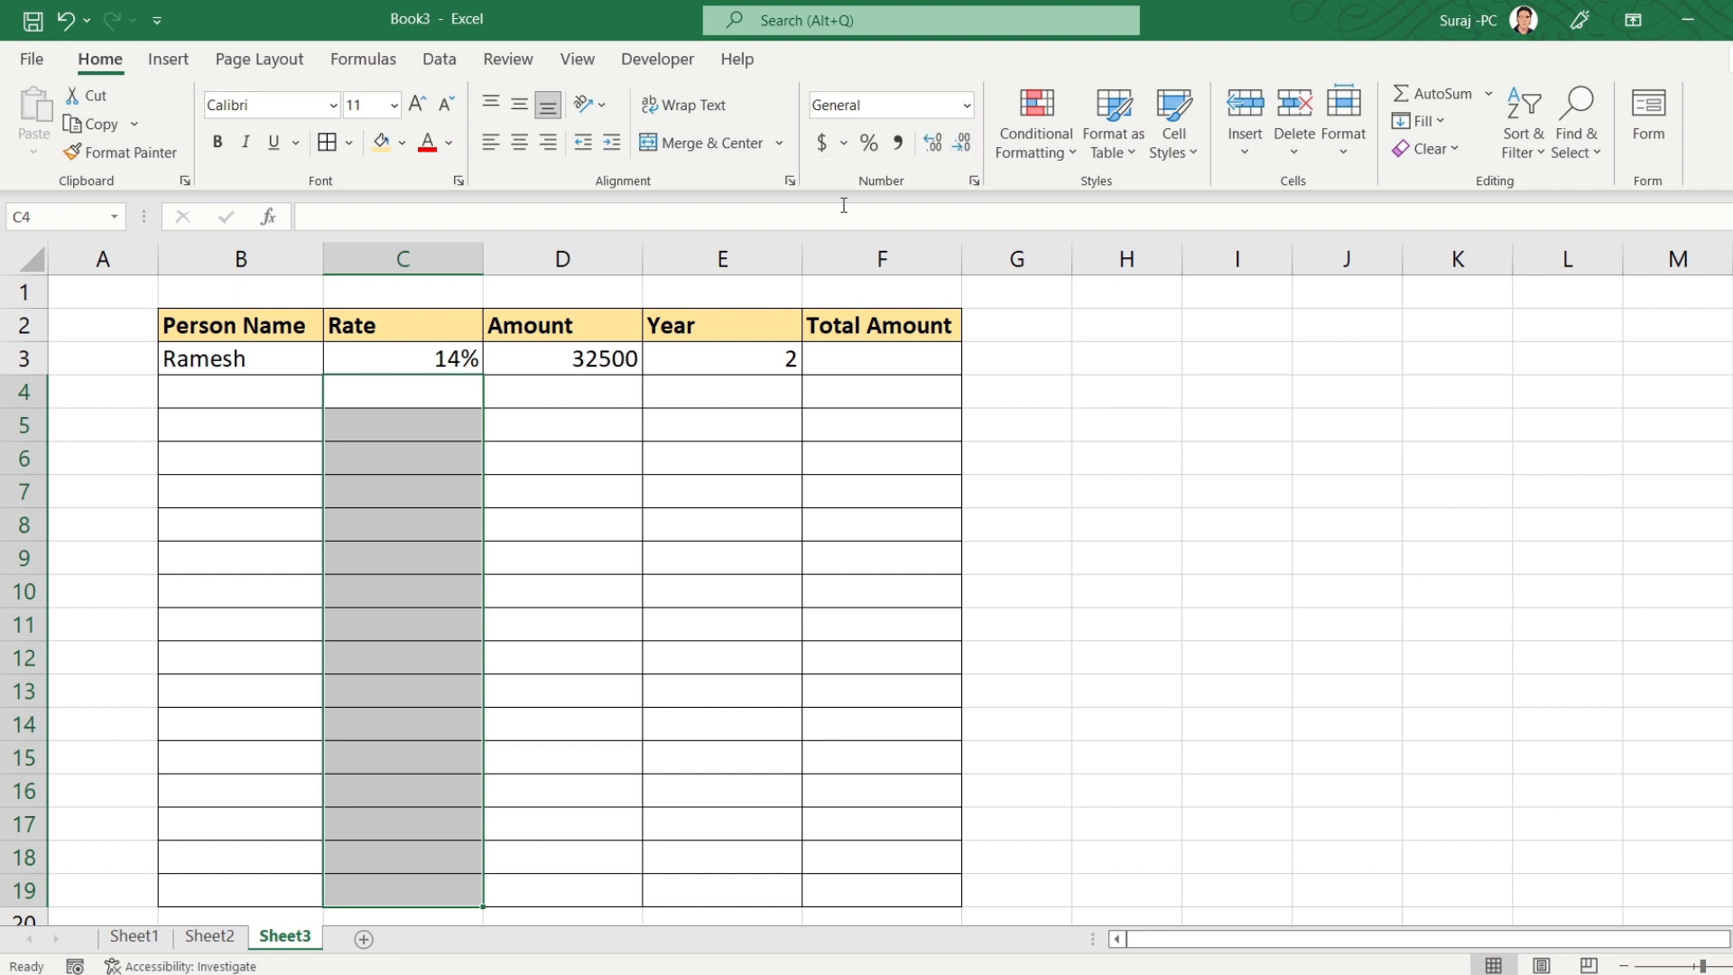
{"action": "left_click", "coordinate": [966, 105]}
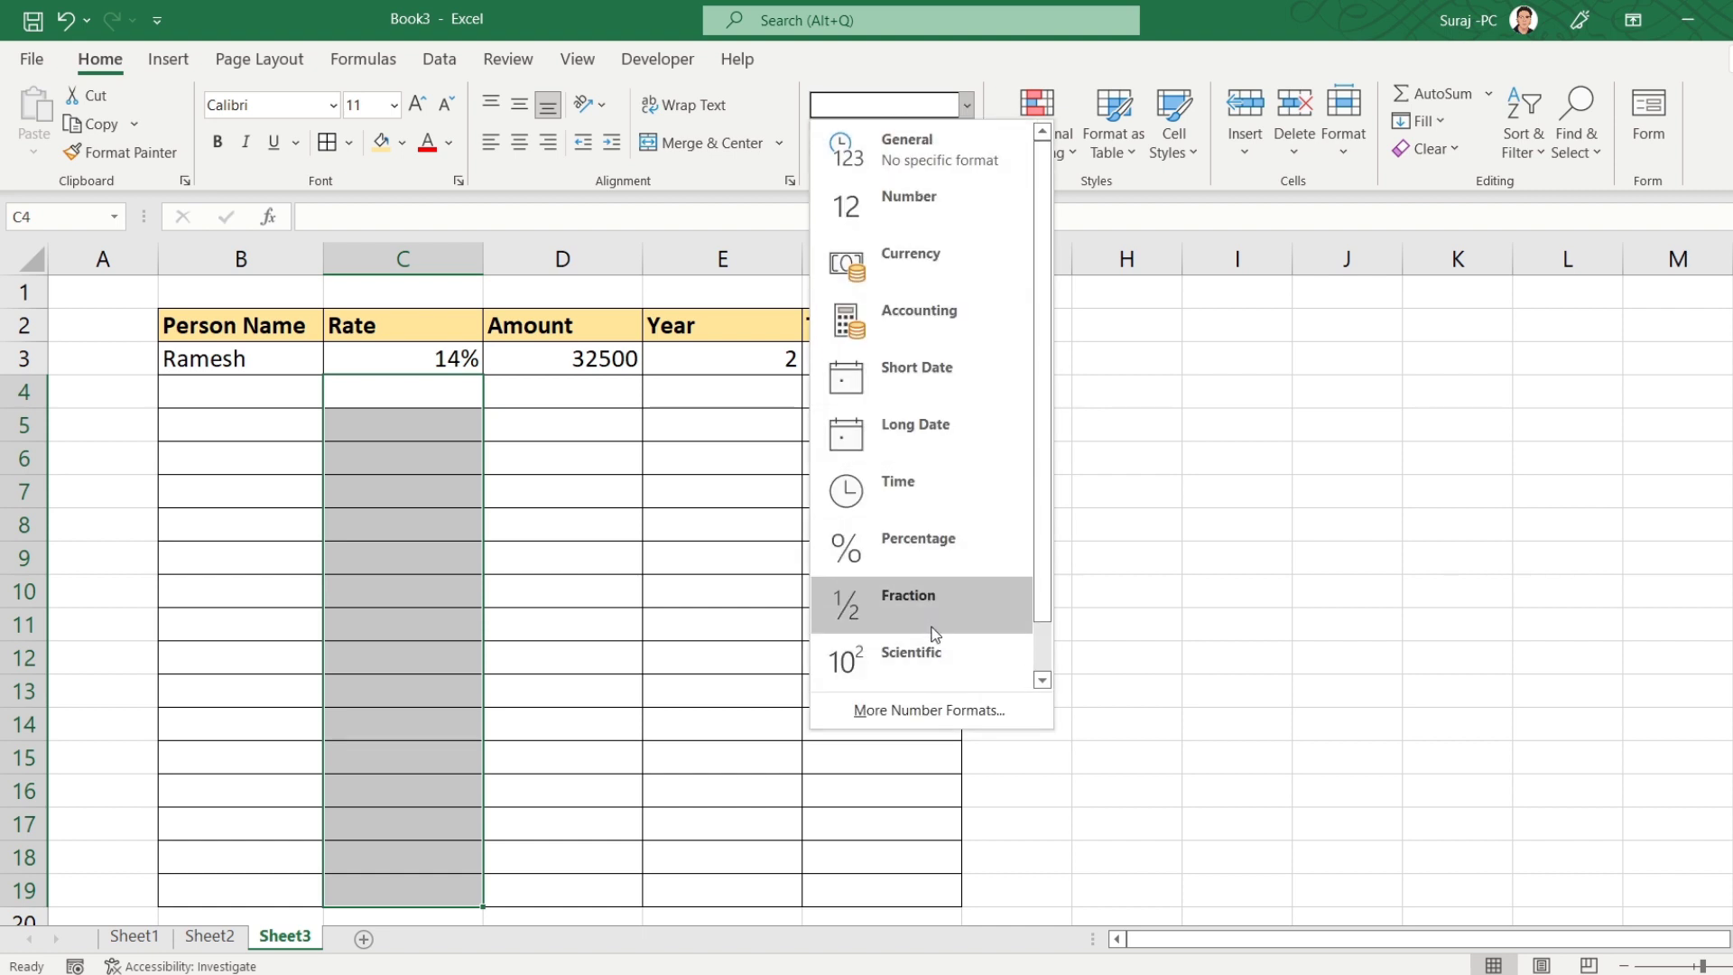
{"action": "left_click", "coordinate": [896, 561]}
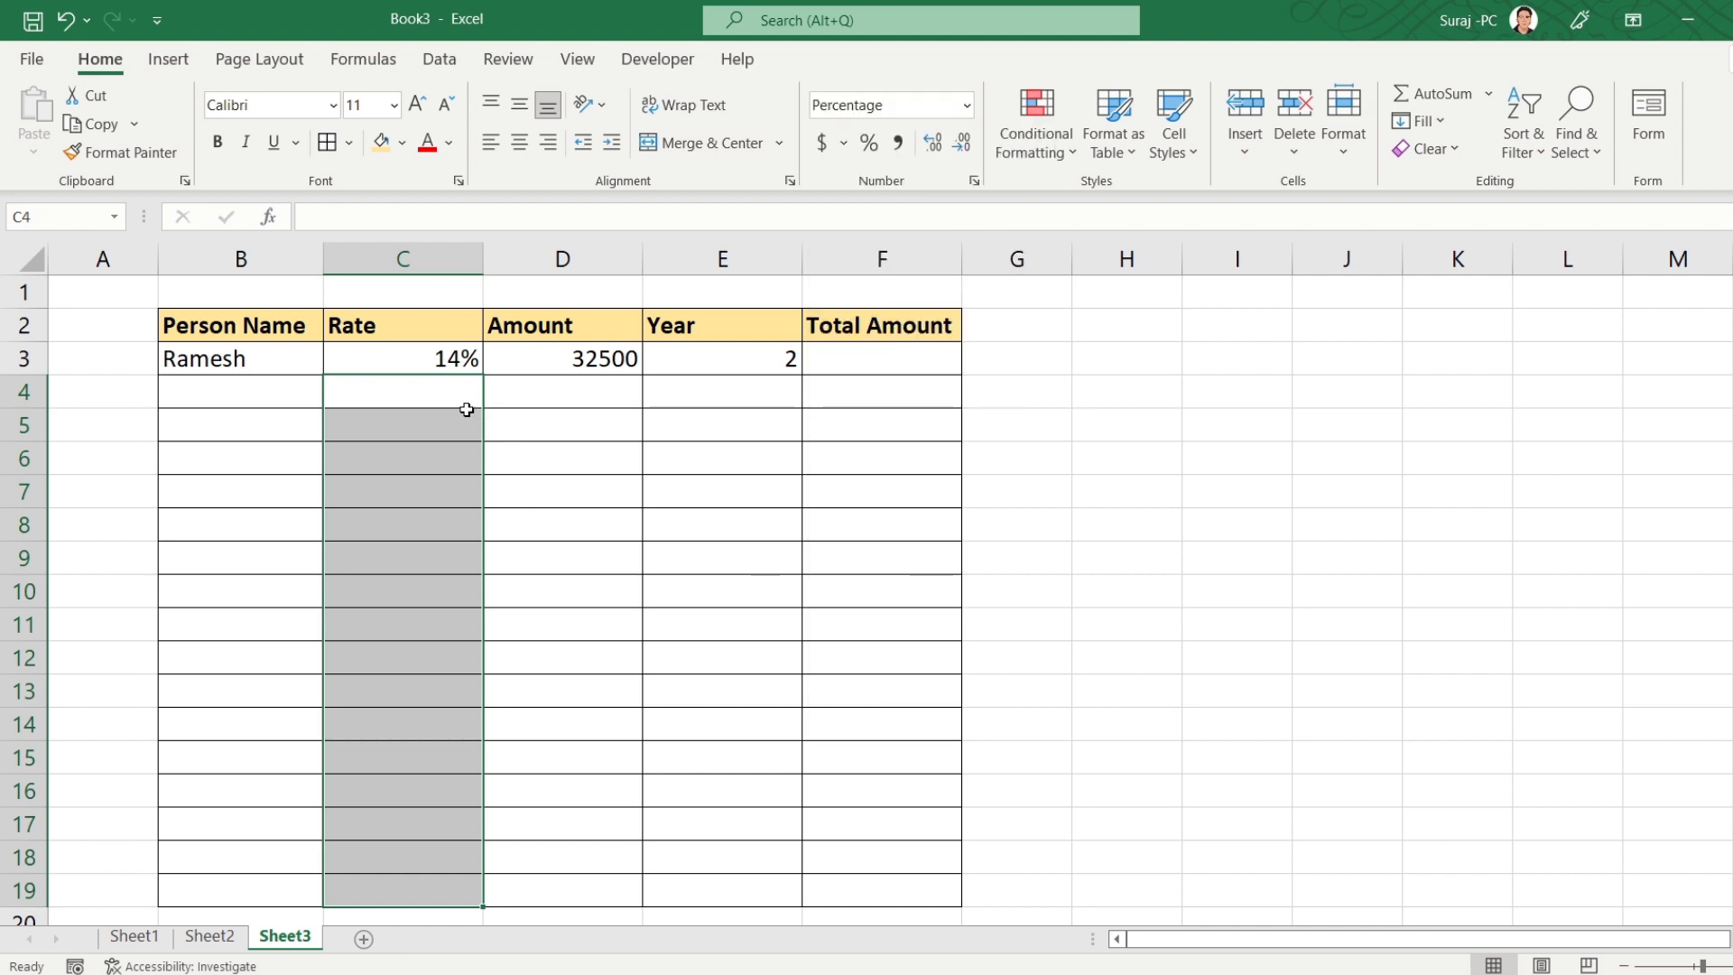
Step: Enter 17% in C4 and display it as 17.00% with two decimals
{"action": "left_click", "coordinate": [433, 389]}
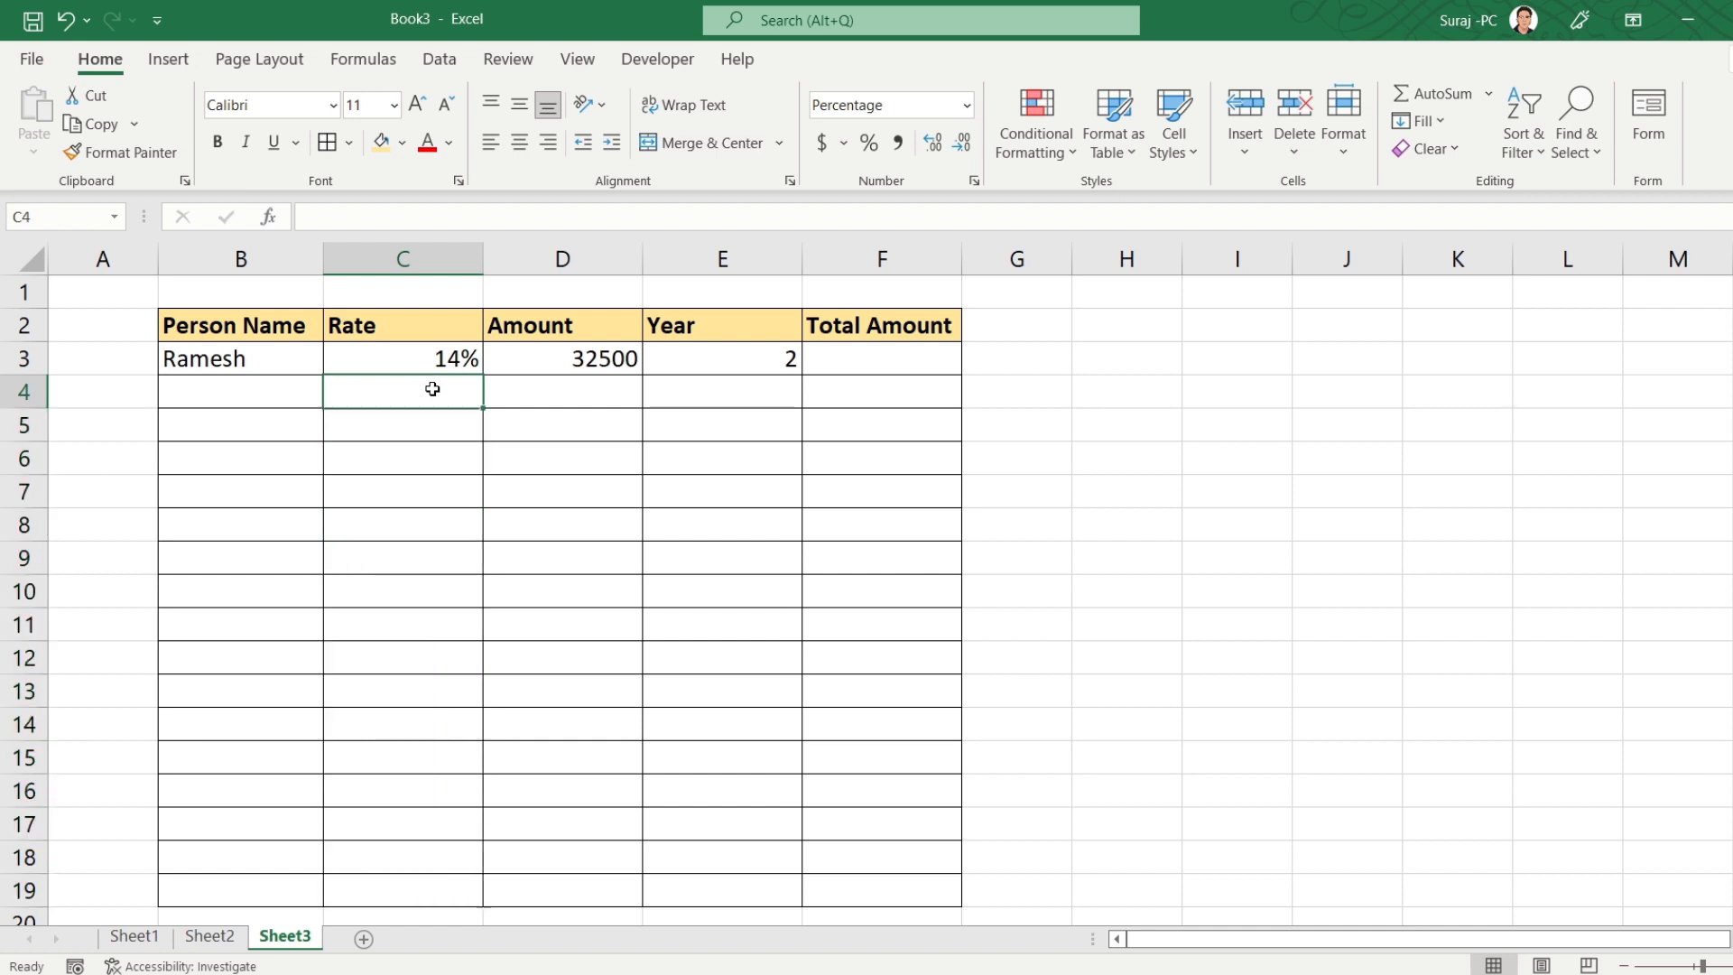
{"action": "type", "text": "17"}
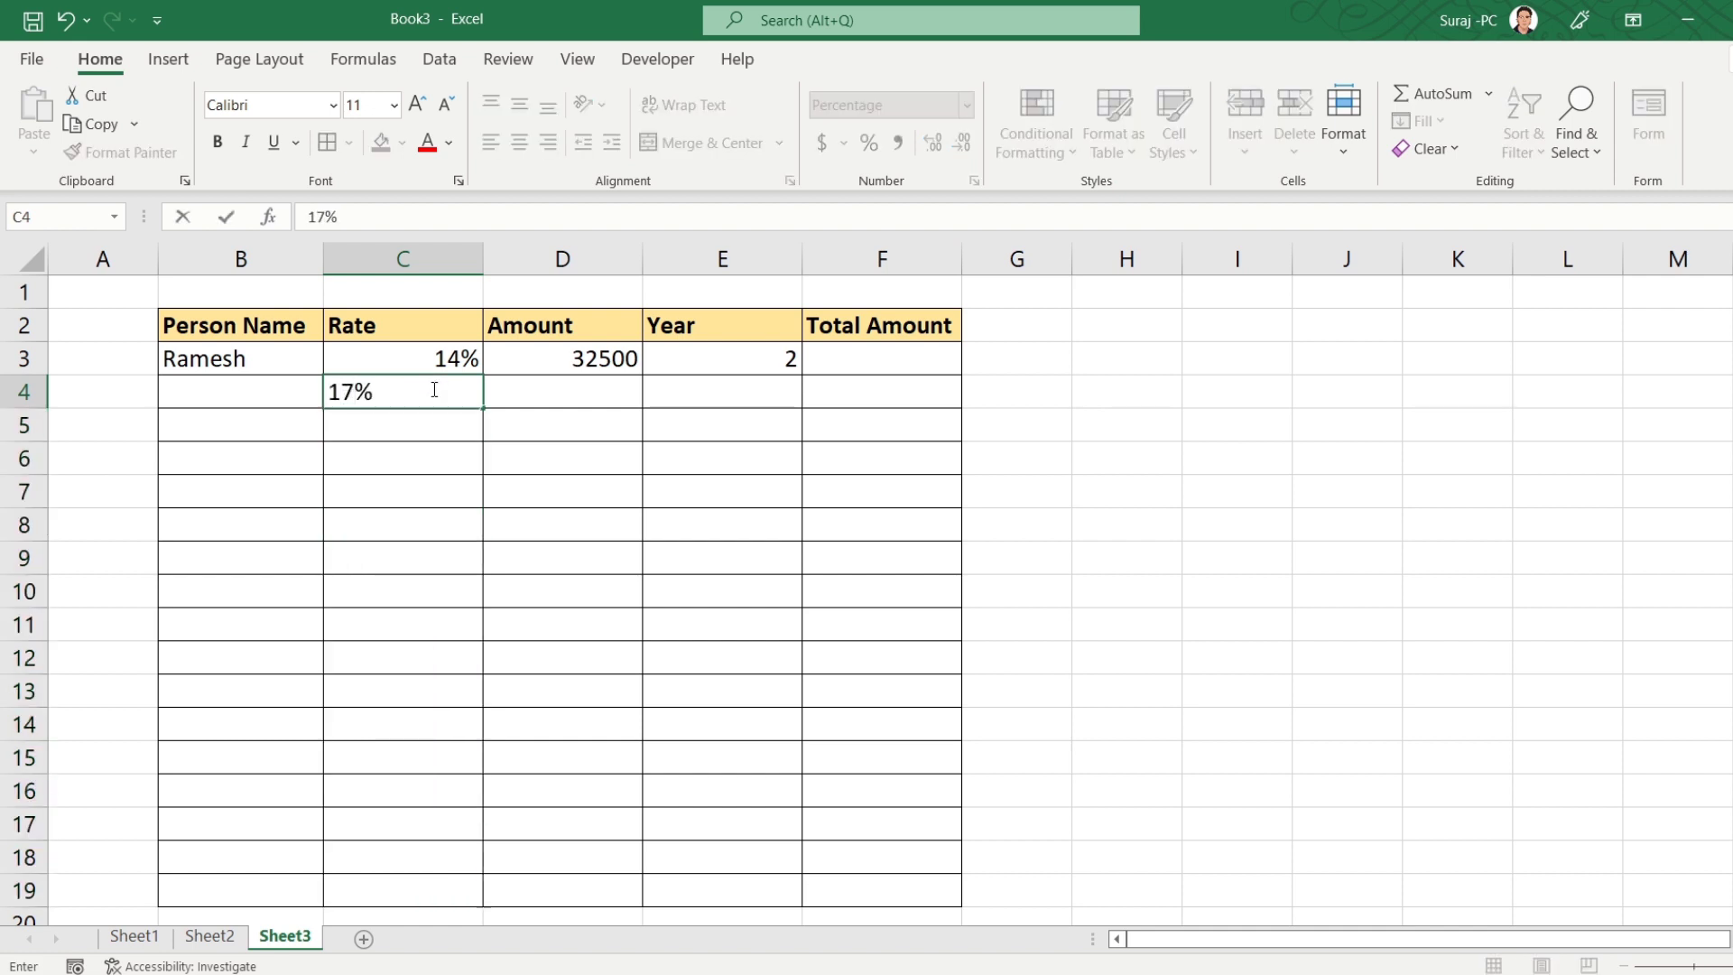
{"action": "key", "text": "Return"}
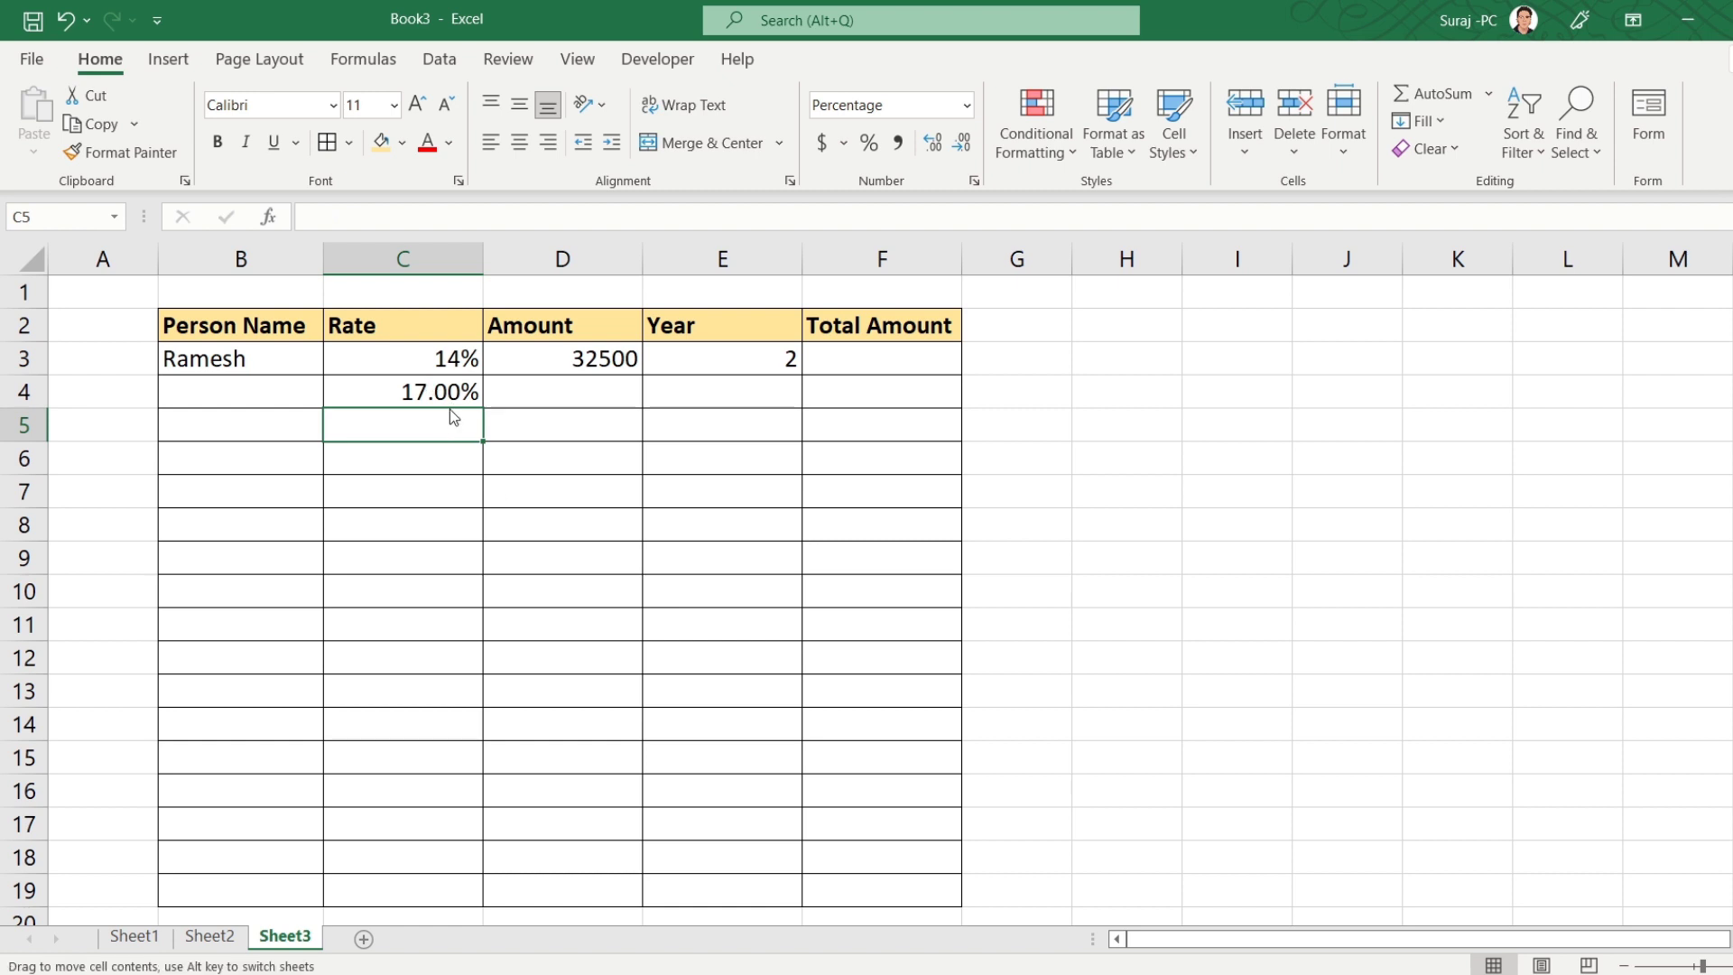
{"action": "left_click", "coordinate": [452, 385]}
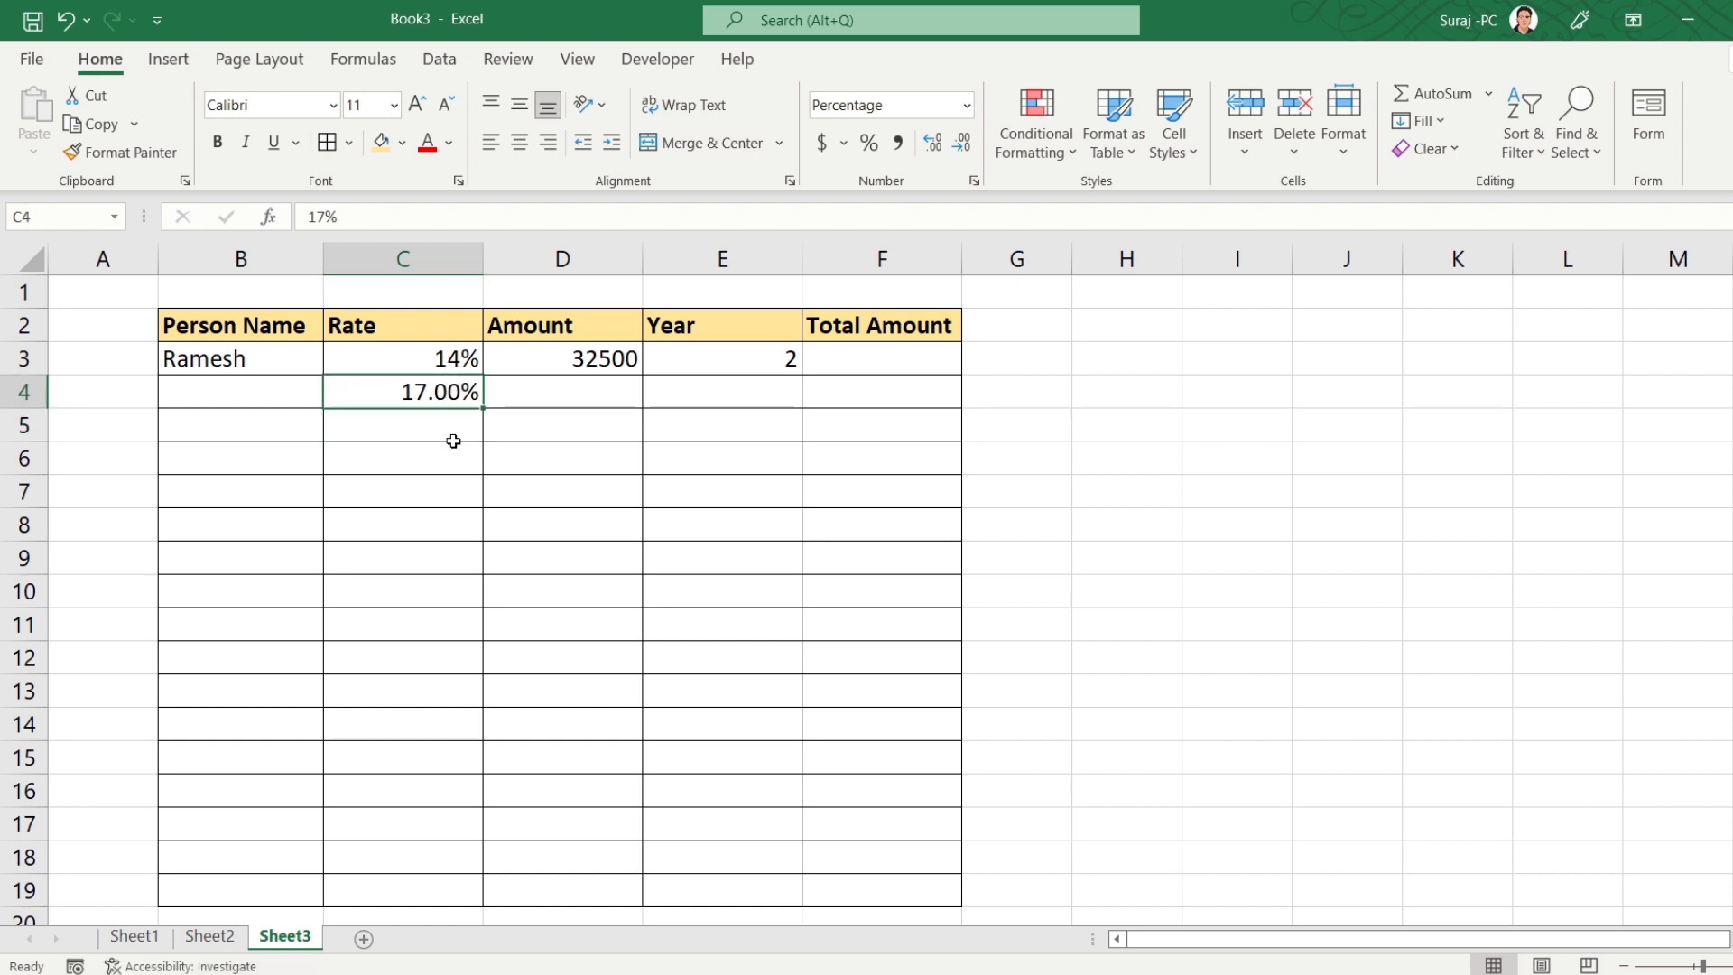
{"action": "left_click", "coordinate": [453, 441]}
{"action": "left_click", "coordinate": [453, 391]}
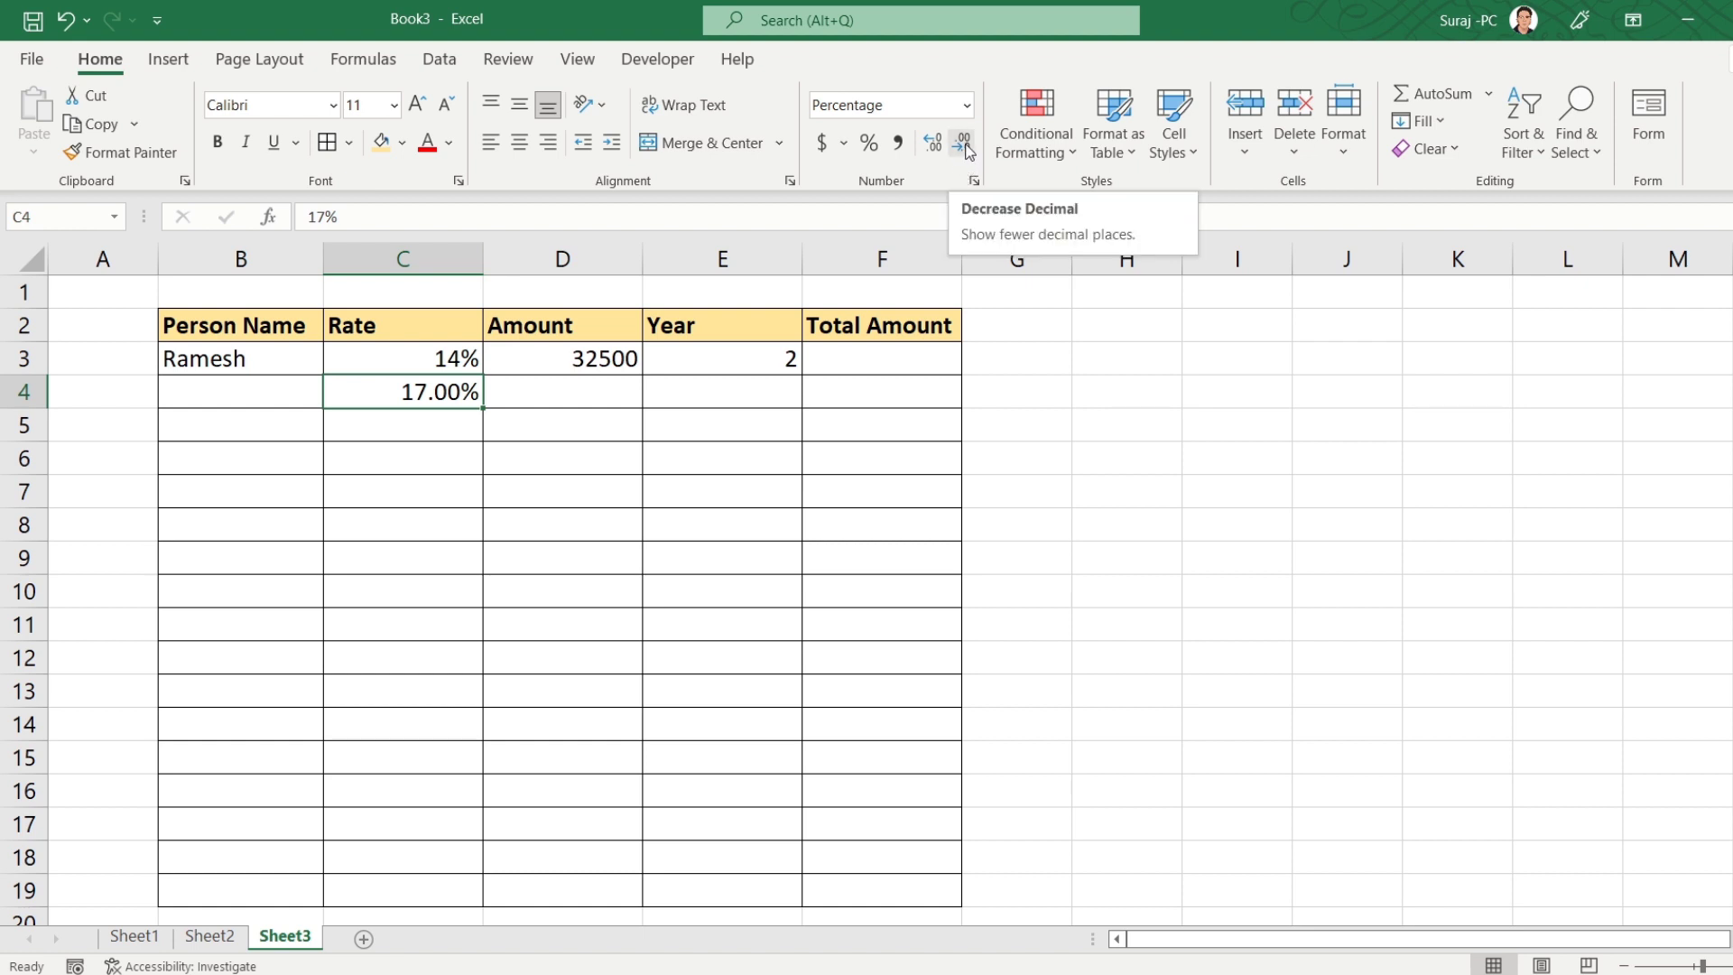
{"action": "left_click", "coordinate": [963, 145]}
{"action": "left_click", "coordinate": [963, 145]}
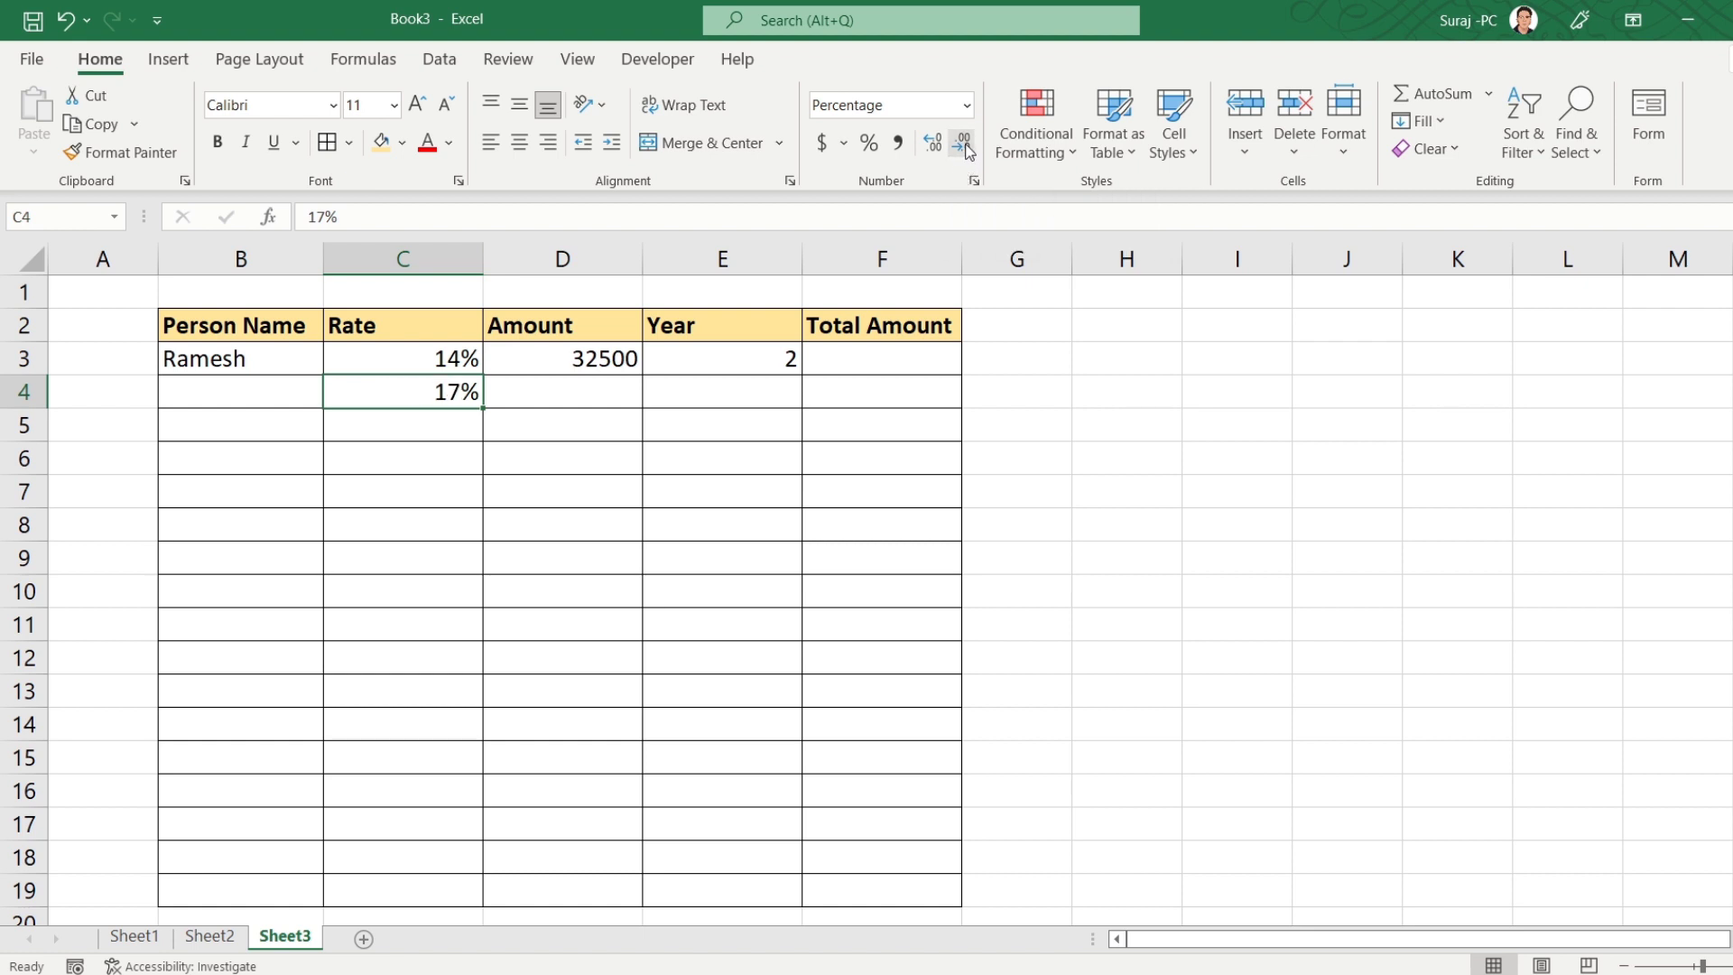
{"action": "left_click", "coordinate": [932, 141]}
{"action": "left_click", "coordinate": [932, 141]}
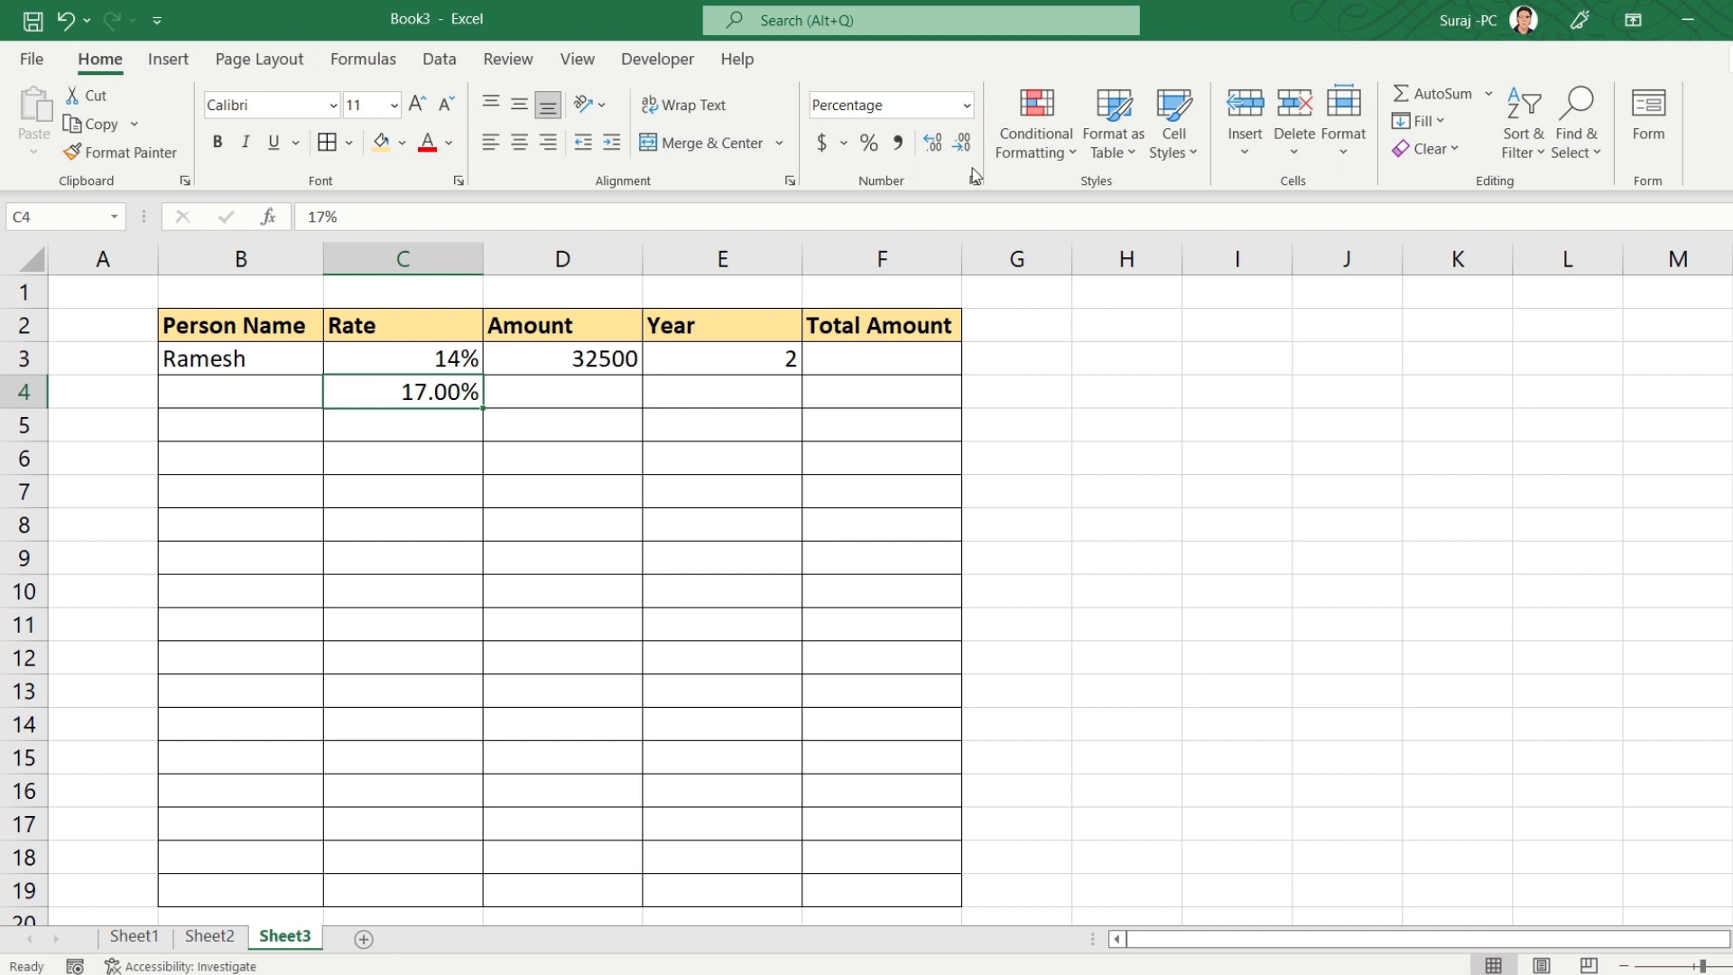
Step: Enter the rate 19.23% in C5
{"action": "left_click", "coordinate": [448, 417]}
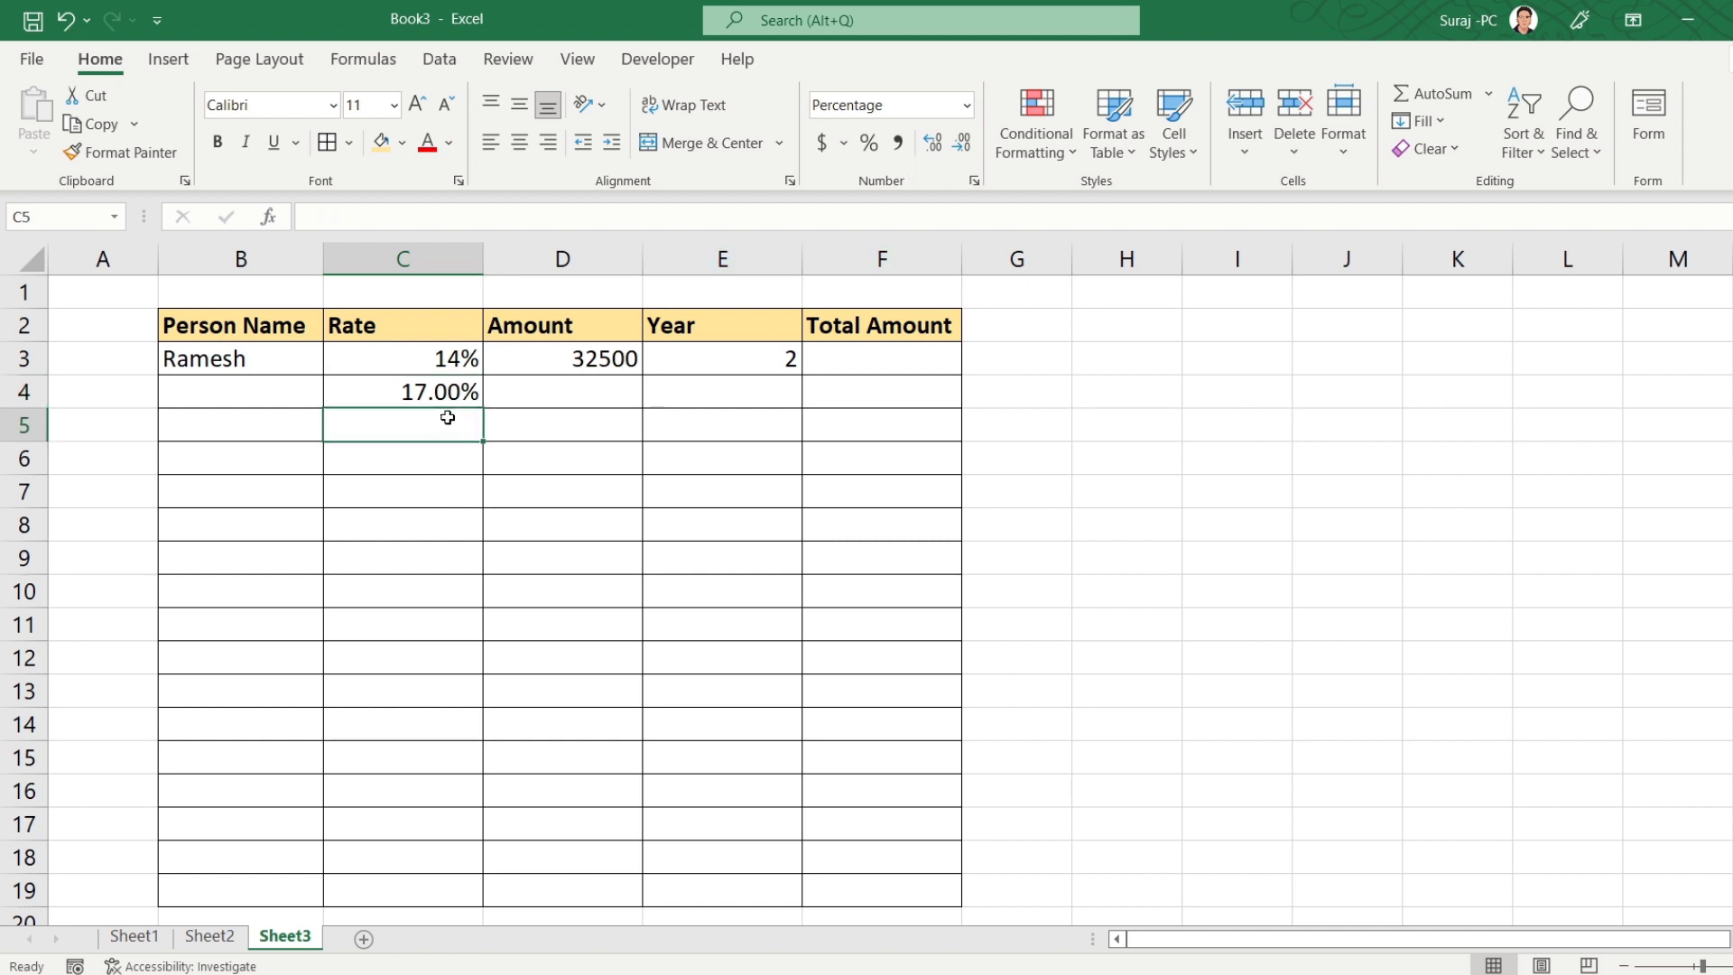
{"action": "type", "text": "19.2"}
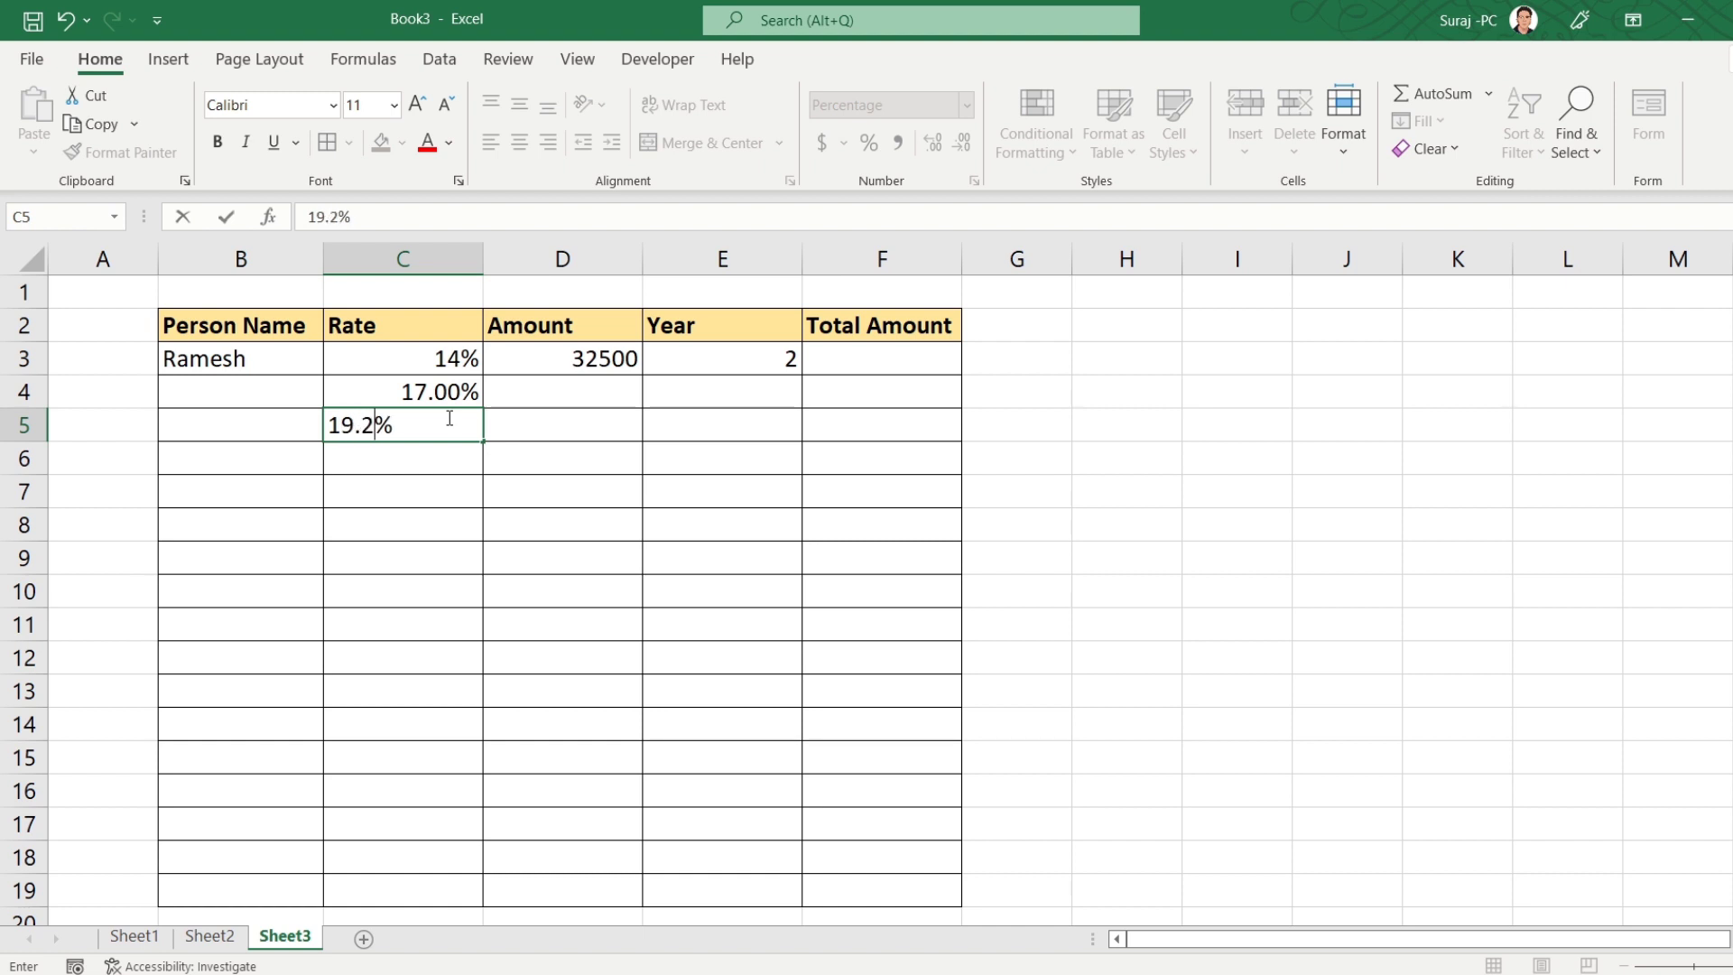
{"action": "type", "text": "3"}
{"action": "key", "text": "Return"}
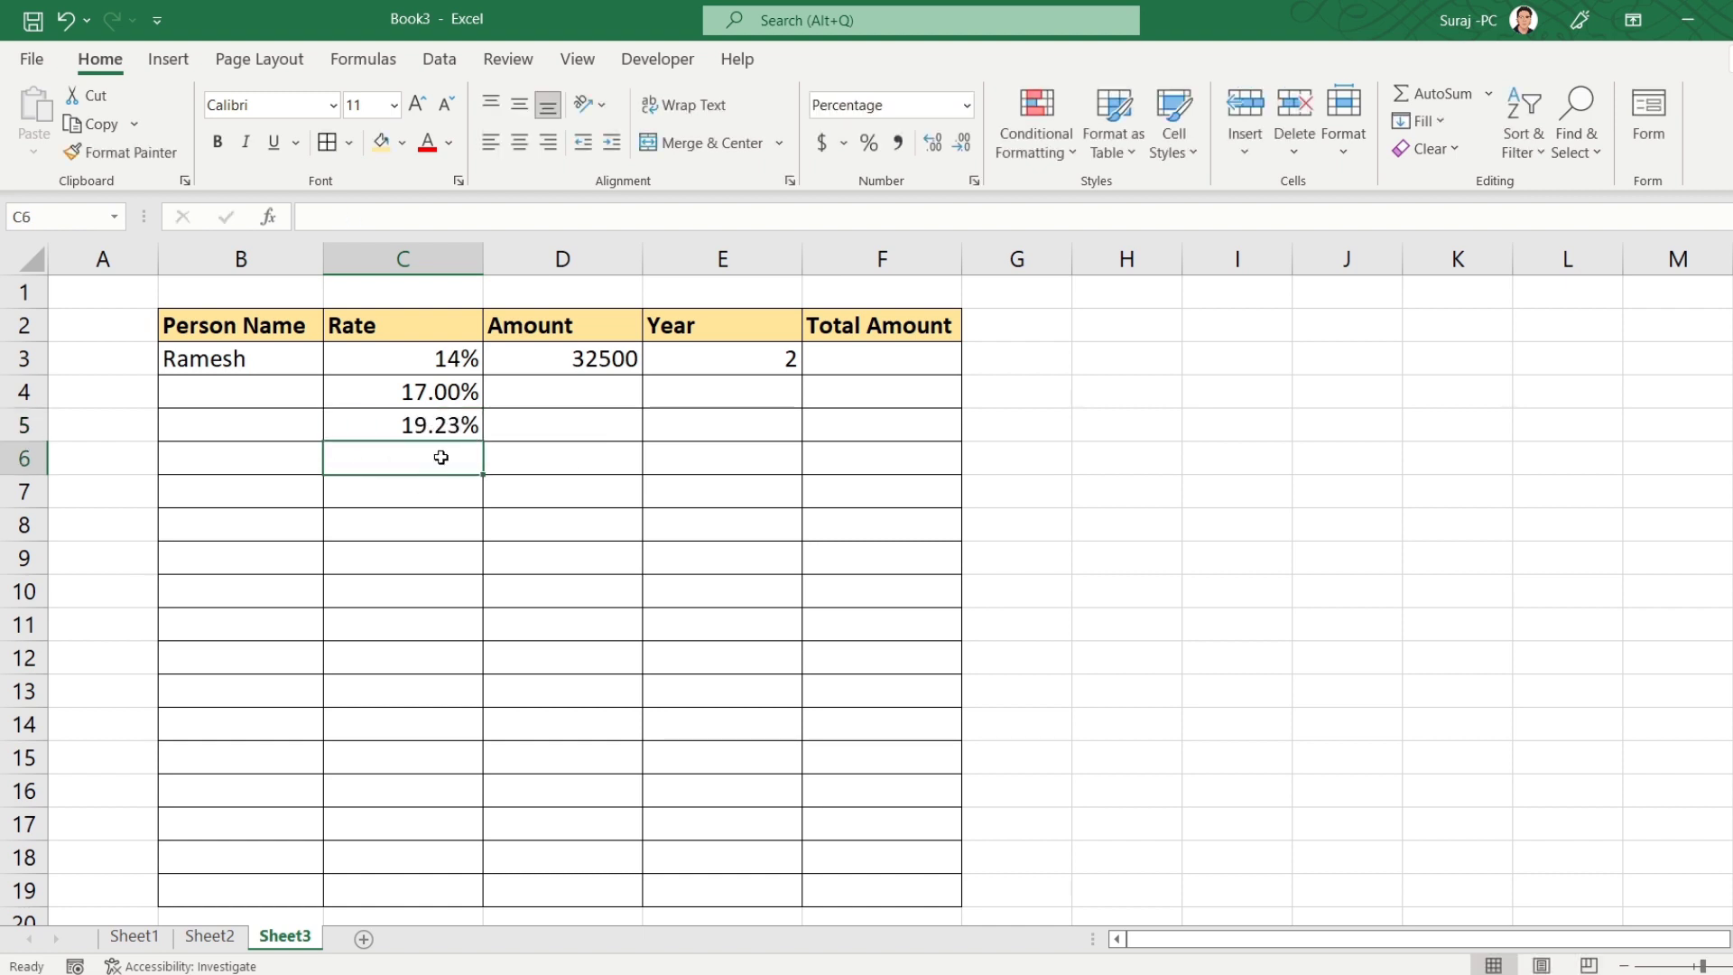
Step: Reduce the Rate cells C4:C18 to whole-percentage display
{"action": "left_click_drag", "start_coordinate": [454, 389], "coordinate": [448, 855]}
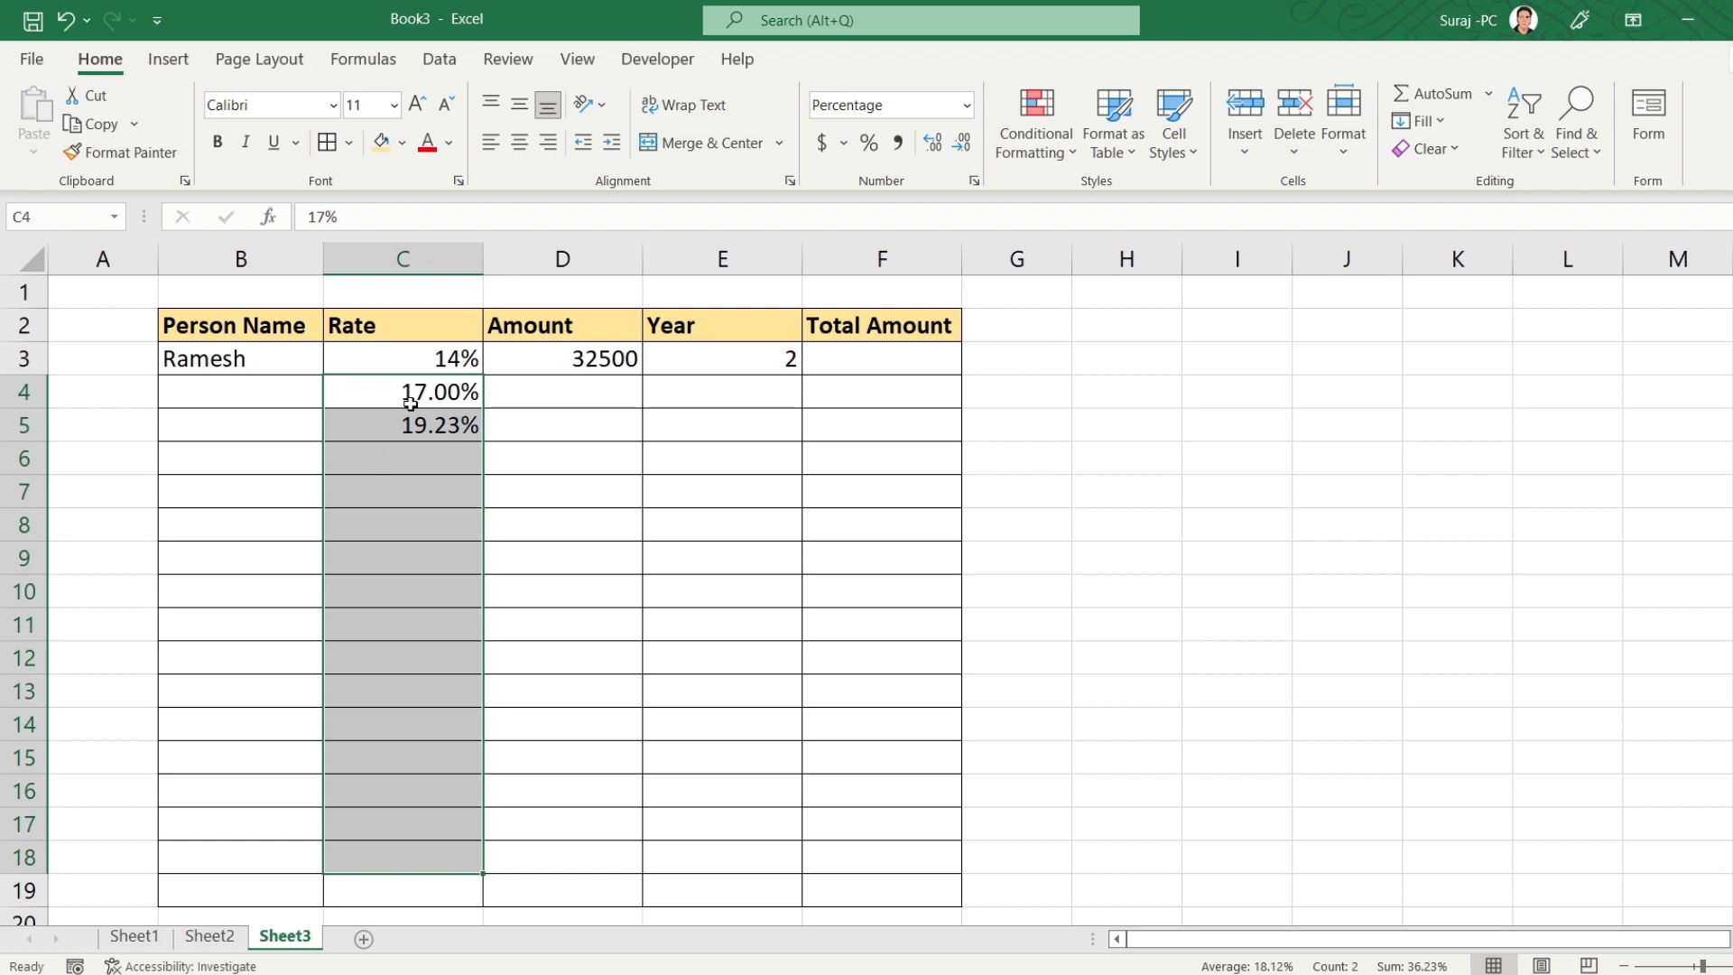
{"action": "left_click", "coordinate": [969, 147]}
{"action": "left_click", "coordinate": [969, 148]}
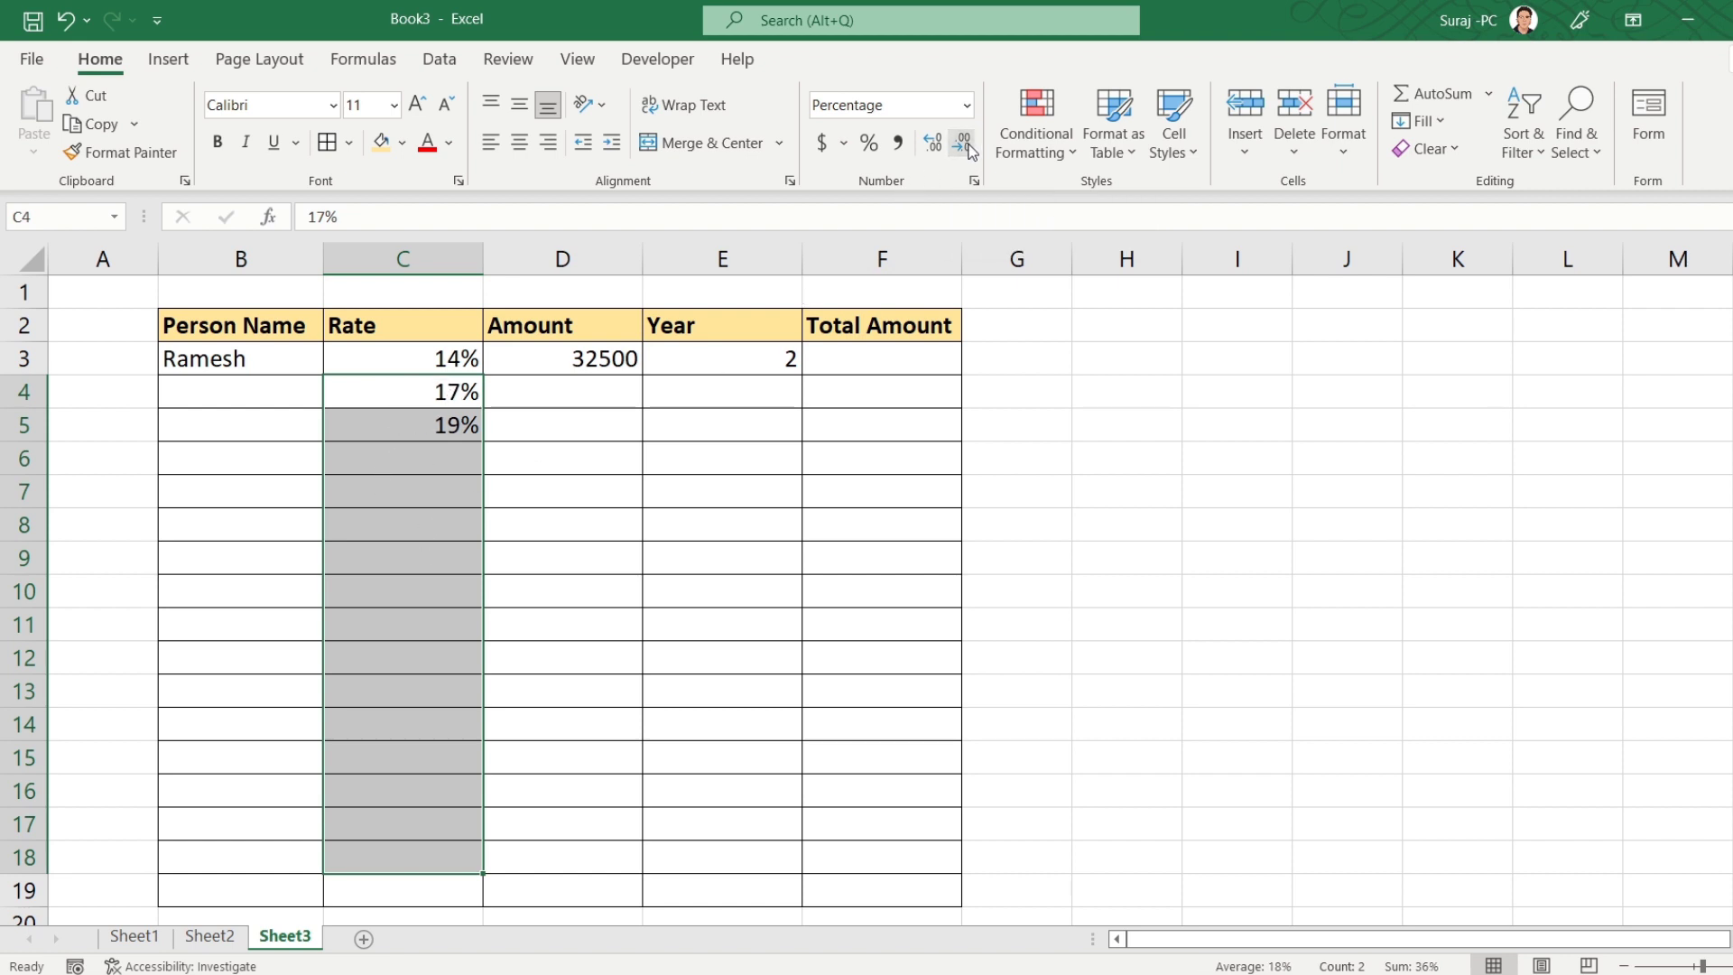
Step: Enter 14.23% in C6 and check the stored rate values
{"action": "left_click", "coordinate": [449, 469]}
{"action": "type", "text": "19"}
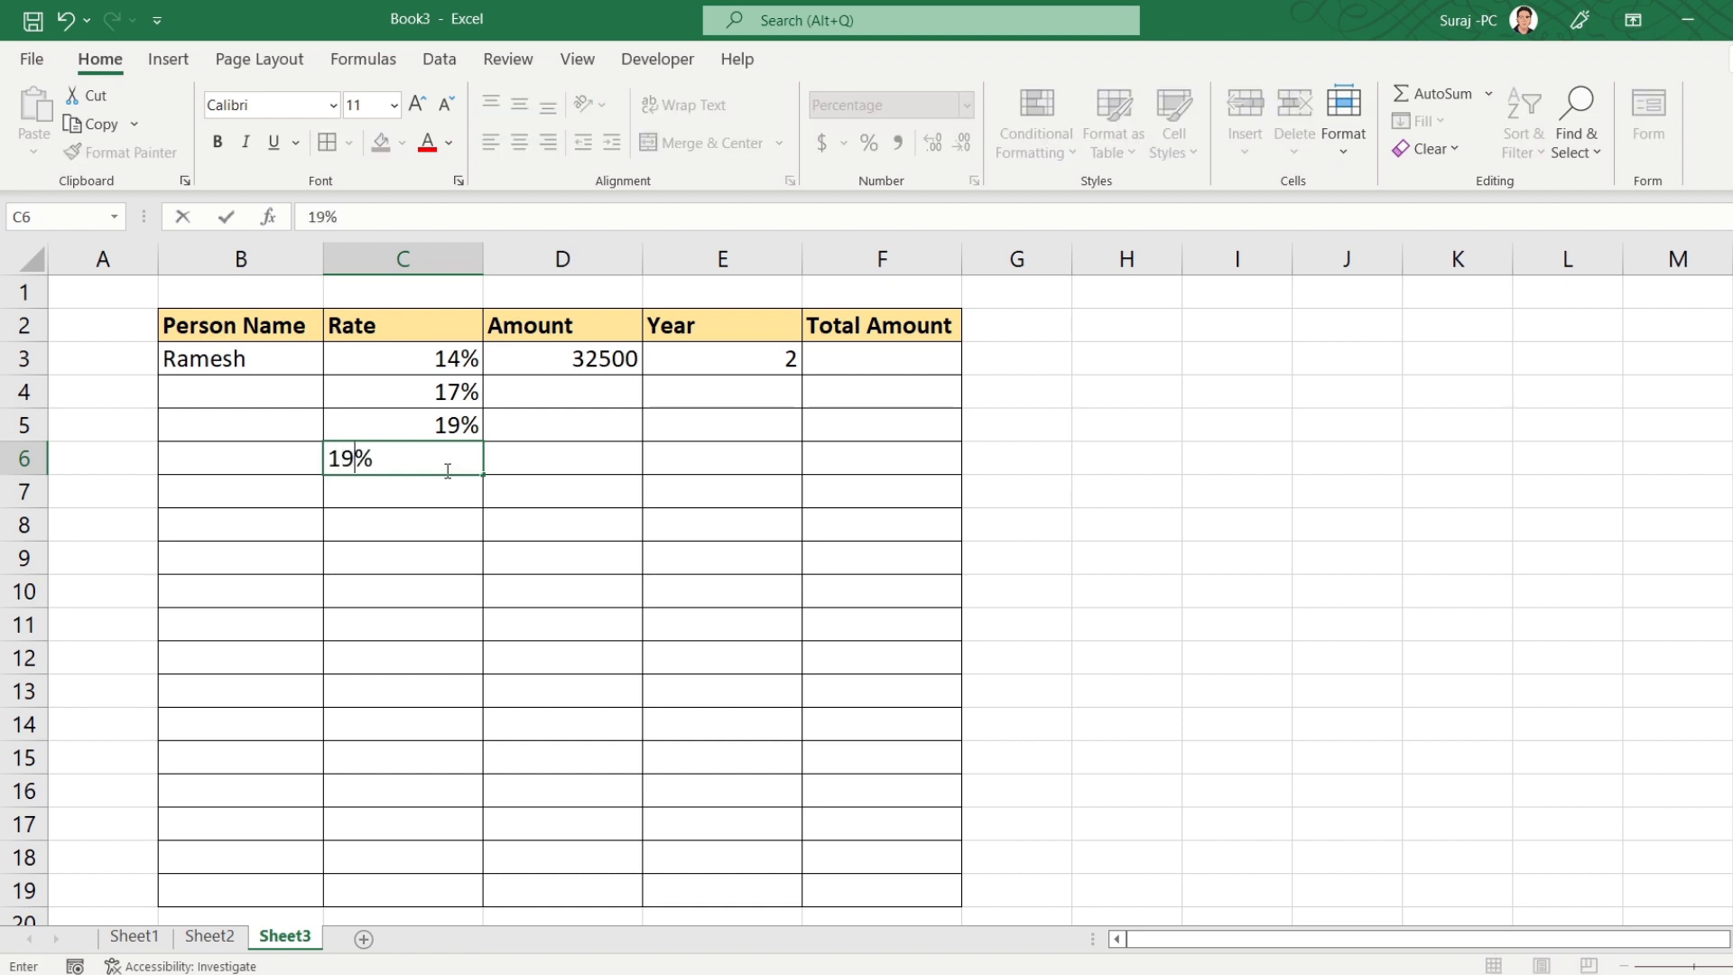
{"action": "key", "text": "BackSpace"}
{"action": "type", "text": "4."}
{"action": "type", "text": "23"}
{"action": "key", "text": "Return"}
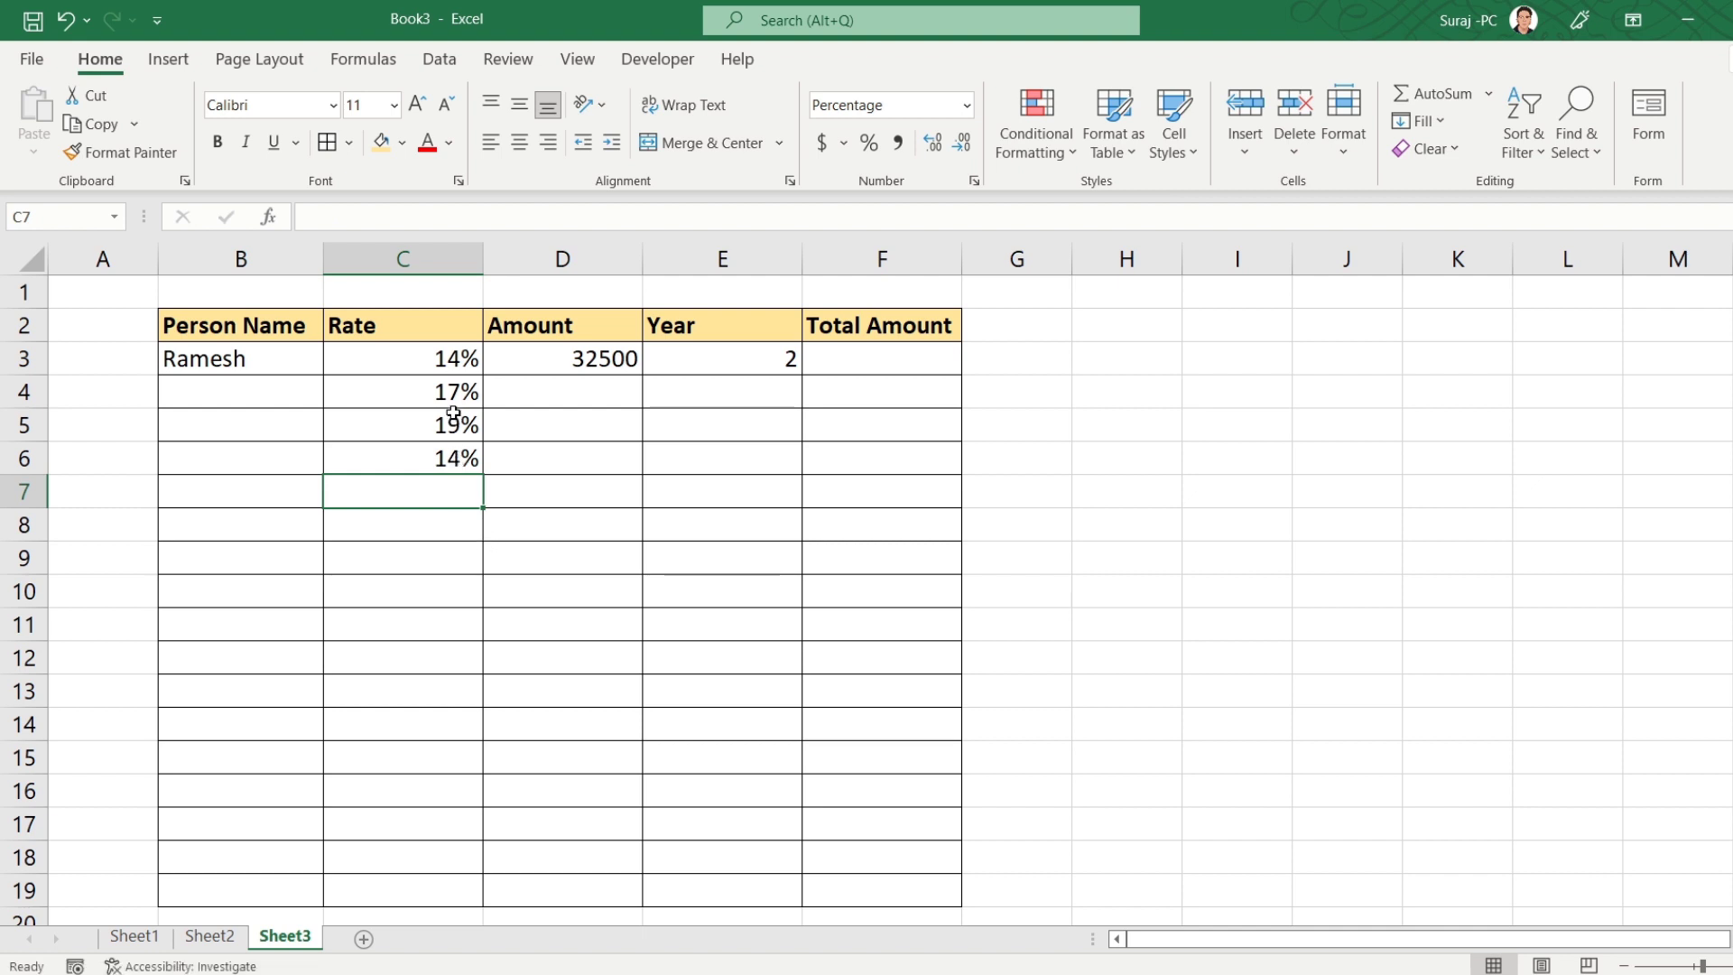
{"action": "left_click", "coordinate": [451, 422]}
{"action": "left_click", "coordinate": [447, 466]}
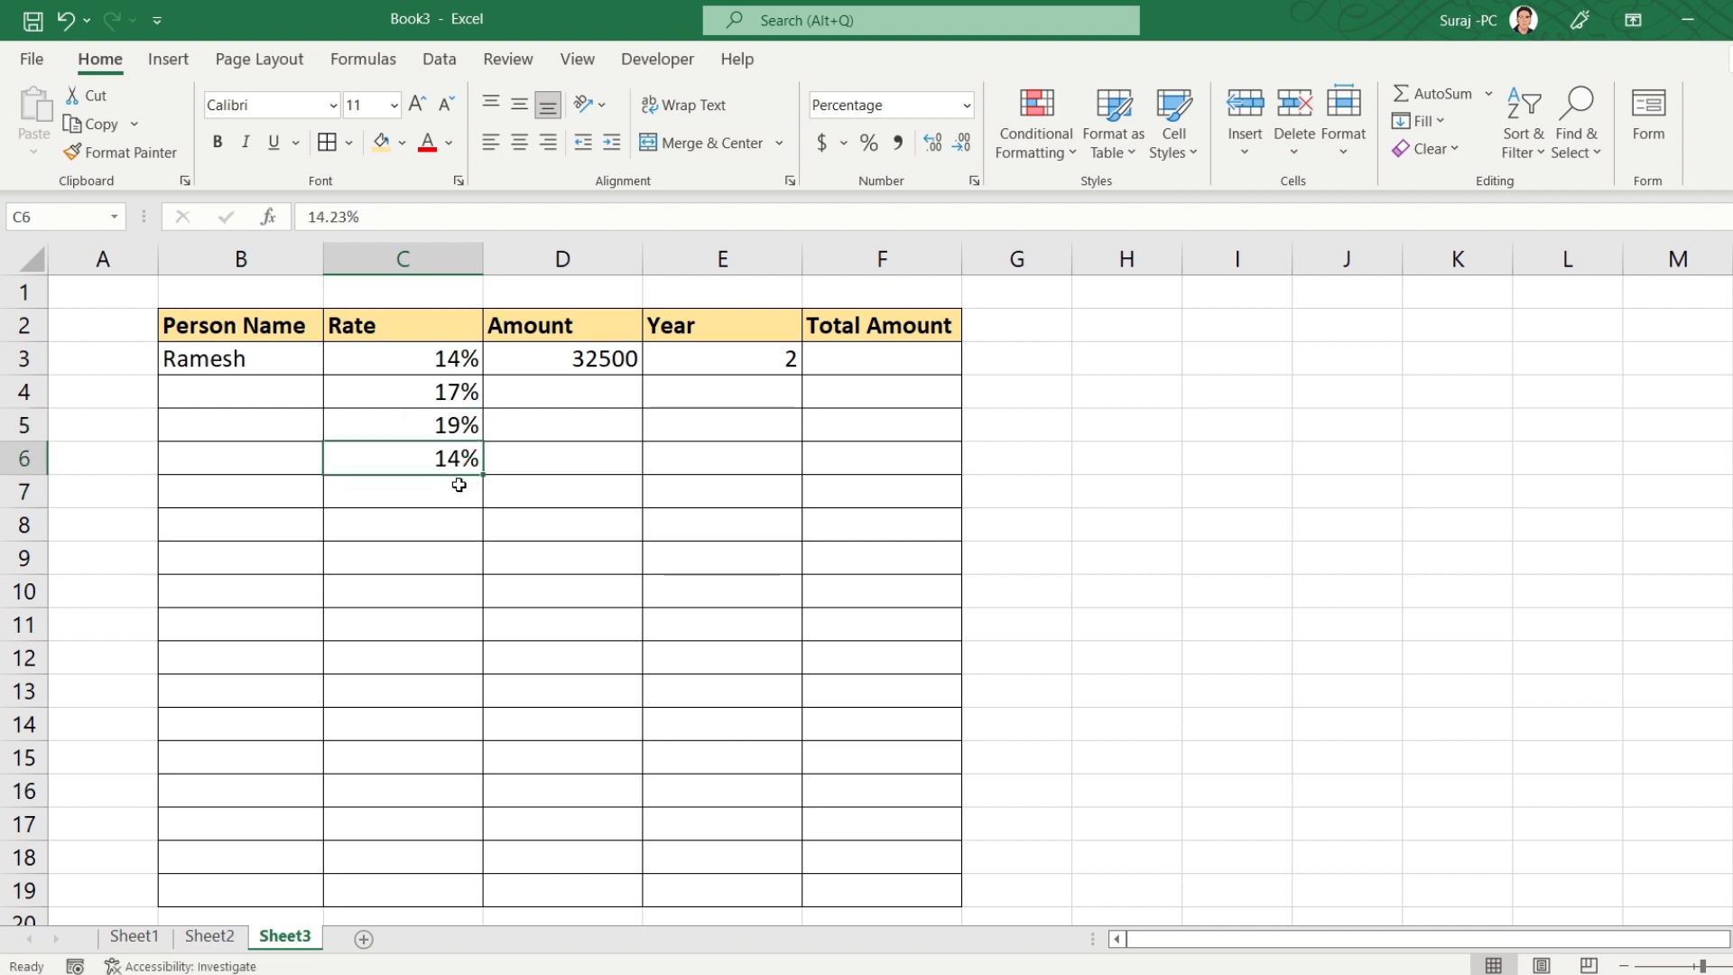
Step: Set the rates from C3 down to two decimals and clear the trial rates in C4:C7
{"action": "left_click_drag", "start_coordinate": [458, 358], "coordinate": [437, 912]}
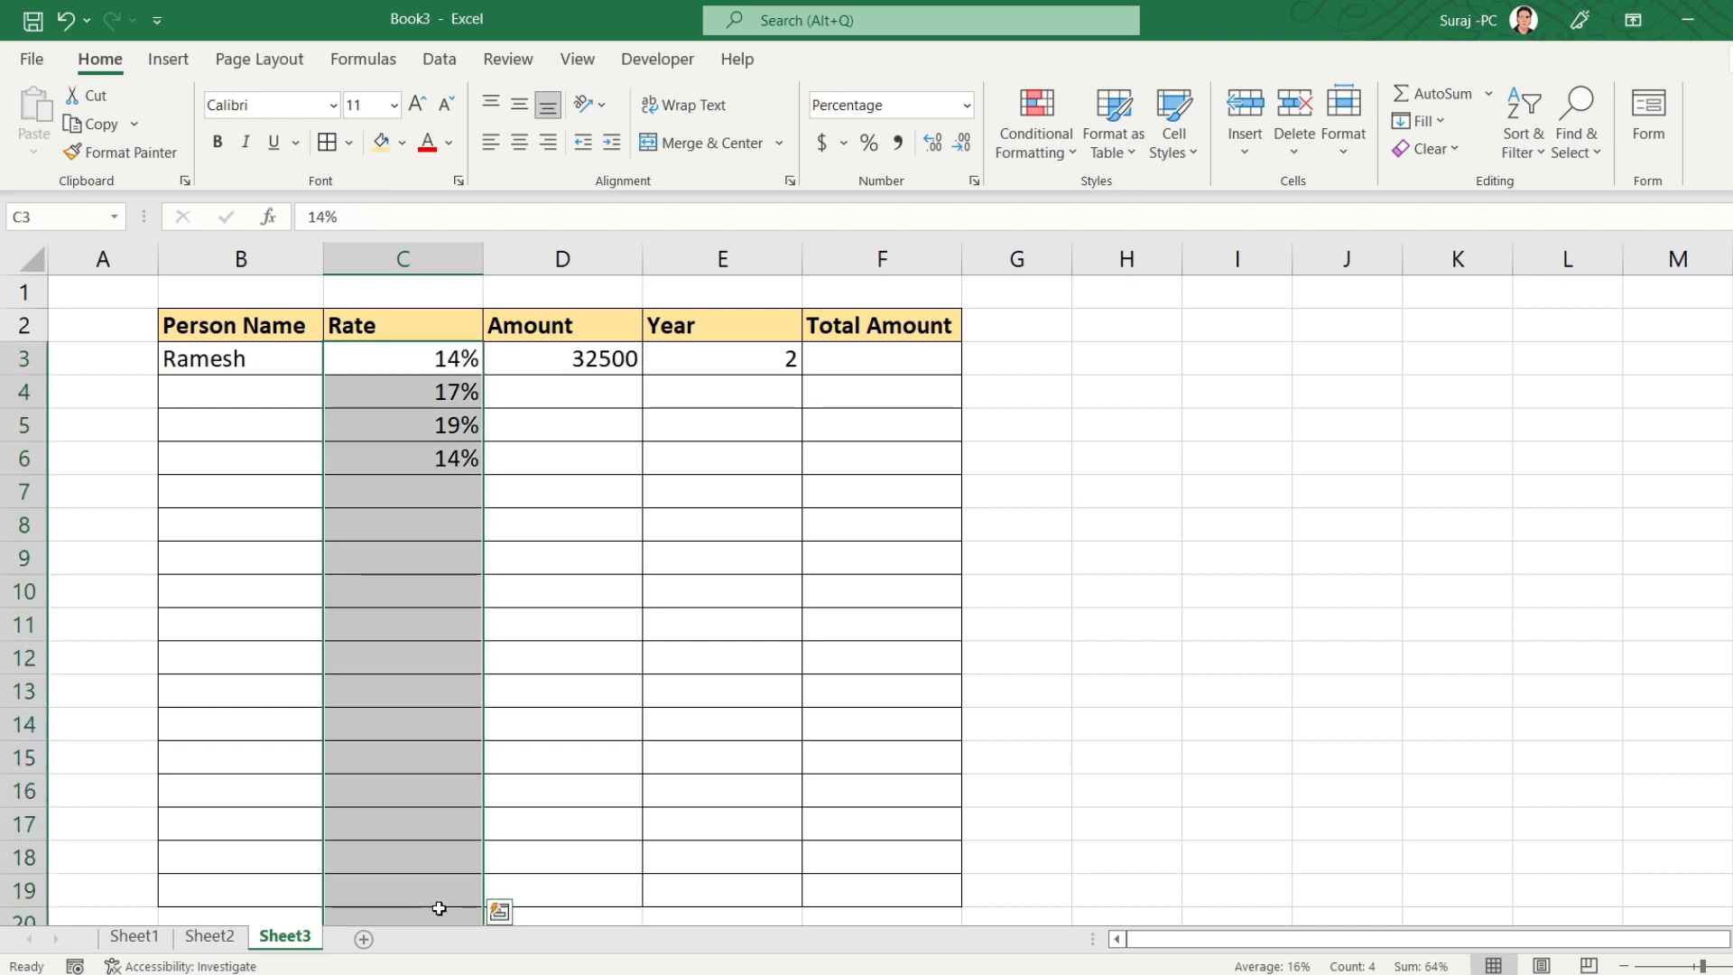
{"action": "left_click", "coordinate": [964, 144]}
{"action": "left_click", "coordinate": [963, 145]}
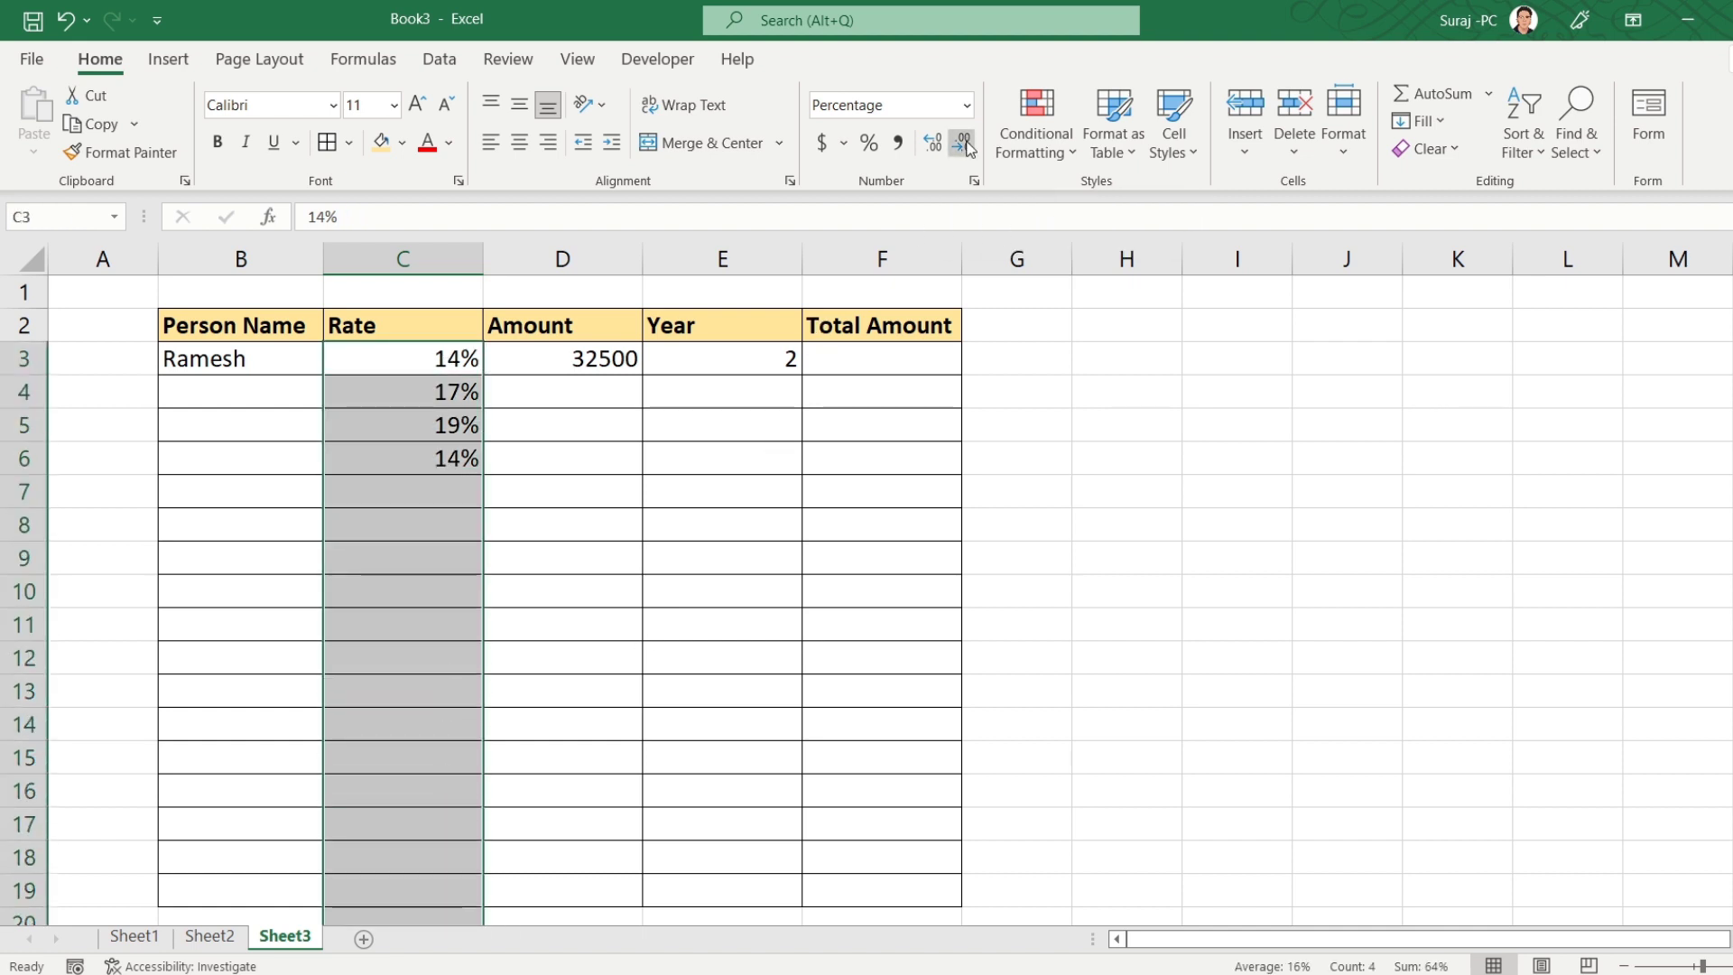
{"action": "left_click", "coordinate": [938, 144]}
{"action": "left_click", "coordinate": [938, 145]}
{"action": "left_click", "coordinate": [938, 144]}
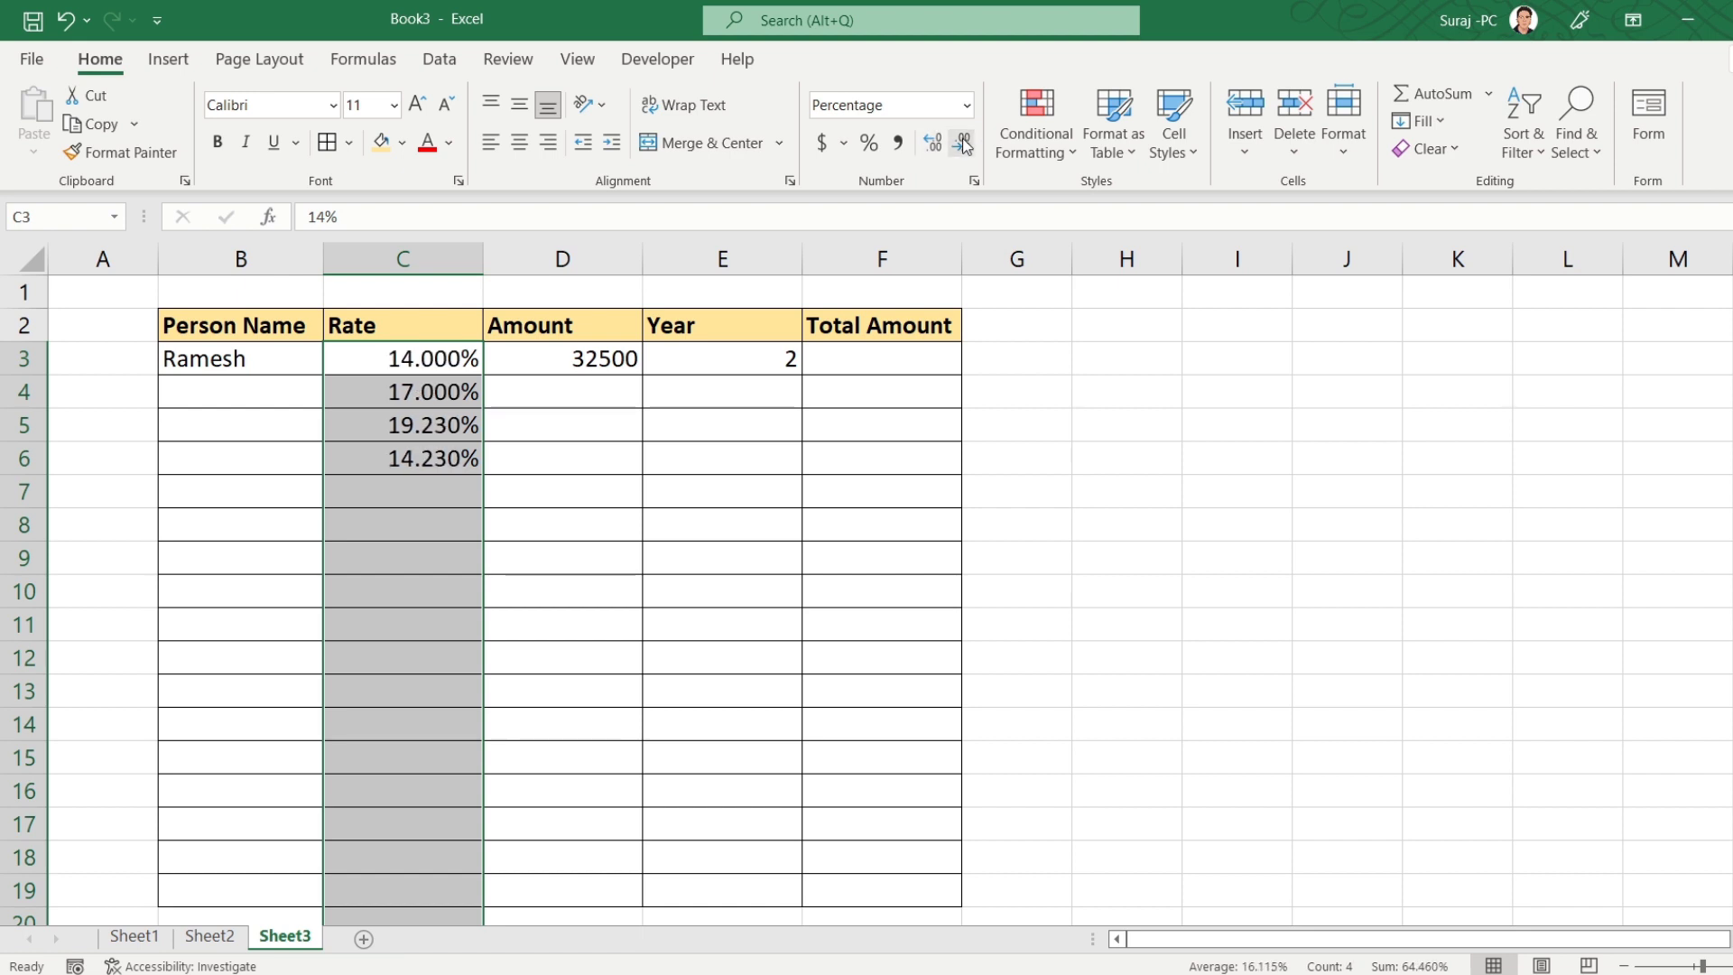
{"action": "left_click", "coordinate": [964, 144]}
{"action": "left_click", "coordinate": [425, 534]}
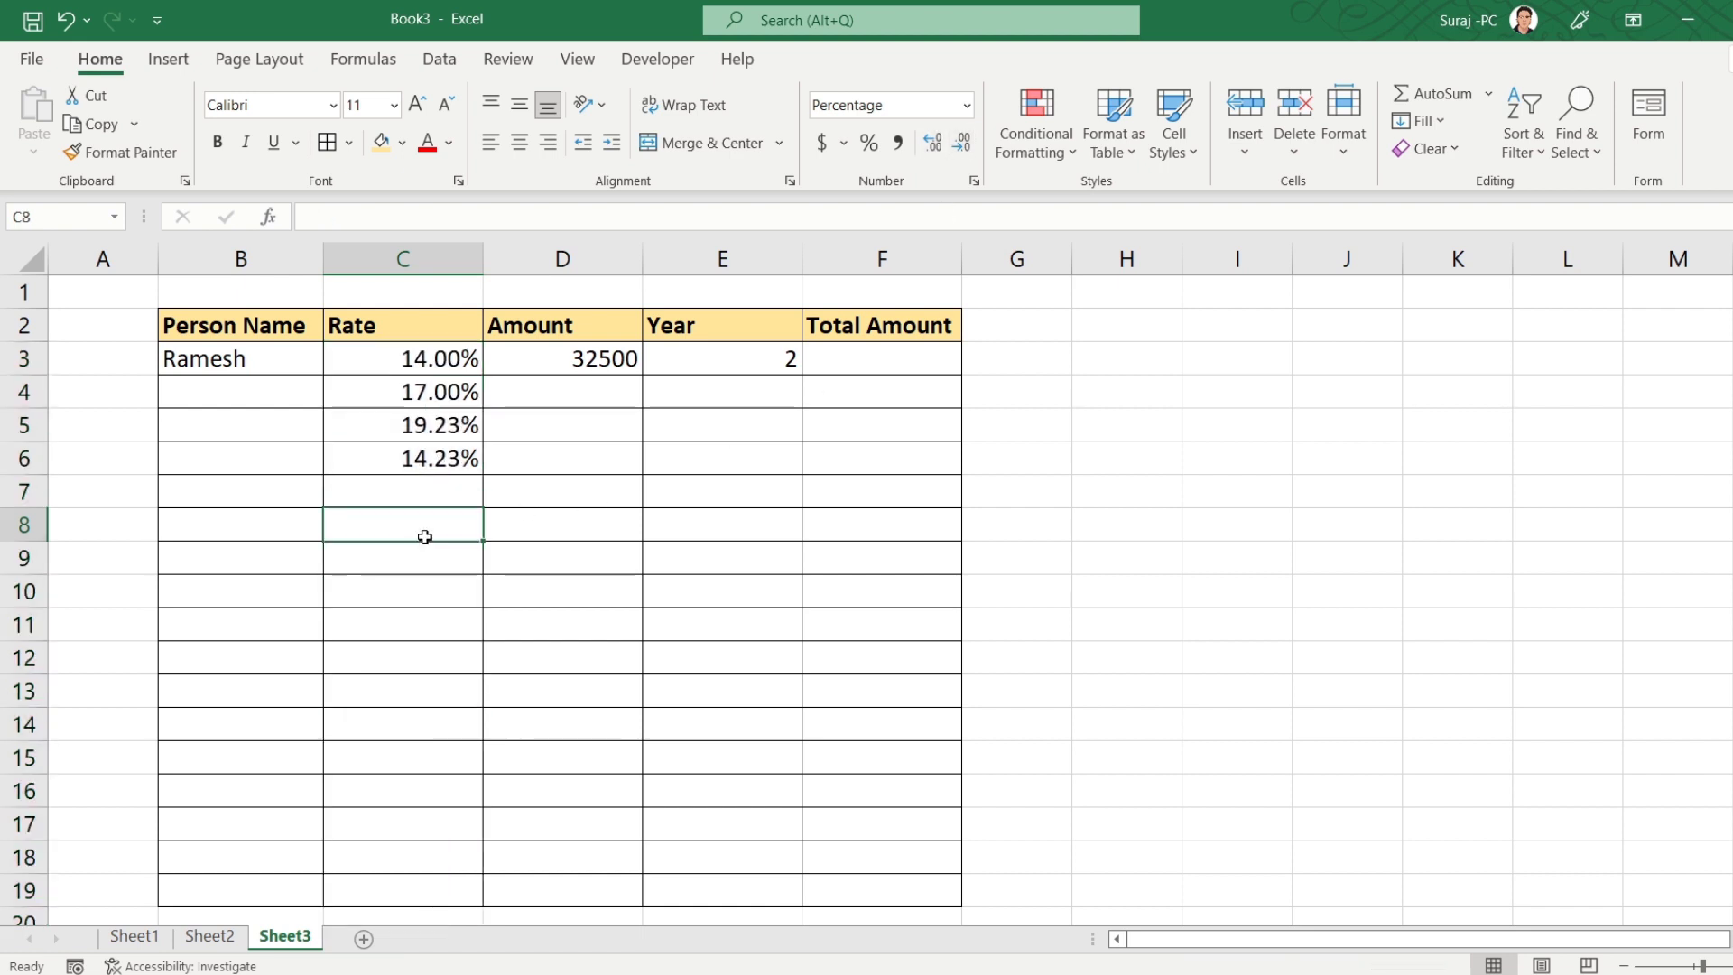
{"action": "left_click", "coordinate": [465, 462]}
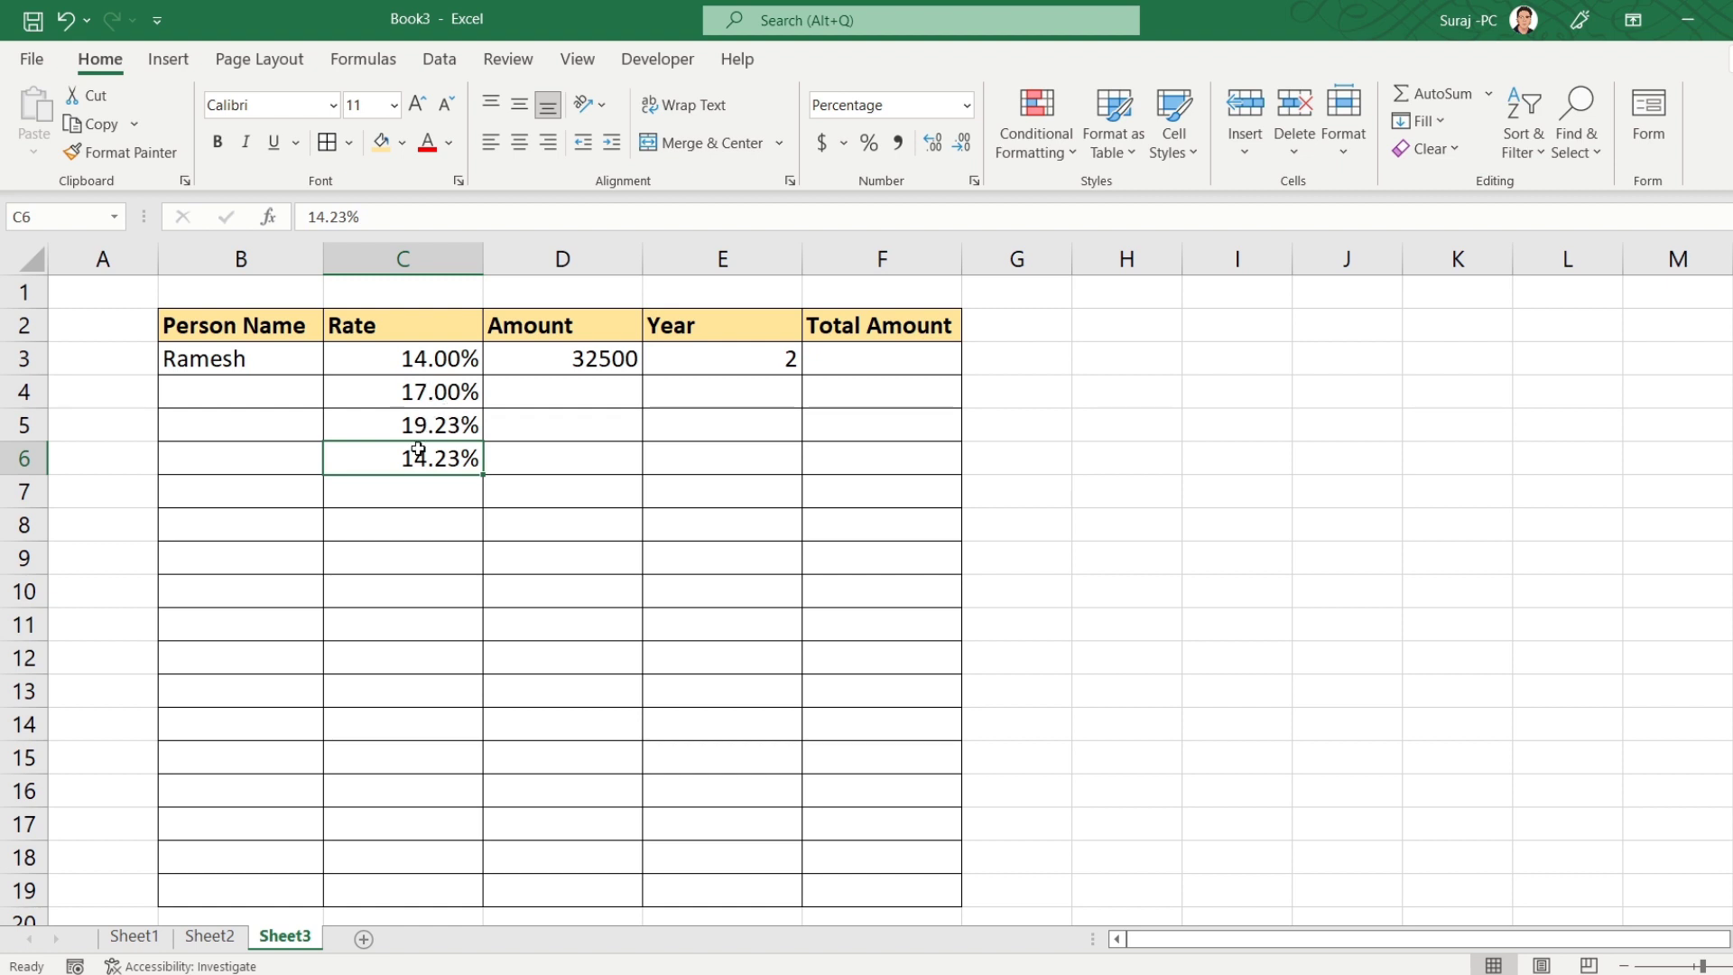
{"action": "left_click_drag", "start_coordinate": [438, 383], "coordinate": [428, 501]}
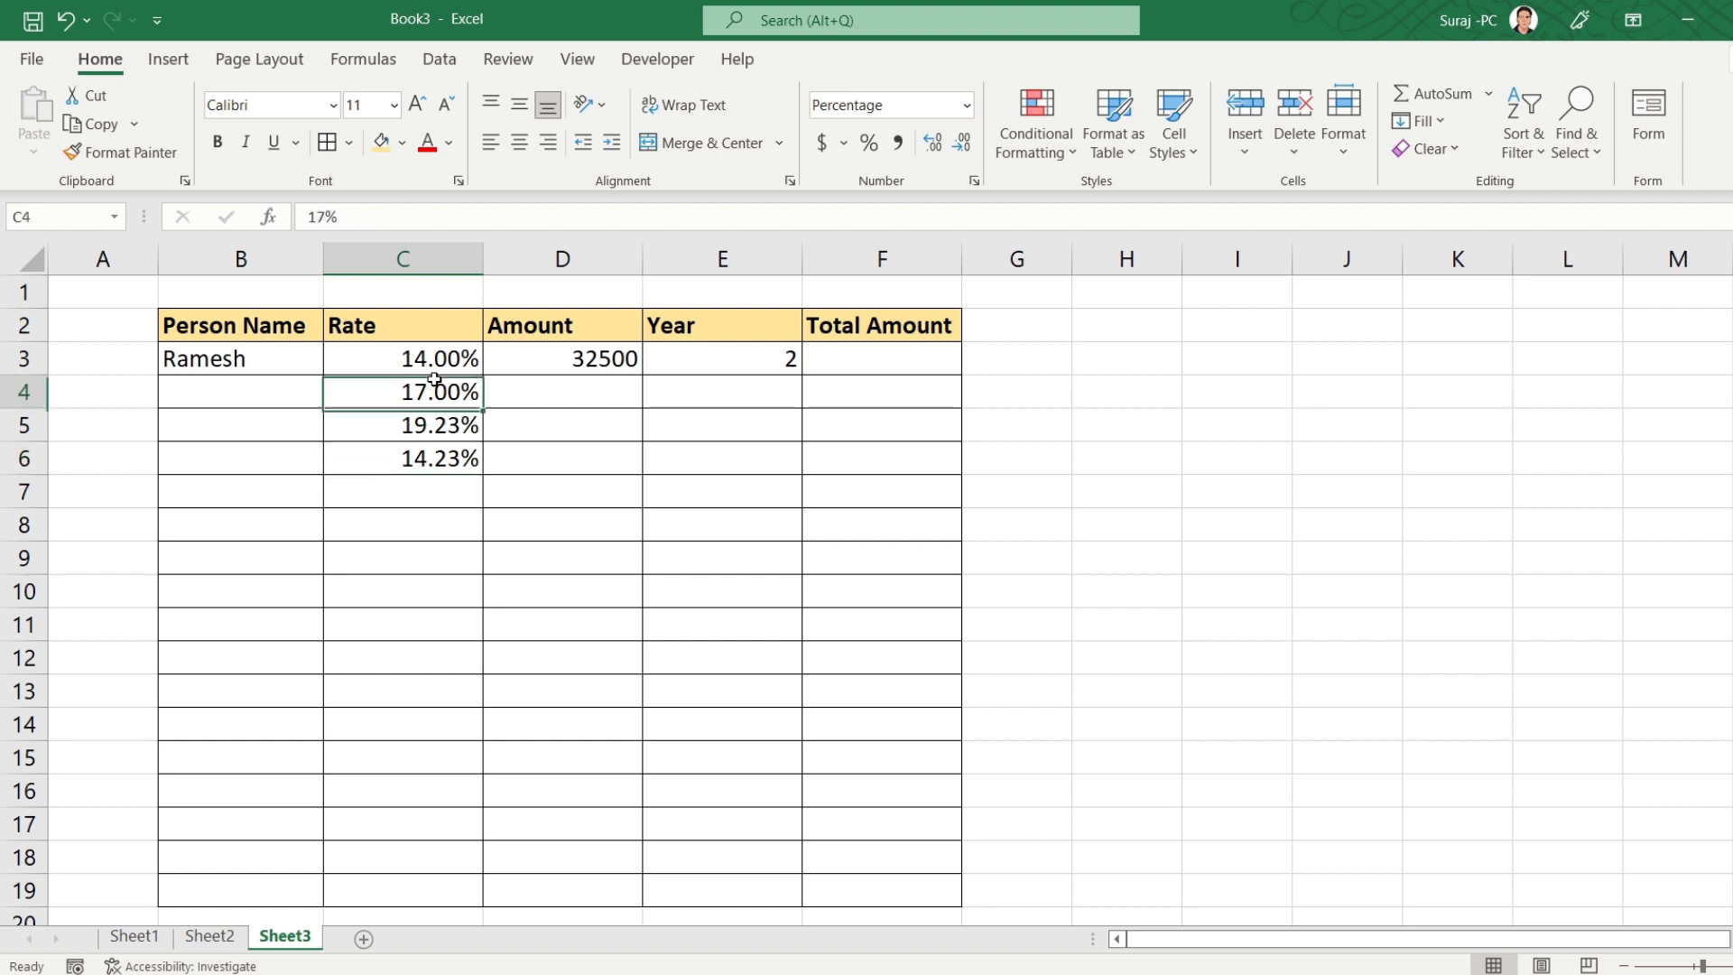
{"action": "key", "text": "Delete"}
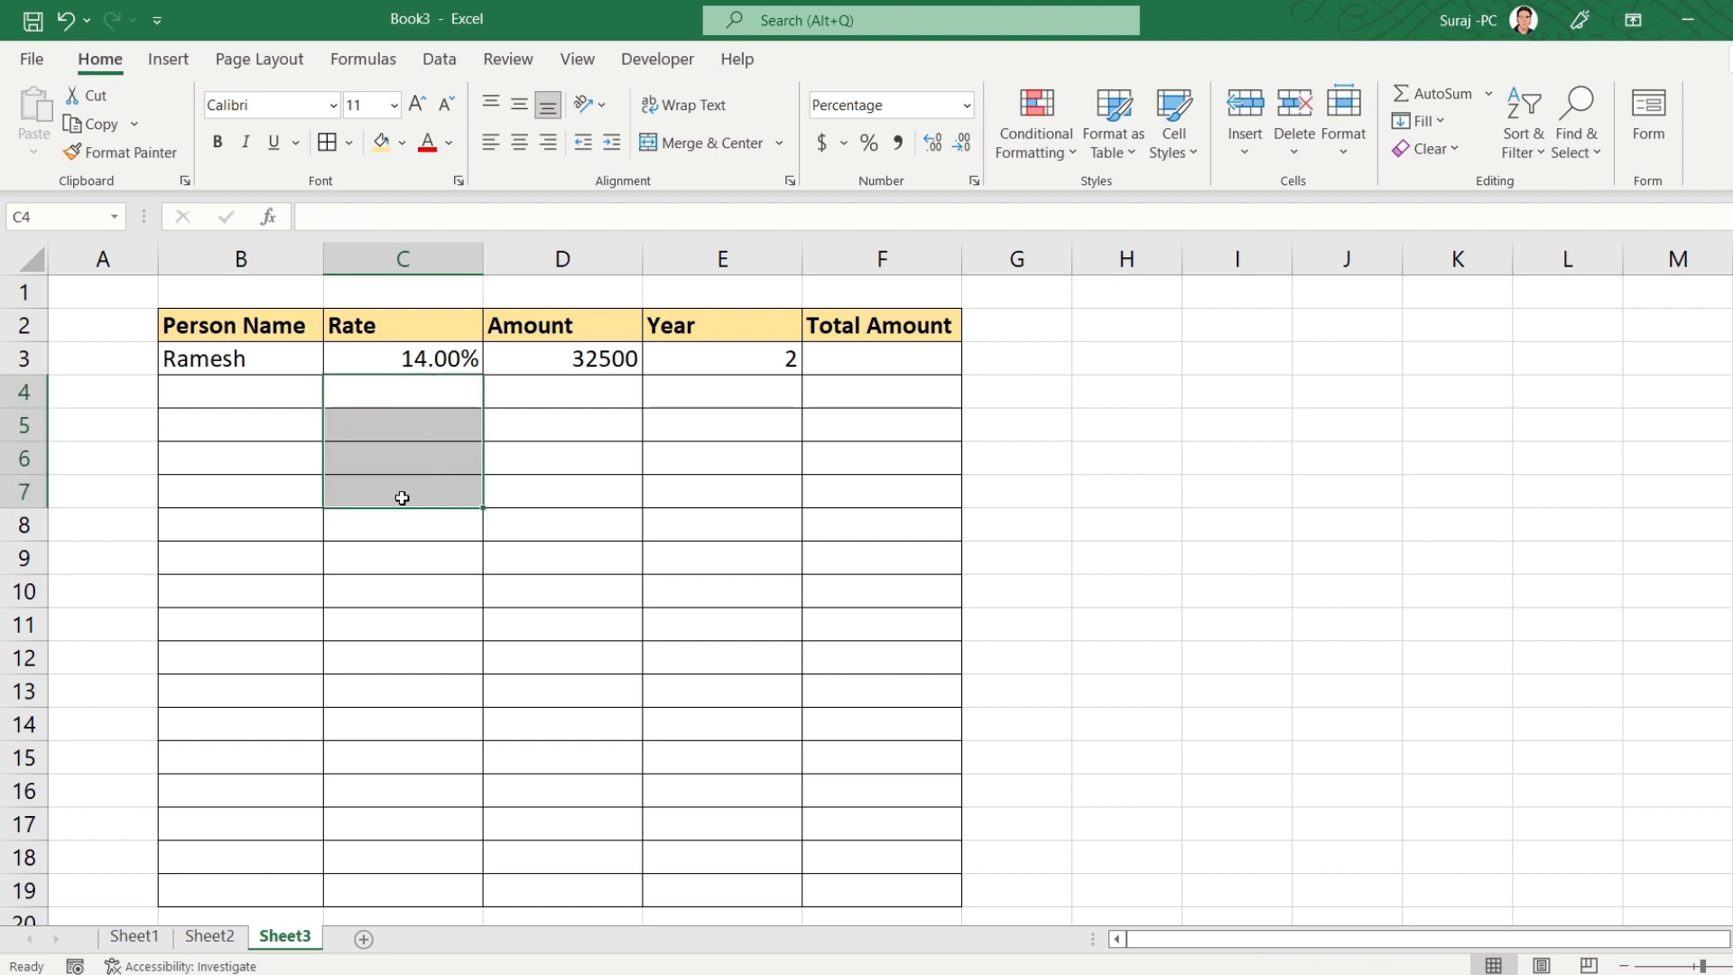
Step: Select the Amount cells in column D from D3 down past row 20
{"action": "left_click", "coordinate": [398, 495]}
{"action": "left_click", "coordinate": [420, 726]}
{"action": "left_click", "coordinate": [545, 422]}
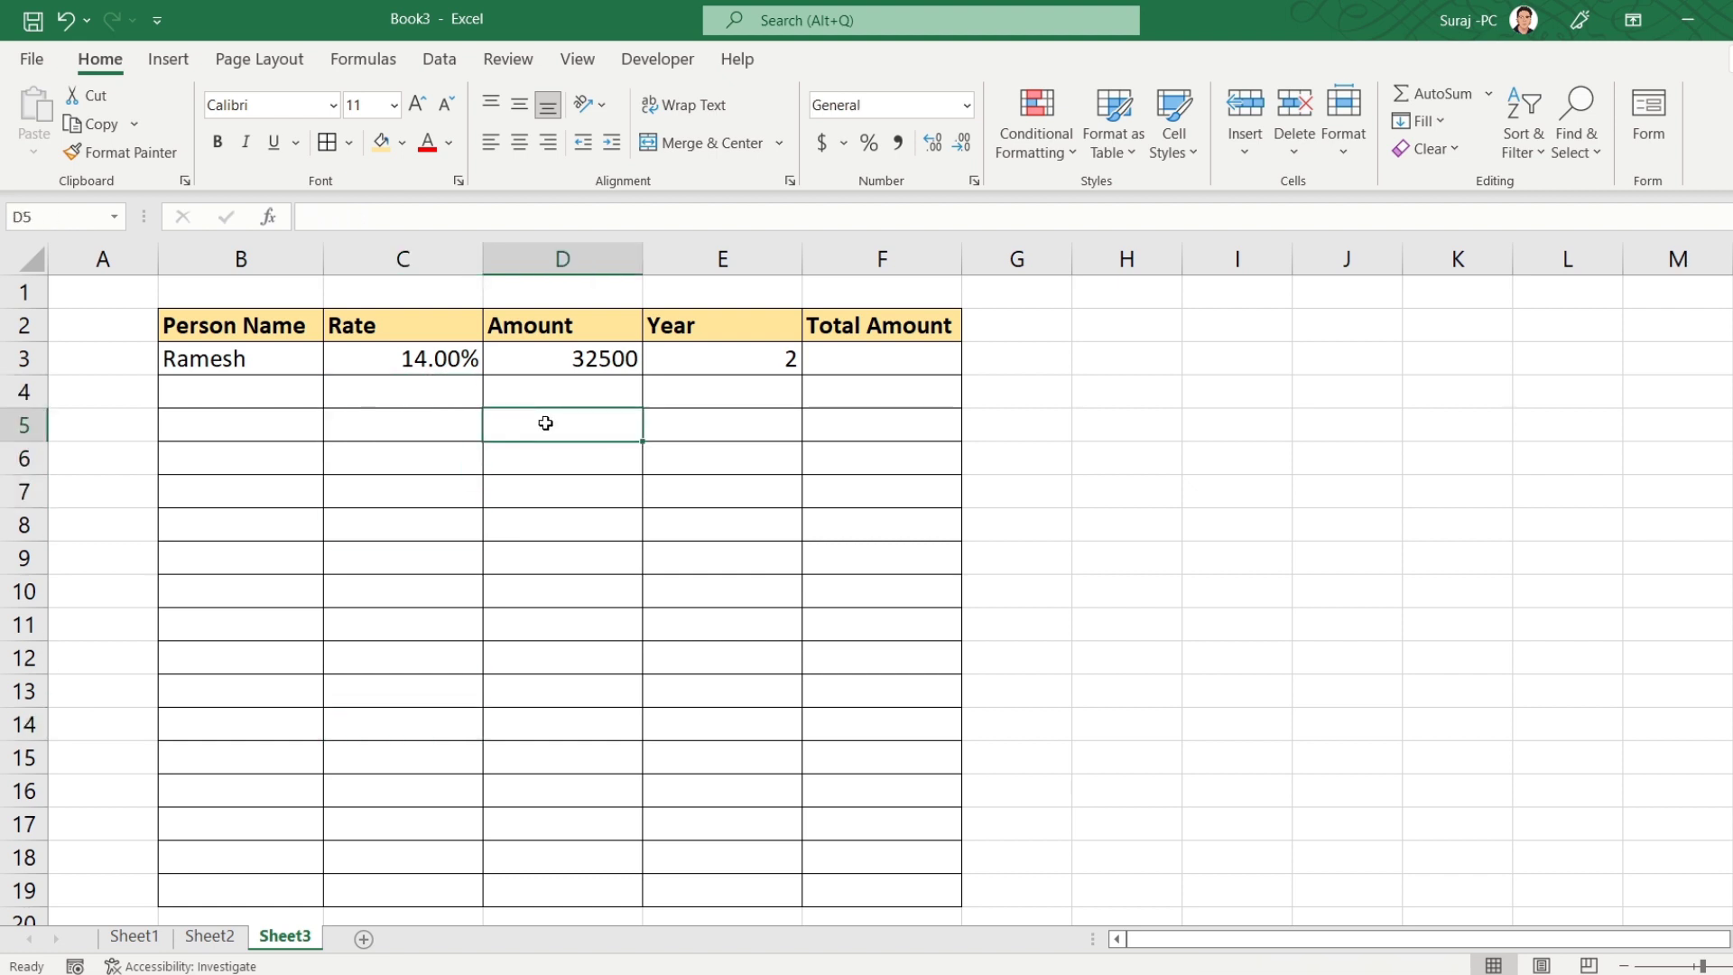
{"action": "left_click_drag", "start_coordinate": [582, 359], "coordinate": [561, 956]}
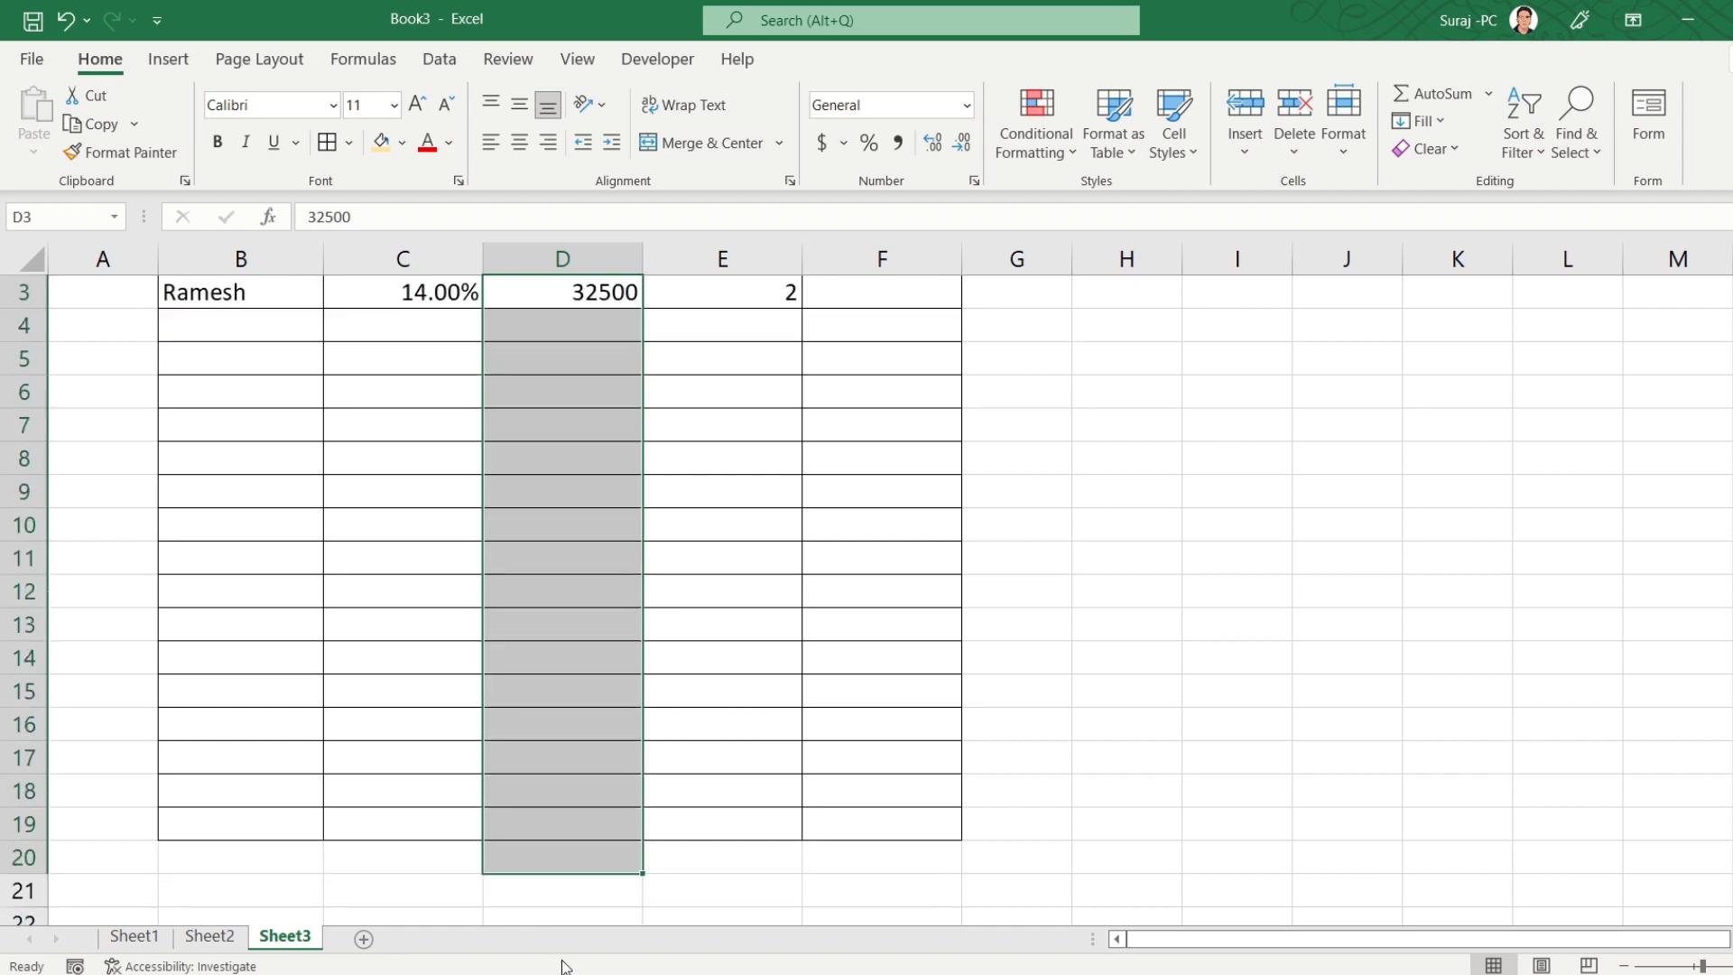
{"action": "scroll", "coordinate": [642, 631], "scroll_direction": "up", "scroll_amount": 1}
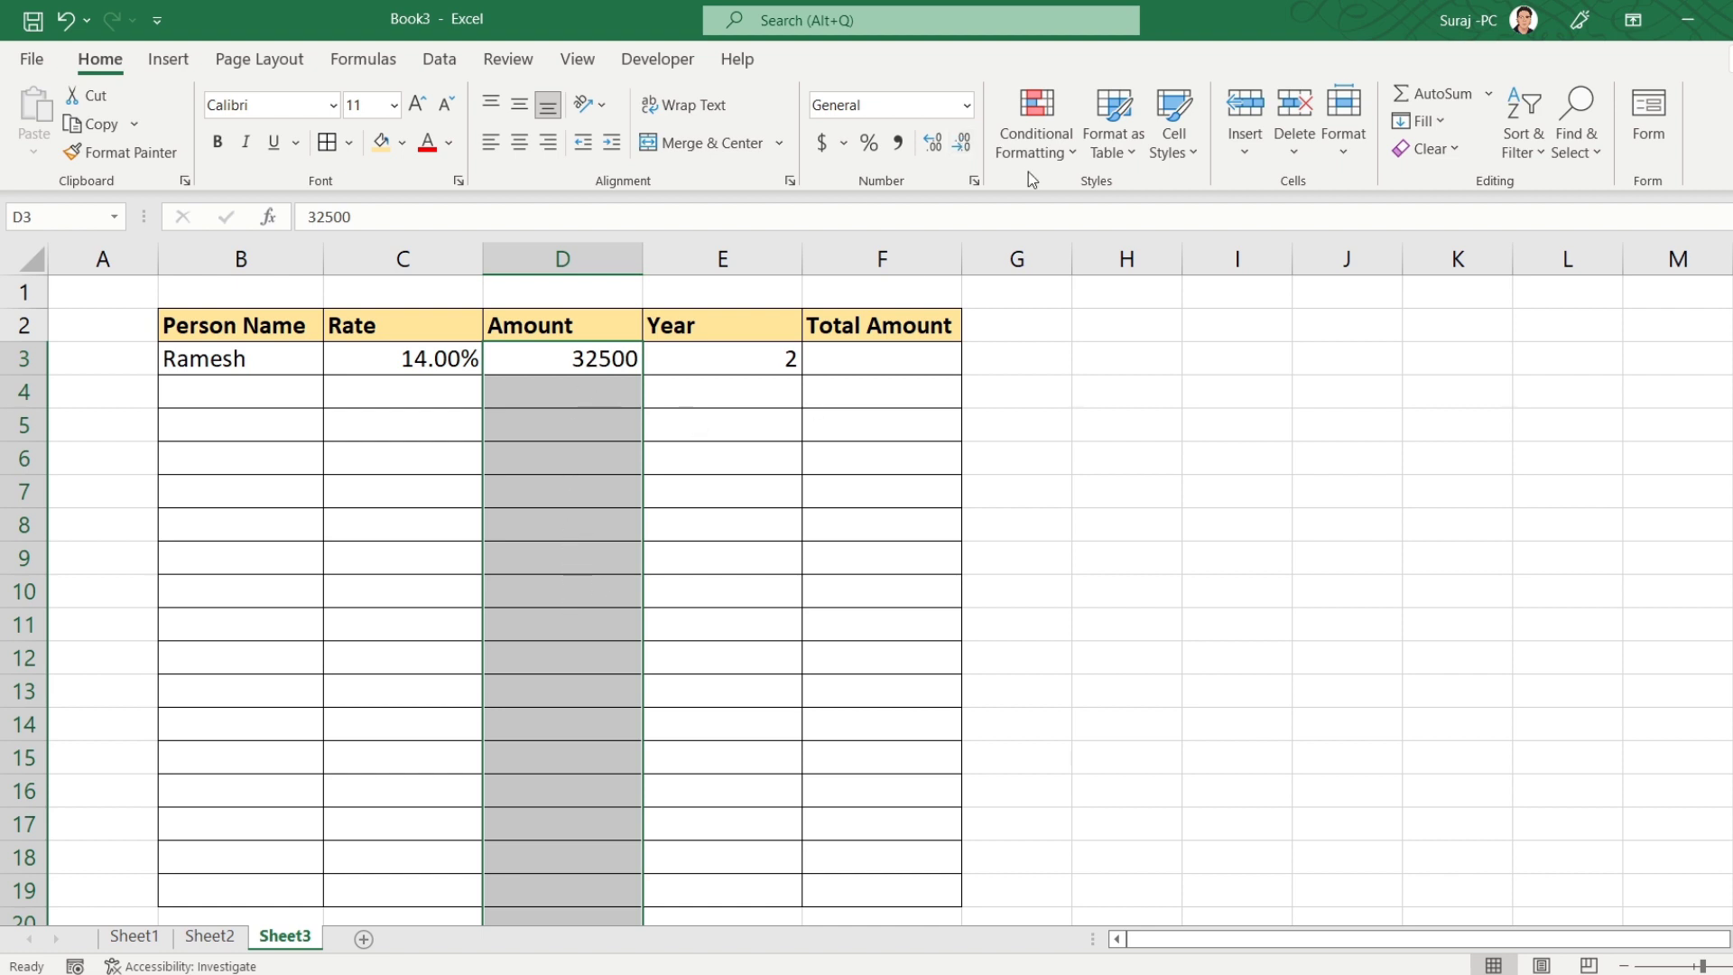
Step: Format the Amount cells as Currency so D3 reads $32,500.00
{"action": "left_click", "coordinate": [967, 105]}
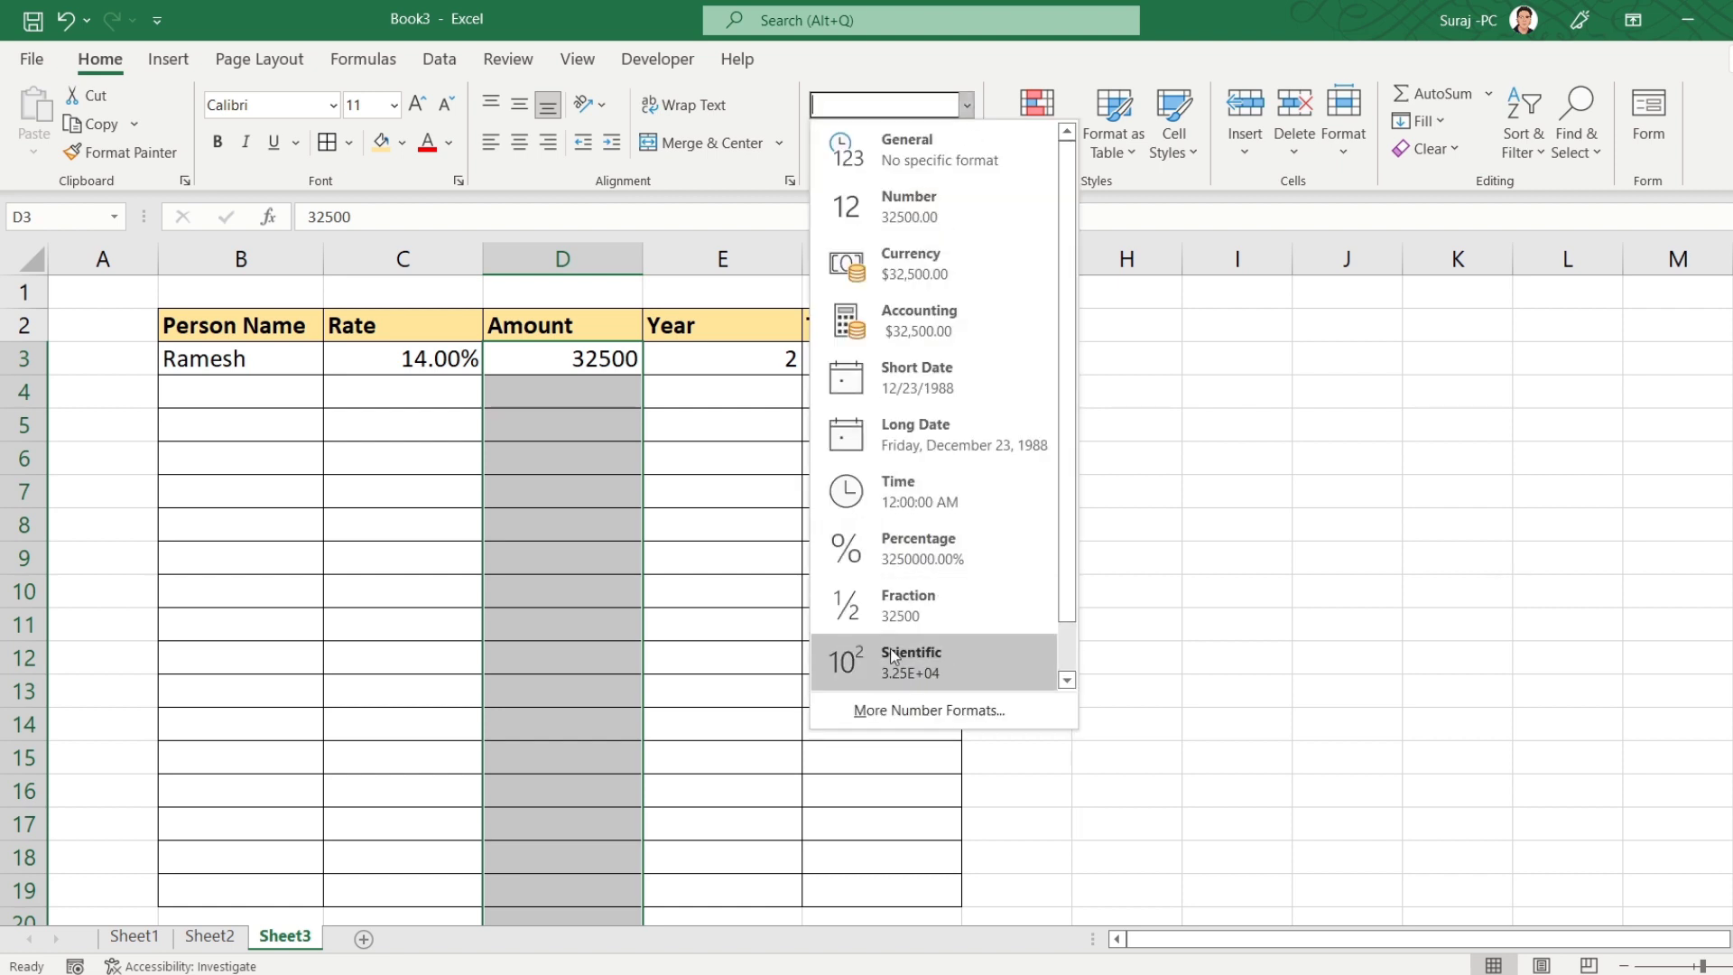
{"action": "left_click", "coordinate": [900, 272]}
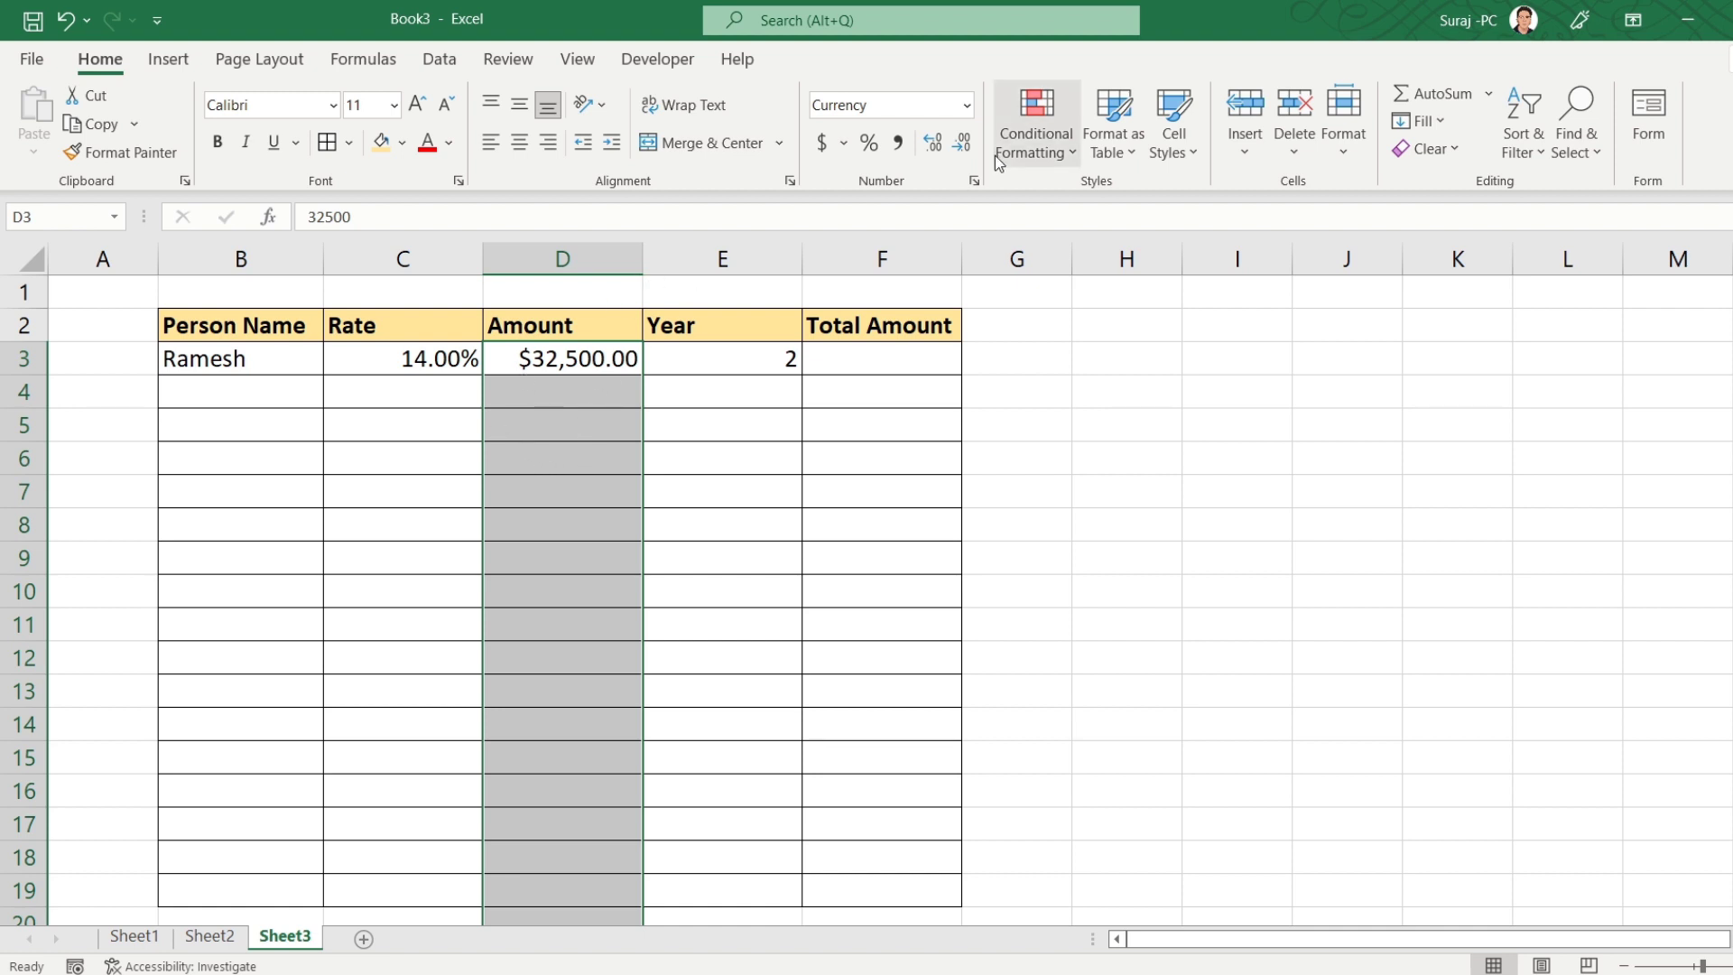
{"action": "left_click", "coordinate": [966, 110]}
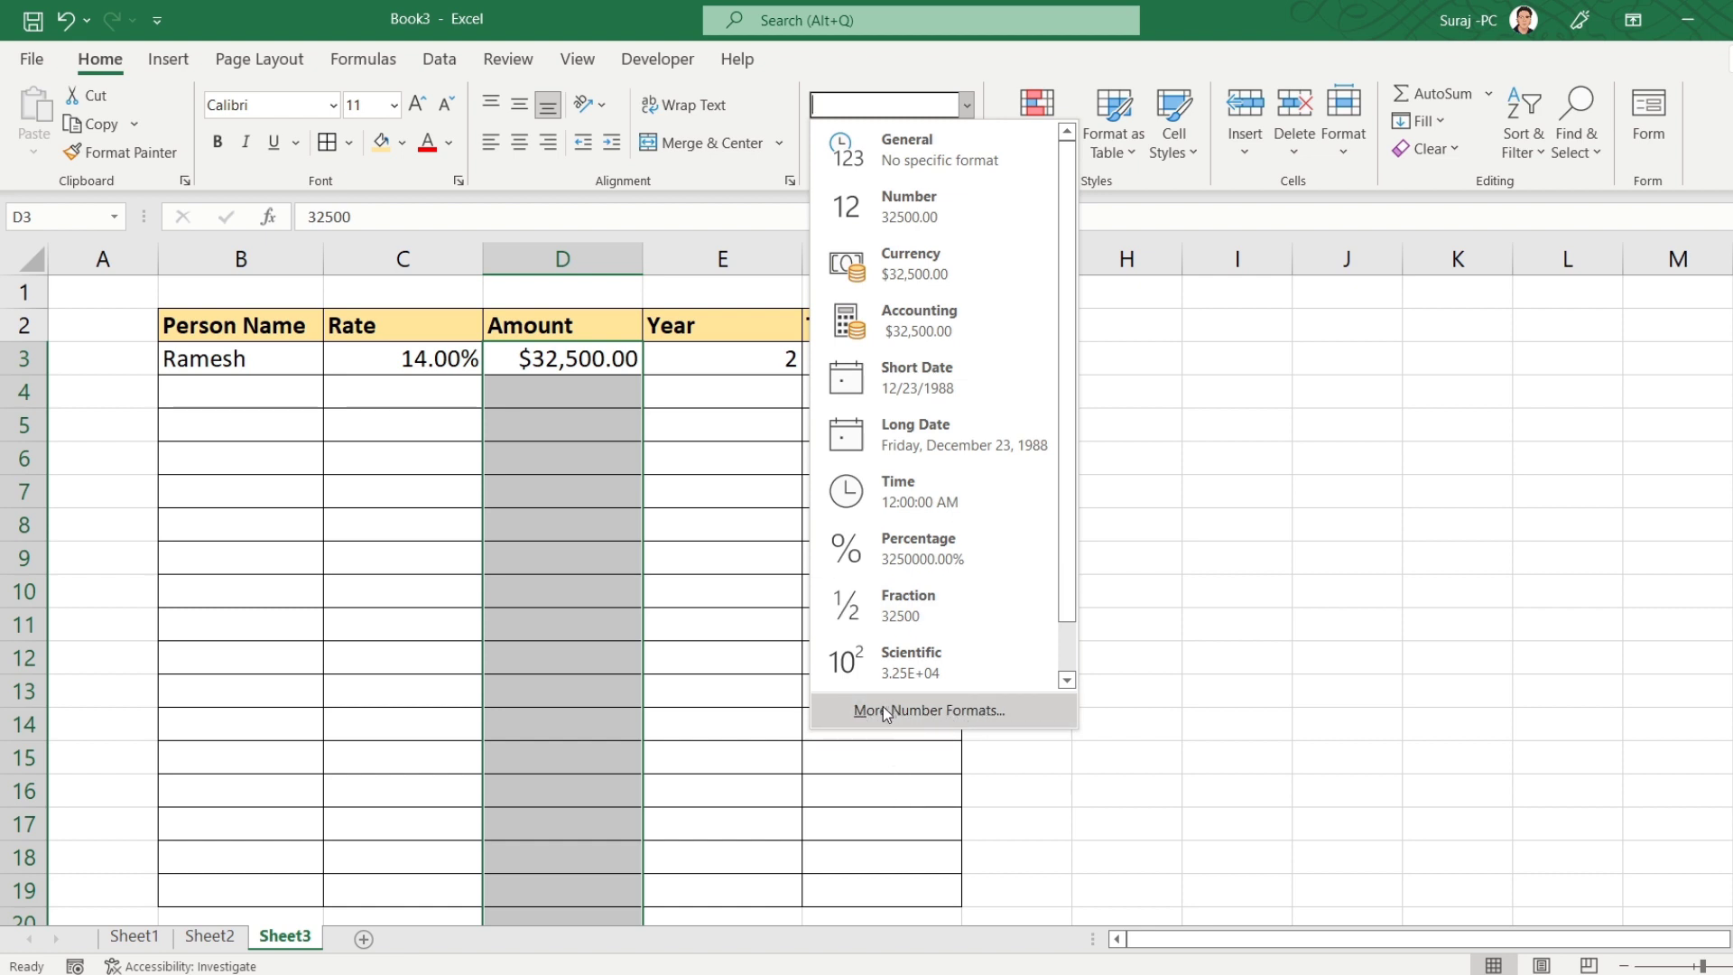
{"action": "left_click", "coordinate": [881, 707]}
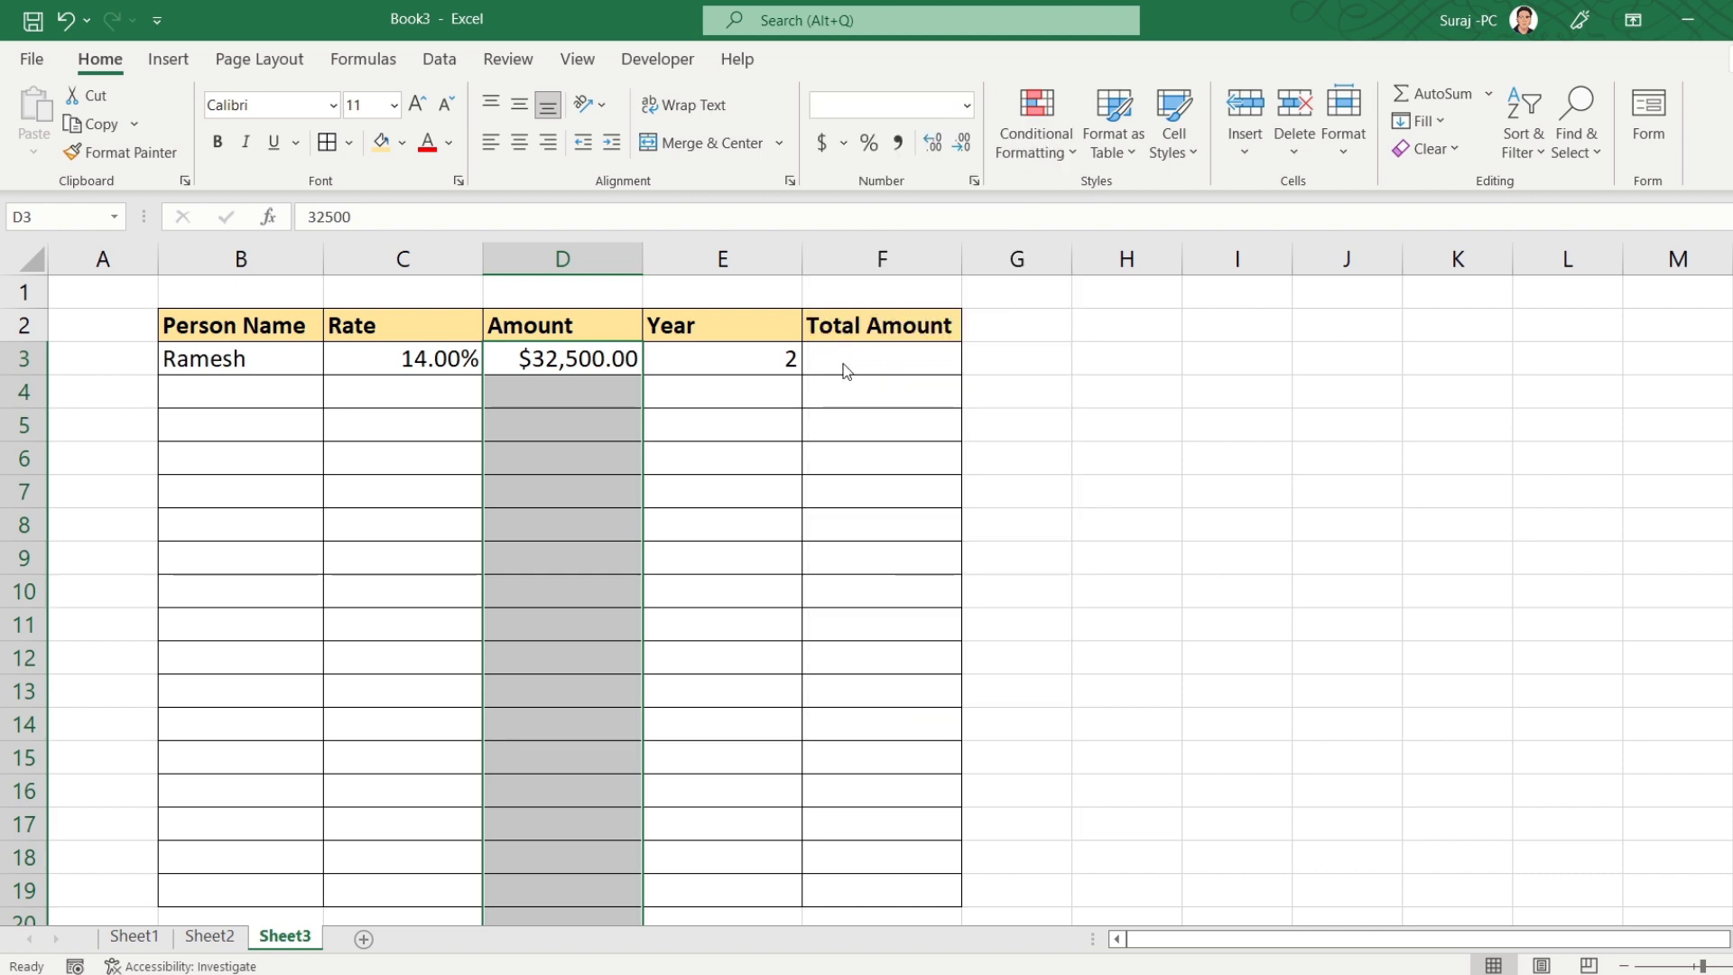
Step: Switch the Amount currency symbol to ₹ Hindi so D3 reads ₹32,500.00
{"action": "left_click_drag", "start_coordinate": [865, 401], "coordinate": [1043, 169]}
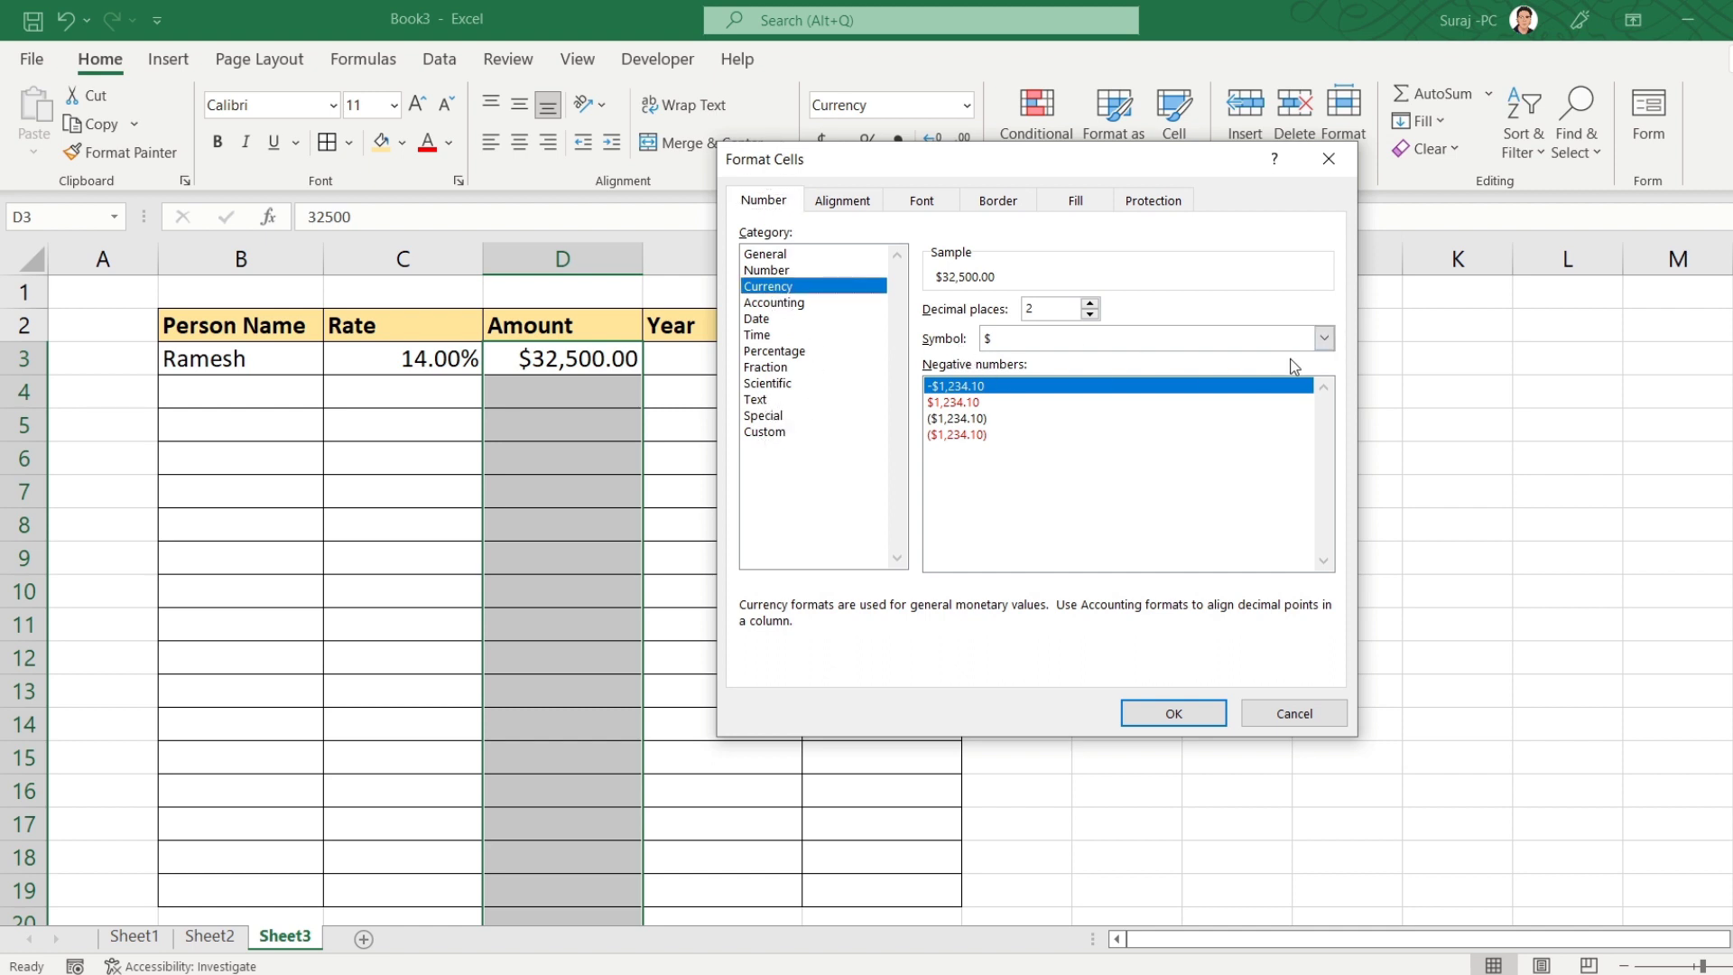
{"action": "left_click", "coordinate": [1325, 340]}
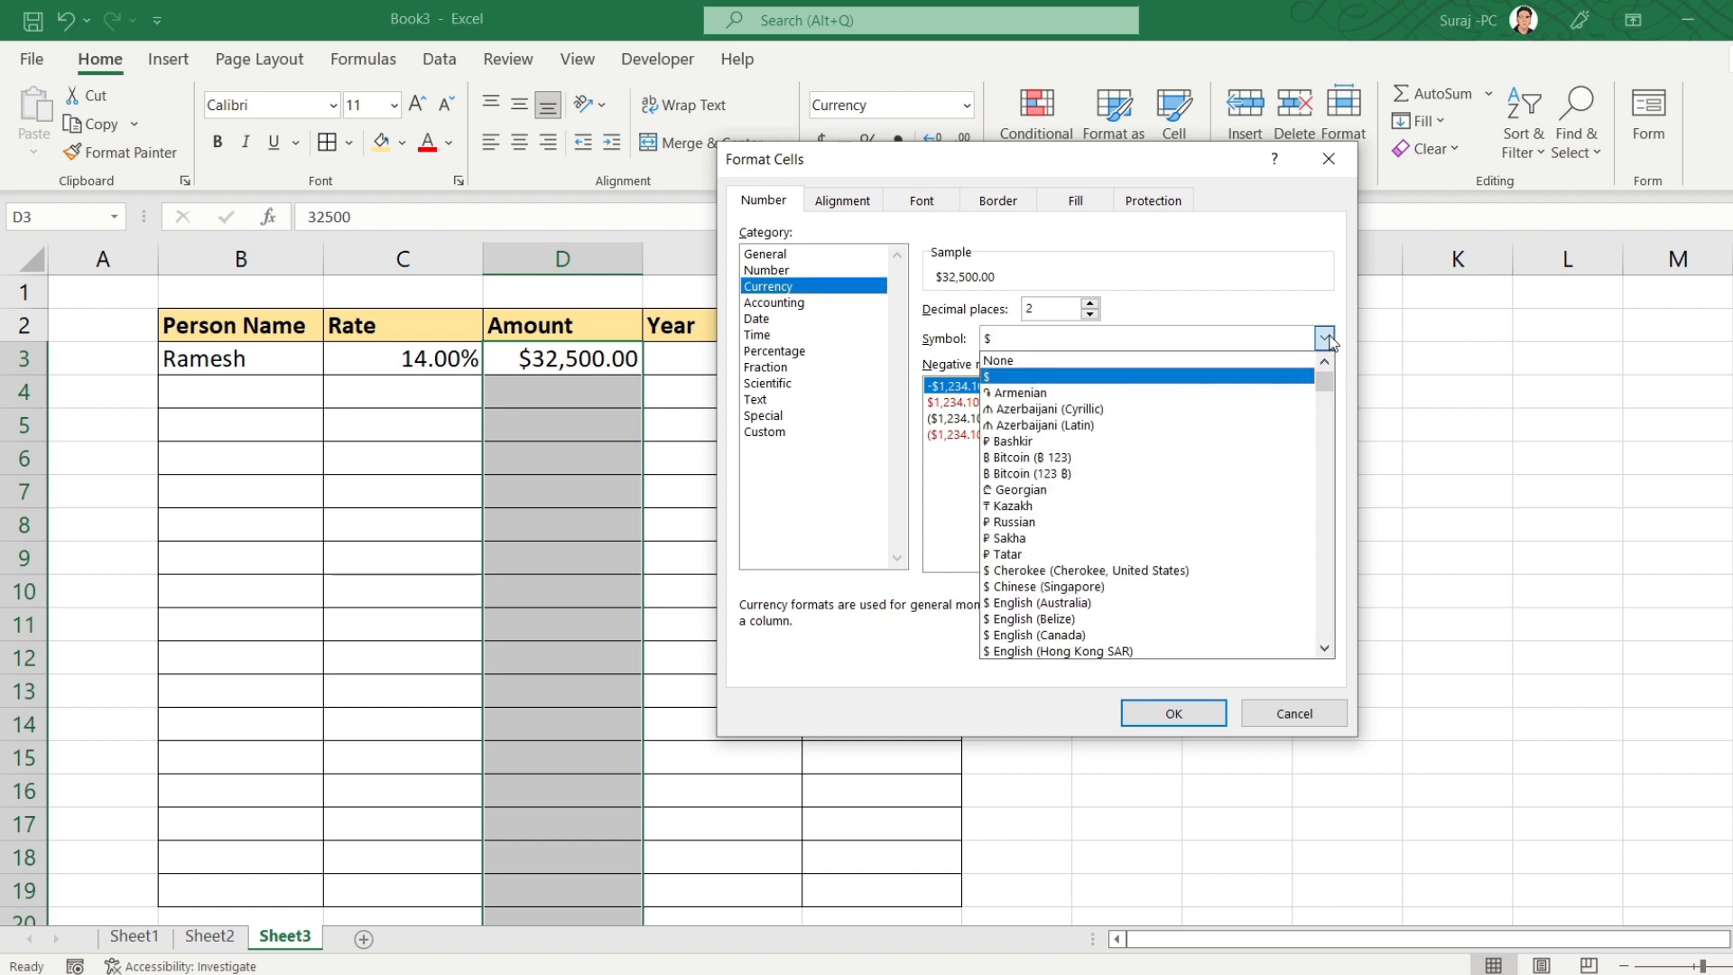
{"action": "left_click_drag", "start_coordinate": [1325, 379], "coordinate": [1327, 448]}
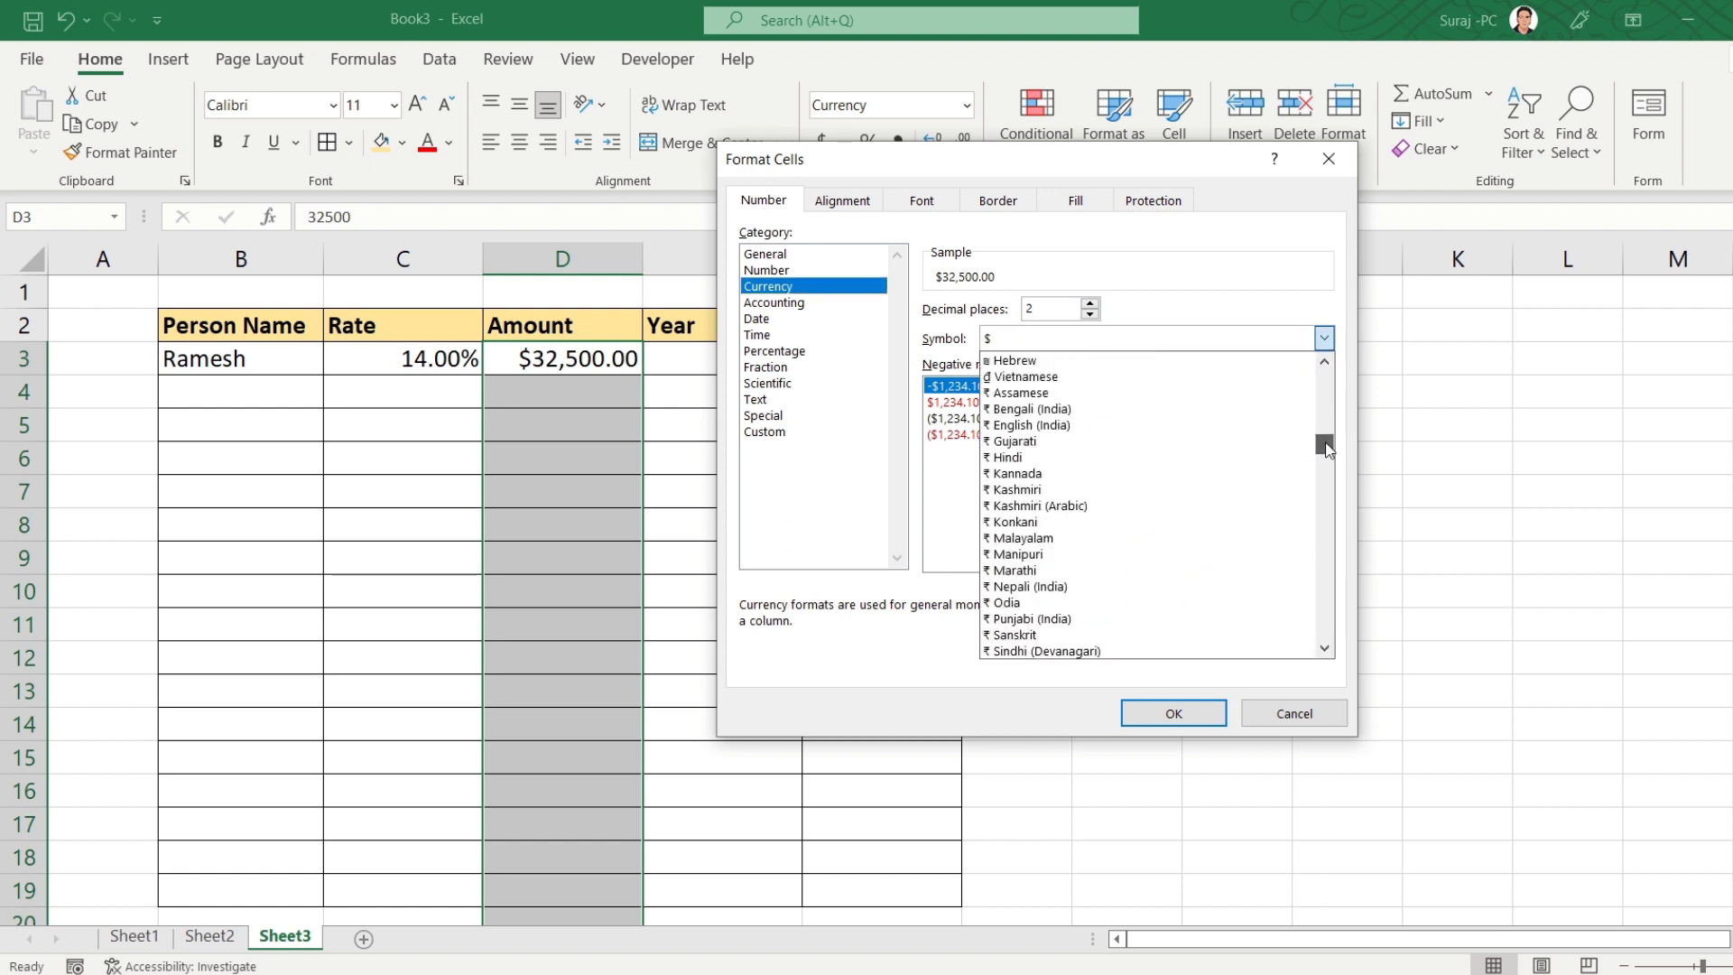
{"action": "left_click_drag", "start_coordinate": [1327, 449], "coordinate": [1189, 518]}
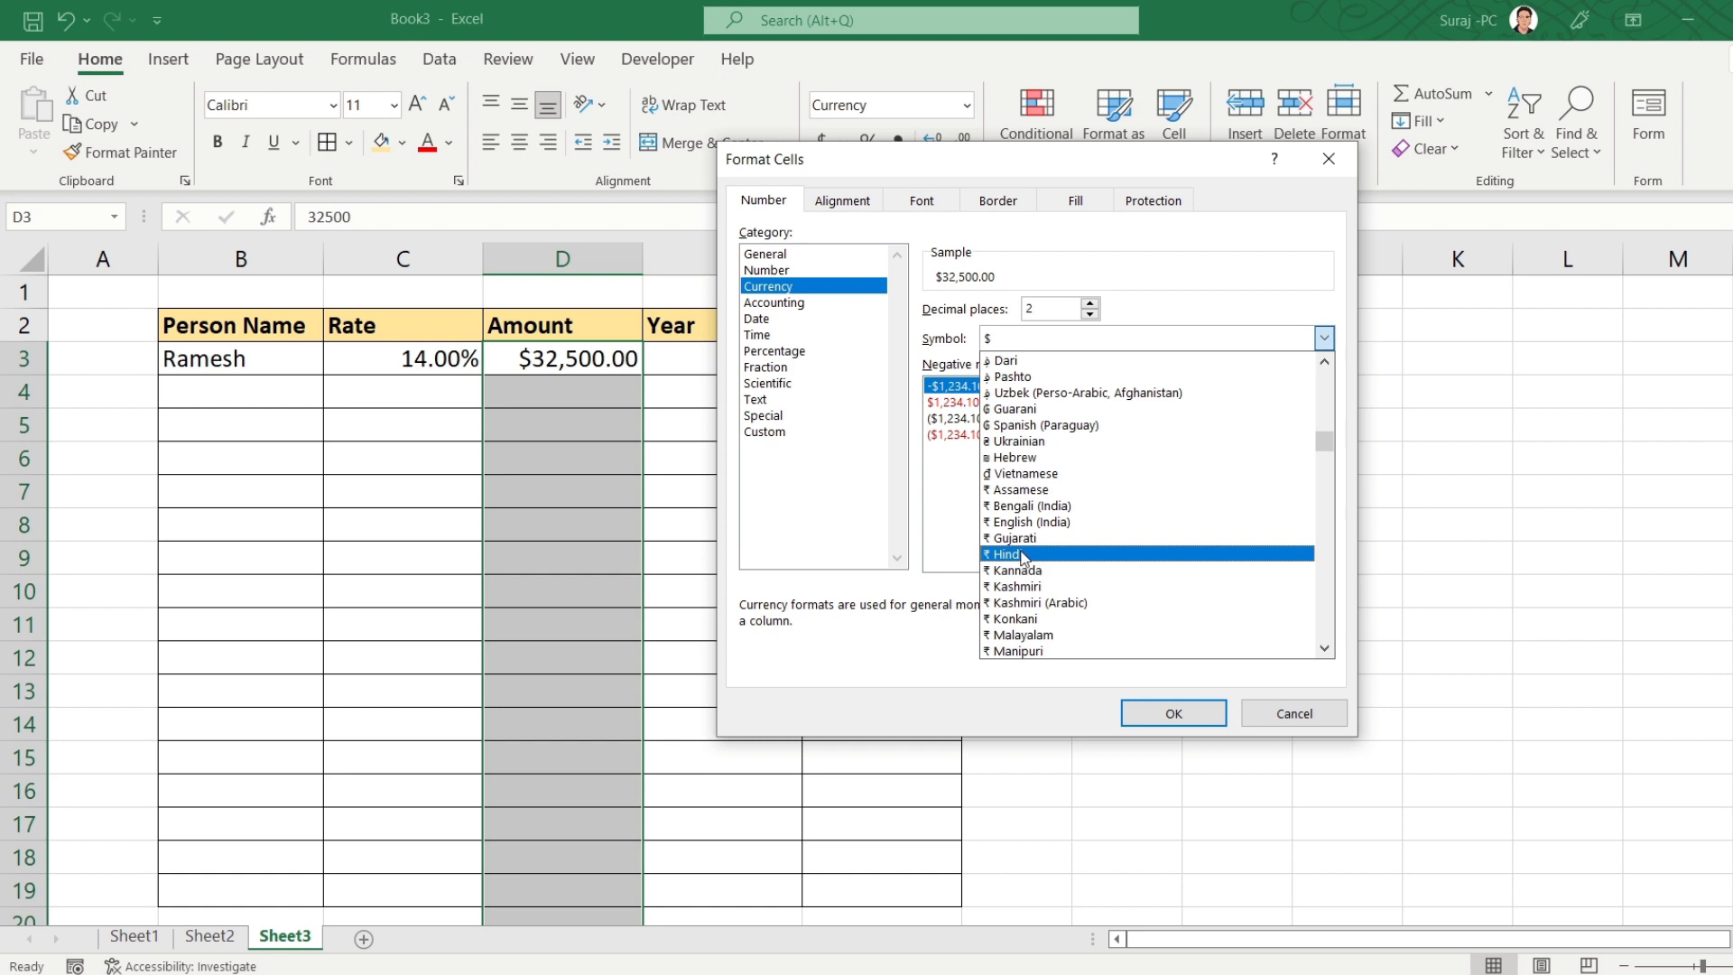
{"action": "left_click", "coordinate": [1015, 554]}
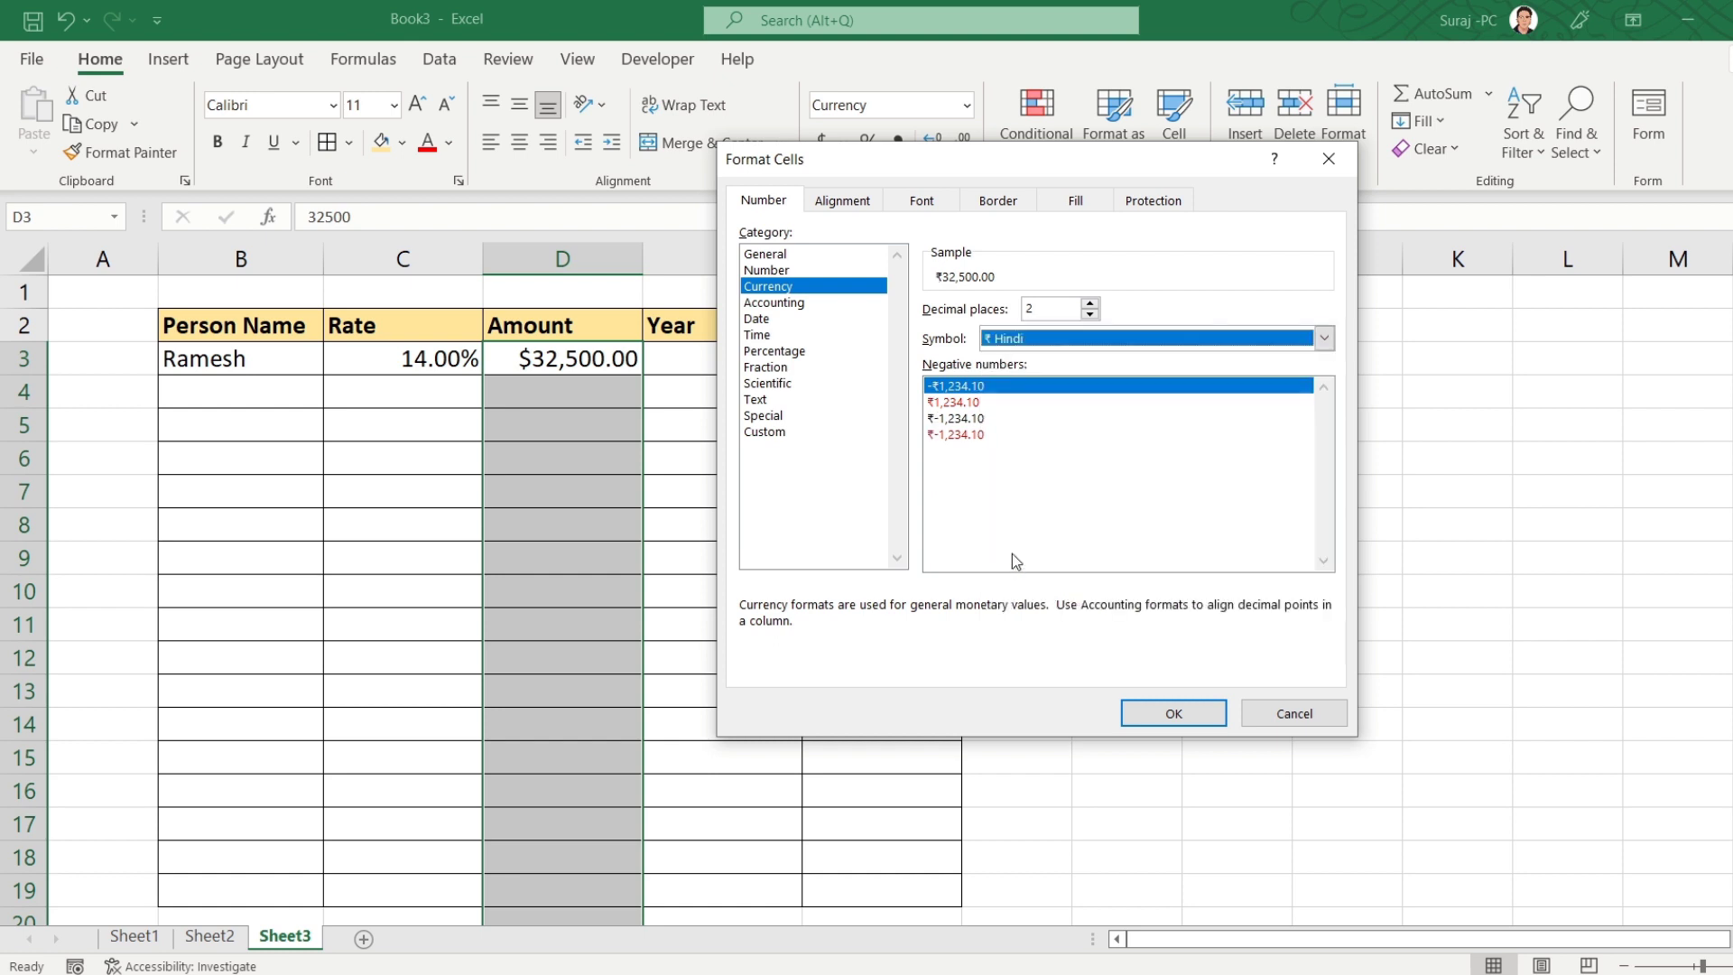
{"action": "left_click", "coordinate": [1156, 715]}
{"action": "left_click", "coordinate": [532, 418]}
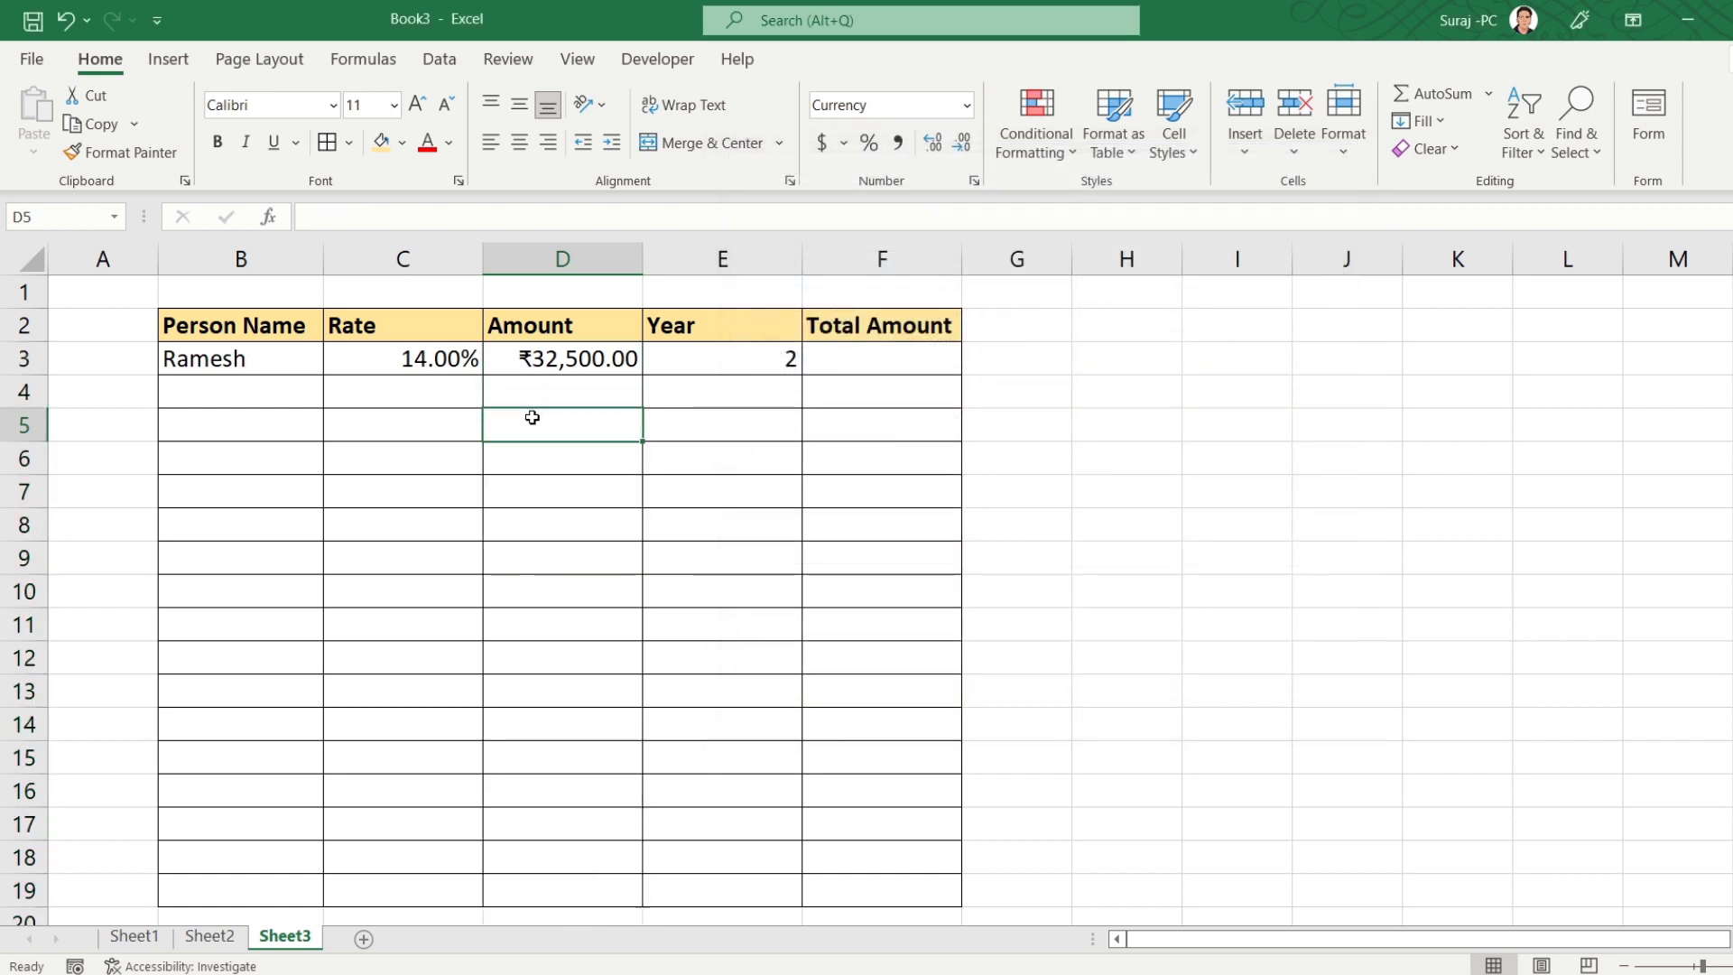
Step: Enter amounts 45535 in D4 and 27637673 in D5
{"action": "left_click", "coordinate": [588, 357]}
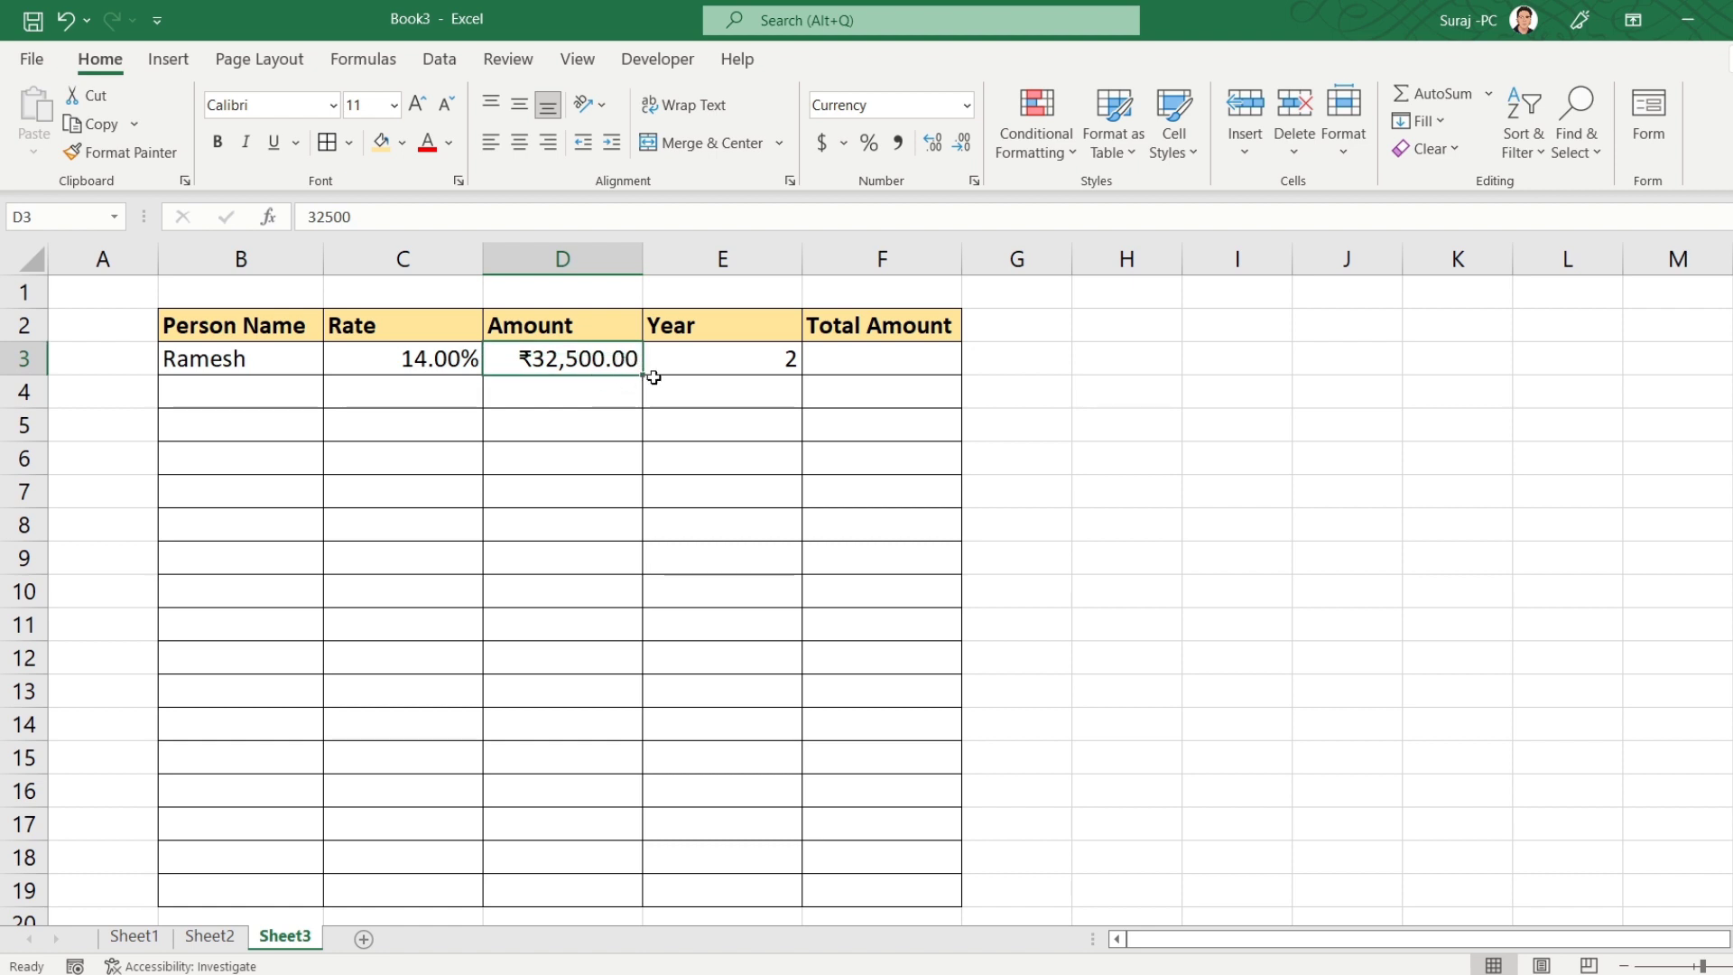
{"action": "left_click", "coordinate": [592, 426]}
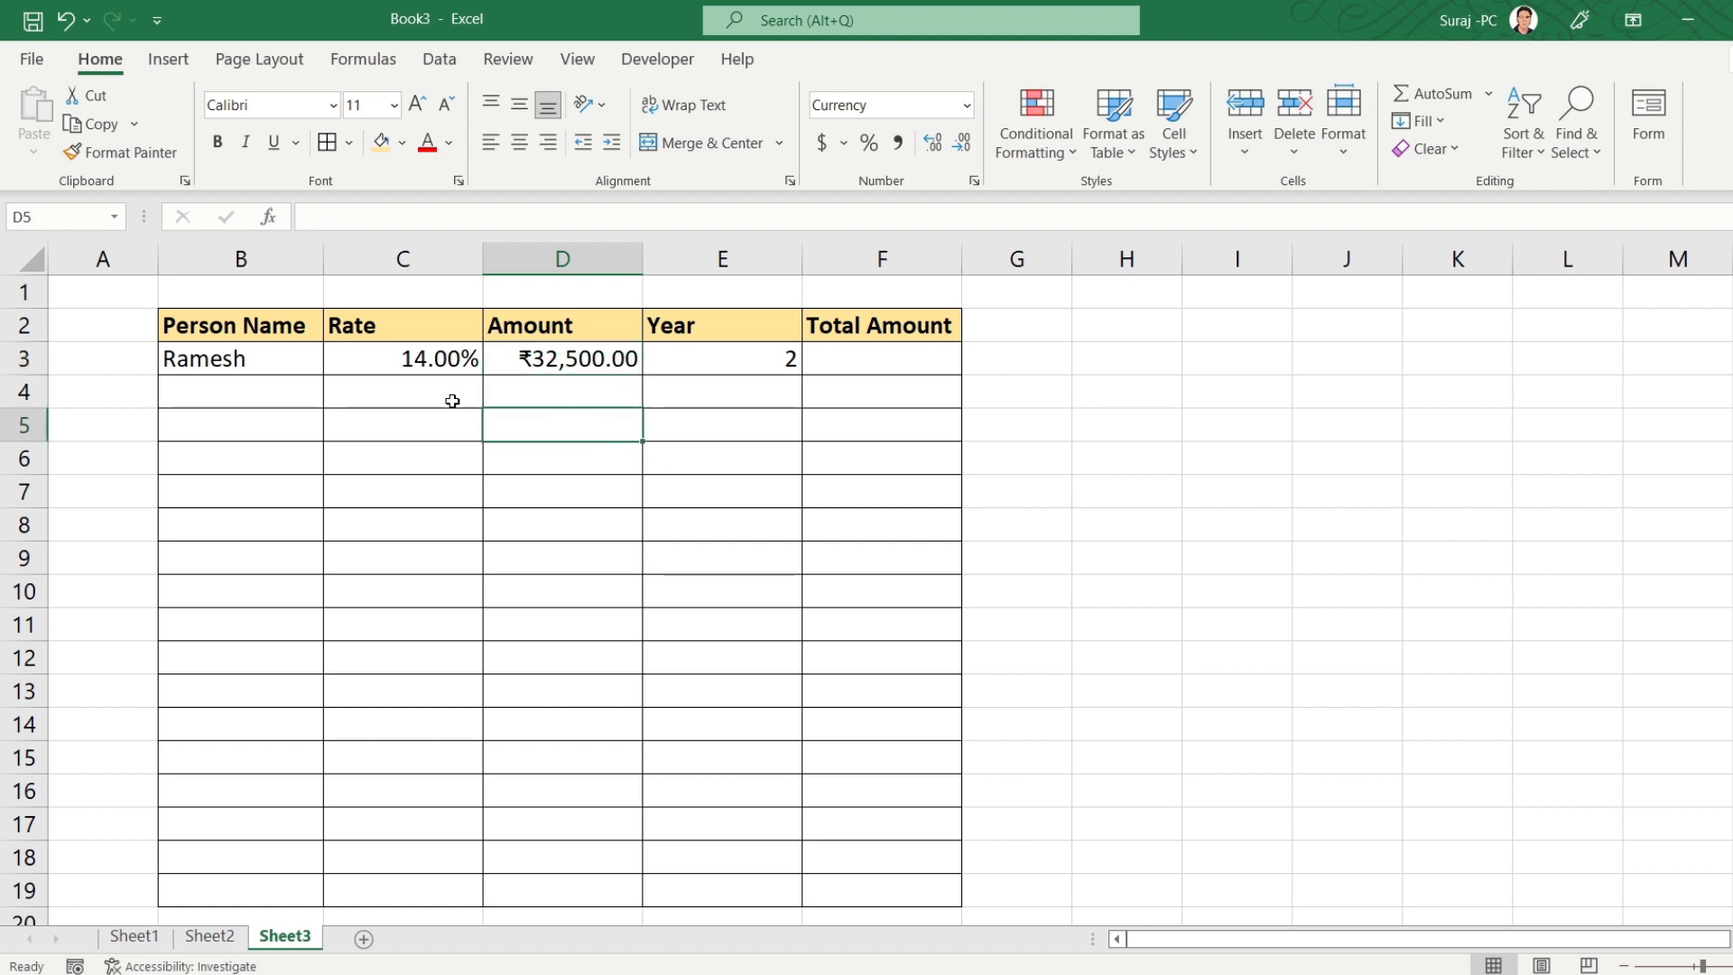
{"action": "left_click", "coordinate": [544, 398]}
{"action": "type", "text": "4"}
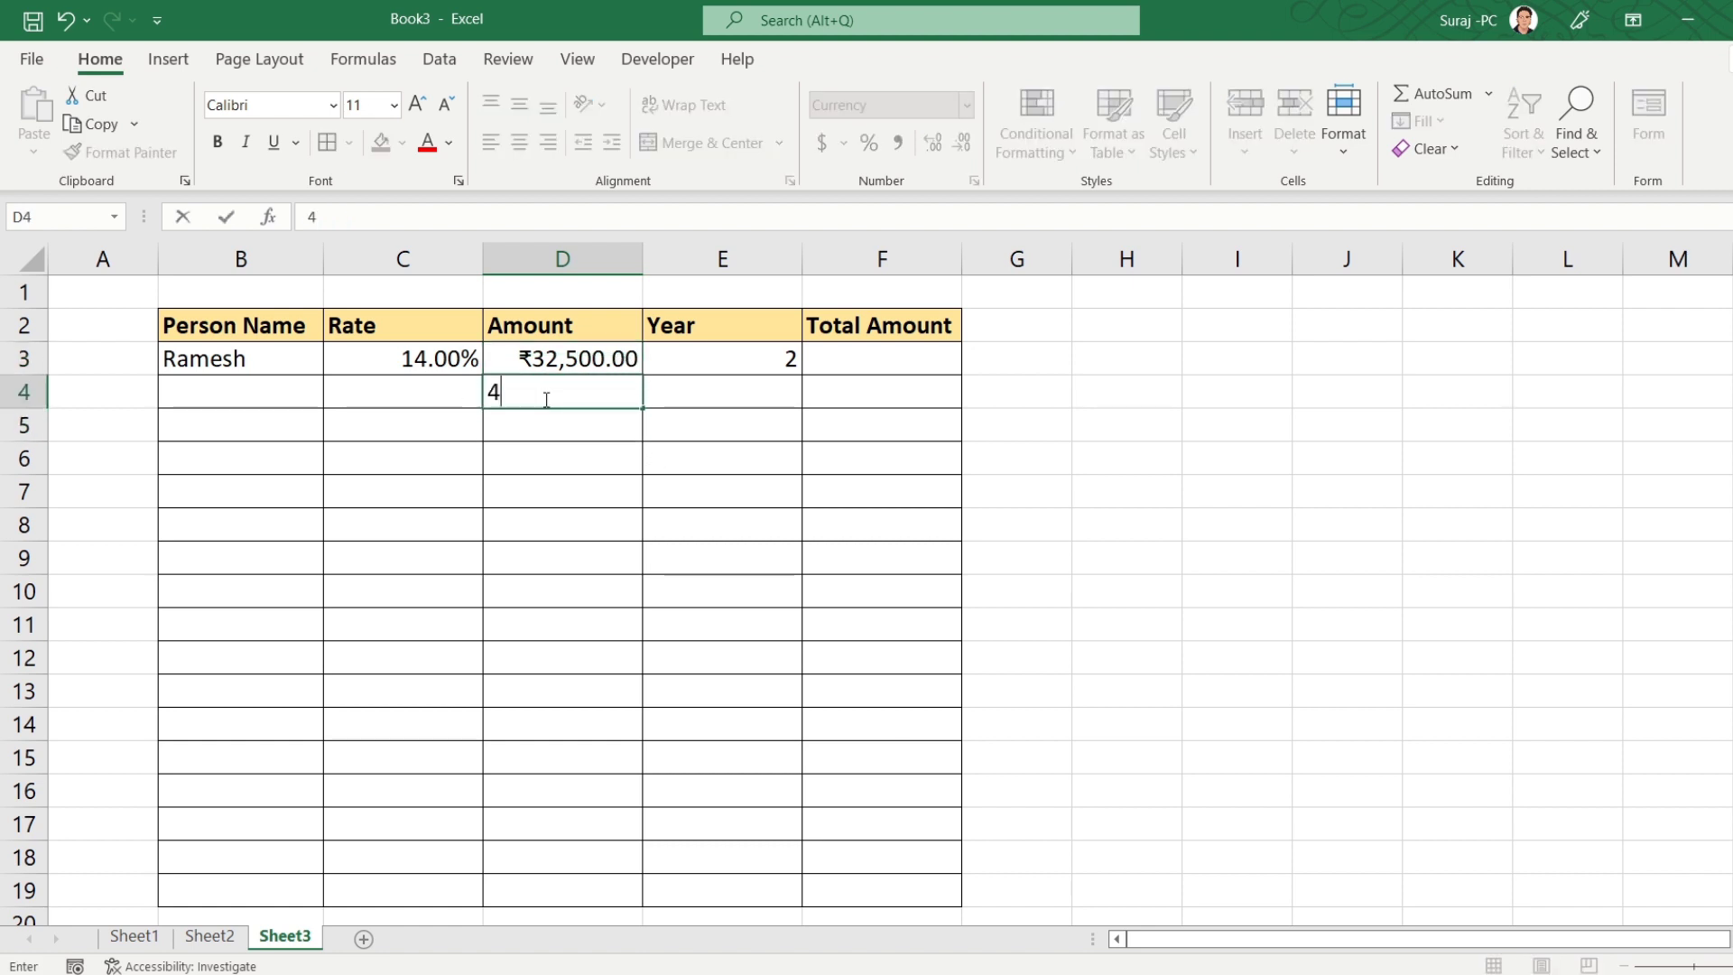
{"action": "type", "text": "5535"}
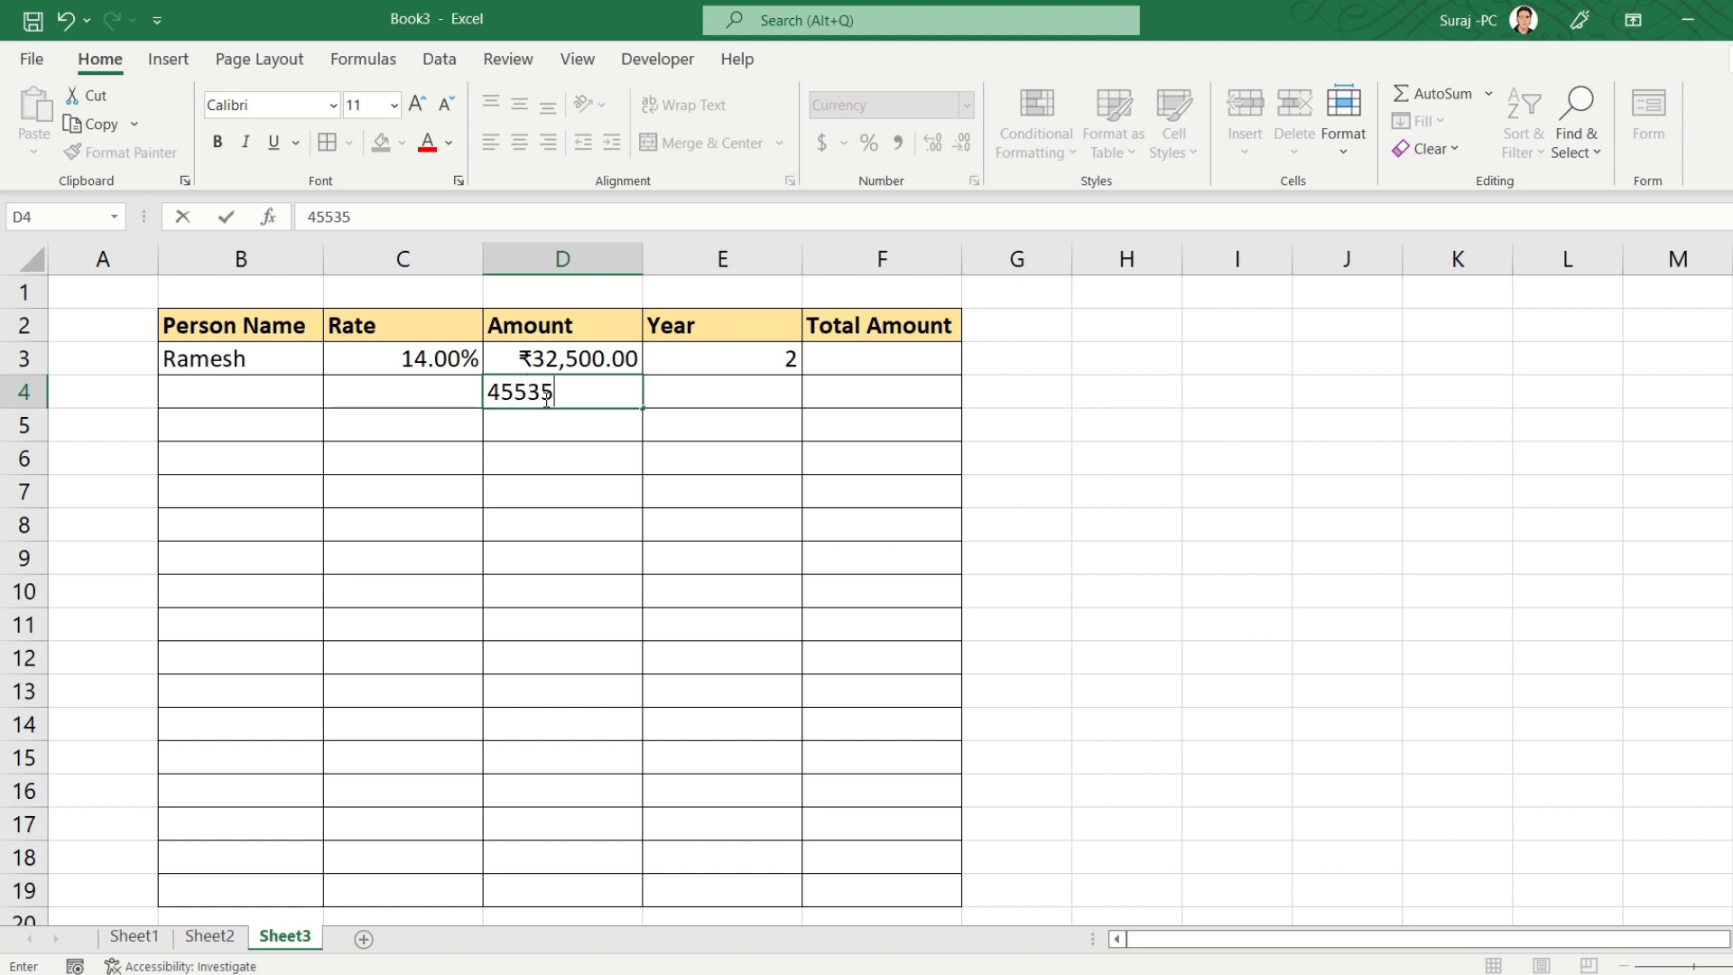
{"action": "key", "text": "Return"}
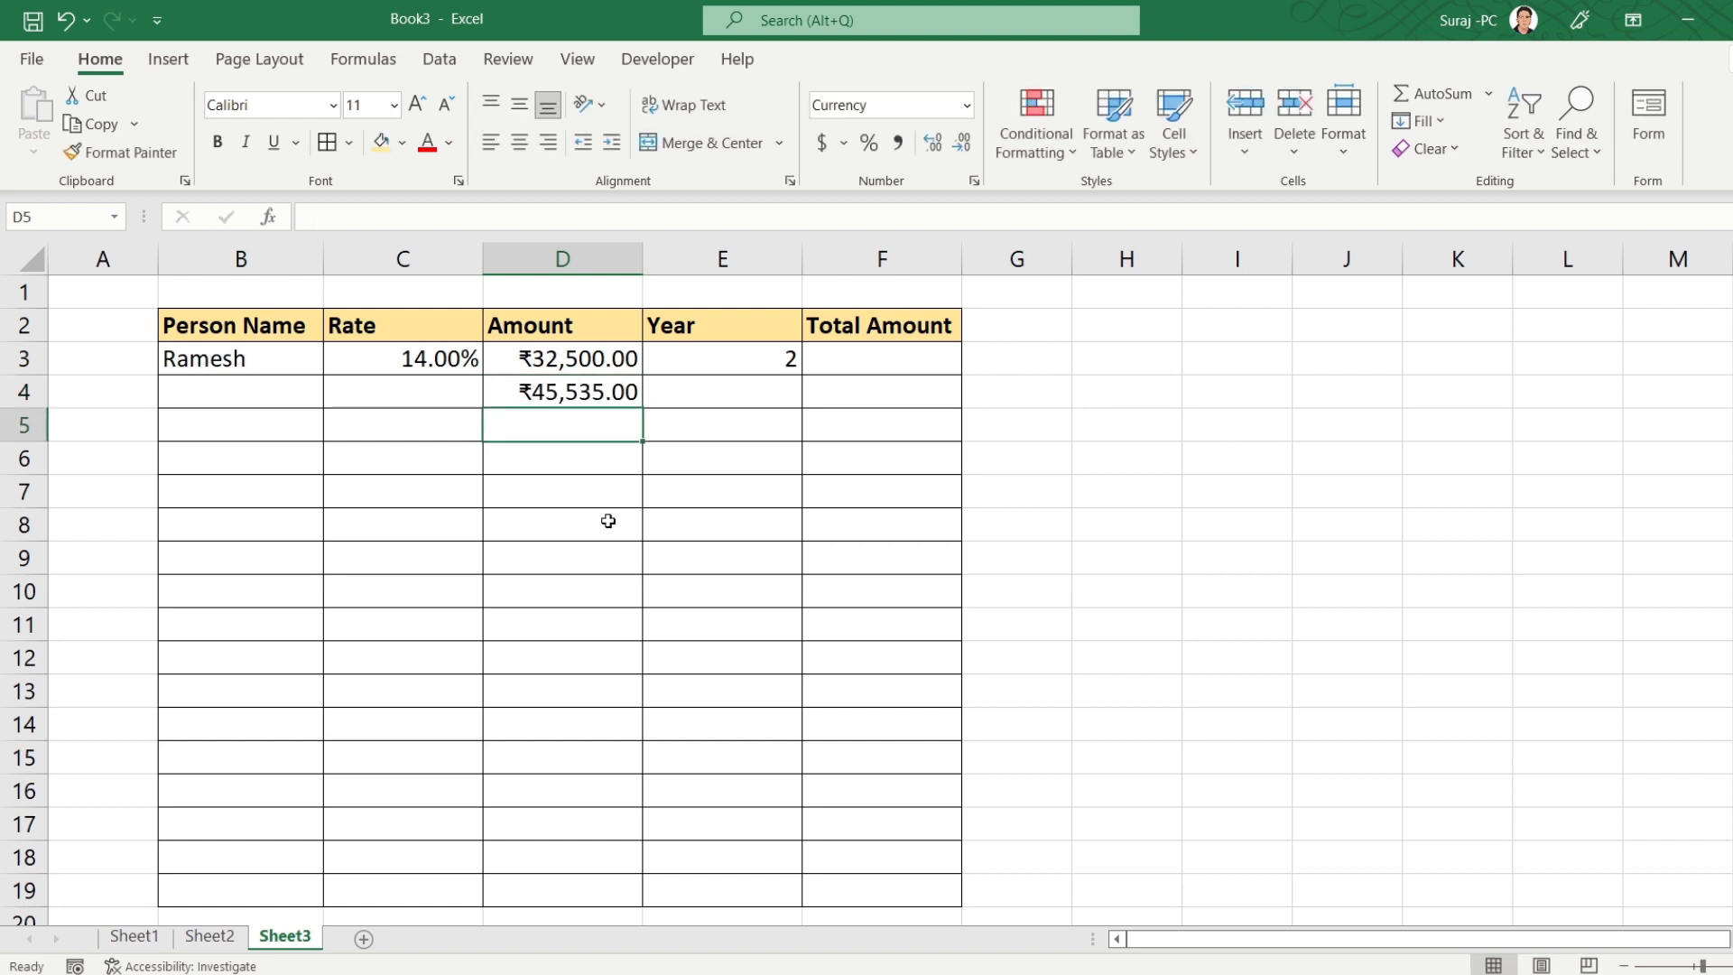
{"action": "left_click", "coordinate": [608, 615]}
{"action": "left_click", "coordinate": [582, 452]}
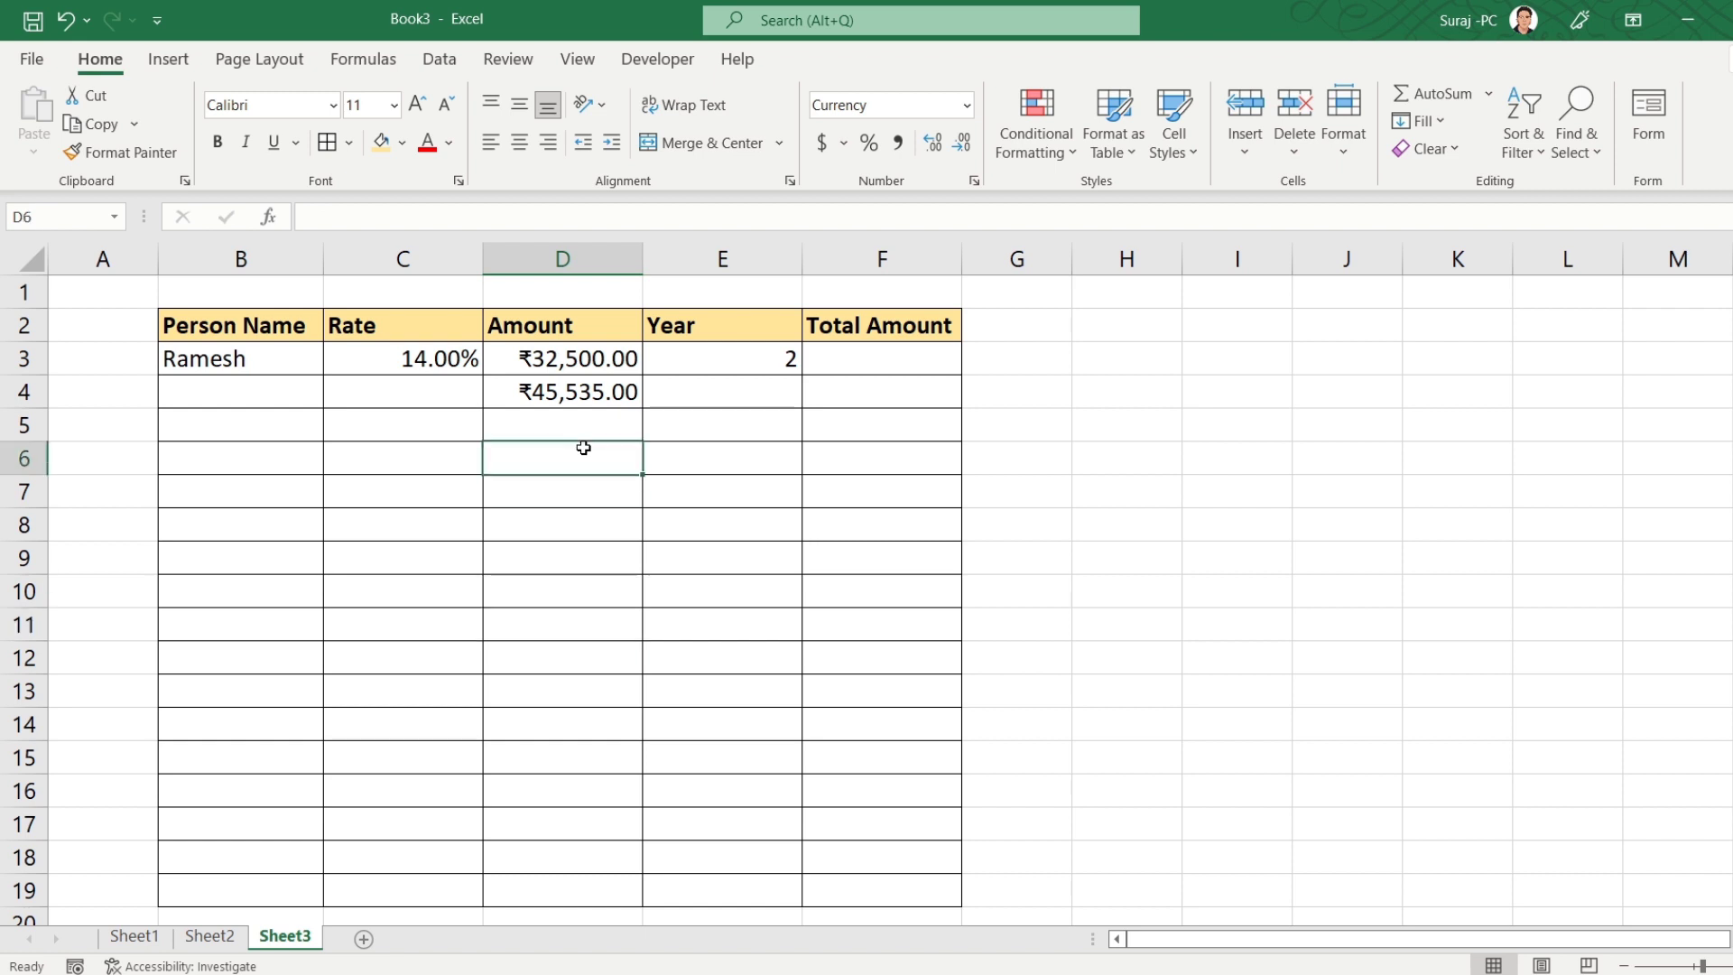
{"action": "left_click", "coordinate": [572, 425]}
{"action": "type", "text": "276376"}
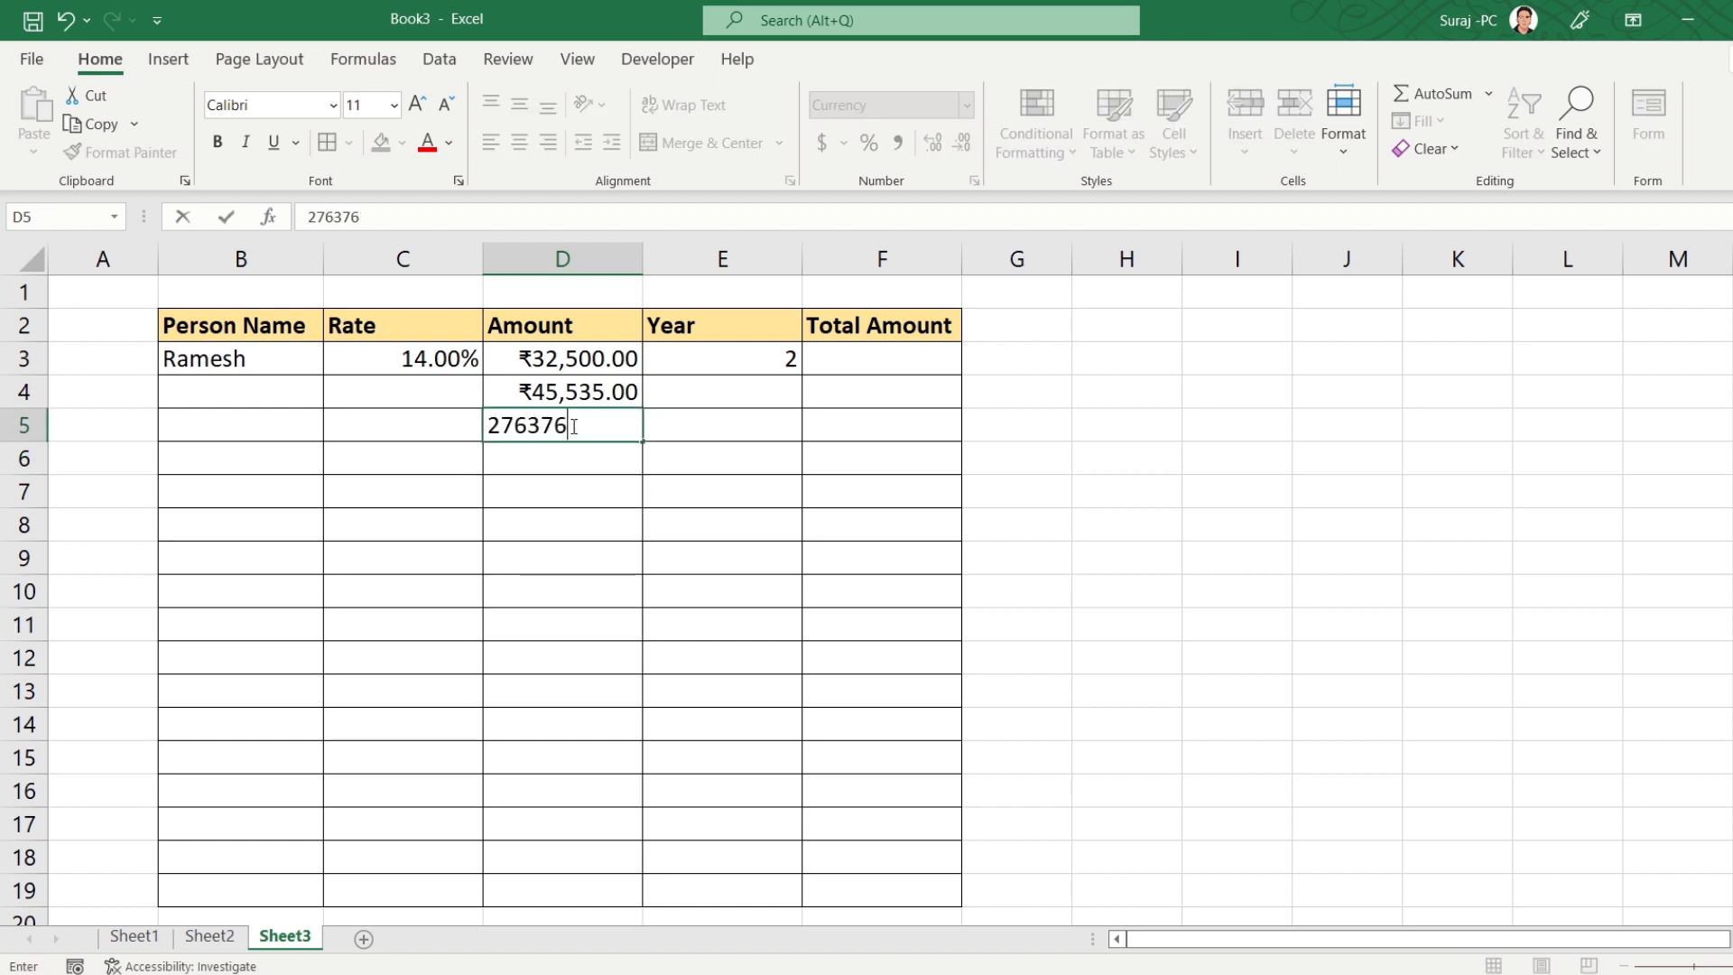
{"action": "type", "text": "73"}
{"action": "key", "text": "Return"}
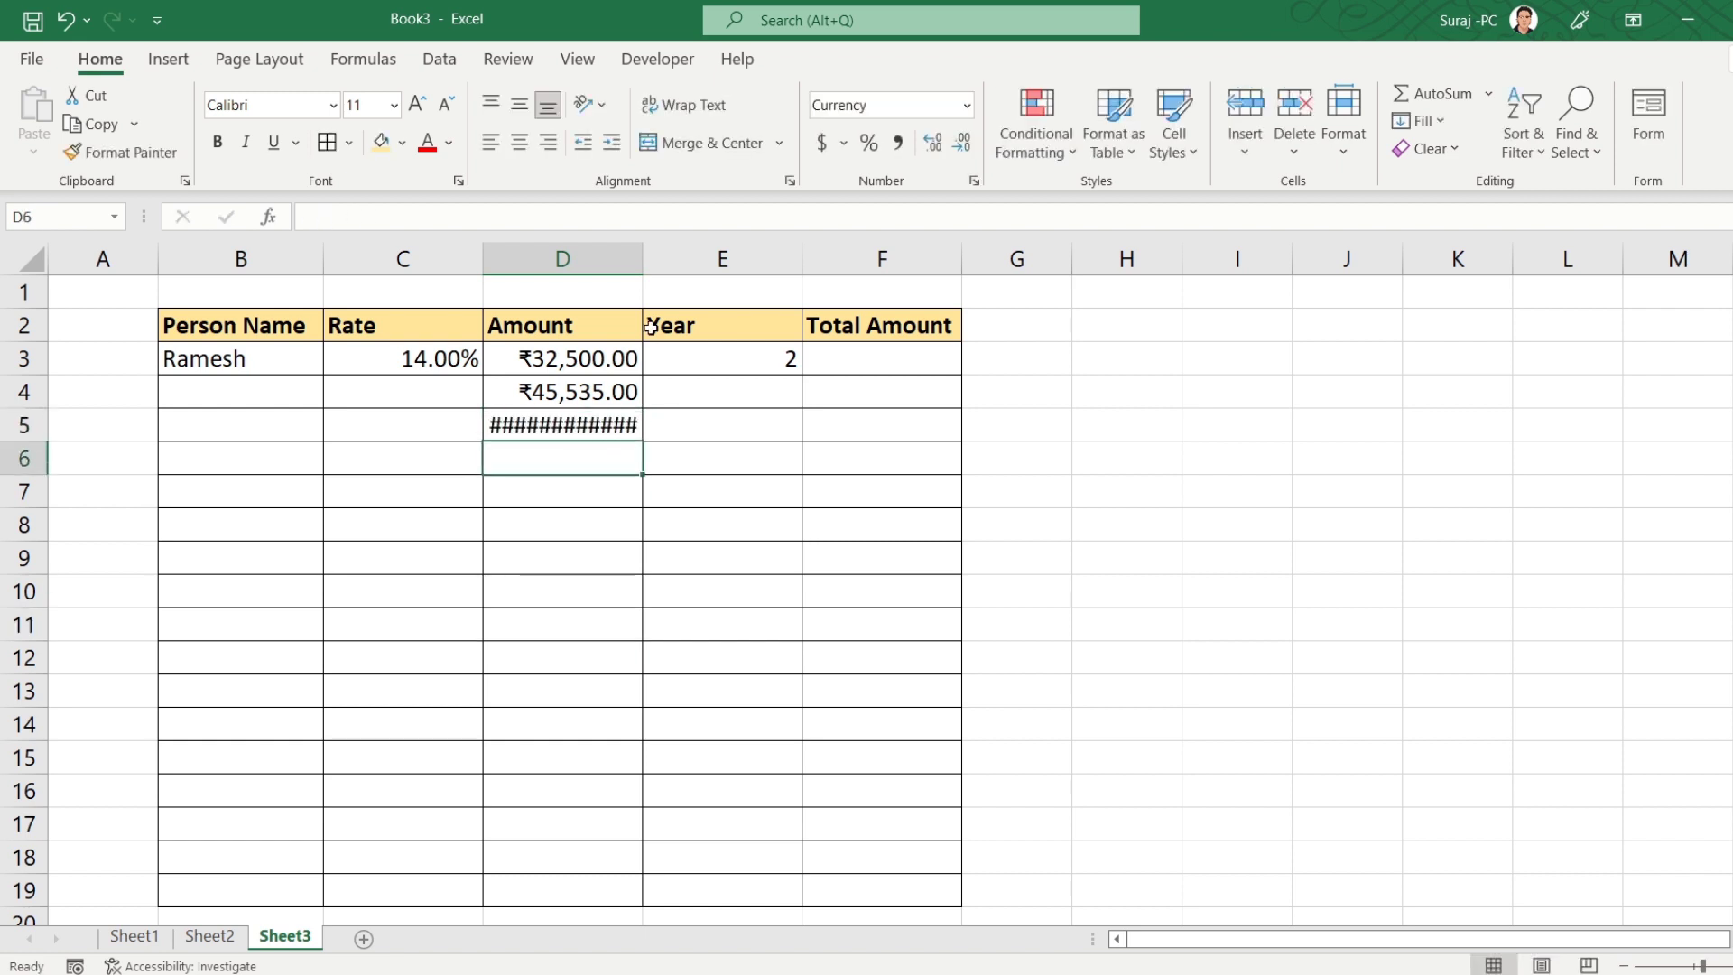
Step: Autofit and widen column D so the #### amount in D5 shows fully
{"action": "left_click", "coordinate": [559, 519]}
{"action": "left_click", "coordinate": [576, 481]}
{"action": "left_click", "coordinate": [580, 429]}
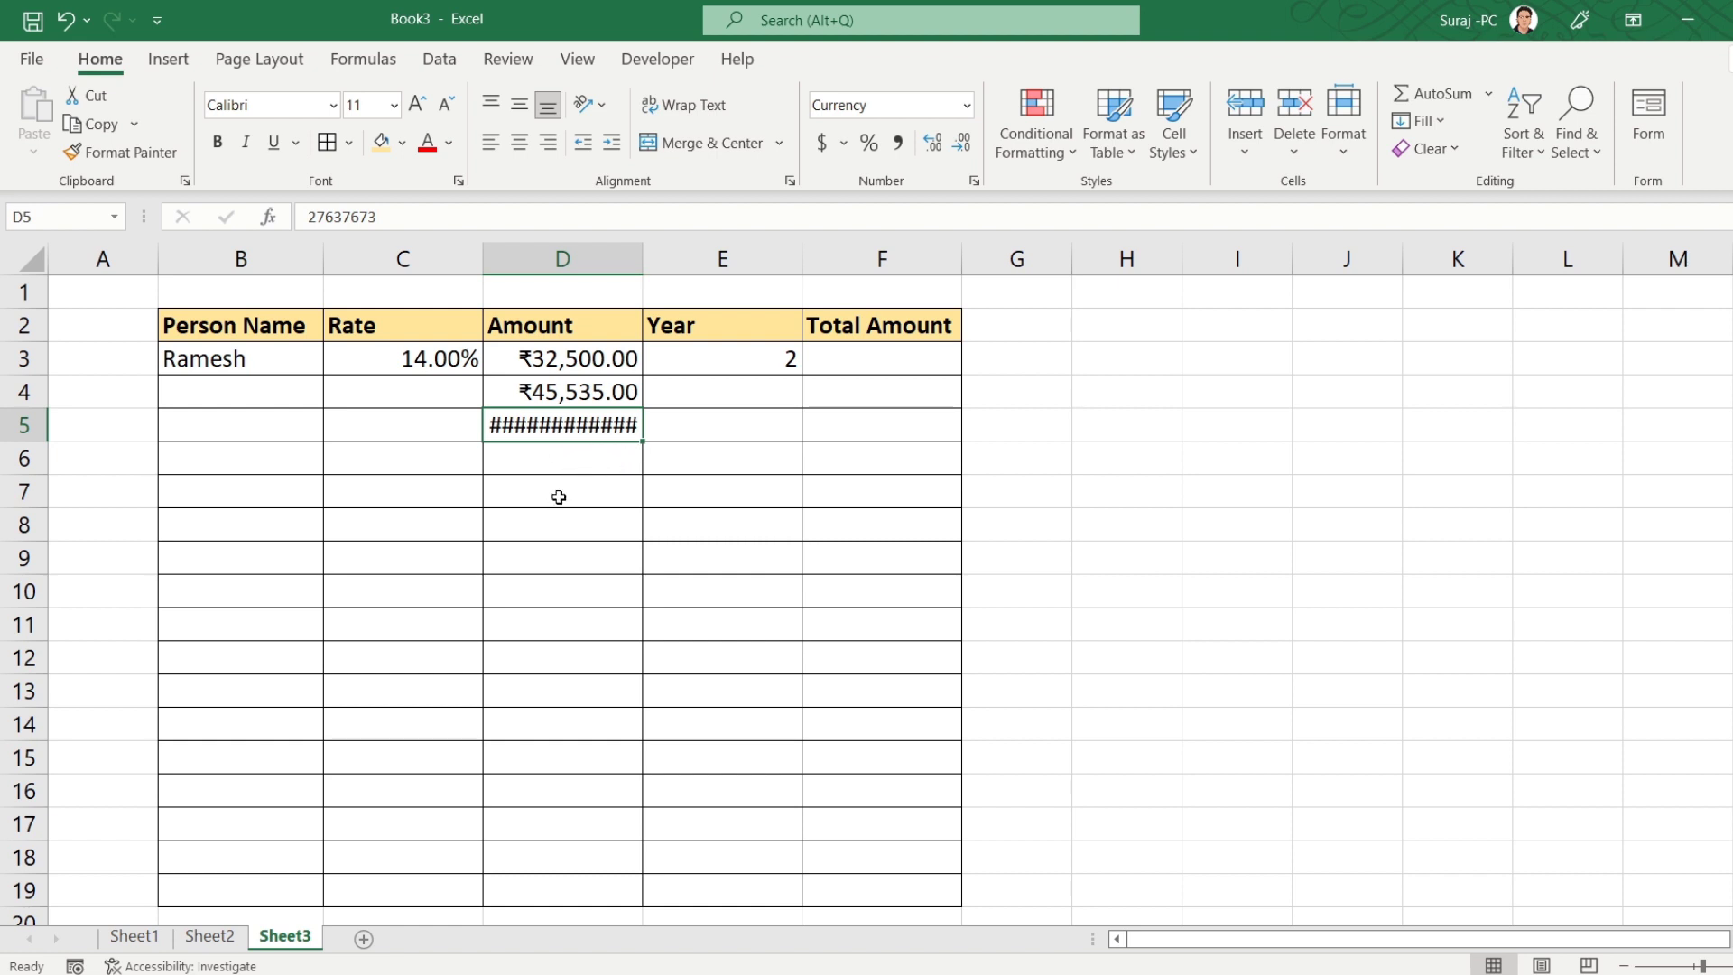
{"action": "left_click", "coordinate": [570, 498]}
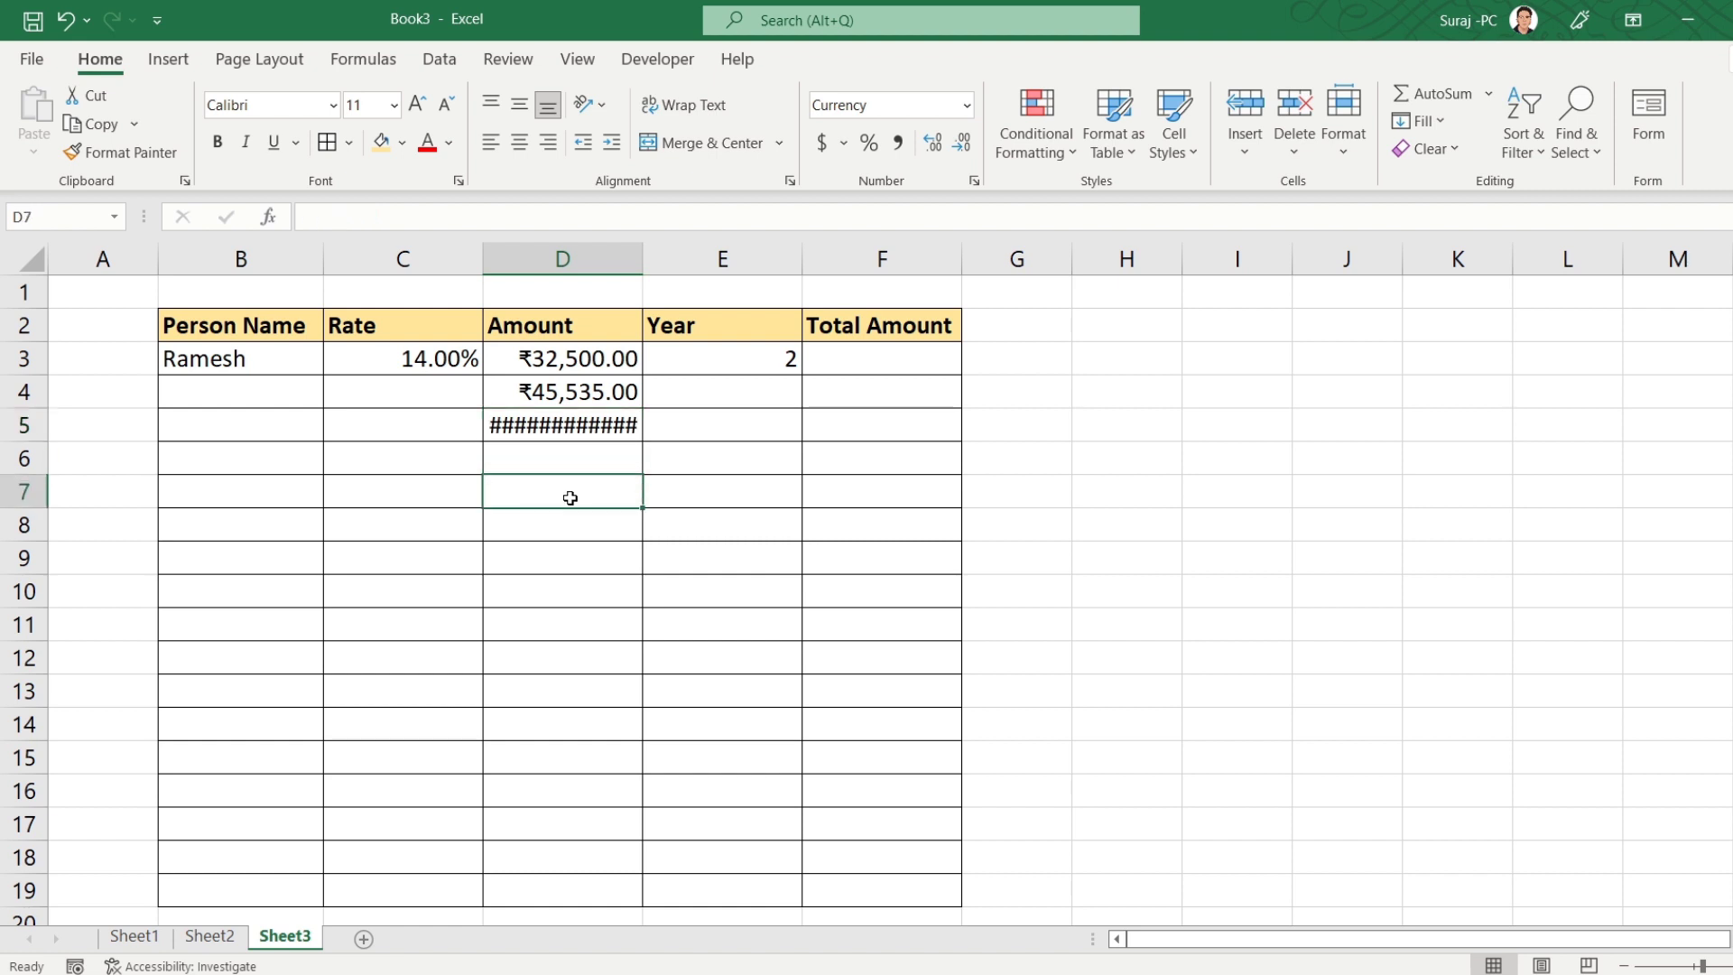
{"action": "left_click", "coordinate": [589, 435]}
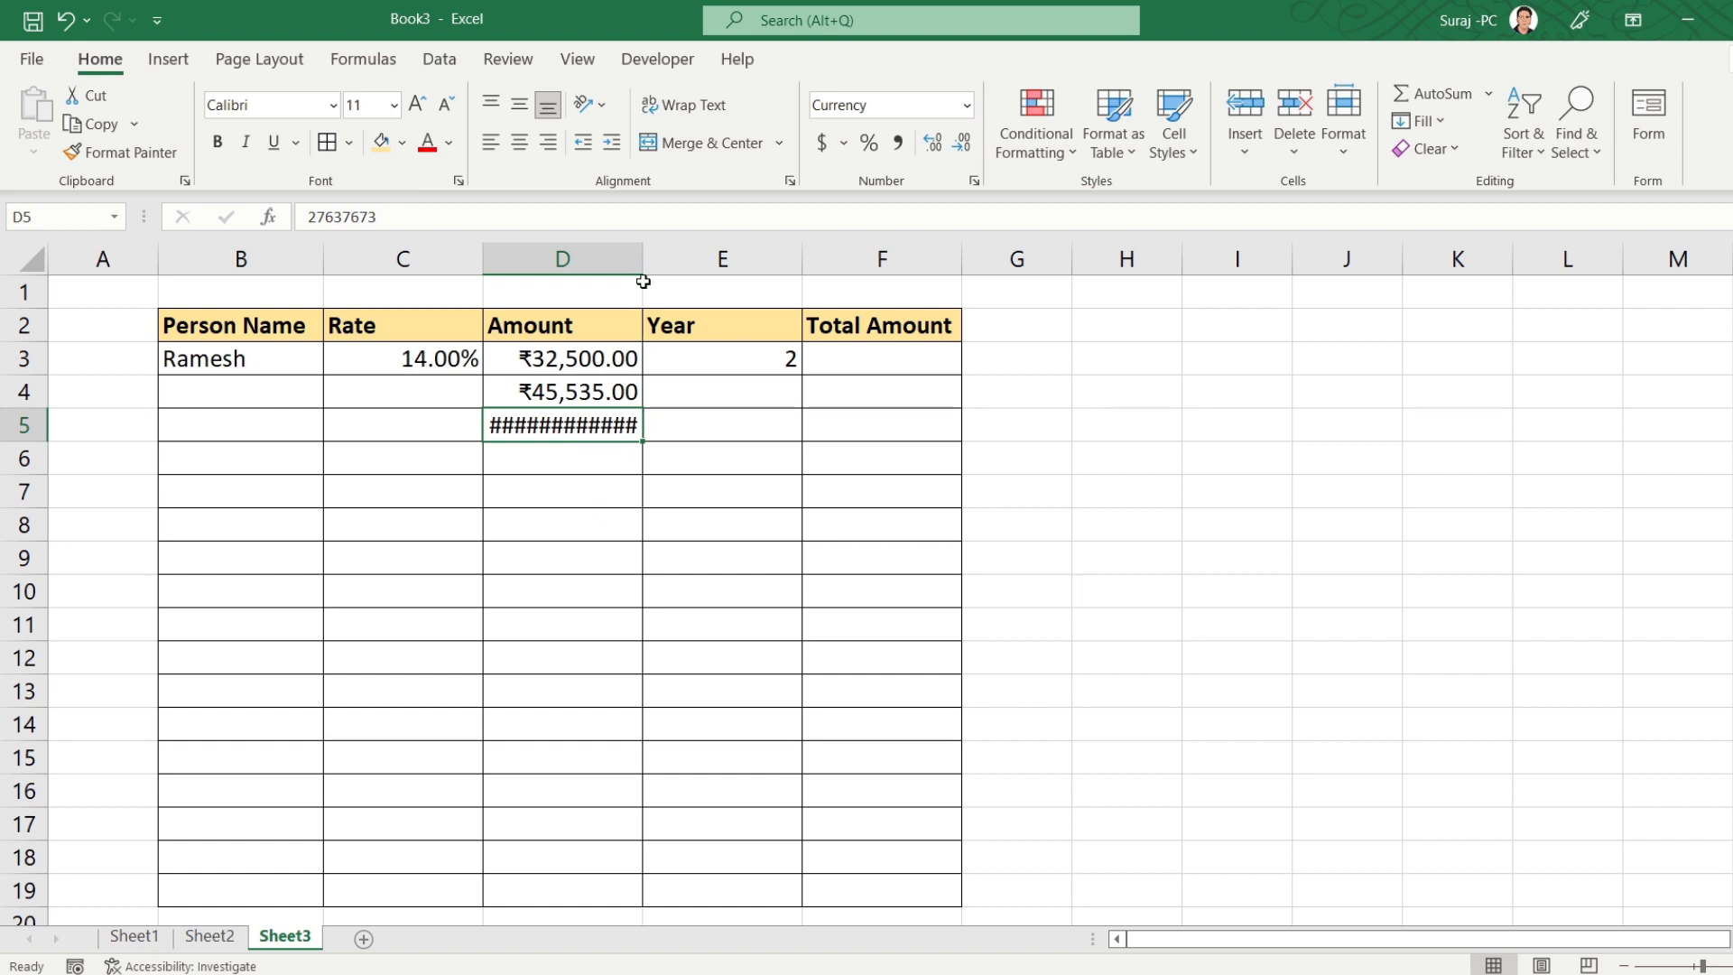
{"action": "double_click", "coordinate": [642, 252]}
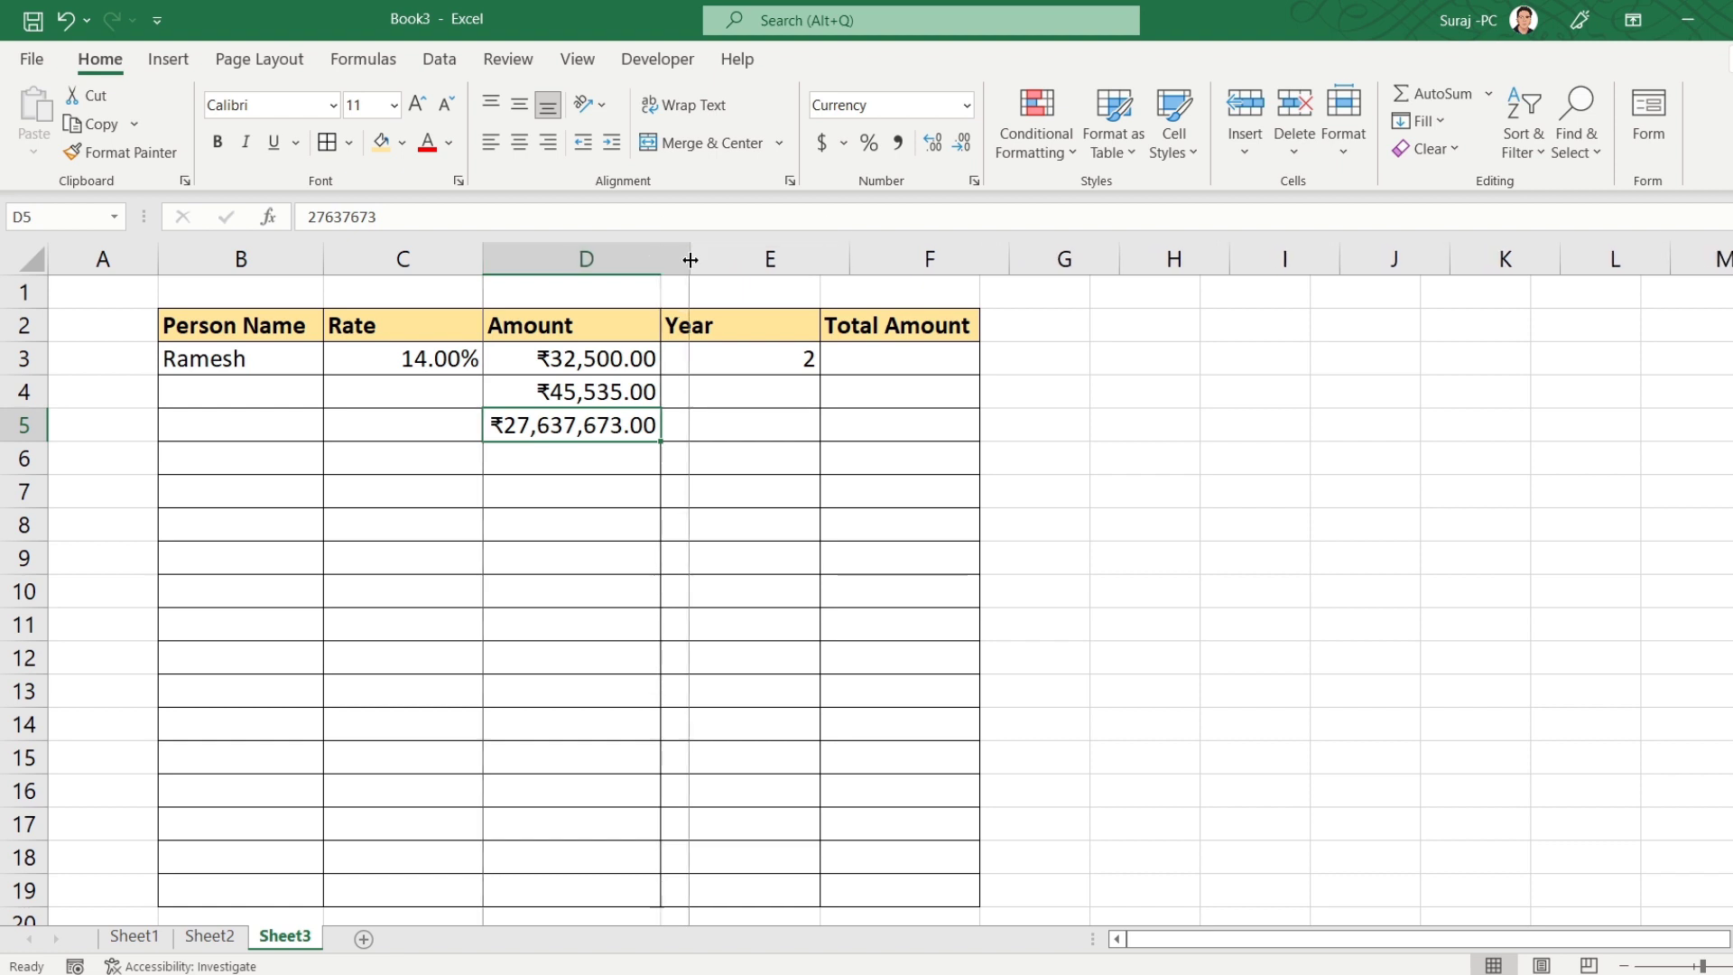
{"action": "left_click_drag", "start_coordinate": [661, 256], "coordinate": [690, 257]}
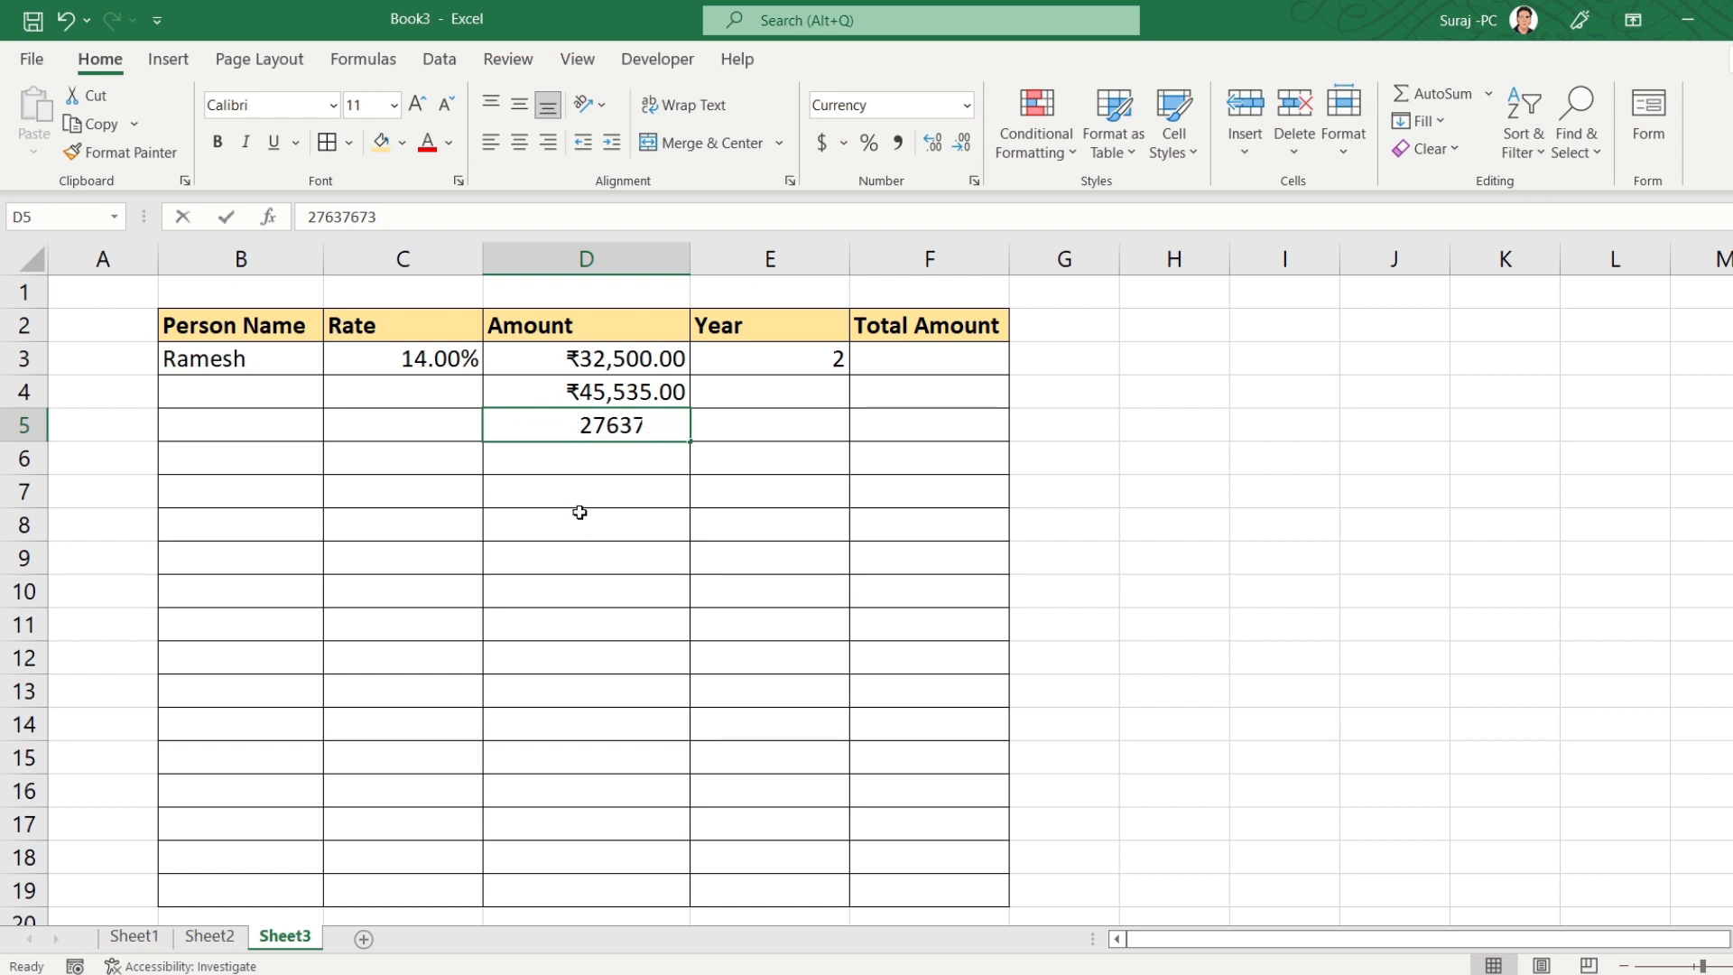
Step: Replace the D5 amount with 25555
{"action": "type", "text": "25555"}
{"action": "key", "text": "Return"}
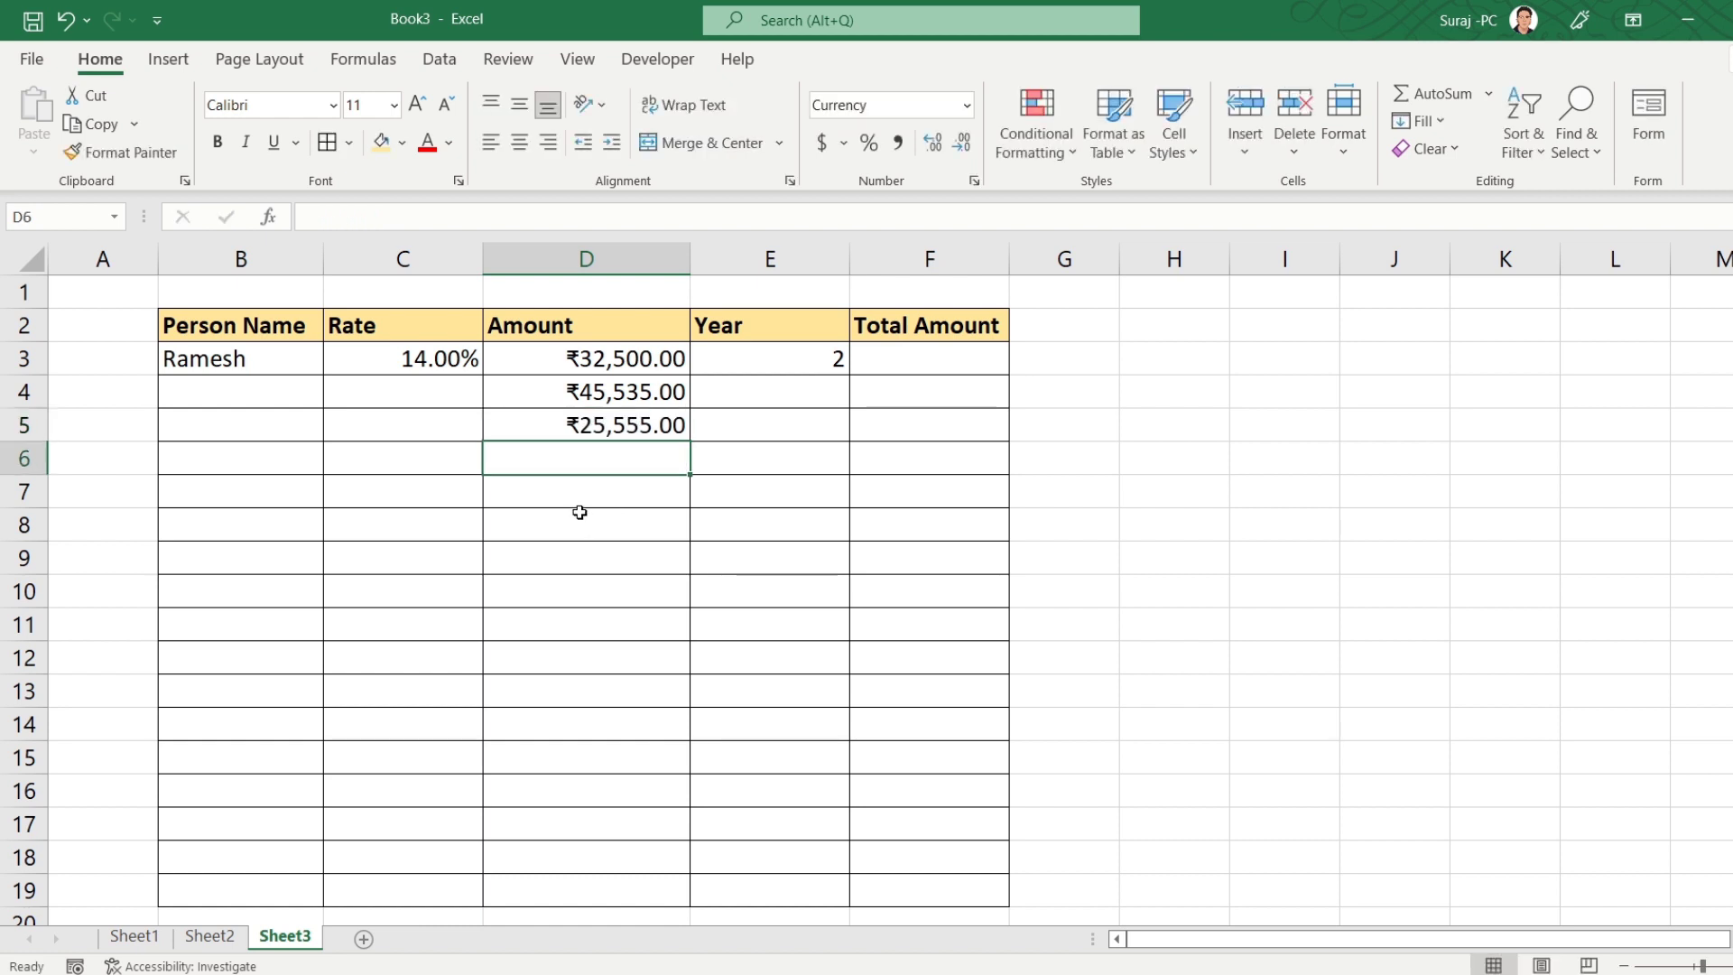
{"action": "left_click", "coordinate": [560, 613]}
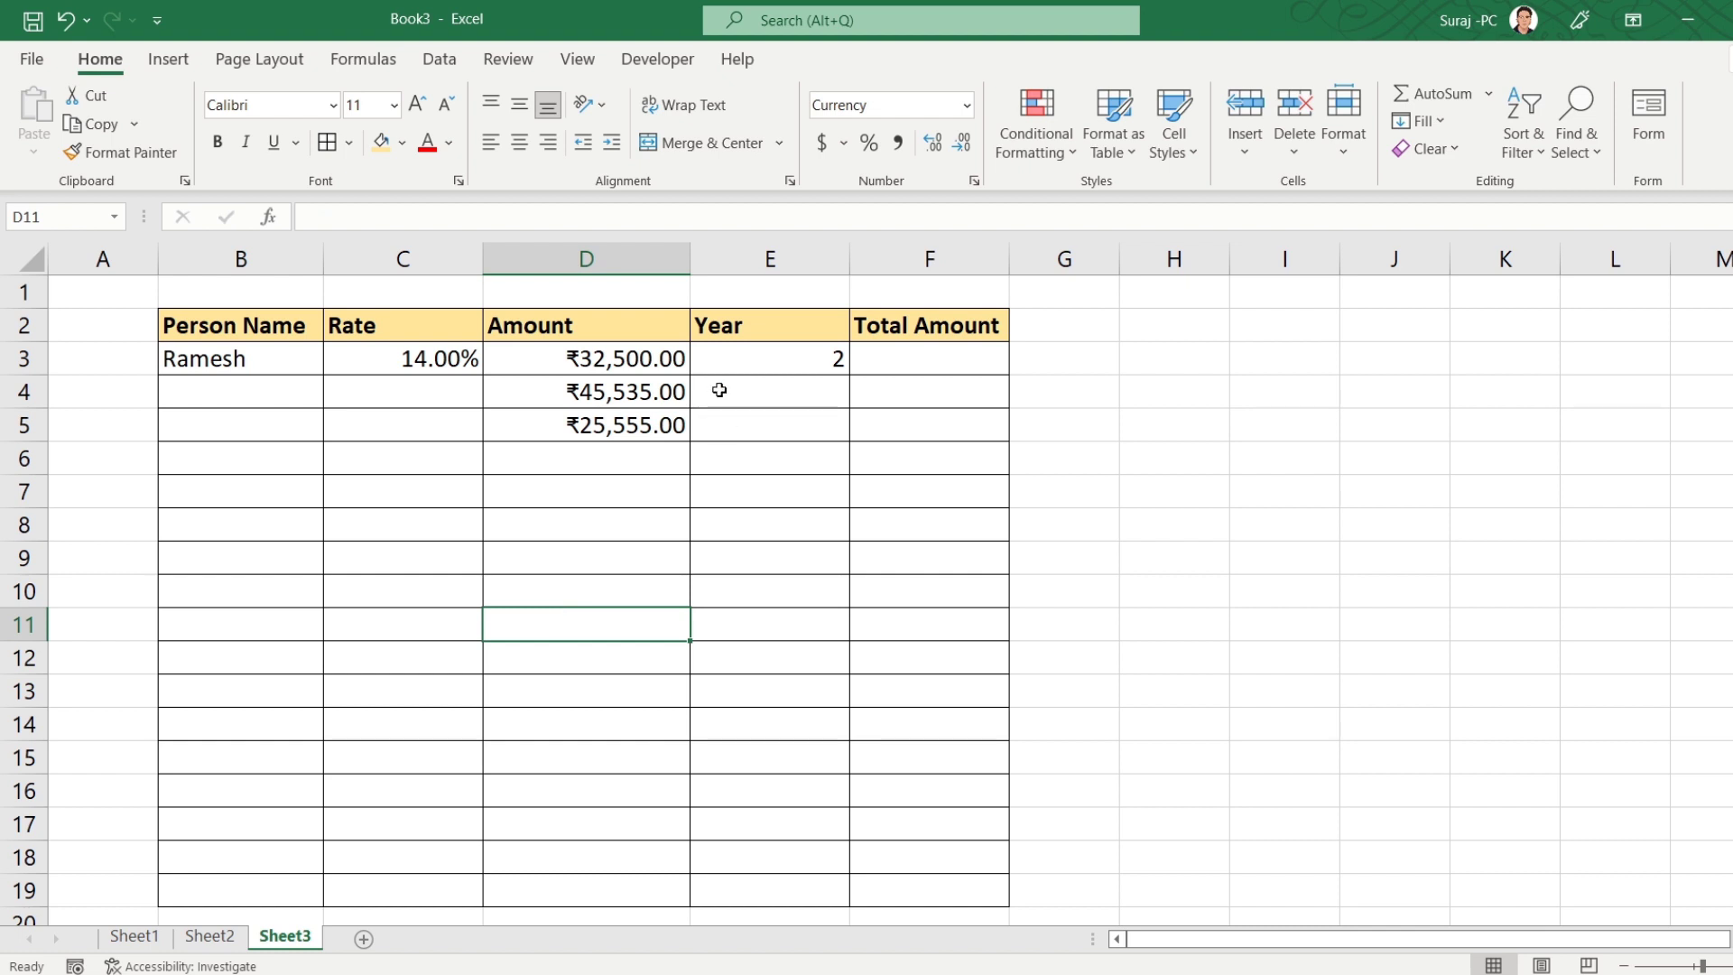
{"action": "left_click", "coordinate": [805, 378]}
{"action": "left_click", "coordinate": [797, 352]}
{"action": "left_click_drag", "start_coordinate": [796, 352], "coordinate": [802, 650]}
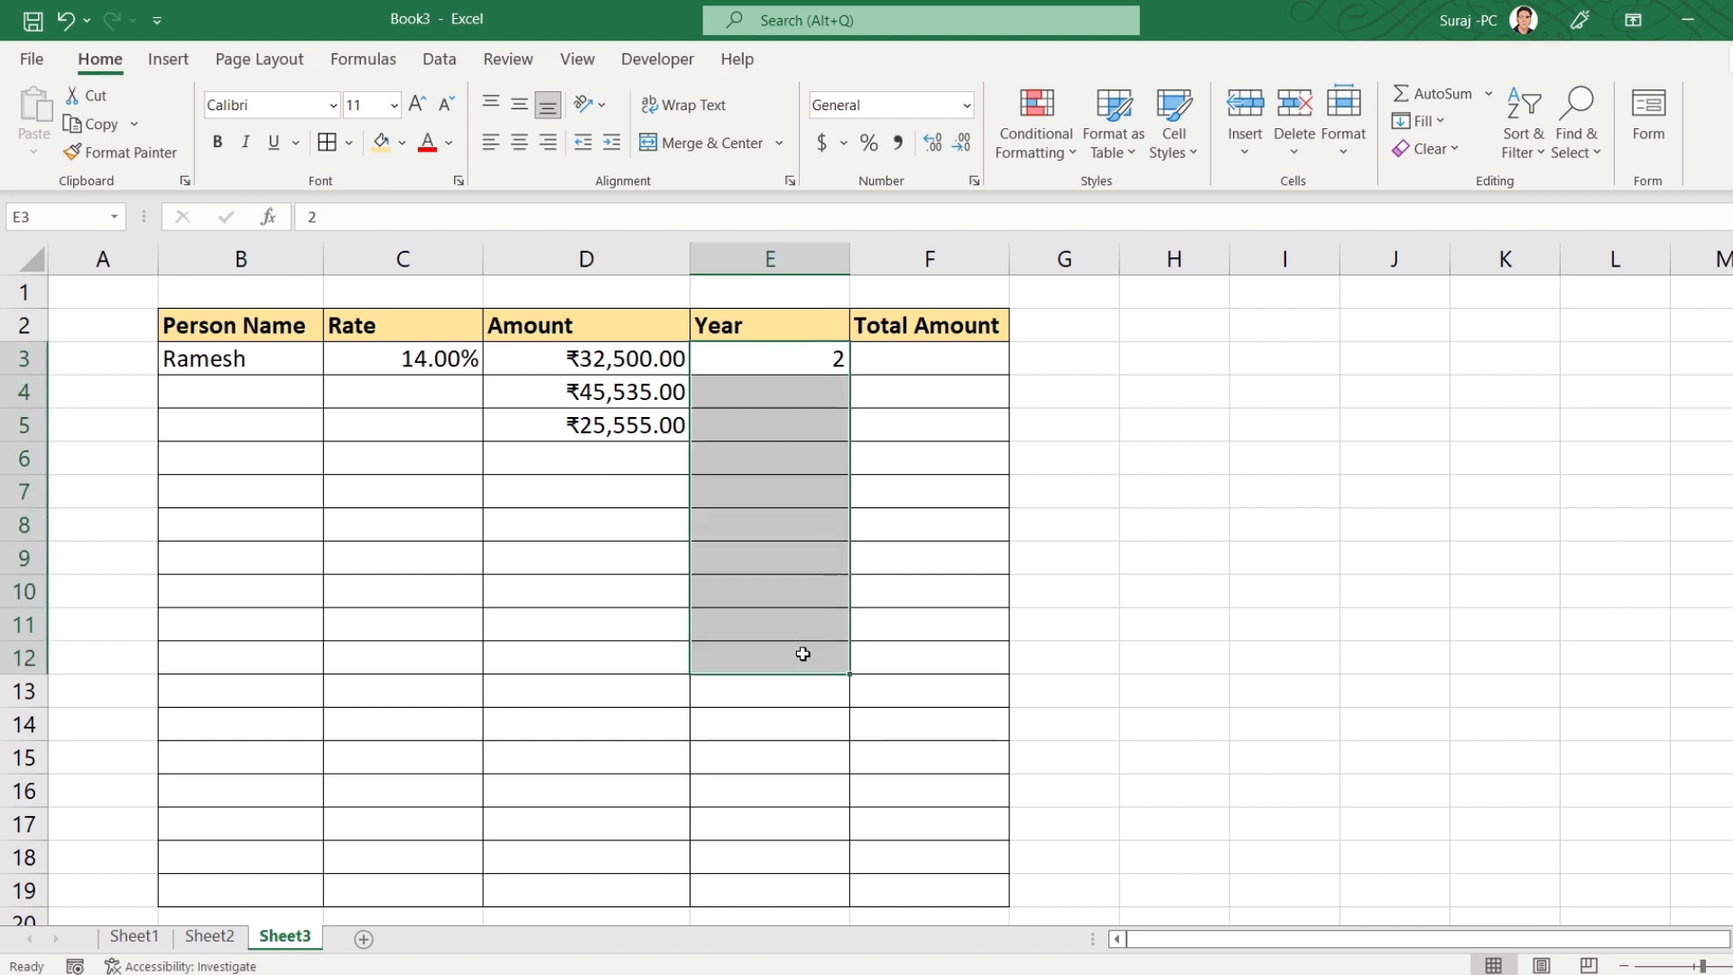
{"action": "left_click", "coordinate": [831, 352]}
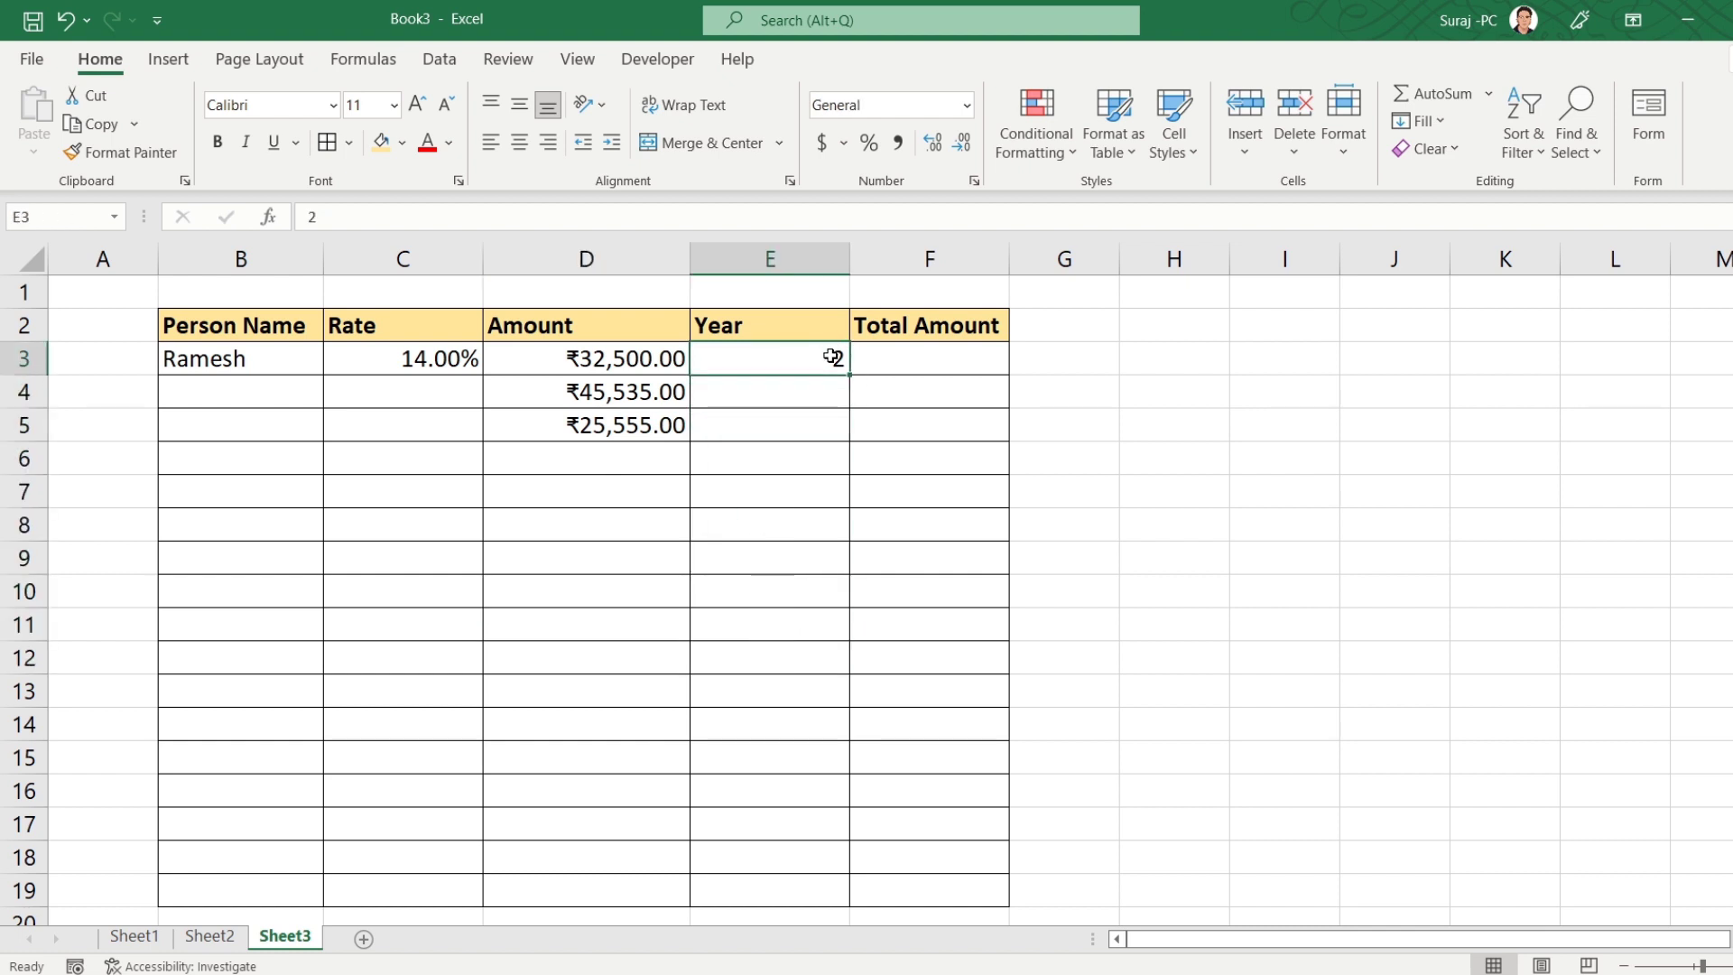
{"action": "type", "text": "2 y"}
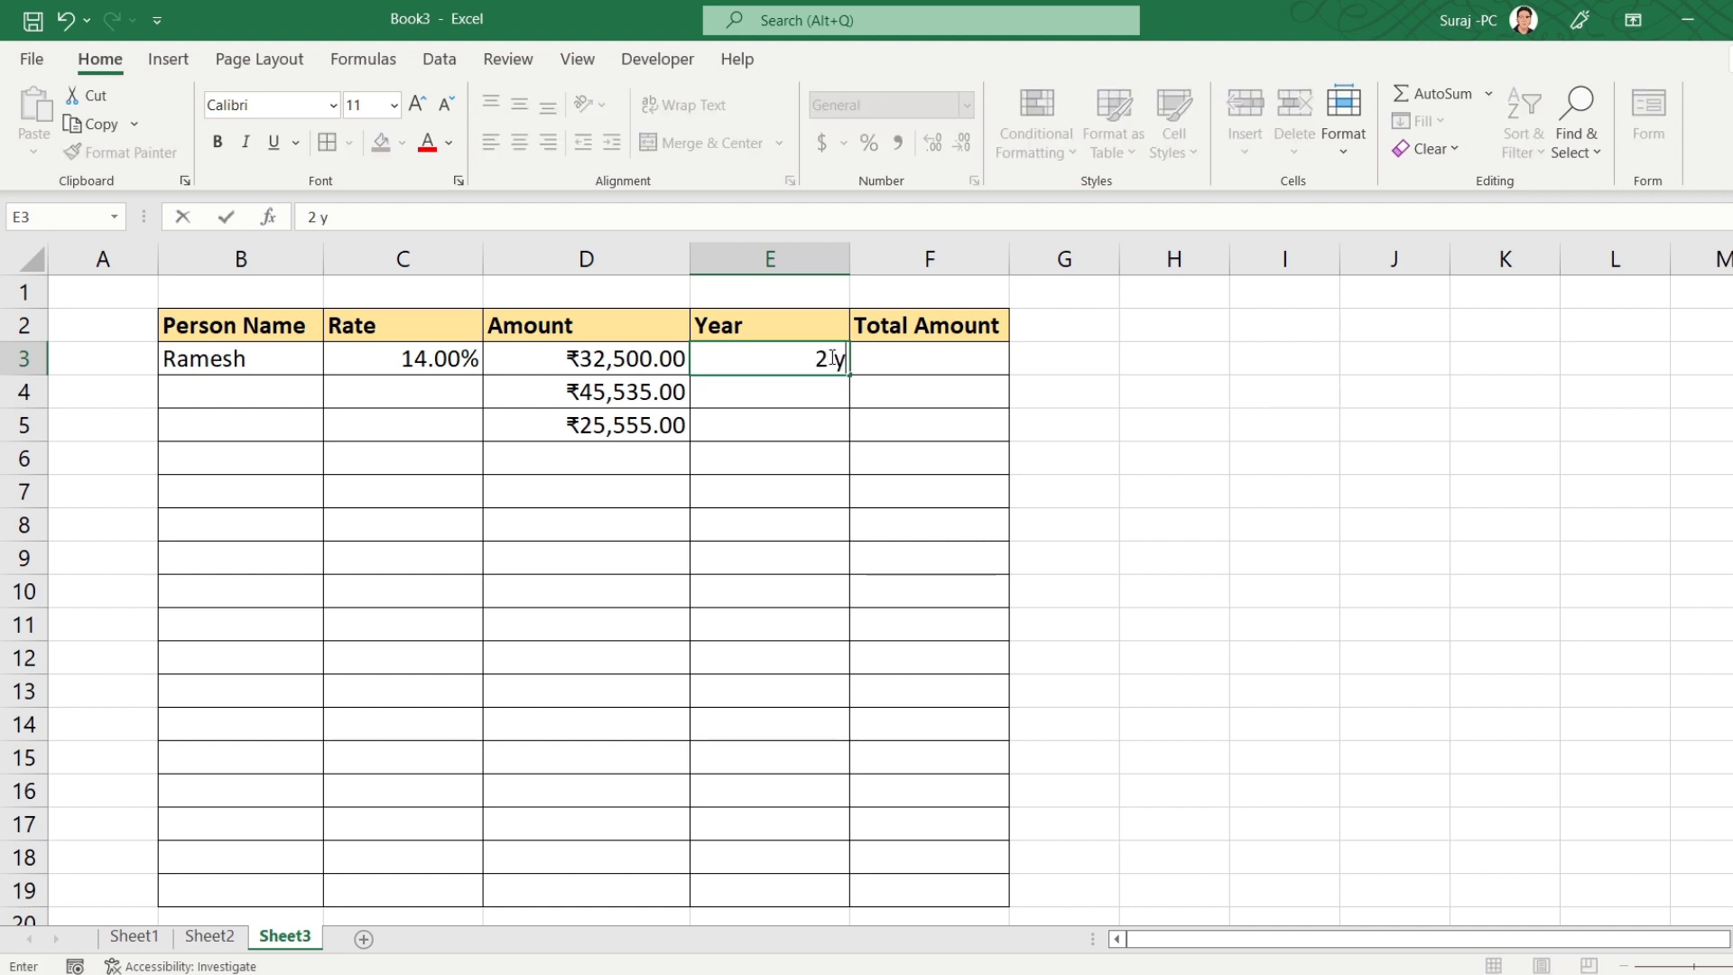
{"action": "type", "text": "ear"}
{"action": "key", "text": "BackSpace"}
{"action": "key", "text": "BackSpace"}
{"action": "key", "text": "BackSpace"}
{"action": "key", "text": "BackSpace"}
{"action": "key", "text": "BackSpace"}
{"action": "type", "text": "2"}
{"action": "left_click", "coordinate": [835, 460]}
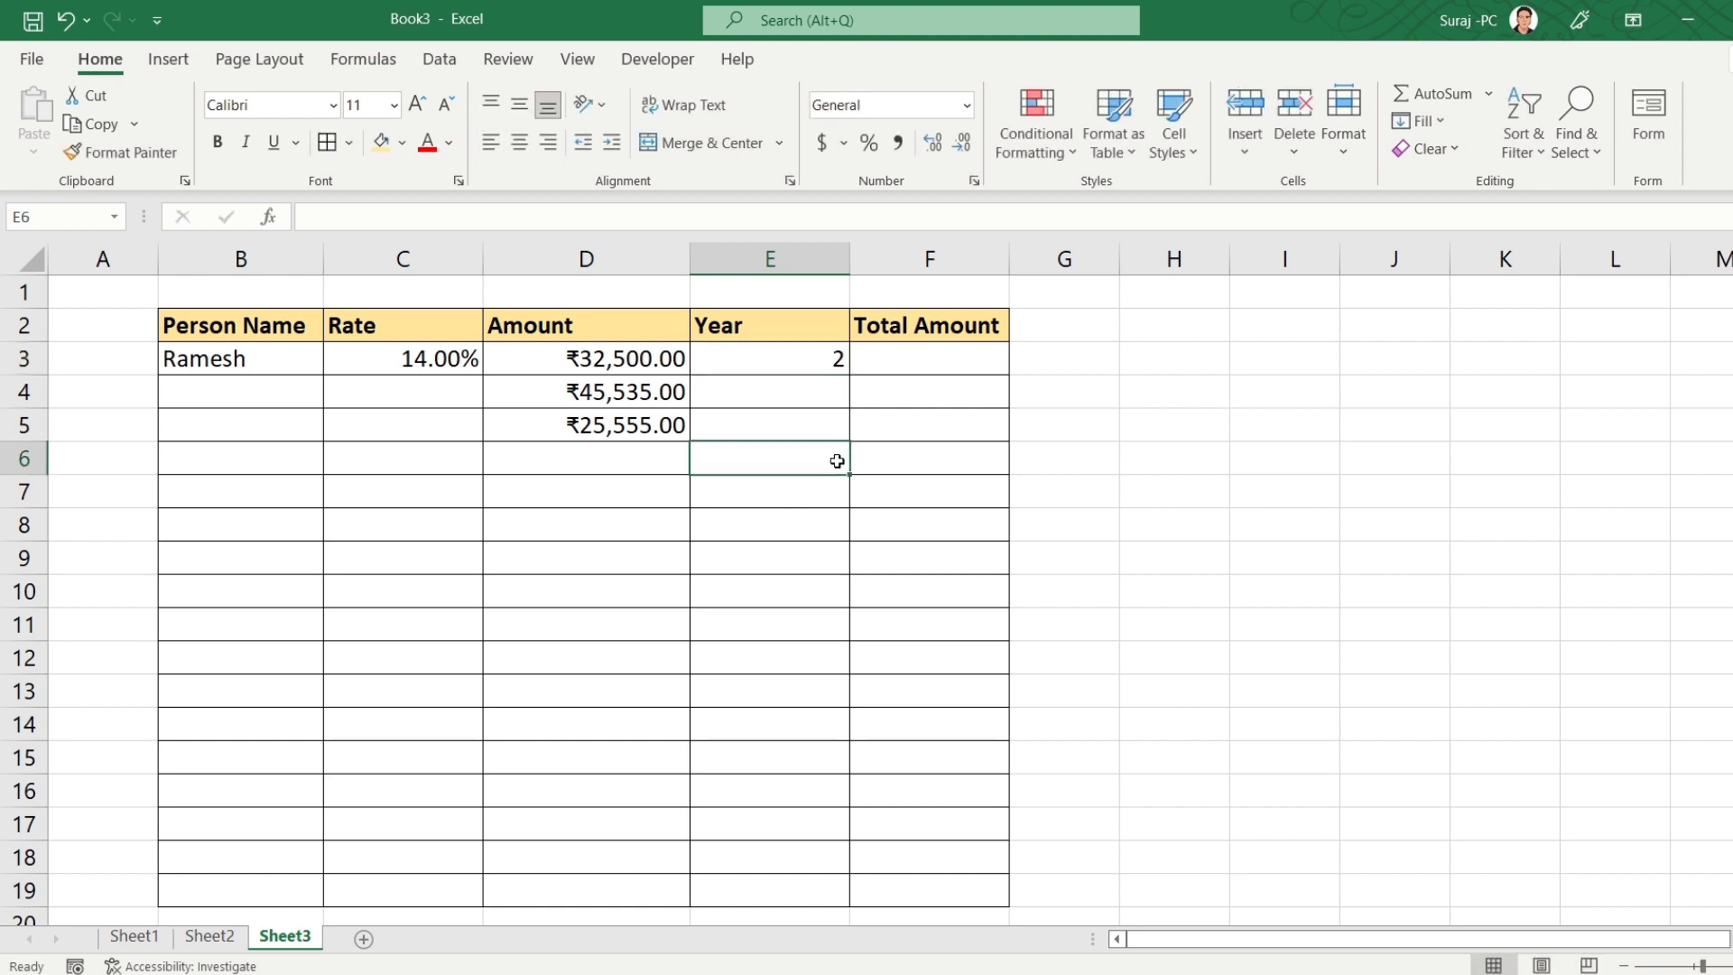
{"action": "left_click_drag", "start_coordinate": [801, 350], "coordinate": [817, 778]}
{"action": "left_click", "coordinate": [766, 496]}
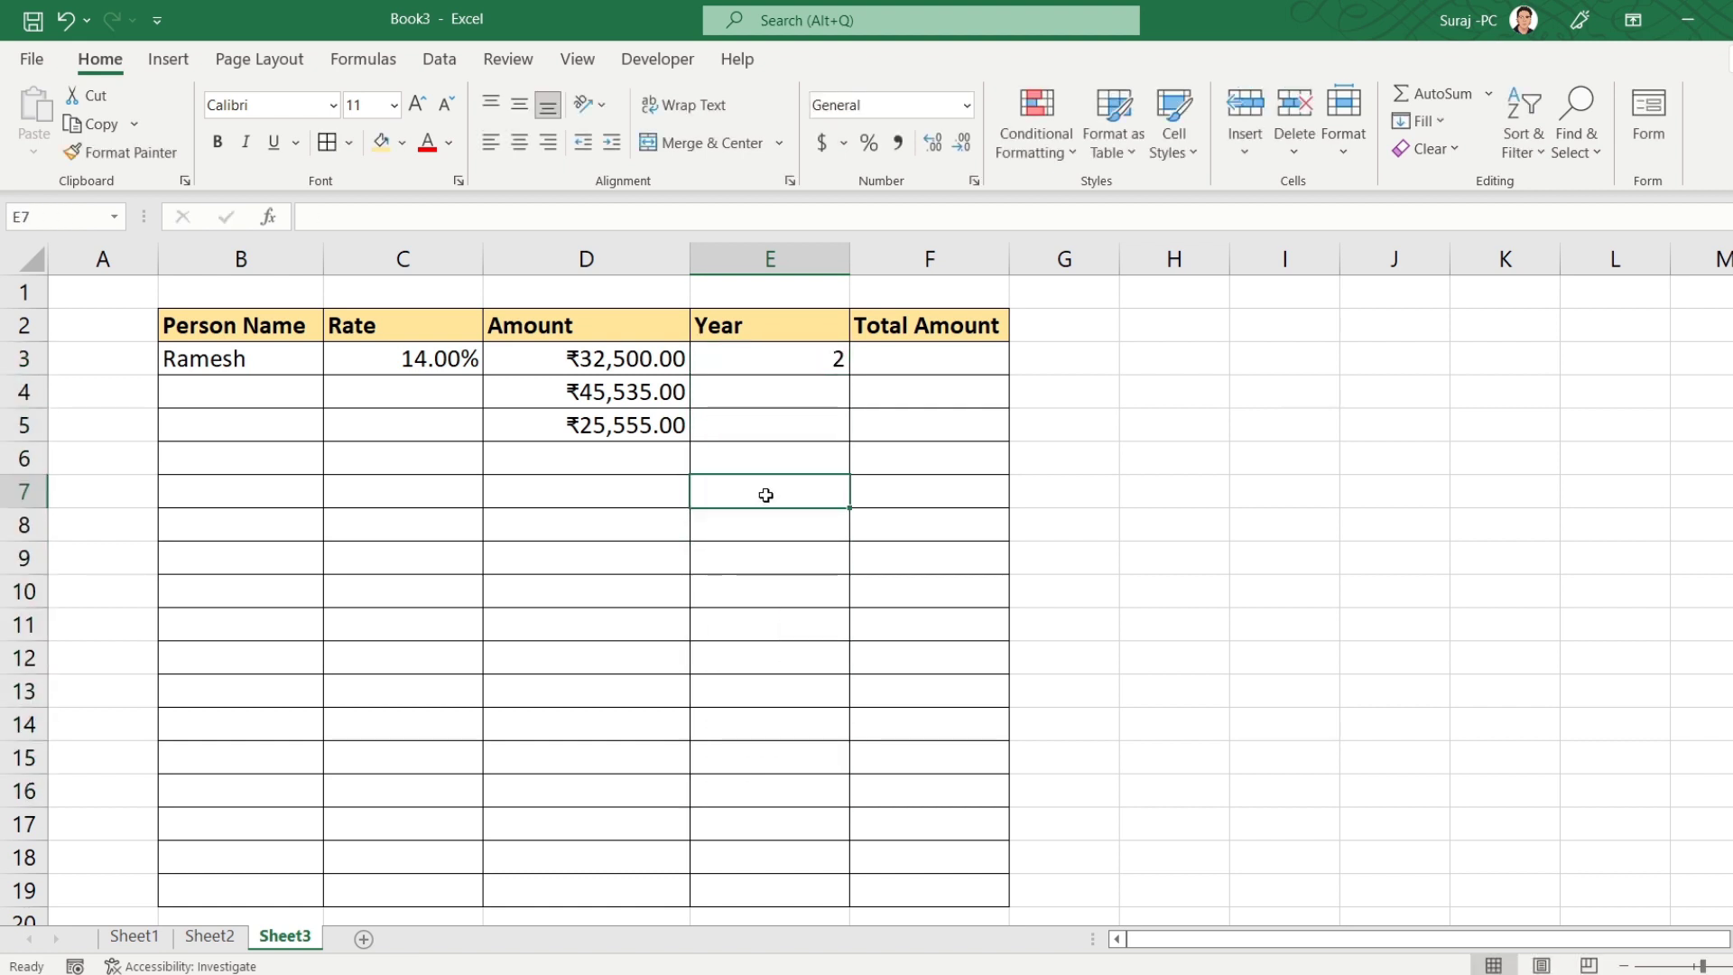
{"action": "left_click_drag", "start_coordinate": [740, 360], "coordinate": [755, 872]}
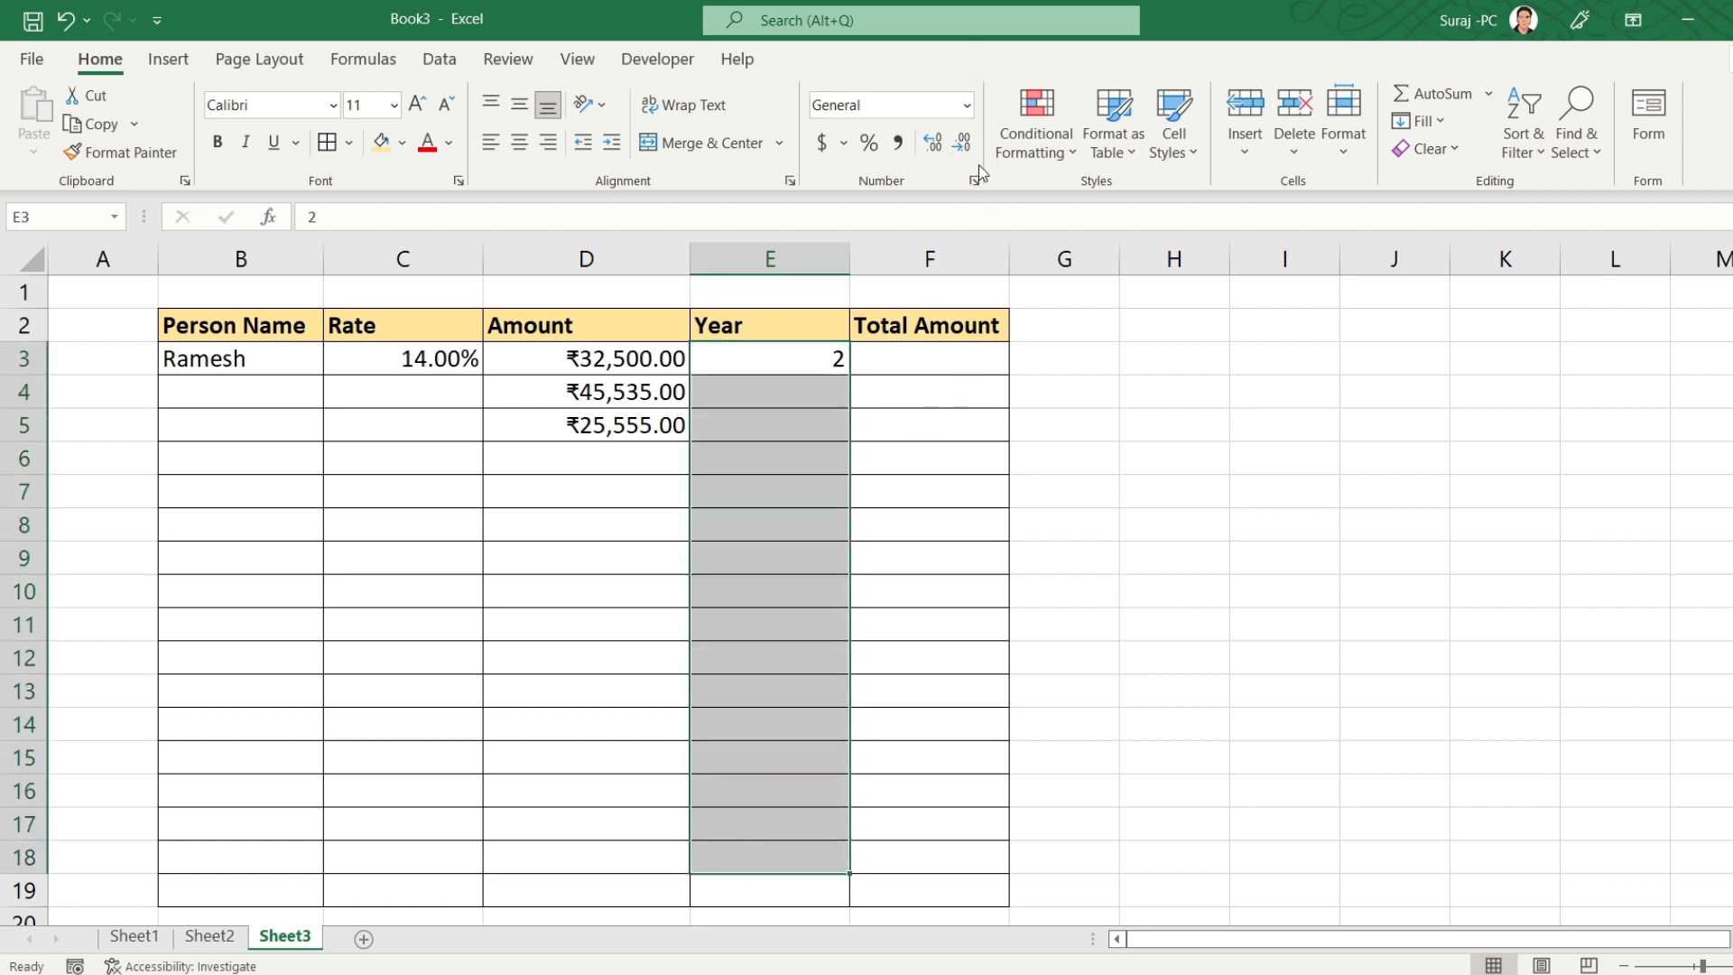
Step: Browse the custom number formats, then close the format settings unchanged
{"action": "left_click", "coordinate": [967, 106]}
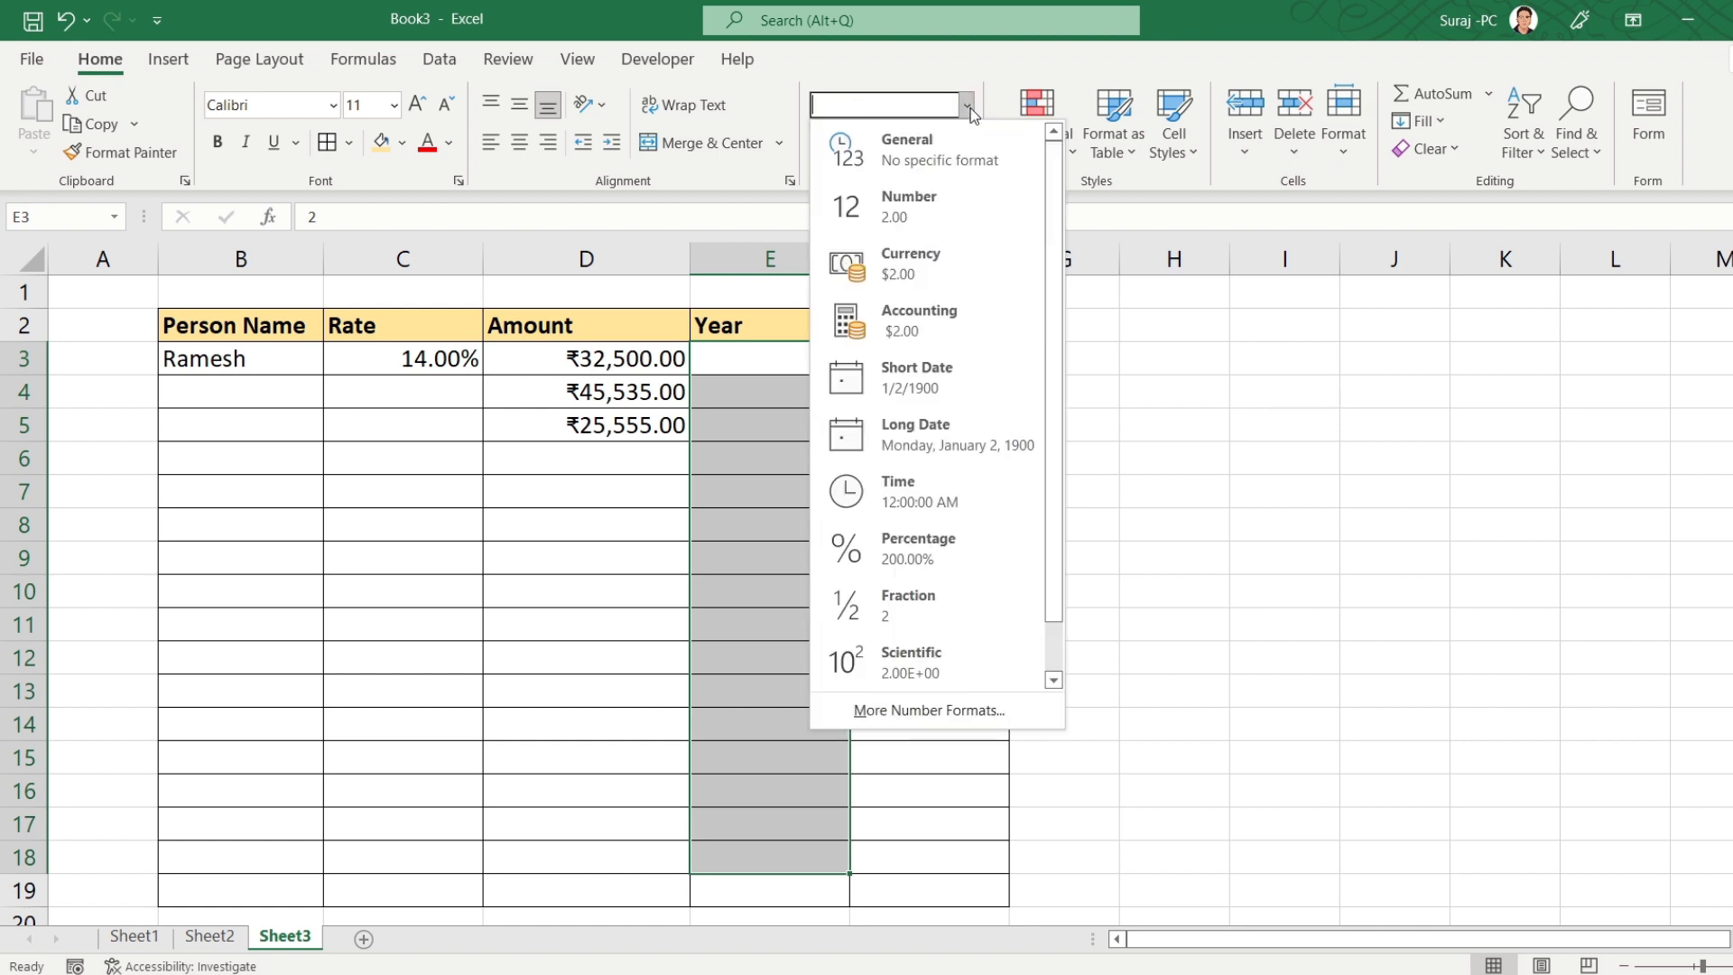
{"action": "left_click", "coordinate": [930, 711]}
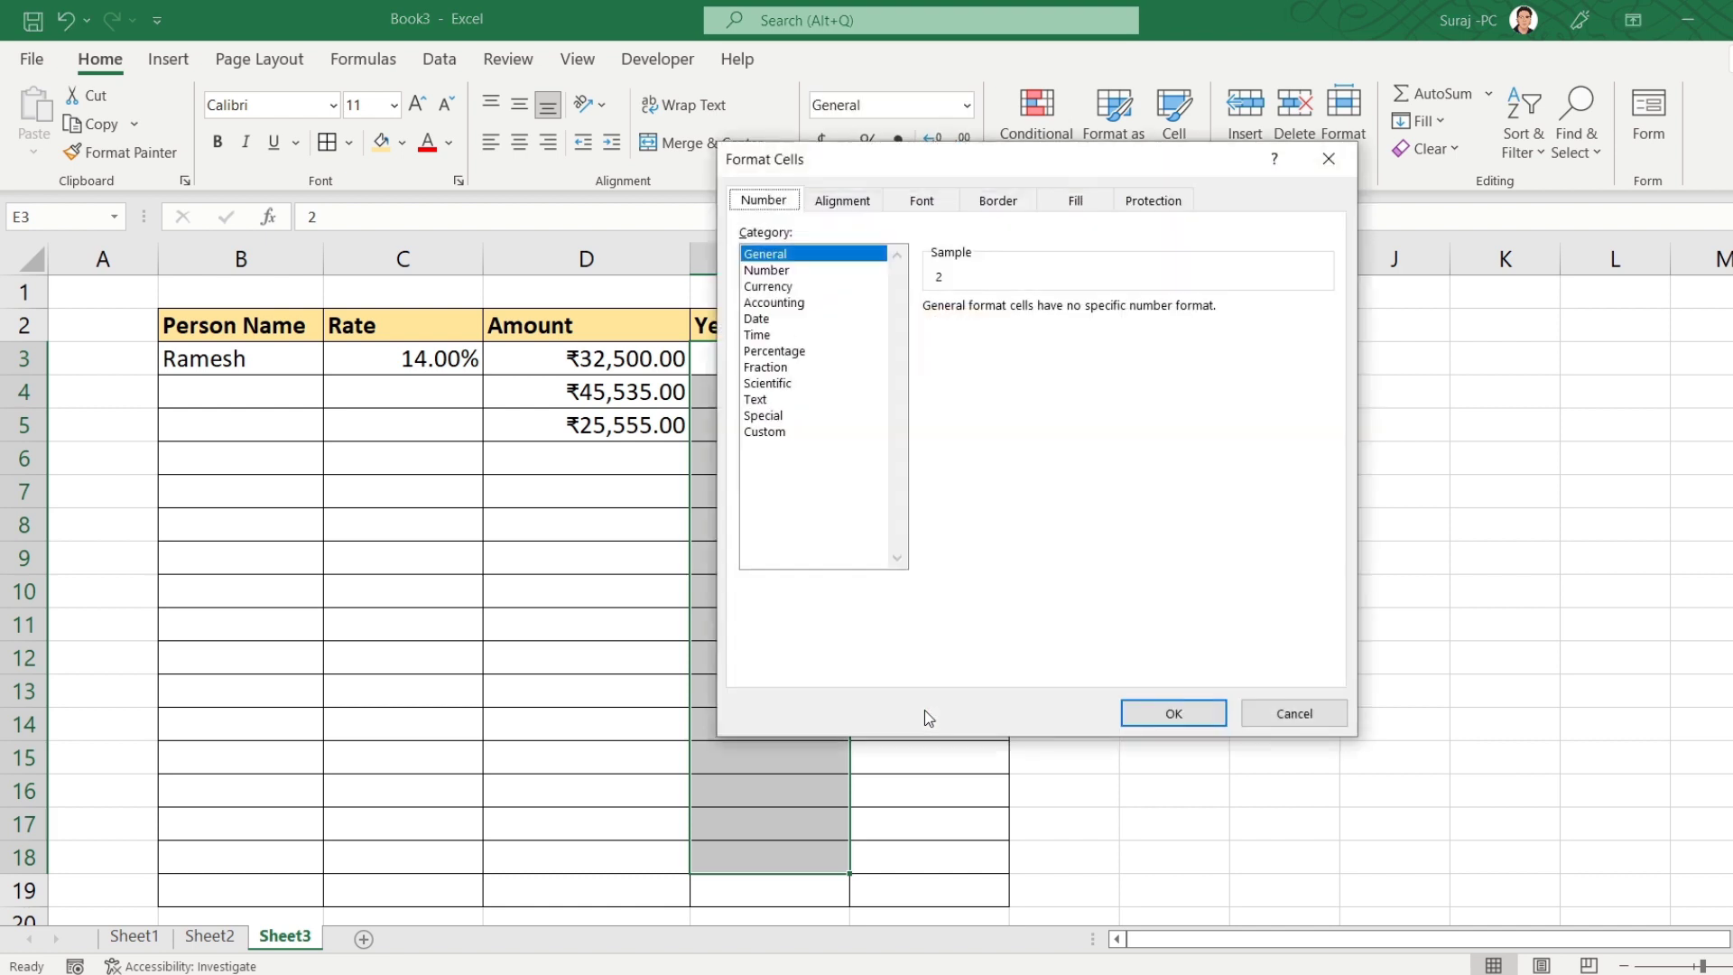
{"action": "left_click", "coordinate": [762, 432]}
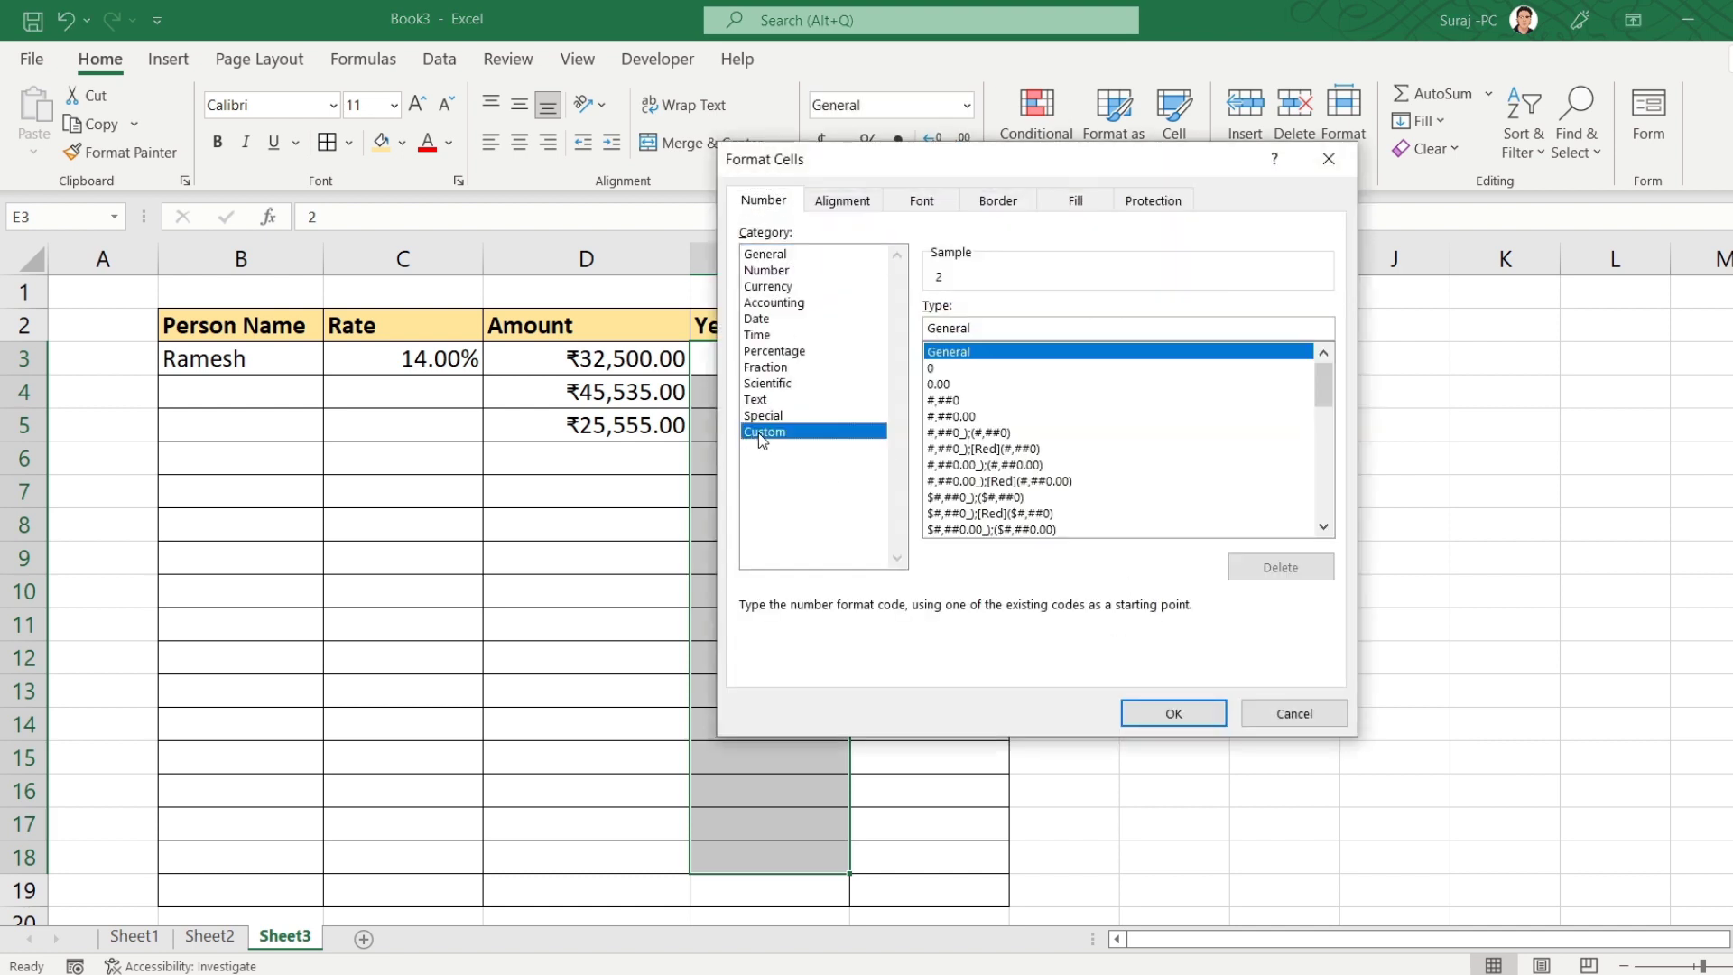
{"action": "left_click", "coordinate": [1328, 159]}
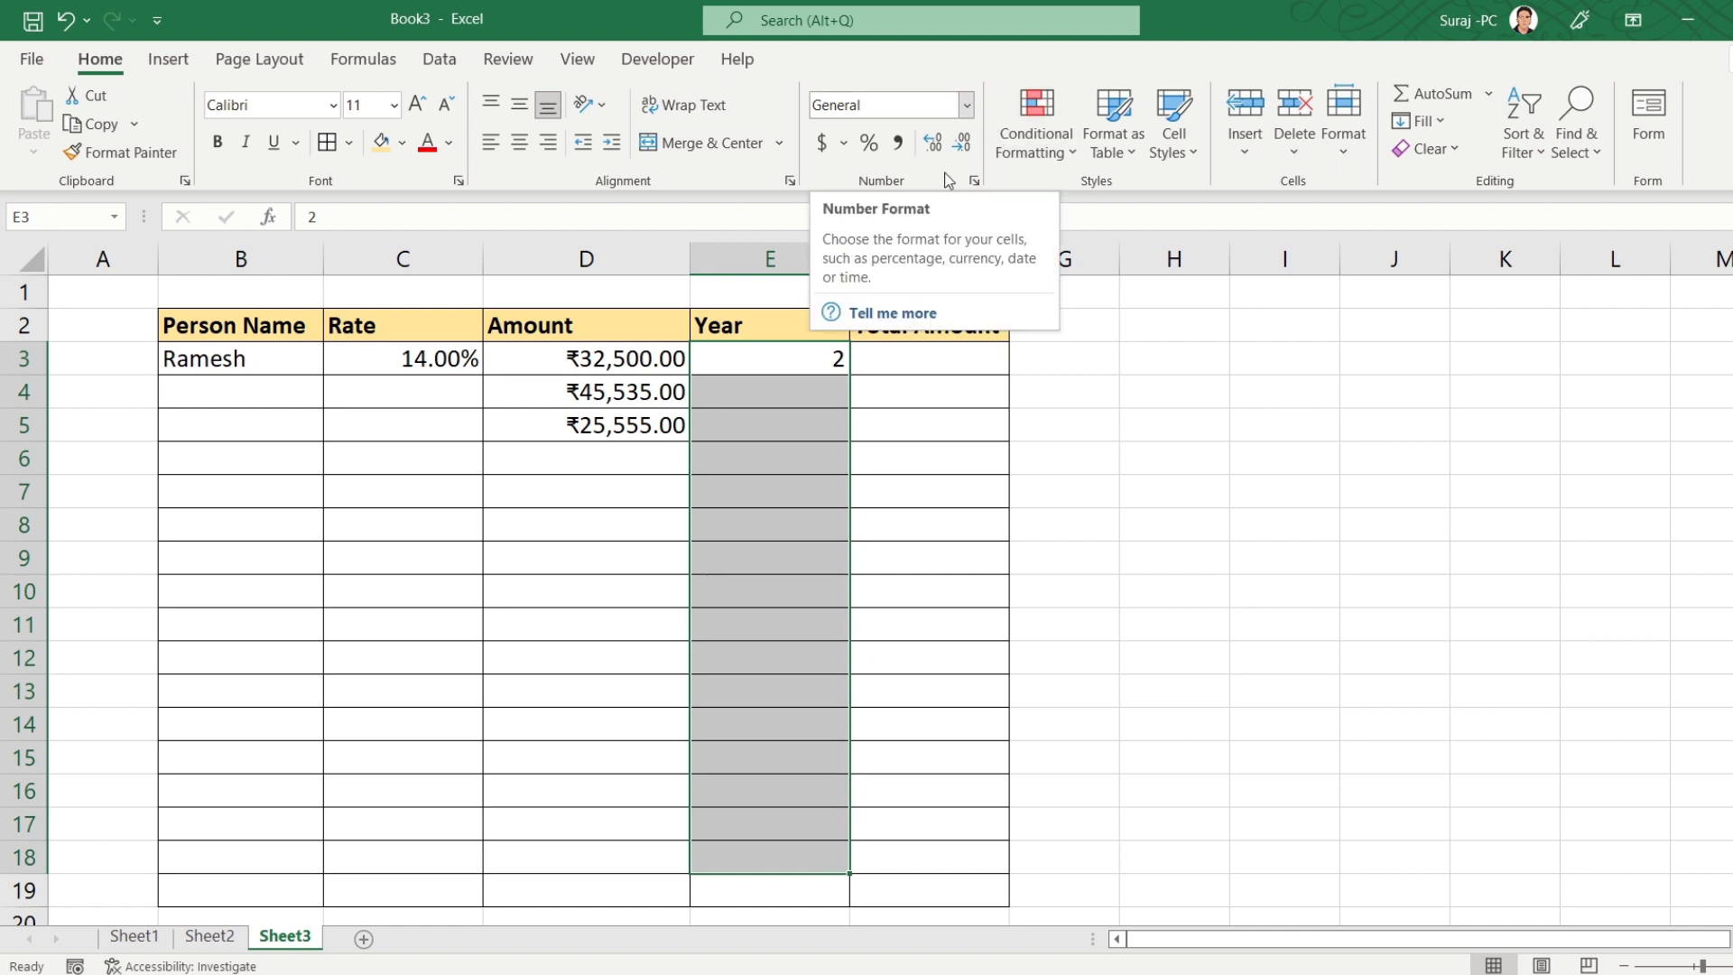
{"action": "left_click", "coordinate": [794, 526]}
Step: Give Year cells E3:E19 the custom format # "year" so 2 shows as 2 year
{"action": "left_click_drag", "start_coordinate": [791, 359], "coordinate": [769, 892]}
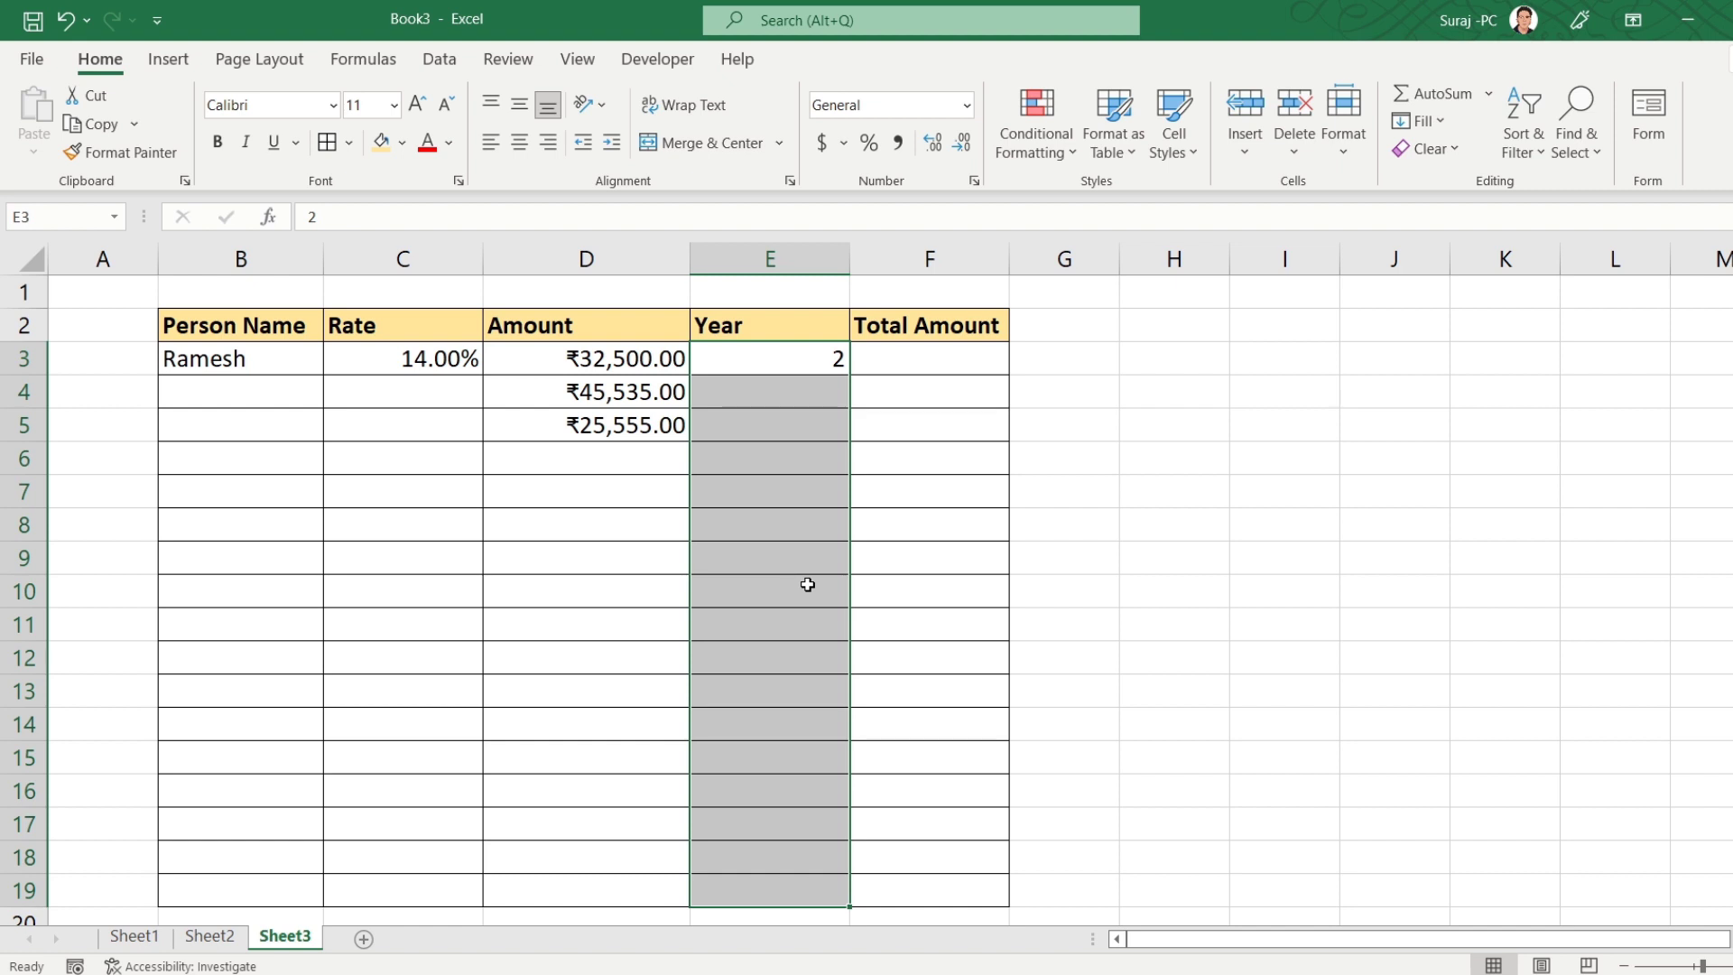
{"action": "key", "text": "ctrl+1"}
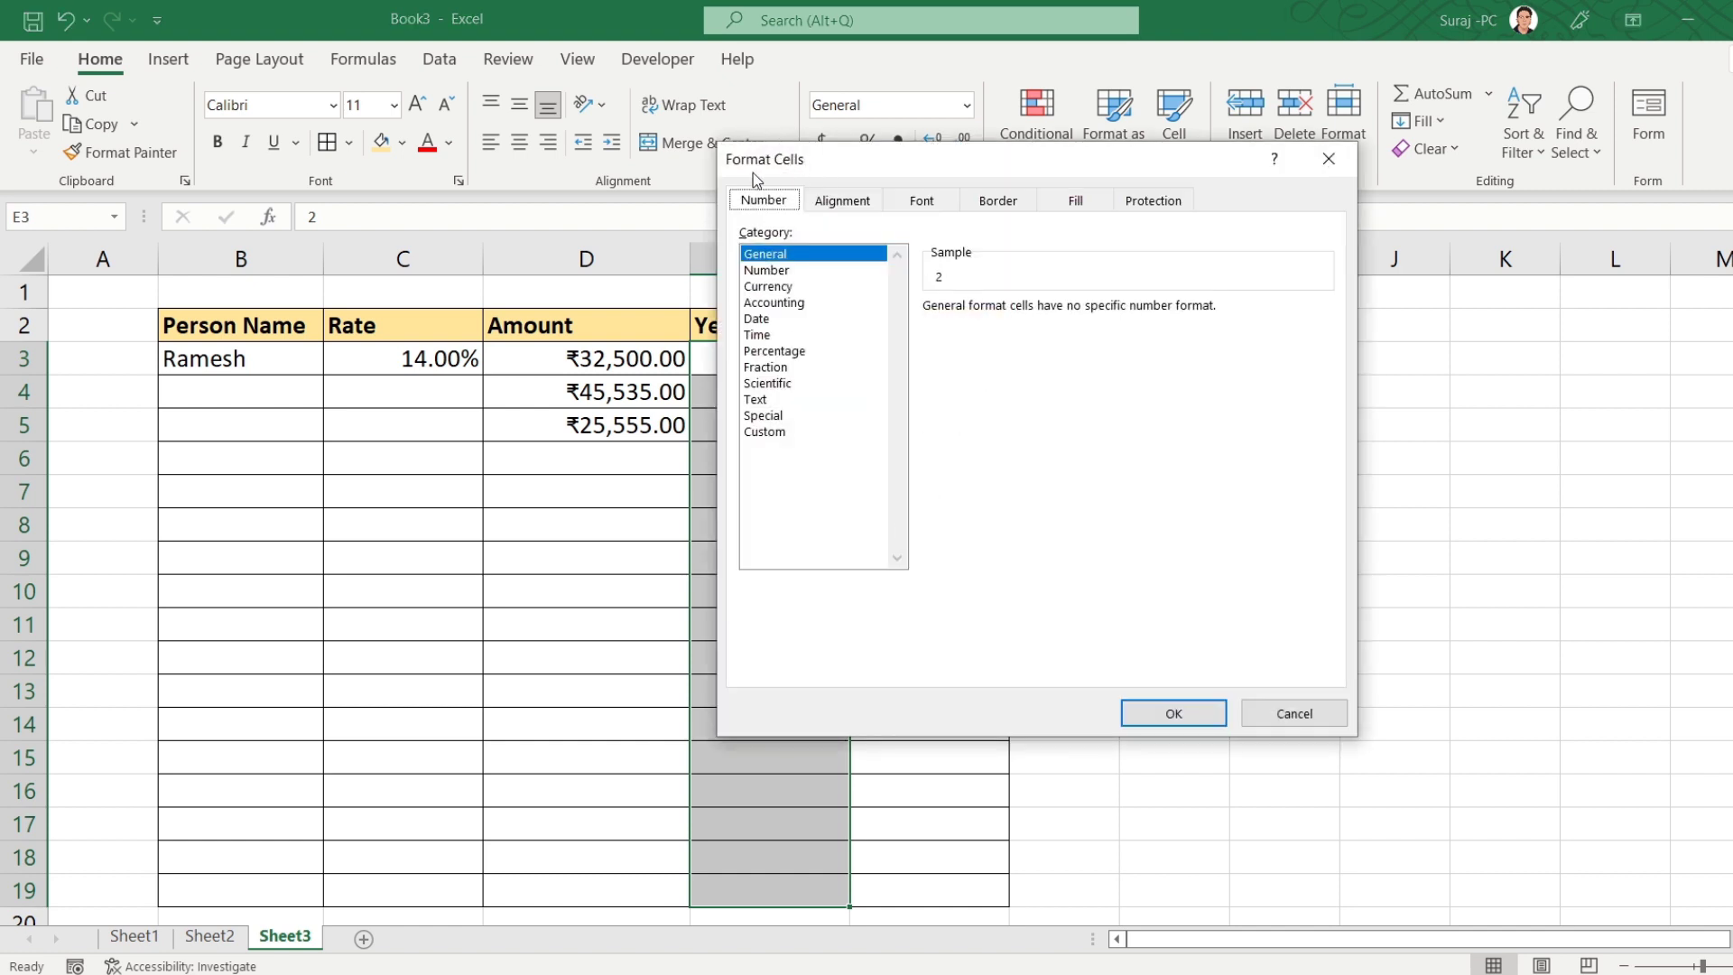
{"action": "left_click_drag", "start_coordinate": [827, 156], "coordinate": [1035, 137]}
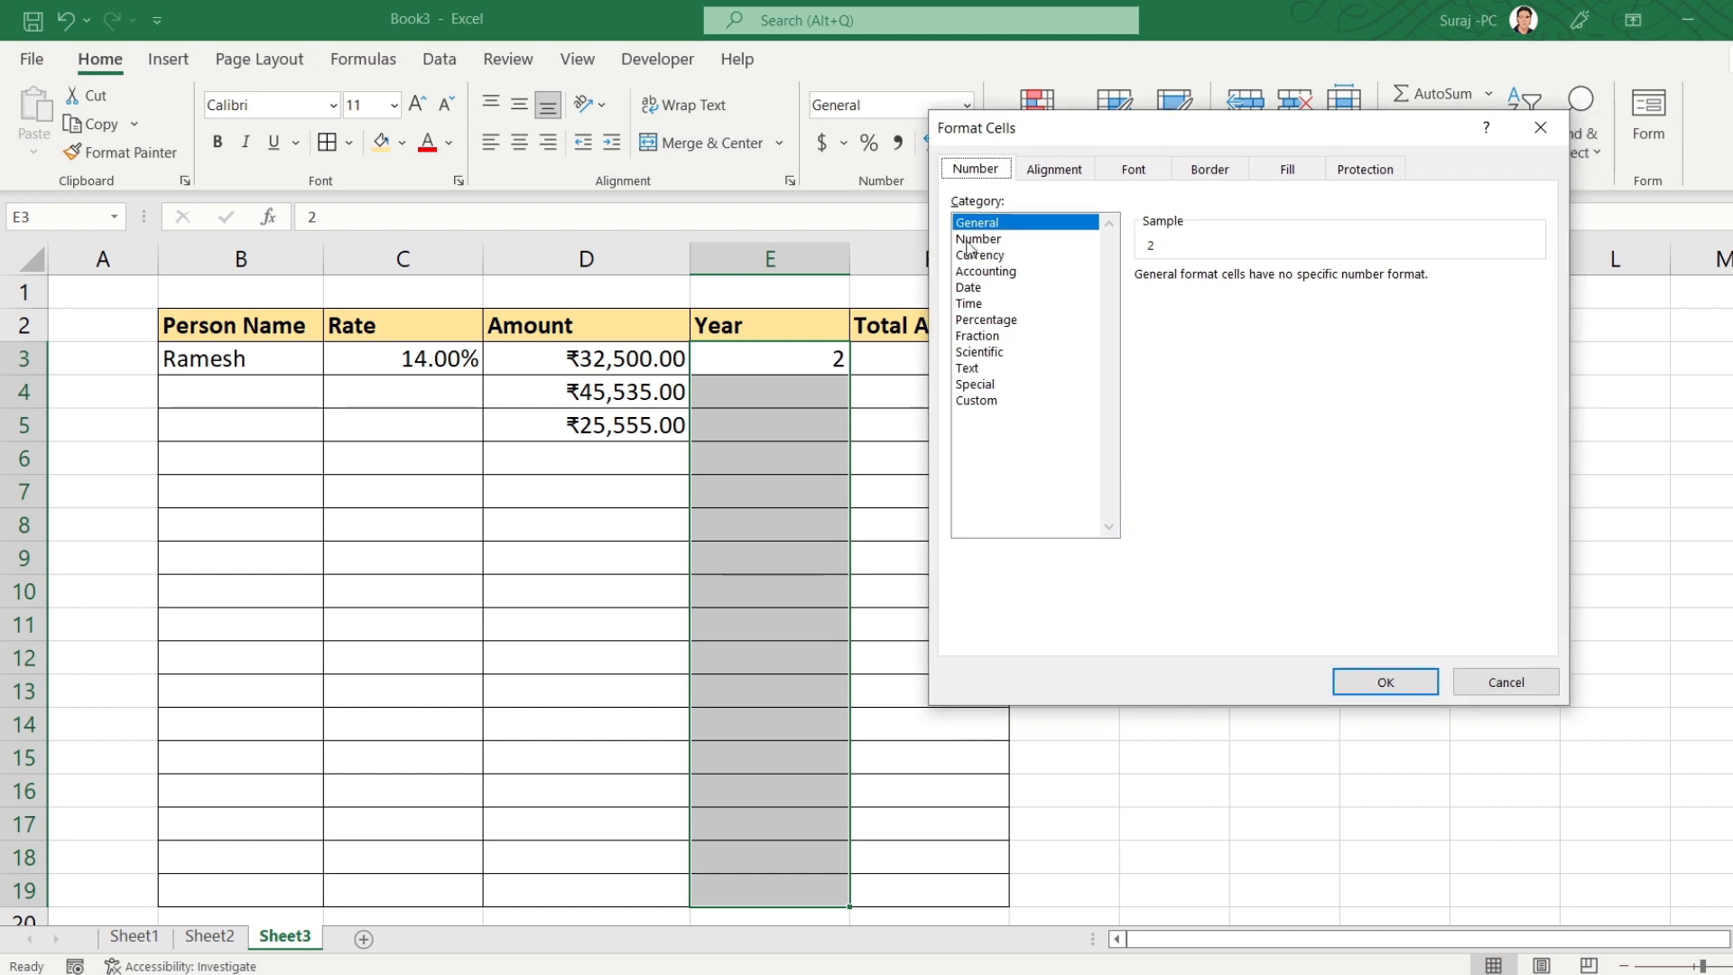
{"action": "left_click", "coordinate": [982, 406]}
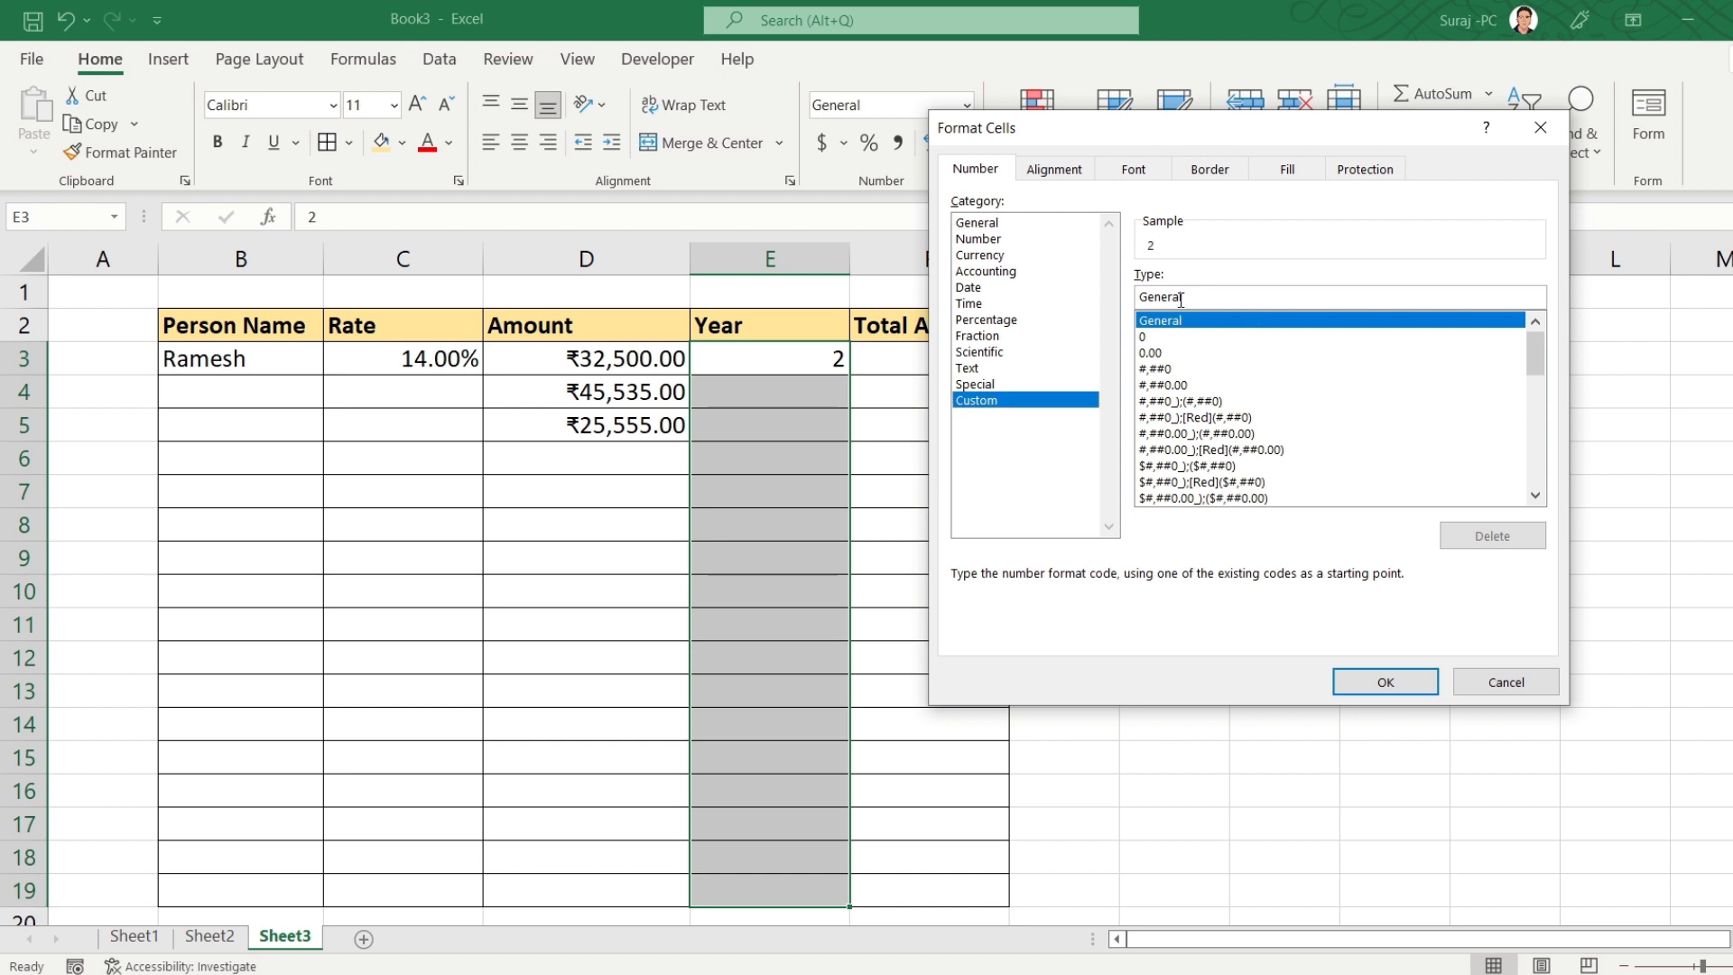
{"action": "left_click_drag", "start_coordinate": [1191, 301], "coordinate": [1126, 300]}
{"action": "key", "text": "BackSpace"}
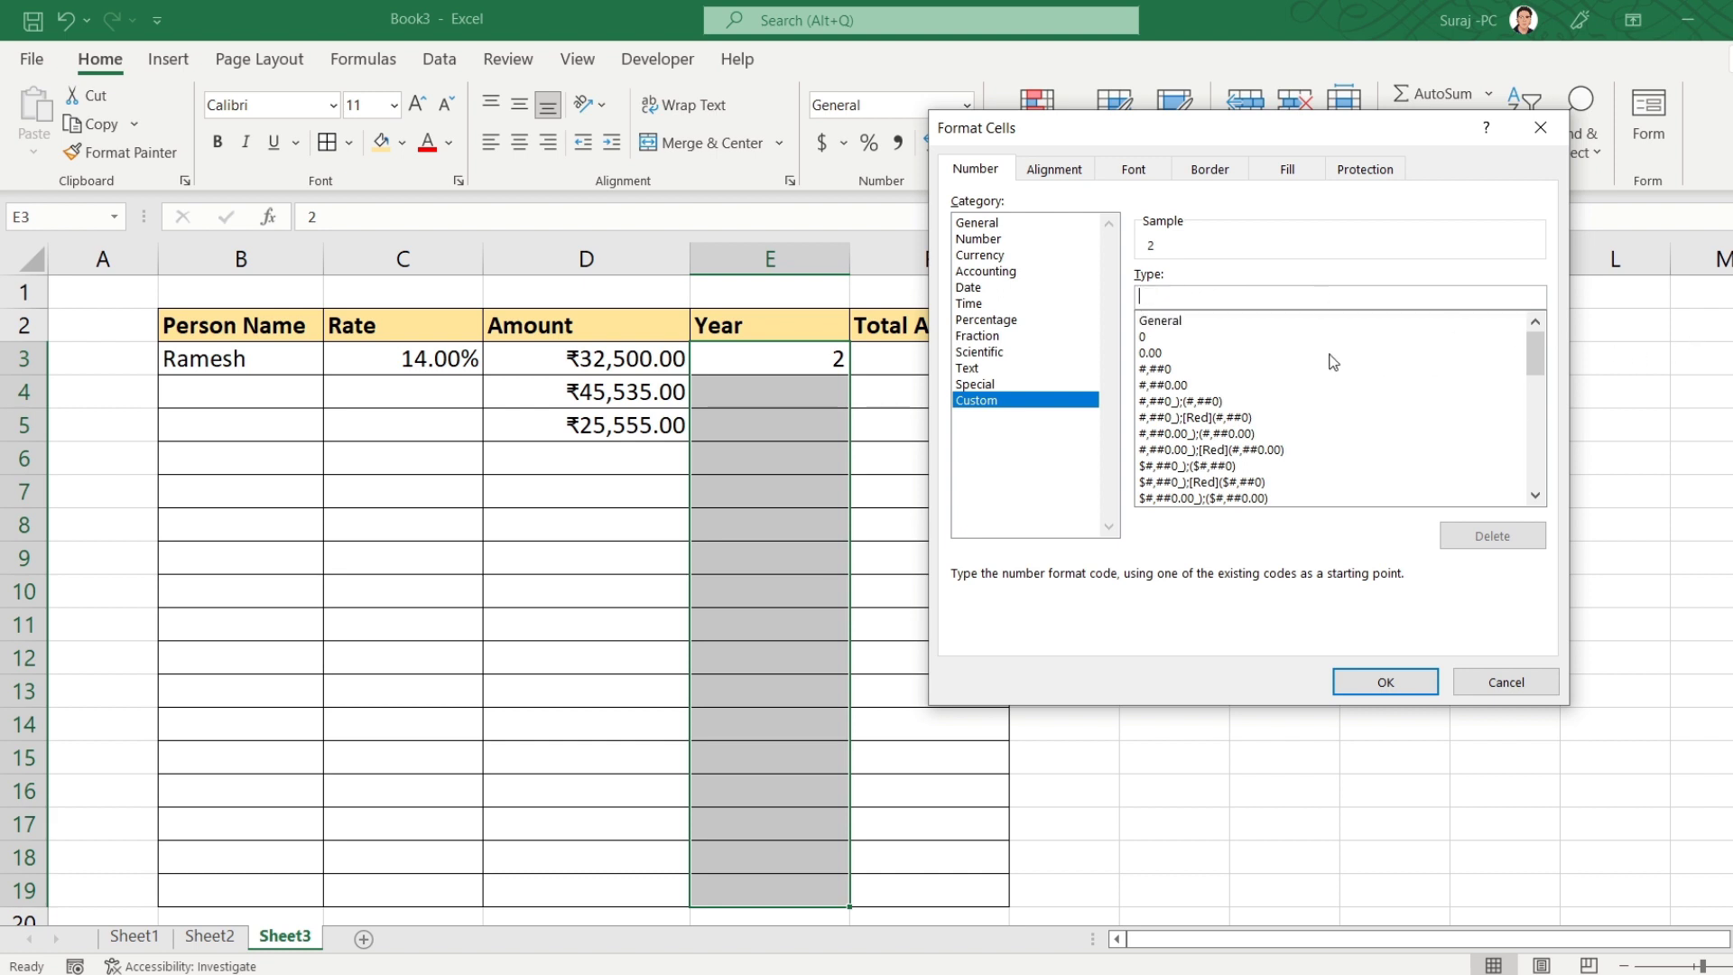
{"action": "type", "text": "# \"year"}
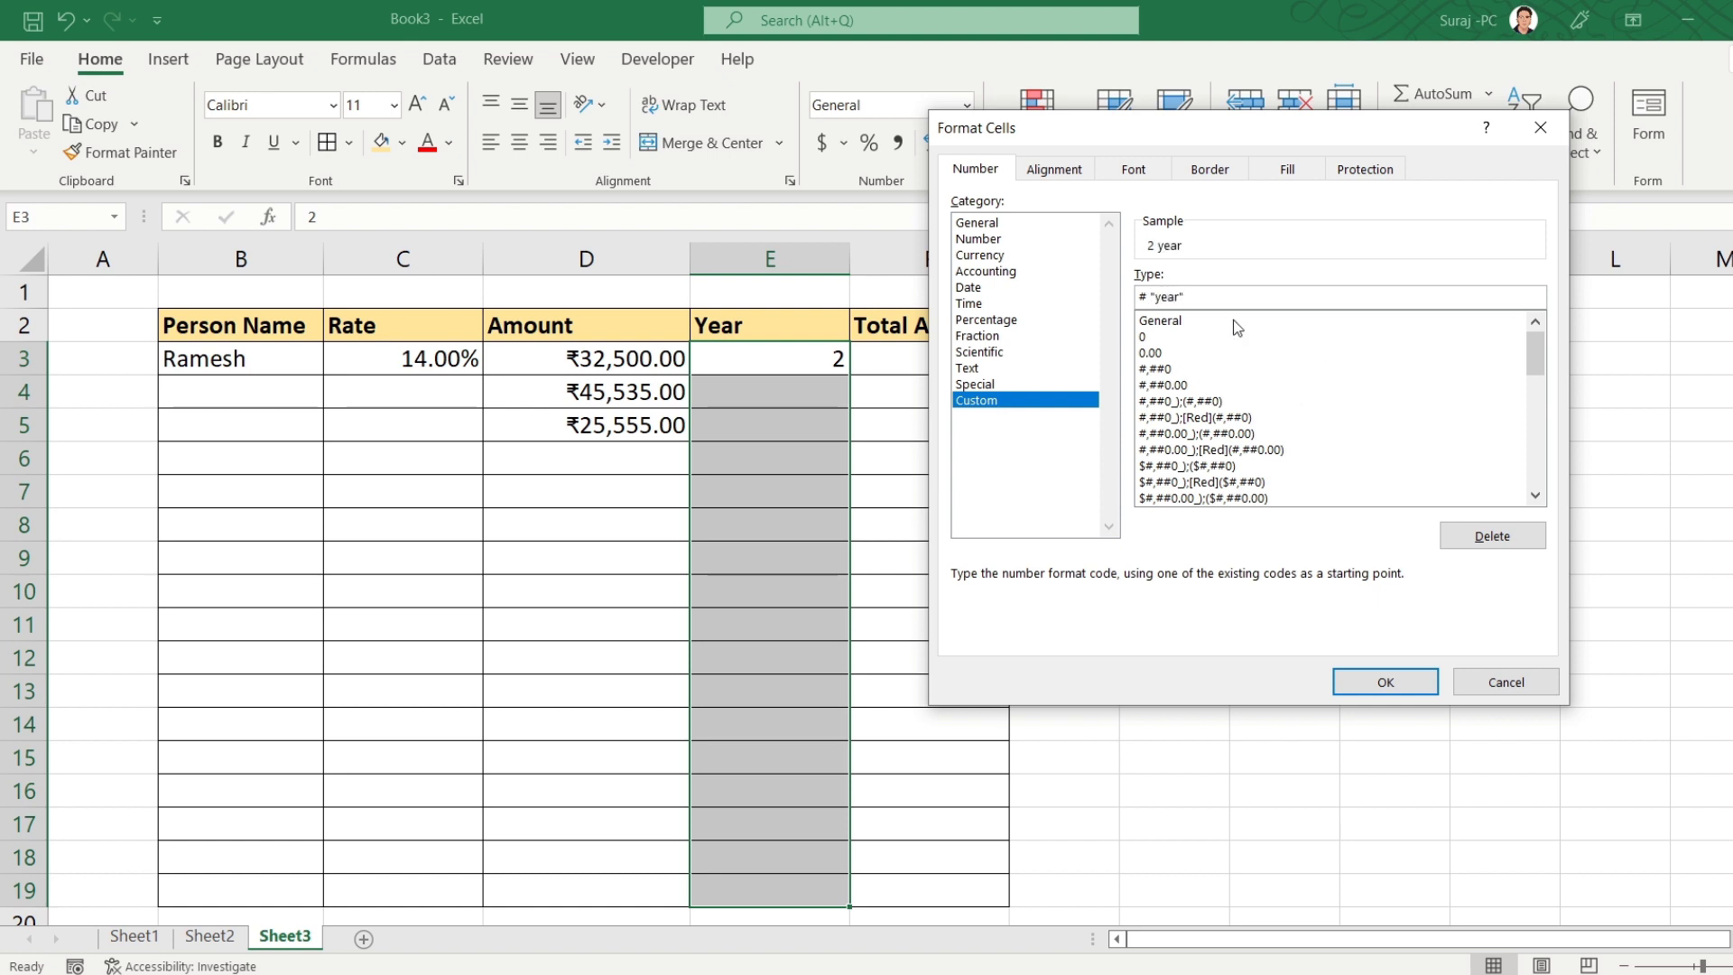
{"action": "left_click", "coordinate": [1386, 682]}
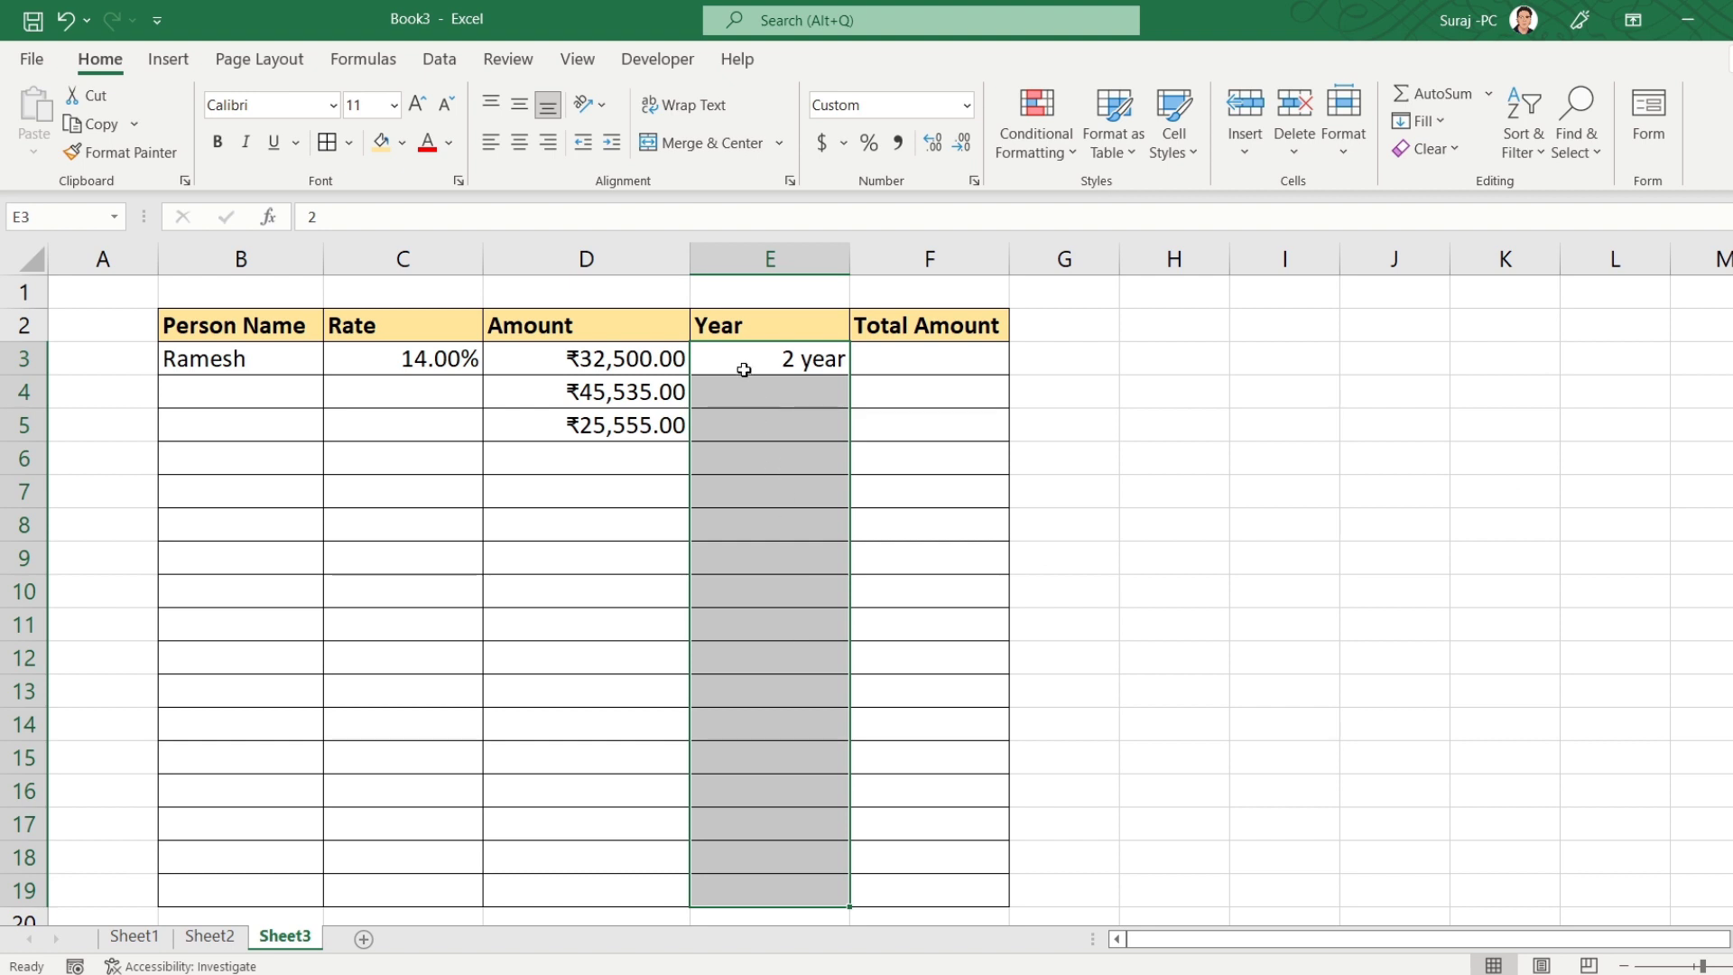
Step: Rename the E2 header from Year to Time
{"action": "left_click", "coordinate": [764, 327]}
{"action": "type", "text": "T"}
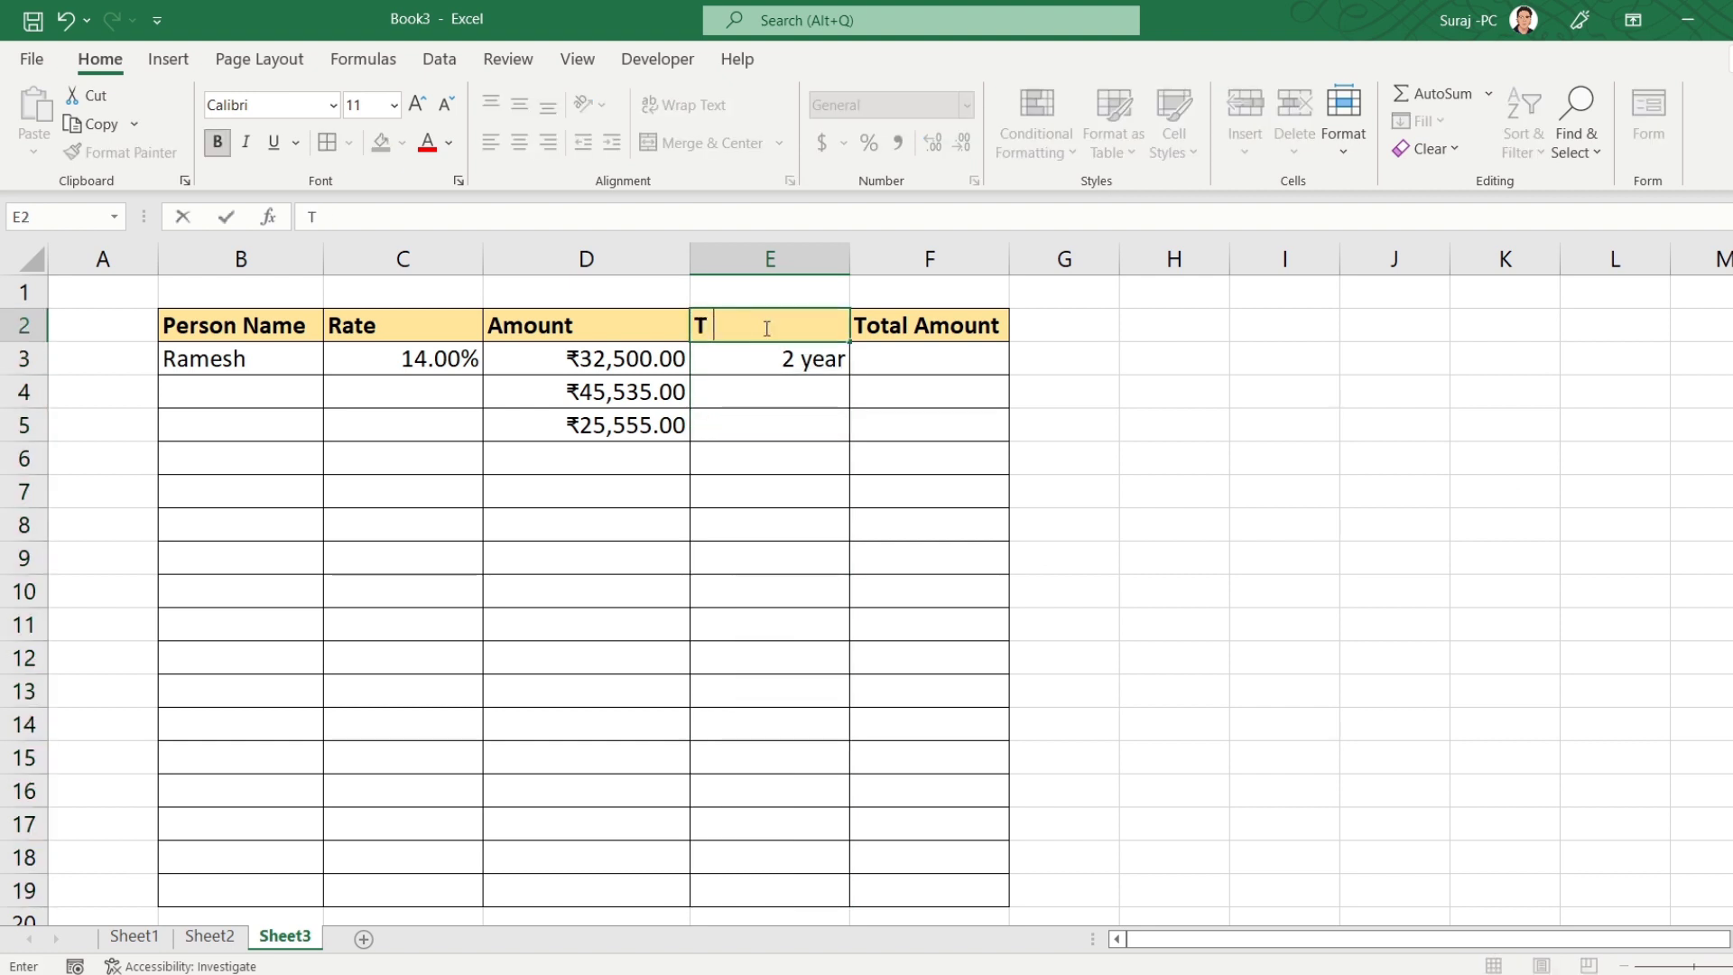
{"action": "type", "text": "ime"}
{"action": "left_click", "coordinate": [763, 397]}
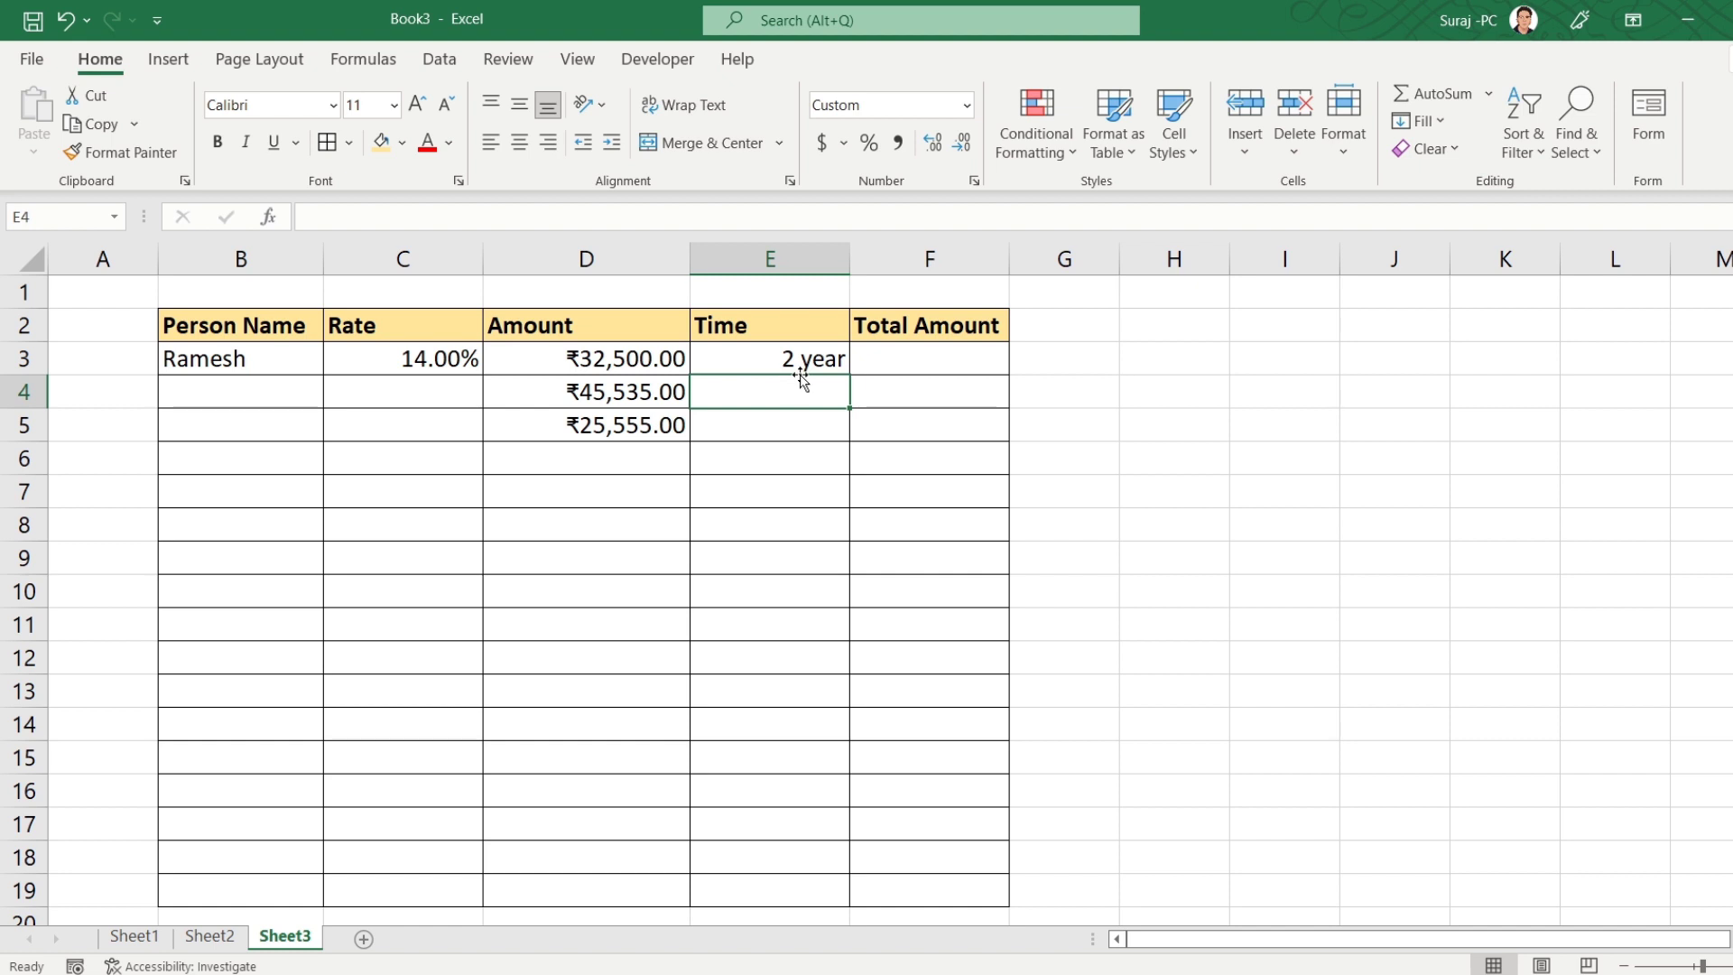
{"action": "left_click", "coordinate": [771, 335]}
{"action": "left_click", "coordinate": [774, 408]}
{"action": "left_click", "coordinate": [772, 420]}
{"action": "left_click", "coordinate": [796, 401]}
Step: Enter times 6 in E4 and 8 in E5, plus an extra 10 in E6
{"action": "type", "text": "1"}
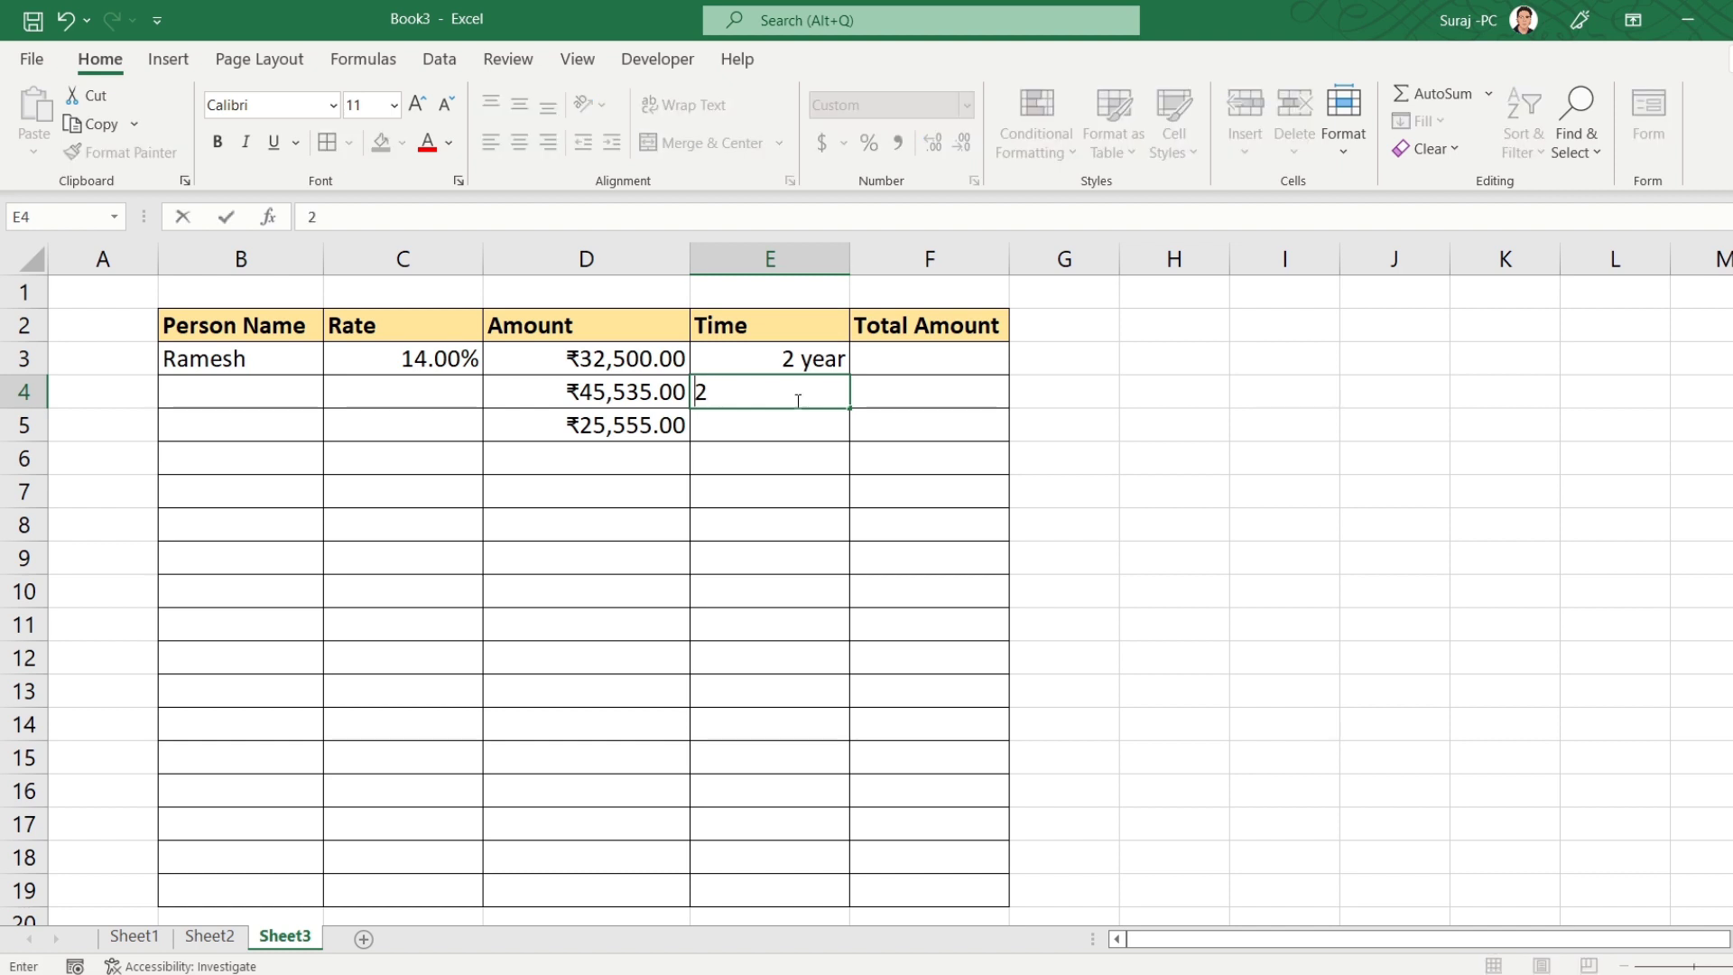
{"action": "key", "text": "BackSpace"}
{"action": "type", "text": "6"}
{"action": "key", "text": "Return"}
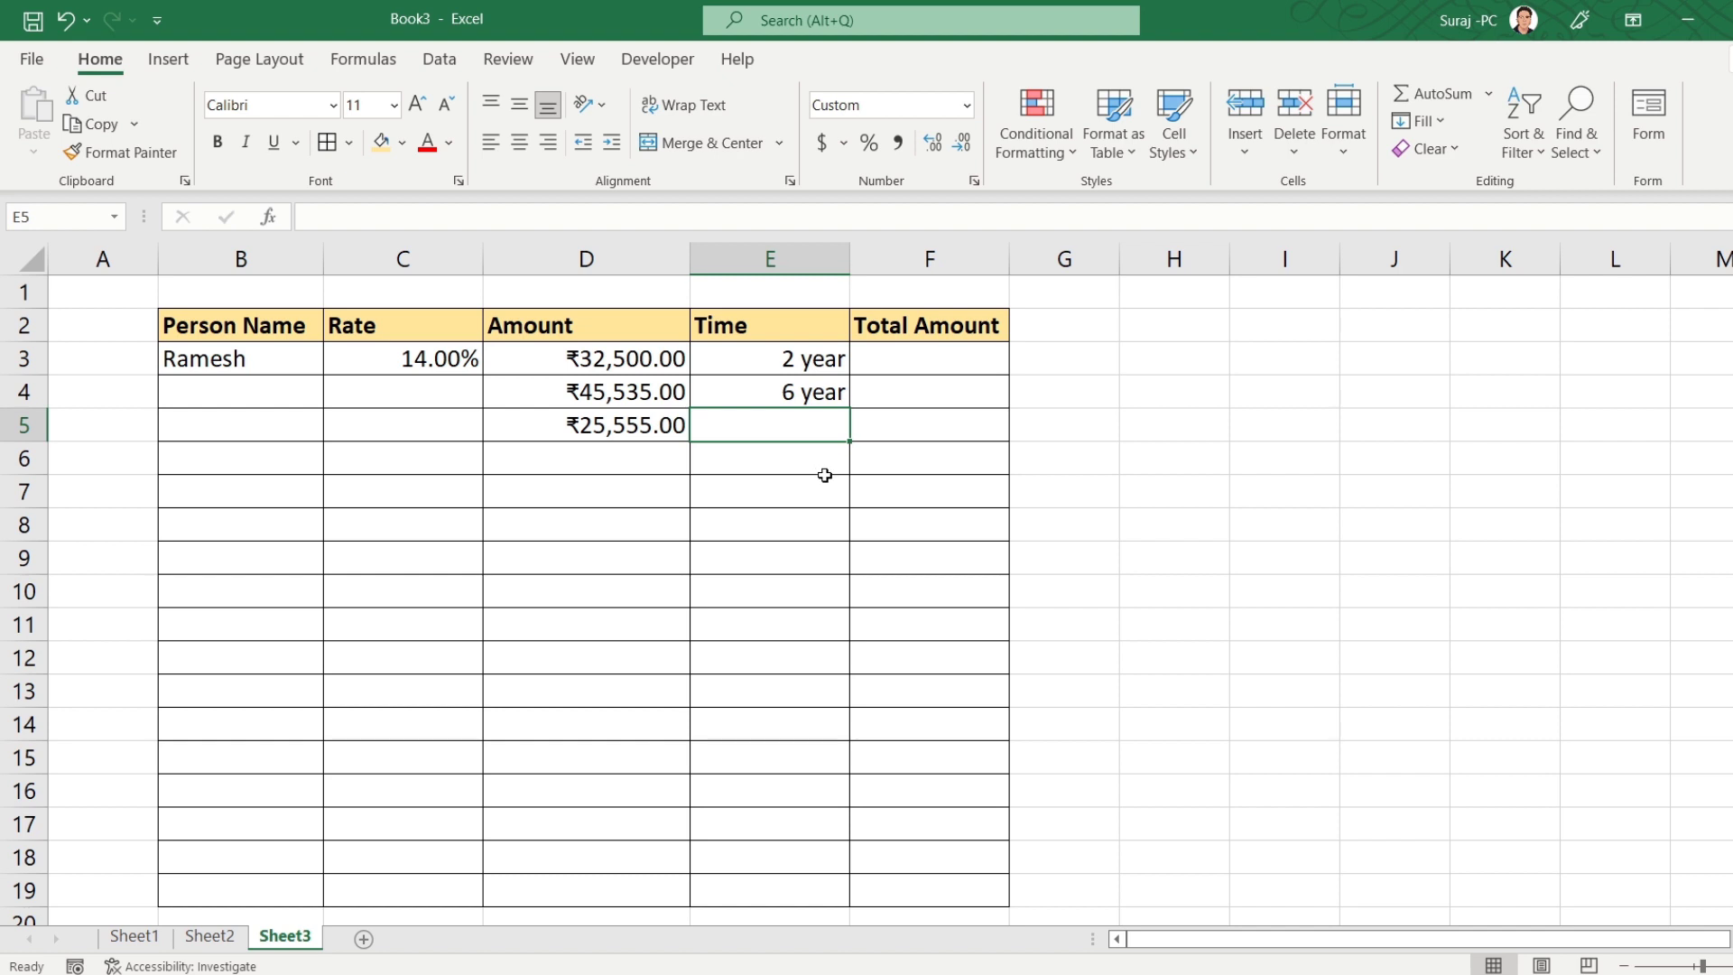
{"action": "type", "text": "6"}
{"action": "key", "text": "Return"}
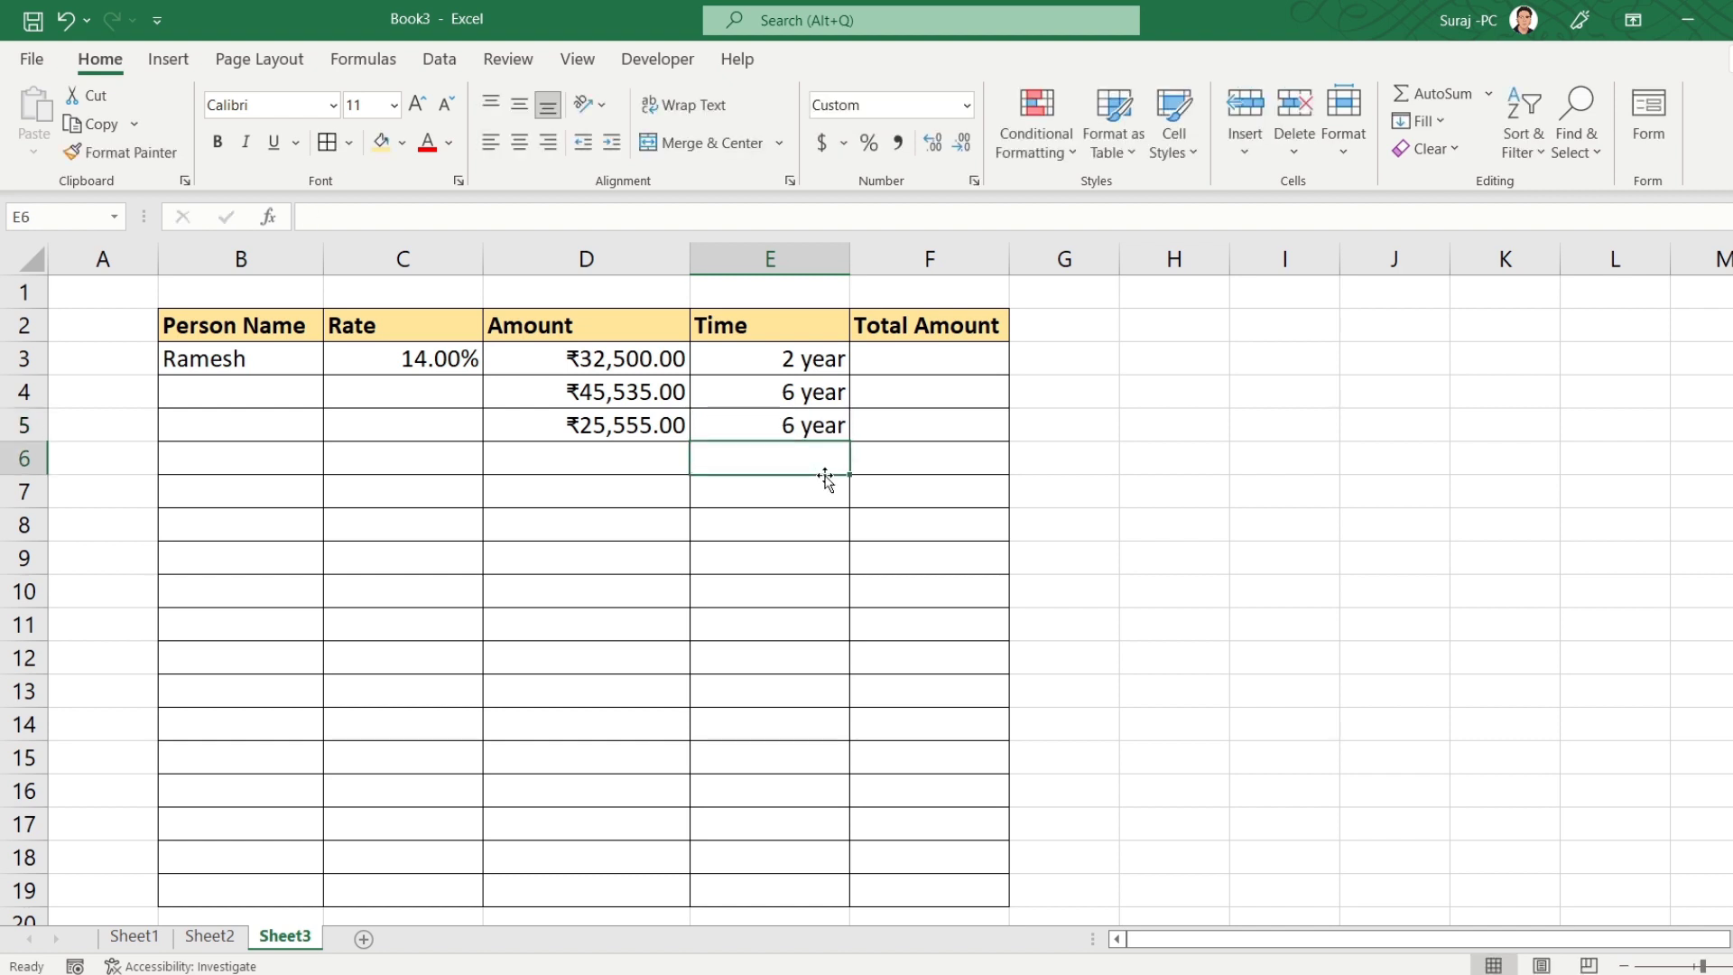
{"action": "key", "text": "Up"}
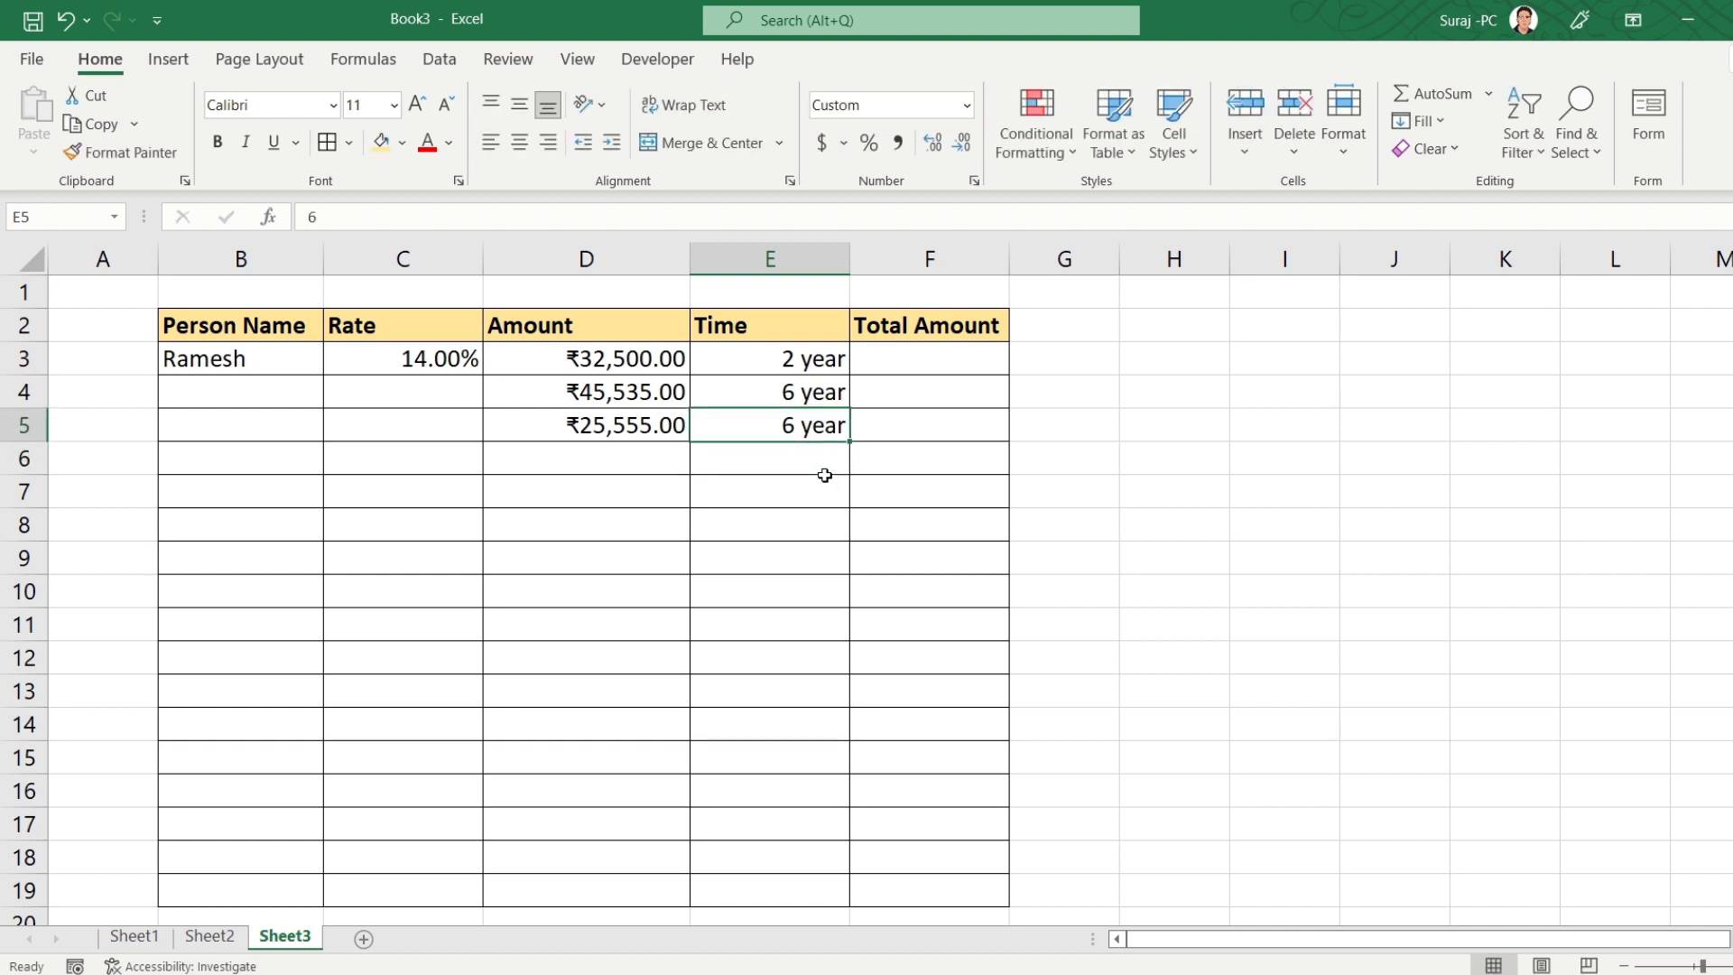
{"action": "type", "text": "8"}
{"action": "key", "text": "Return"}
{"action": "type", "text": "10"}
{"action": "key", "text": "Return"}
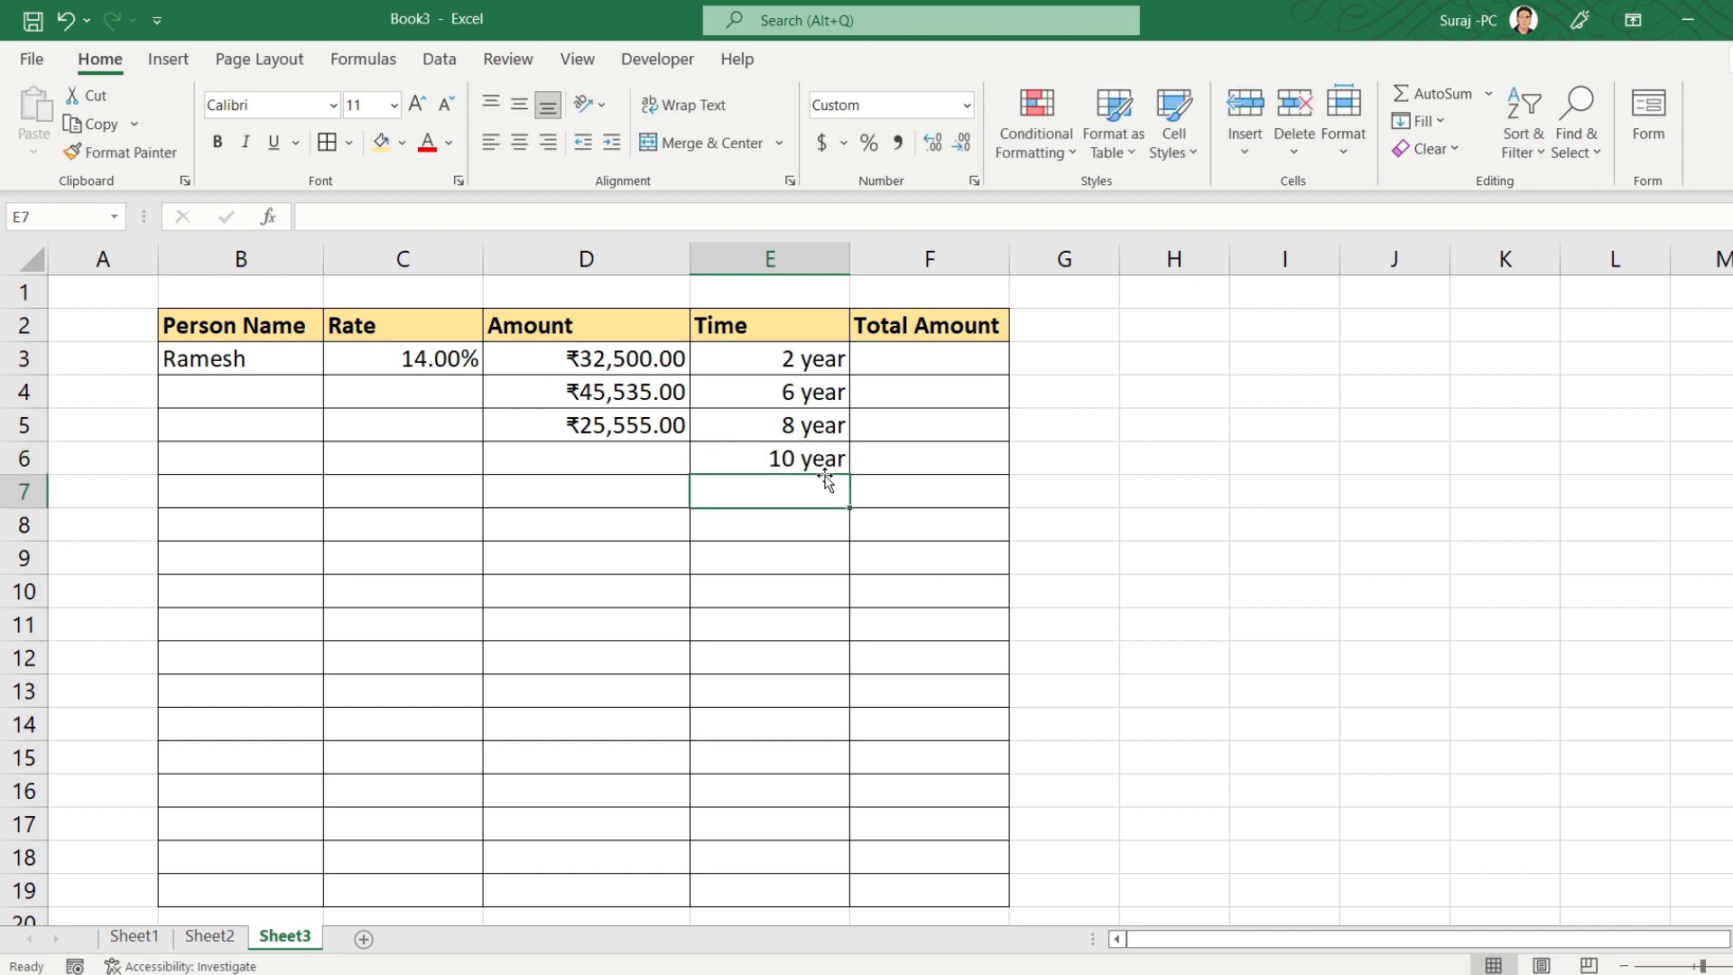
Step: Clear the extra 10 year entry from E6
{"action": "left_click_drag", "start_coordinate": [793, 359], "coordinate": [805, 666]}
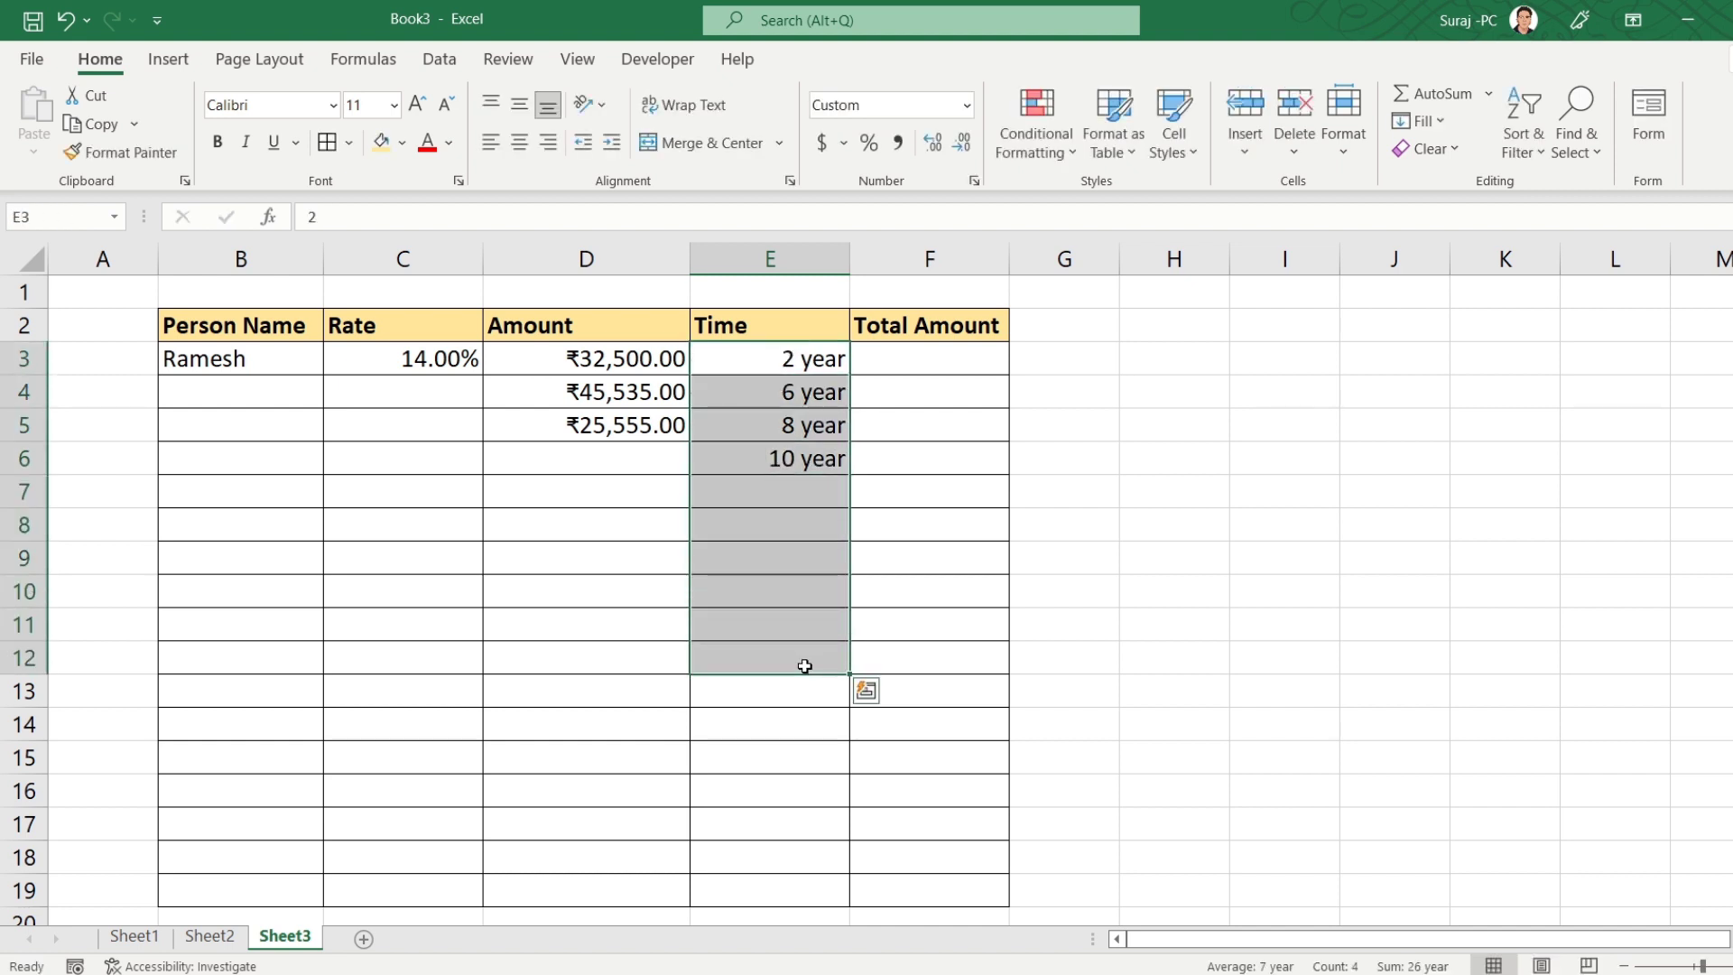
{"action": "left_click", "coordinate": [784, 461]}
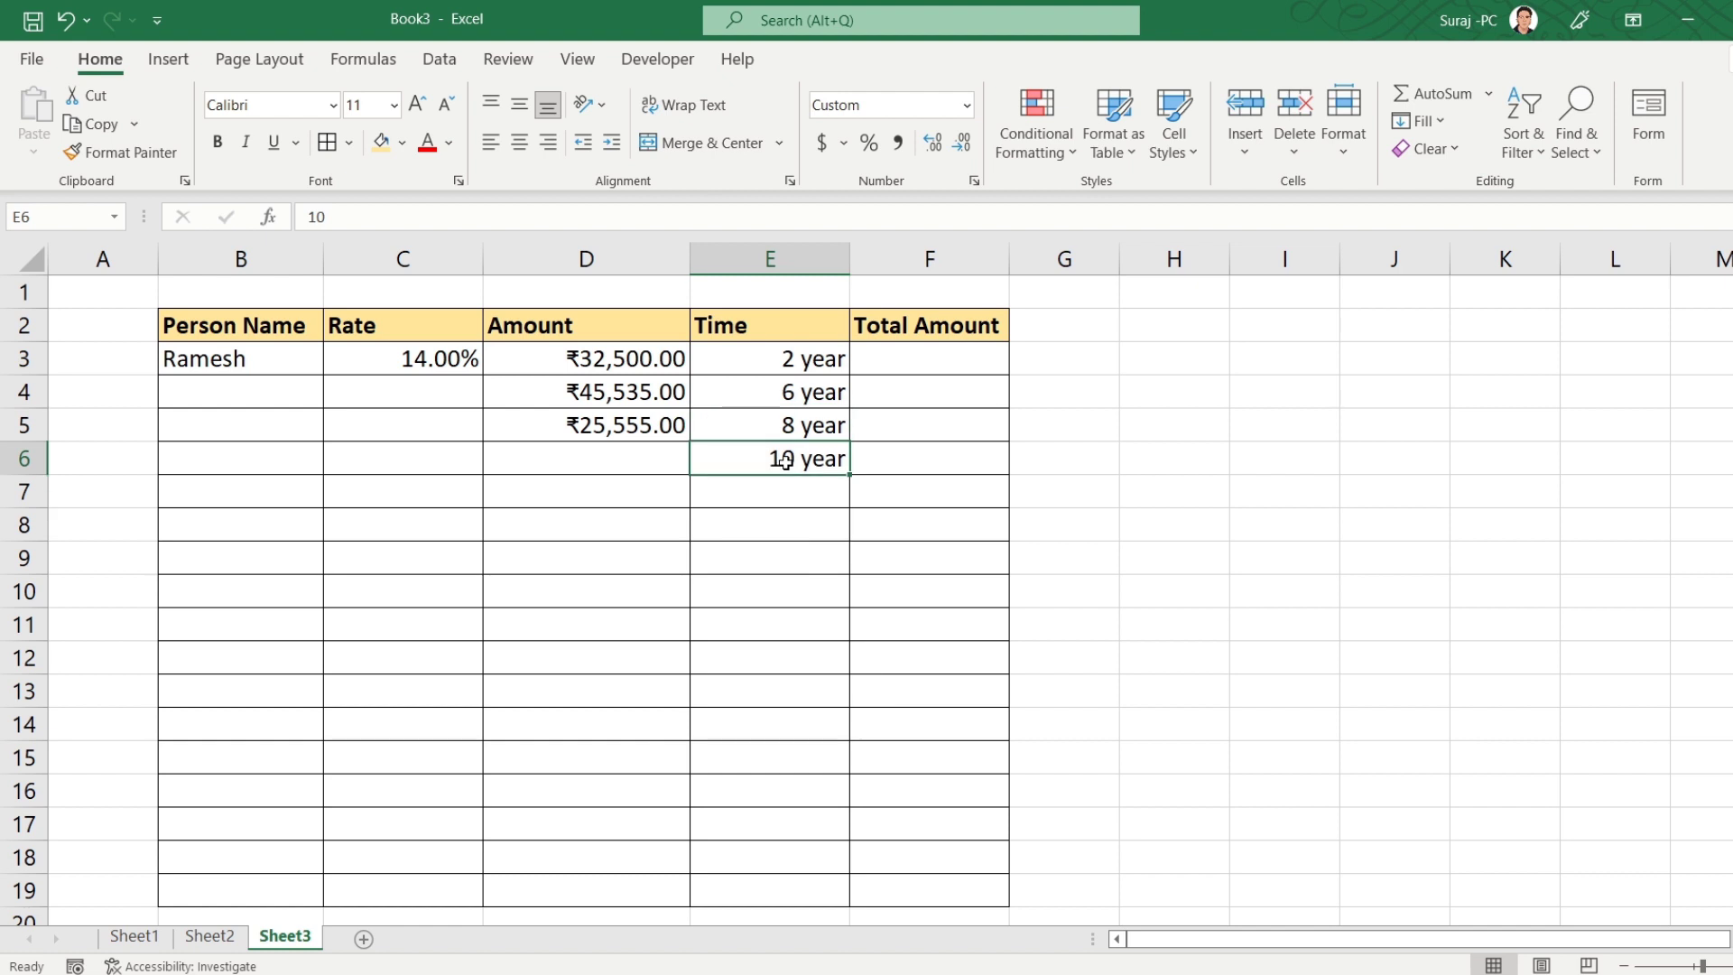
{"action": "key", "text": "Delete"}
{"action": "left_click", "coordinate": [874, 438]}
{"action": "left_click", "coordinate": [375, 430]}
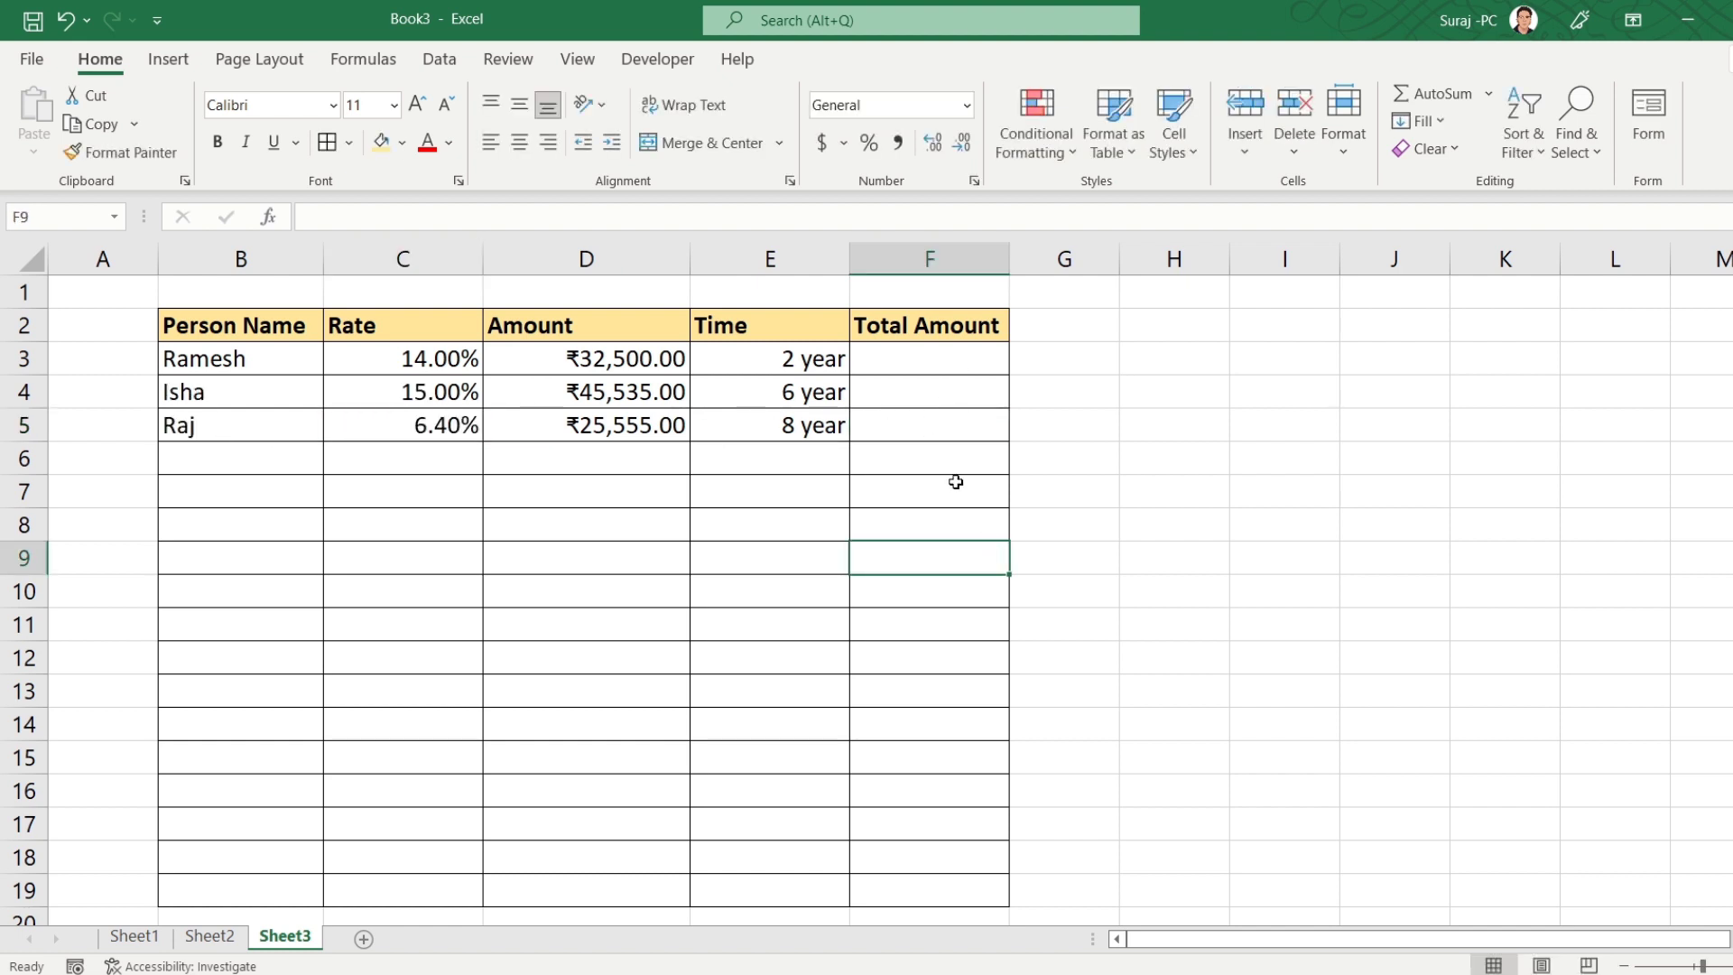
Step: Enter the formula =C3*D3*E3 in F3 under the Total Amount header
{"action": "left_click", "coordinate": [922, 323]}
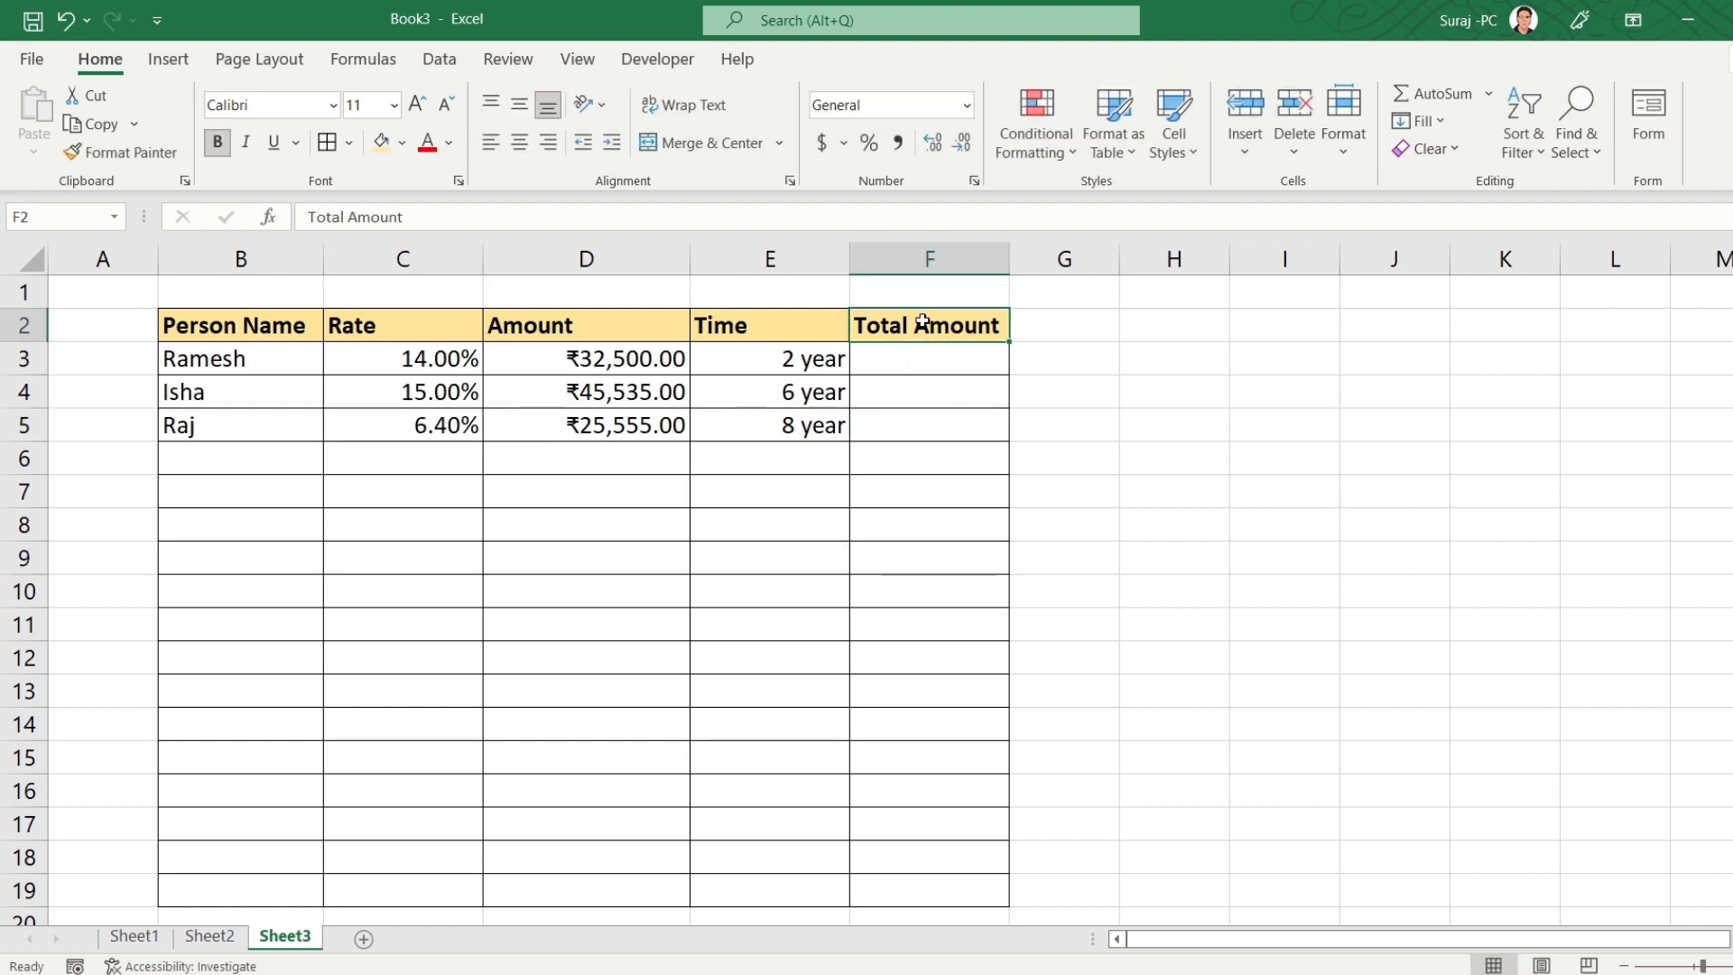
{"action": "left_click", "coordinate": [900, 377]}
{"action": "left_click", "coordinate": [923, 357]}
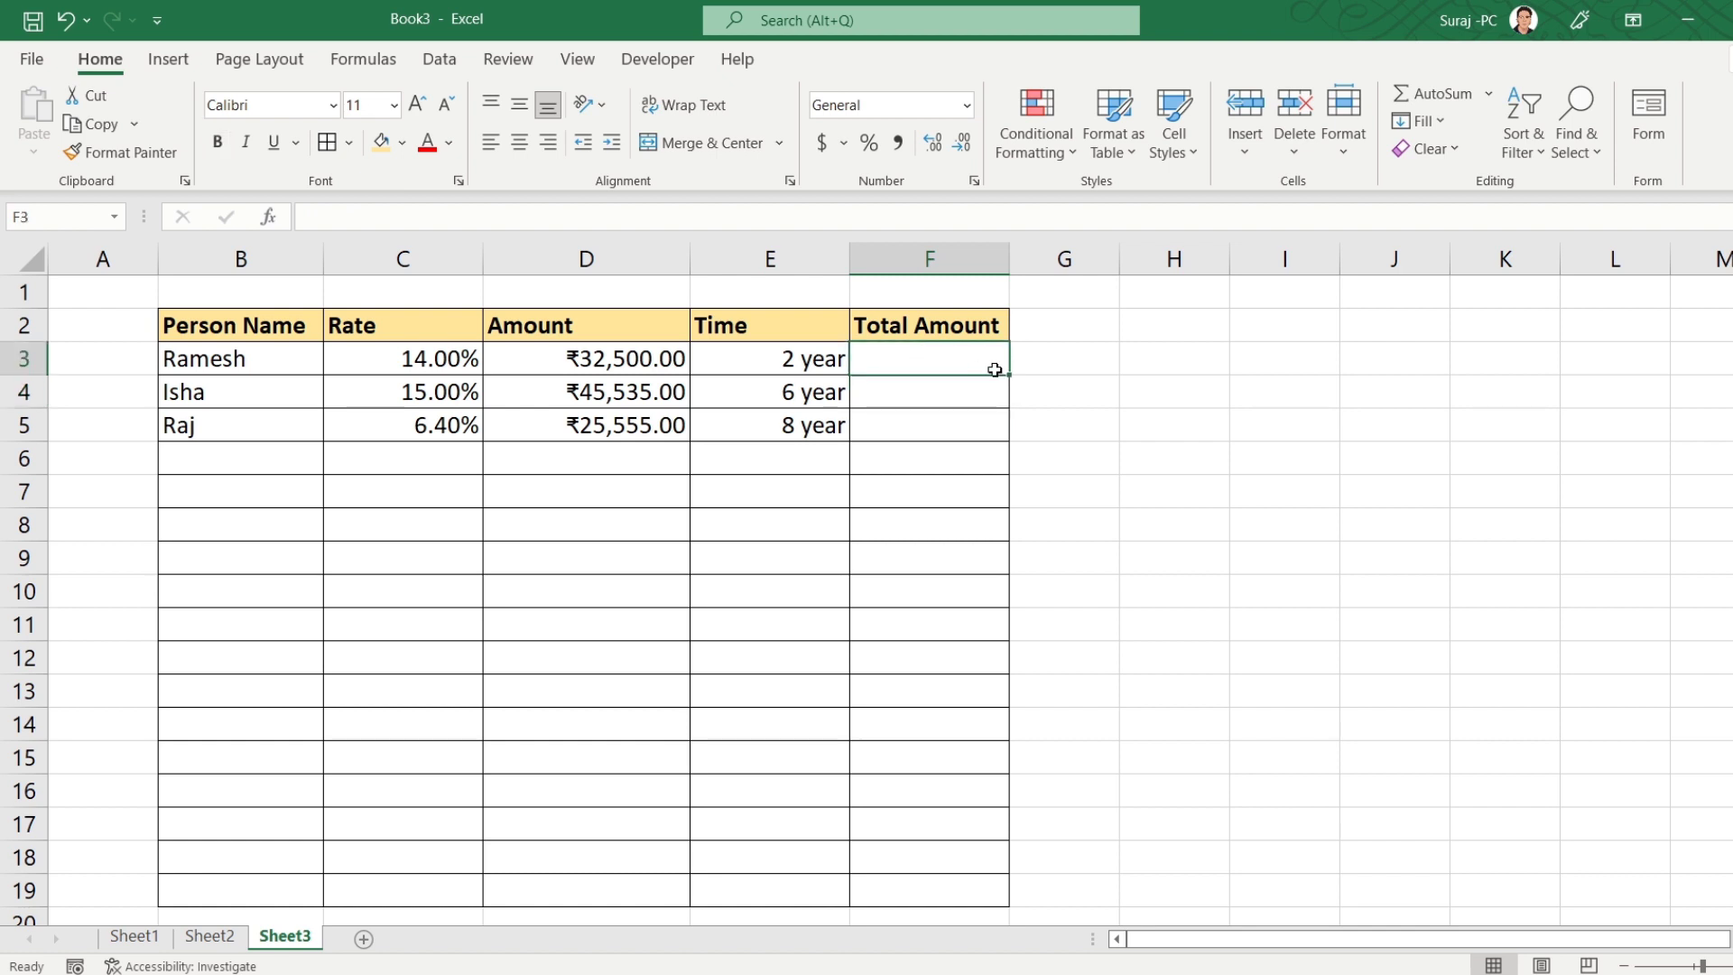
{"action": "type", "text": "="}
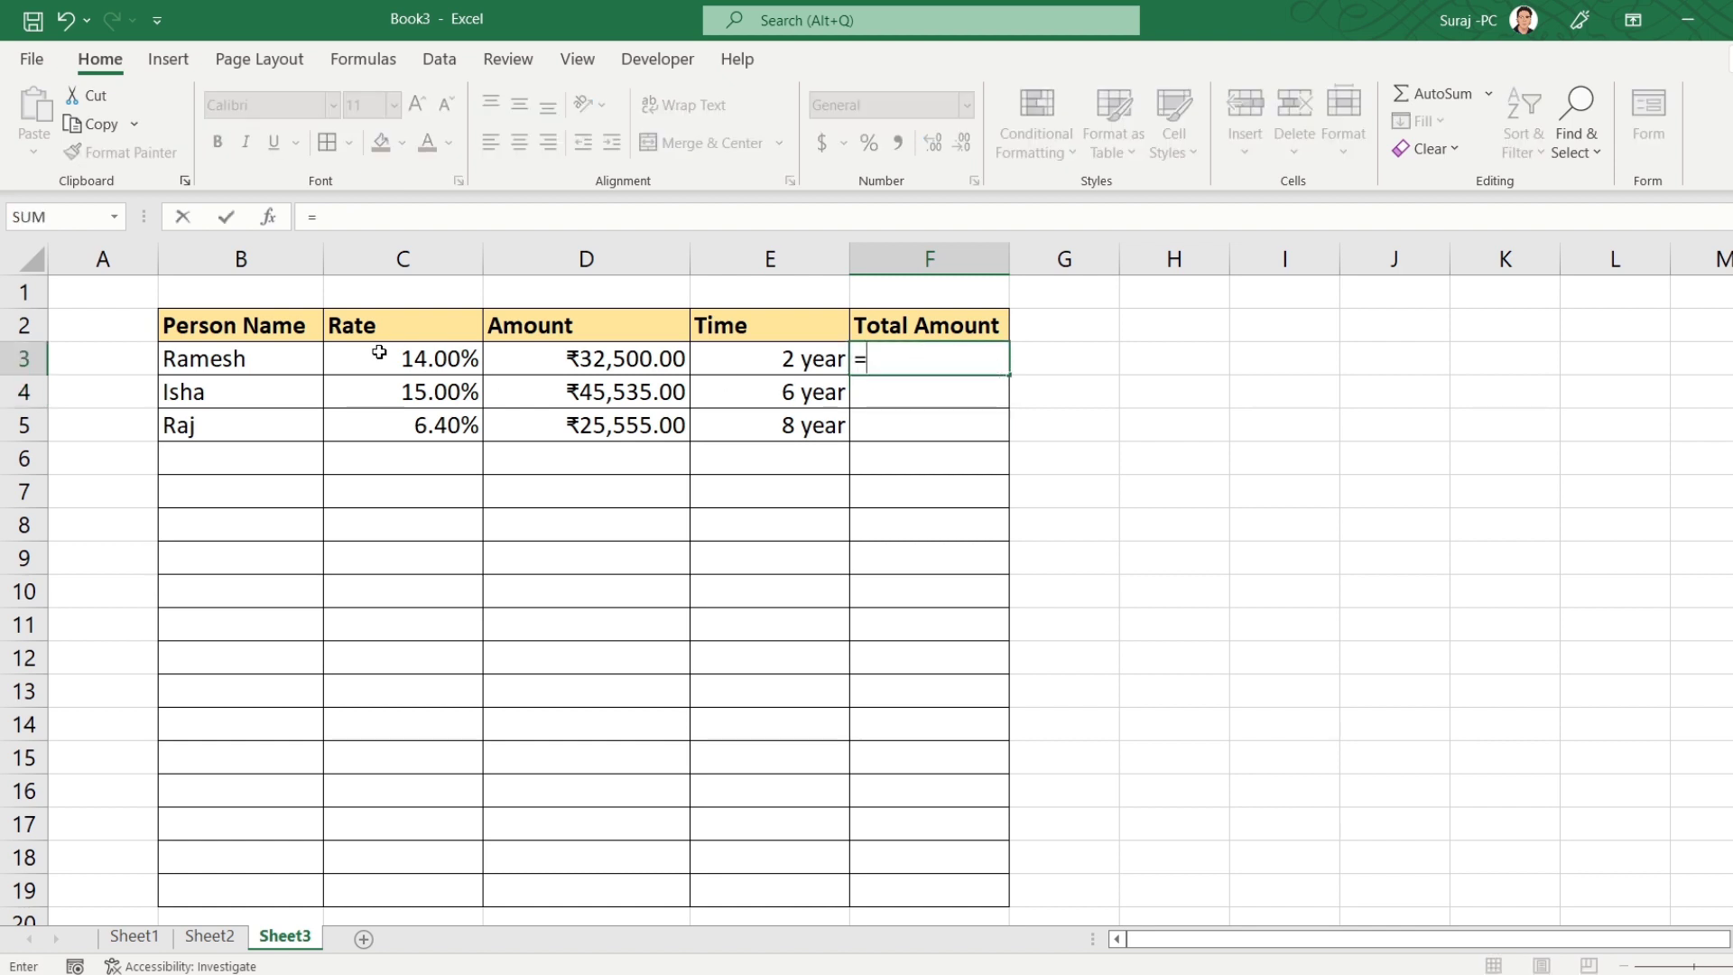
{"action": "left_click", "coordinate": [379, 351]}
{"action": "type", "text": "*"}
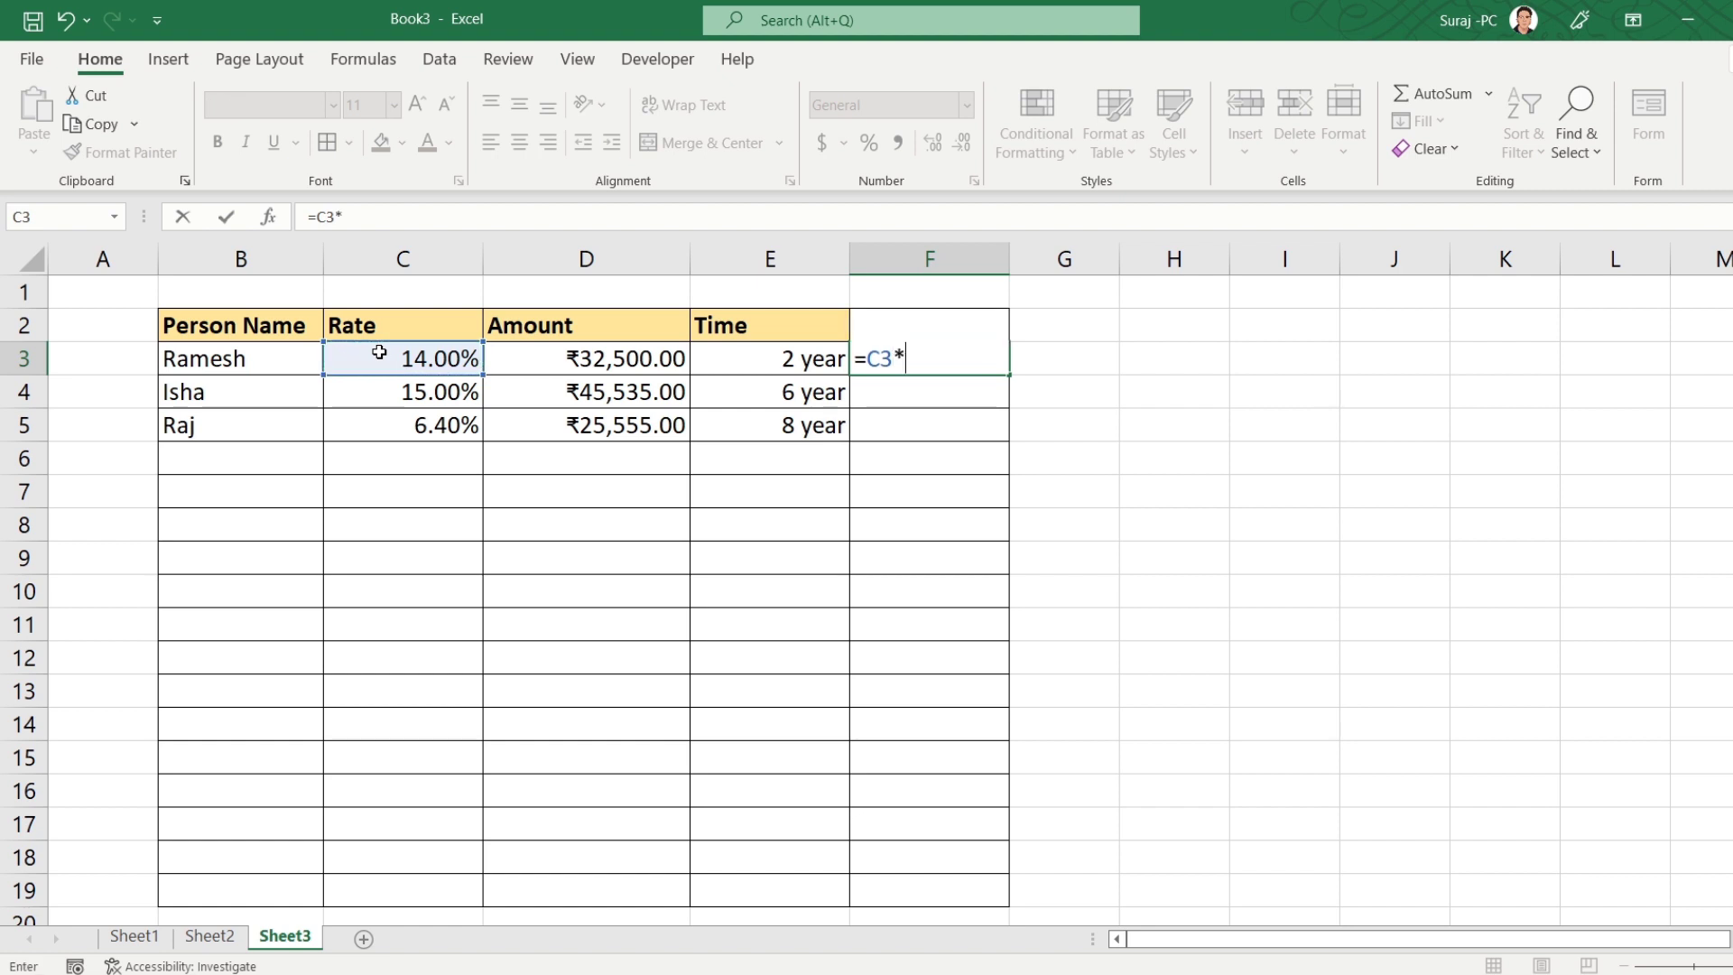
{"action": "left_click", "coordinate": [614, 361]}
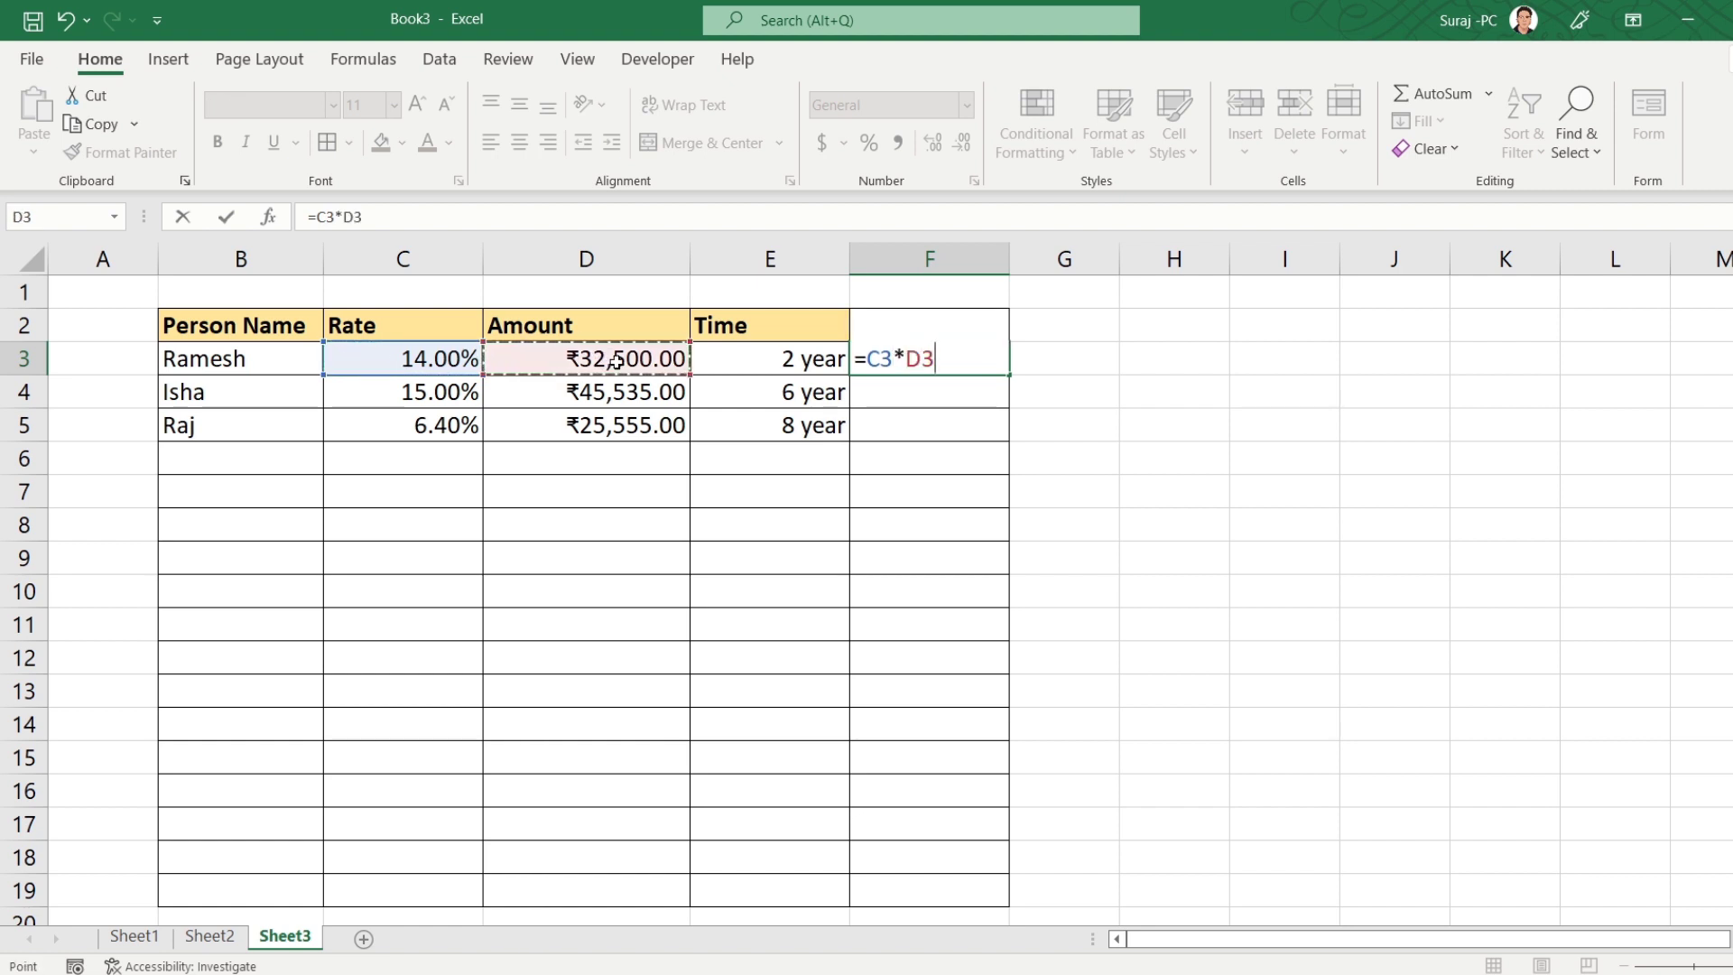
{"action": "type", "text": "*"}
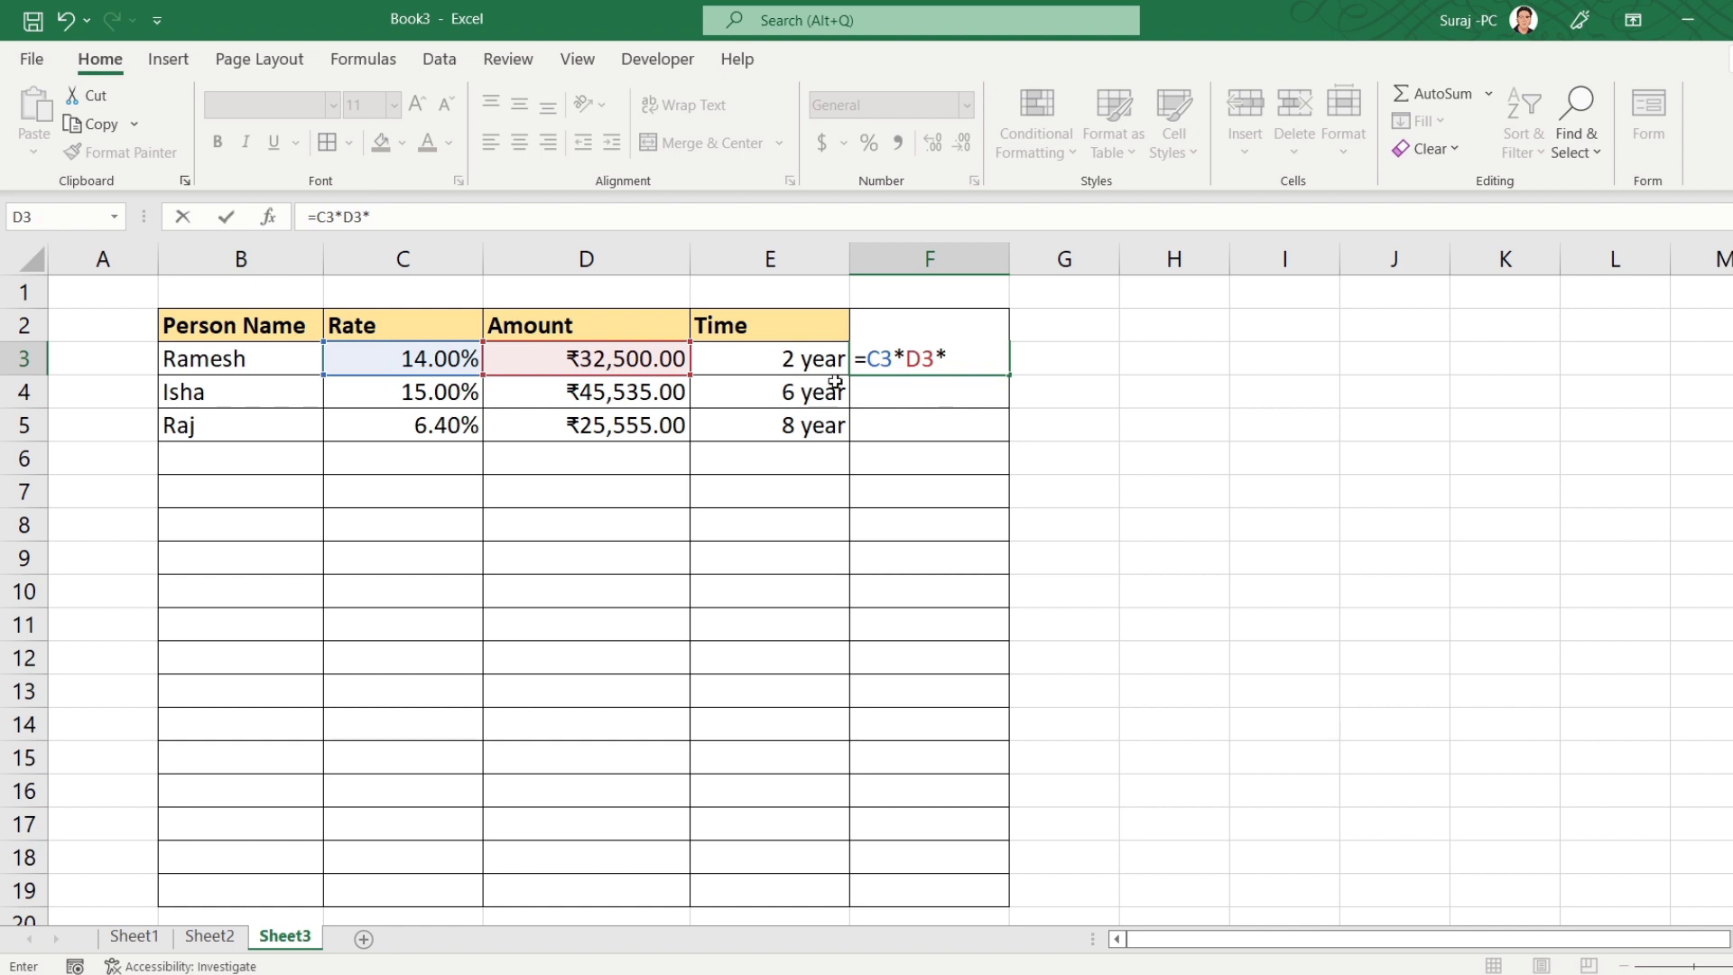
{"action": "left_click", "coordinate": [773, 357]}
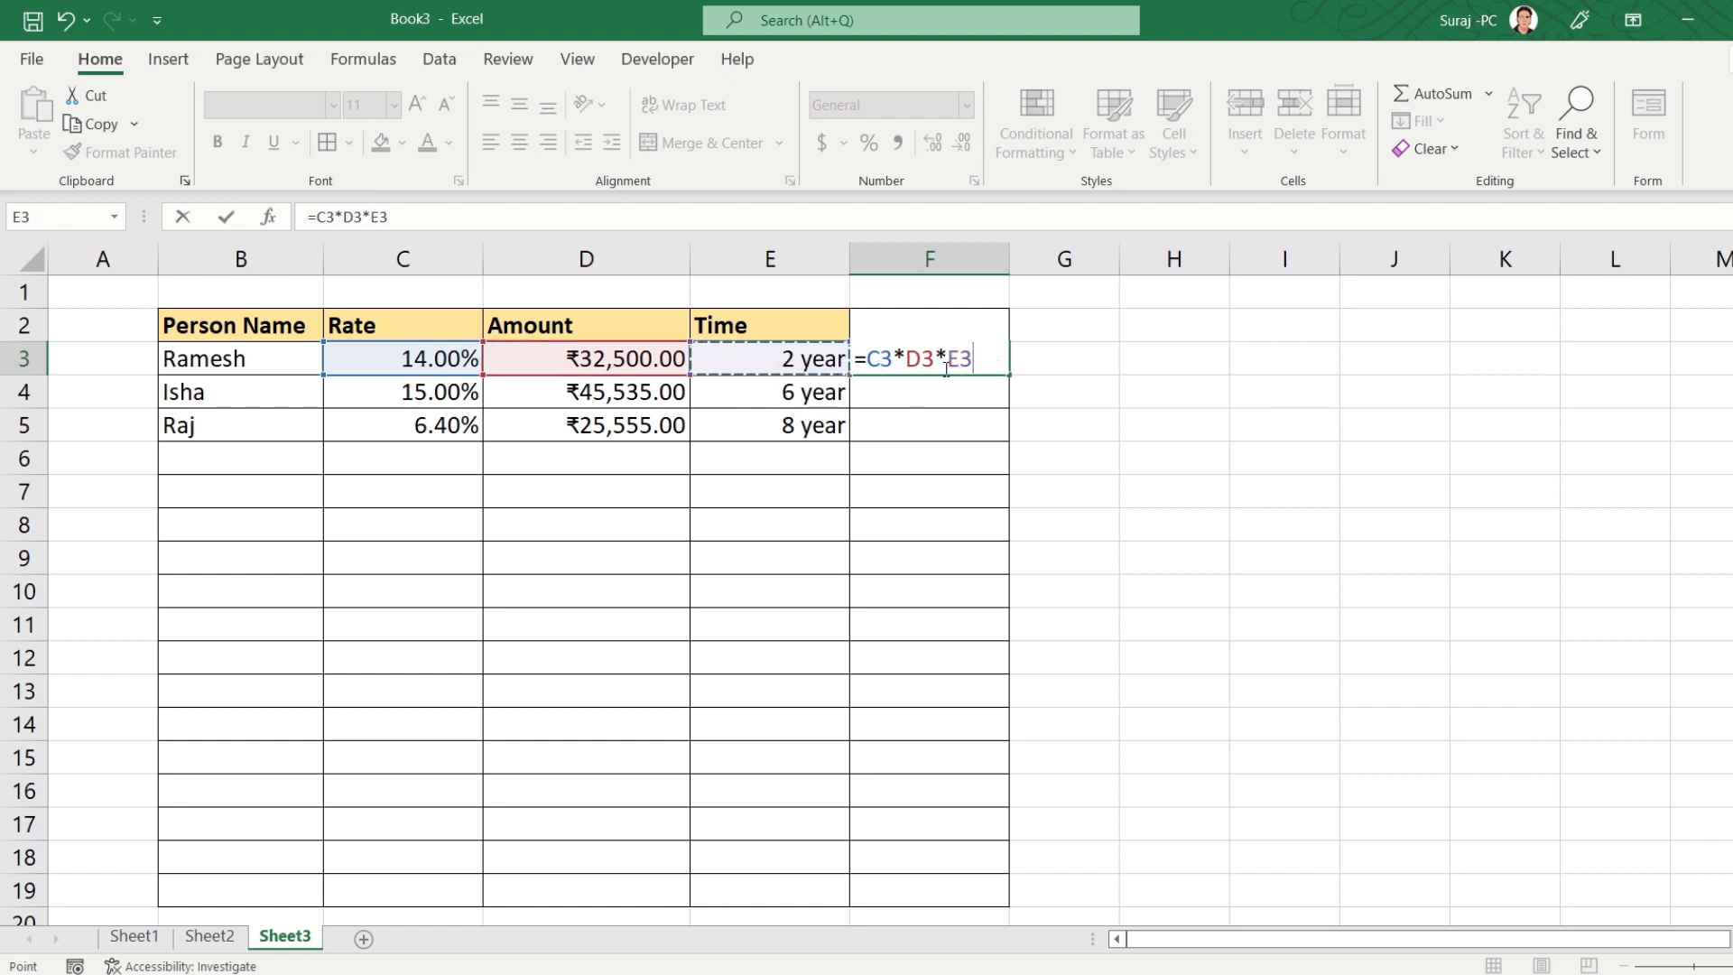
{"action": "key", "text": "Return"}
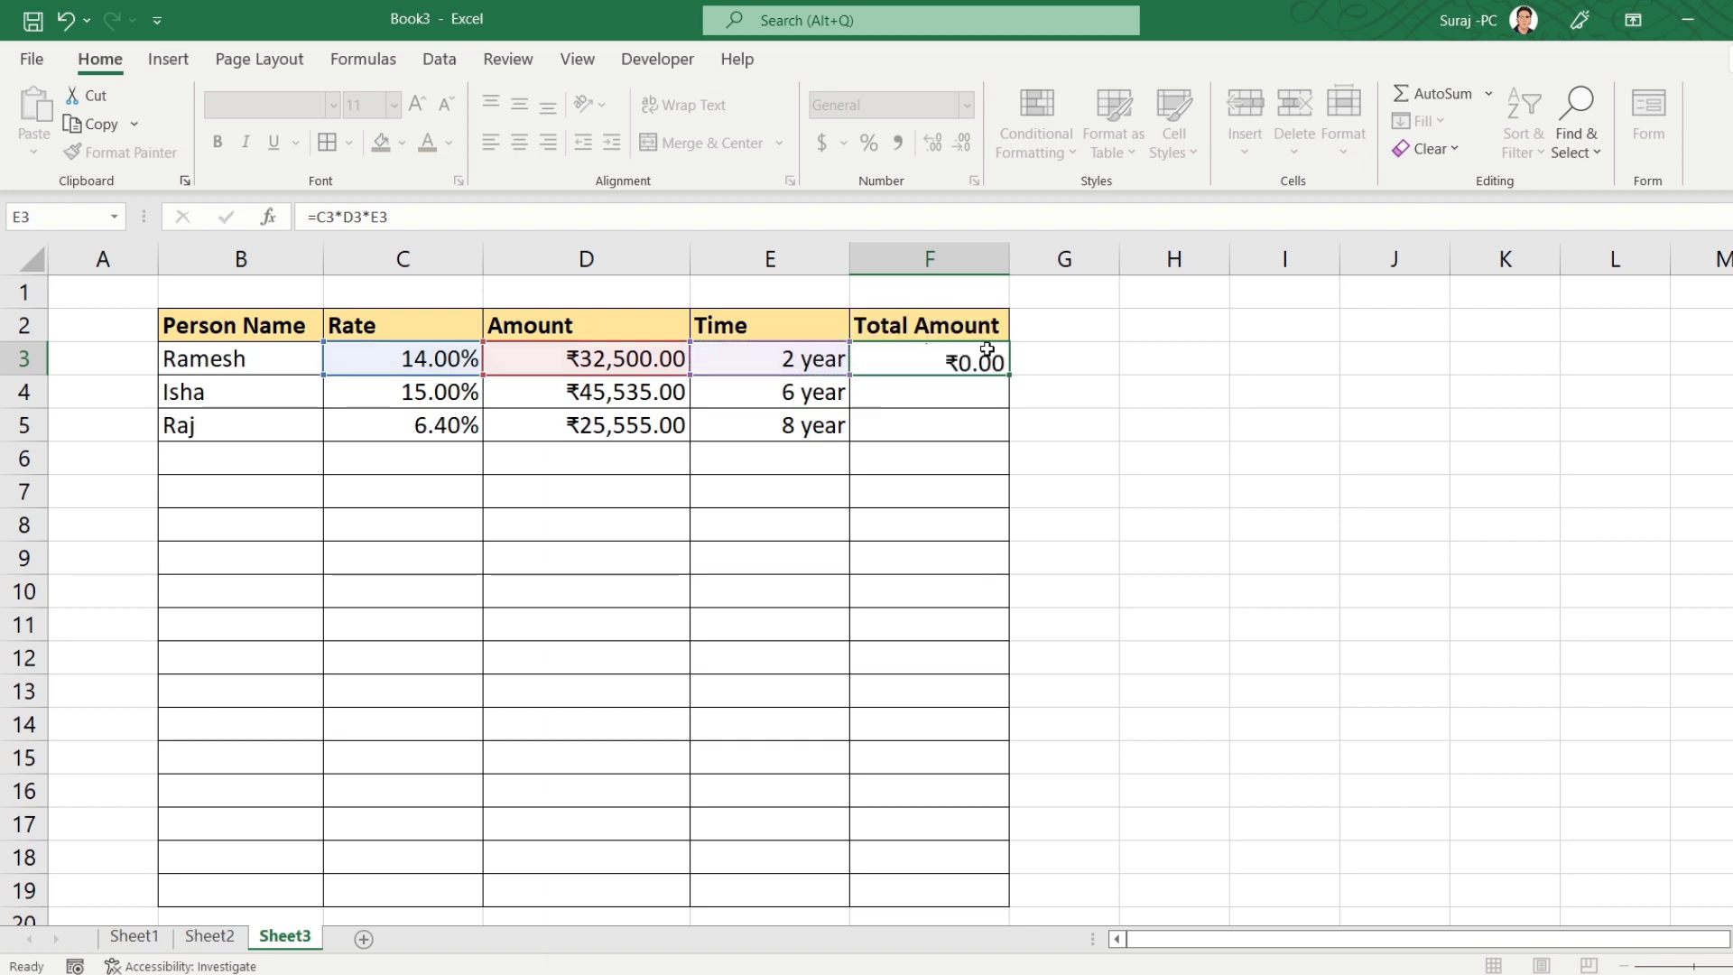
Step: Fill the F3 formula down to F5 only, undoing the over-long fill
{"action": "left_click", "coordinate": [939, 363]}
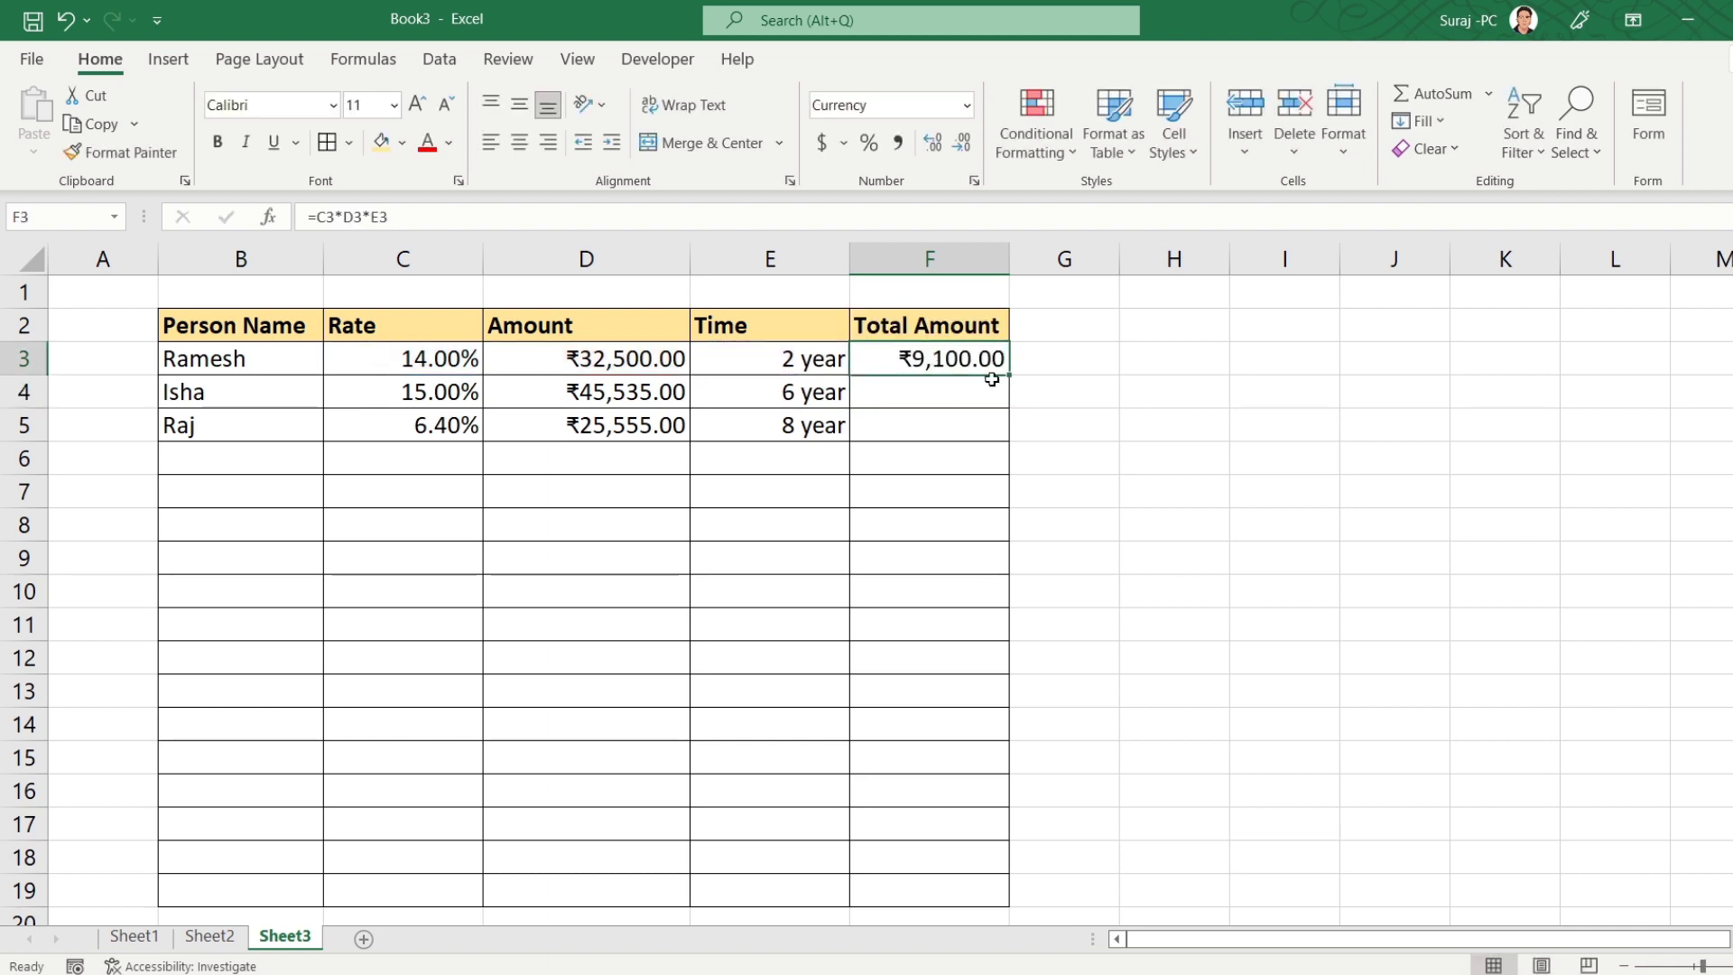
{"action": "left_click_drag", "start_coordinate": [1008, 375], "coordinate": [997, 778]}
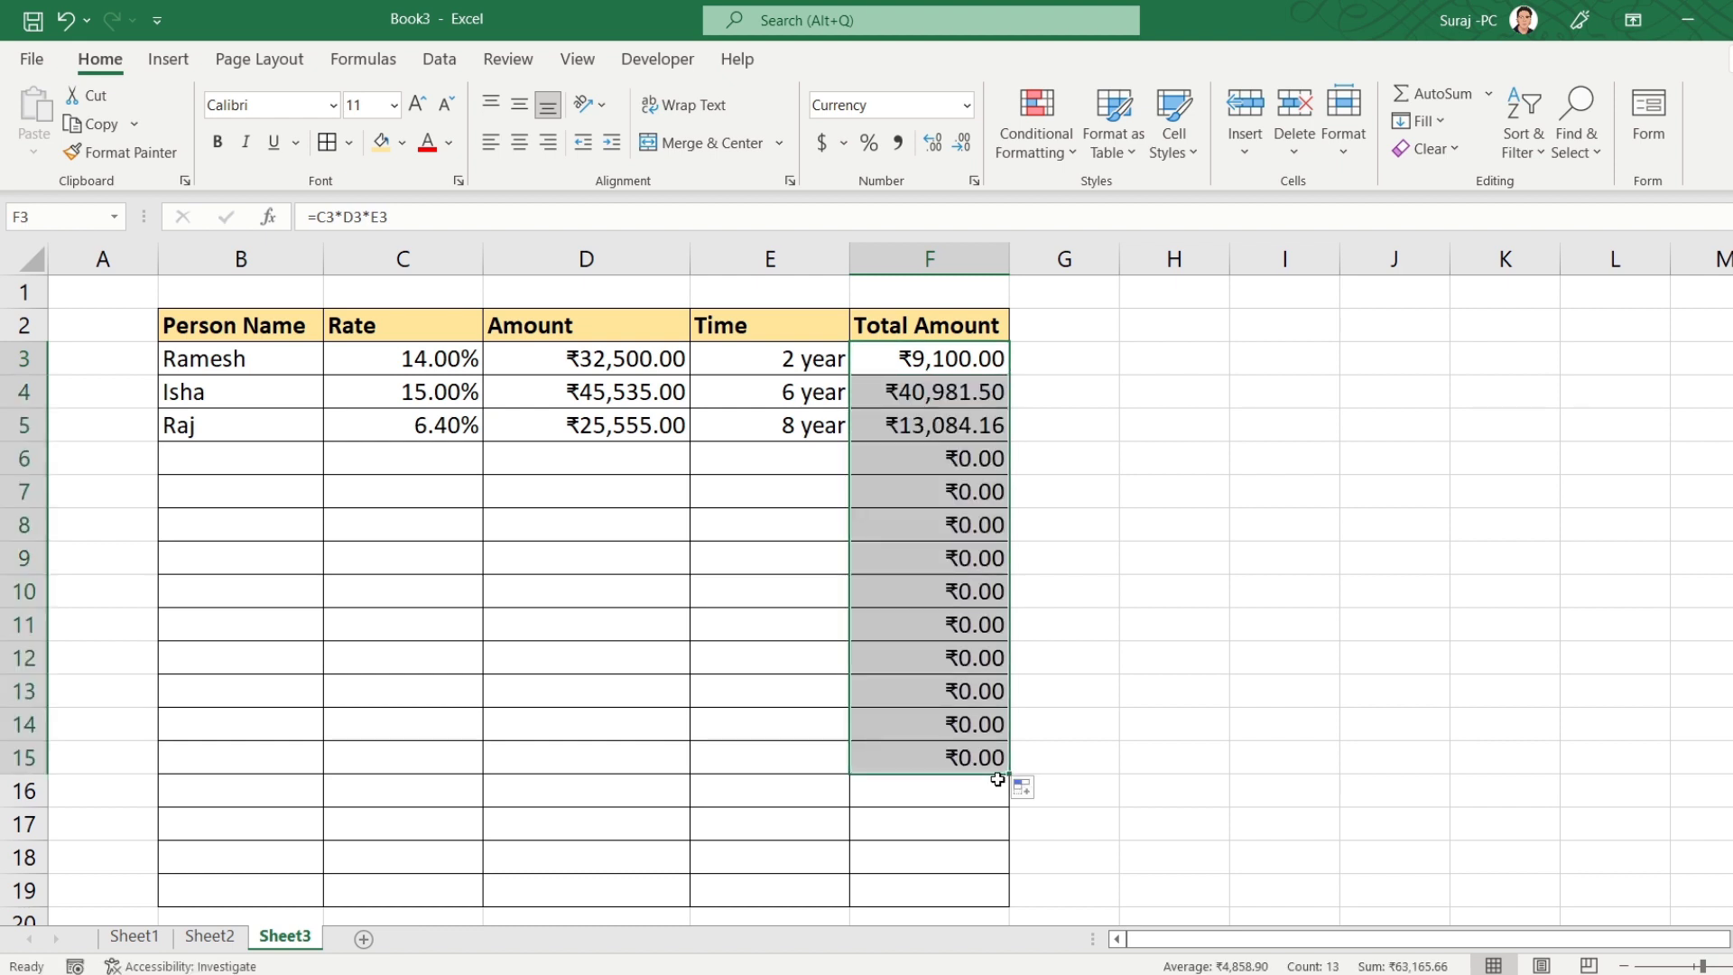
{"action": "key", "text": "ctrl+z"}
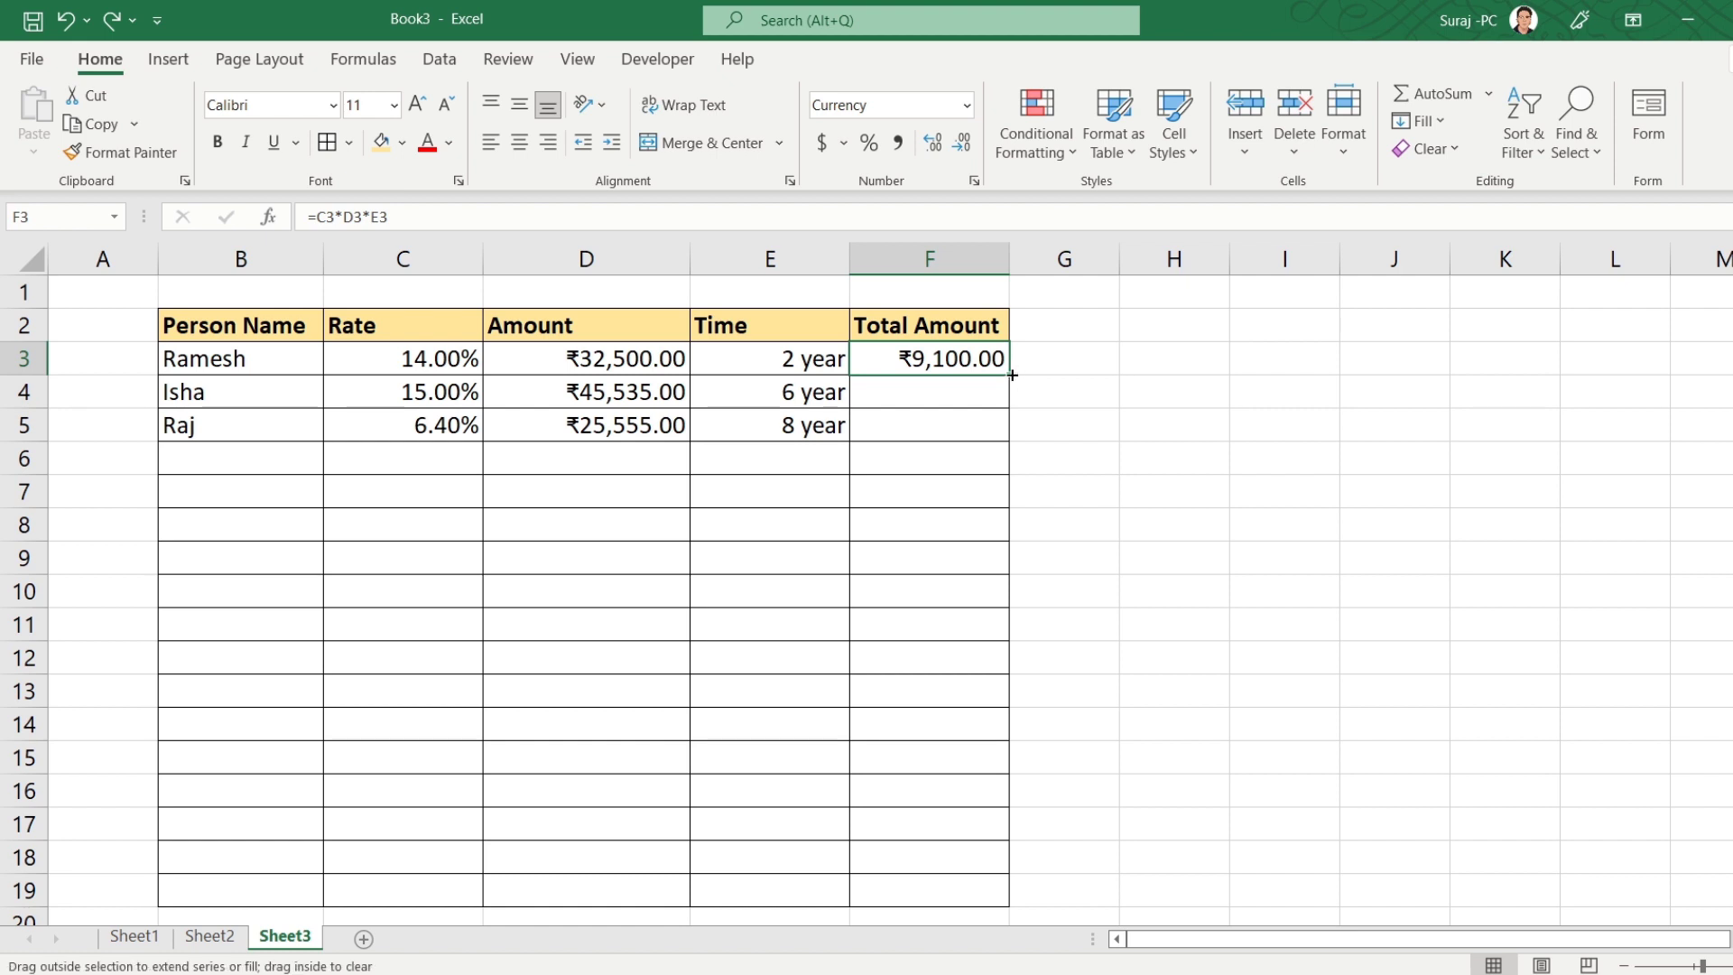
{"action": "left_click_drag", "start_coordinate": [1011, 376], "coordinate": [1014, 444]}
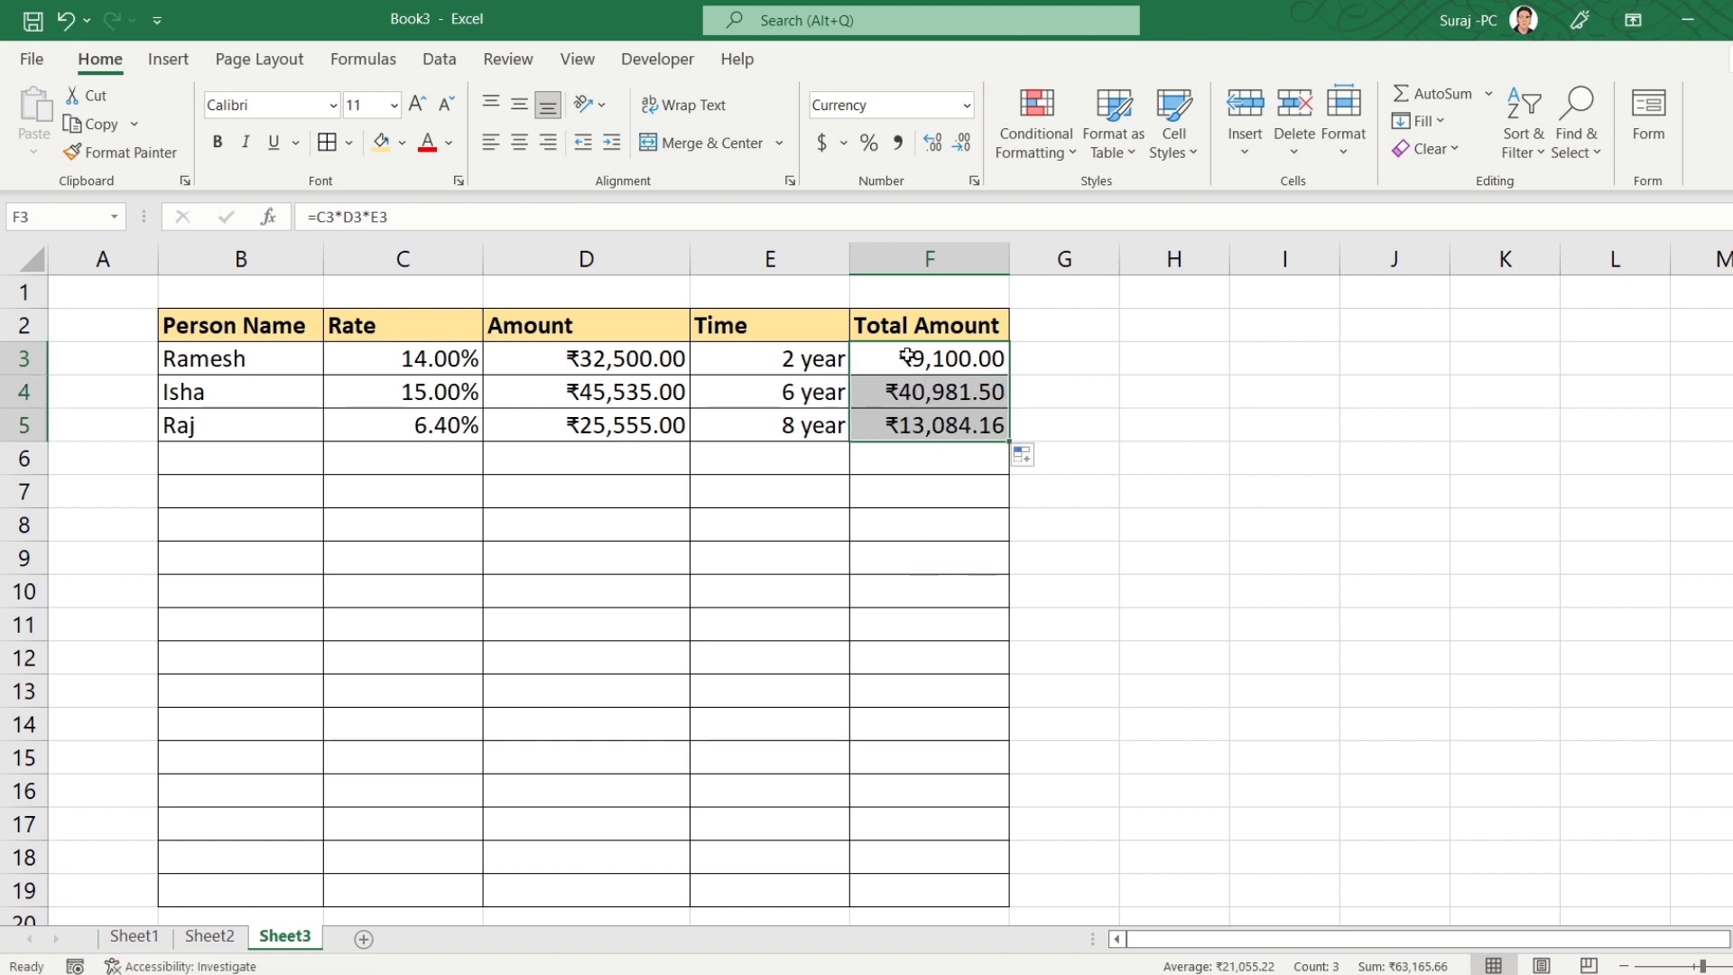
Step: Rename the F2 header from Total Amount to Interest Amount and autofit column F
{"action": "double_click", "coordinate": [910, 318]}
{"action": "left_click_drag", "start_coordinate": [910, 323], "coordinate": [824, 317]}
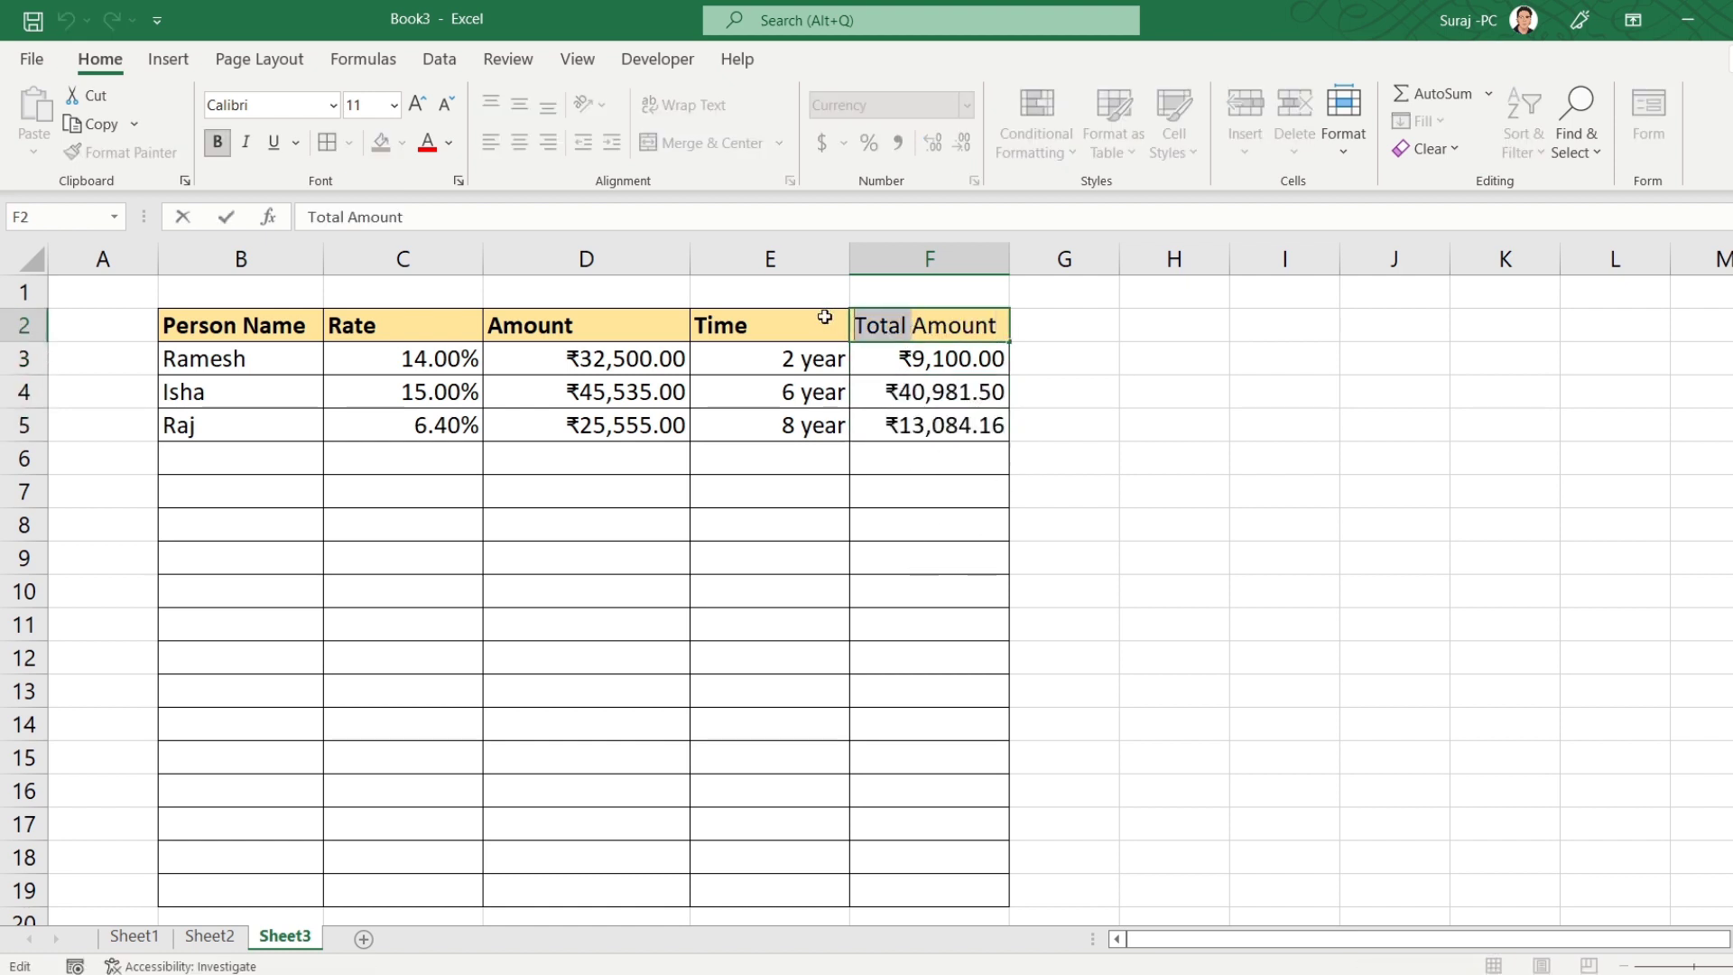
{"action": "type", "text": "IN"}
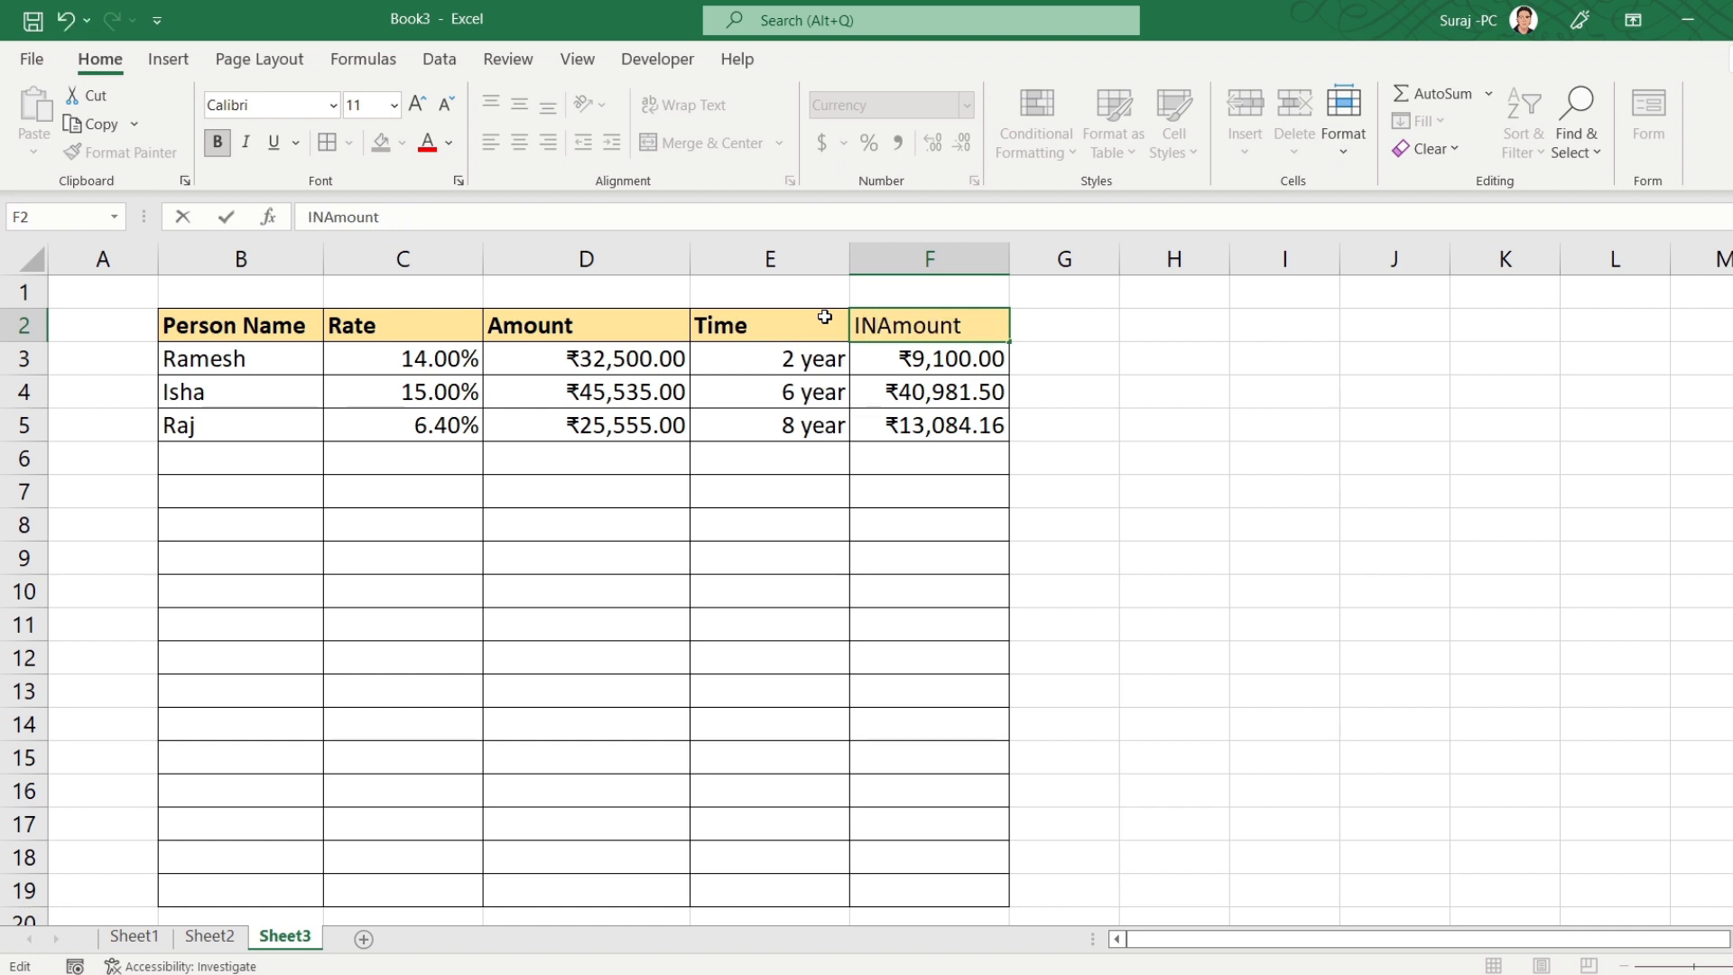
{"action": "type", "text": "terest"}
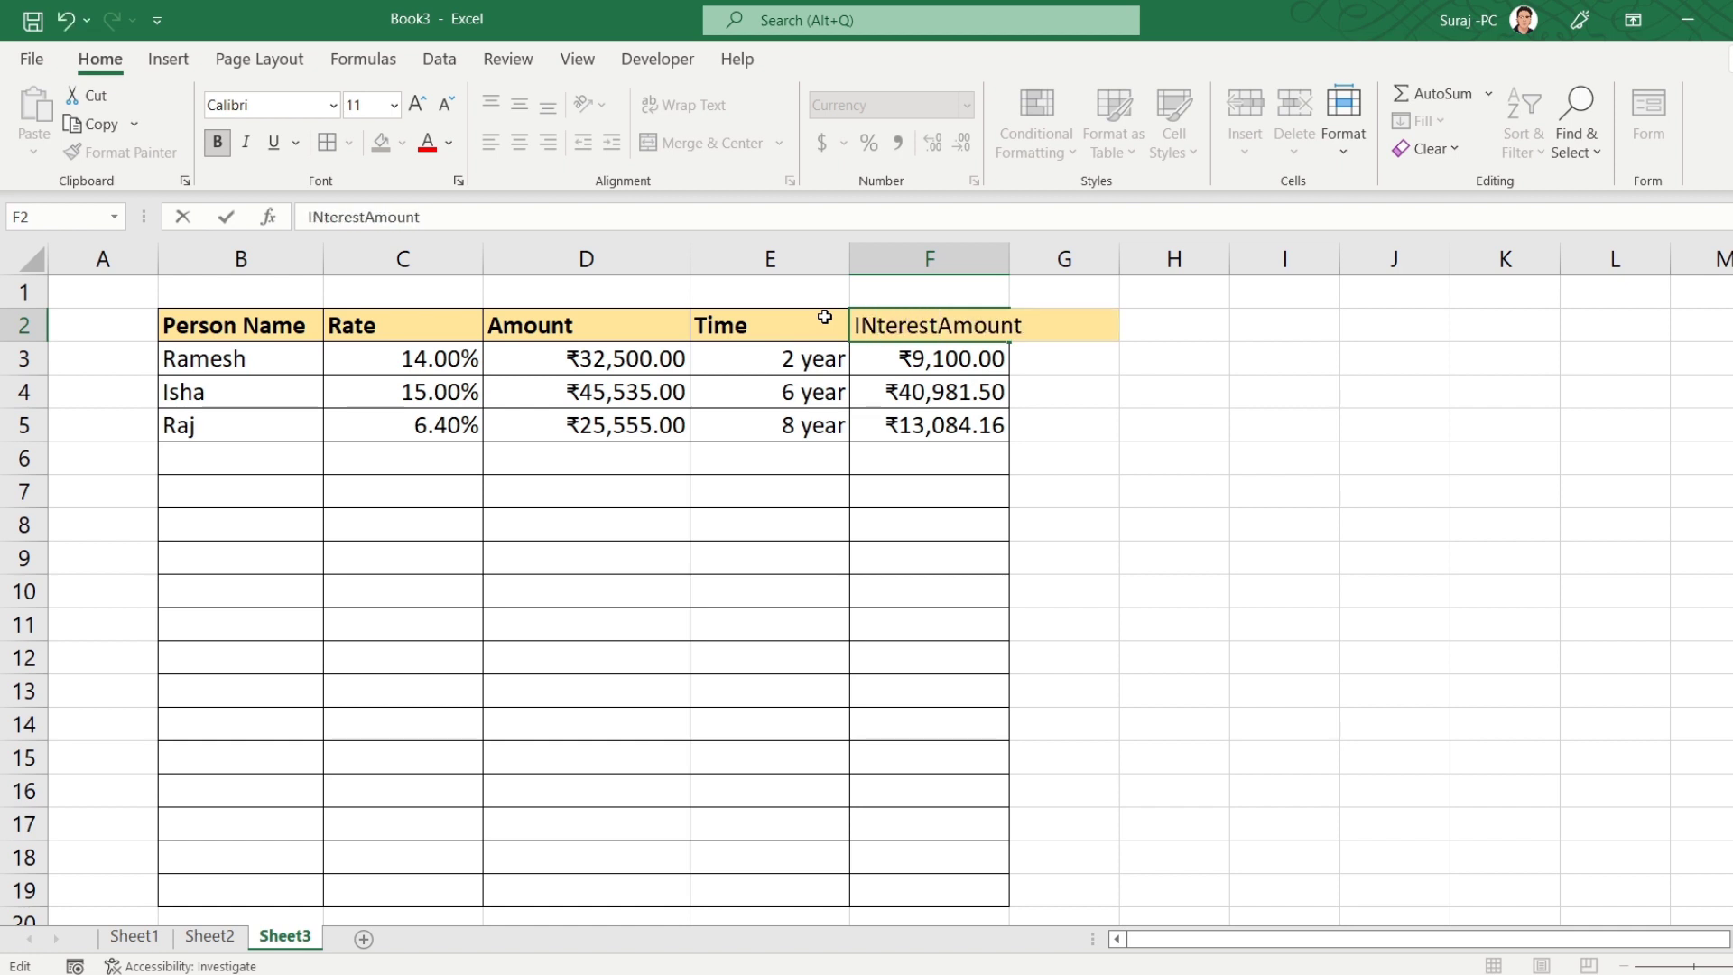
{"action": "key", "text": "BackSpace"}
{"action": "type", "text": "t"}
{"action": "left_click", "coordinate": [916, 514]}
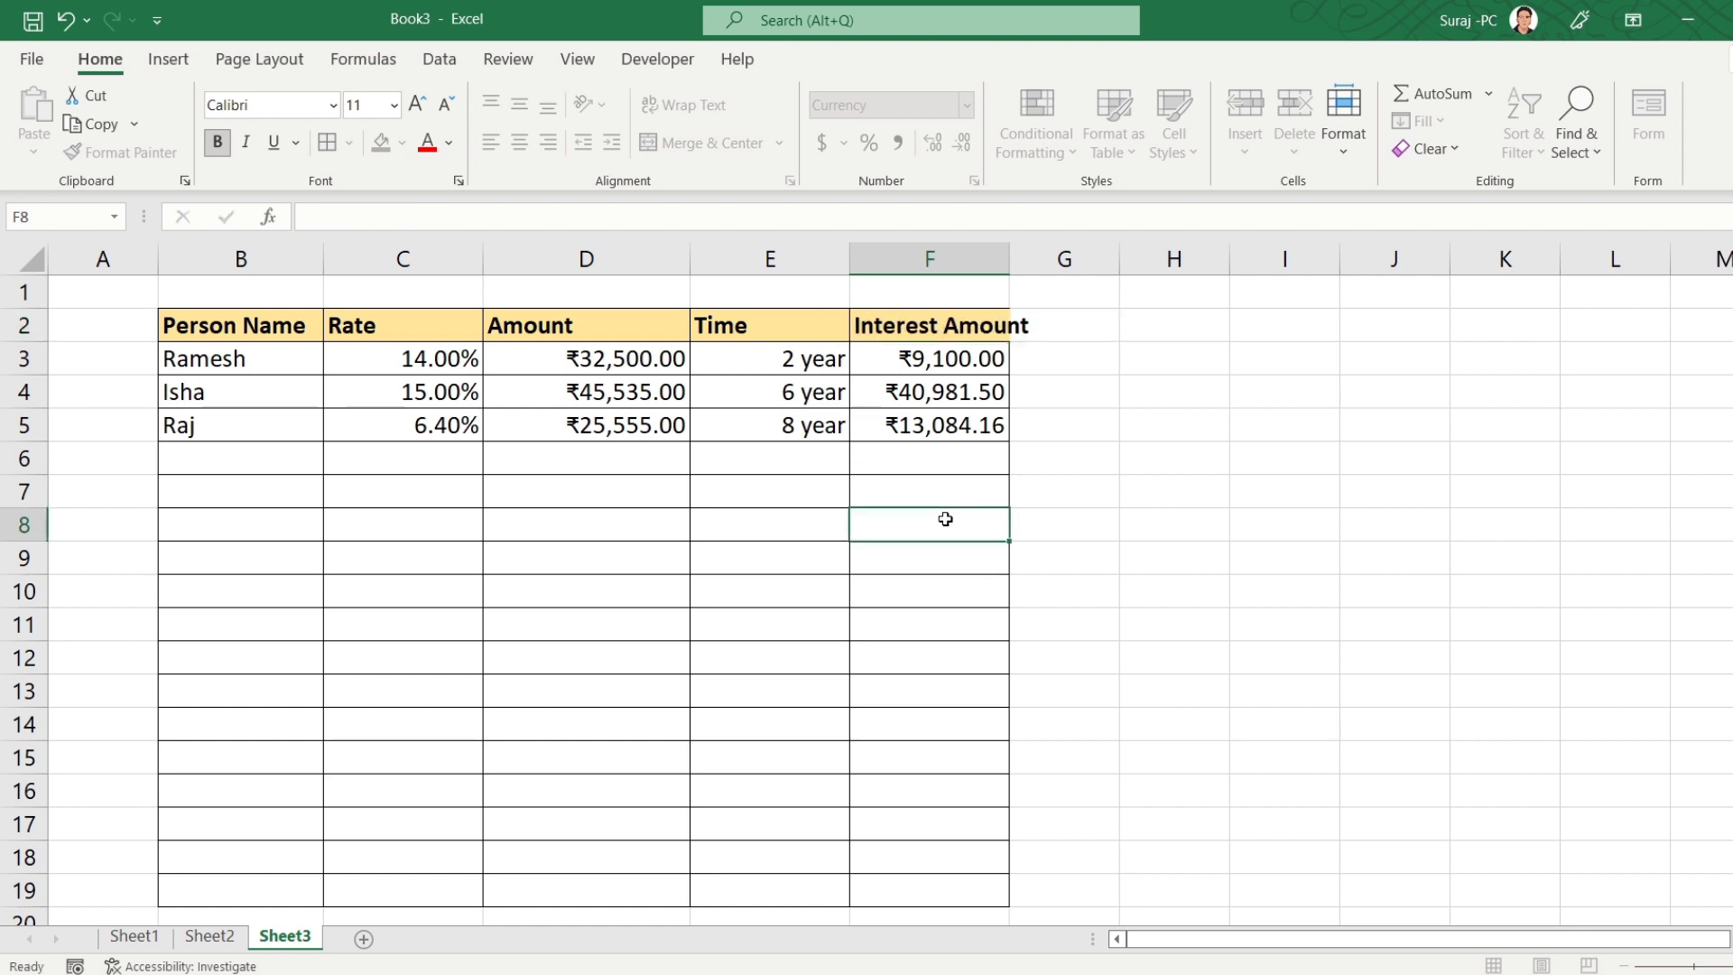
{"action": "double_click", "coordinate": [1009, 260]}
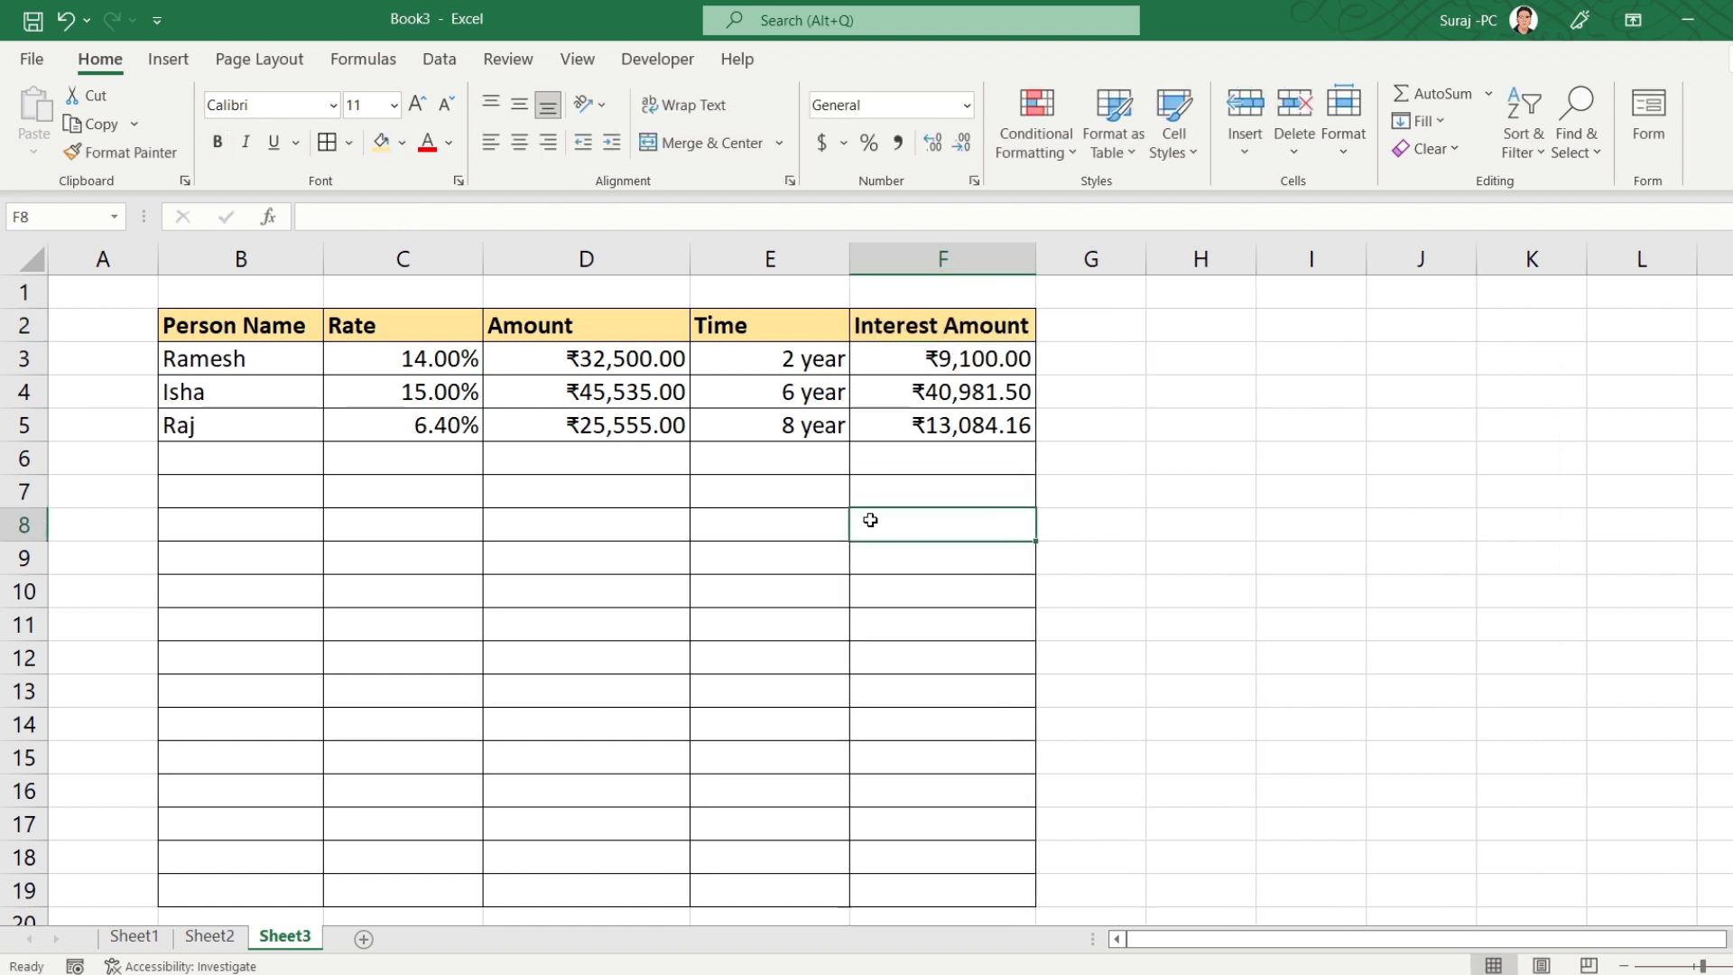
Step: Check the Time cells E4 and E7 and the C3:E5 rate, amount and time data
{"action": "left_click", "coordinate": [703, 480]}
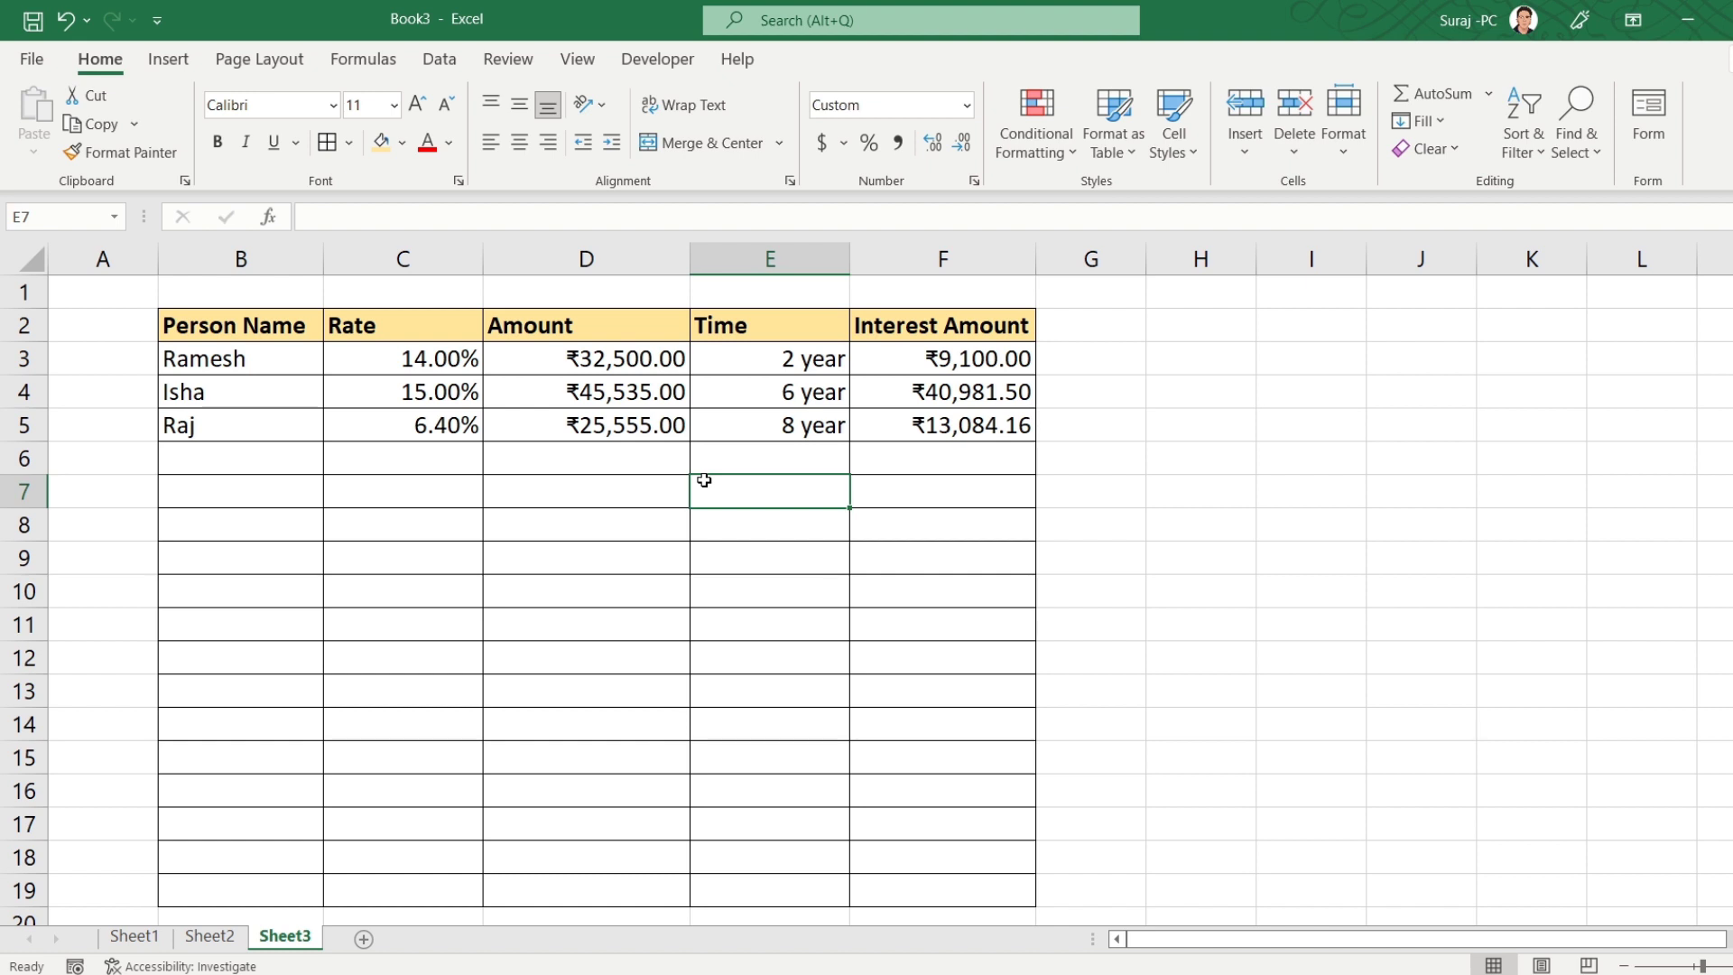
{"action": "left_click", "coordinate": [798, 390]}
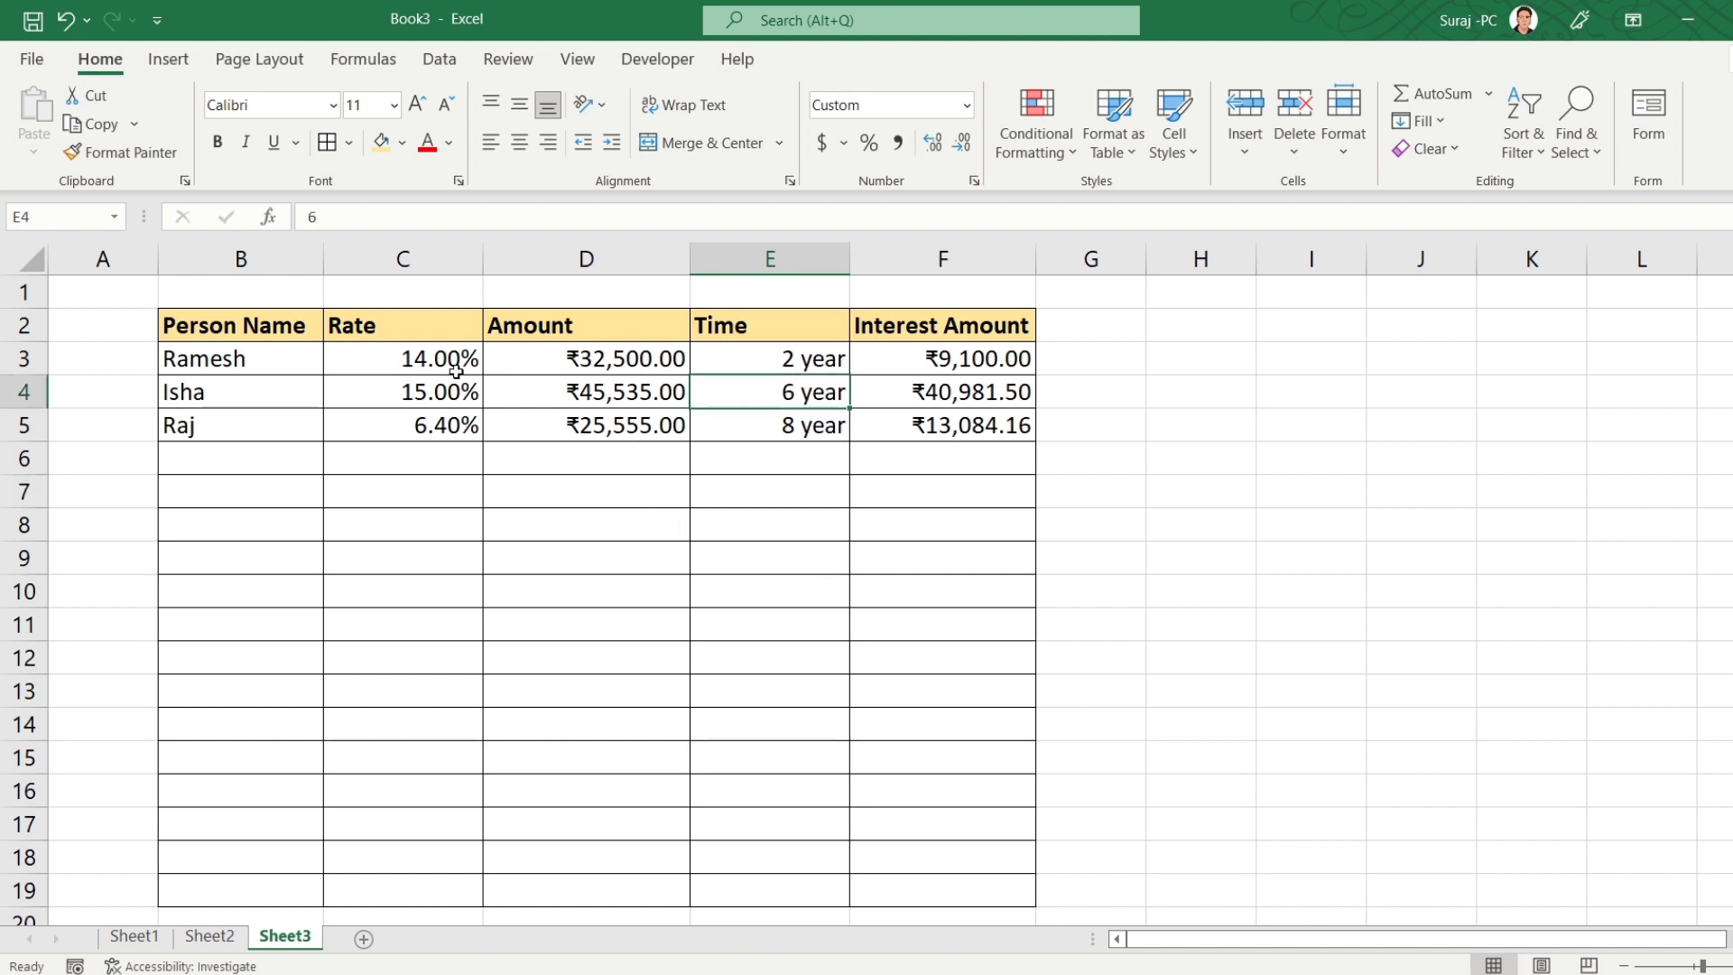
{"action": "left_click_drag", "start_coordinate": [456, 370], "coordinate": [743, 442]}
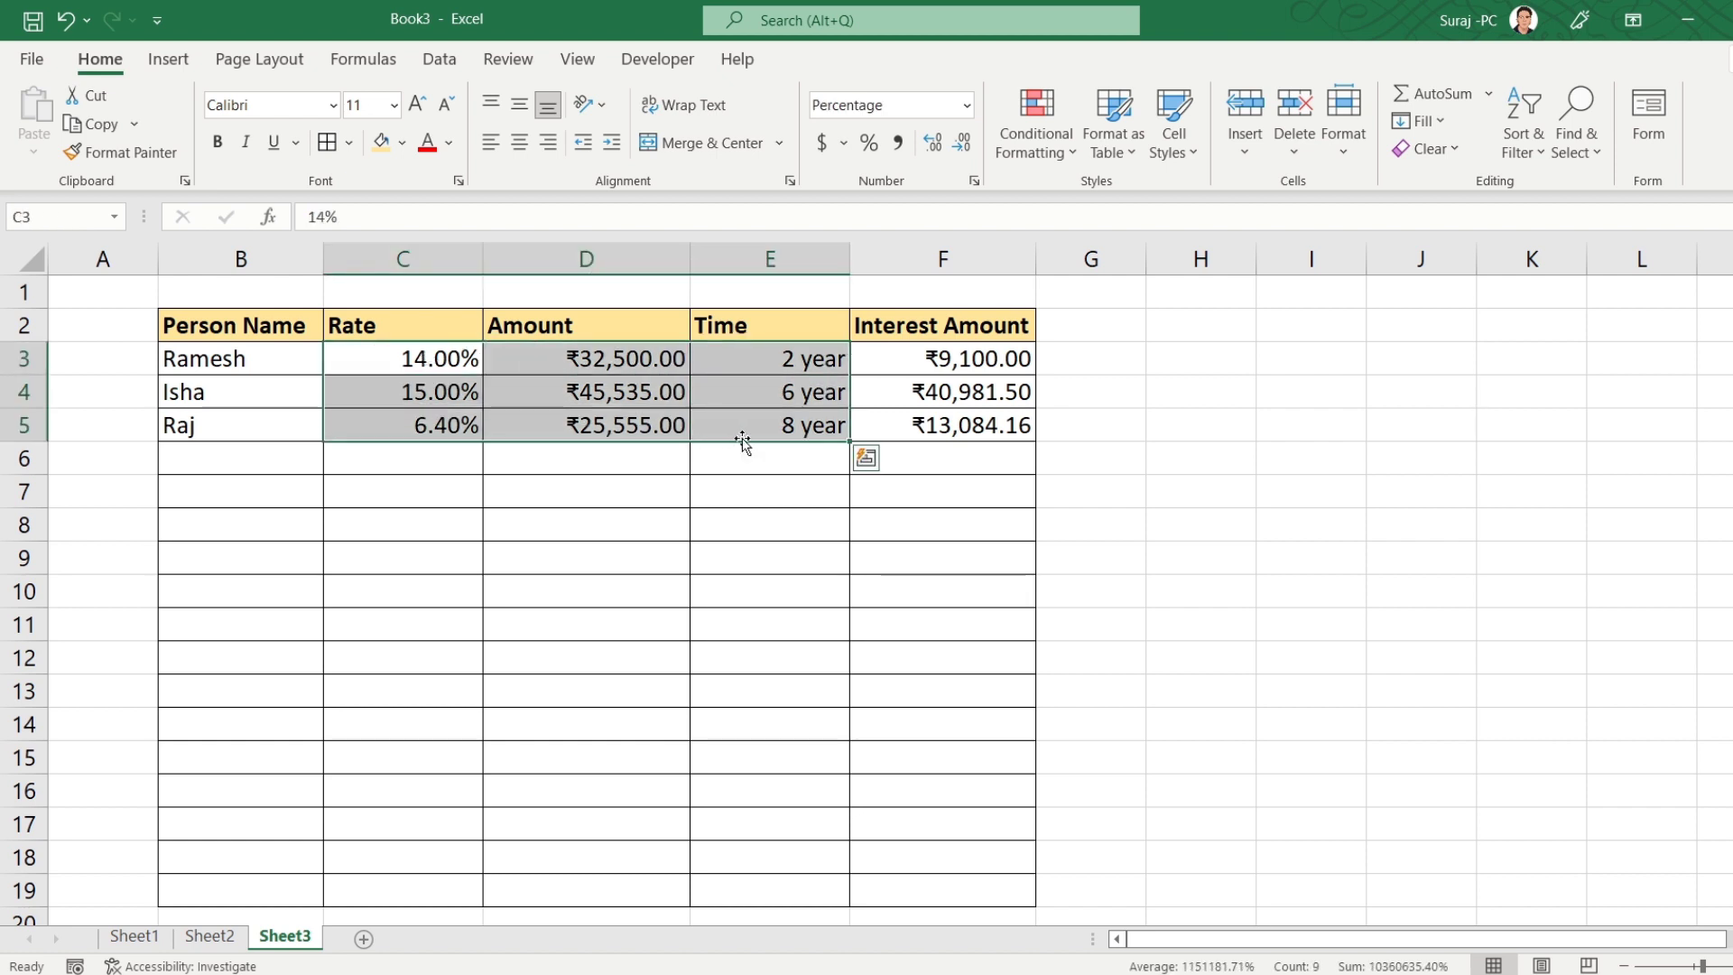
{"action": "left_click", "coordinate": [644, 469]}
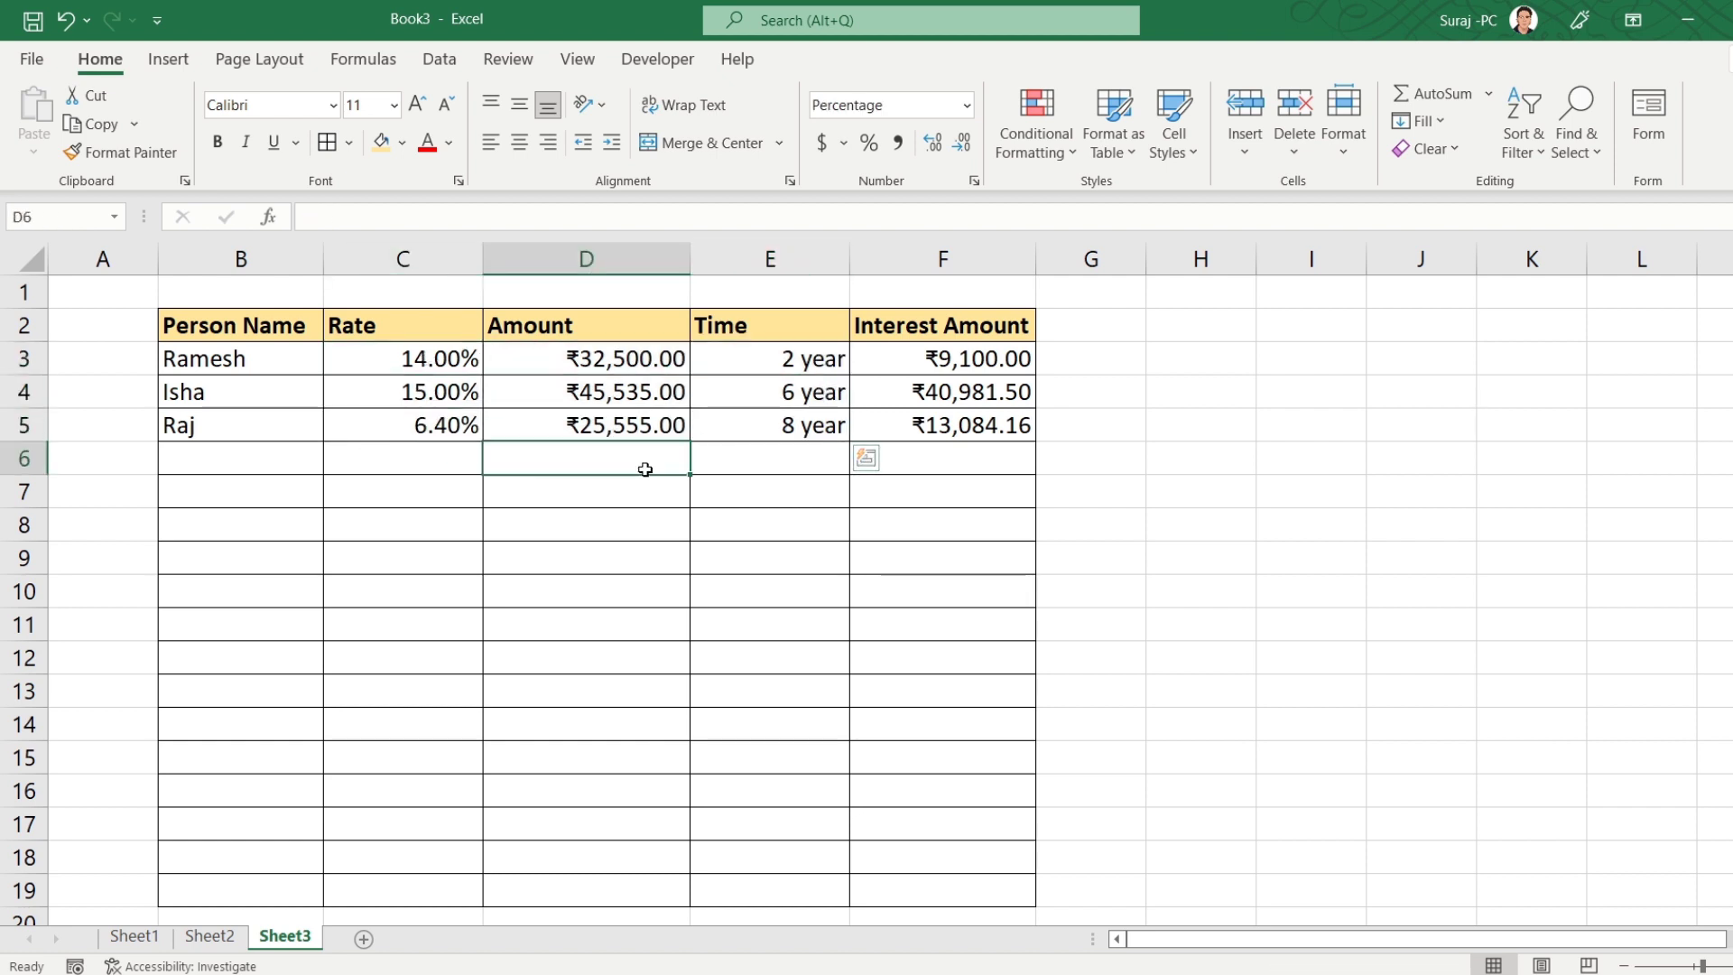
{"action": "left_click", "coordinate": [952, 549]}
{"action": "left_click", "coordinate": [1206, 490]}
{"action": "left_click", "coordinate": [739, 495]}
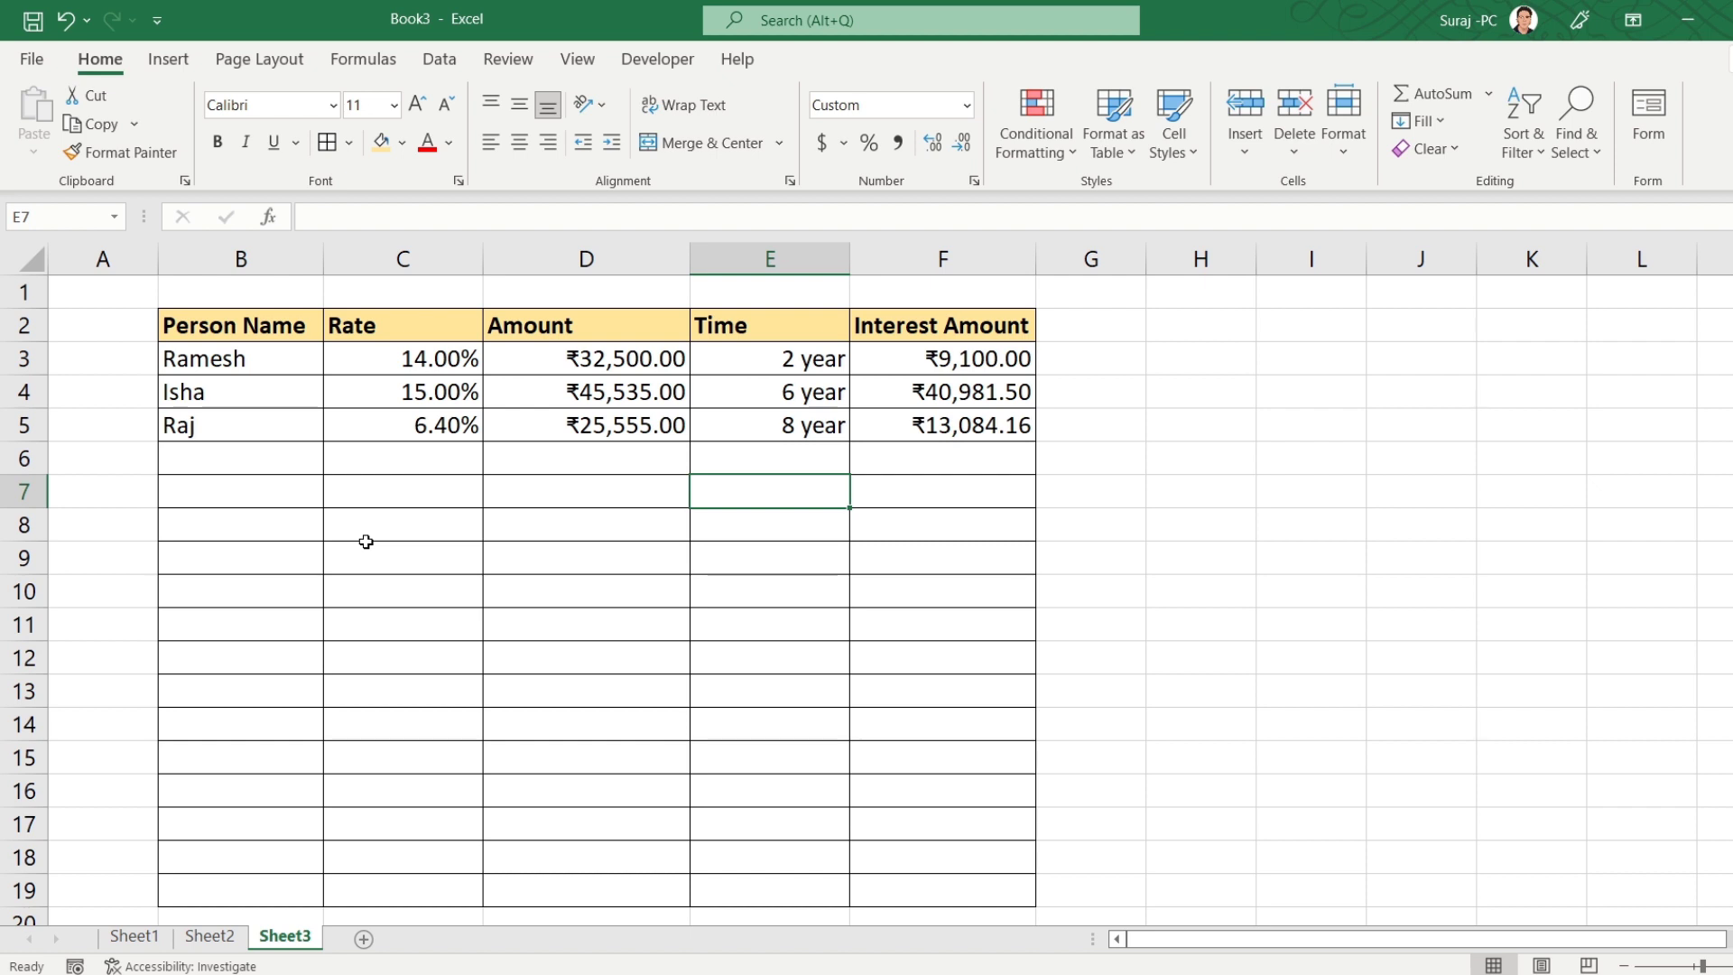
{"action": "left_click", "coordinate": [497, 567]}
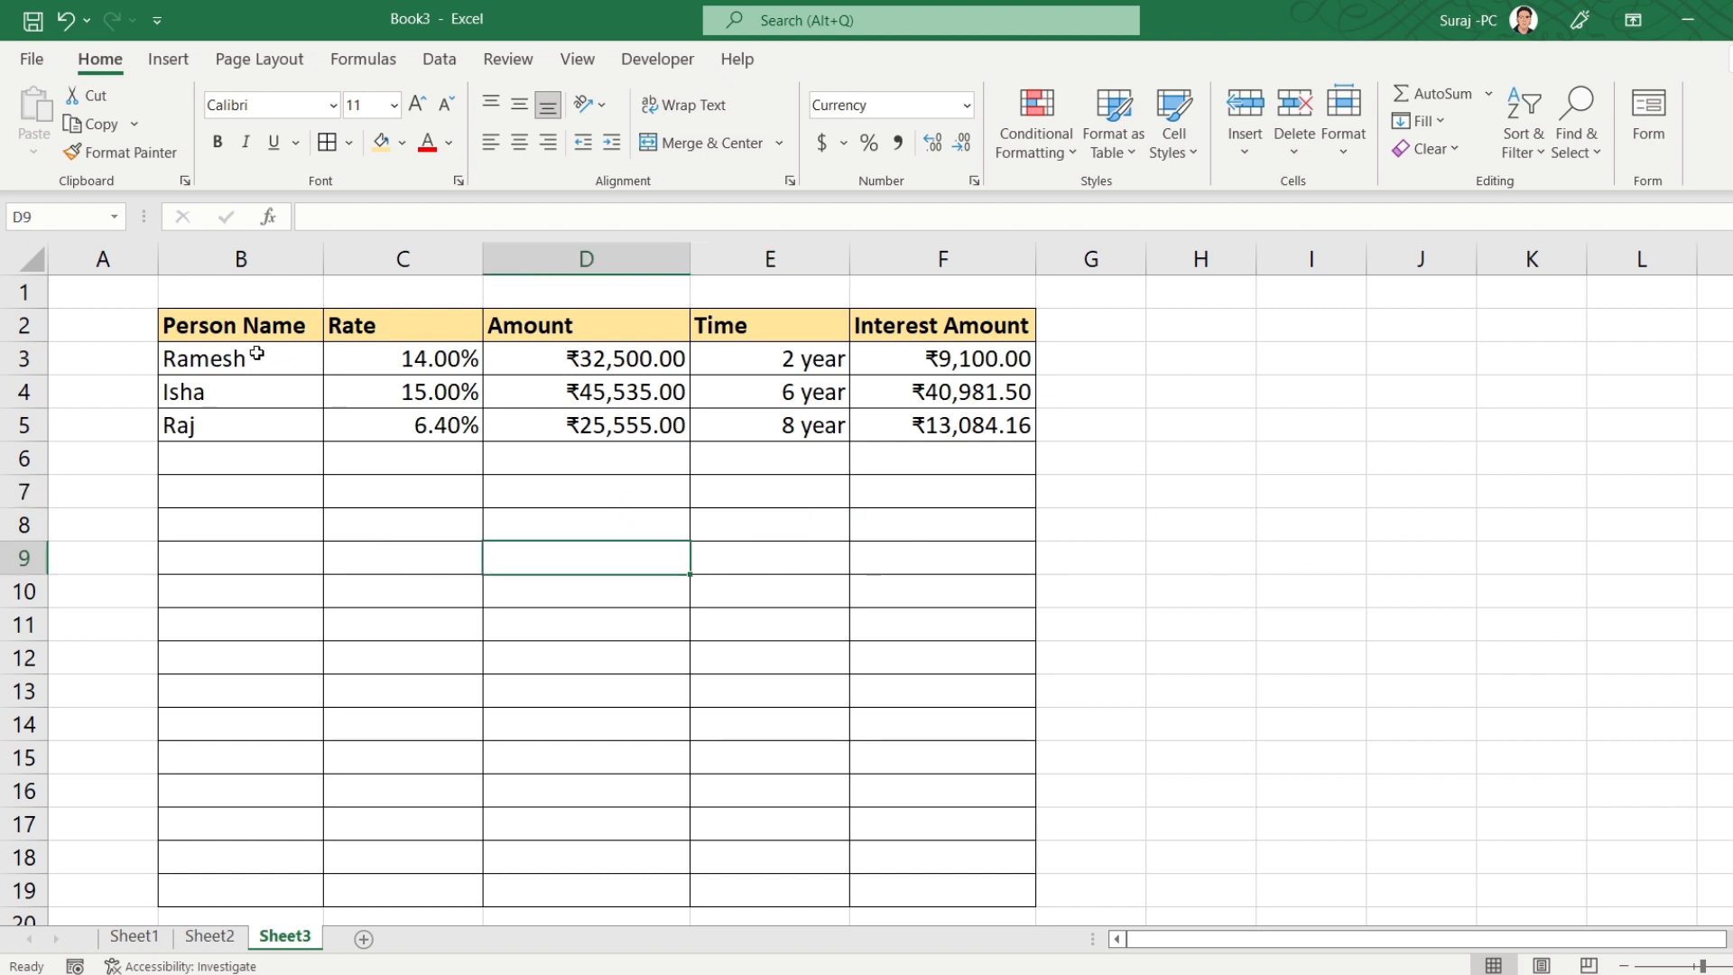
Step: Fill the three records in B3:F5 down to row 20
{"action": "mouse_move", "coordinate": [181, 347]}
{"action": "left_mouse_down"}
{"action": "mouse_move", "coordinate": [1029, 430]}
{"action": "mouse_move", "coordinate": [977, 965]}
{"action": "left_mouse_up"}
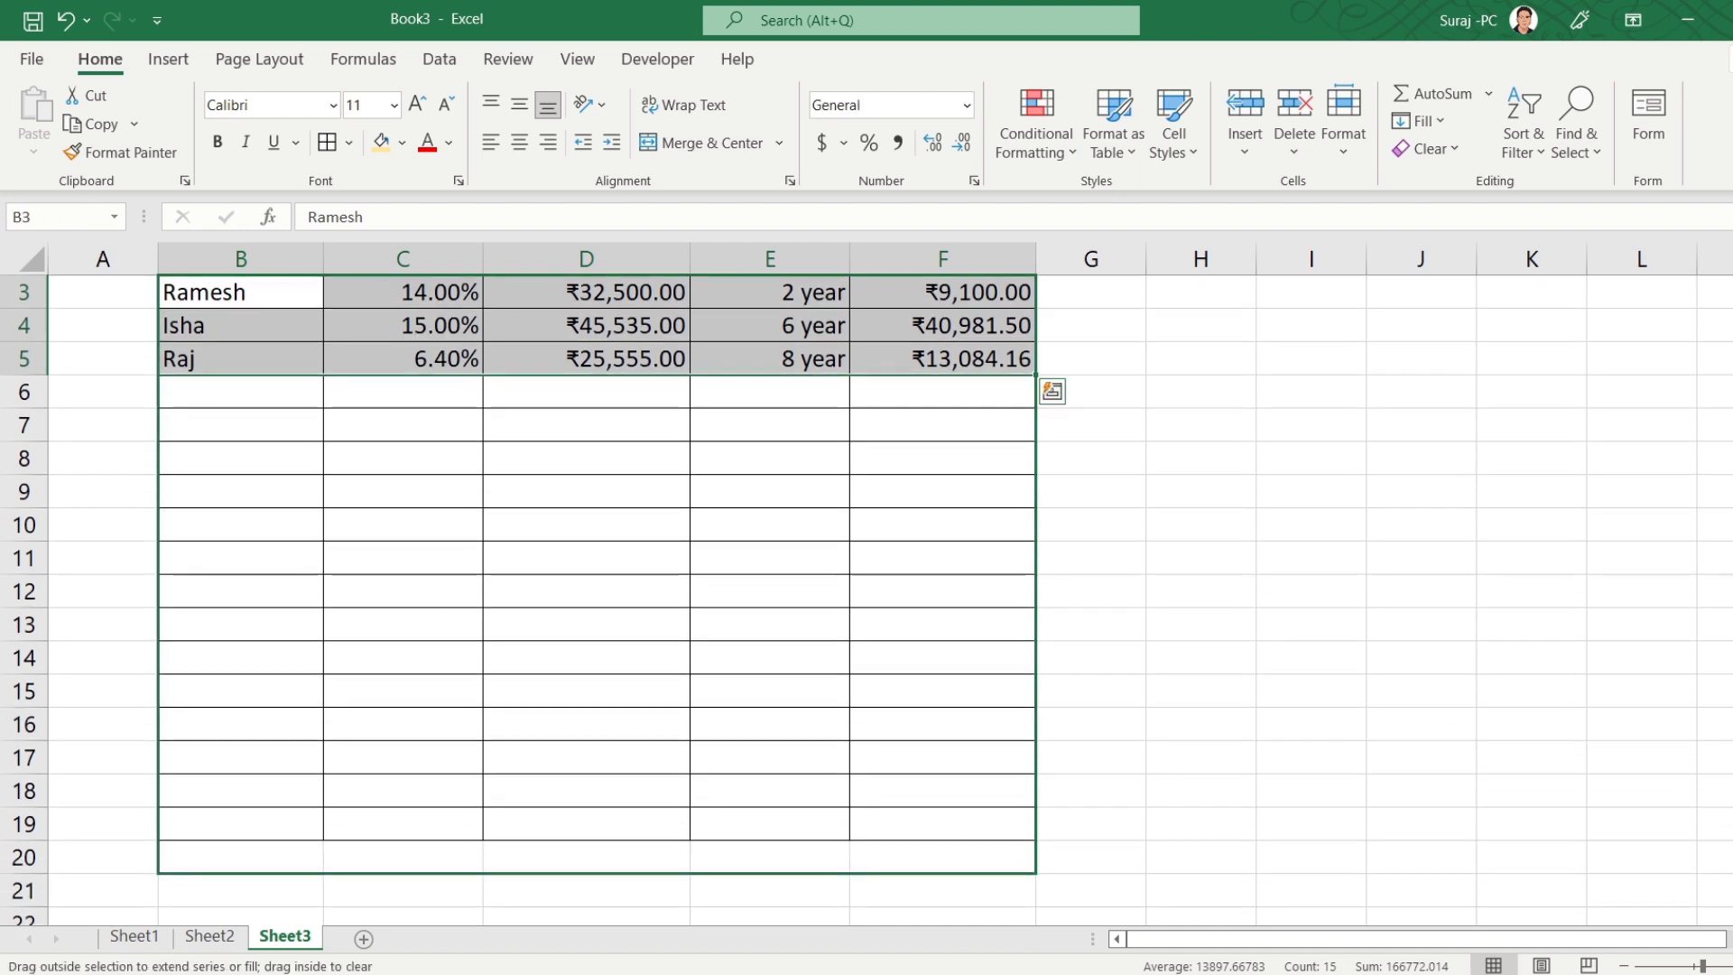
{"action": "left_click", "coordinate": [1056, 761]}
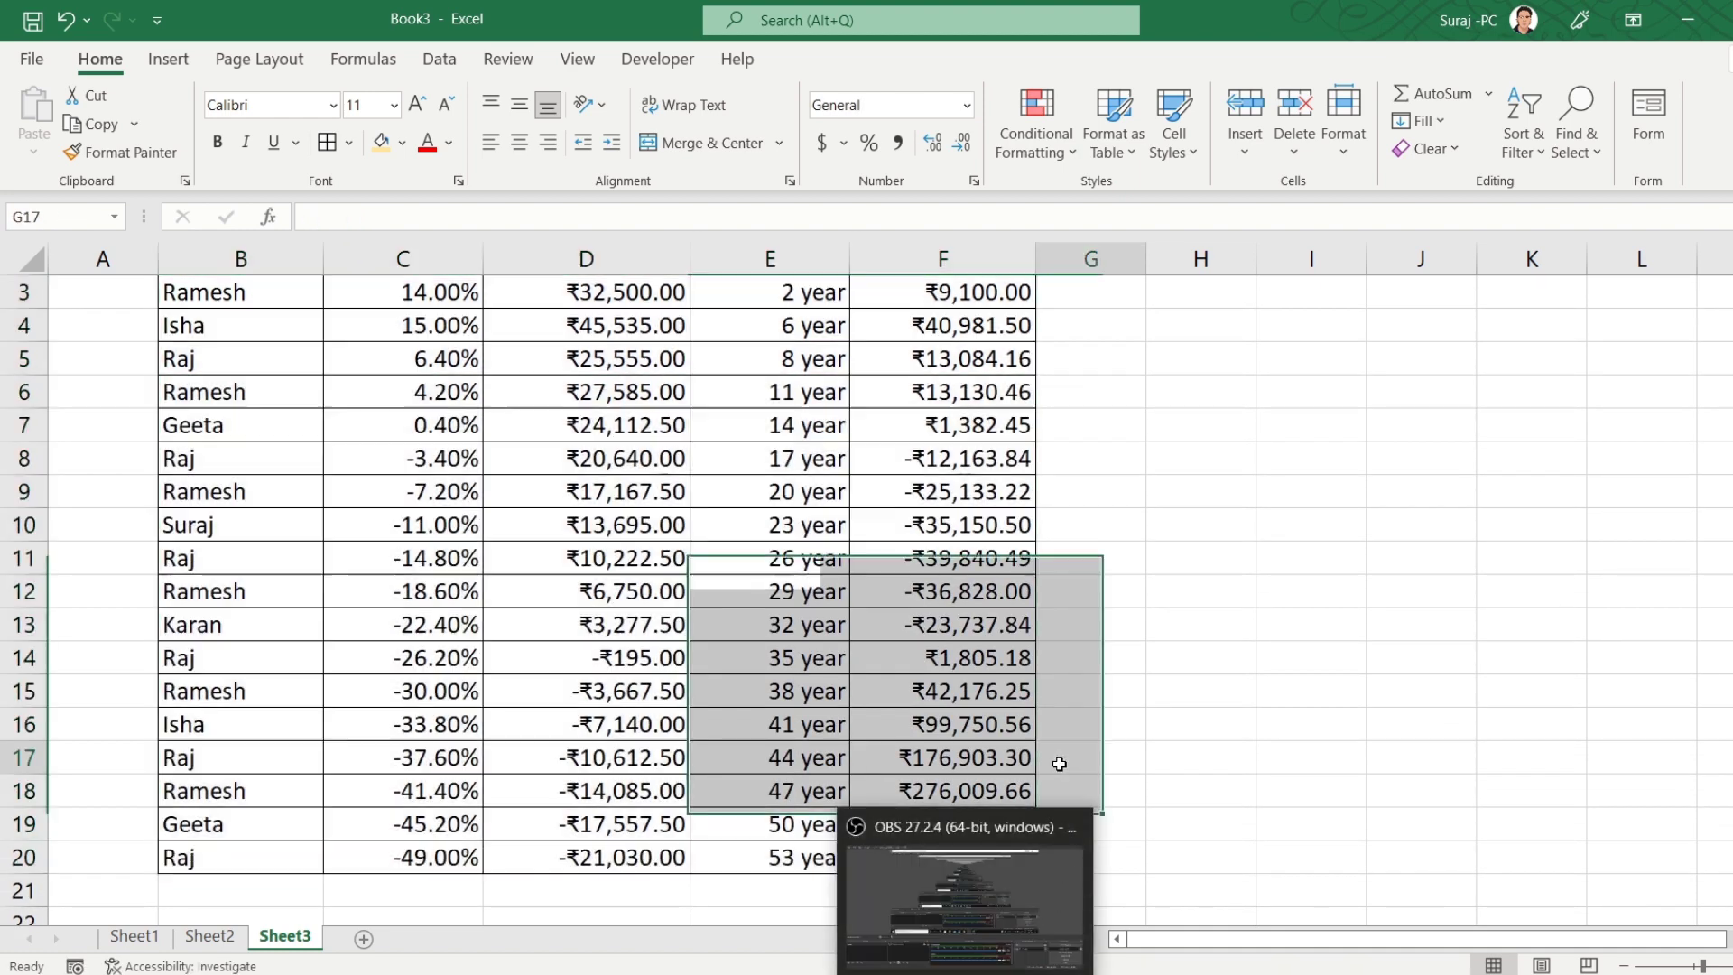
{"action": "left_click", "coordinate": [980, 853]}
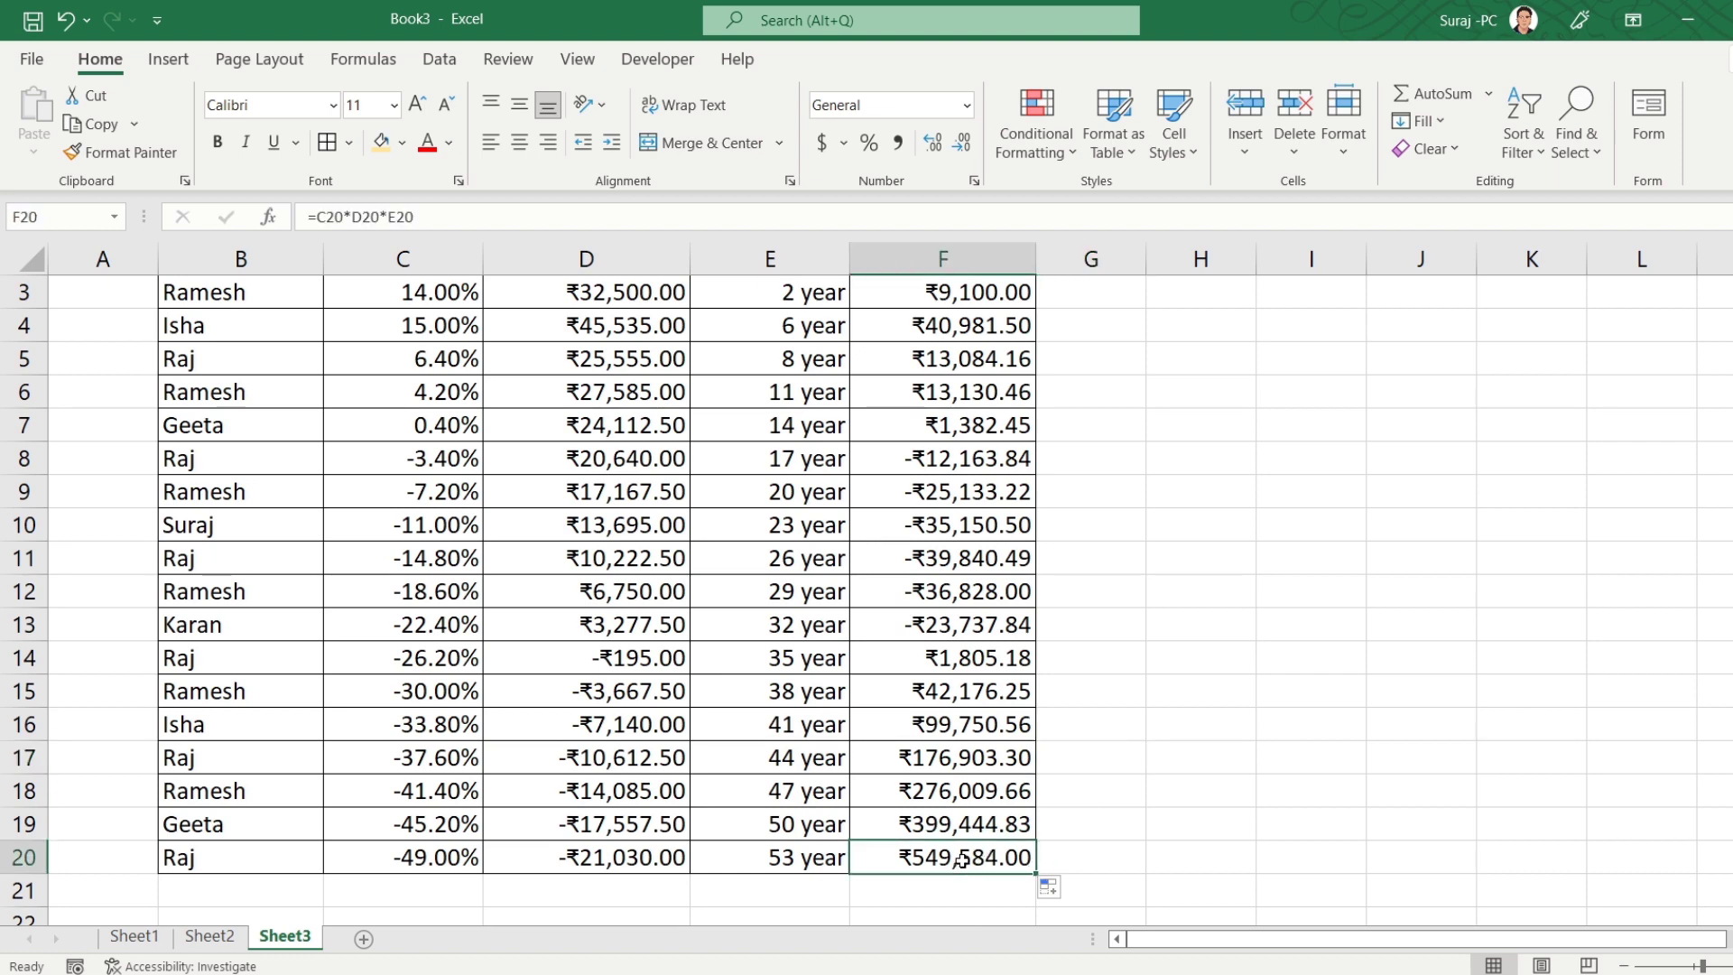
{"action": "left_click", "coordinate": [393, 522]}
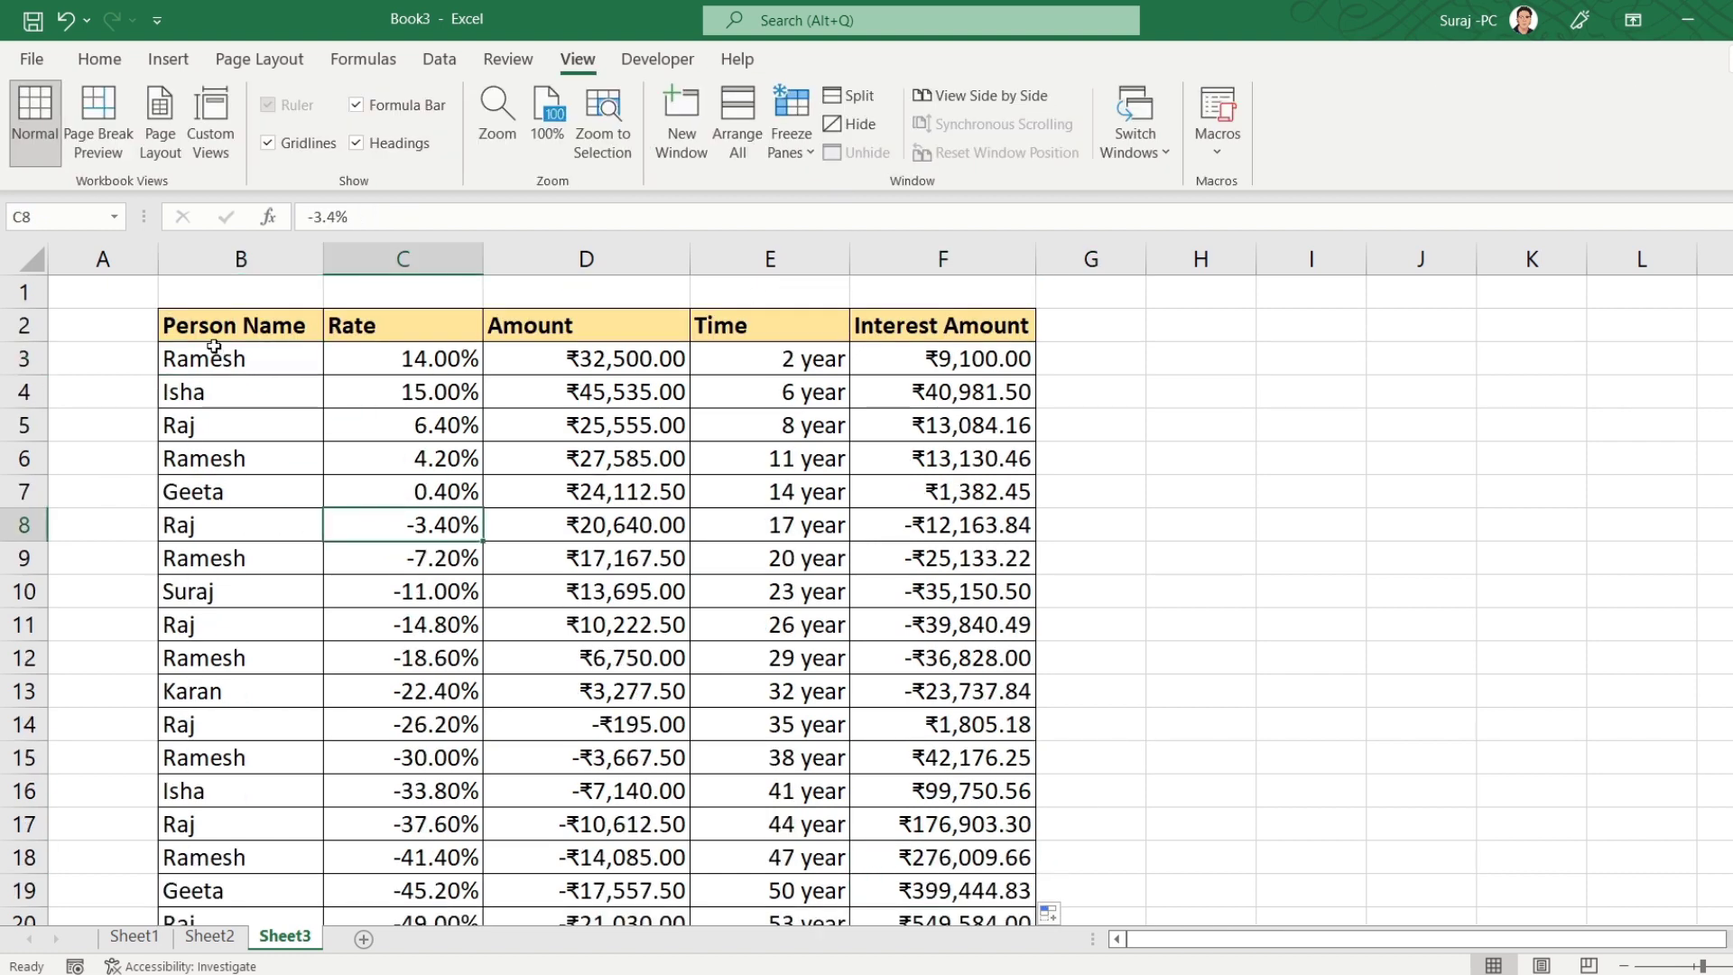
Step: Select the header row, then cell B3 below it, and go to the View tab
{"action": "left_click_drag", "start_coordinate": [214, 330], "coordinate": [938, 325]}
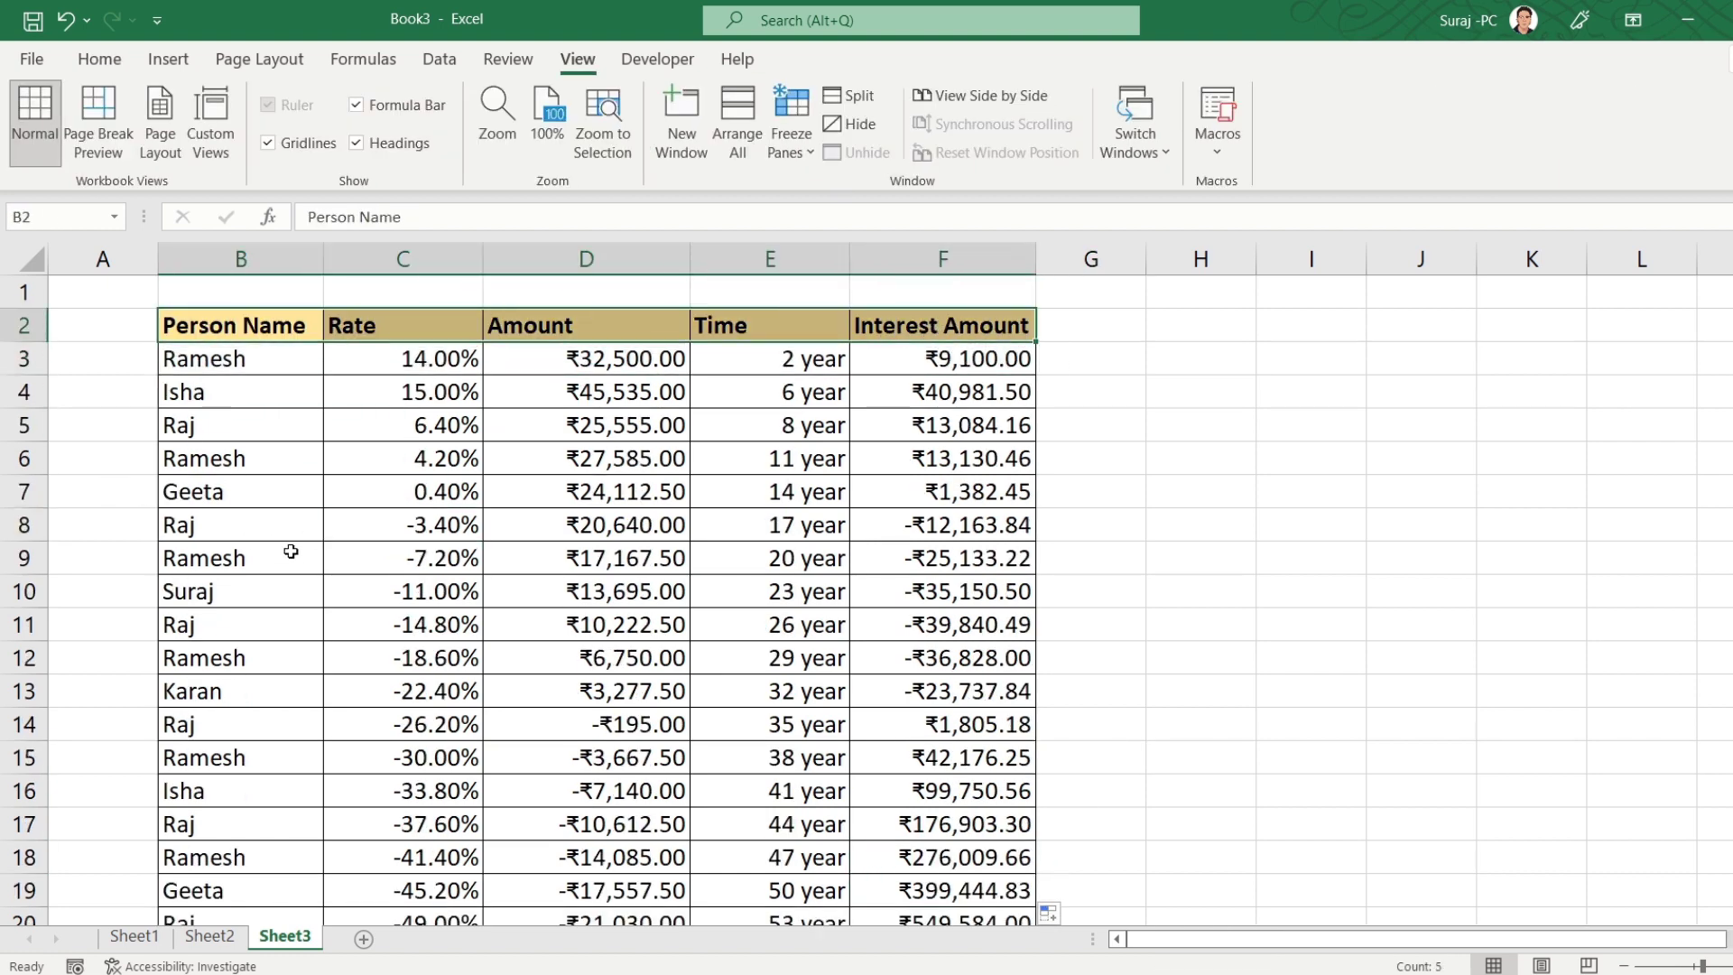
{"action": "left_click", "coordinate": [1338, 565]}
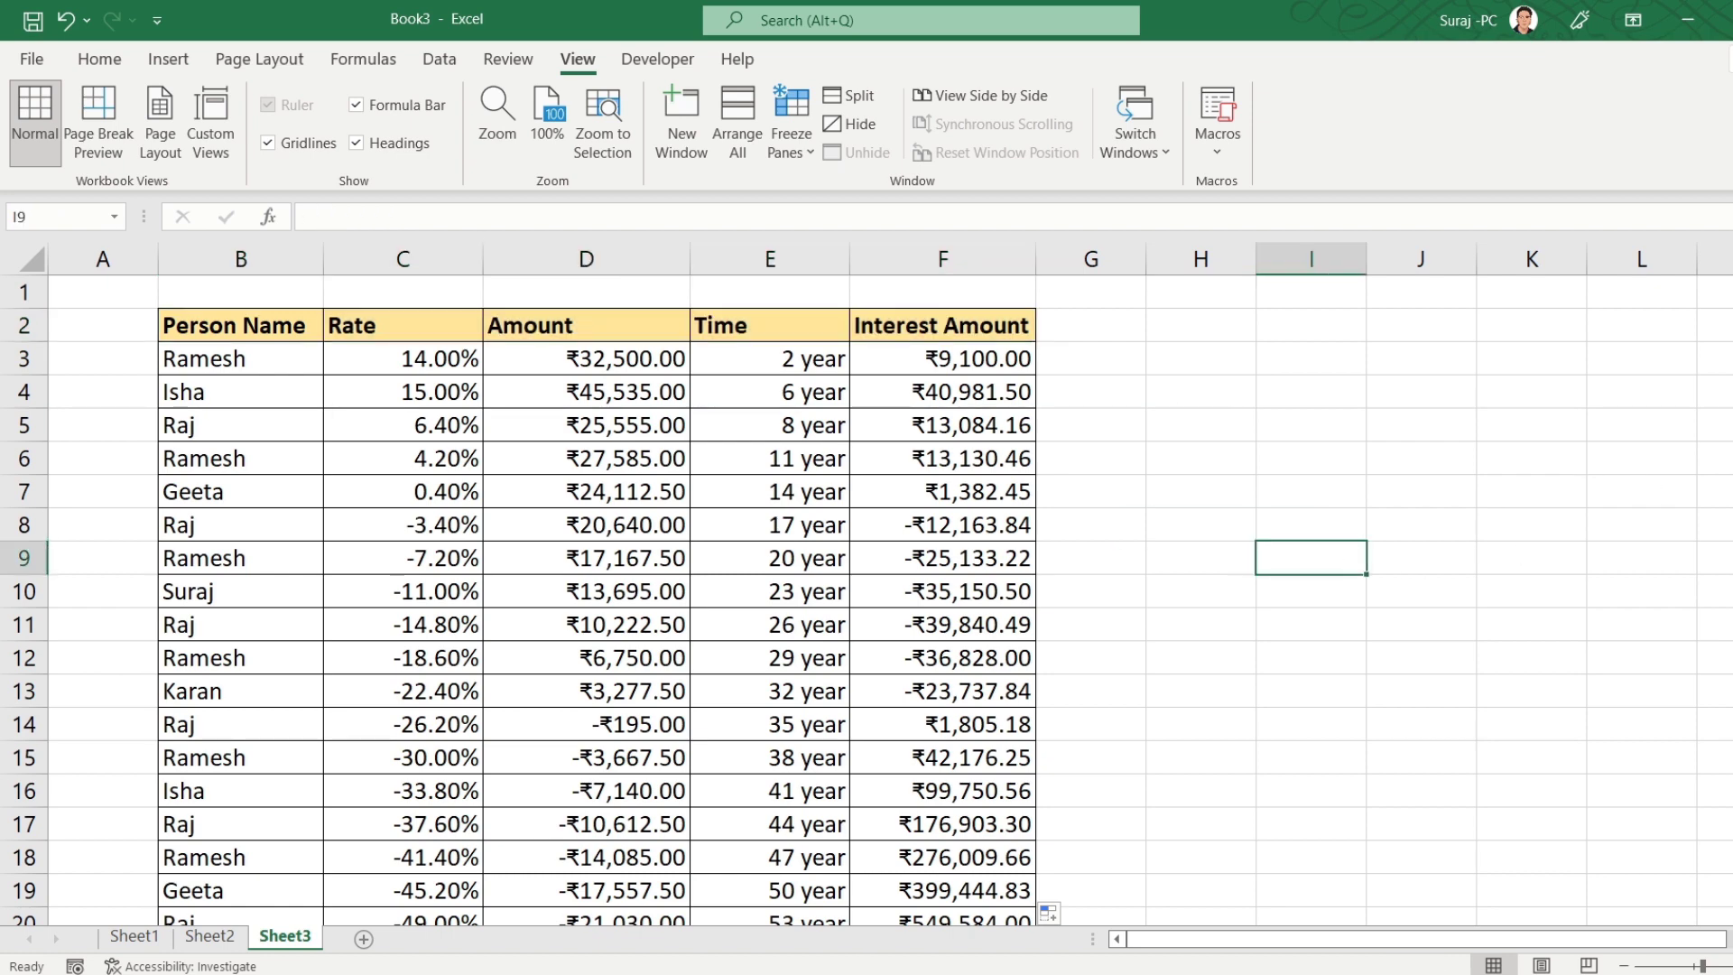
{"action": "left_click_drag", "start_coordinate": [1725, 298], "coordinate": [1725, 325]}
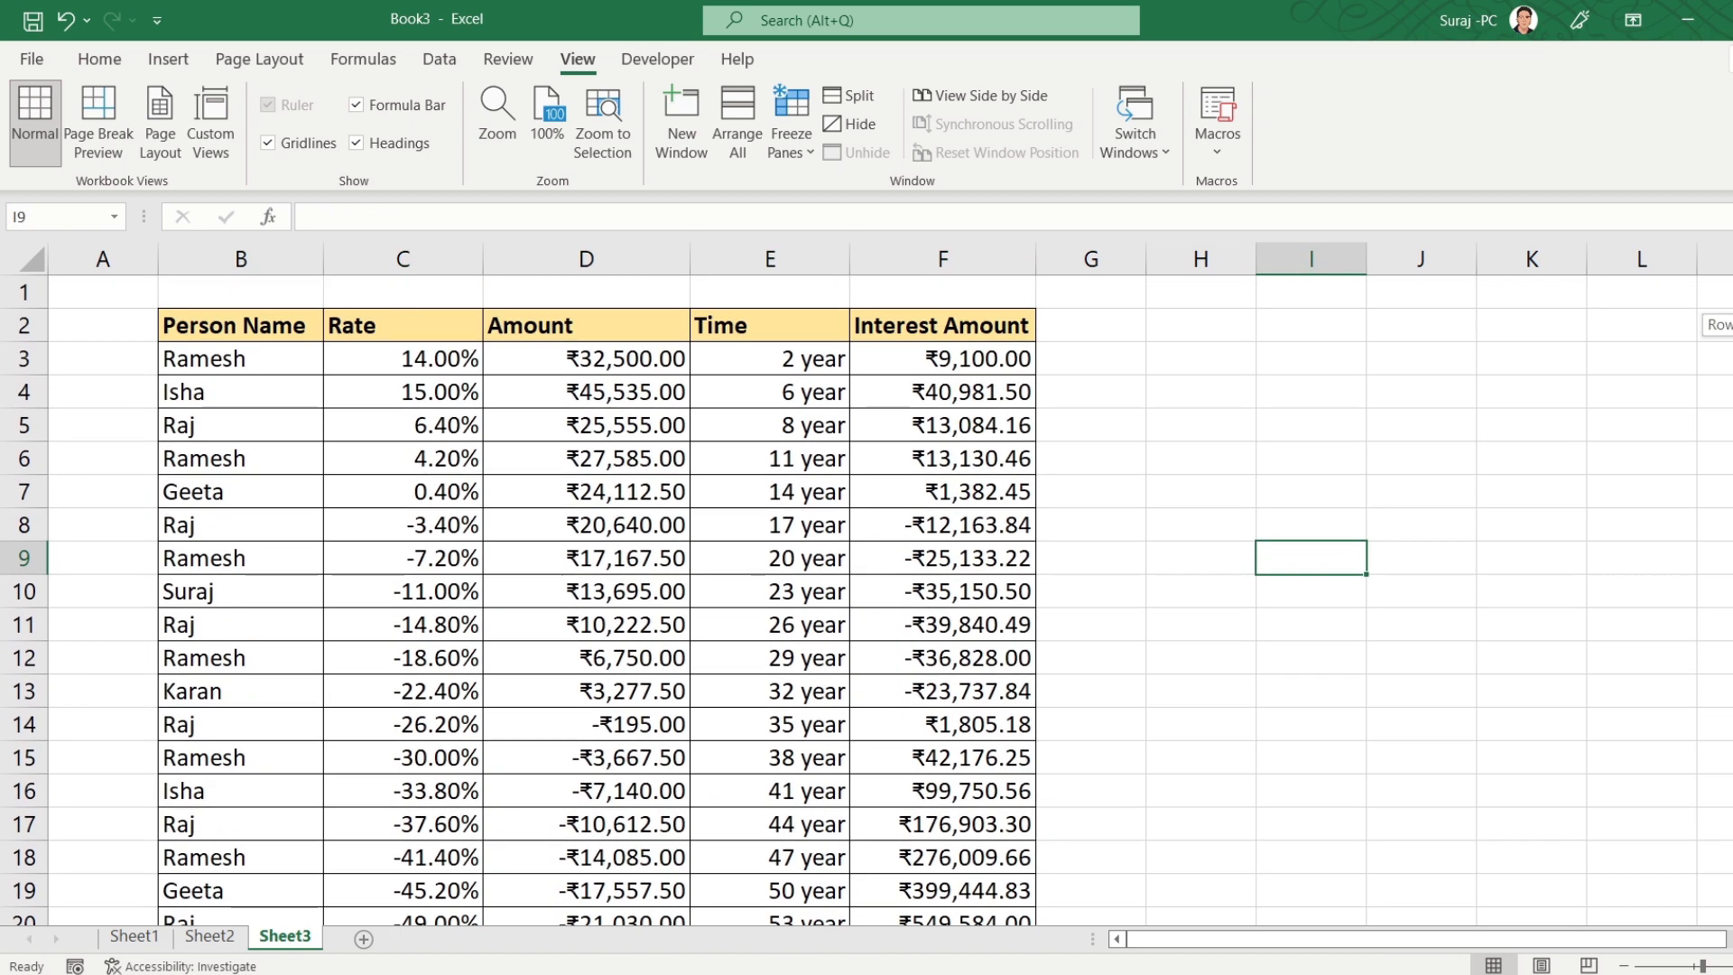
{"action": "mouse_move", "coordinate": [1725, 325]}
{"action": "left_mouse_down"}
{"action": "mouse_move", "coordinate": [1725, 347]}
{"action": "mouse_move", "coordinate": [1726, 291]}
{"action": "left_mouse_up"}
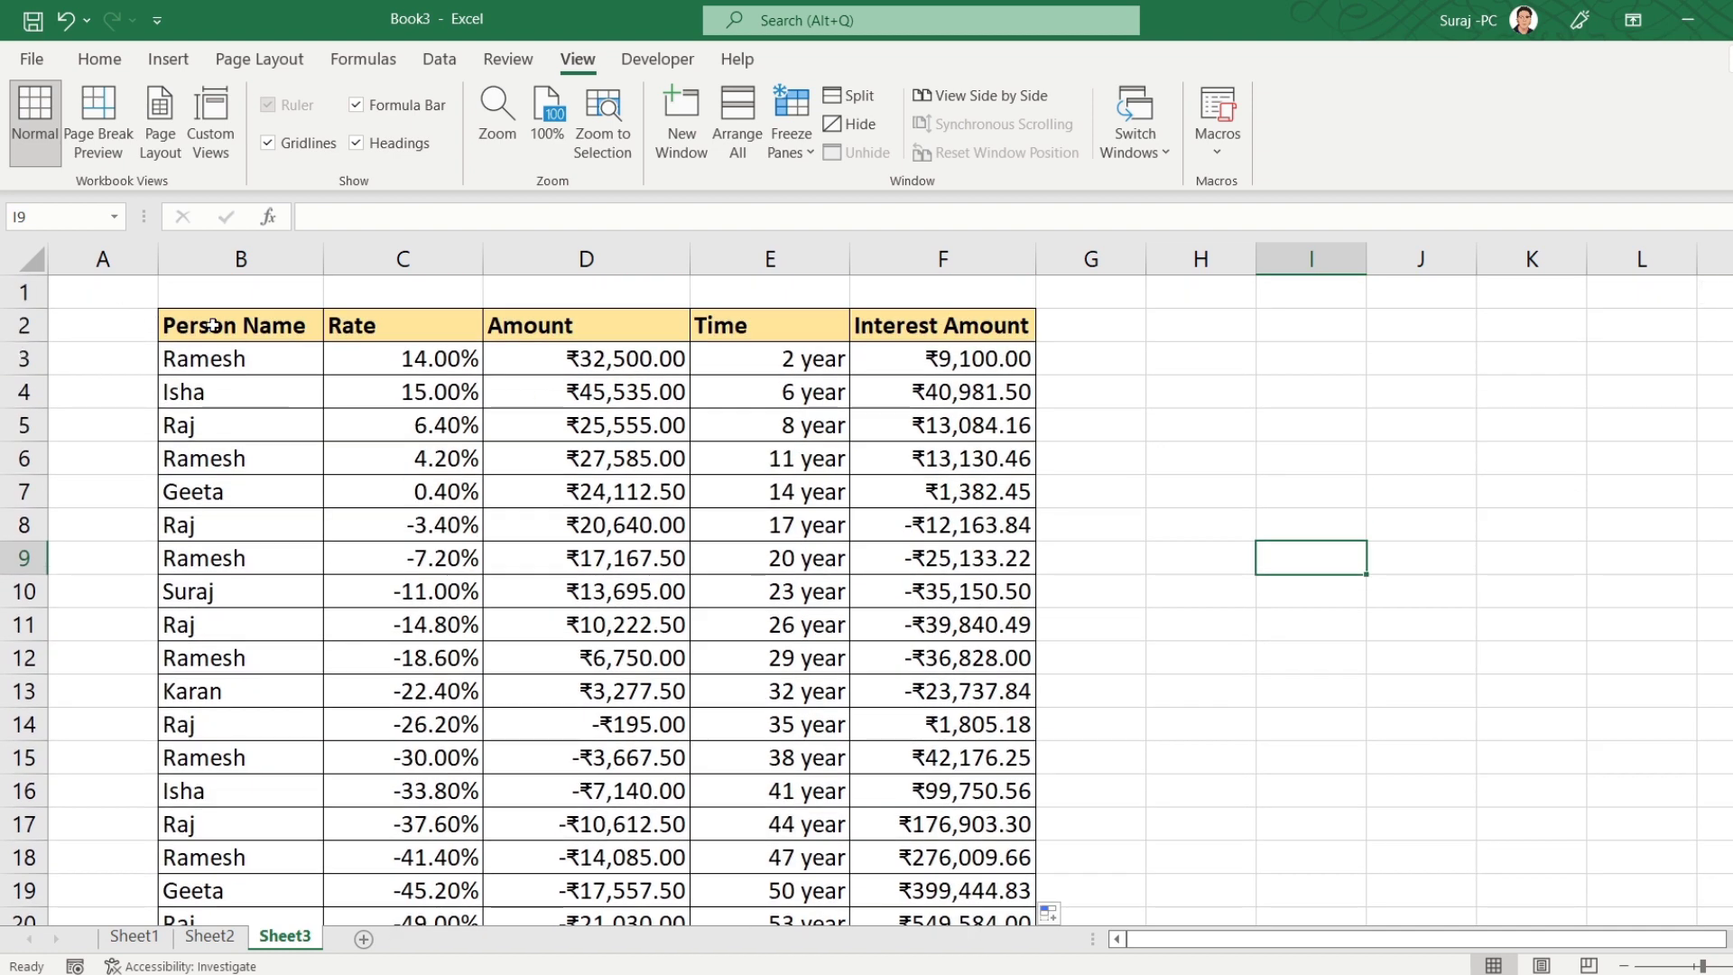
{"action": "left_click_drag", "start_coordinate": [253, 325], "coordinate": [922, 328]}
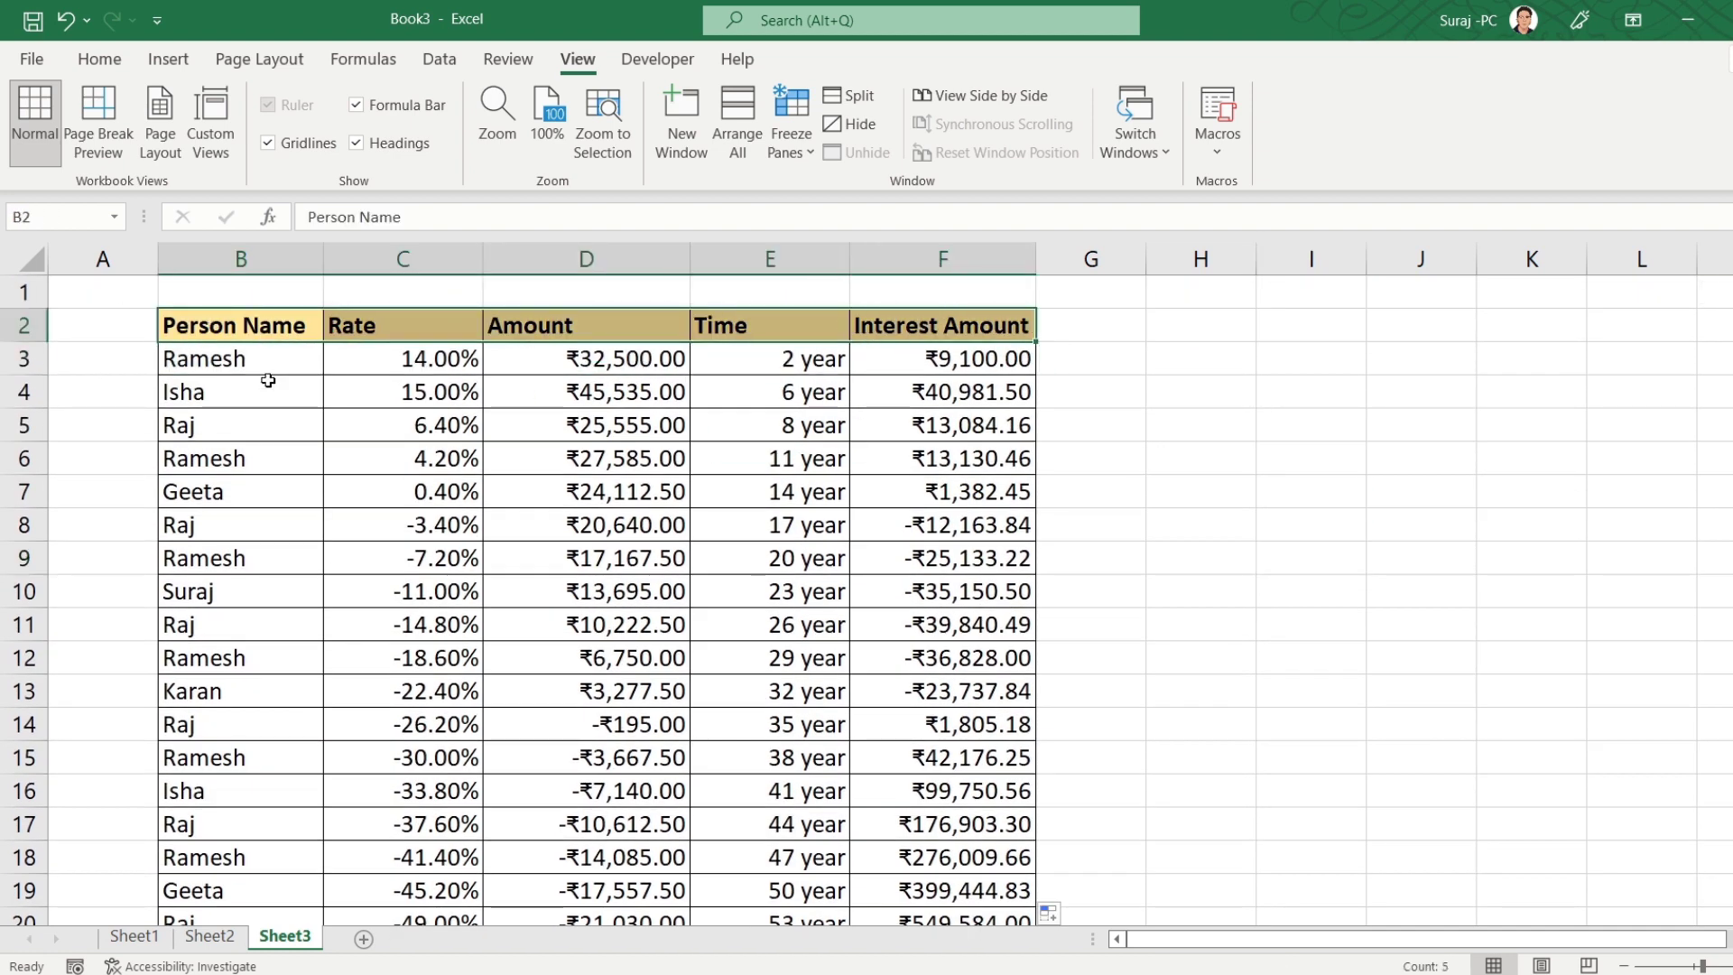
{"action": "left_click", "coordinate": [221, 365]}
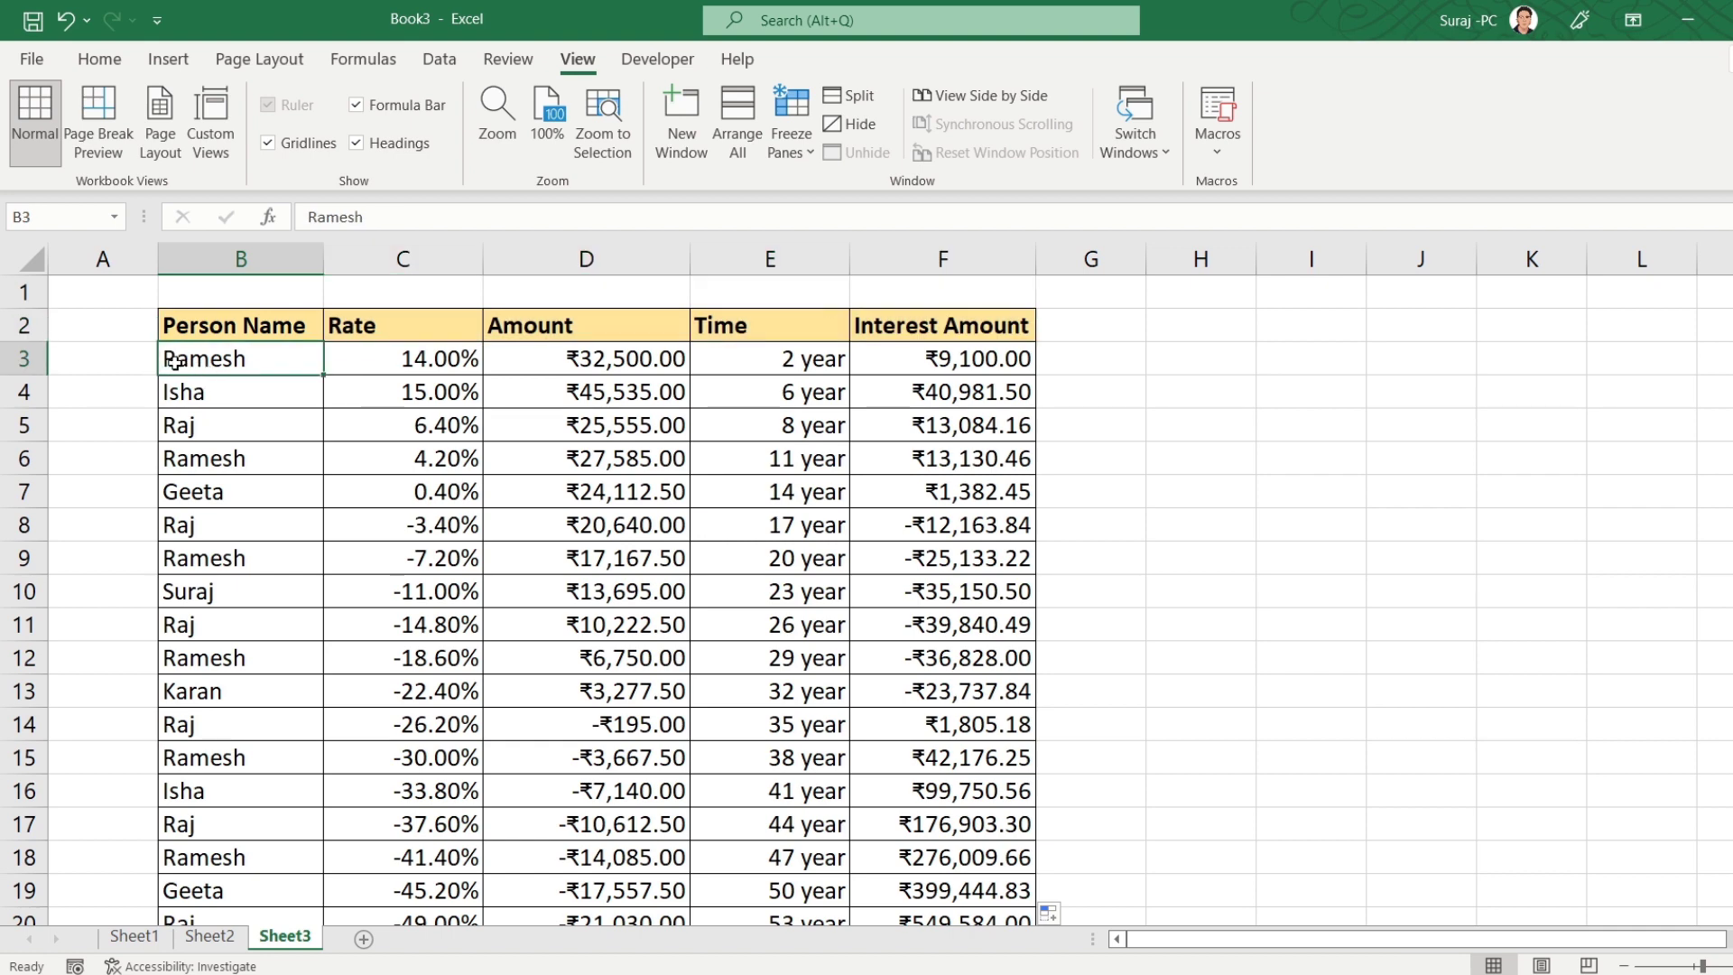
{"action": "left_click", "coordinate": [240, 383]}
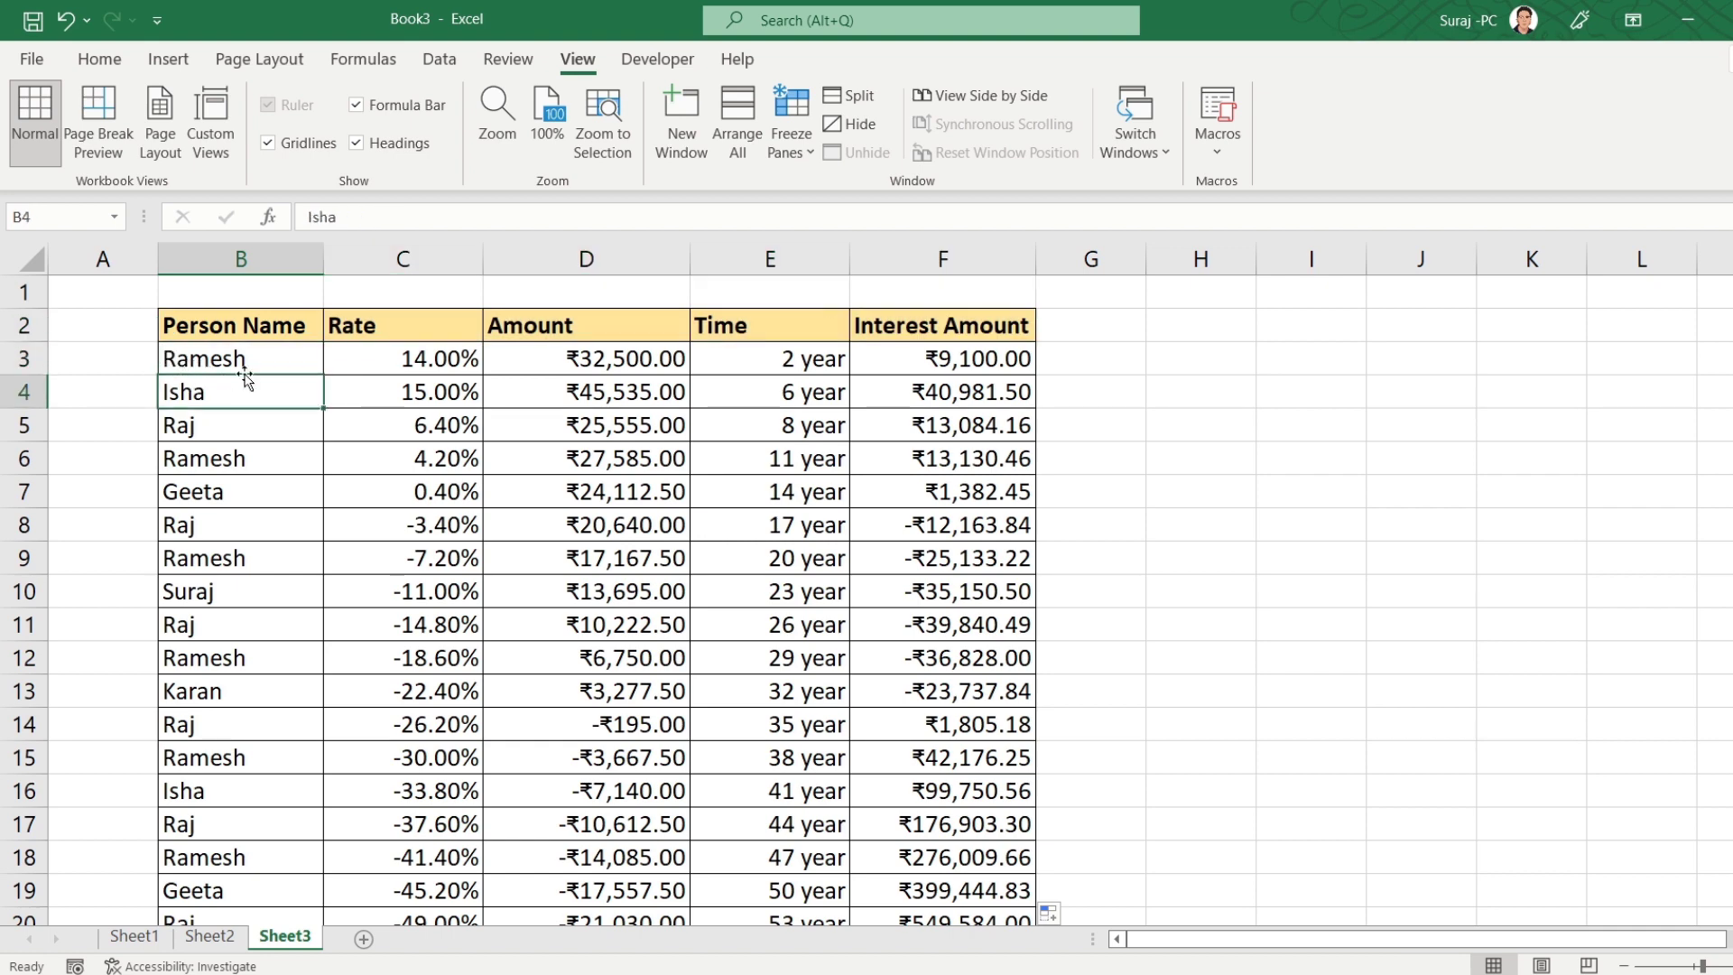
{"action": "left_click", "coordinate": [221, 358]}
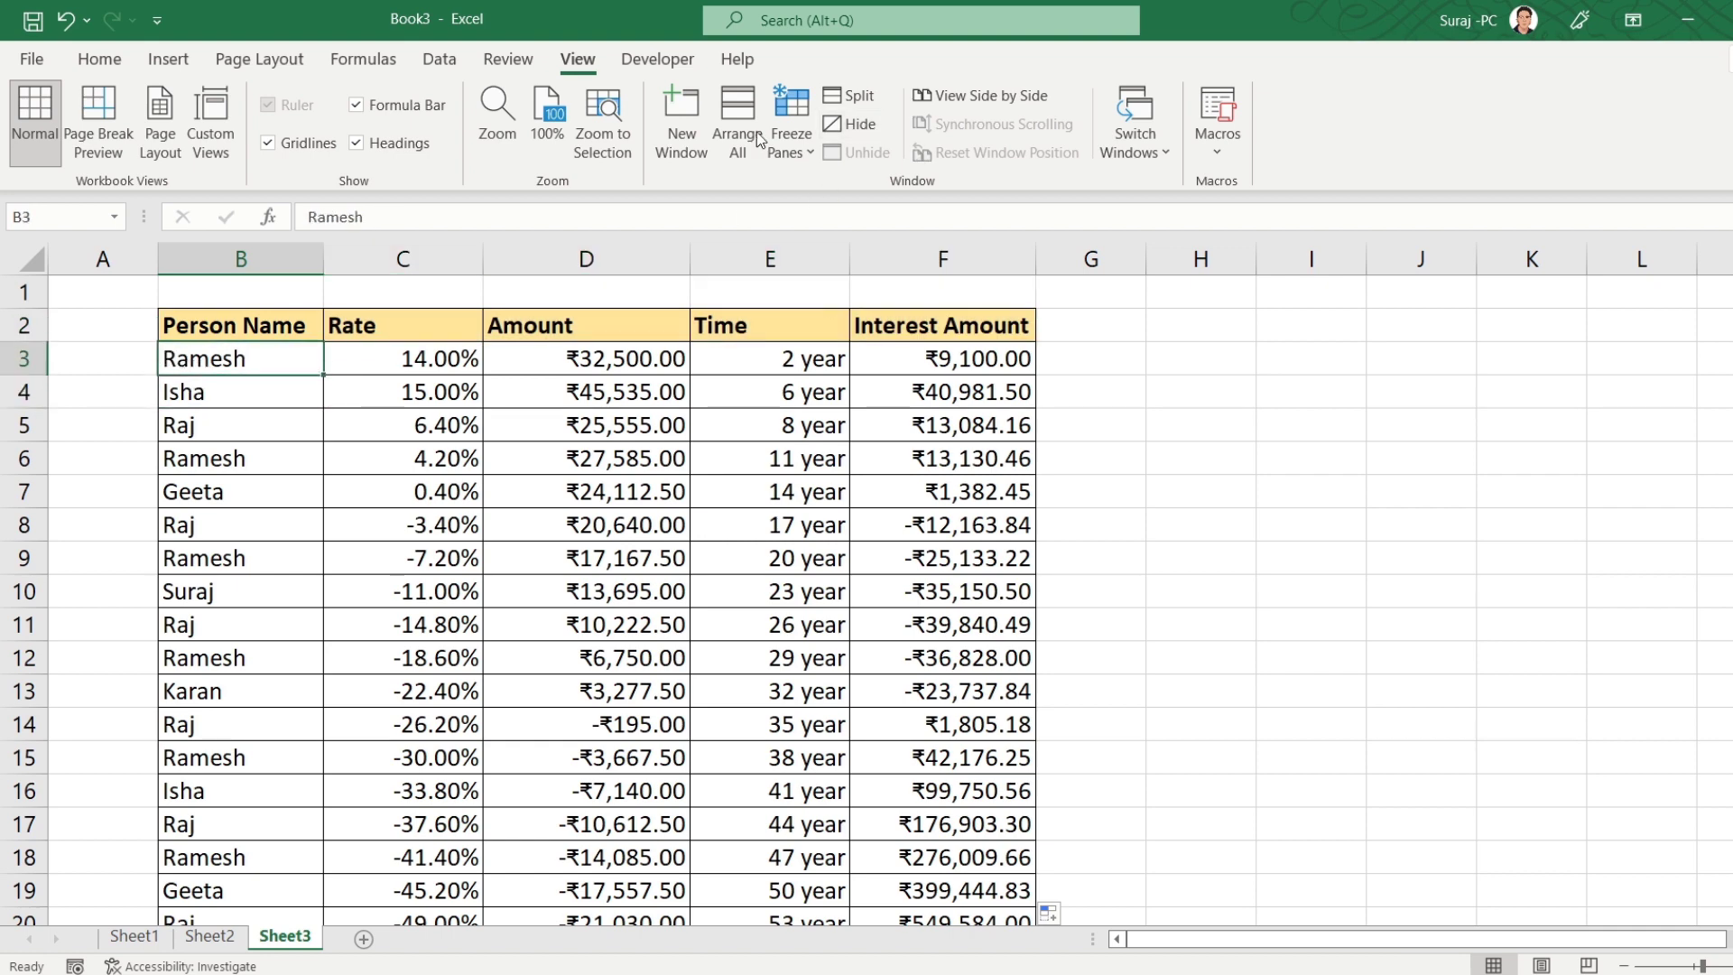
{"action": "left_click", "coordinate": [518, 63]}
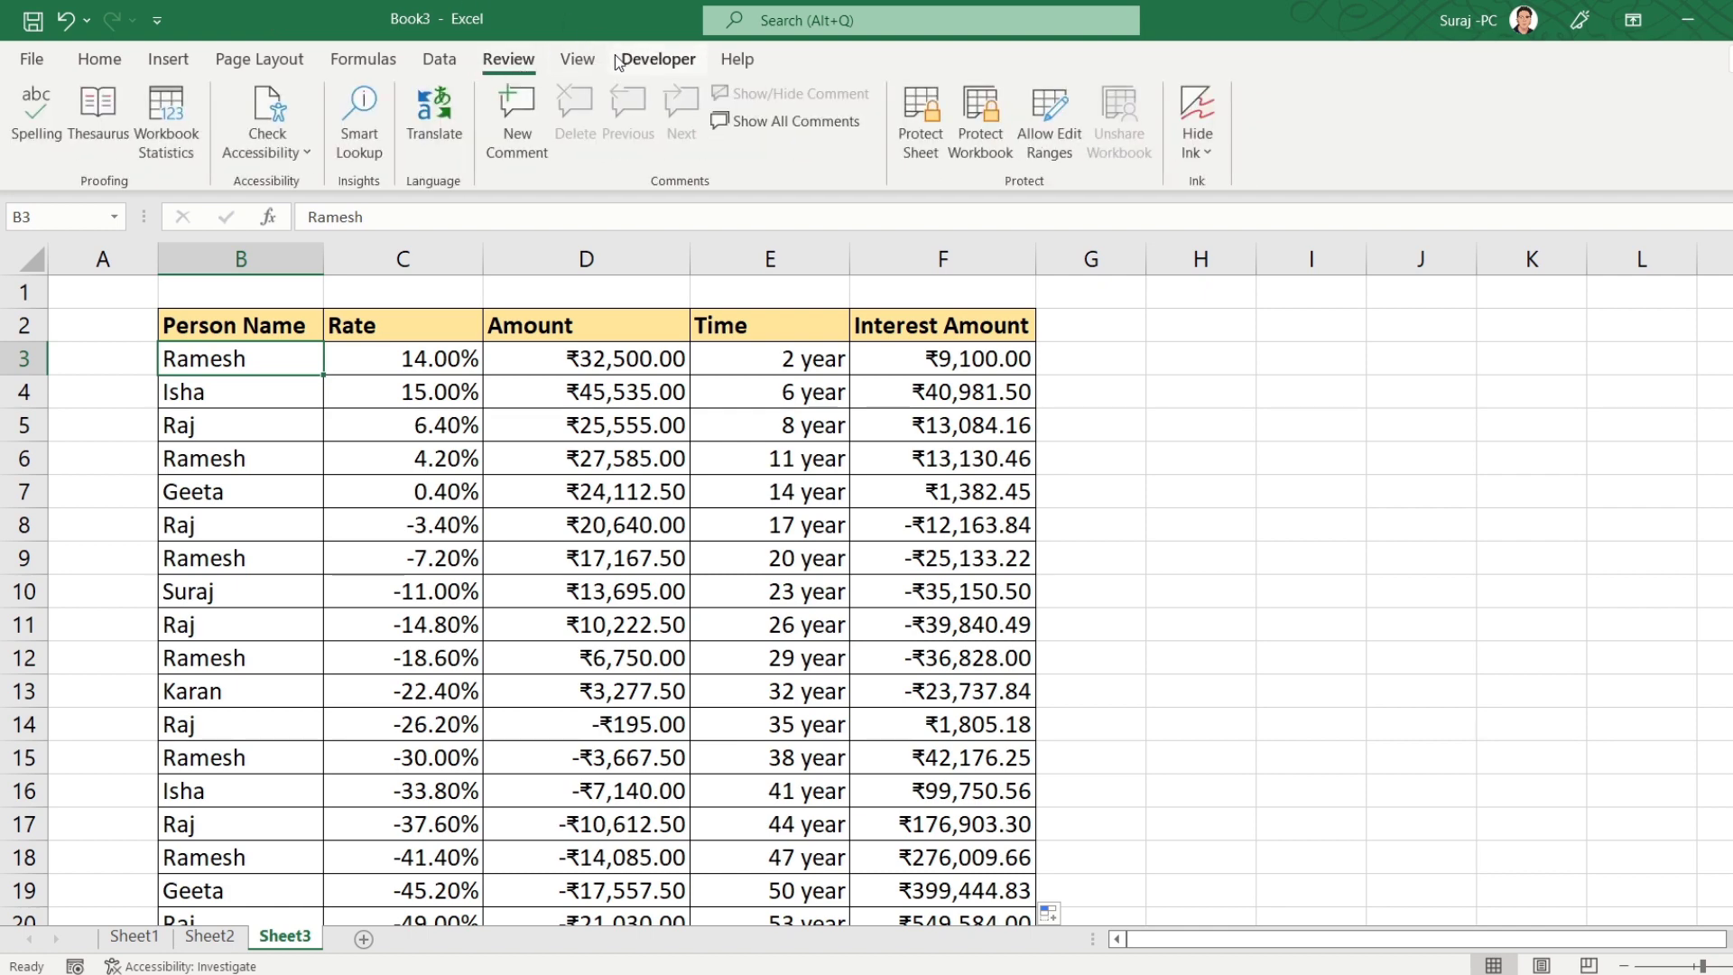
Step: Freeze panes at B3 so the header row stays fixed
{"action": "left_click", "coordinate": [579, 61]}
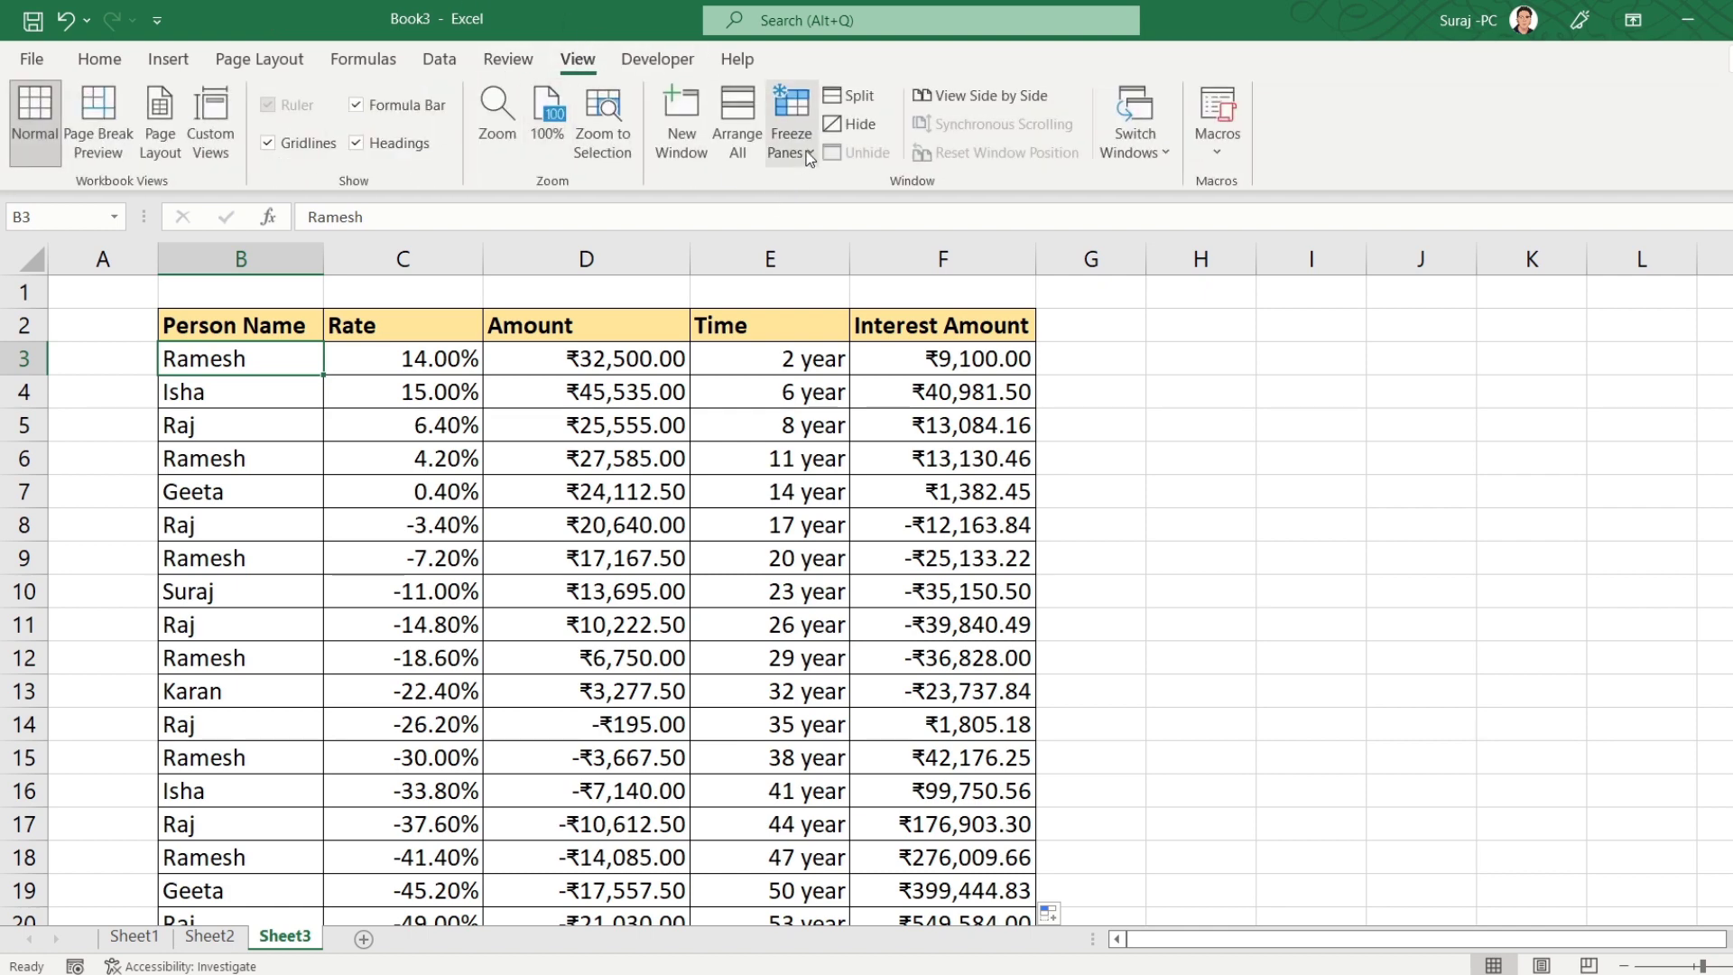
{"action": "left_click", "coordinate": [803, 149]}
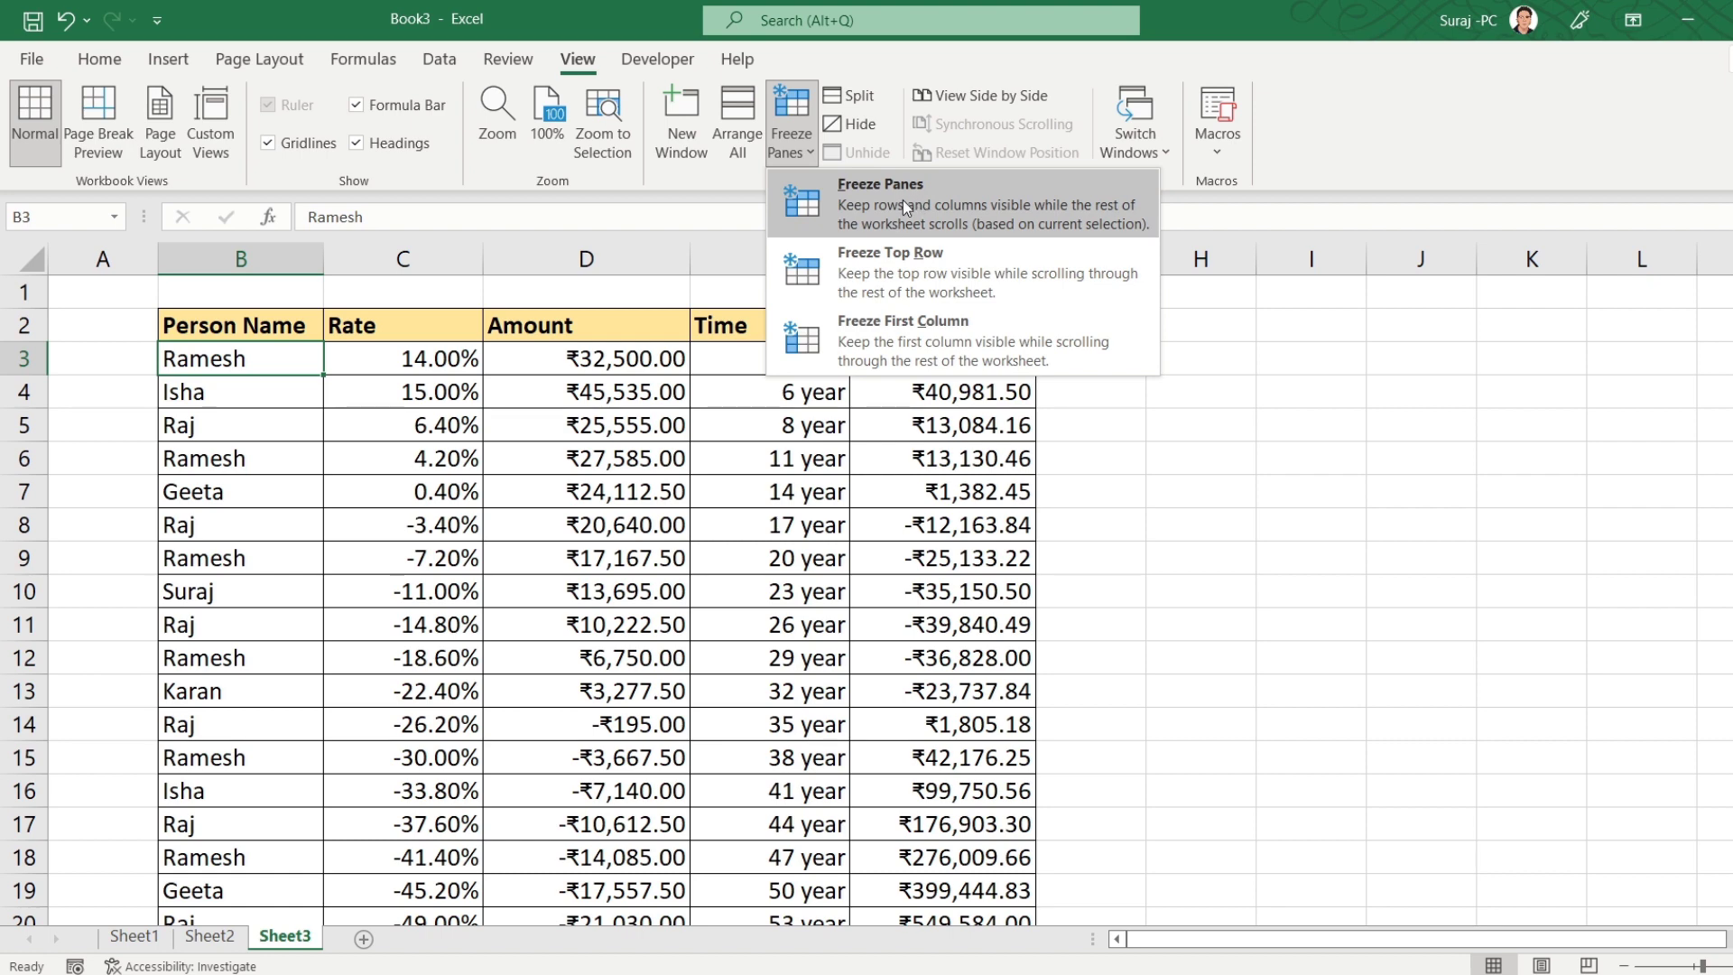
{"action": "left_click", "coordinate": [841, 220]}
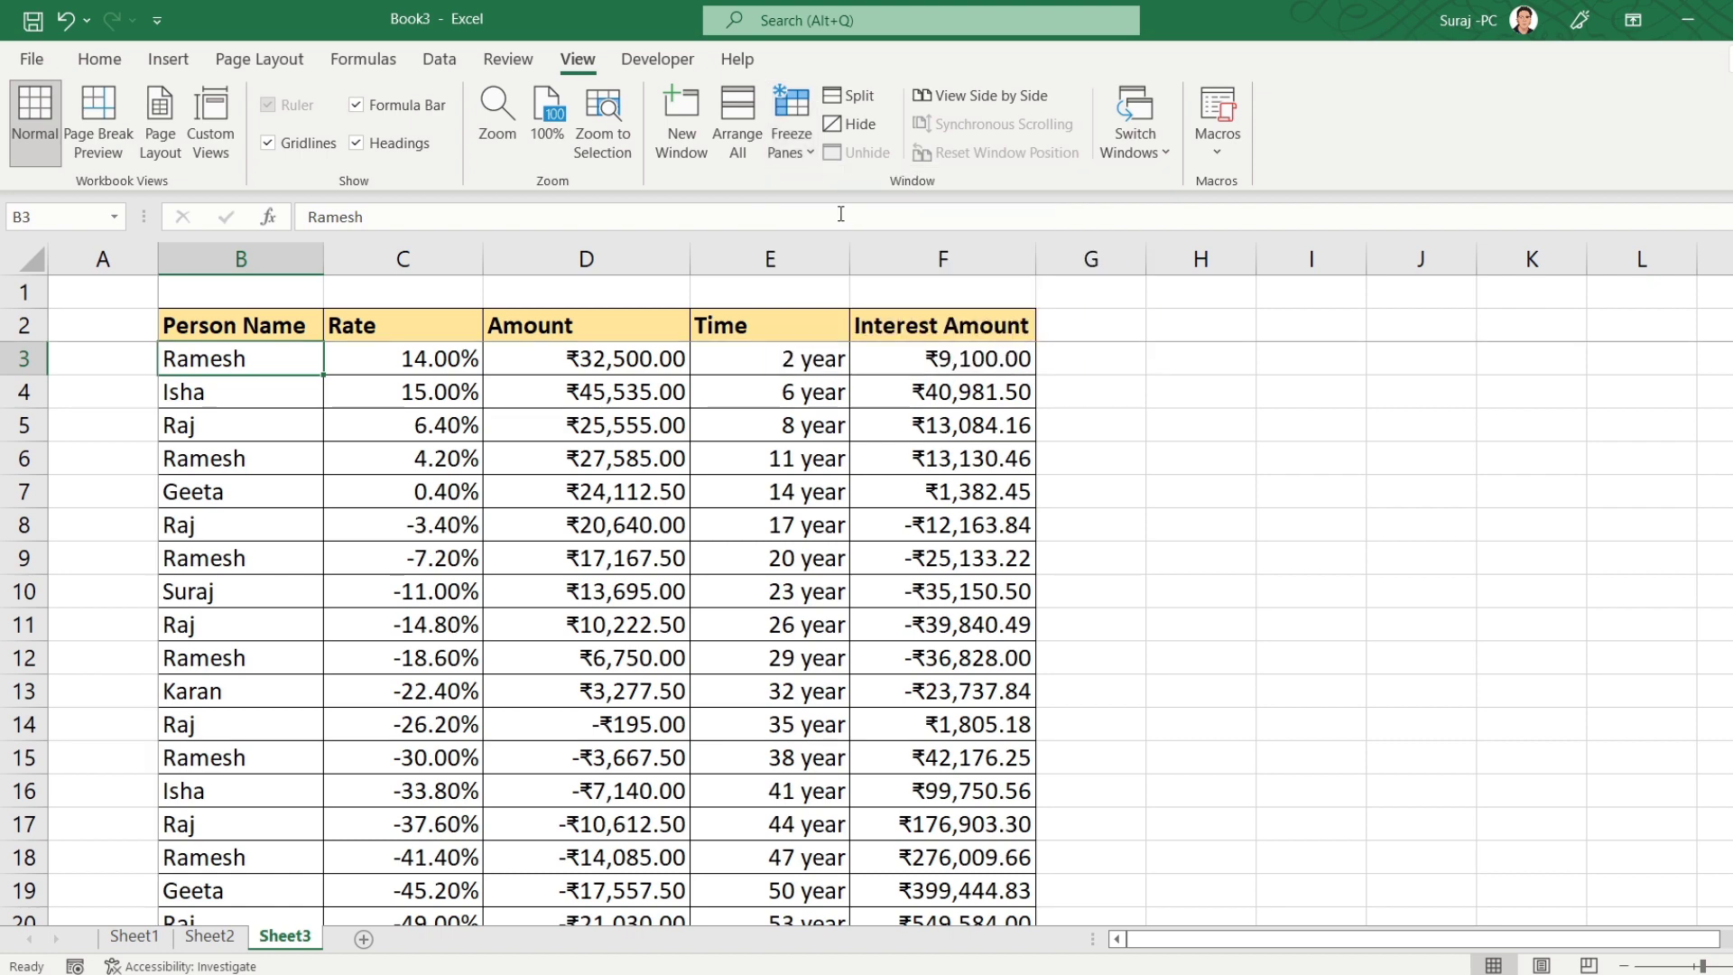
{"action": "left_click", "coordinate": [303, 443]}
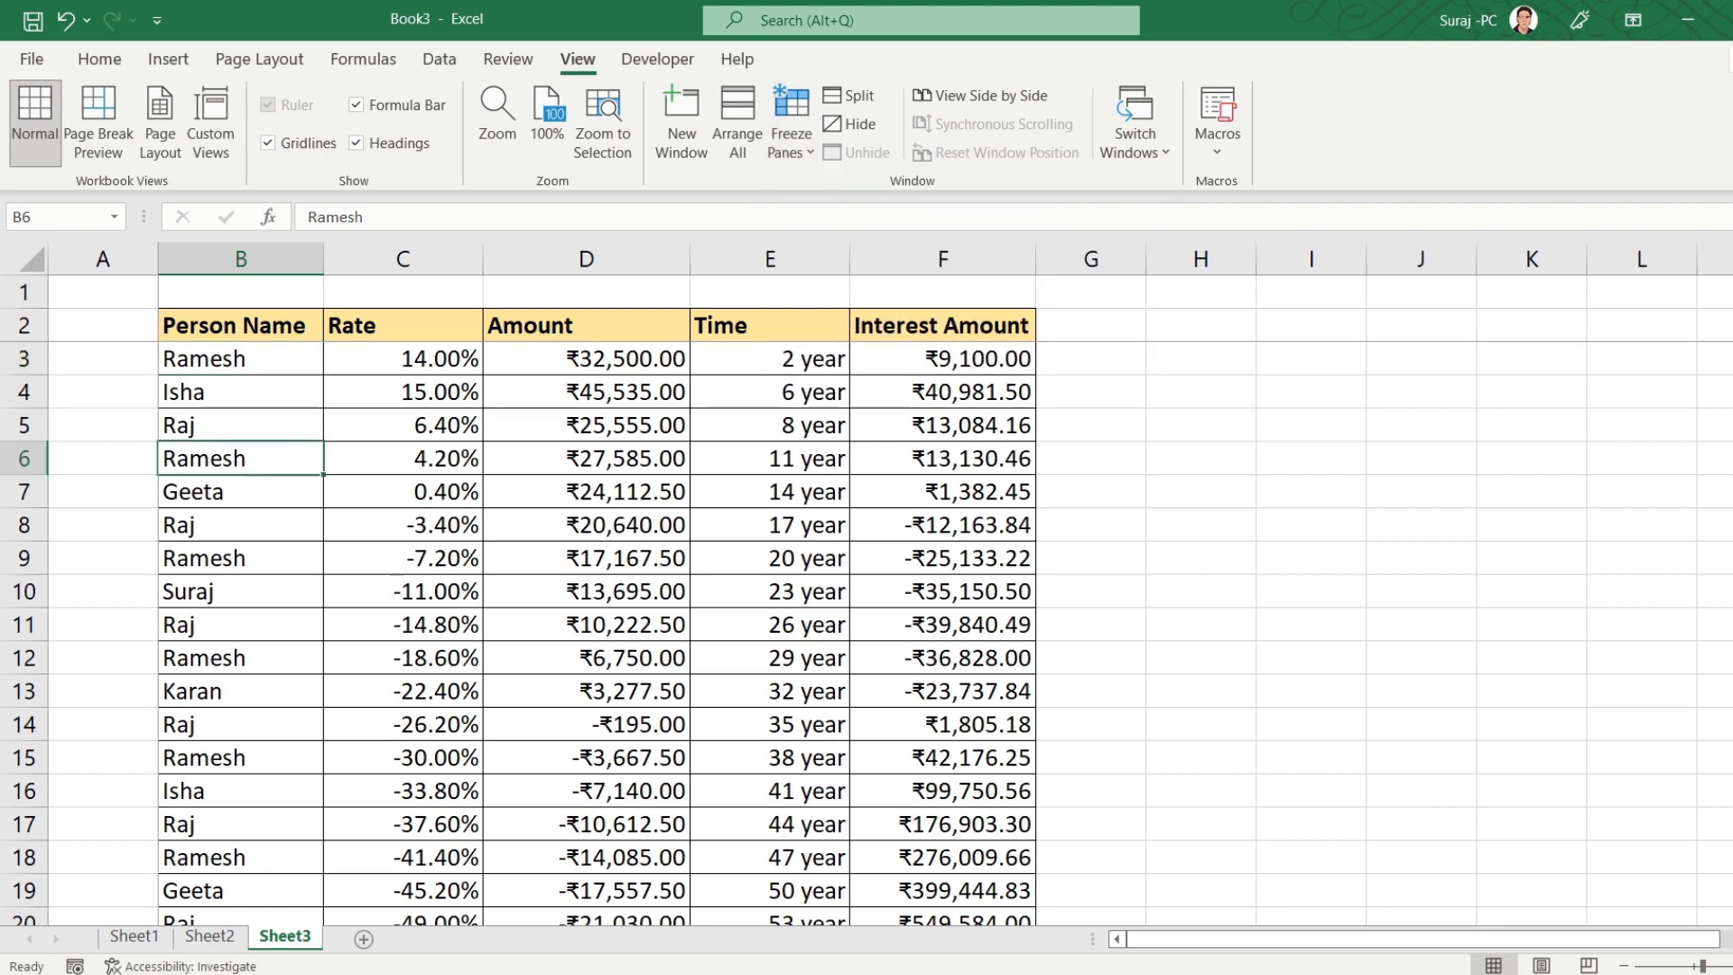
Step: Scroll through the data to confirm the frozen header, then switch to Sheet1
{"action": "scroll", "coordinate": [770, 632], "scroll_direction": "down", "scroll_amount": 2}
{"action": "scroll", "coordinate": [770, 632], "scroll_direction": "up", "scroll_amount": 2}
{"action": "scroll", "coordinate": [770, 632], "scroll_direction": "down", "scroll_amount": 2}
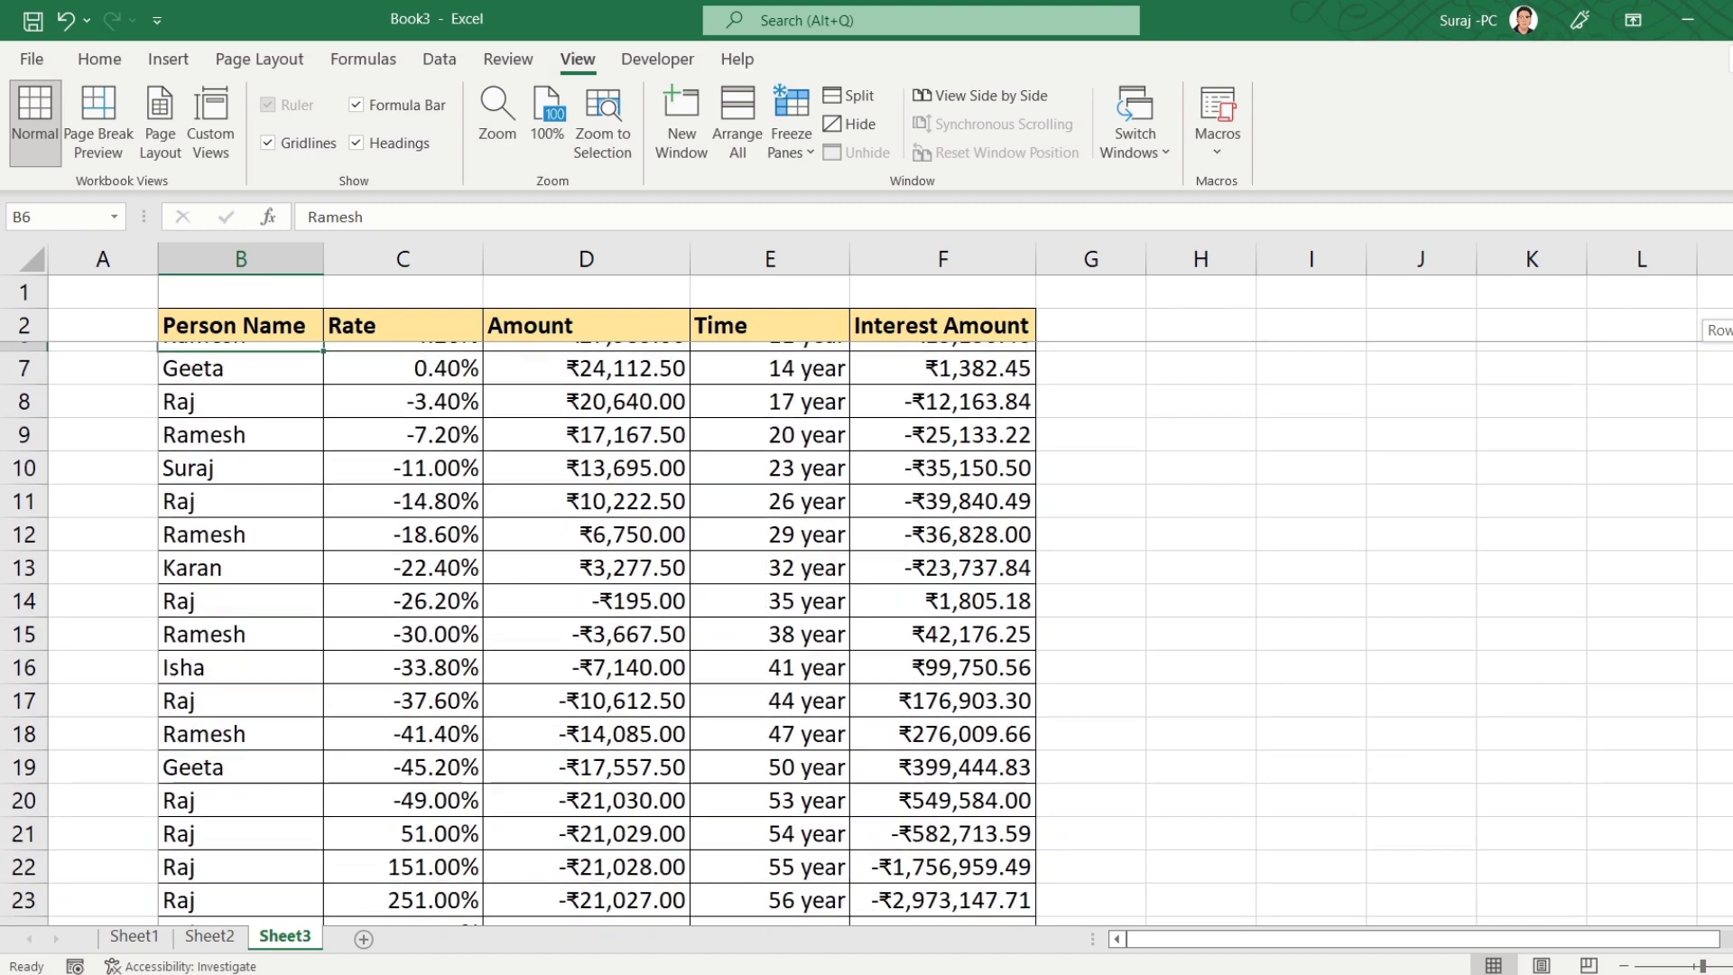
{"action": "scroll", "coordinate": [770, 632], "scroll_direction": "up", "scroll_amount": 1}
{"action": "scroll", "coordinate": [770, 632], "scroll_direction": "up", "scroll_amount": 2}
{"action": "scroll", "coordinate": [769, 632], "scroll_direction": "down", "scroll_amount": 5}
{"action": "scroll", "coordinate": [770, 631], "scroll_direction": "up", "scroll_amount": 5}
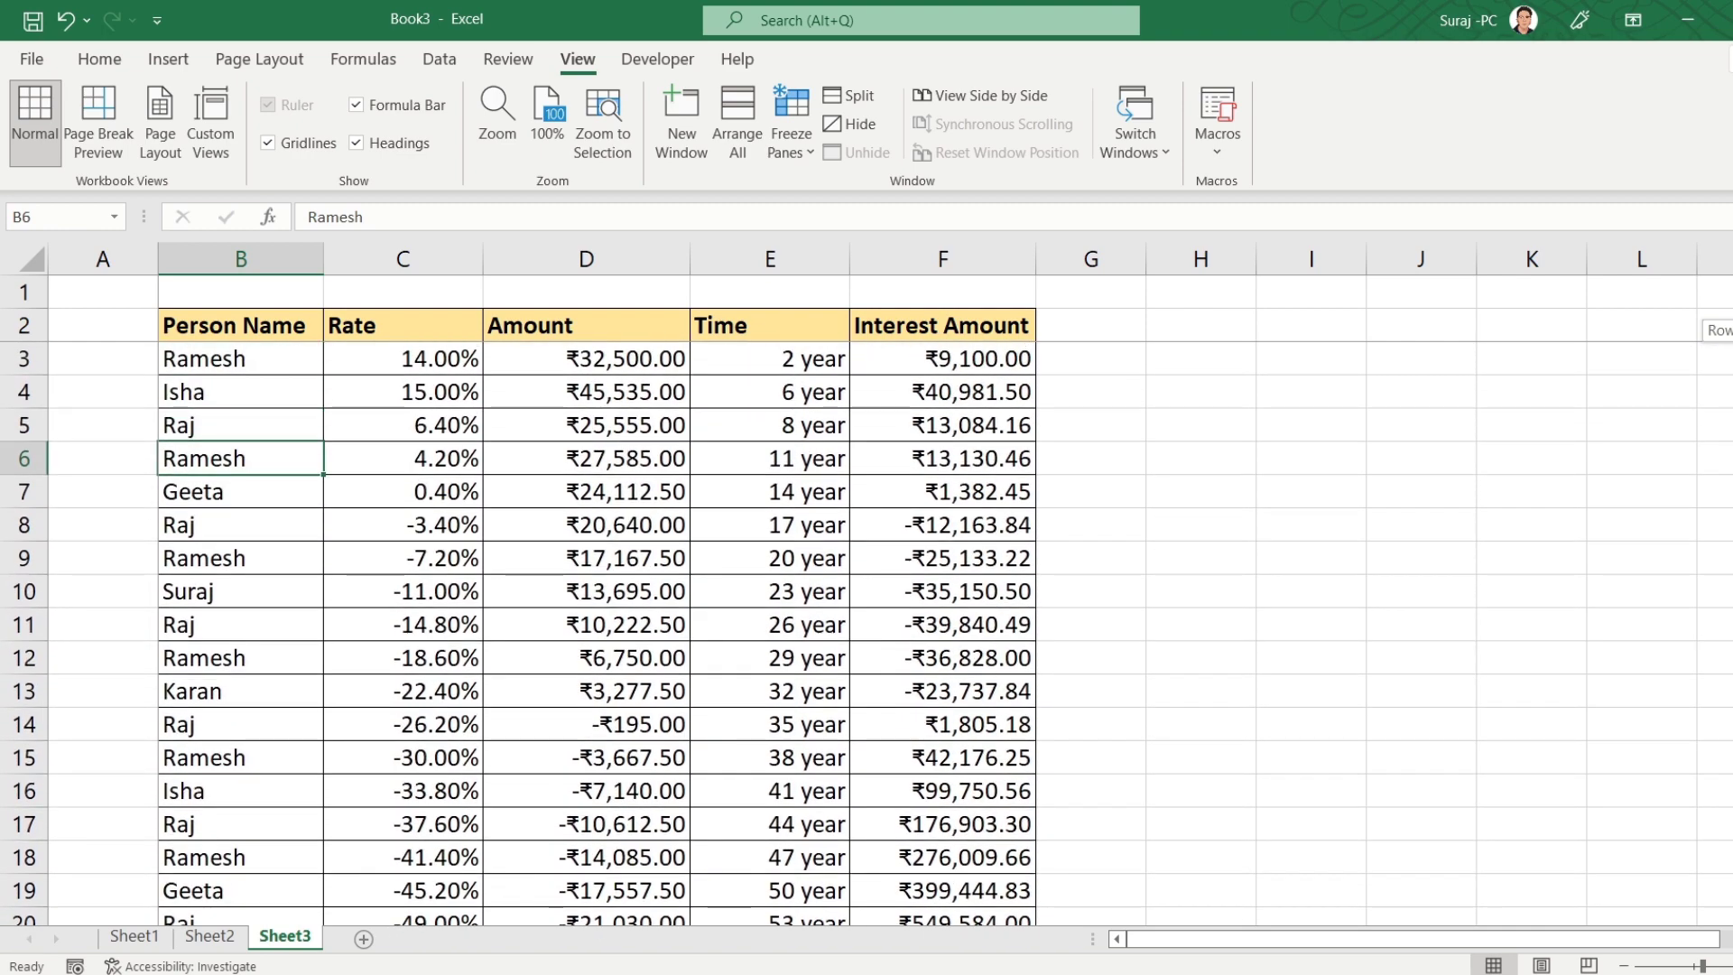
{"action": "scroll", "coordinate": [770, 632], "scroll_direction": "down", "scroll_amount": 5}
{"action": "scroll", "coordinate": [1726, 724], "scroll_direction": "up", "scroll_amount": 3}
{"action": "scroll", "coordinate": [1725, 724], "scroll_direction": "down", "scroll_amount": 2}
{"action": "scroll", "coordinate": [1725, 724], "scroll_direction": "down", "scroll_amount": 1}
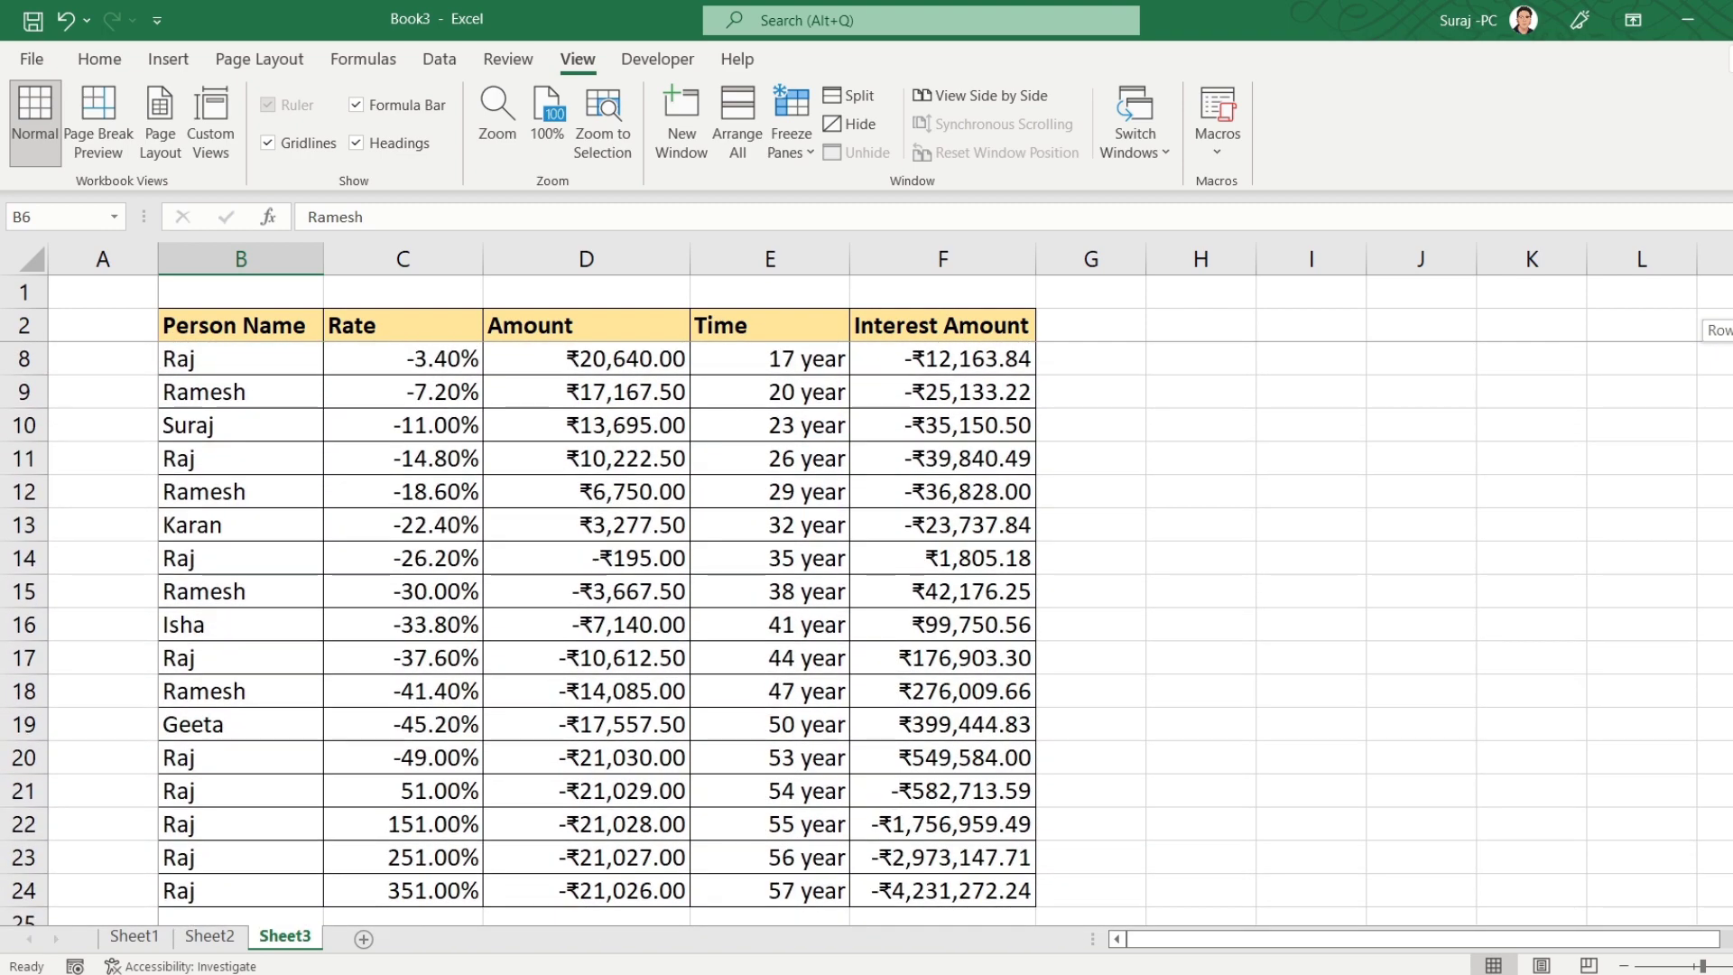
{"action": "left_click", "coordinate": [620, 600]}
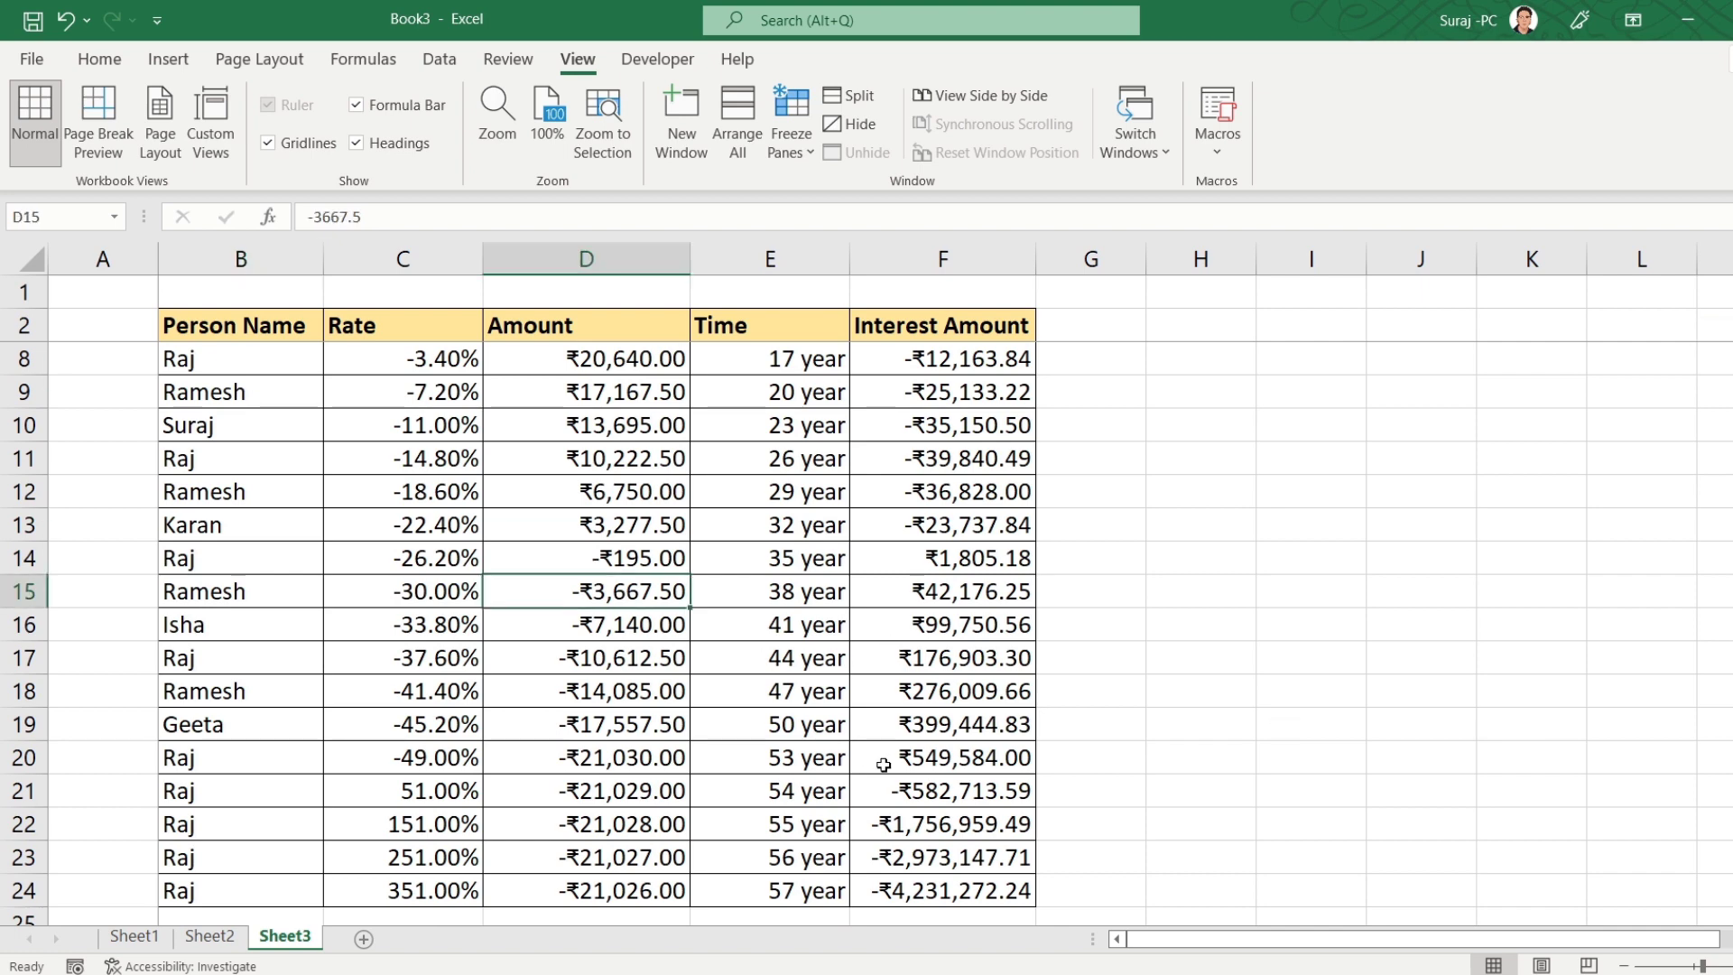
{"action": "key", "text": "Down"}
{"action": "key", "text": "Down"}
{"action": "key", "text": "Down"}
{"action": "key", "text": "Down"}
{"action": "key", "text": "Down"}
{"action": "key", "text": "Down"}
{"action": "key", "text": "Down"}
{"action": "key", "text": "Down"}
{"action": "key", "text": "ctrl+Page_Up"}
{"action": "key", "text": "ctrl+Page_Up"}
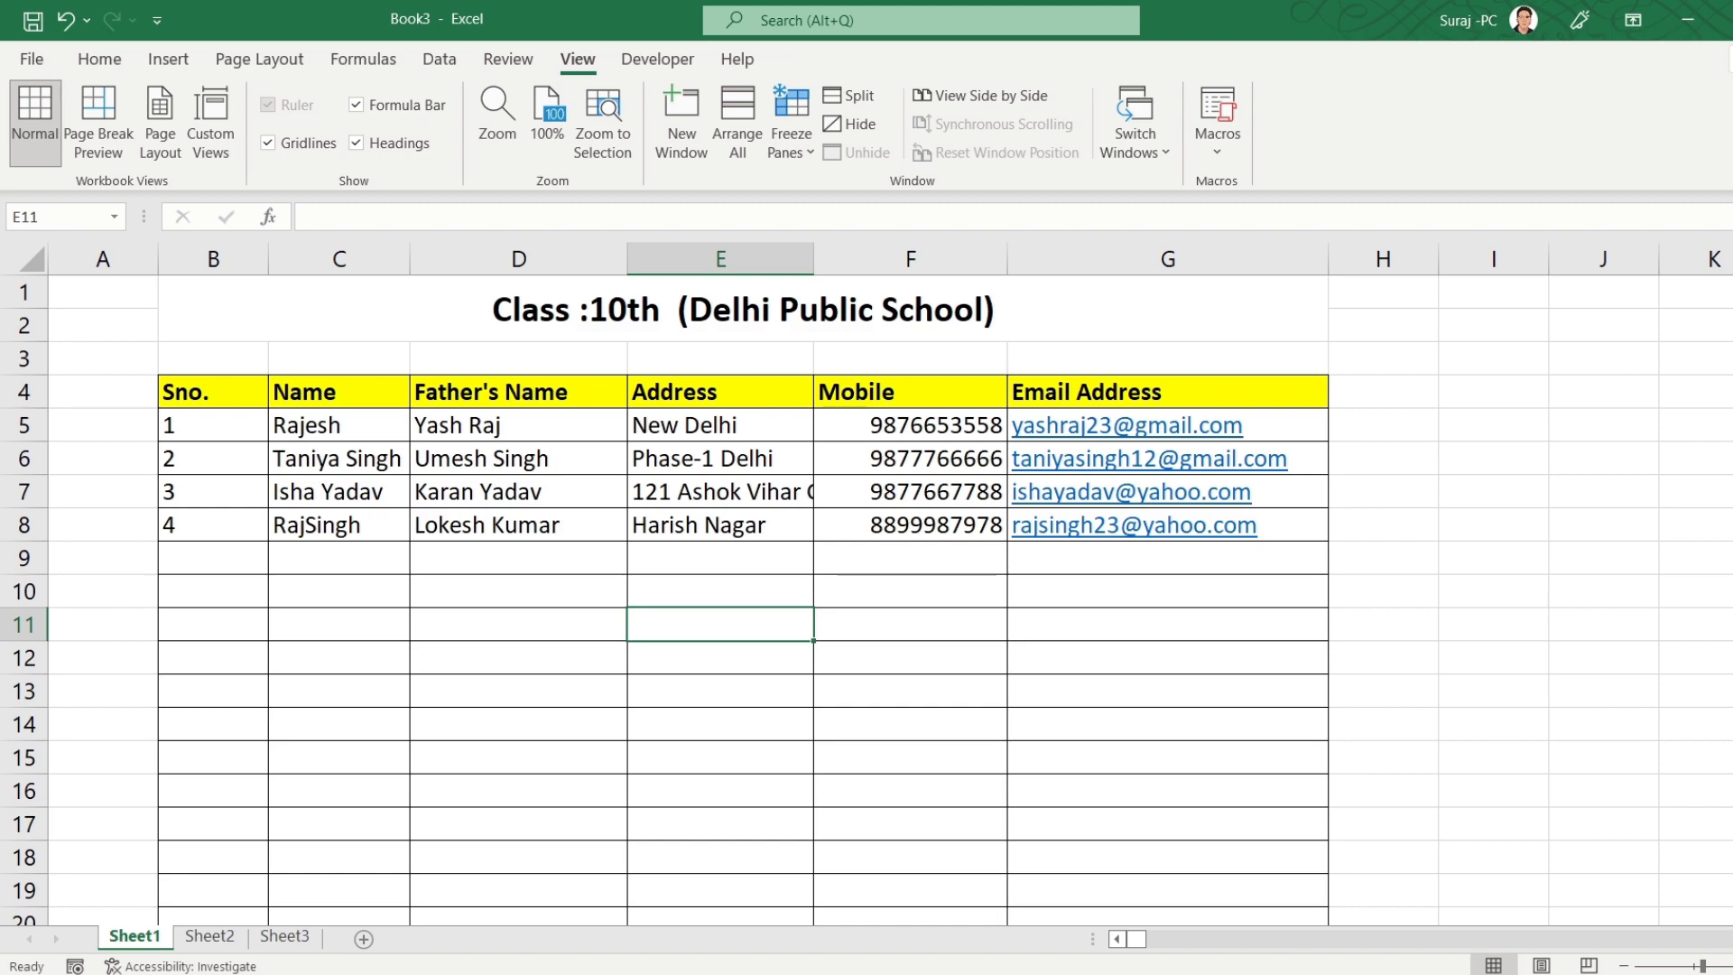
{"action": "mouse_move", "coordinate": [945, 689]}
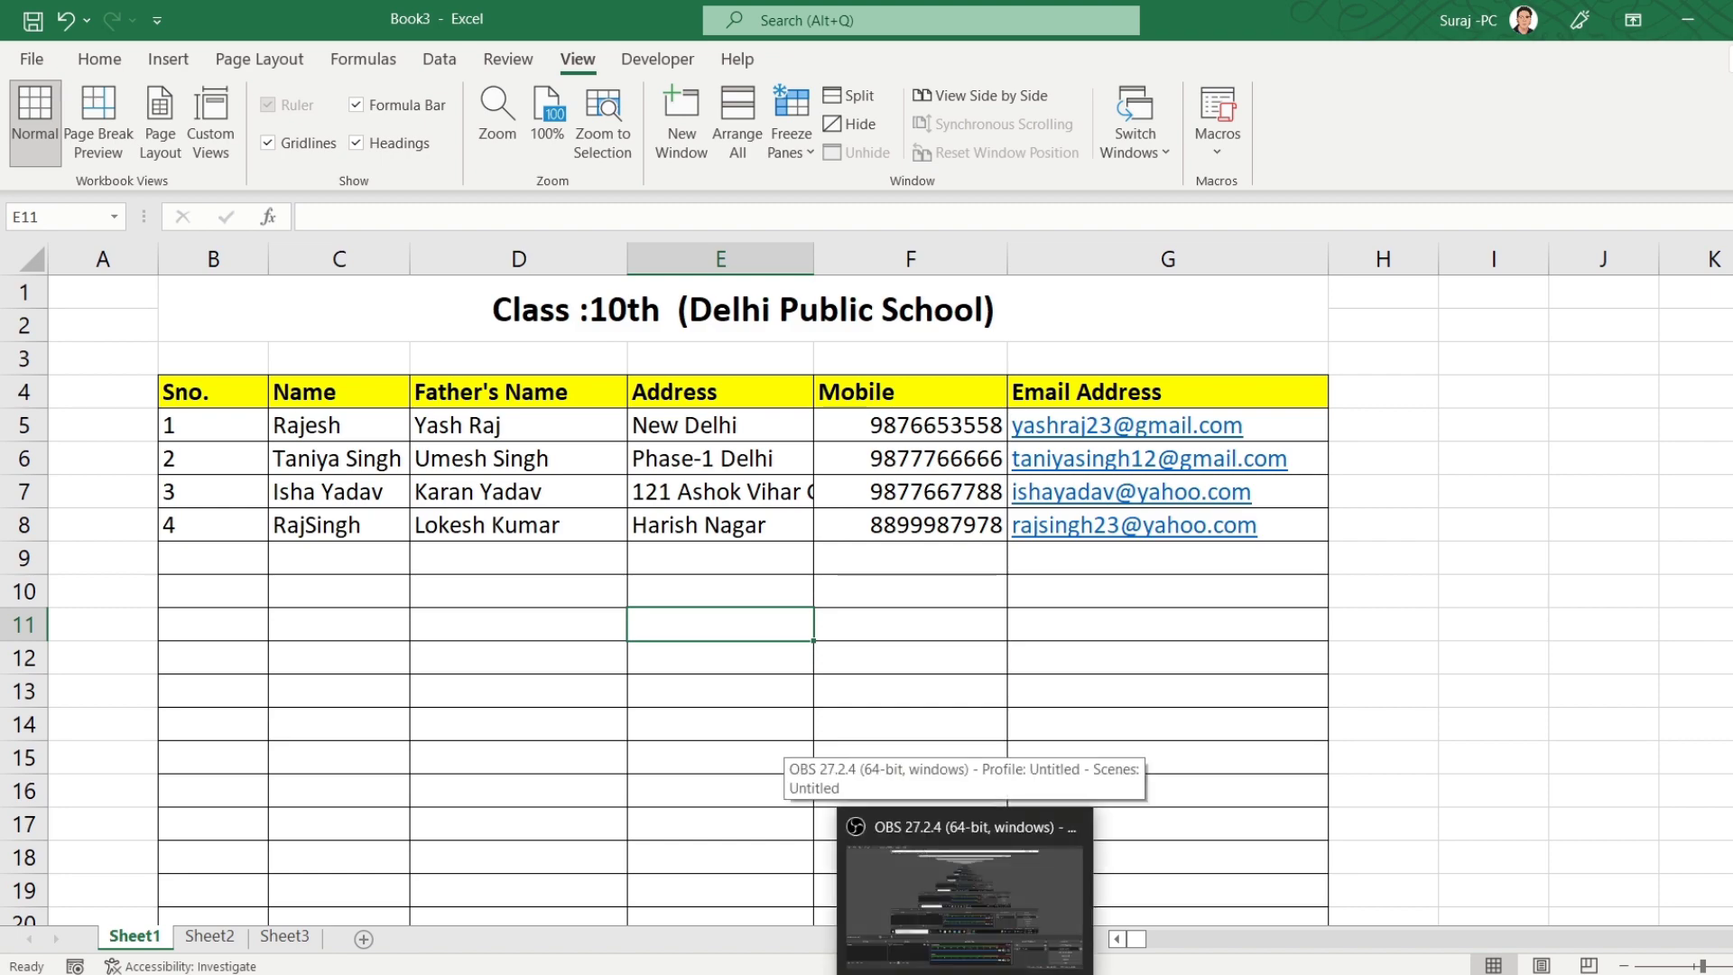
Step: Bring the OBS Studio window in front of Excel from the taskbar
{"action": "left_click", "coordinate": [970, 965]}
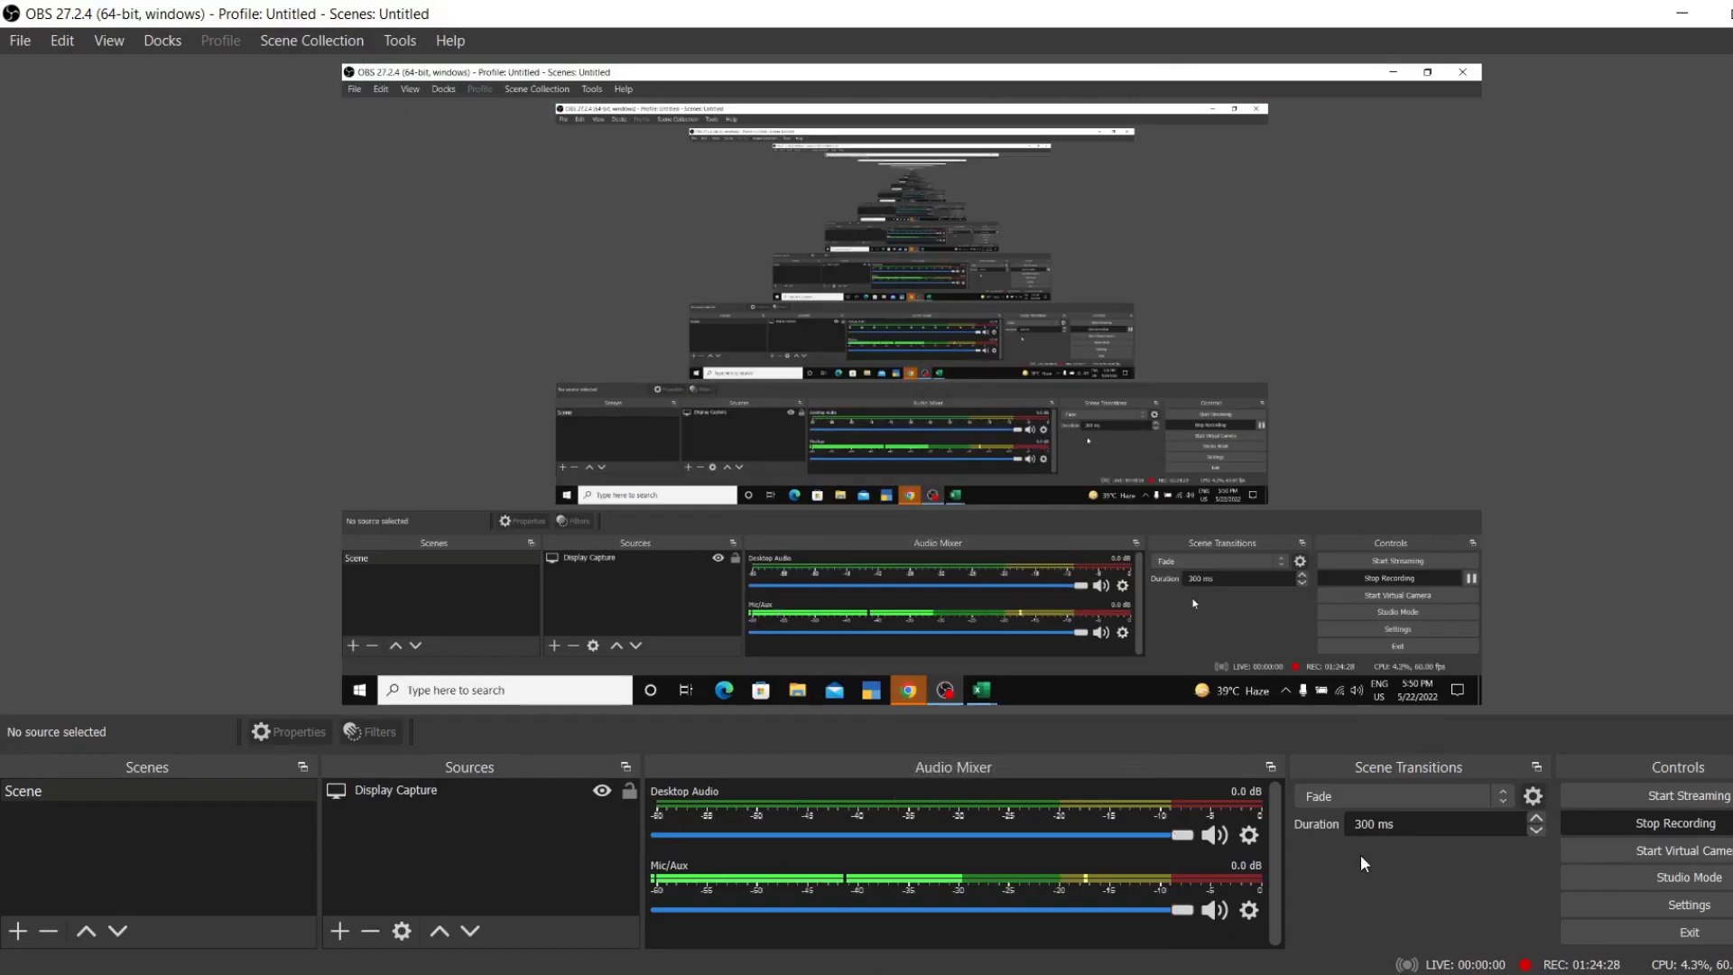